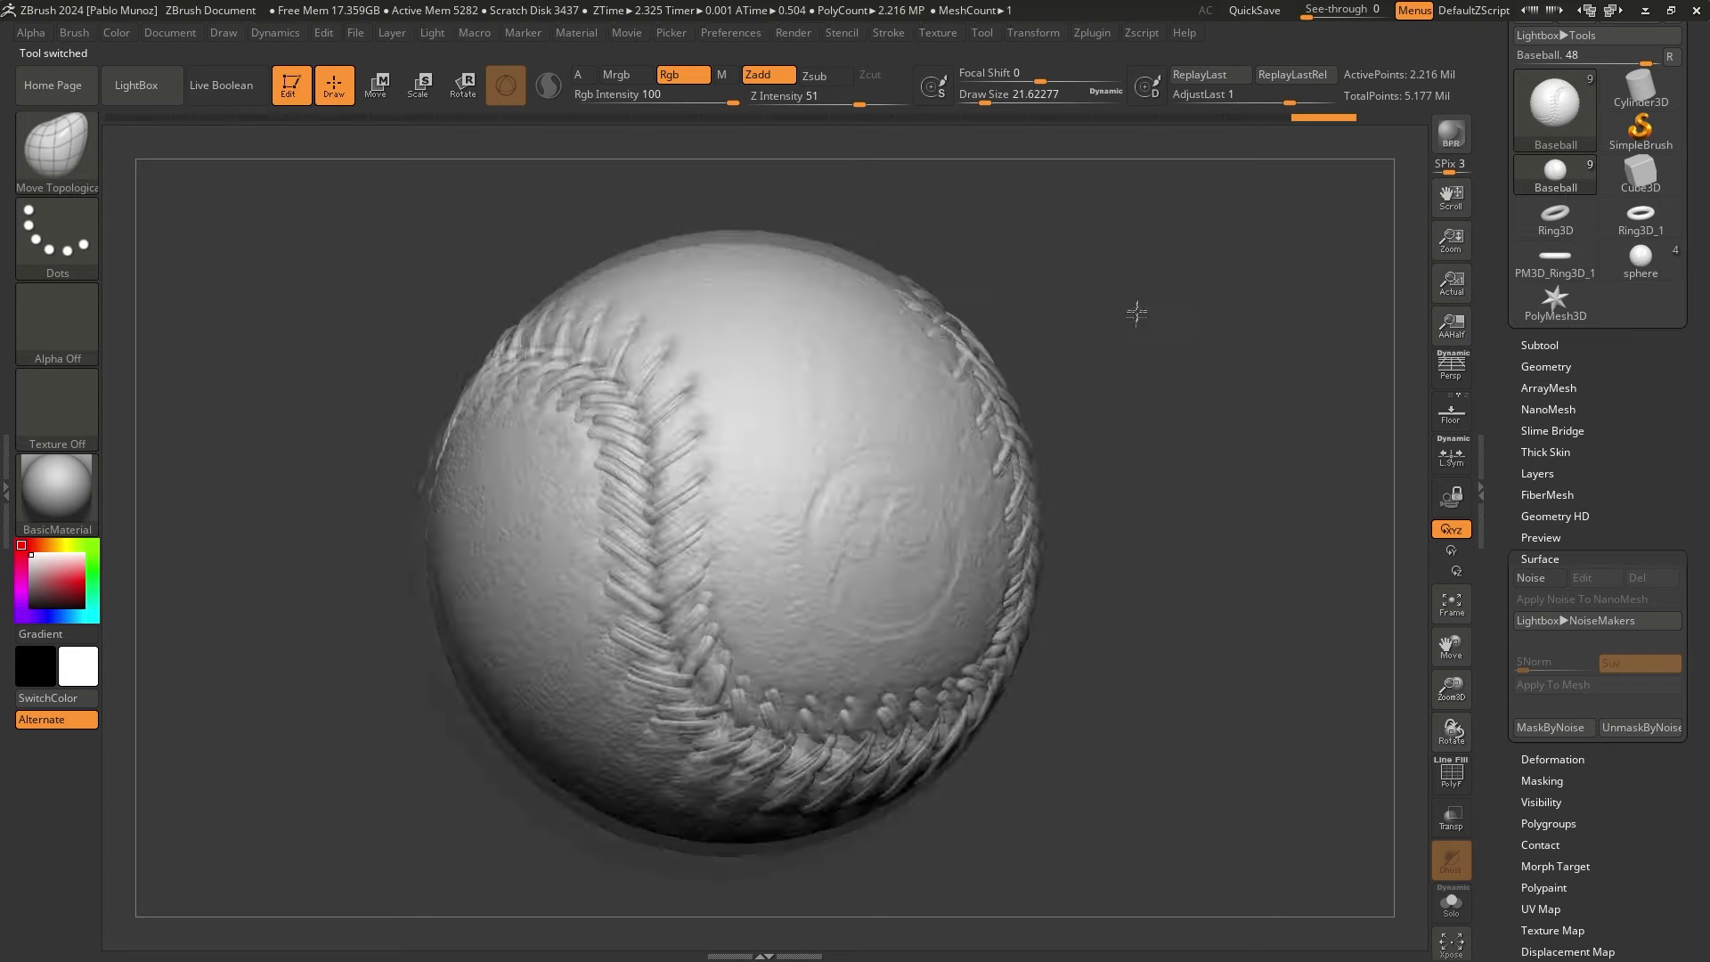
Turn off the Baseball subtool's paint display and set the material to BasicMaterial to show the plain grey sculpt
left_click_drag(1134, 305, 1259, 259)
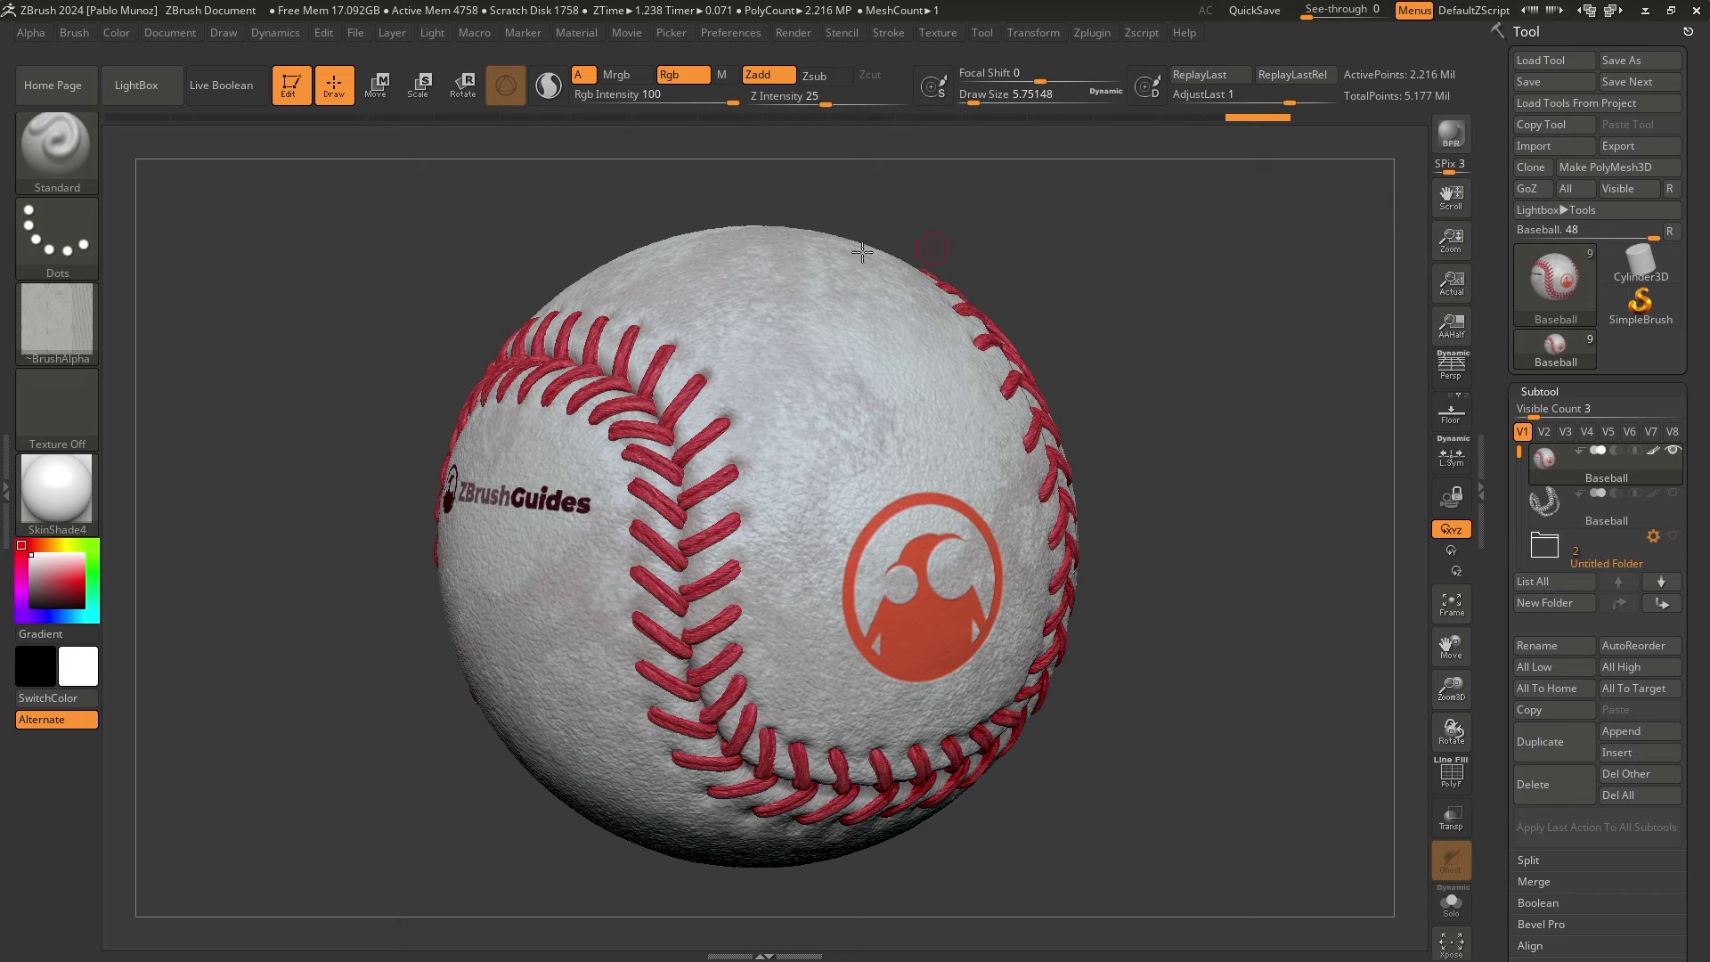
left_click_drag(1099, 377, 981, 351)
right_click_drag(980, 351, 851, 388)
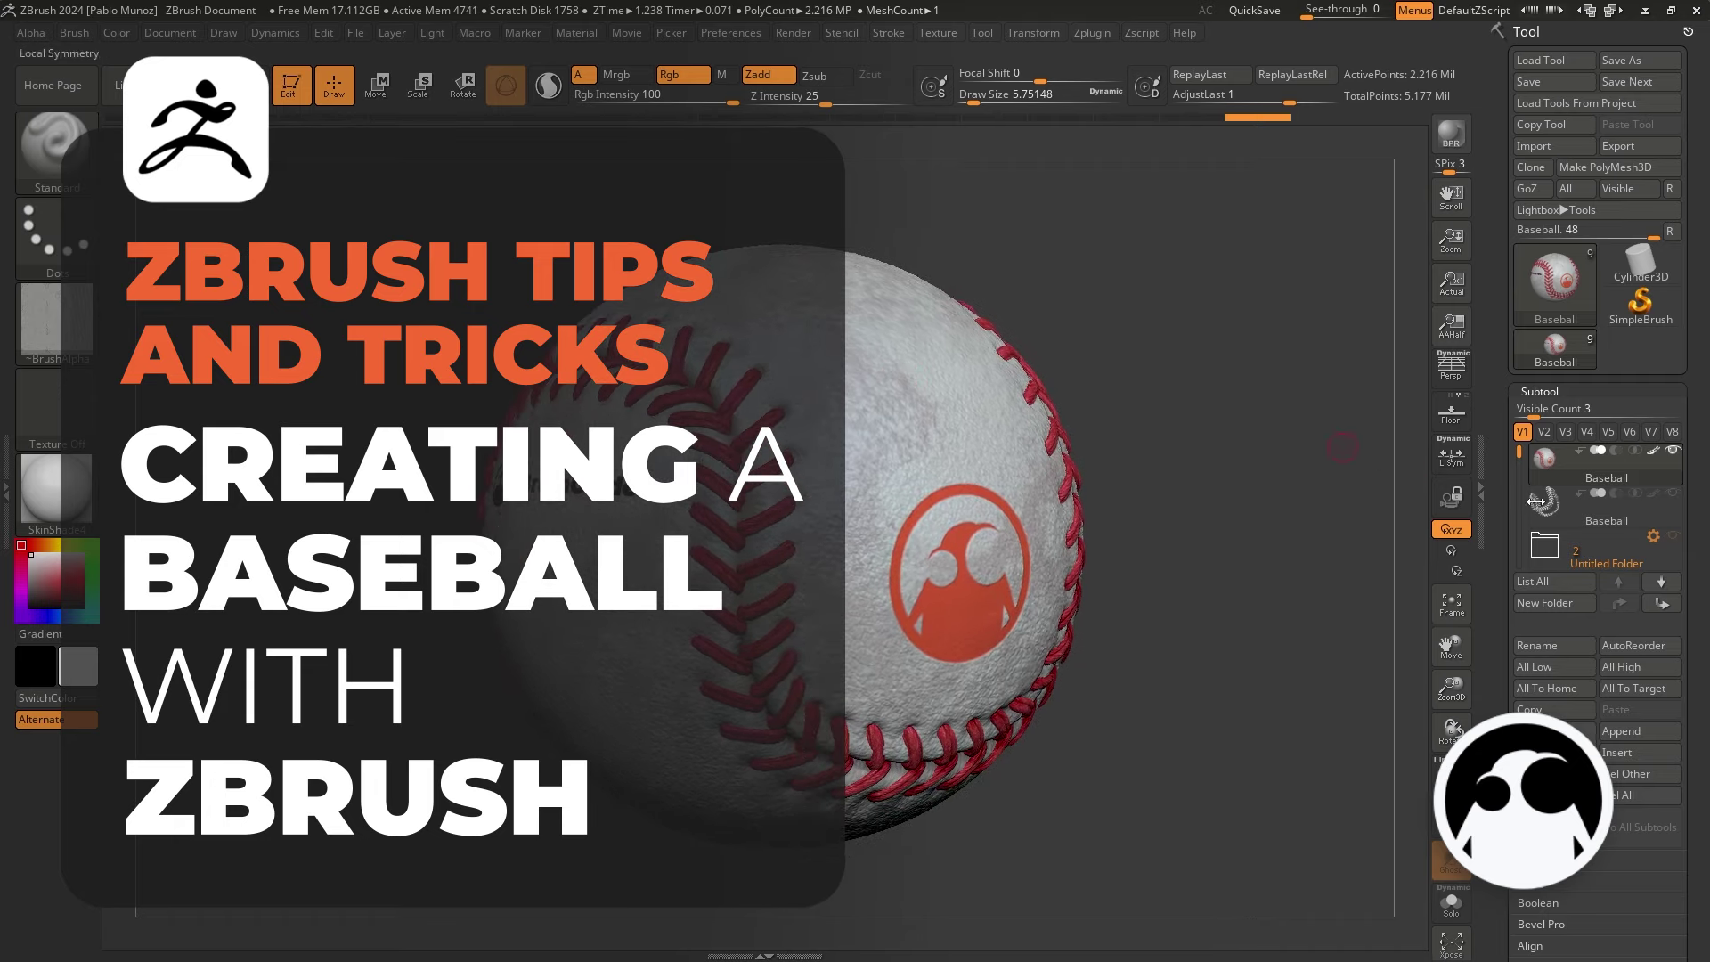
left_click(1654, 451)
left_click(57, 492)
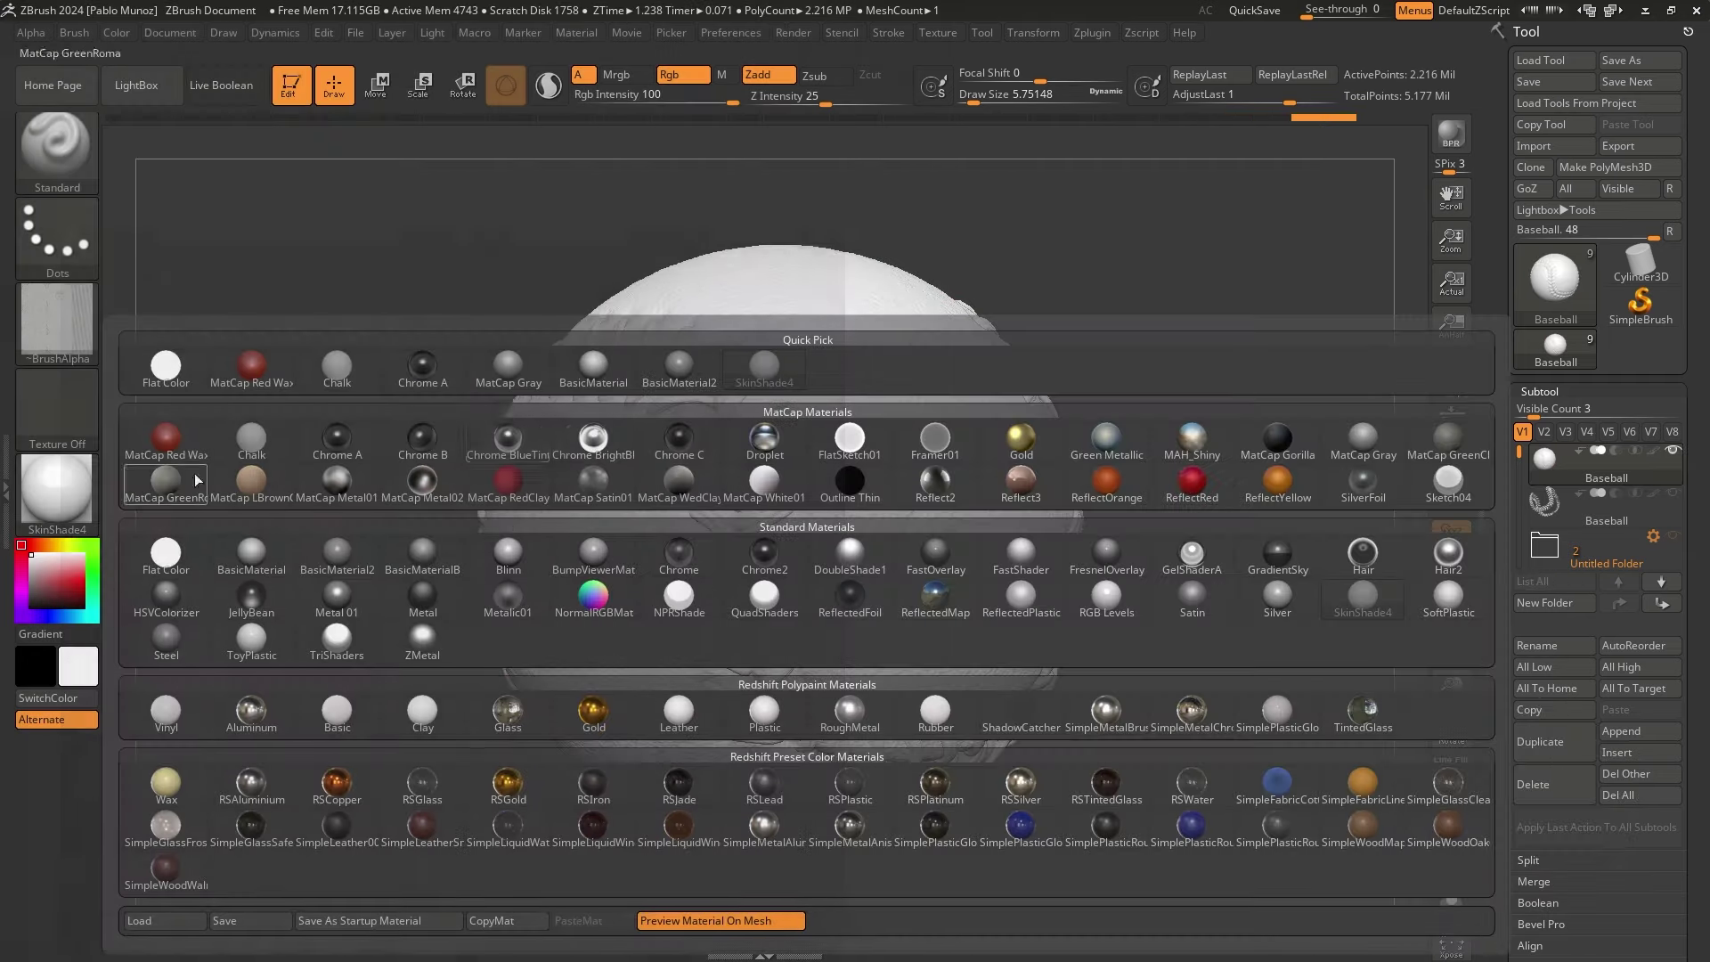
left_click(583, 366)
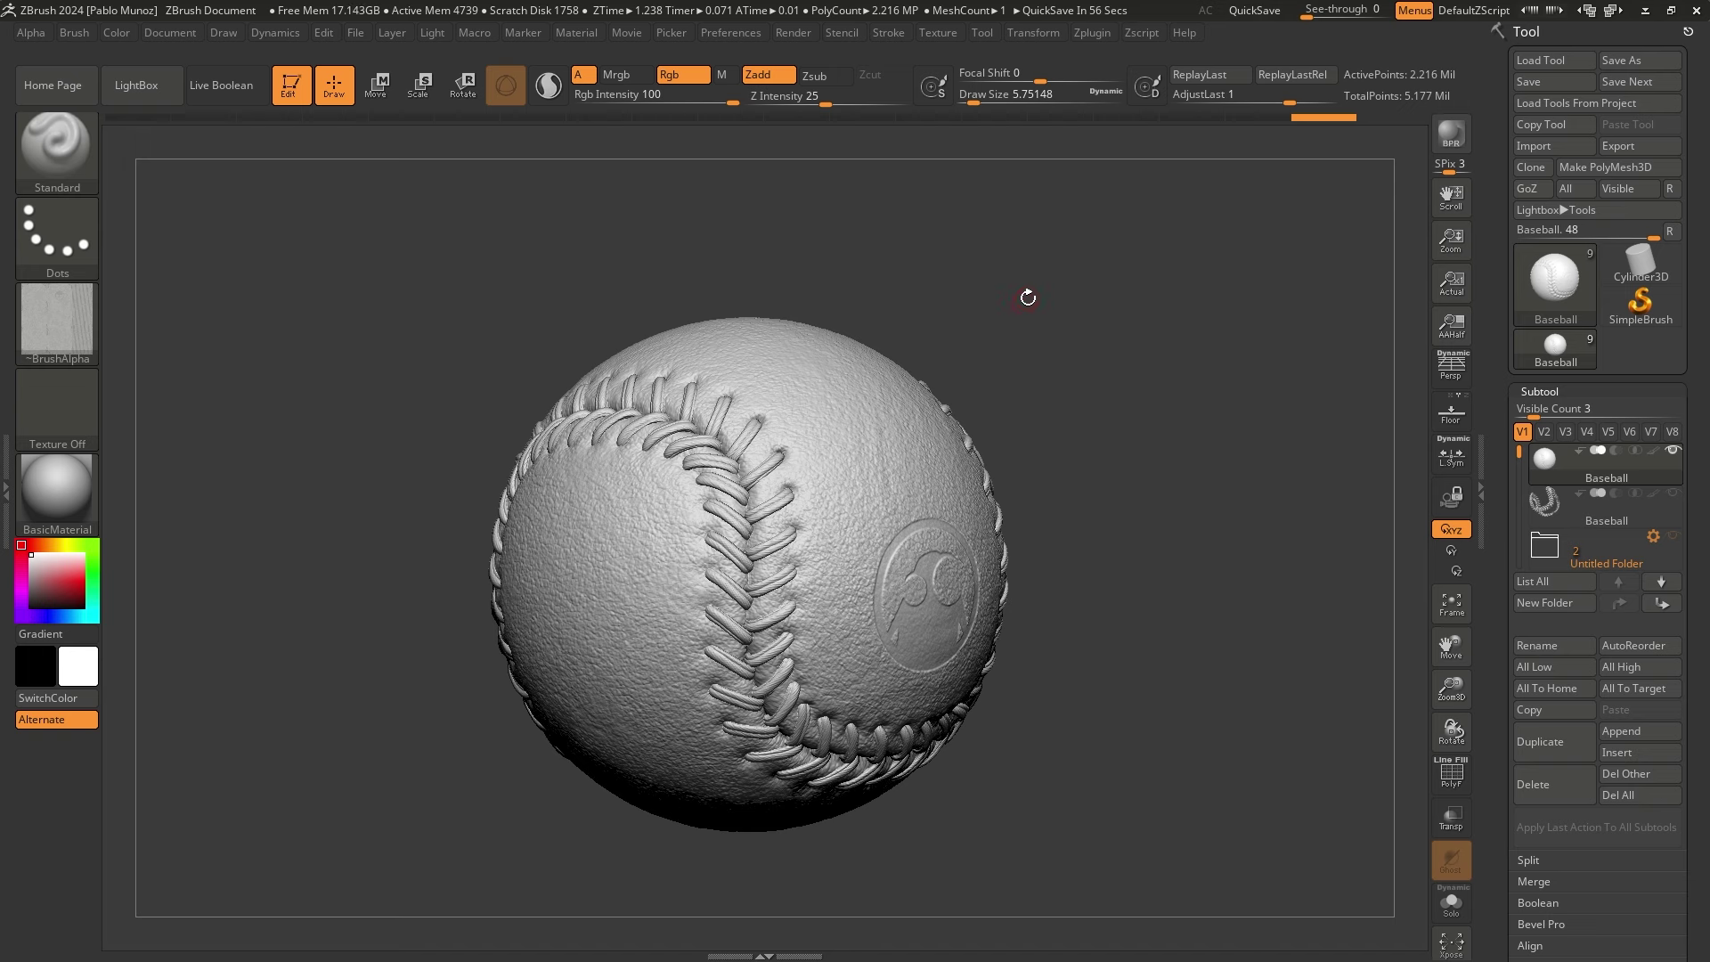
left_click(1451, 325)
scroll(1305, 352, "up", 5)
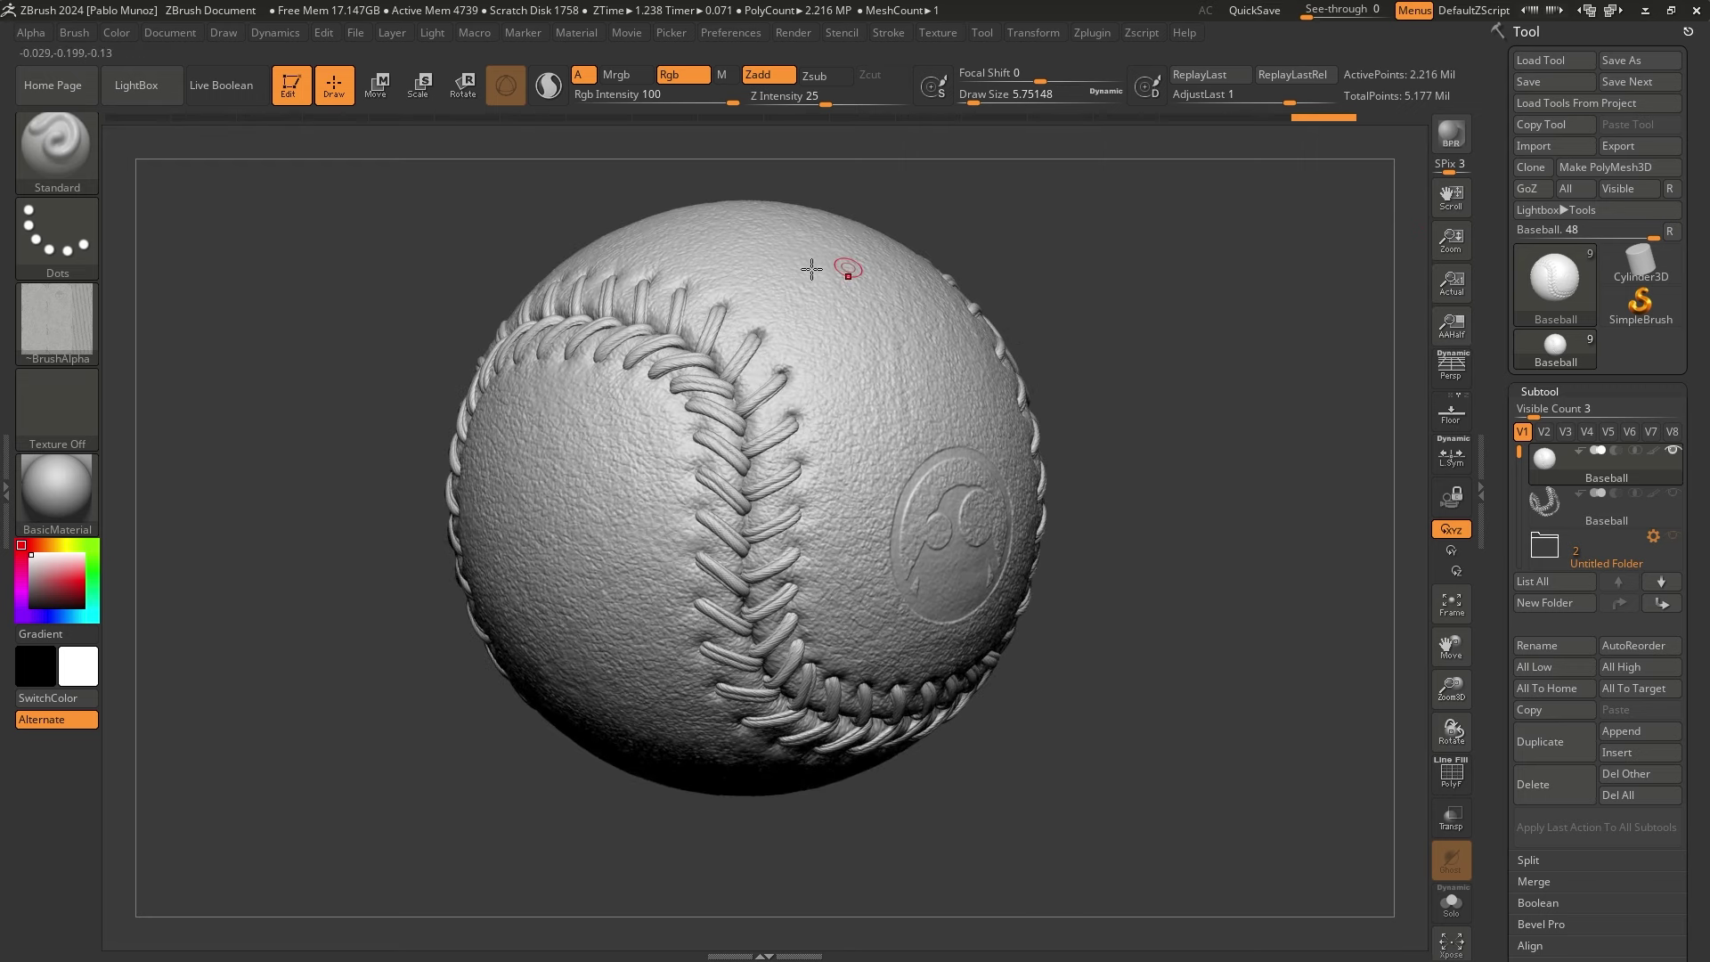
right_click_drag(1049, 397, 1081, 375, "ctrl")
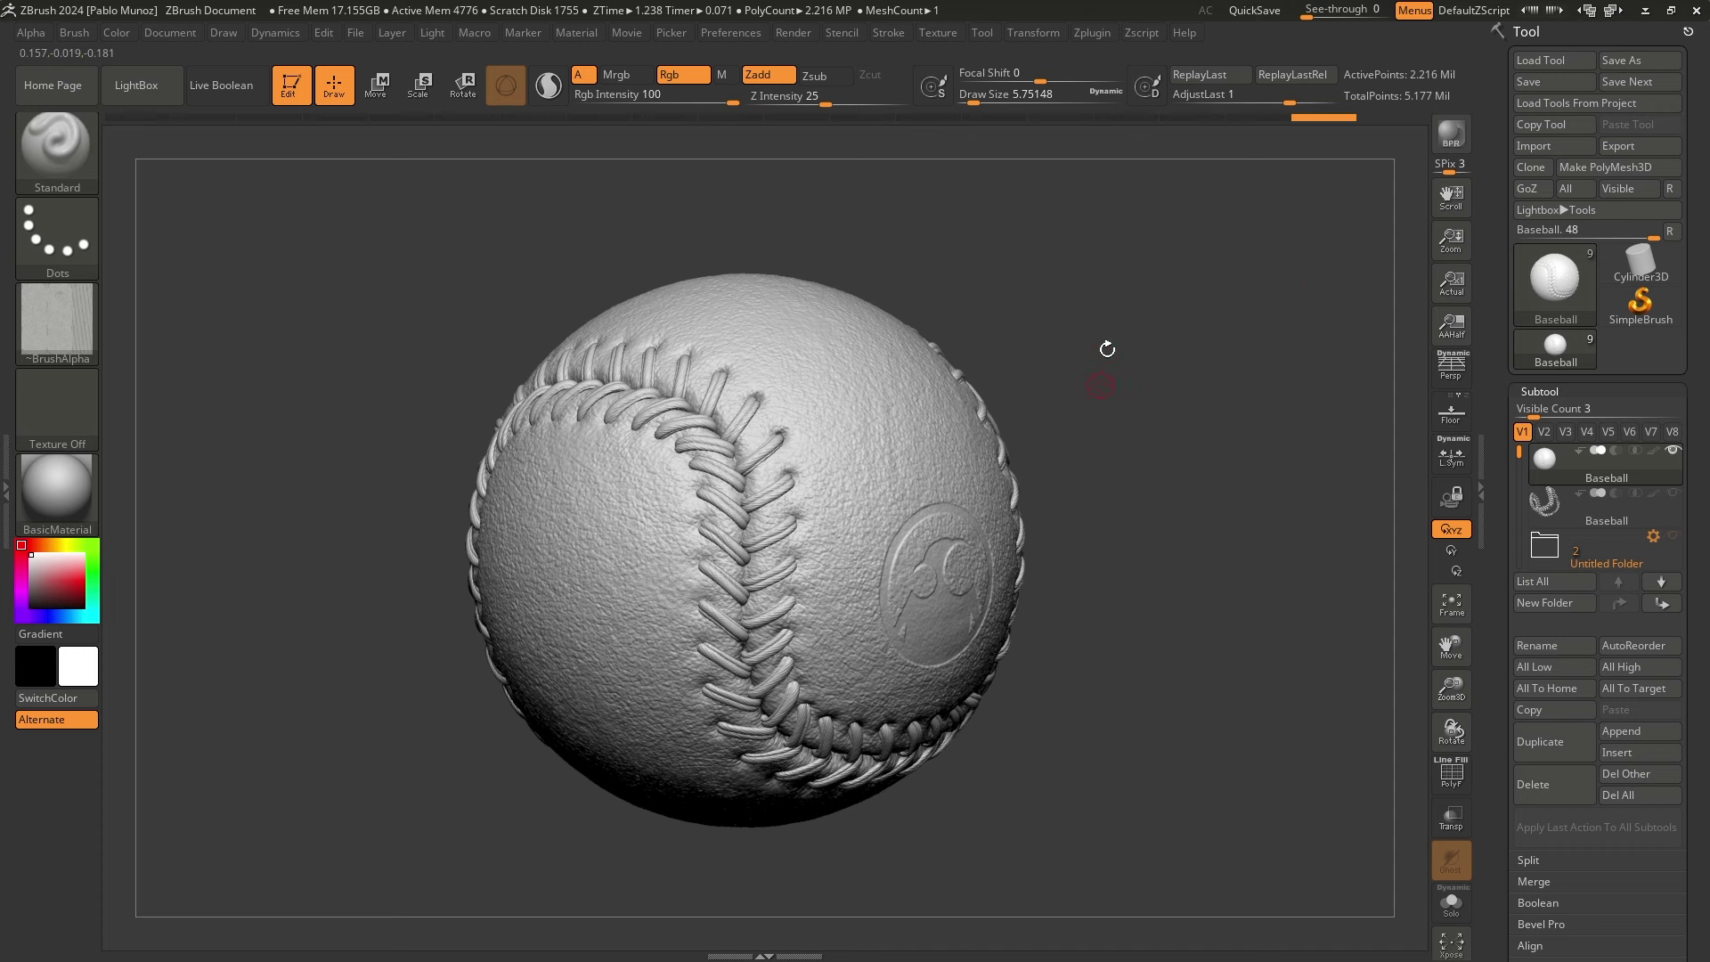
Switch the active tool to the Cube3D primitive and turn on its polyframe display
left_click(1532, 285)
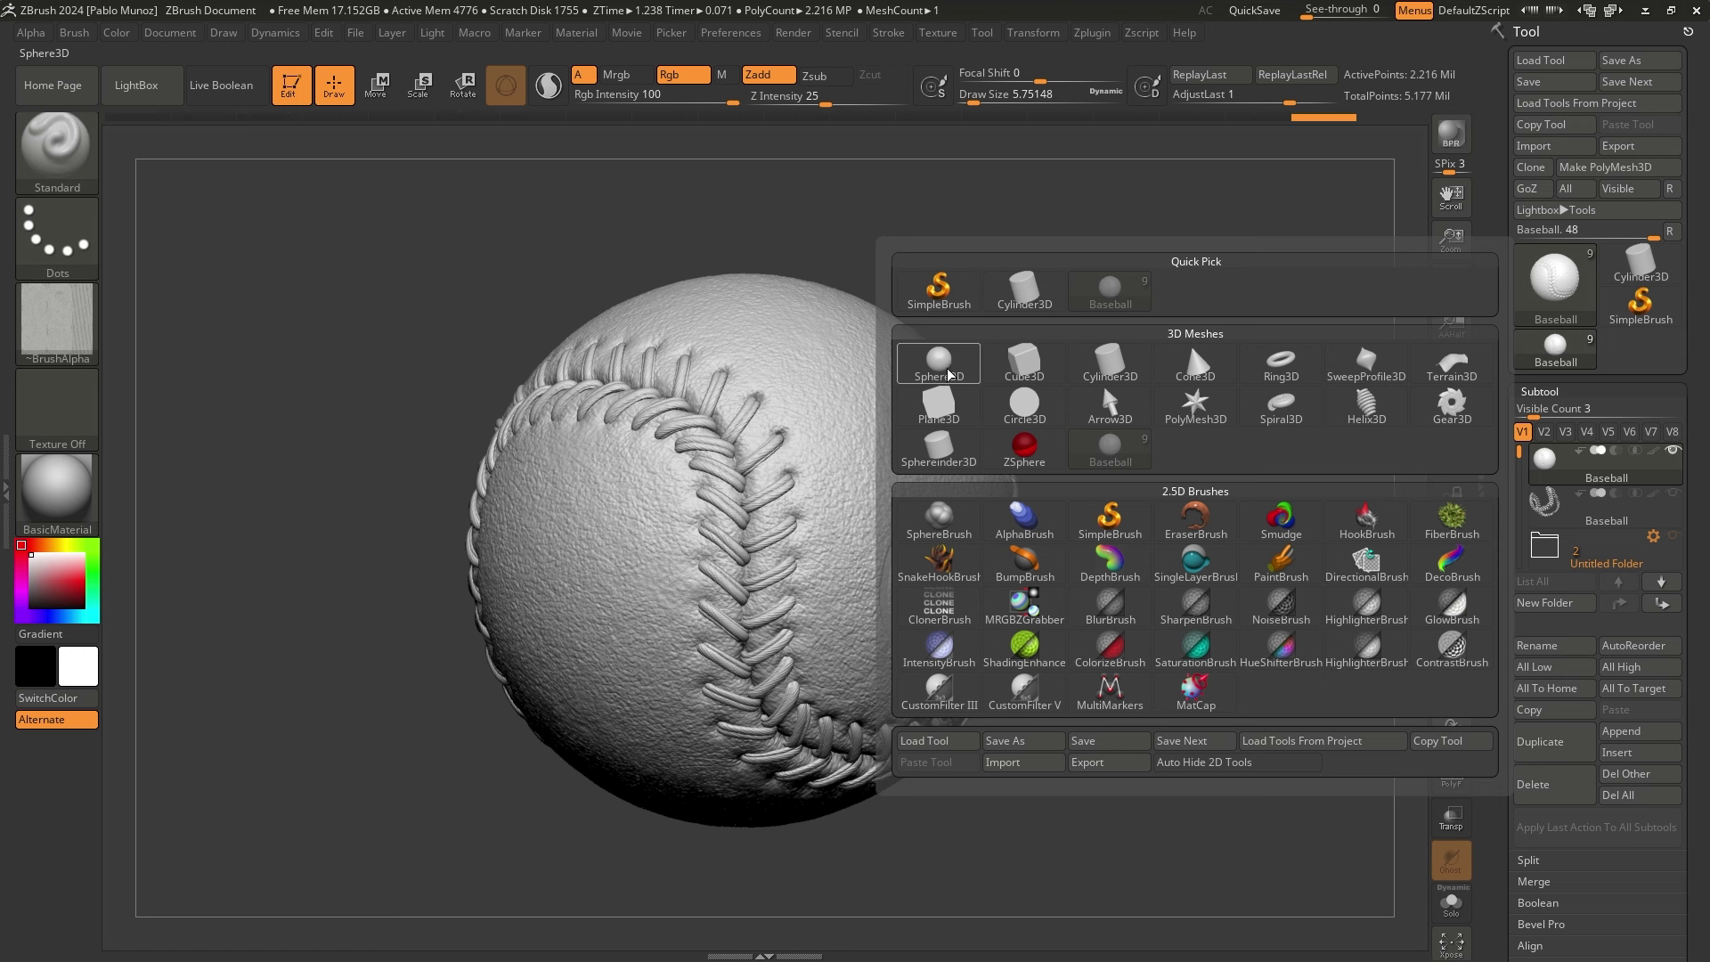
mouse_move(945, 372)
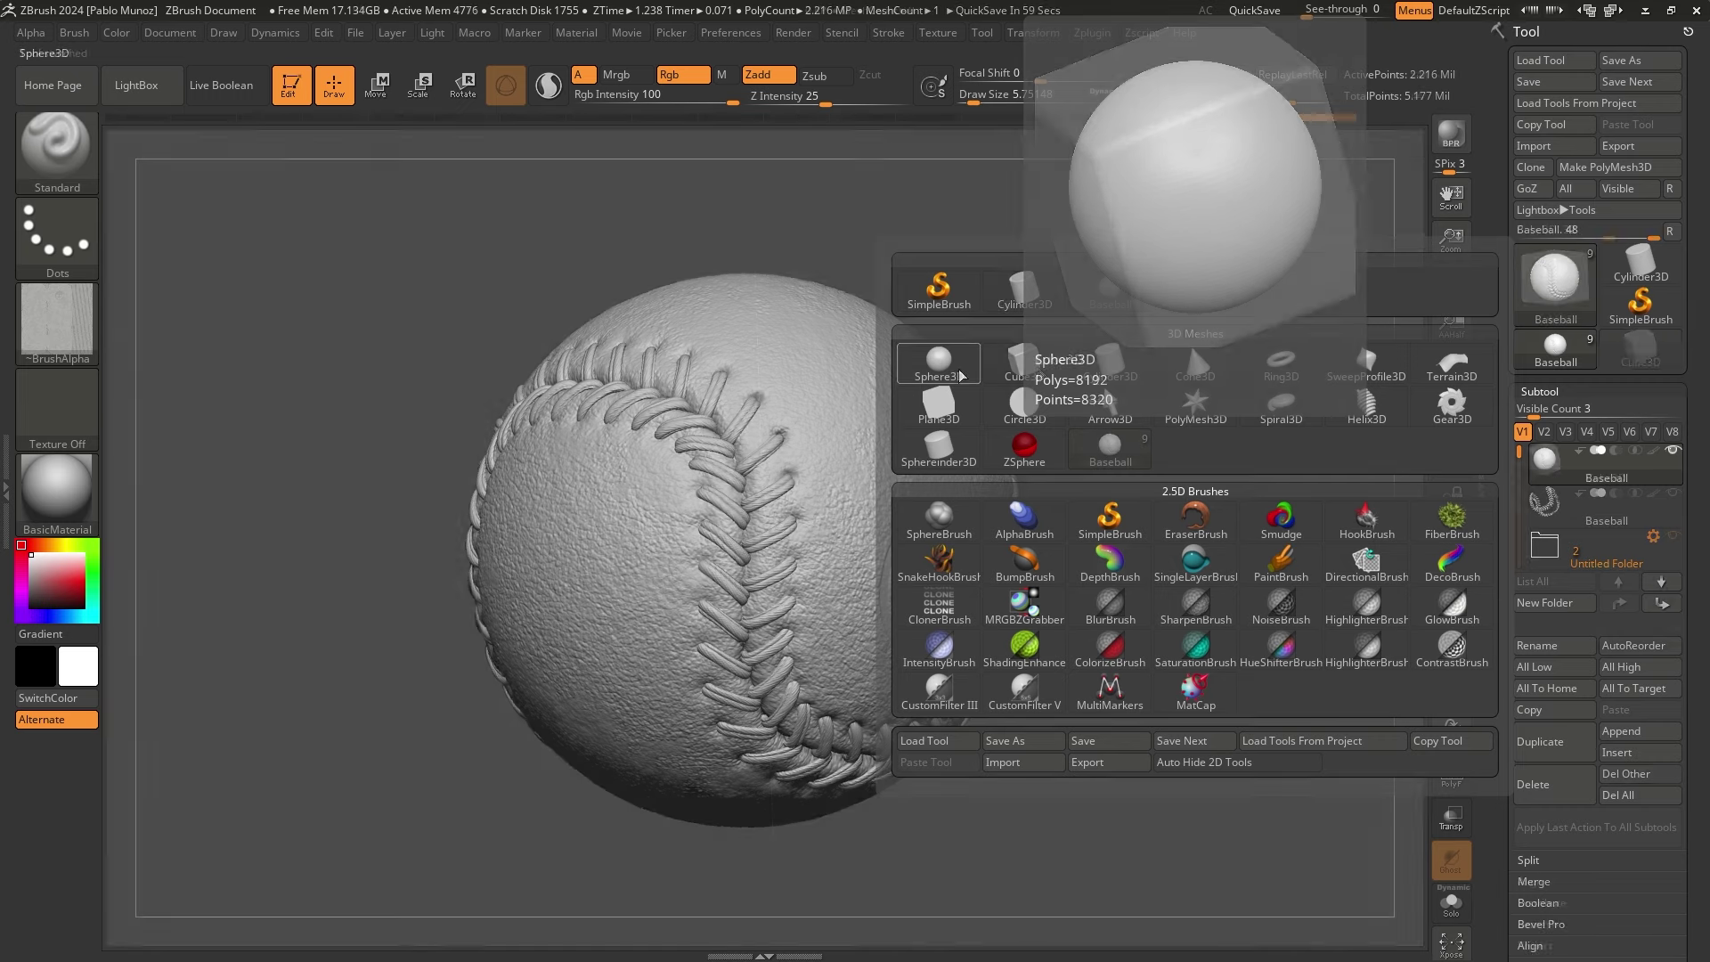
left_click(1021, 365)
right_click_drag(988, 416, 1338, 571)
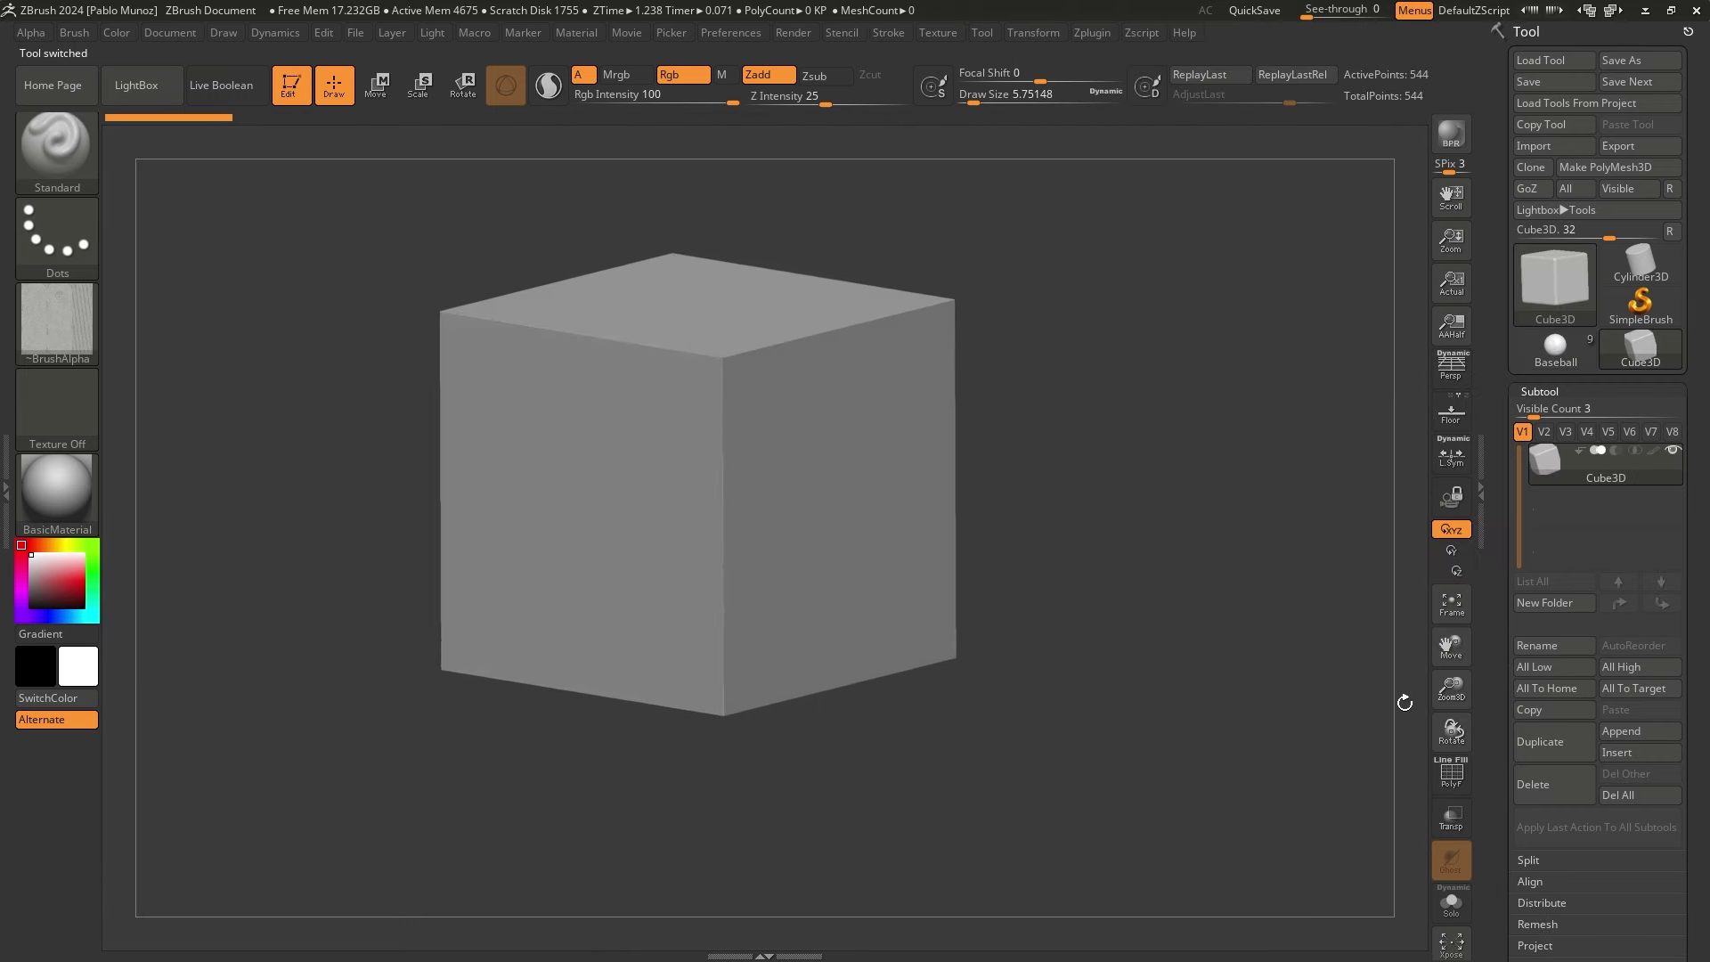
left_click(1452, 776)
right_click_drag(1095, 451, 1112, 459, "ctrl")
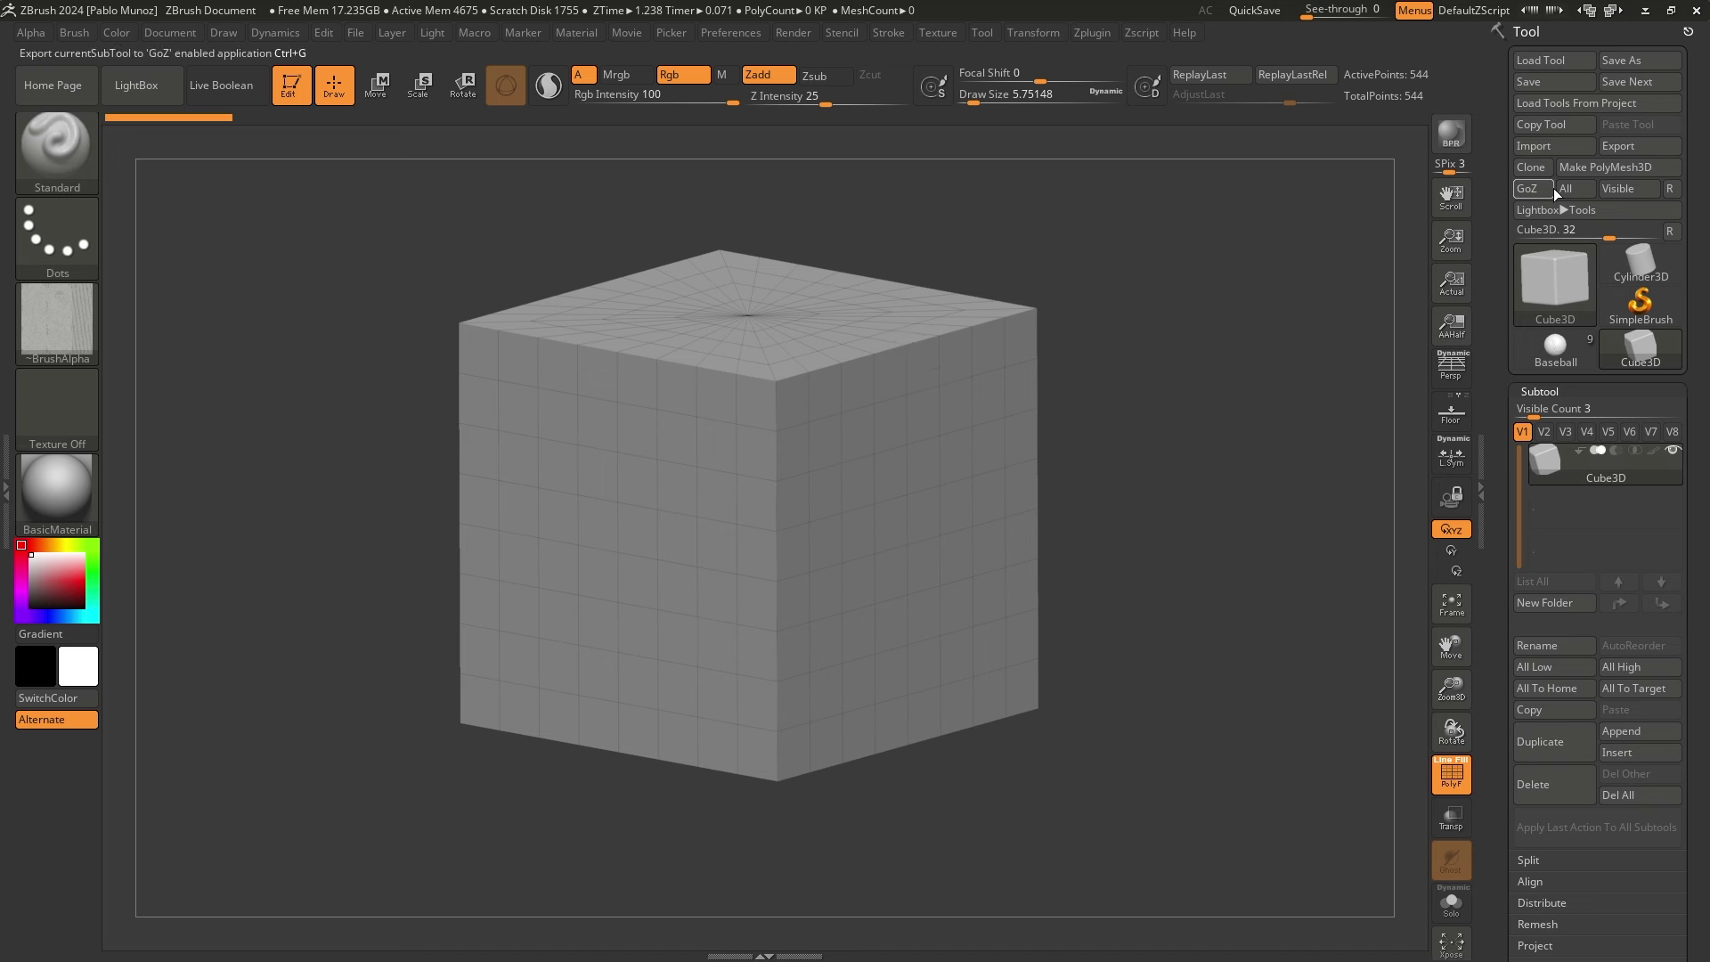
Convert the cube into a PolyMesh3D and set the brush alpha to Alpha Off
left_click(1603, 168)
left_click_drag(1072, 410, 930, 399)
left_click_drag(689, 499, 715, 502)
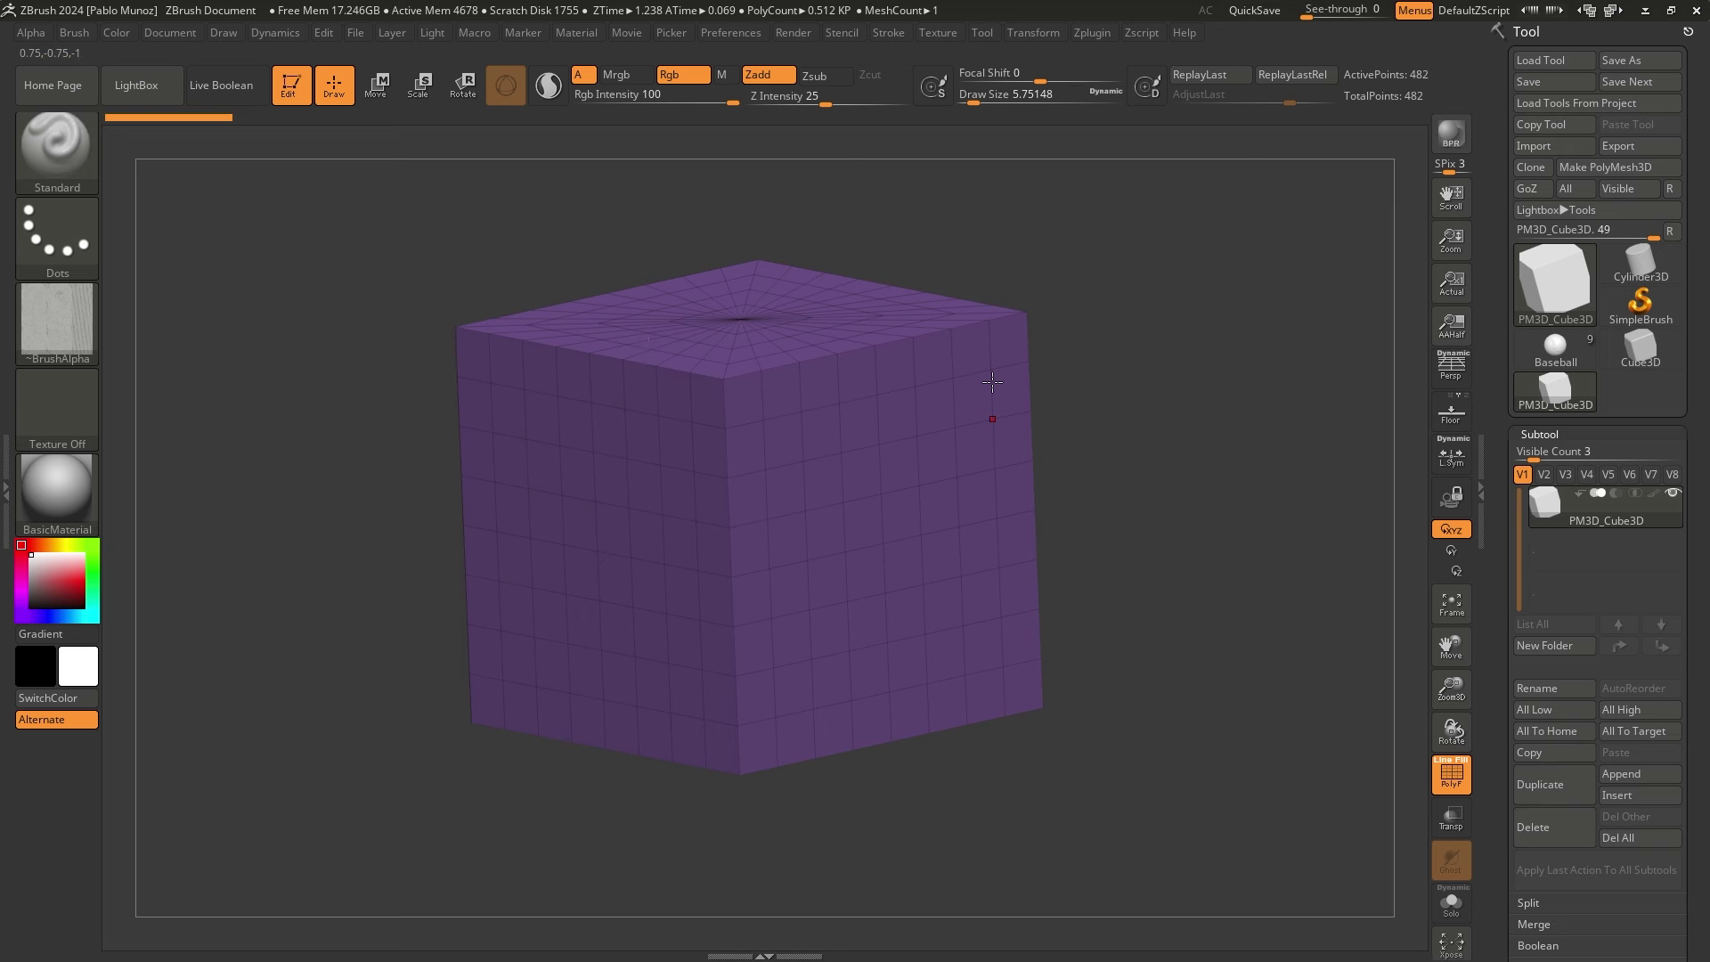
left_click(62, 316)
left_click(153, 334)
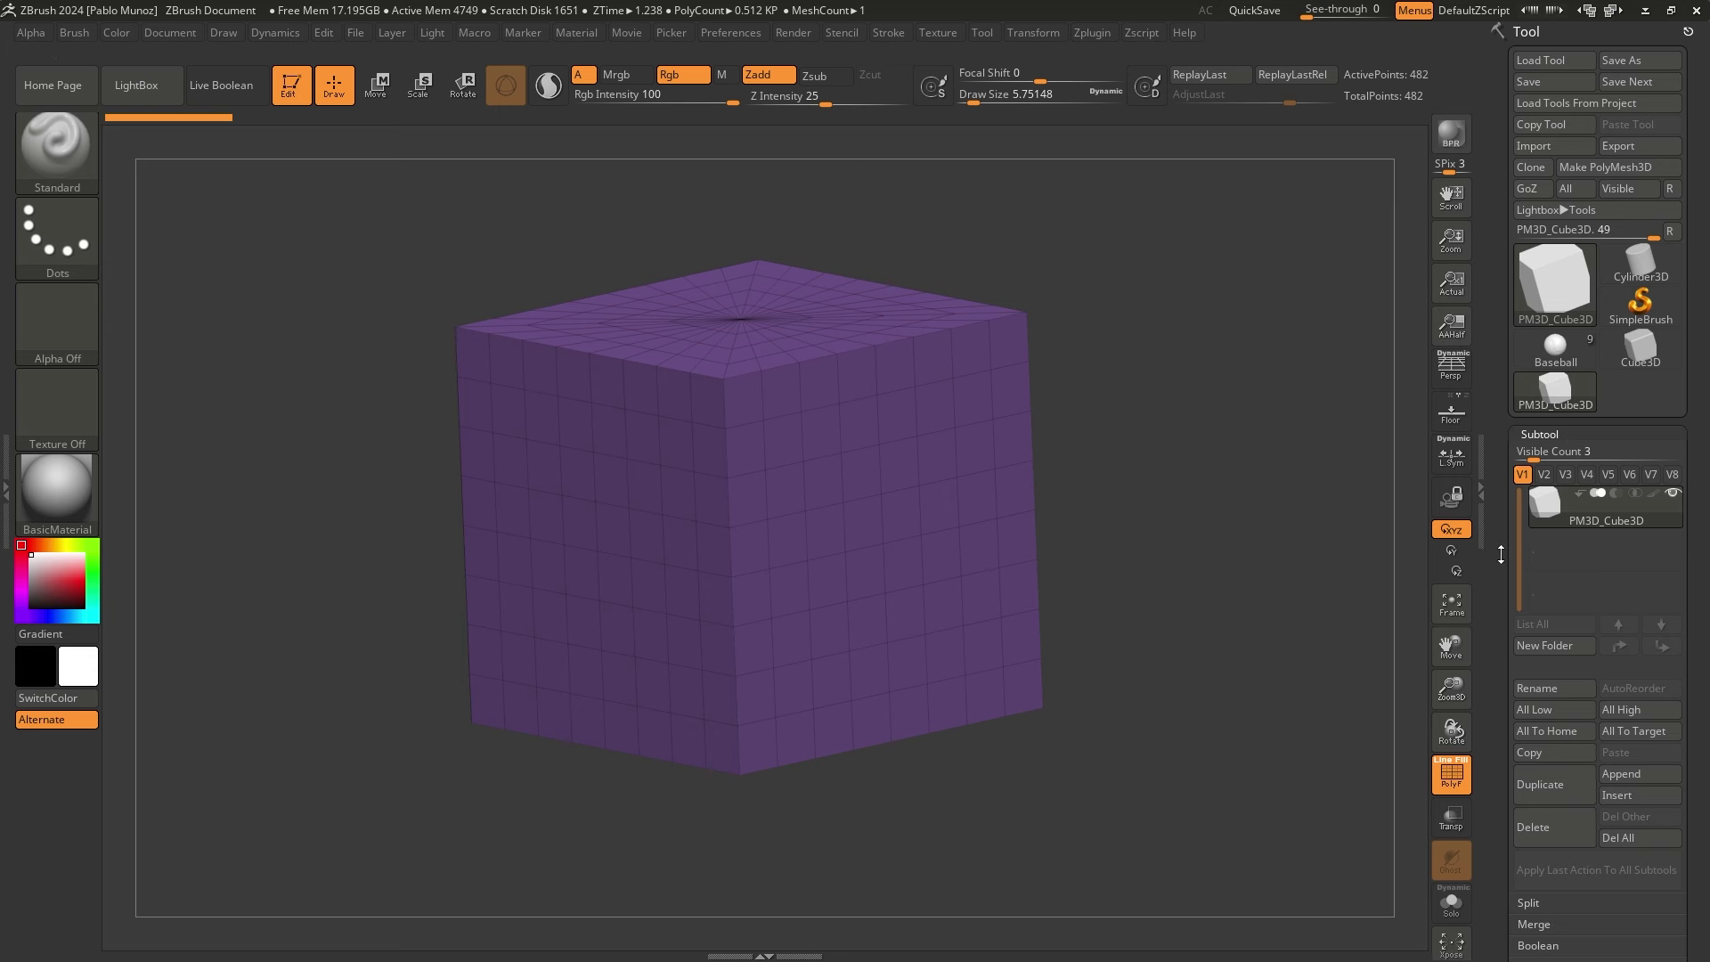
Initialize the polymesh as a QCube with X, Y and Z resolution of 2
left_click_drag(1501, 554, 1505, 293)
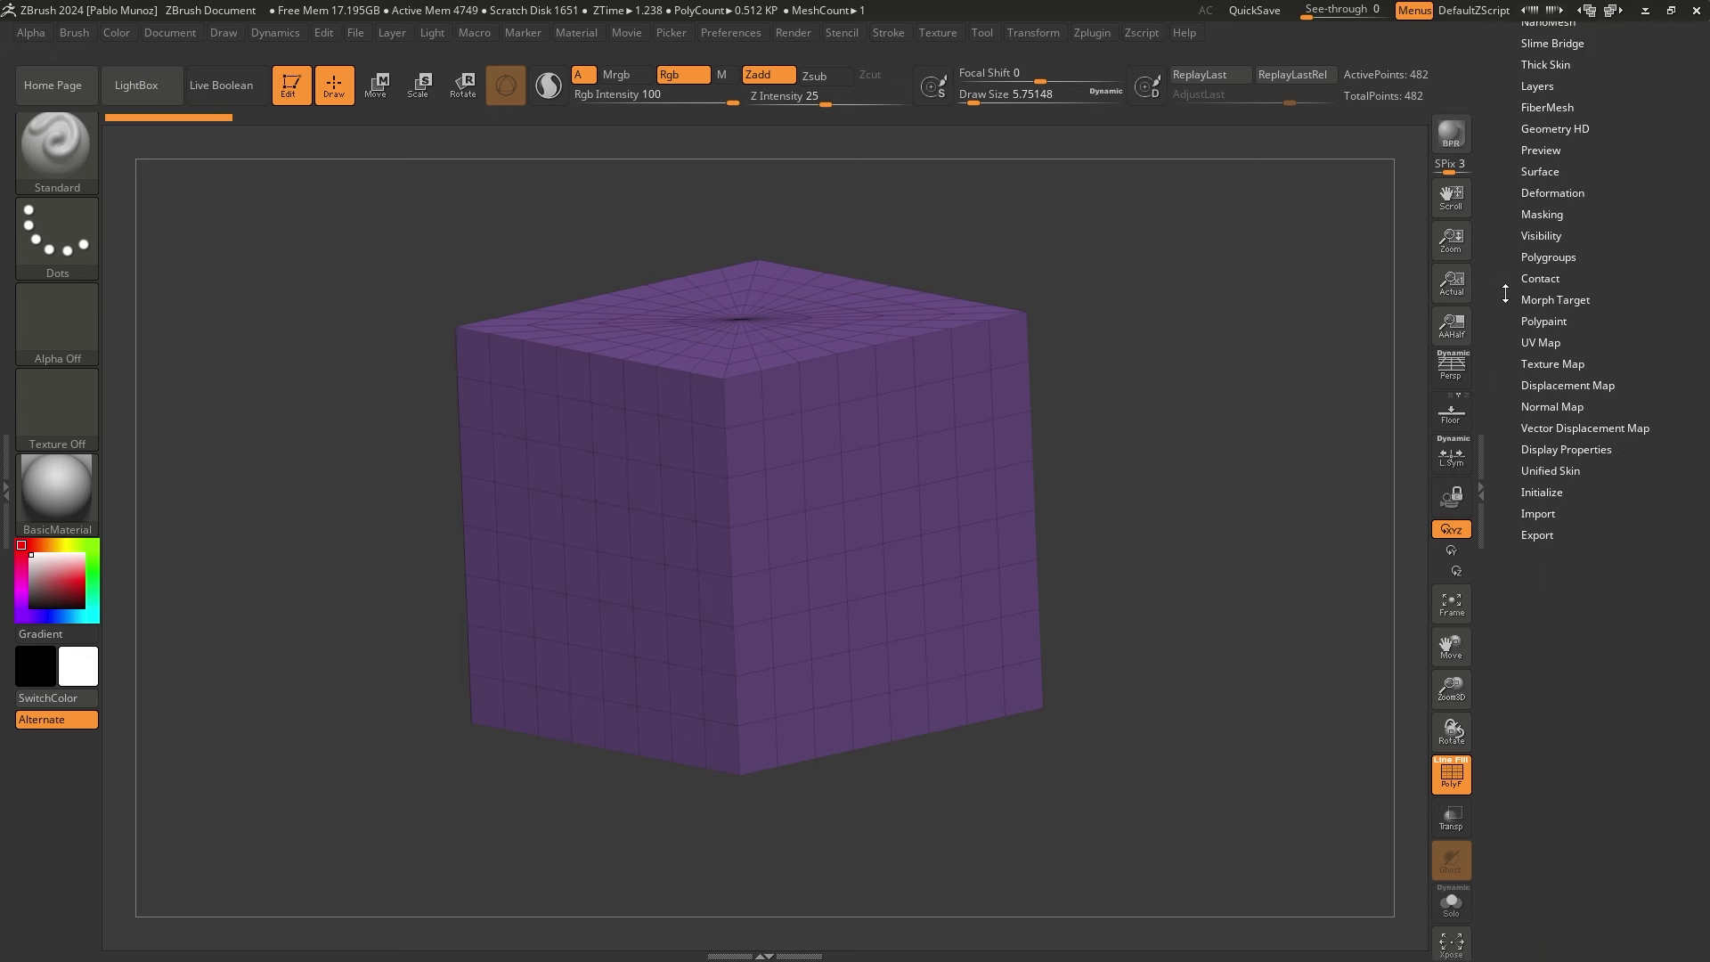
key("shift")
left_click(1564, 492)
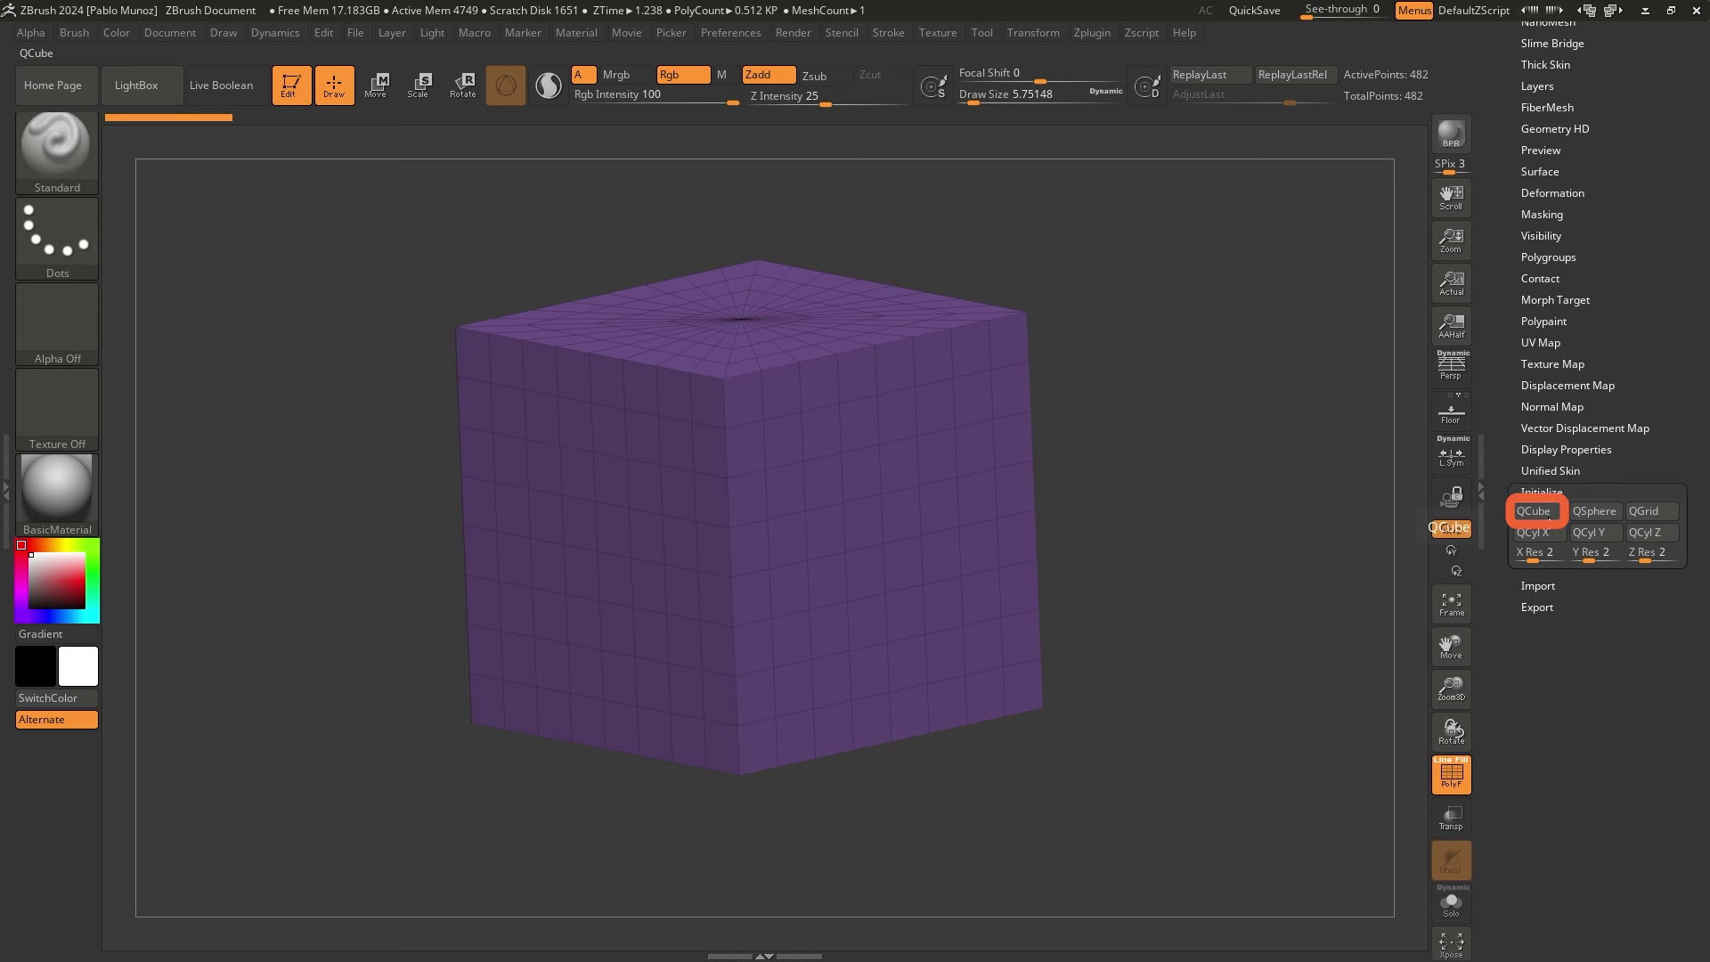
left_click(1541, 514)
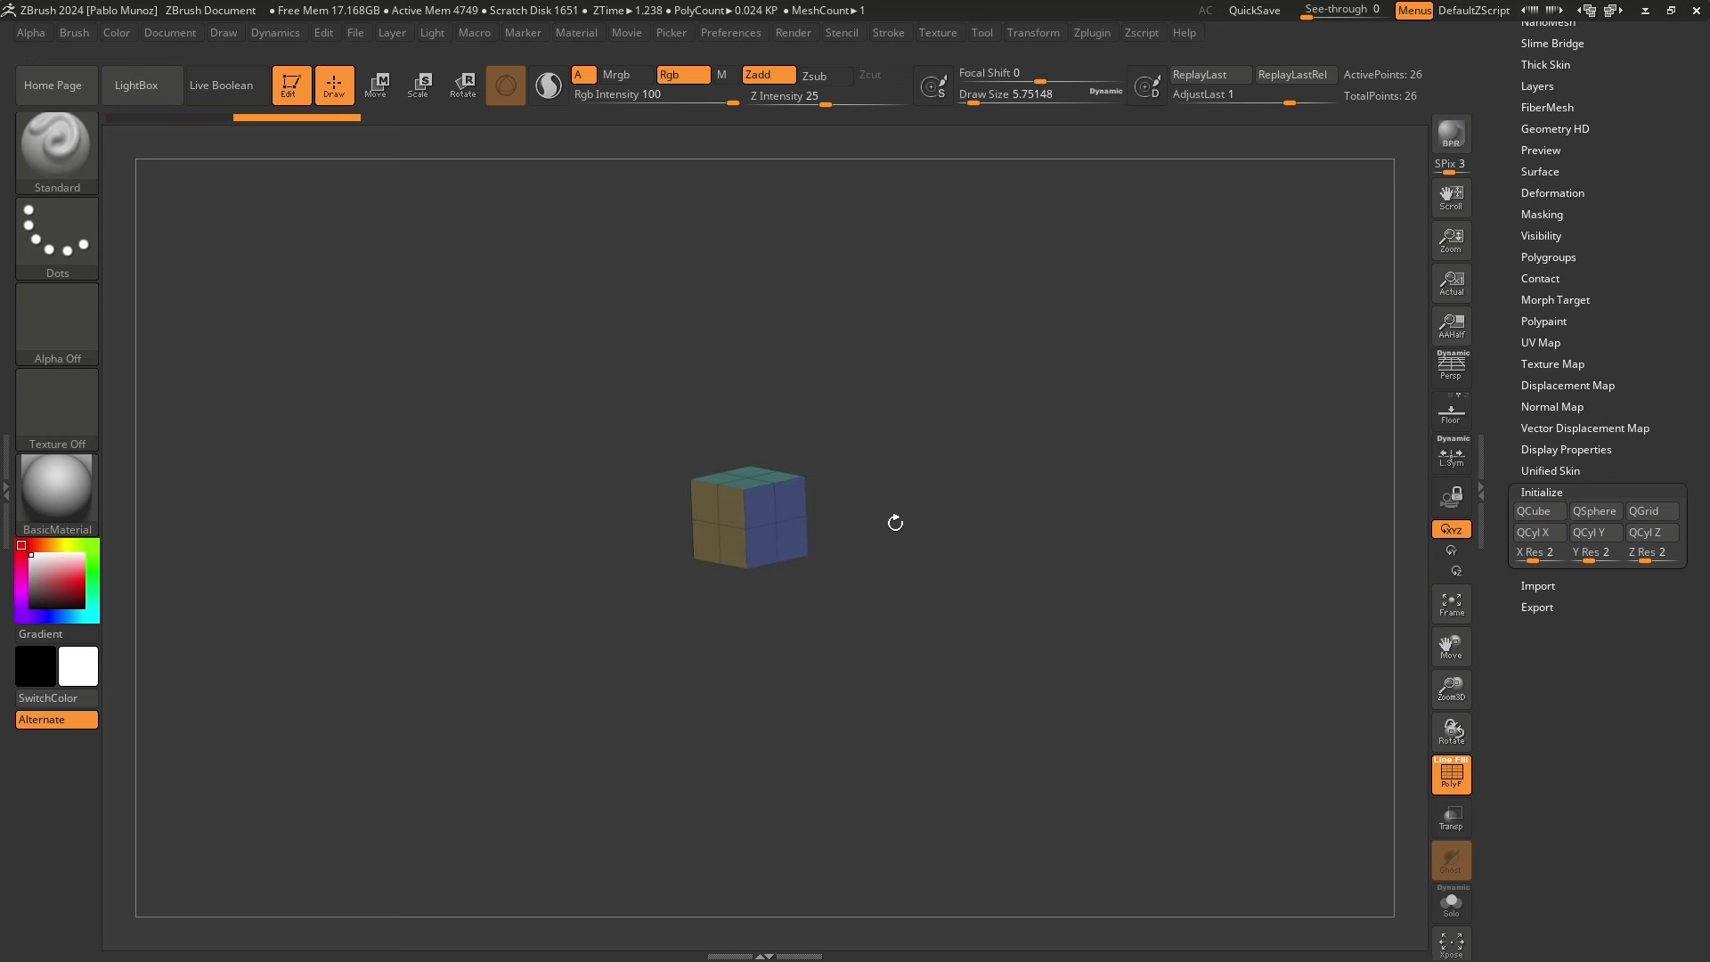
left_click_drag(888, 509, 917, 443)
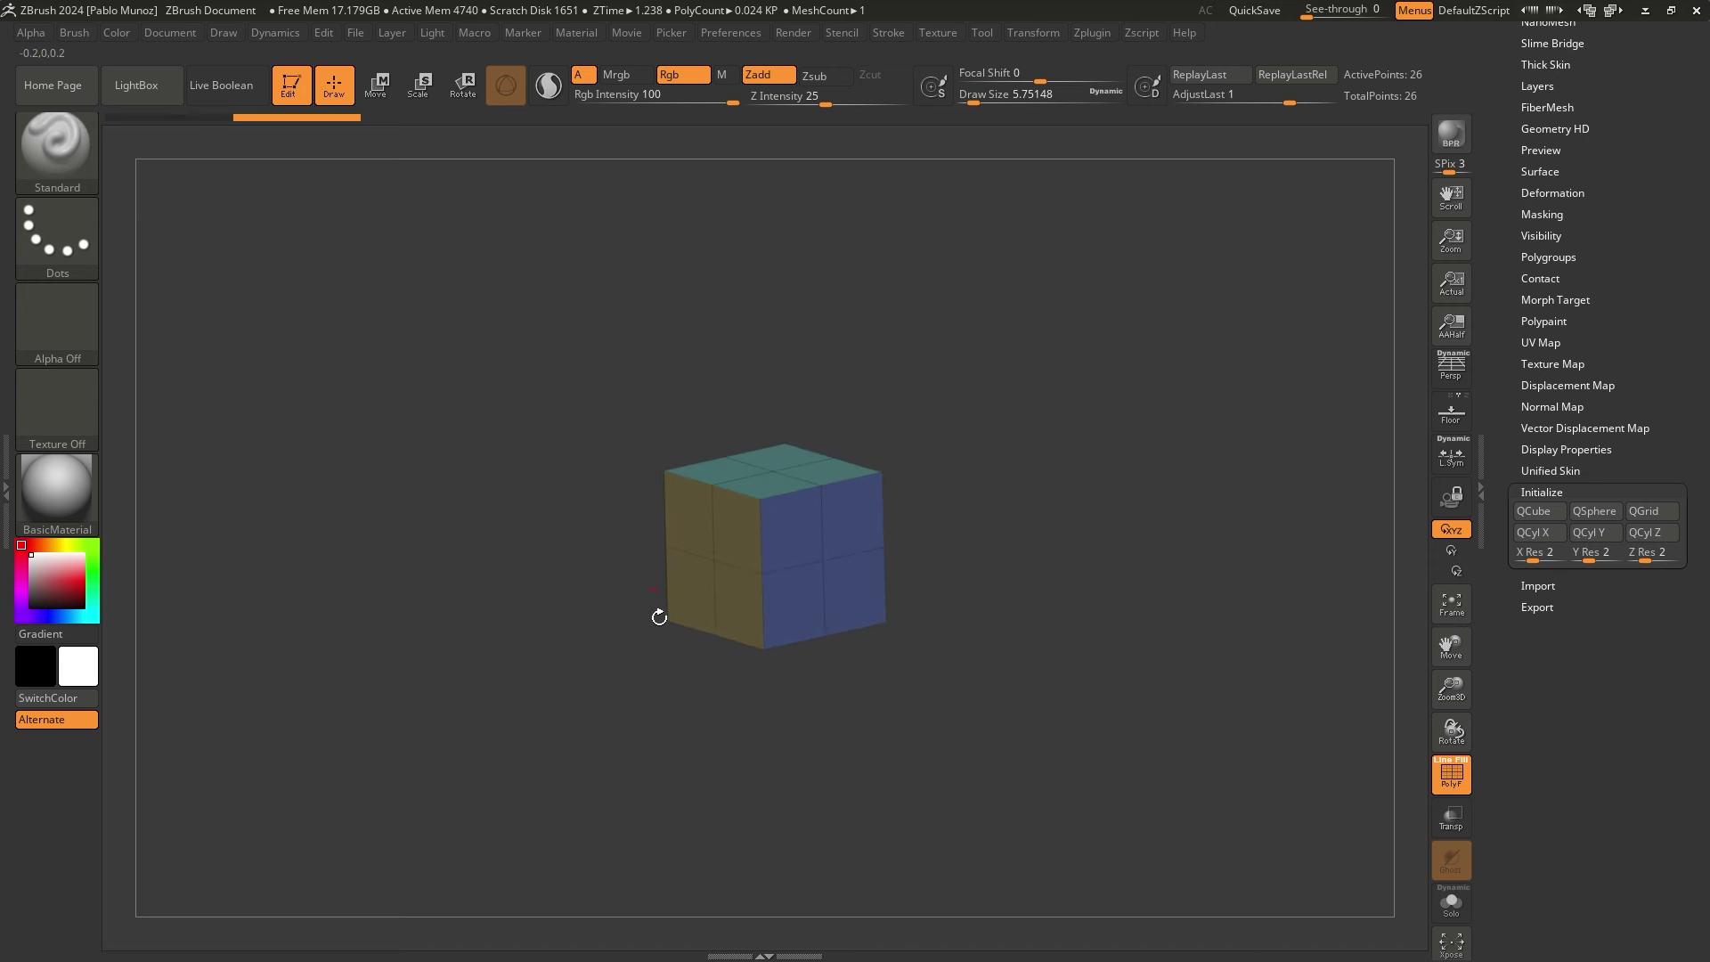
left_click_drag(930, 545, 946, 615, "alt")
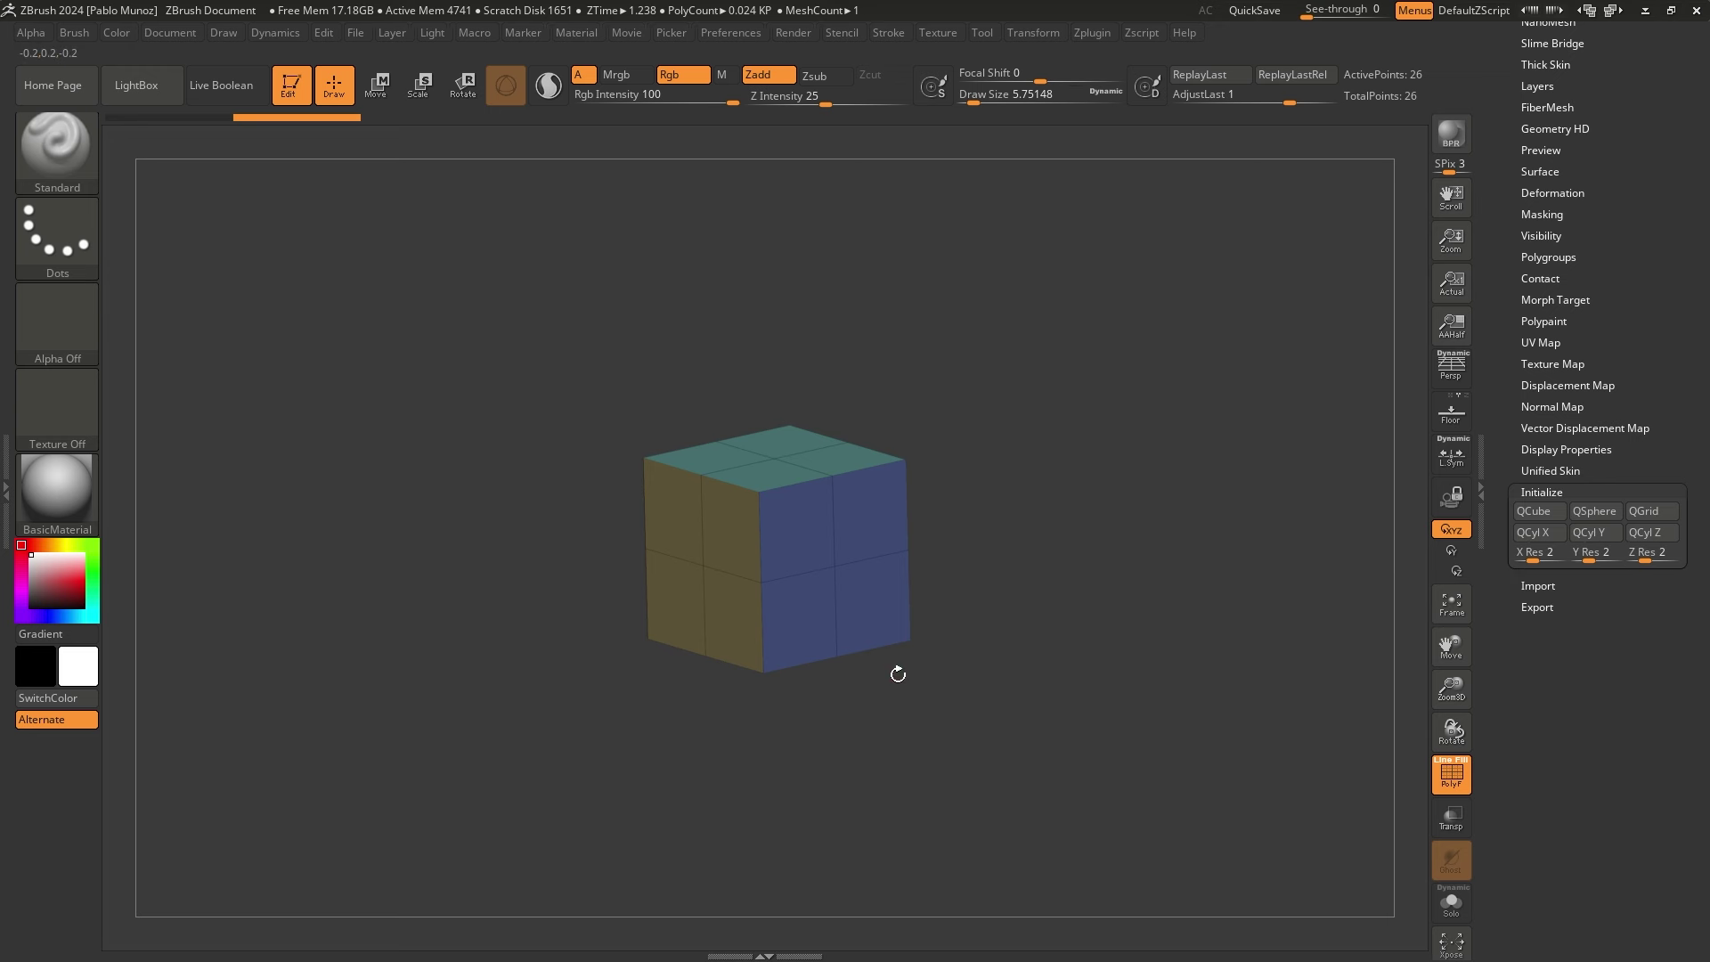
left_click_drag(1061, 647, 802, 533)
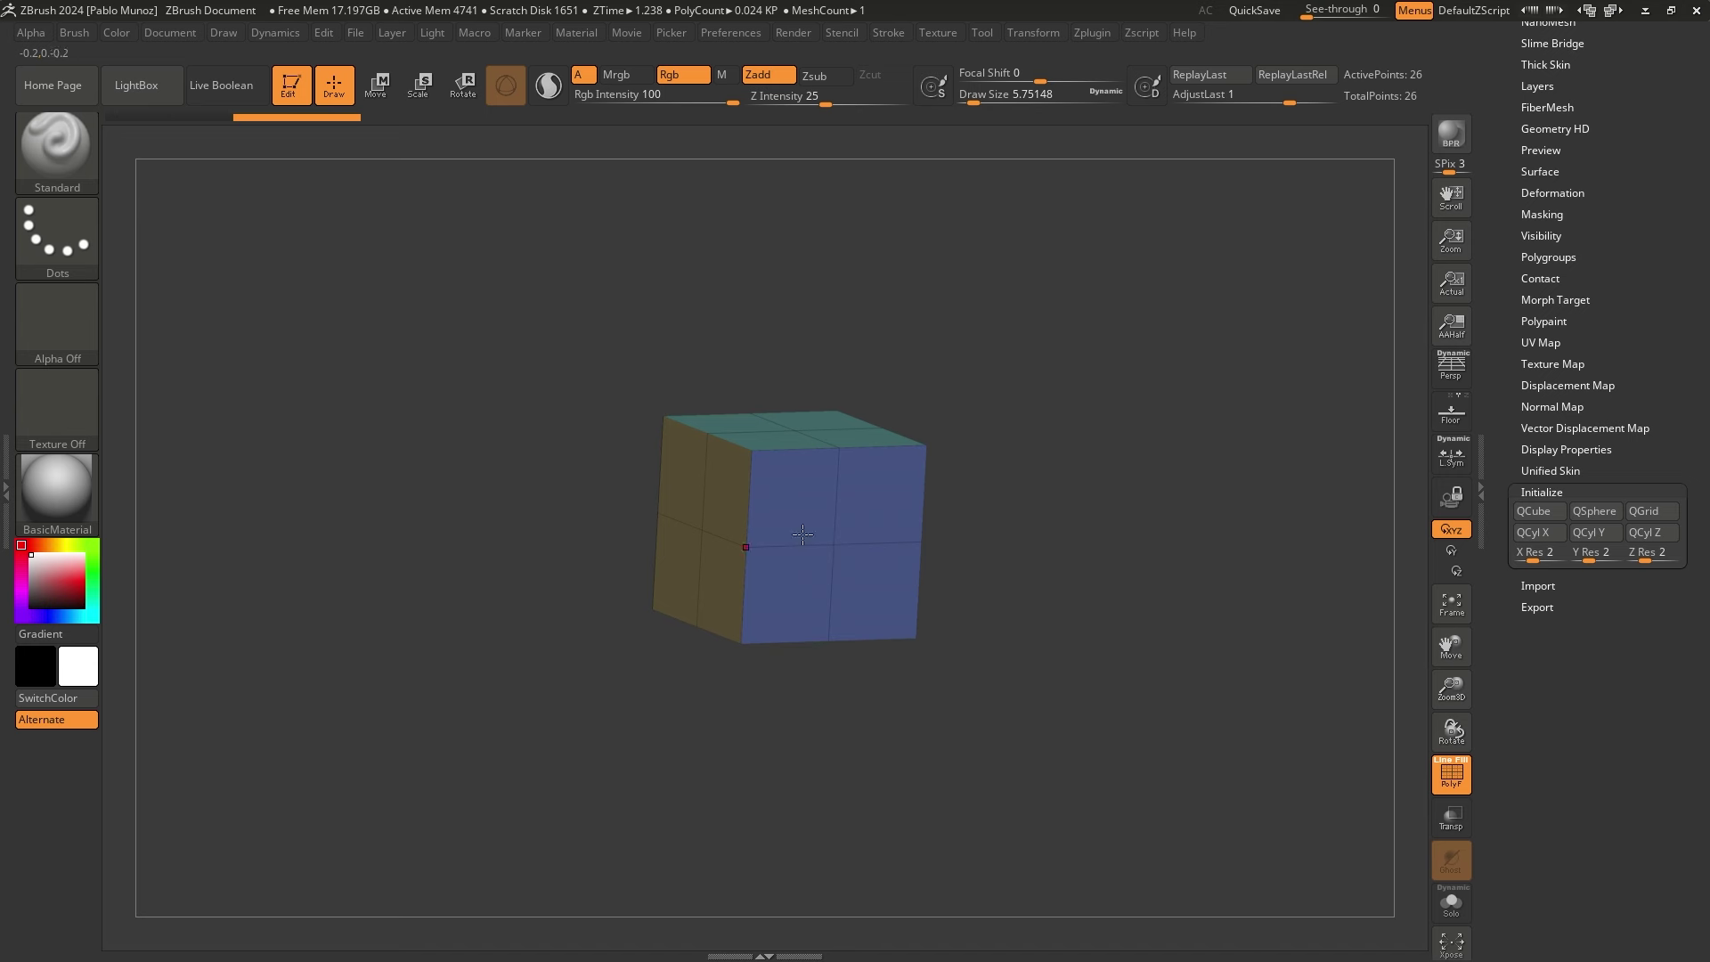
left_click_drag(954, 484, 1318, 517)
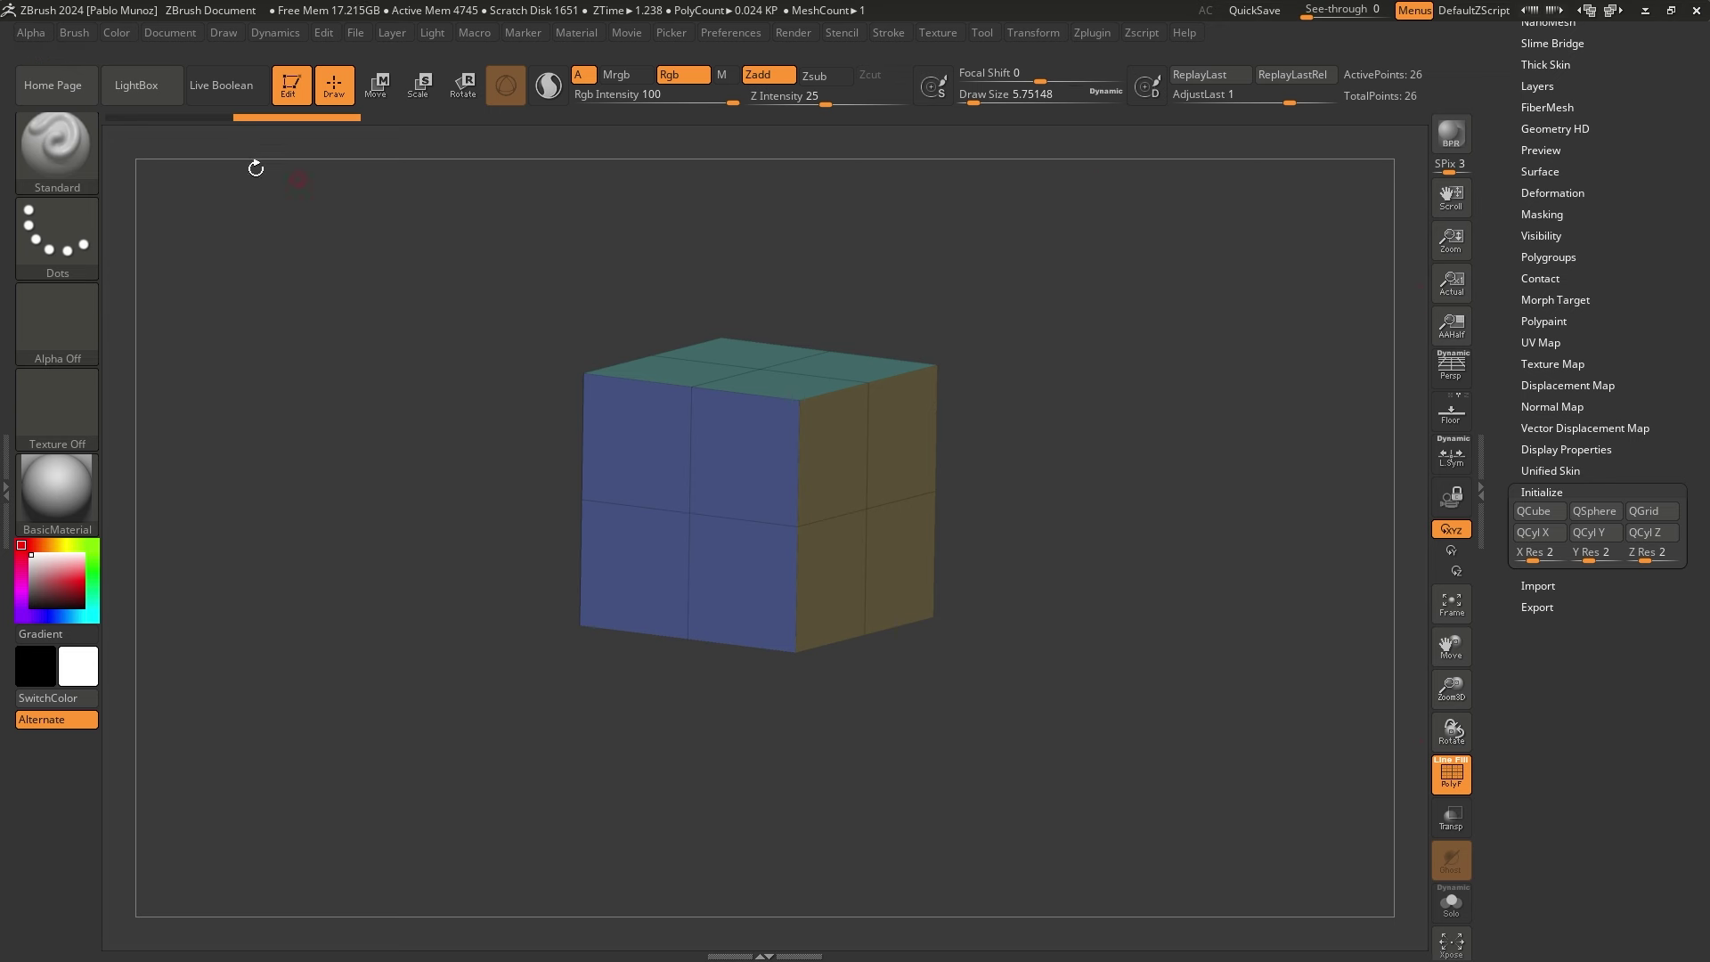
Isolate the cube's front, top and back faces with a rectangular selection from the snapped front view, using the floor grid temporarily for orientation
key("ctrl+shift")
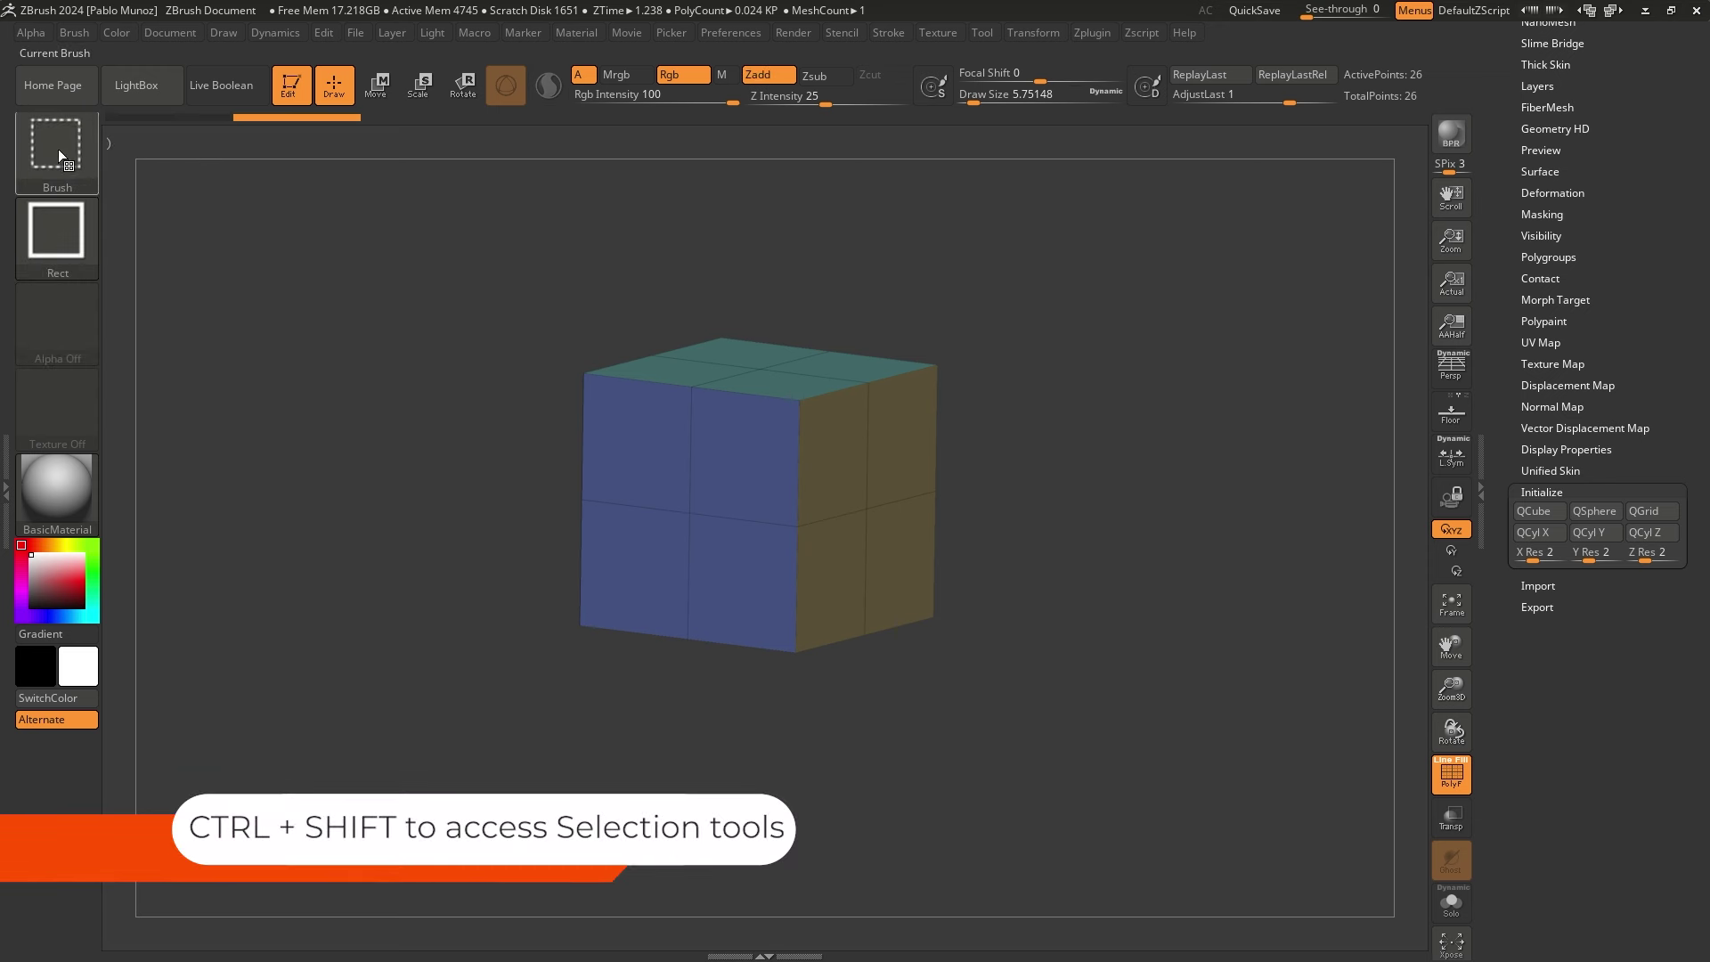
left_click_drag(1075, 277, 1054, 265)
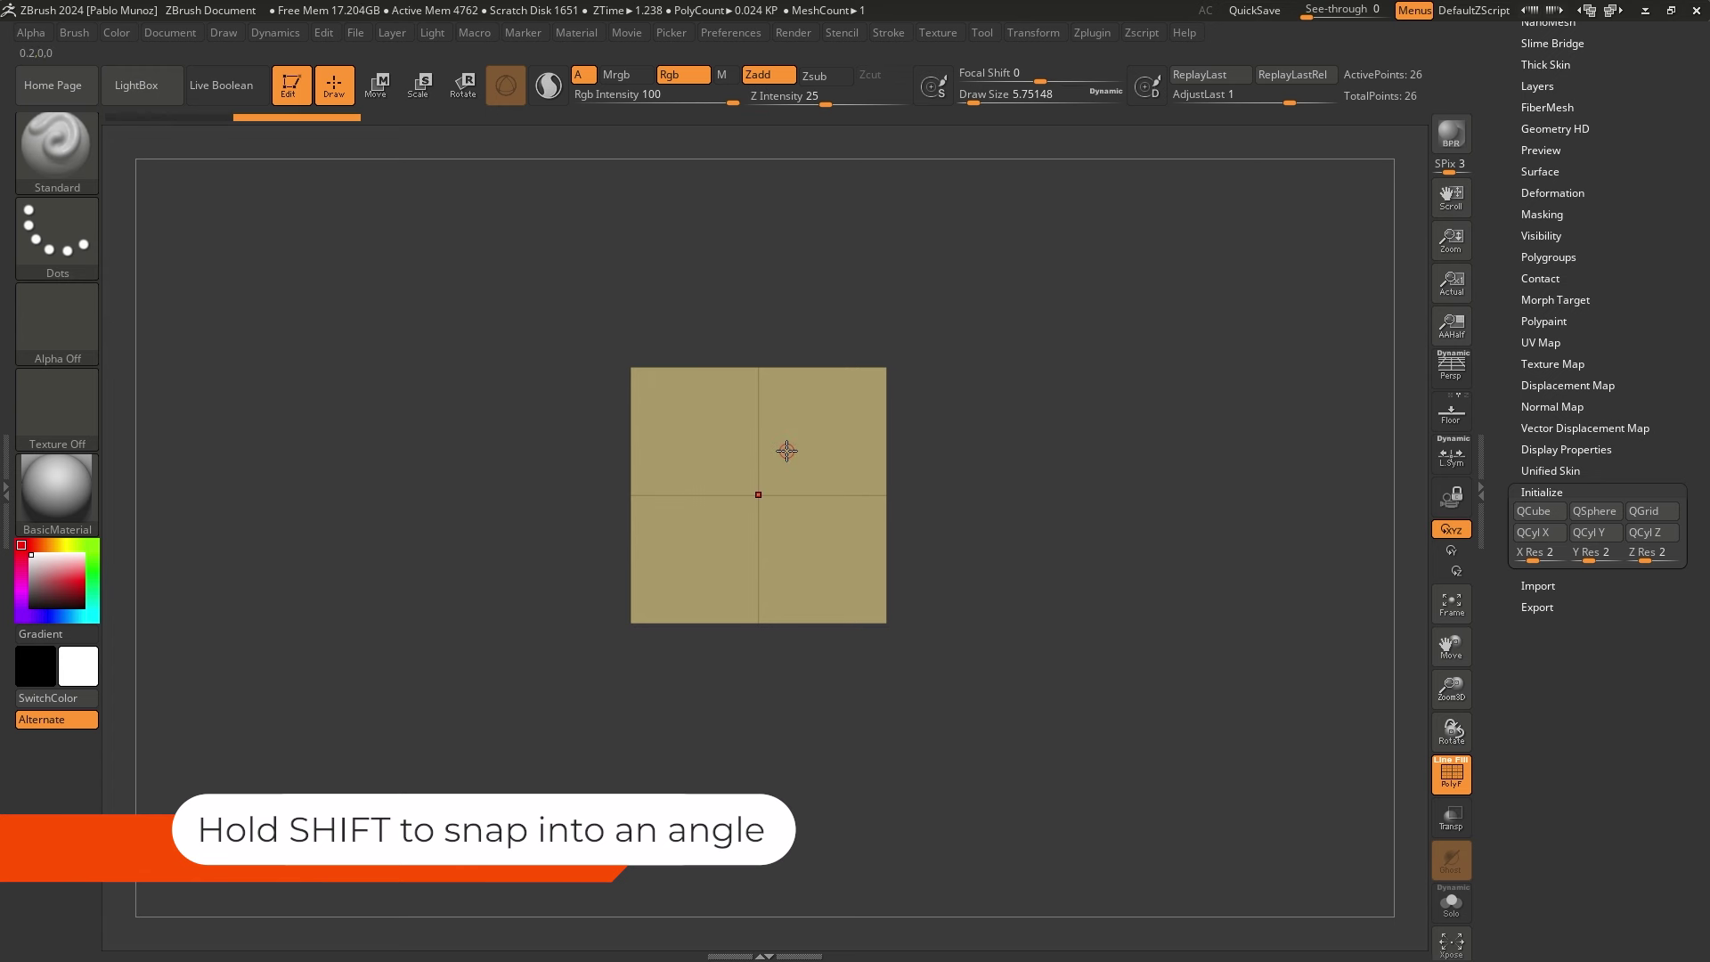
left_click(1450, 411)
left_click_drag(990, 420, 899, 504)
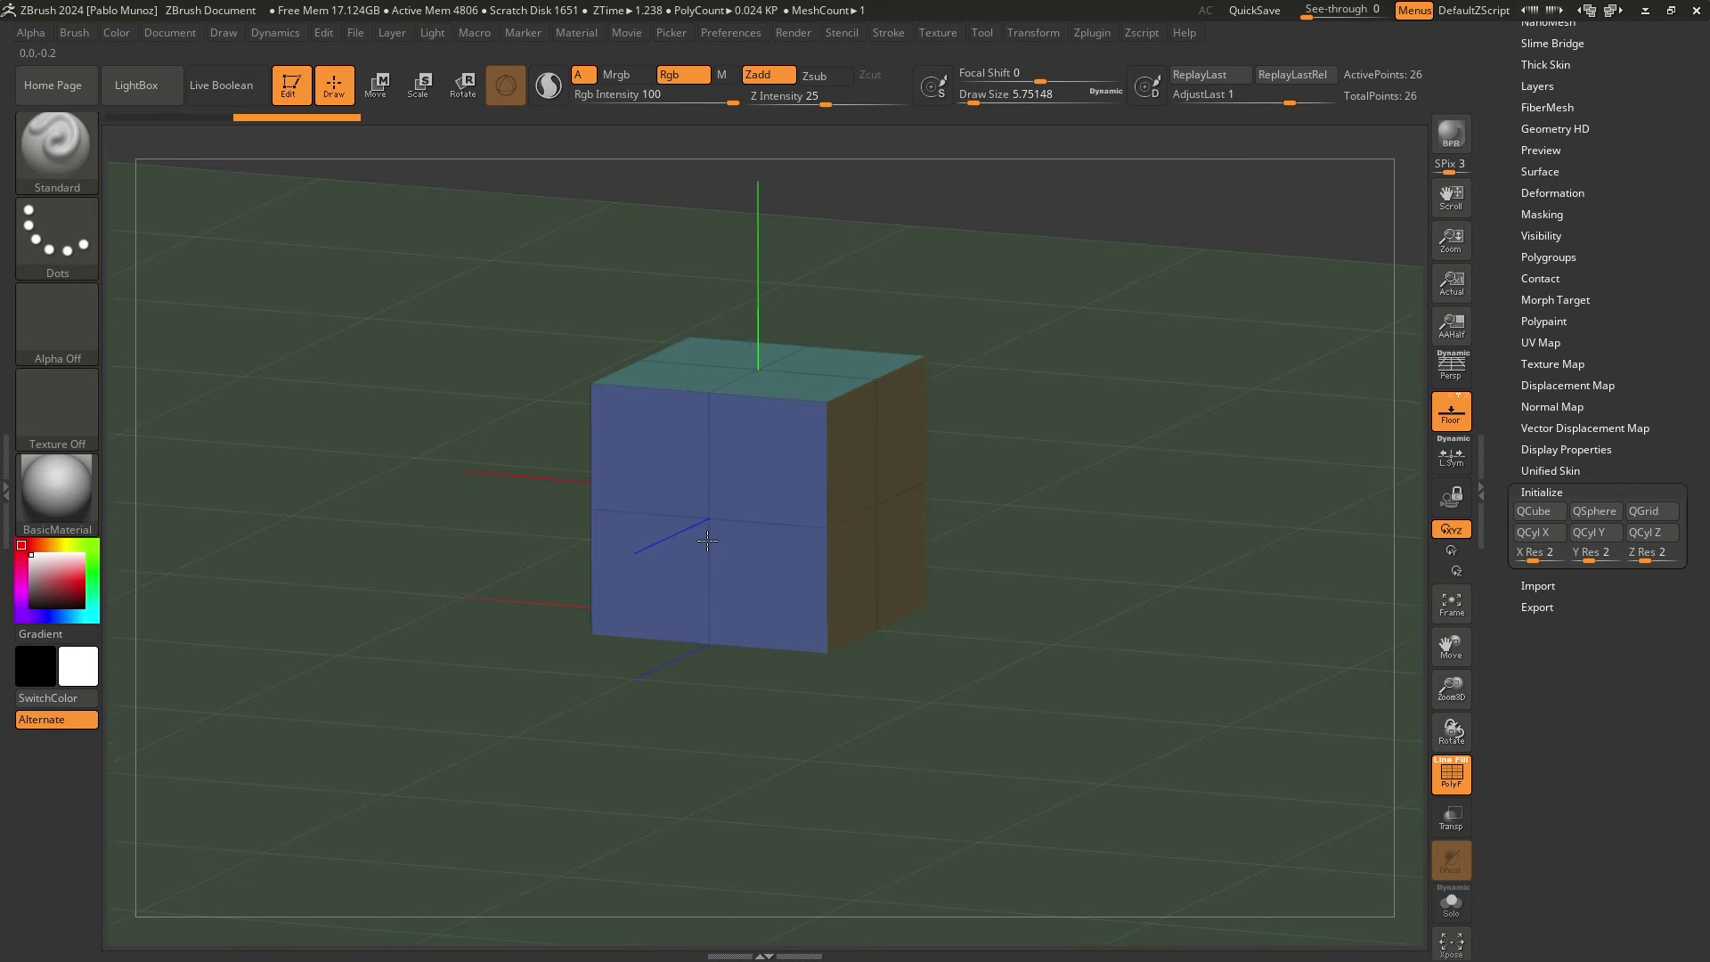
right_click_drag(707, 541, 659, 512)
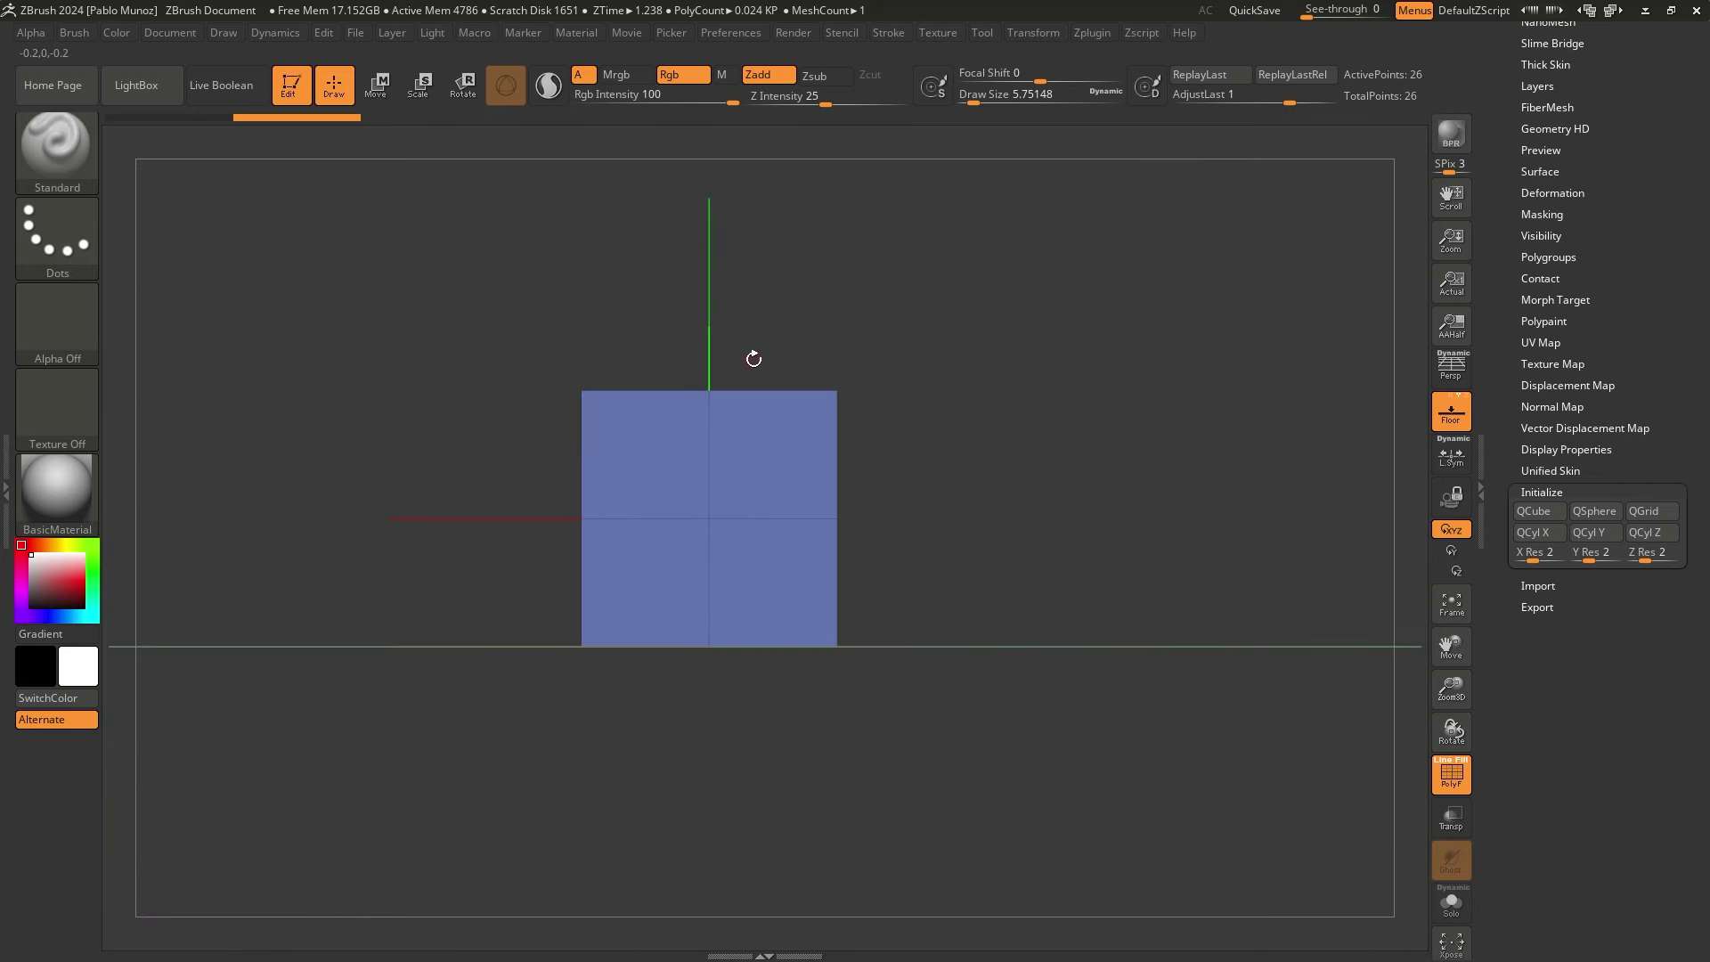
left_click(1452, 414)
key("ctrl+shift")
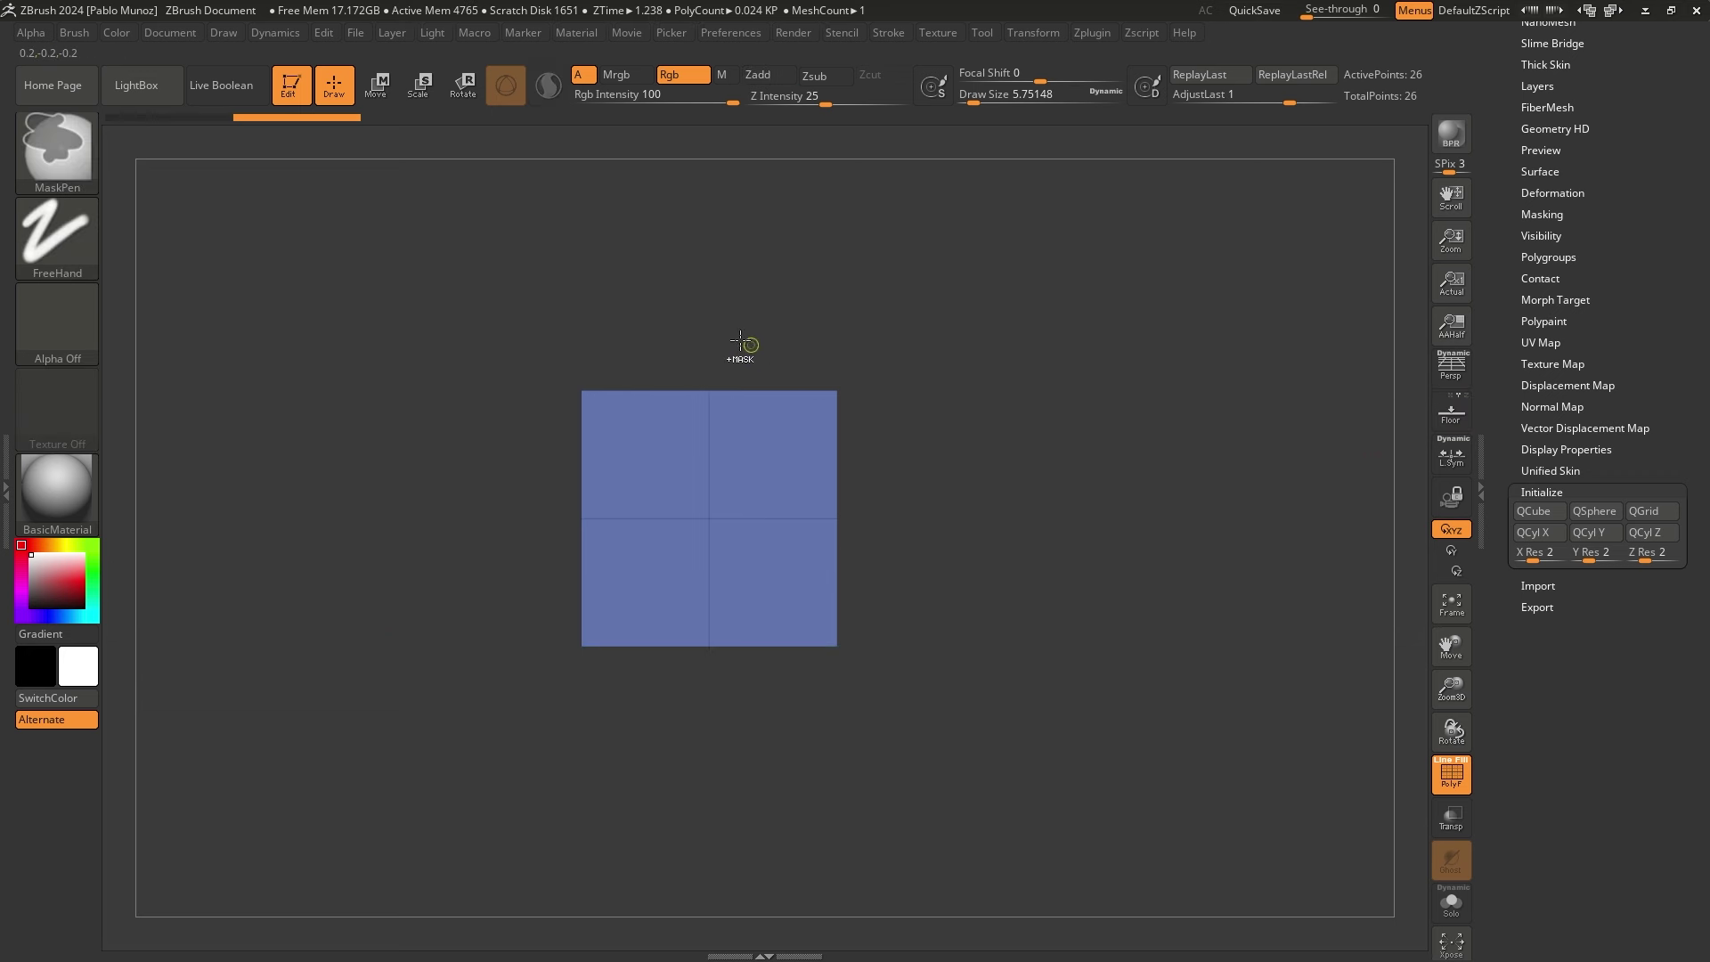
left_click_drag(641, 303, 786, 595, "ctrl+shift")
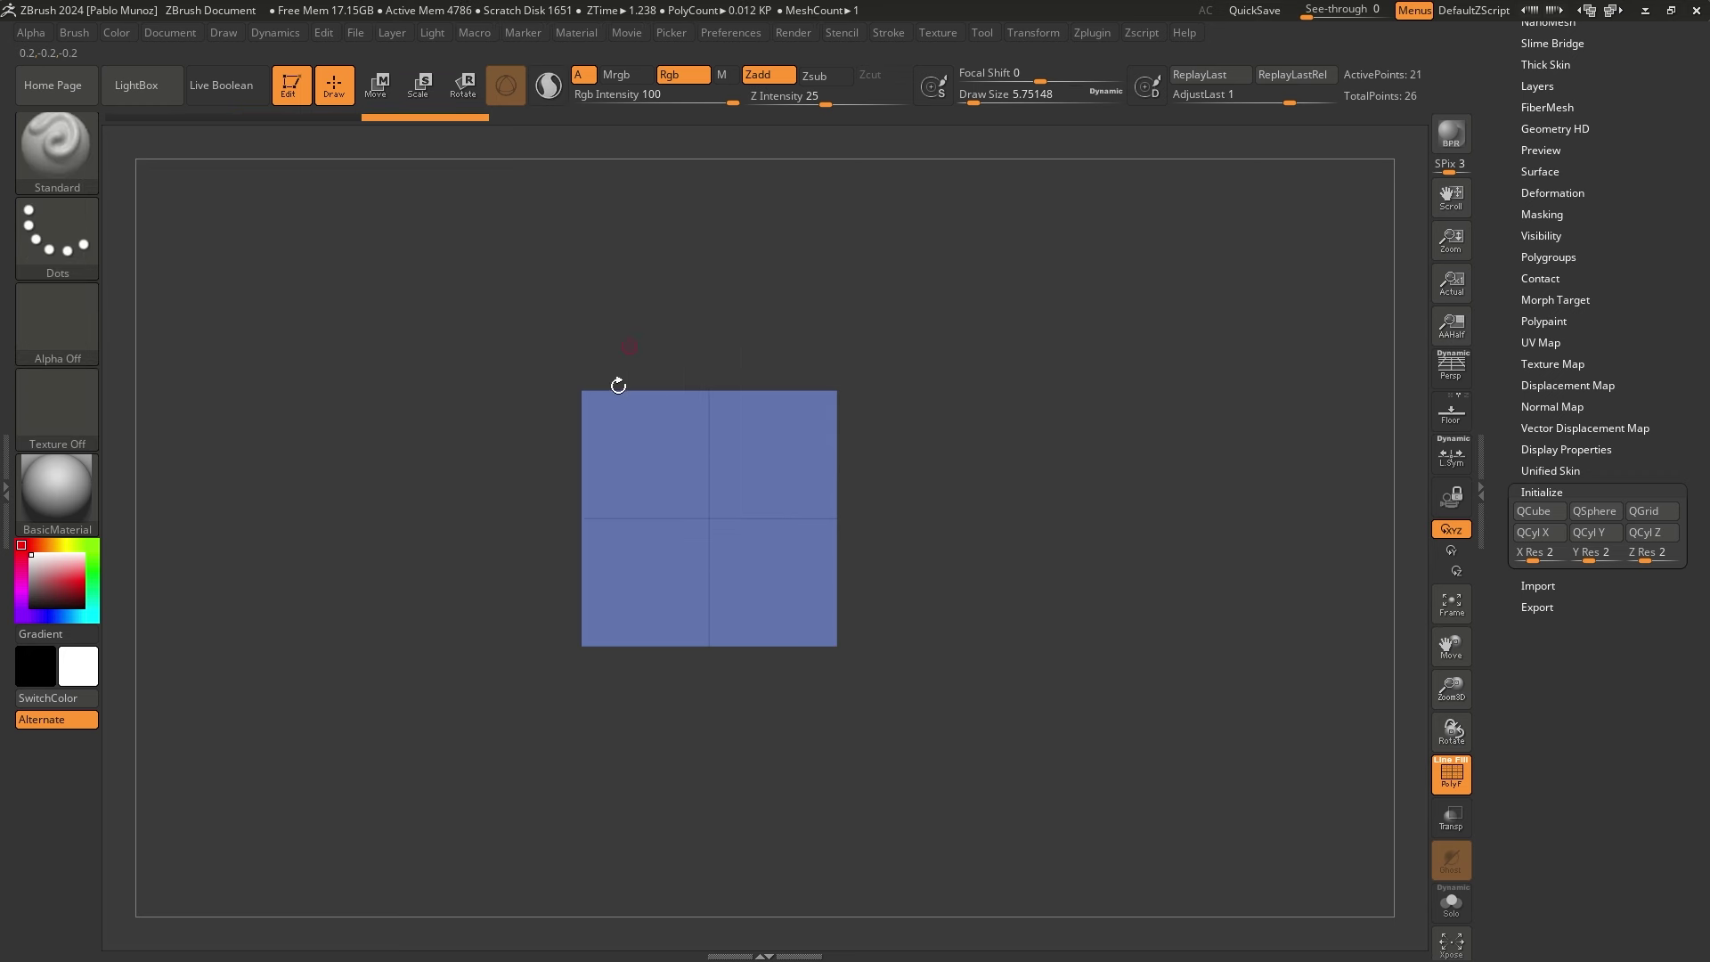
Enable double-sided display for the mesh and assign the three visible faces to a single polygroup
left_click_drag(1046, 348, 990, 327)
left_click_drag(937, 380, 1043, 386)
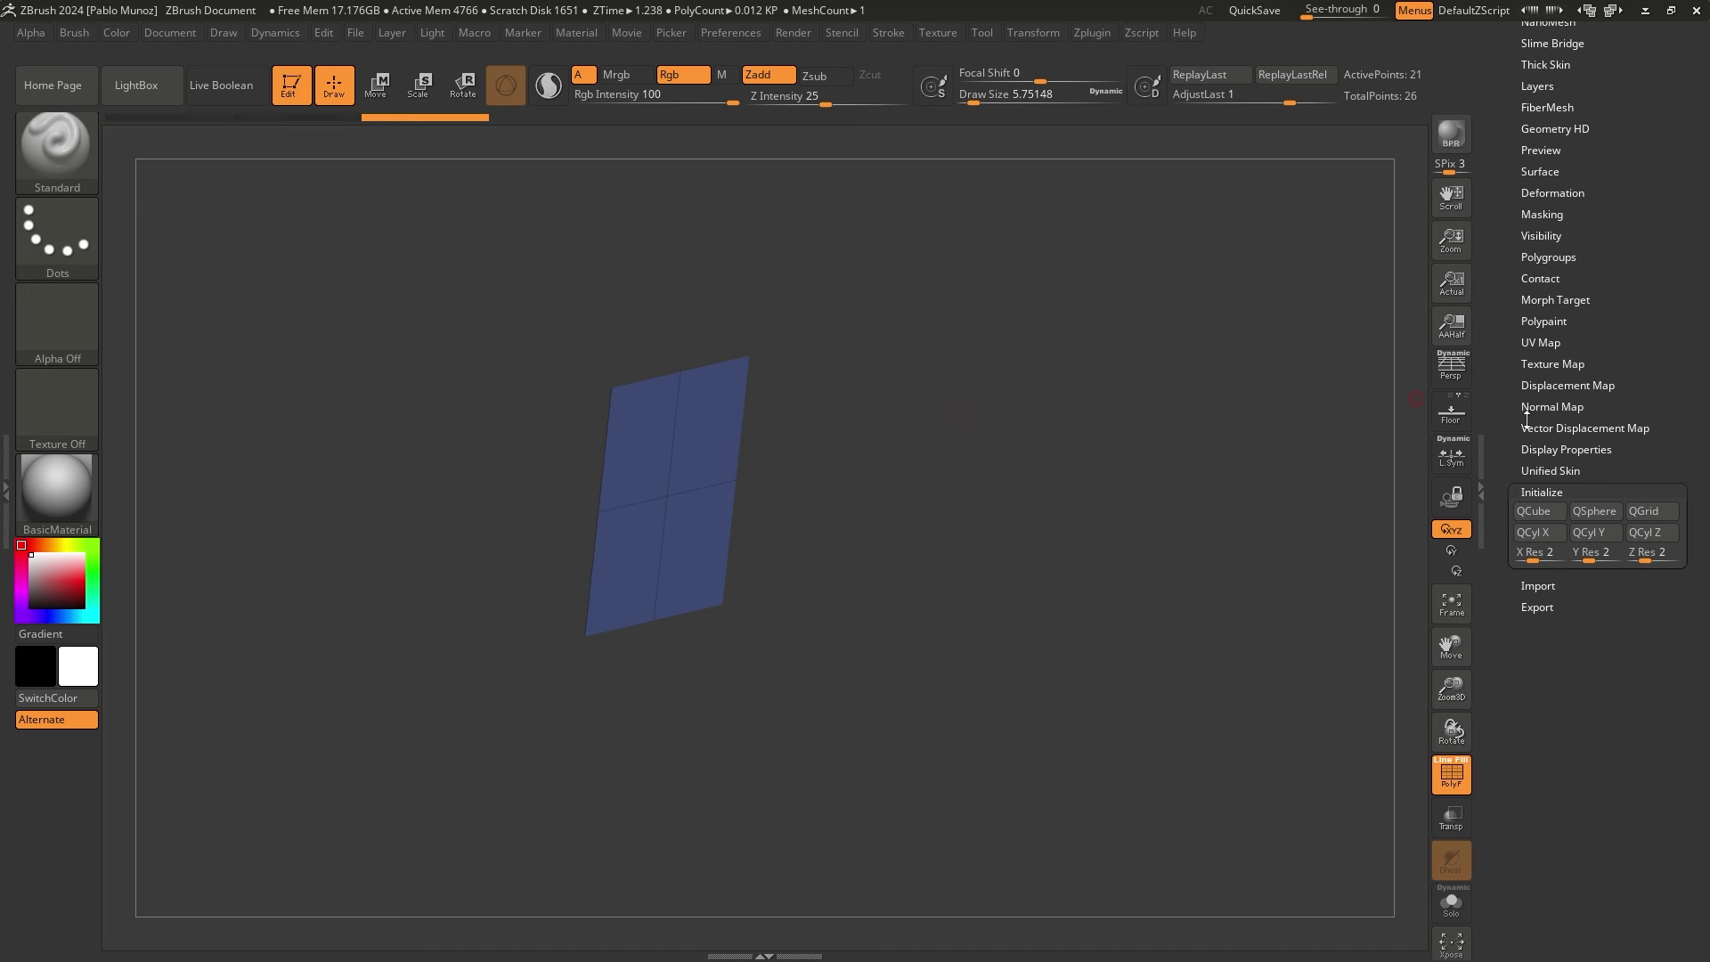
left_click(1558, 449)
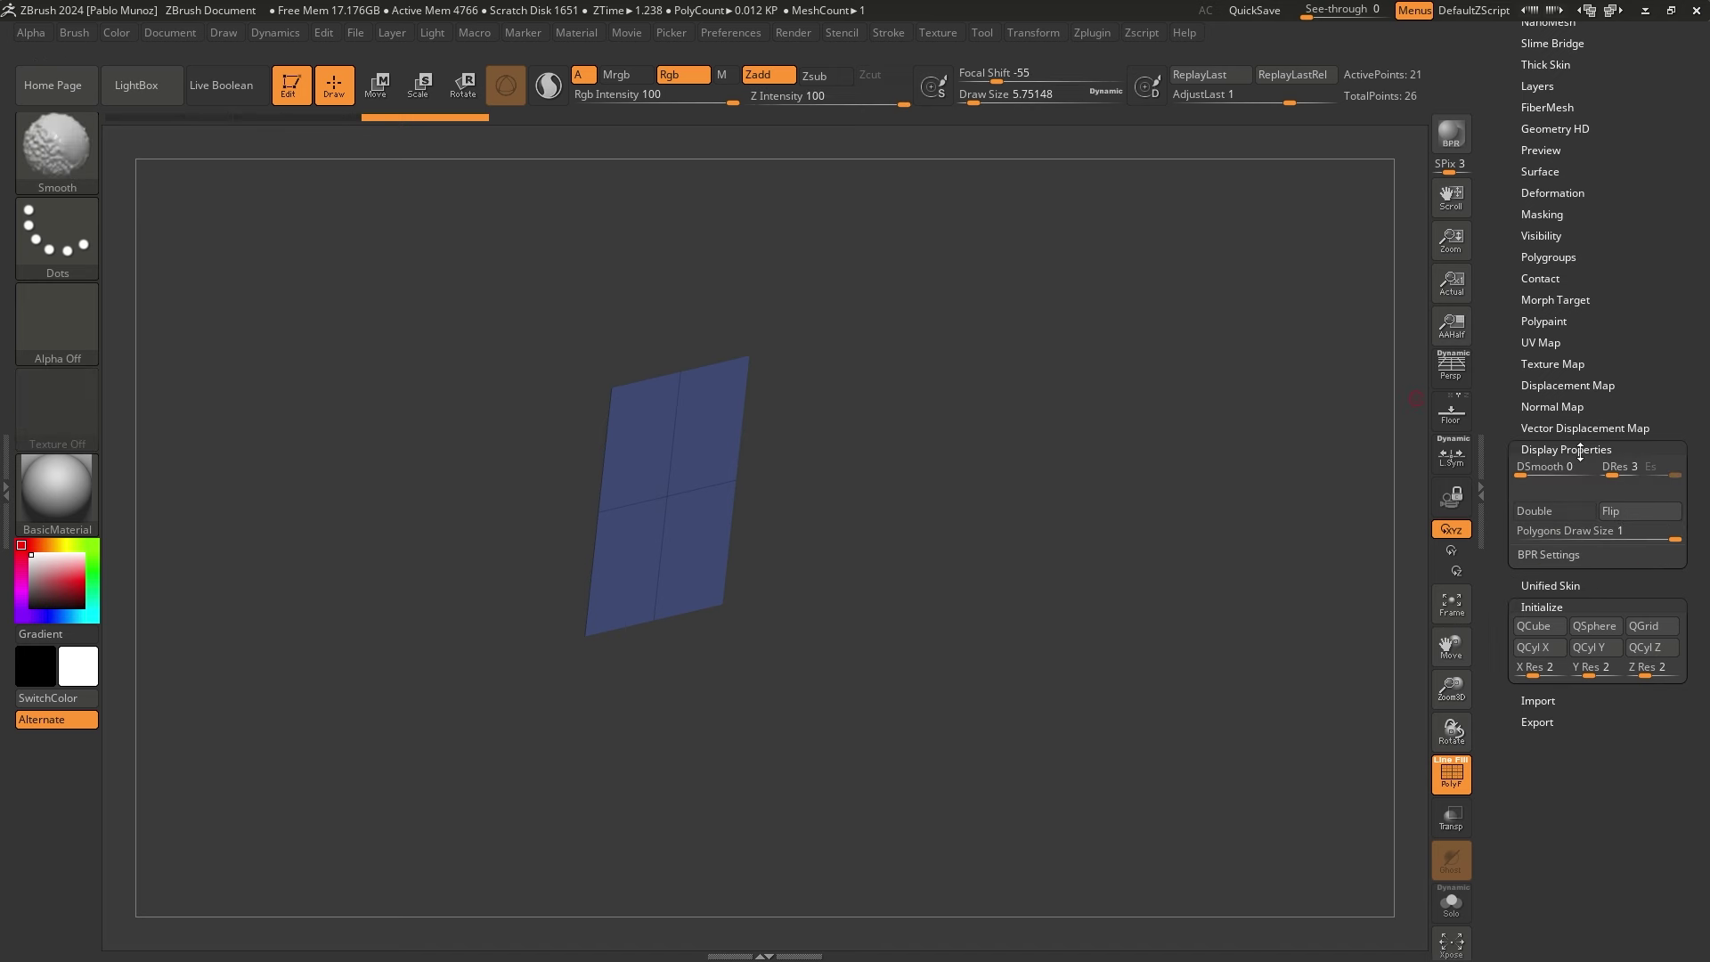
left_click(1559, 513)
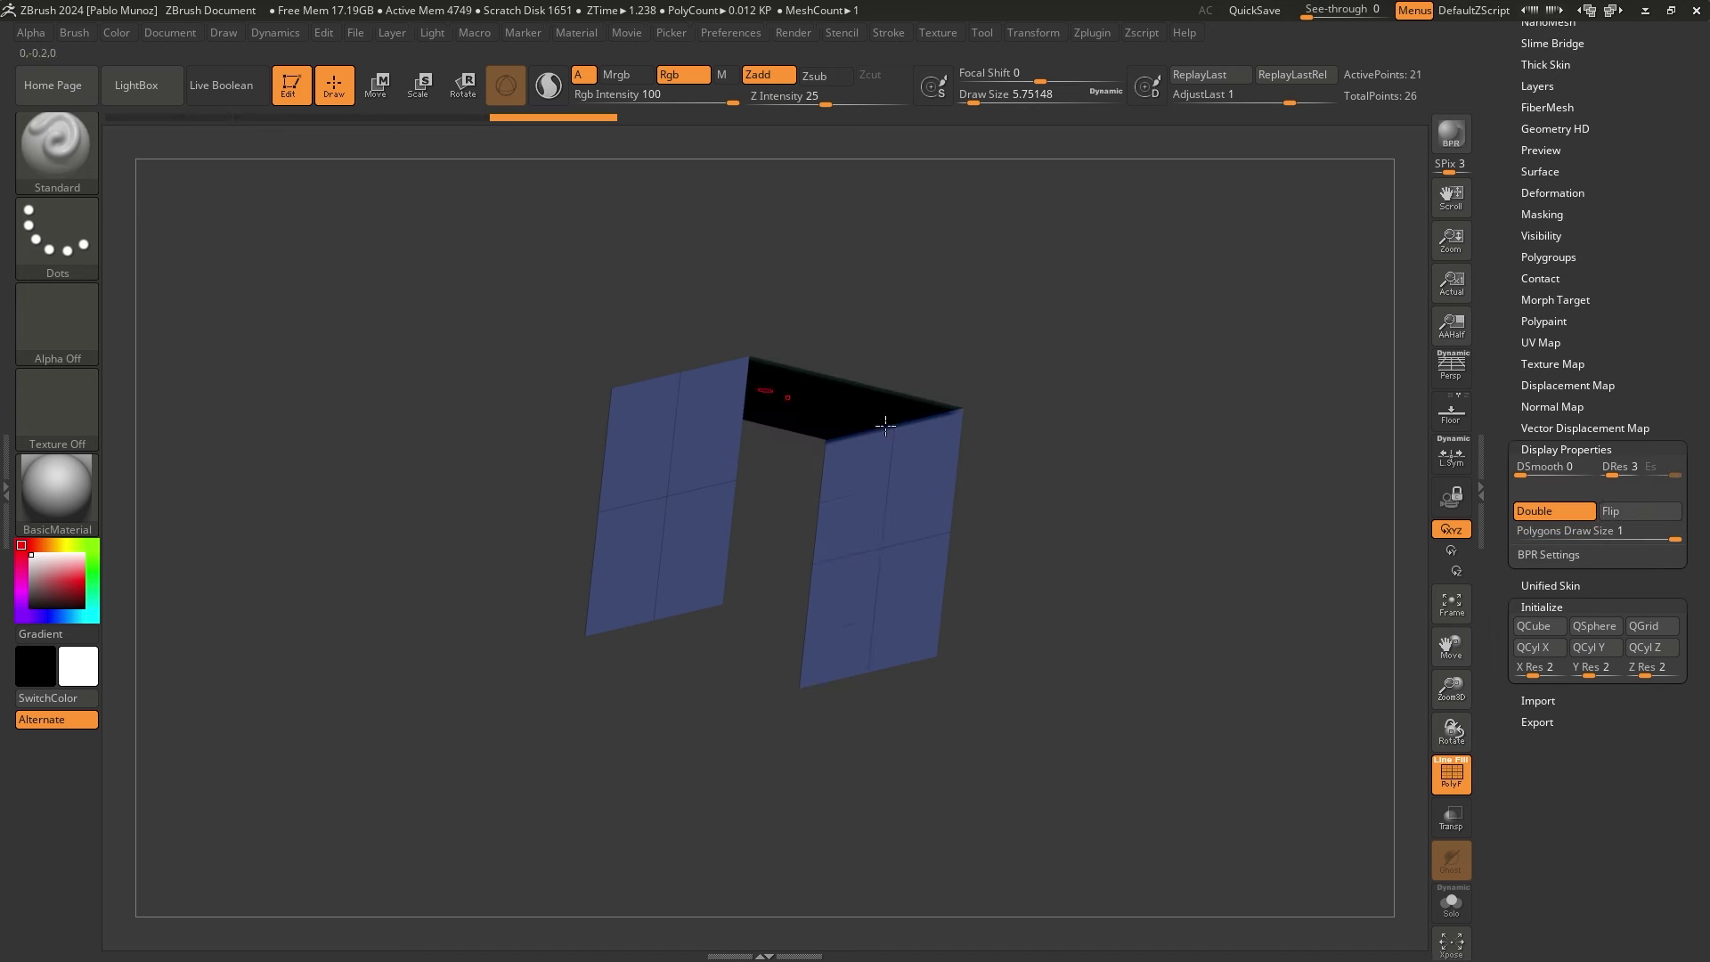
left_click_drag(1044, 369, 1026, 414)
key("ctrl+w")
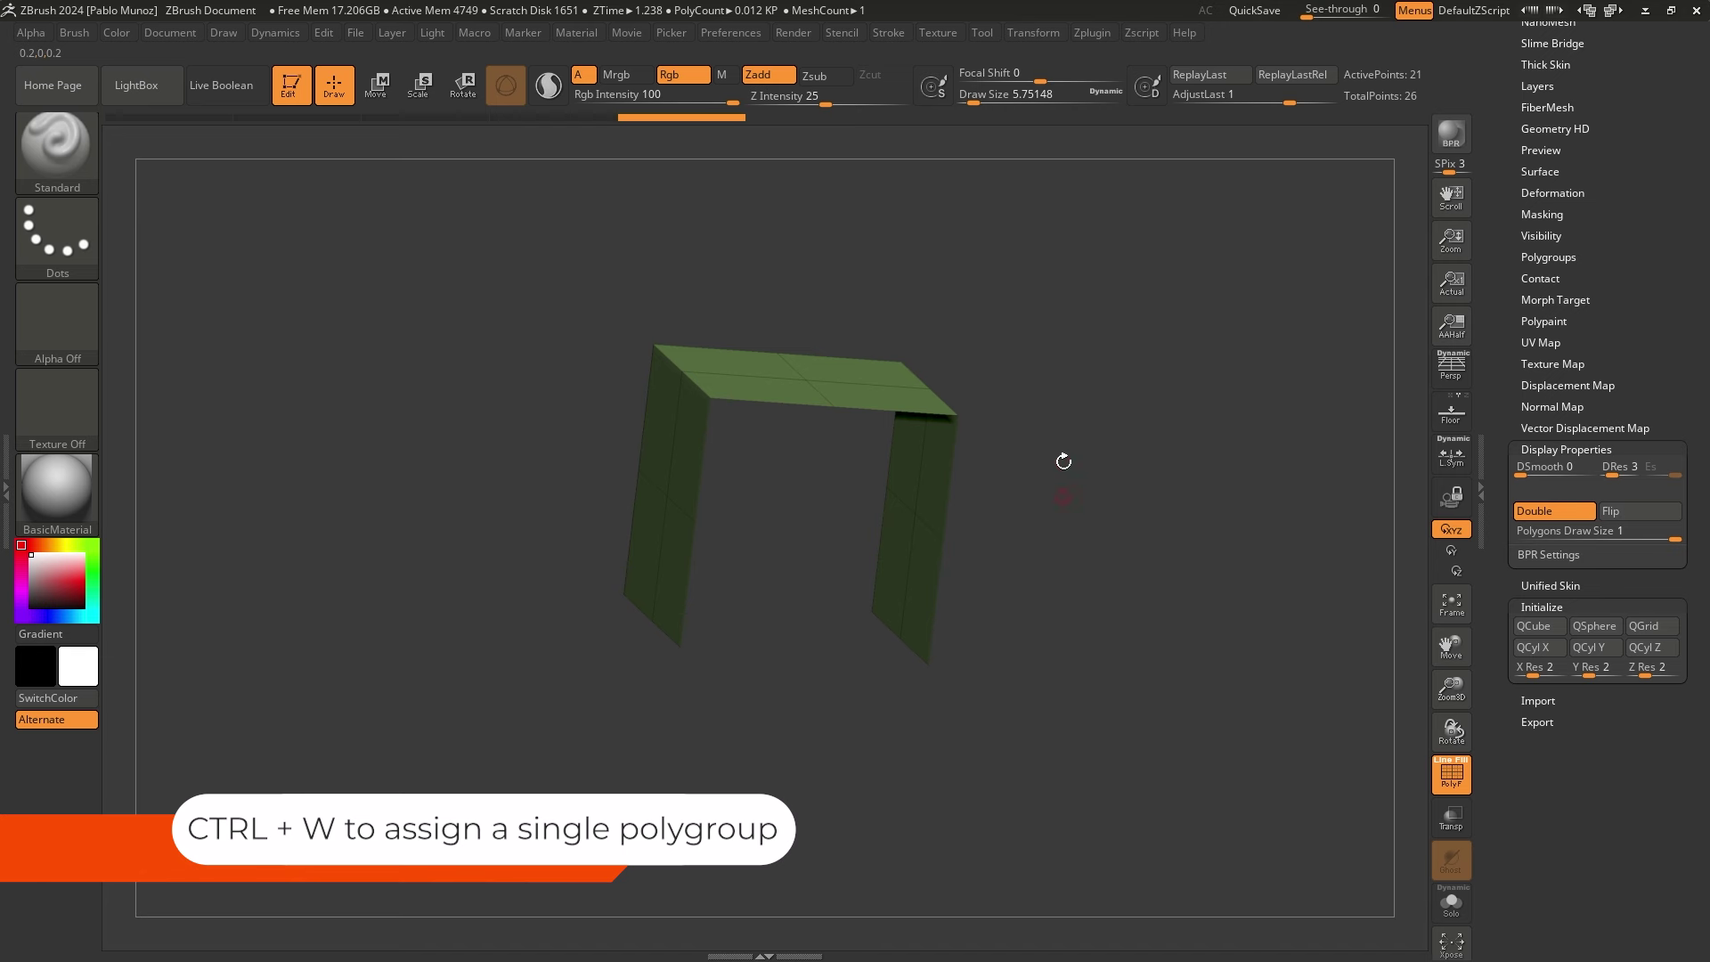
Invert the visibility, assign the remaining three faces to a second polygroup, and unhide the whole cube
left_click_drag(1094, 202, 1158, 450, "ctrl+shift")
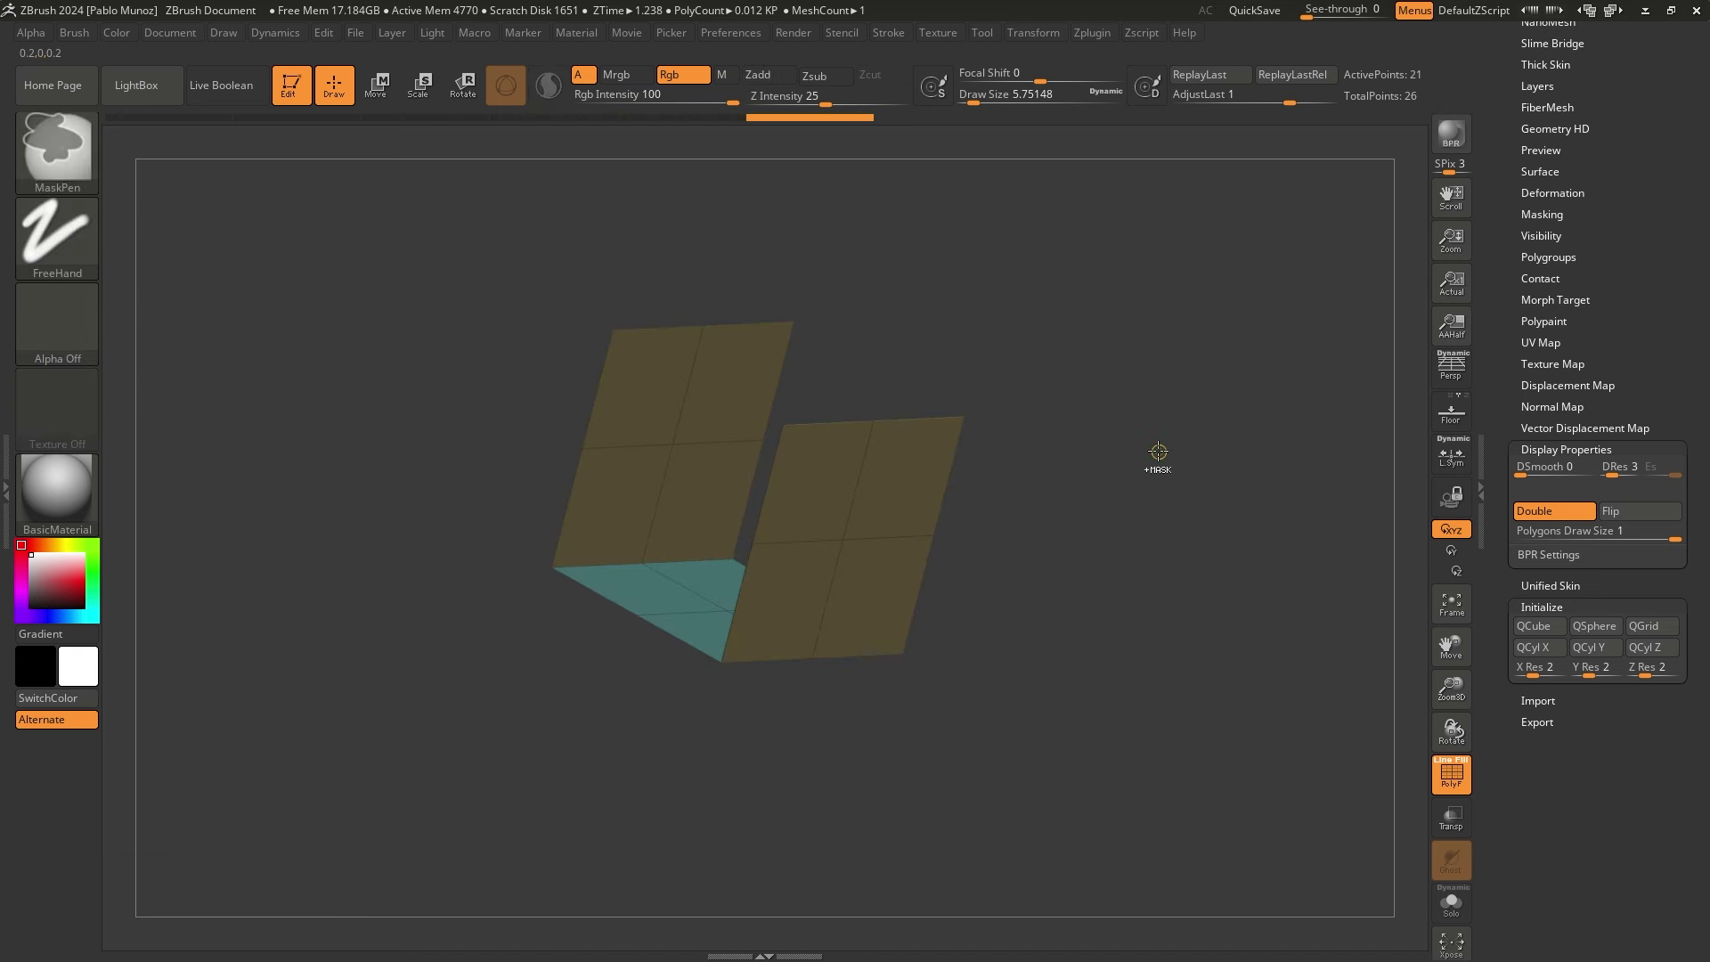
key("ctrl+w")
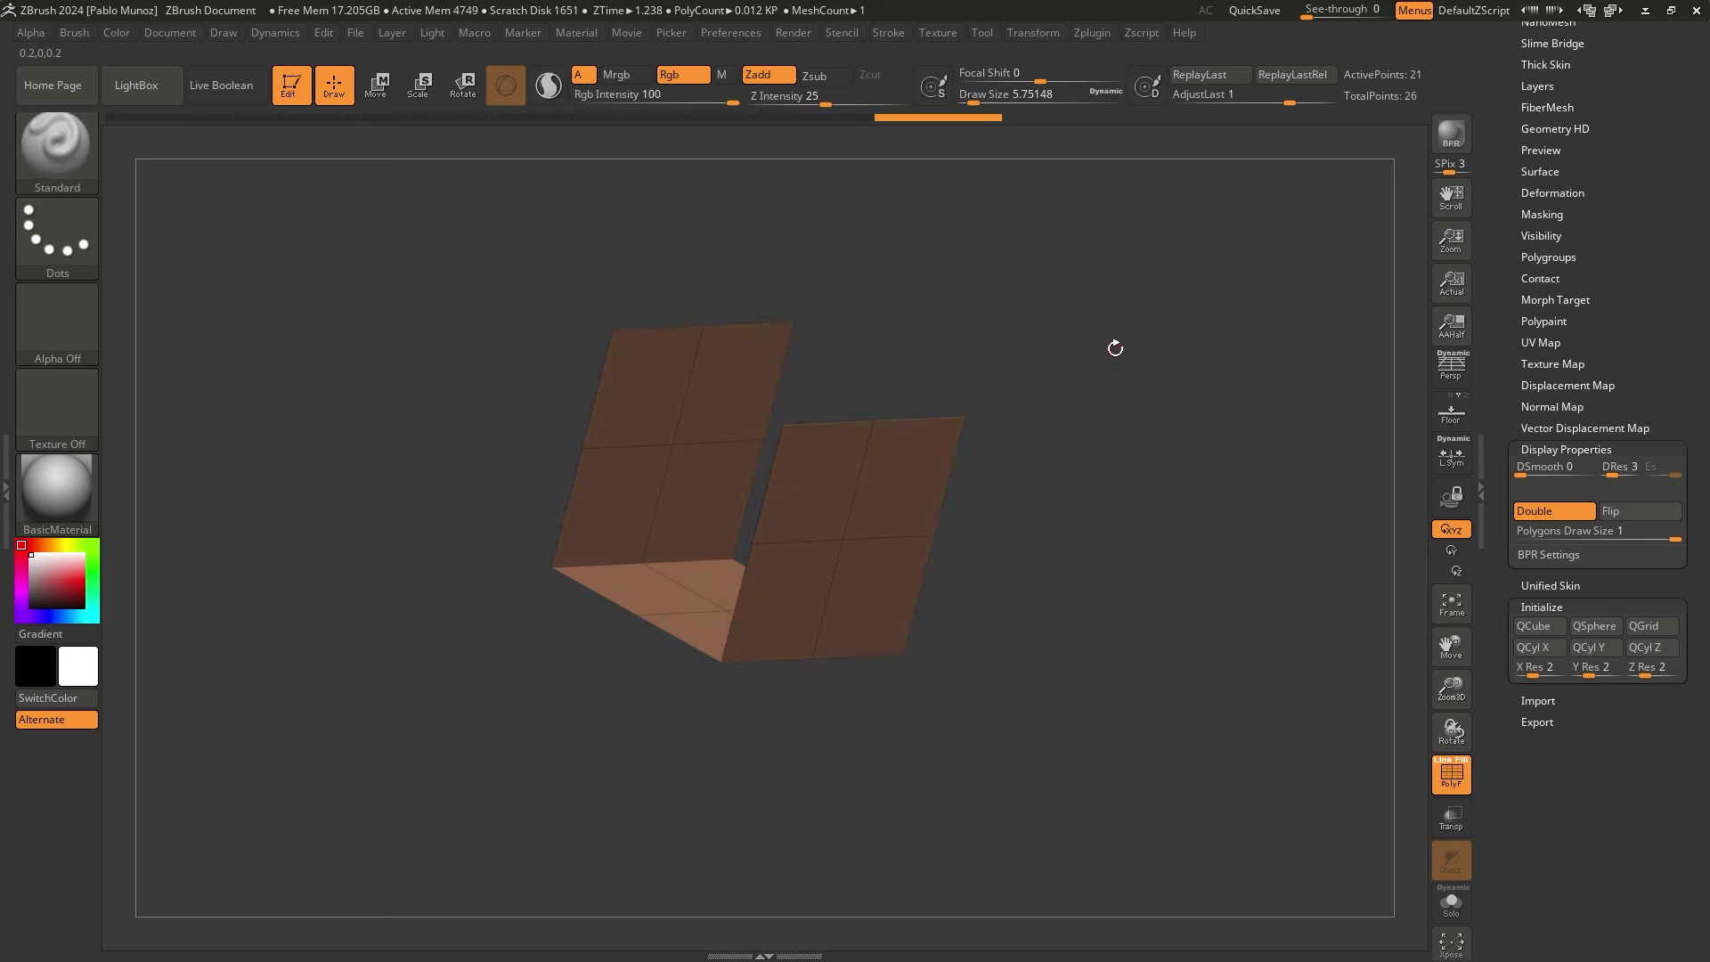
key("ctrl+shift")
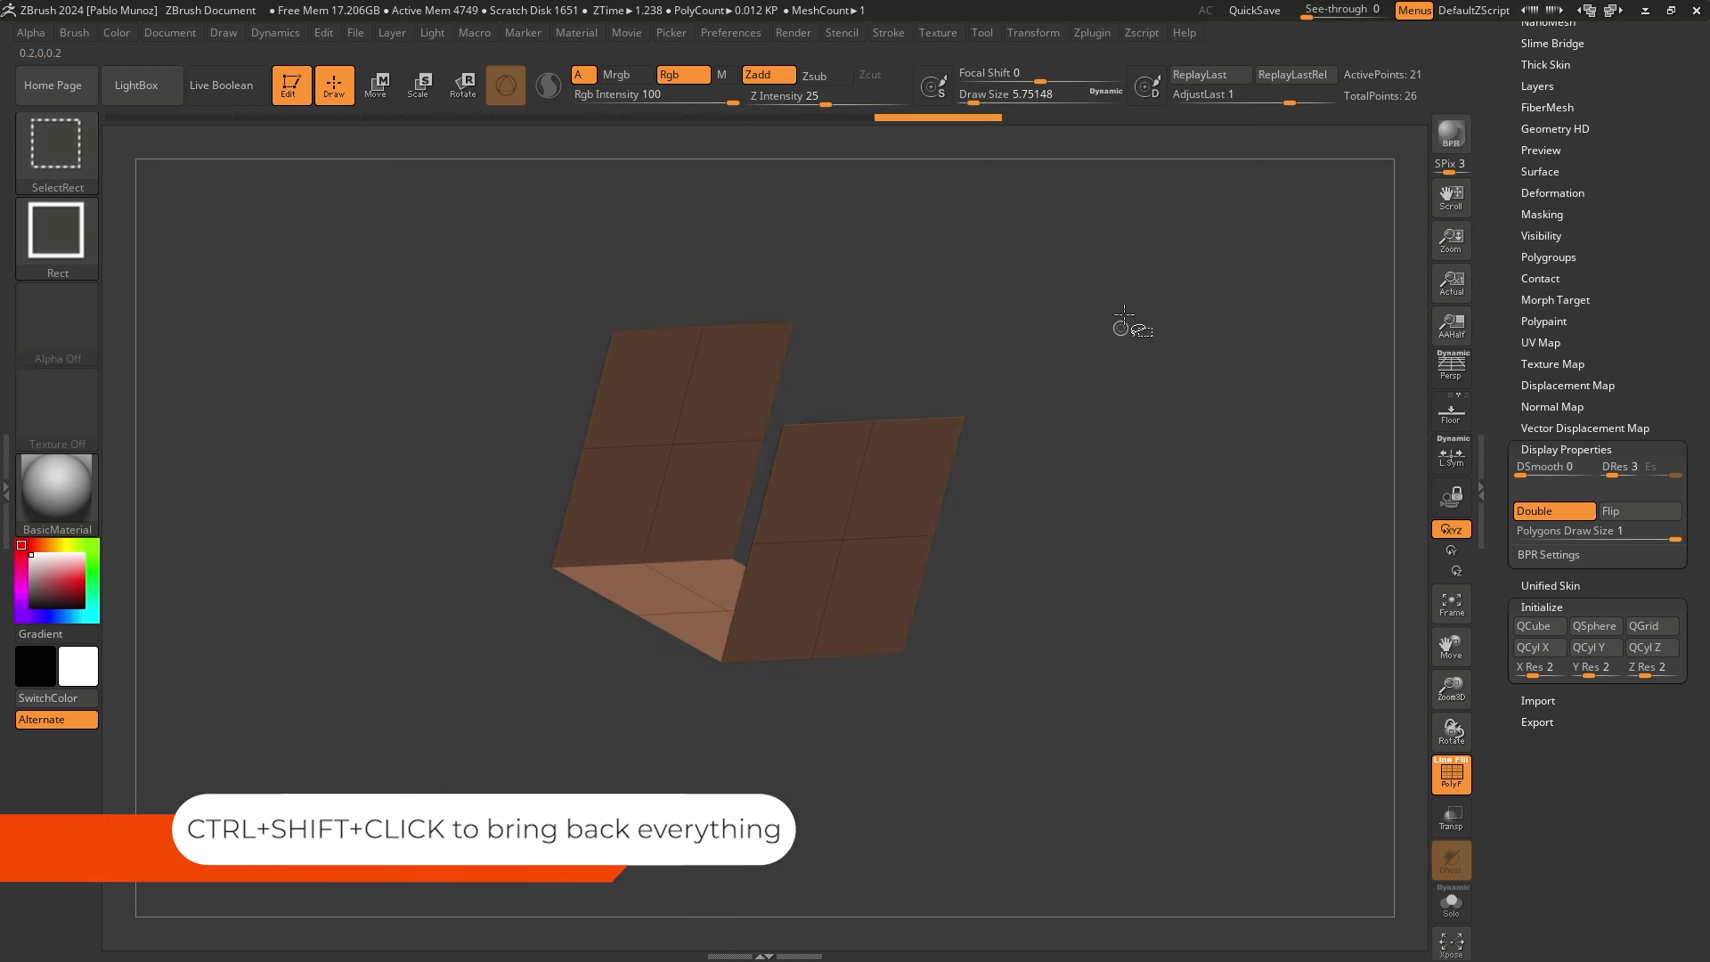
left_click(1127, 310, "ctrl+shift")
mouse_move(1131, 387)
left_mouse_down()
mouse_move(1055, 374)
mouse_move(976, 303)
mouse_move(1066, 415)
mouse_move(978, 363)
mouse_move(888, 445)
left_mouse_up()
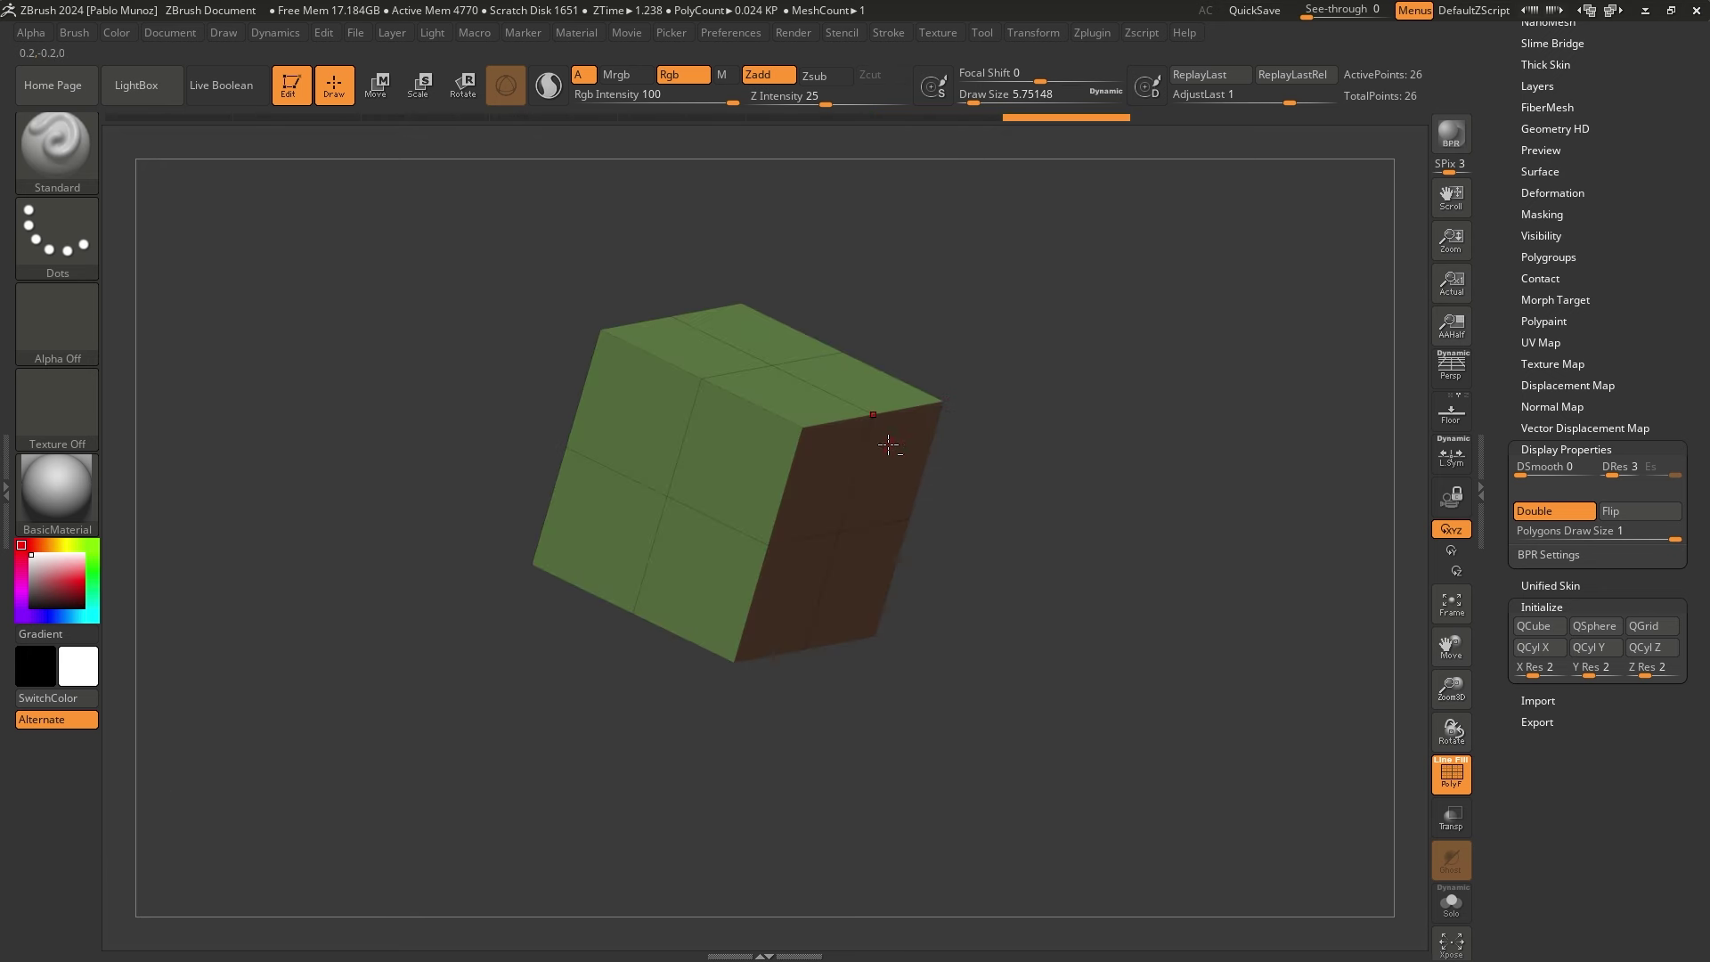
left_click_drag(992, 343, 932, 334)
right_click_drag(716, 508, 780, 412)
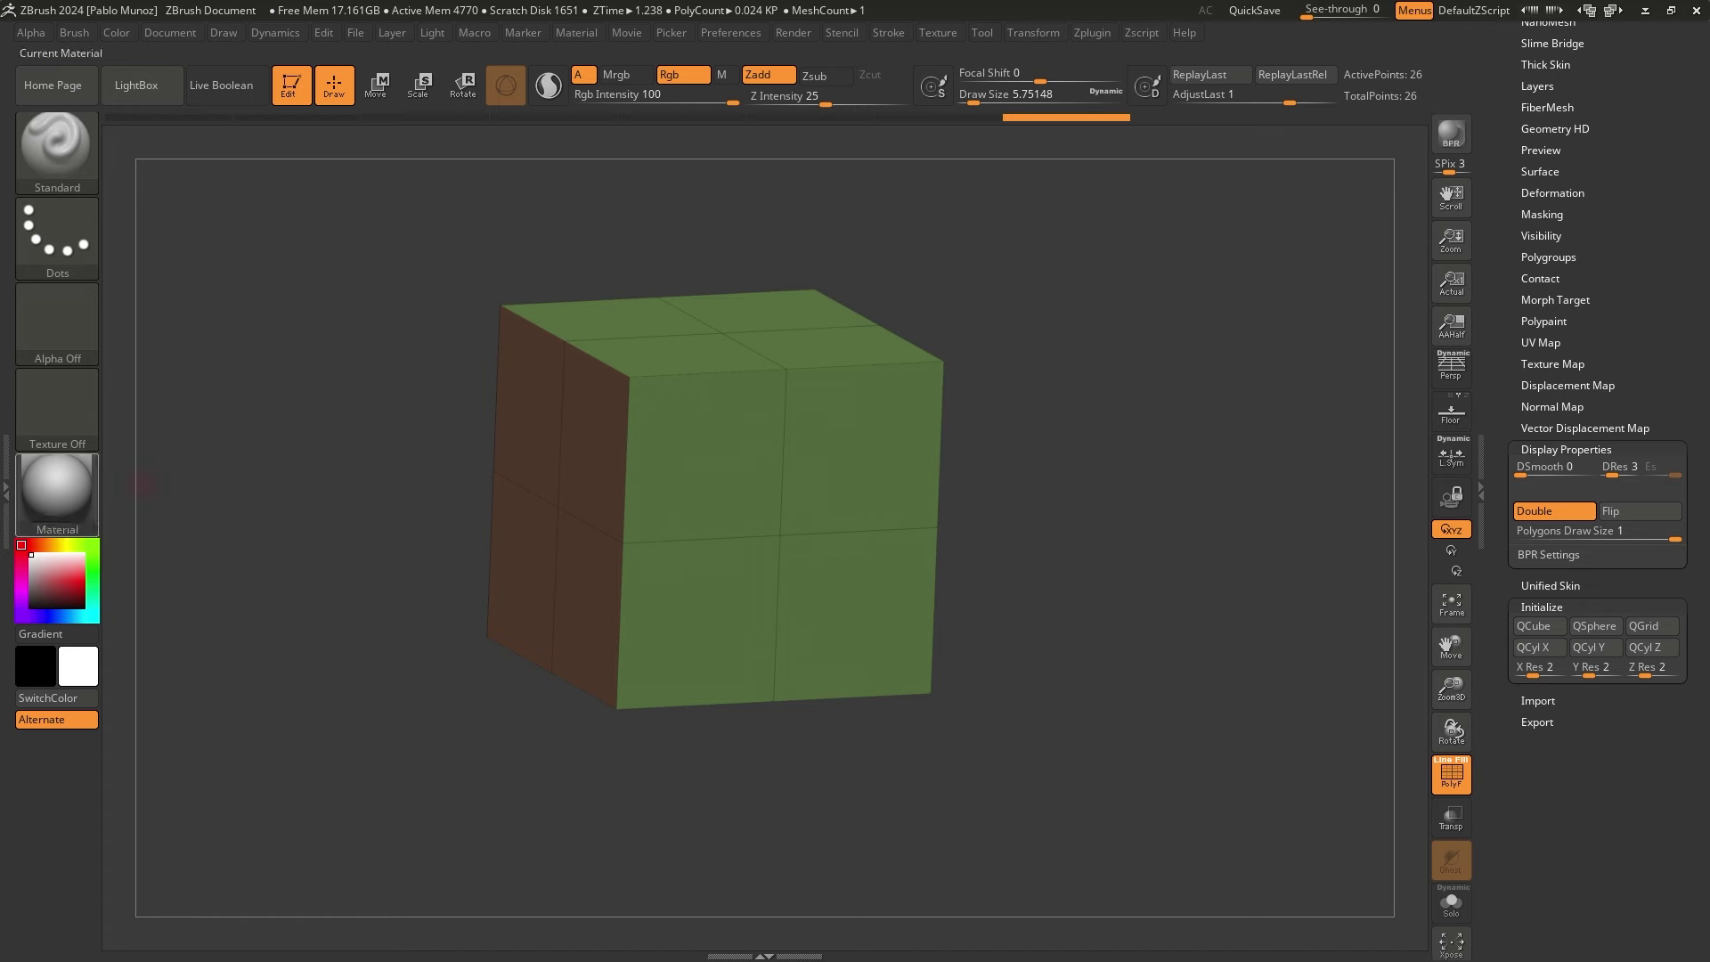
Switch to the reference image board and maximize it to examine the stitching layout in the baseball photos
right_click_drag(0, 356, 612, 314)
key("ctrl+f")
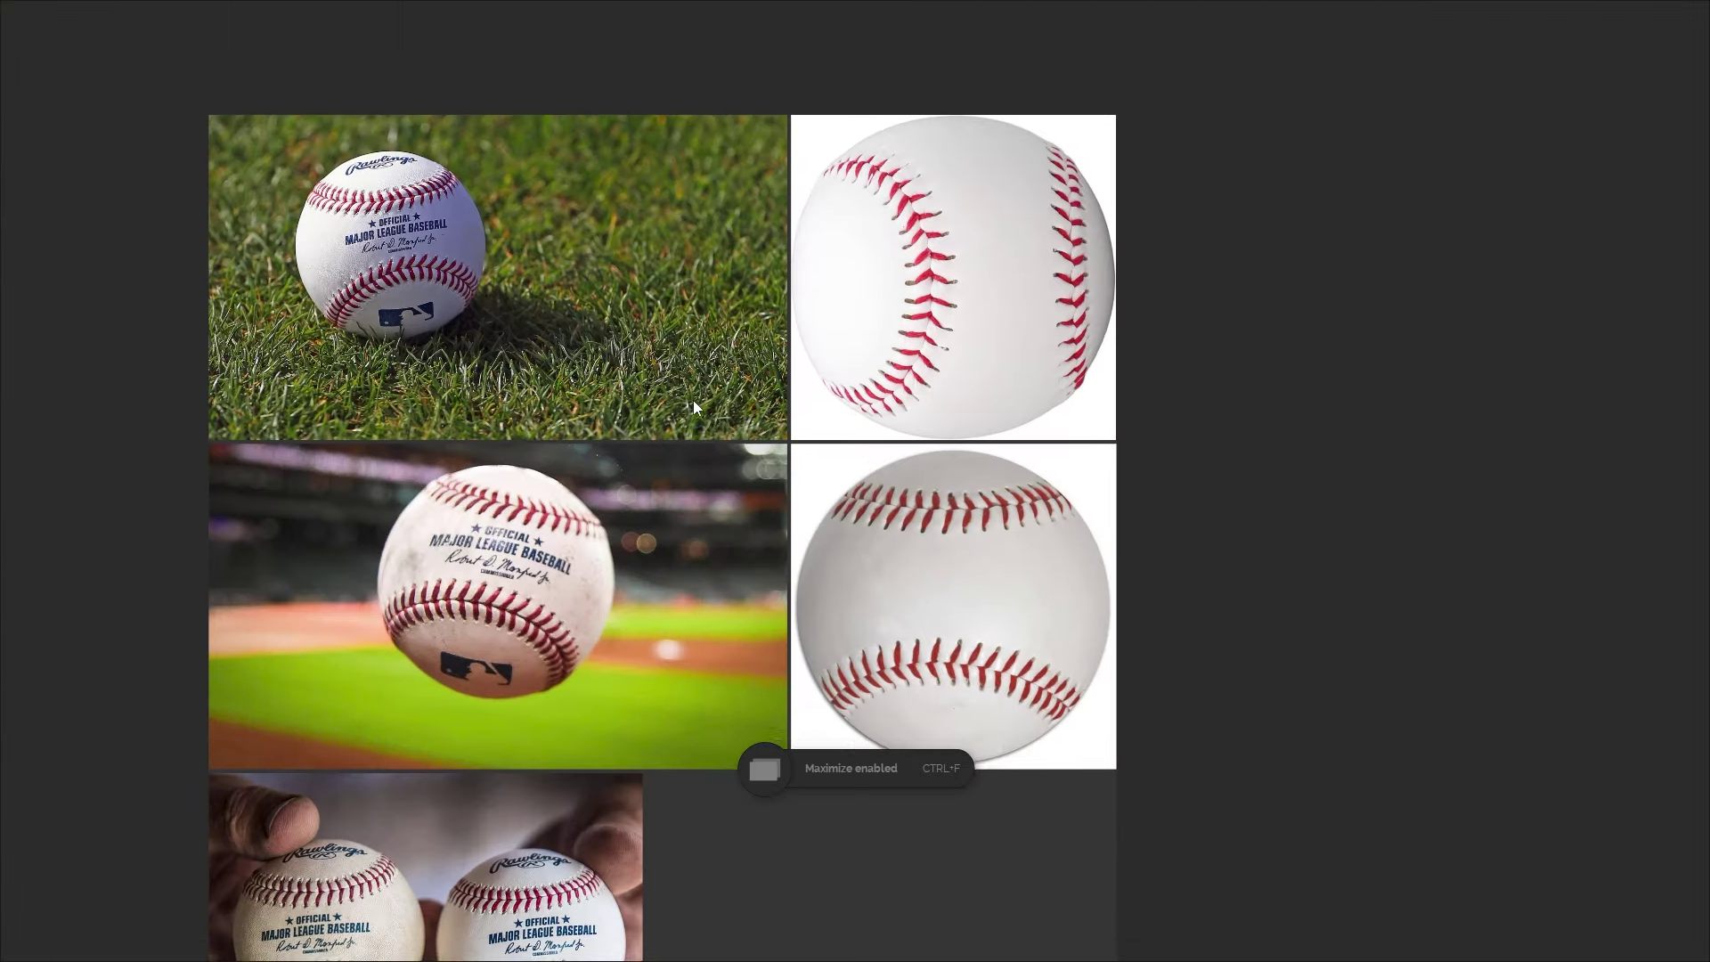
Examine how the curved seams run across the baseball reference photos, and return to the cube in ZBrush
middle_click_drag(693, 399, 679, 402)
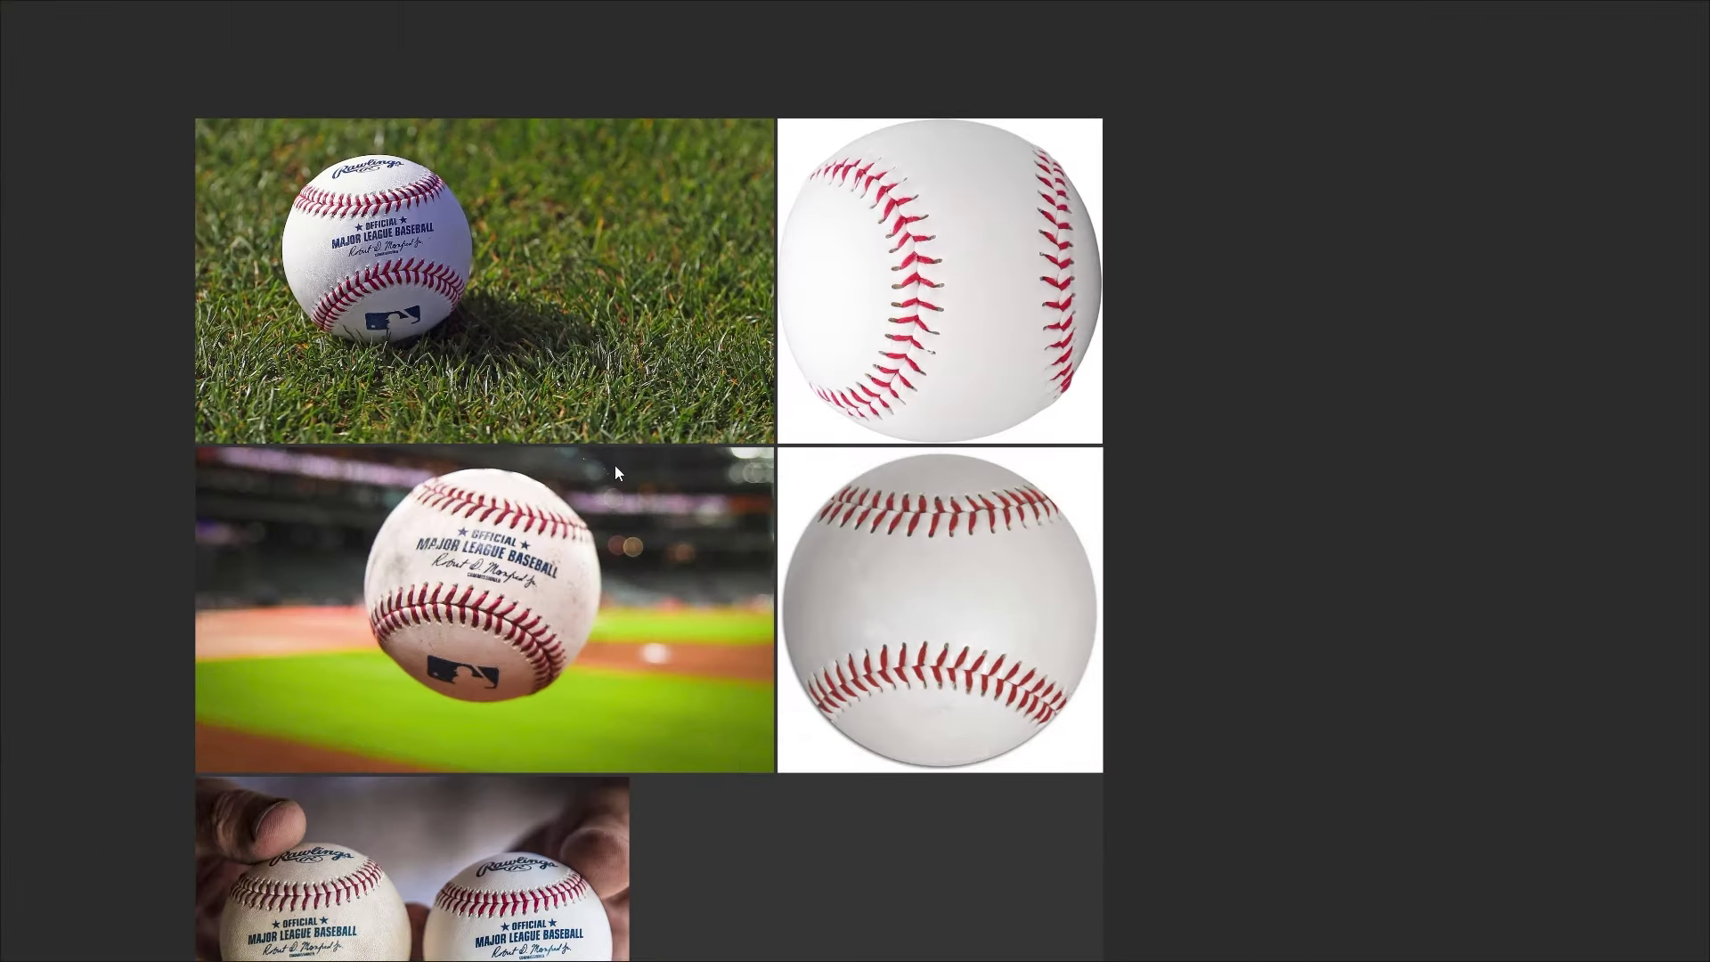
middle_click_drag(616, 467, 617, 397)
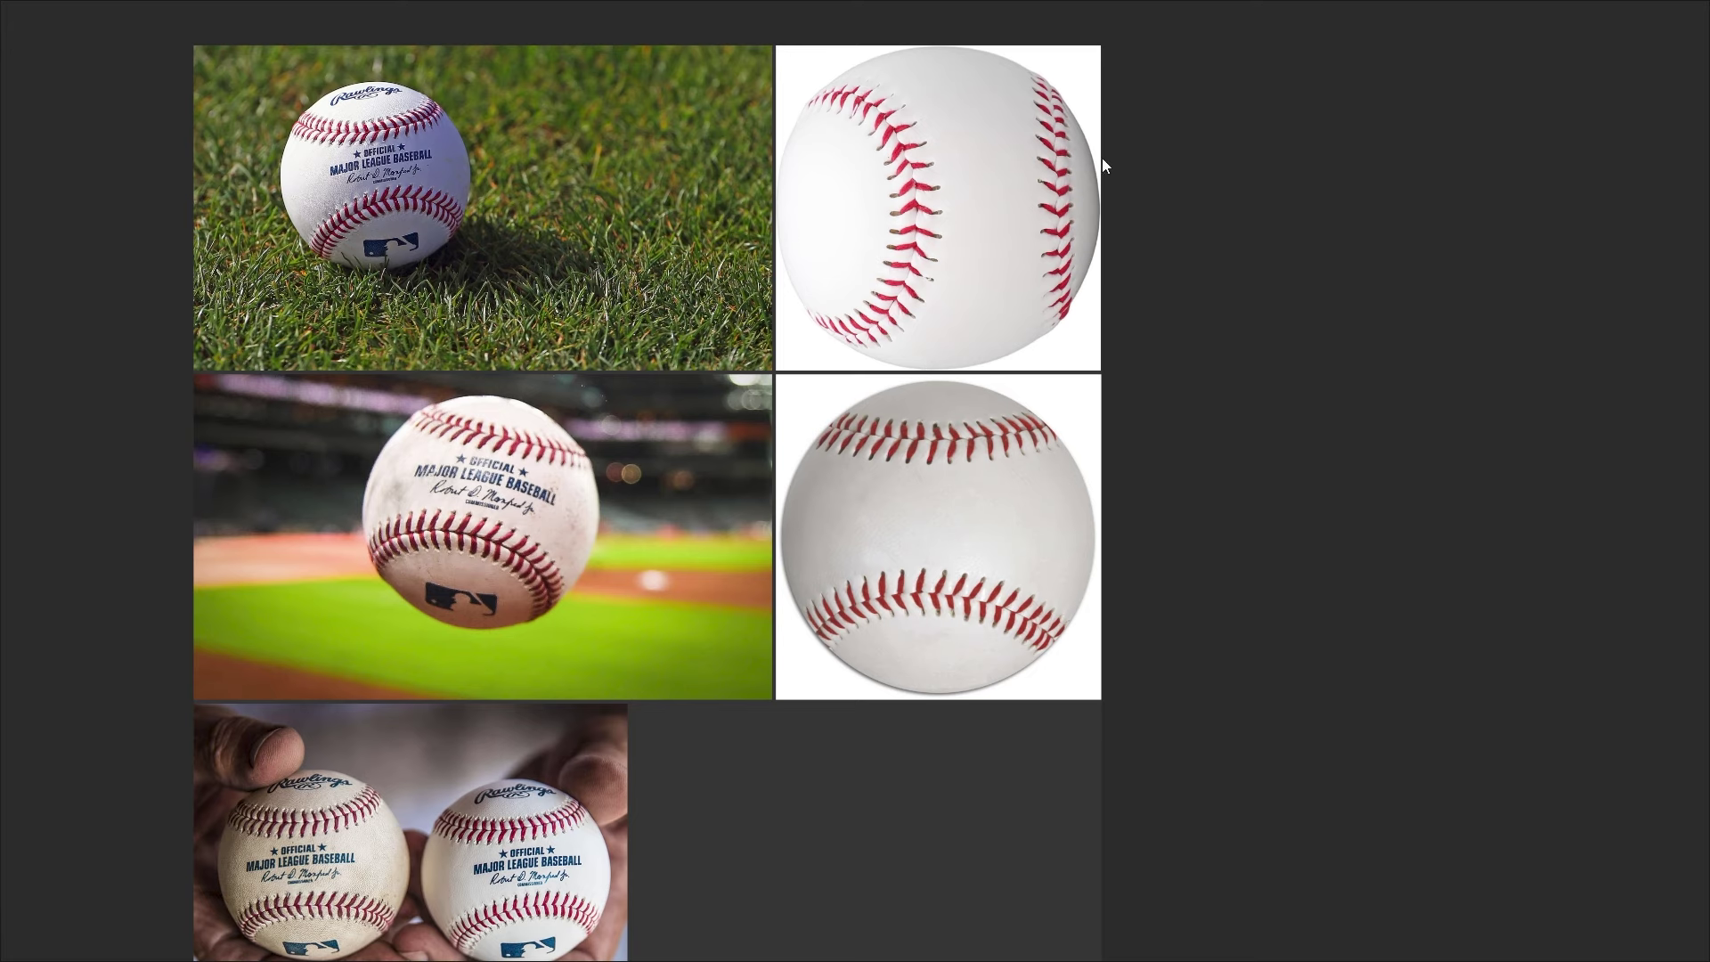
mouse_move(856, 171)
left_mouse_down()
mouse_move(913, 190)
mouse_move(886, 155)
left_mouse_up()
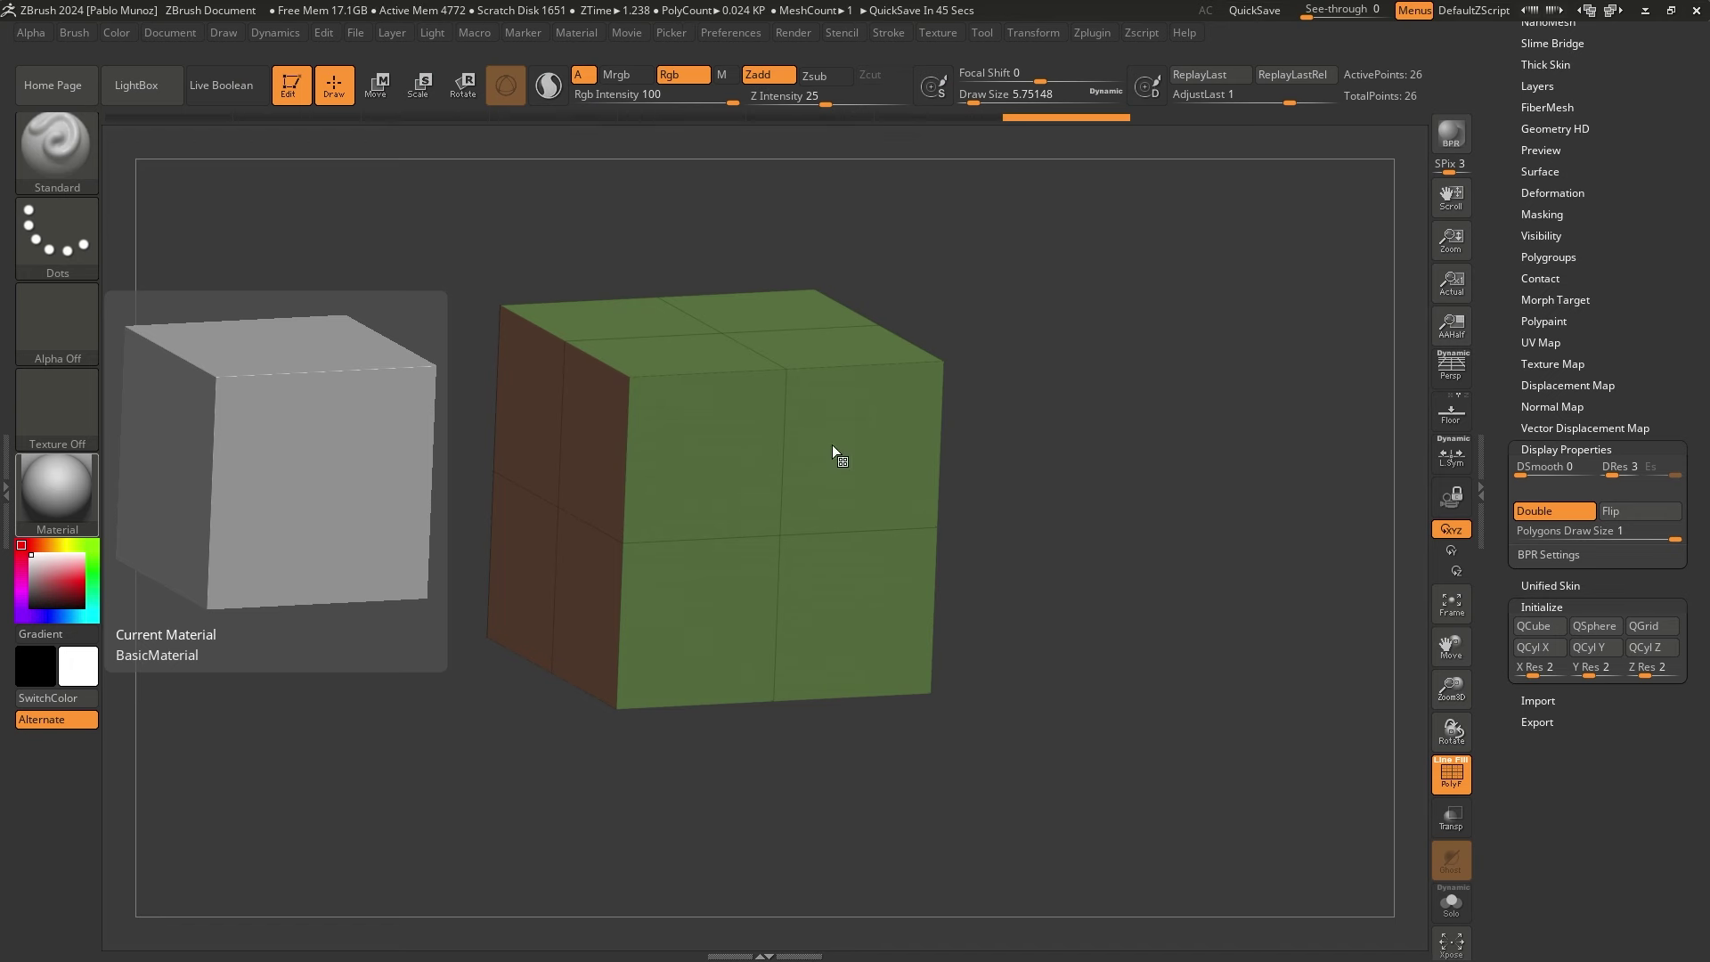
Turn on dynamic subdivision for the cube and set SmoothSubdiv to 4
left_click_drag(1671, 133, 1614, 390)
left_click(1570, 233, "shift")
key("shift")
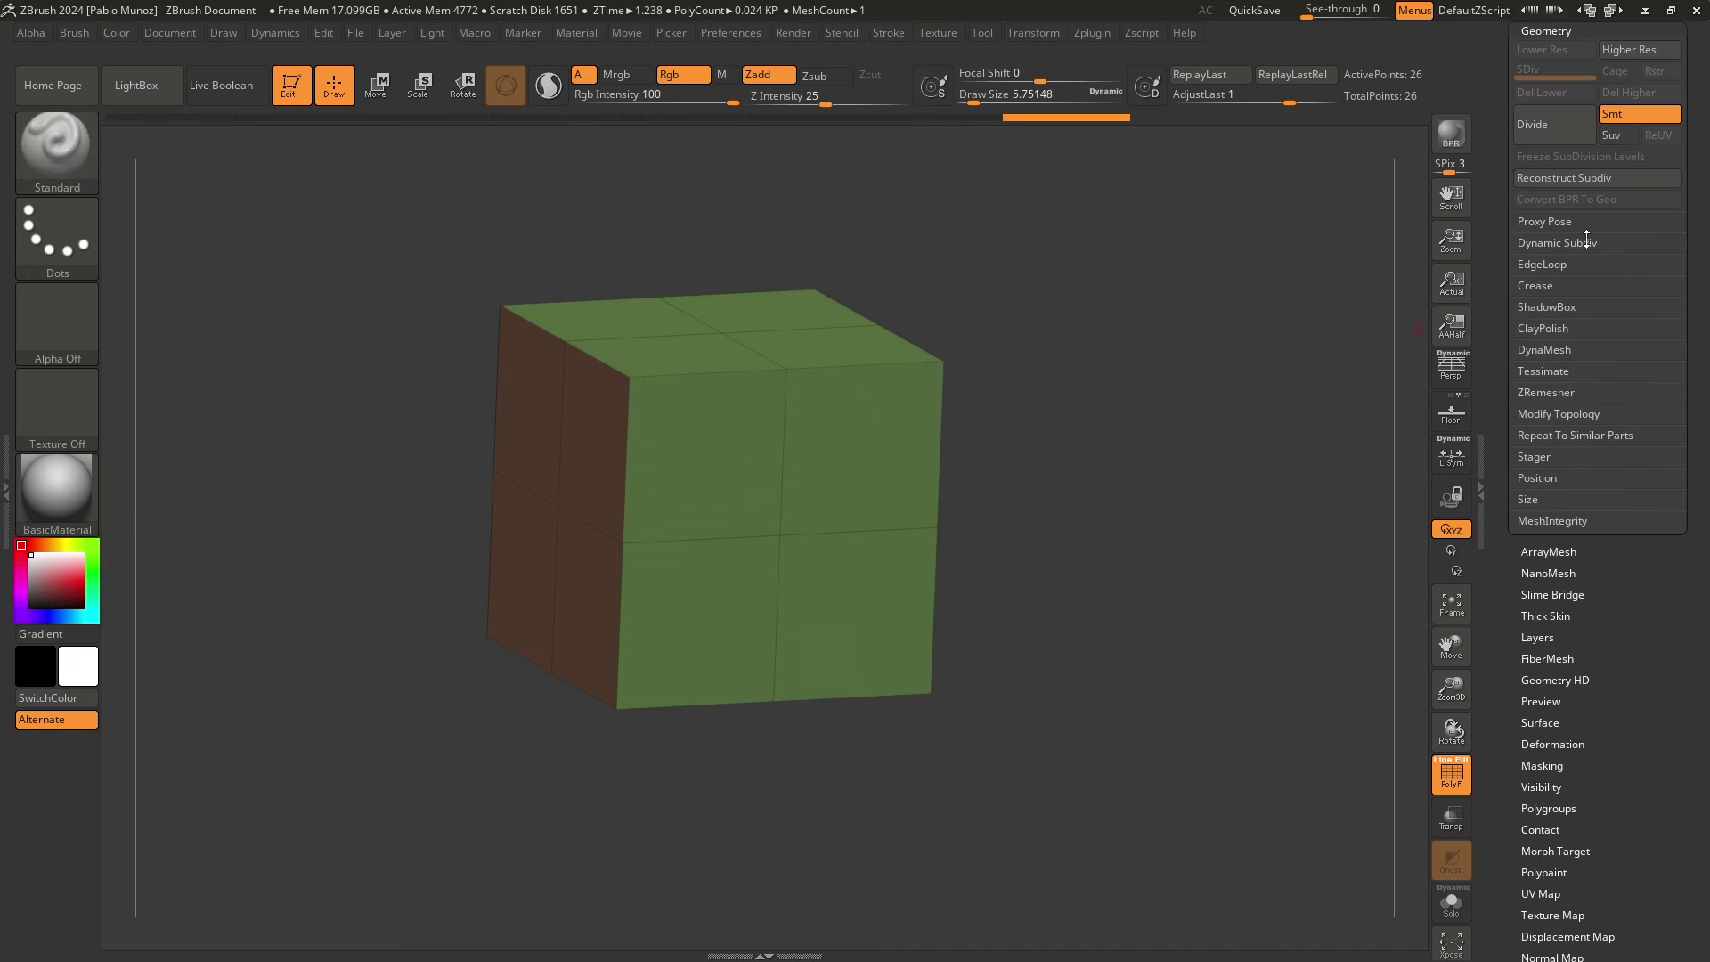
left_click(1576, 244)
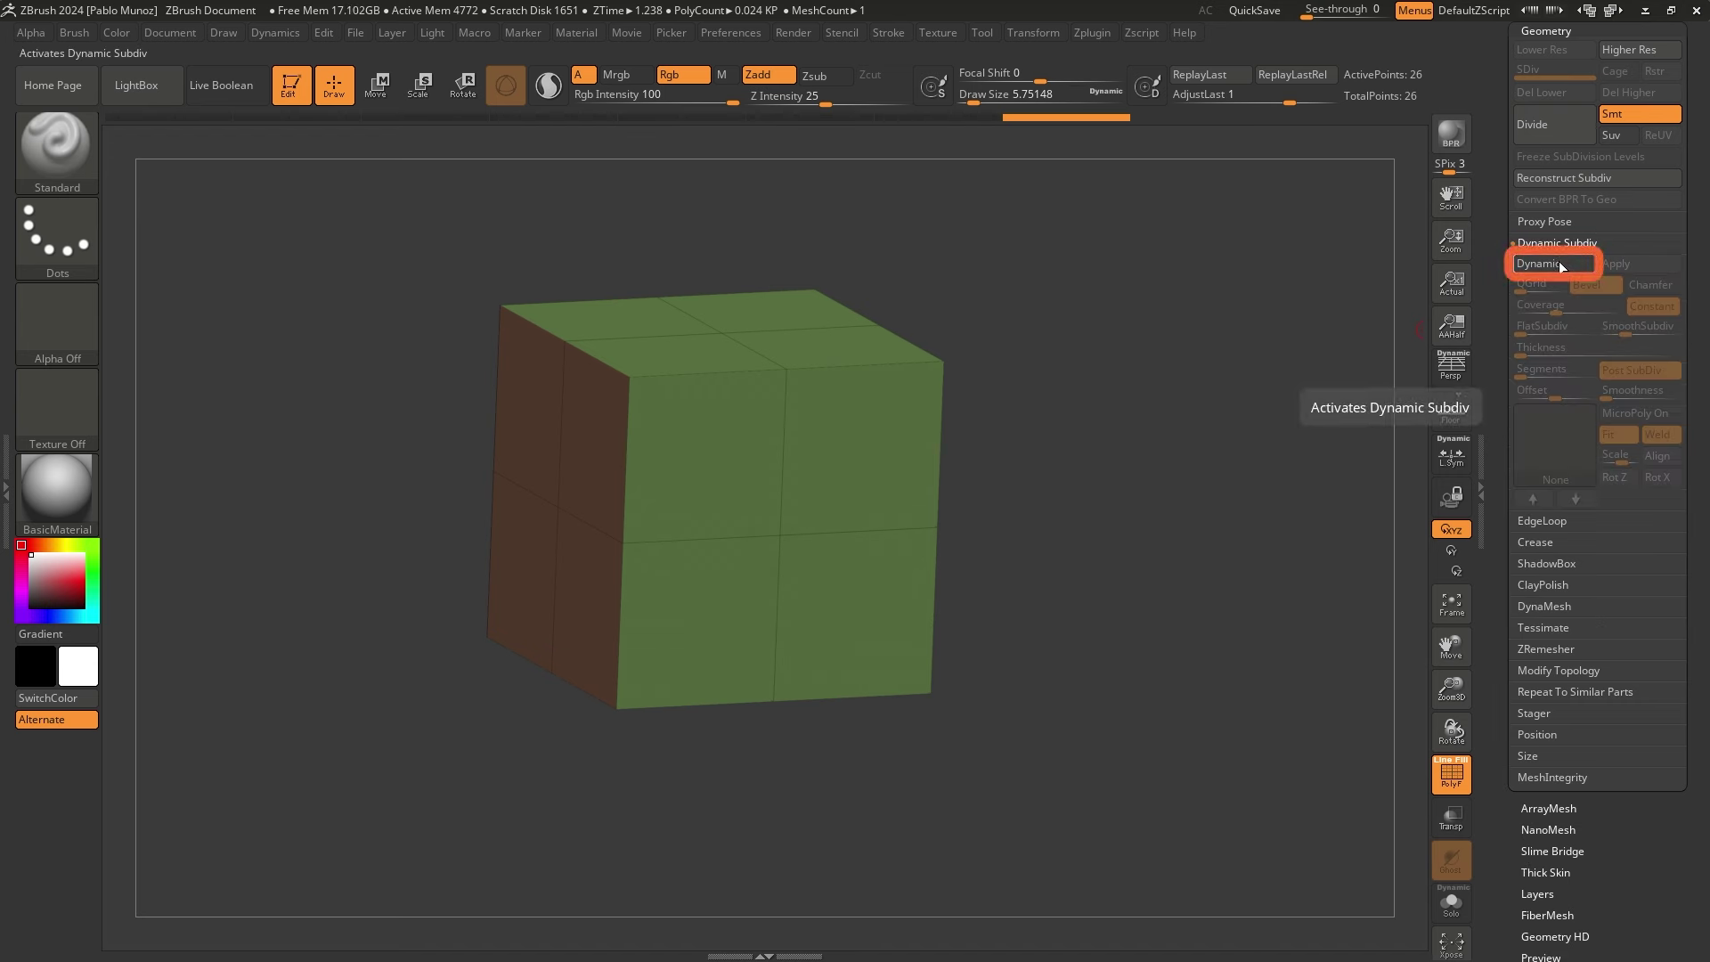
left_click(1559, 260)
left_click_drag(1114, 343, 579, 301)
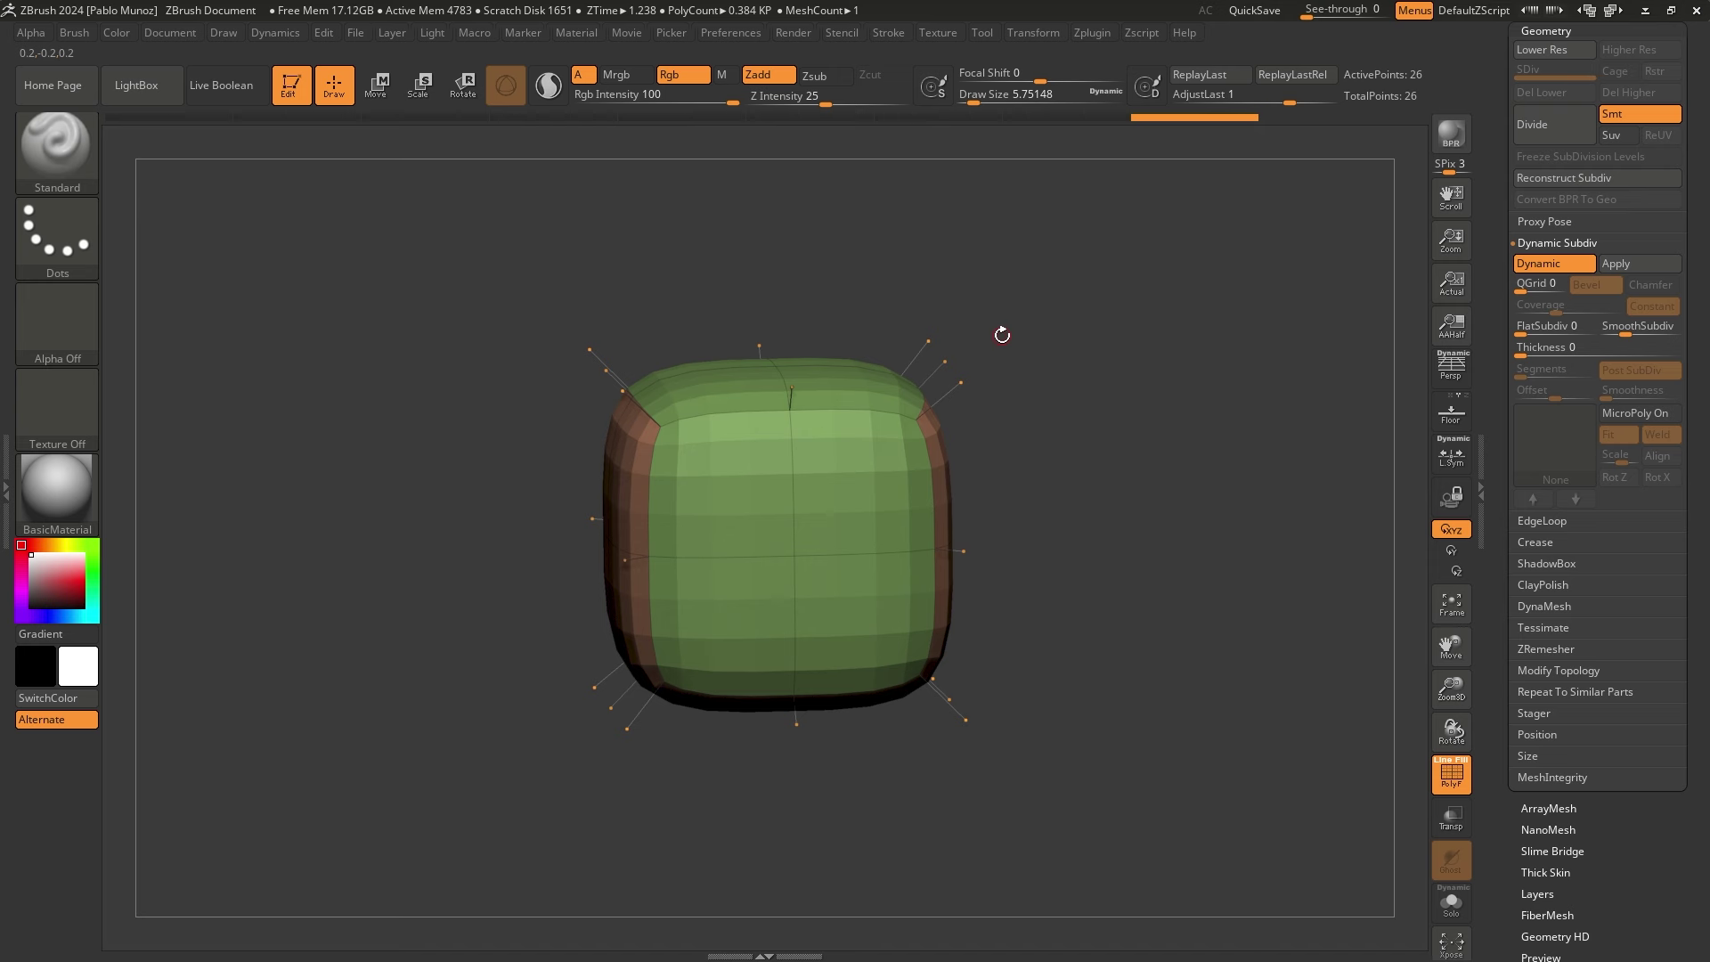
left_click(1635, 331)
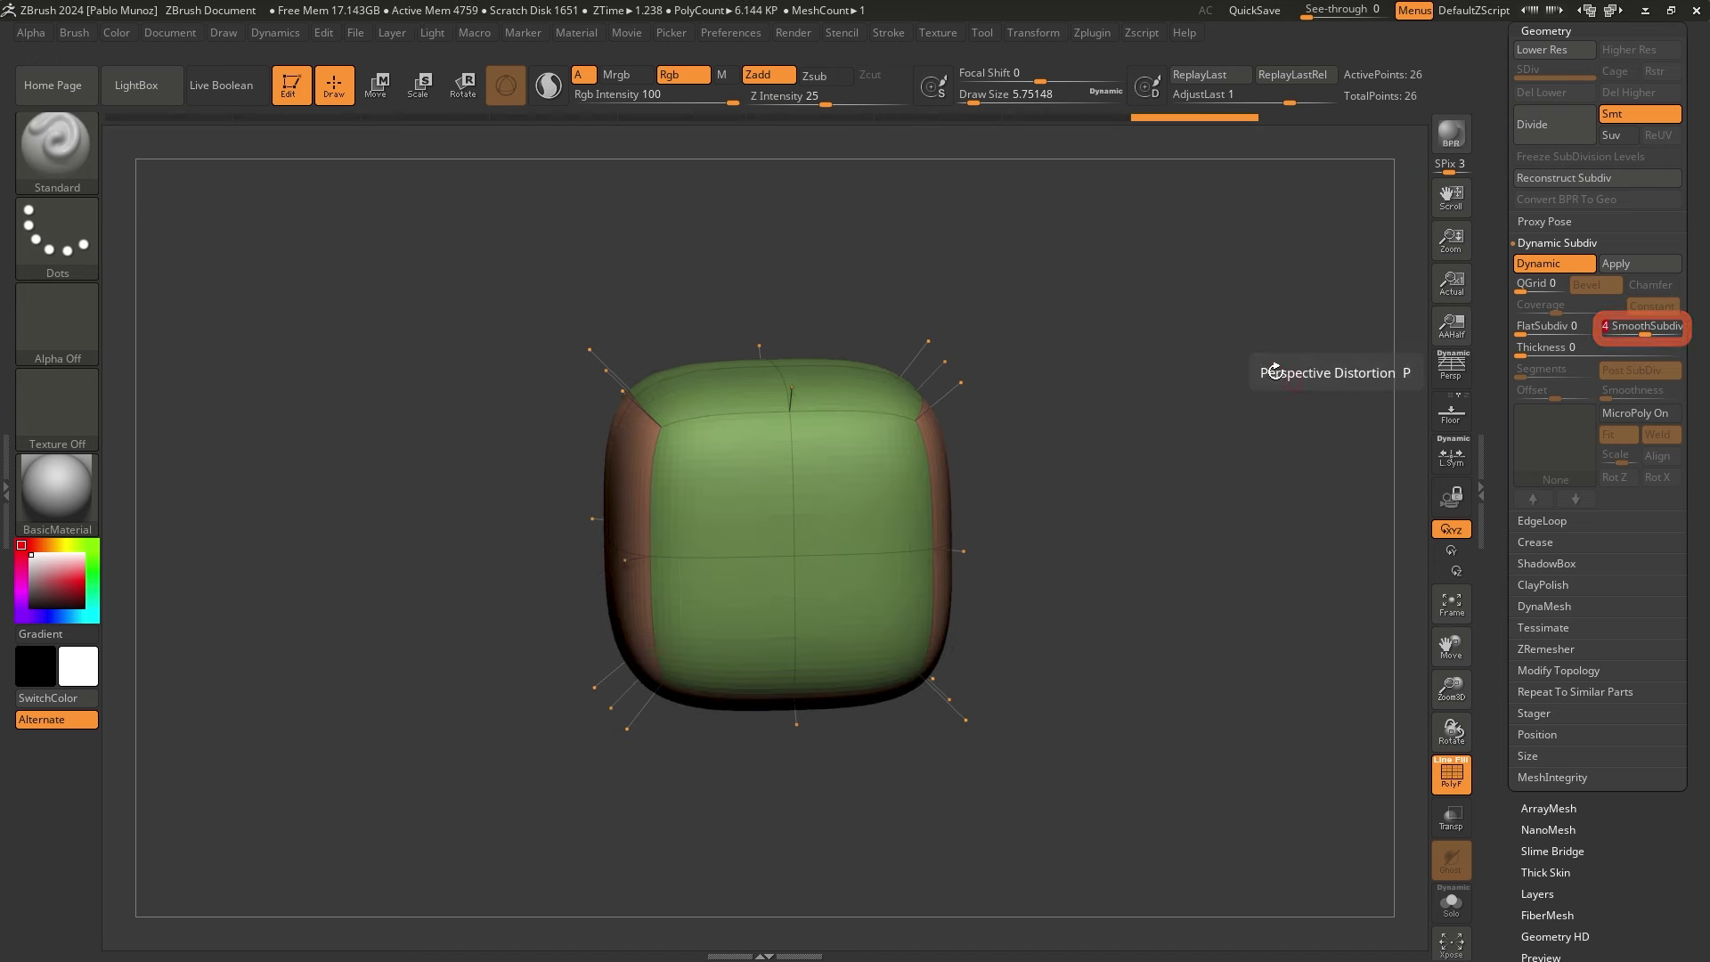
left_click_drag(1119, 355, 712, 380)
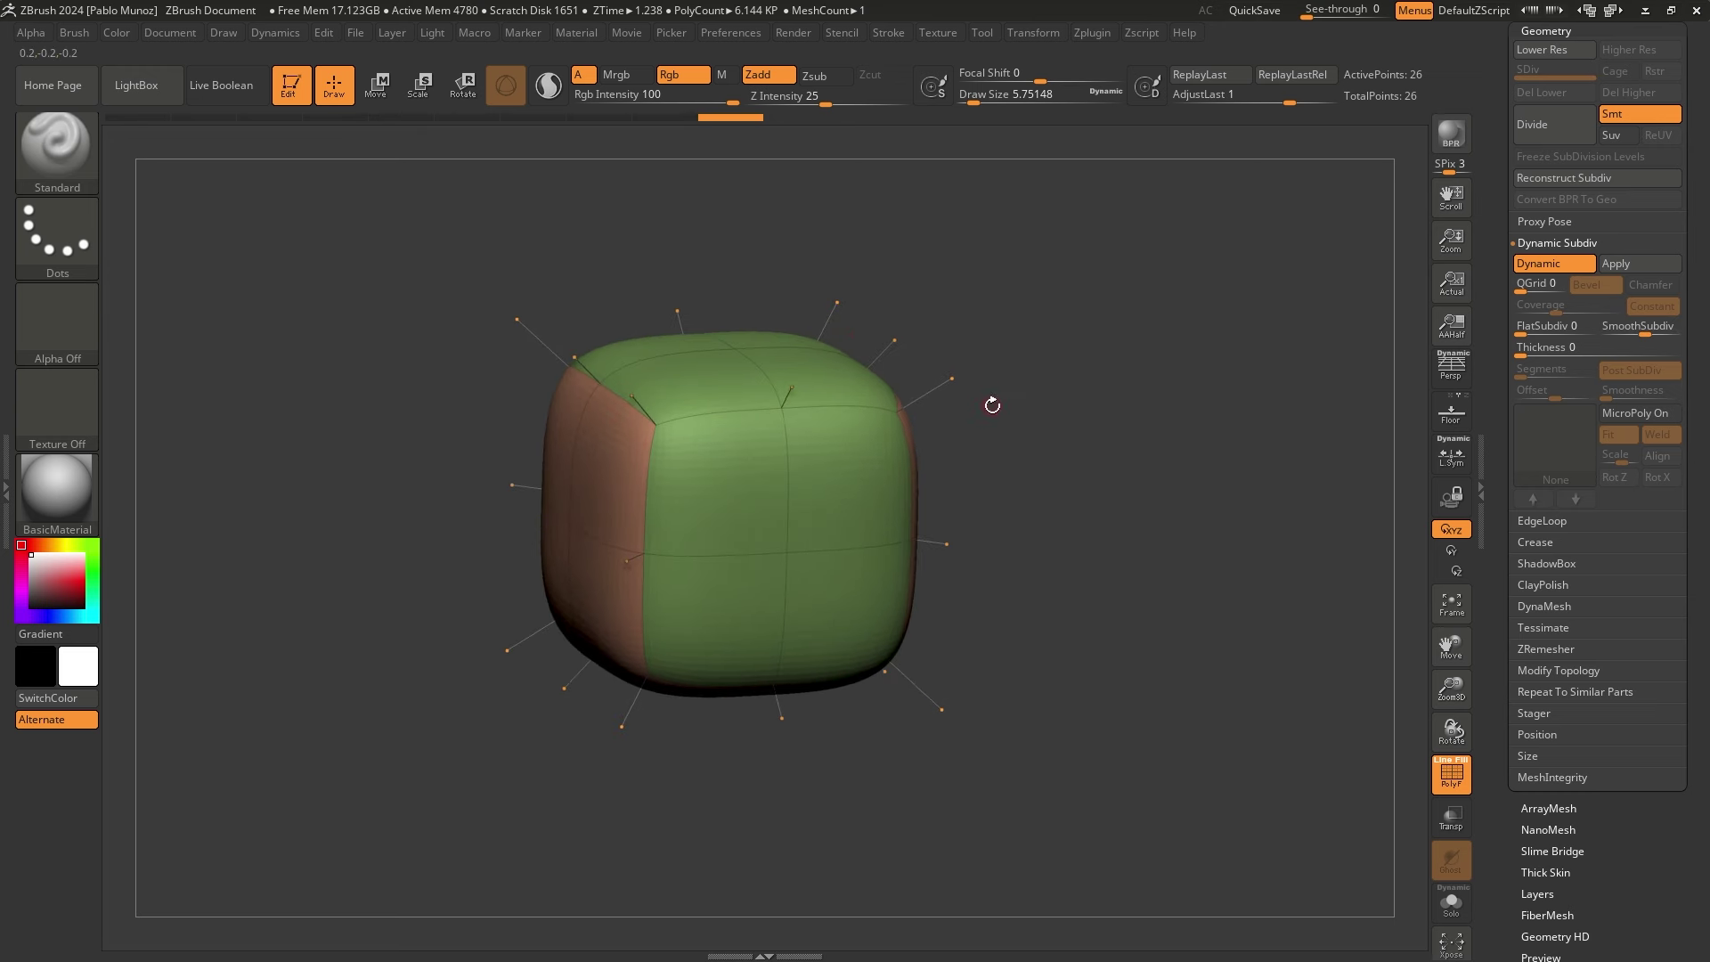
left_click_drag(992, 405, 1122, 367)
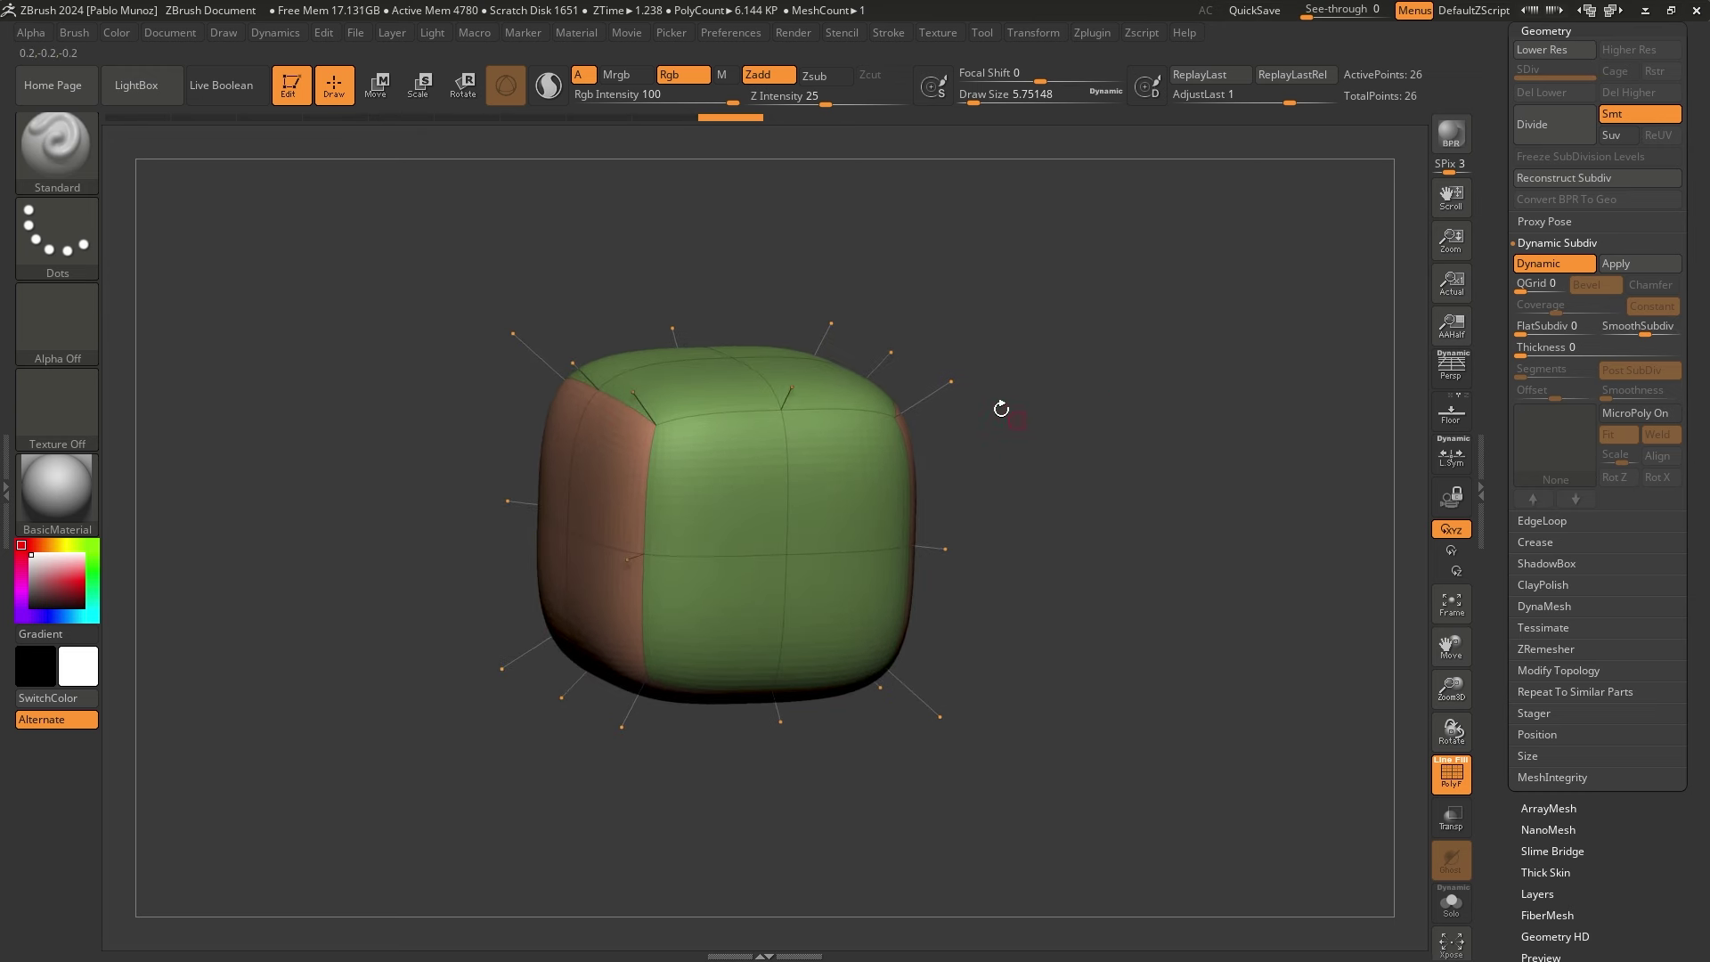
left_click_drag(1049, 410, 1107, 395)
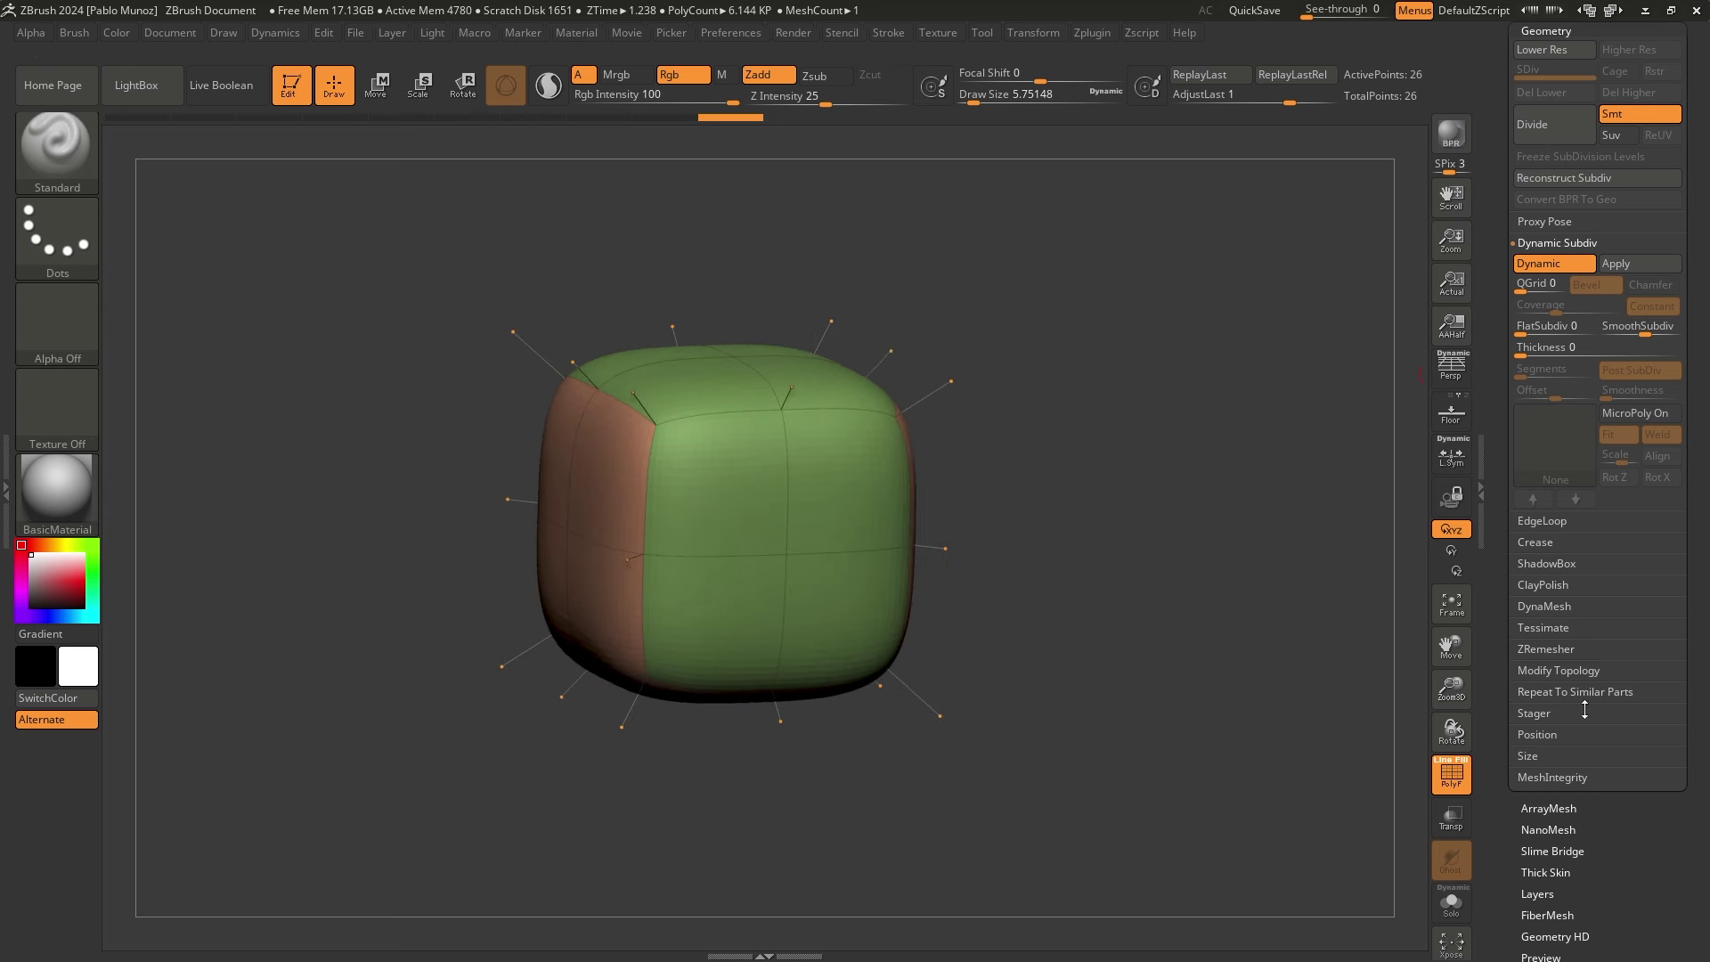
Apply a strong positive Spherize deformation to round the cube into a ball
left_click_drag(1653, 917, 1666, 687)
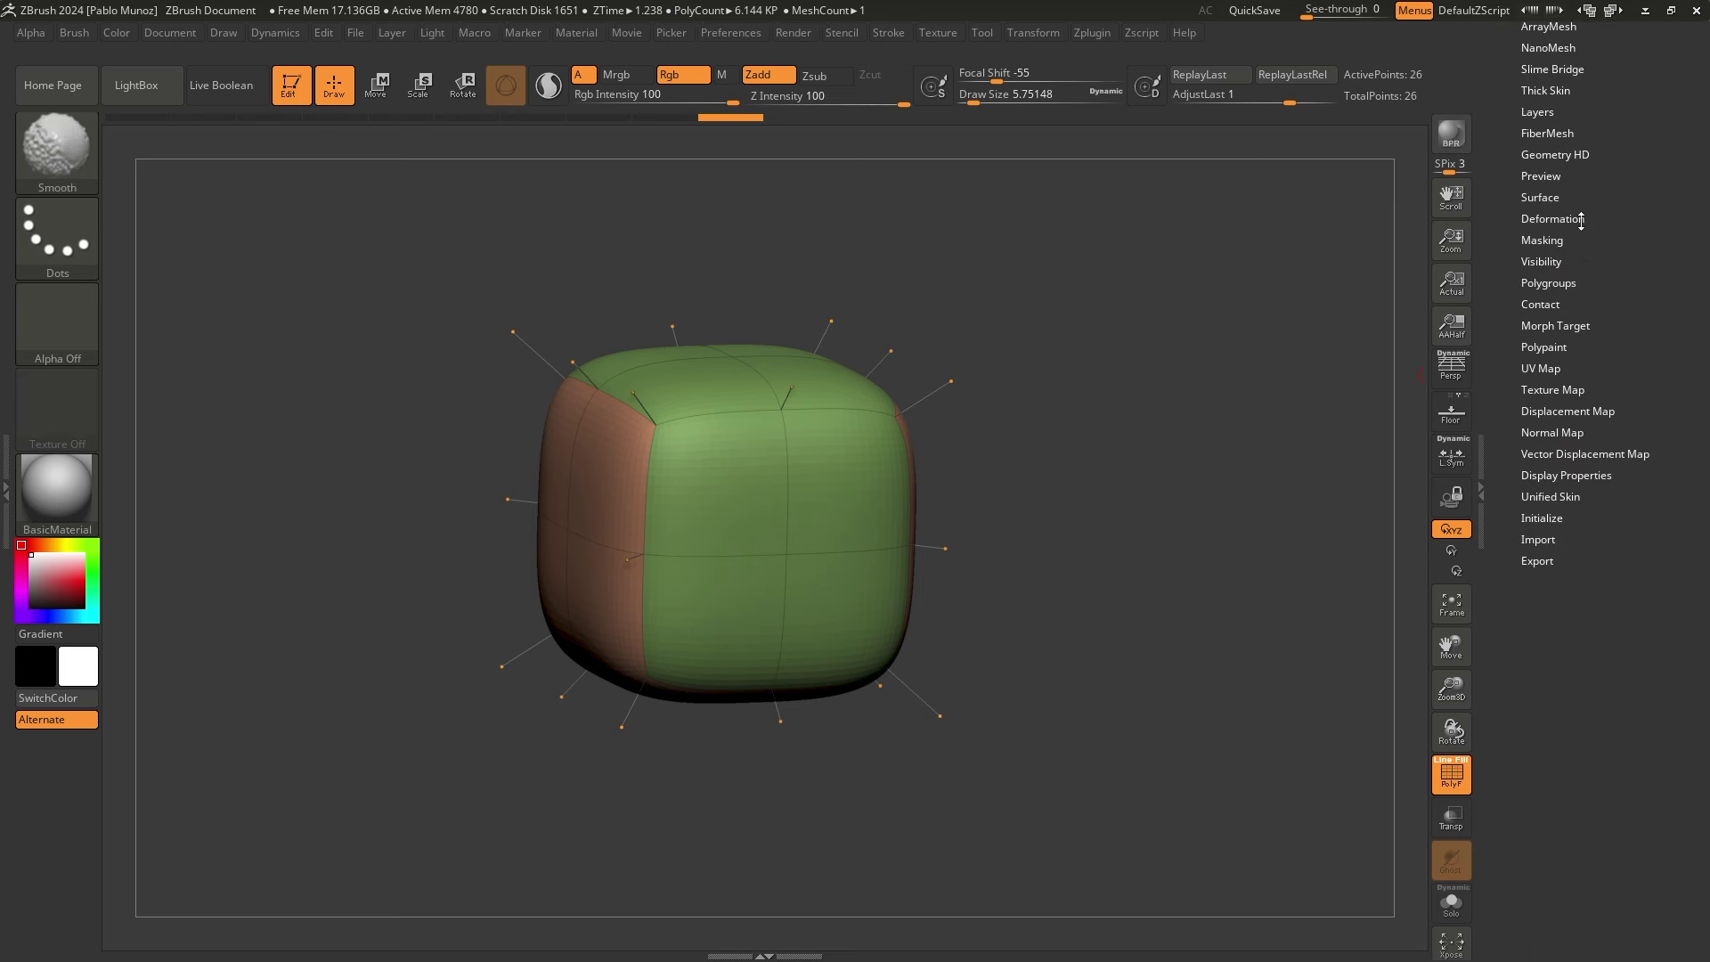
left_click(1552, 218)
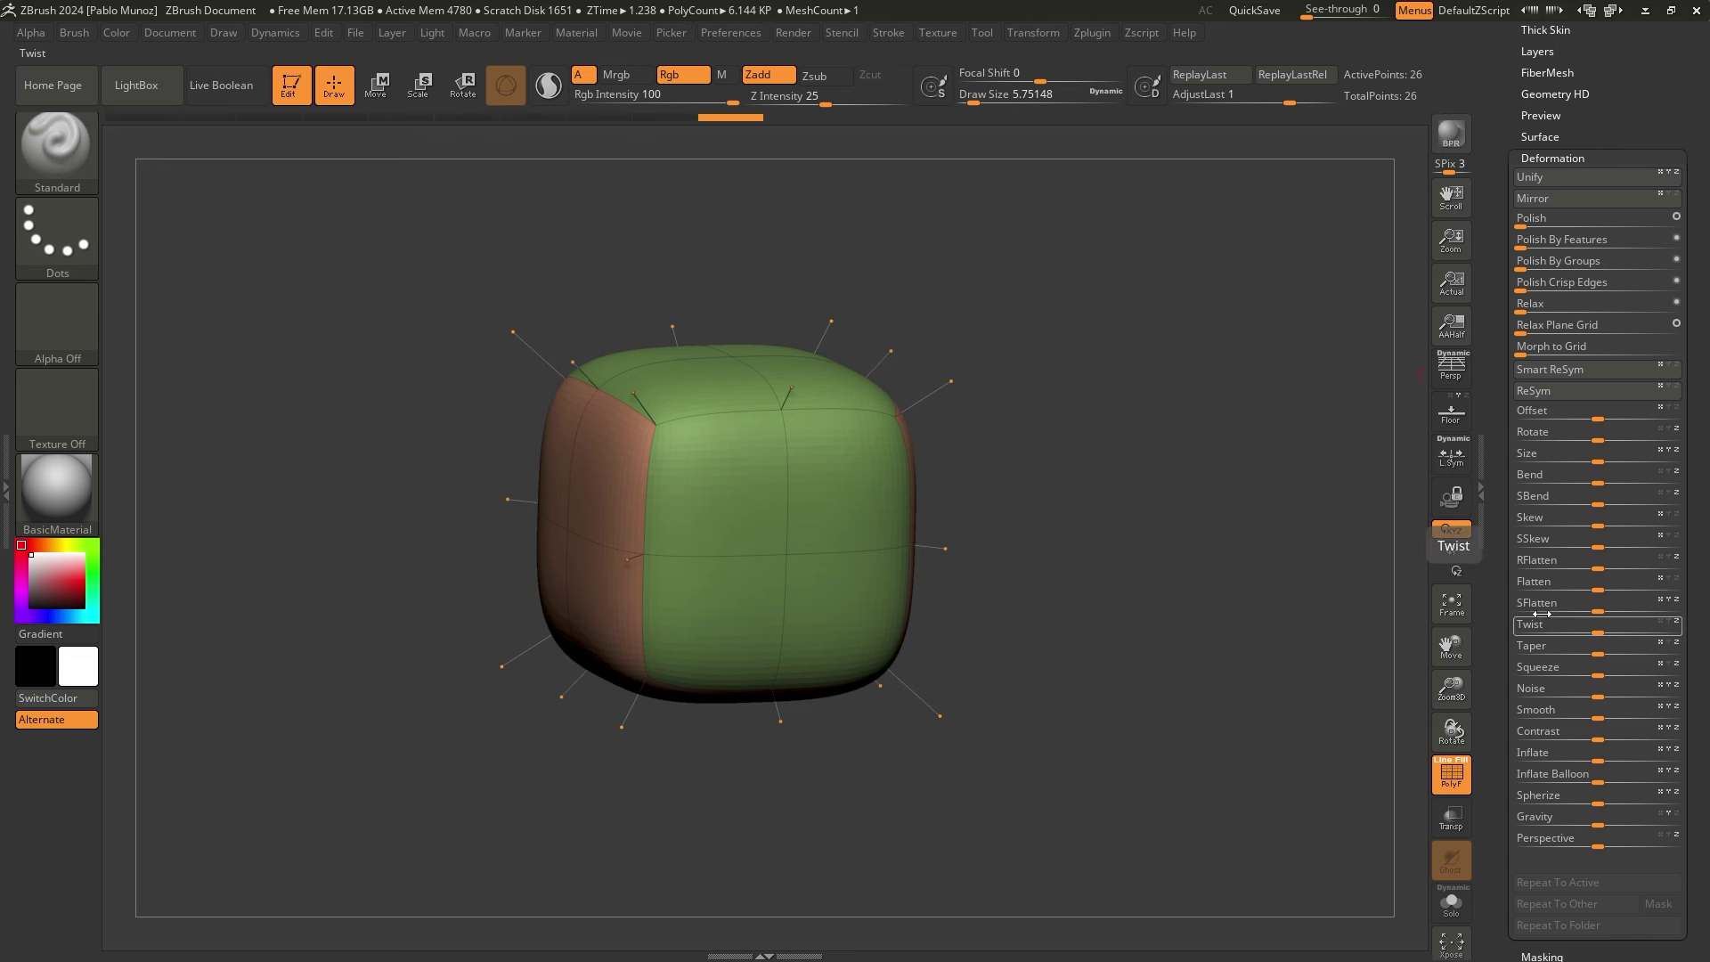
left_click(1600, 802)
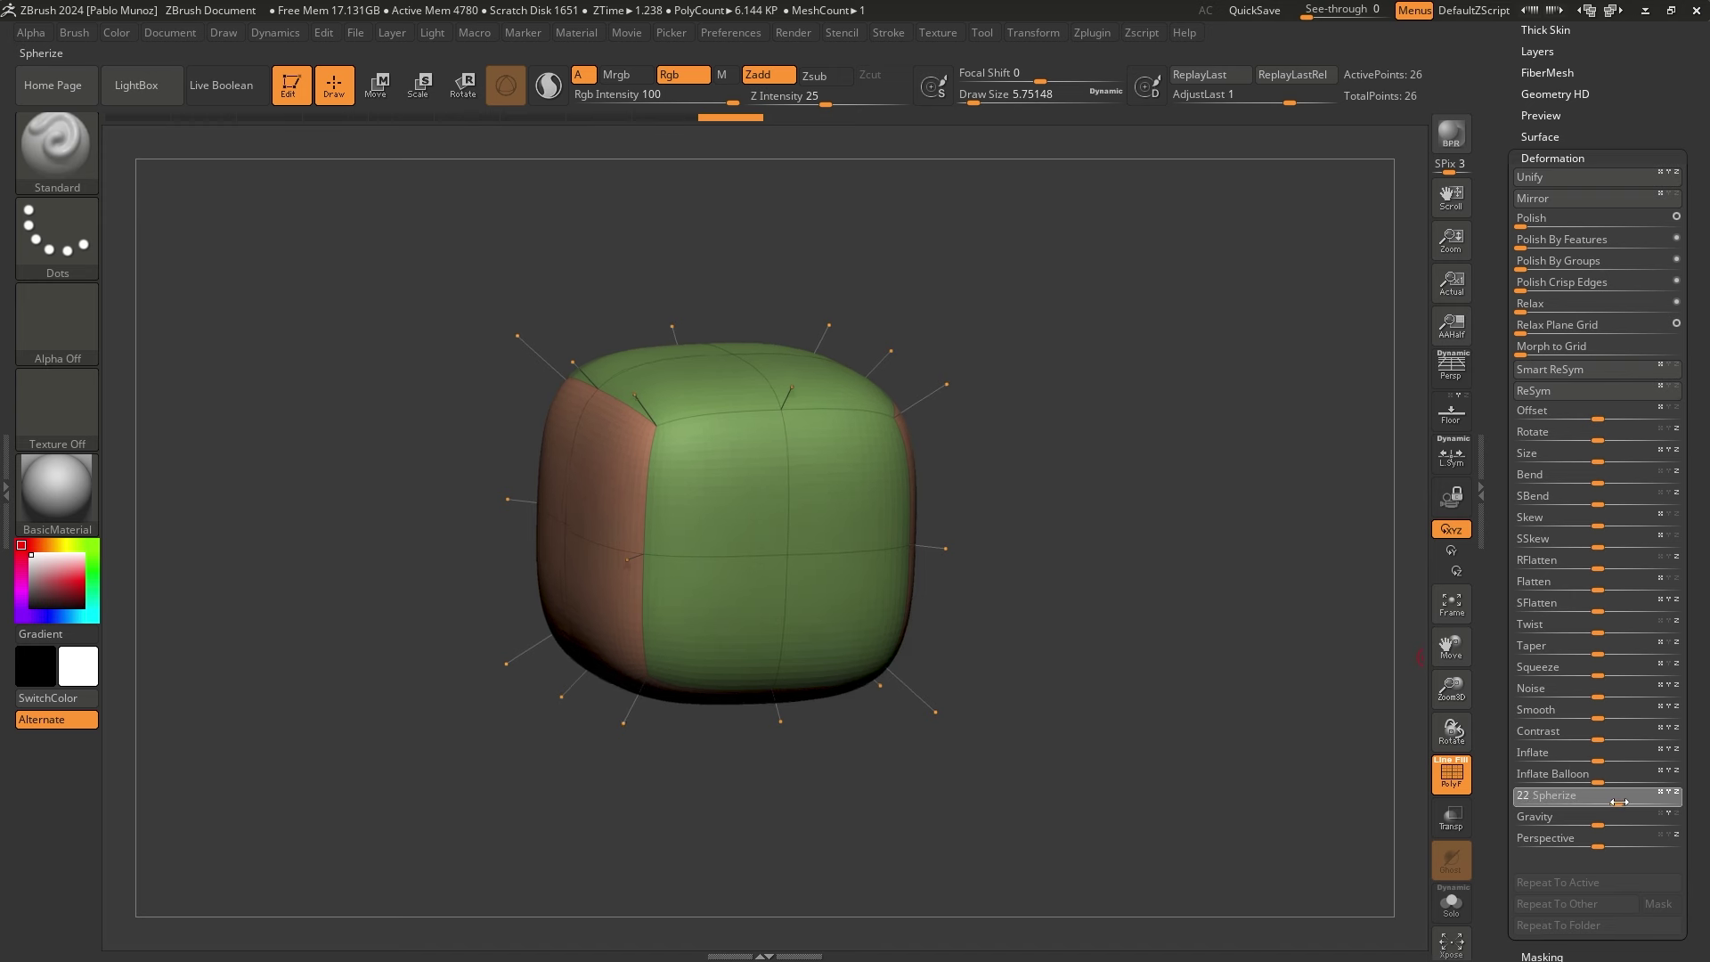
left_click_drag(1619, 803, 1679, 796)
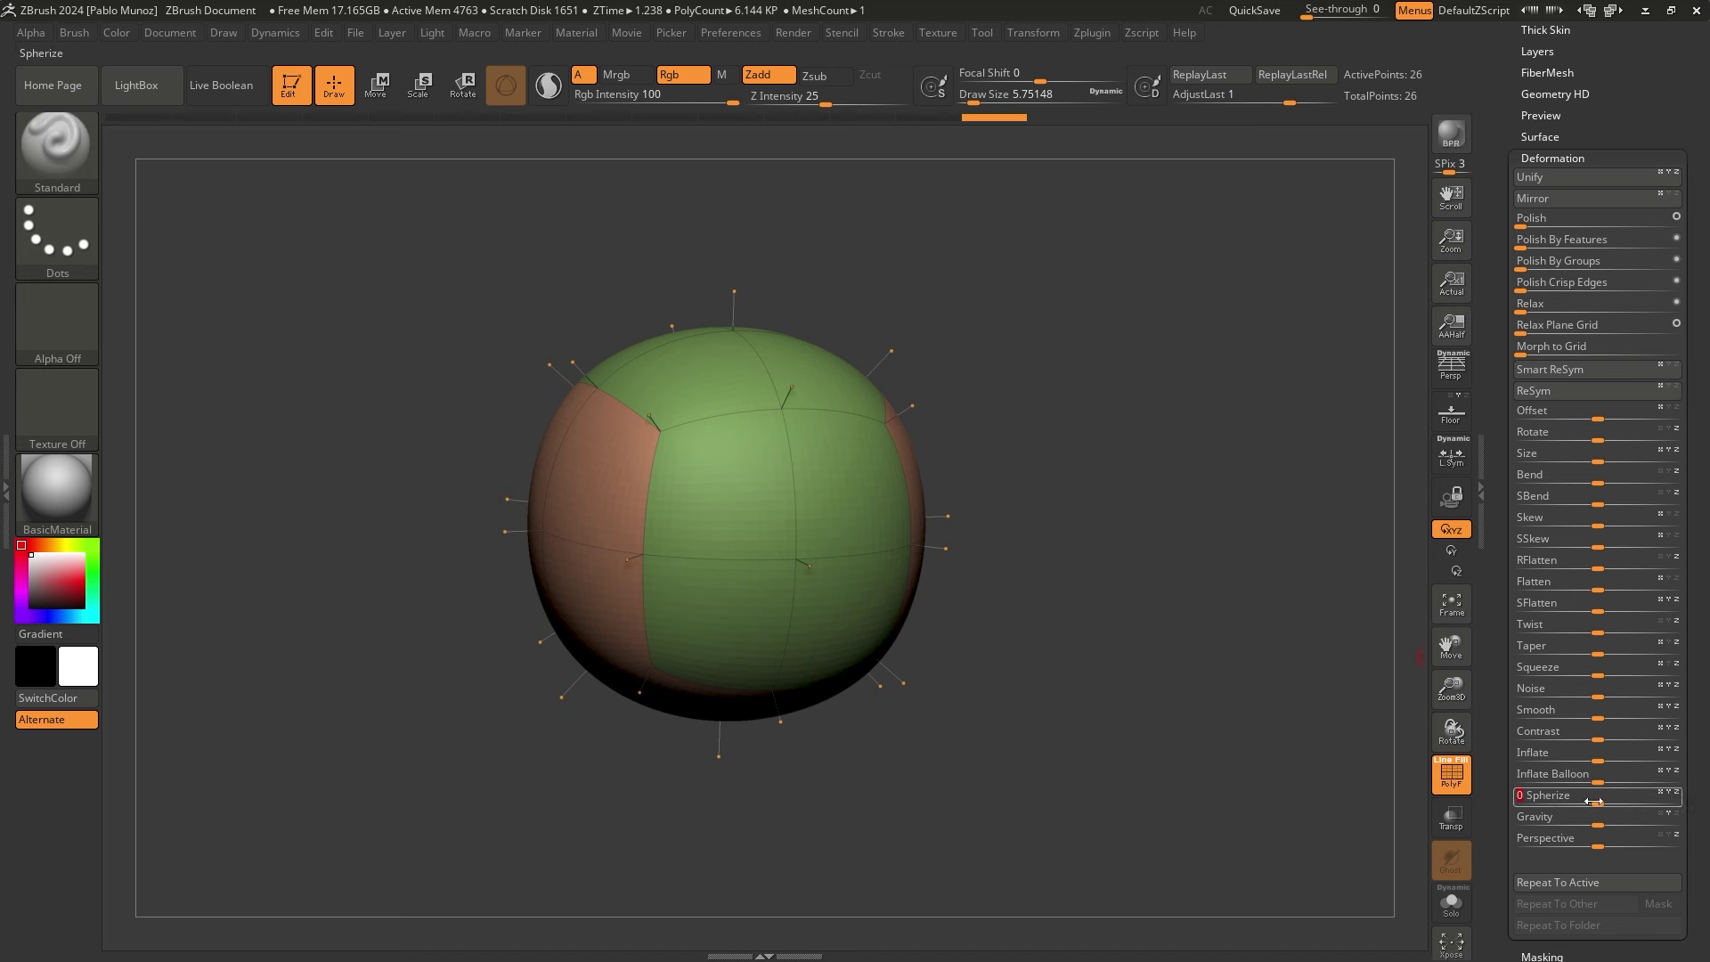
left_click_drag(1051, 383, 1158, 448)
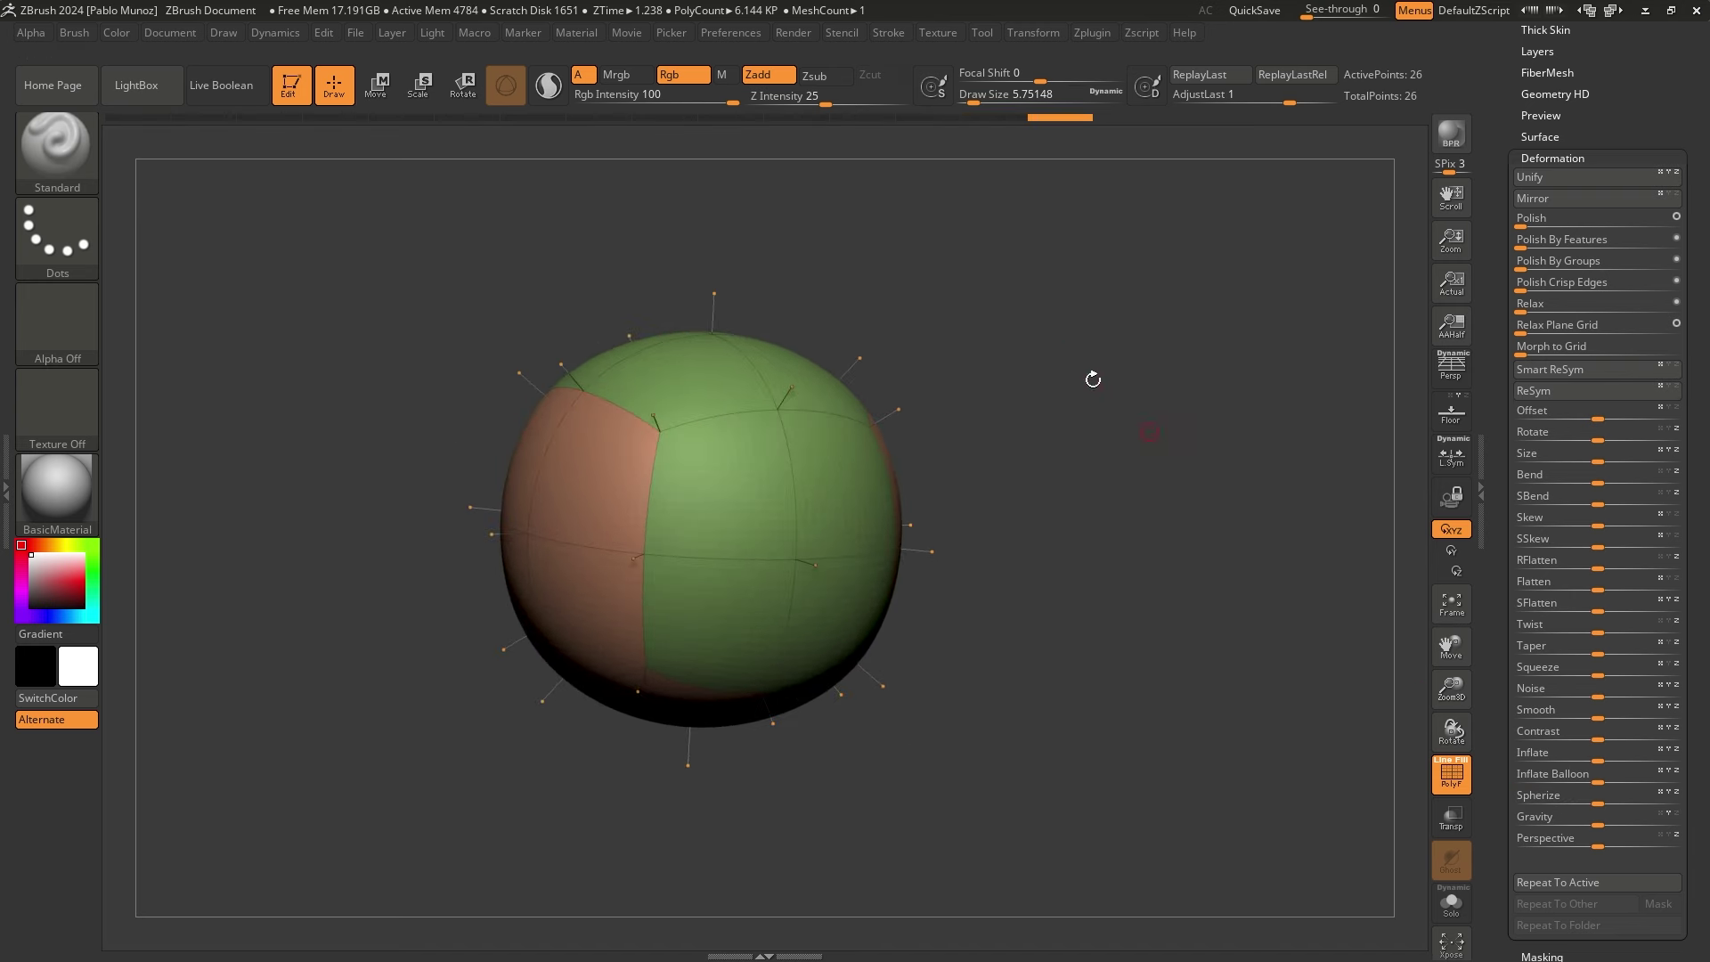
Turn off dynamic subdivision and inspect the ball's underlying low-poly geometry from several angles
scroll(1559, 267, "up", 3)
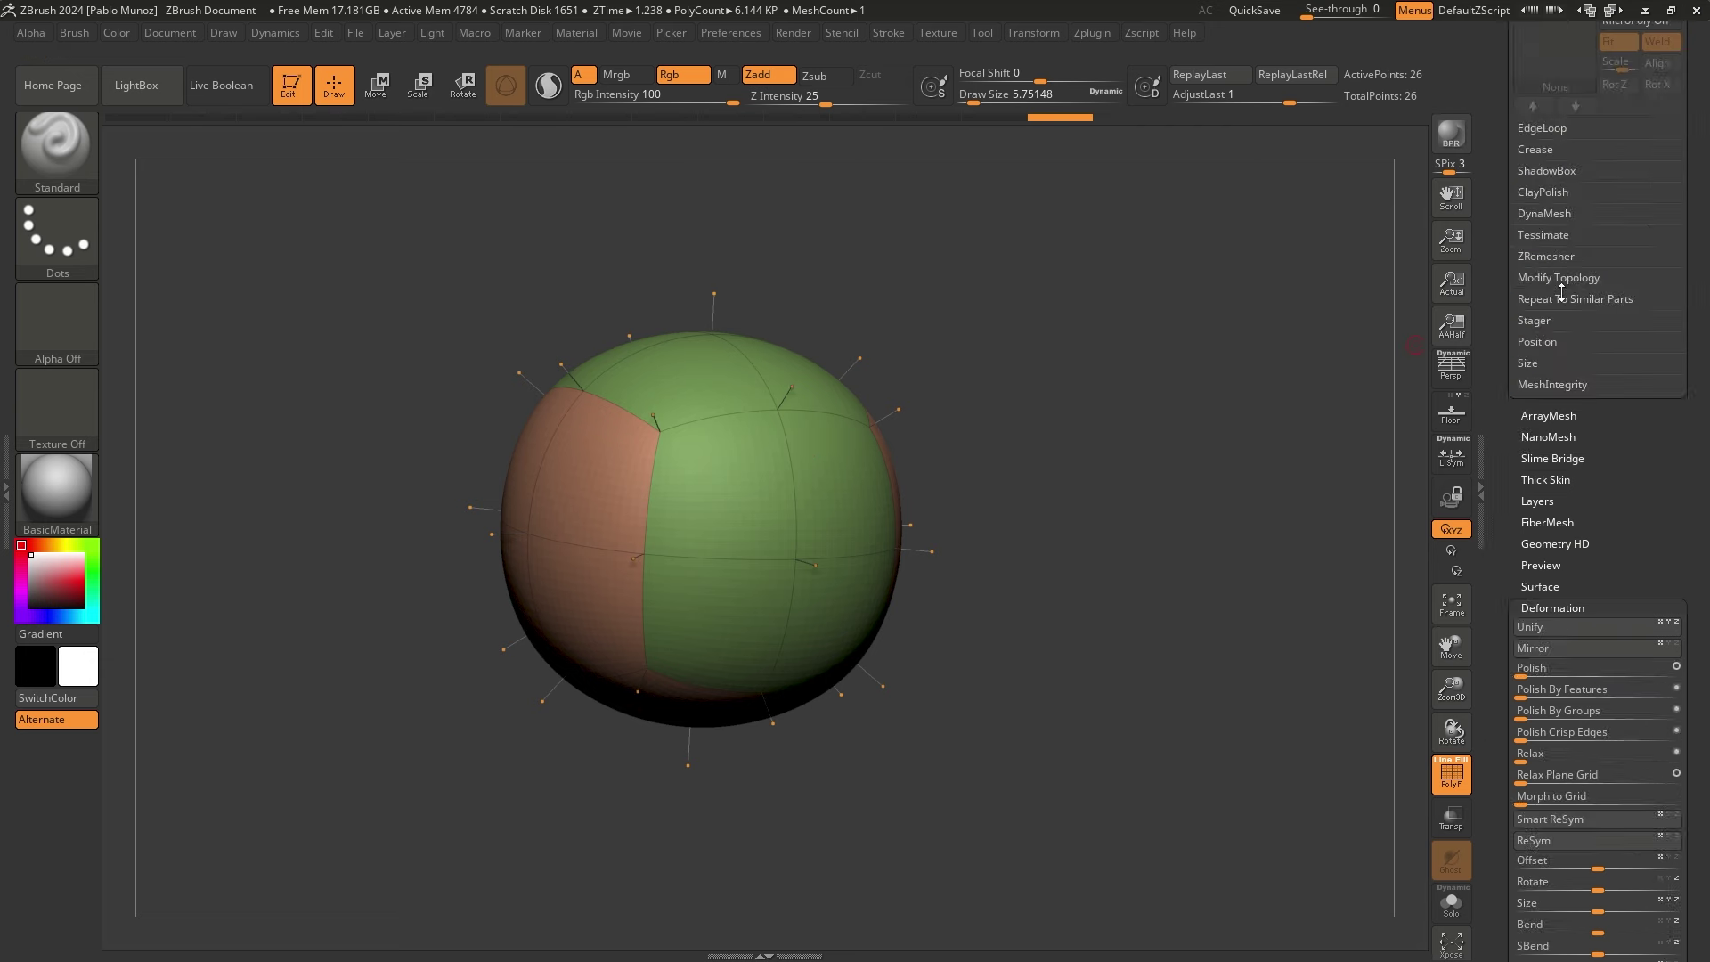
left_click(1557, 337)
left_click(1545, 421)
left_click(1545, 424)
mouse_move(1111, 454)
left_mouse_down()
mouse_move(1092, 435)
mouse_move(1123, 466)
left_mouse_up()
left_click_drag(1124, 466, 1088, 429, "alt")
left_click_drag(1017, 371, 1026, 418)
left_click_drag(967, 330, 955, 378)
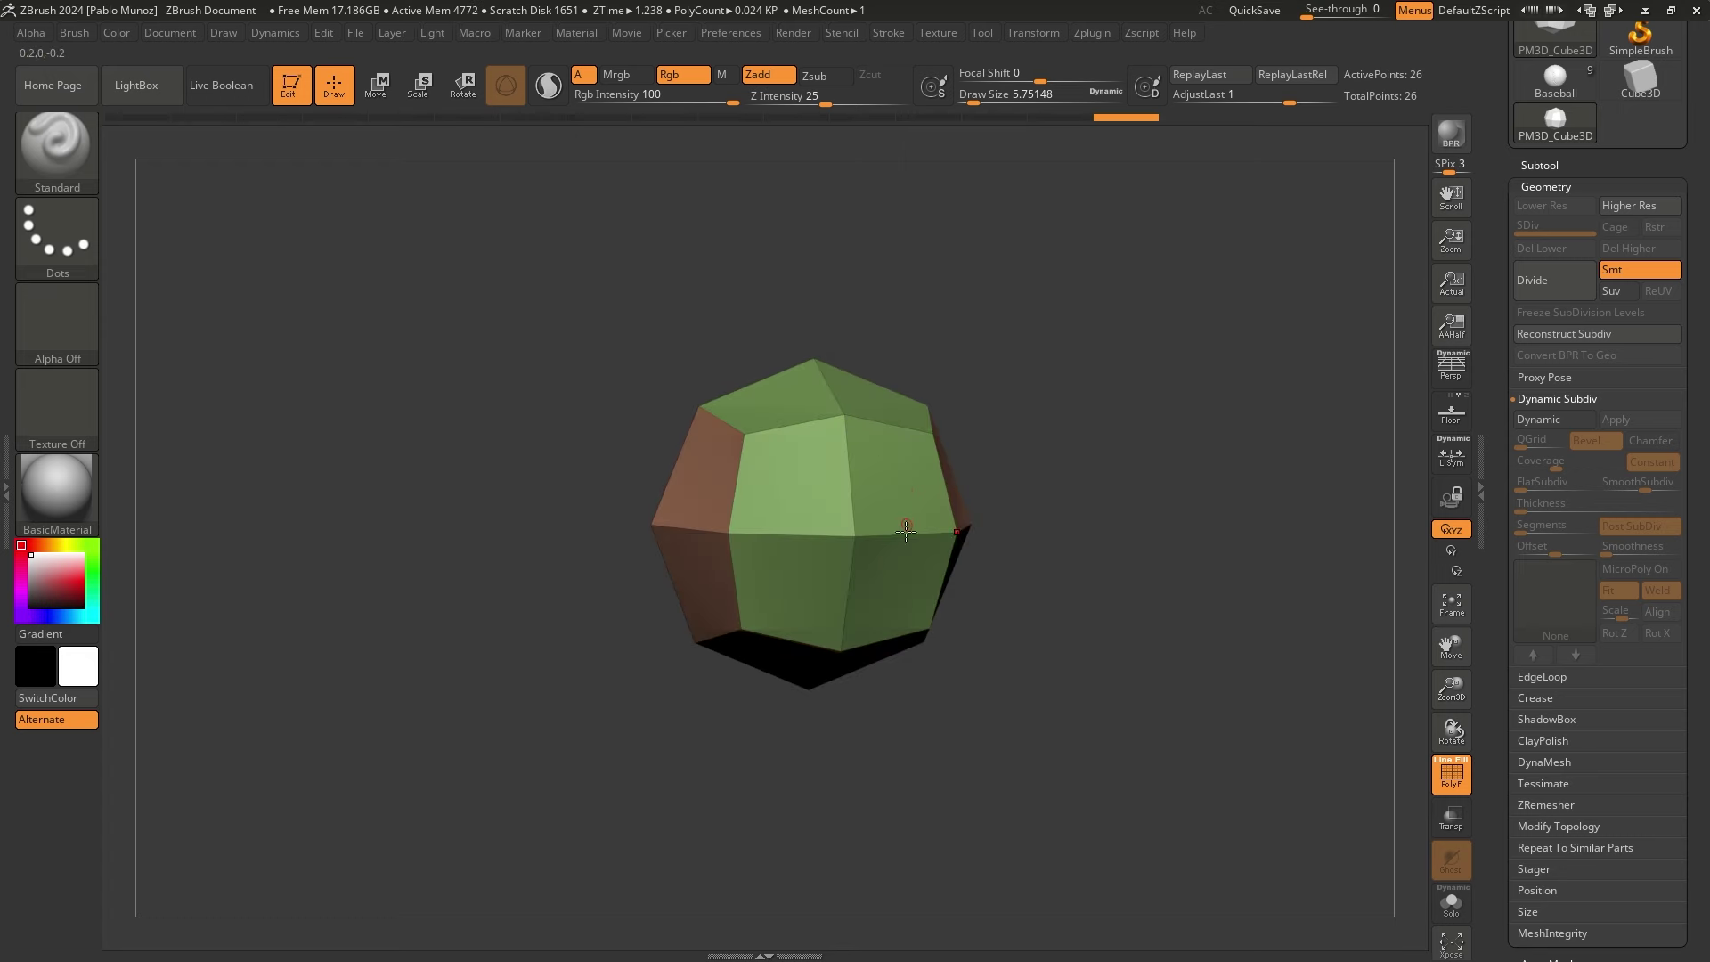
Bring up the reference board beside the model, compare the polygroup boundary with the seams in the baseball photos, and minimize the board
mouse_move(57, 489)
key("alt+Tab")
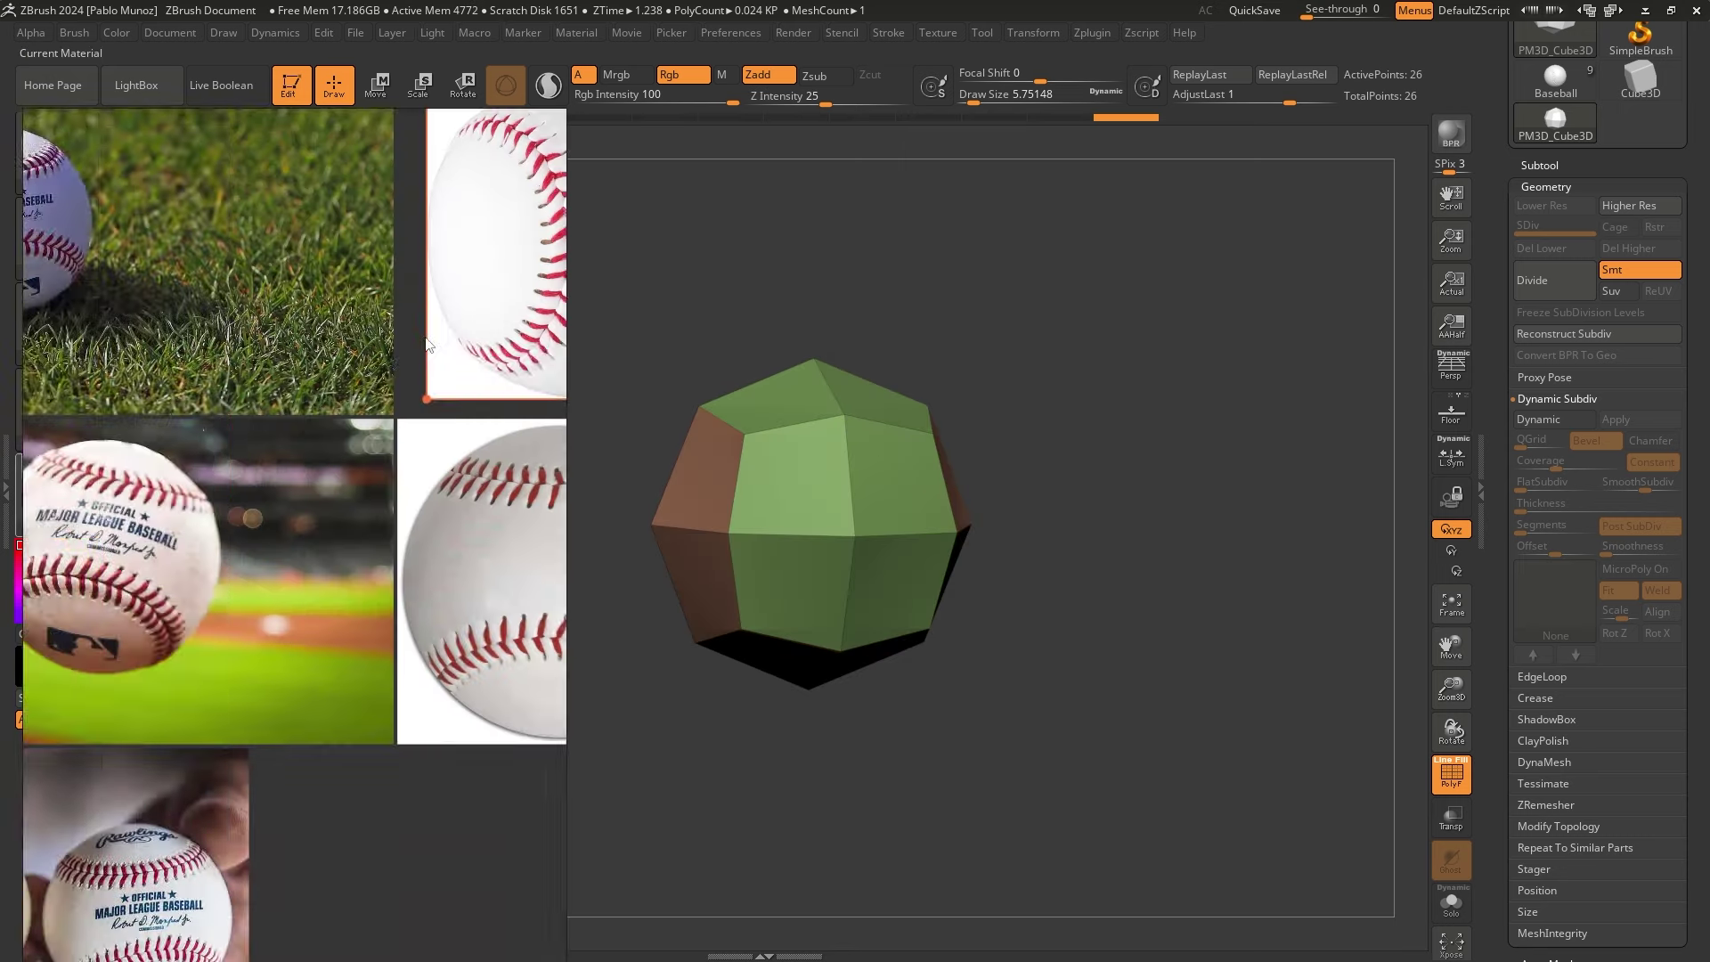
middle_click_drag(552, 258, 339, 484)
scroll(356, 395, "up", 2)
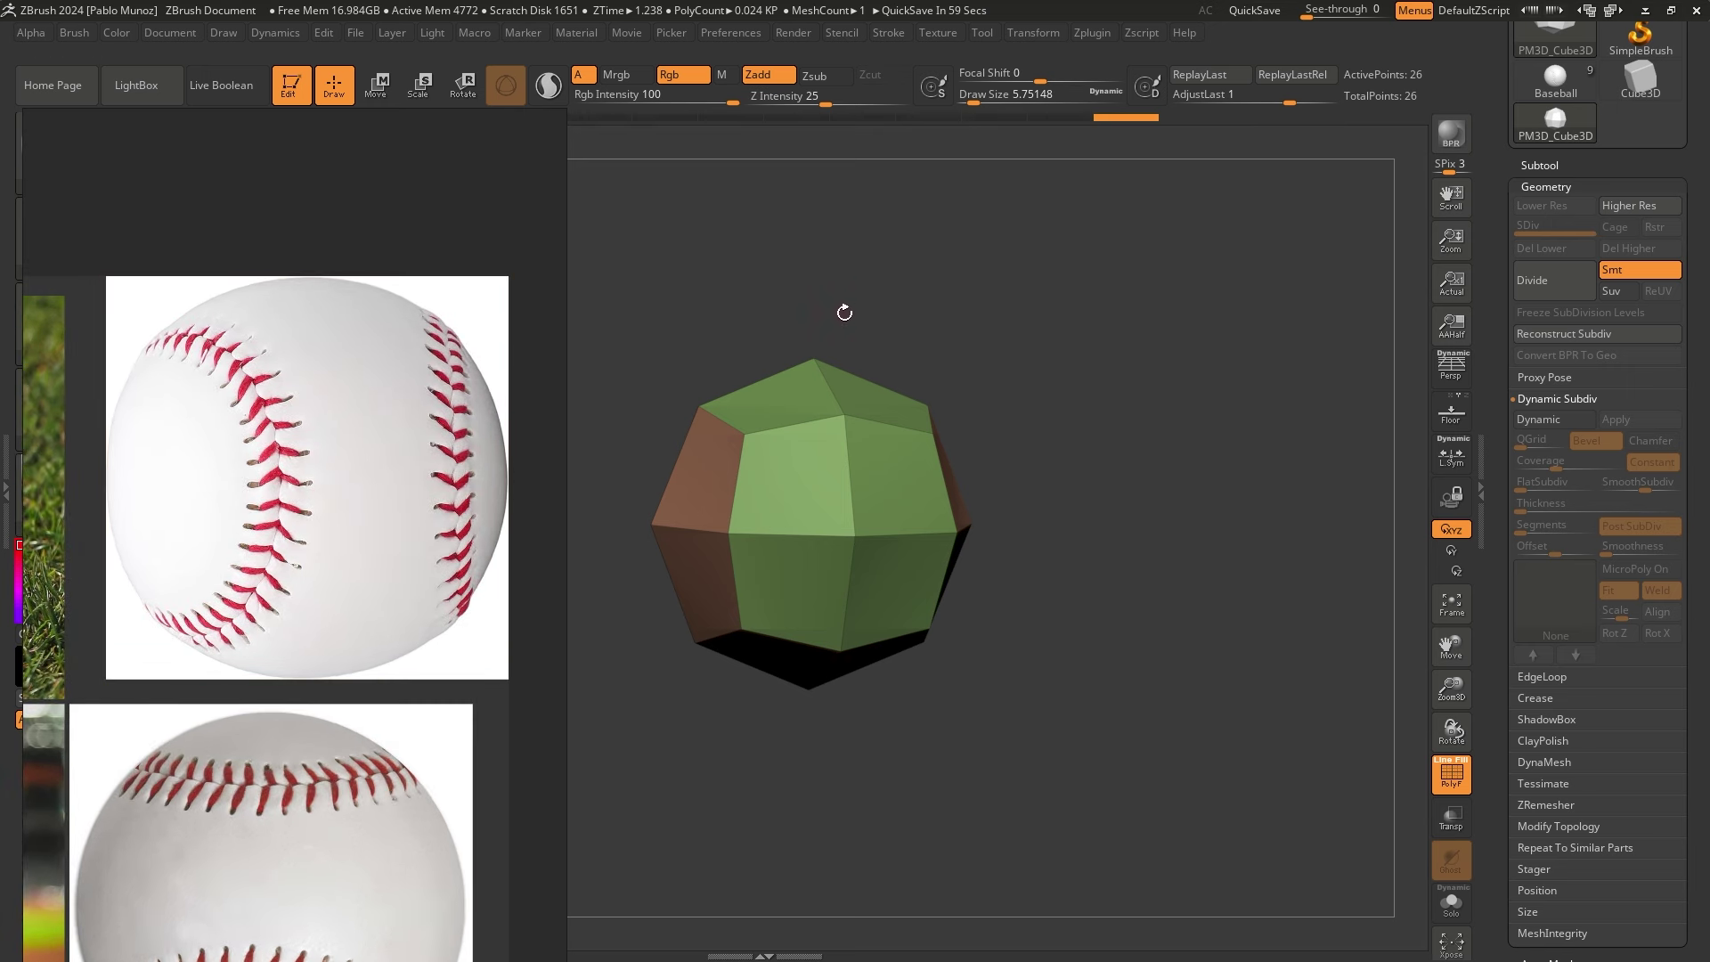
left_click_drag(840, 298, 887, 312)
left_click(319, 401)
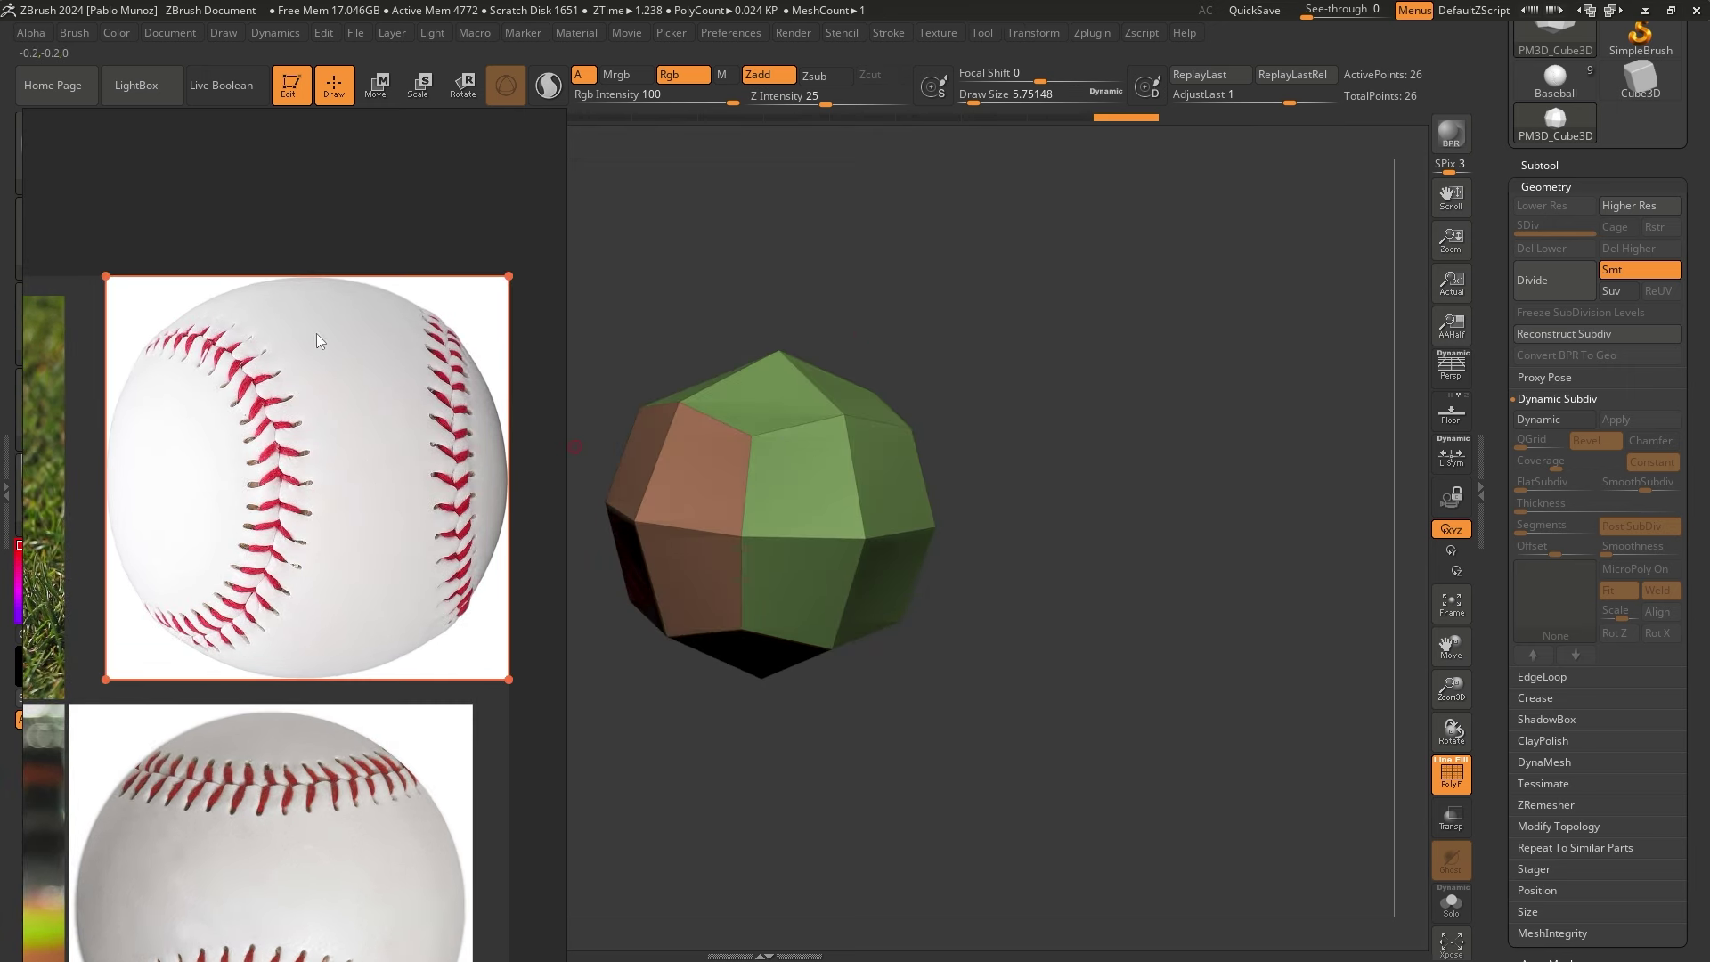
left_click_drag(966, 507, 703, 370)
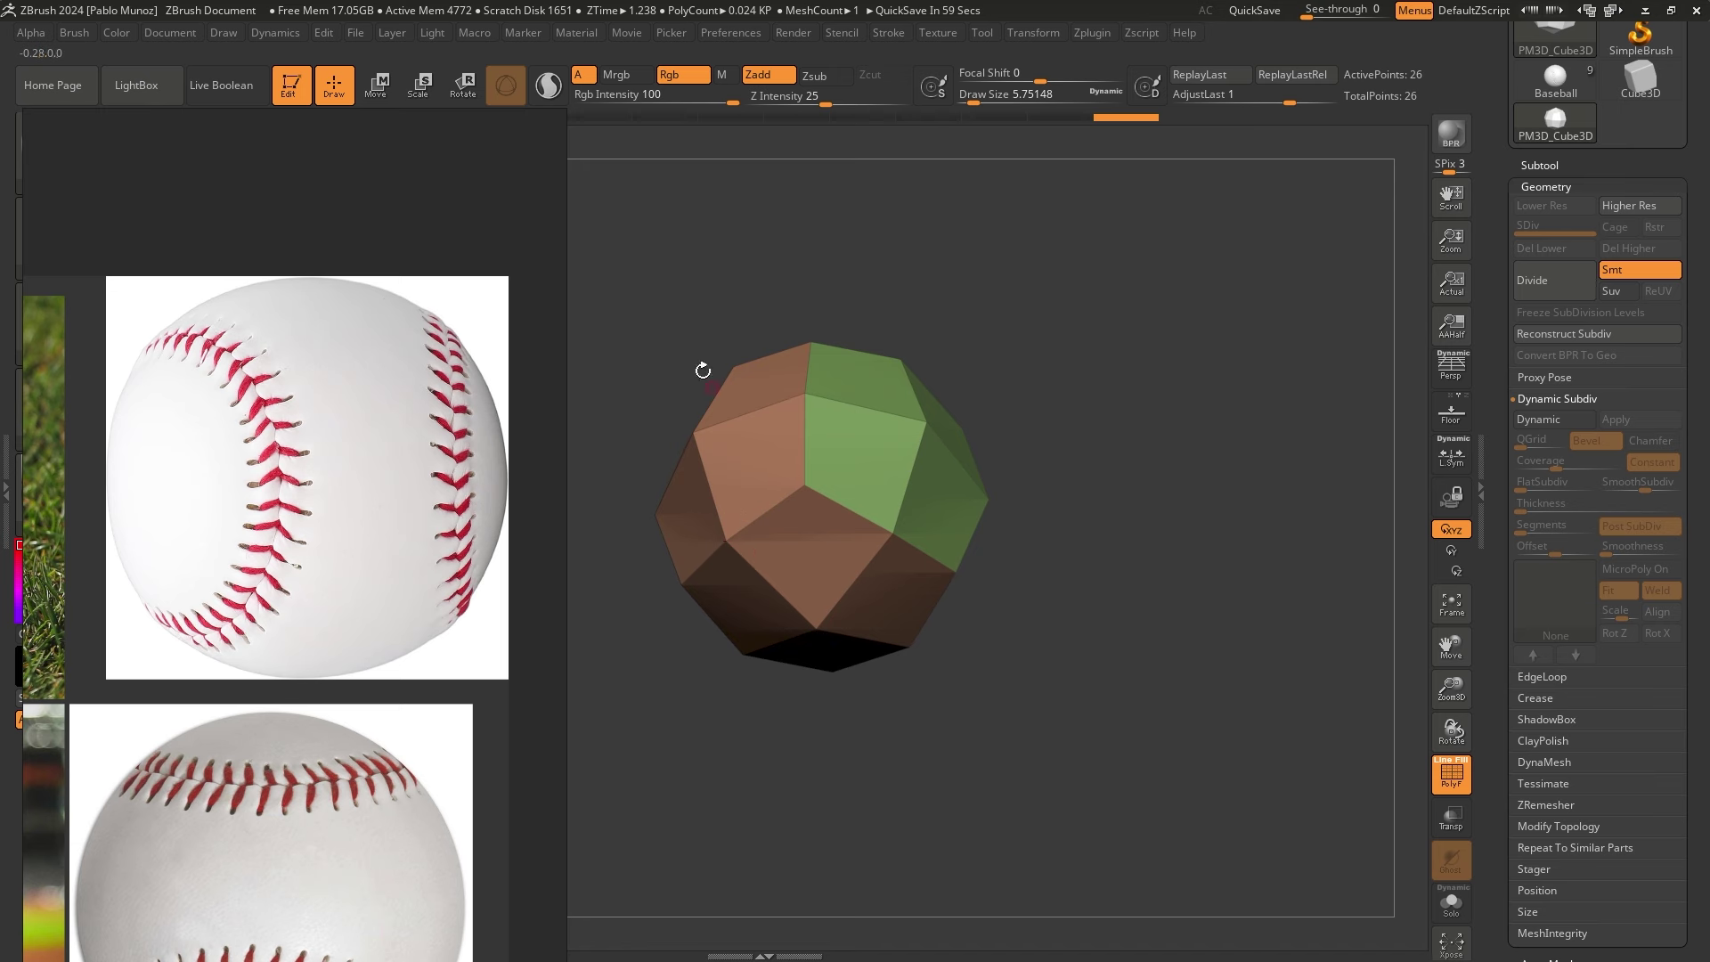
left_click_drag(839, 274, 1138, 402)
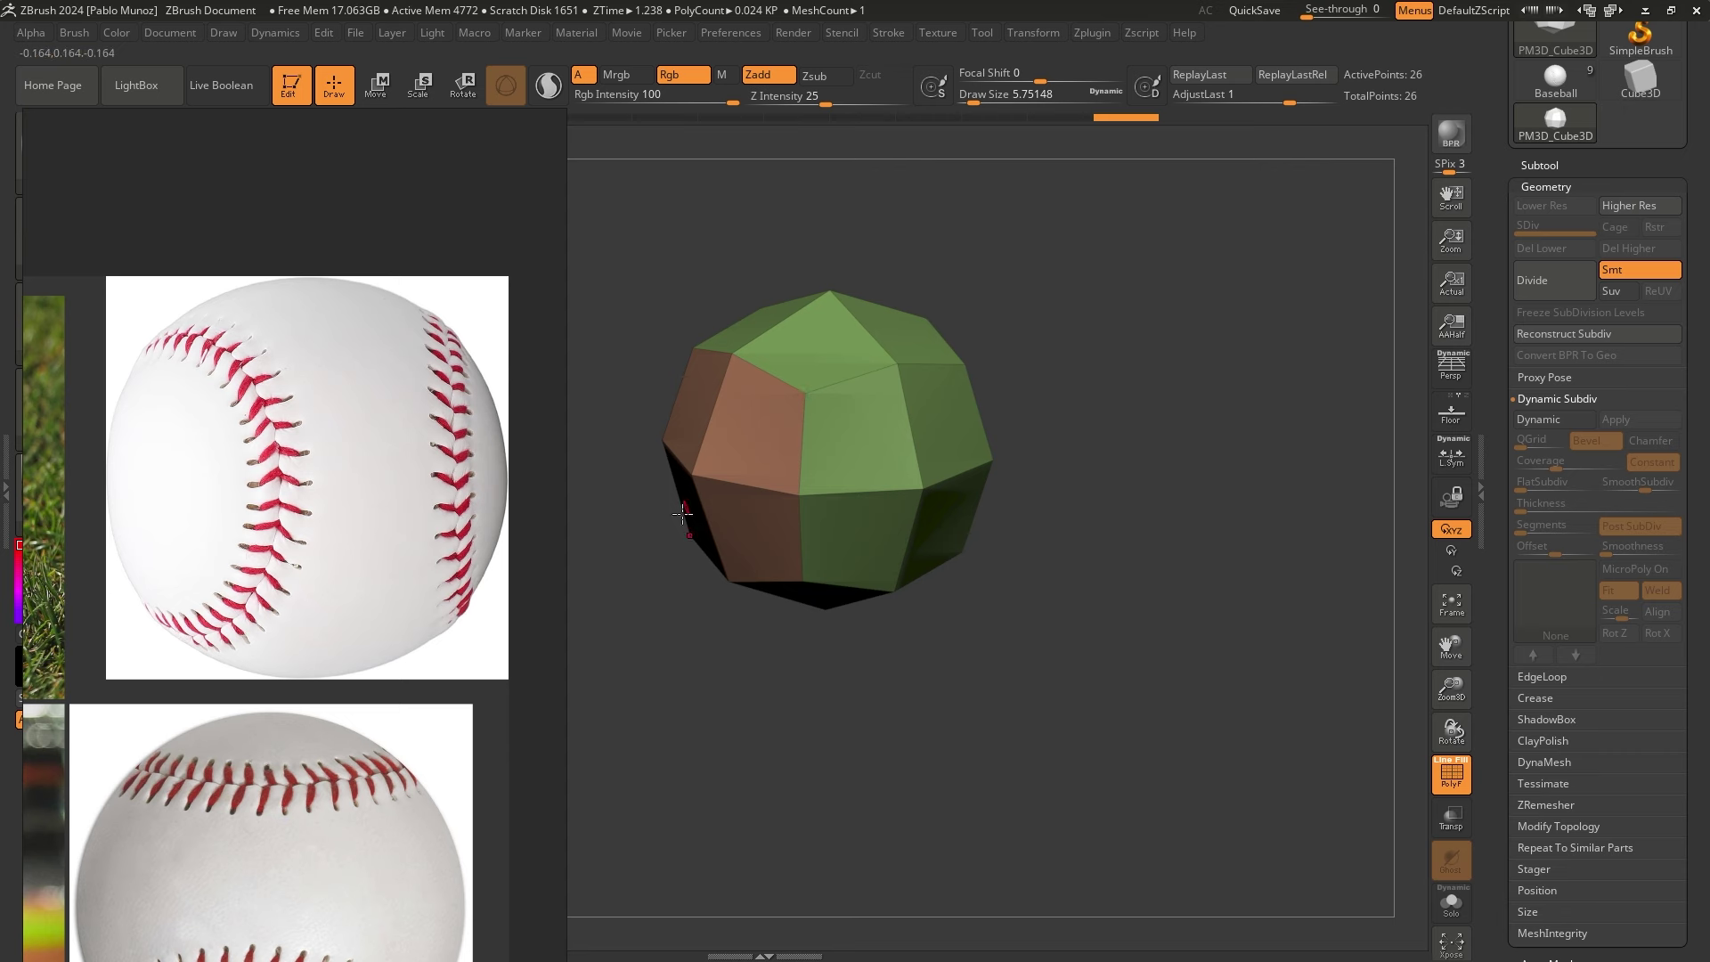
left_click(381, 422)
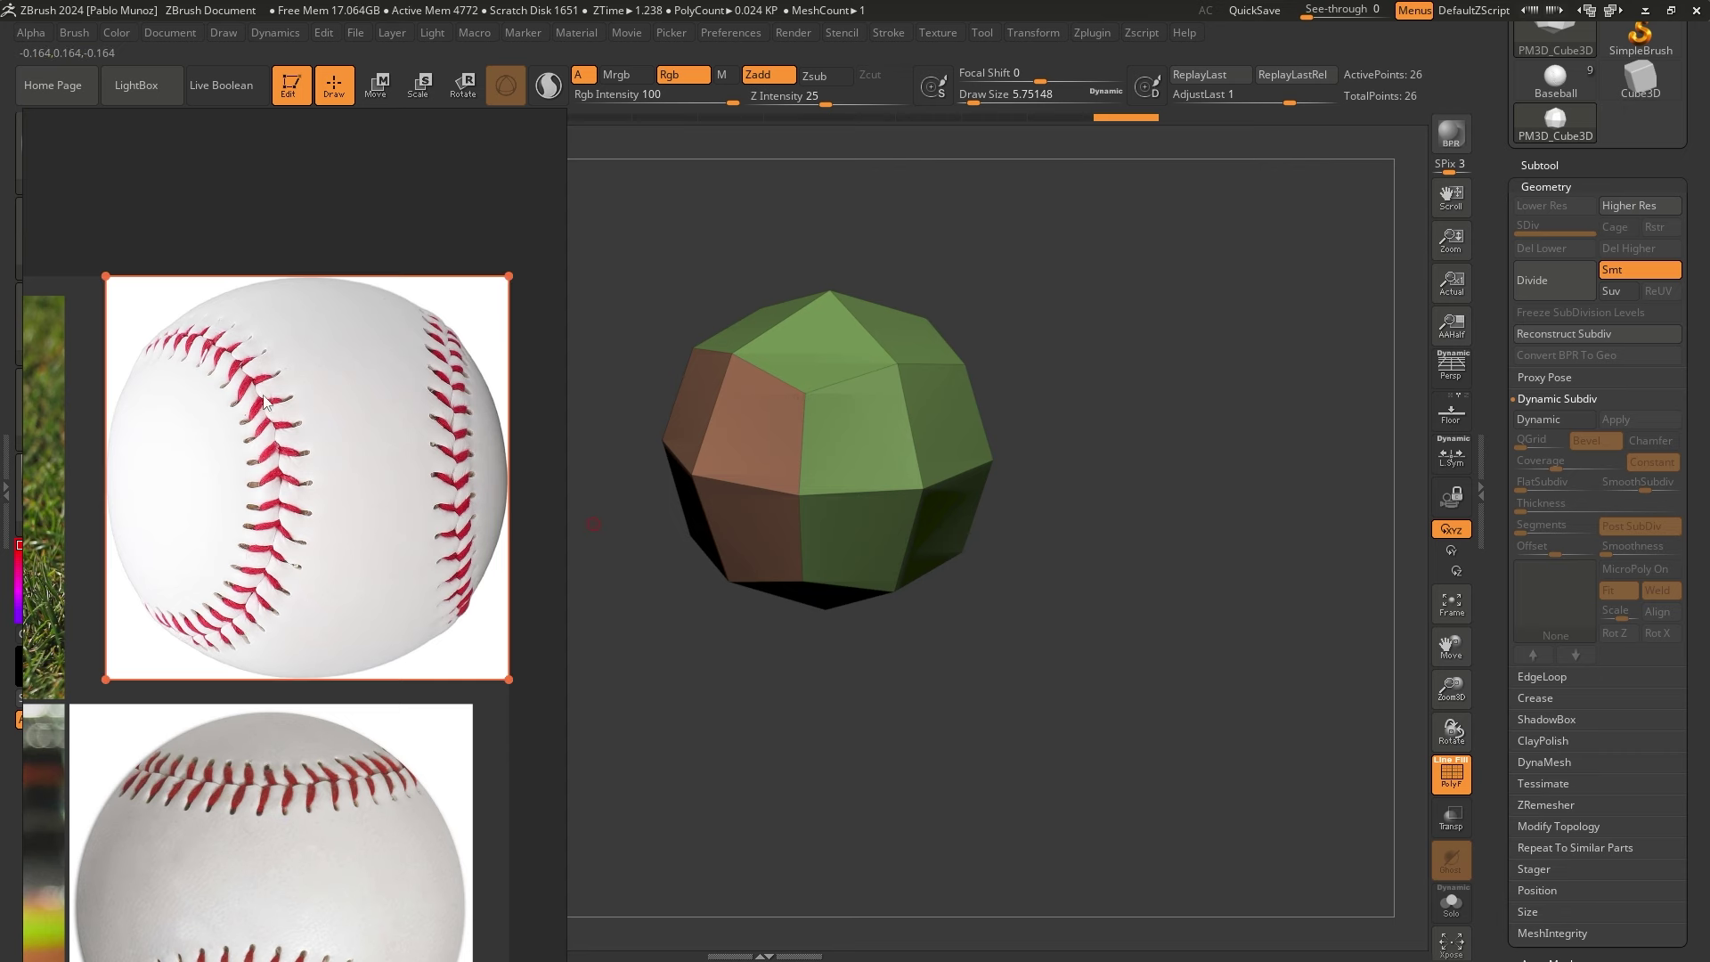
key("ctrl+m")
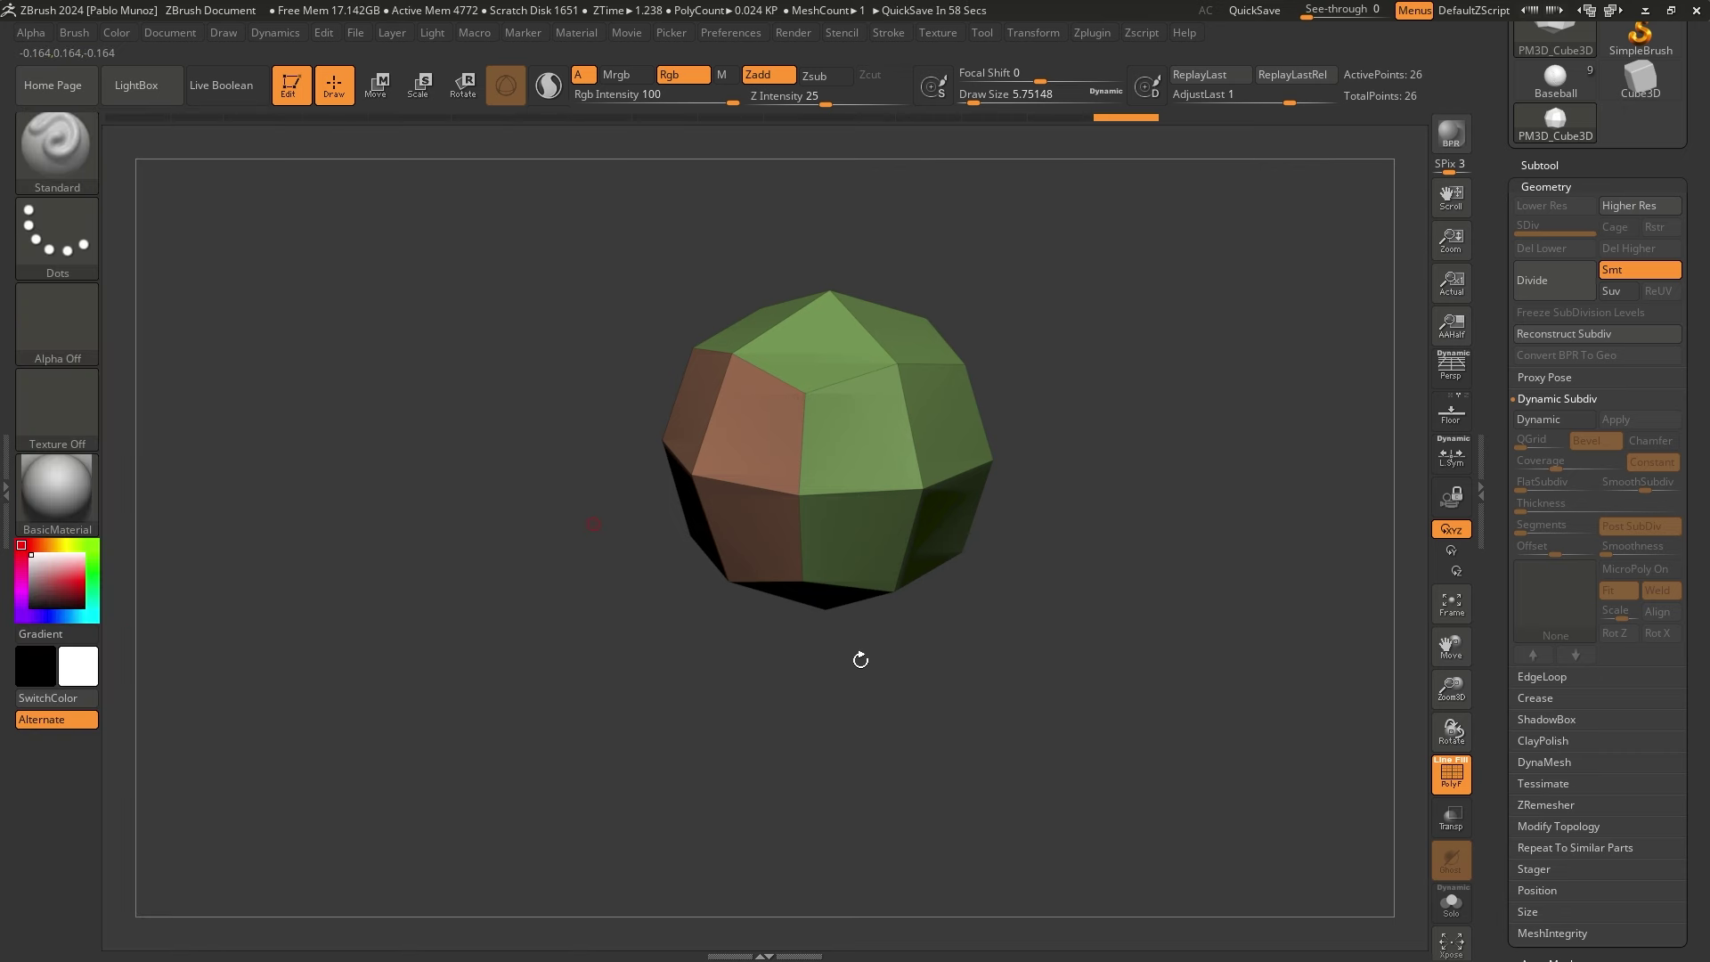
Turn dynamic subdivision back on and apply it to convert the ball into real subdivision levels
left_click_drag(862, 656, 1095, 579)
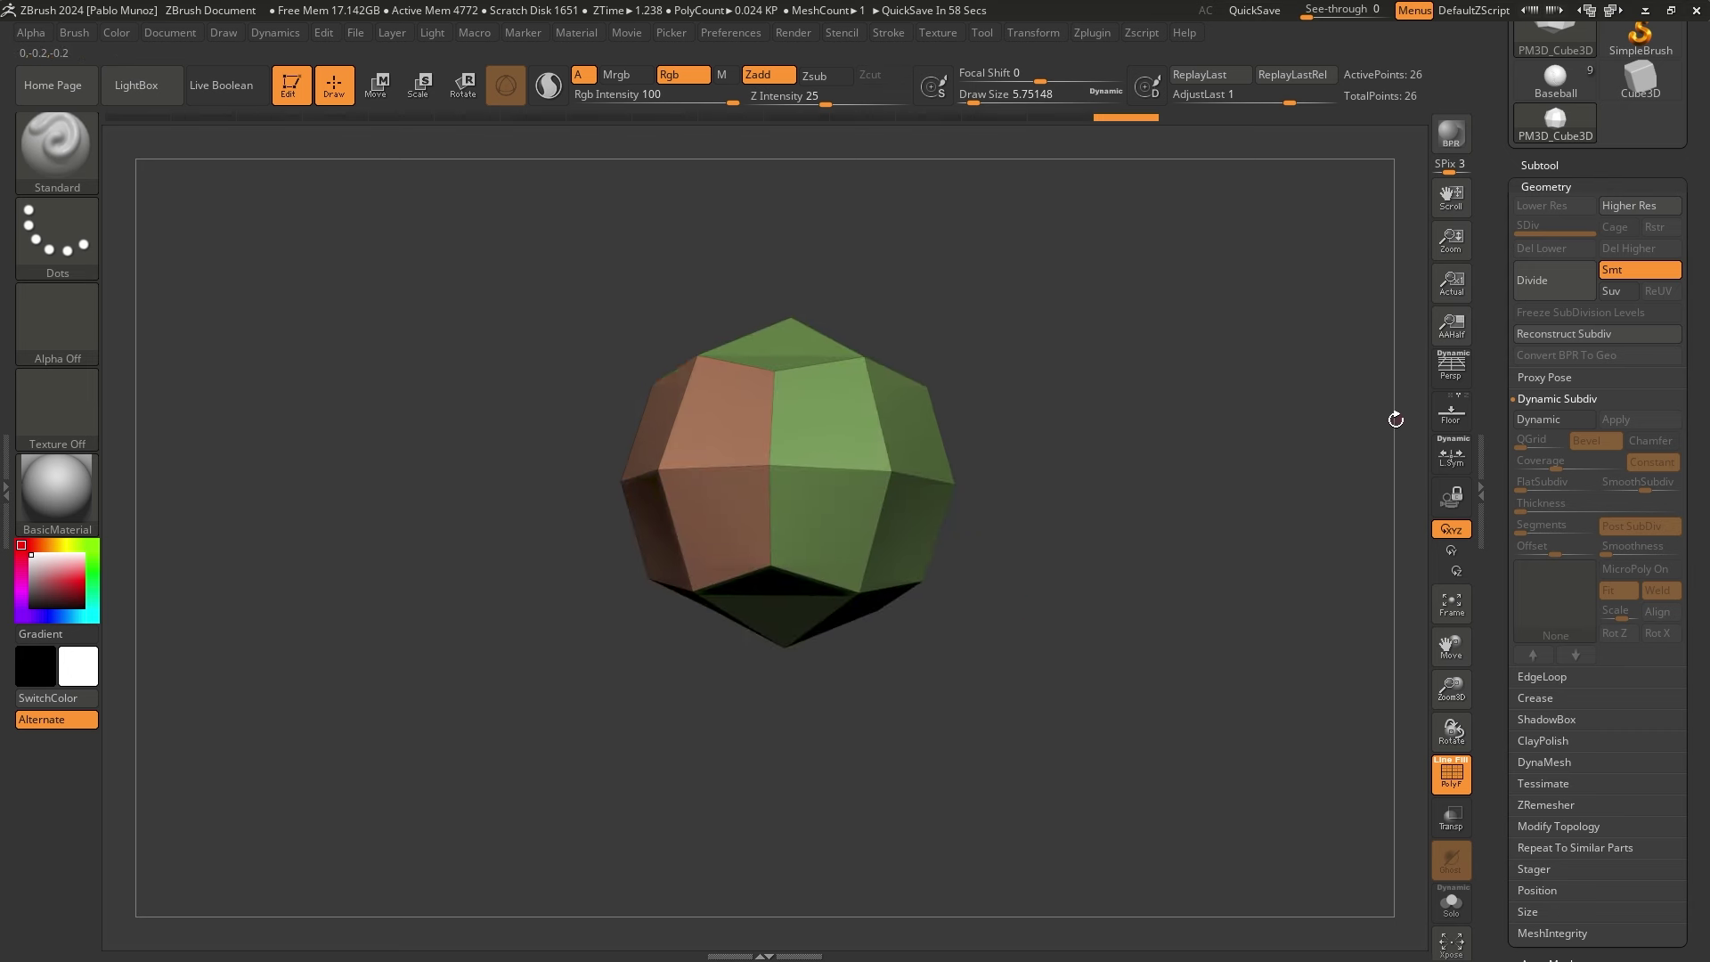
left_click(1545, 419)
left_click_drag(860, 295, 1260, 419)
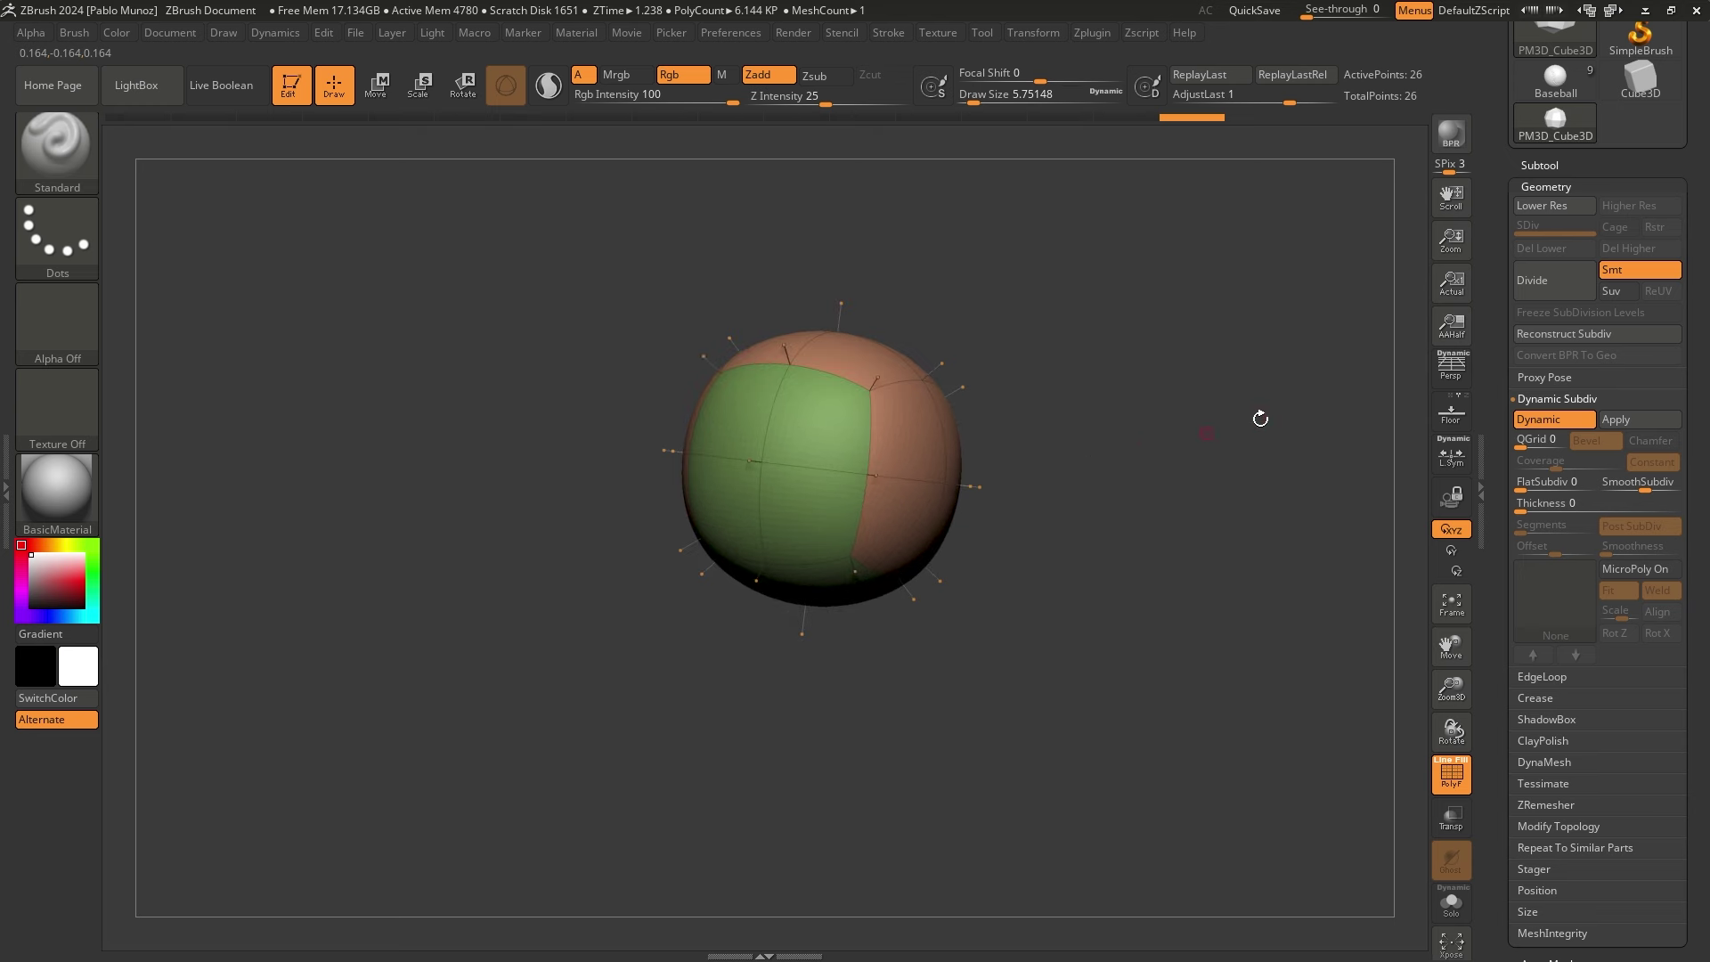
left_click(1631, 419)
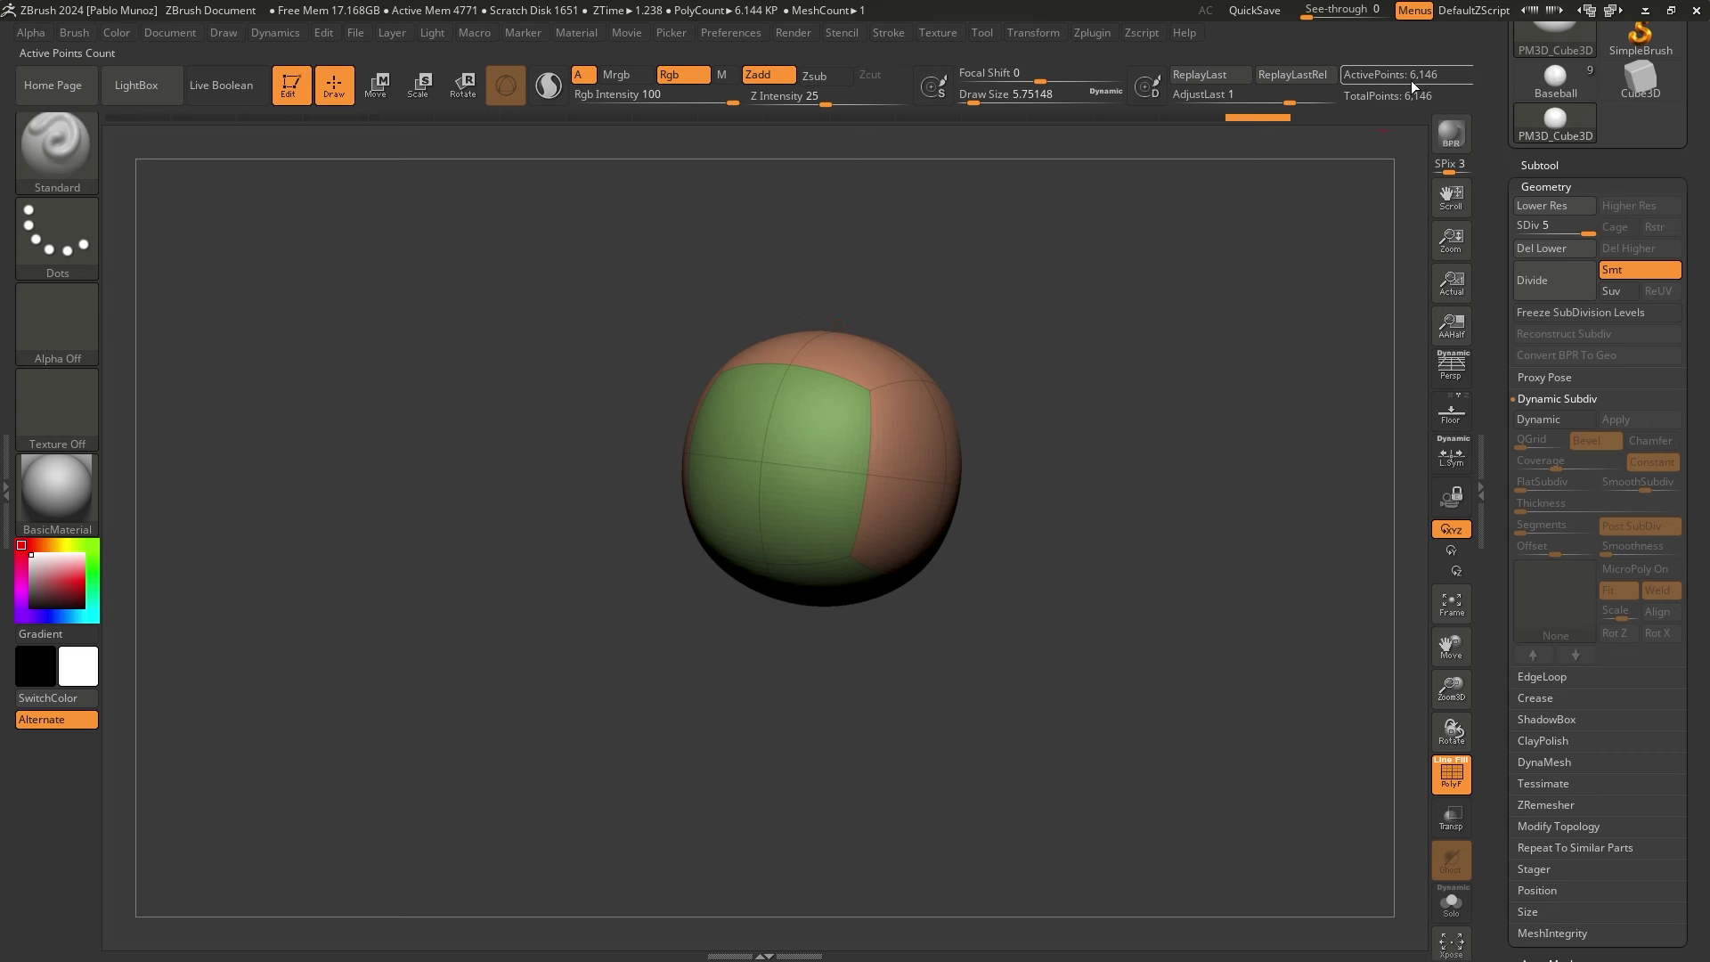
key("ctrl+z")
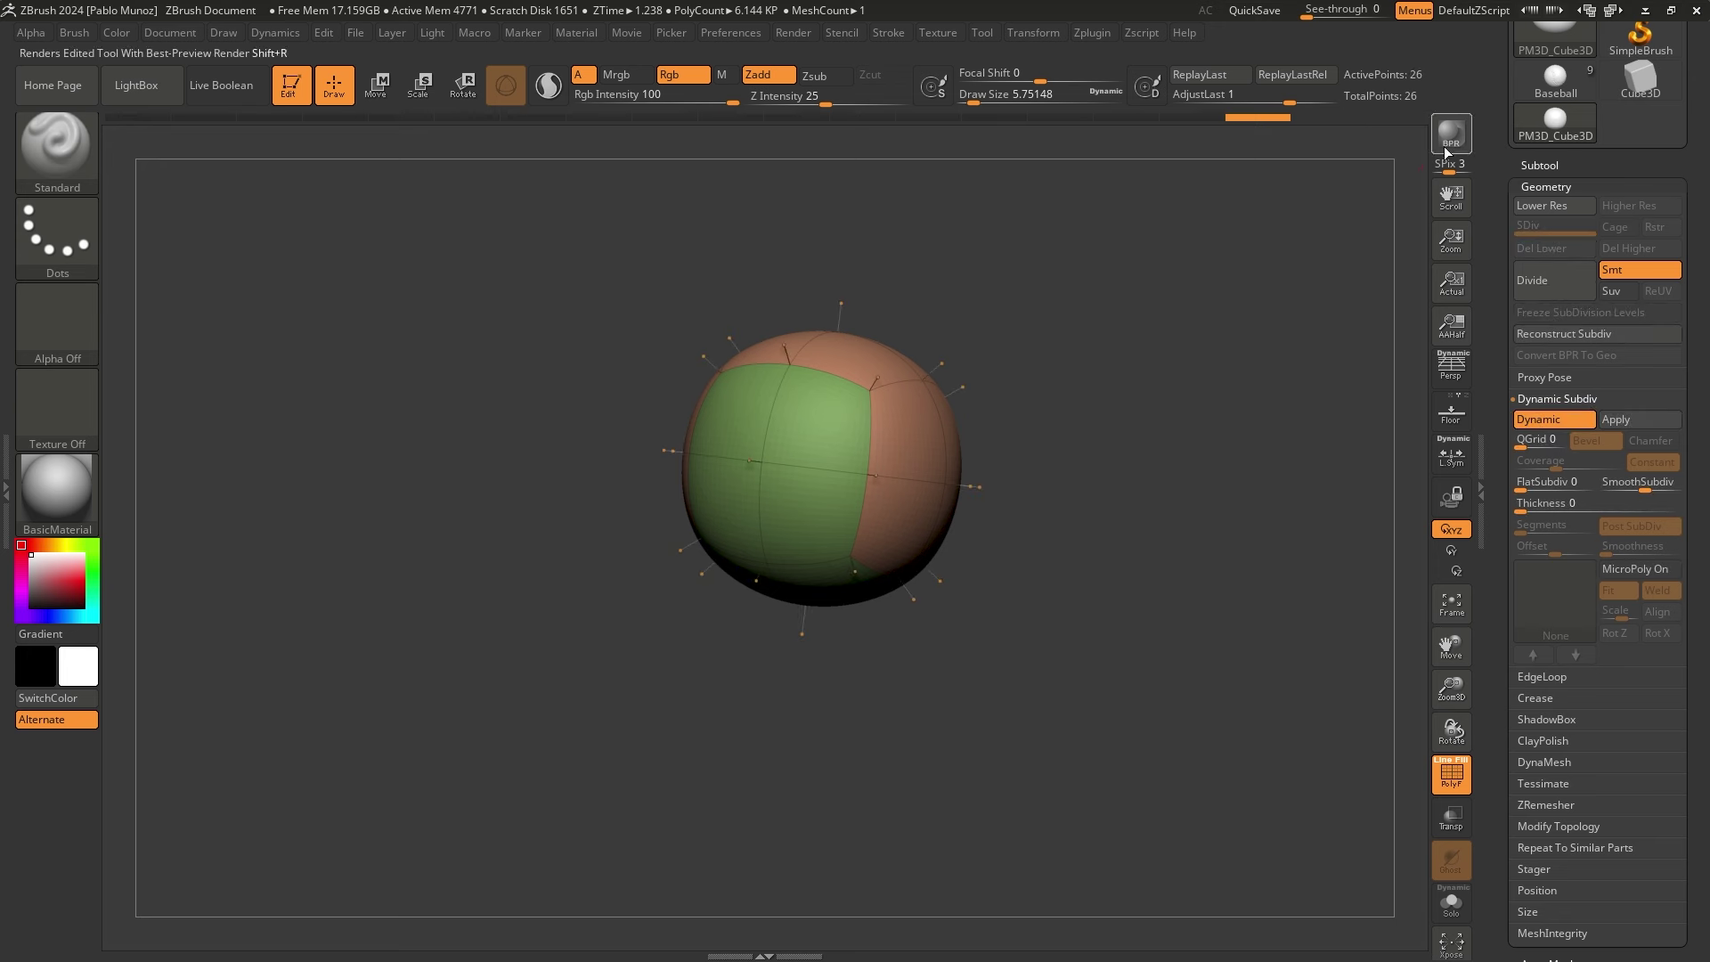
left_click(1629, 419)
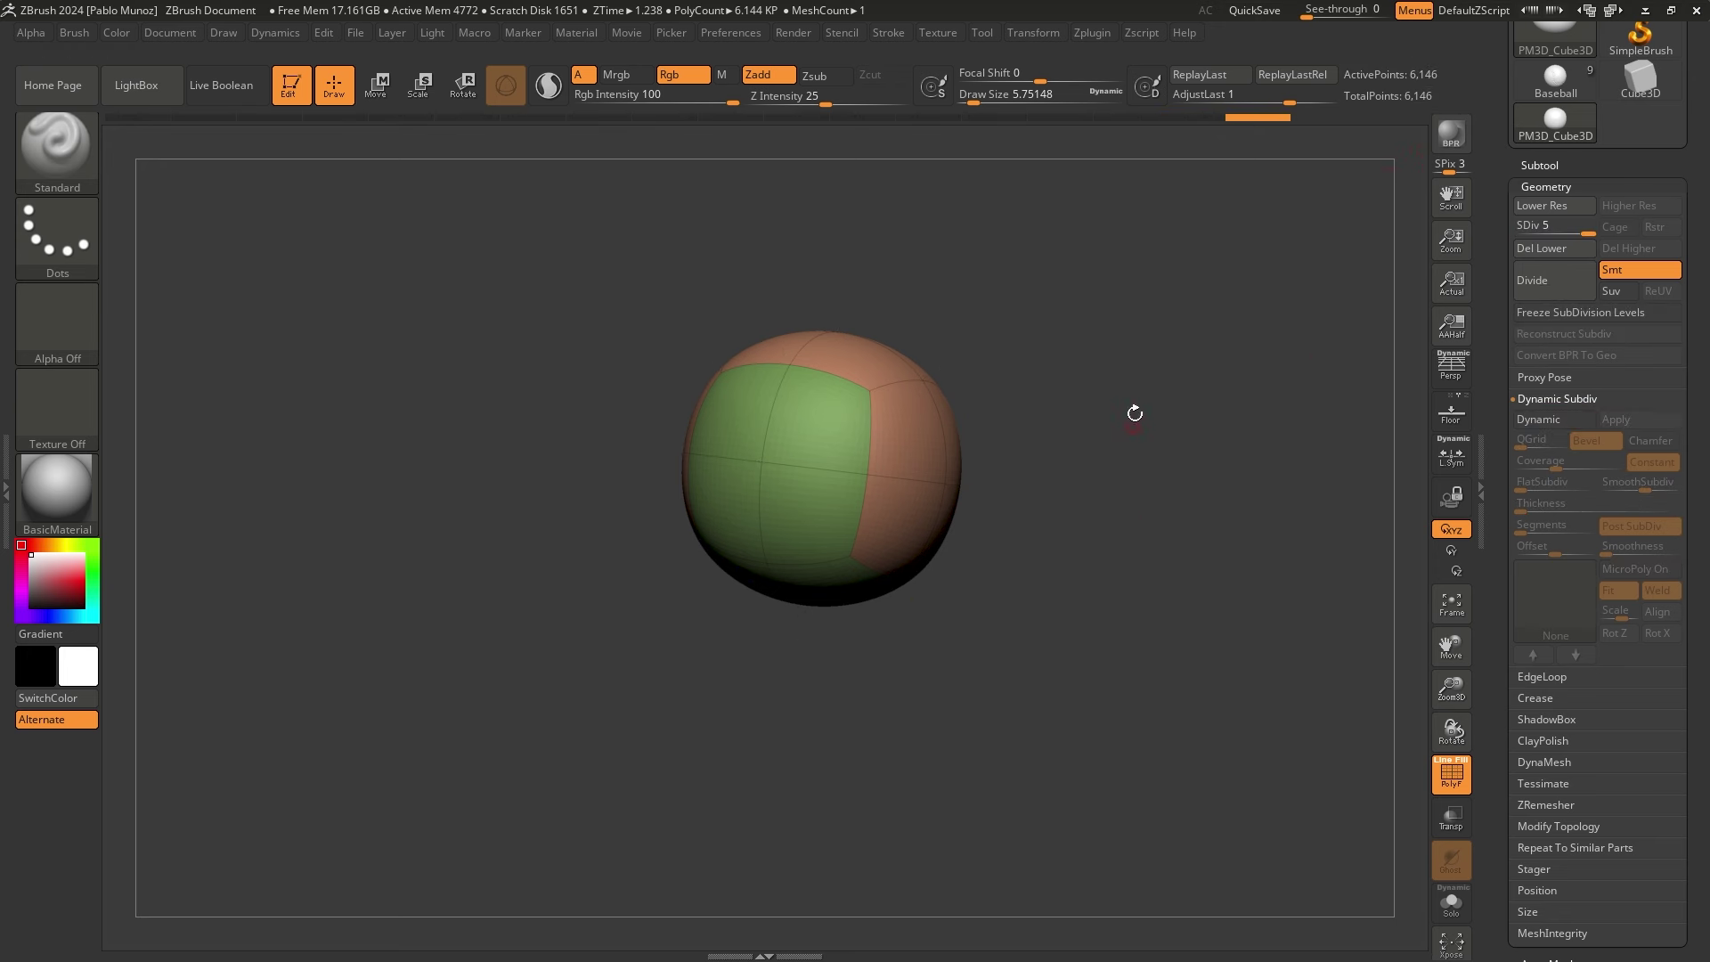
Check the ball's lower subdivision levels, return to SDiv 5, and divide once more to reach SDiv 6
left_click_drag(1133, 430, 1203, 392)
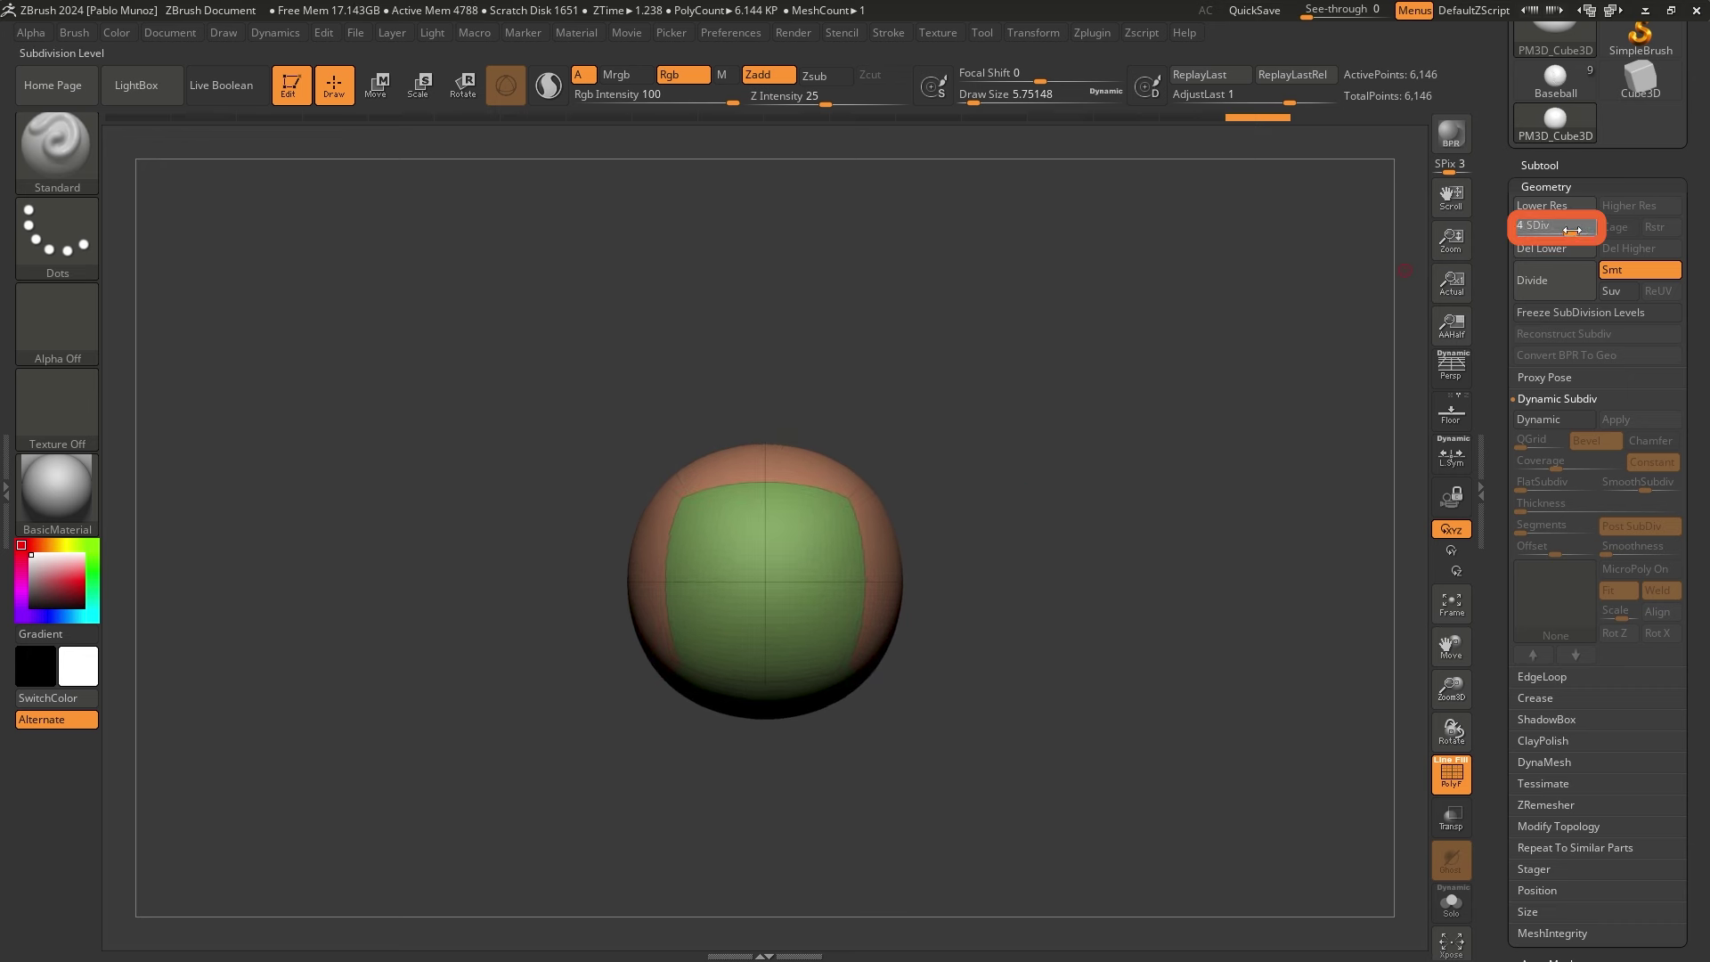
mouse_move(1572, 230)
left_mouse_down()
mouse_move(1525, 233)
mouse_move(1582, 232)
left_mouse_up()
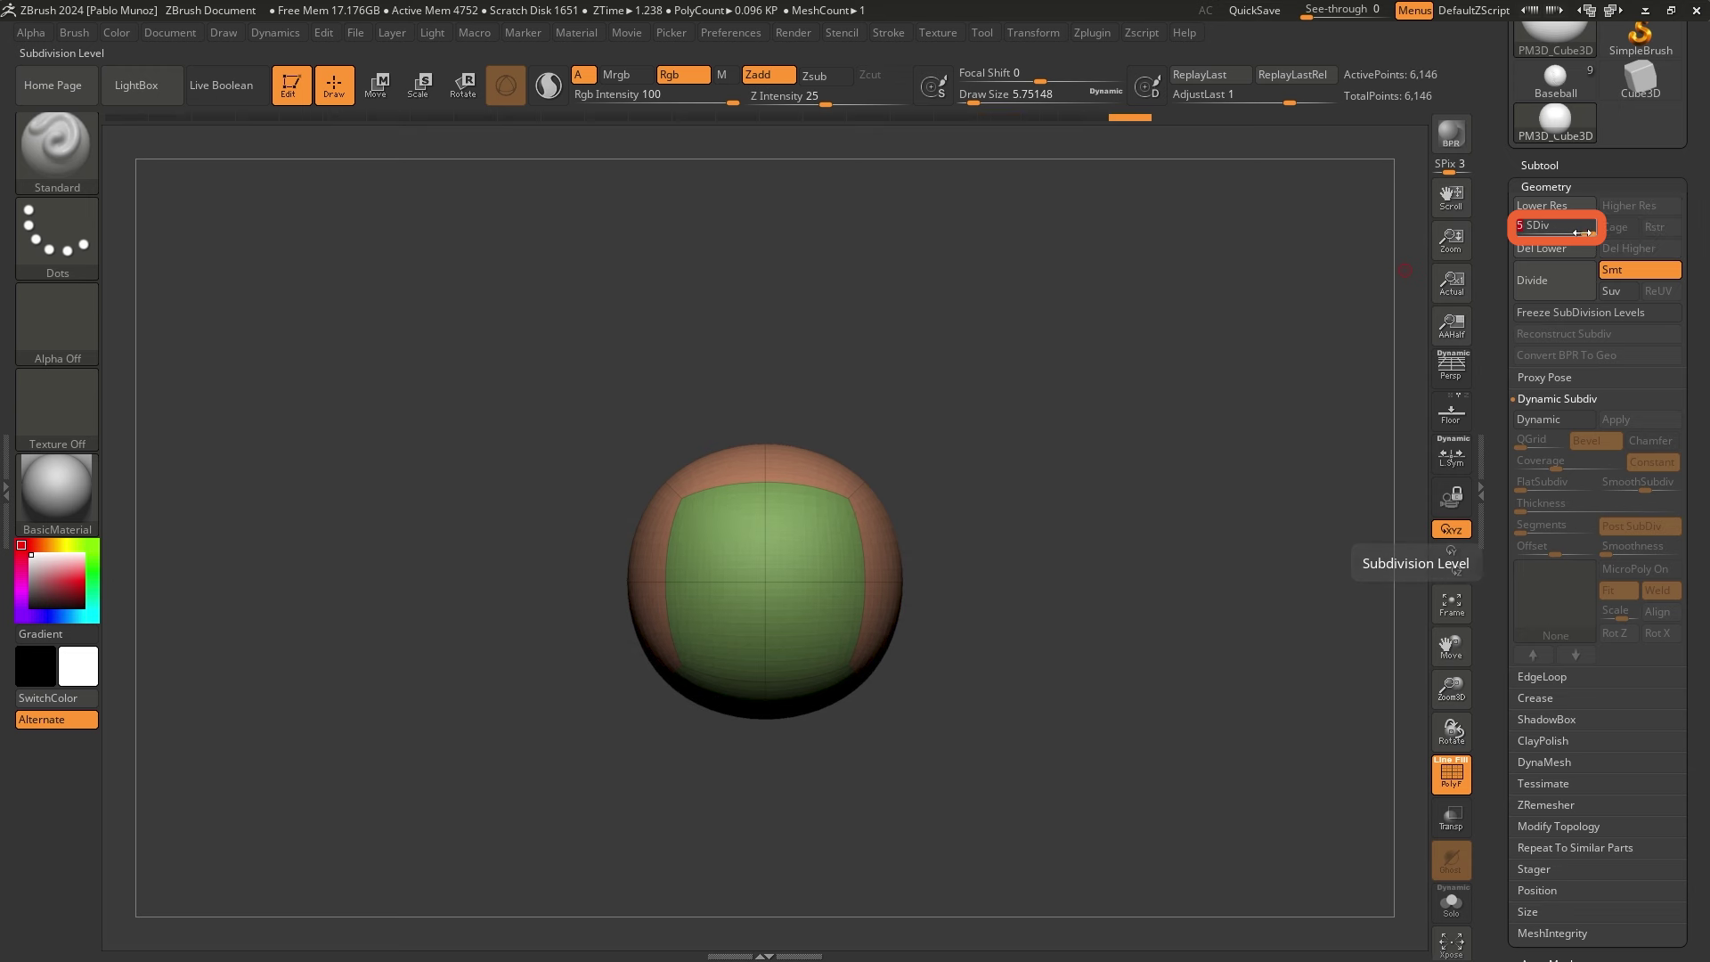
left_click_drag(1129, 353, 1173, 359)
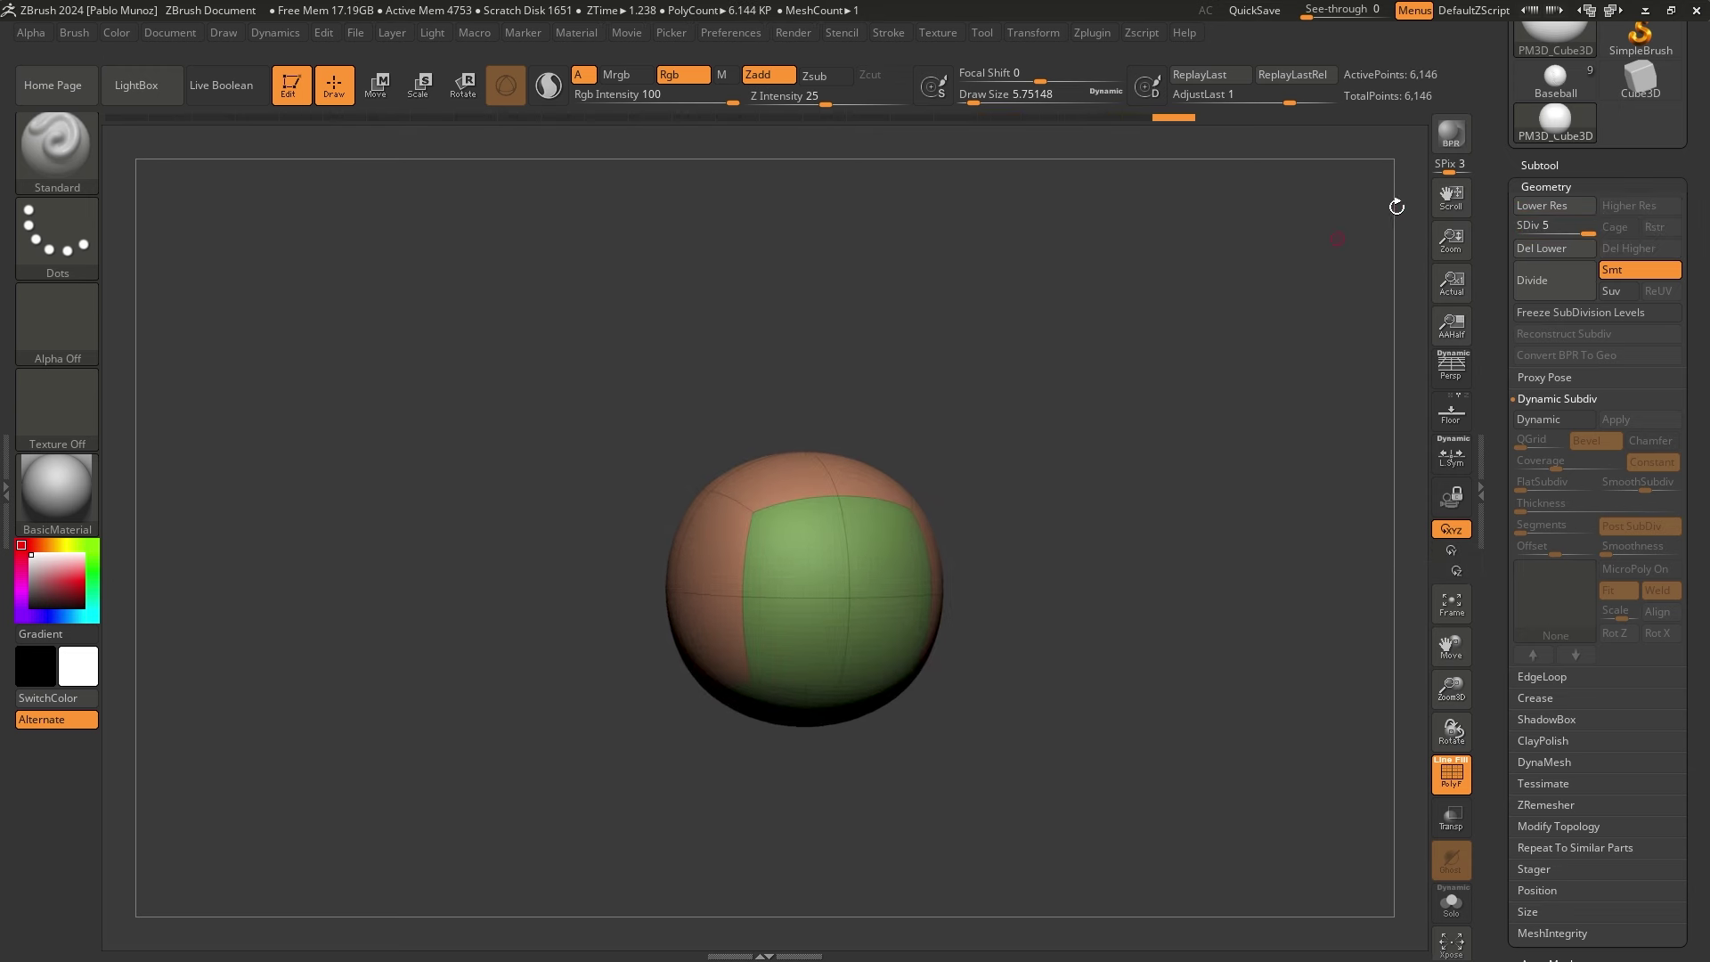
left_click(1553, 285)
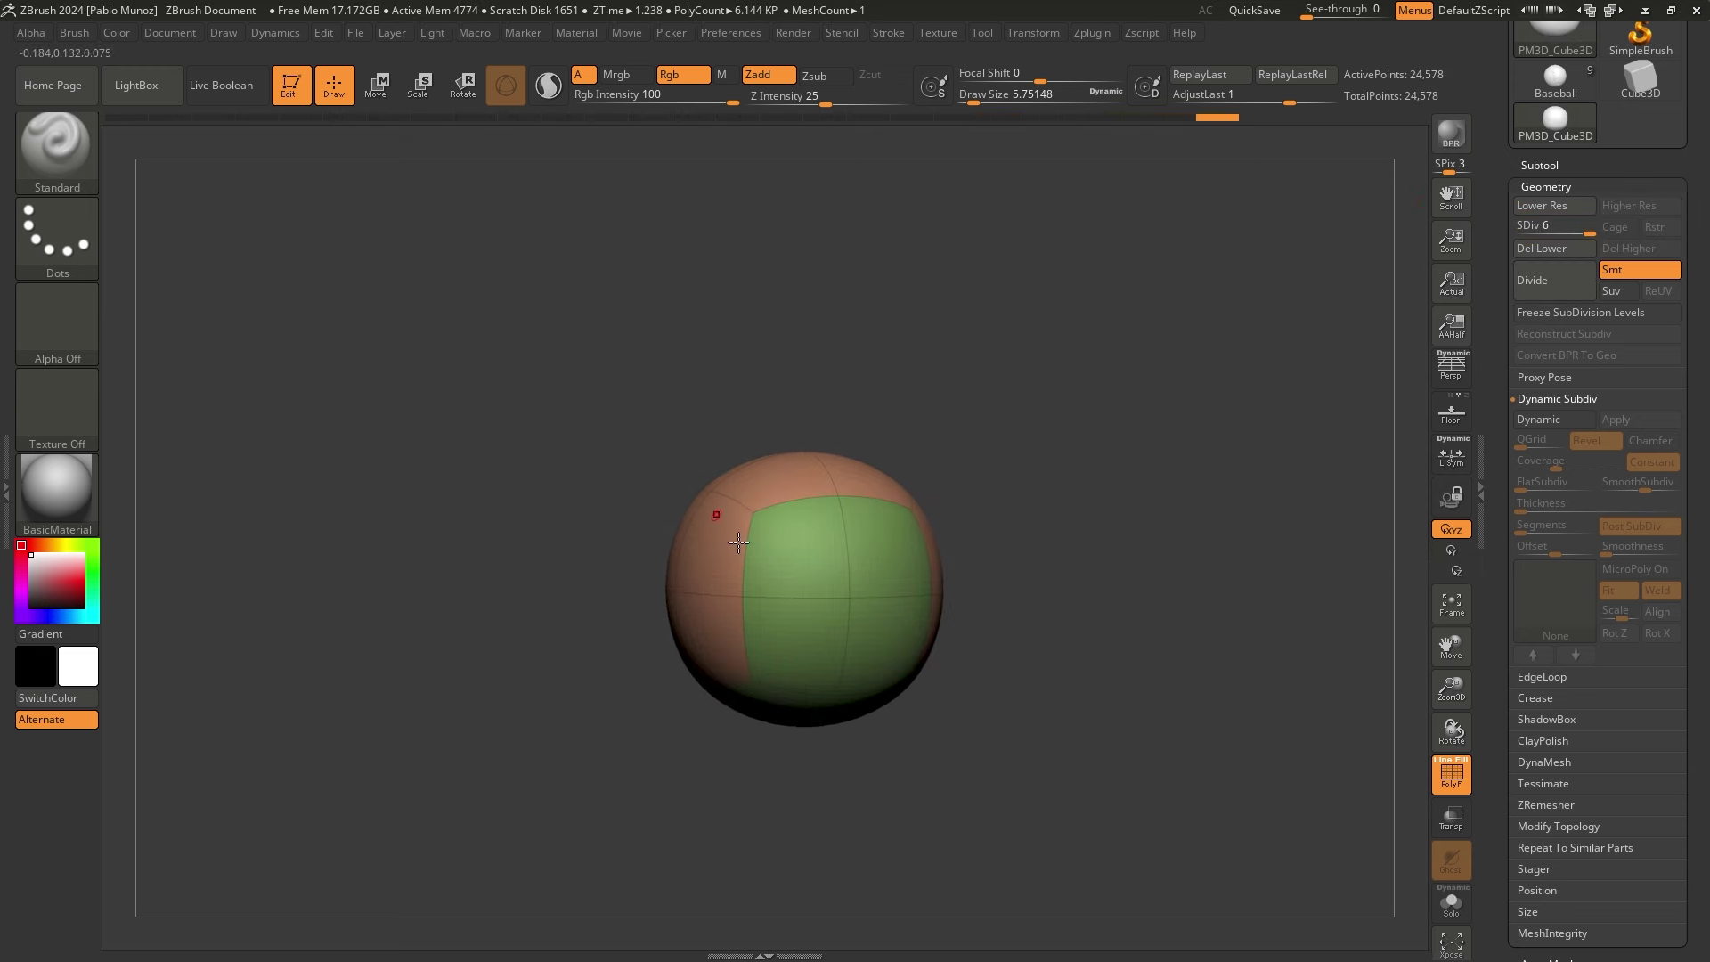
left_click_drag(1023, 470, 884, 320, "alt")
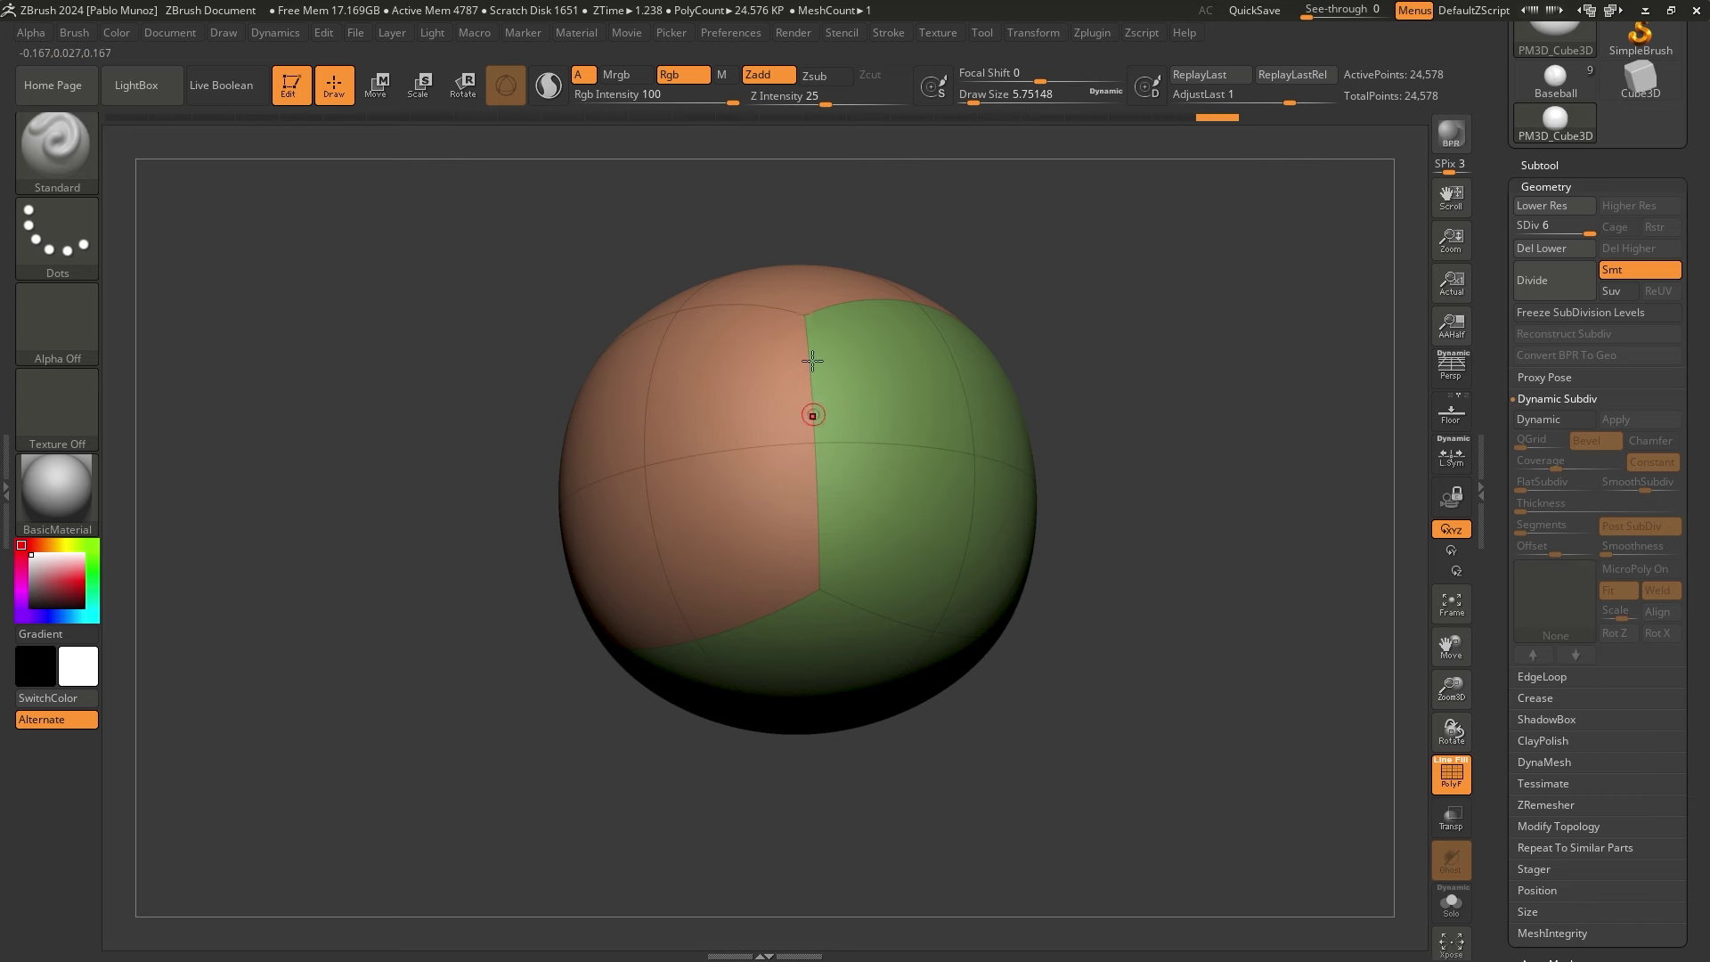
right_click_drag(801, 285, 809, 379, "ctrl")
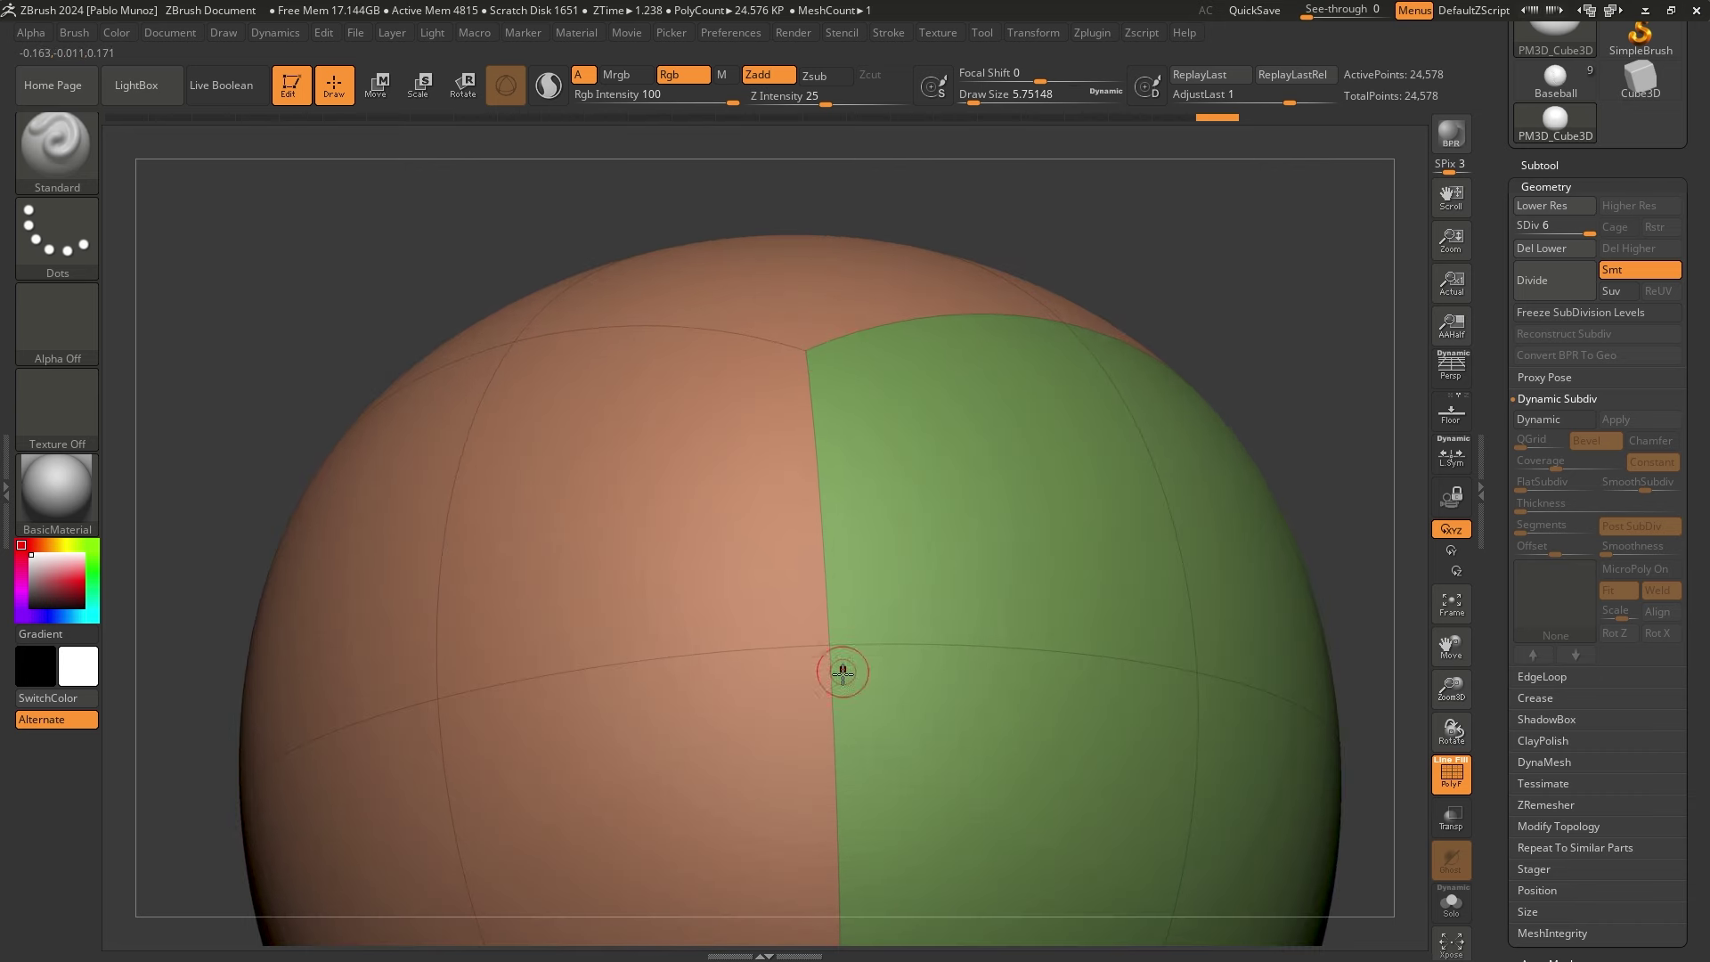
Apply the Polish By Groups deformation to the ball at SDiv 6 to soften the corners of the polygroup boundary
right_click_drag(843, 673, 805, 402, "ctrl")
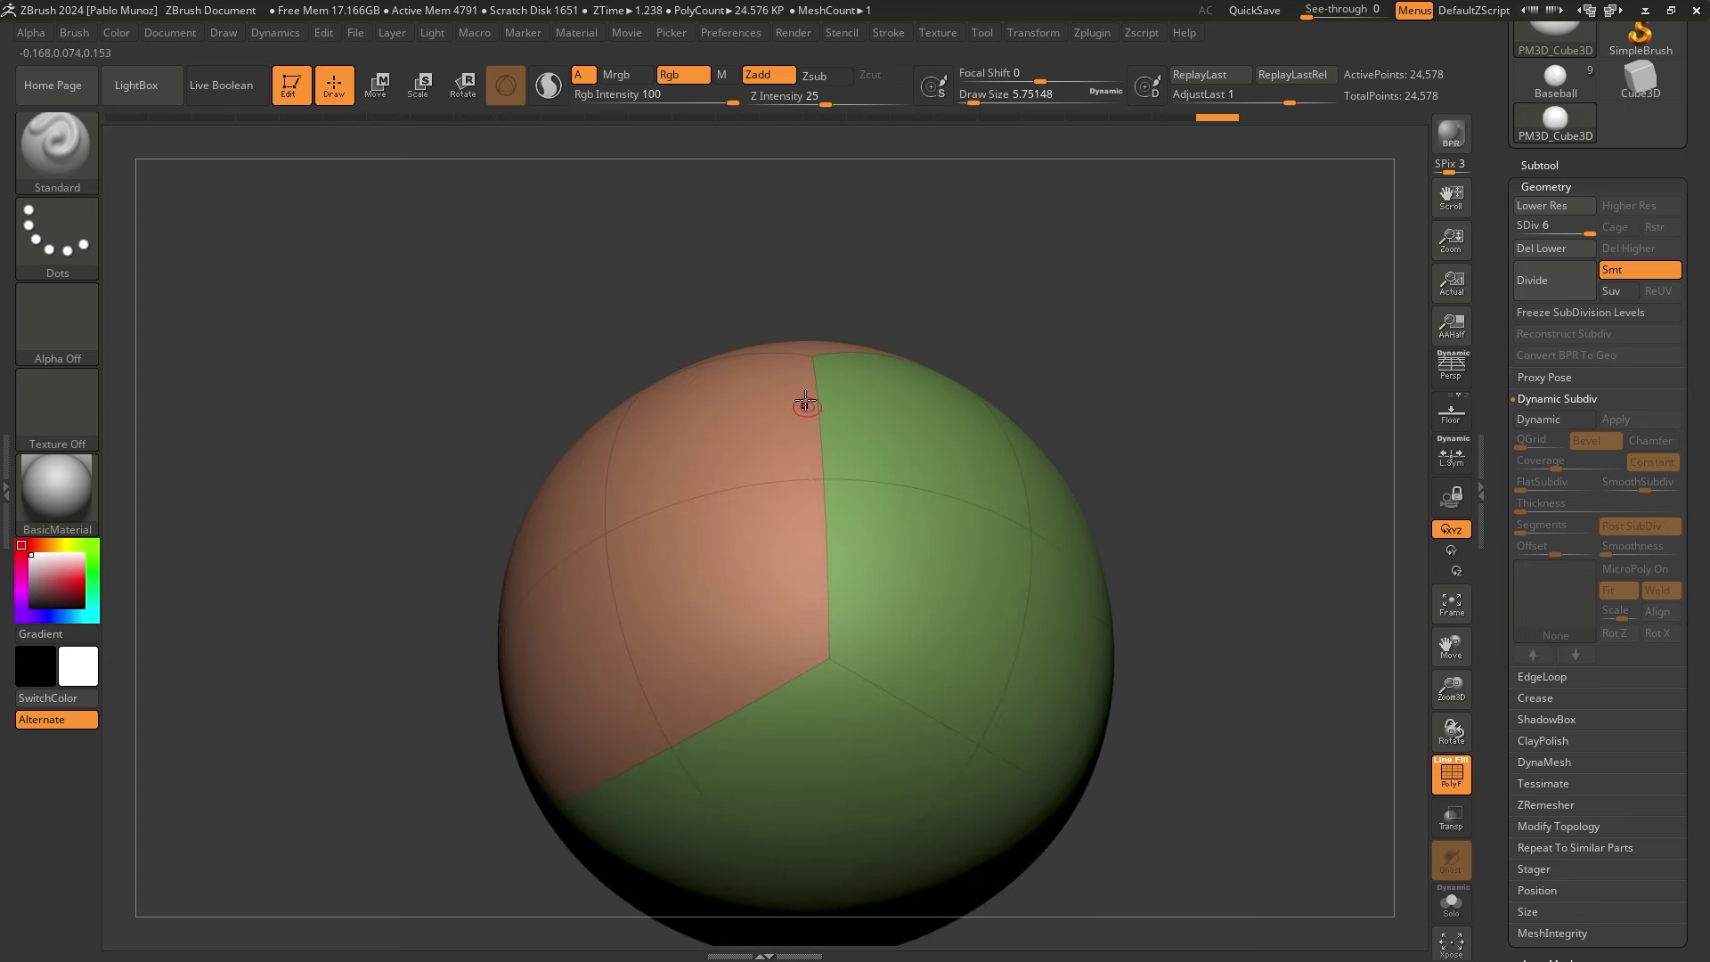
right_click_drag(919, 274, 1254, 172)
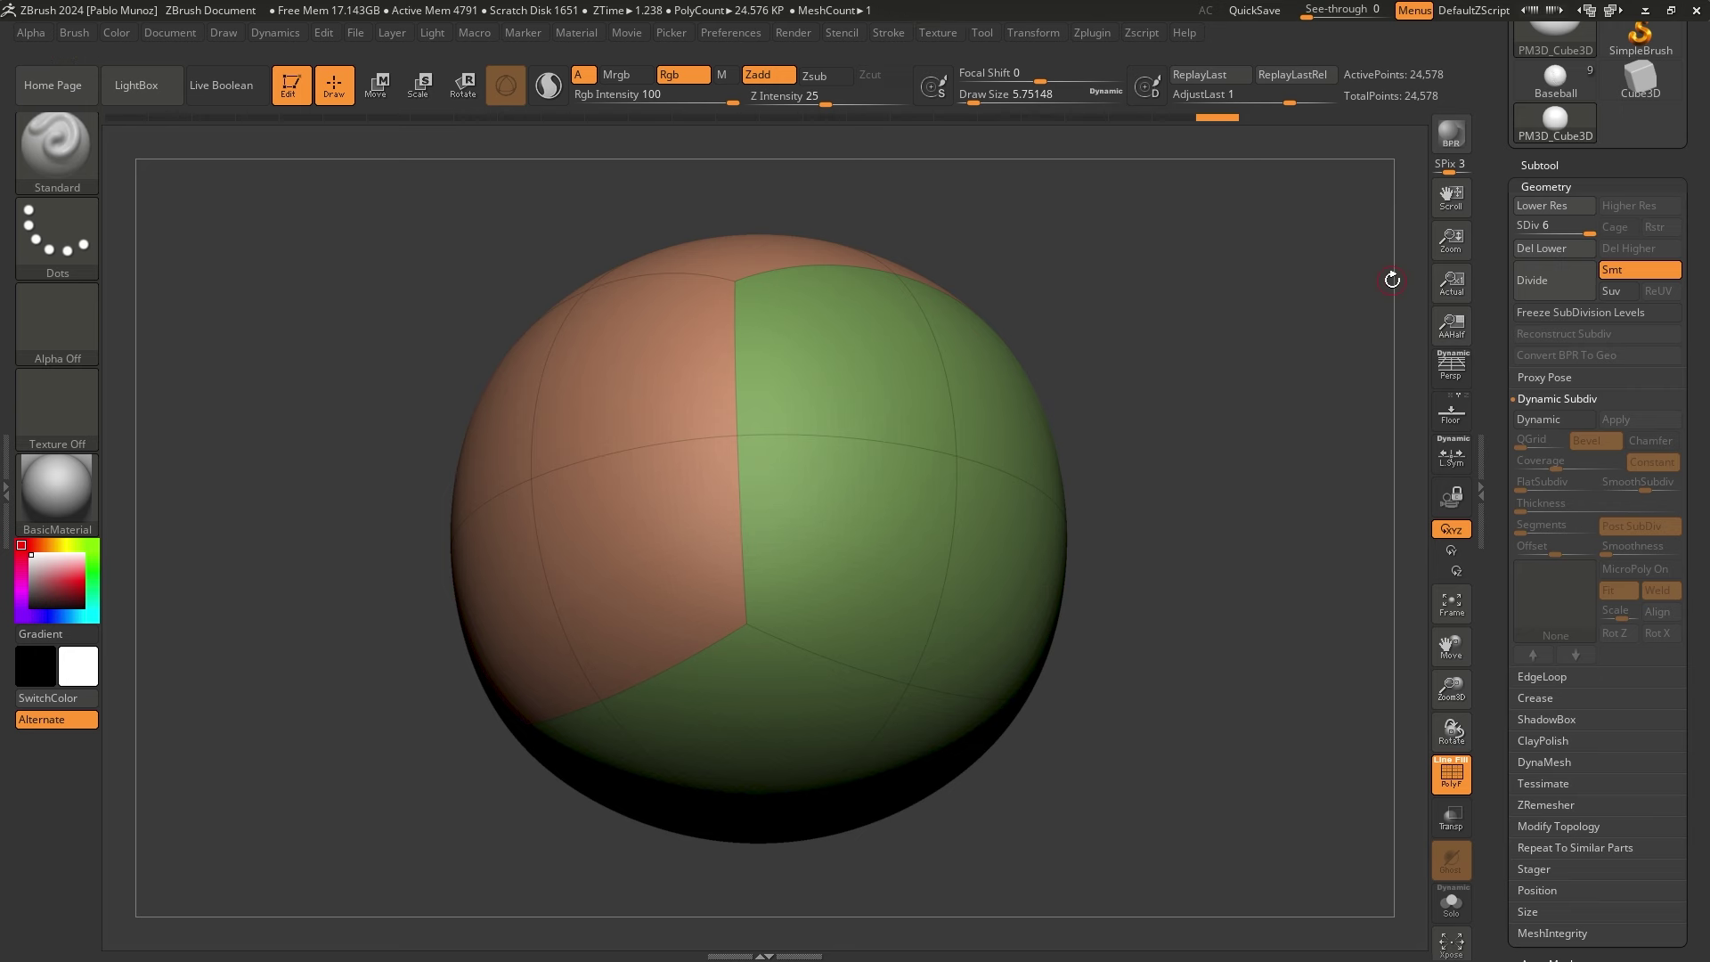
scroll(1512, 138, "down", 8)
scroll(1507, 95, "up", 3)
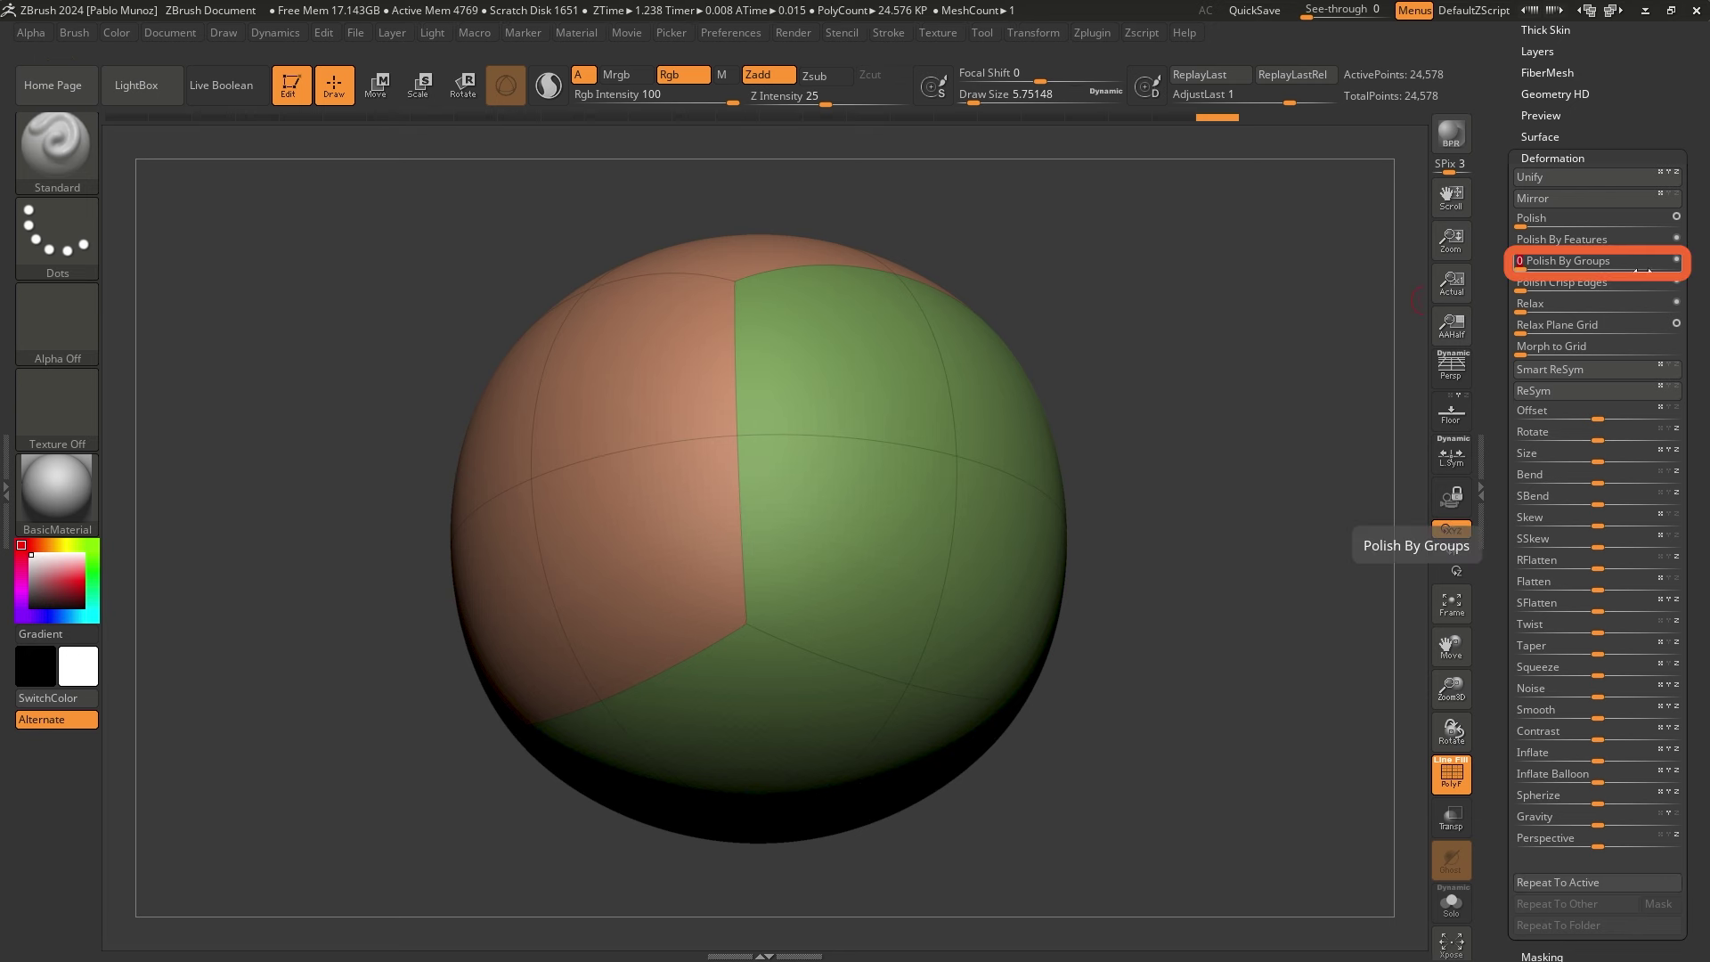
right_click_drag(734, 276, 756, 352, "ctrl")
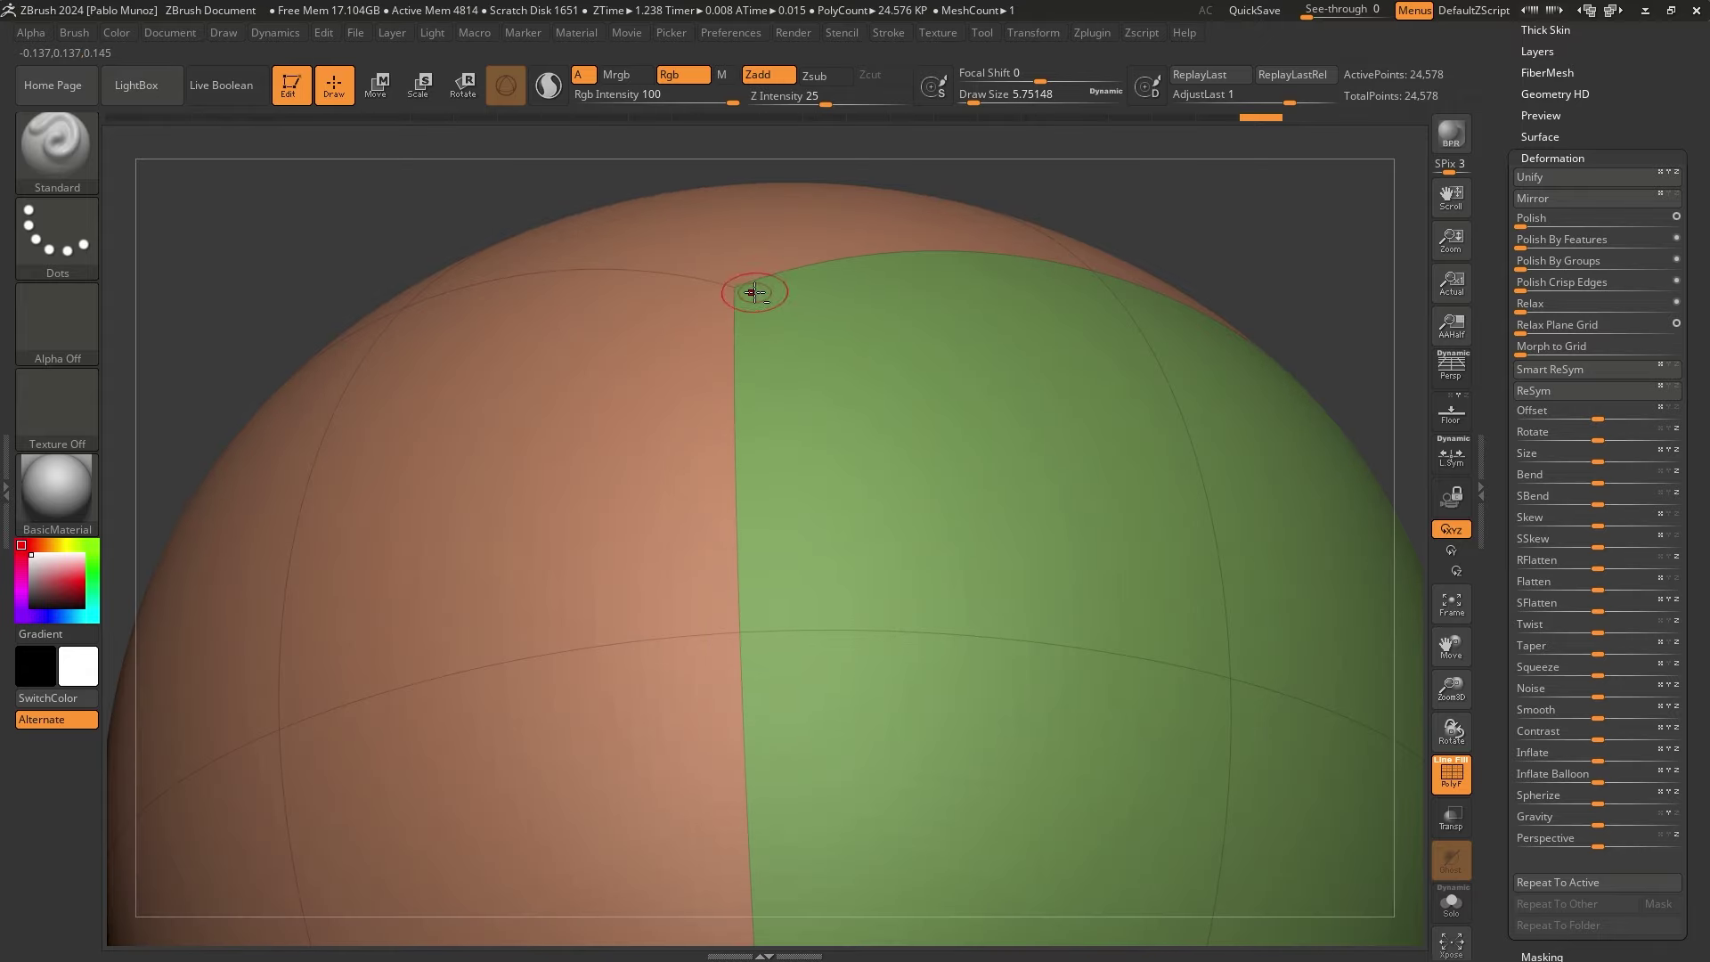
right_click_drag(752, 294, 763, 508, "alt")
right_click_drag(764, 442, 768, 490, "ctrl")
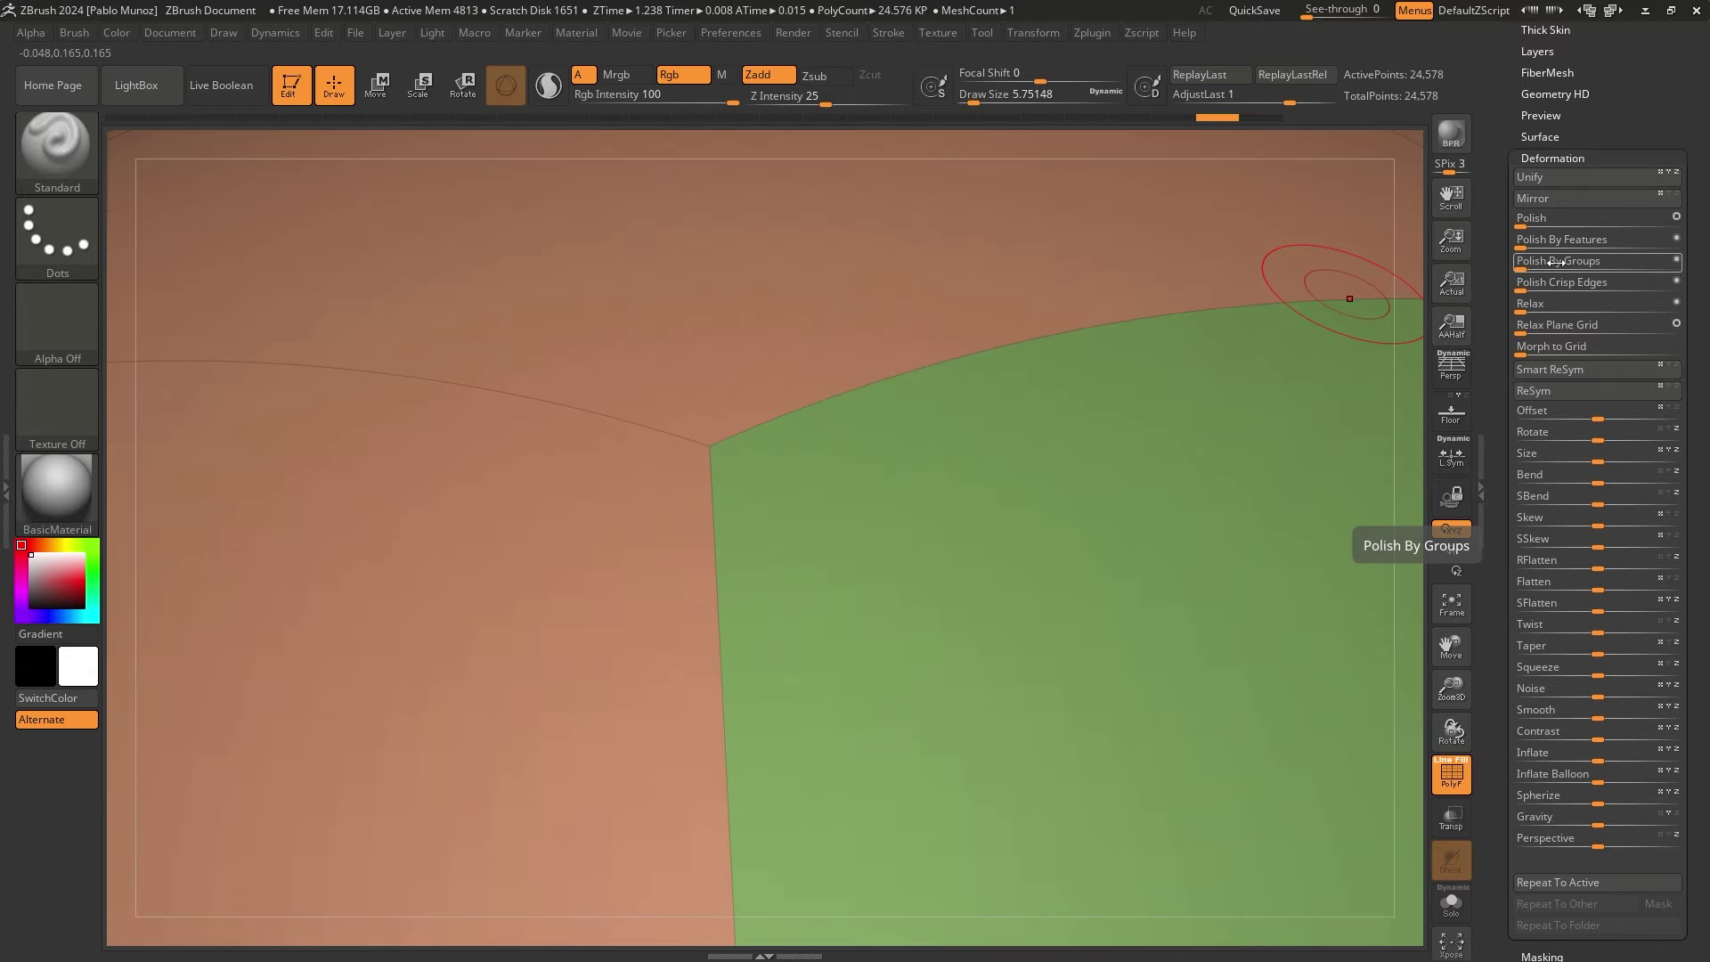
left_click_drag(1544, 264, 1677, 265)
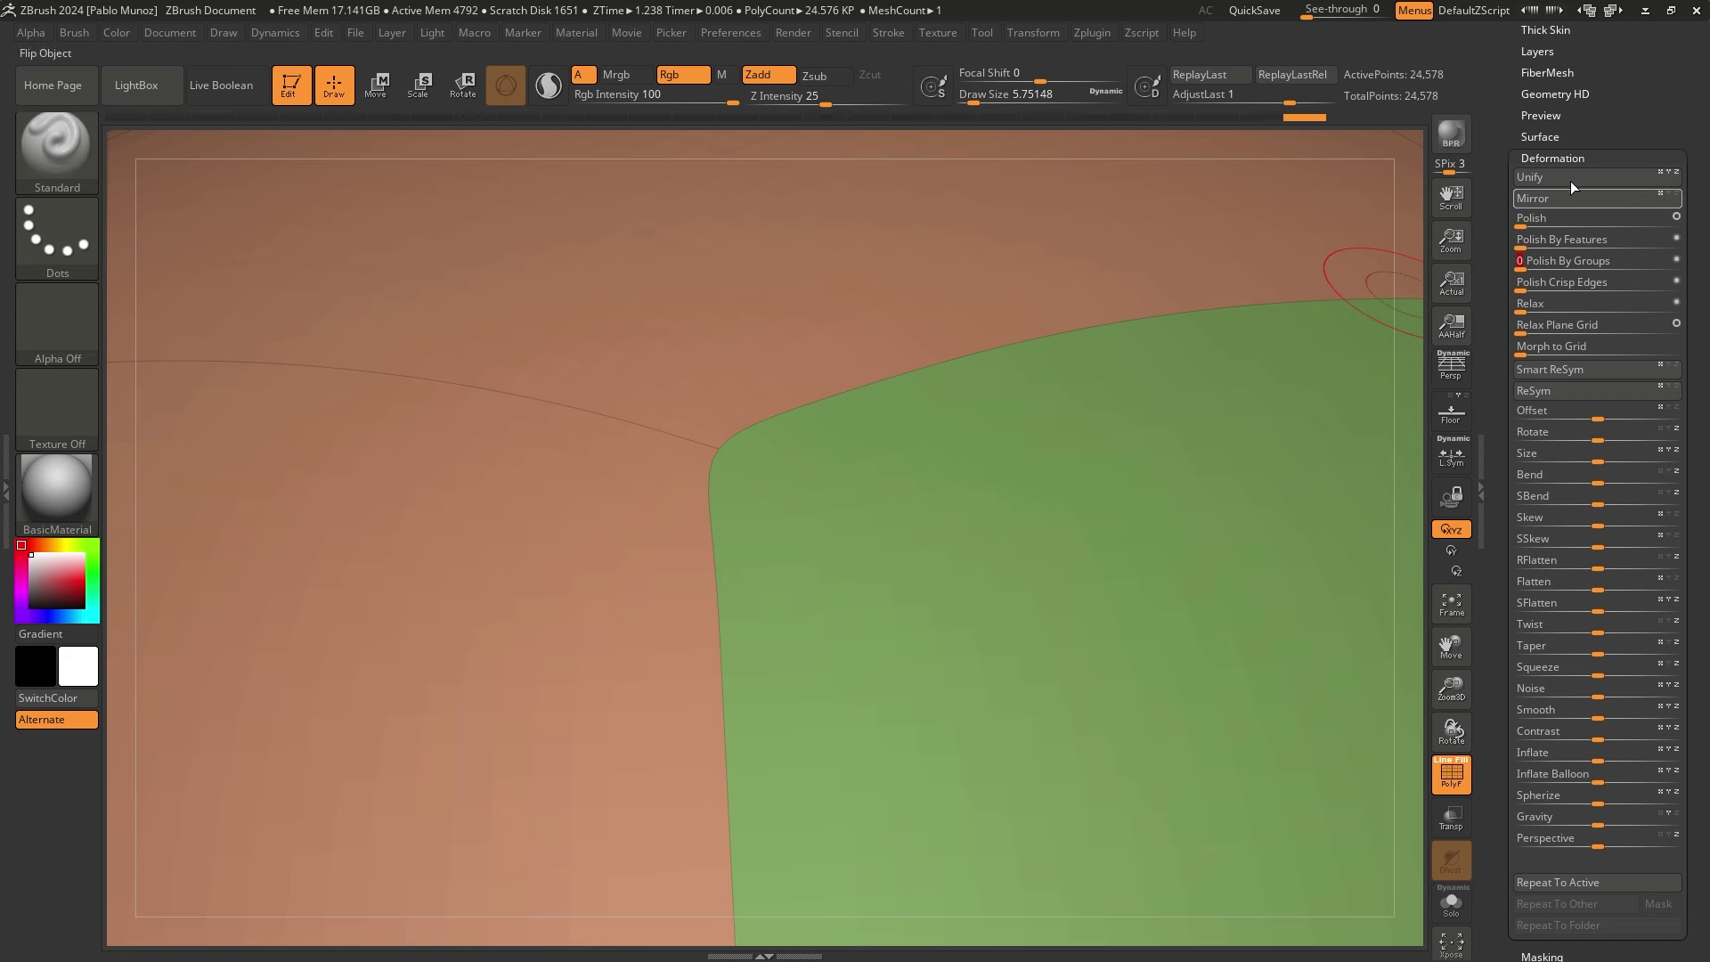
Lower the ball to SDiv 4 and apply Polish By Groups to round the polygroup boundary more strongly
scroll(1572, 186, "up", 10)
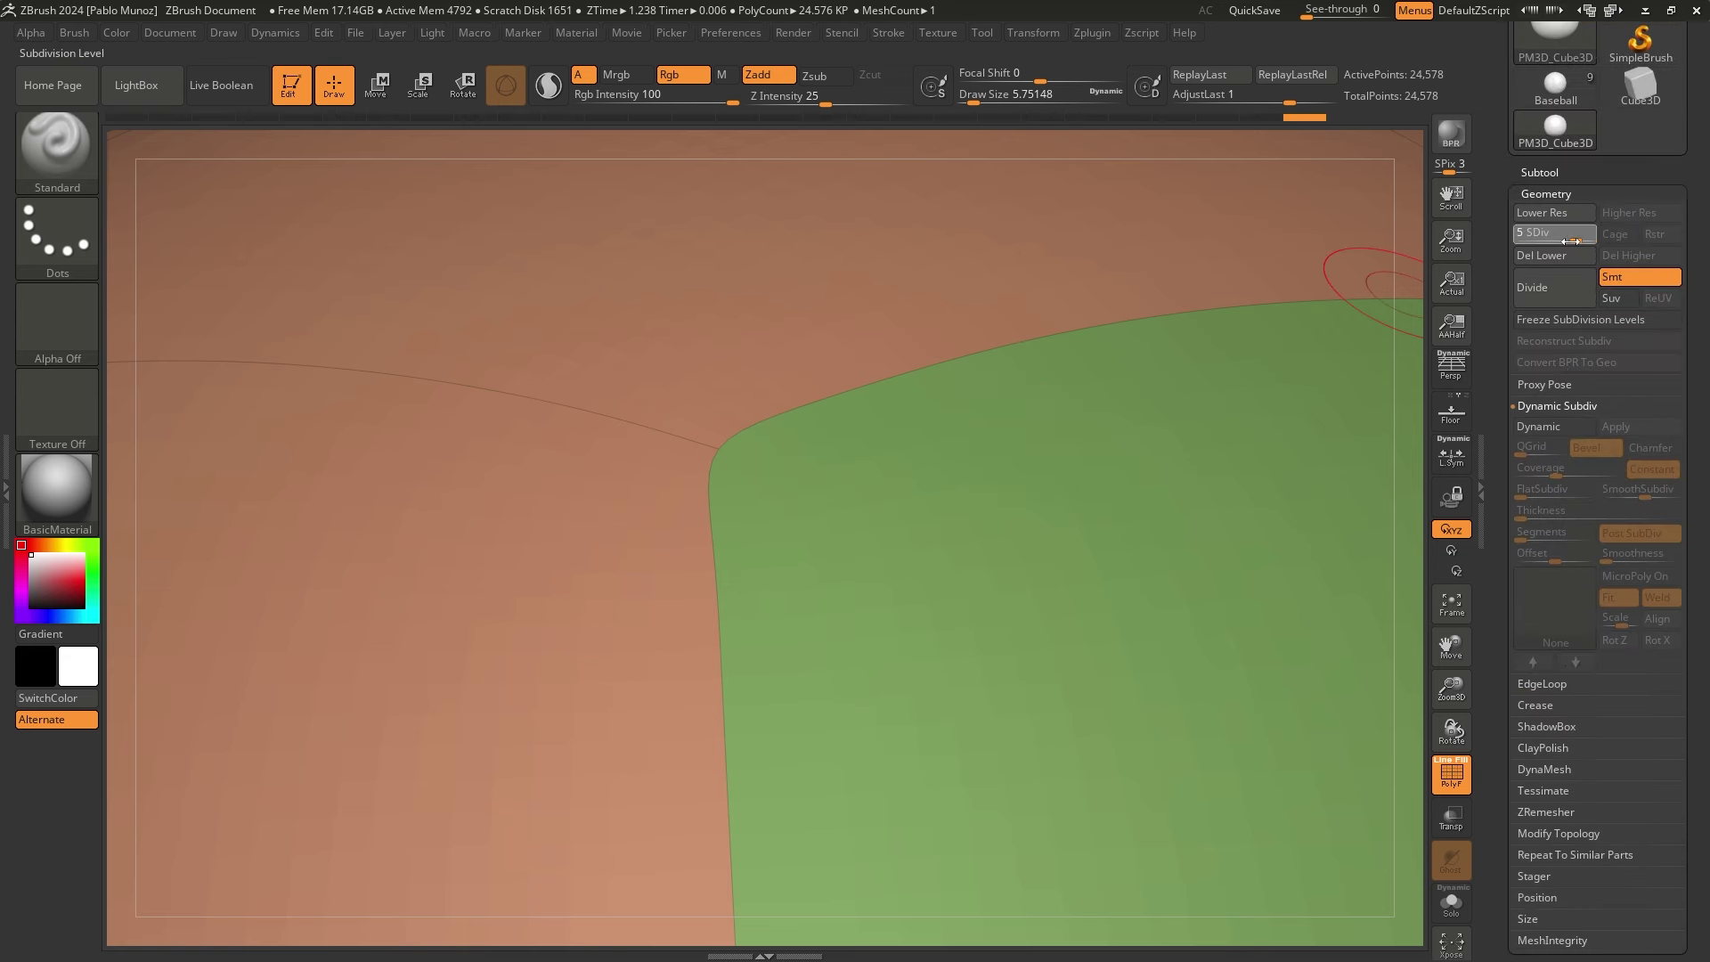
left_click_drag(1562, 241, 1534, 242)
left_click_drag(1495, 355, 1492, 134)
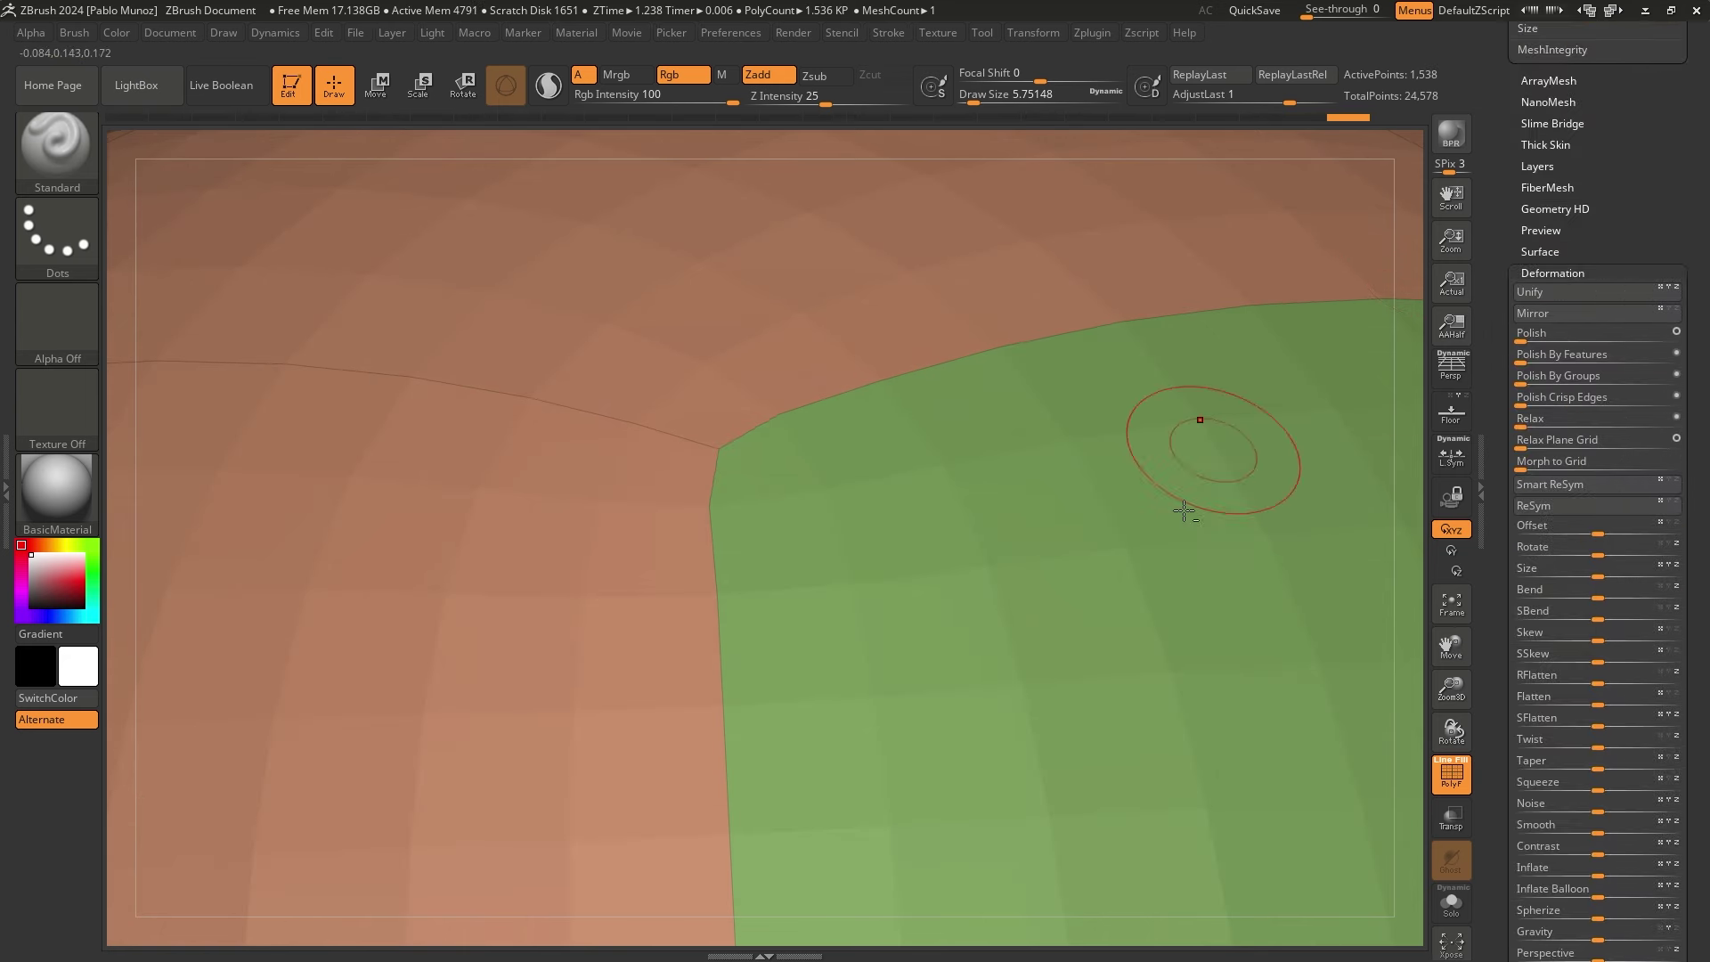
right_click_drag(1190, 433, 823, 235, "ctrl")
right_click_drag(959, 519, 899, 356, "alt")
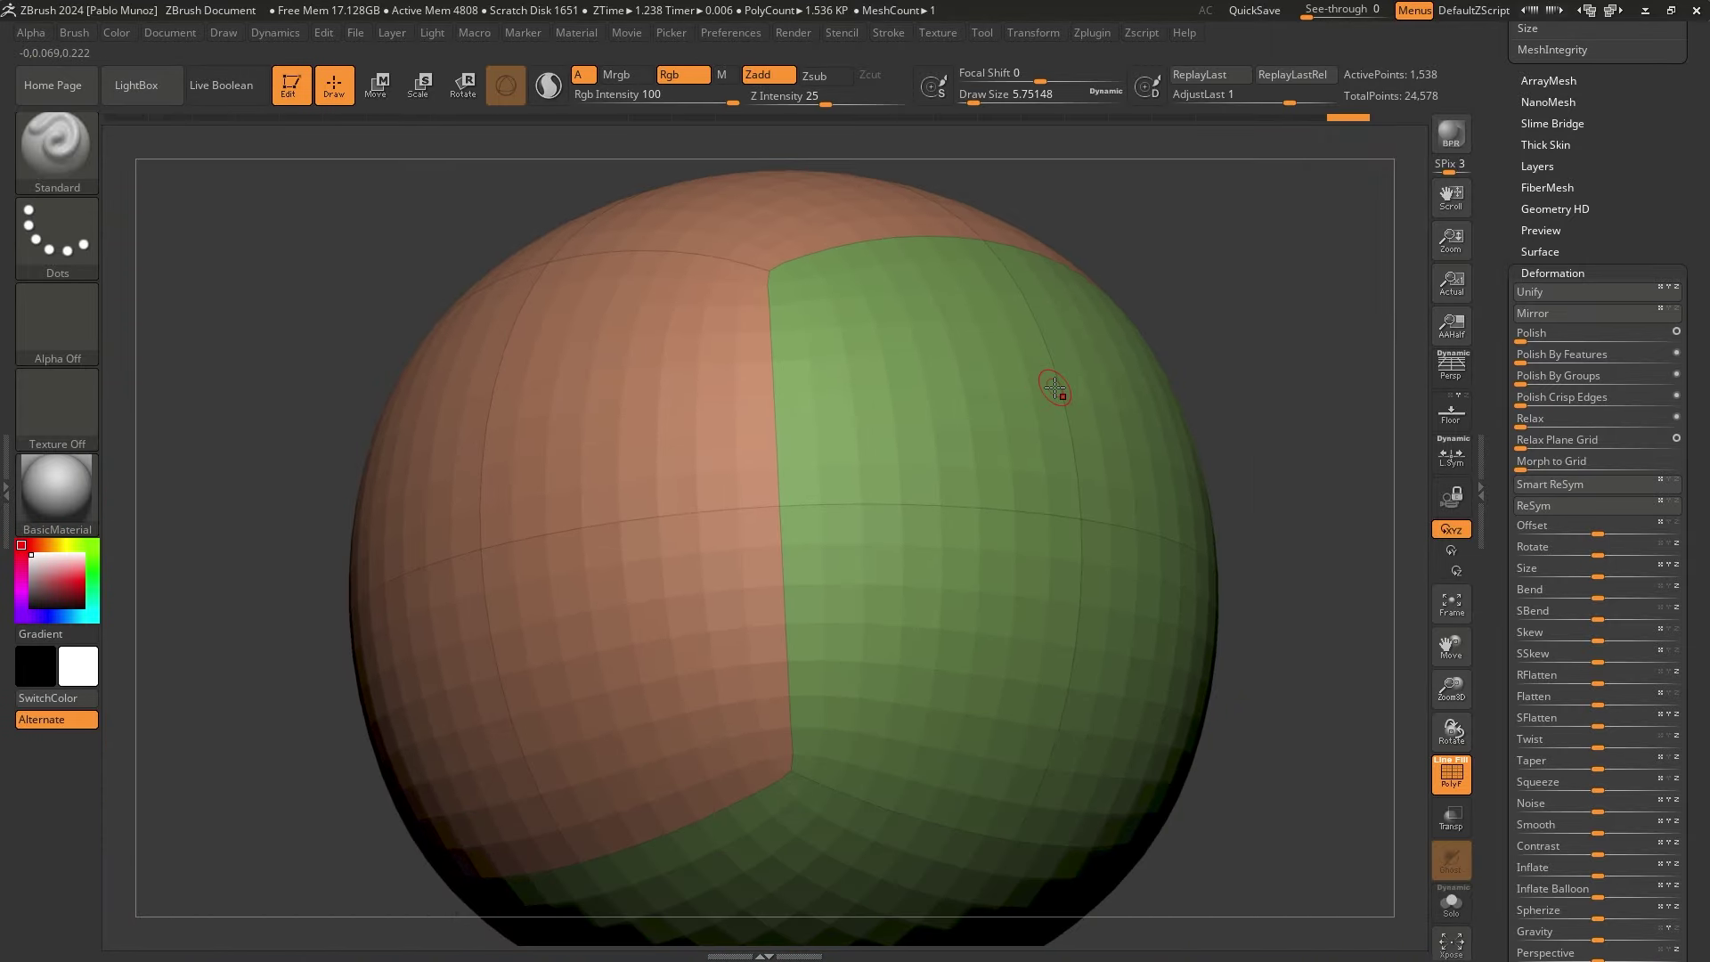
left_click_drag(1520, 378, 1675, 381)
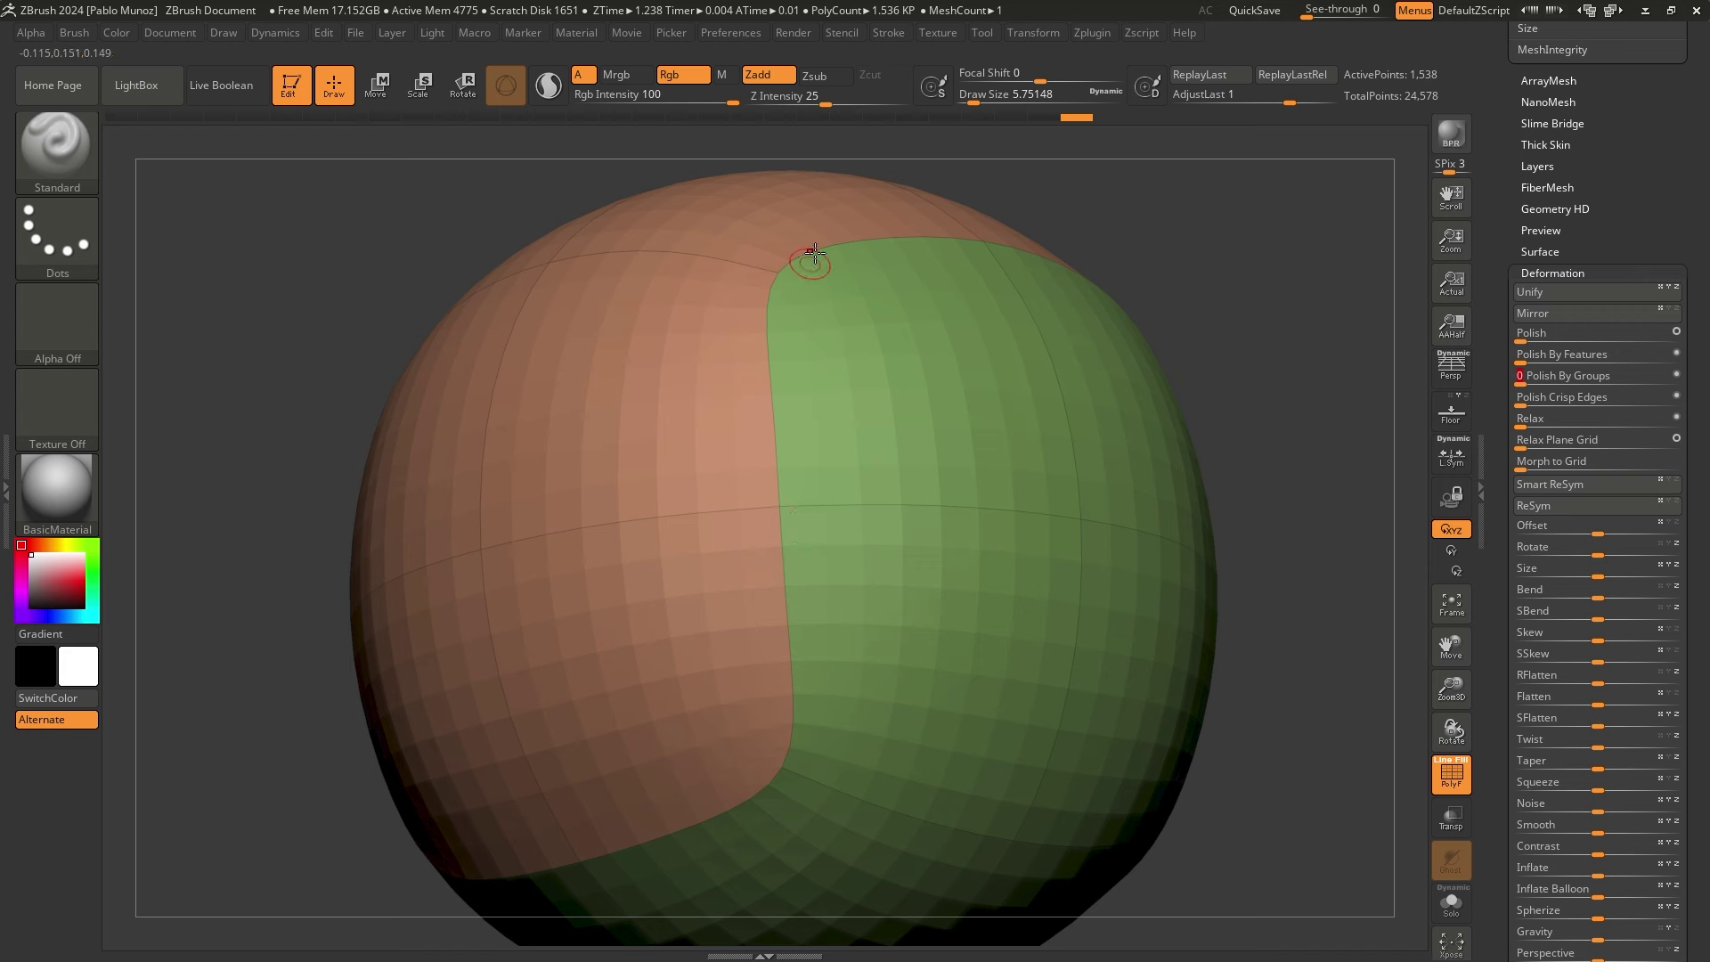
Repeat Polish By Groups several times at SDiv 4 until the polygroup boundary forms a smooth, baseball-like curve
left_click(1573, 383)
left_click(1577, 382)
left_click(1579, 380)
left_click(1580, 380)
left_click(1580, 380)
left_click(1580, 379)
left_click(1580, 380)
left_click(1582, 378)
left_click_drag(1346, 450, 1273, 375, "alt")
mouse_move(1274, 375)
right_mouse_down()
mouse_move(1251, 390)
mouse_move(1302, 398)
mouse_move(1255, 357)
right_mouse_up()
left_click_drag(1021, 329, 1052, 345, "alt")
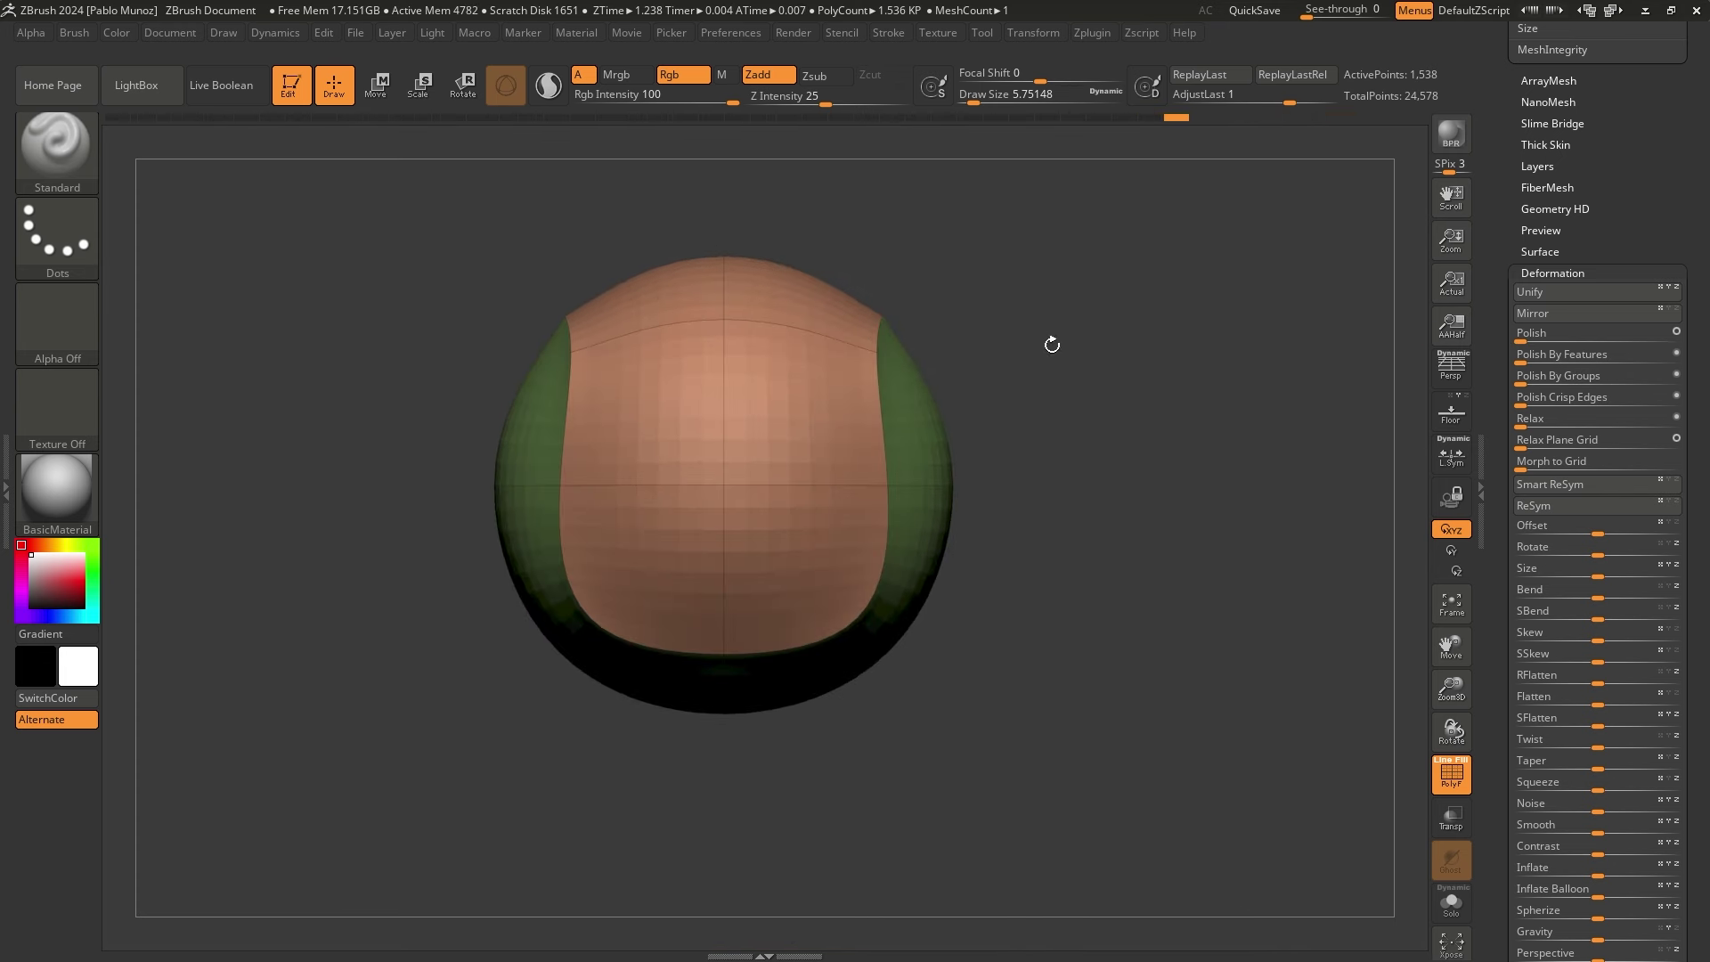
mouse_move(1099, 366)
right_mouse_down()
mouse_move(1149, 369)
mouse_move(1084, 340)
mouse_move(1156, 336)
right_mouse_up()
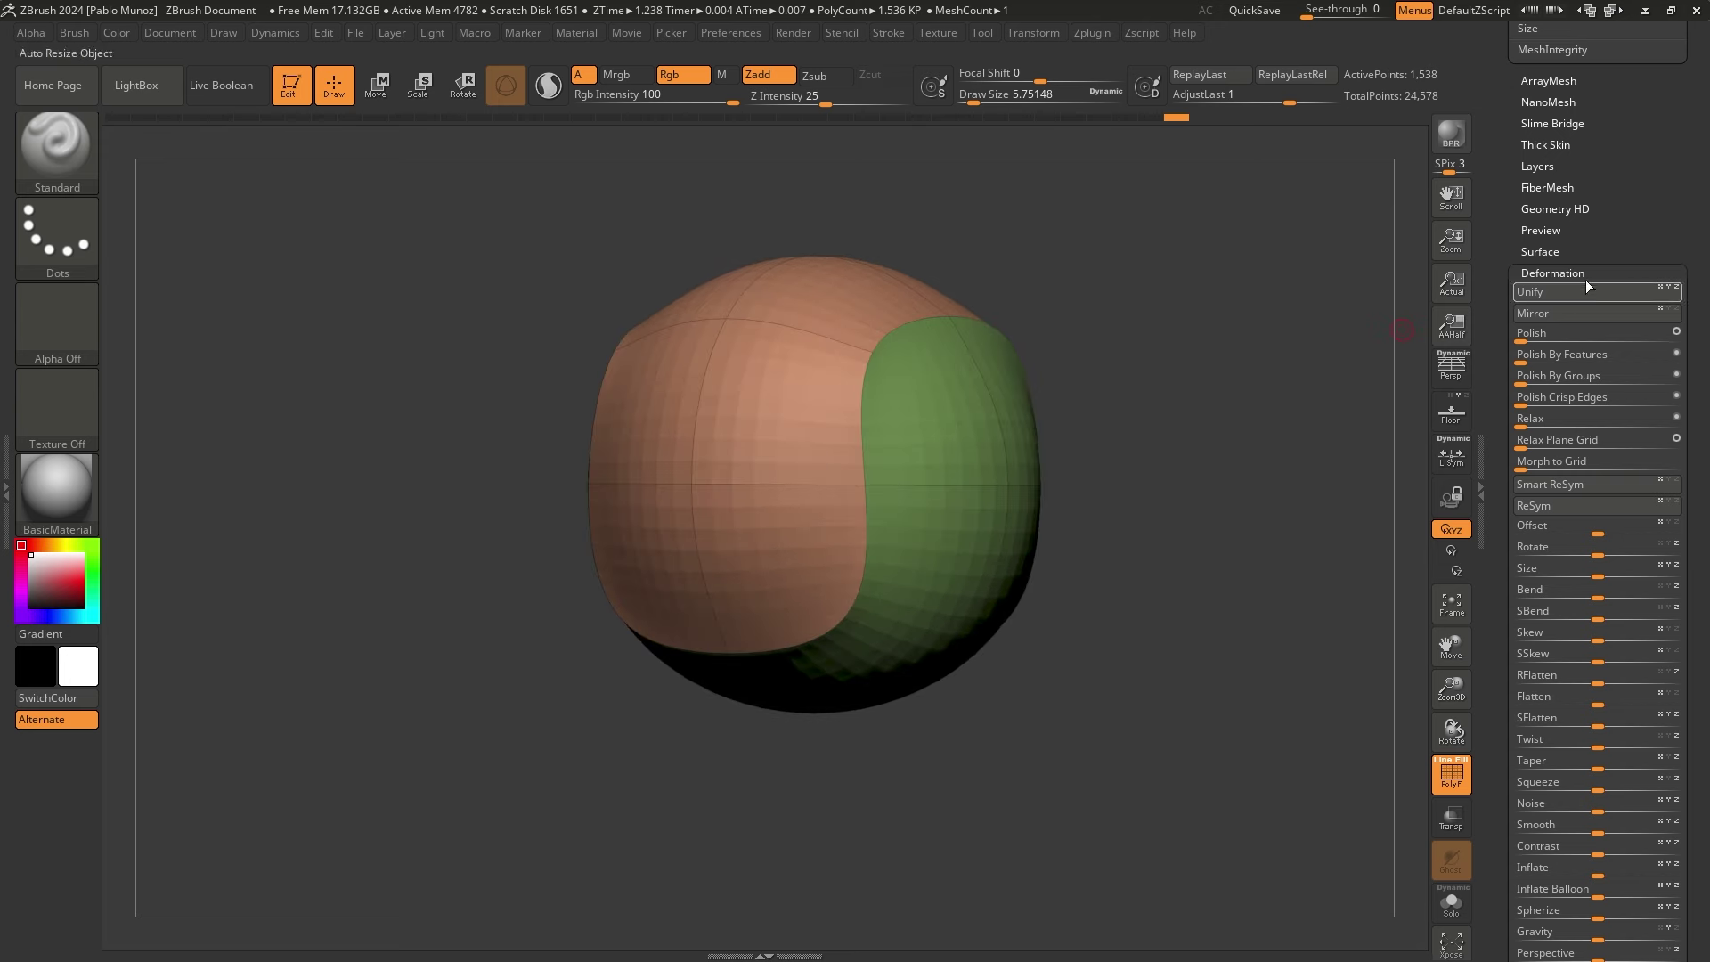
Apply the Spherize deformation at 100 to bring the polished mesh back to a round ball
left_click_drag(1597, 481, 1597, 4)
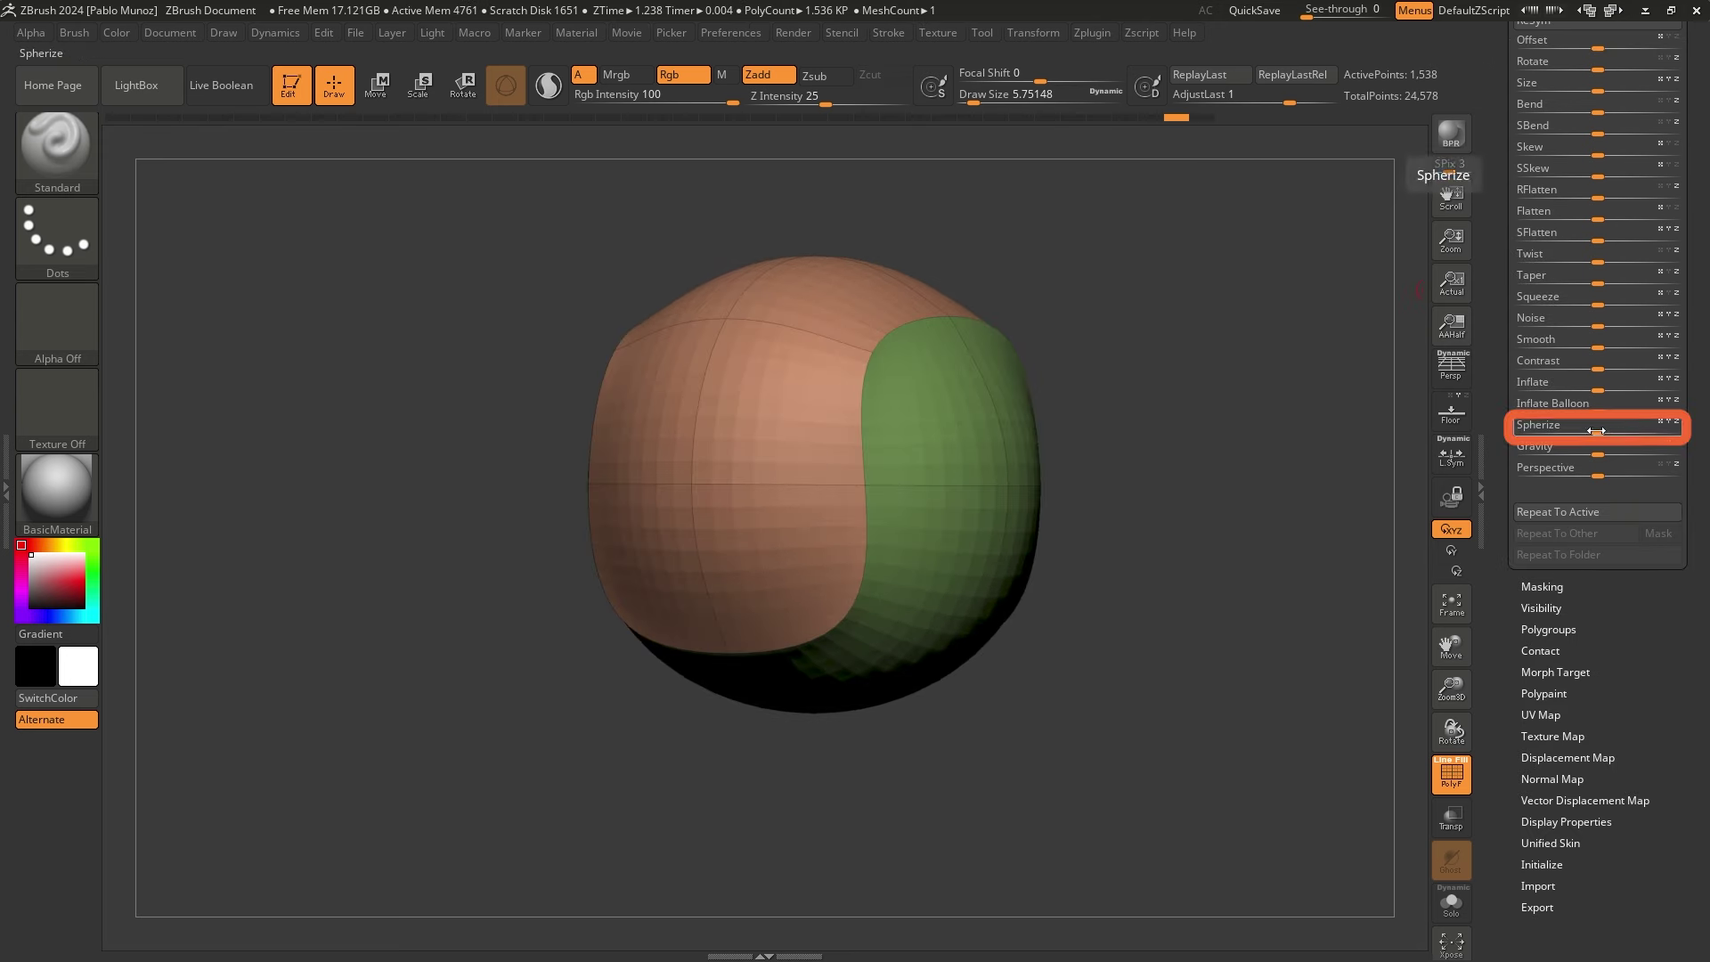
left_click_drag(1601, 433, 1682, 431)
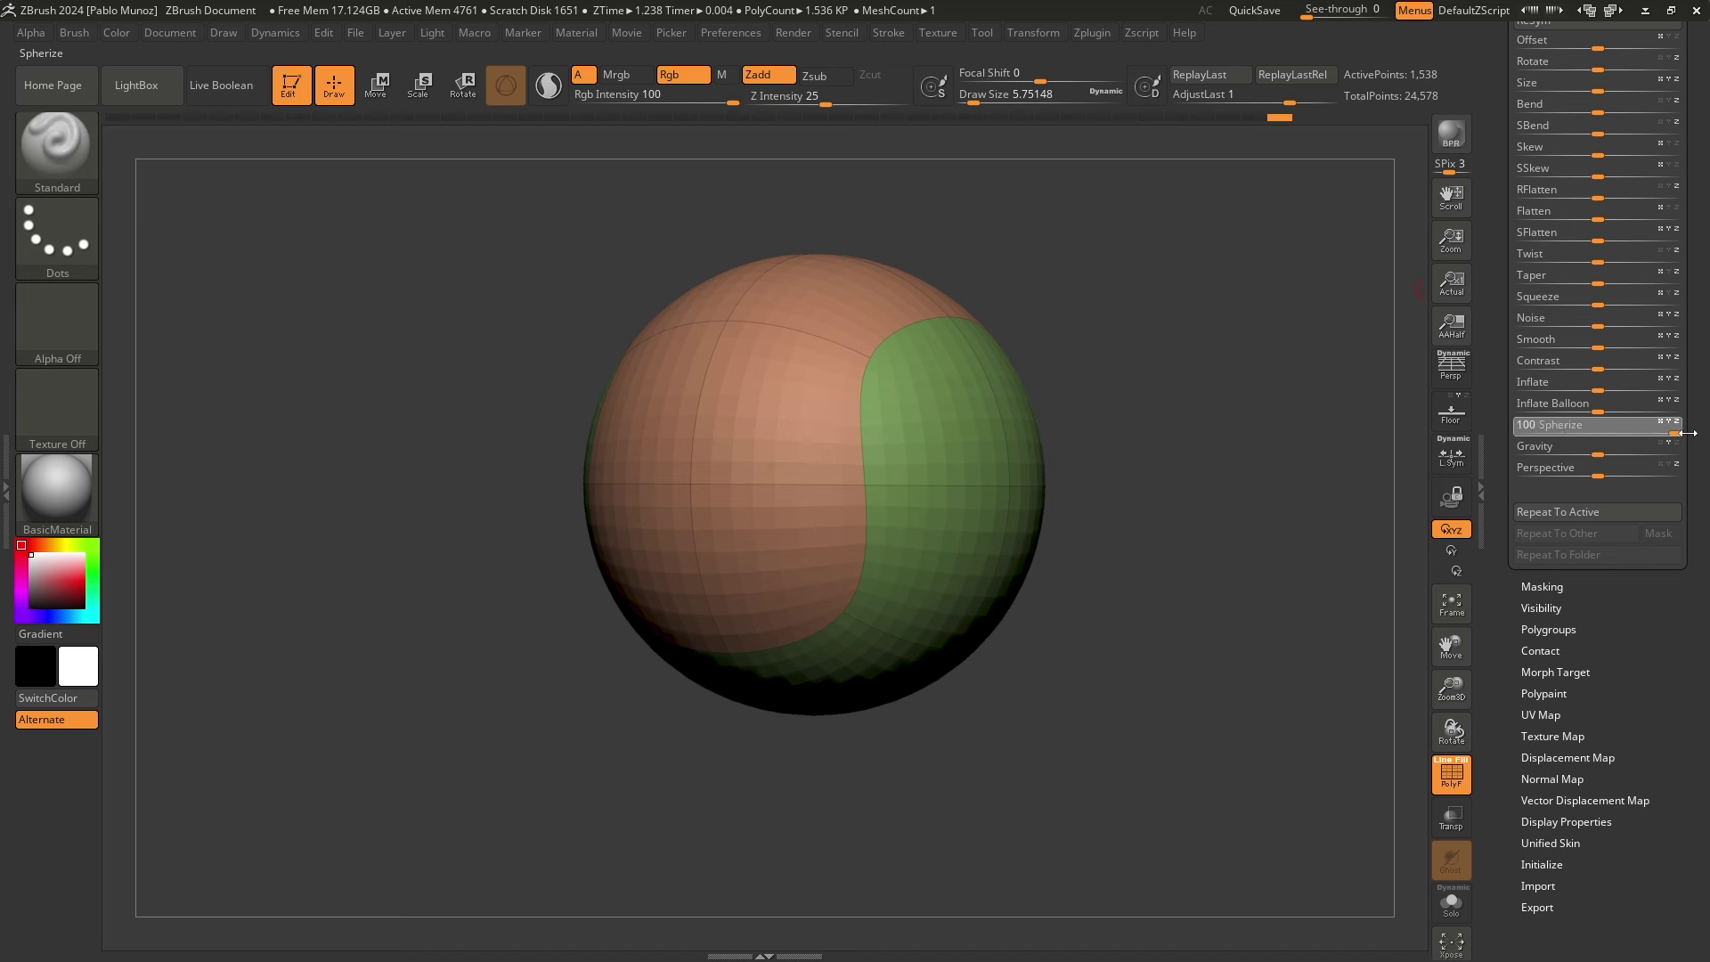
left_click_drag(1066, 332, 1100, 317)
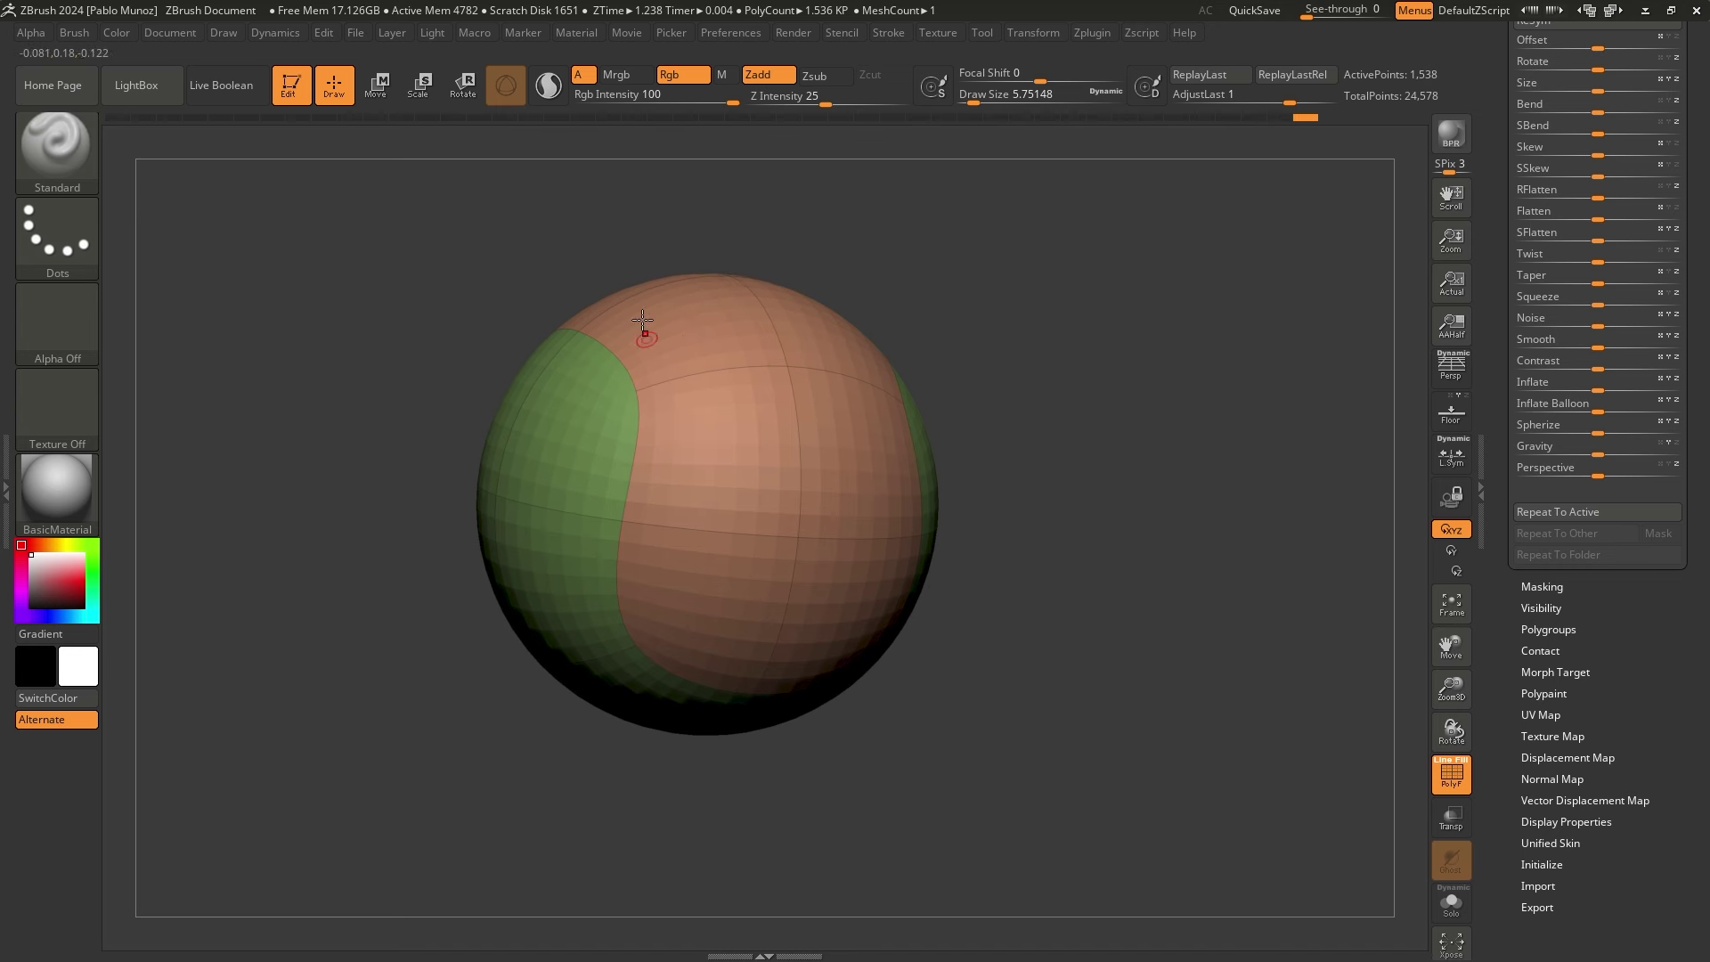
Isolate the orange polygroup to check the shape of its panel, and show the whole ball again
left_click(784, 350, "ctrl+shift")
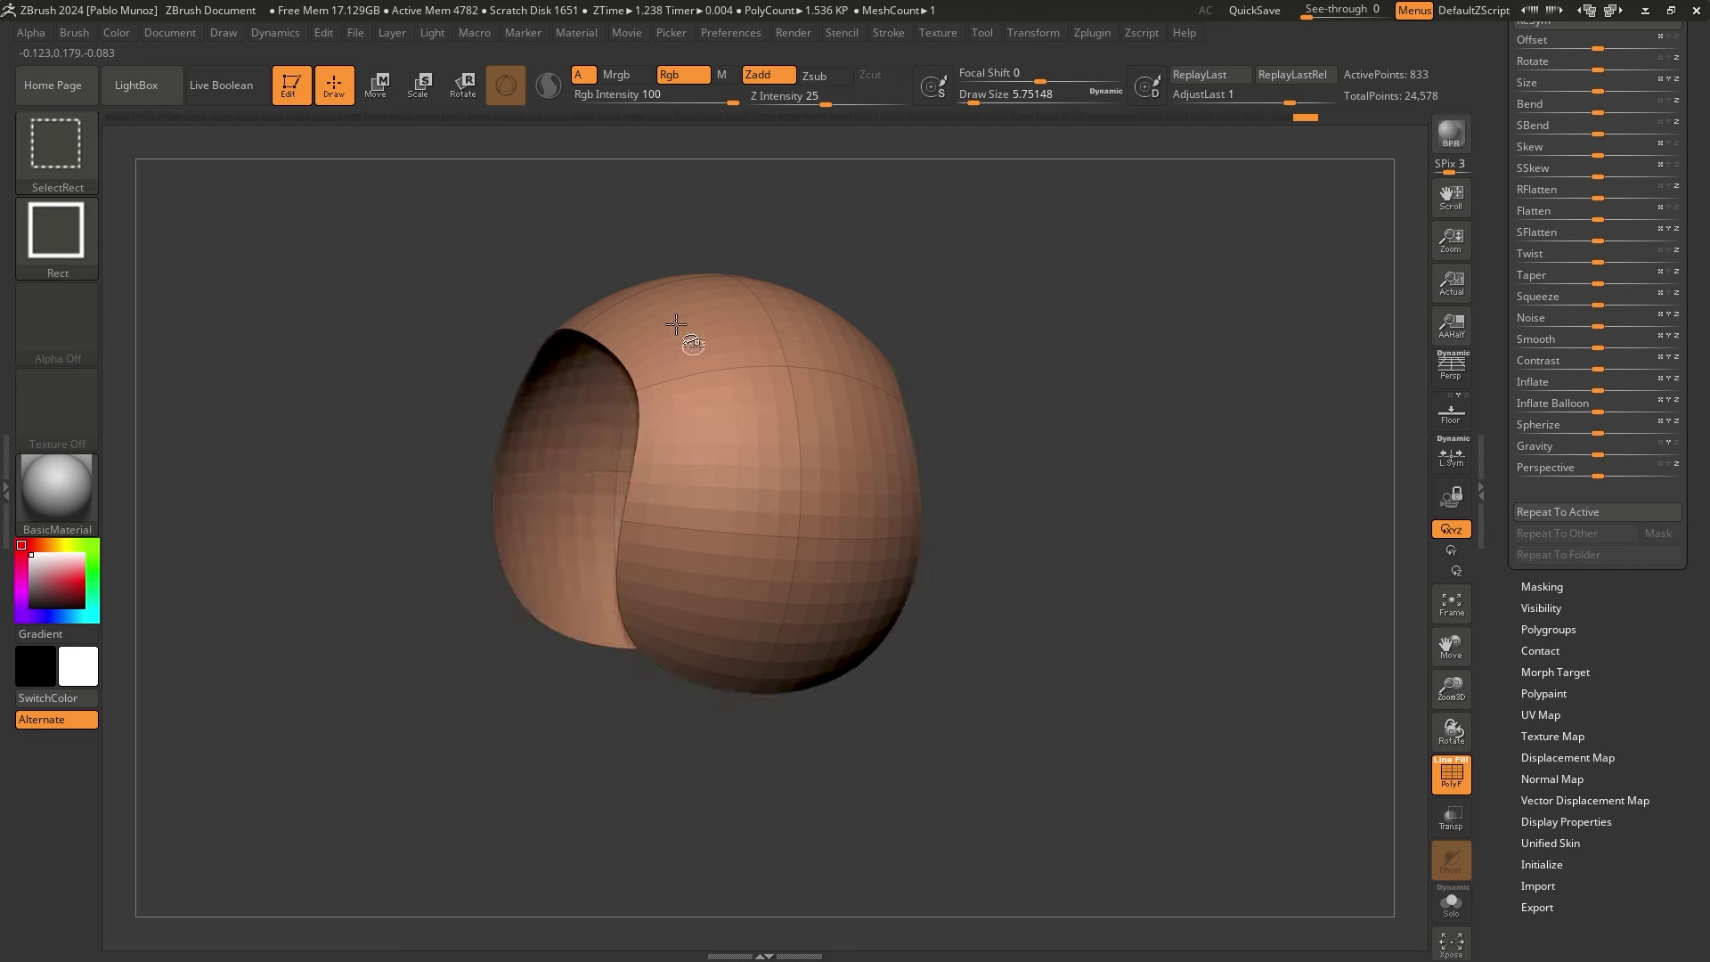
left_click(1013, 306, "ctrl+shift")
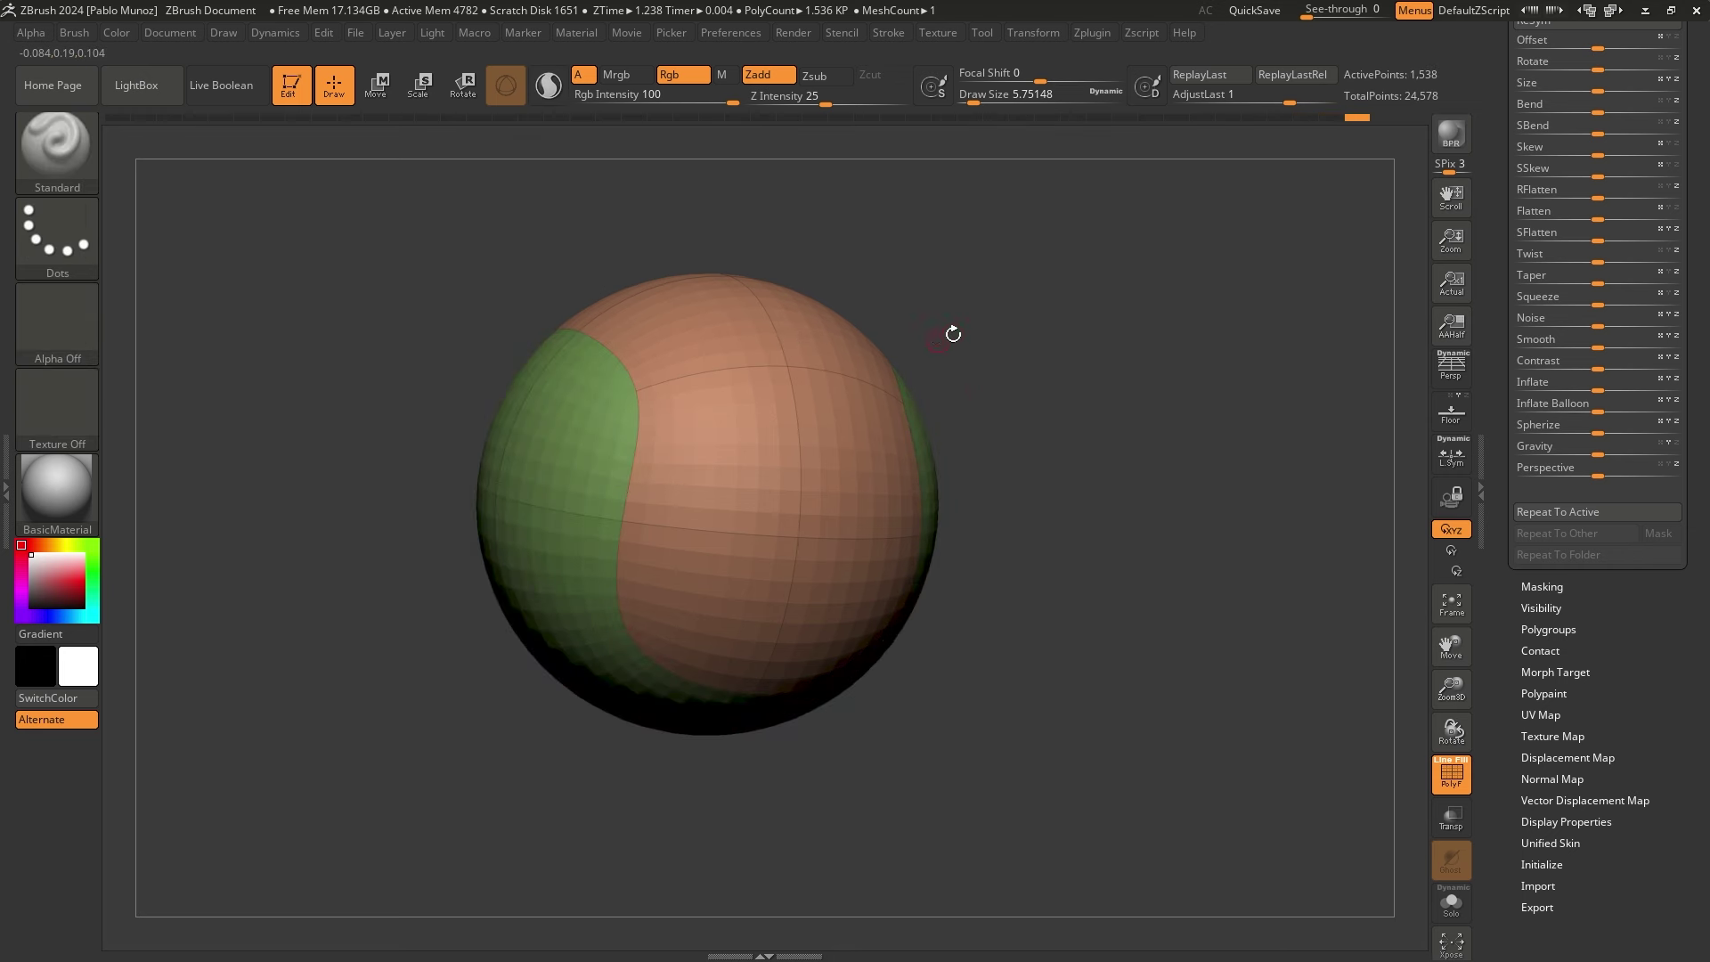
left_click_drag(938, 339, 1016, 347, "alt")
Duplicate the PM3D_Cube3D subtool and hide the original, keeping the copy active
left_click_drag(1511, 44, 1505, 384)
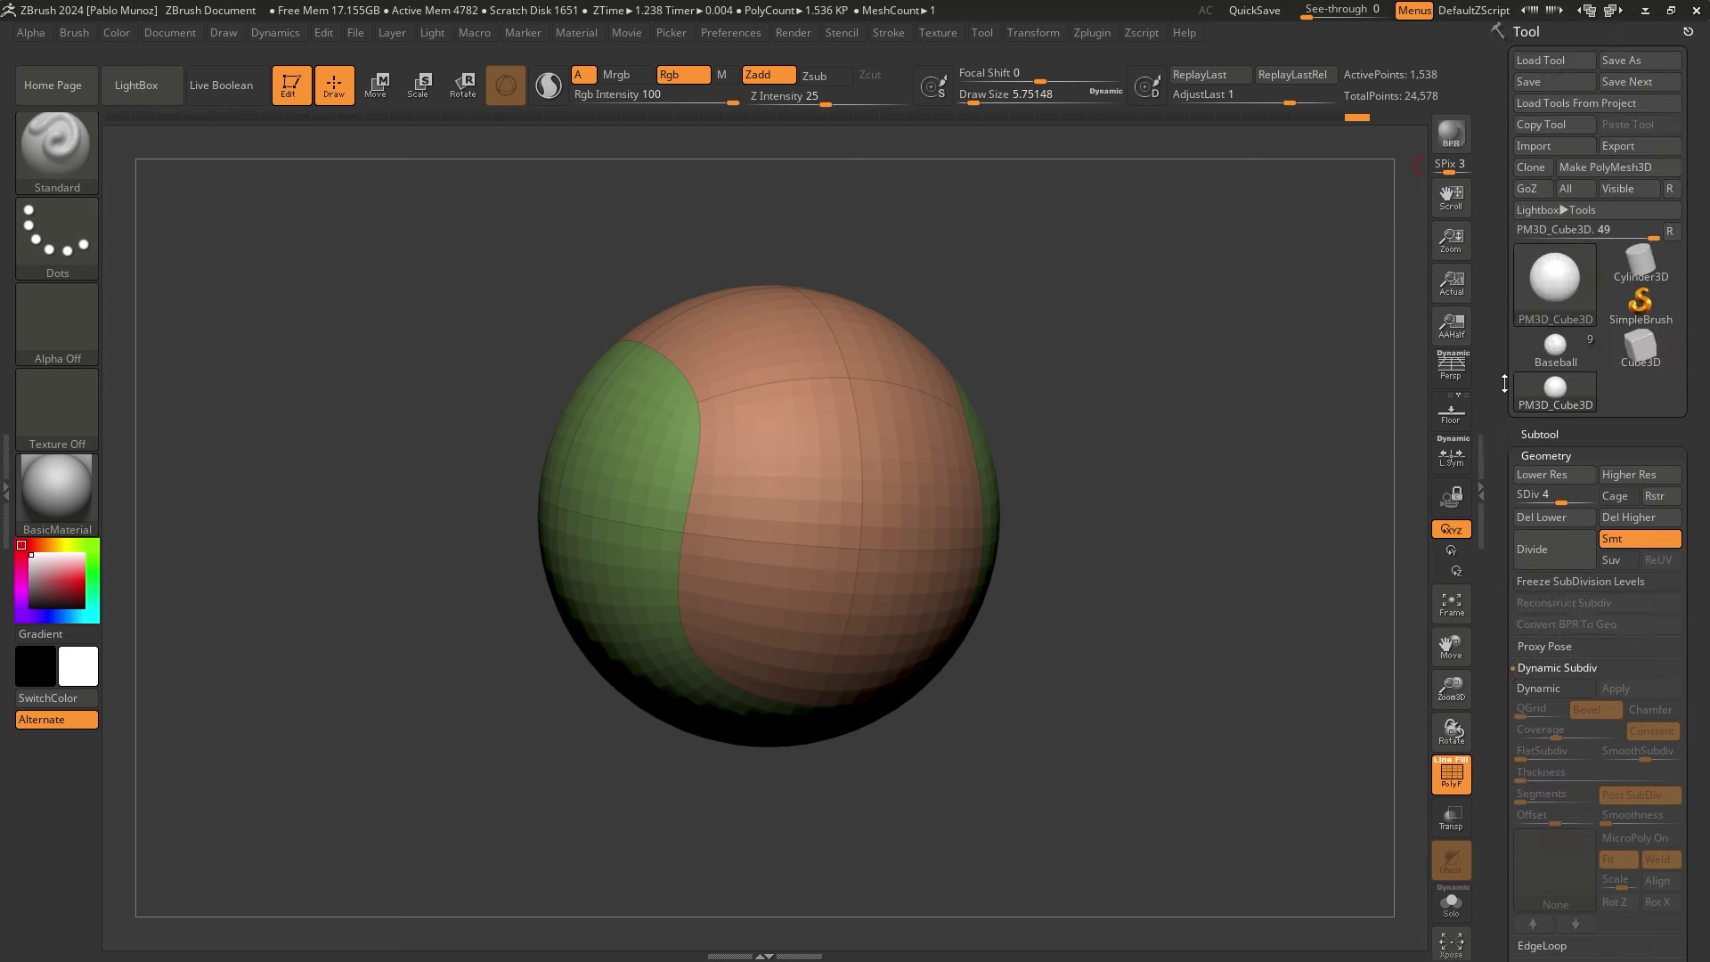
left_click(1567, 434)
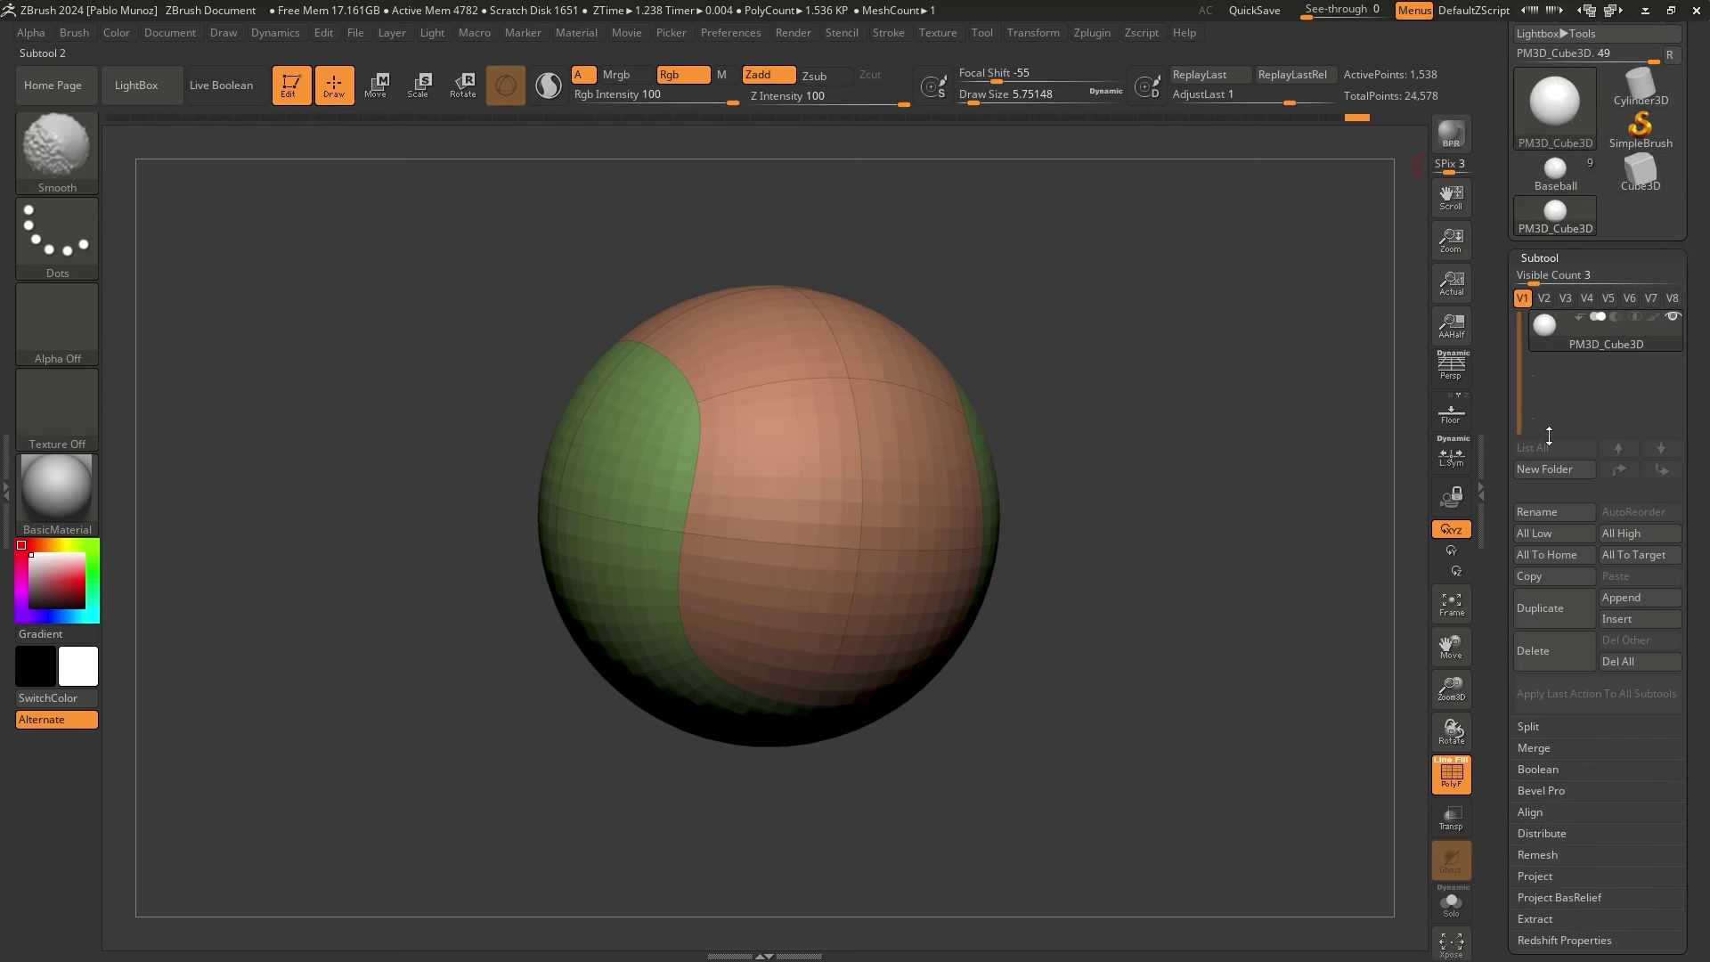
left_click(1553, 607)
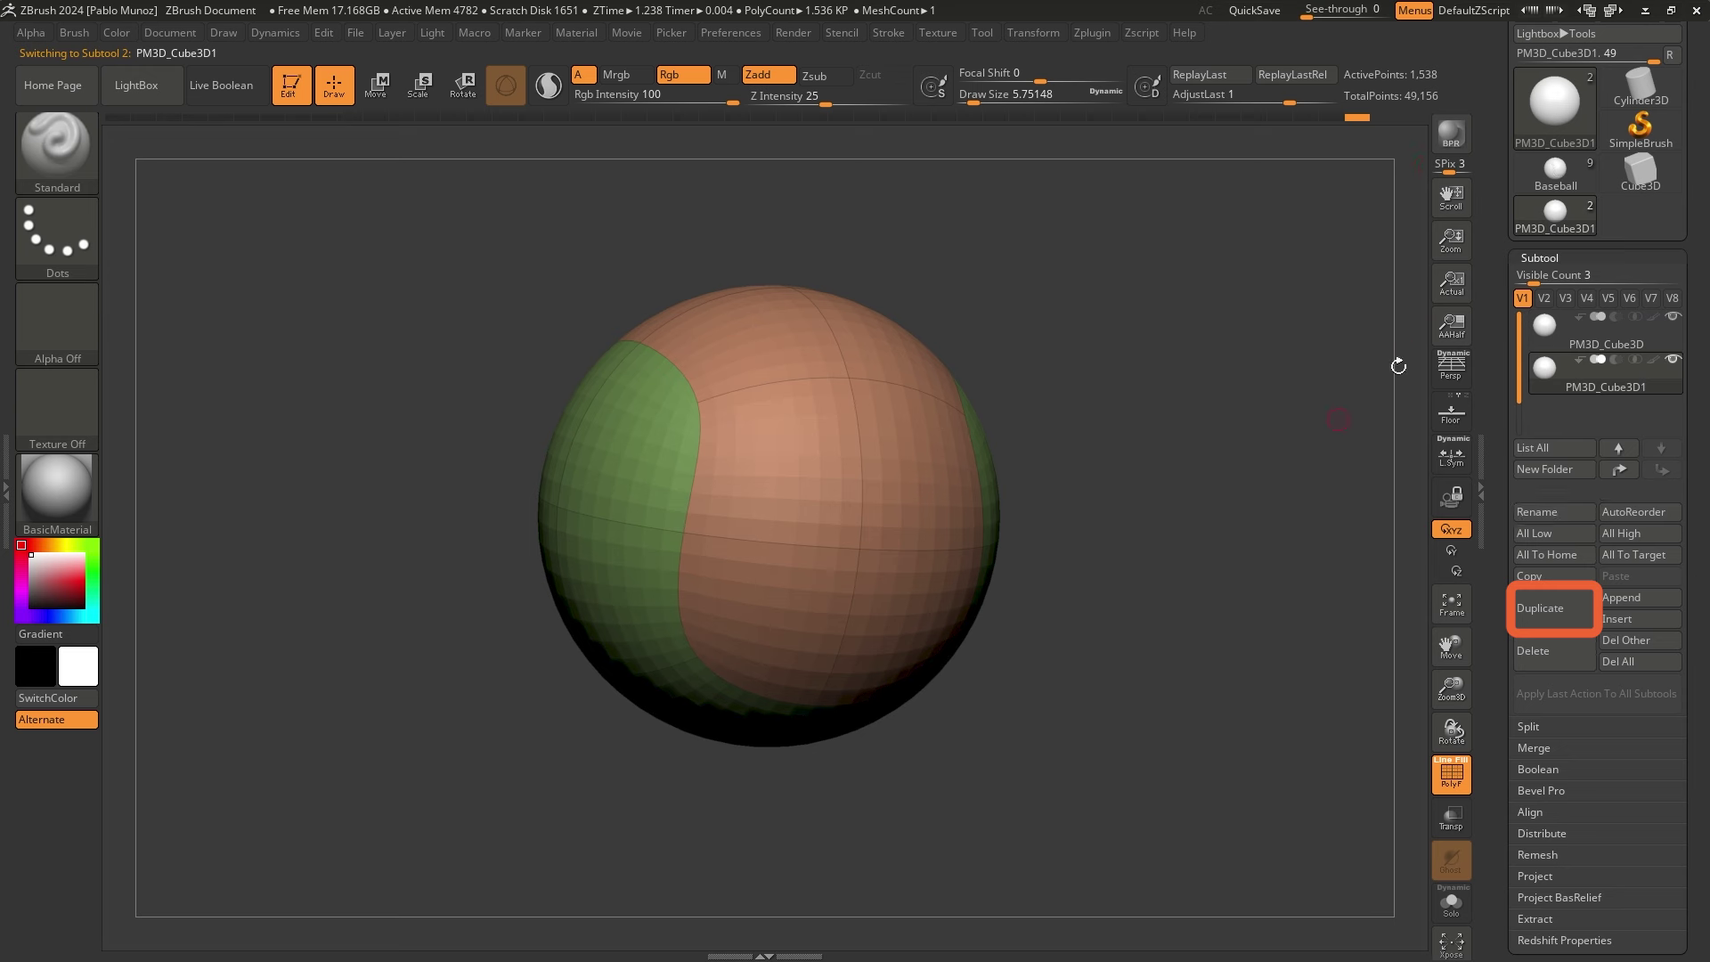
left_click(1672, 317)
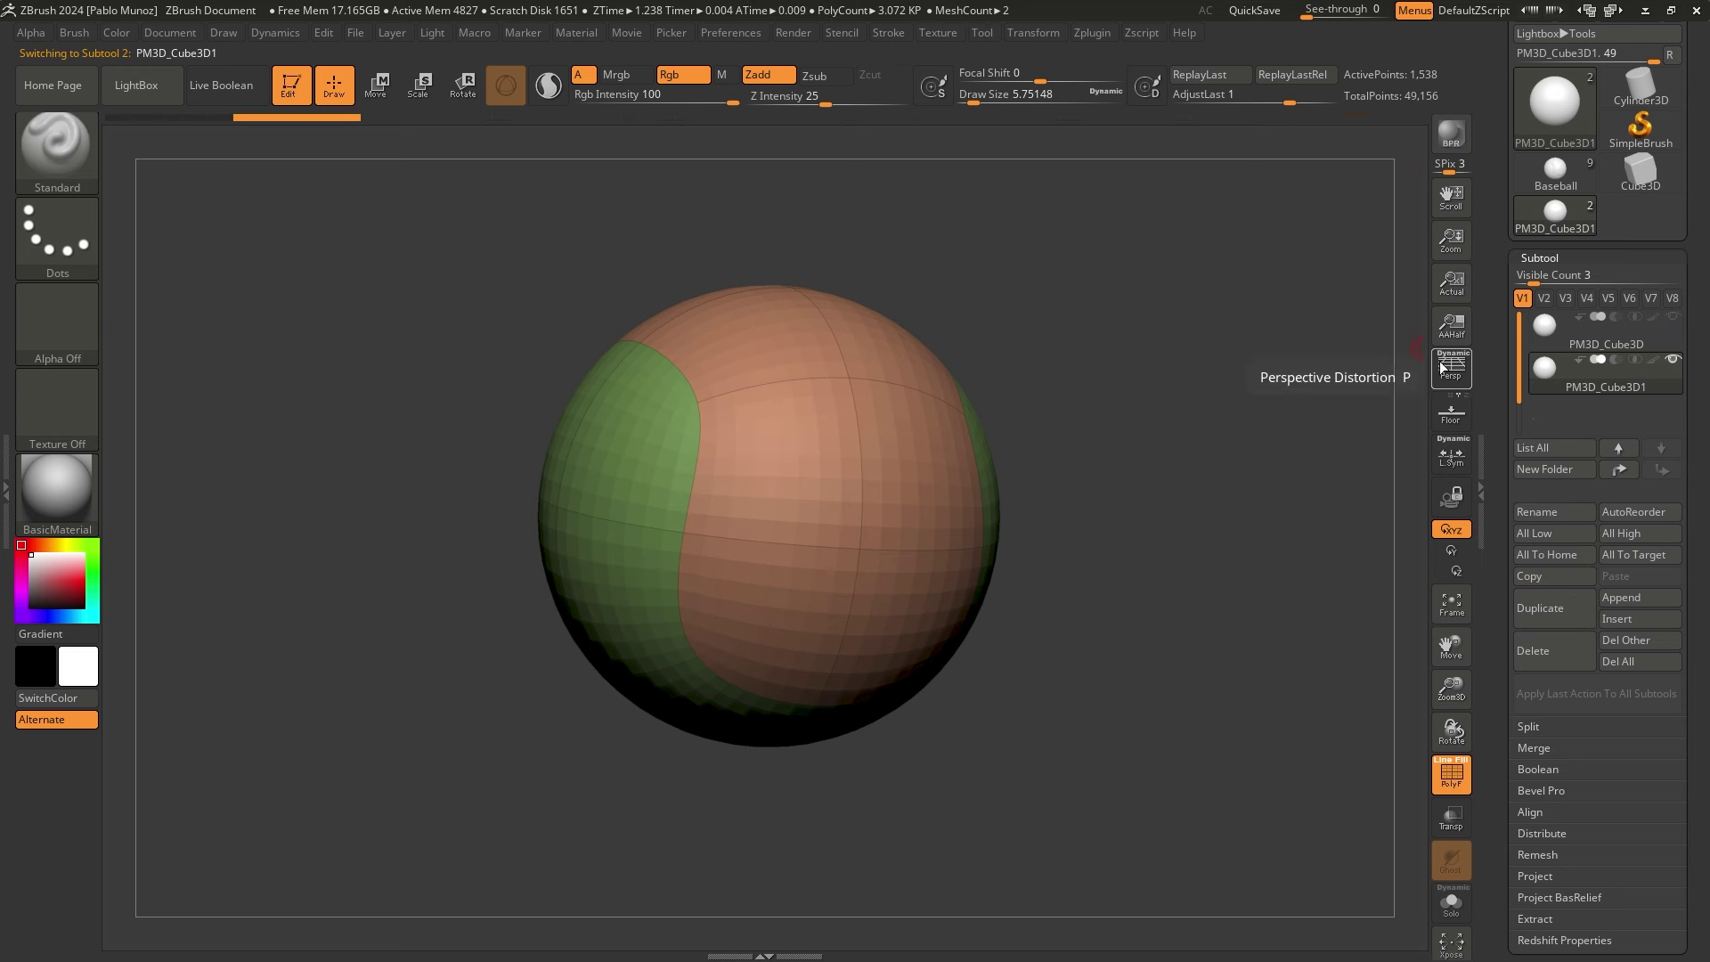
Raise the duplicate to SDiv 6, delete its lower subdivision levels, and turn off the wireframe lines while keeping the polygroup colours
left_click_drag(1493, 553, 1508, 391)
left_click_drag(1565, 557, 1593, 555)
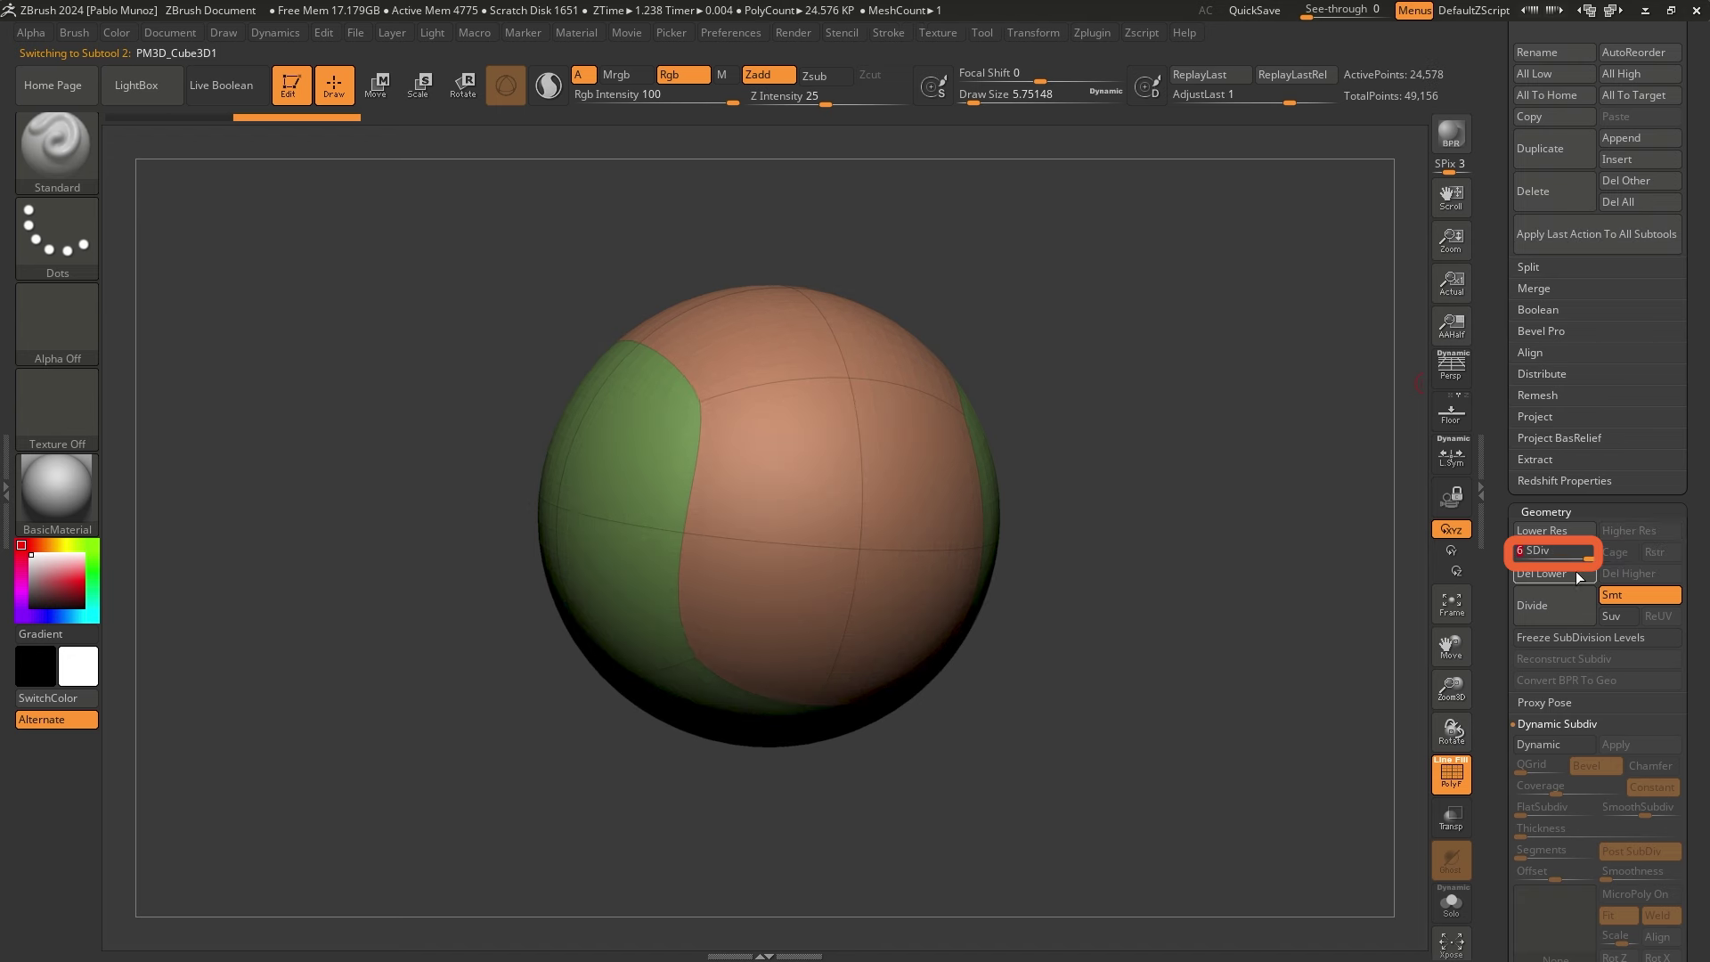
left_click(1559, 574)
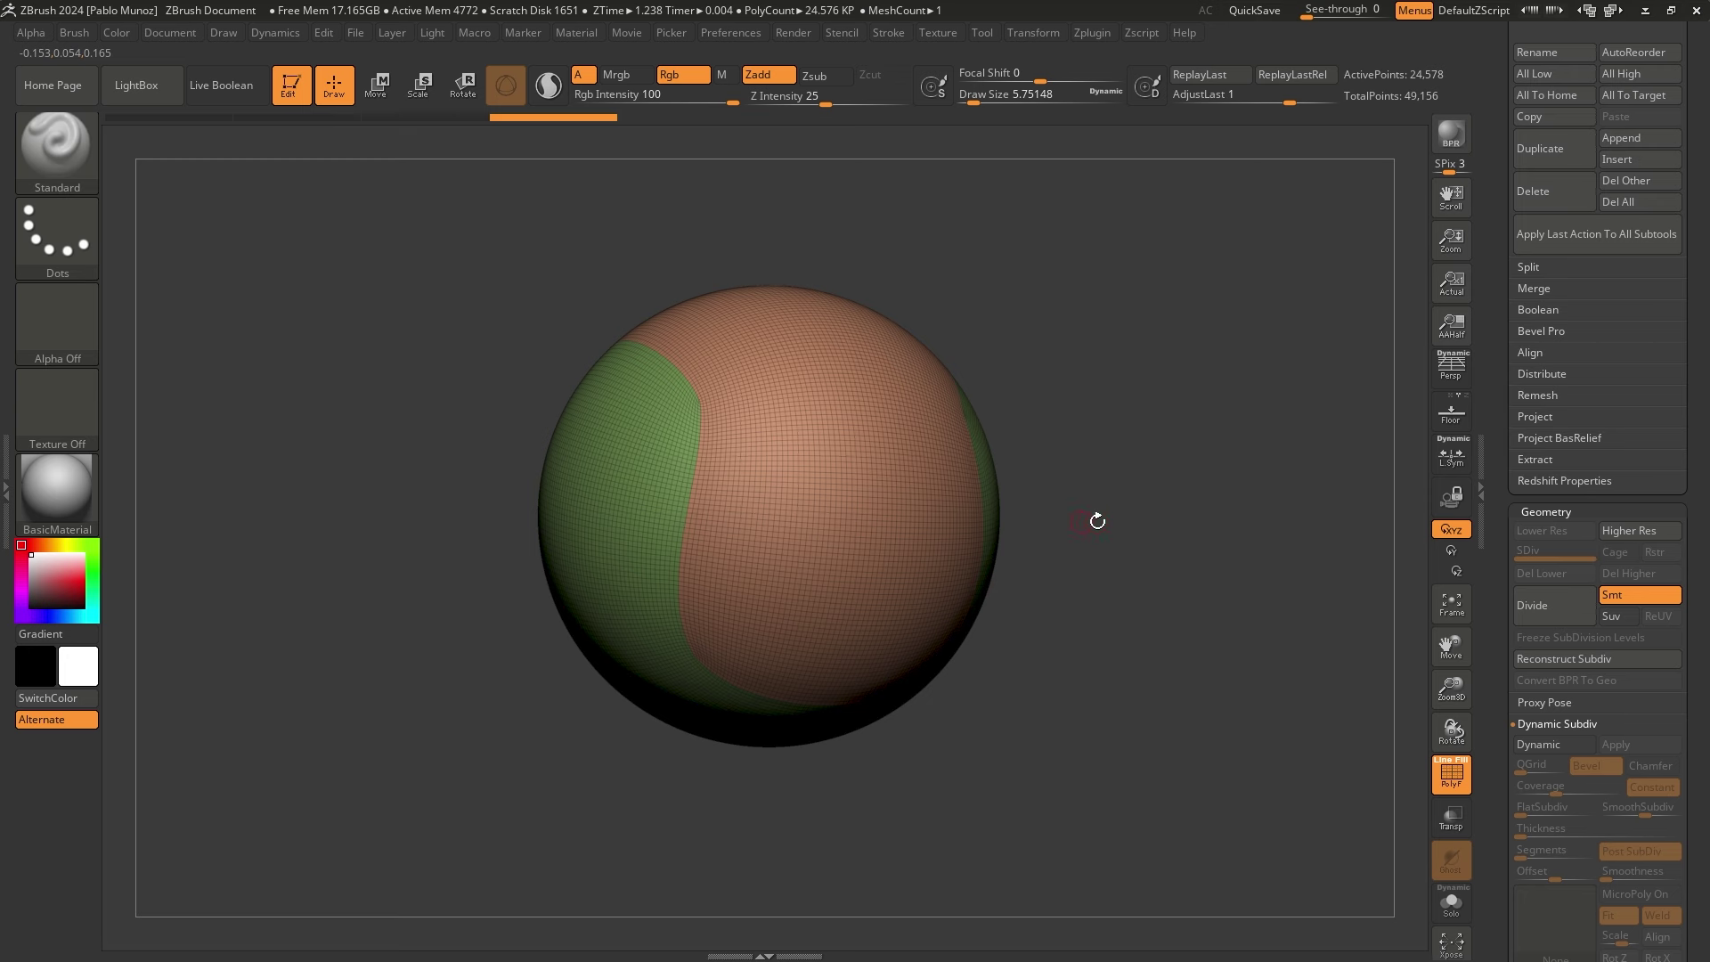
left_click(1445, 768)
right_click_drag(875, 399, 772, 342)
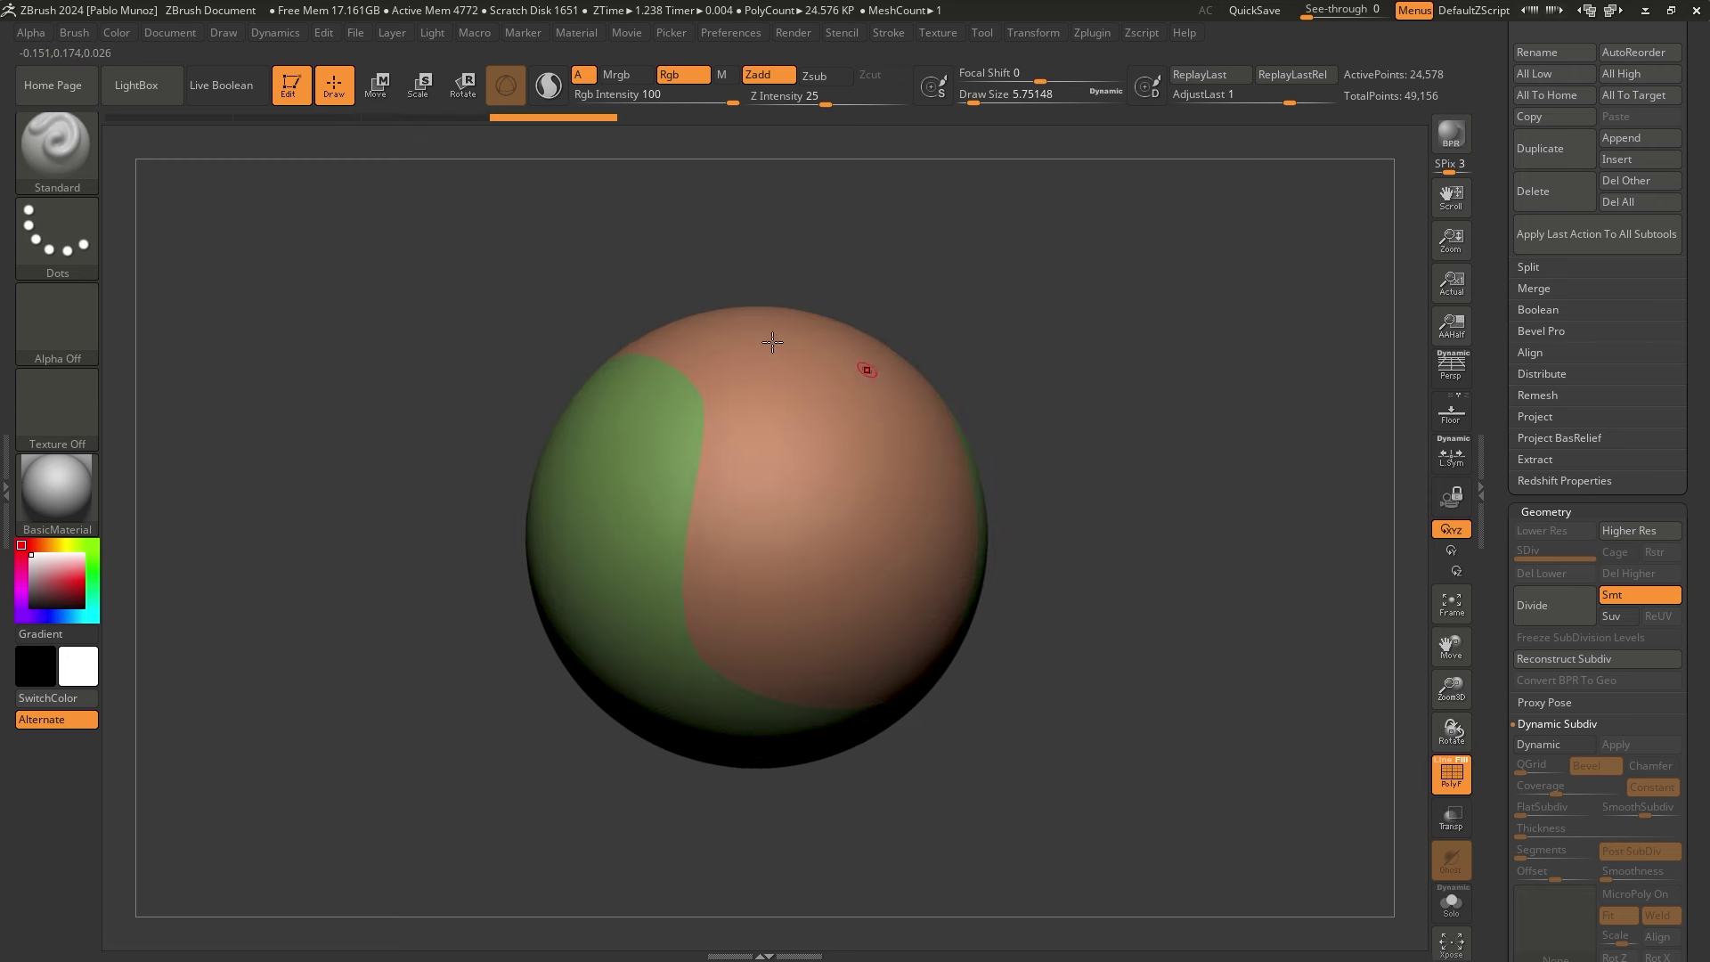
right_click_drag(784, 400, 802, 351)
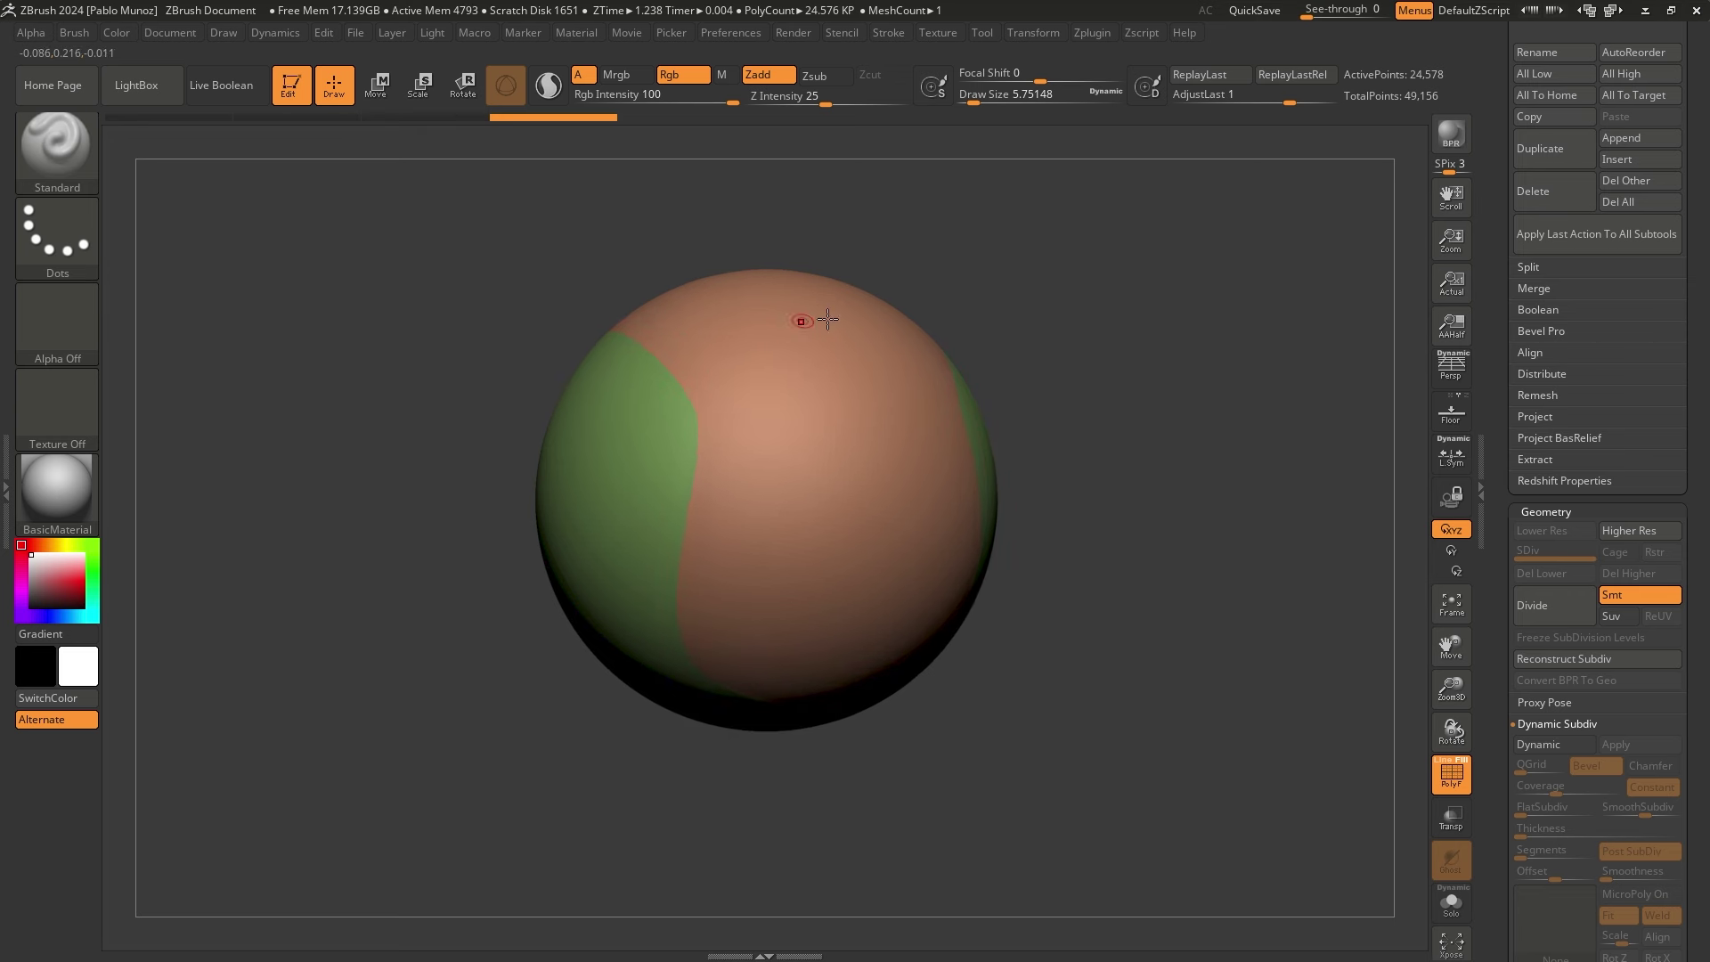
right_click_drag(928, 321, 1059, 272)
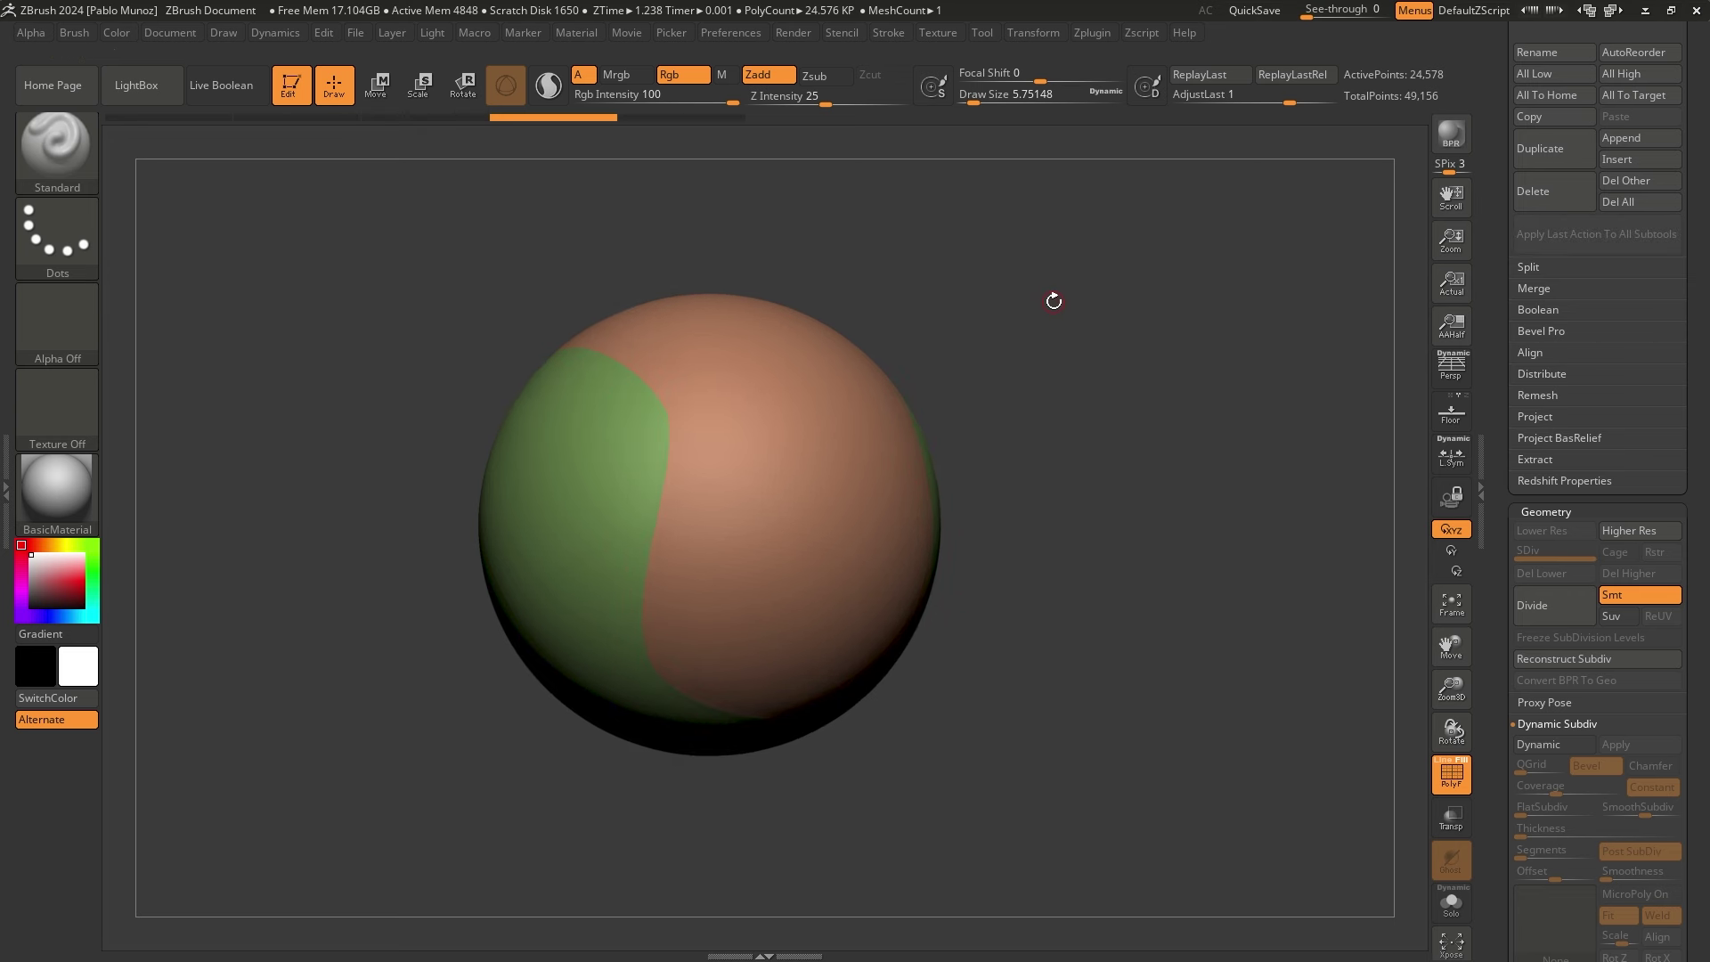
Restrict the Frame Mesh curve function to Polygroups by turning off Border and Creased edges
left_click(60, 151)
right_click_drag(657, 345, 679, 350, "alt")
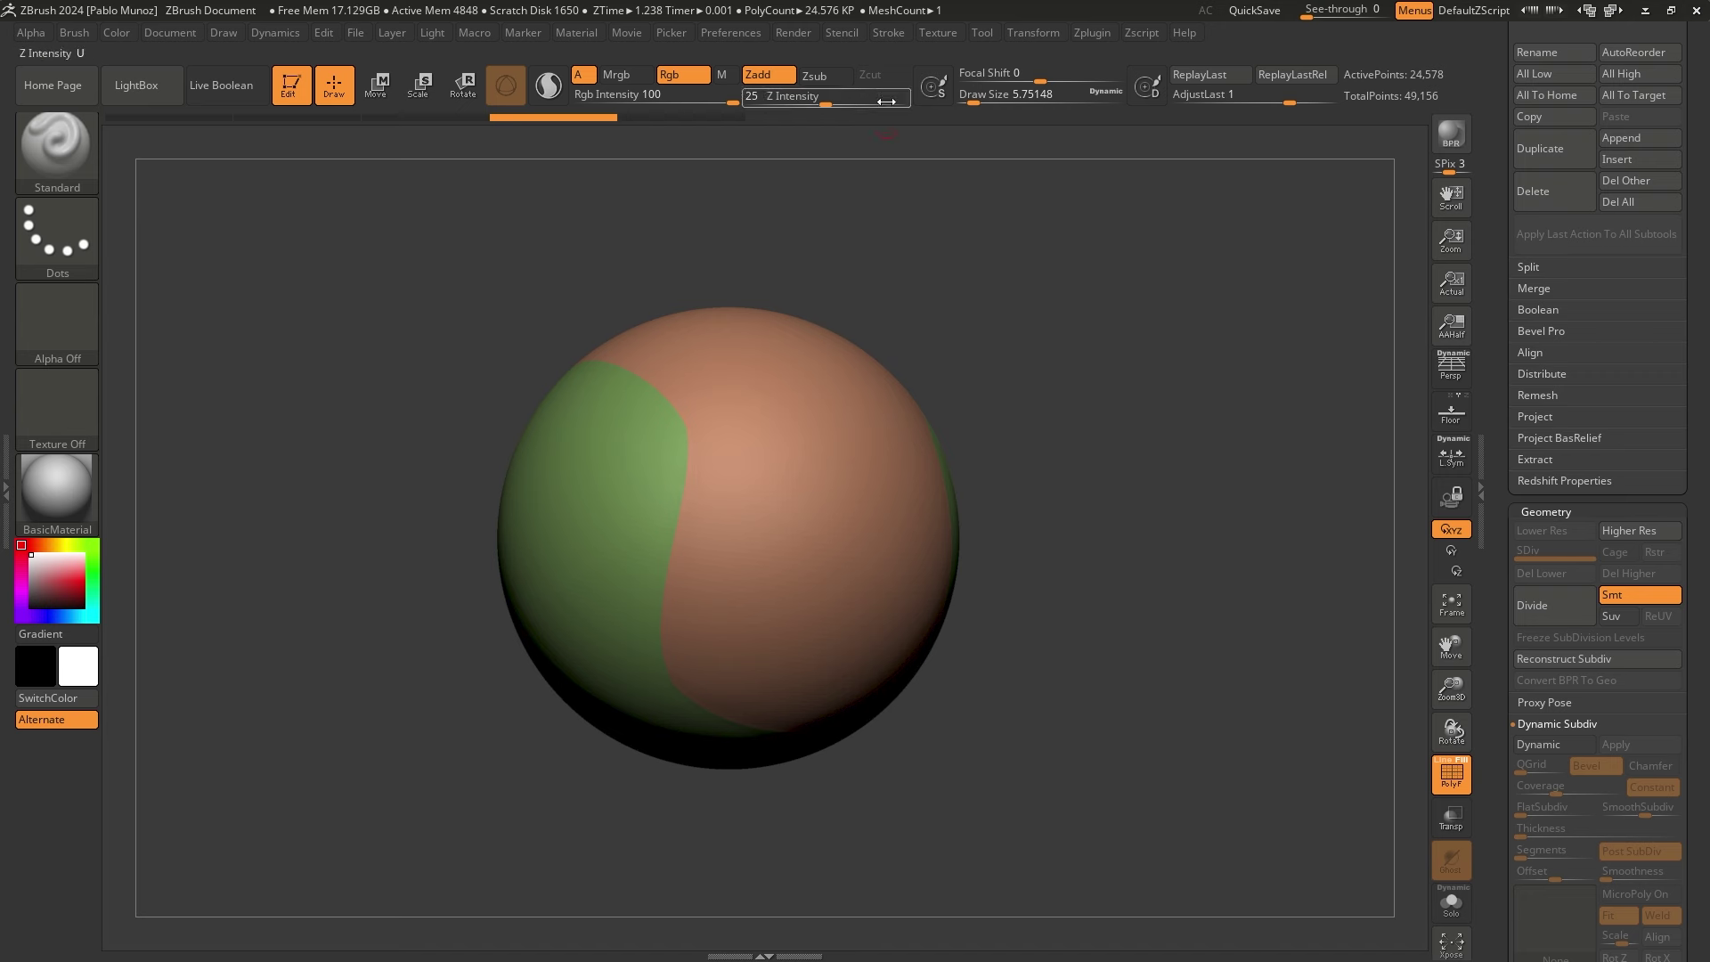
left_click(889, 33)
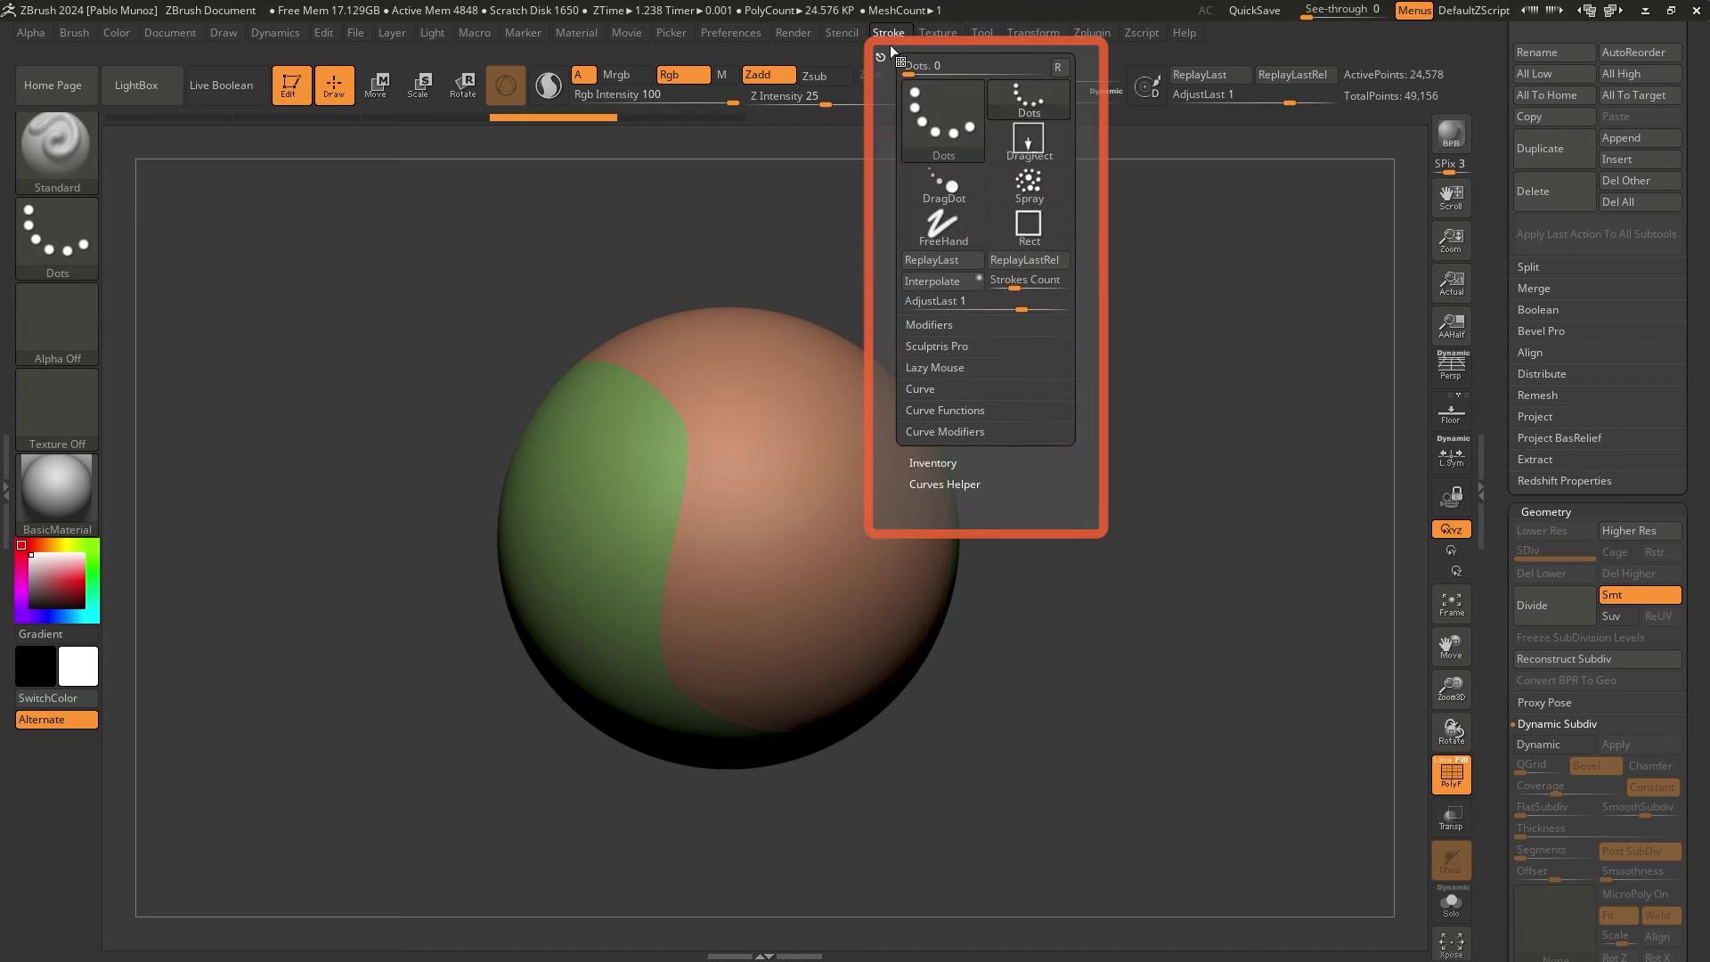
left_click(960, 412)
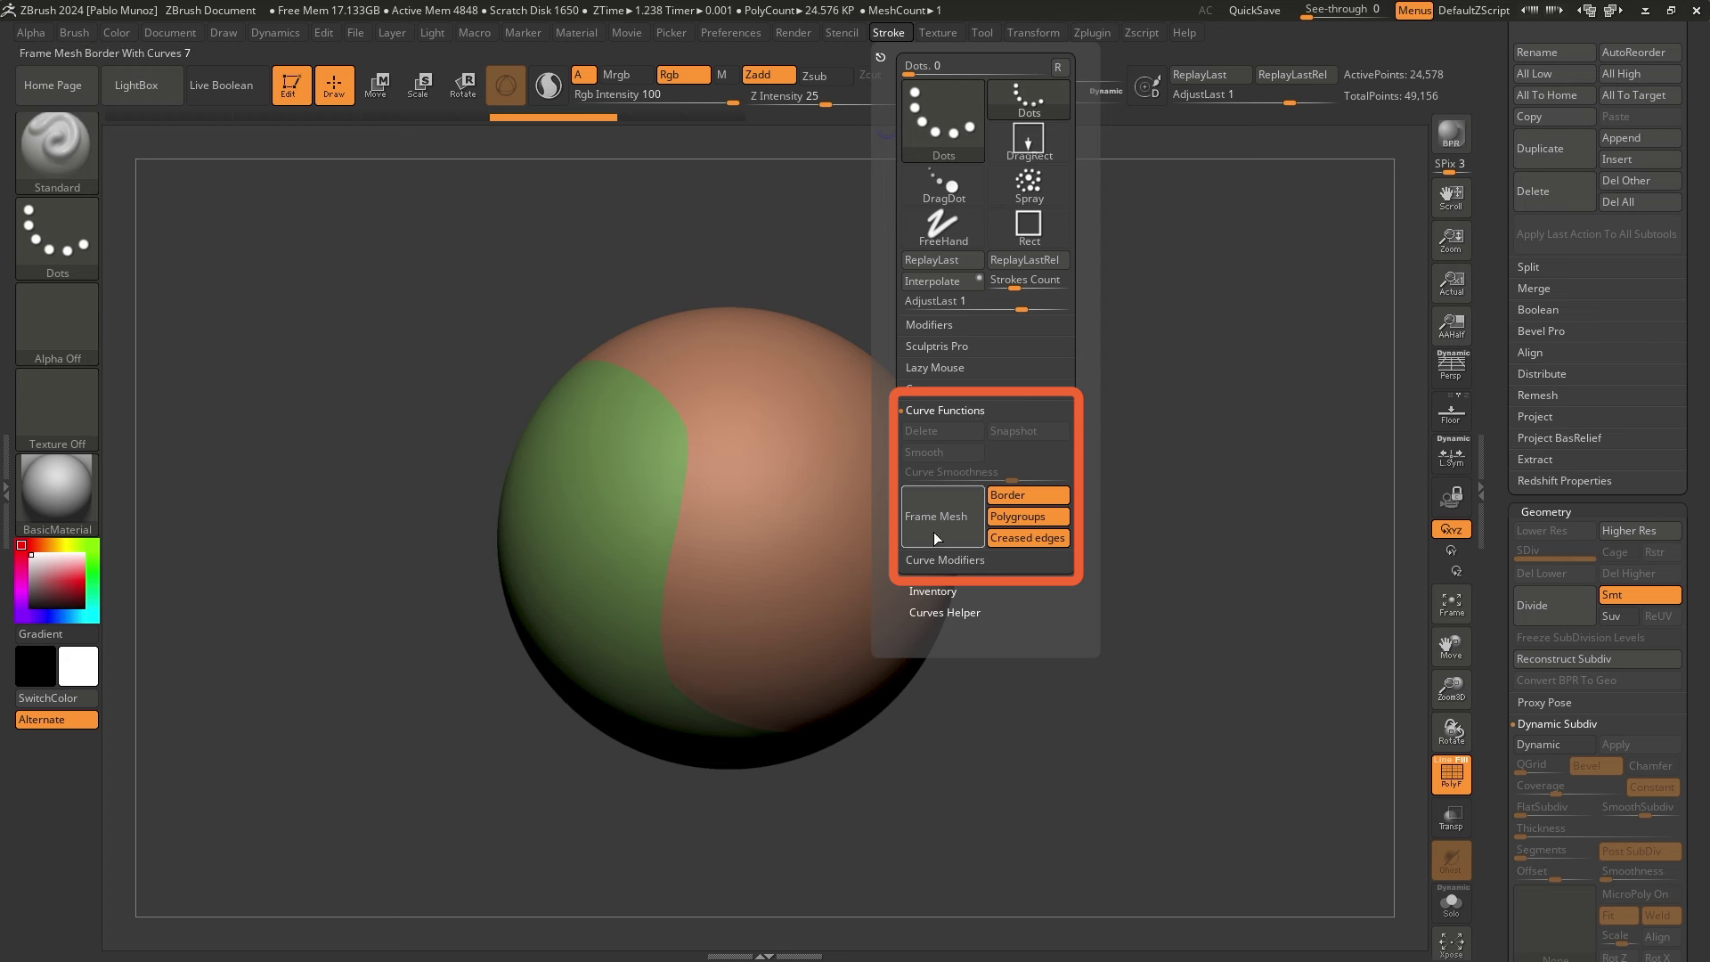
left_click(1033, 494, "shift")
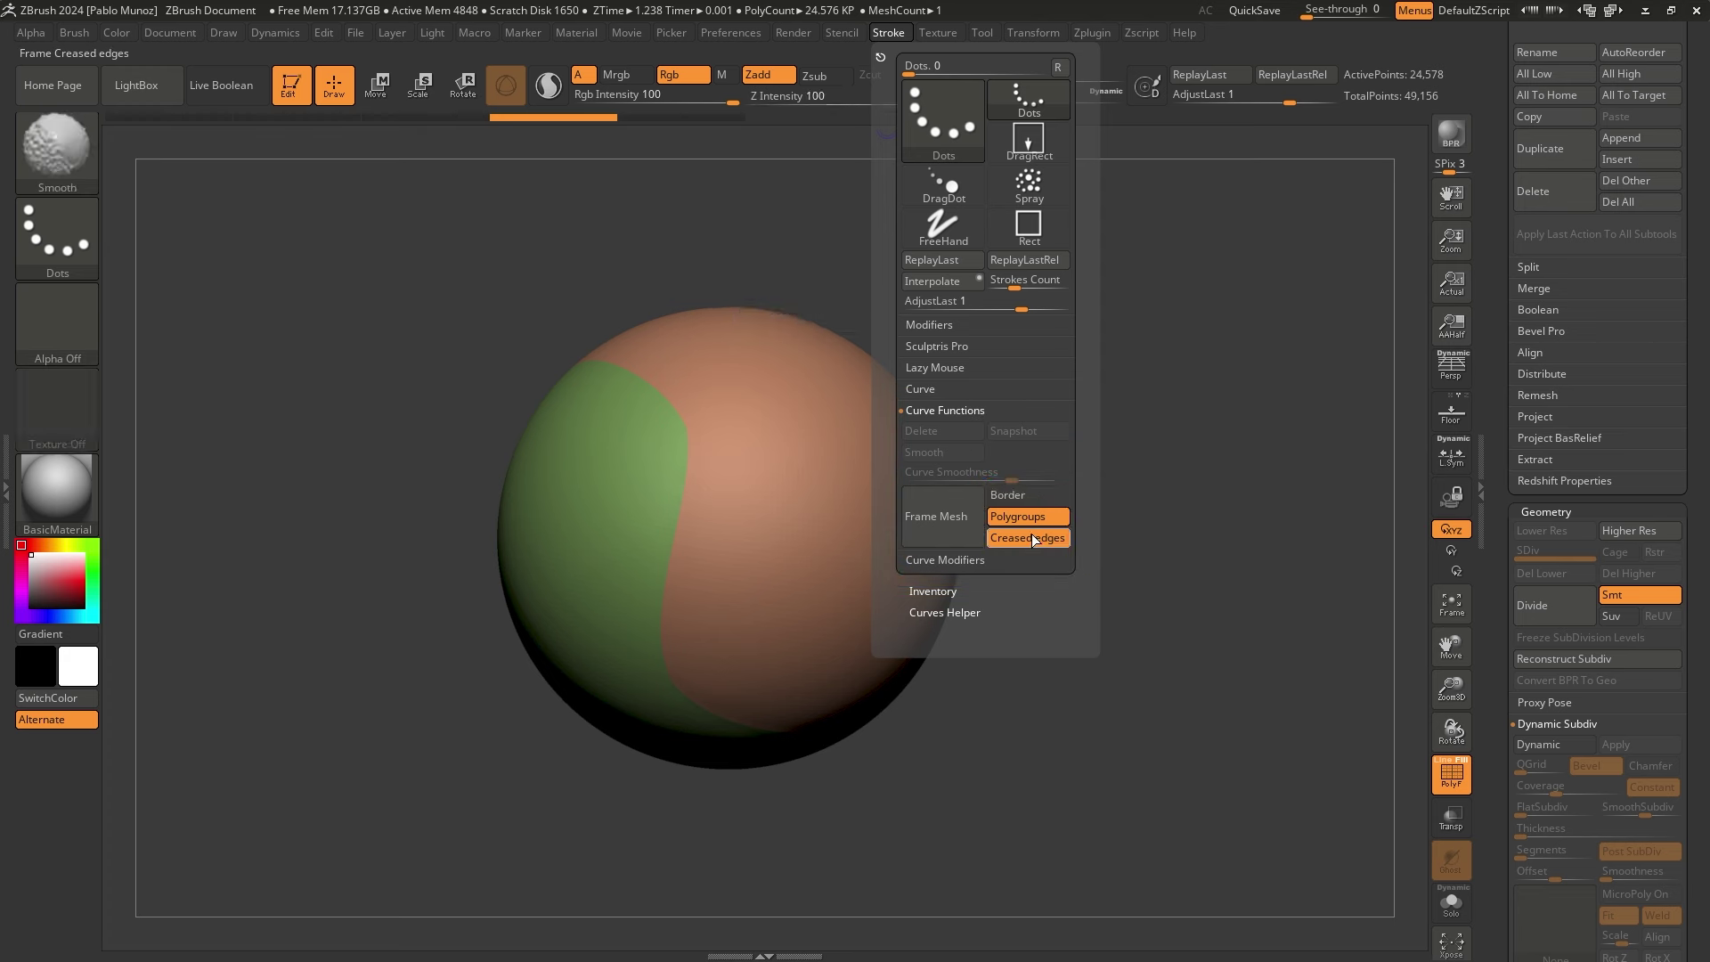
left_click(1035, 536, "shift")
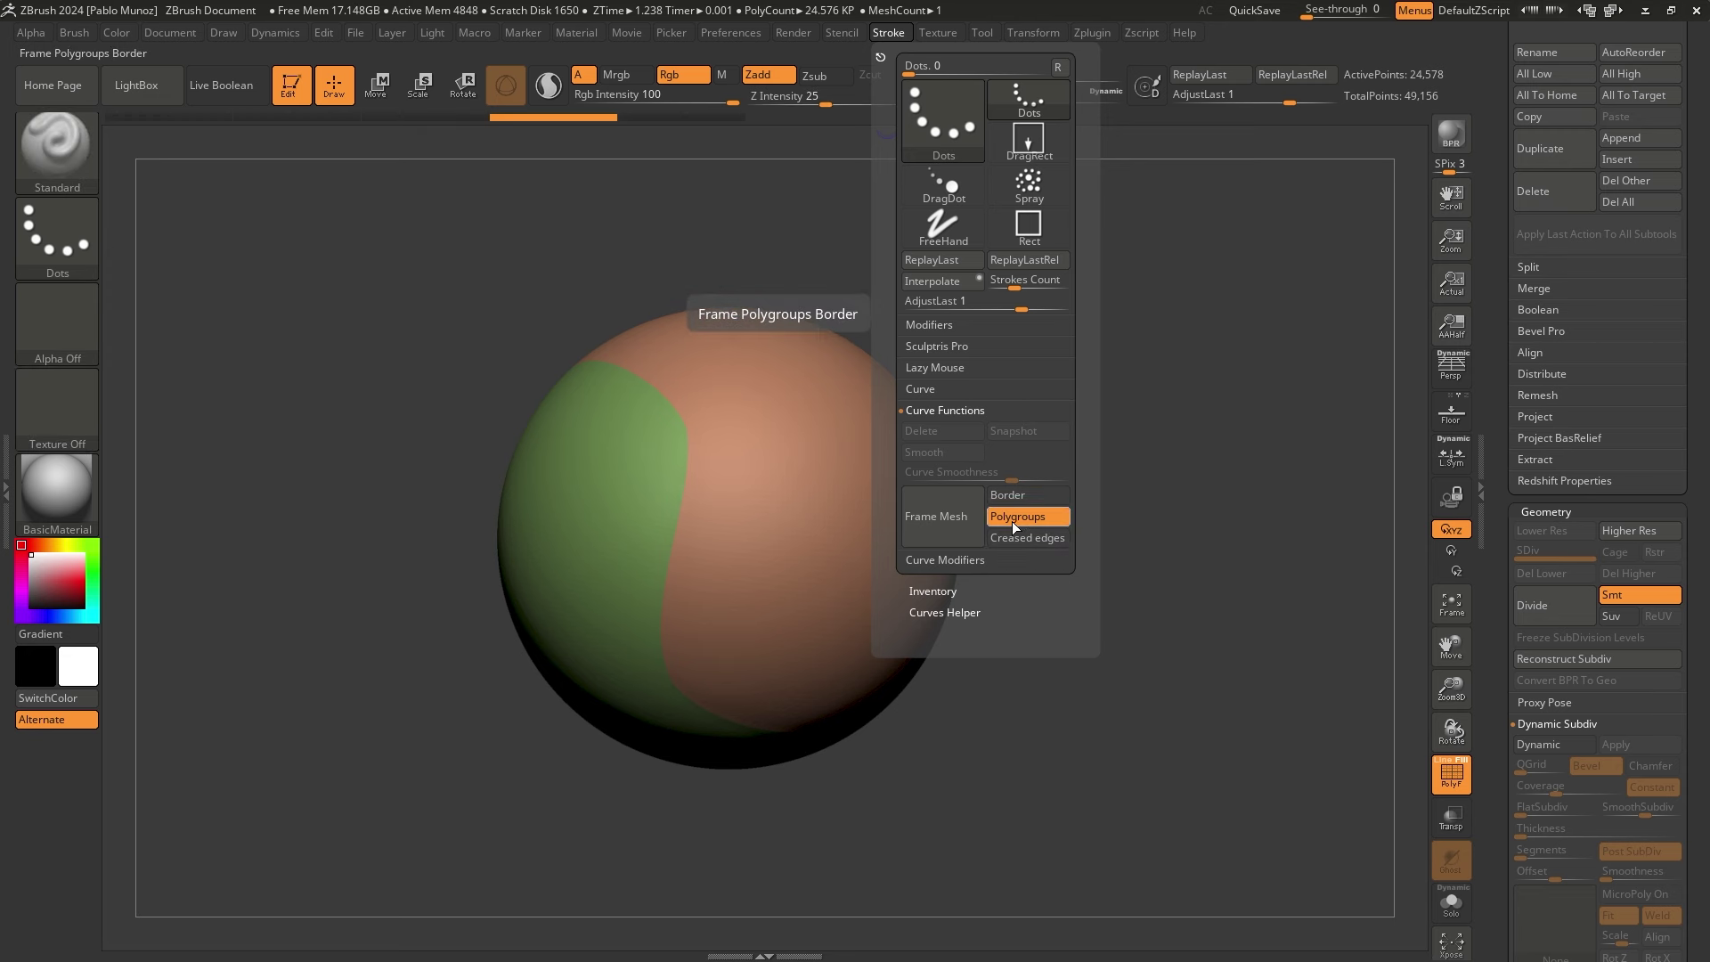
Generate a curve along the polygroup boundary with Frame Mesh and check its path all around the ball
left_click(943, 515)
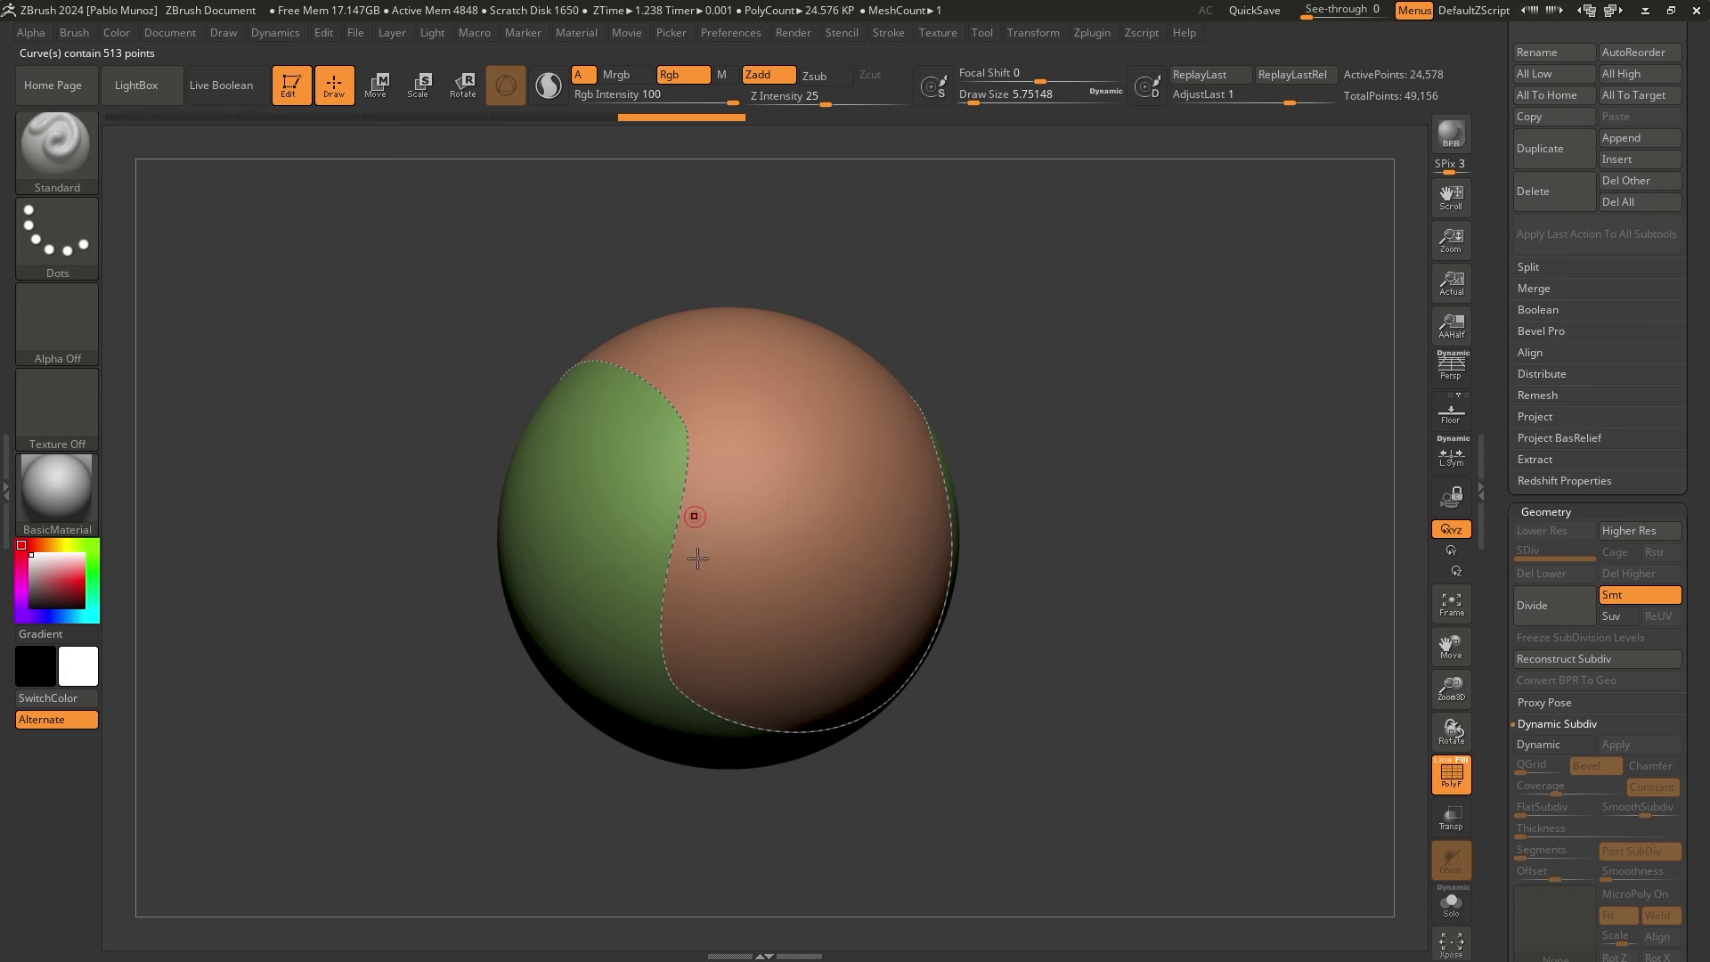
left_click_drag(1058, 652, 711, 652)
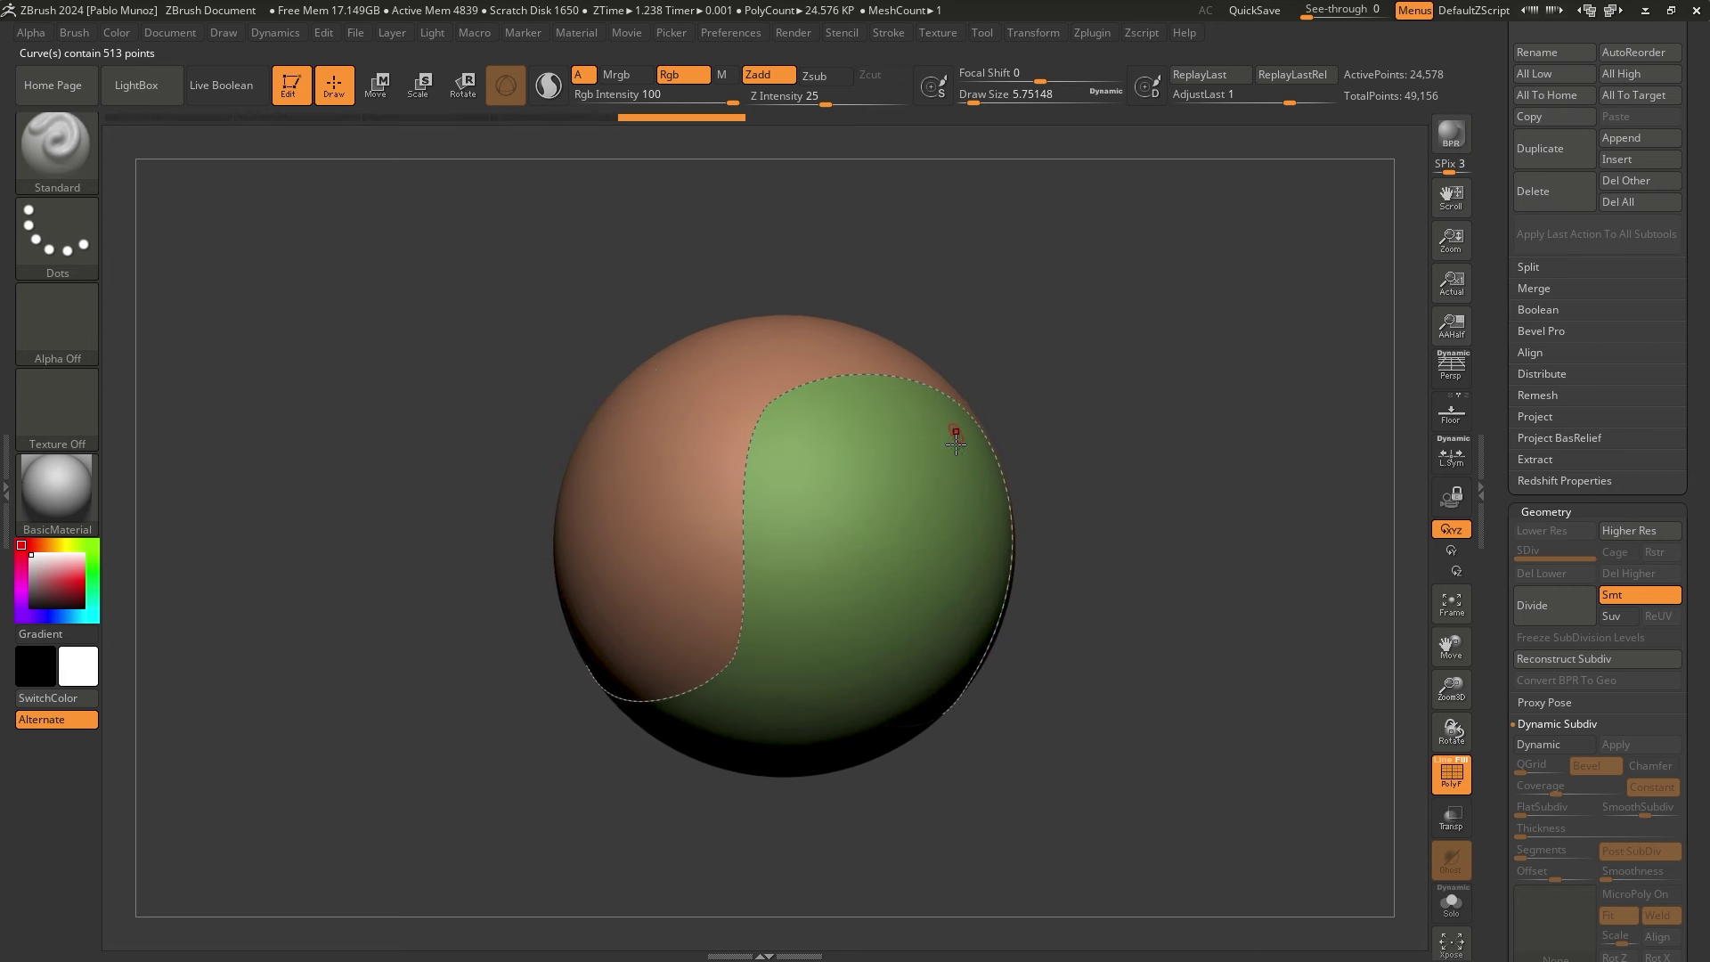
left_click_drag(844, 257, 657, 334)
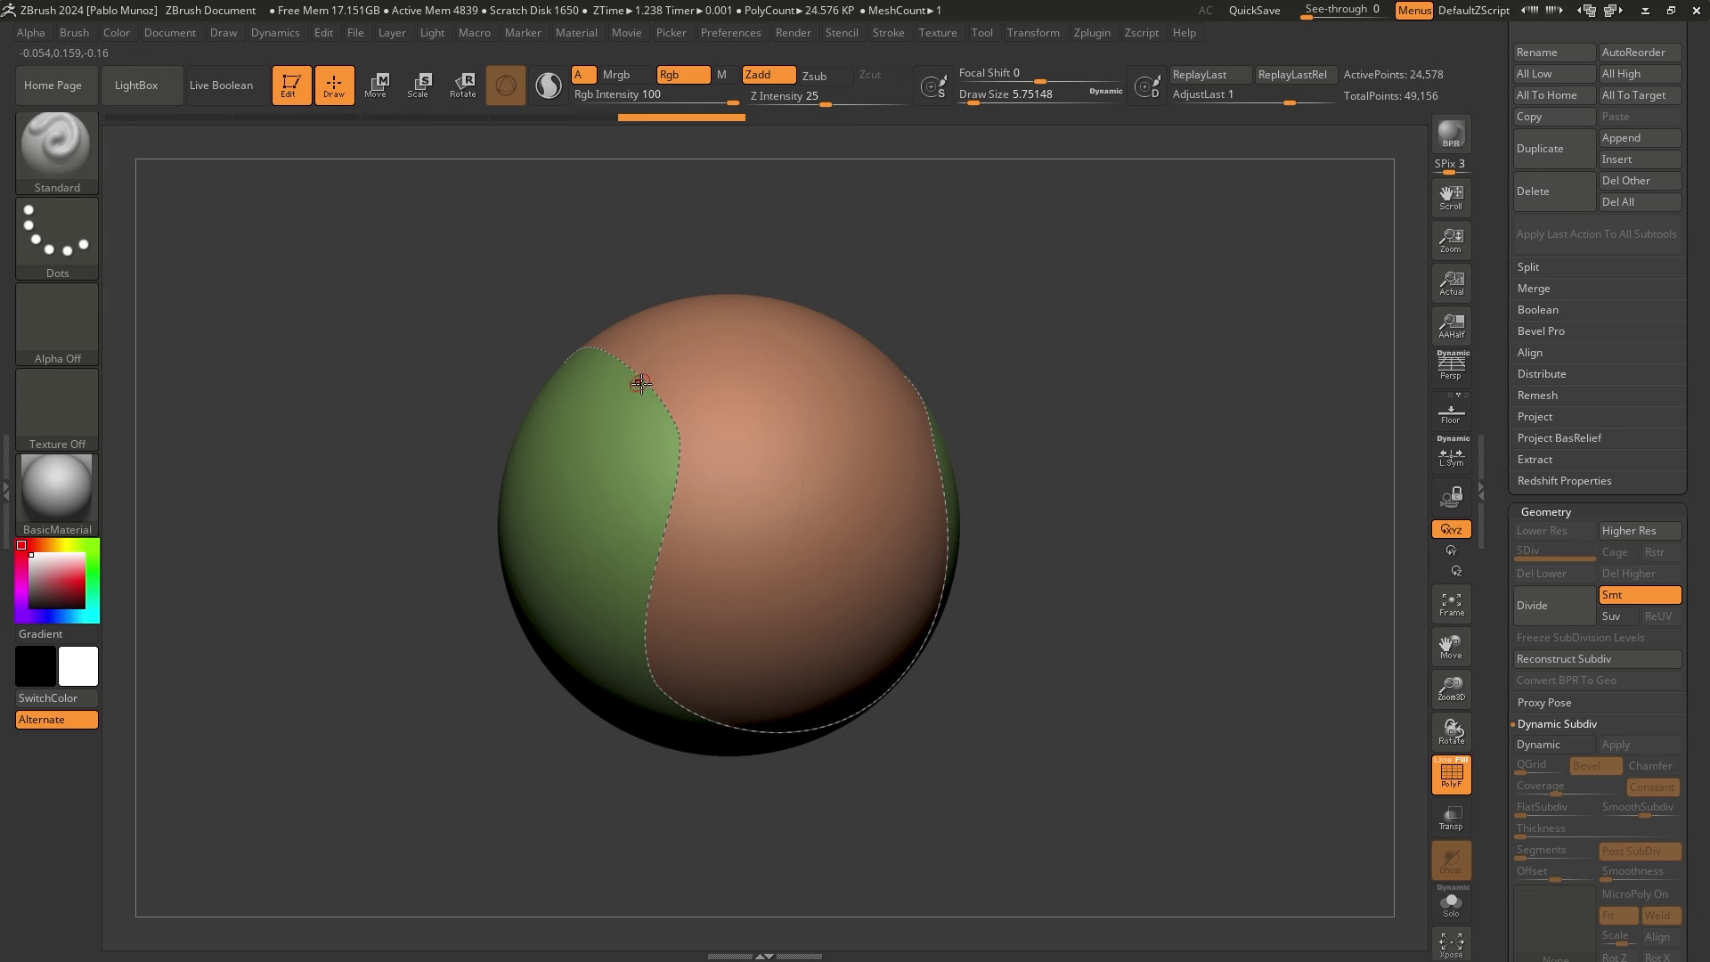
left_click_drag(916, 241, 1030, 259)
left_click_drag(900, 377, 313, 229)
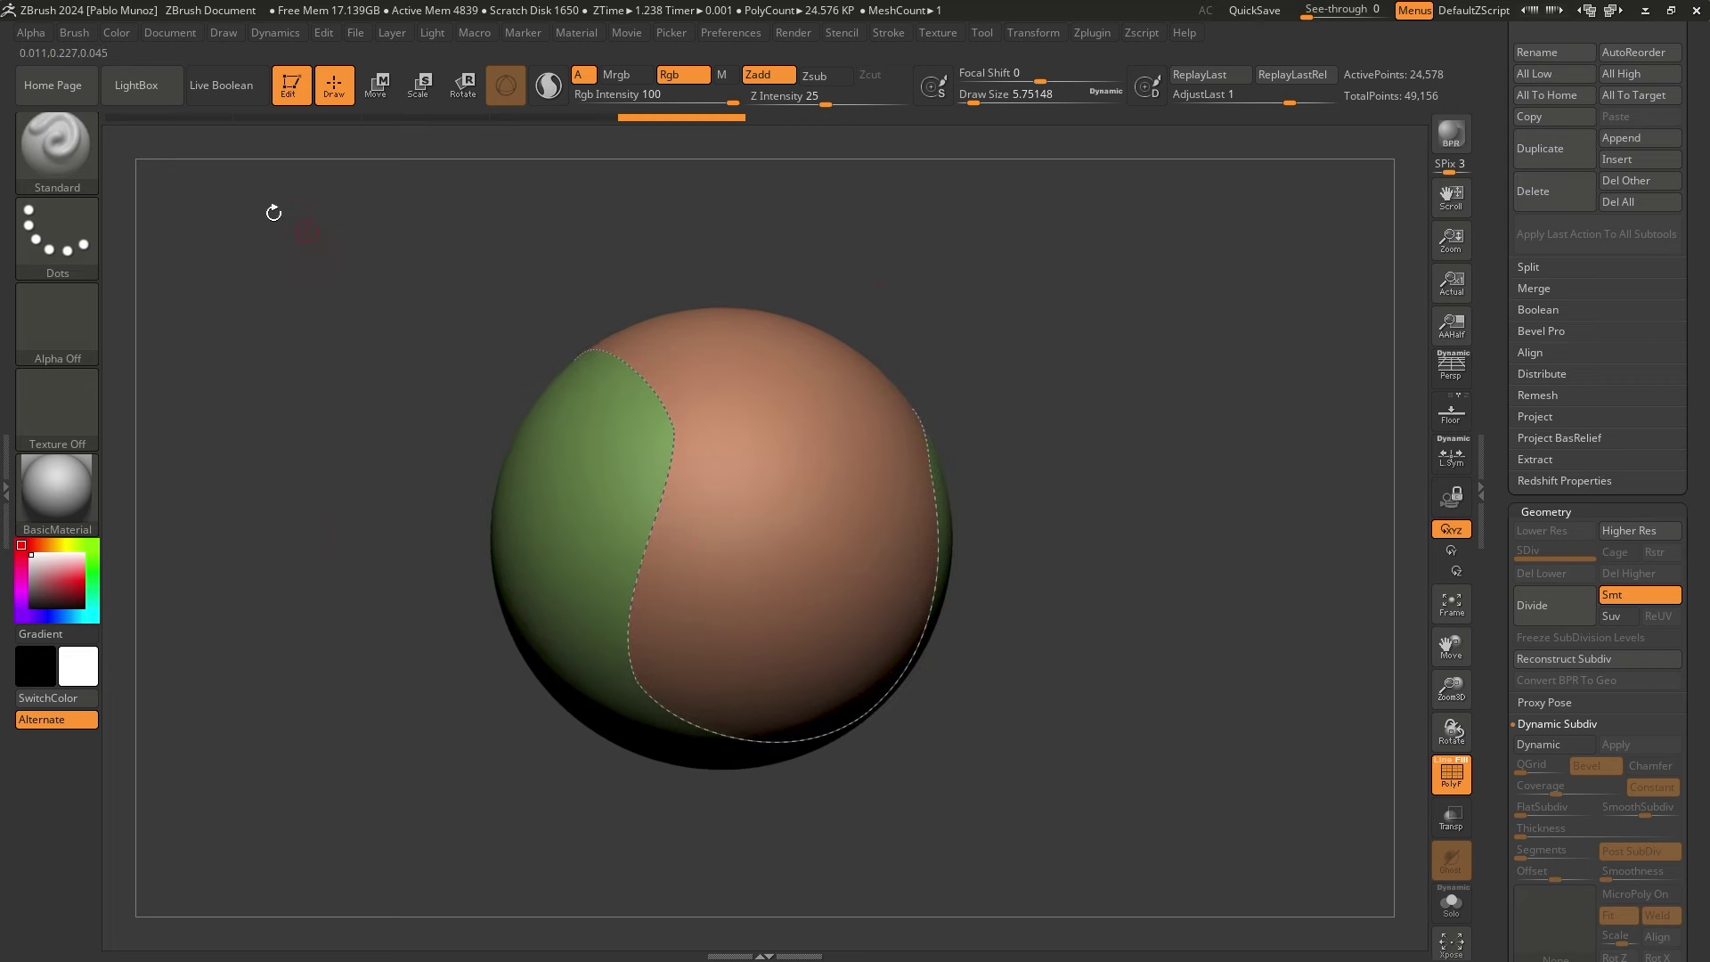
Try the CurveTube brush at draw size about 13 on the polygroup boundary curve to build a tube along it
left_click(24, 153)
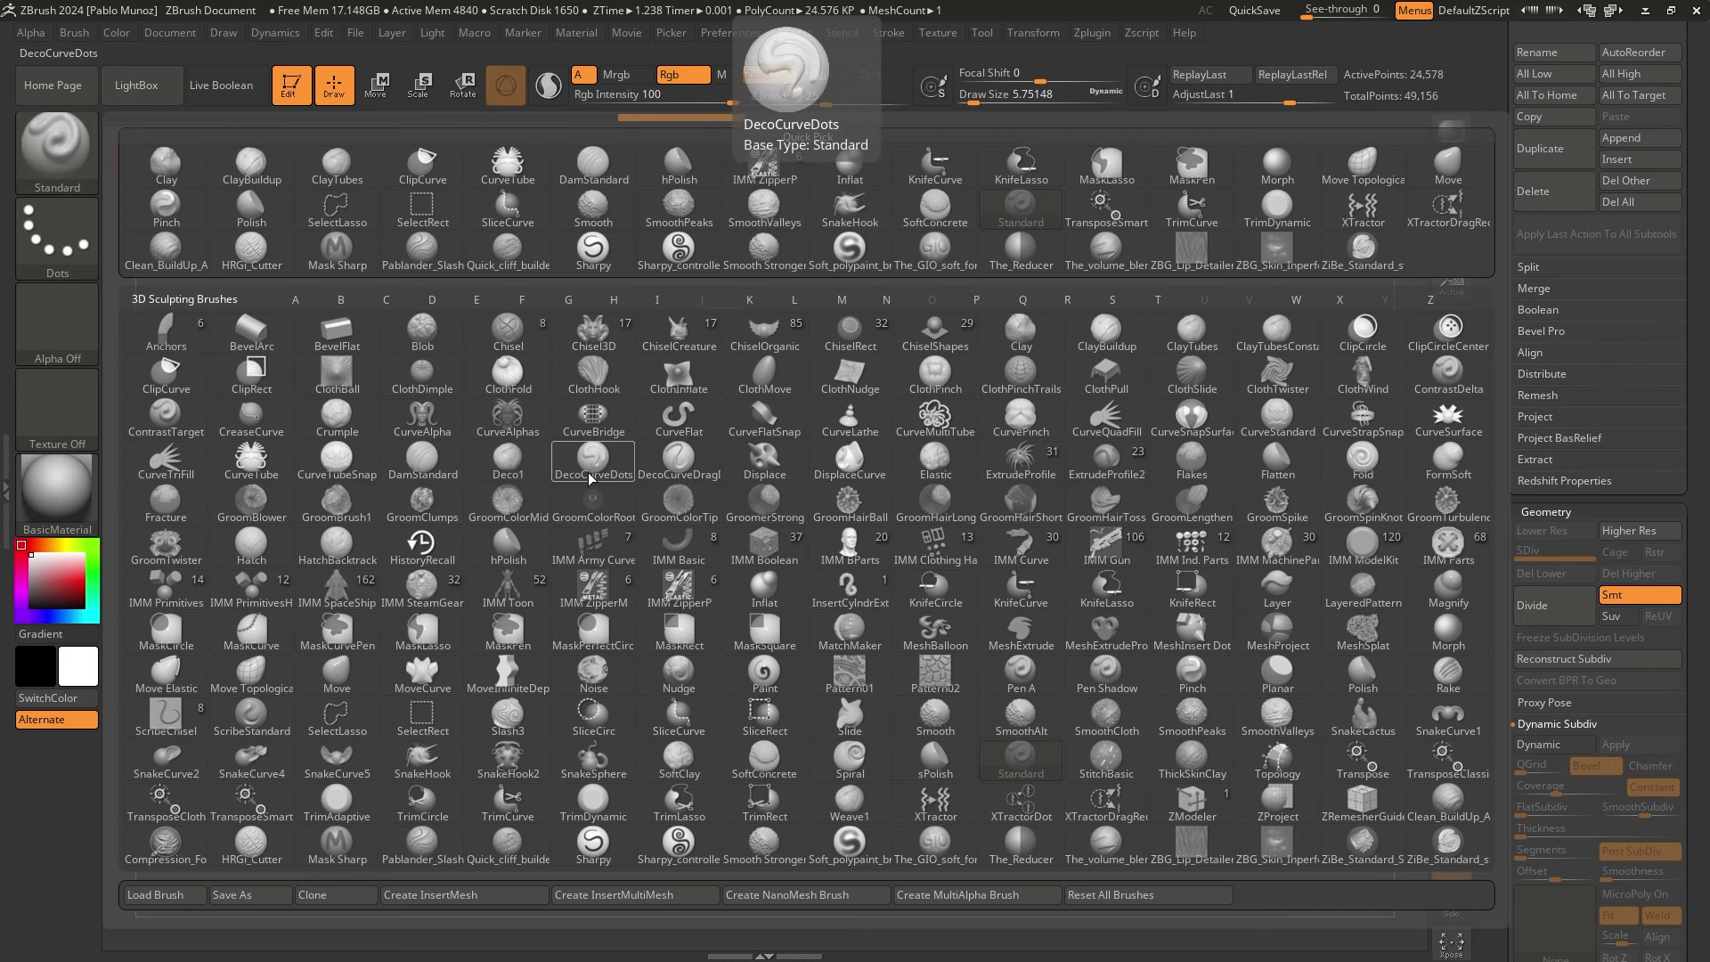
left_click(251, 459)
key("space")
left_click_drag(1058, 314, 1065, 314)
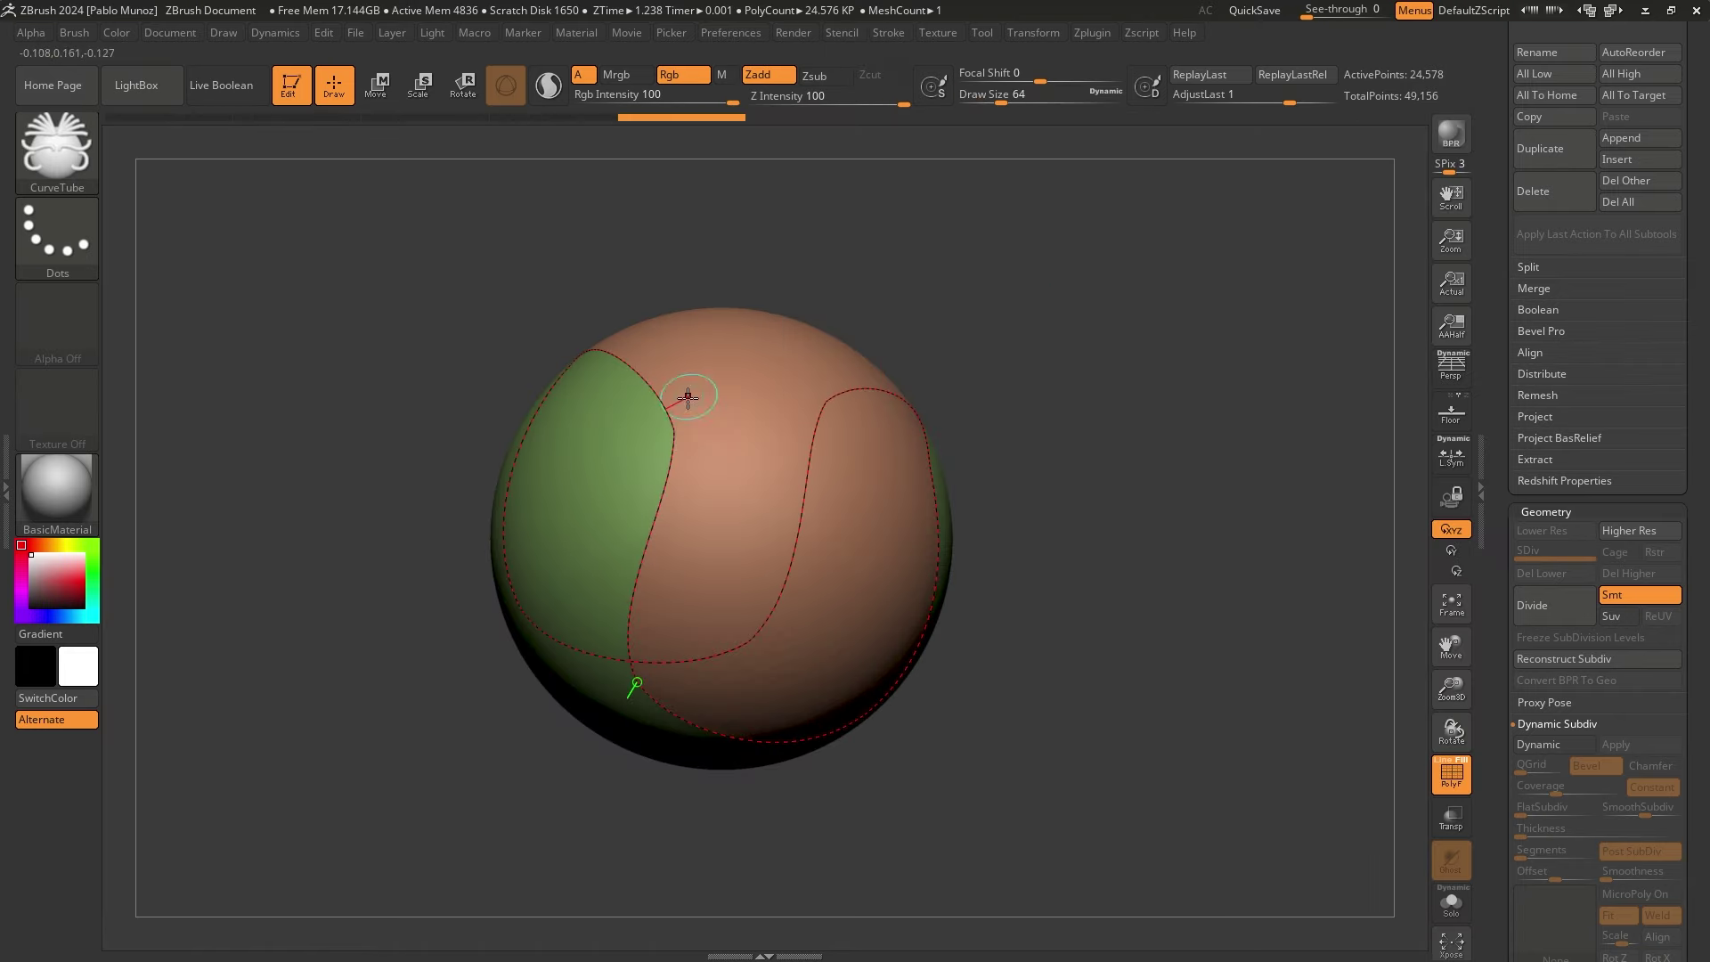
left_click(669, 431)
mouse_move(1208, 392)
left_mouse_down()
mouse_move(1225, 363)
mouse_move(1111, 347)
mouse_move(1039, 370)
mouse_move(1224, 377)
mouse_move(1218, 446)
mouse_move(1233, 409)
left_mouse_up()
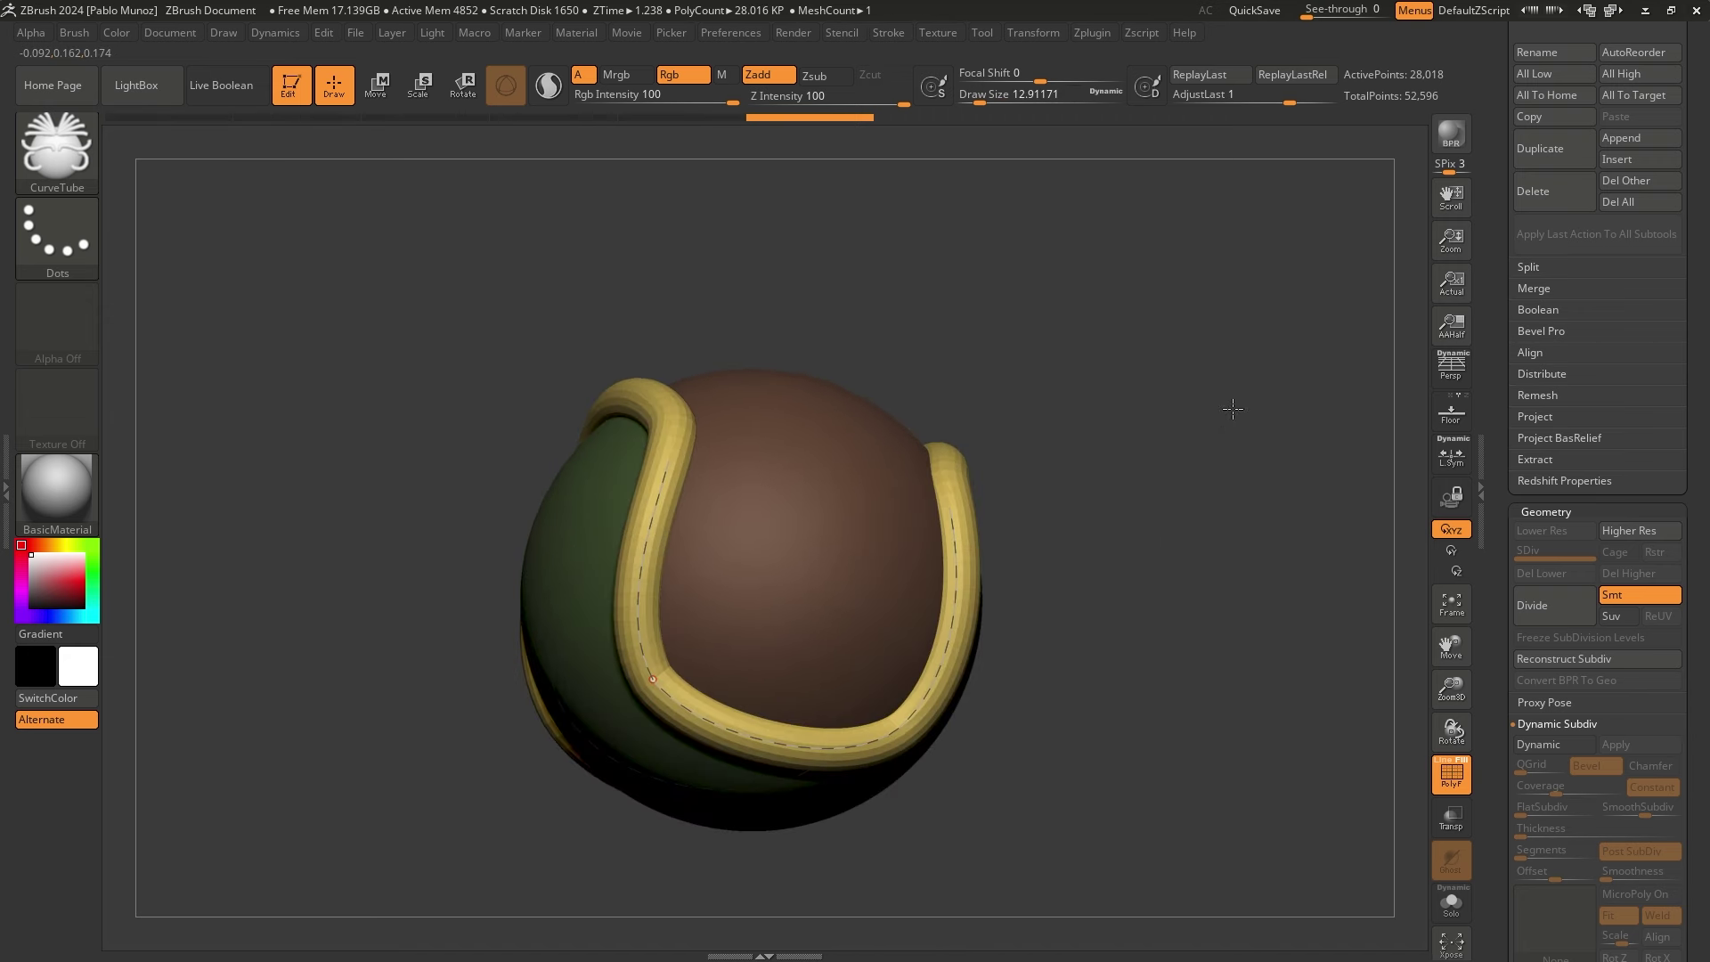
Undo the tube mesh so only the boundary curve remains on the ball
key("ctrl")
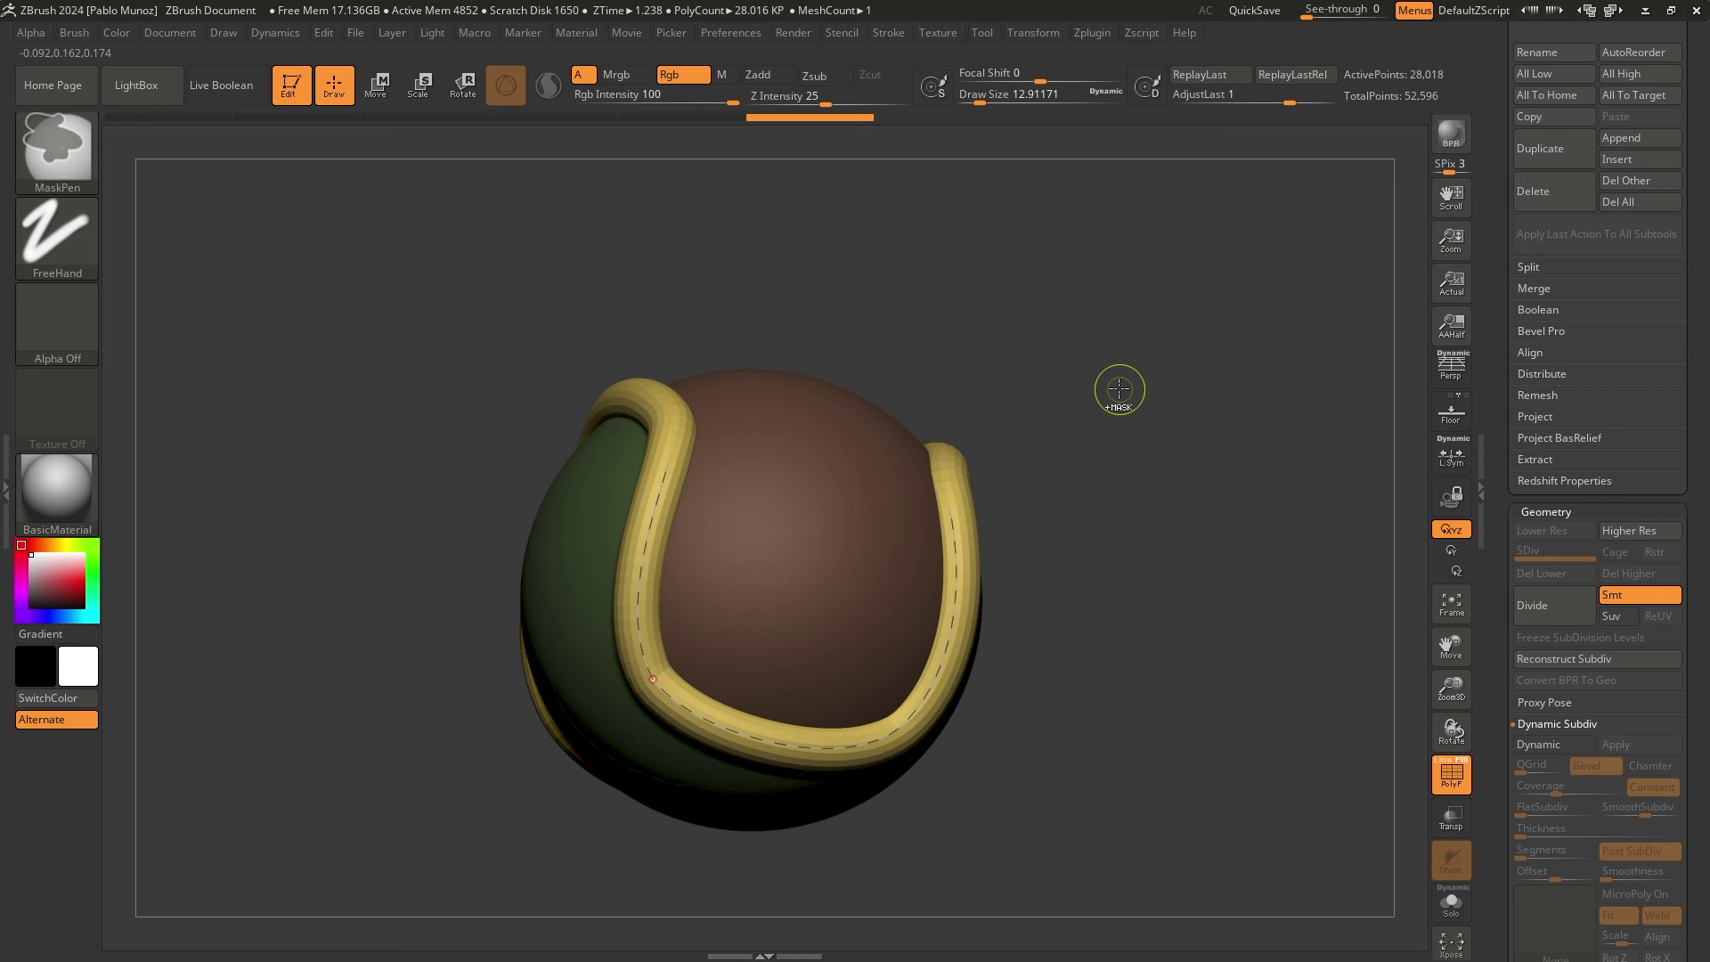
key("ctrl+z")
mouse_move(1105, 328)
left_mouse_down()
mouse_move(1137, 363)
mouse_move(1131, 400)
left_mouse_up()
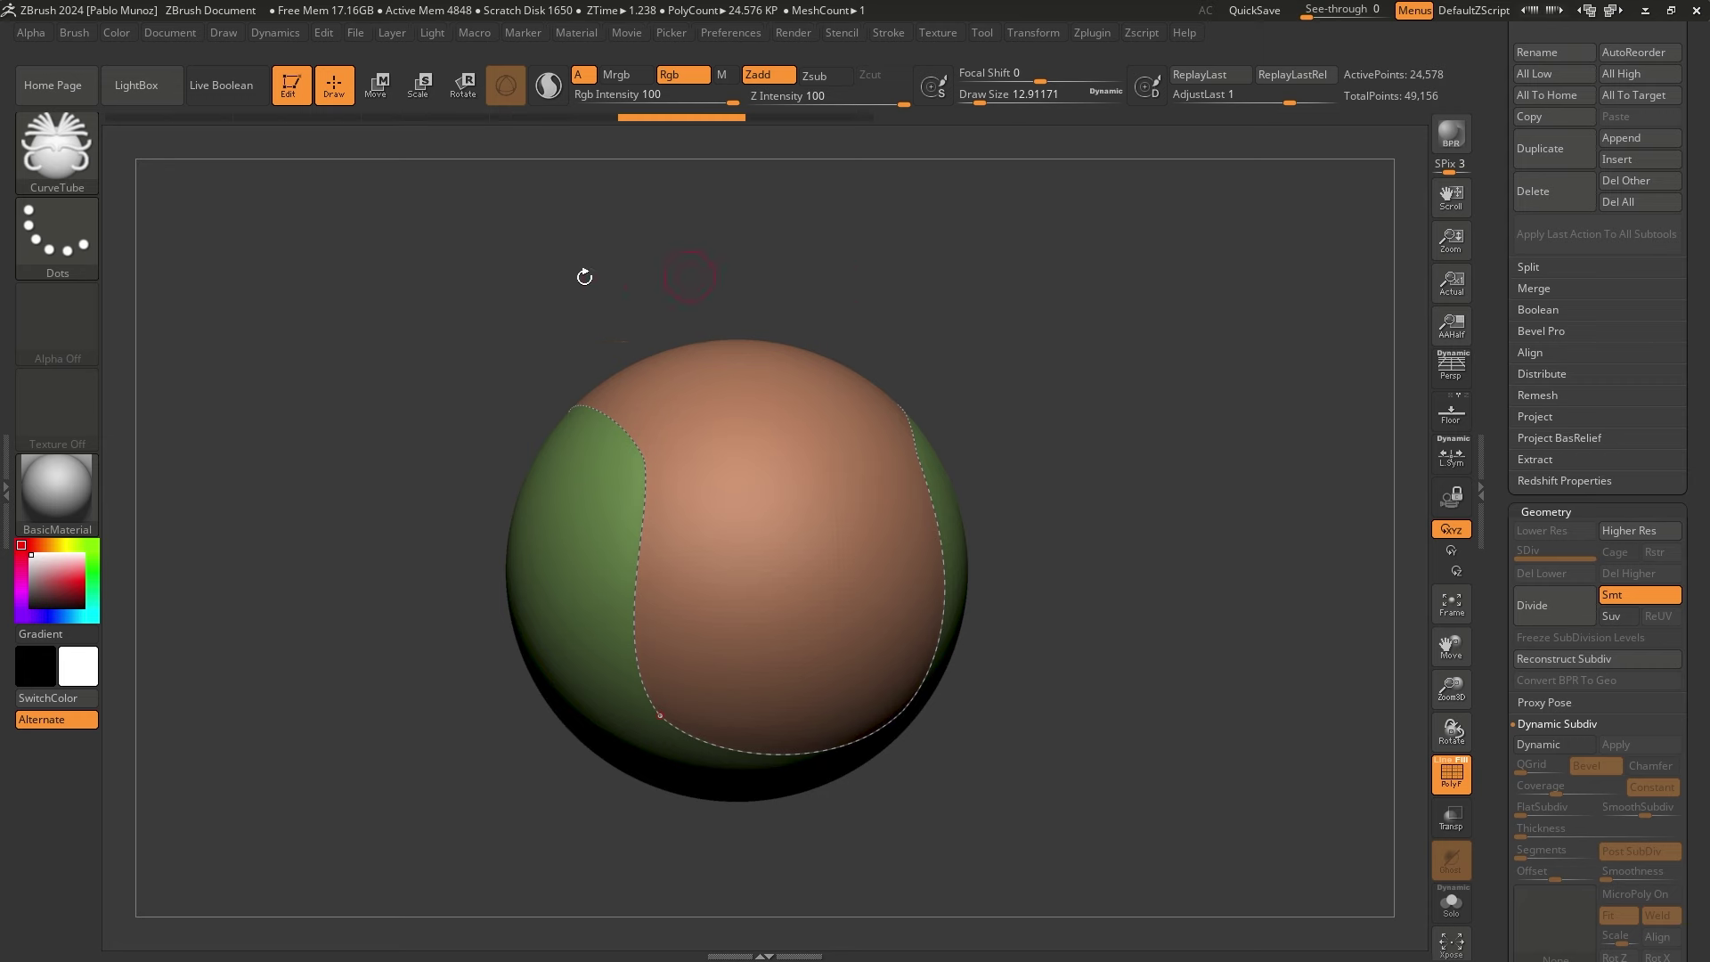
Apply the CurveFlatSnap brush at draw size about 23 to the boundary curve to build a flat strip along the seam
left_click(88, 157)
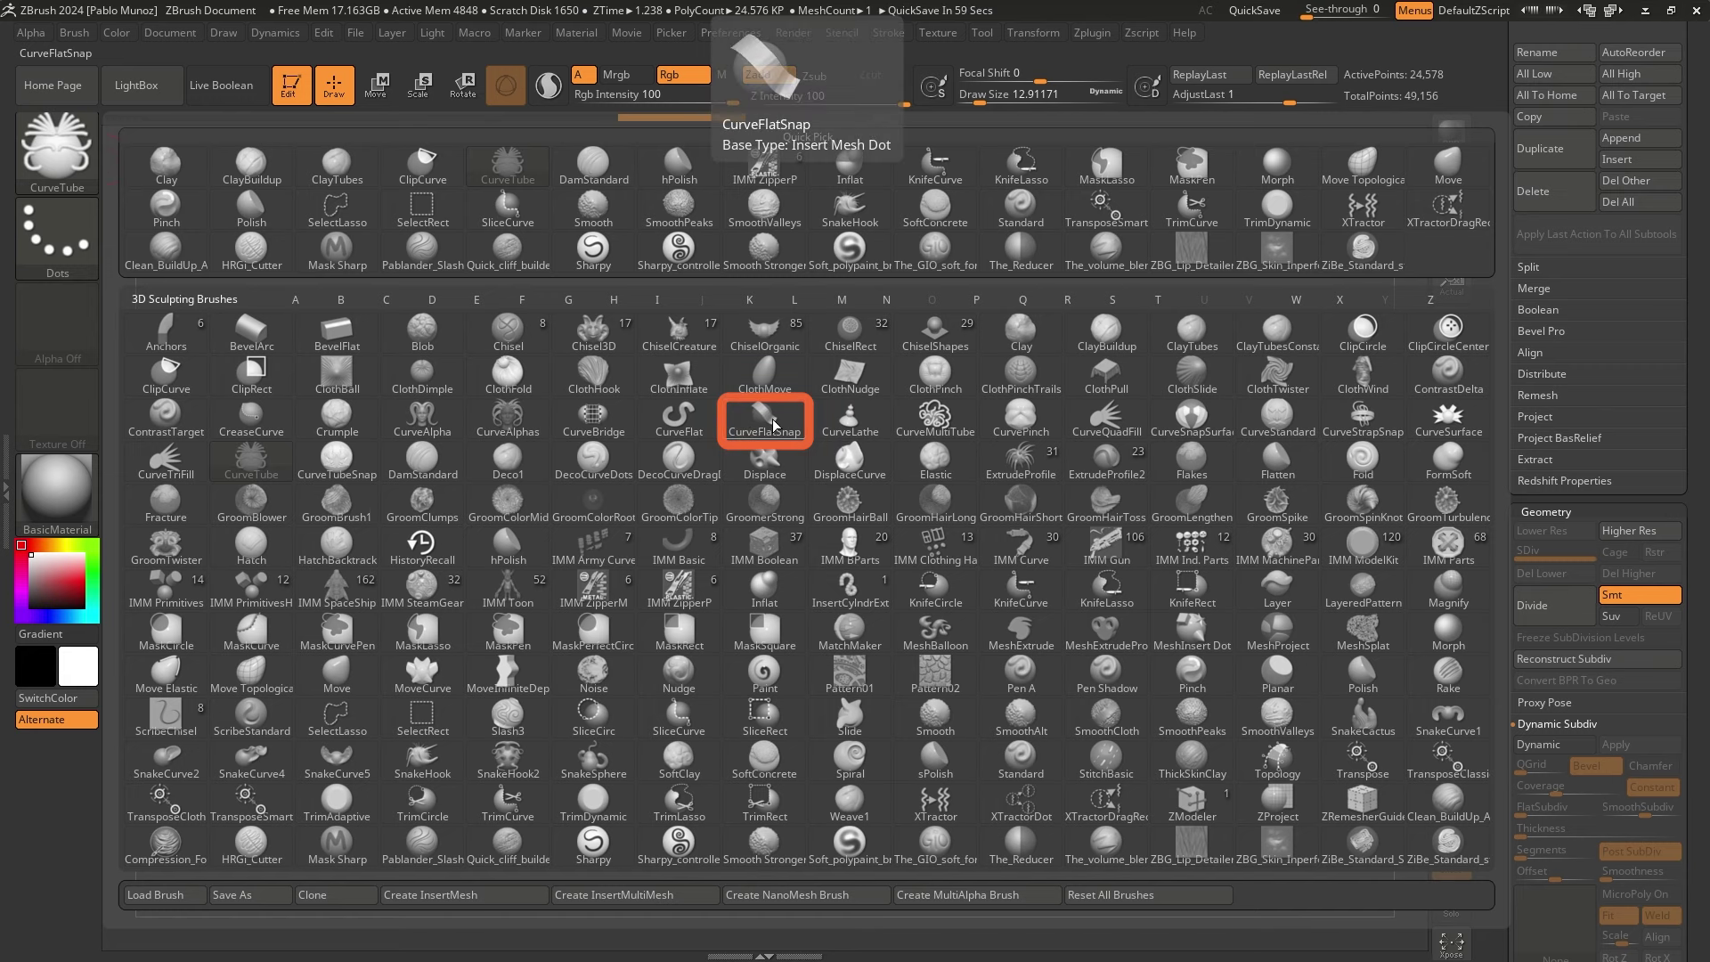
left_click(772, 421)
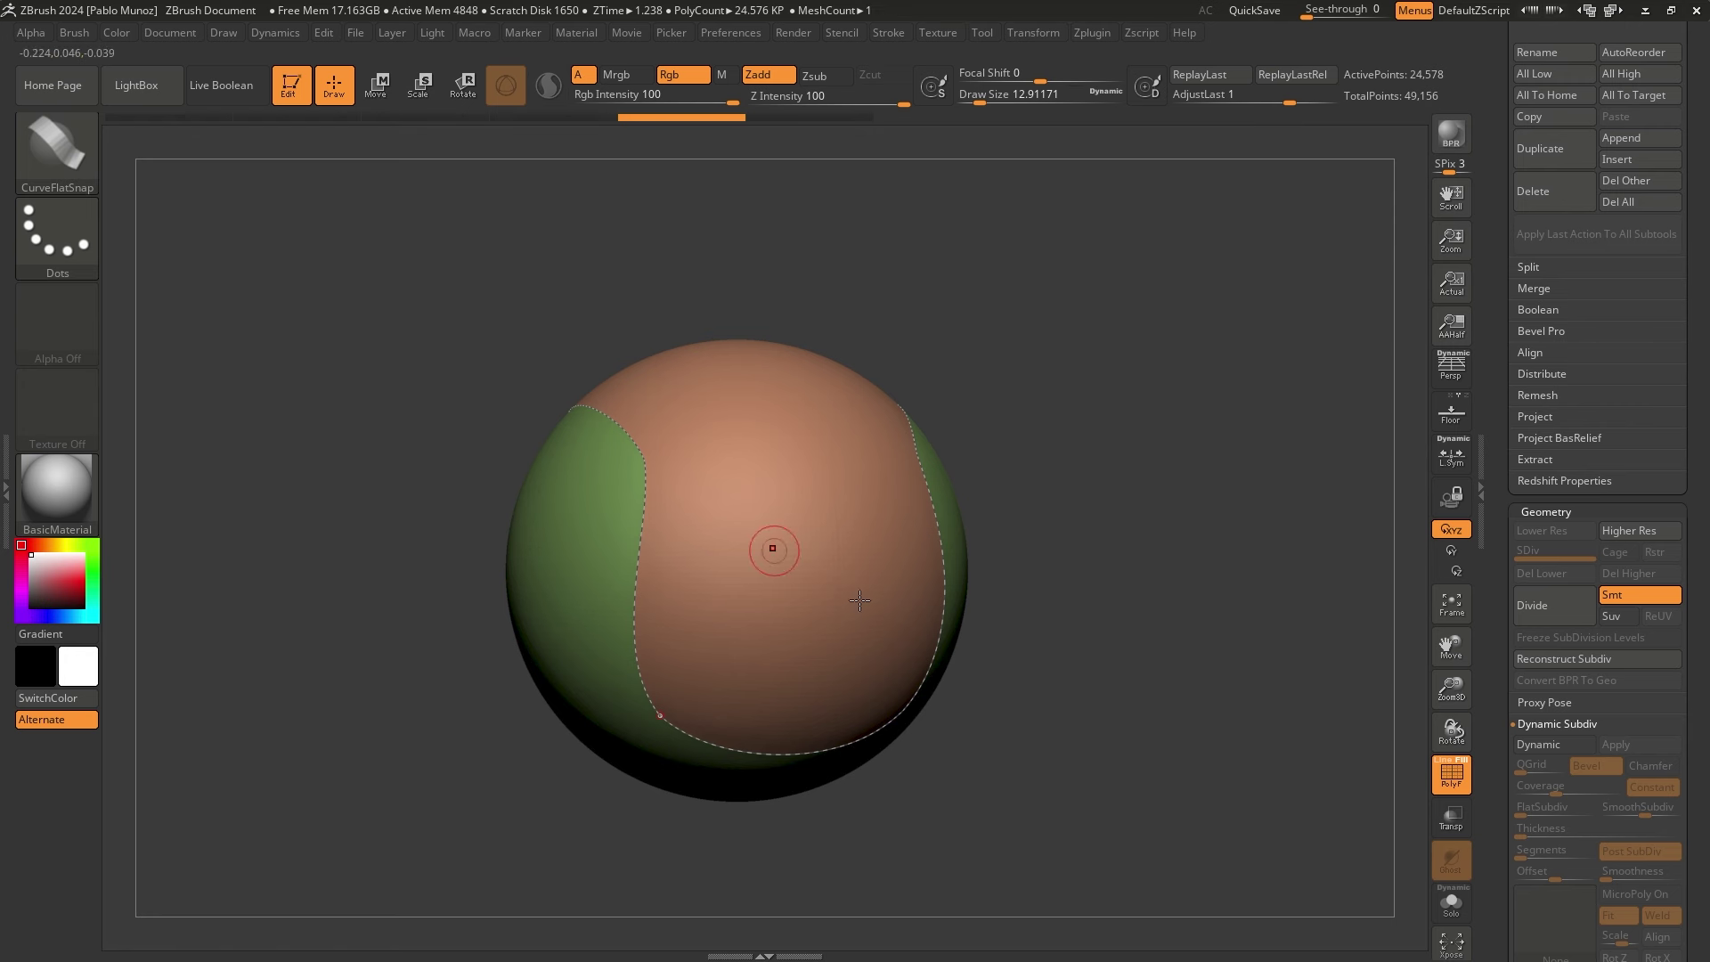
key("space")
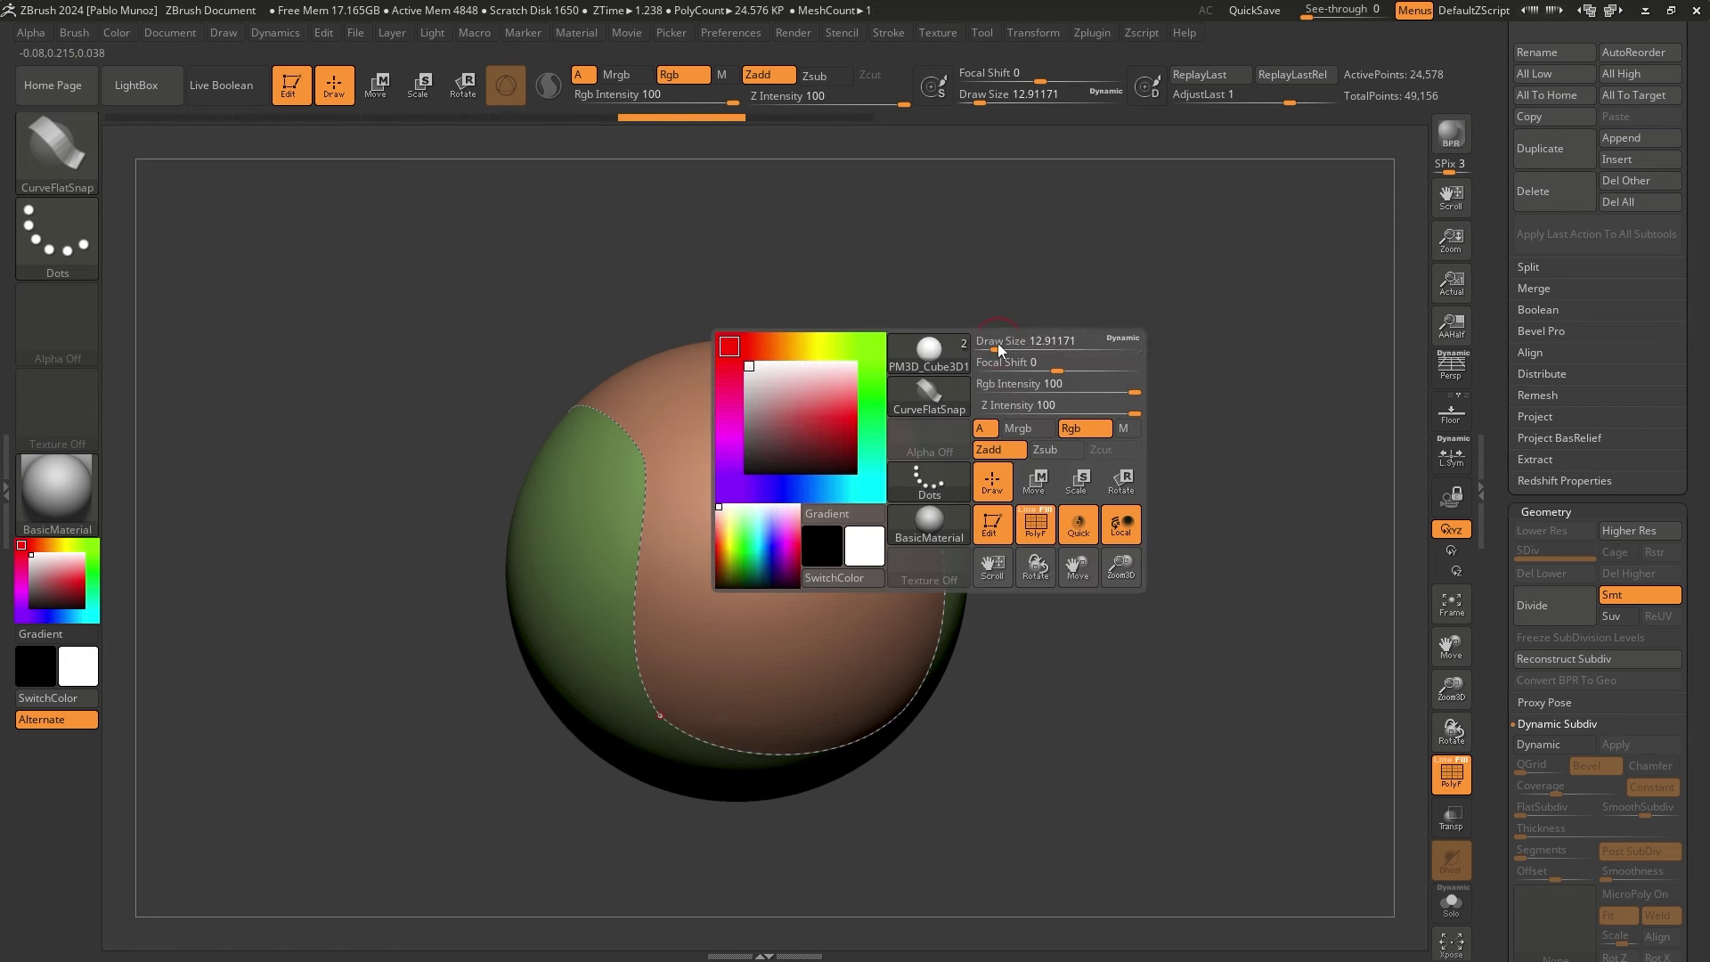
left_click_drag(991, 343, 998, 346)
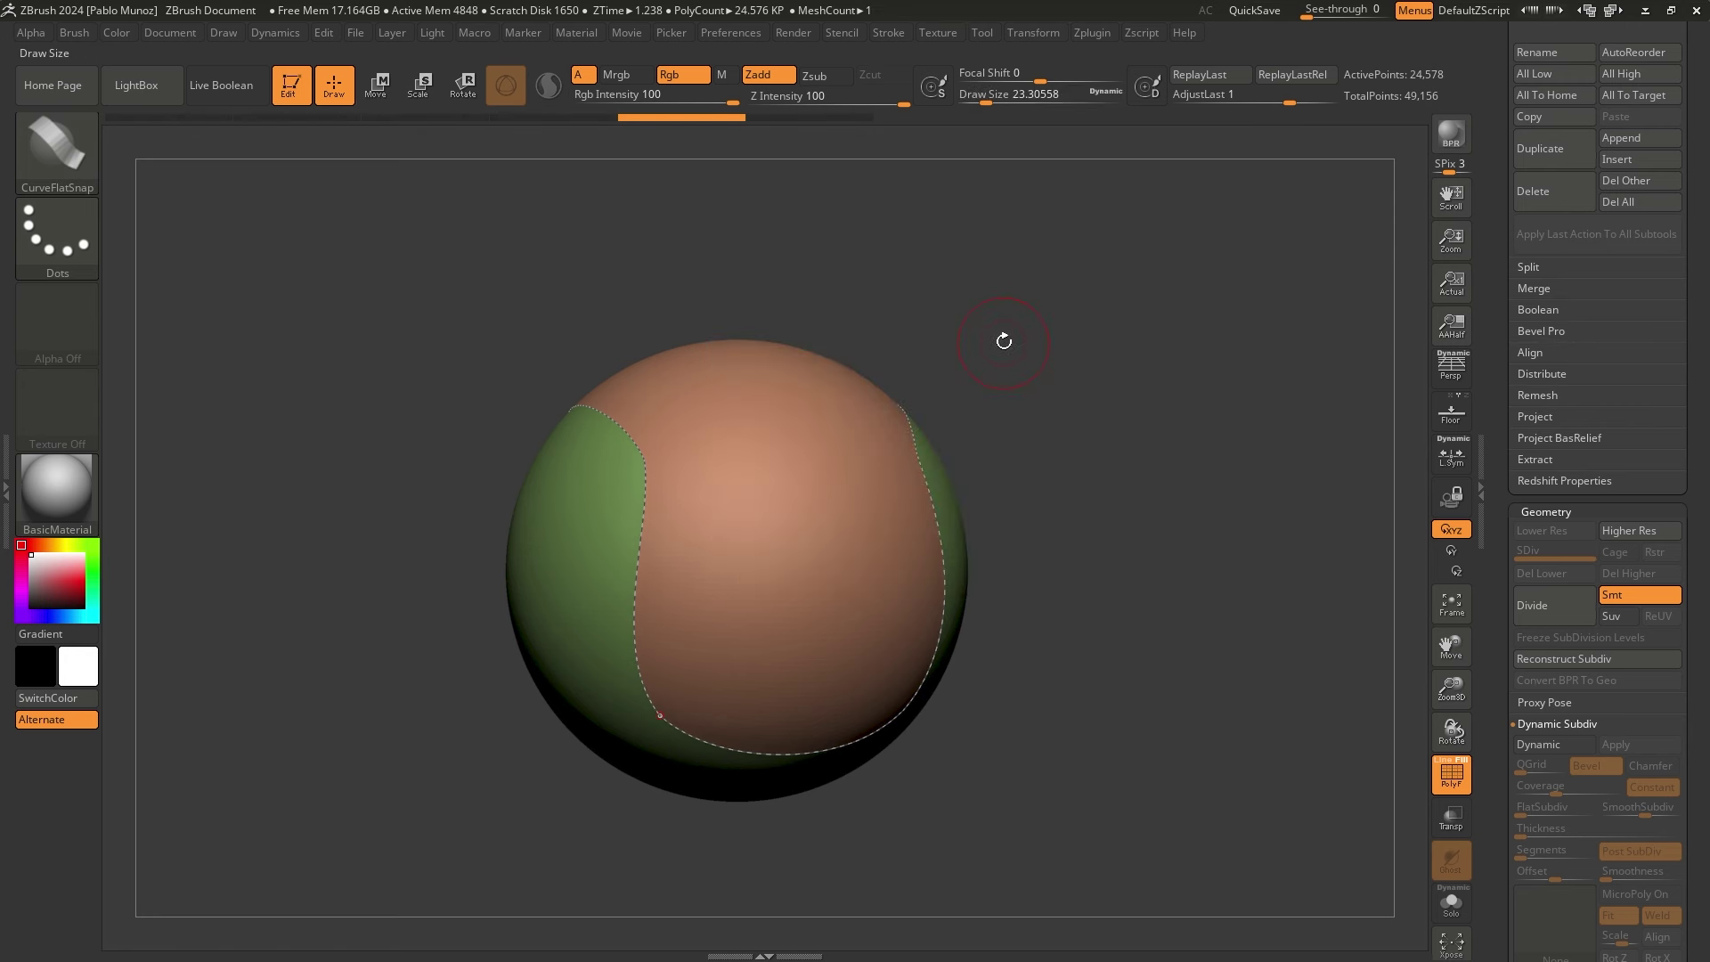
key("space")
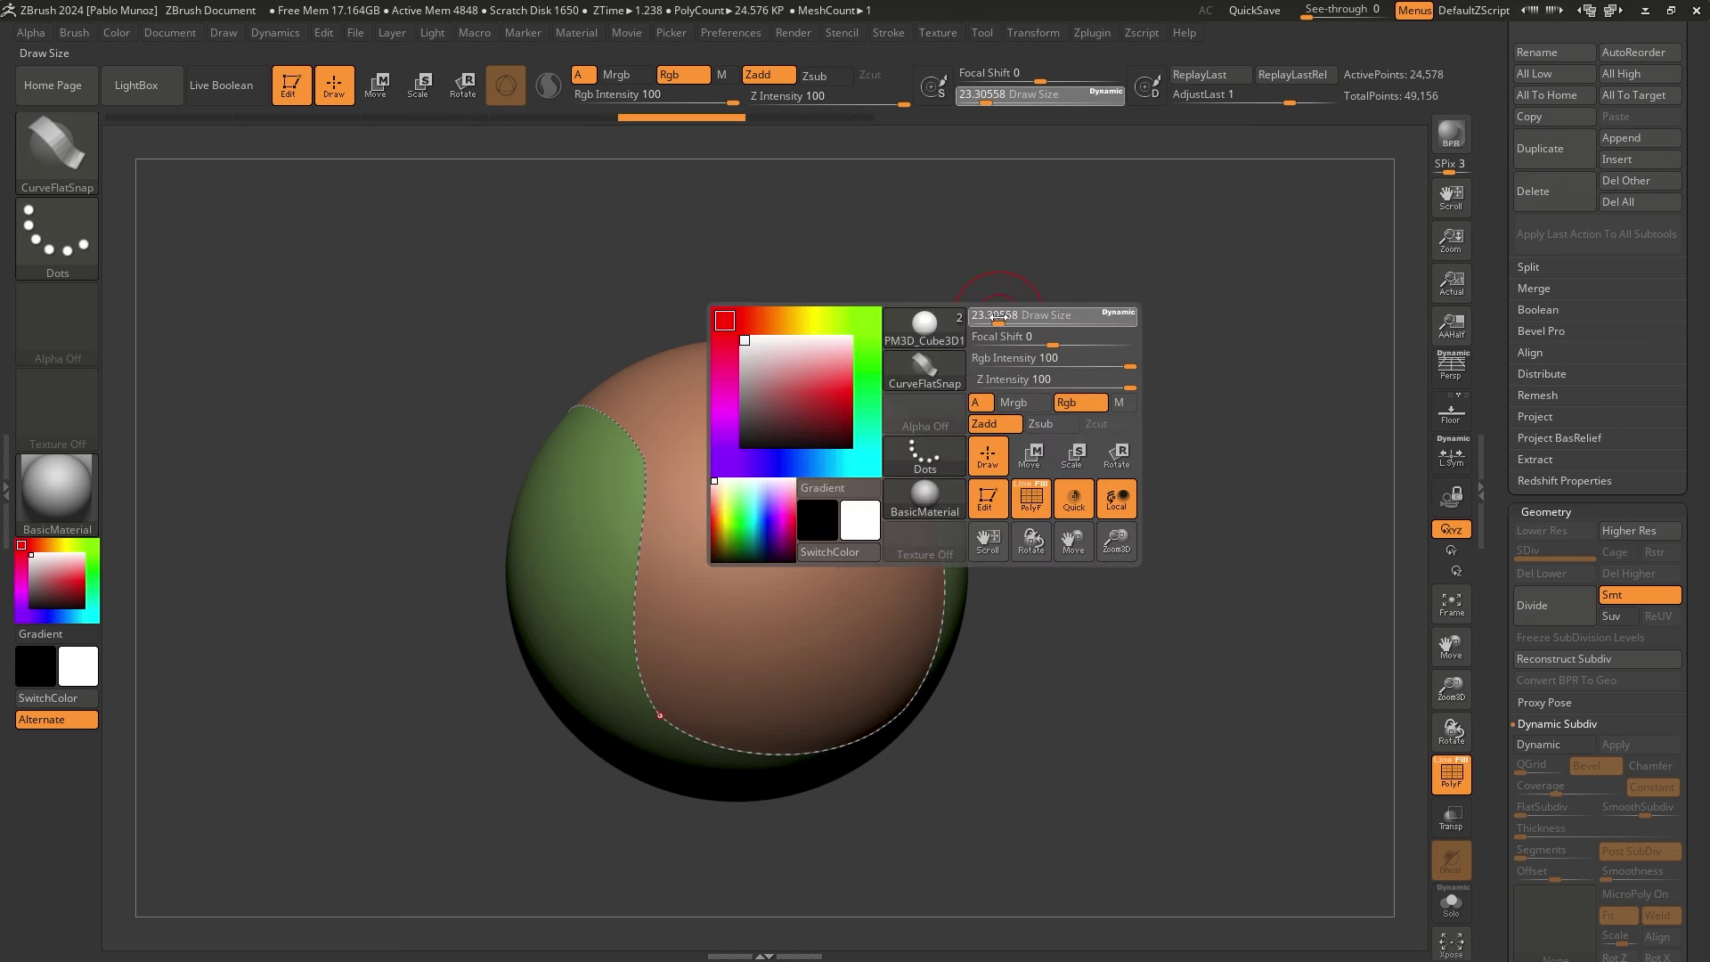
left_click(638, 451)
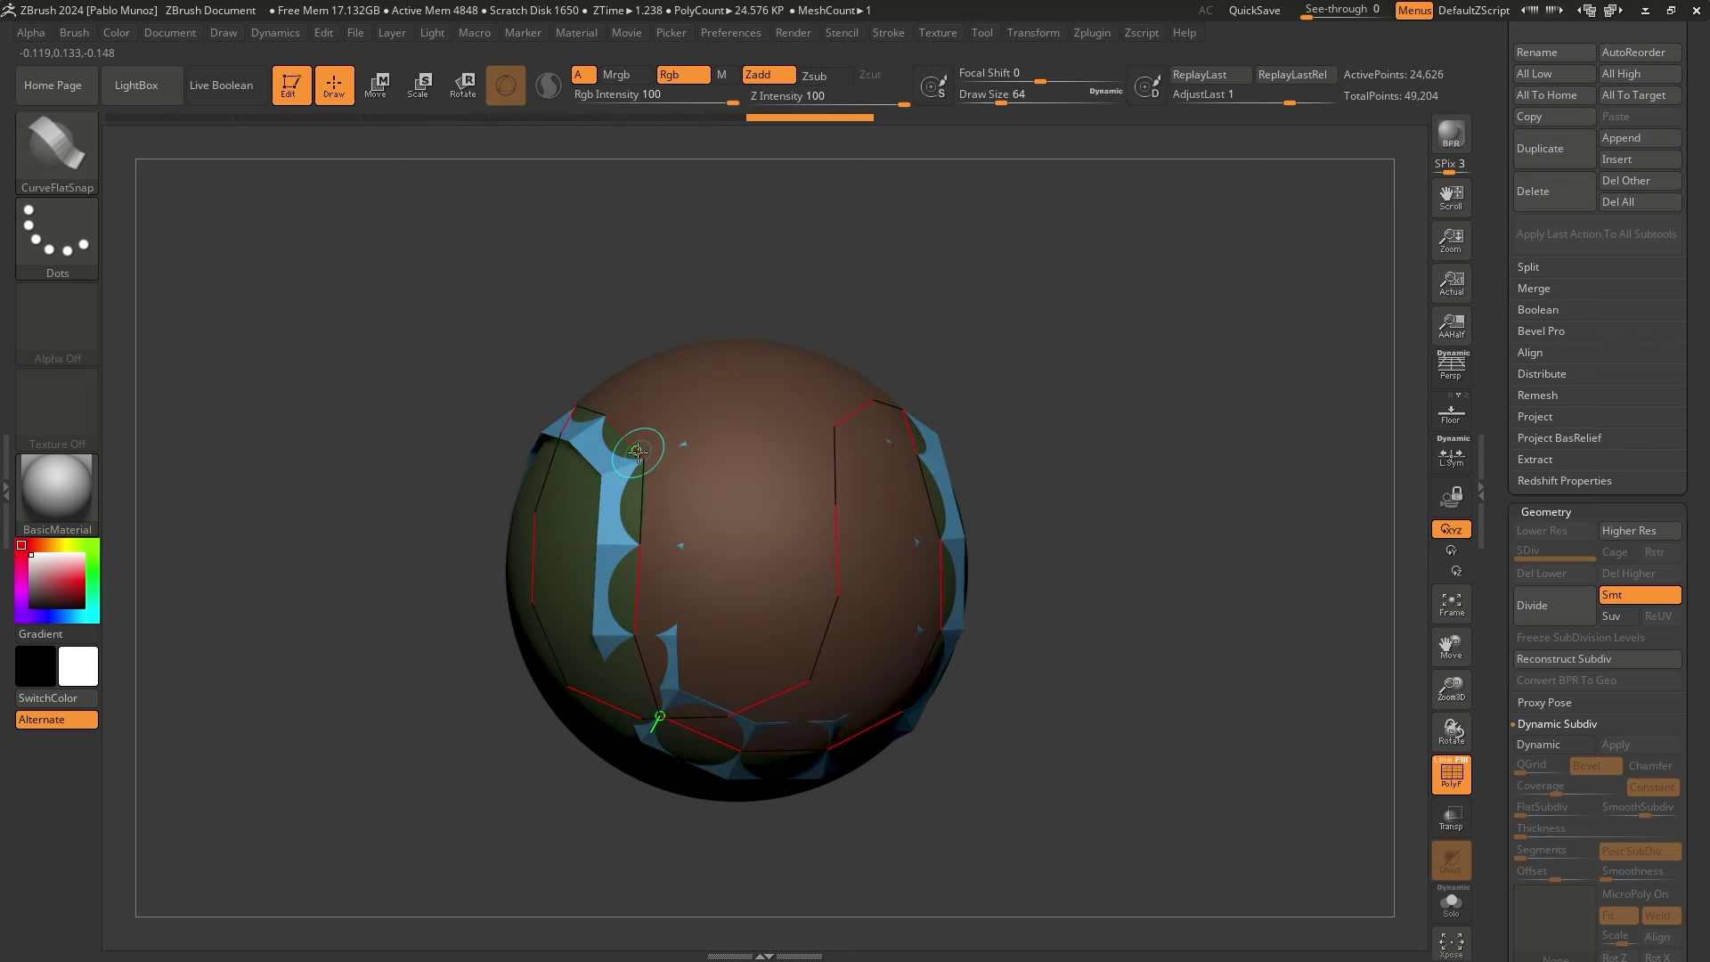
mouse_move(1176, 440)
left_mouse_down()
mouse_move(1007, 440)
mouse_move(1159, 442)
left_mouse_up()
left_click_drag(1279, 432, 1152, 480)
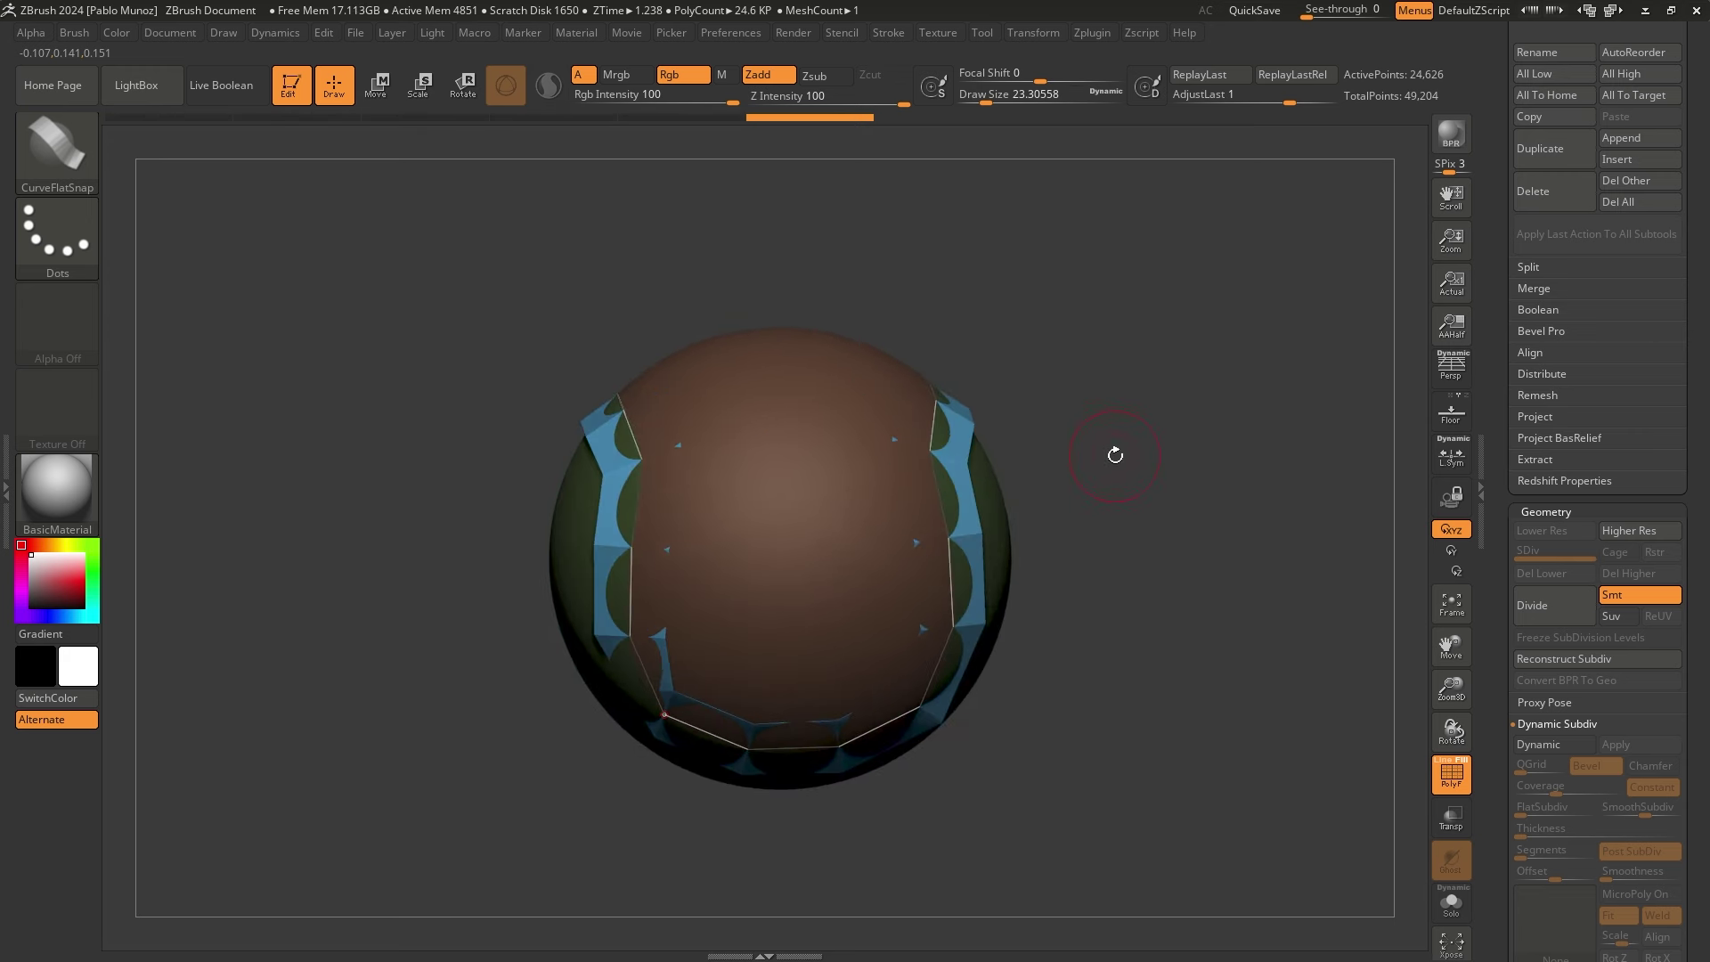
Clear the boundary curve and separate the strip into its own subtool with Split Unmasked Points
left_click(776, 366)
left_click_drag(1173, 367, 1126, 321)
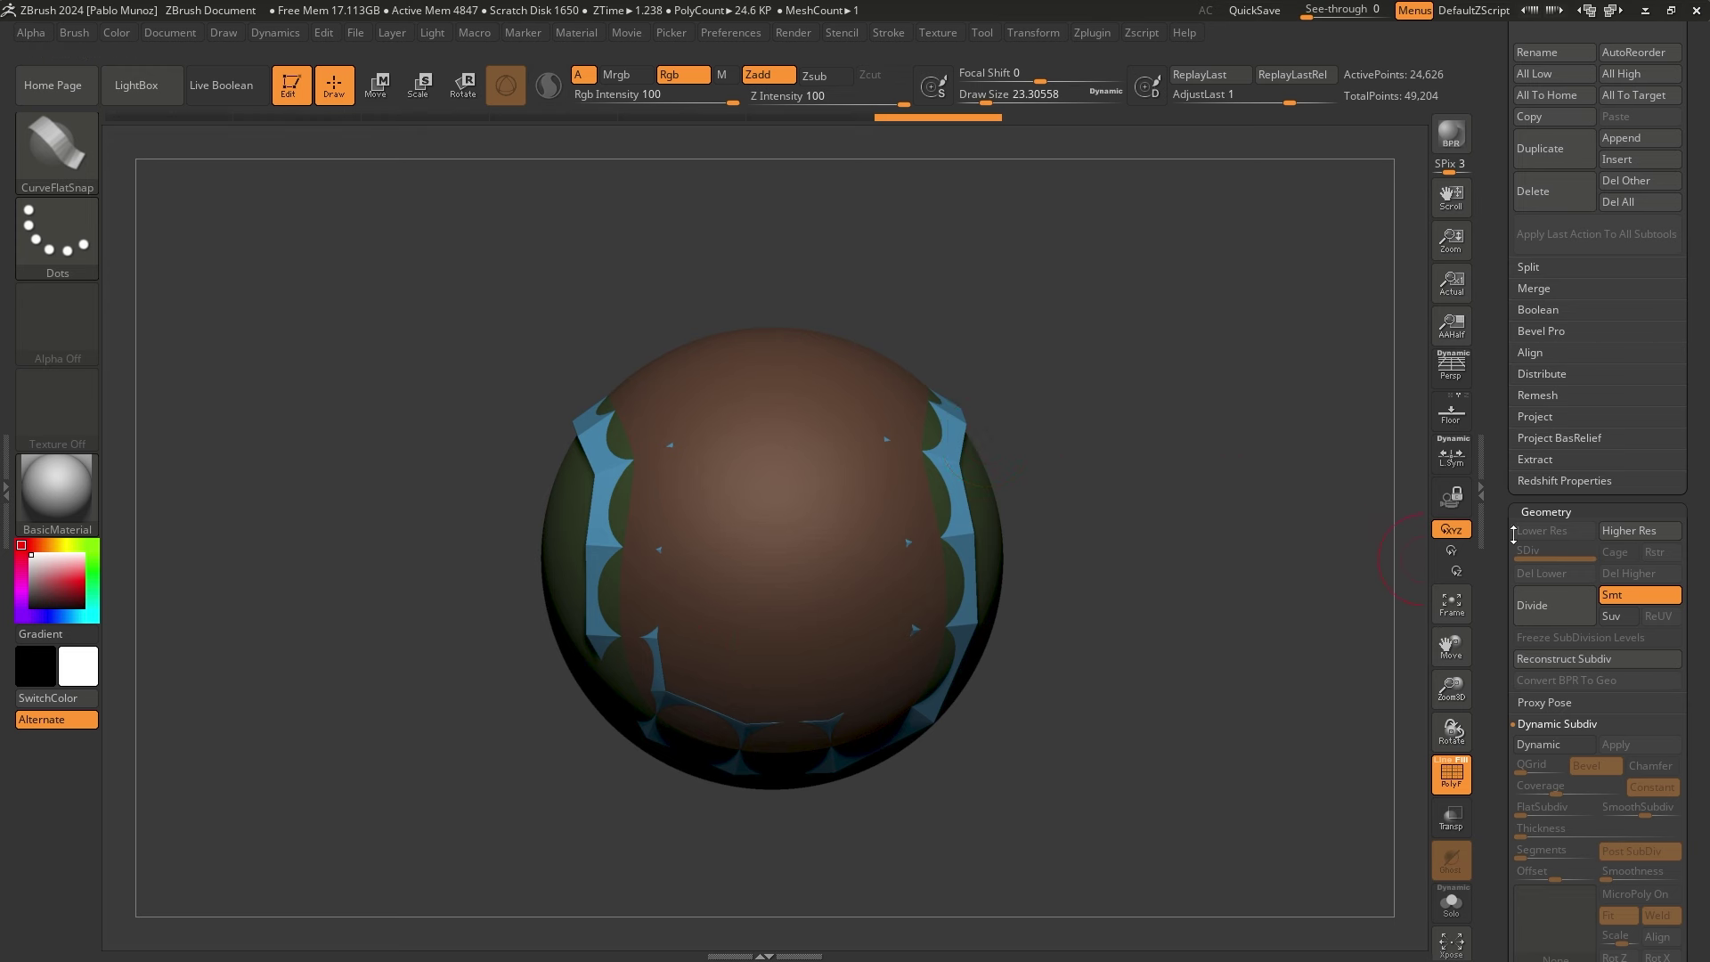
left_click(1549, 268)
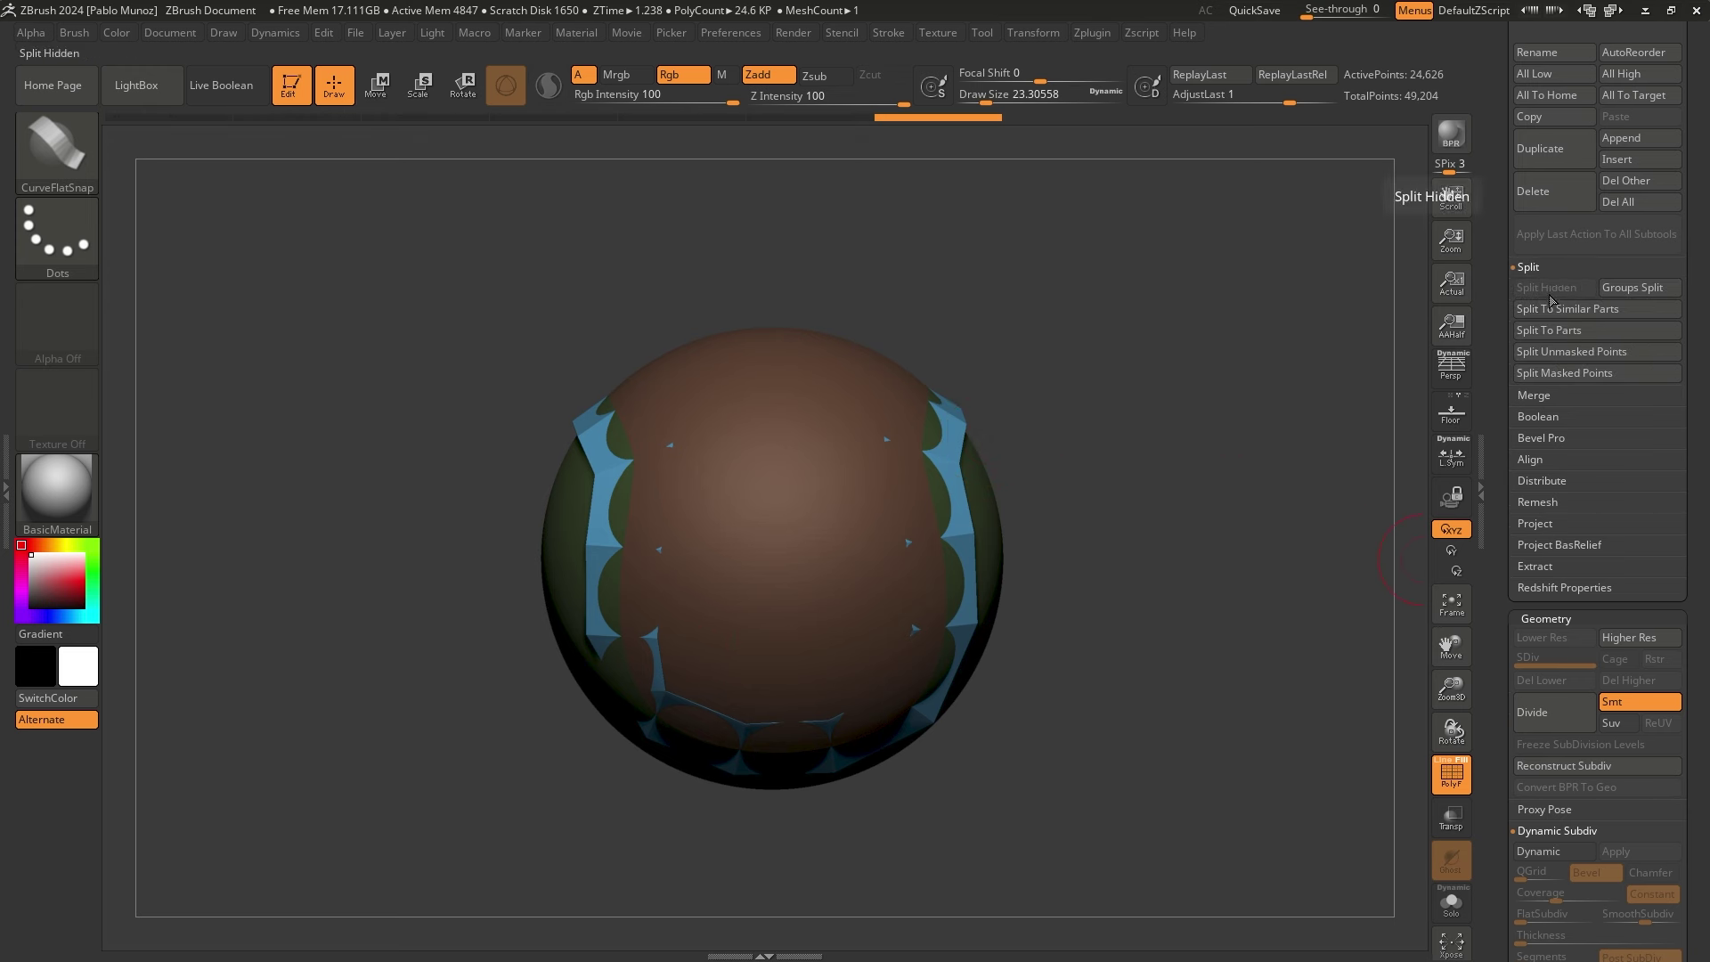
left_click(1579, 357)
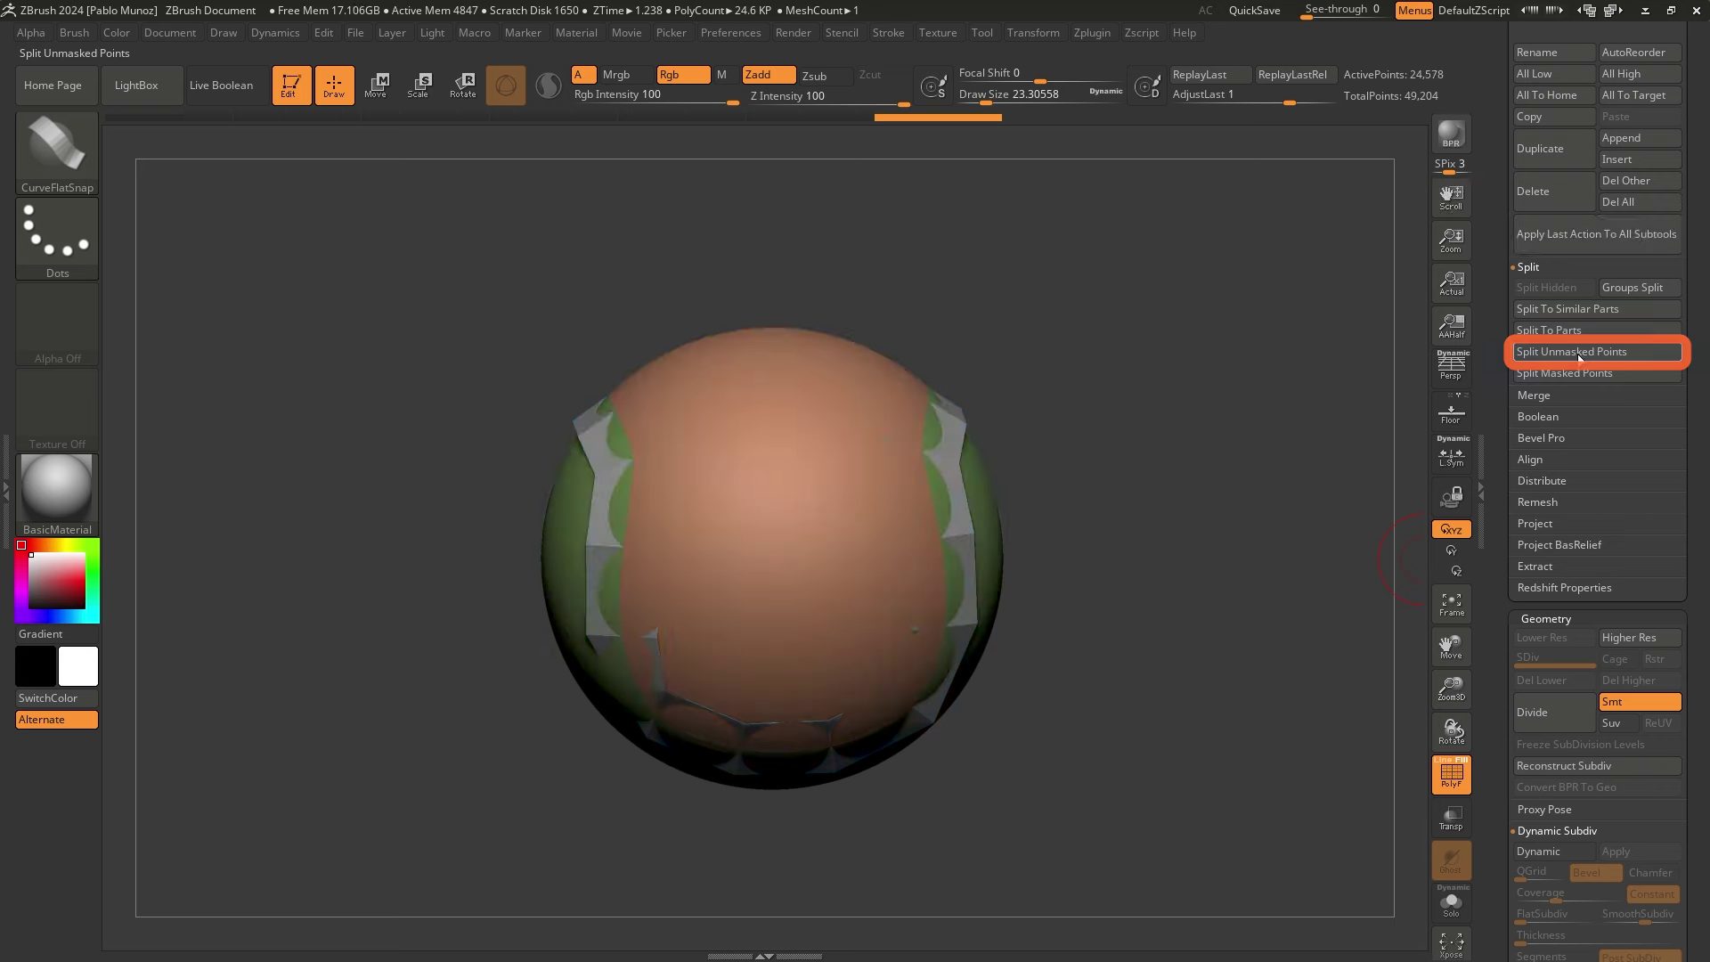
Hide the PM3D_Cube3D1 ball and make the PM3D_Cube3D2 strip the active subtool, leaving only the strip in view
scroll(1506, 468, "up", 6)
left_click_drag(1537, 380, 1567, 380)
mouse_move(1592, 466)
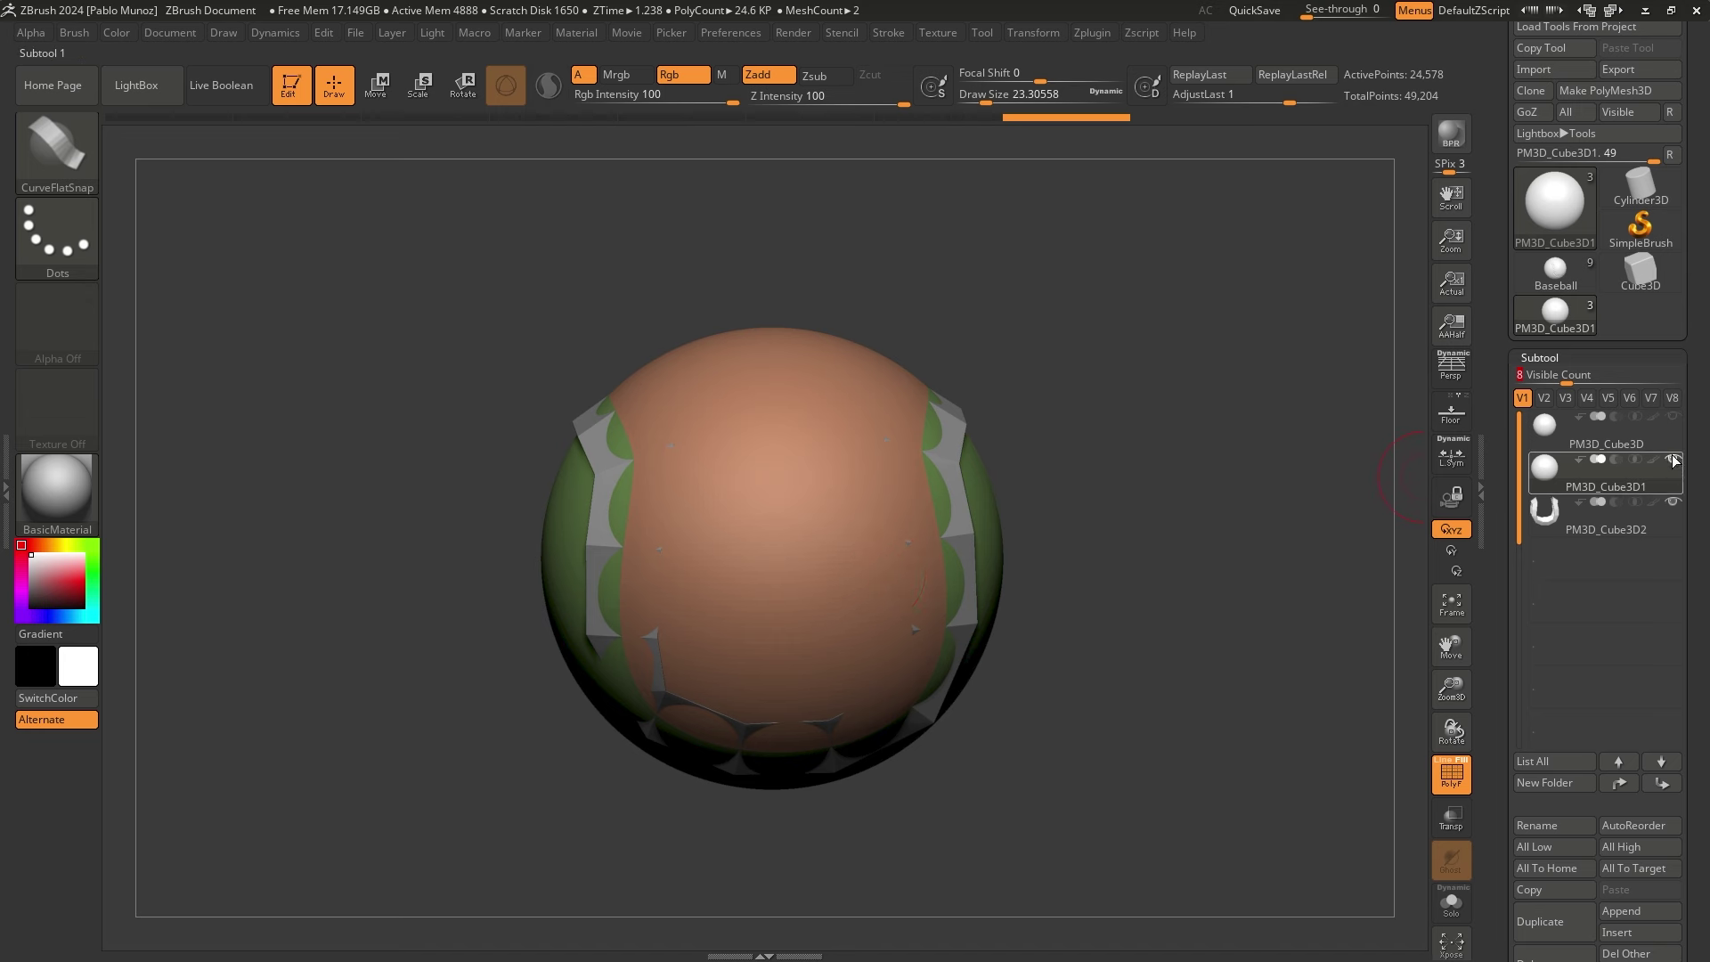
left_click(1648, 522)
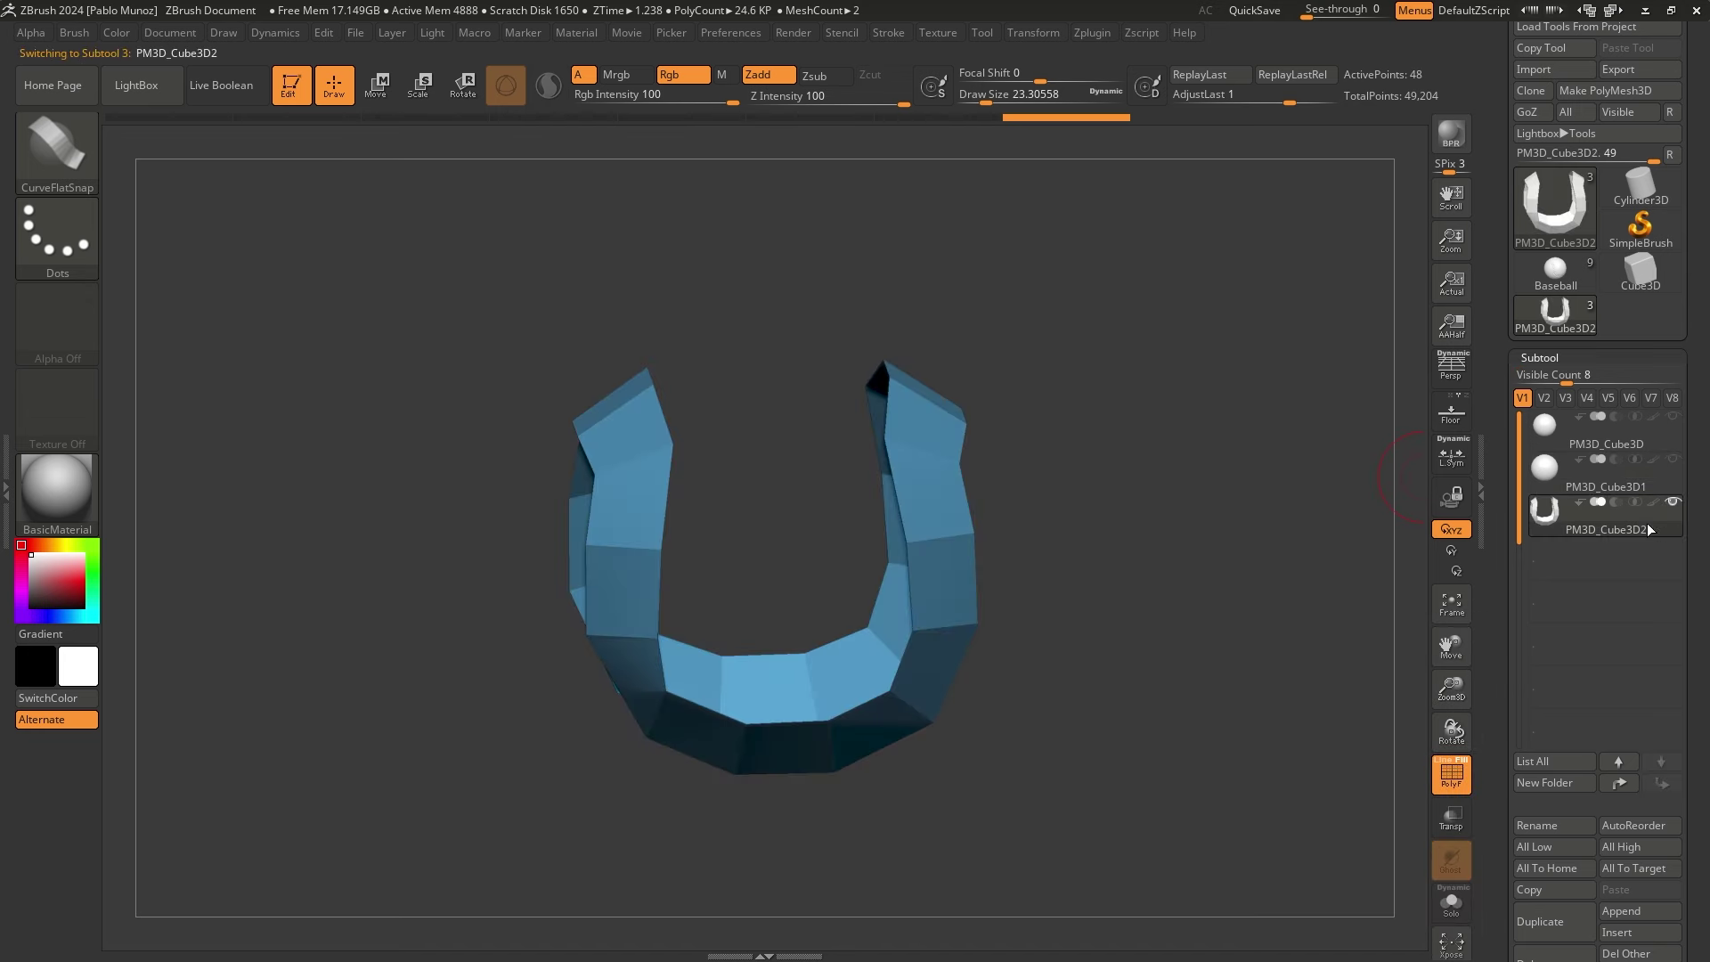
mouse_move(1168, 481)
left_mouse_down()
mouse_move(1101, 488)
mouse_move(1199, 473)
mouse_move(1186, 482)
left_mouse_up()
left_click_drag(1044, 495, 1077, 511)
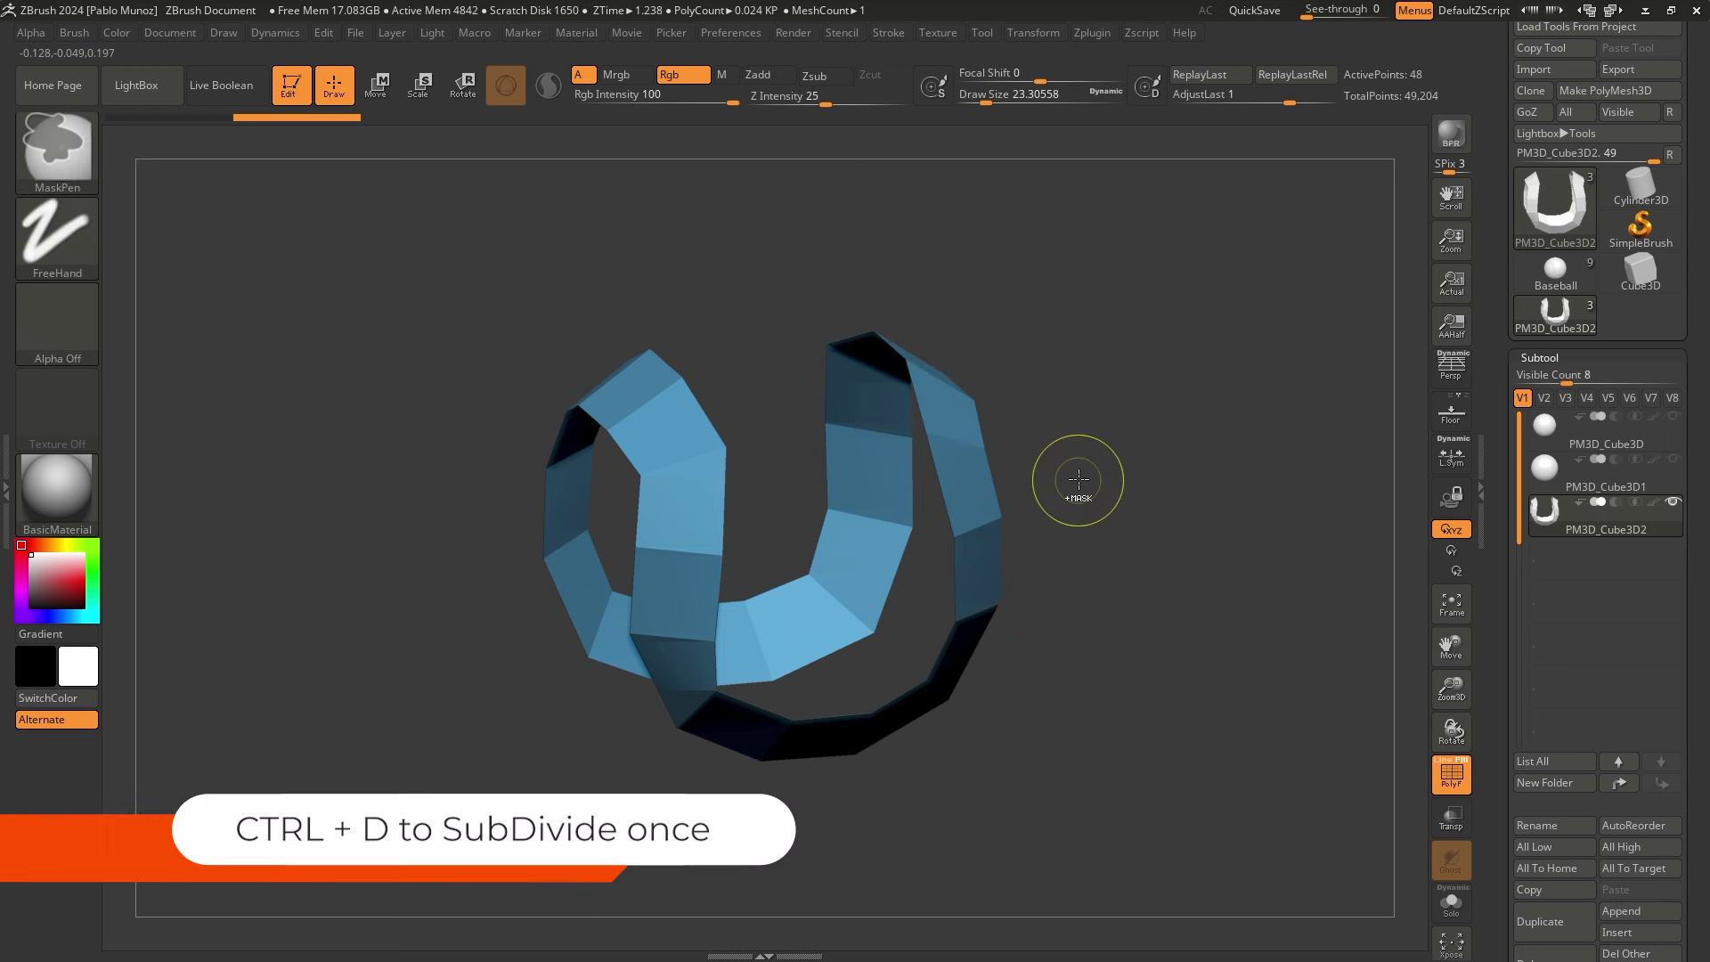
Subdivide the strip once and delete its lower subdivision level
scroll(1493, 705, "down", 10)
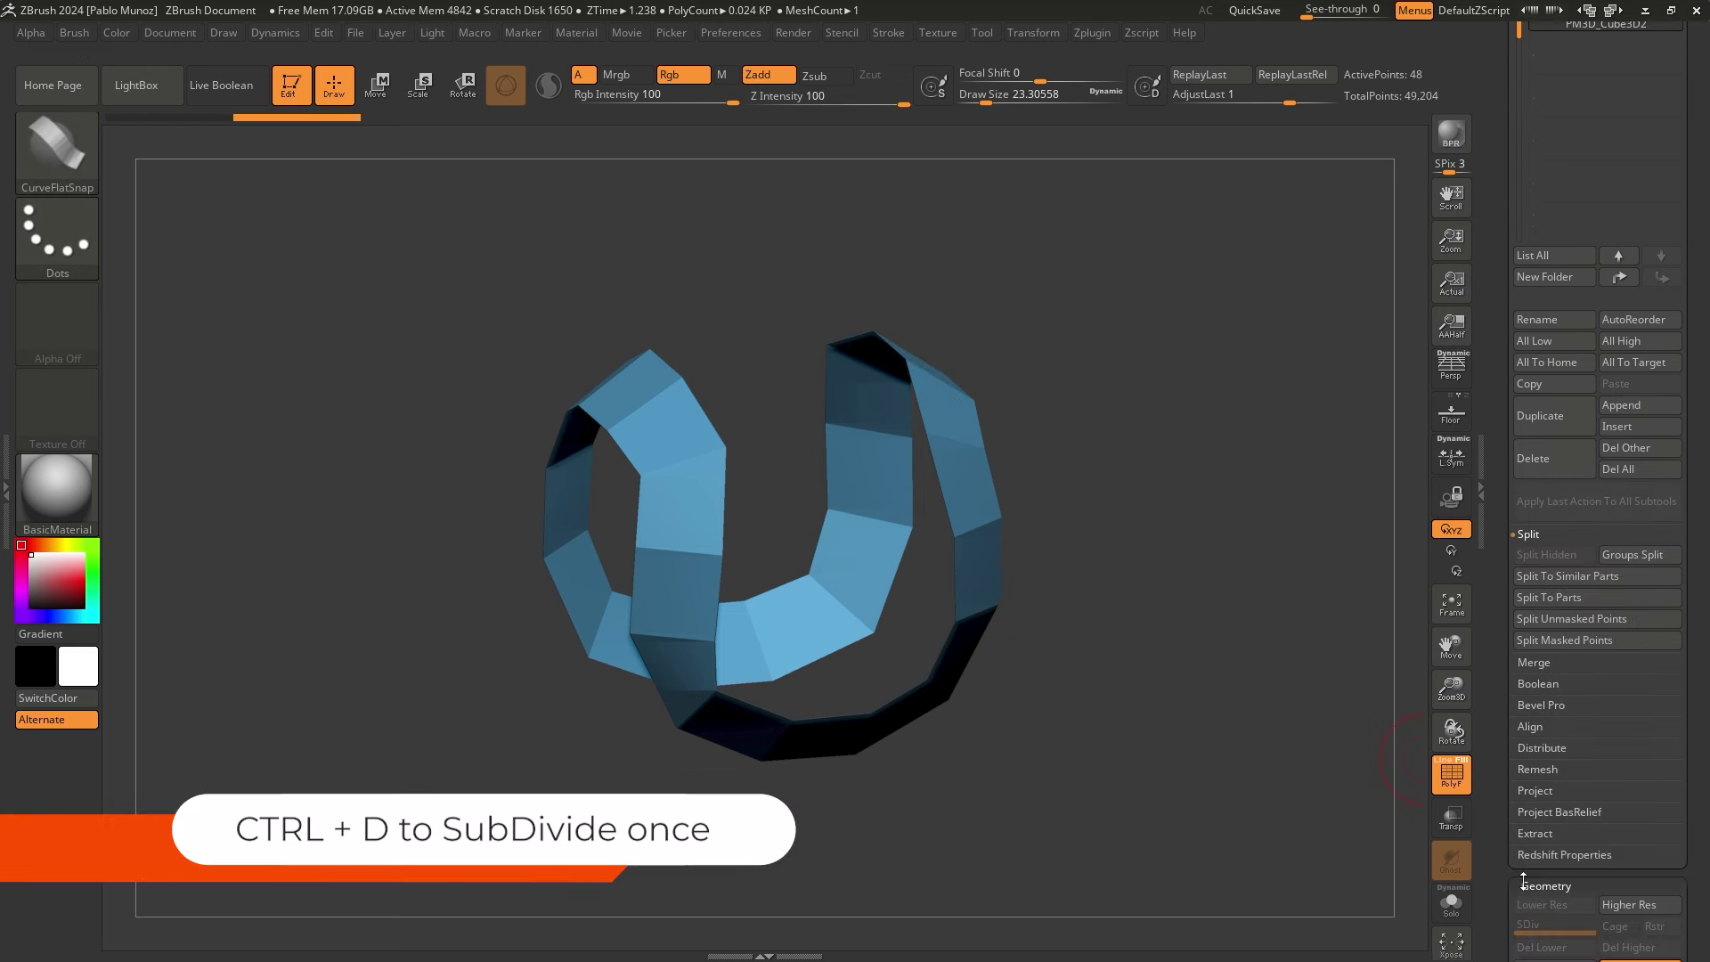
left_click(1548, 788)
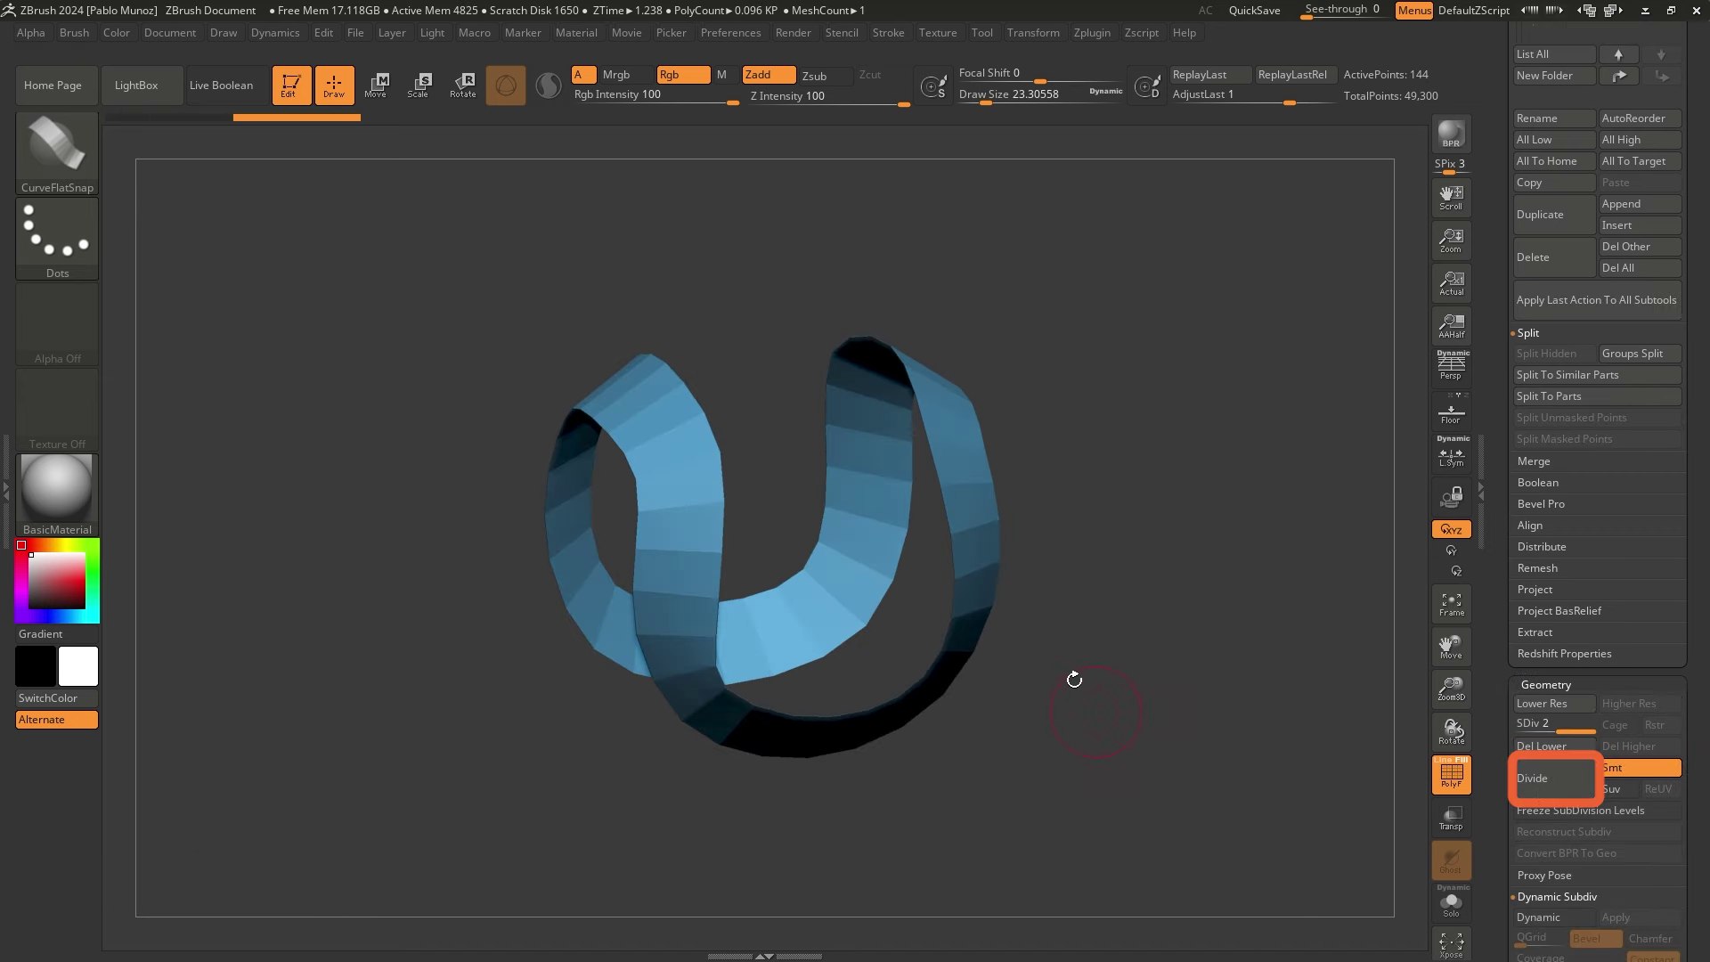
left_click(1556, 749)
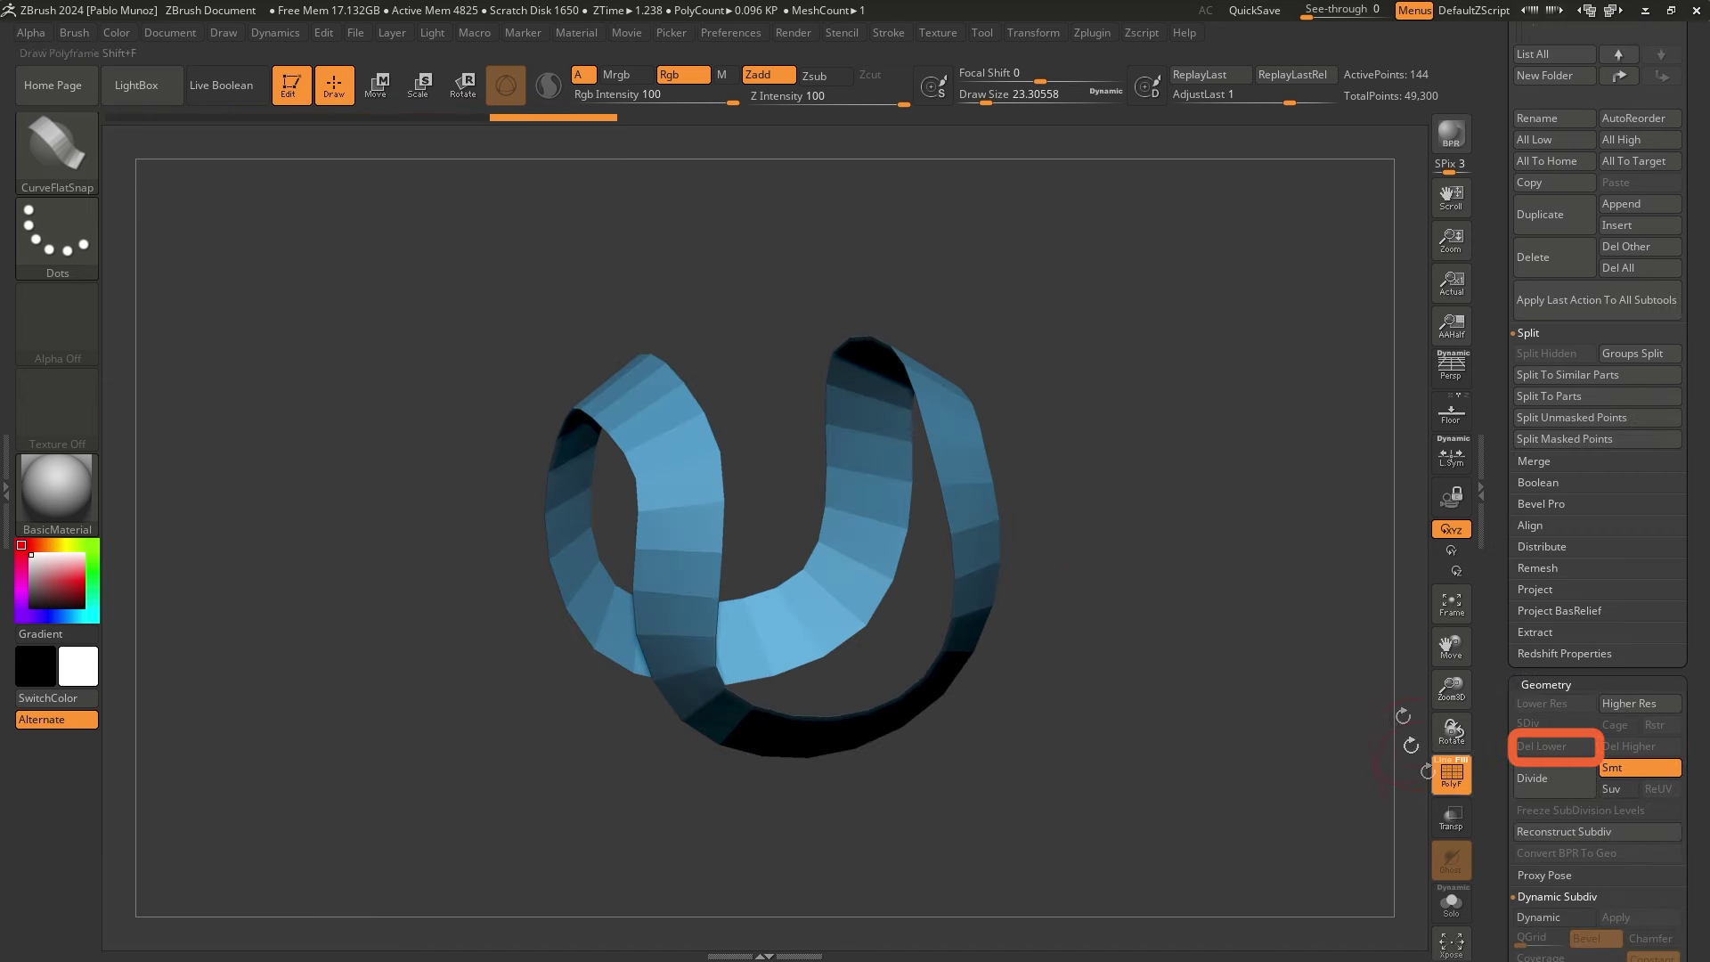
left_click_drag(1397, 672, 1267, 596)
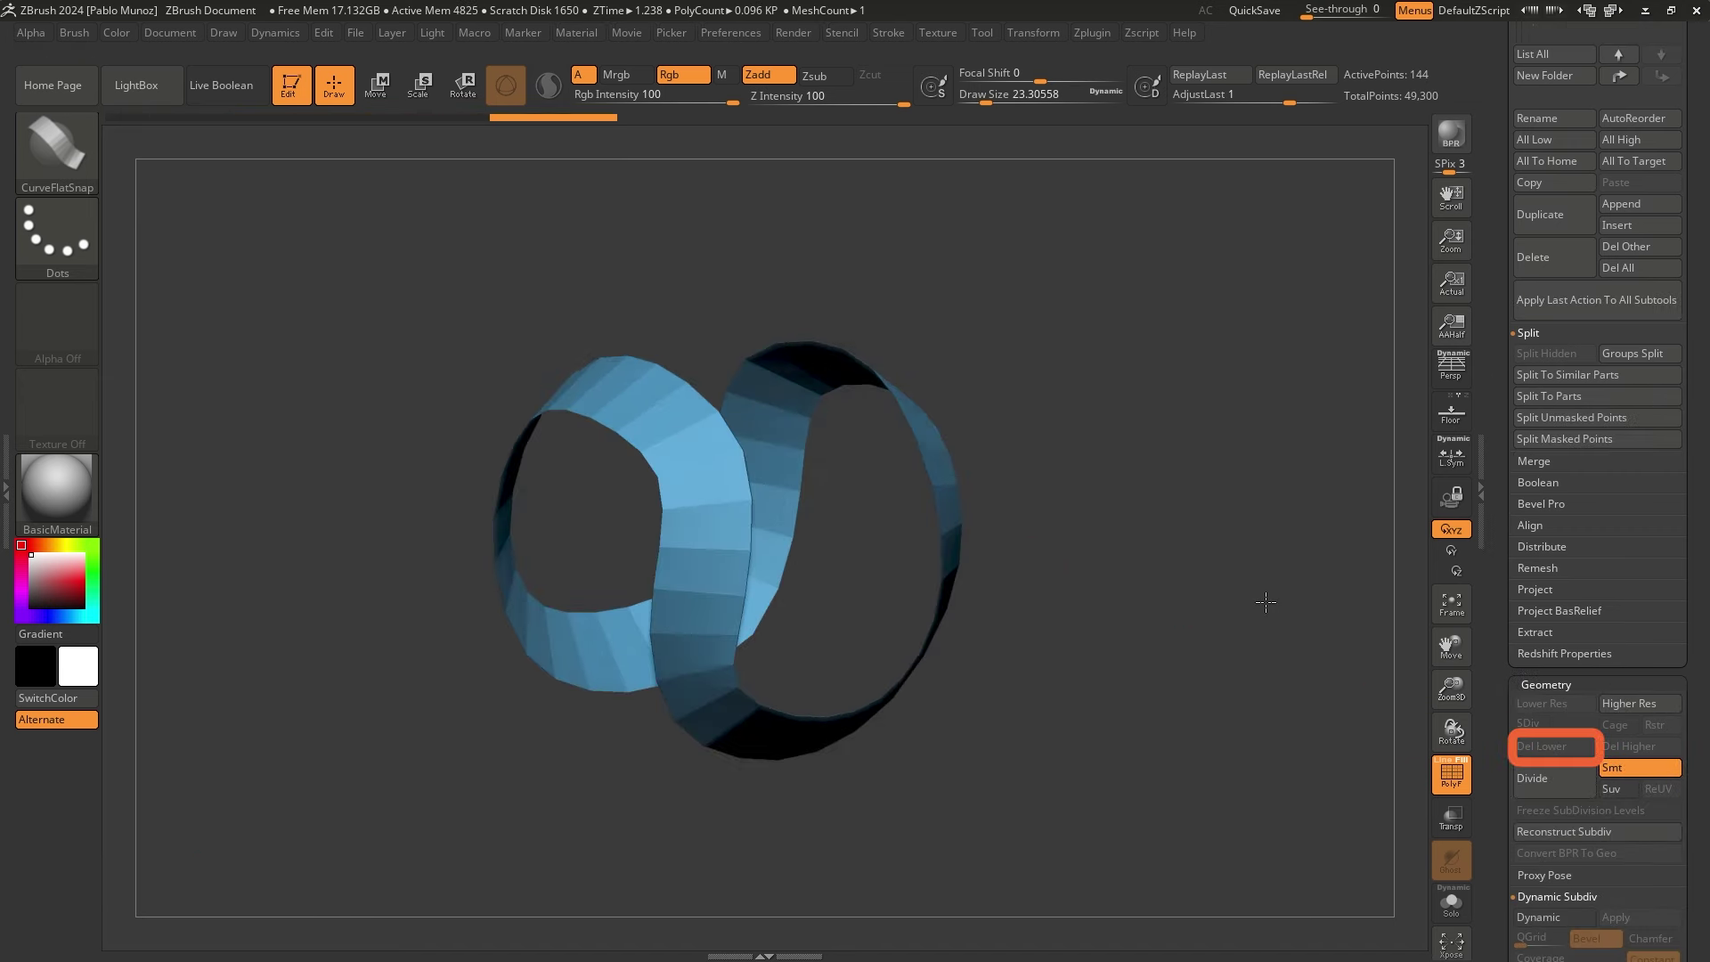
Turn the wireframe lines back on for the strip and inspect its polygon layout up close
left_click(1450, 774)
left_click(1449, 768)
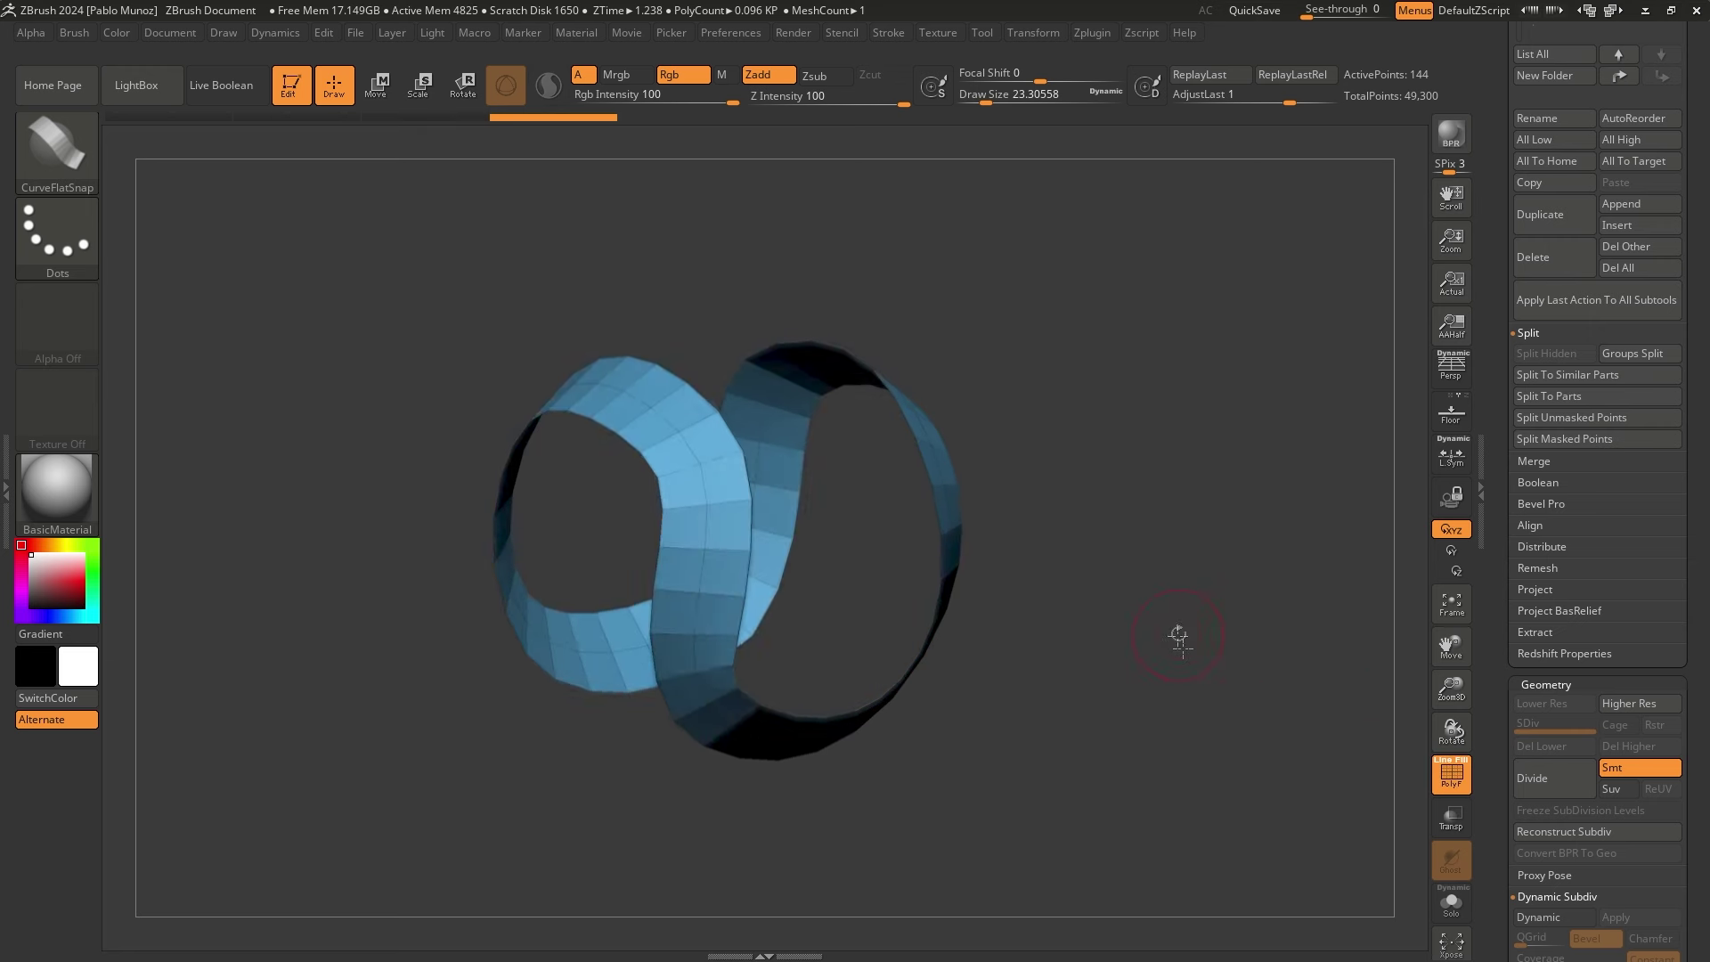
right_click_drag(1176, 641, 1077, 619)
right_click_drag(704, 545, 698, 419)
left_click_drag(697, 419, 666, 362)
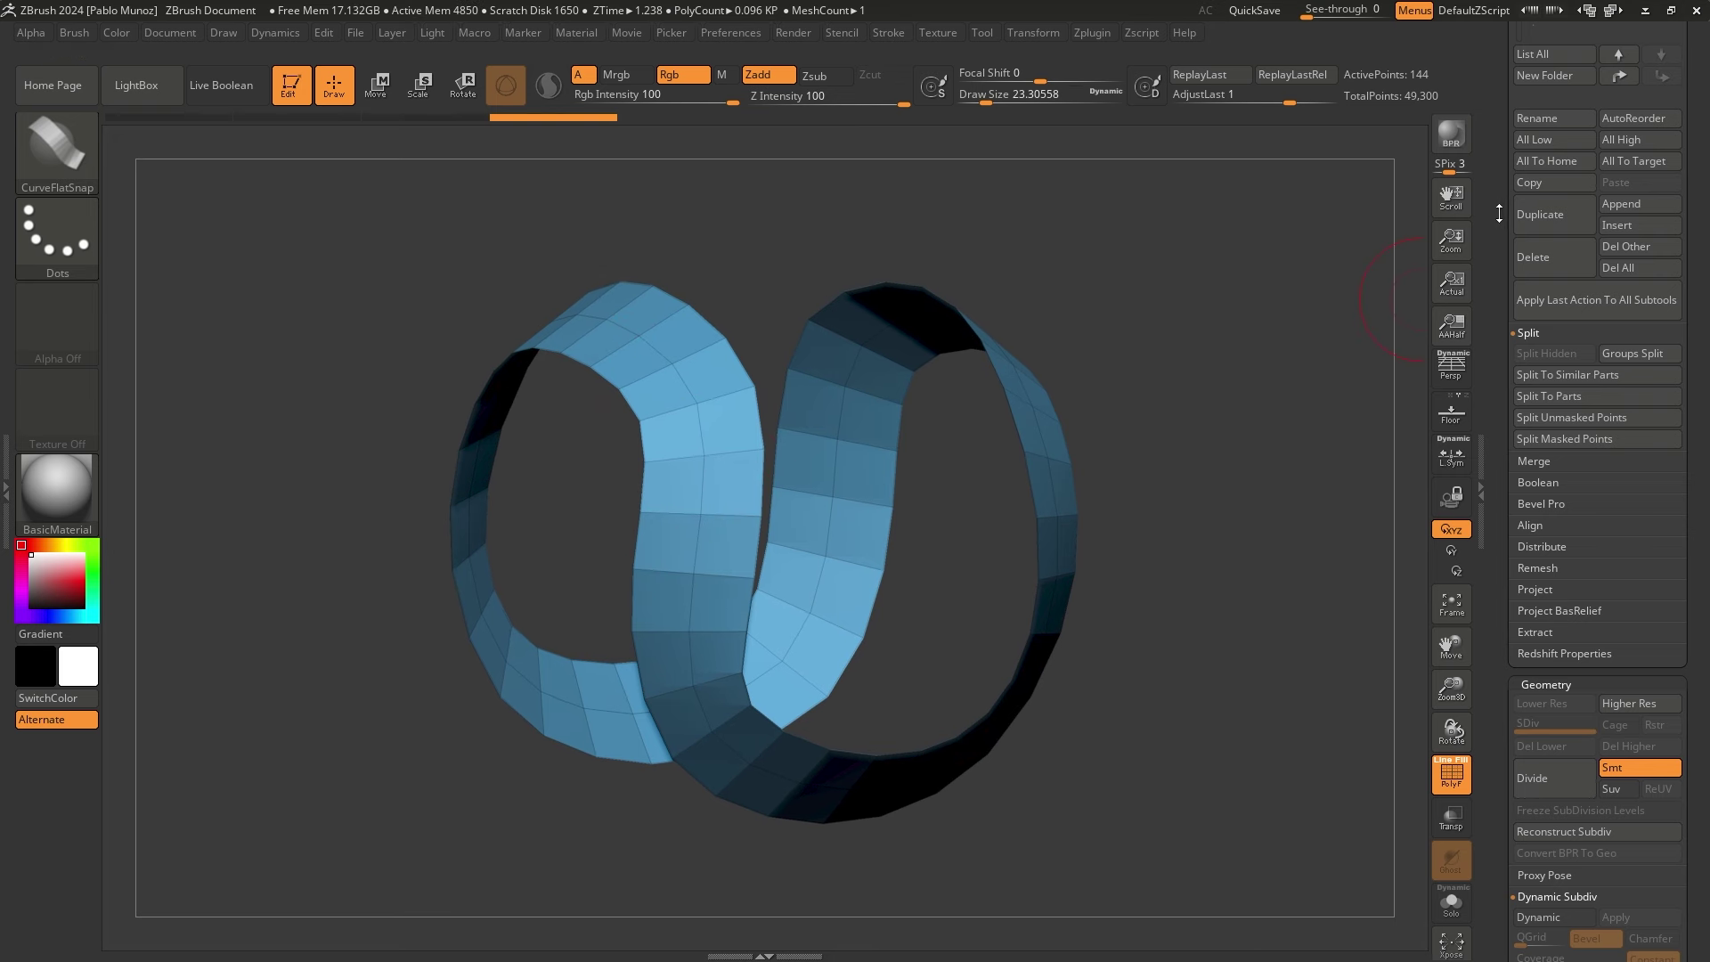
Compare the strip with the original PM3D_Cube3D ball and return to the PM3D_Cube3D2 strip subtool
scroll(1568, 267, "up", 5)
left_click(1676, 278)
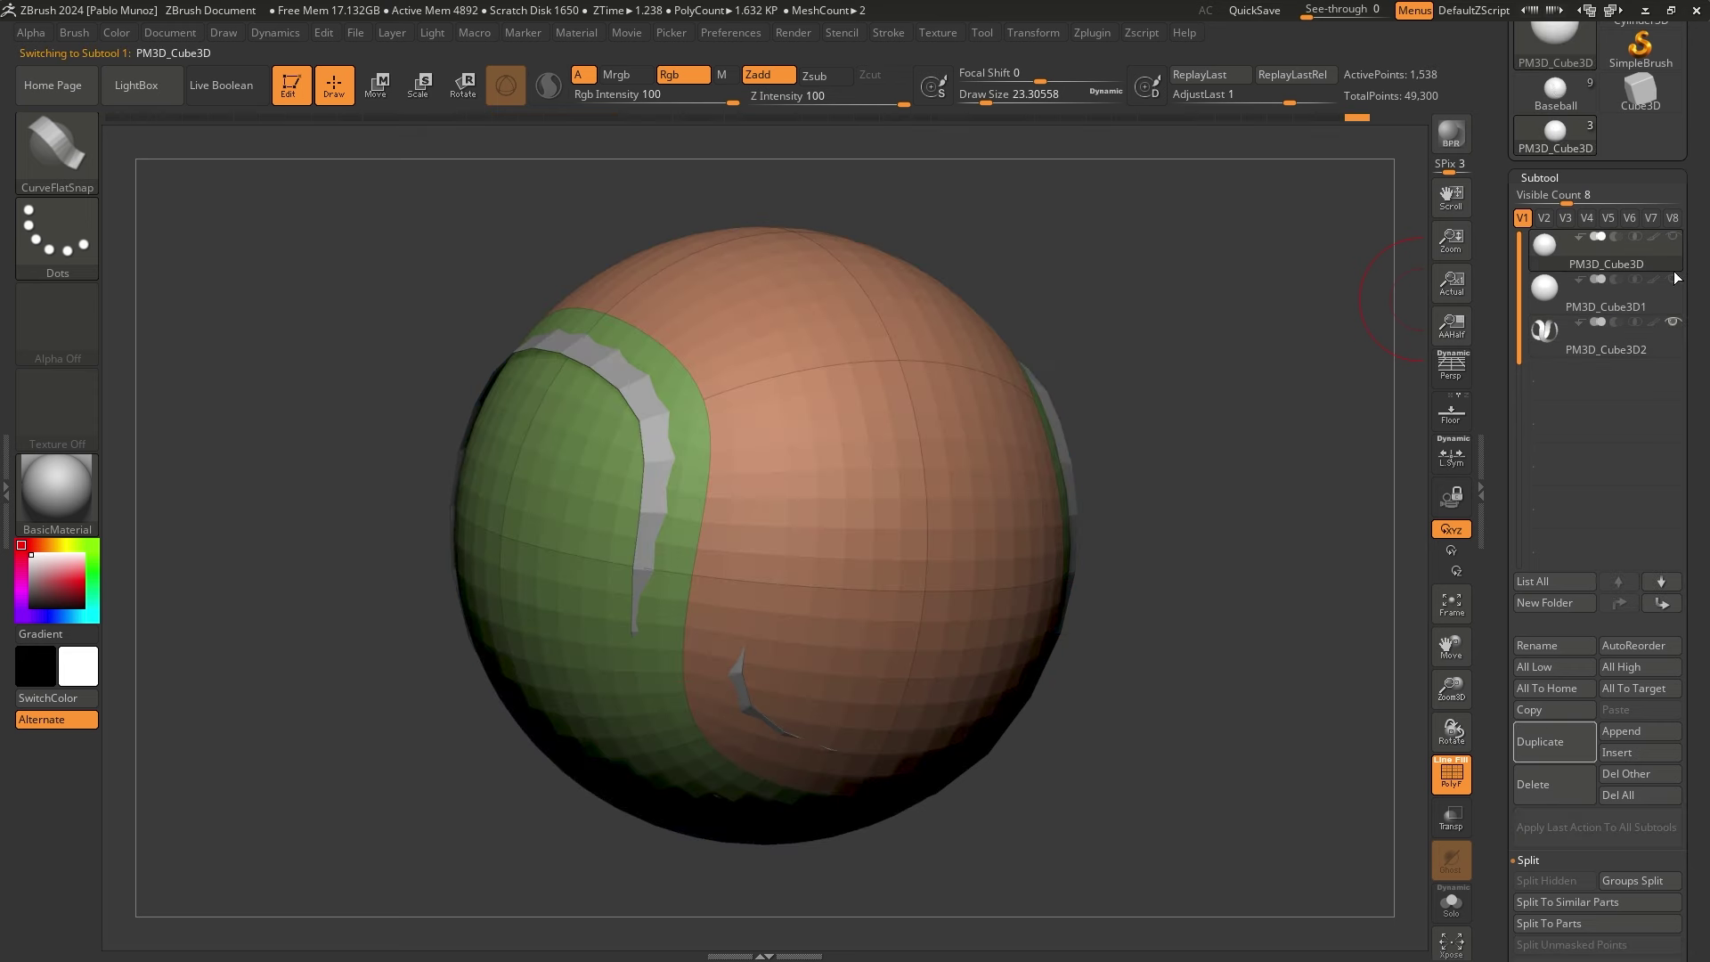
left_click(1594, 334)
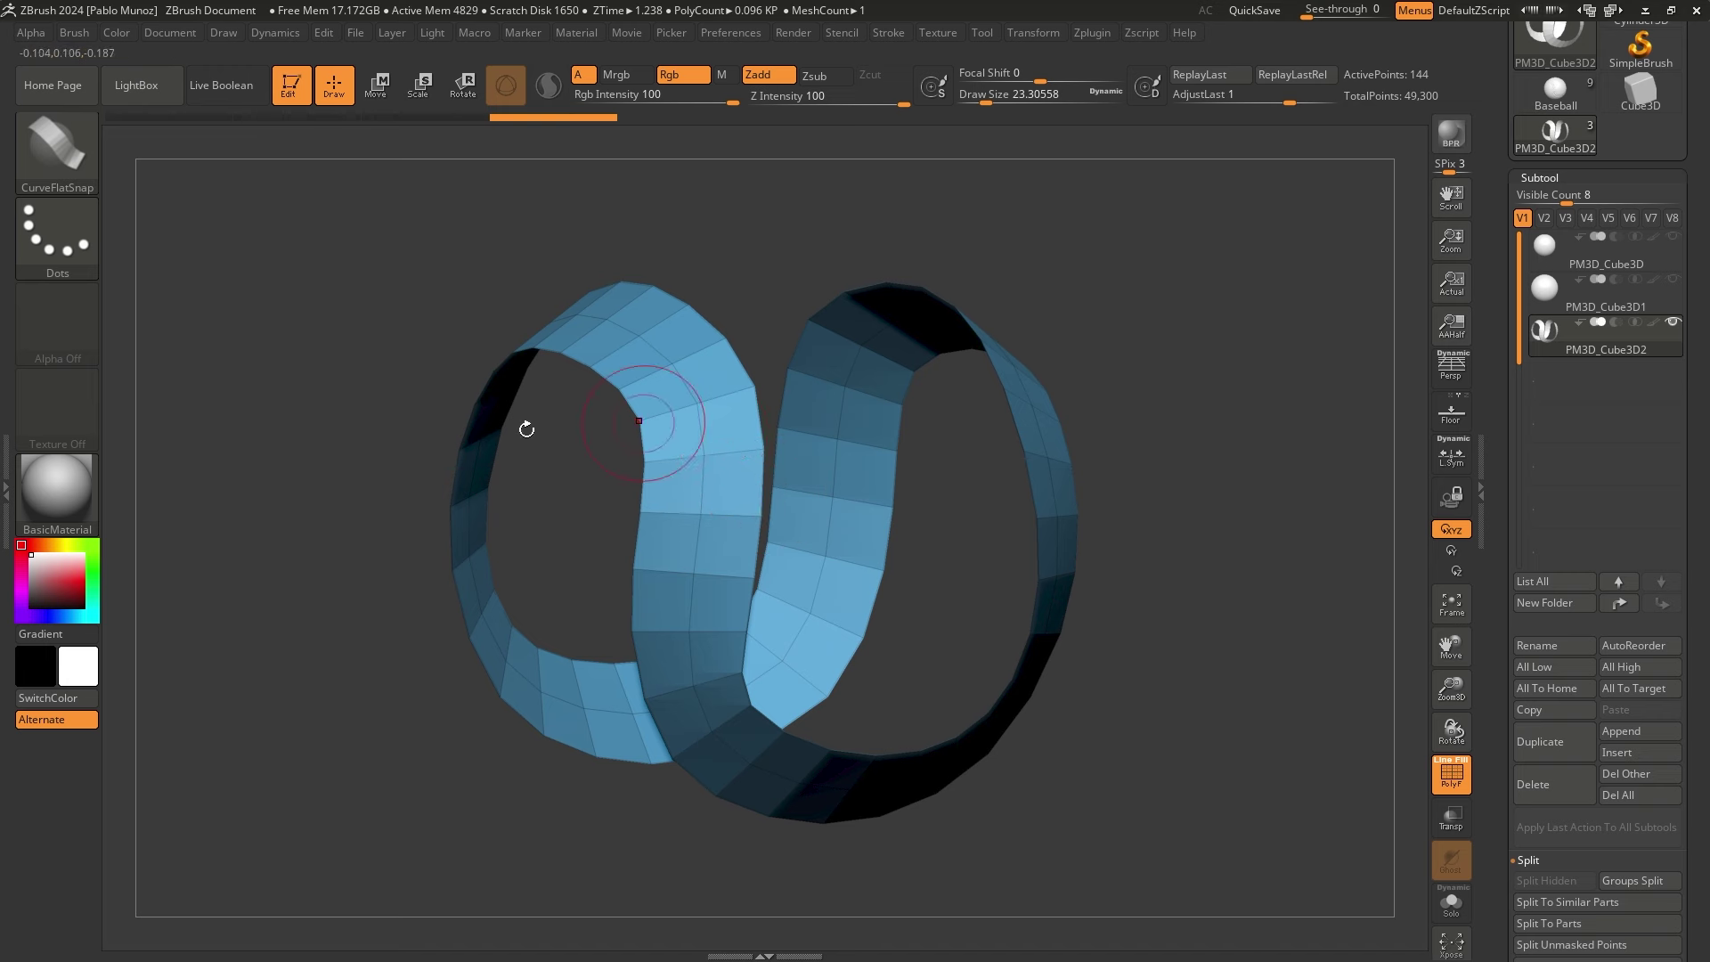
Examine the seam and stitching in the baseball reference photo against the strip, and return to the model
right_click_drag(0, 444, 411, 443)
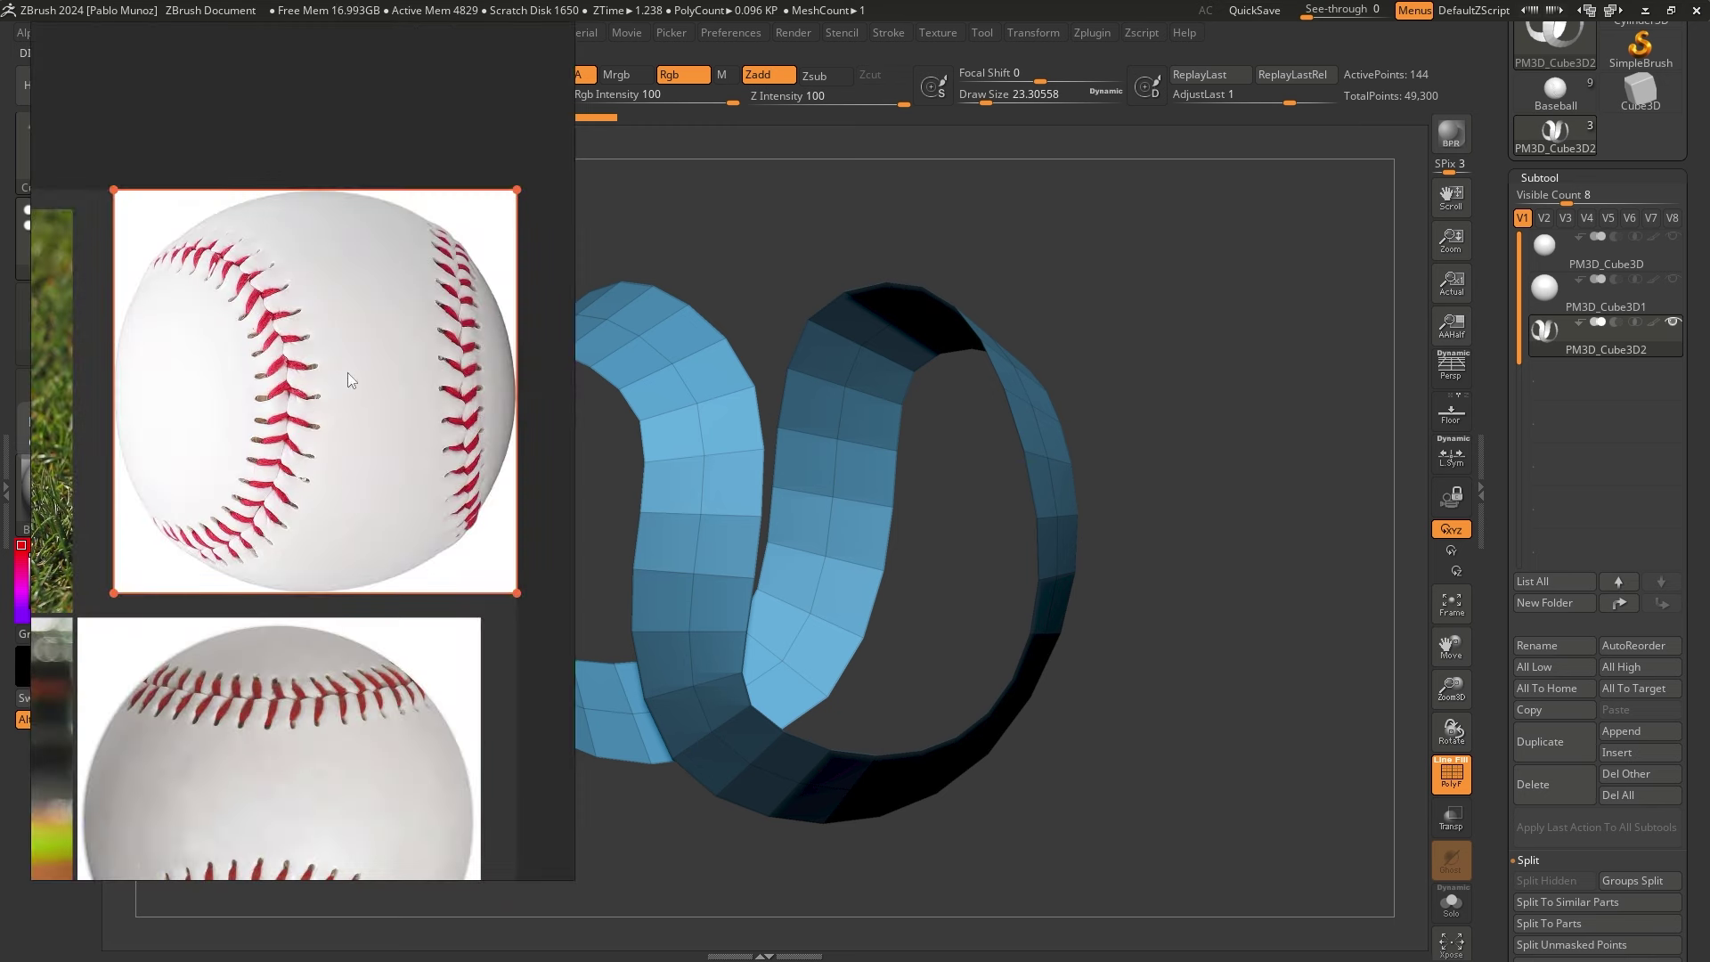
left_click(801, 218)
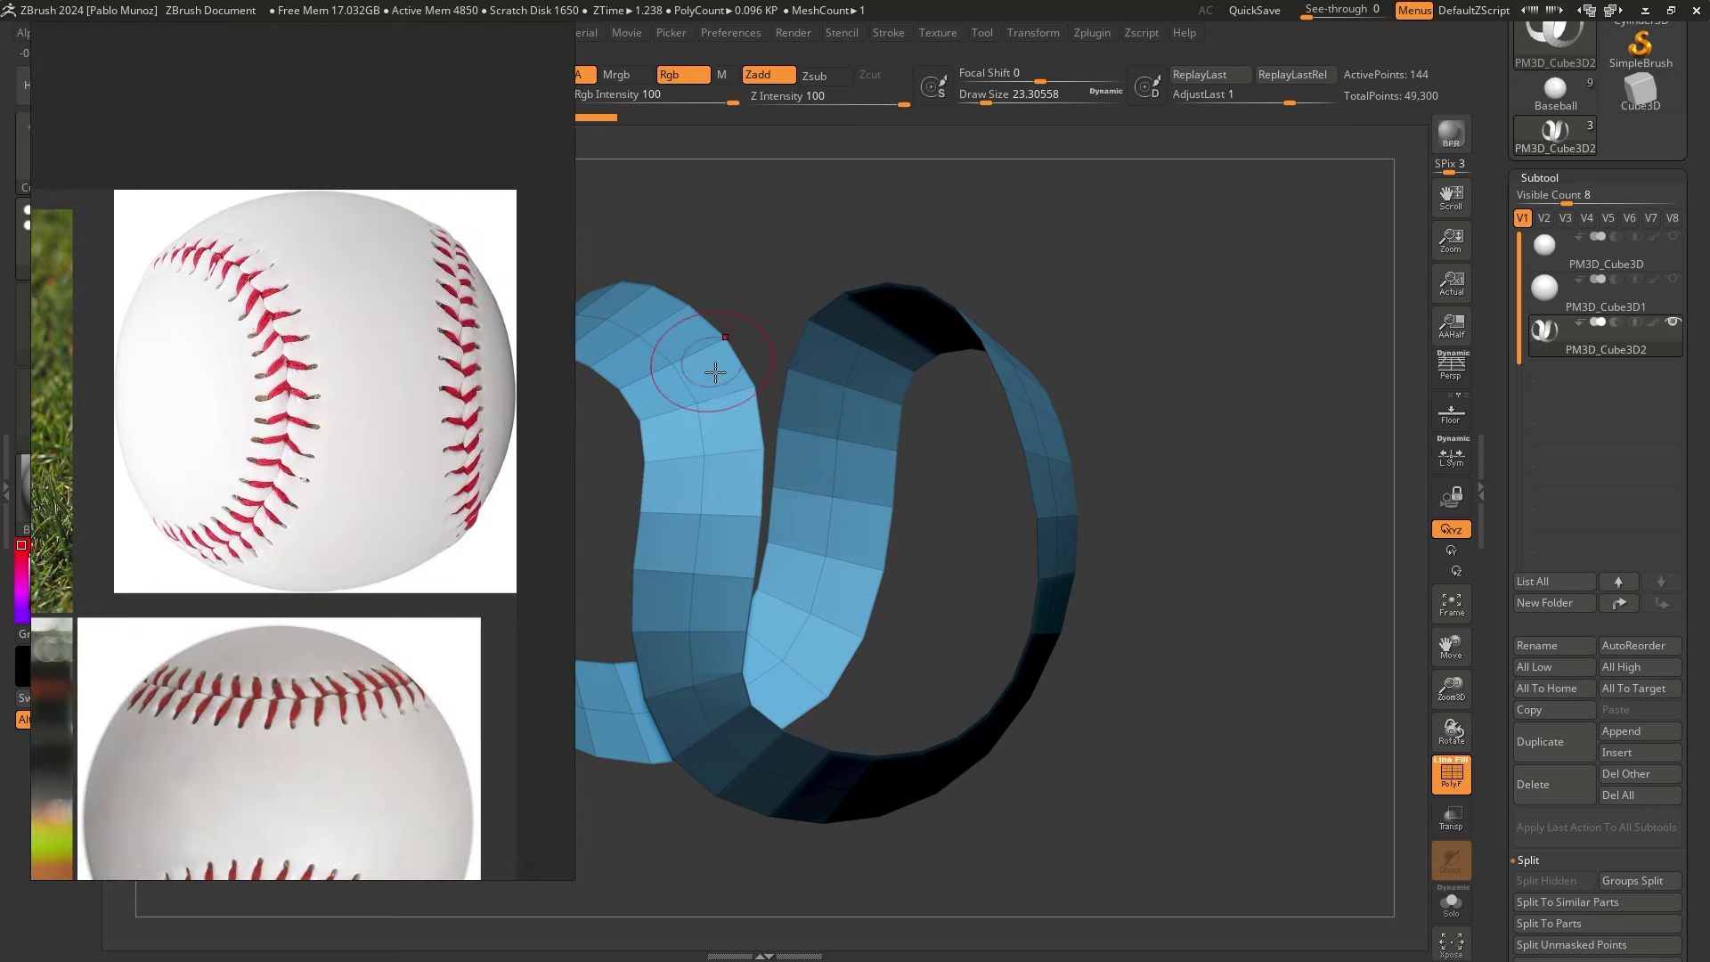
left_click(321, 417)
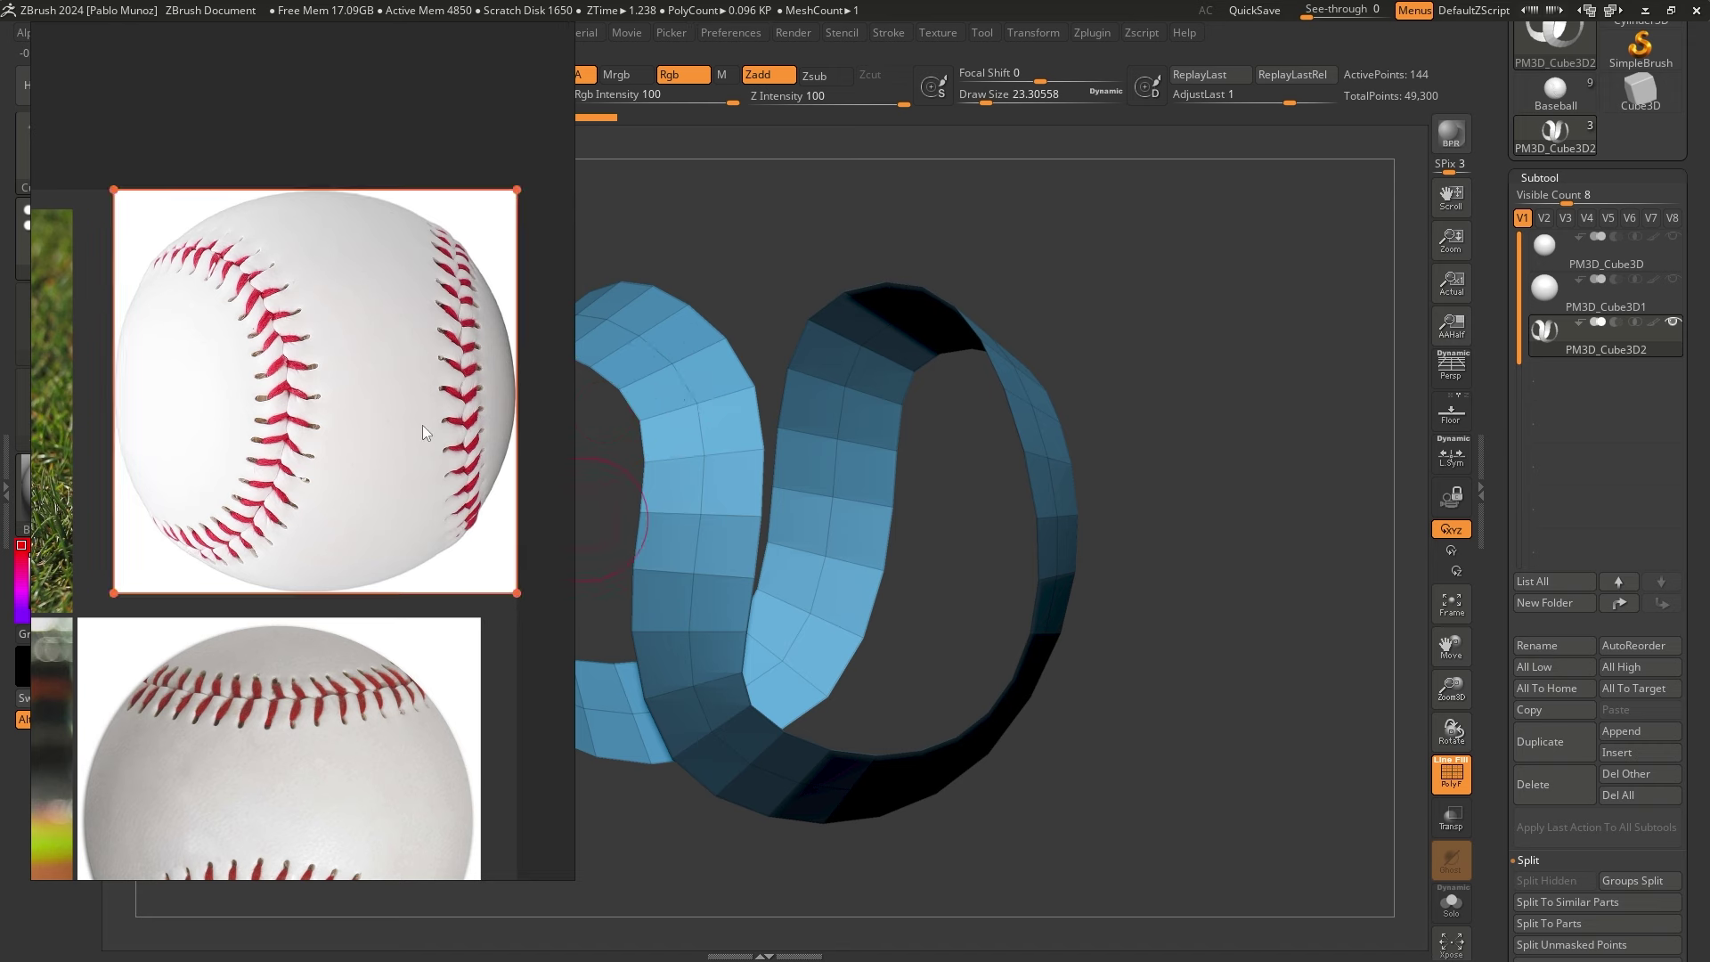
key("alt+Tab")
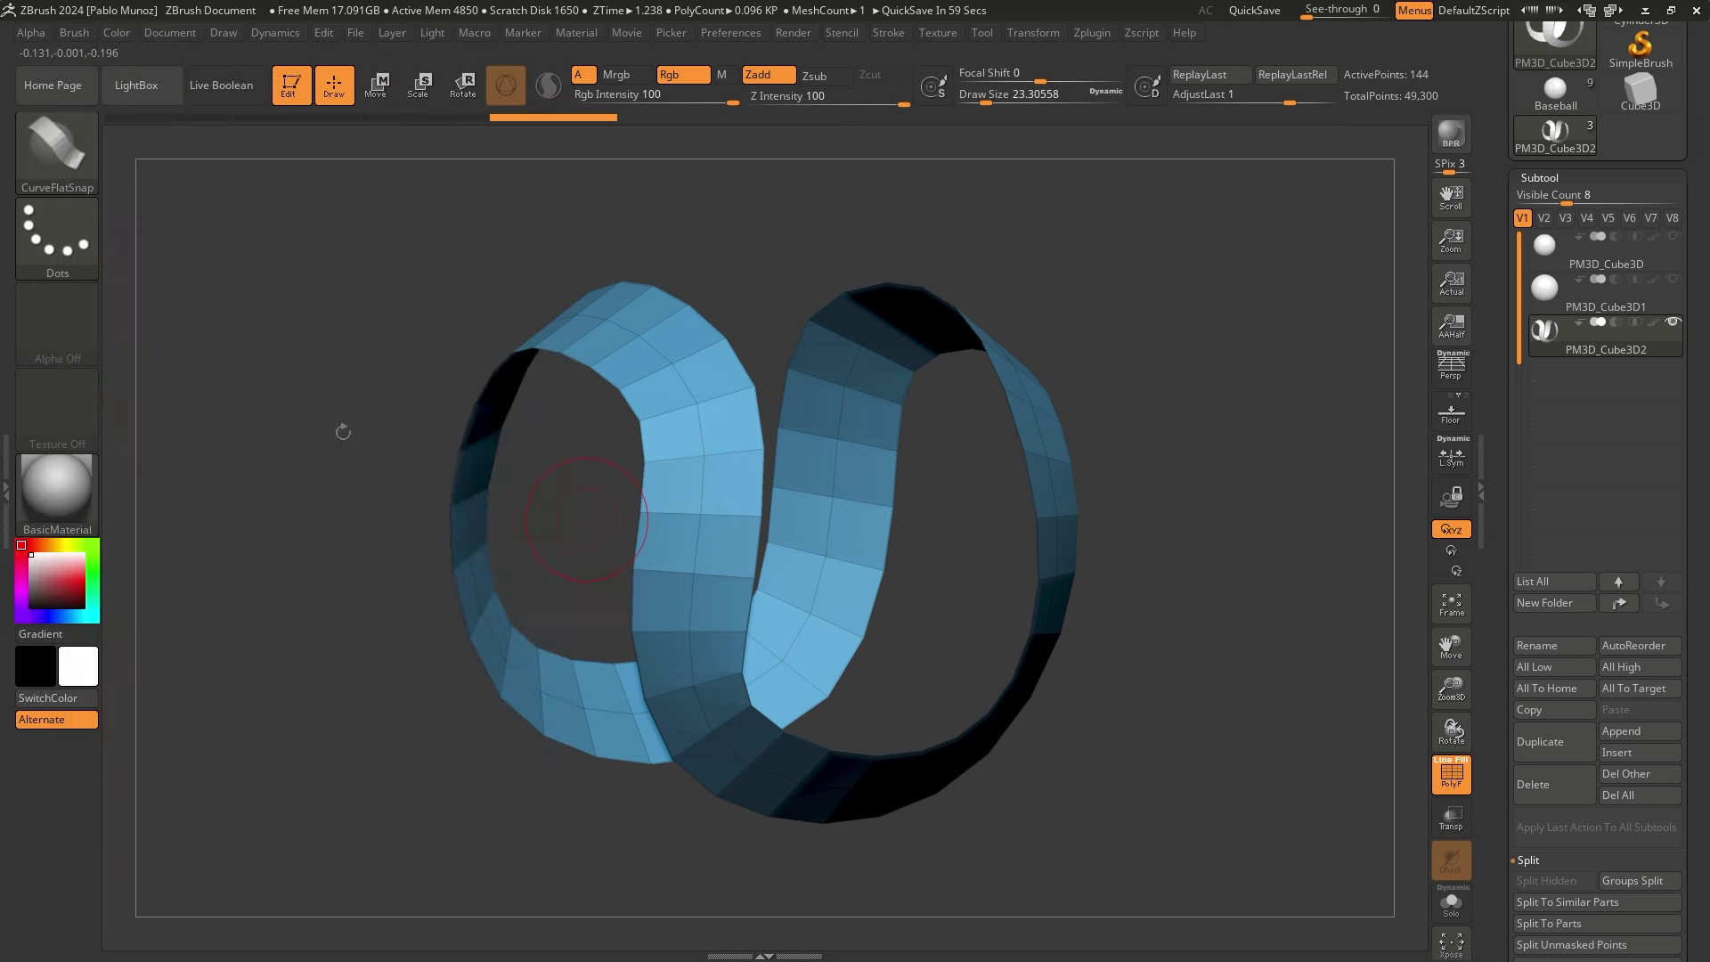
Switch the selection brush to SelectLasso and hide one of the strip's two lengthwise polygon loops through one of its edges
key("ctrl+shift")
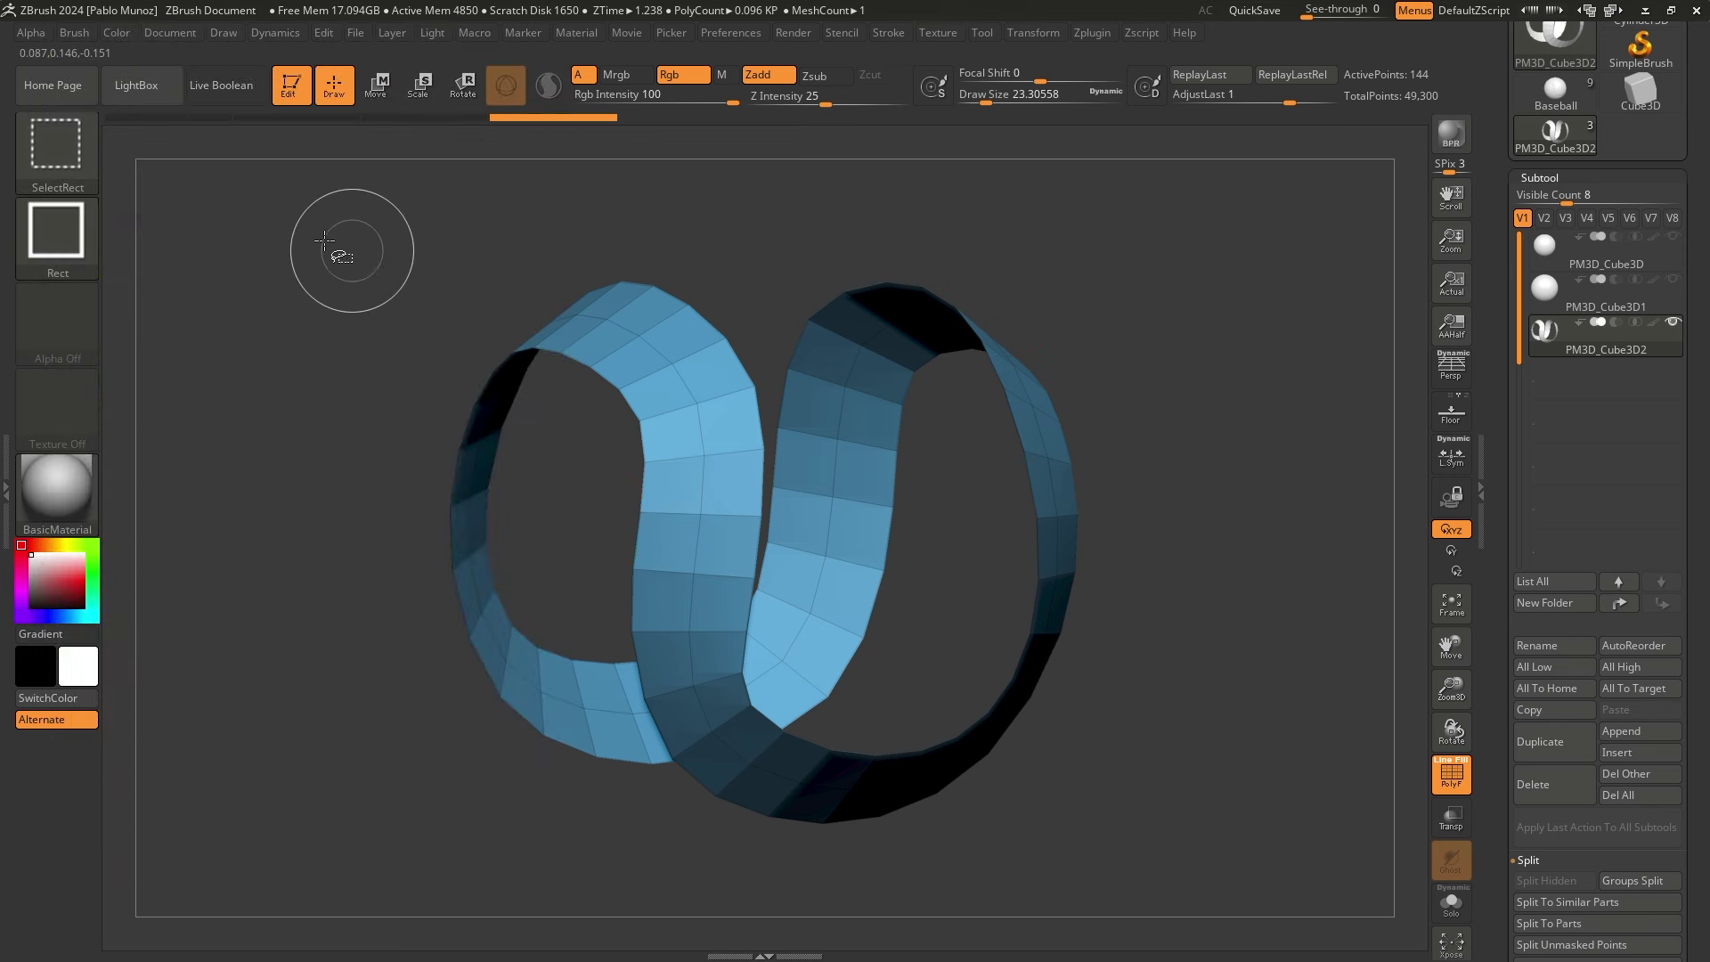
left_click(55, 141)
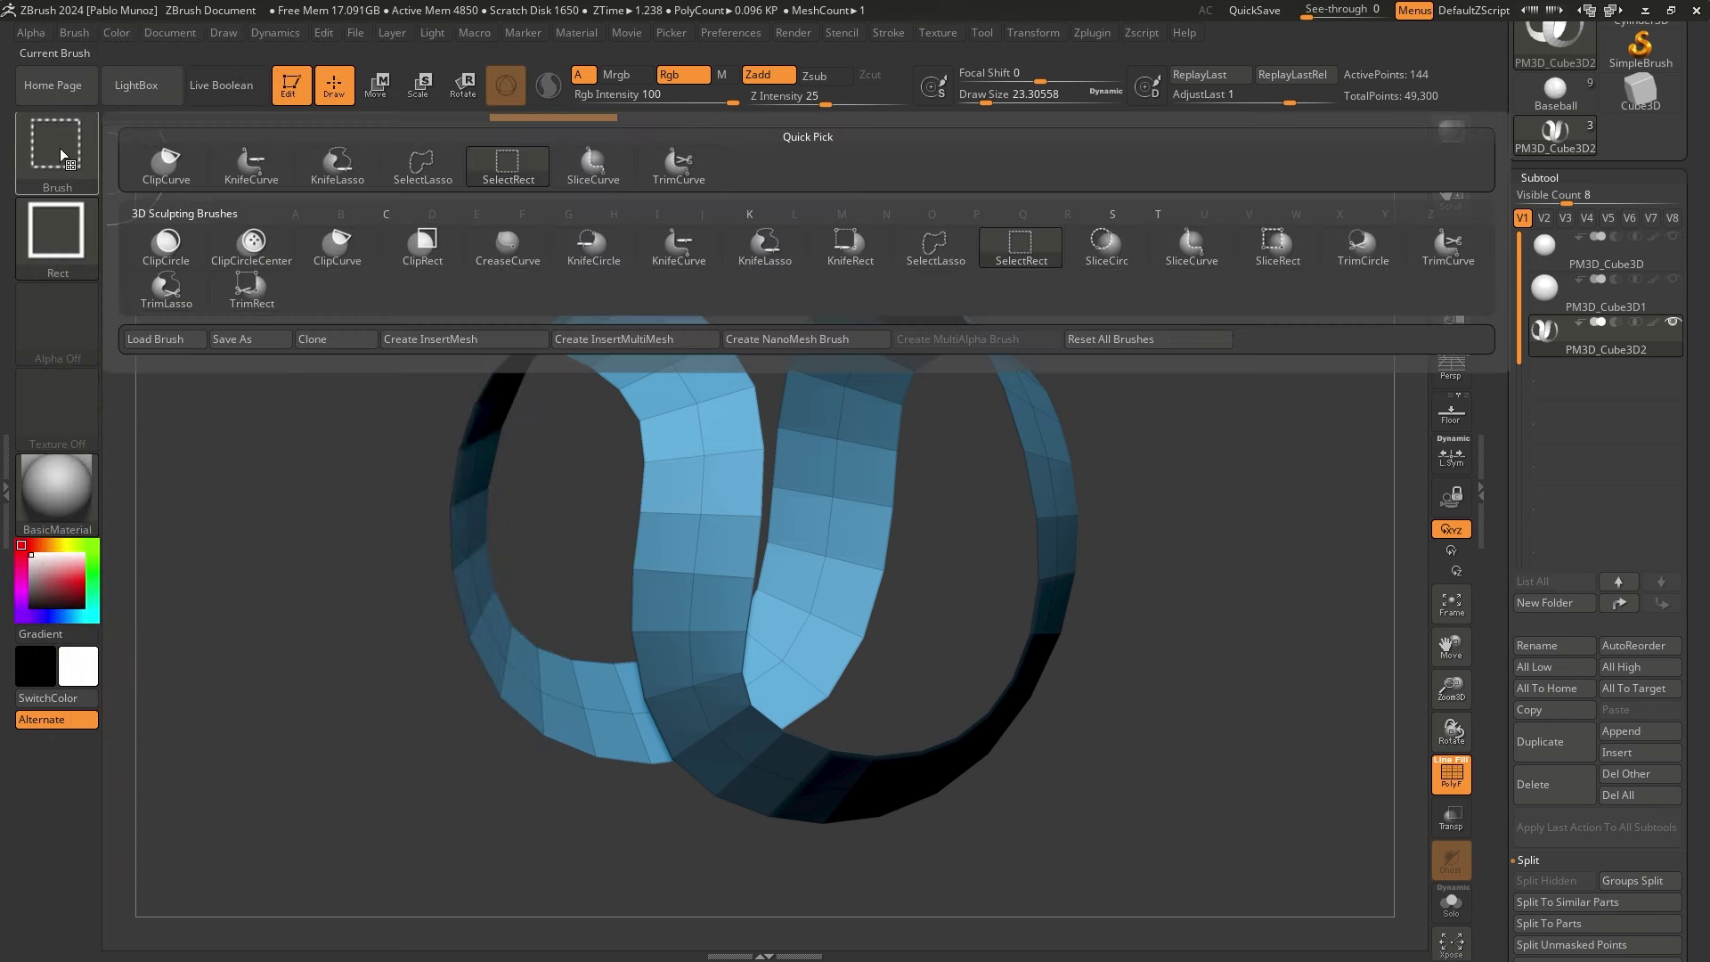
left_click(434, 181)
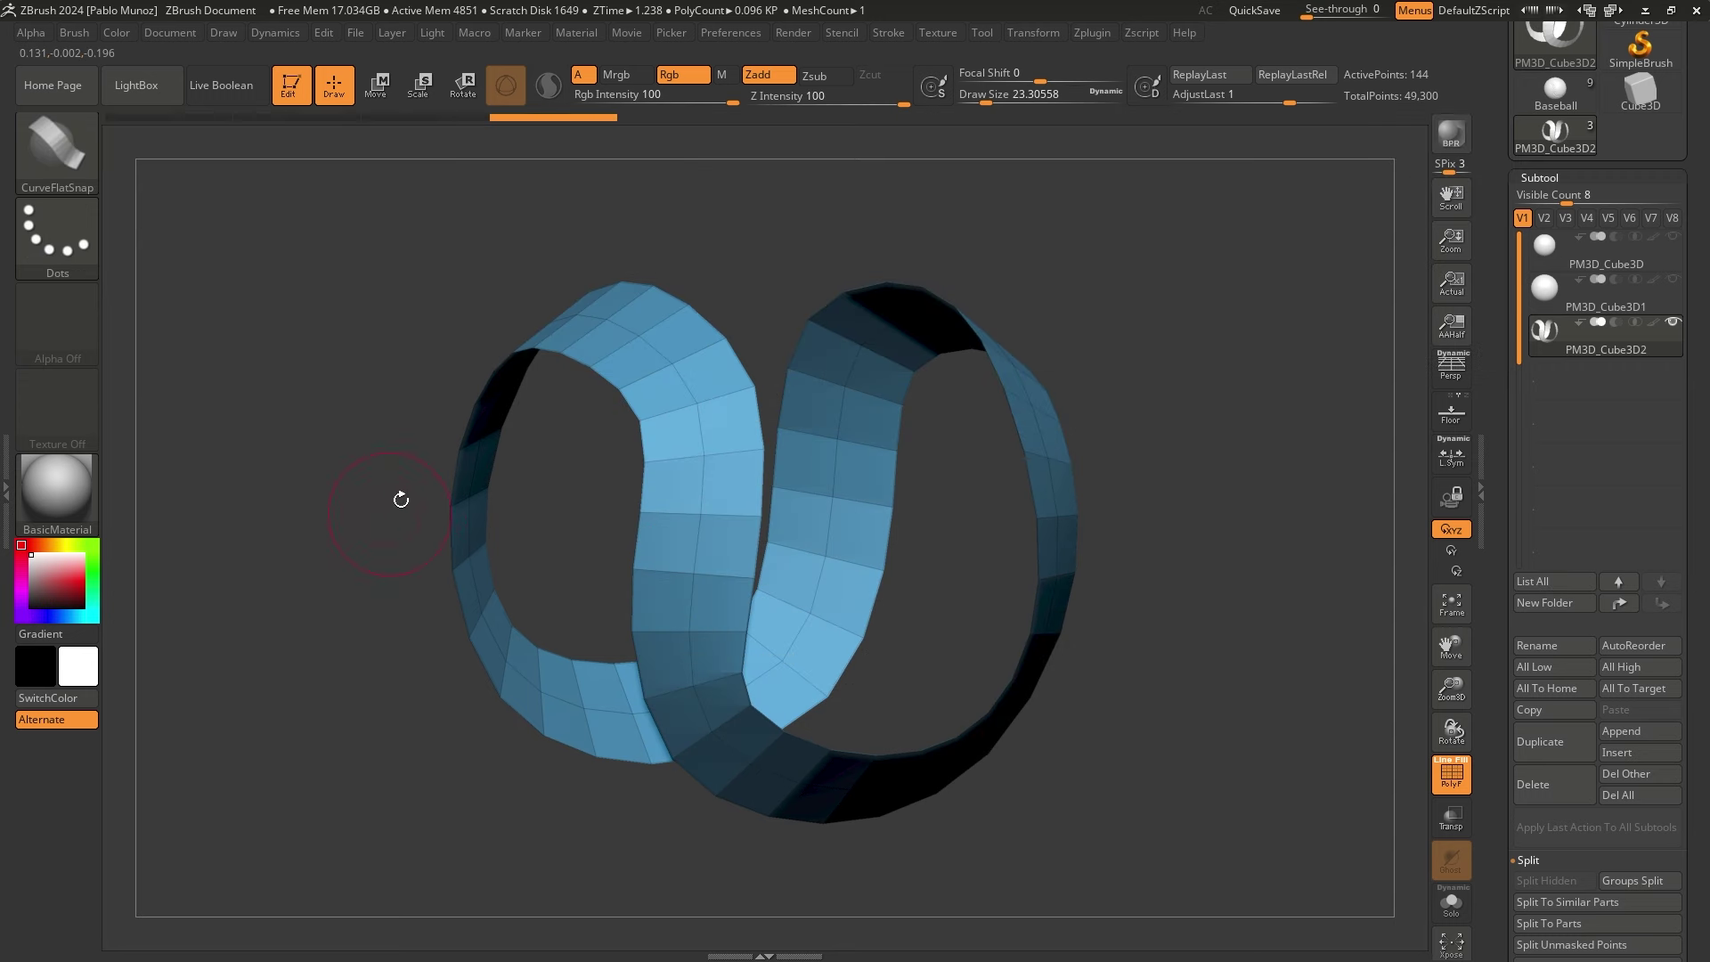
left_click_drag(736, 252, 777, 282)
key("ctrl+shift")
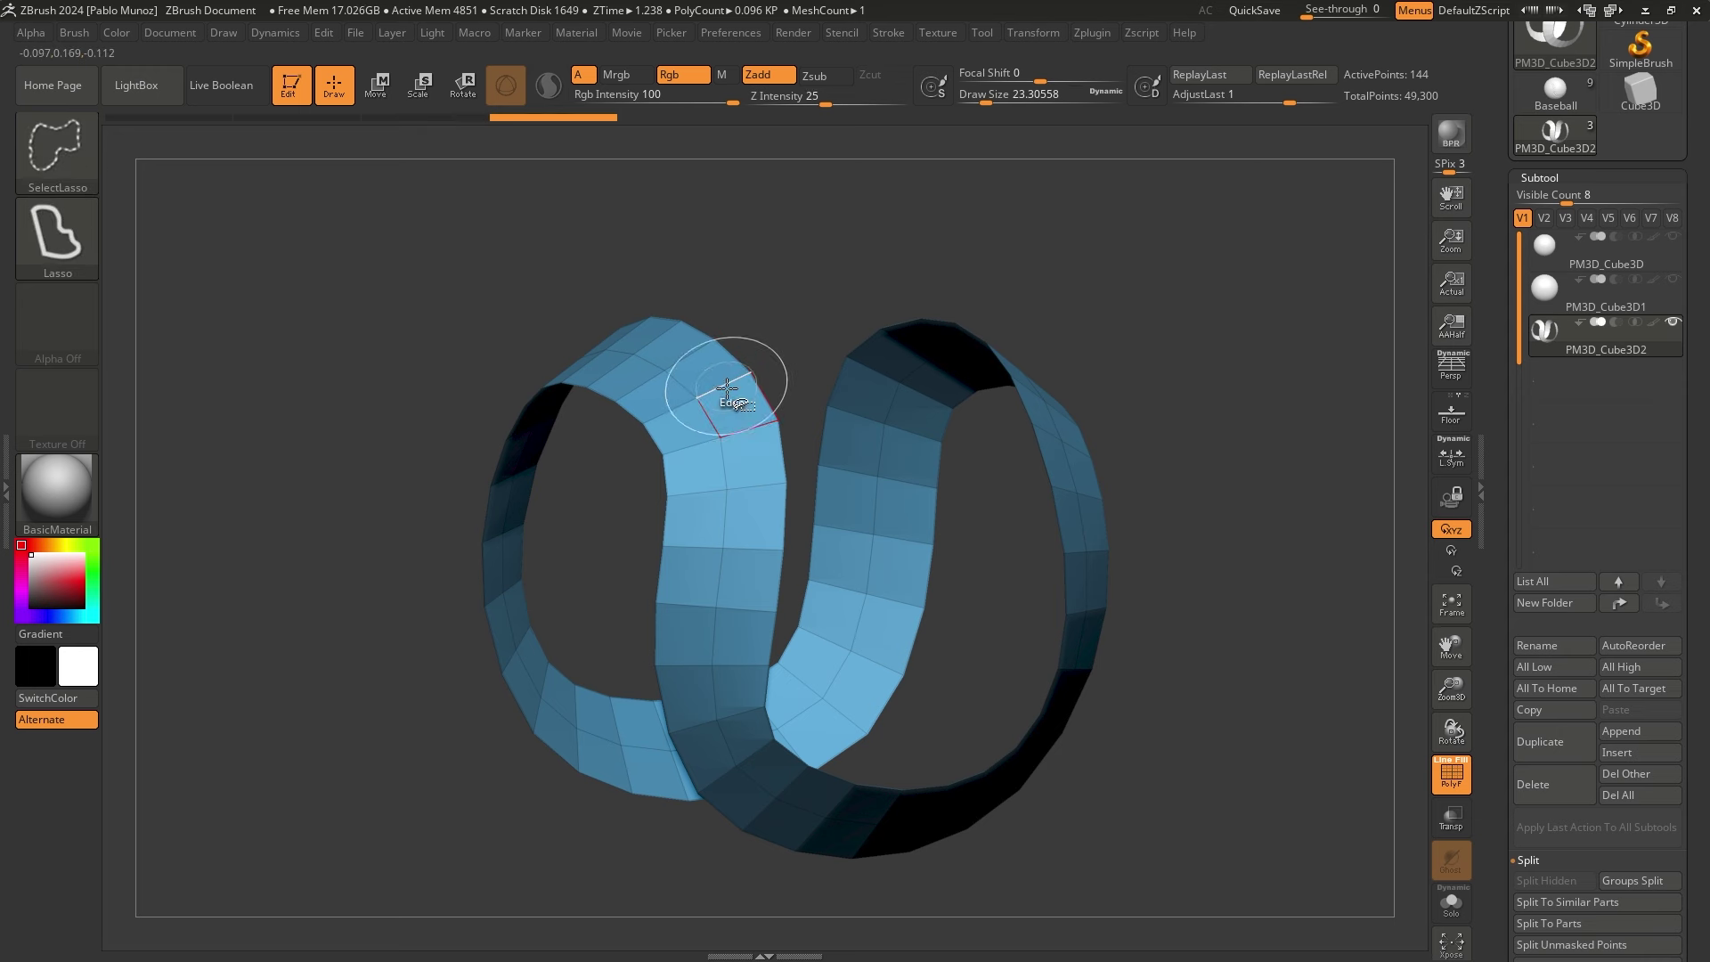
left_click(727, 385, "ctrl+shift")
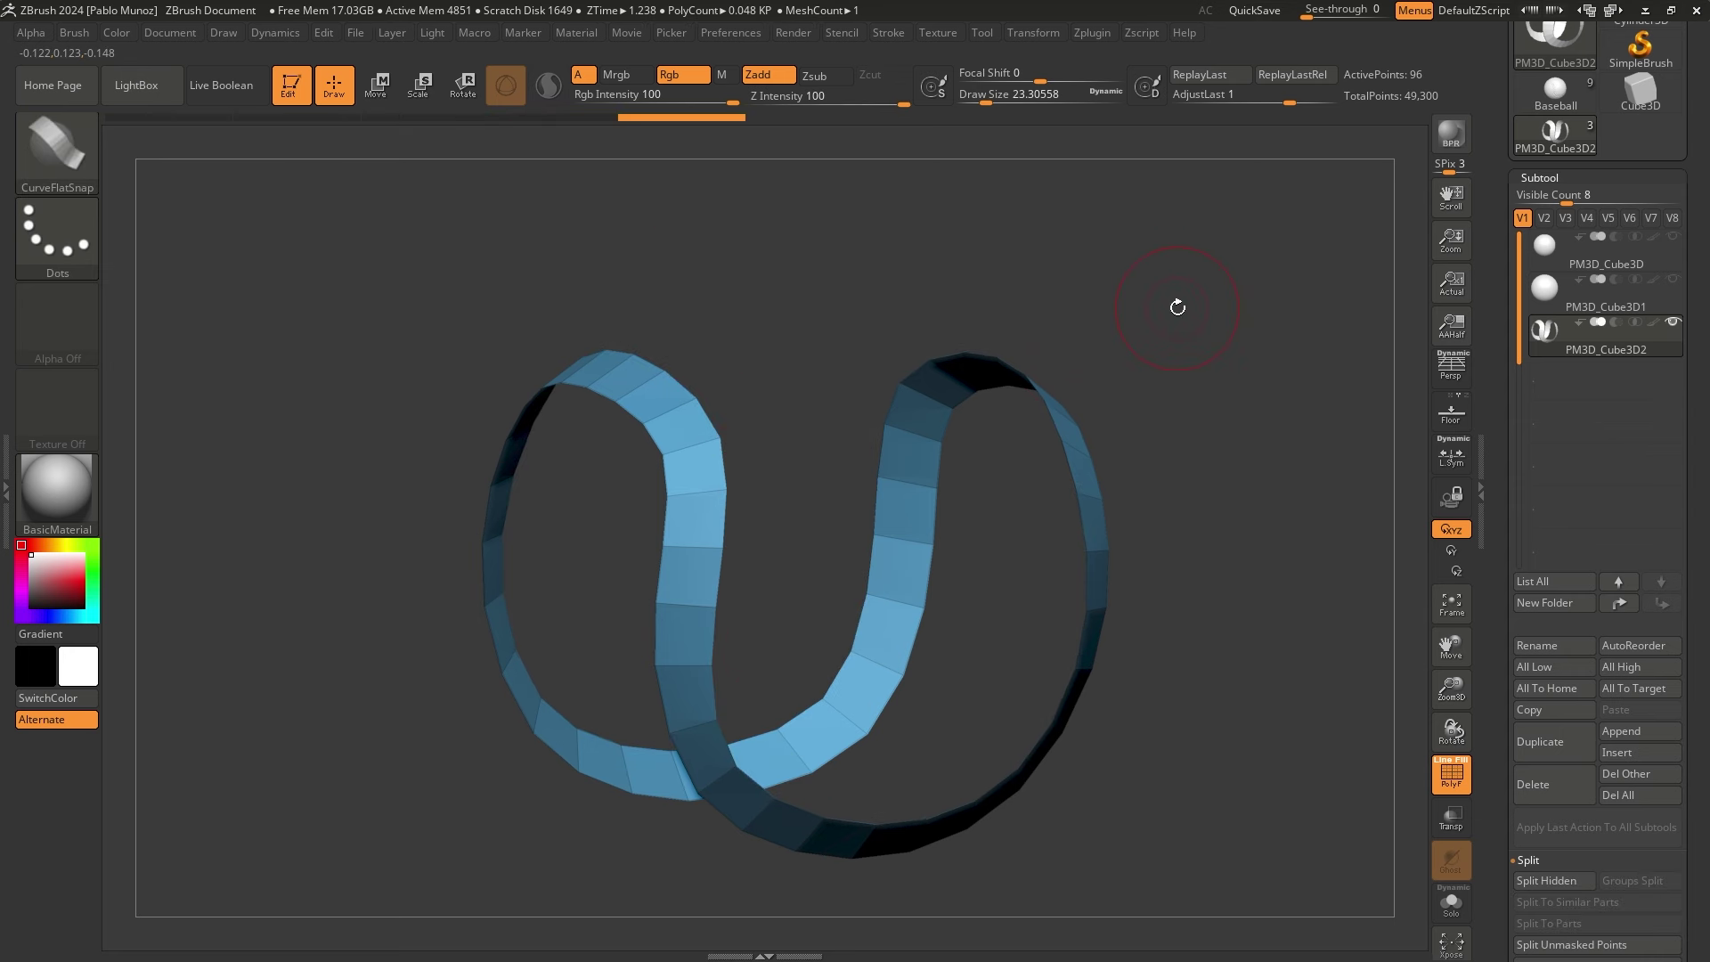
Assign a separate polygroup to the visible polygon loop of the strip and unhide the rest of the strip
key("ctrl")
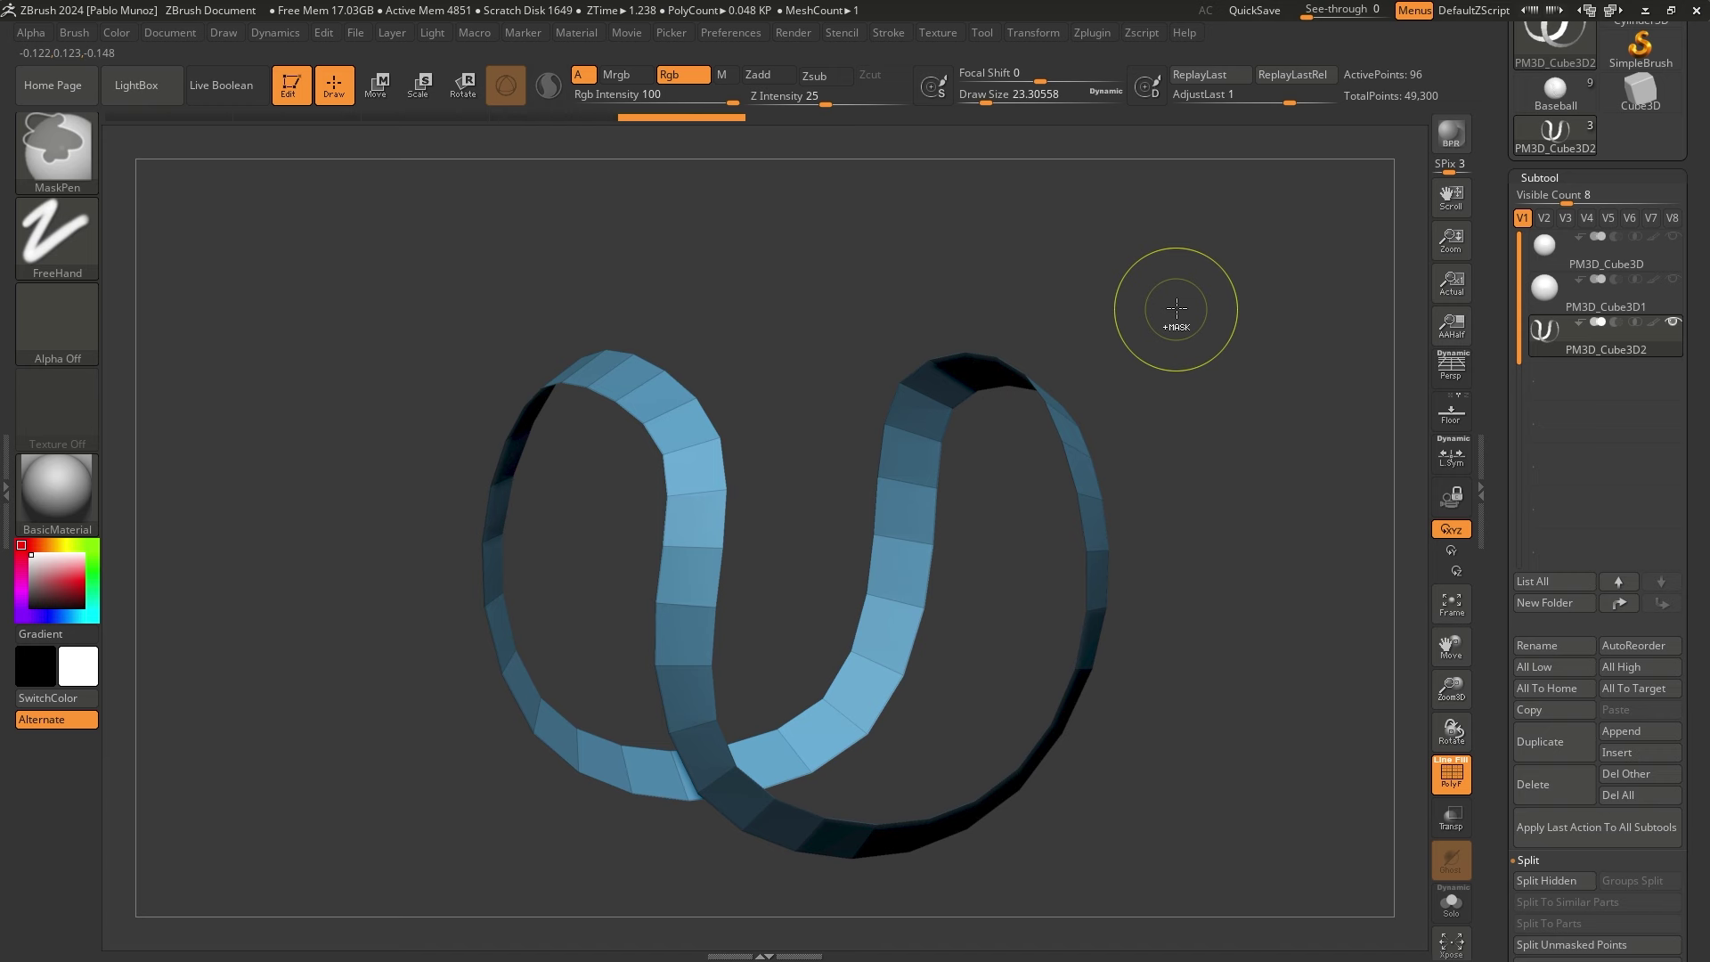
key("ctrl+w")
key("ctrl+w")
key("ctrl+w")
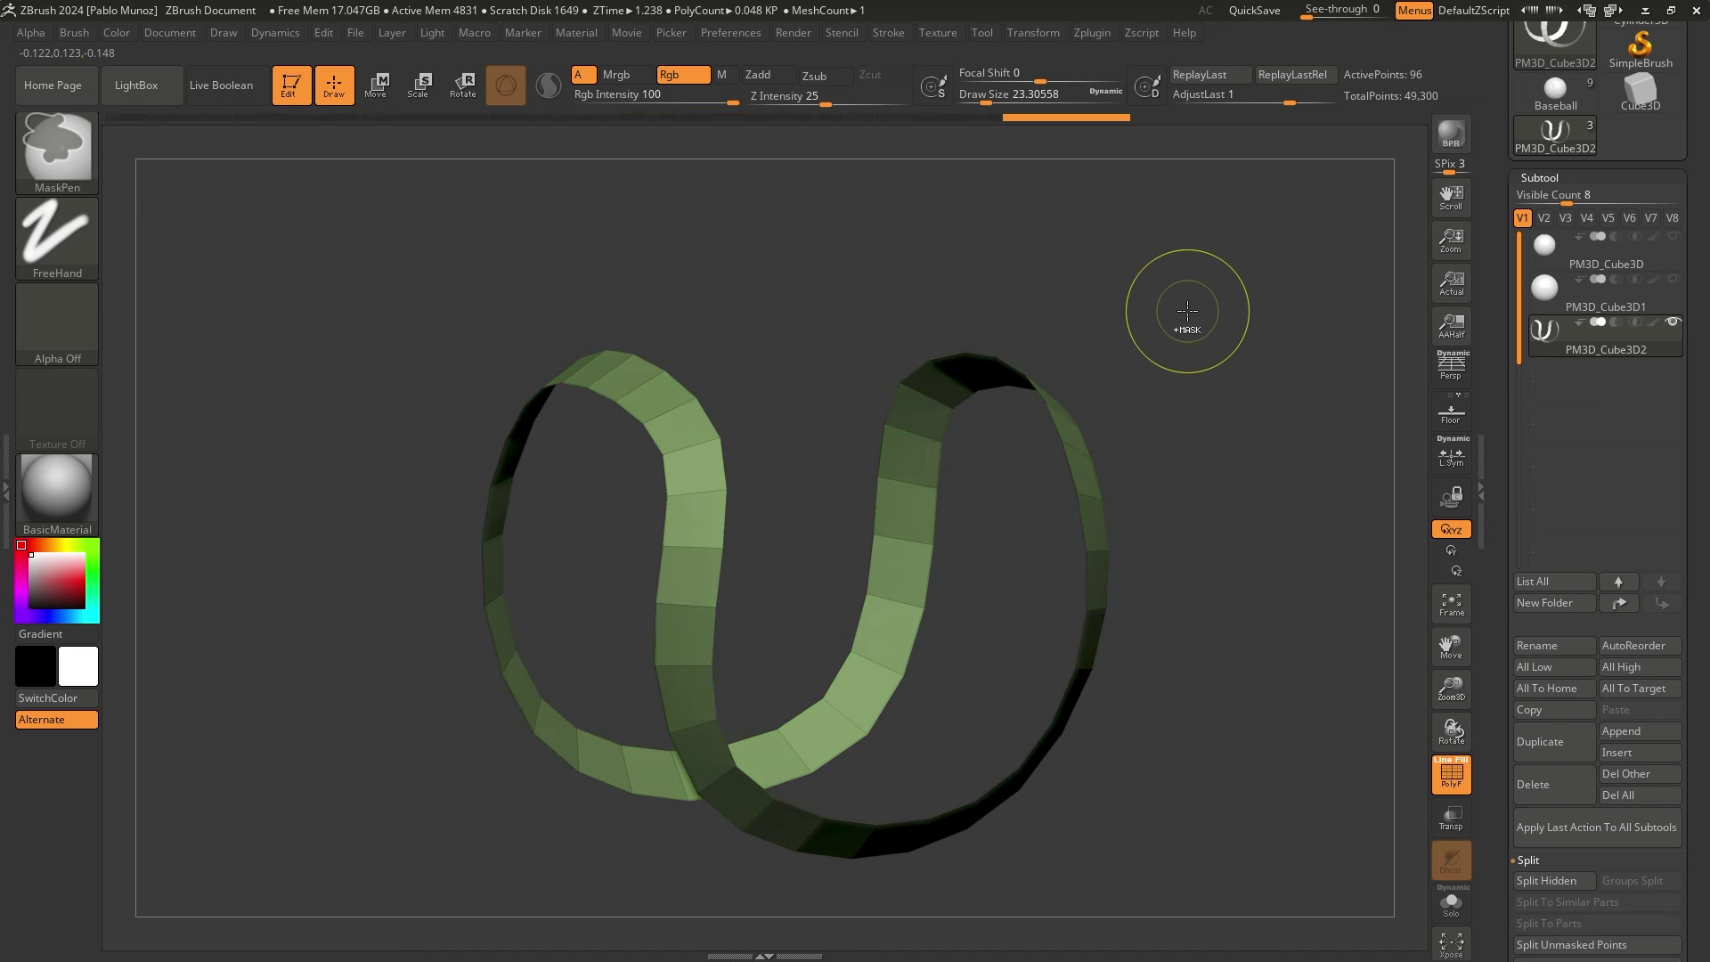
key("ctrl")
key("ctrl+shift")
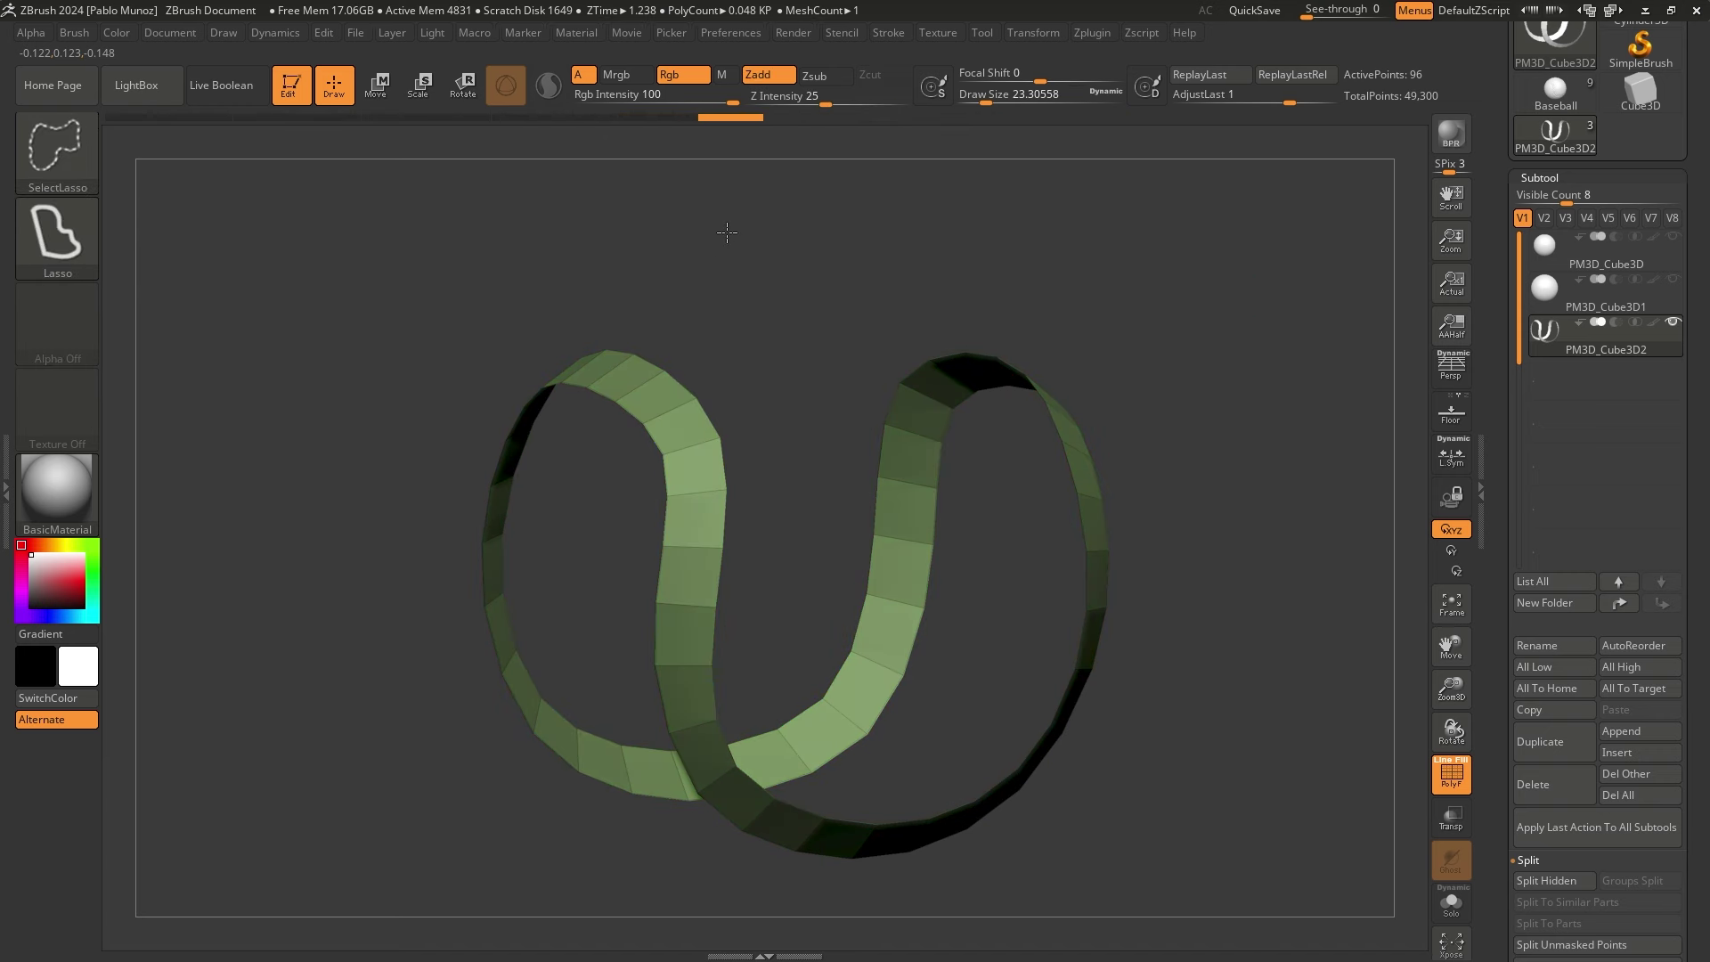
left_click(727, 233, "ctrl+shift")
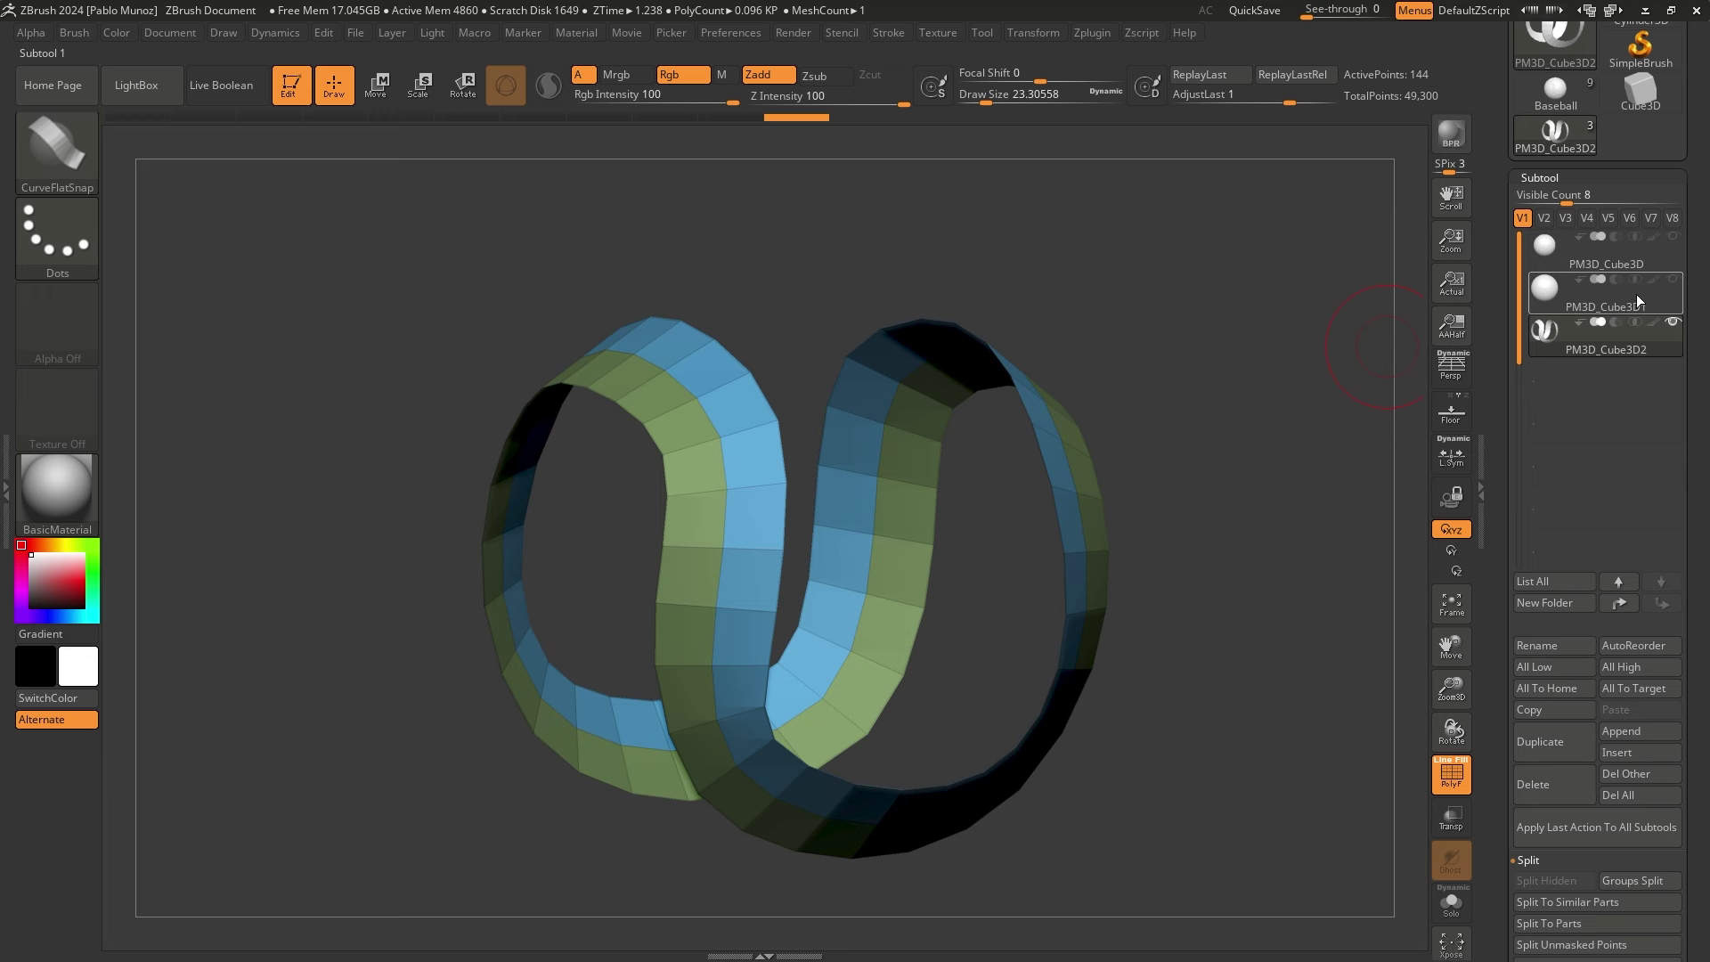
Show the PM3D_Cube3D1 ball together with the strip and project the strip onto the ball's surface with a distance of 0.02
left_click(1675, 280)
right_click_drag(1093, 446, 1079, 403, "alt")
right_click_drag(572, 344, 708, 380)
left_click_drag(707, 380, 939, 412)
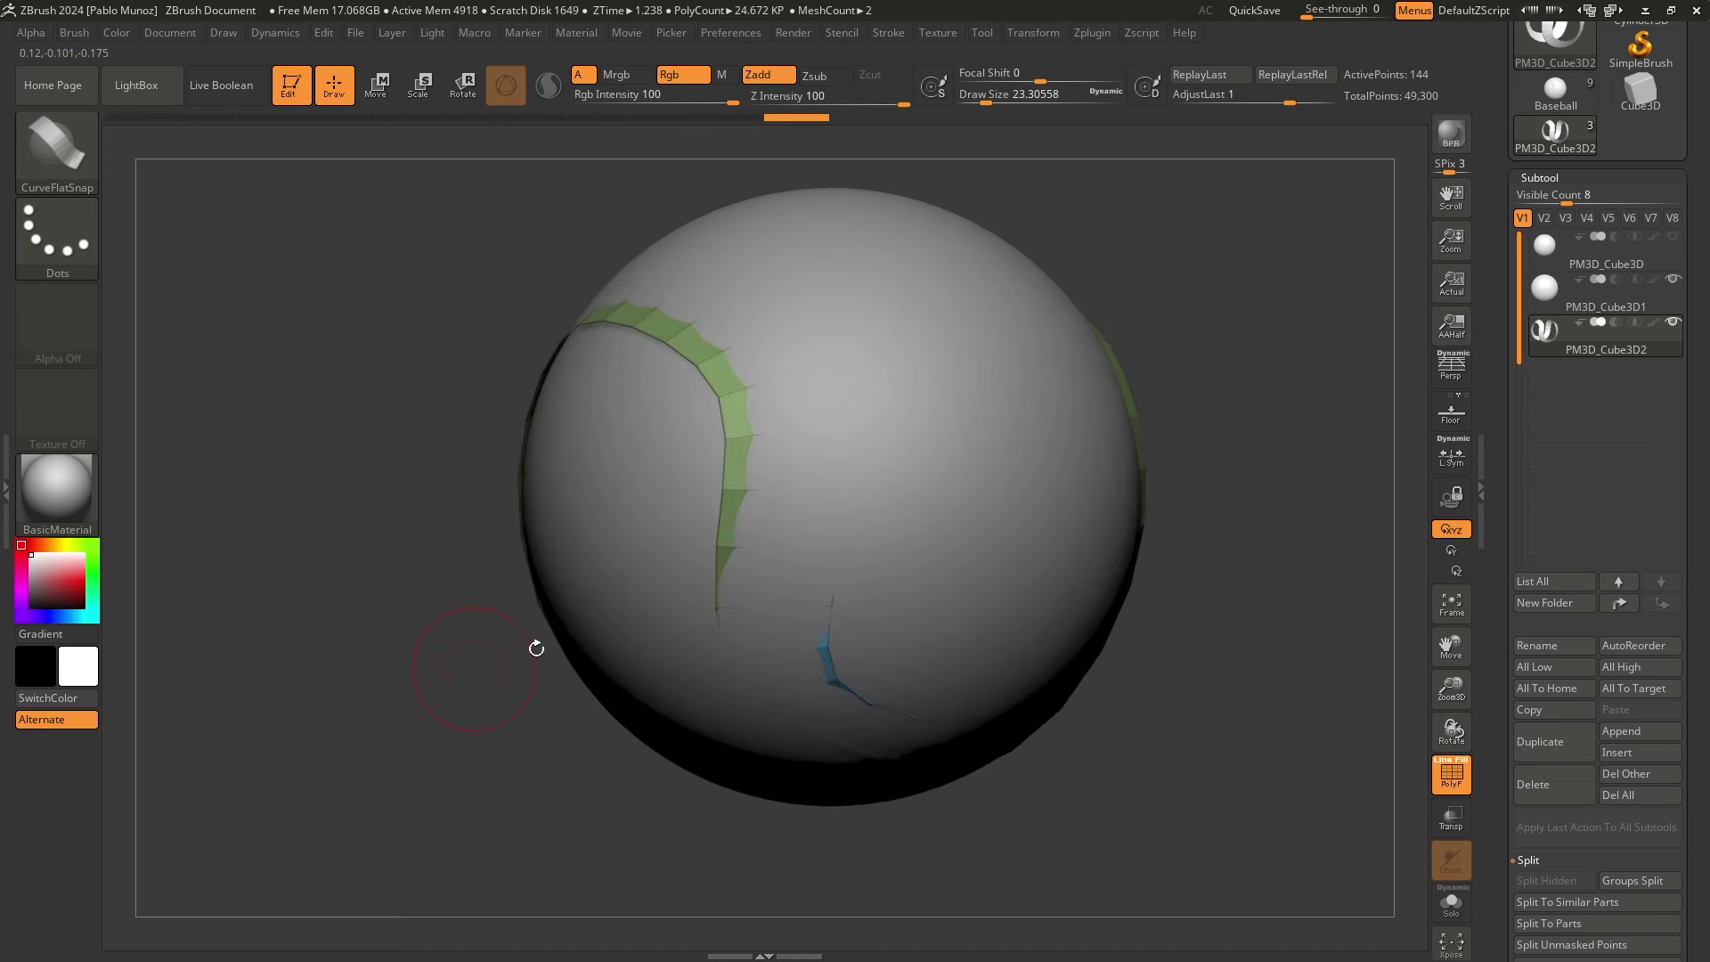
left_click_drag(1506, 581, 1500, 384)
left_click(1536, 450)
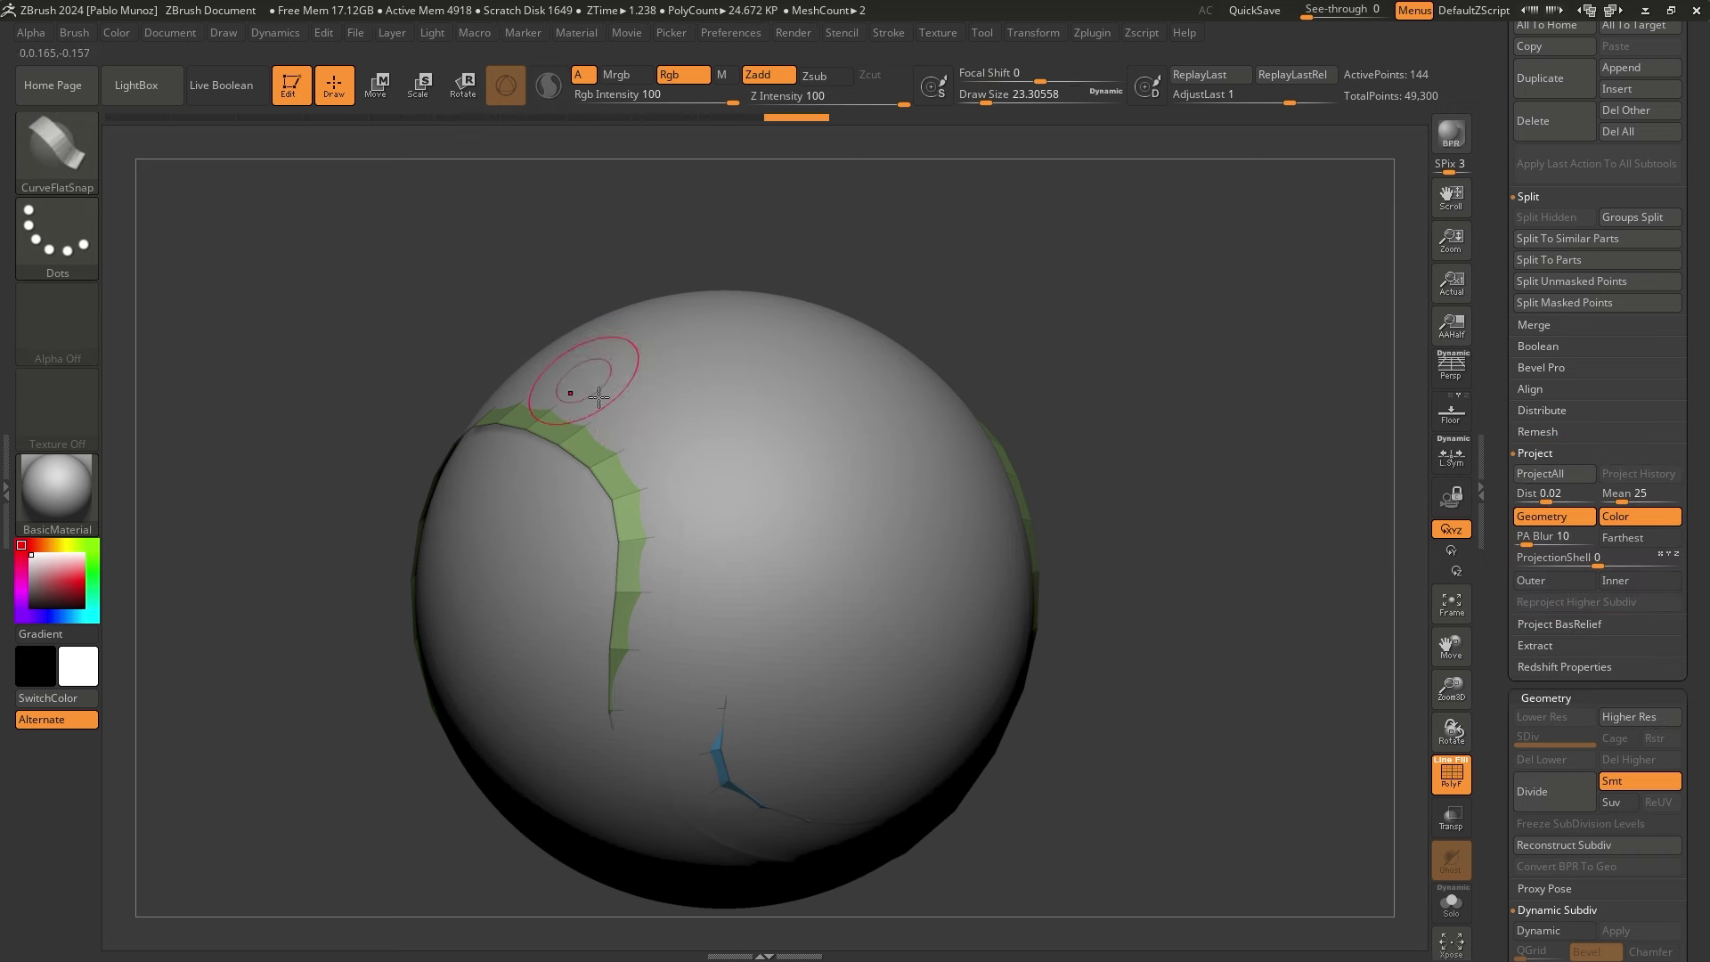
key("alt+s")
key("ctrl+shift+s")
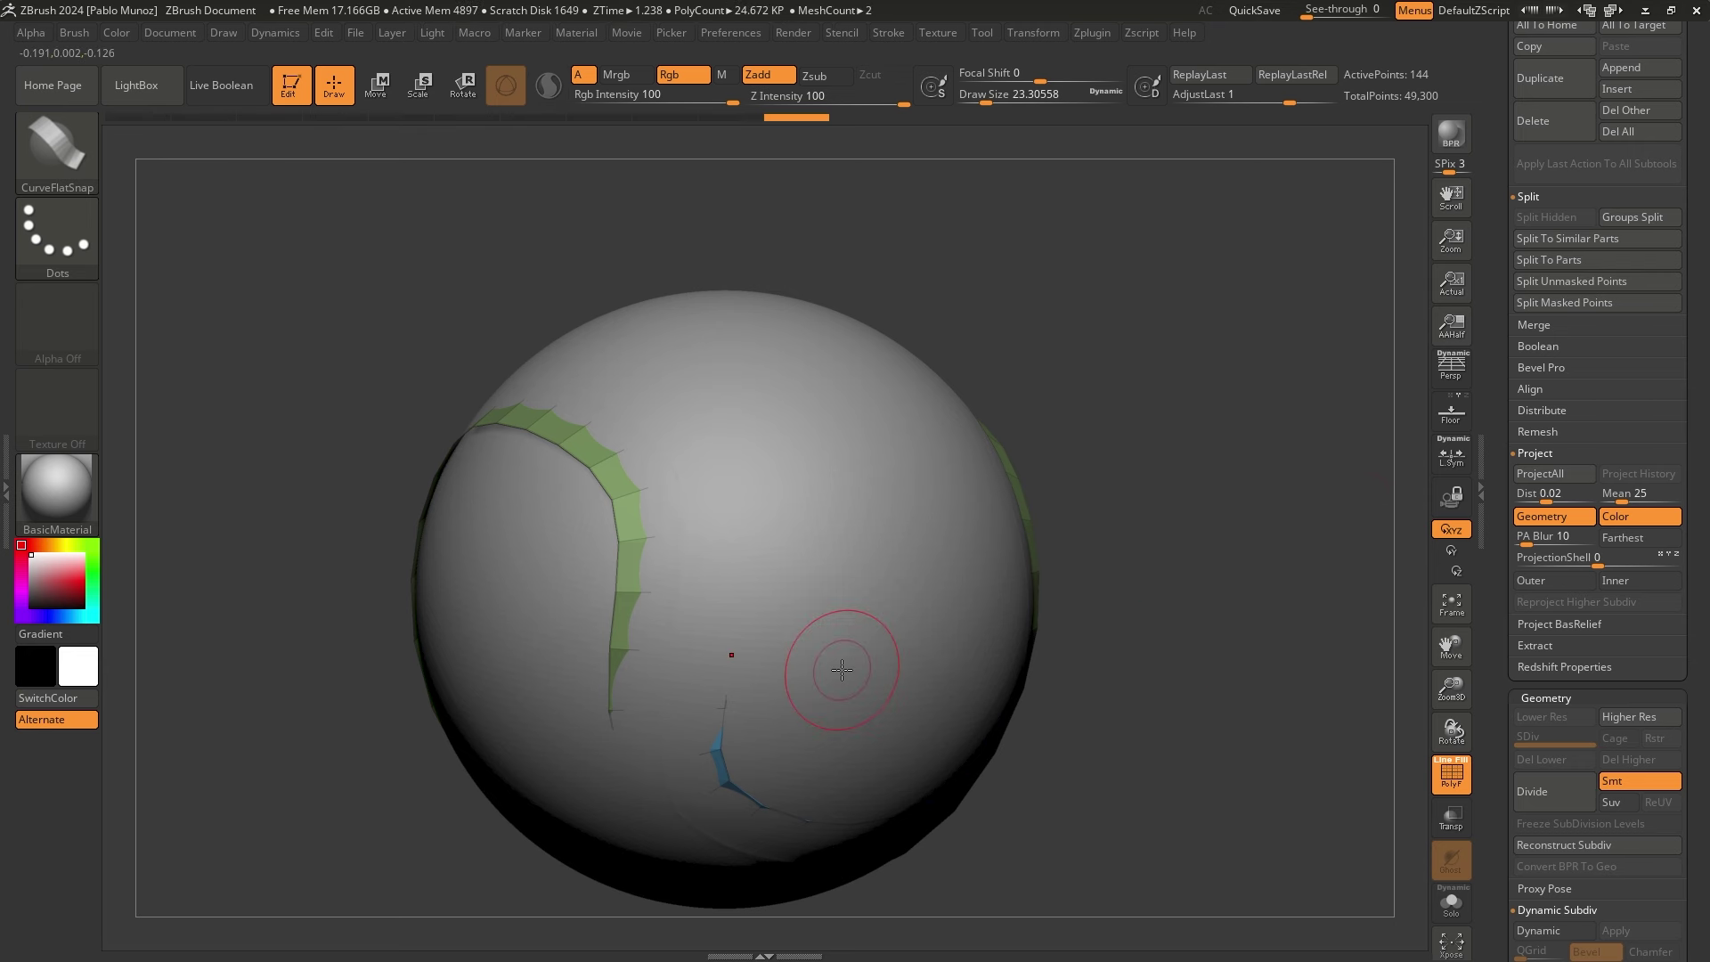
left_click(1557, 475)
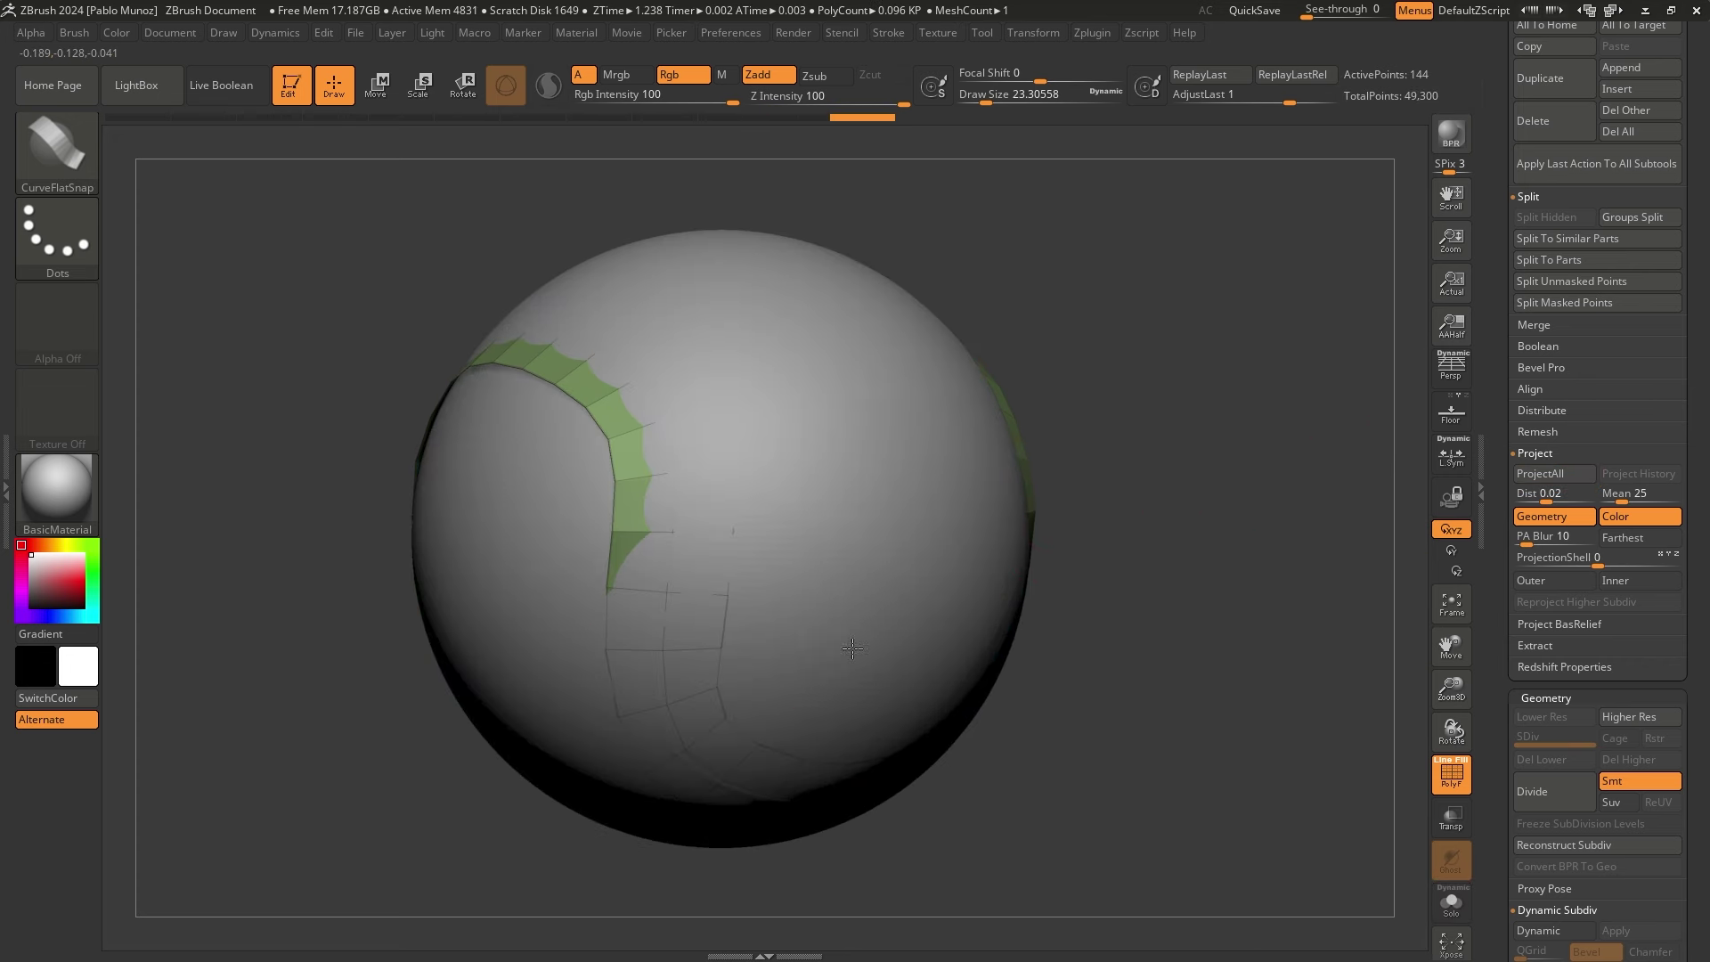
Repeat the projection of the strip onto the ball, raising the projection distance to 0.04537, and check the fit from several sides
right_click_drag(852, 649, 850, 631, "alt")
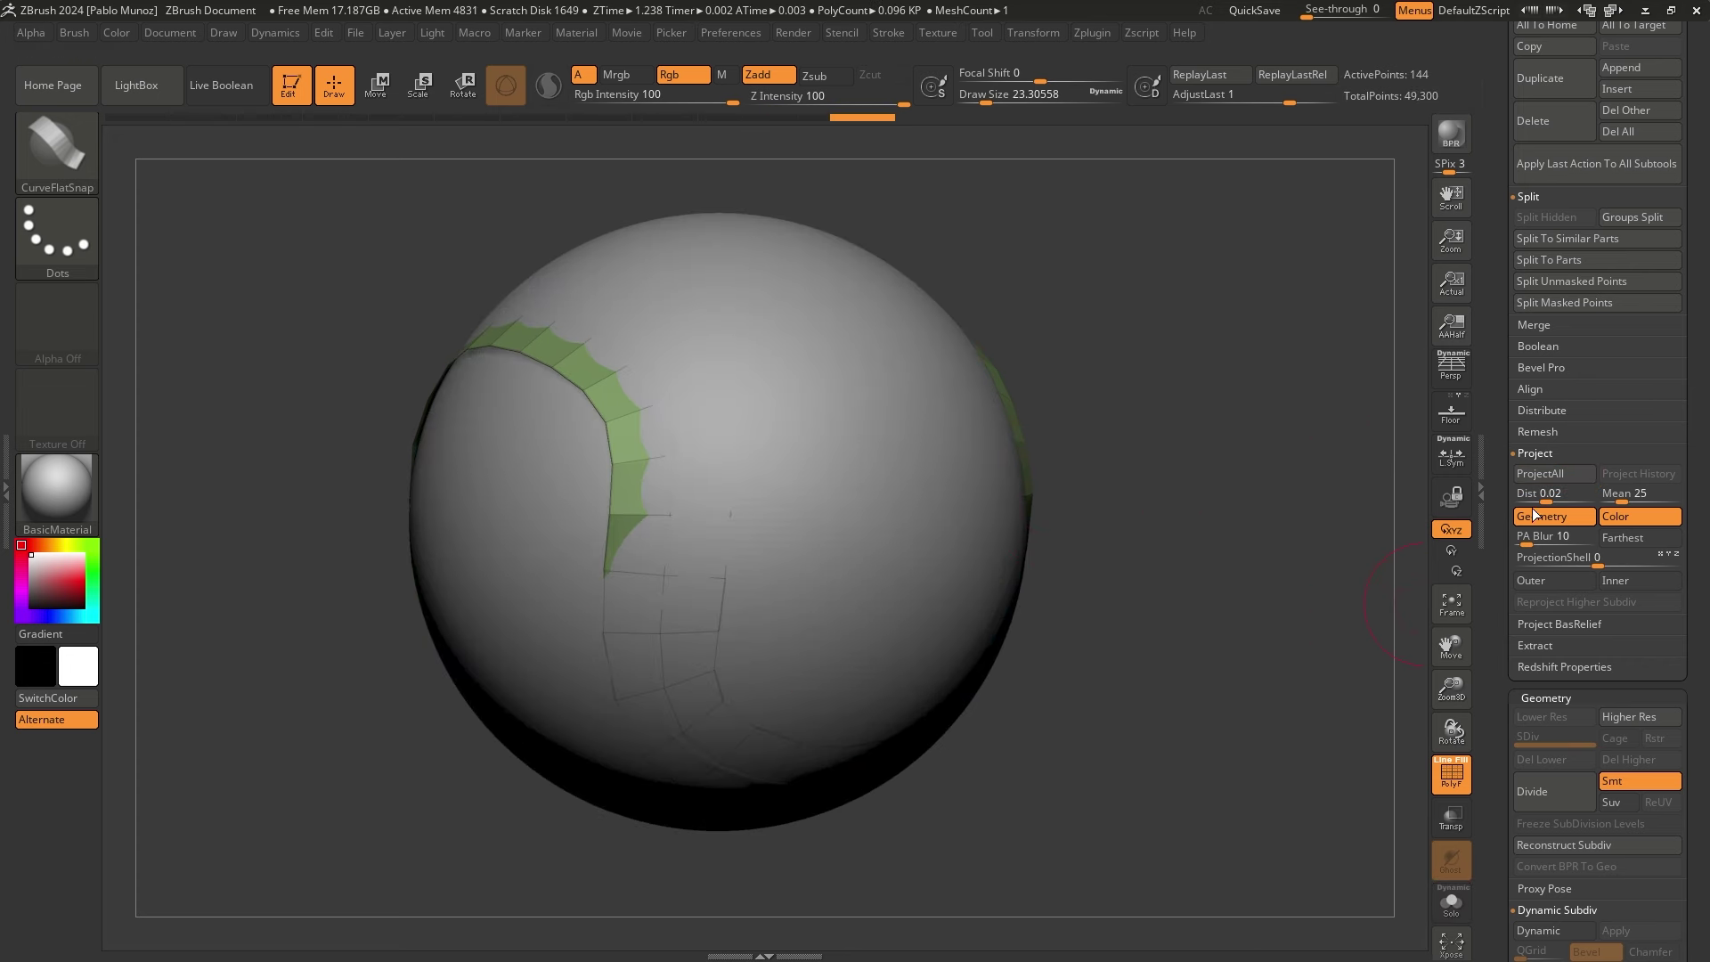
right_click_drag(1189, 543, 1125, 497)
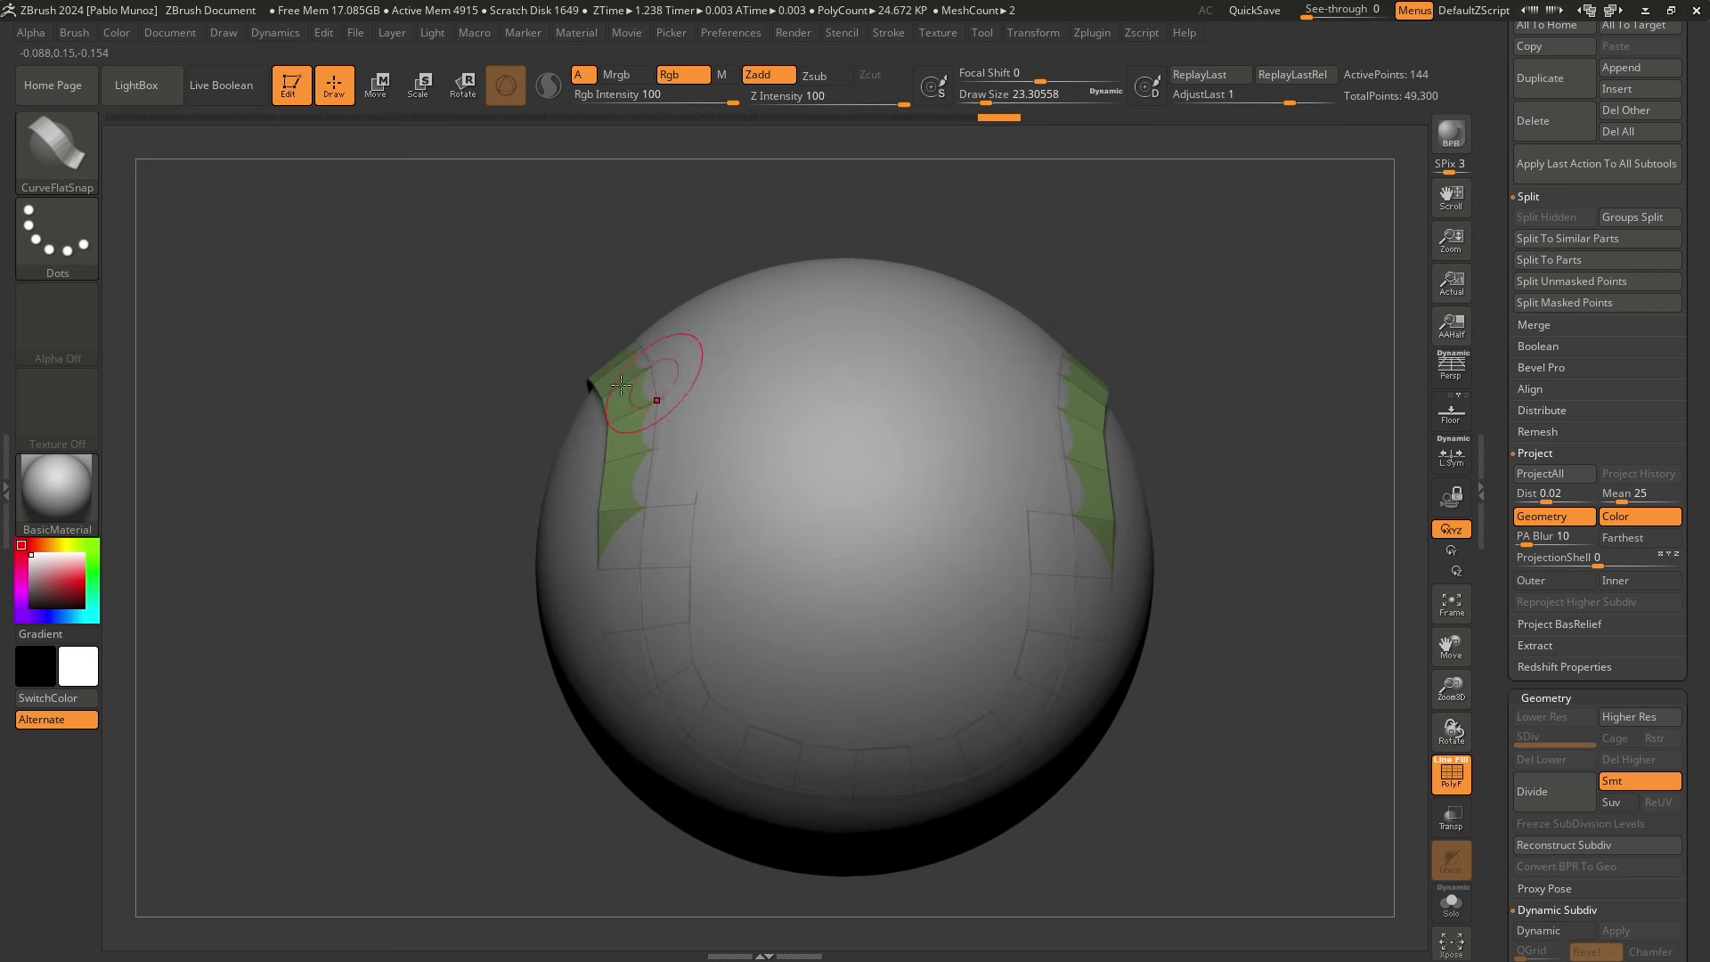
right_click_drag(590, 374, 623, 472, "ctrl")
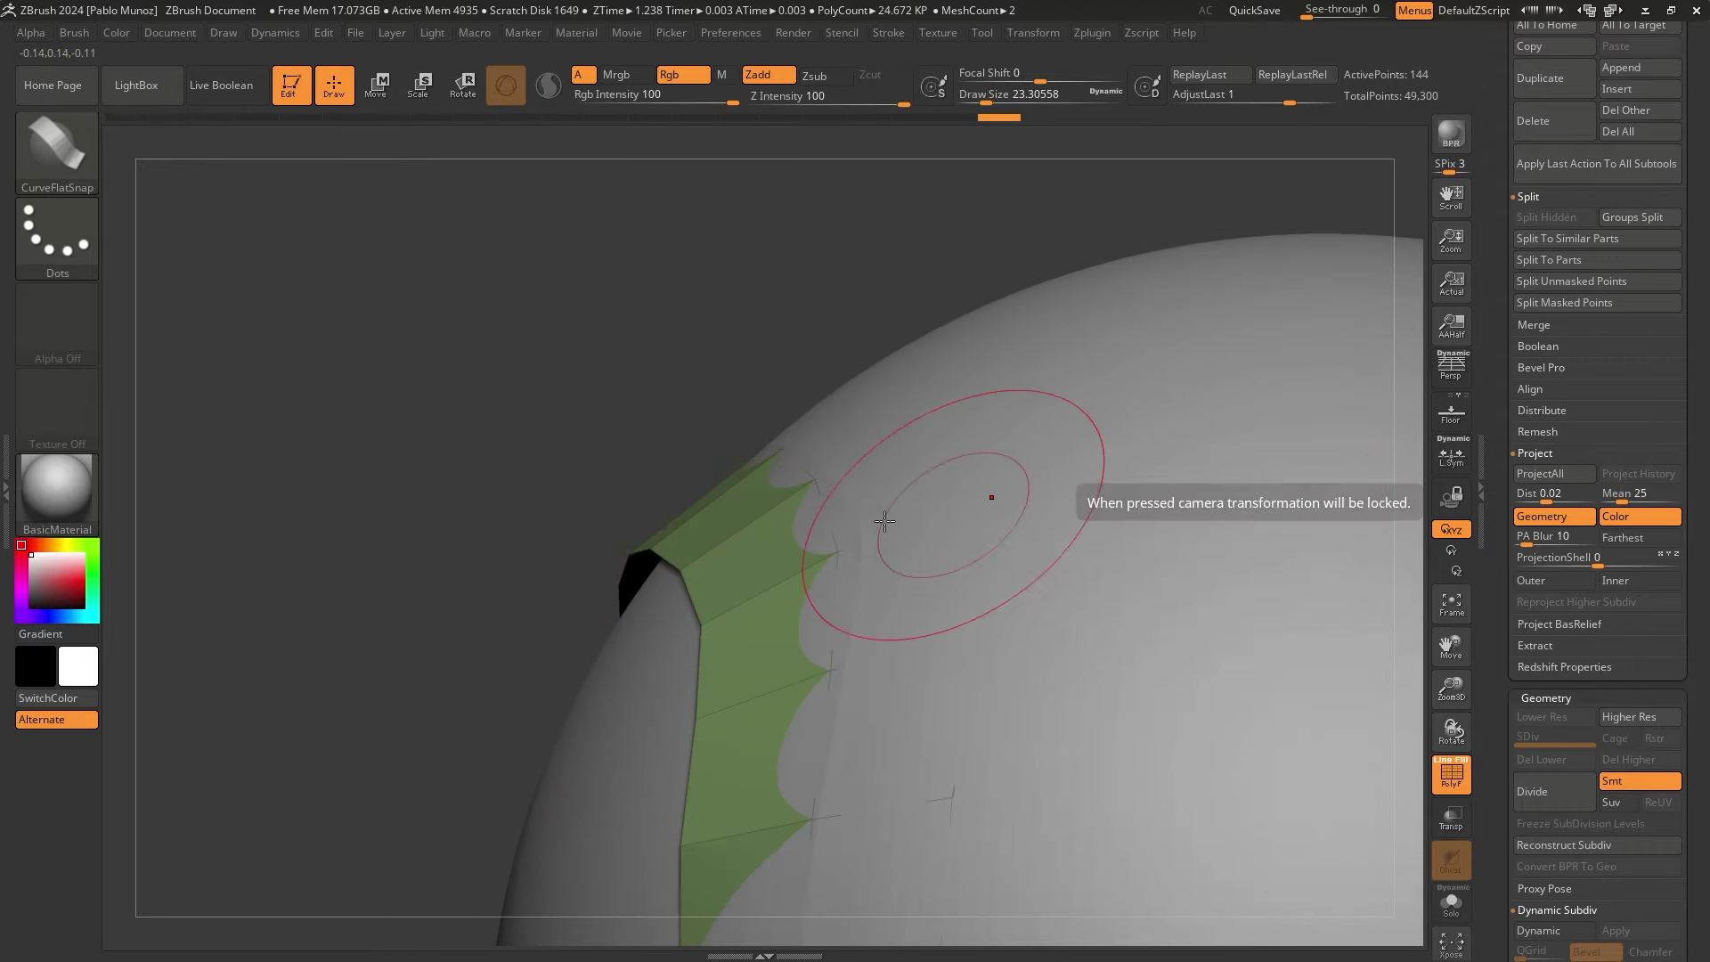
left_click(1564, 473)
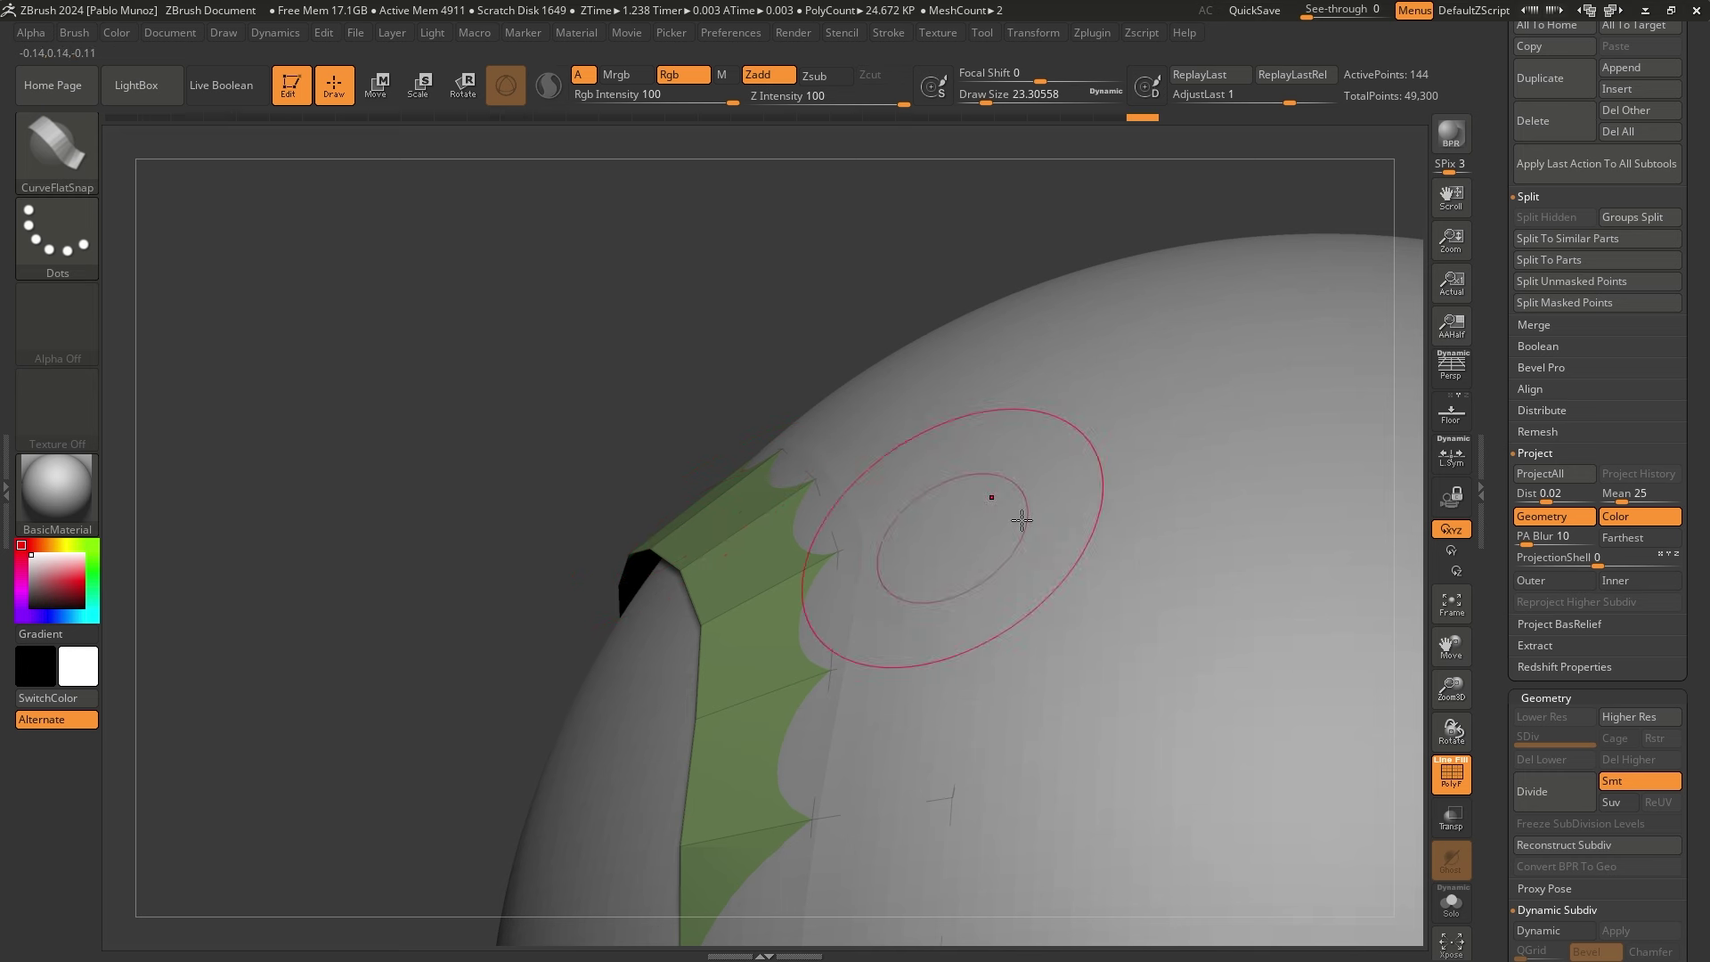
left_click(1548, 478)
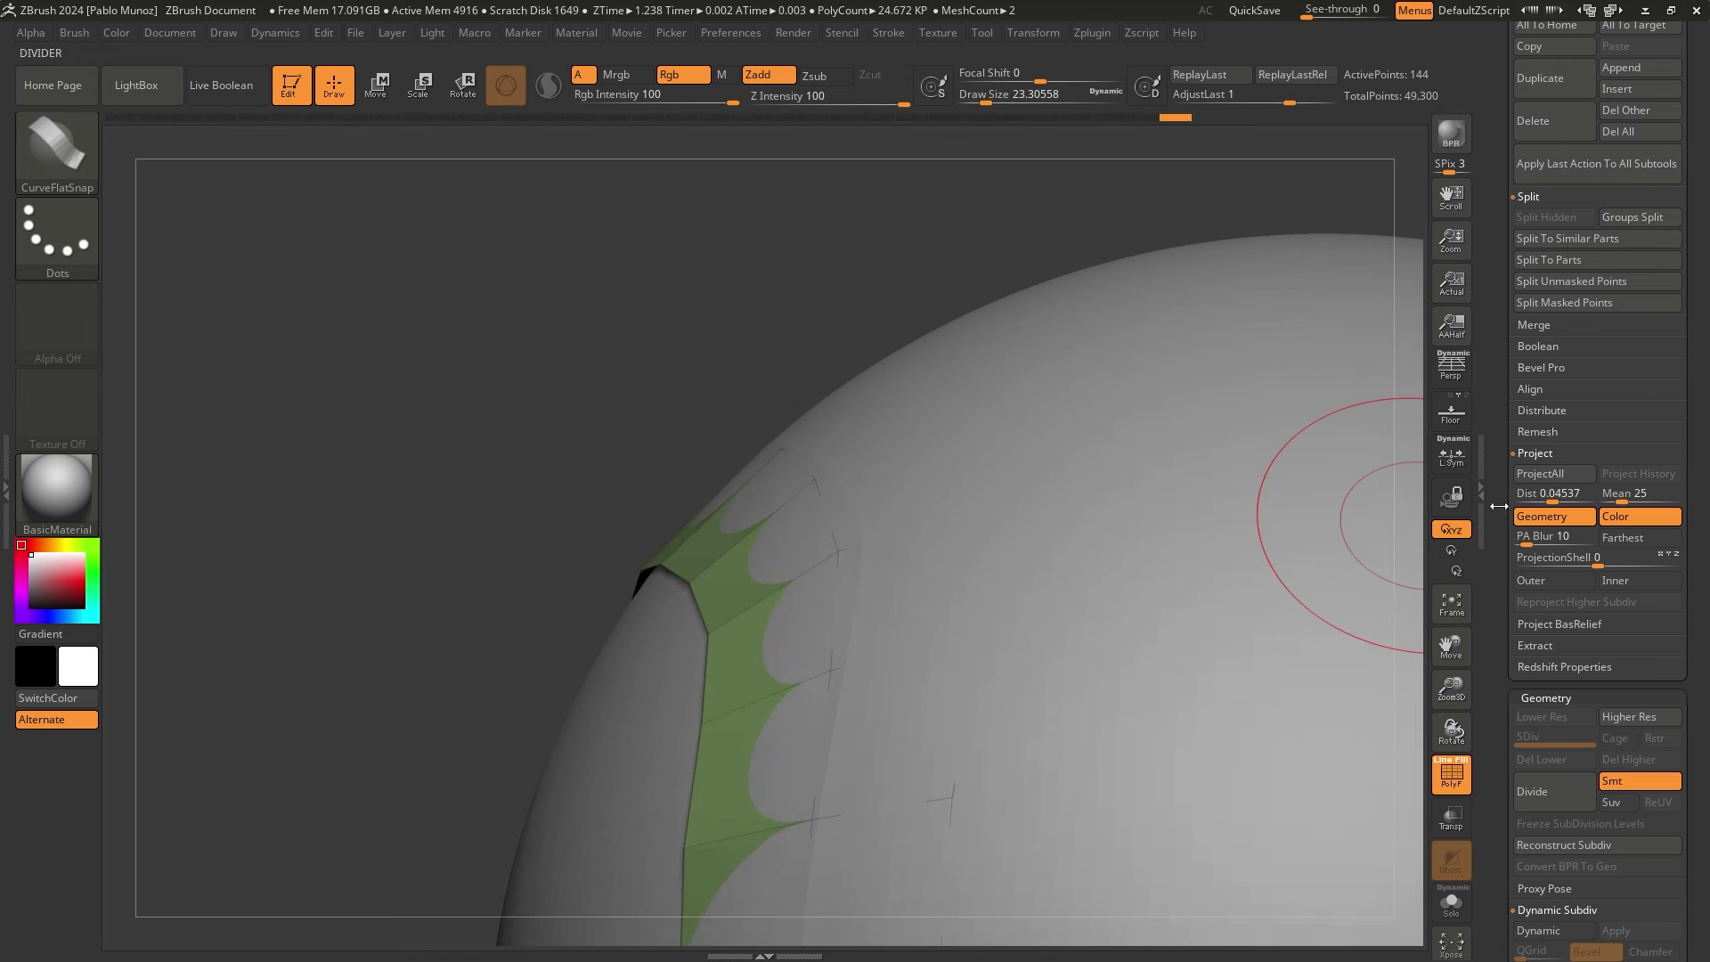
left_click(1548, 476)
right_click_drag(1003, 580, 891, 499, "ctrl")
right_click_drag(741, 427, 1033, 436)
right_click(737, 538)
key("alt+s")
key("ctrl+shift+s")
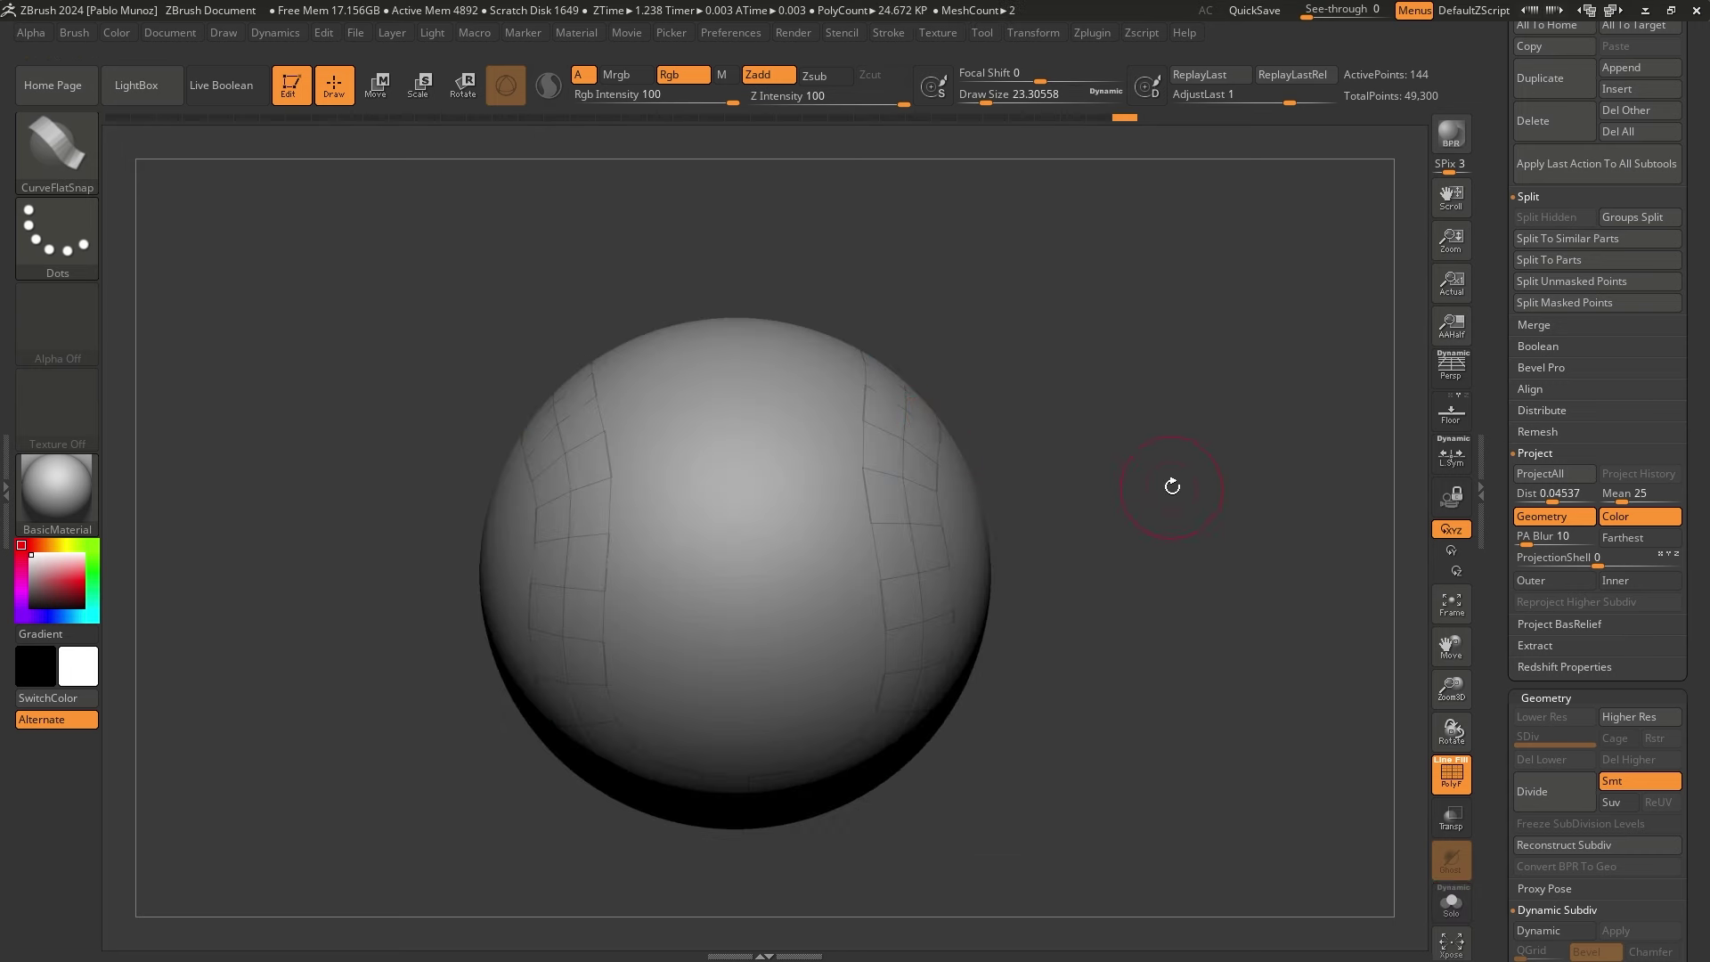
Switch the active tool to the Ring3D primitive and fit the whole ring in the view
left_click_drag(1502, 99, 1506, 363)
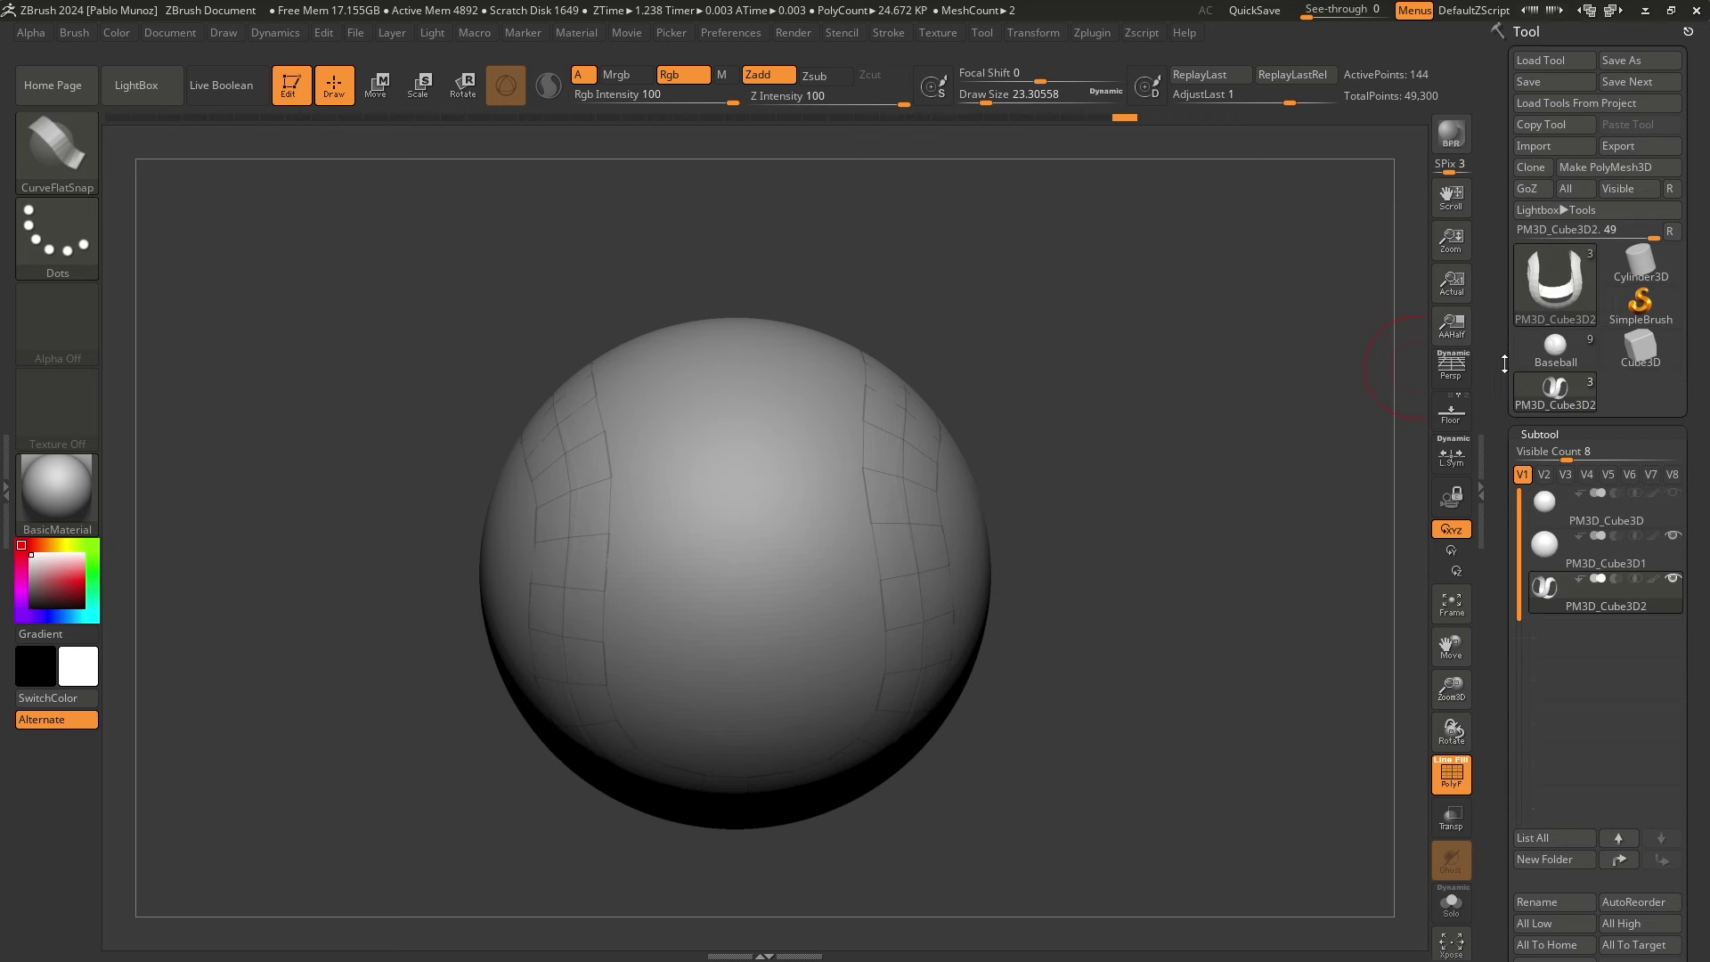
left_click(1549, 285)
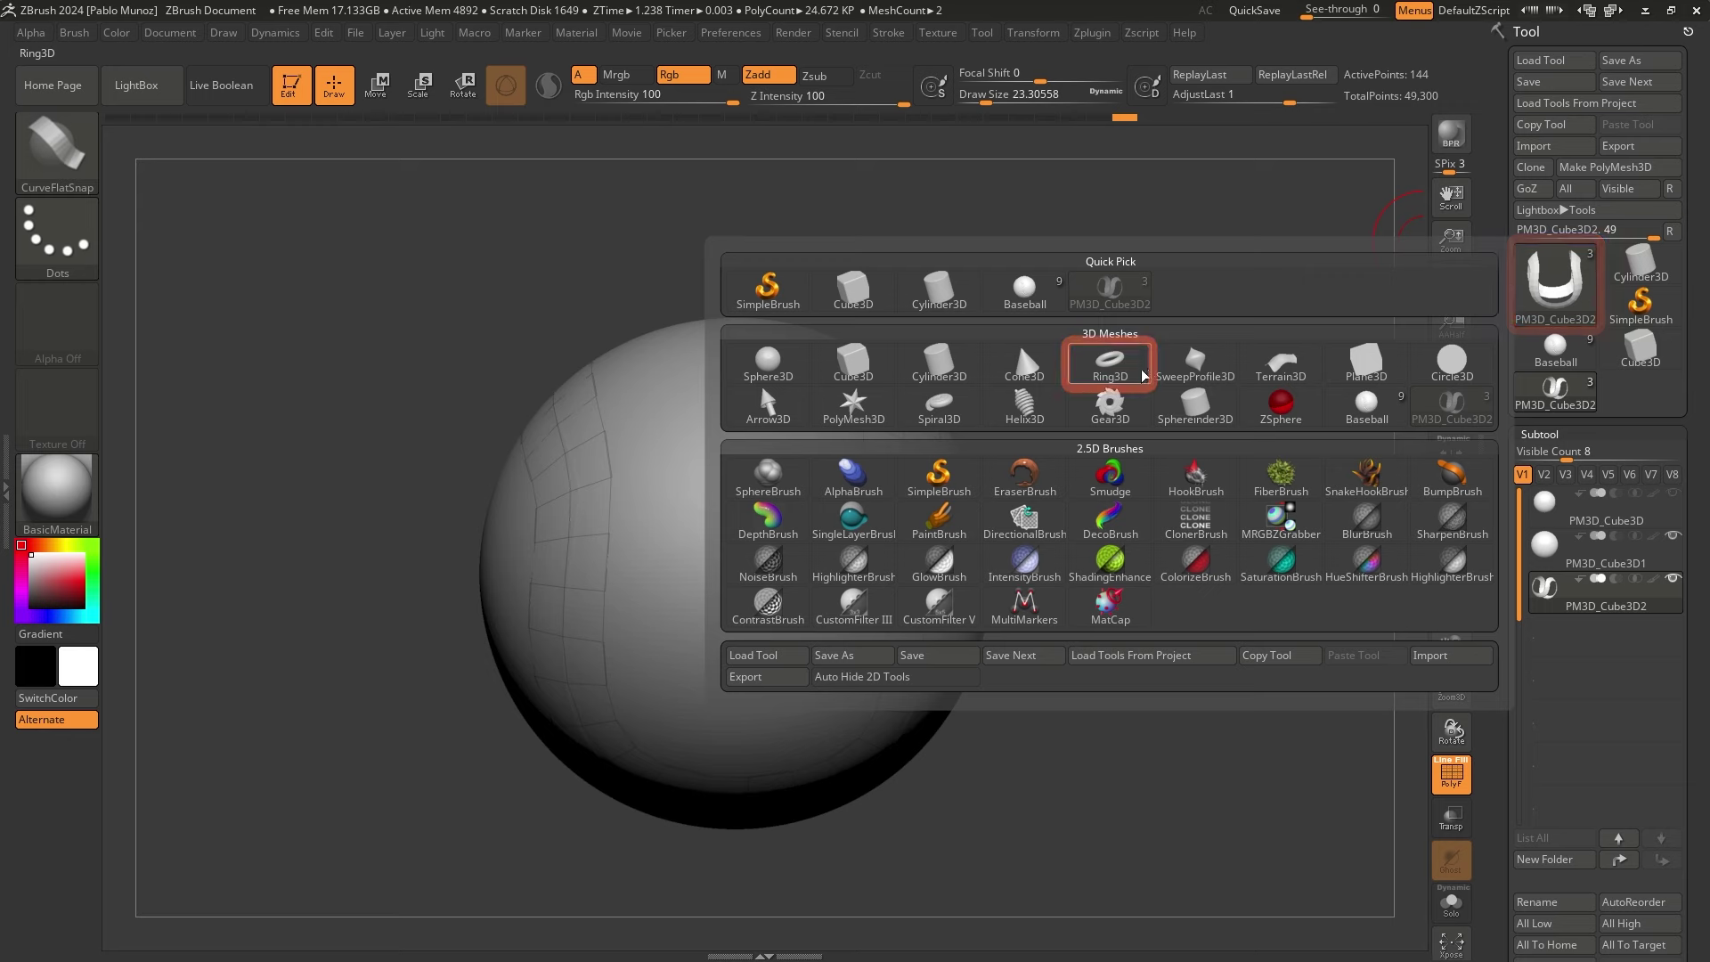
left_click(1118, 360)
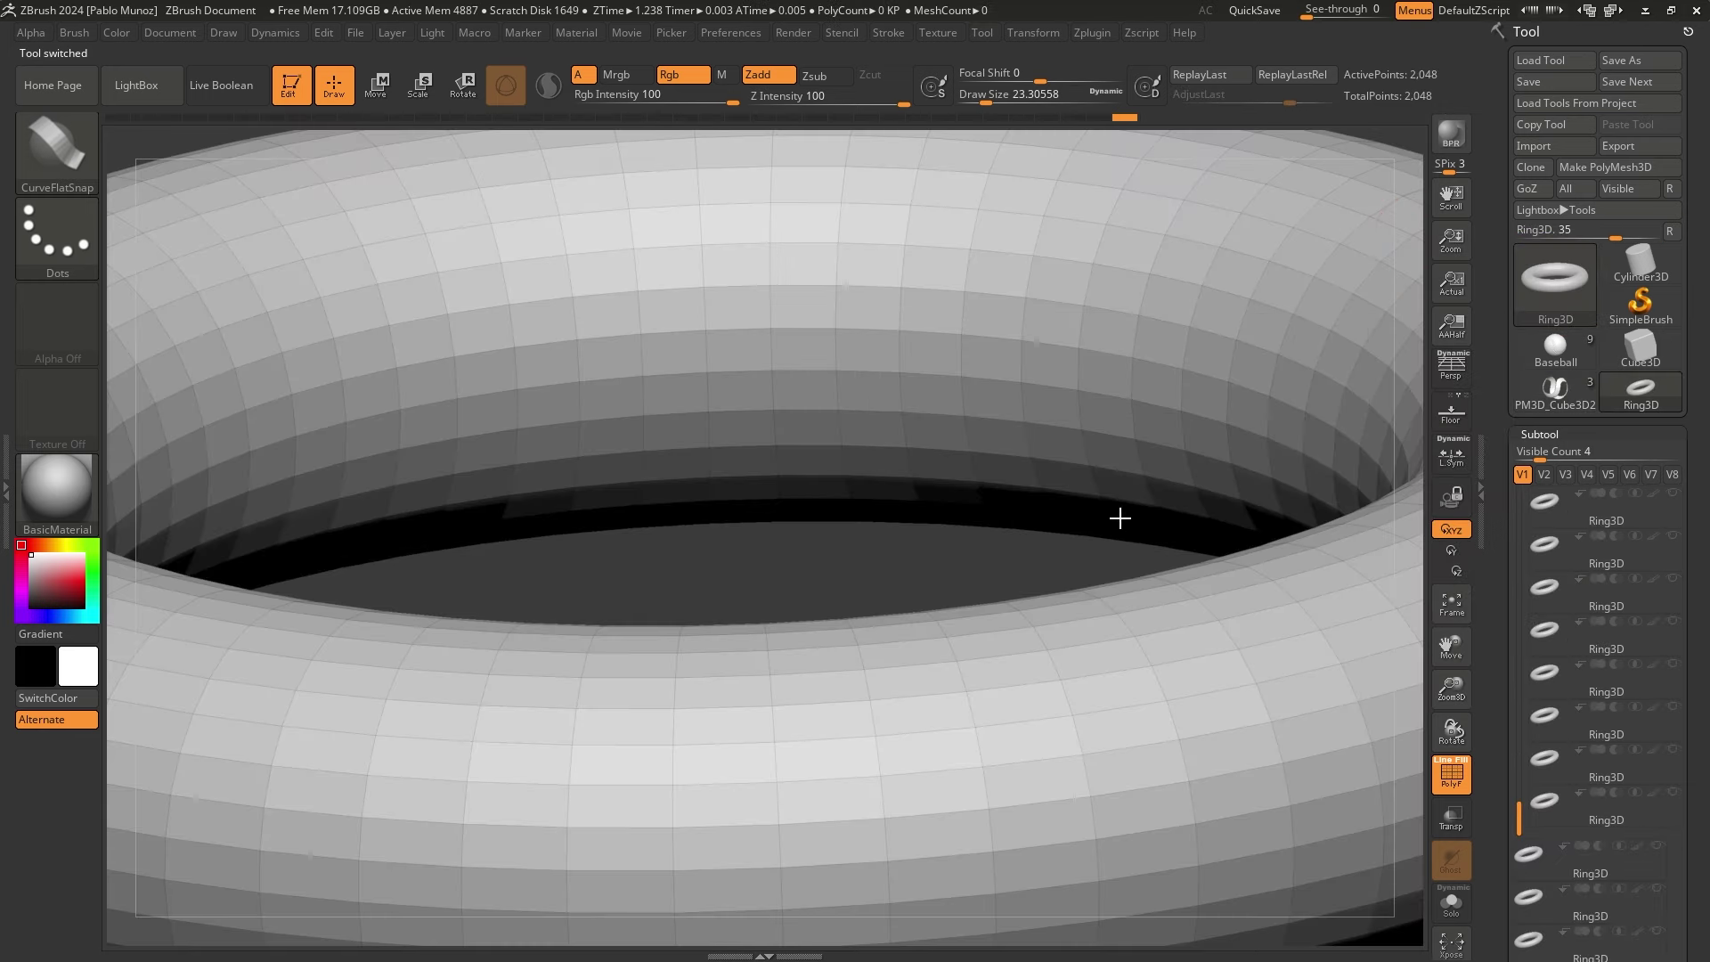
right_click_drag(1119, 516, 897, 512, "ctrl")
right_click_drag(1012, 448, 875, 487, "alt")
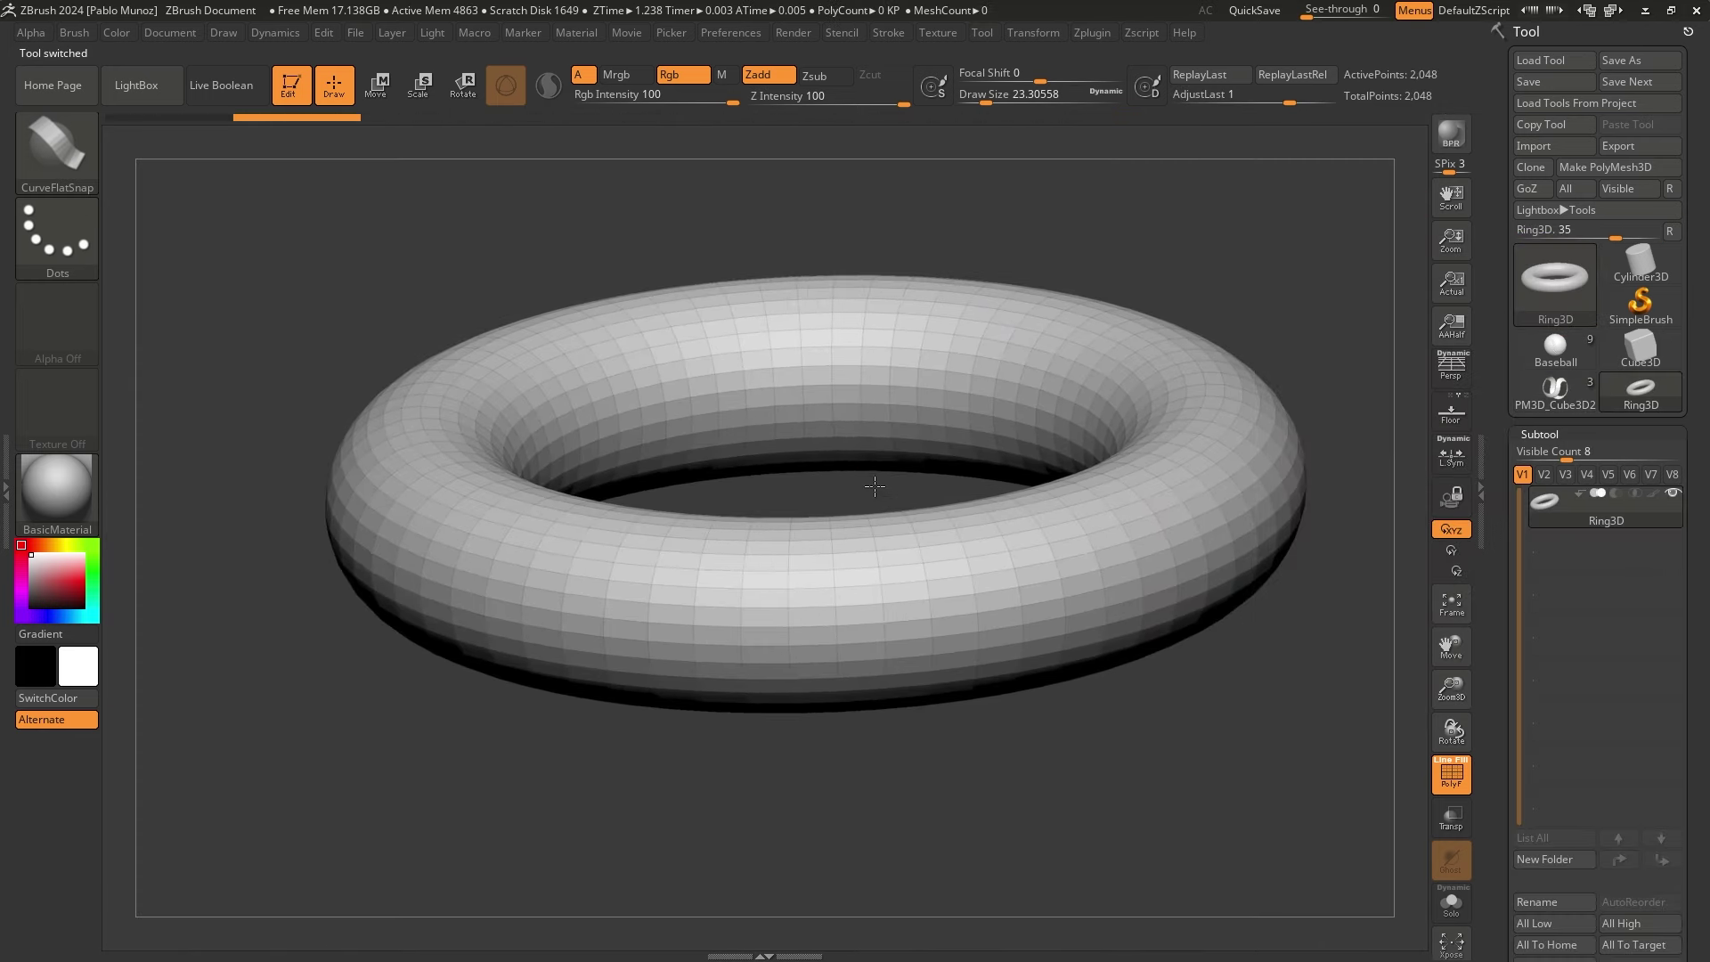
Reduce the ring's initial resolution to an SDivide of 12 and an LDivide of 24
left_click_drag(1493, 566, 1526, 224)
left_click(1567, 580)
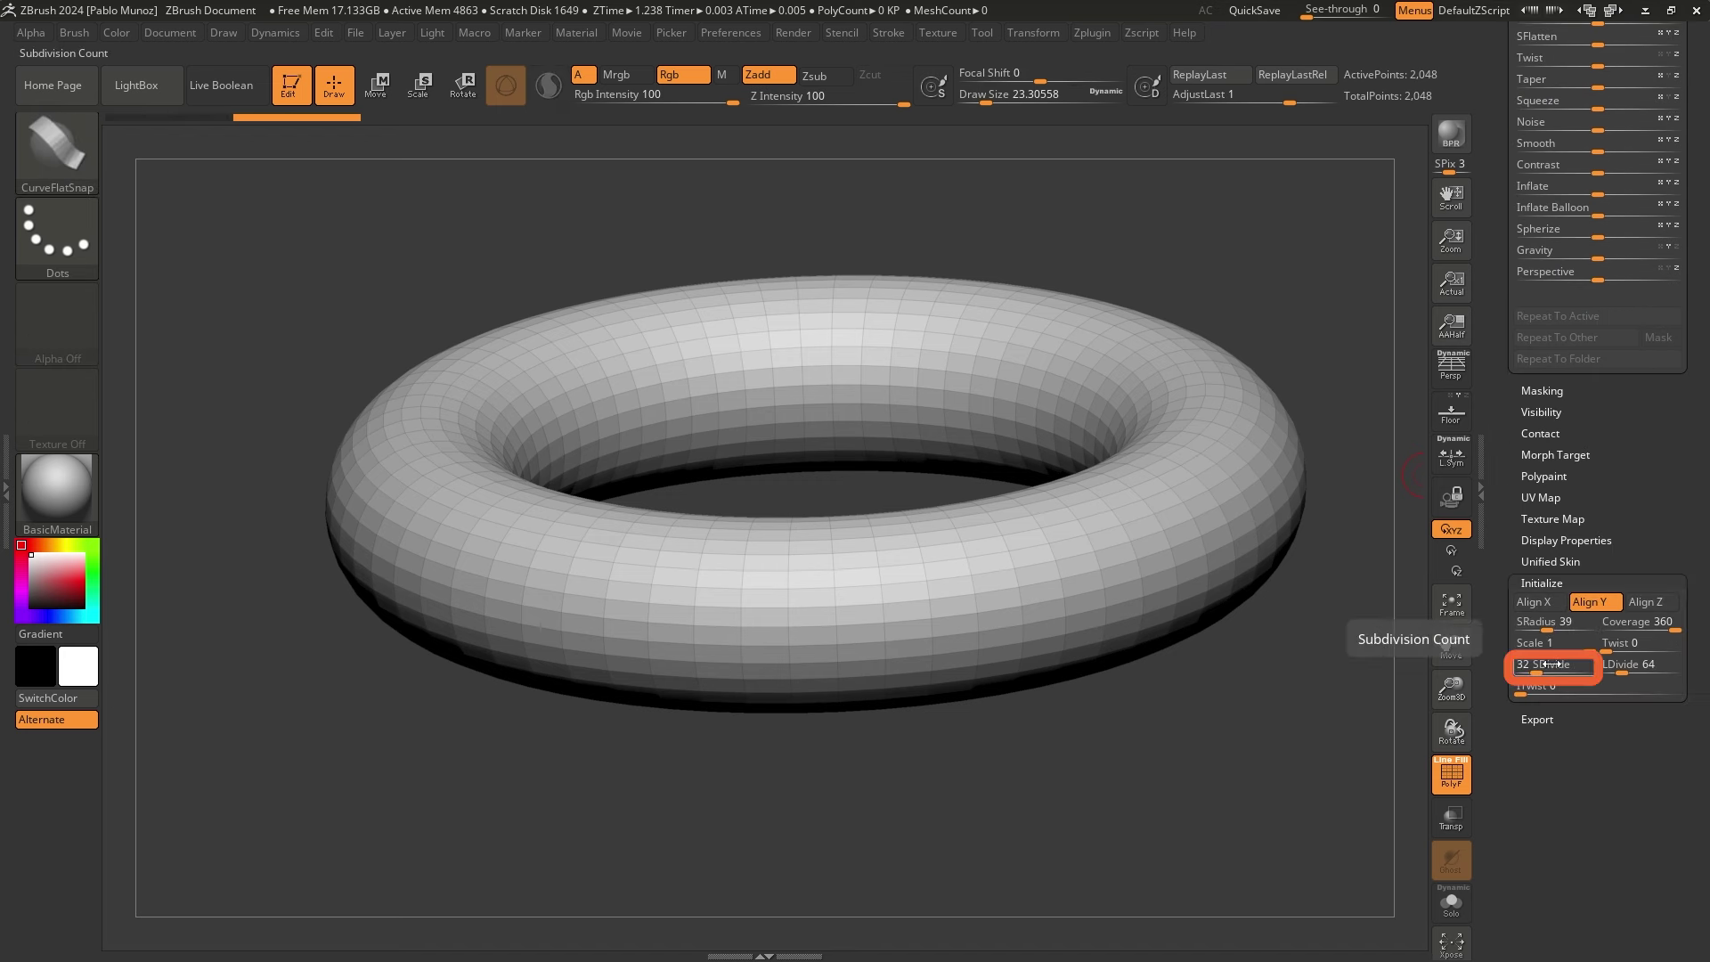
left_click_drag(1532, 668, 1524, 670)
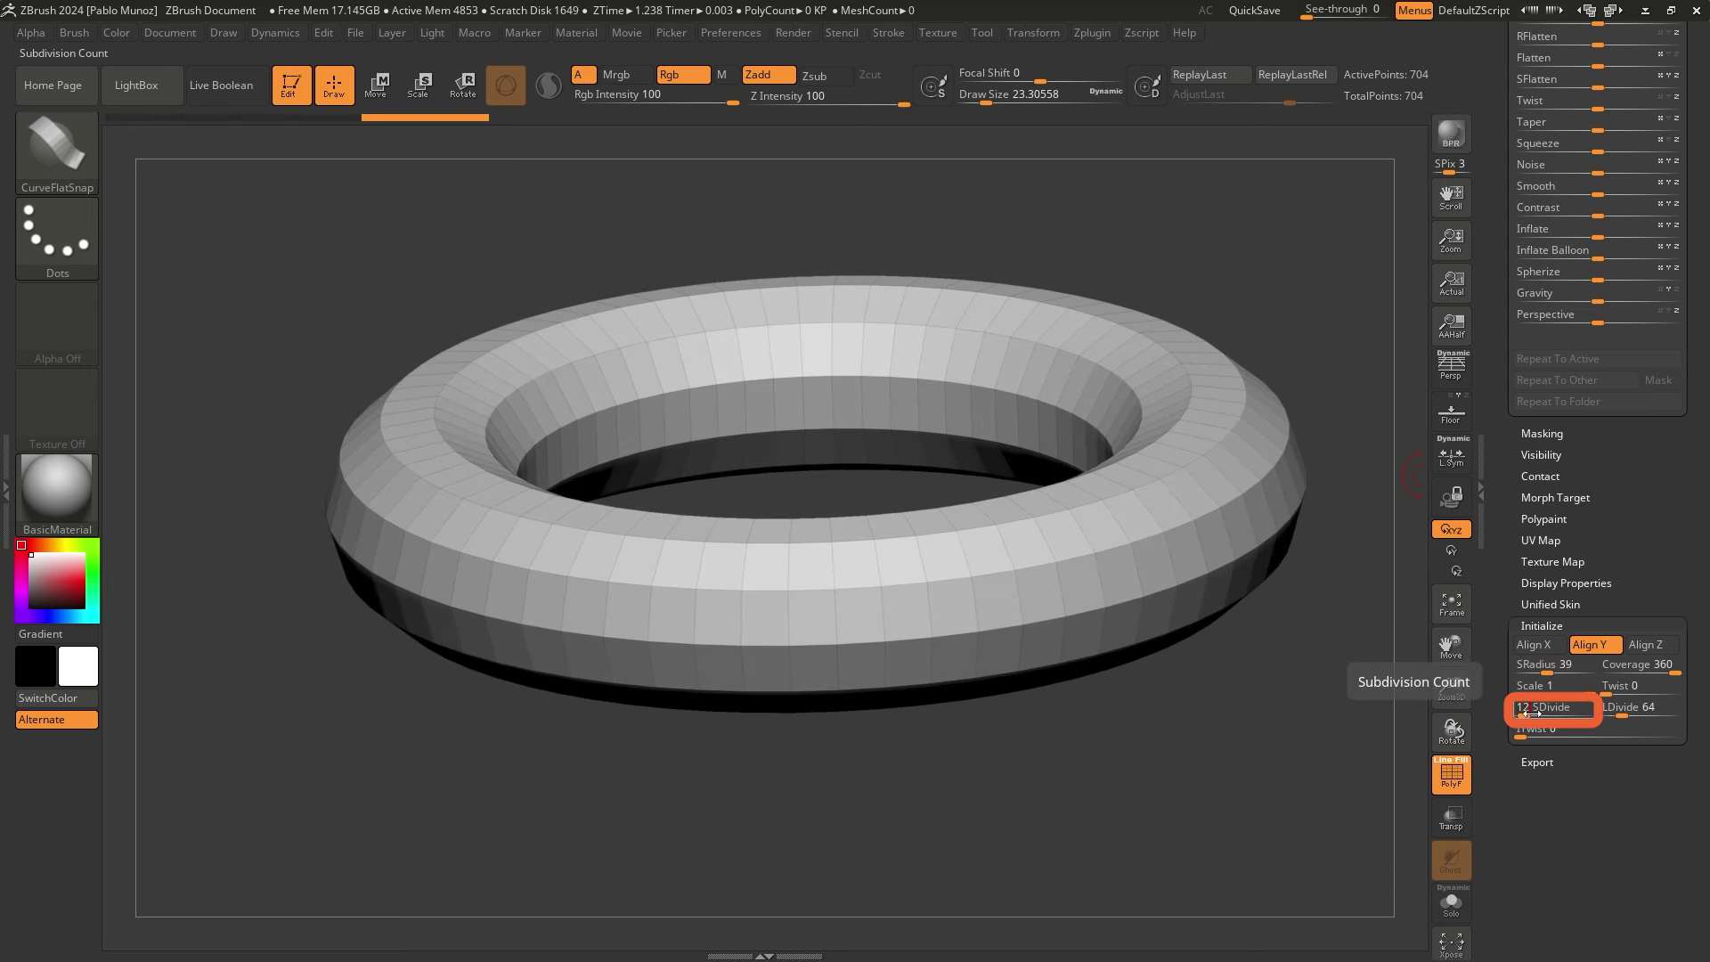
left_click(1617, 712)
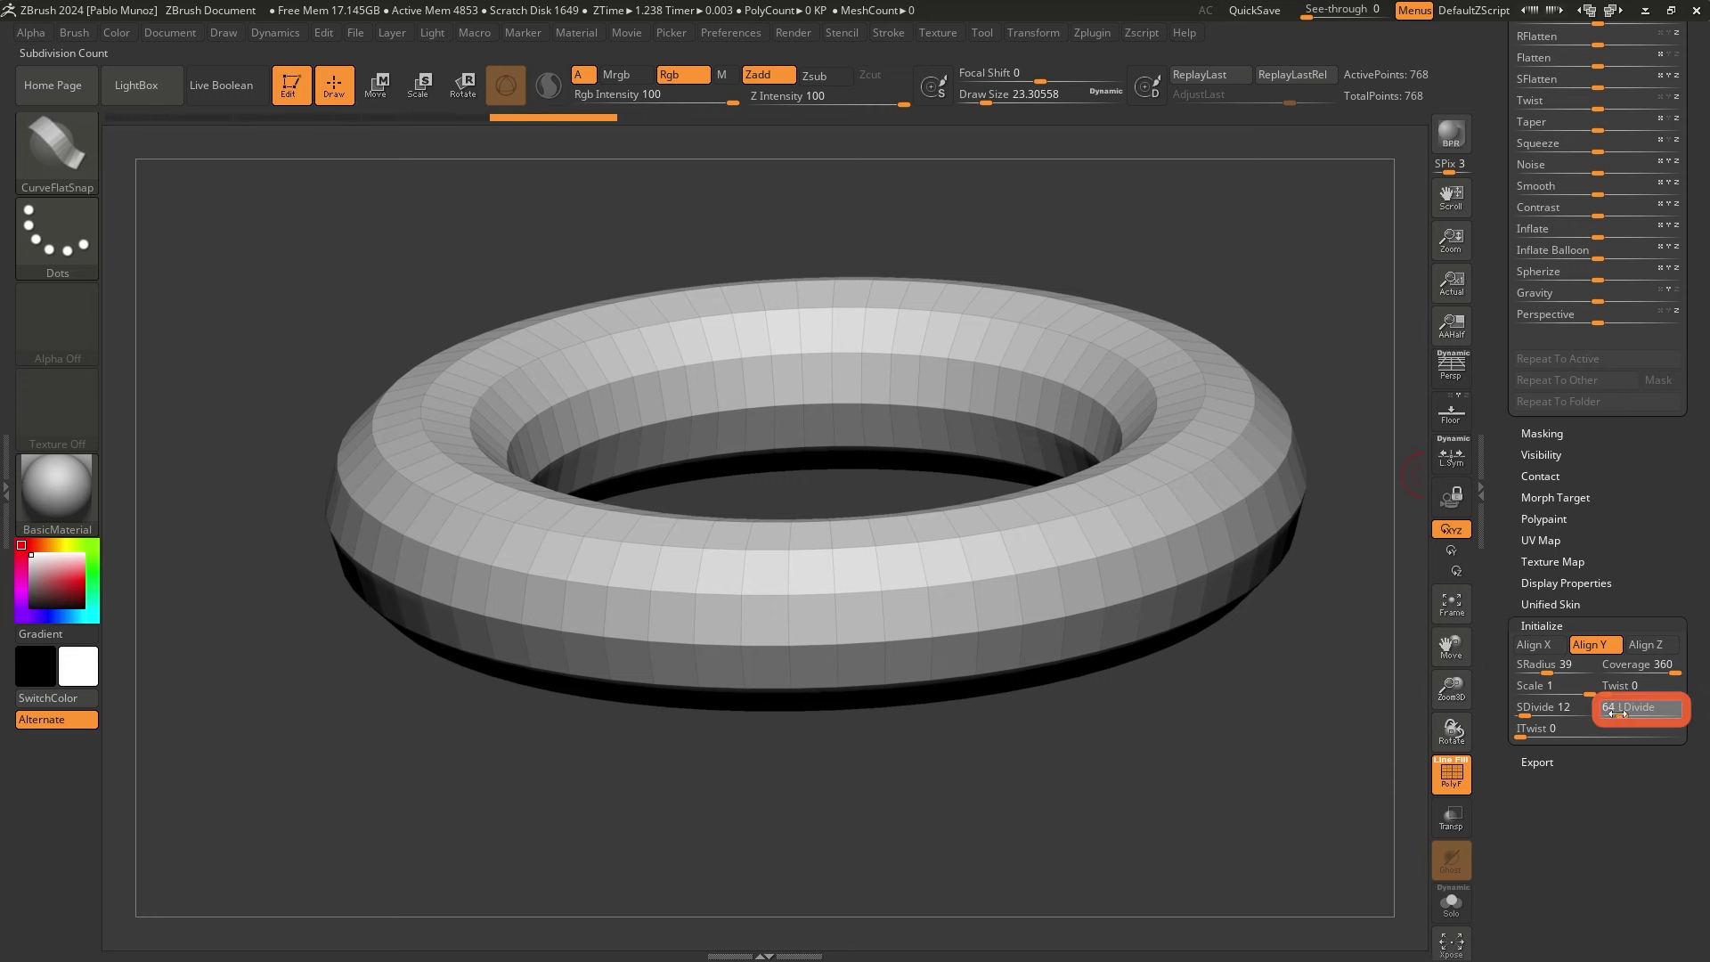
left_click_drag(1618, 713, 1610, 713)
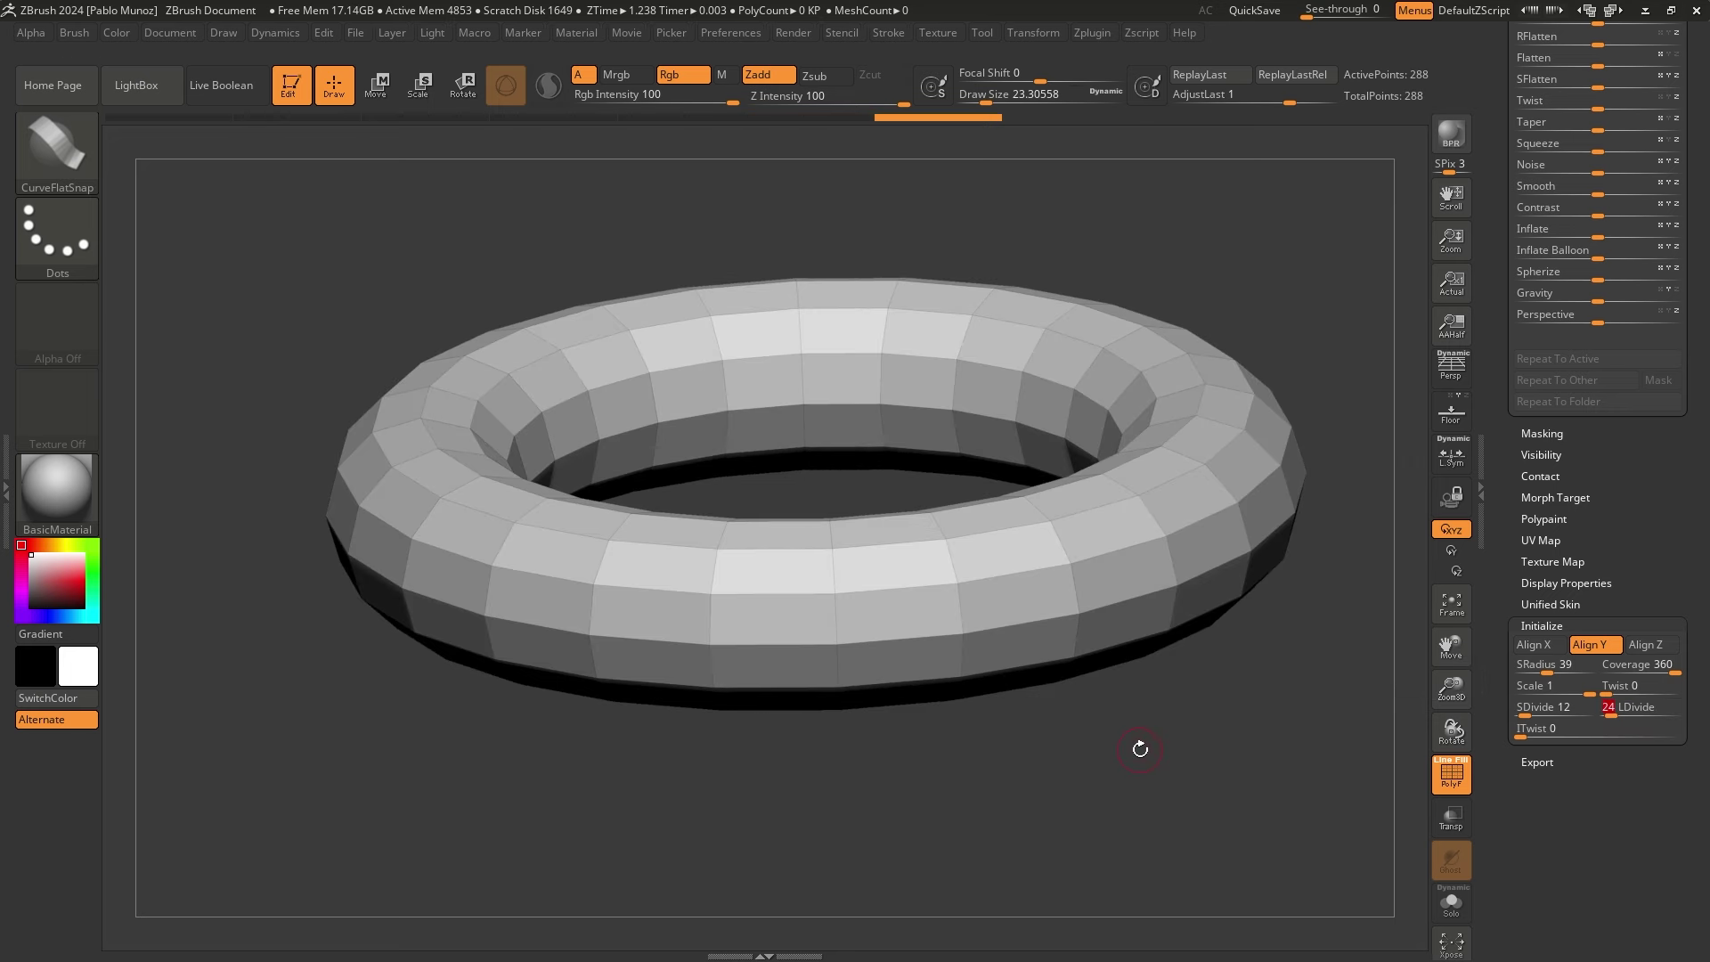
left_click_drag(1146, 729, 1145, 788)
Convert the Ring3D primitive to a PolyMesh3D and look at the ring straight from above
left_click_drag(1649, 500, 1589, 881)
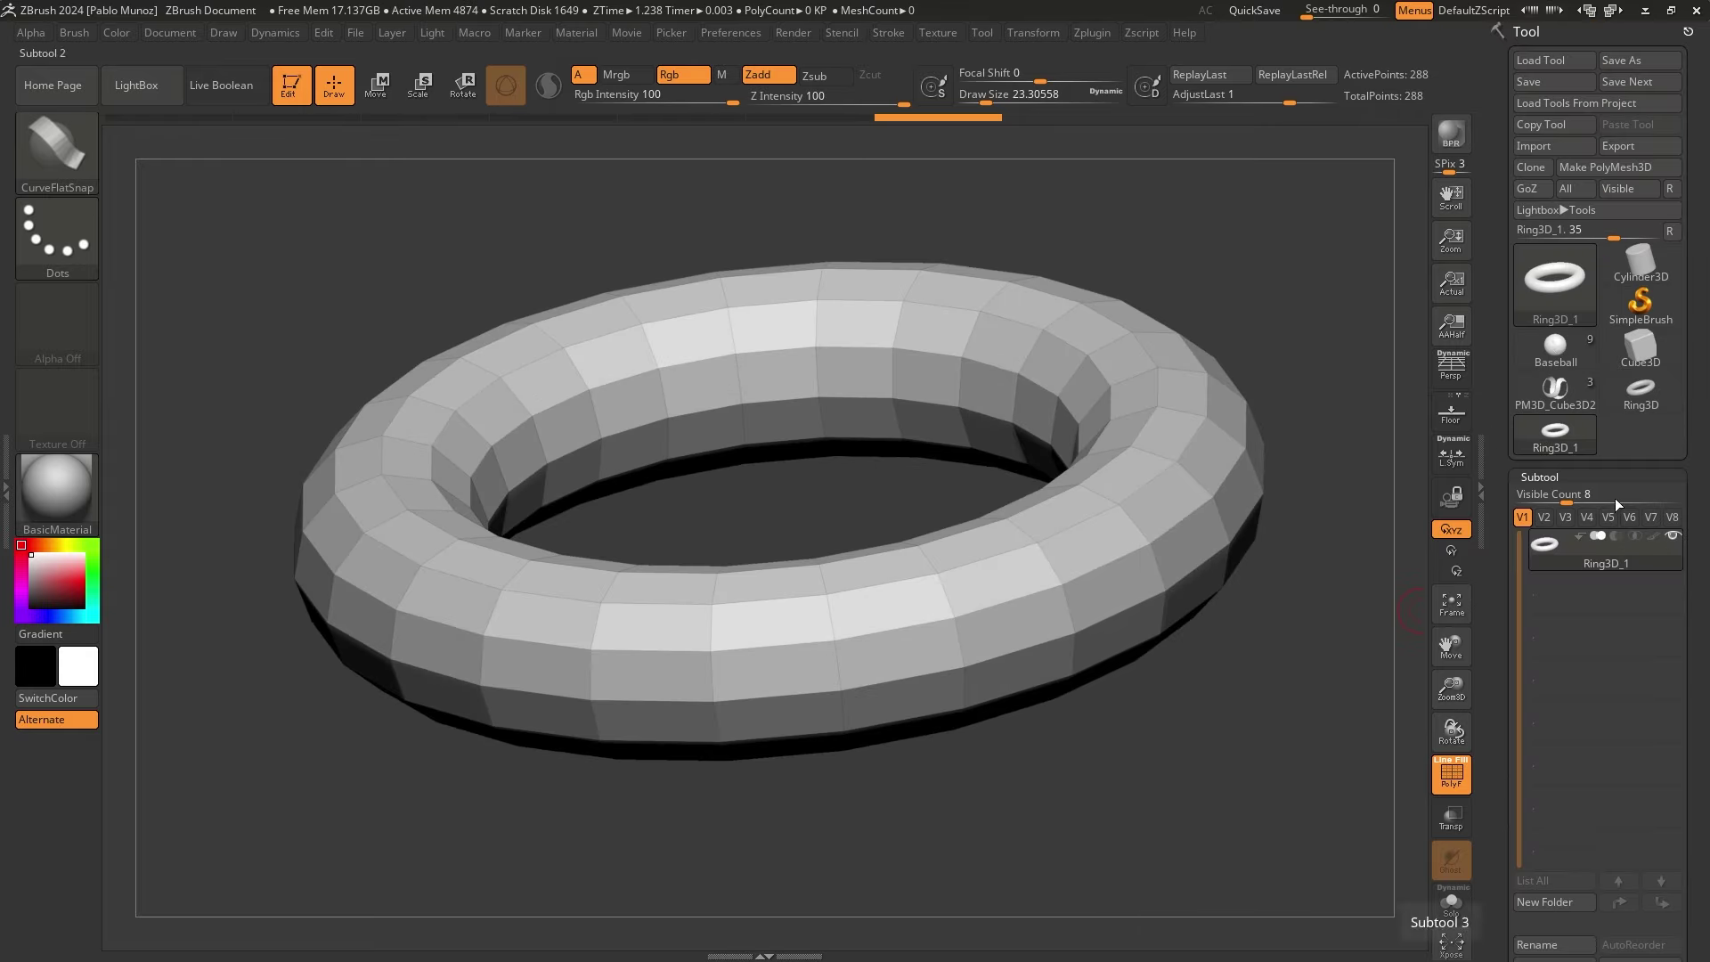
left_click(1644, 164)
right_click_drag(1252, 356, 1224, 316, "ctrl")
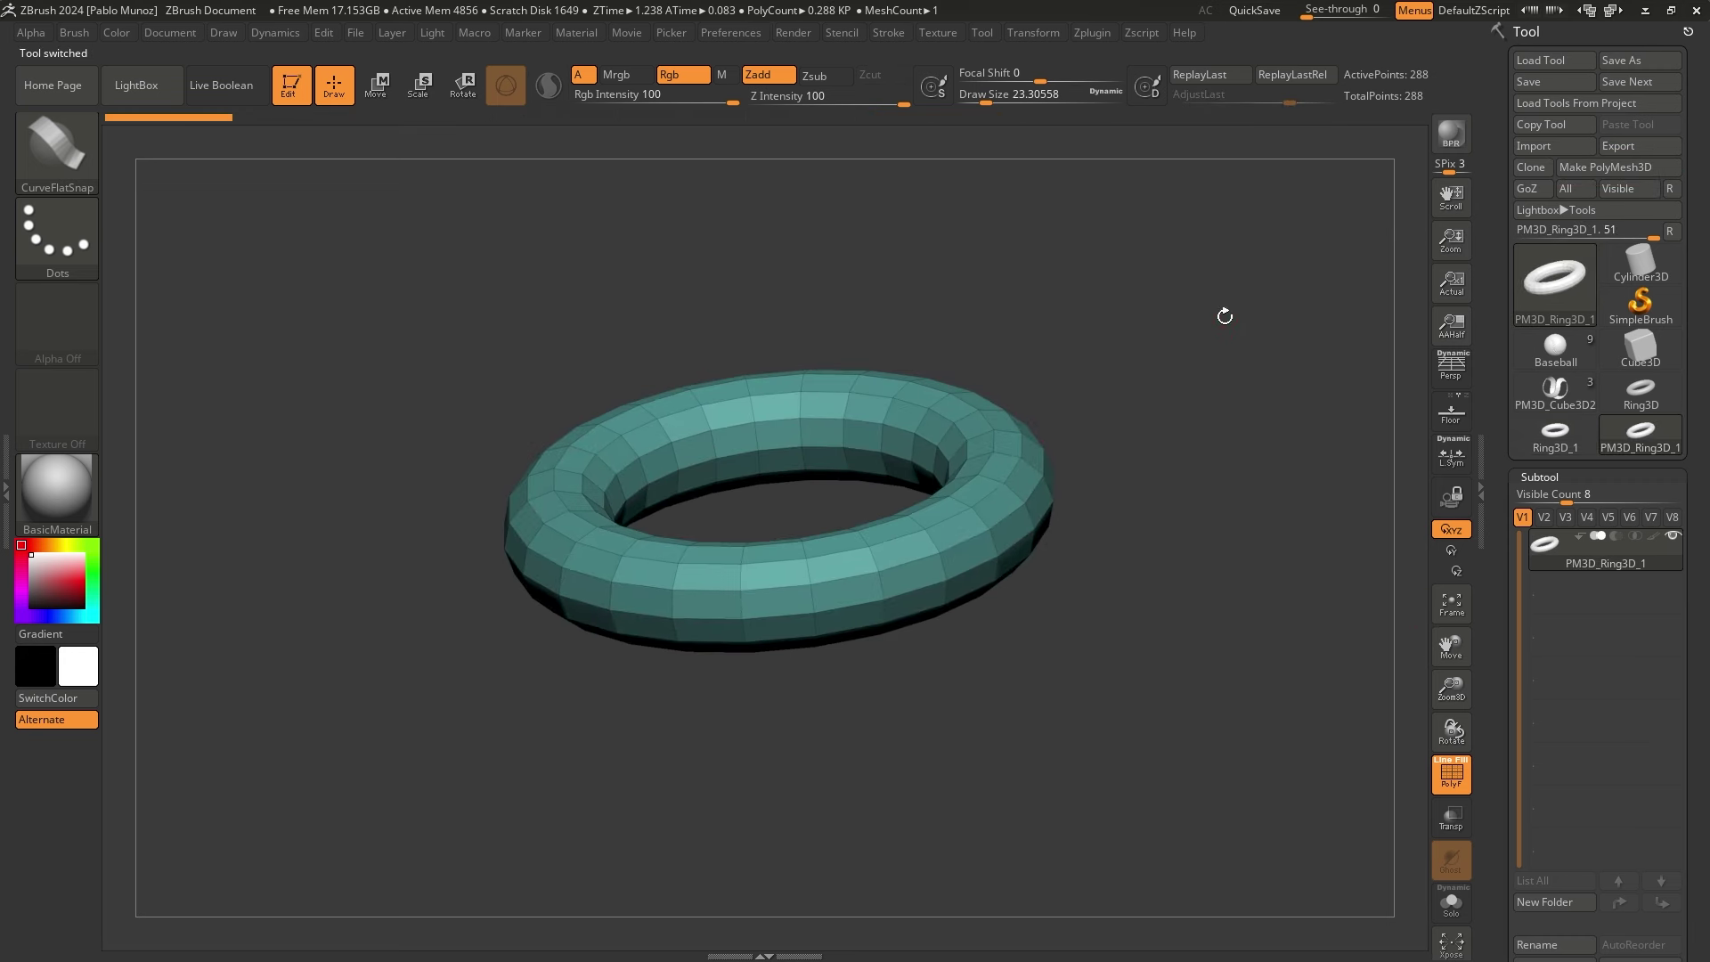
left_click_drag(1187, 256, 1104, 239)
left_click_drag(1233, 279, 1204, 327, "alt")
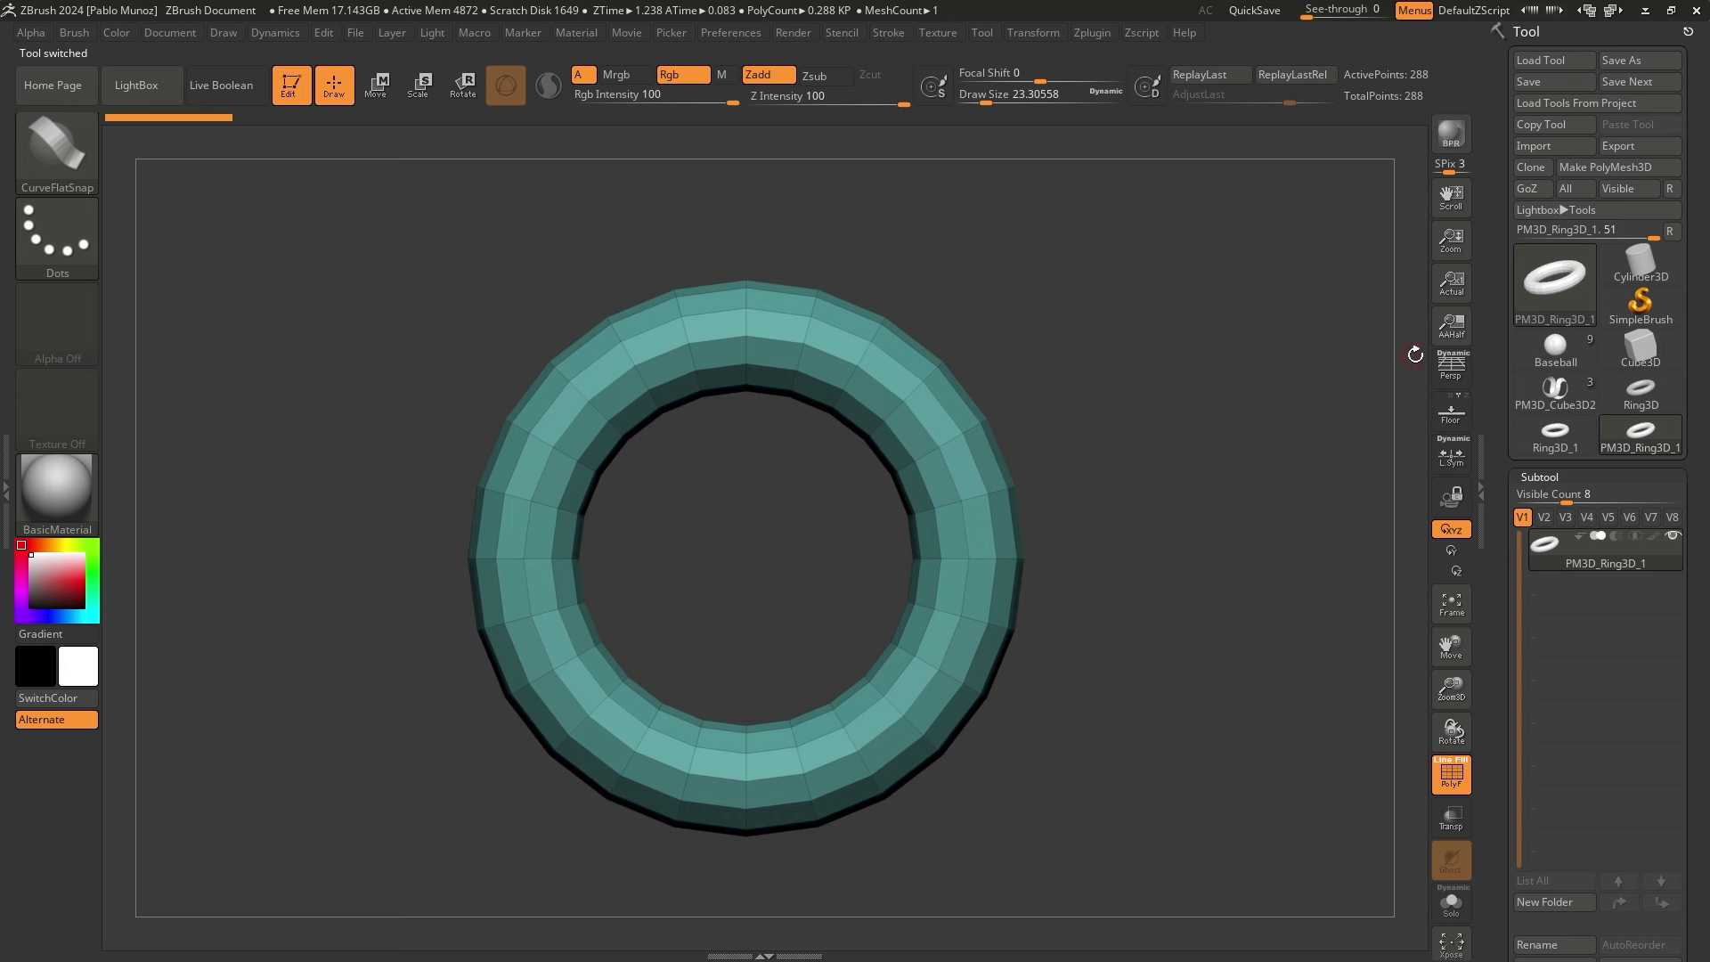
left_click_drag(1163, 429, 1181, 396, "alt")
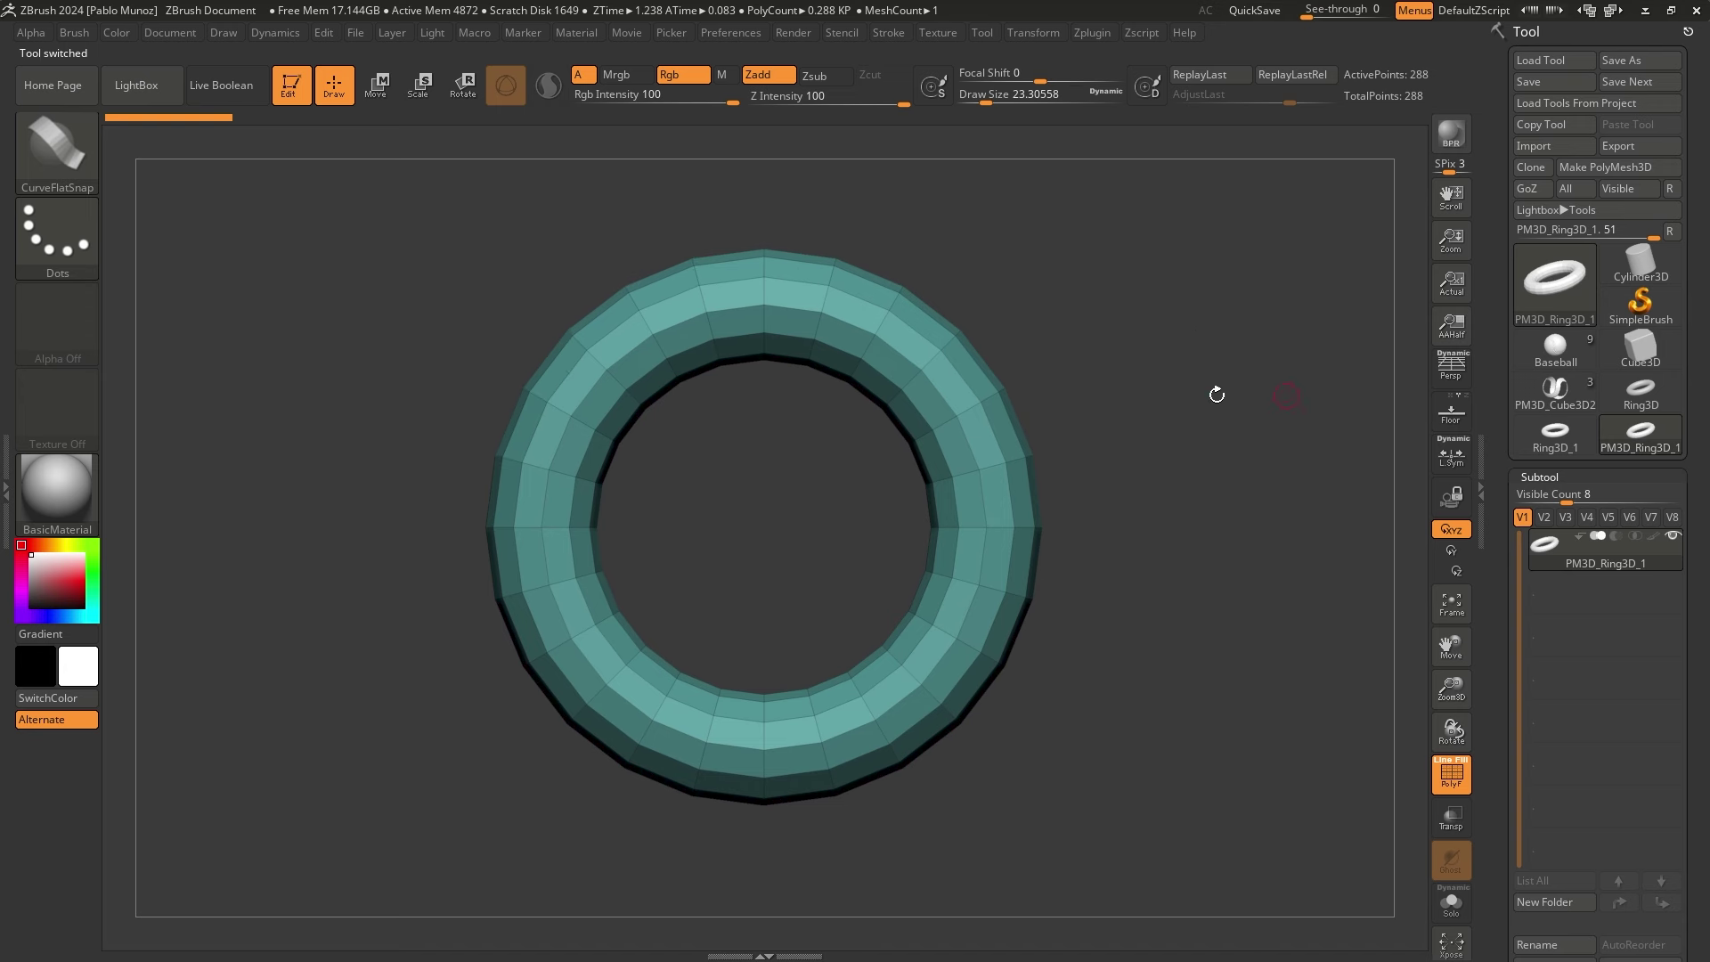
left_click_drag(1152, 498, 1148, 484, "alt")
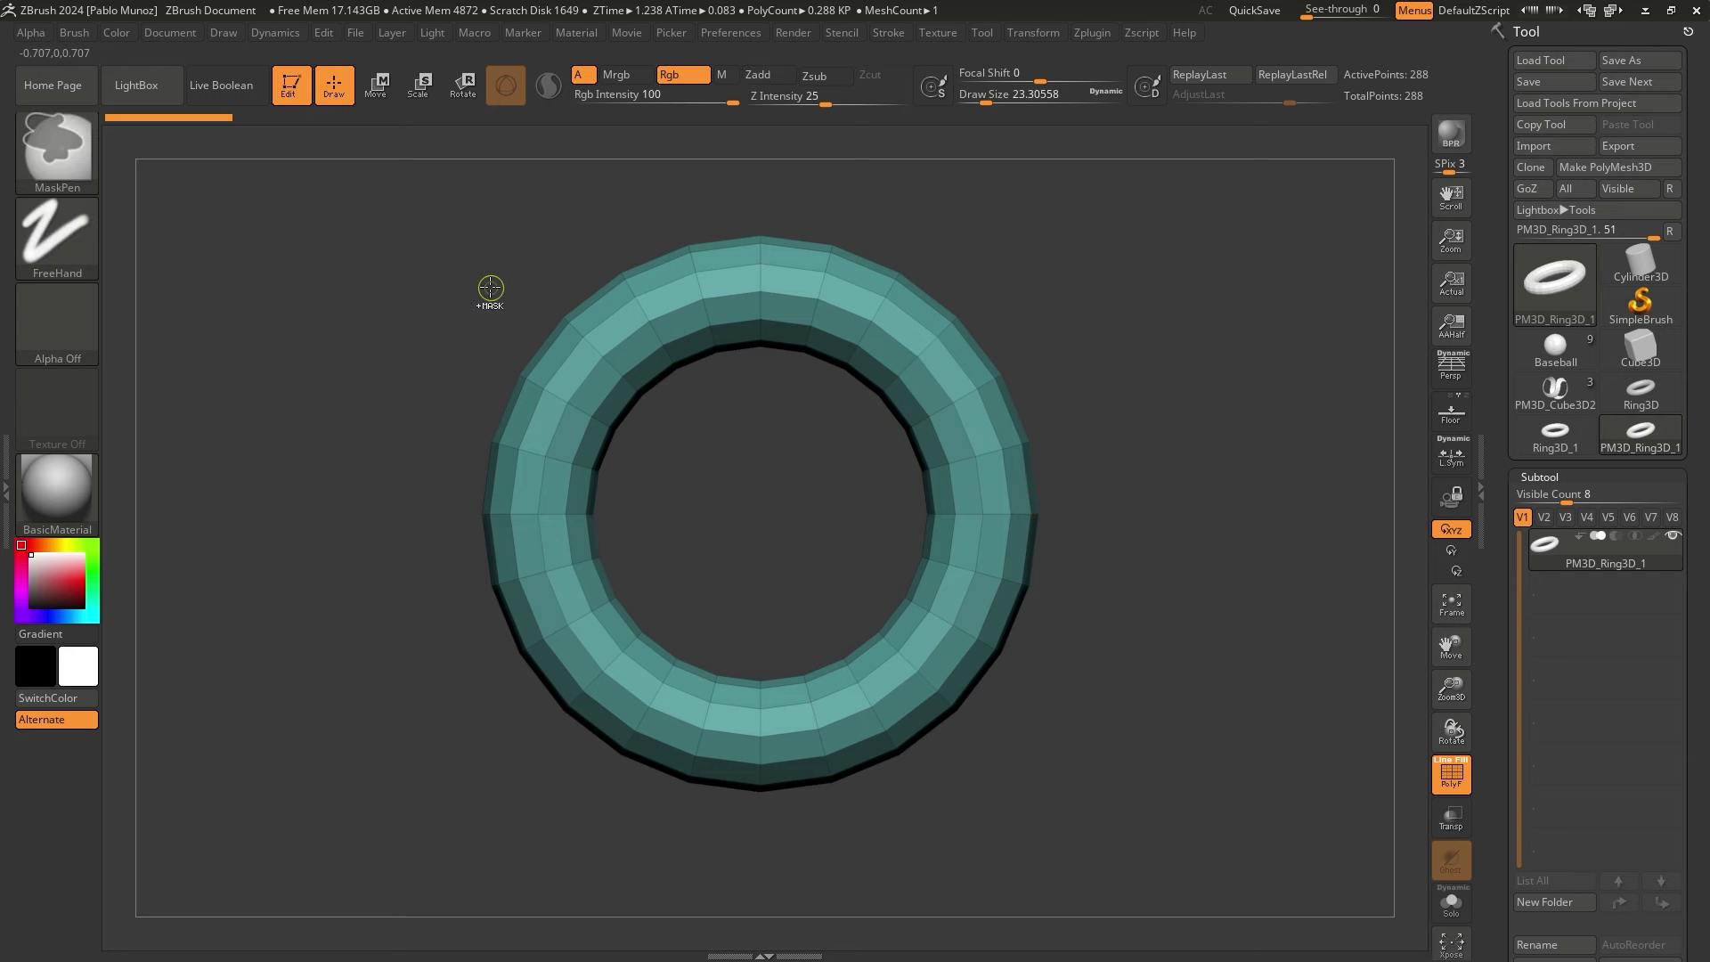
Switch the selection brush to SelectRect and isolate one half of the ring, hiding the lower half
left_click(78, 145, "ctrl+shift")
left_click(496, 171, "ctrl+shift")
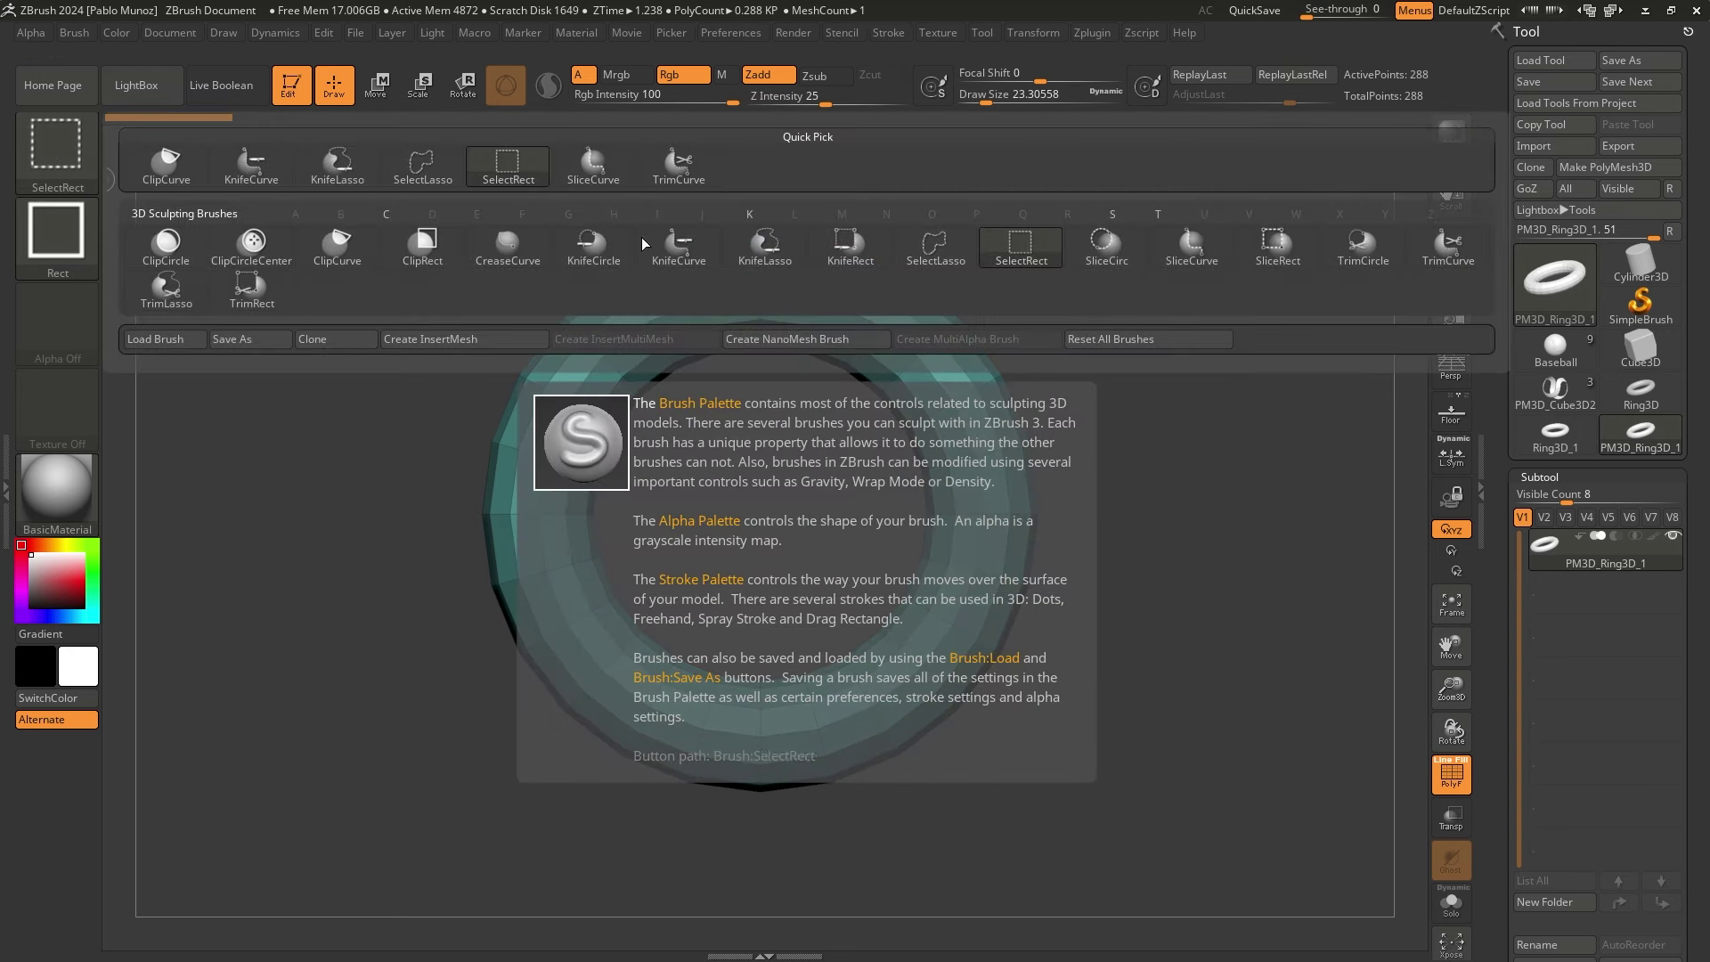
left_click(544, 179)
left_click_drag(449, 897, 1142, 533, "ctrl+shift")
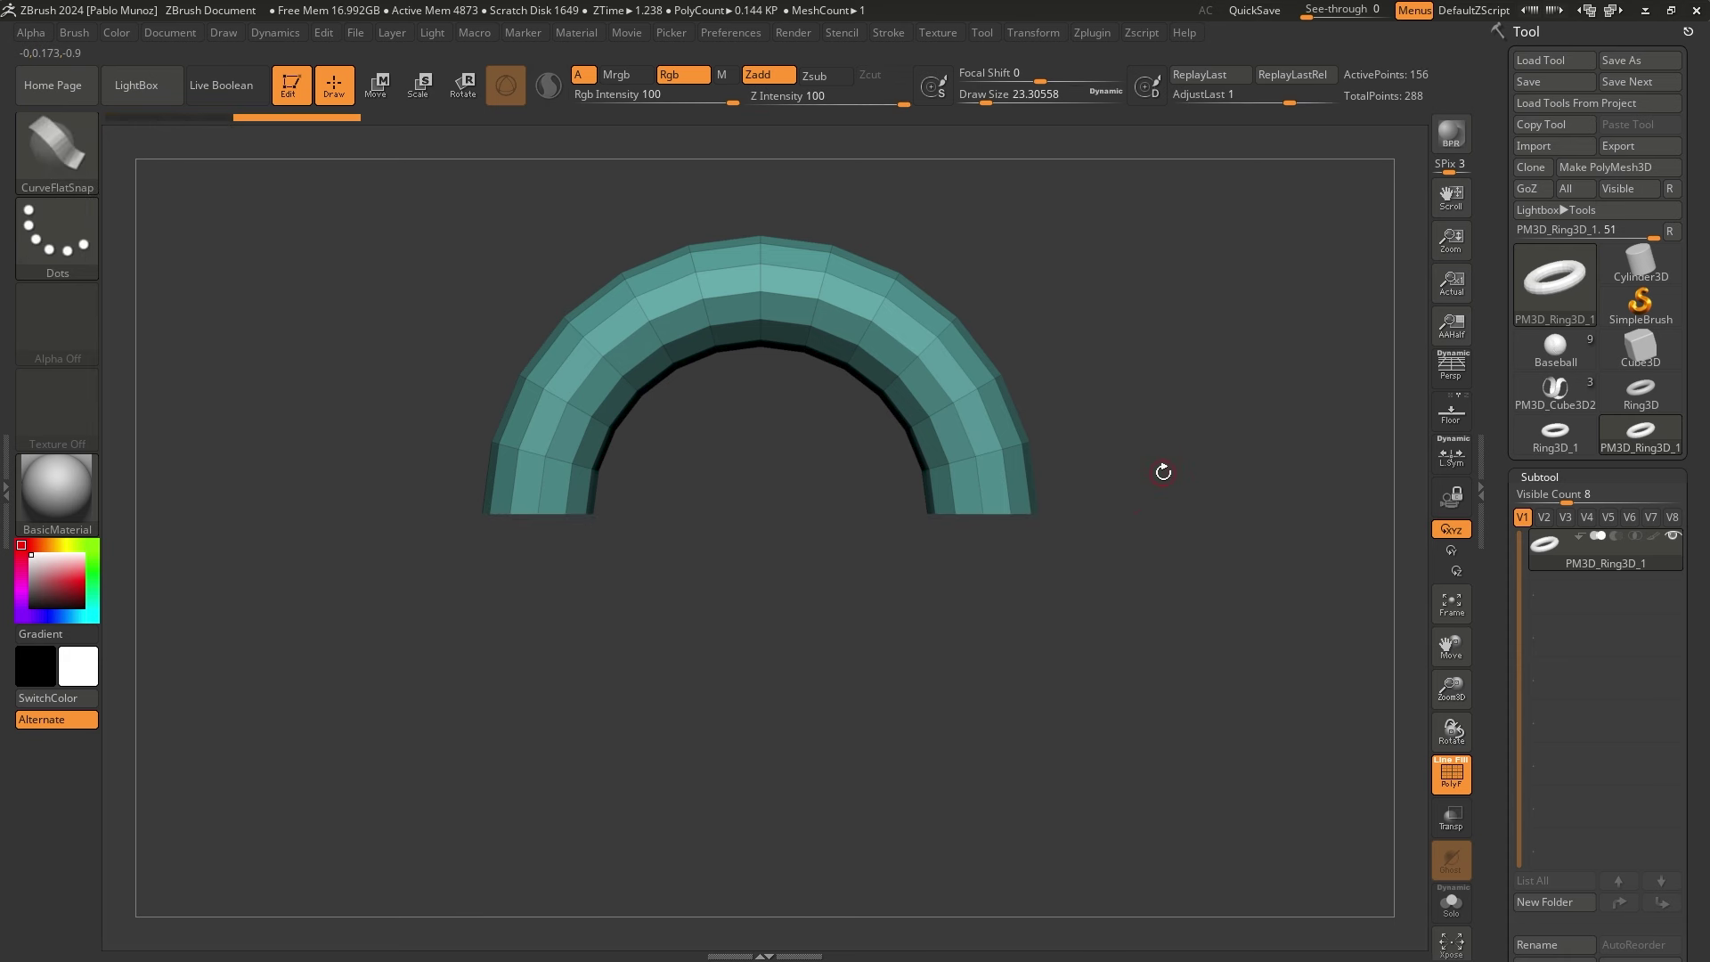
Delete the hidden half of the ring with Modify Topology and check that only the half ring is left
scroll(1501, 548, "down", 15)
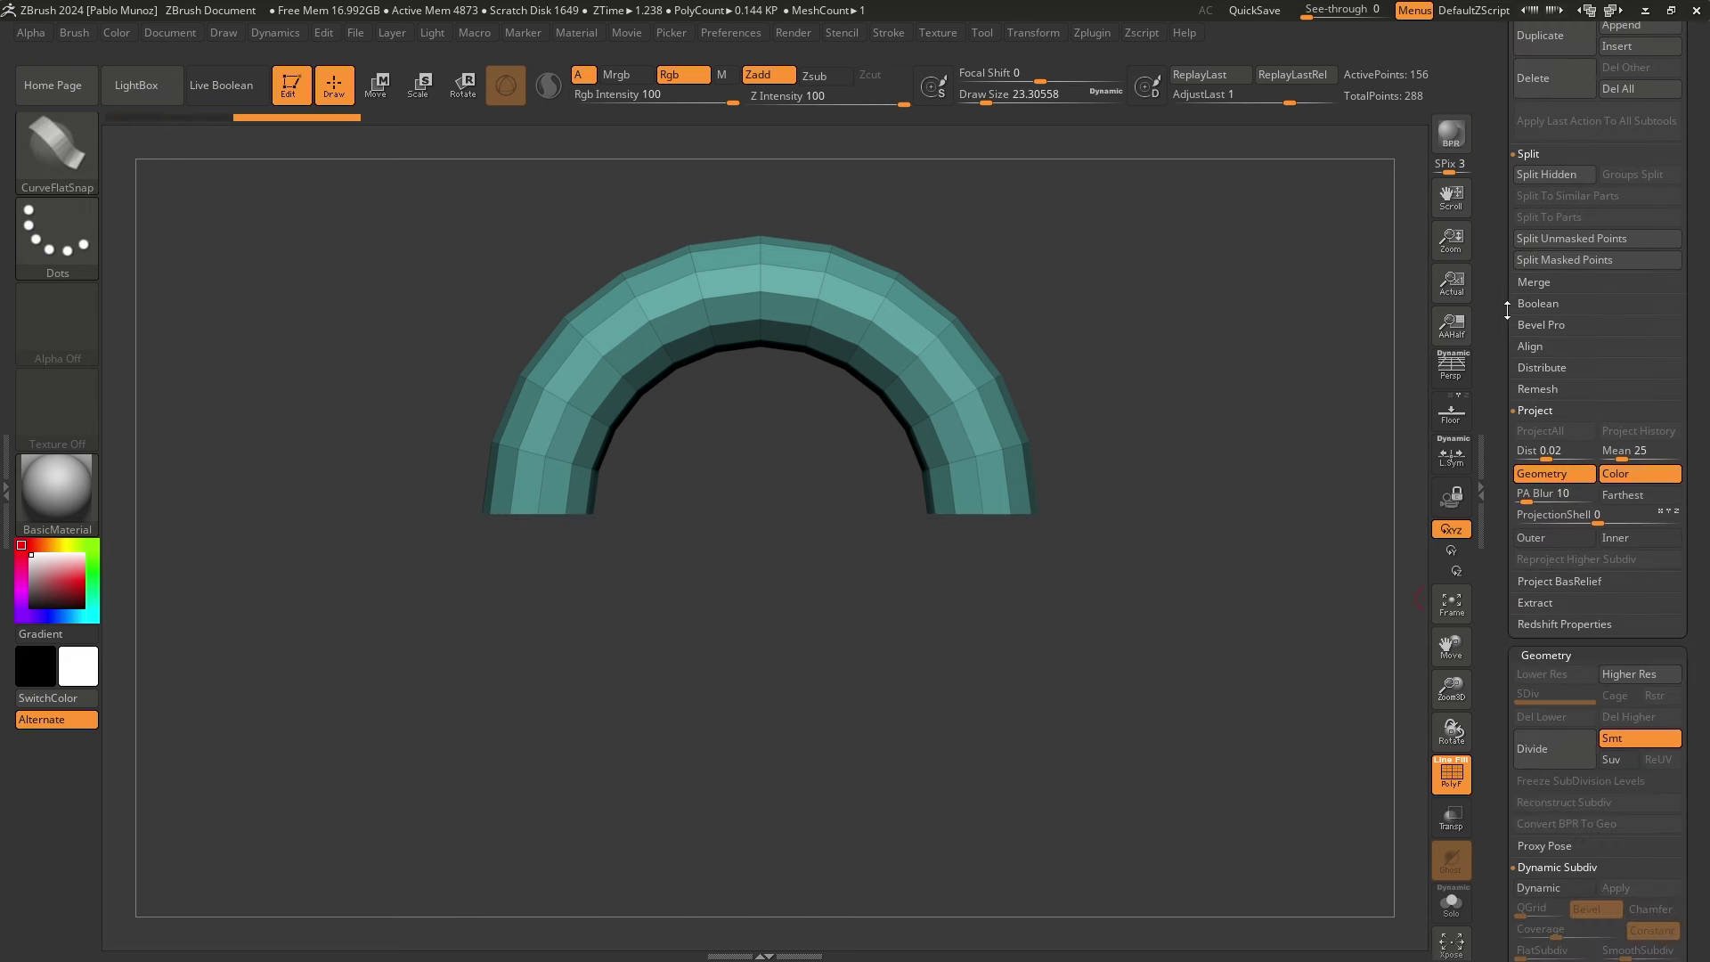
scroll(1500, 294, "down", 4)
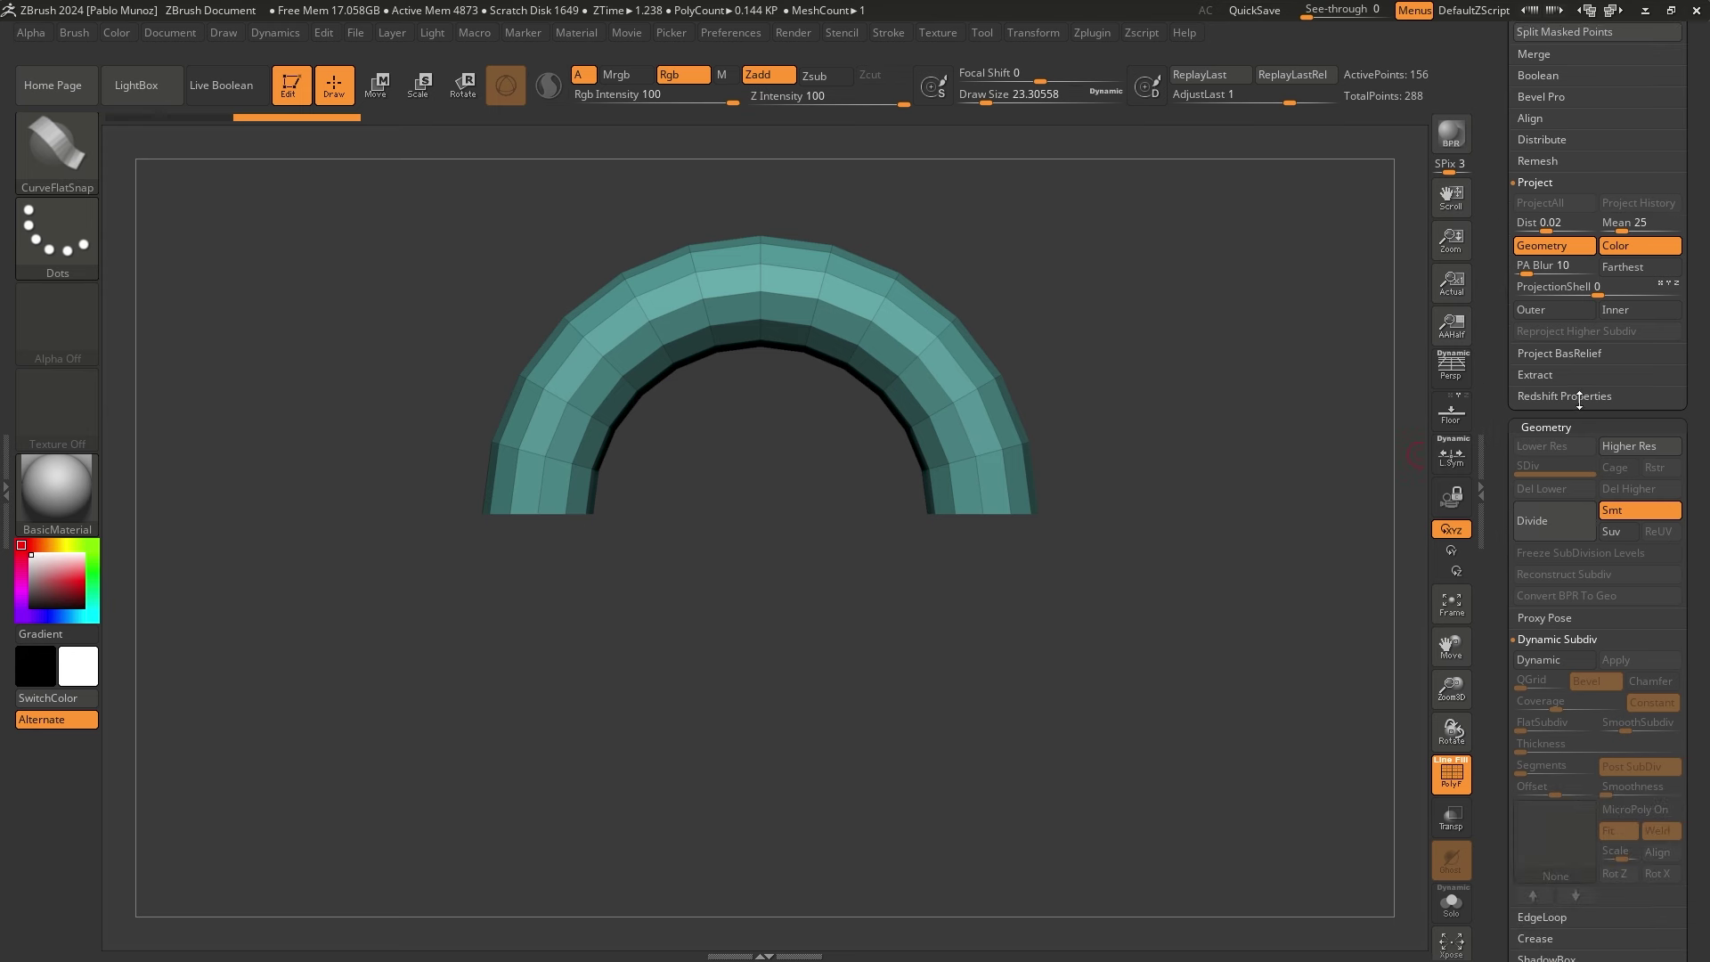
scroll(1594, 624, "down", 8)
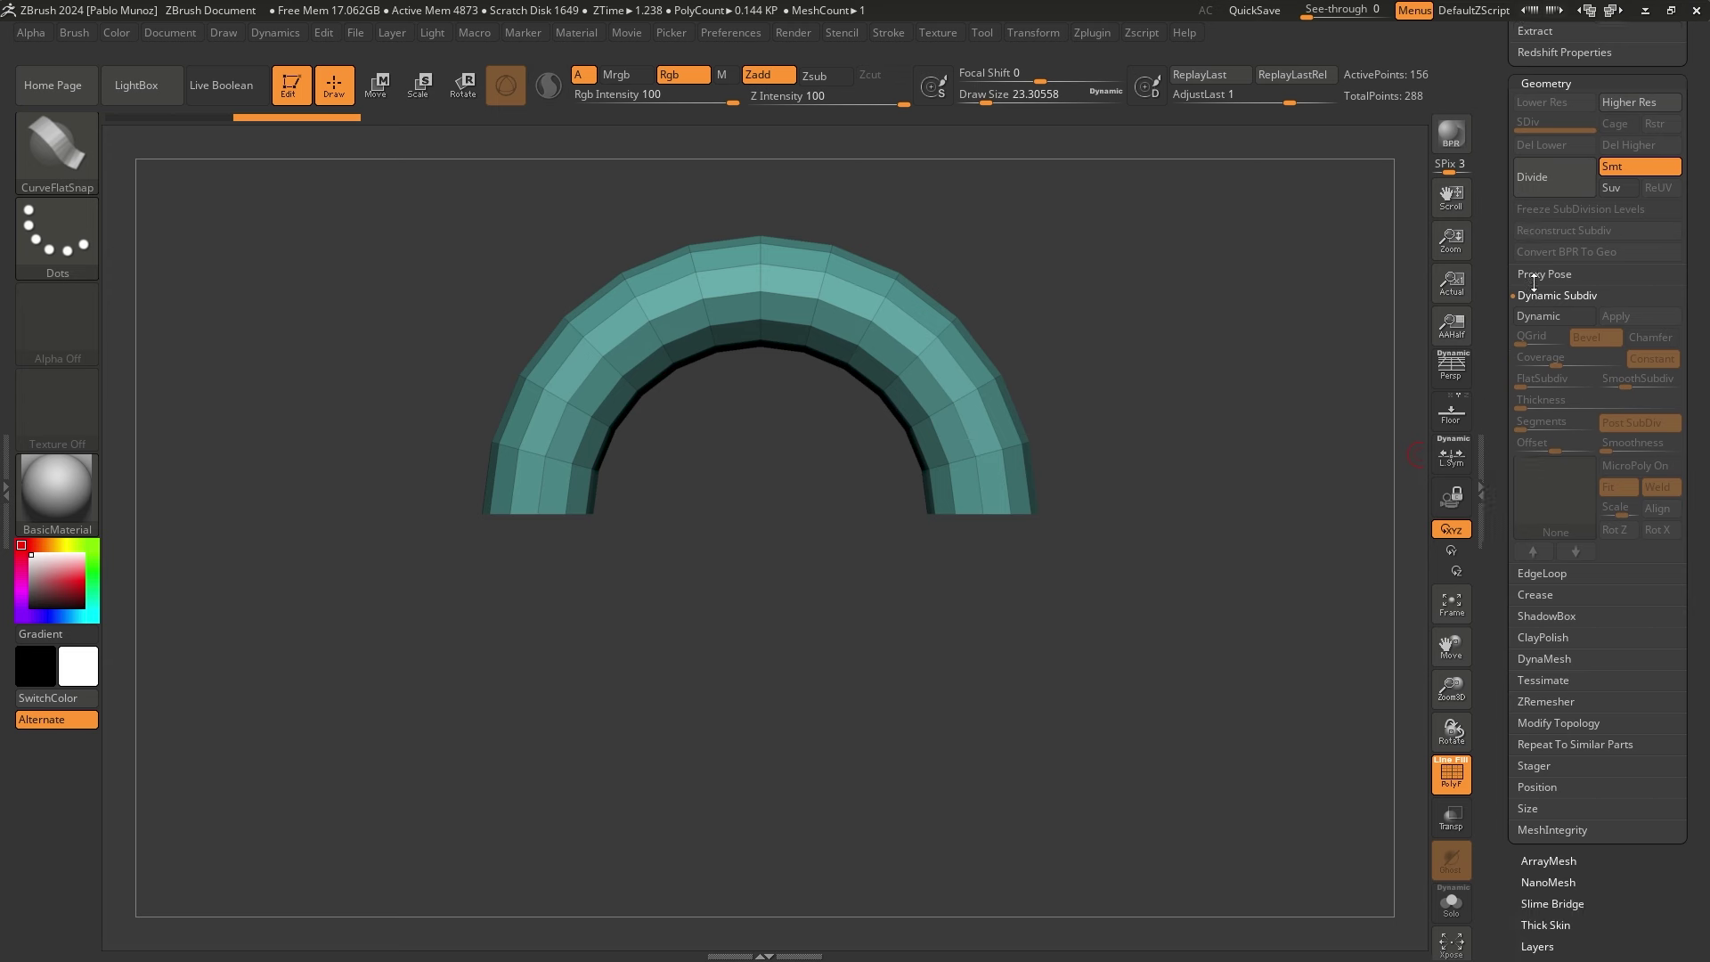
left_click(1590, 721)
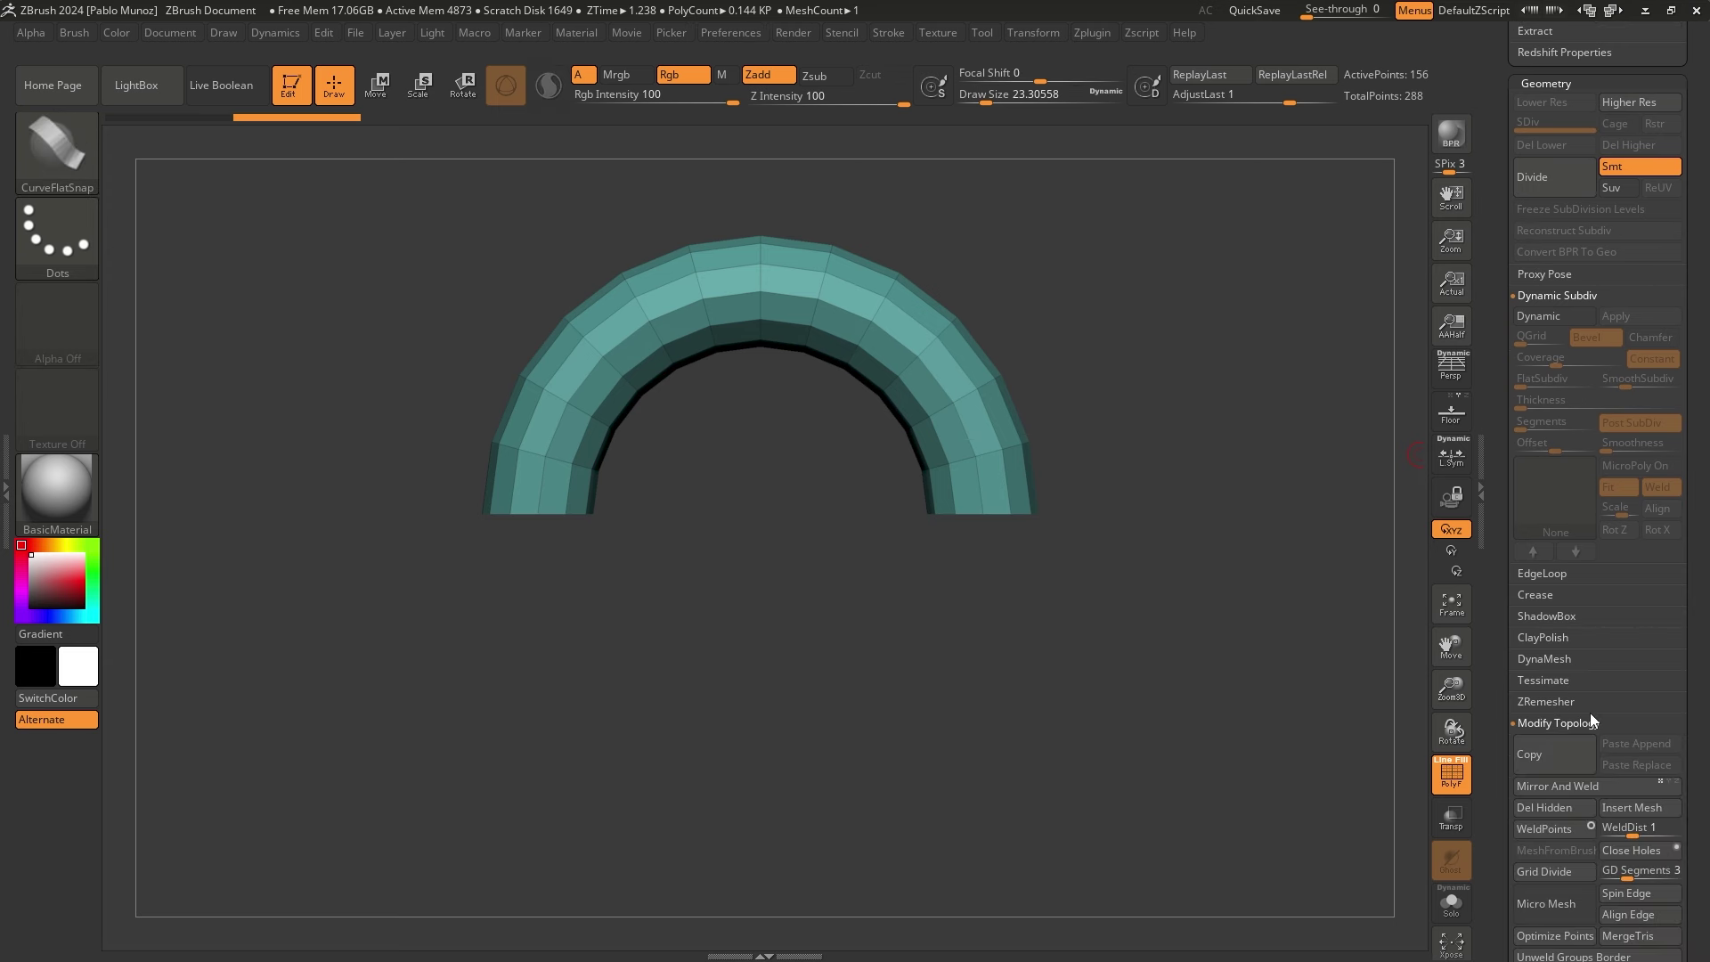
scroll(1667, 659, "down", 3)
left_click(1548, 693)
key("ctrl+shift")
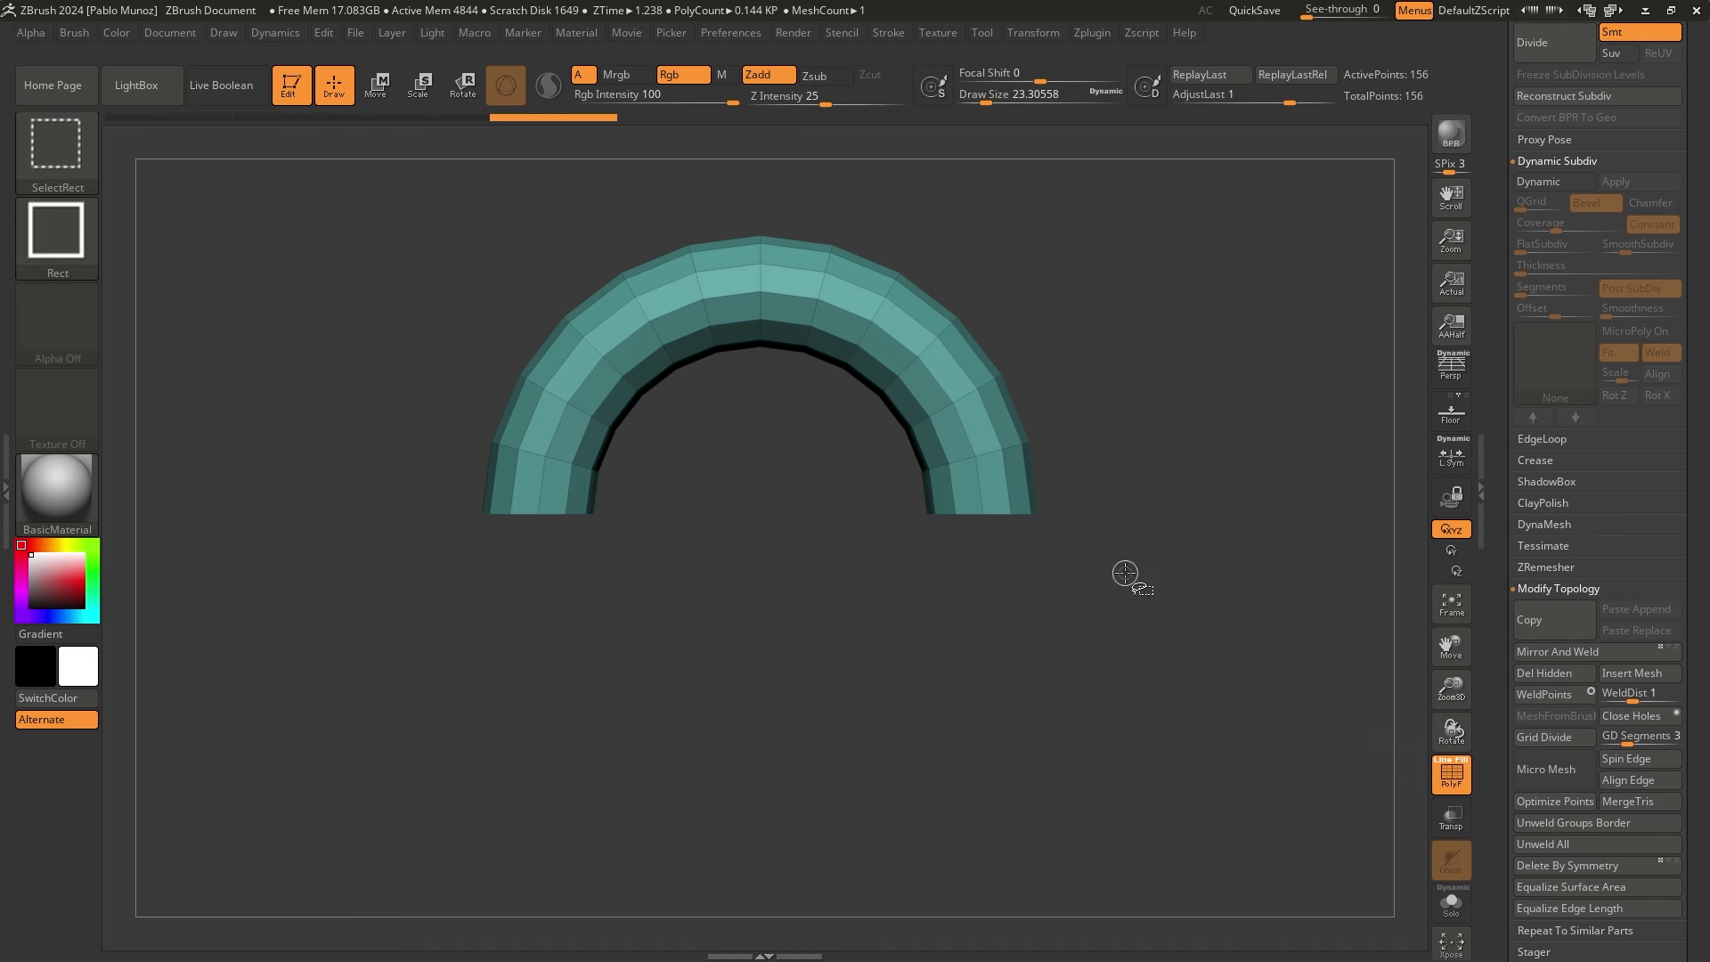
left_click_drag(1166, 360, 1237, 490, "ctrl+shift")
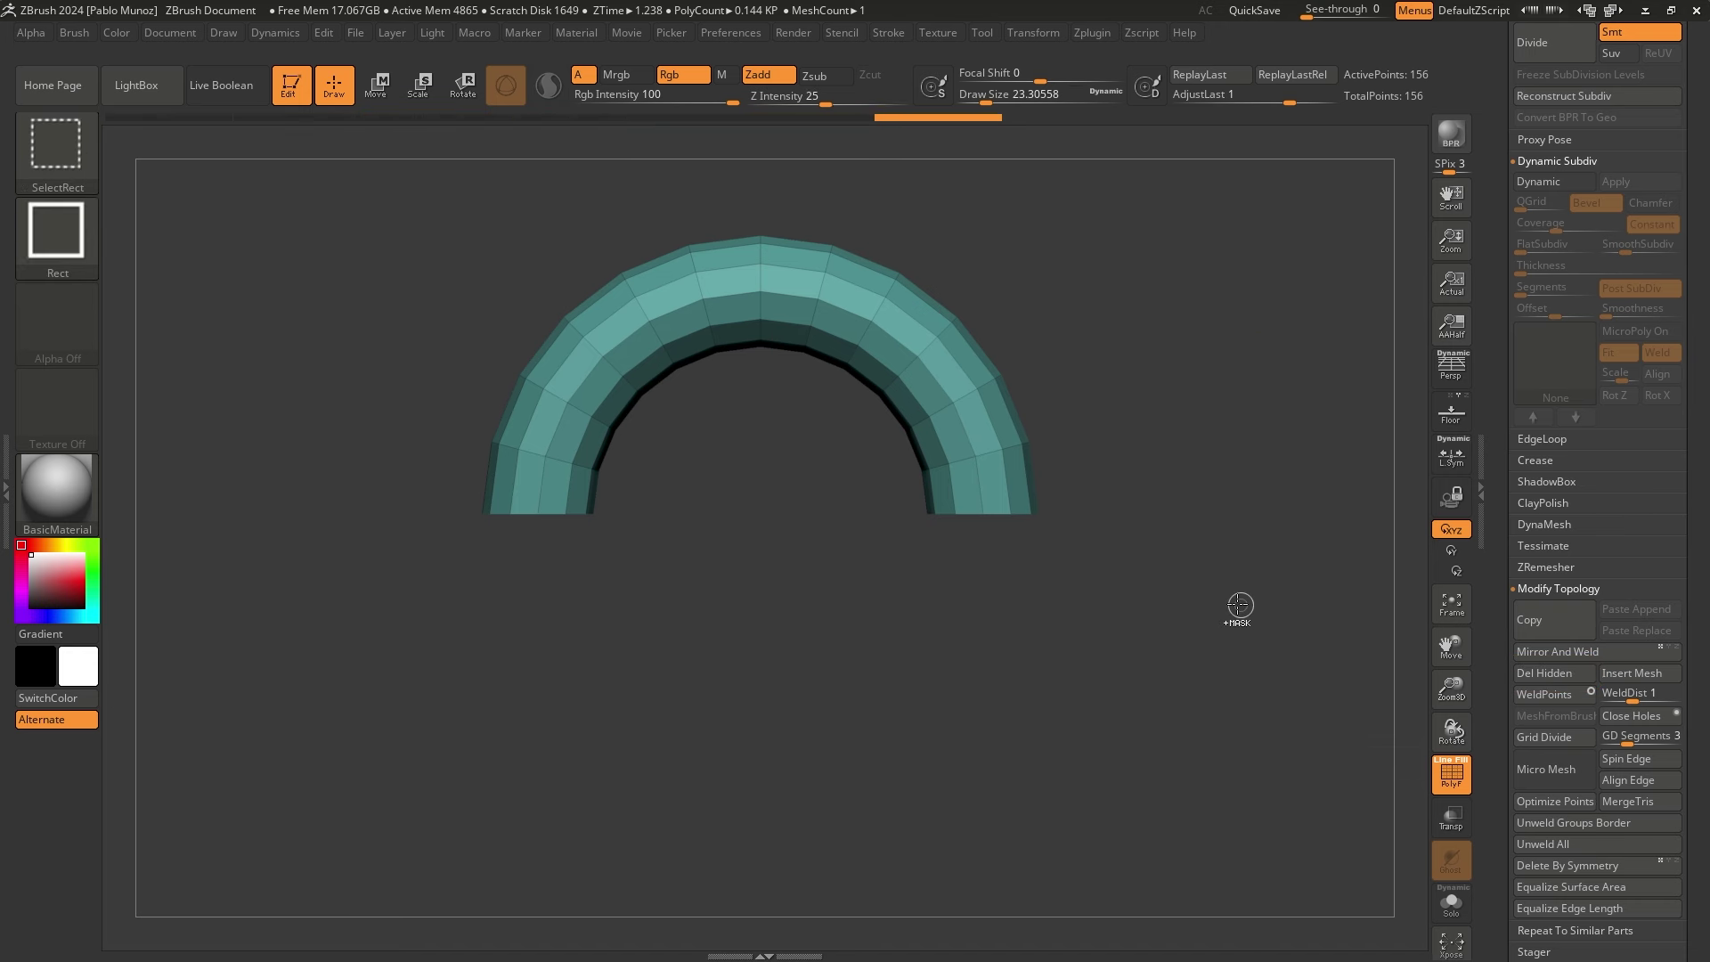
Turn on double-sided display for the half ring in Display Properties and return to the straight top view
left_click_drag(1239, 605, 1232, 448)
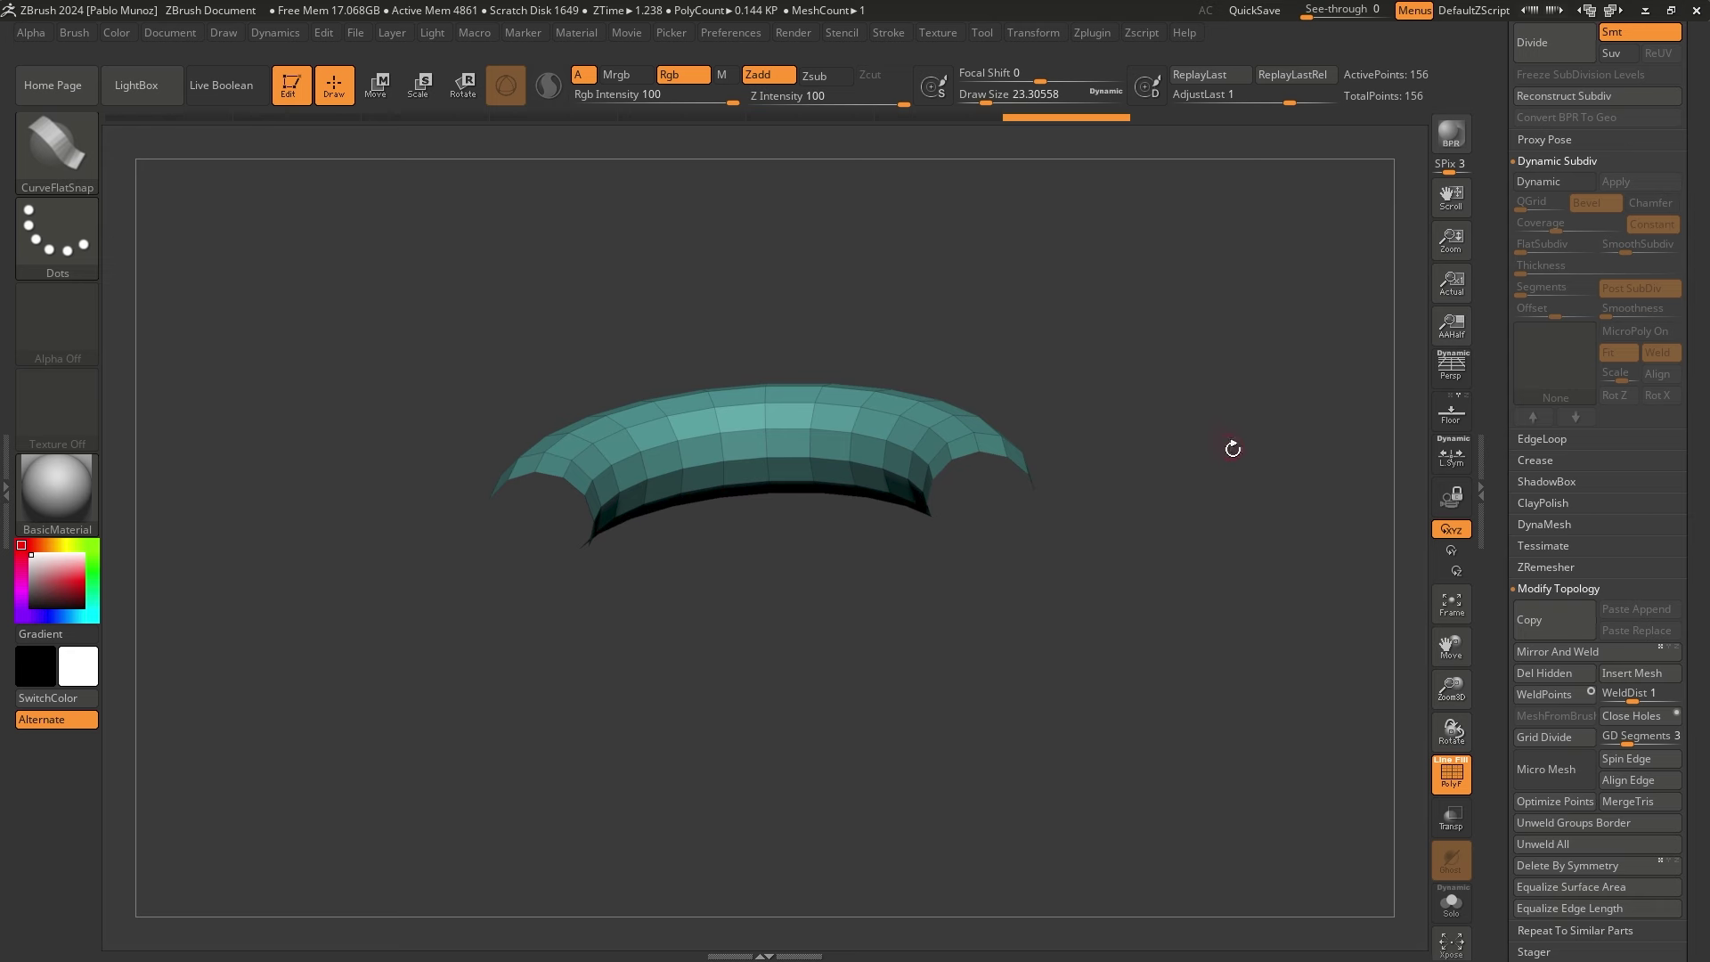
mouse_move(1492, 605)
left_mouse_down()
mouse_move(1515, 274)
mouse_move(1539, 314)
left_mouse_up()
key("shift")
left_click(1556, 373, "shift")
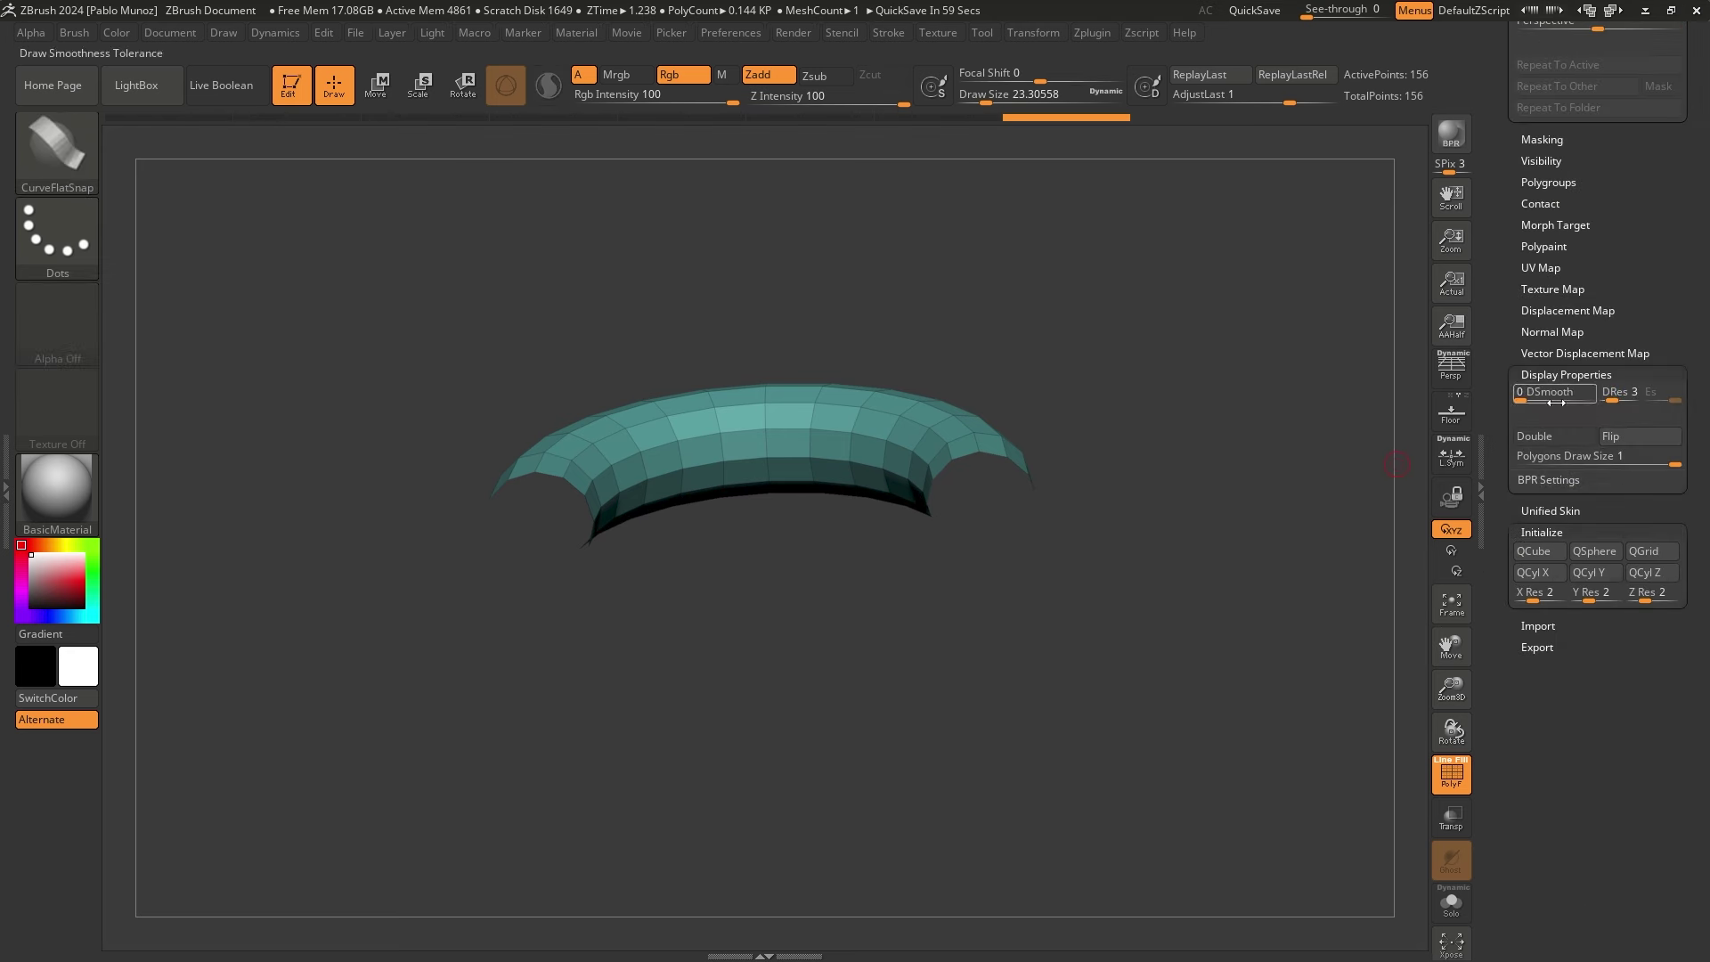
left_click(1552, 435)
left_click_drag(1164, 290, 1184, 348)
left_click_drag(1493, 288, 1506, 583)
left_click_drag(1114, 431, 1088, 466, "alt")
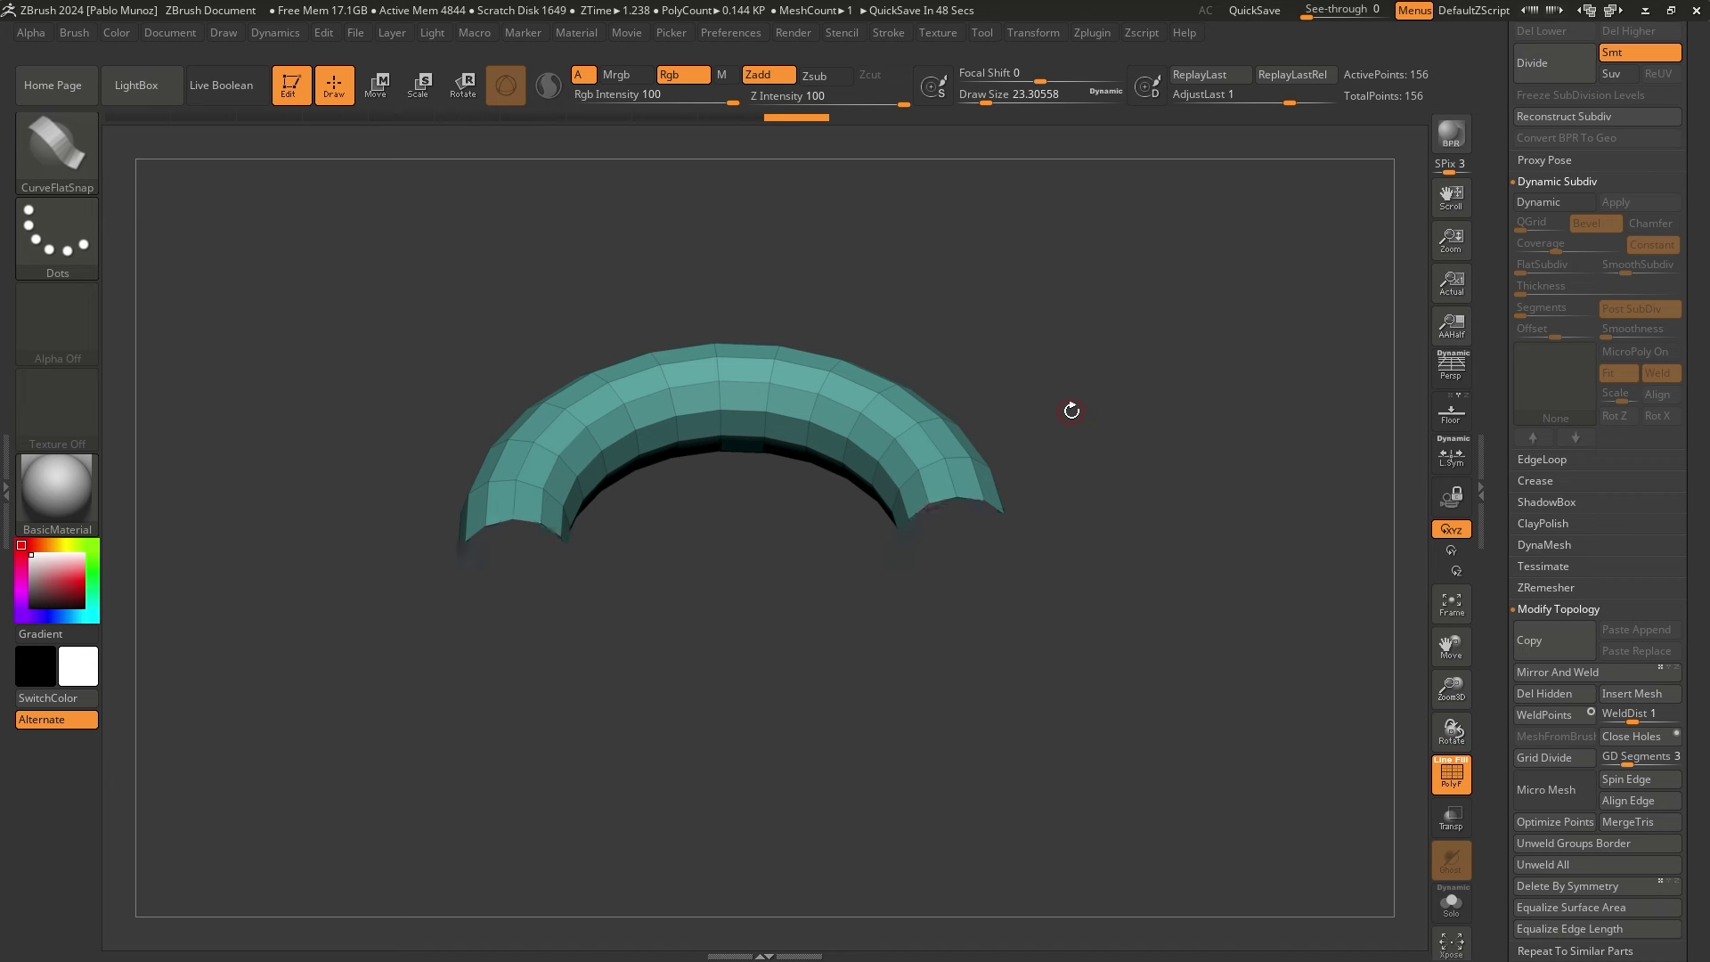
left_click_drag(1114, 382, 1114, 431, "shift")
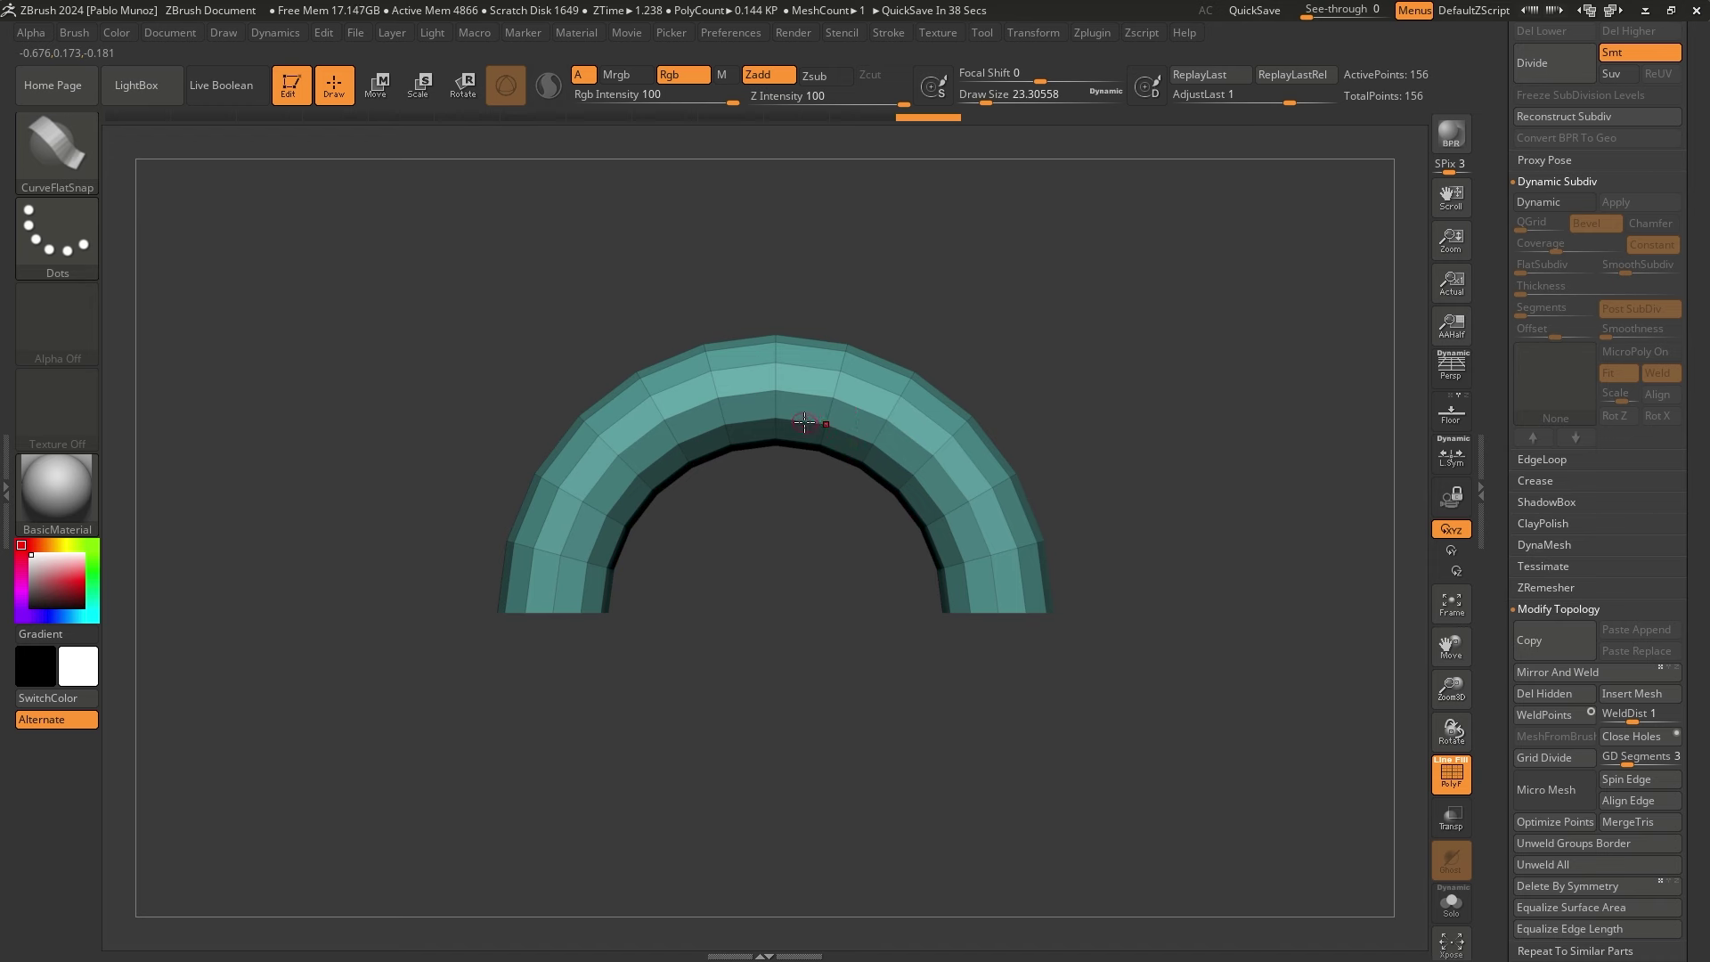
Unlock the gizmo and place it on the middle of the arch's crown, trying a whole-mesh move and undoing it
left_click(375, 85)
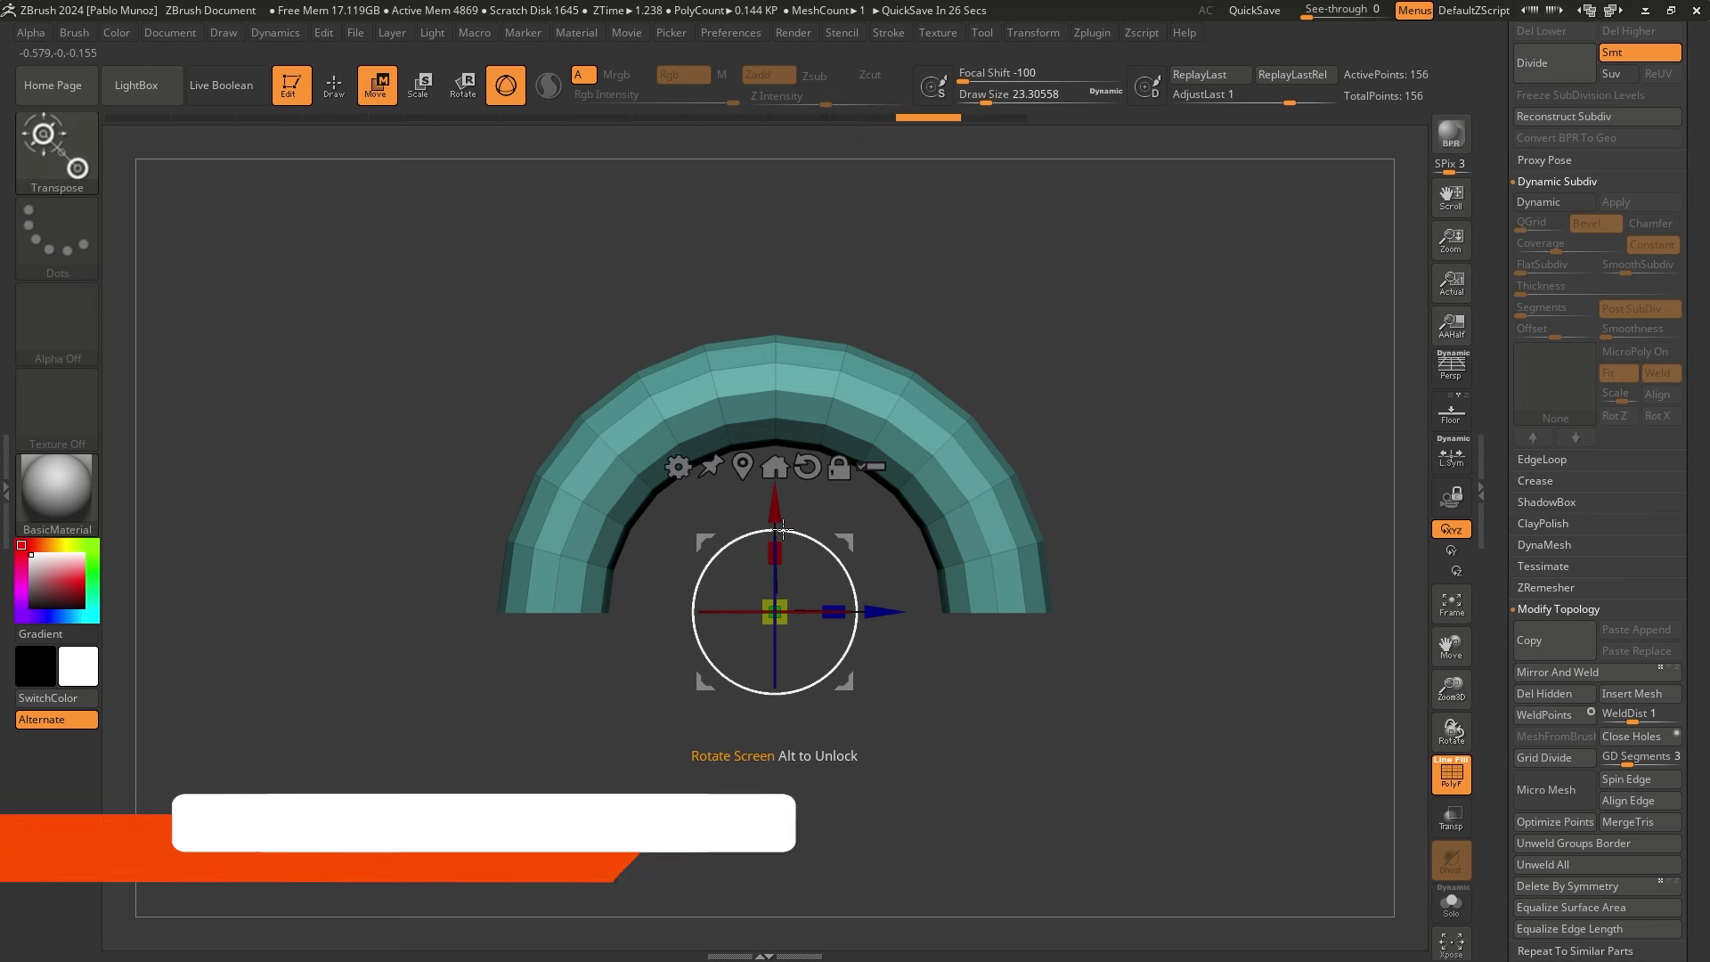
key("alt")
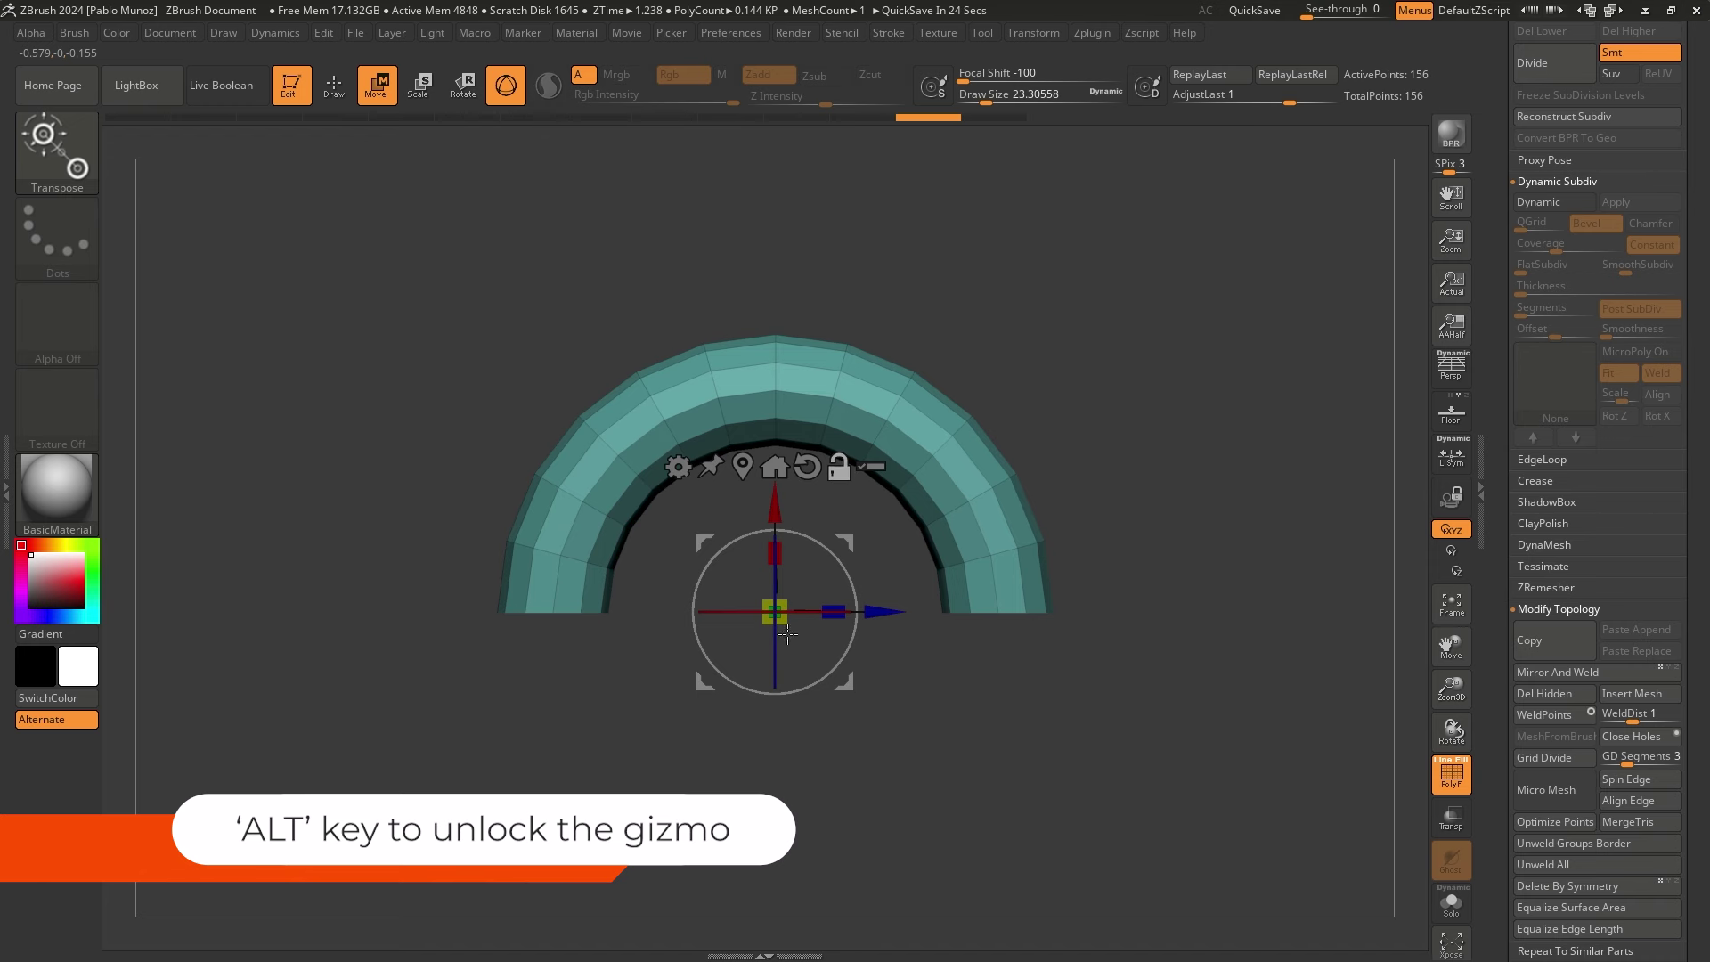
left_click_drag(770, 531, 781, 285, "alt")
left_click_drag(1057, 334, 1070, 411, "alt")
left_click_drag(791, 358, 791, 443)
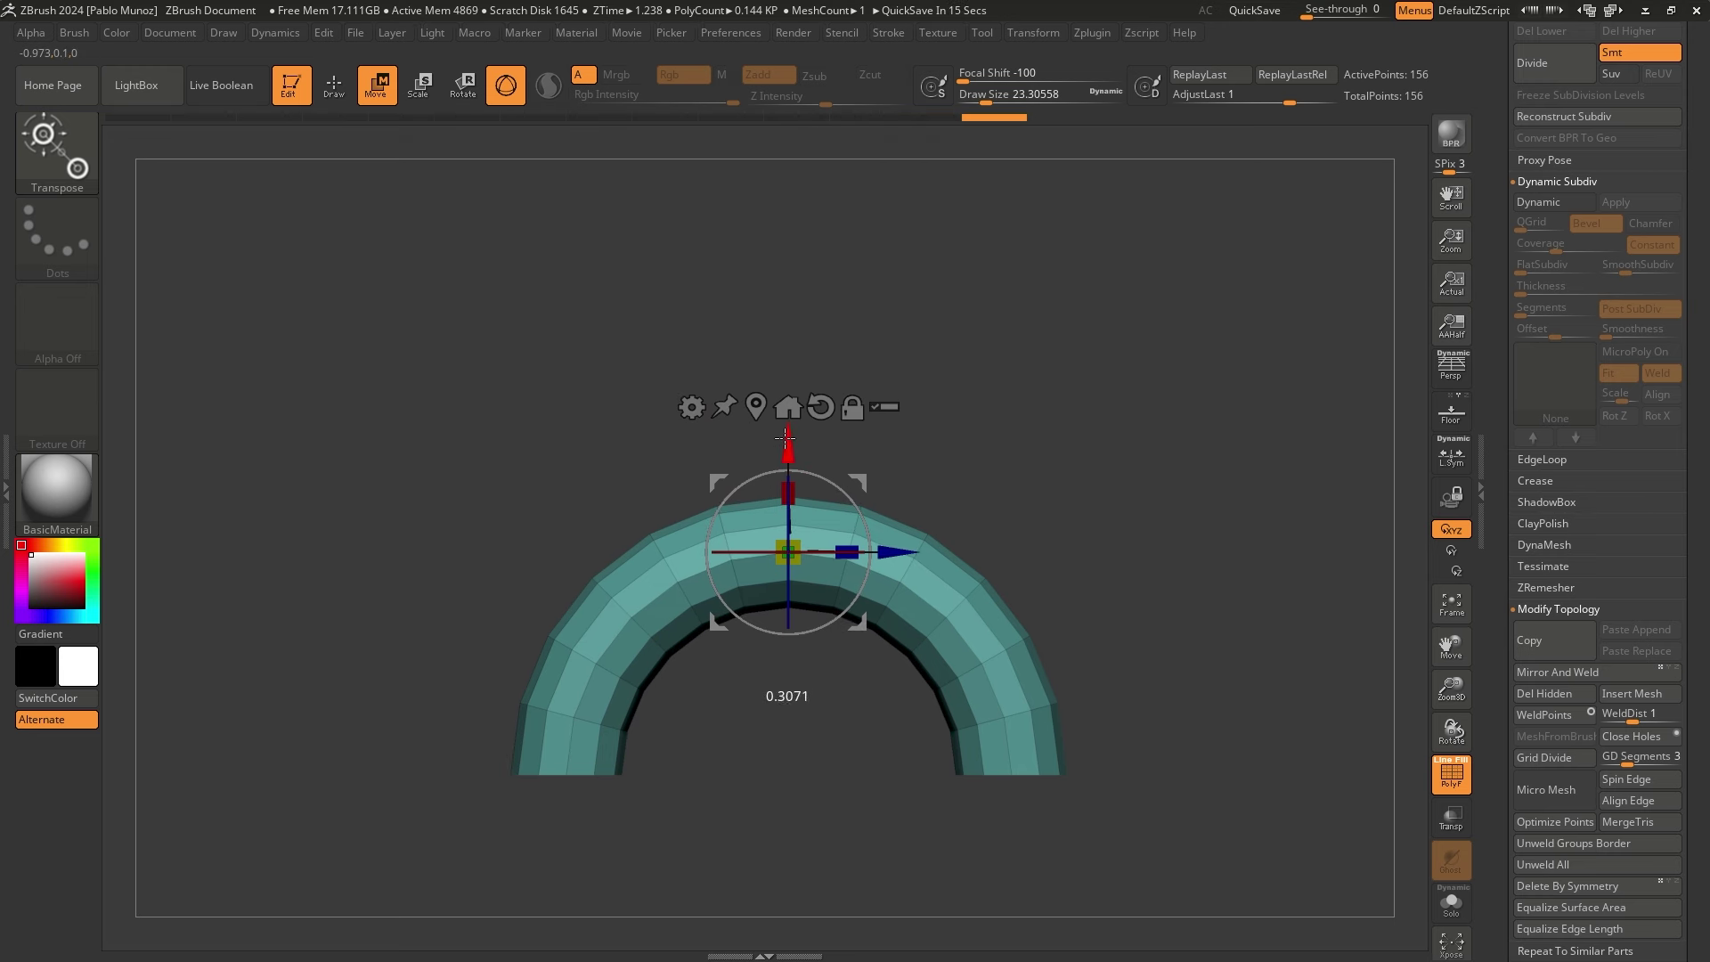
key("ctrl+z")
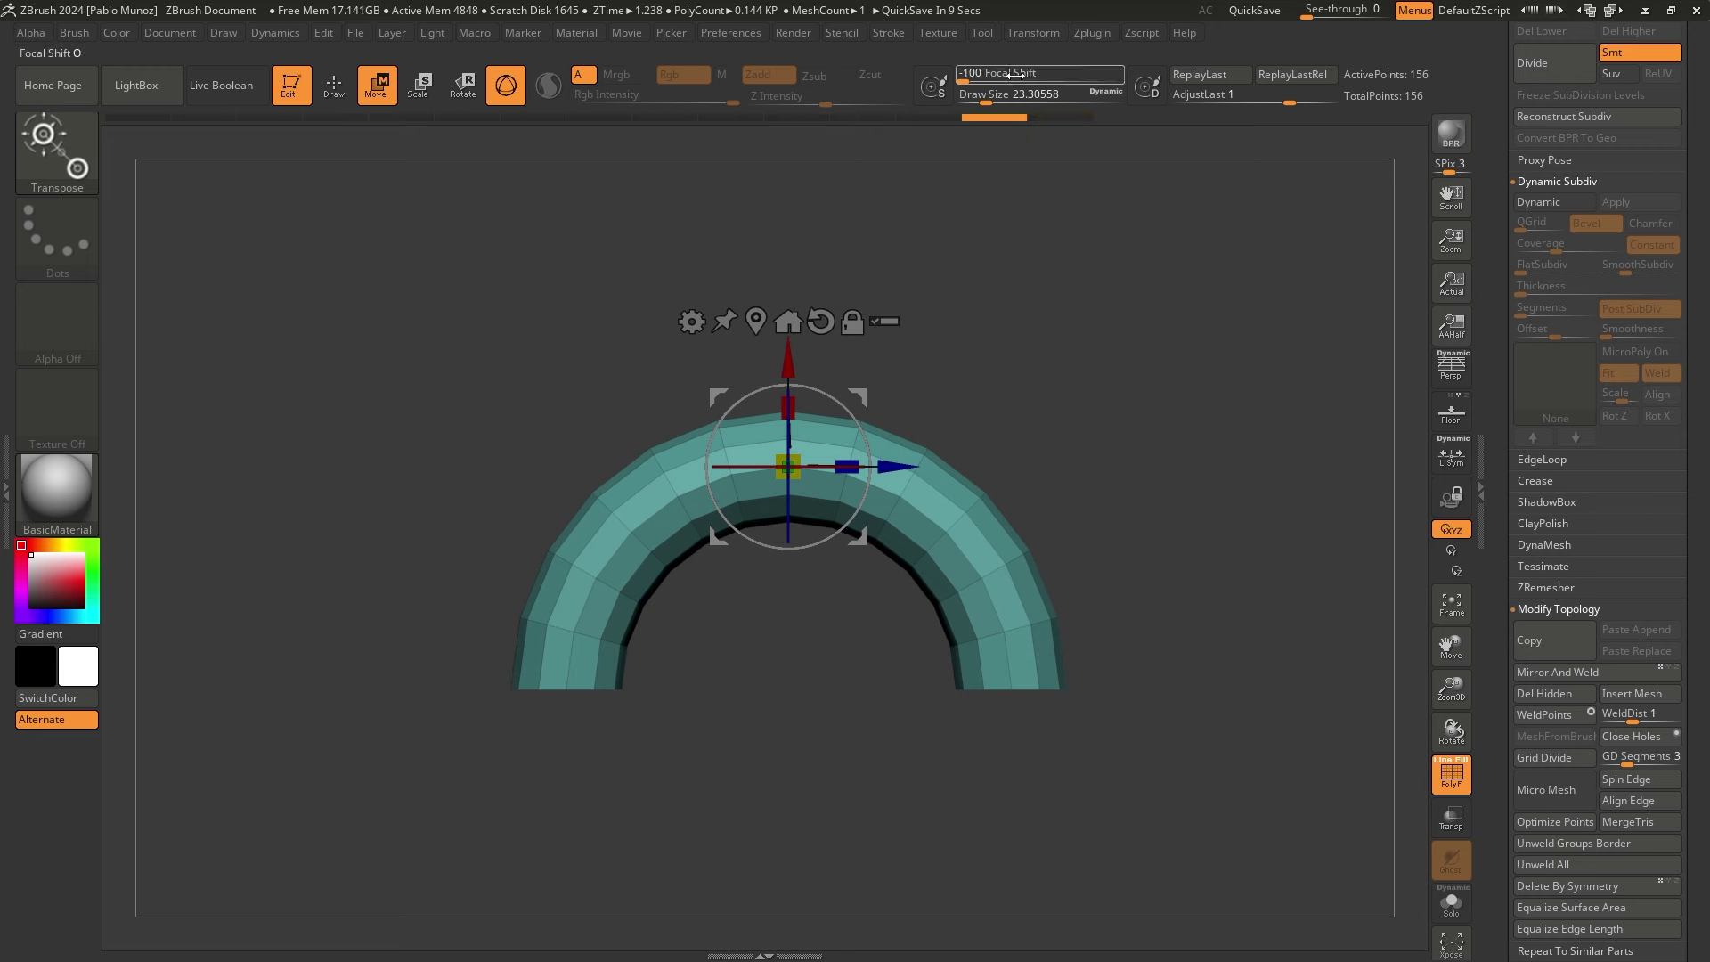
Set the Focal Shift to 0 and move the crown down along X with falloff to flatten the arch
key("space")
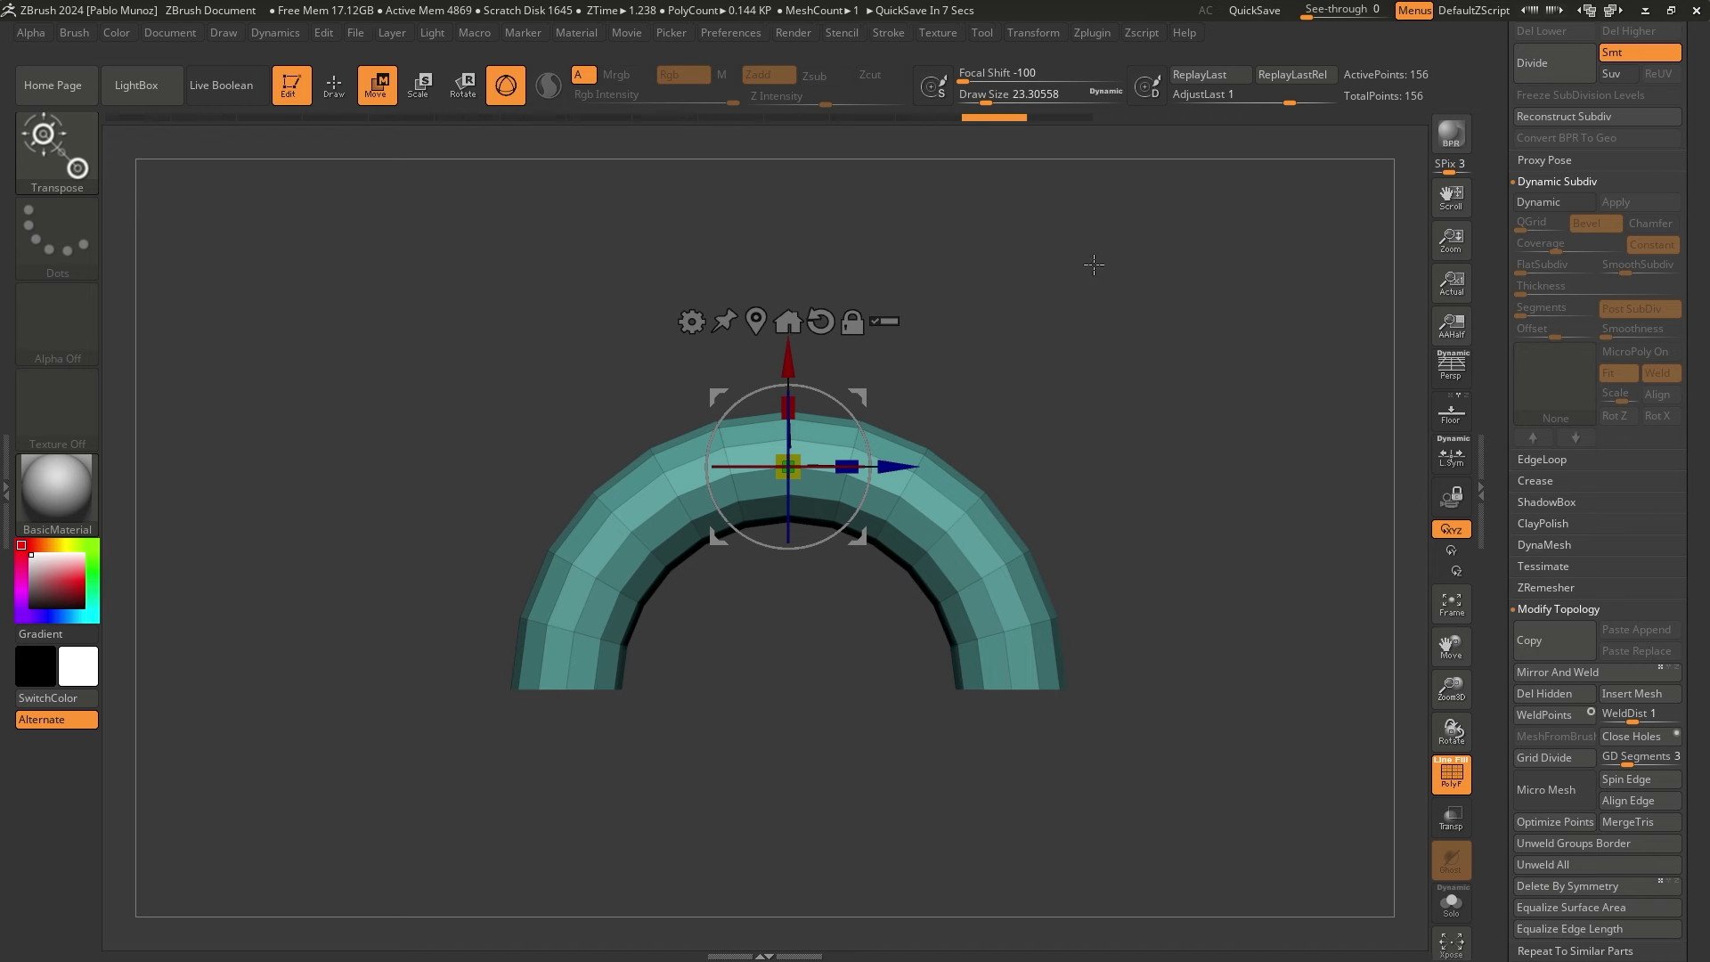
key("space")
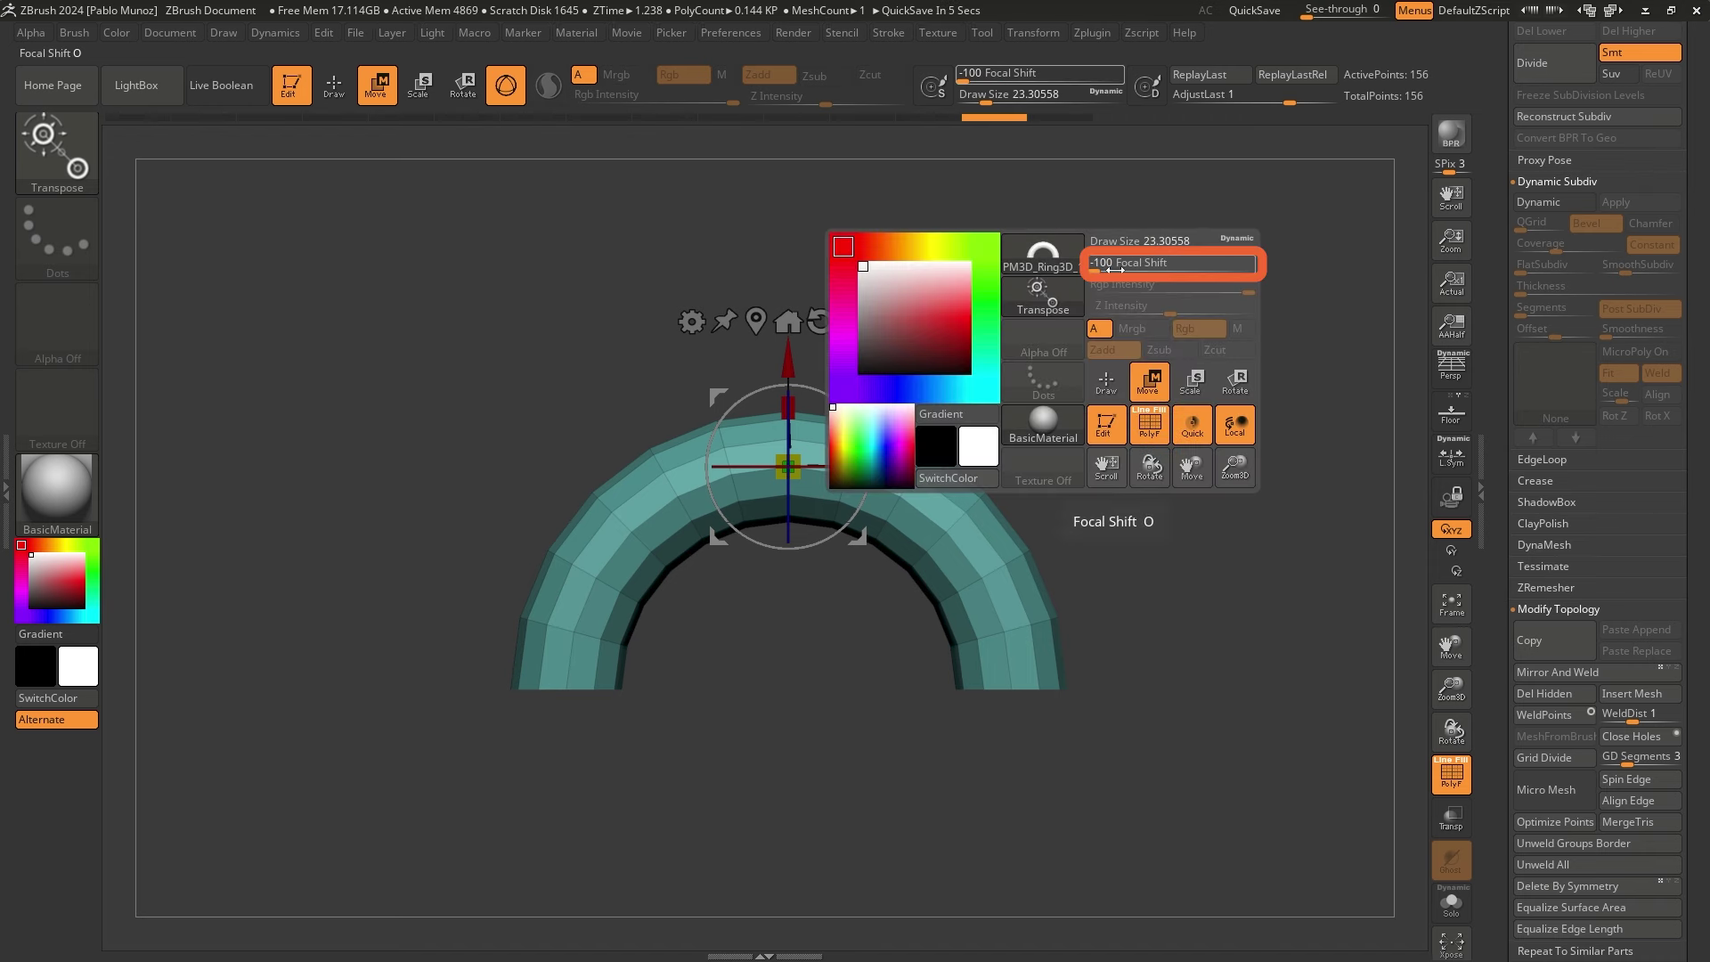
left_click_drag(1114, 269, 1141, 267)
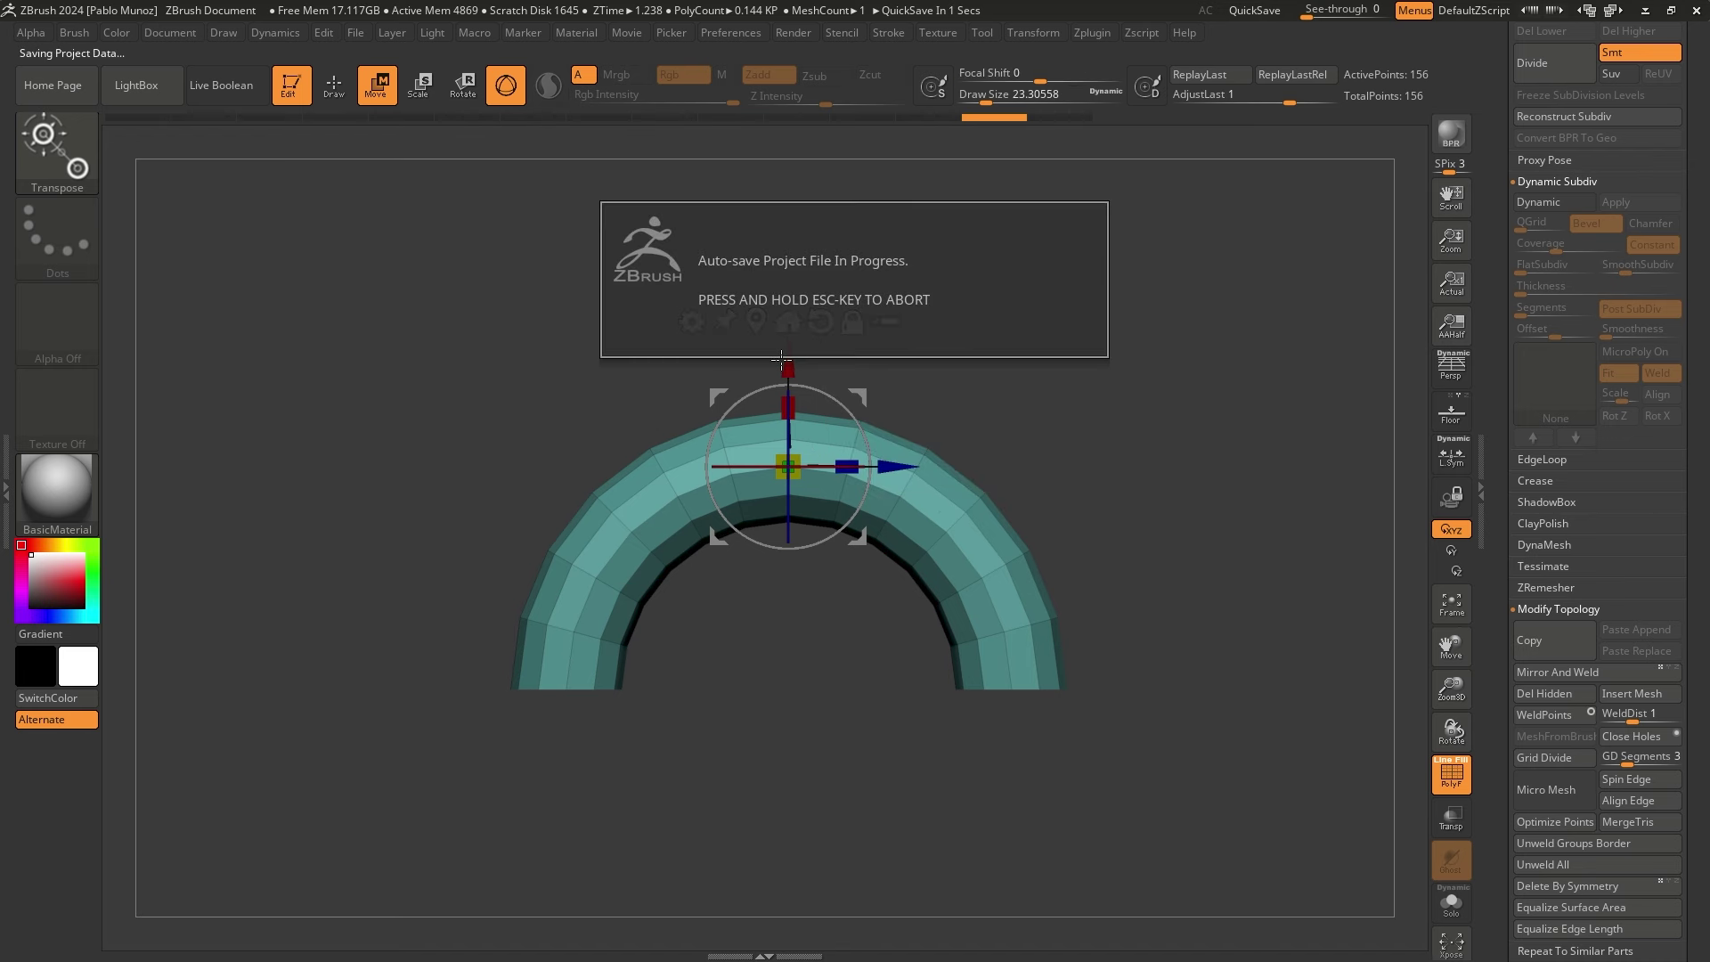
key("Escape")
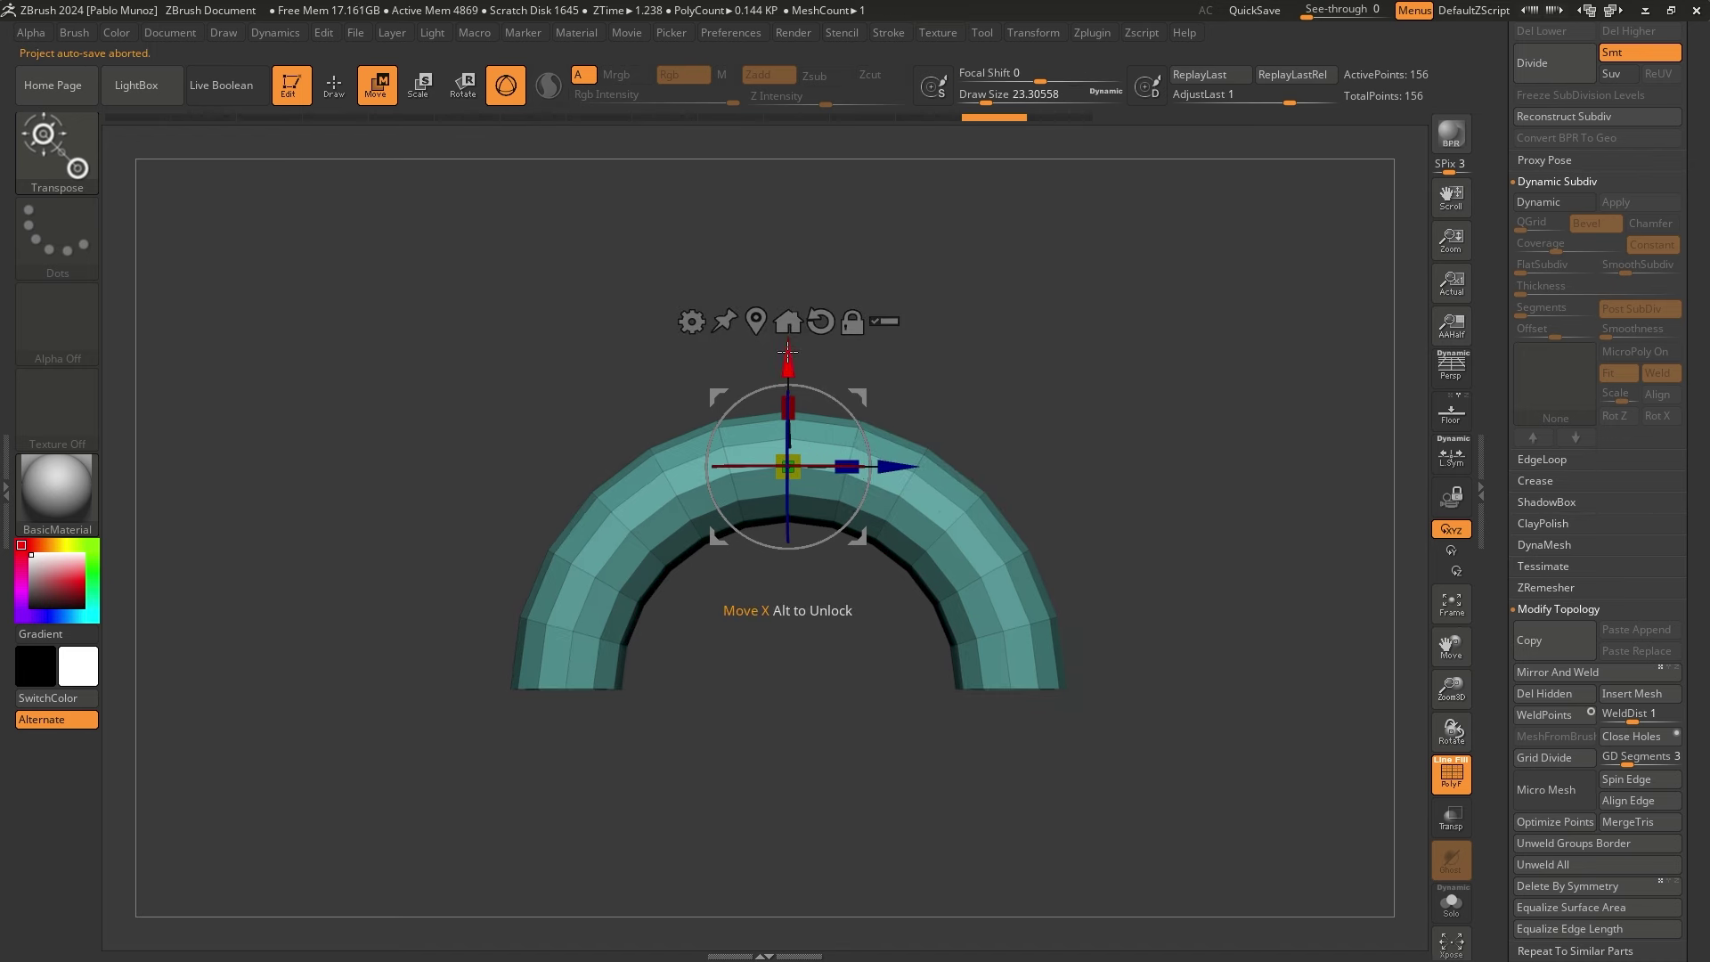
mouse_move(789, 352)
left_mouse_down()
mouse_move(754, 580)
mouse_move(770, 611)
mouse_move(773, 192)
mouse_move(766, 562)
mouse_move(784, 383)
left_mouse_up()
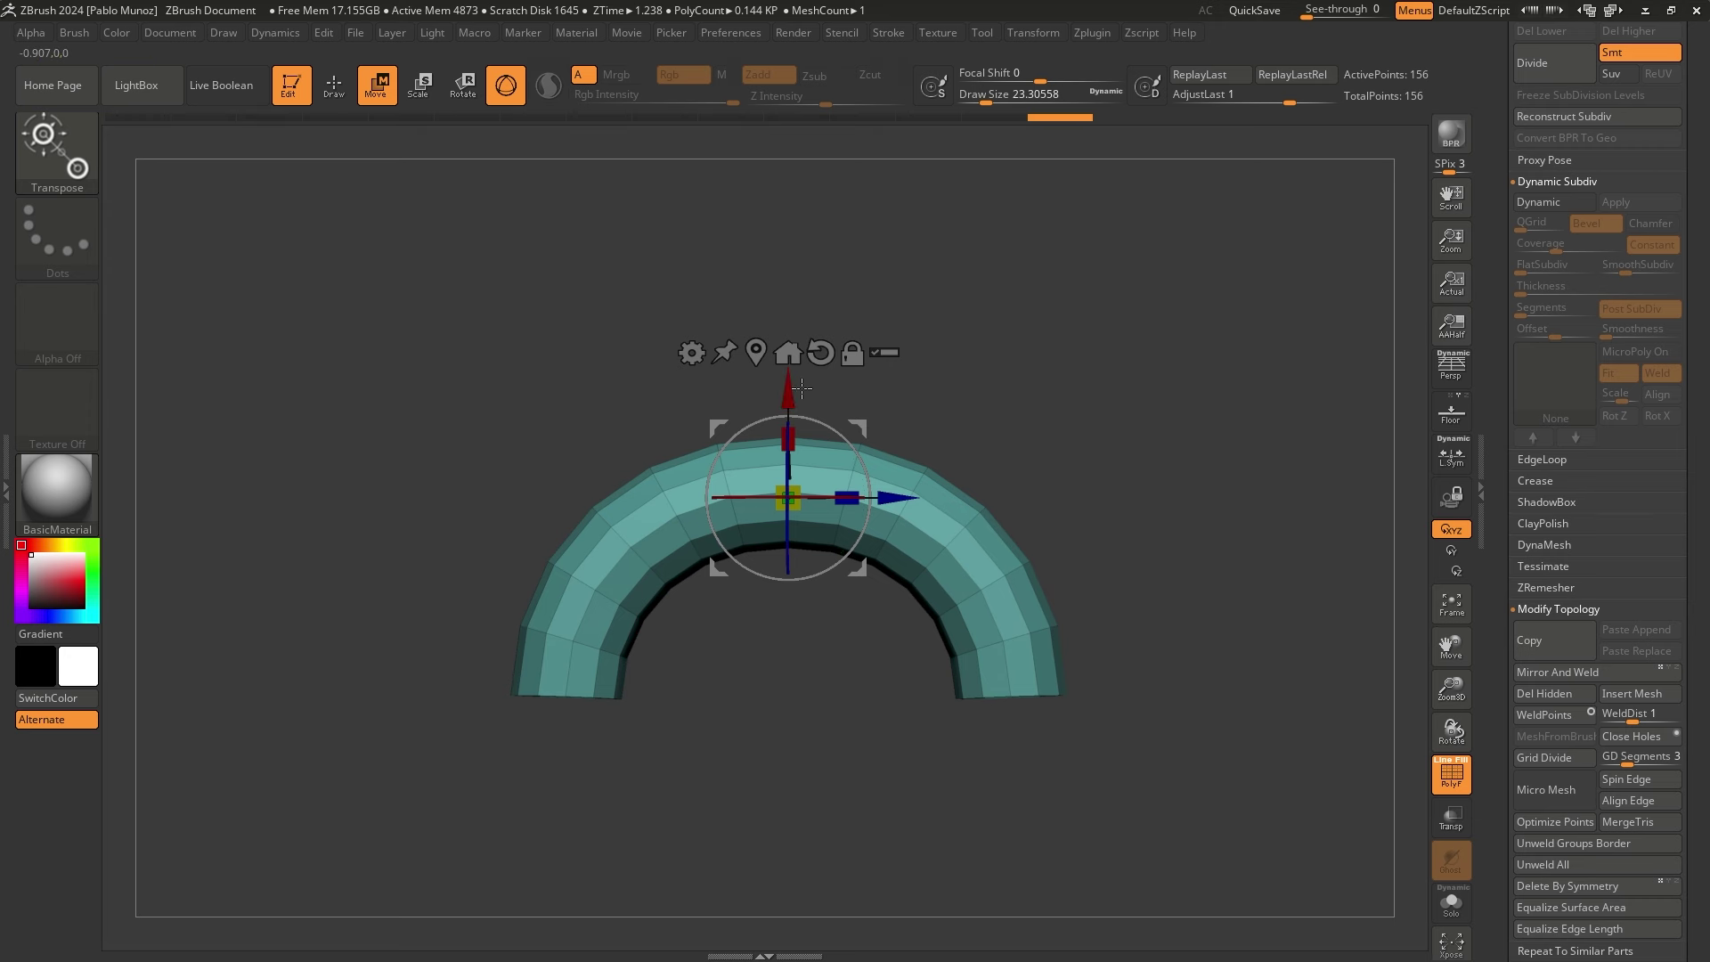
left_click_drag(792, 386, 785, 453)
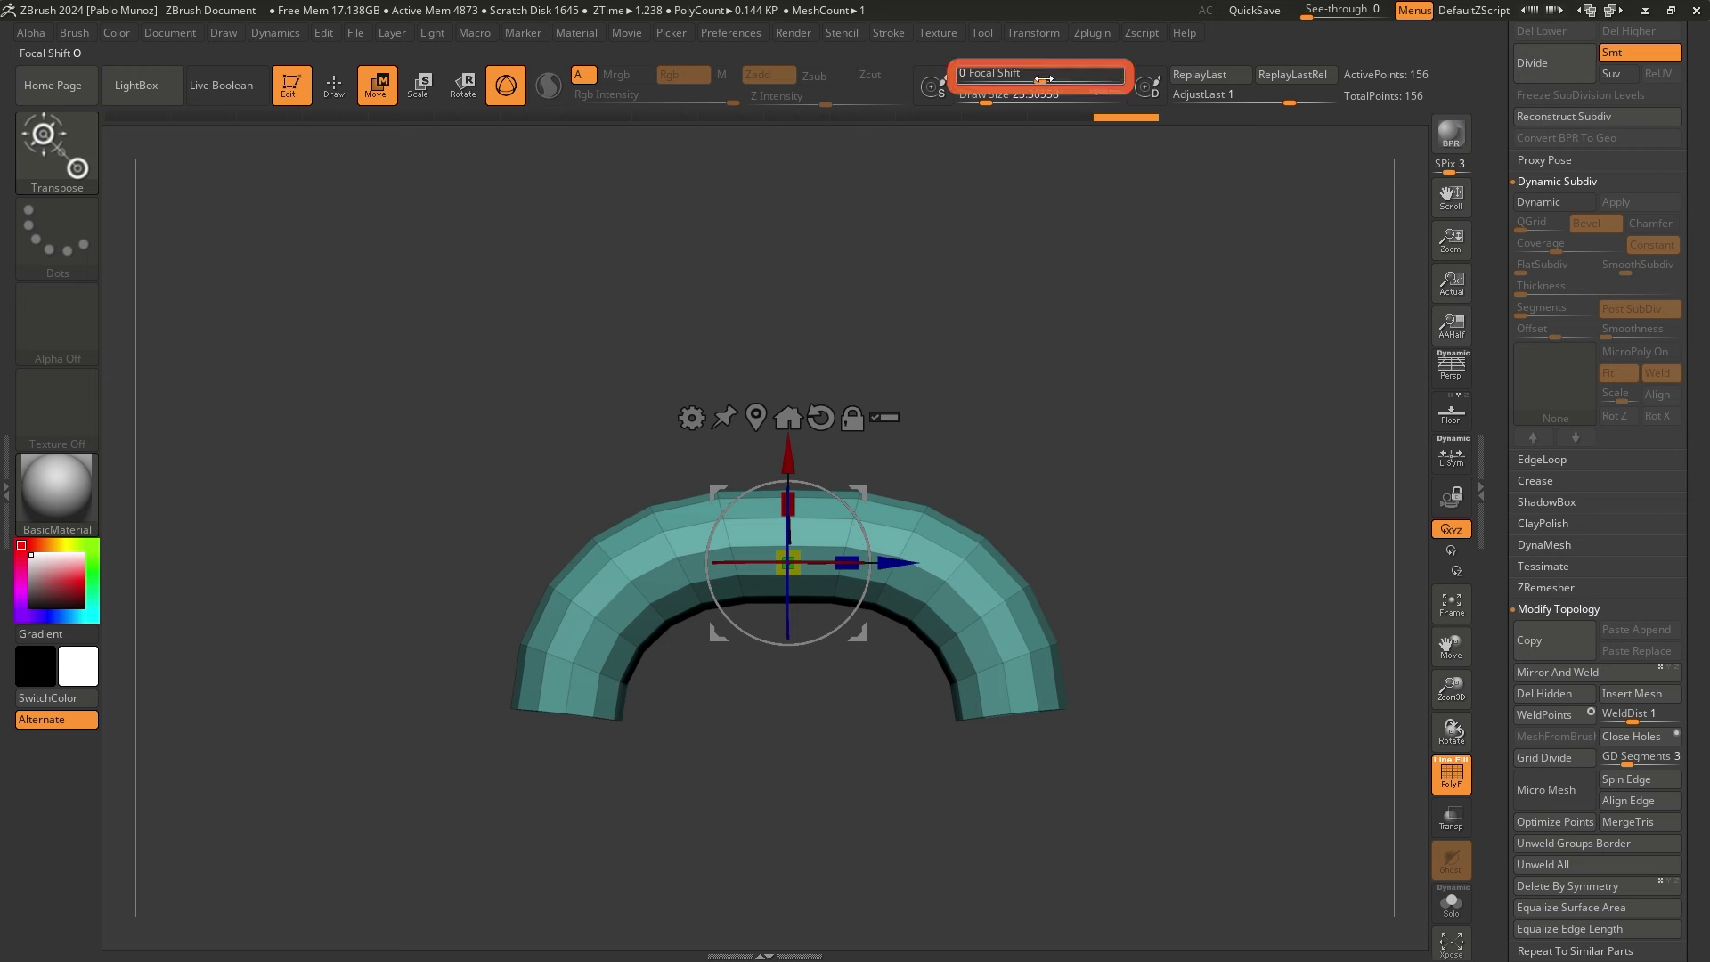
Try pulling the crown down with a Focal Shift of 43 and undo the move
left_click_drag(1046, 79, 1117, 80)
left_click_drag(788, 450, 787, 534)
key("ctrl+z")
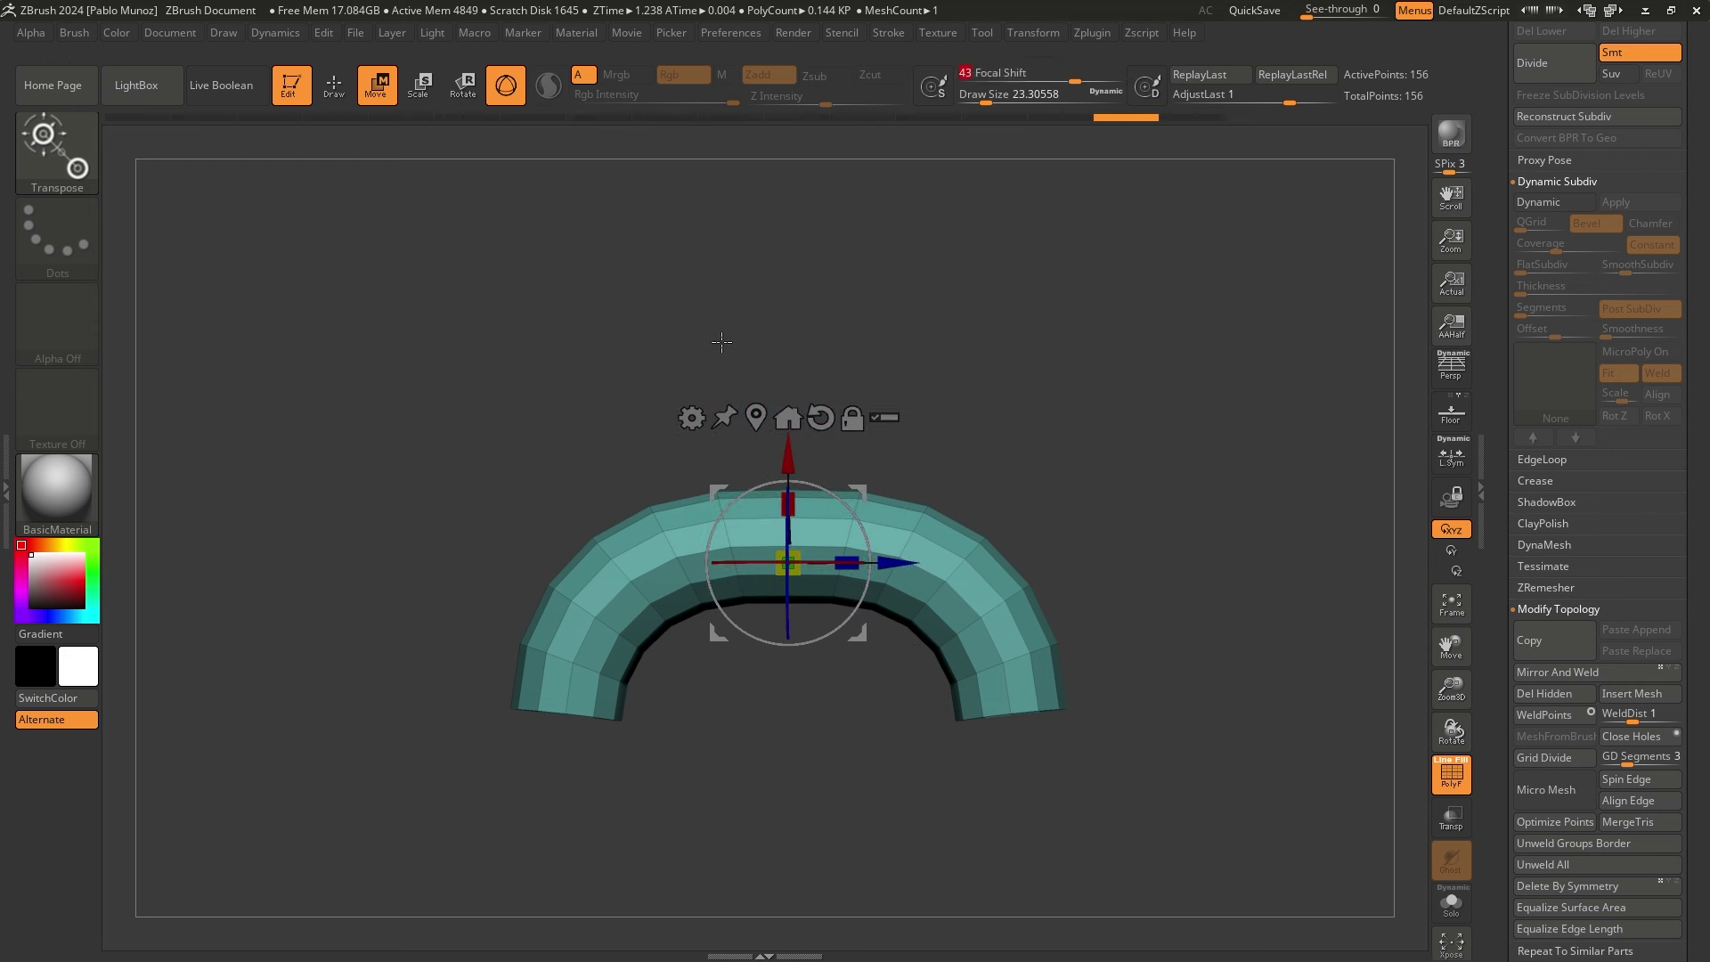
left_click_drag(787, 453, 791, 523)
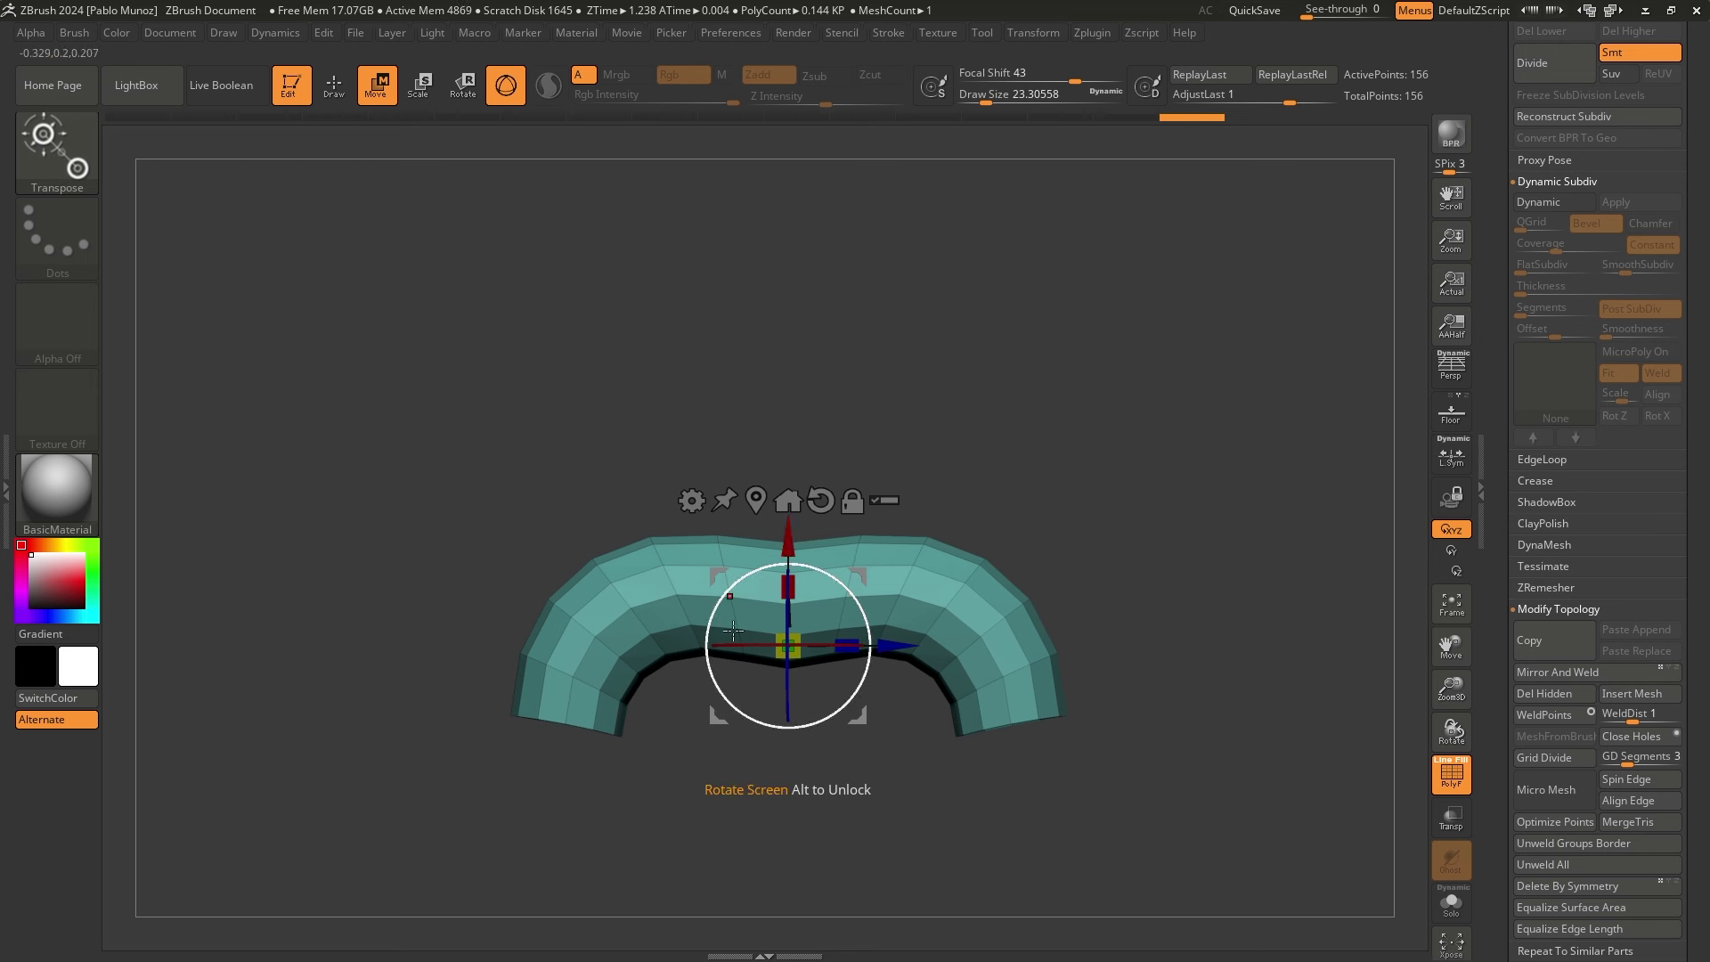
key("ctrl+z")
Set the Focal Shift back to 0 and lower the crown slightly
left_click(1035, 81)
type("0")
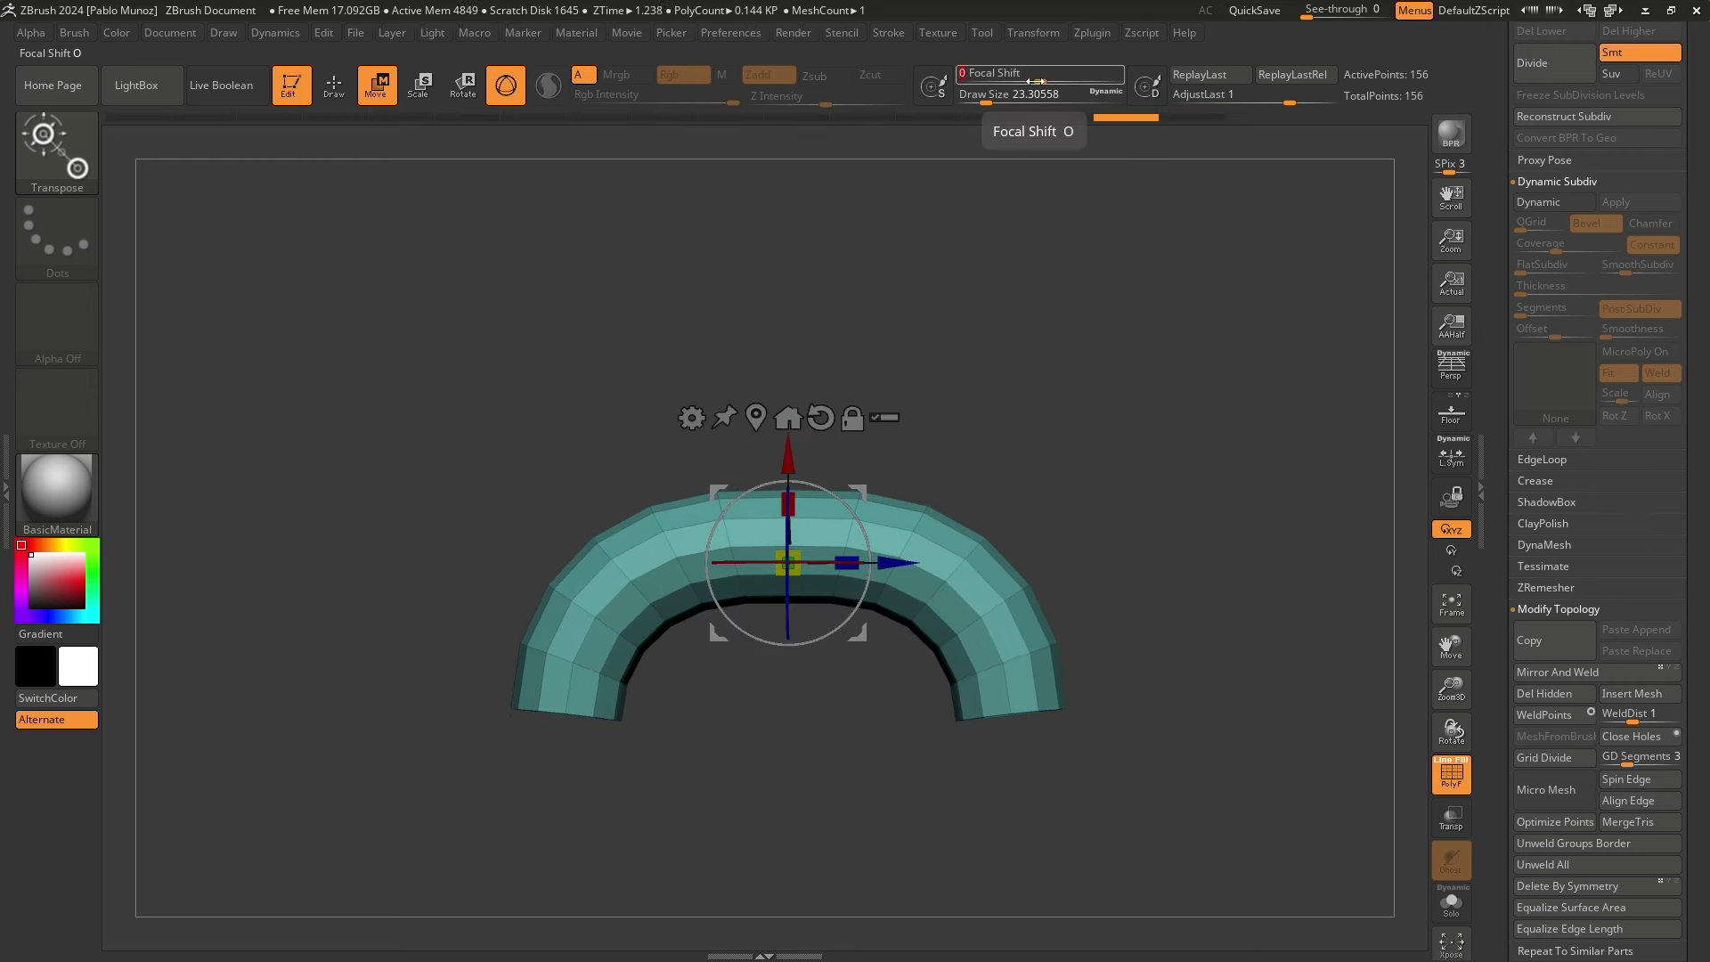
key("Return")
key("ctrl+shift+z")
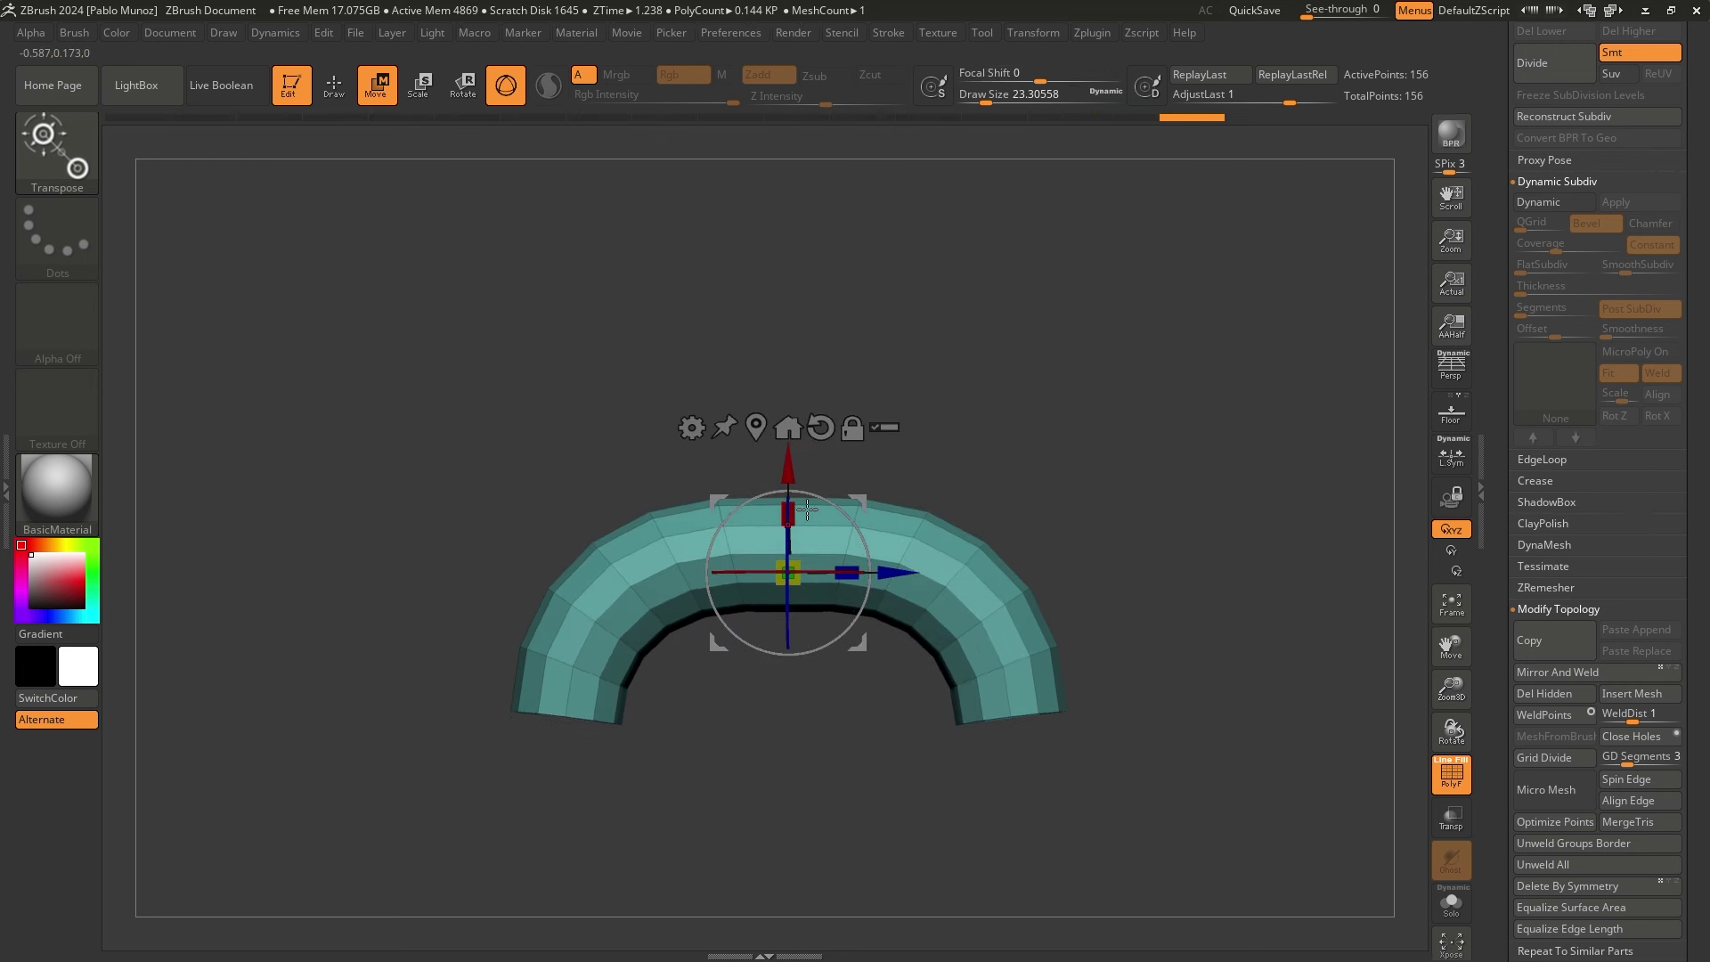
Set the Focal Shift to -100 and try a gizmo transform on the whole arch, undoing it
left_click(962, 73)
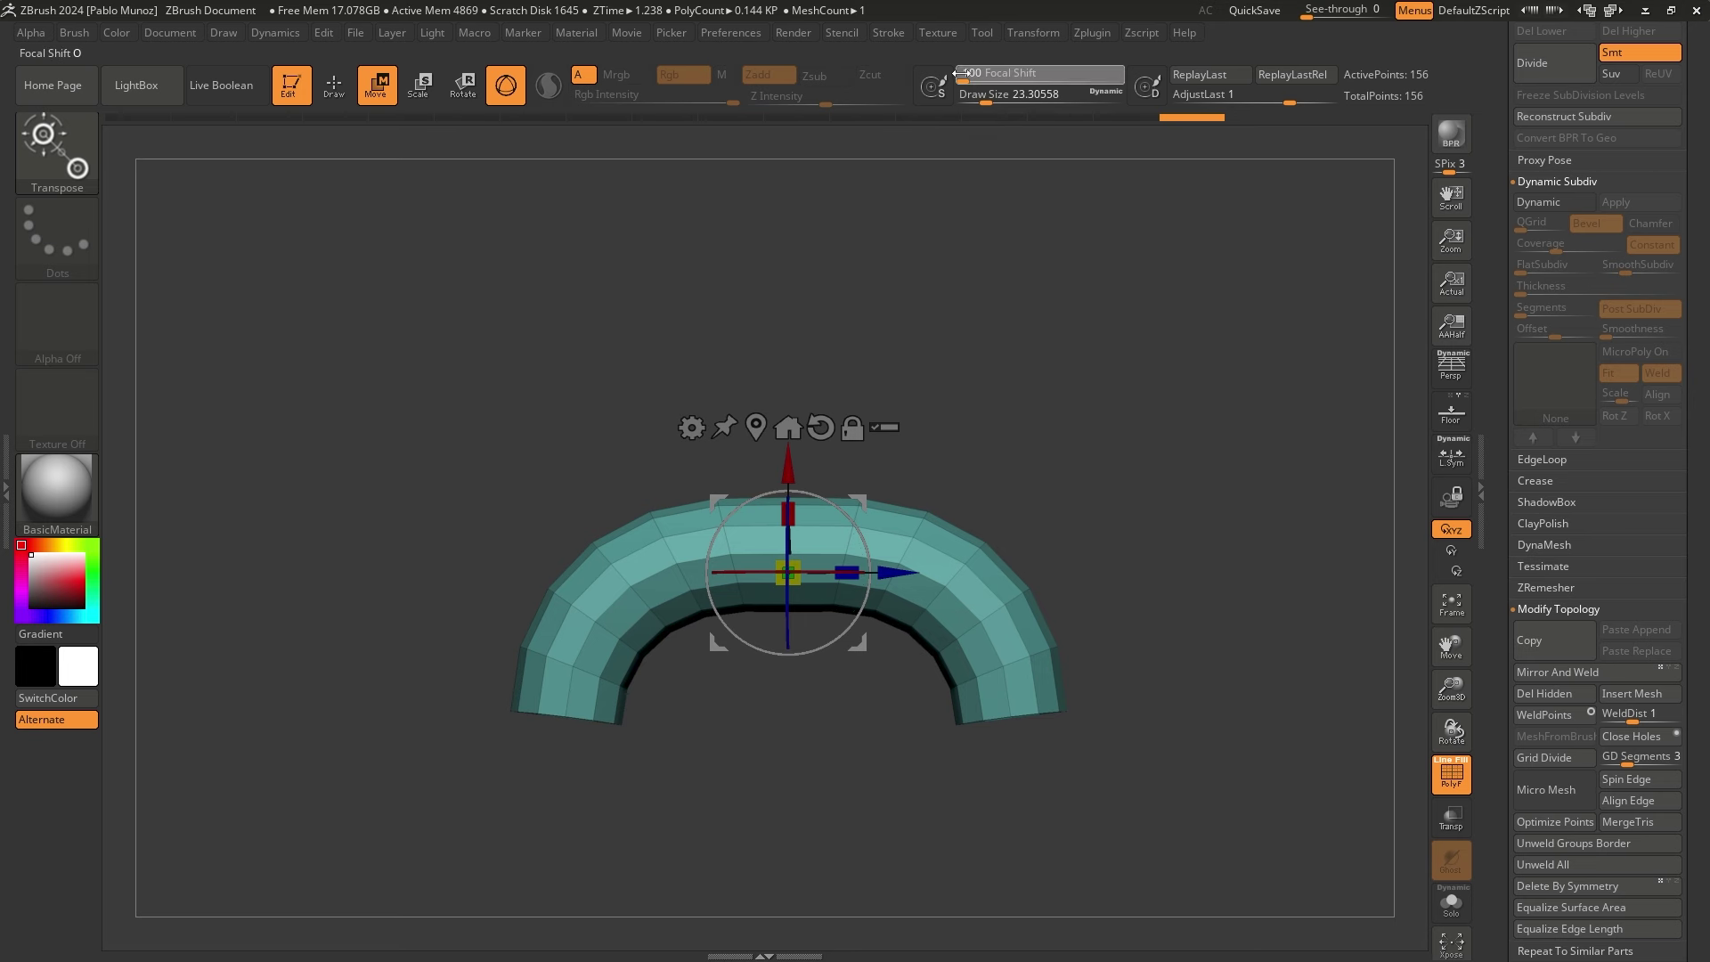
type("-100")
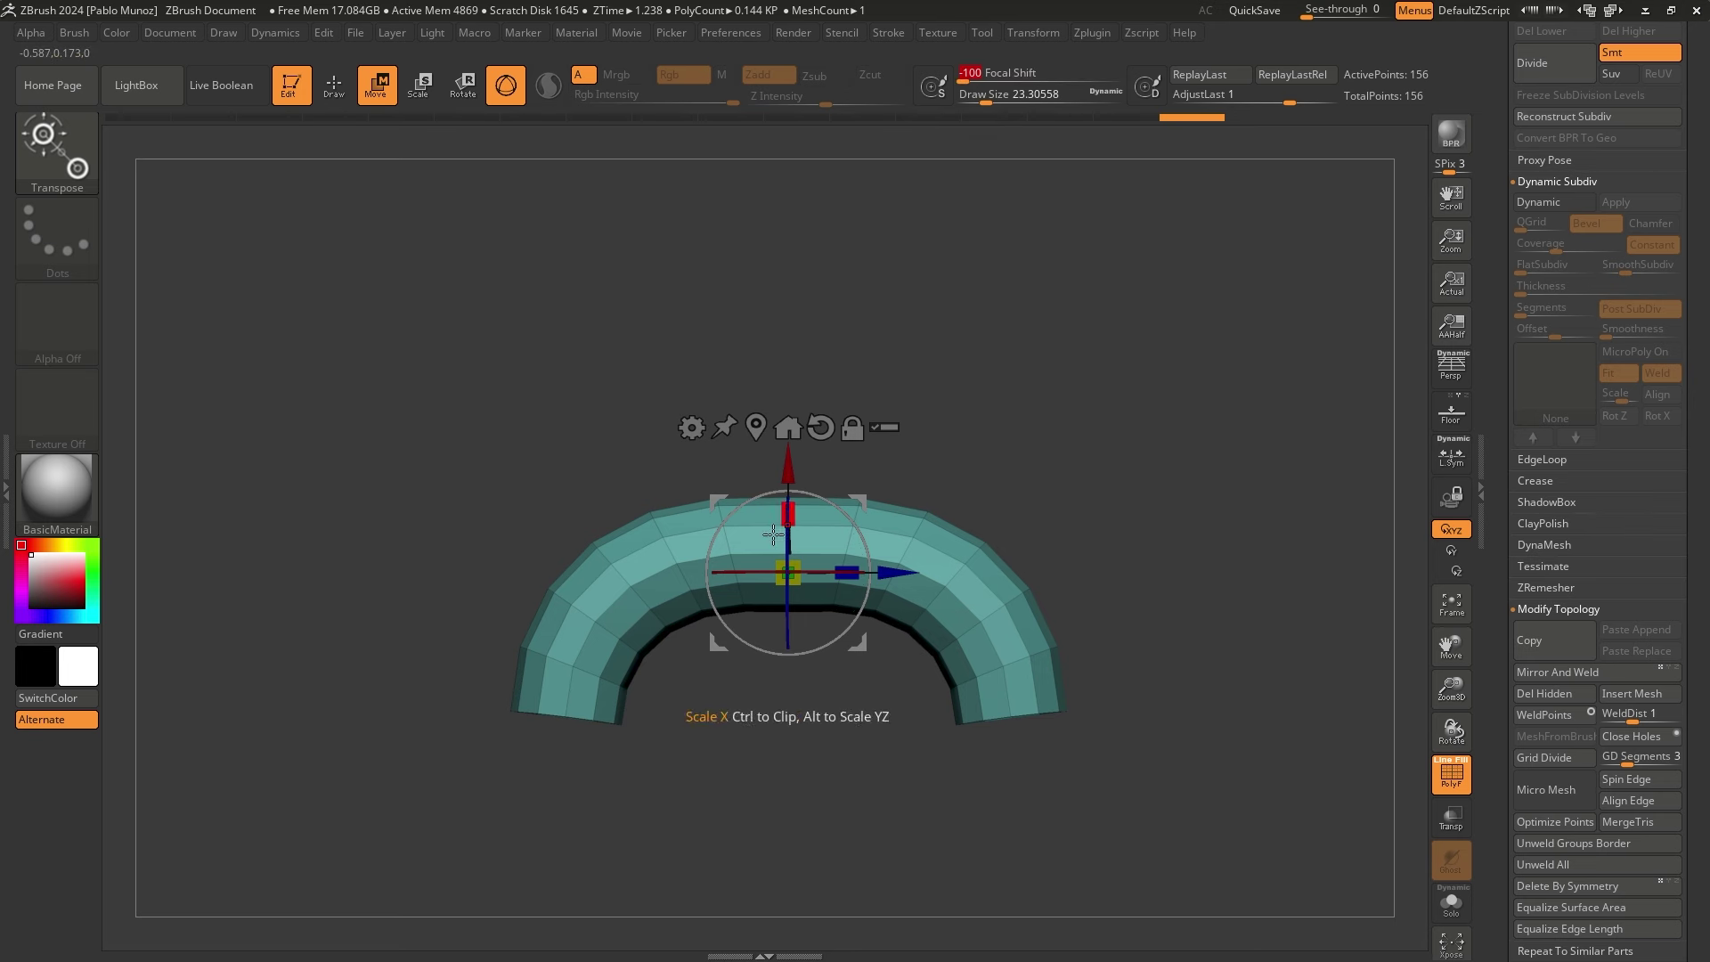
left_click_drag(860, 502, 800, 405)
key("ctrl+z")
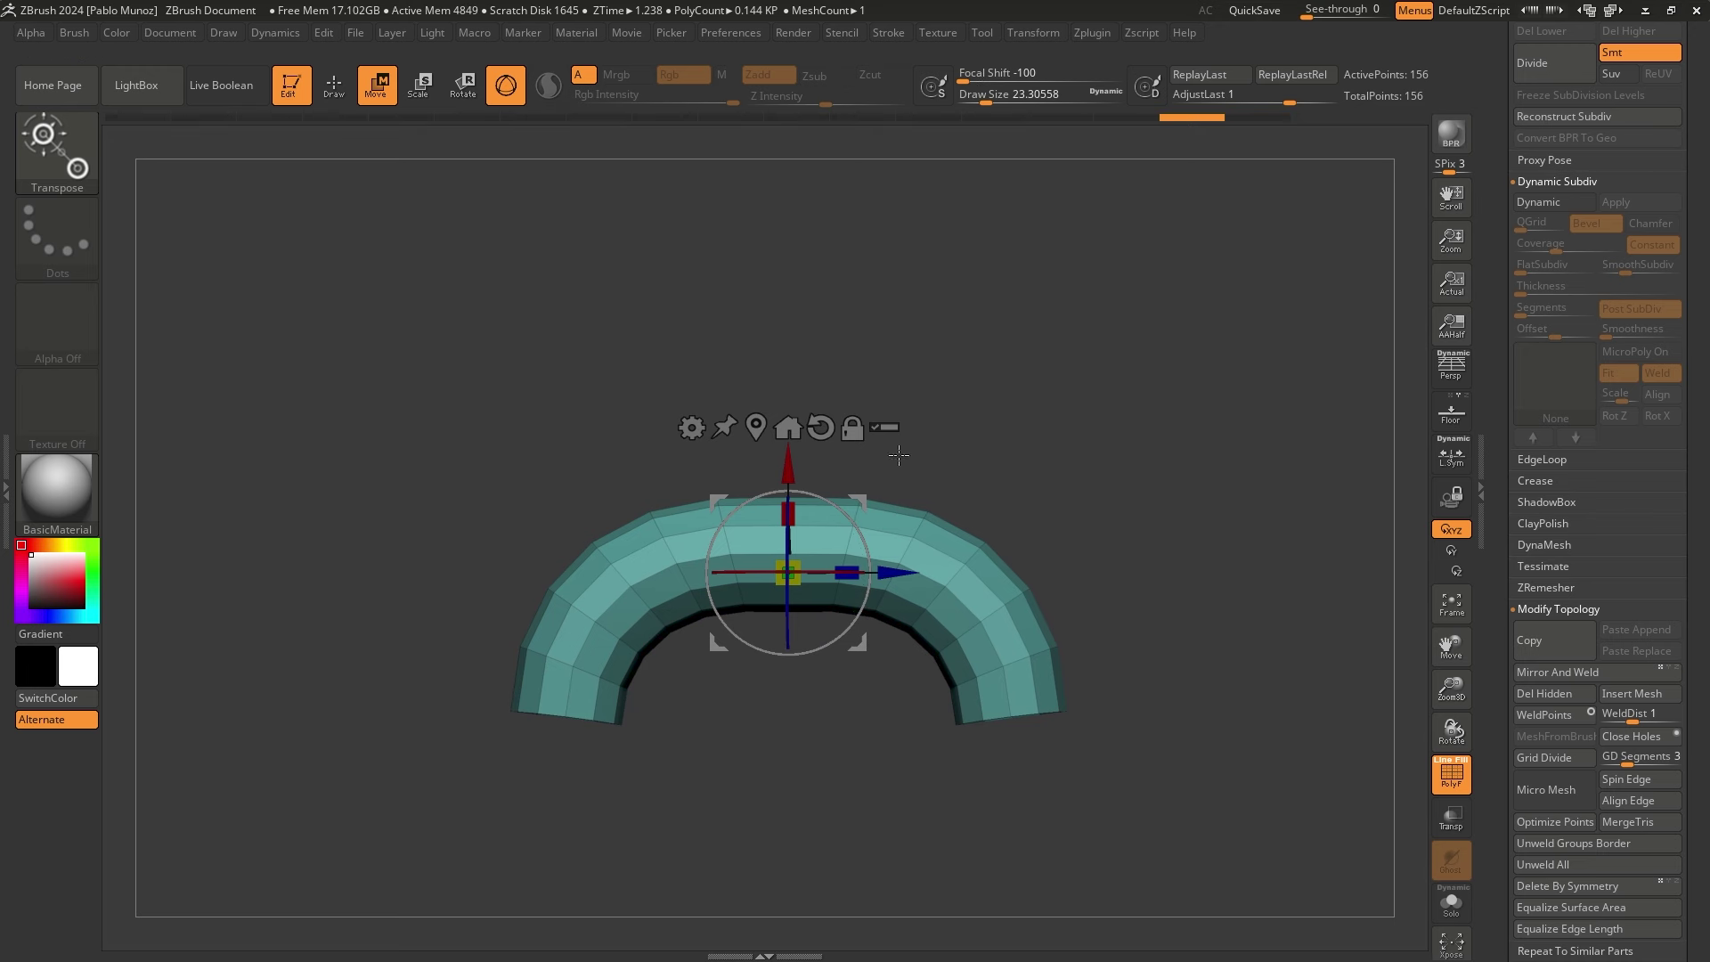
Mask the two end edges of the arch and invert the mask so that only the ends are editable
key("q")
mouse_move(901, 375)
left_mouse_down()
mouse_move(918, 419)
mouse_move(924, 360)
mouse_move(894, 392)
left_mouse_up()
key("w")
key("q")
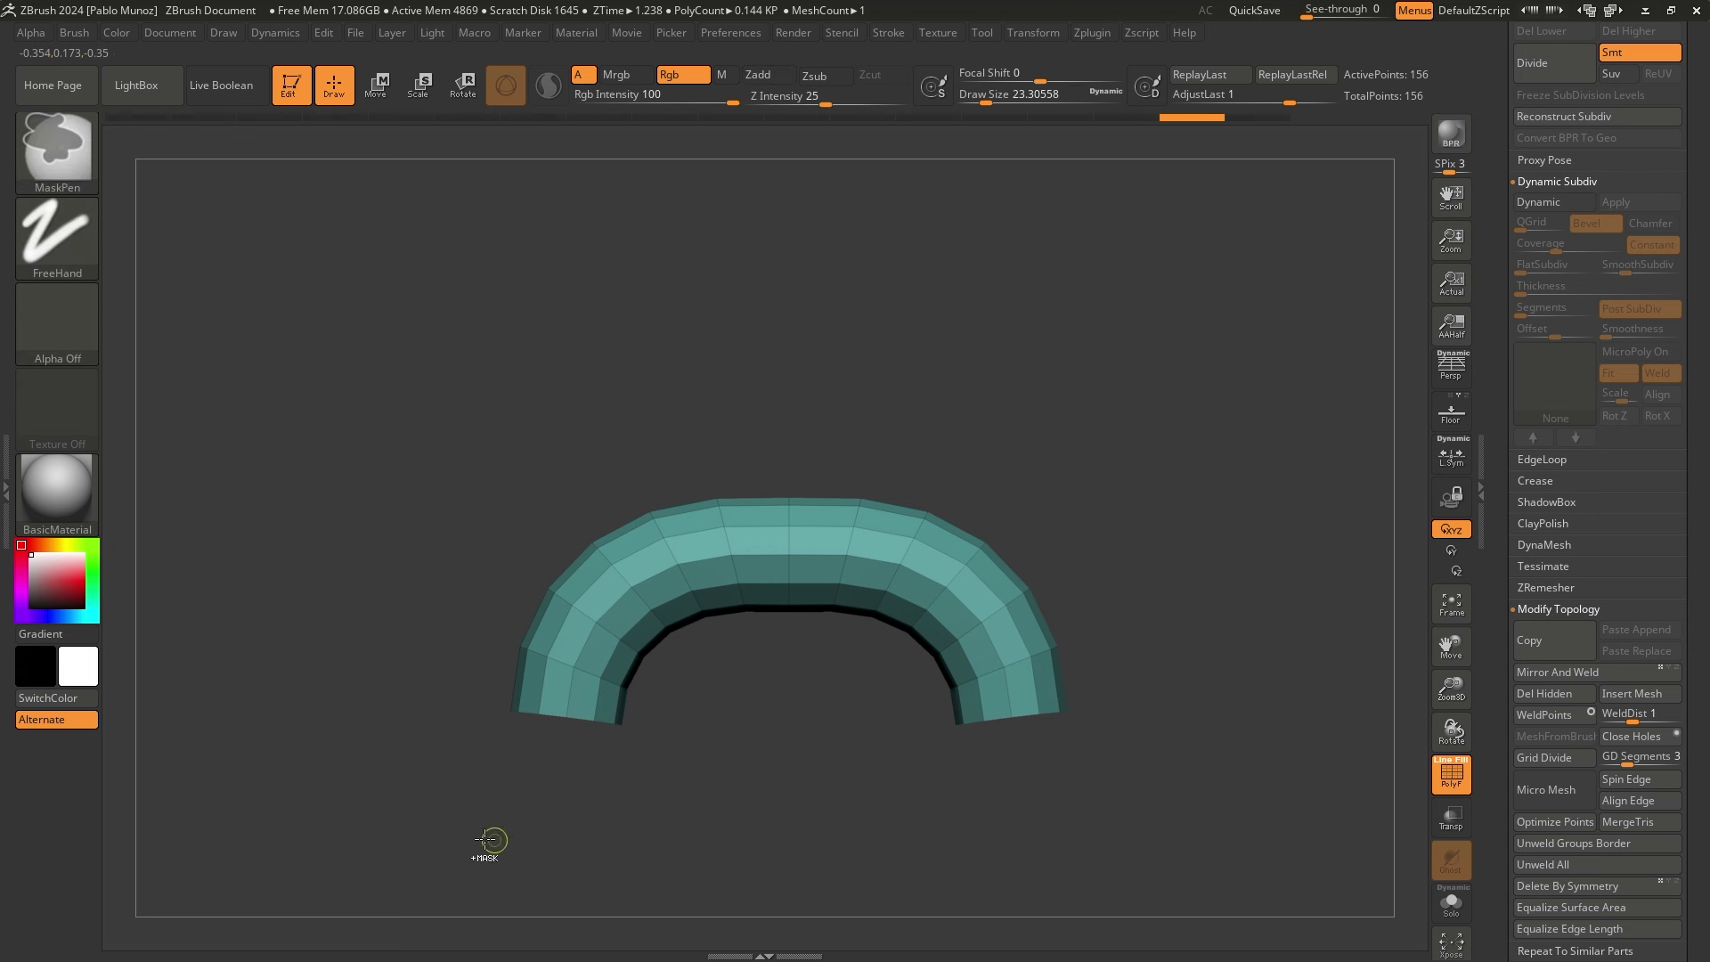
left_click_drag(446, 855, 1147, 696, "ctrl")
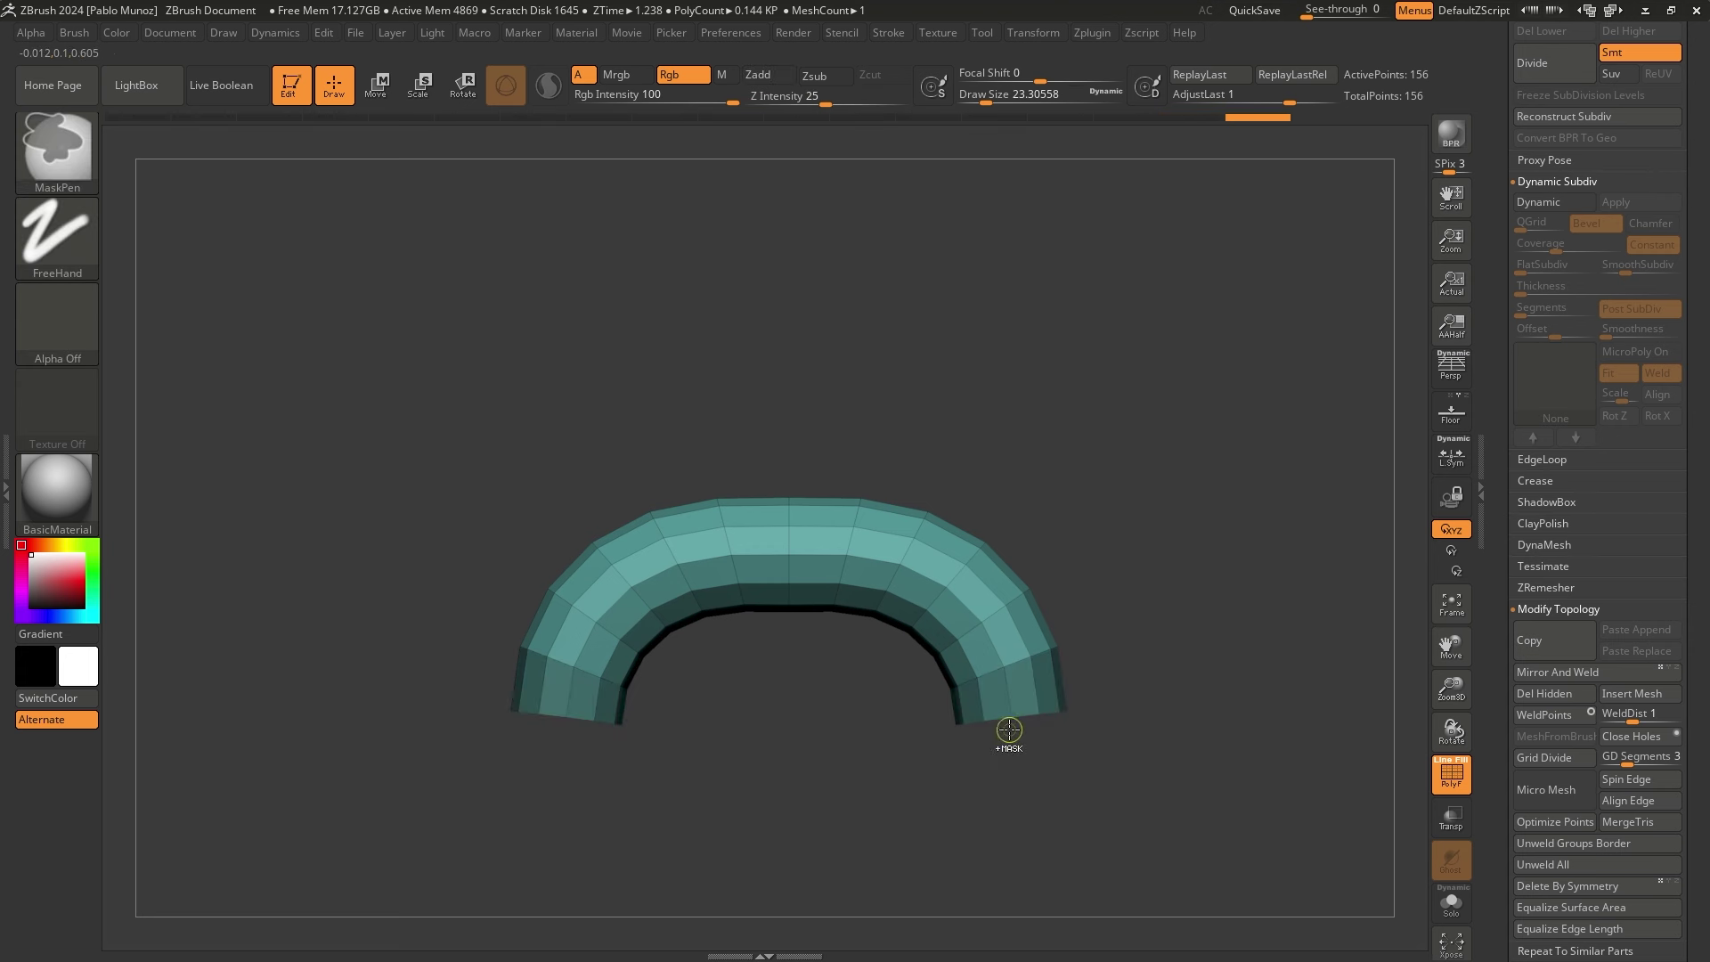
left_click(1118, 515, "ctrl")
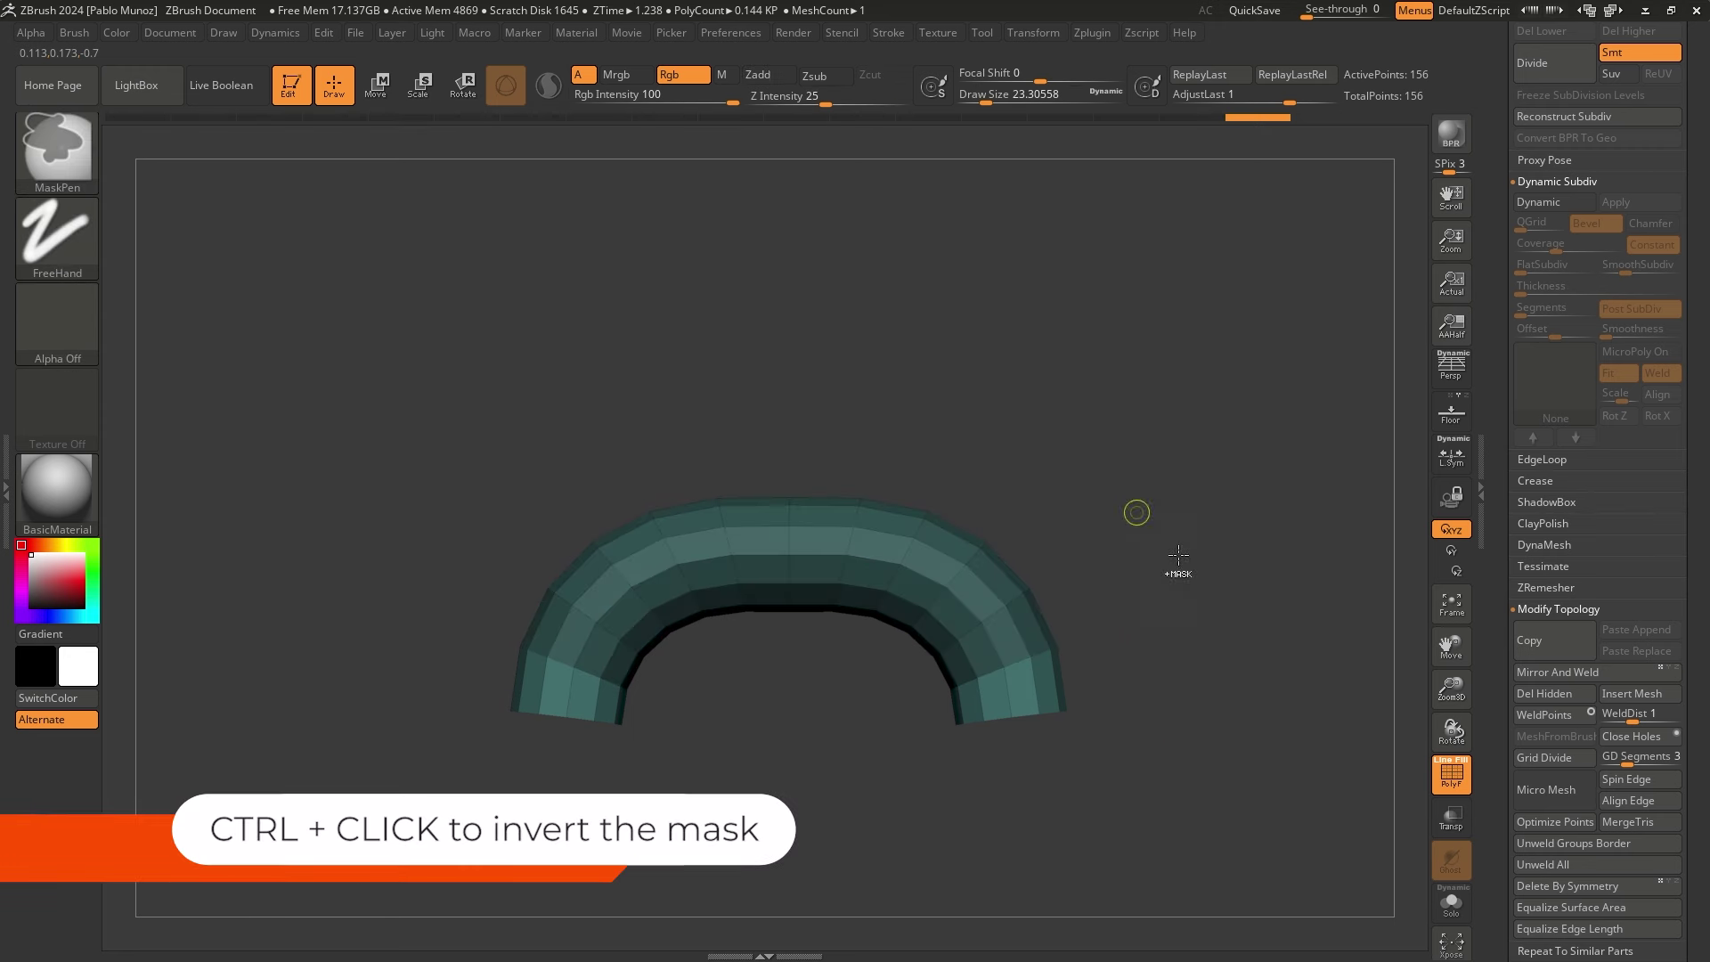
Centre the gizmo between the arch's ends, flatten both tilted end edges along X, and clear the mask
key("w")
left_click_drag(785, 461, 802, 731, "alt")
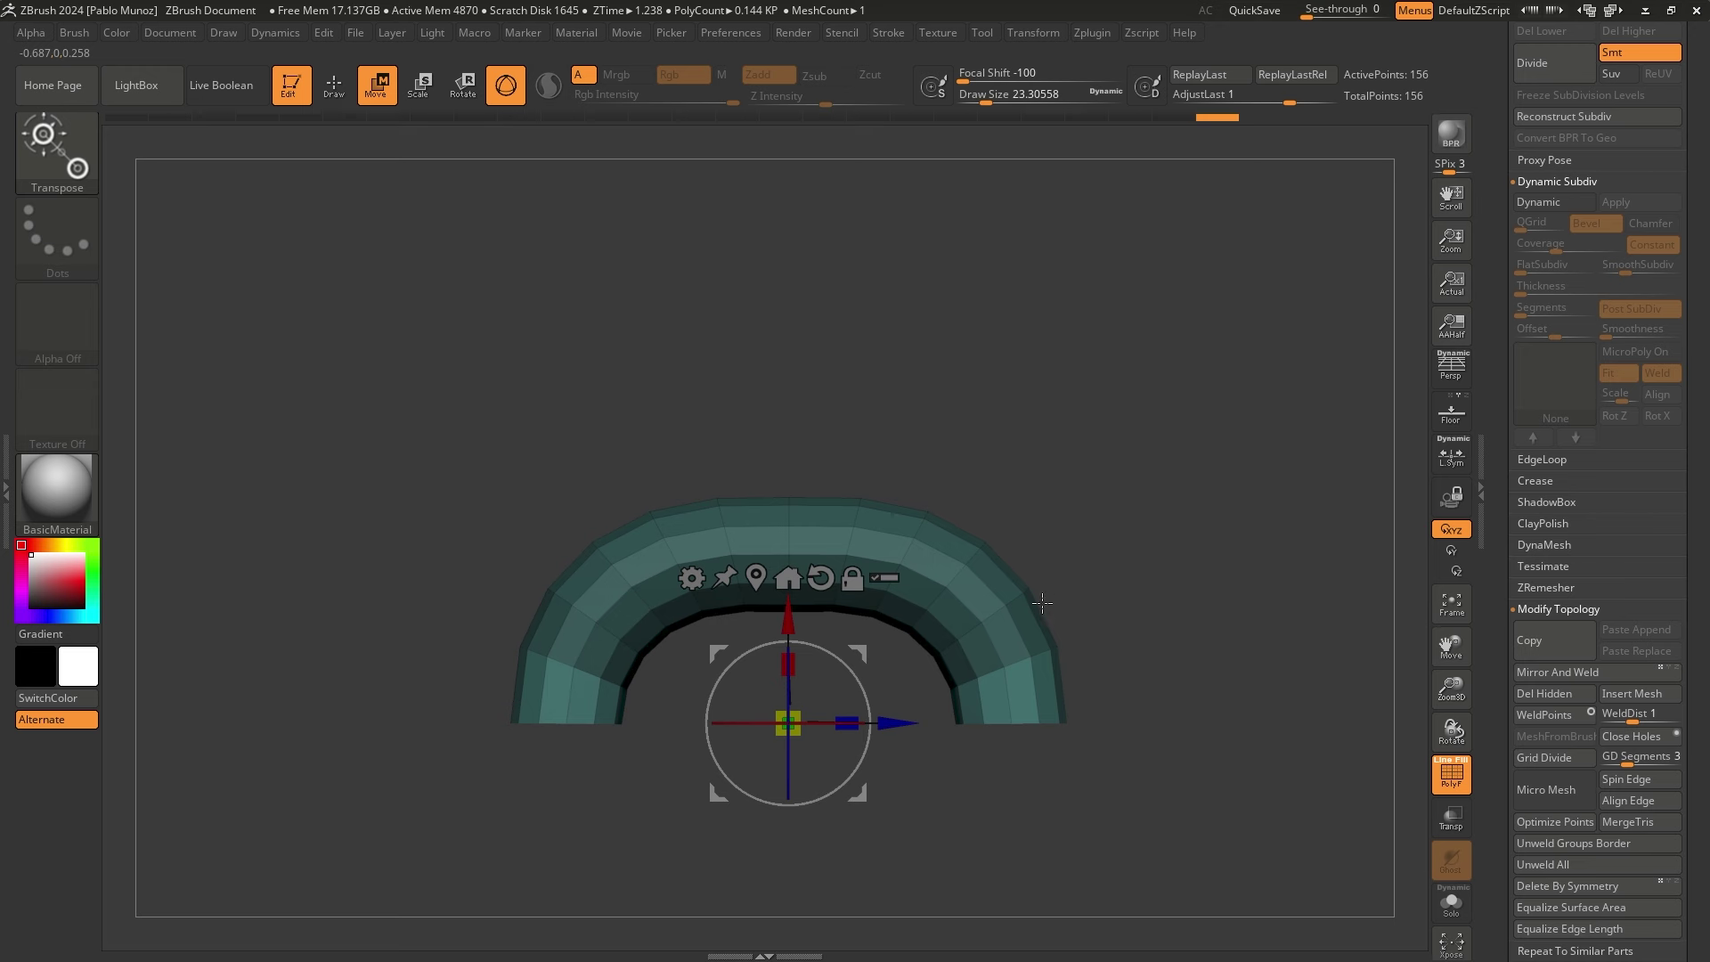
key("q")
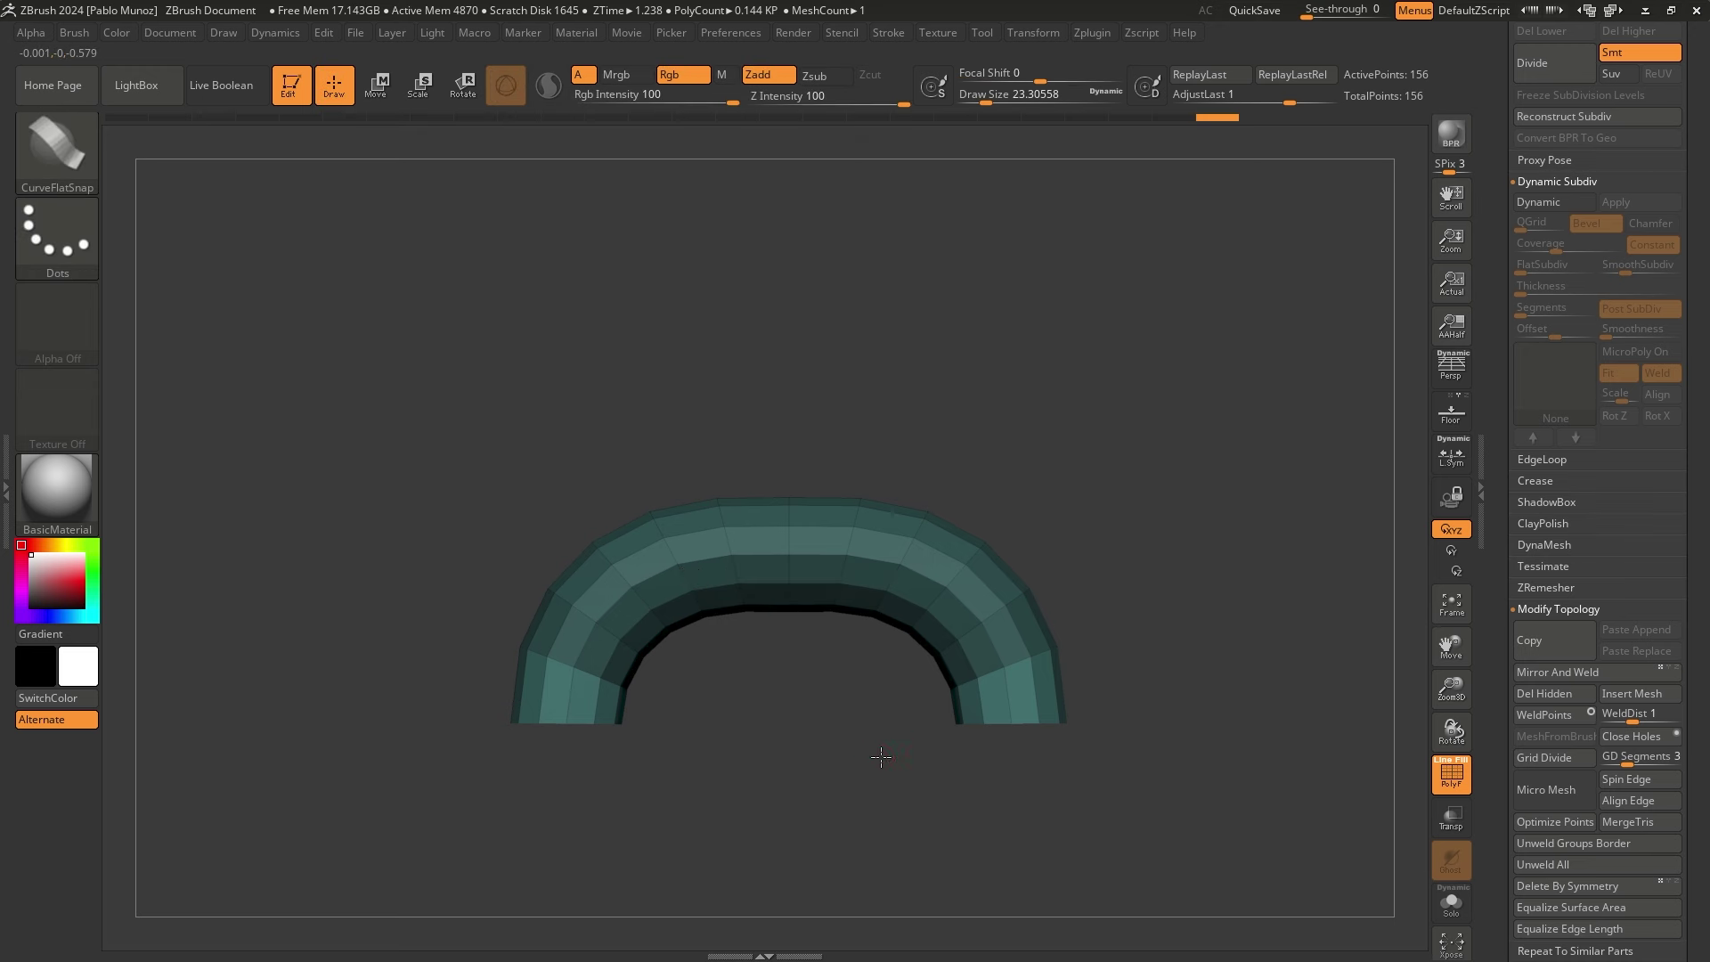
left_click_drag(881, 758, 989, 704)
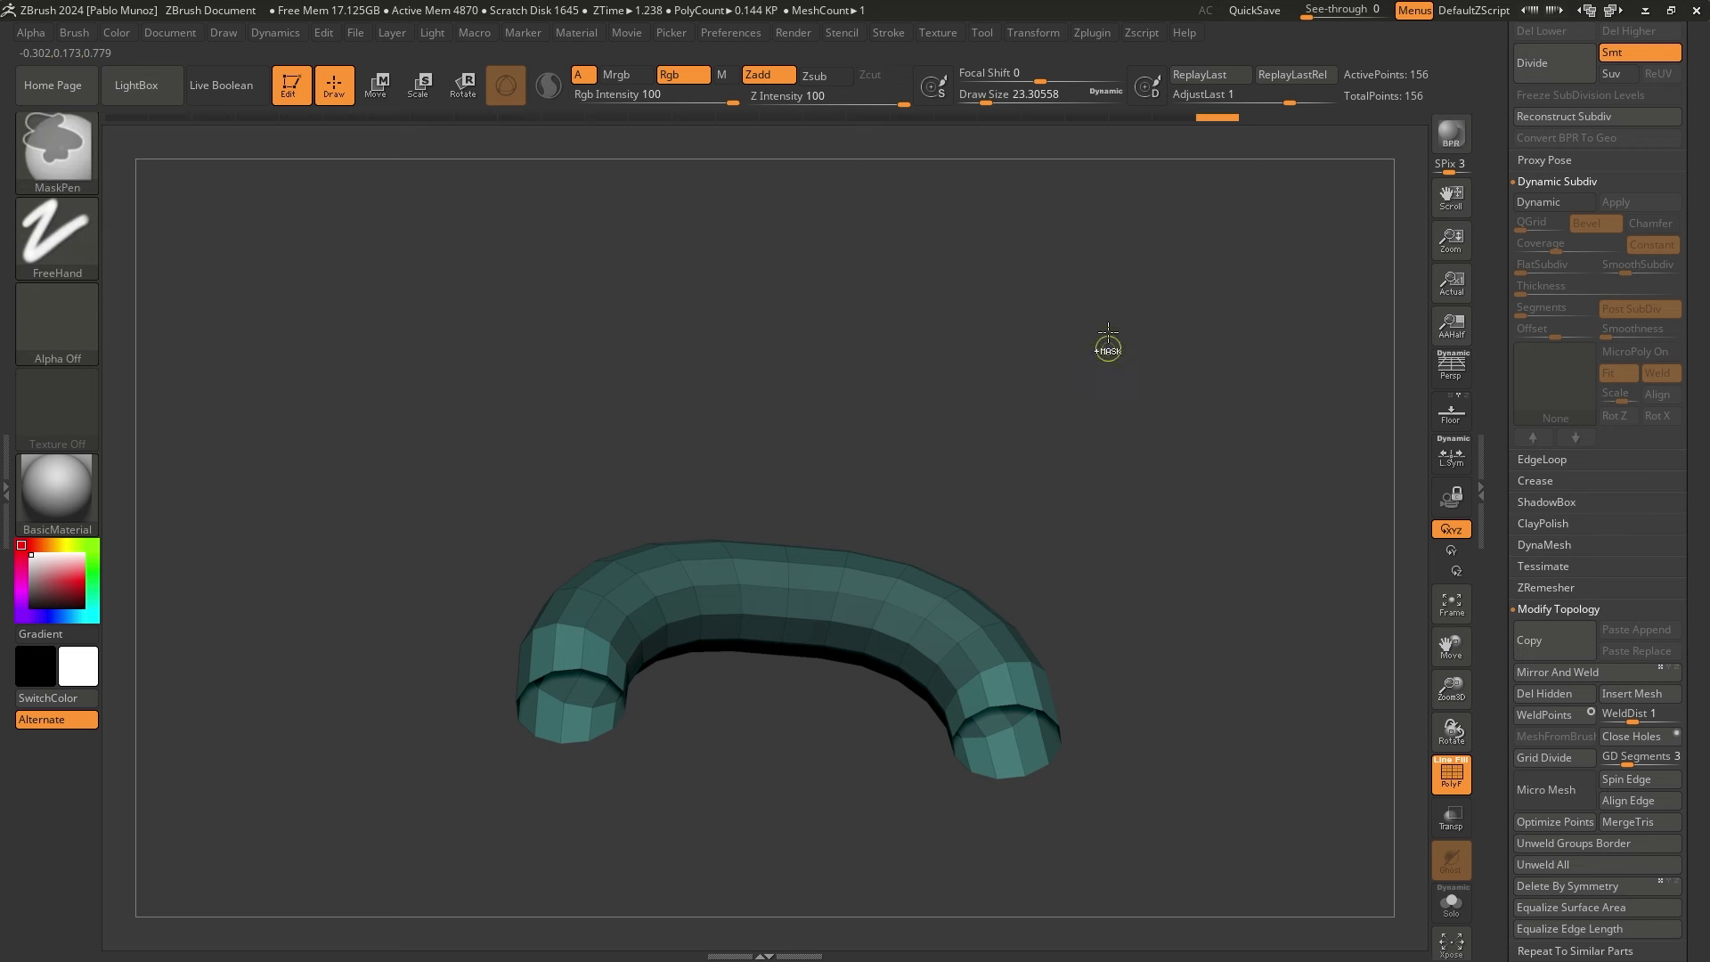
left_click_drag(1099, 264, 1157, 500, "ctrl")
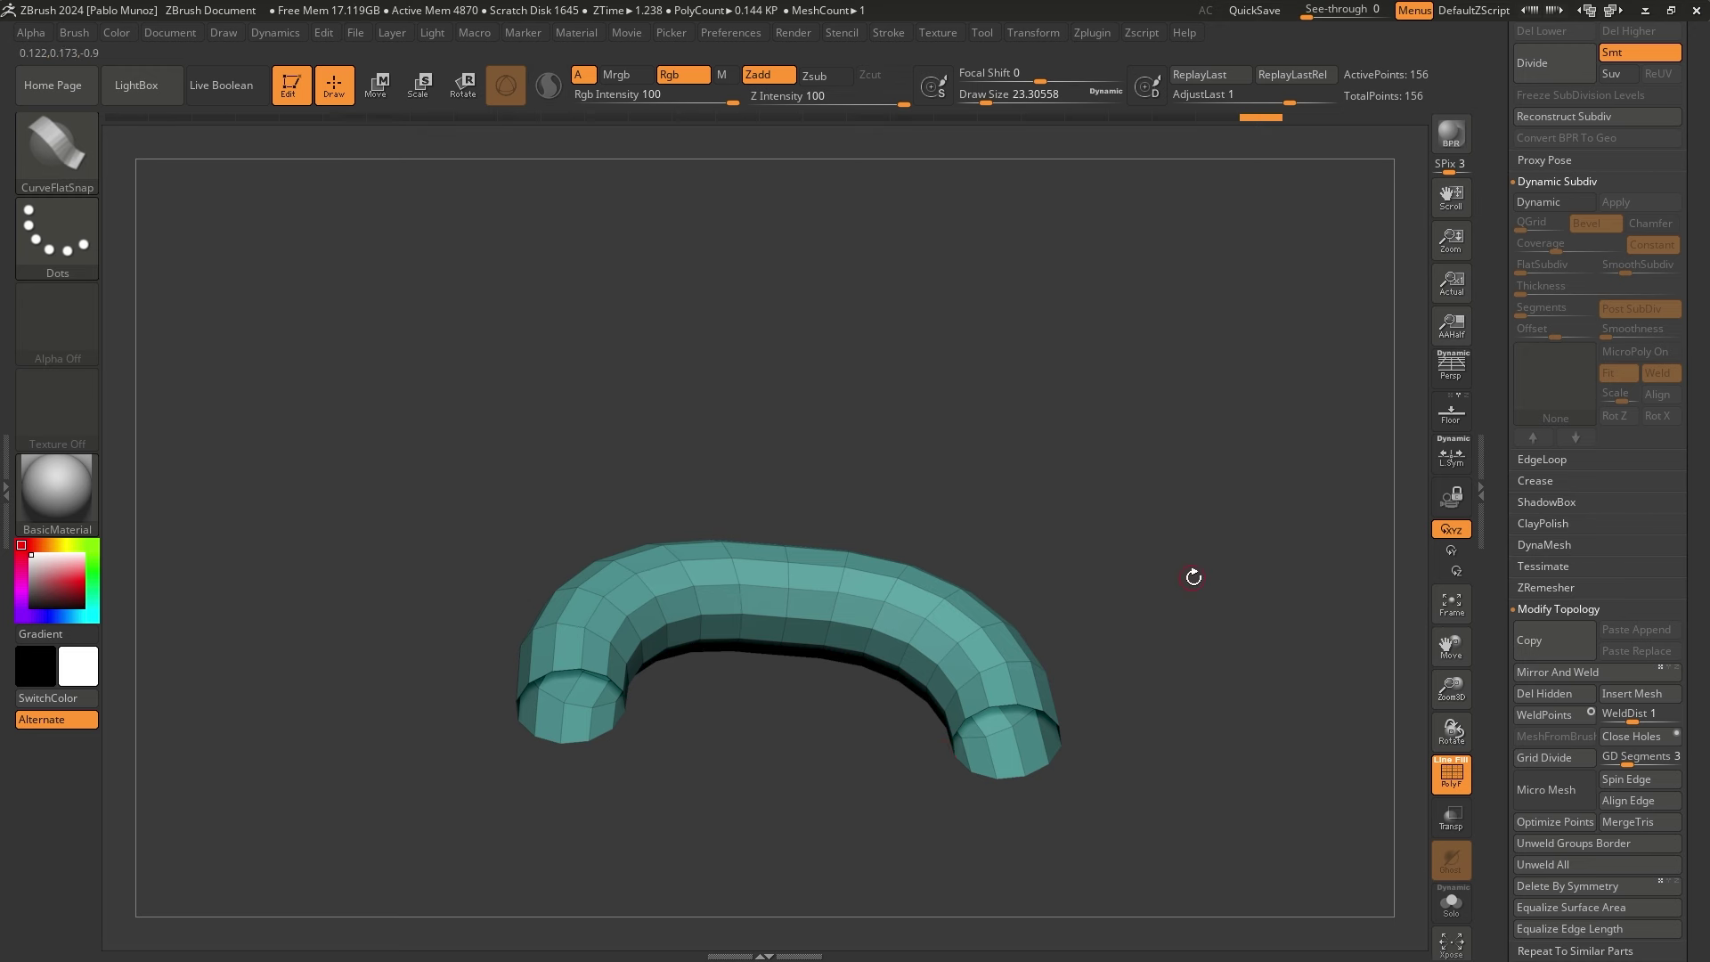
Cap both open ends of the arch with Close Holes and inspect the caps from below
left_click_drag(1194, 577, 1166, 535, "alt")
left_click_drag(1518, 661, 1559, 451)
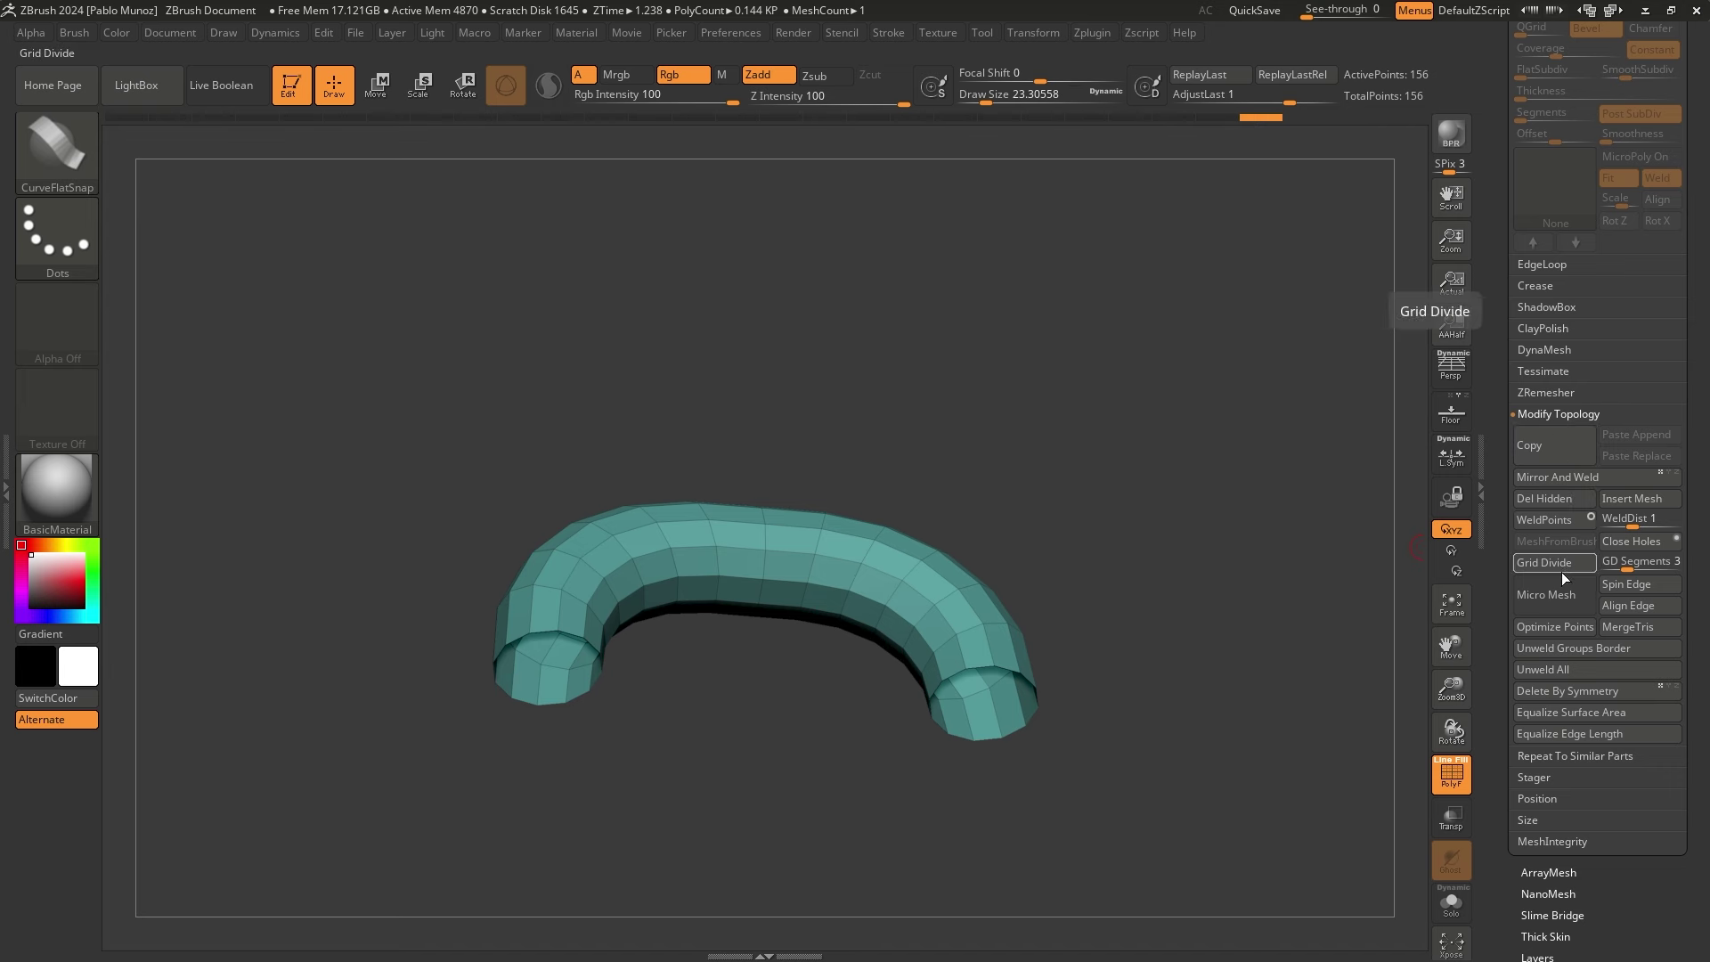
left_click(1632, 541)
left_click_drag(1214, 649, 1204, 557)
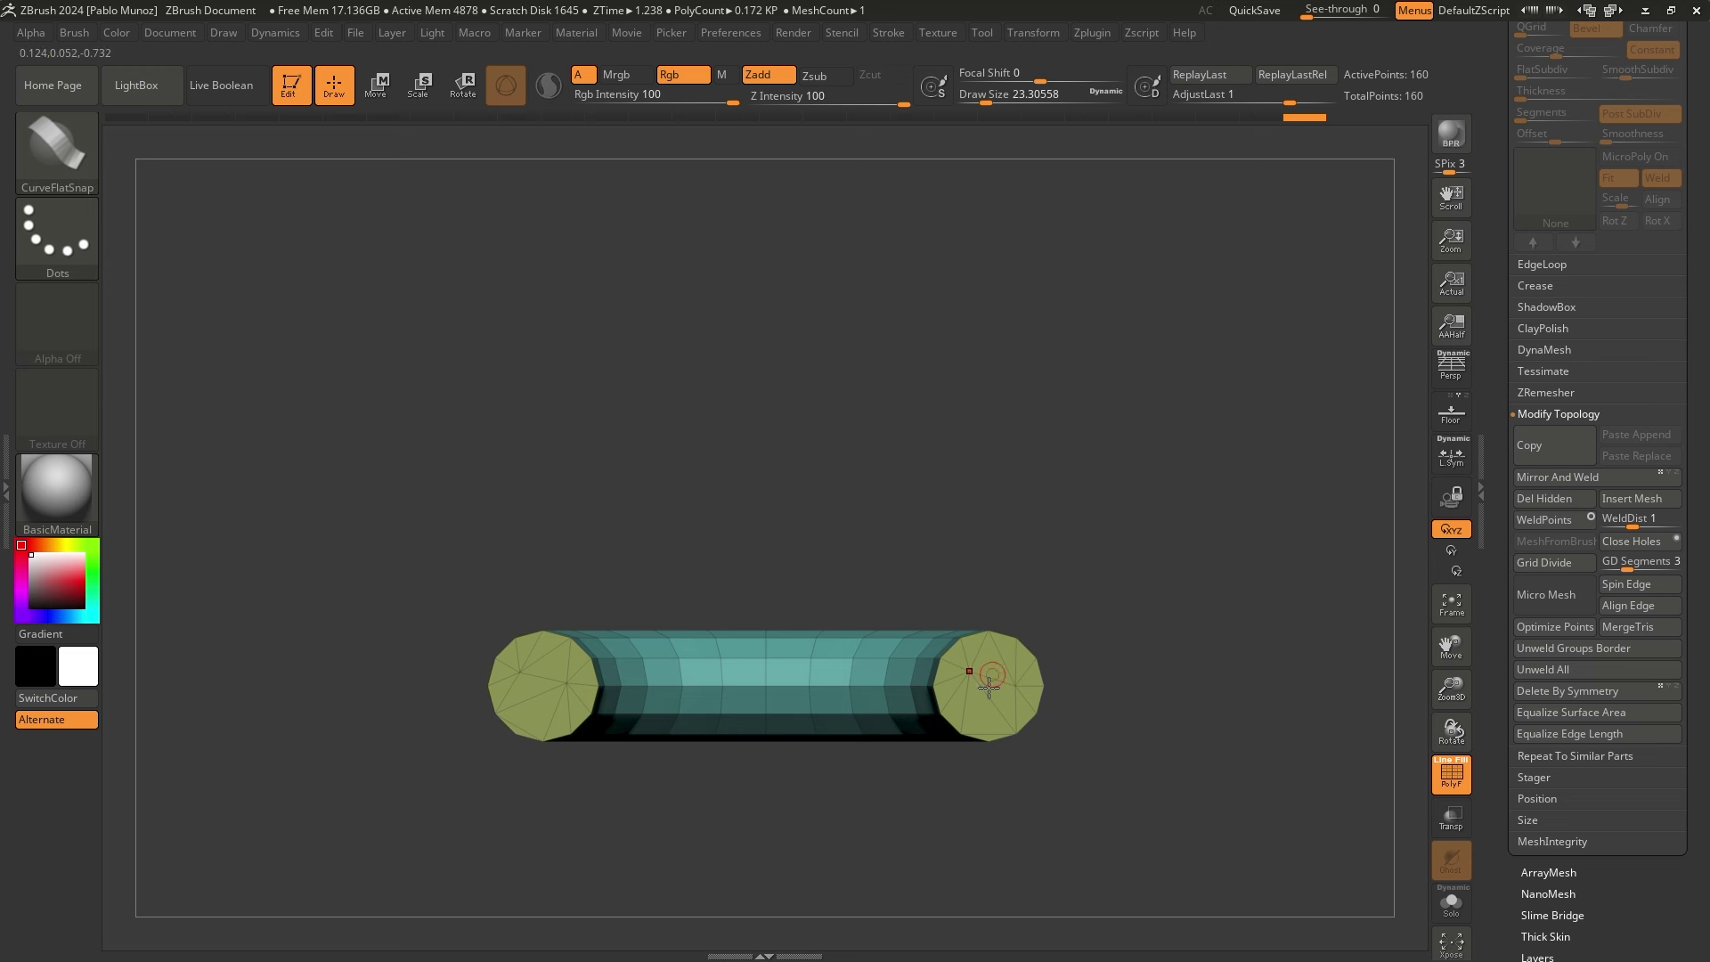
left_click_drag(1090, 535, 1112, 602)
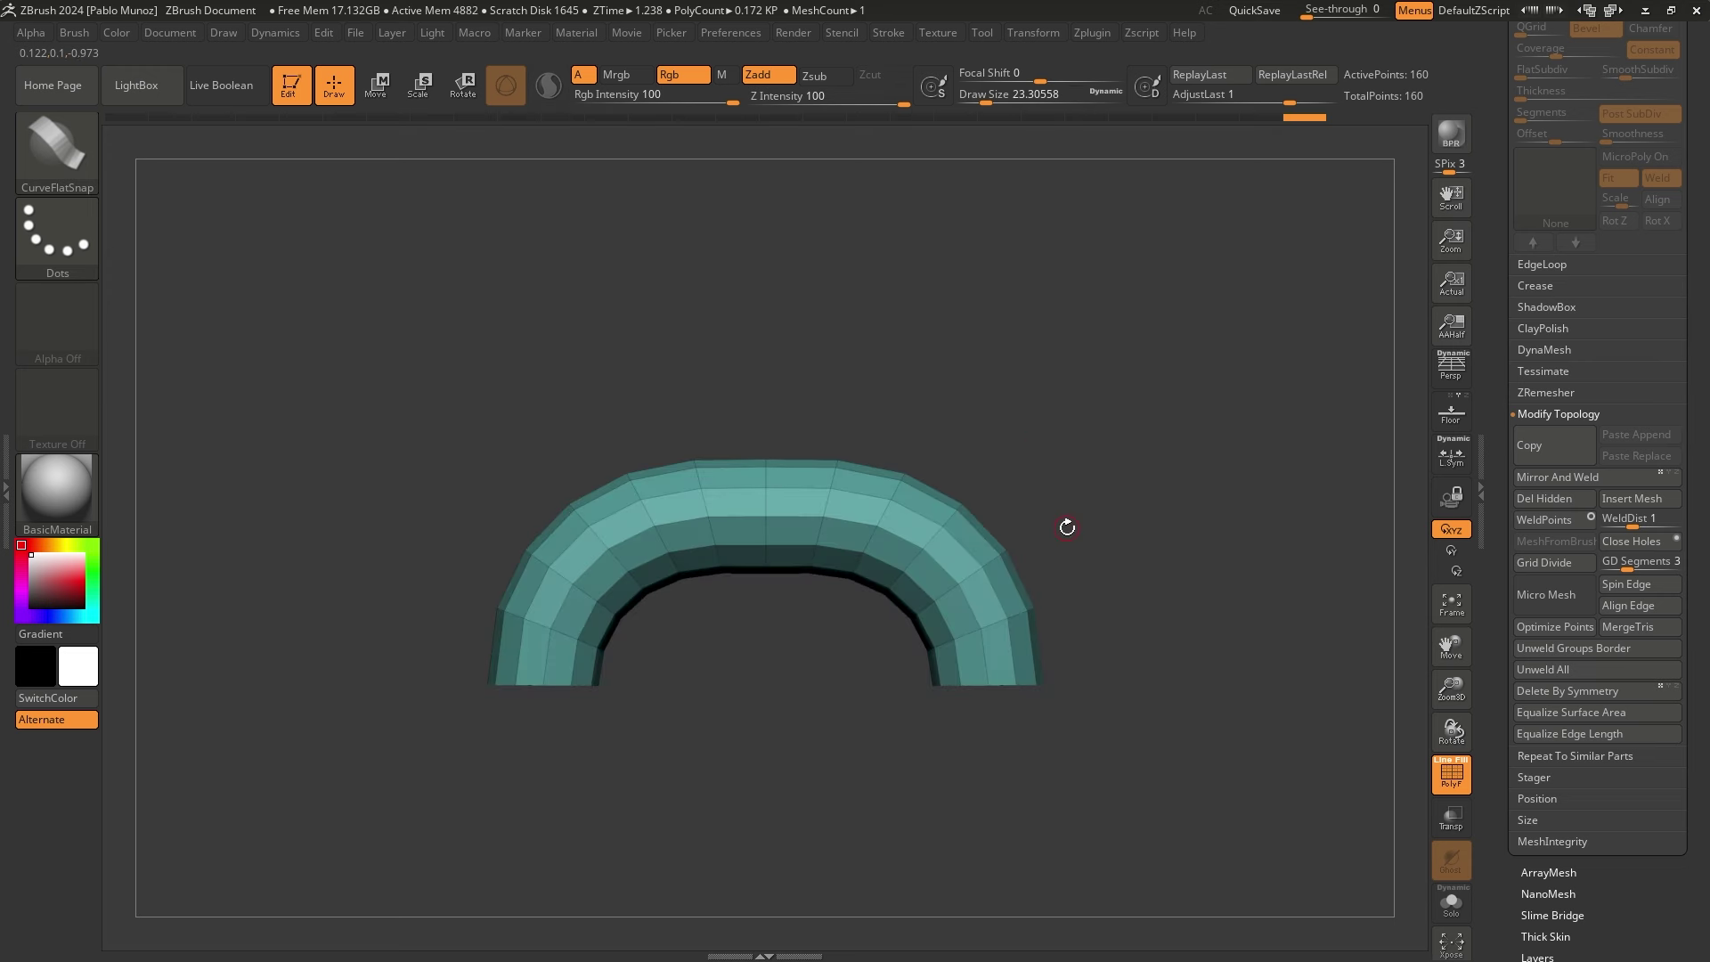
Centre the gizmo on the capped arch and scale it wider along Z by about 1.16
key("w")
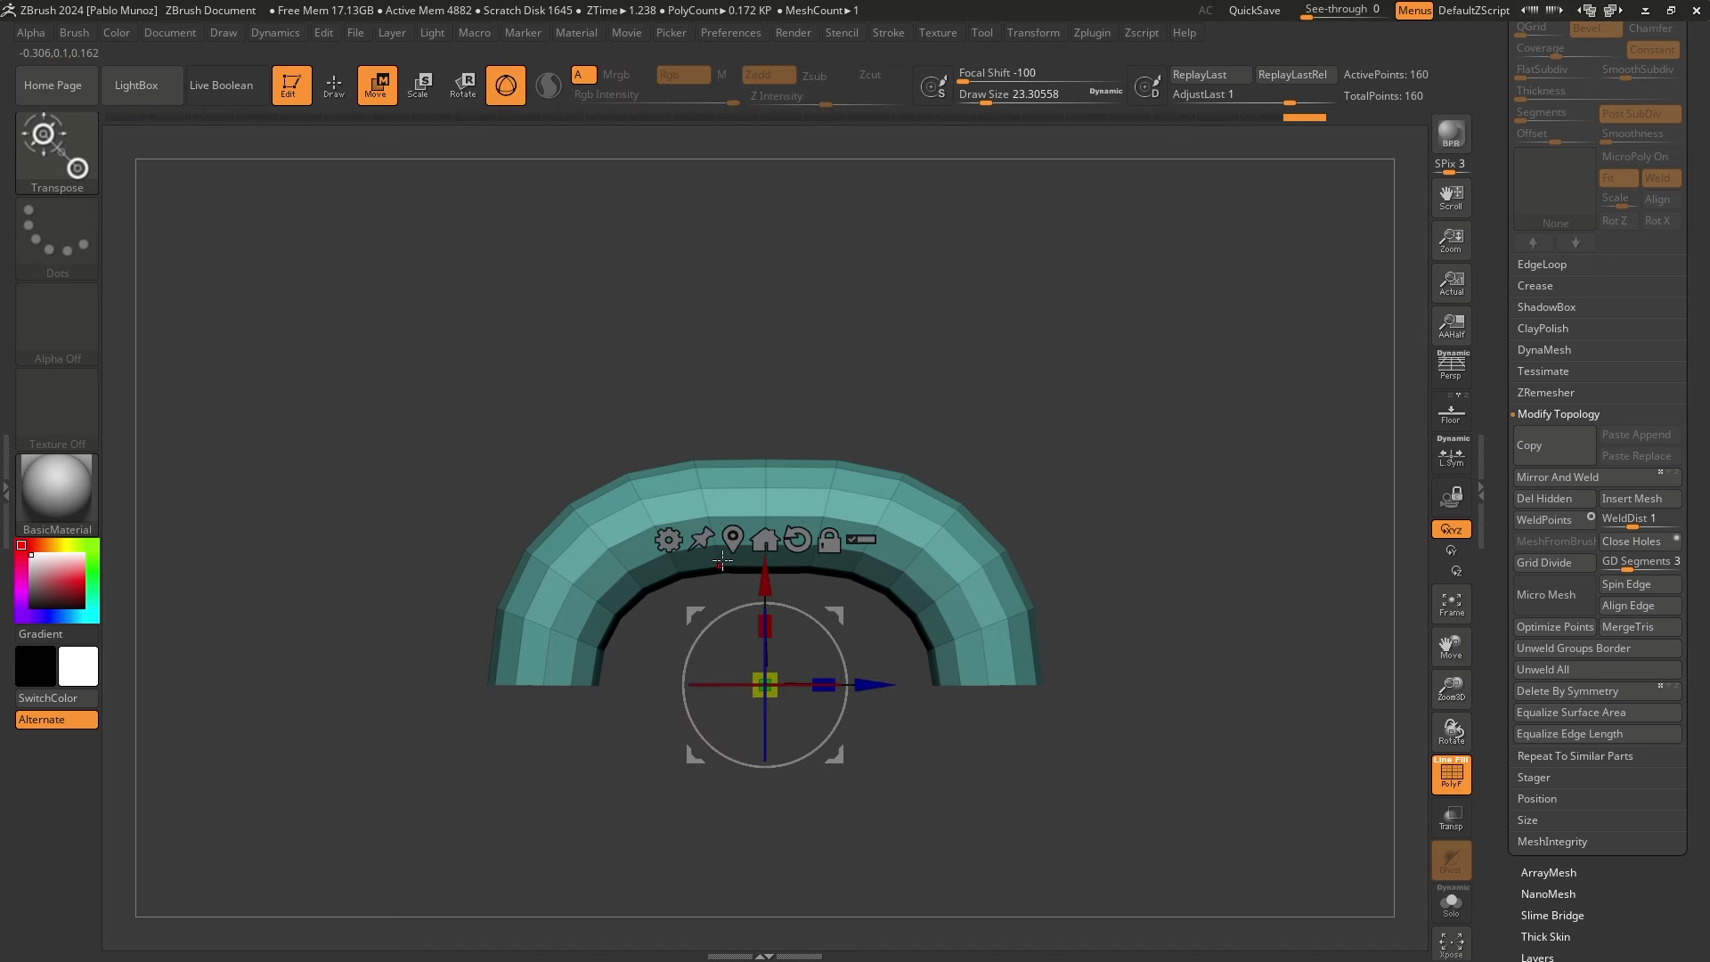
left_click_drag(1095, 360, 1105, 481)
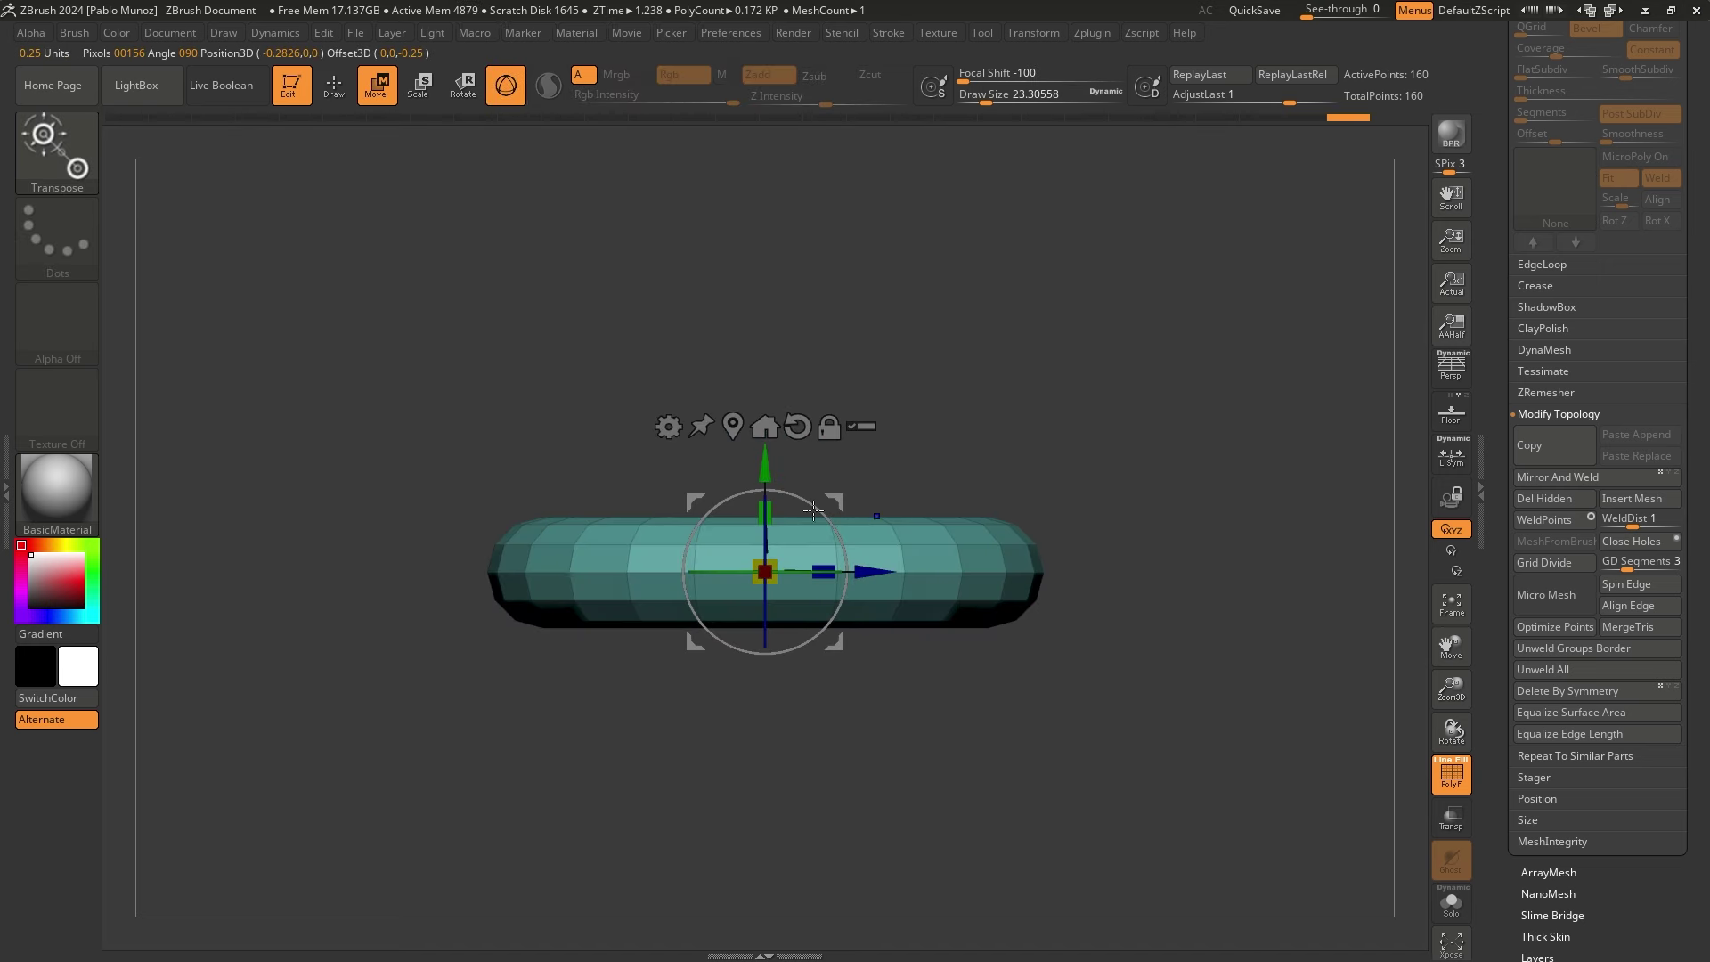
left_click_drag(774, 513, 776, 496)
left_click_drag(841, 559, 850, 567)
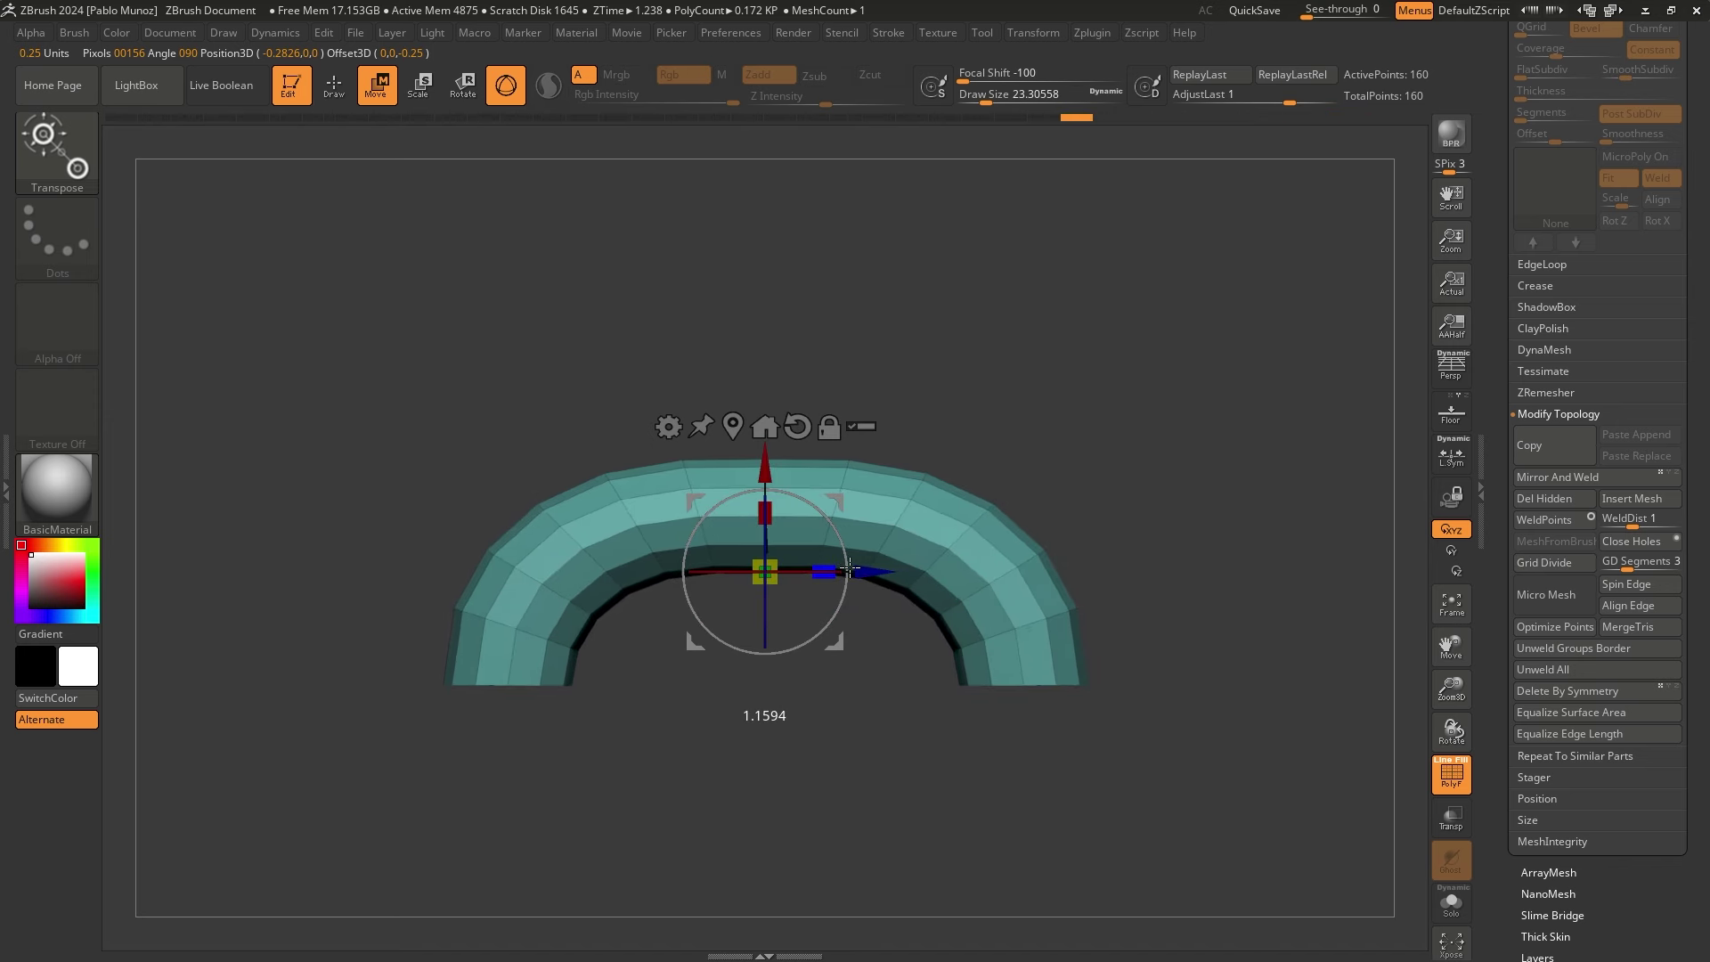
key("q")
scroll(907, 590, "down", 1)
mouse_move(886, 444)
left_mouse_down()
mouse_move(916, 515)
mouse_move(910, 485)
left_mouse_up()
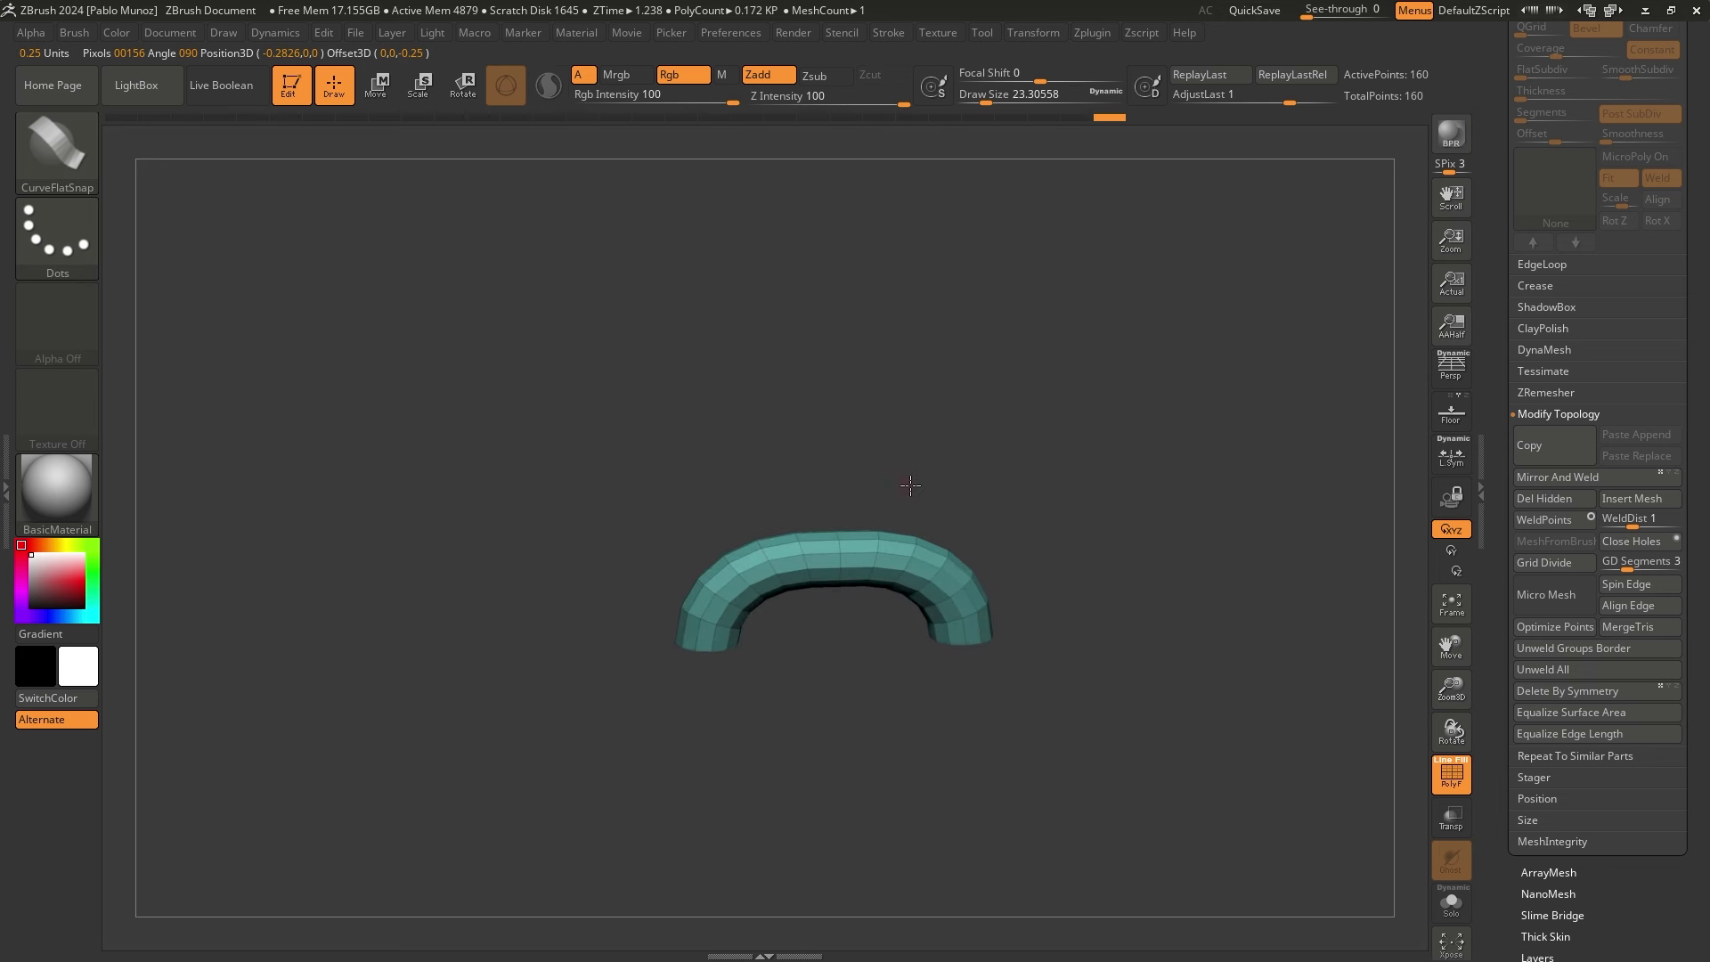
Orient the arch to a straight top-down view and create an InsertMesh brush from it
left_click_drag(1002, 386, 991, 505, "shift")
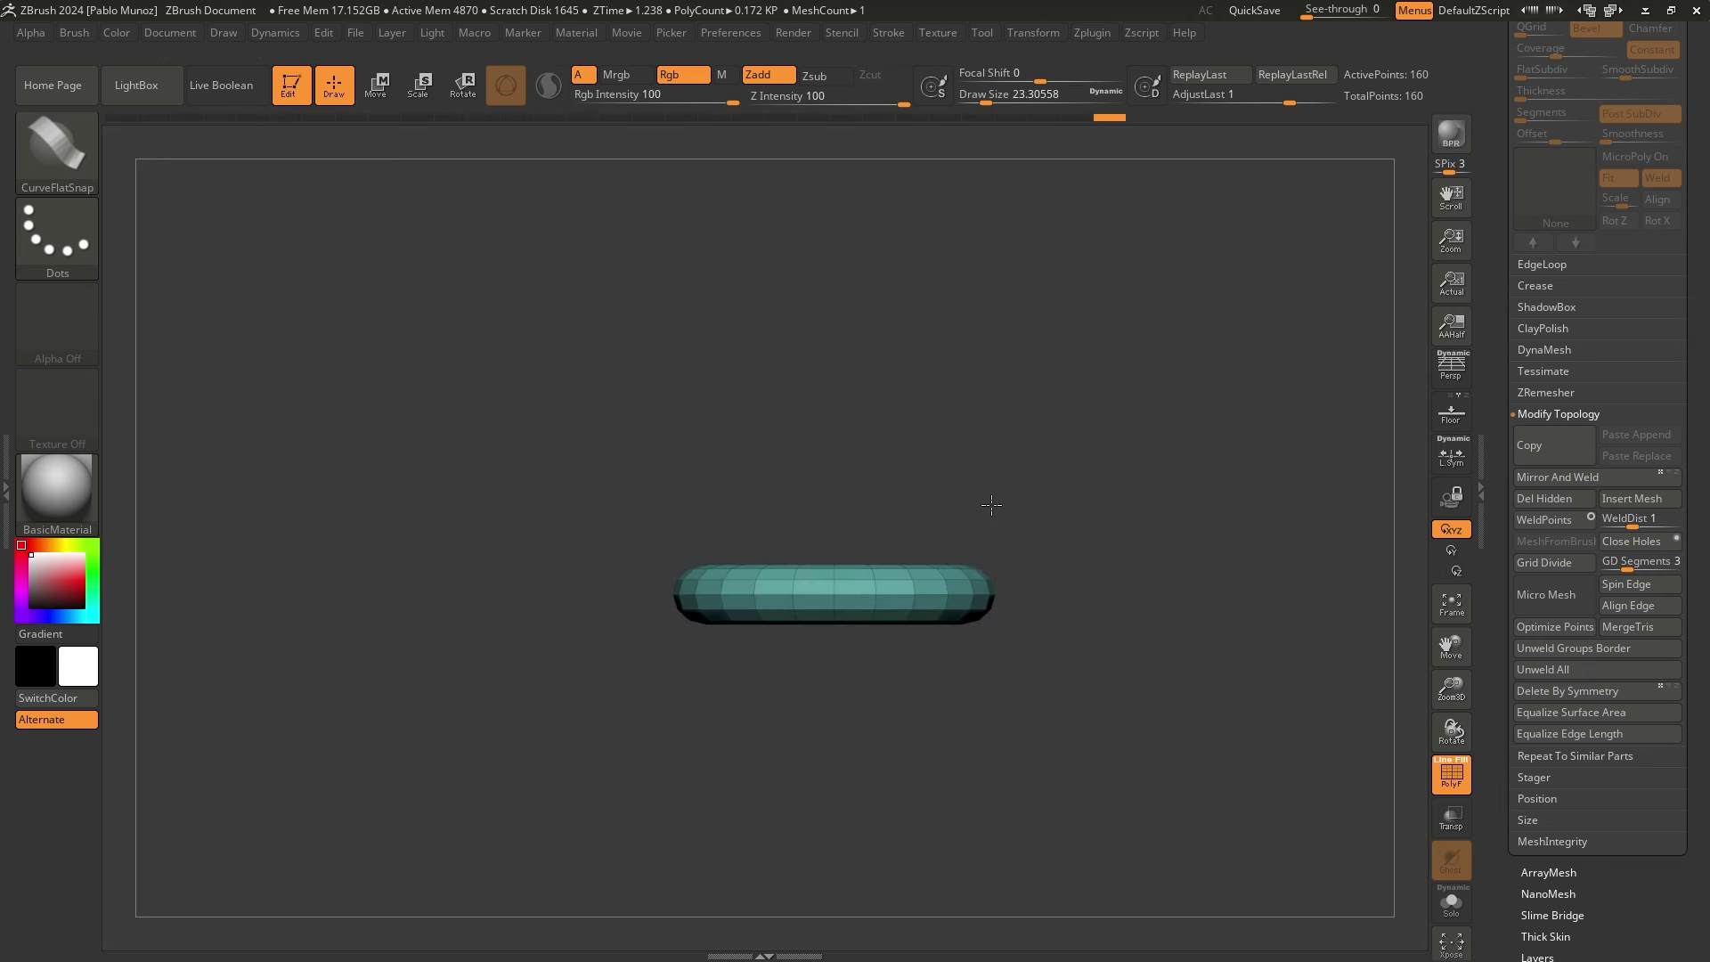
left_click_drag(1048, 449, 985, 412, "alt")
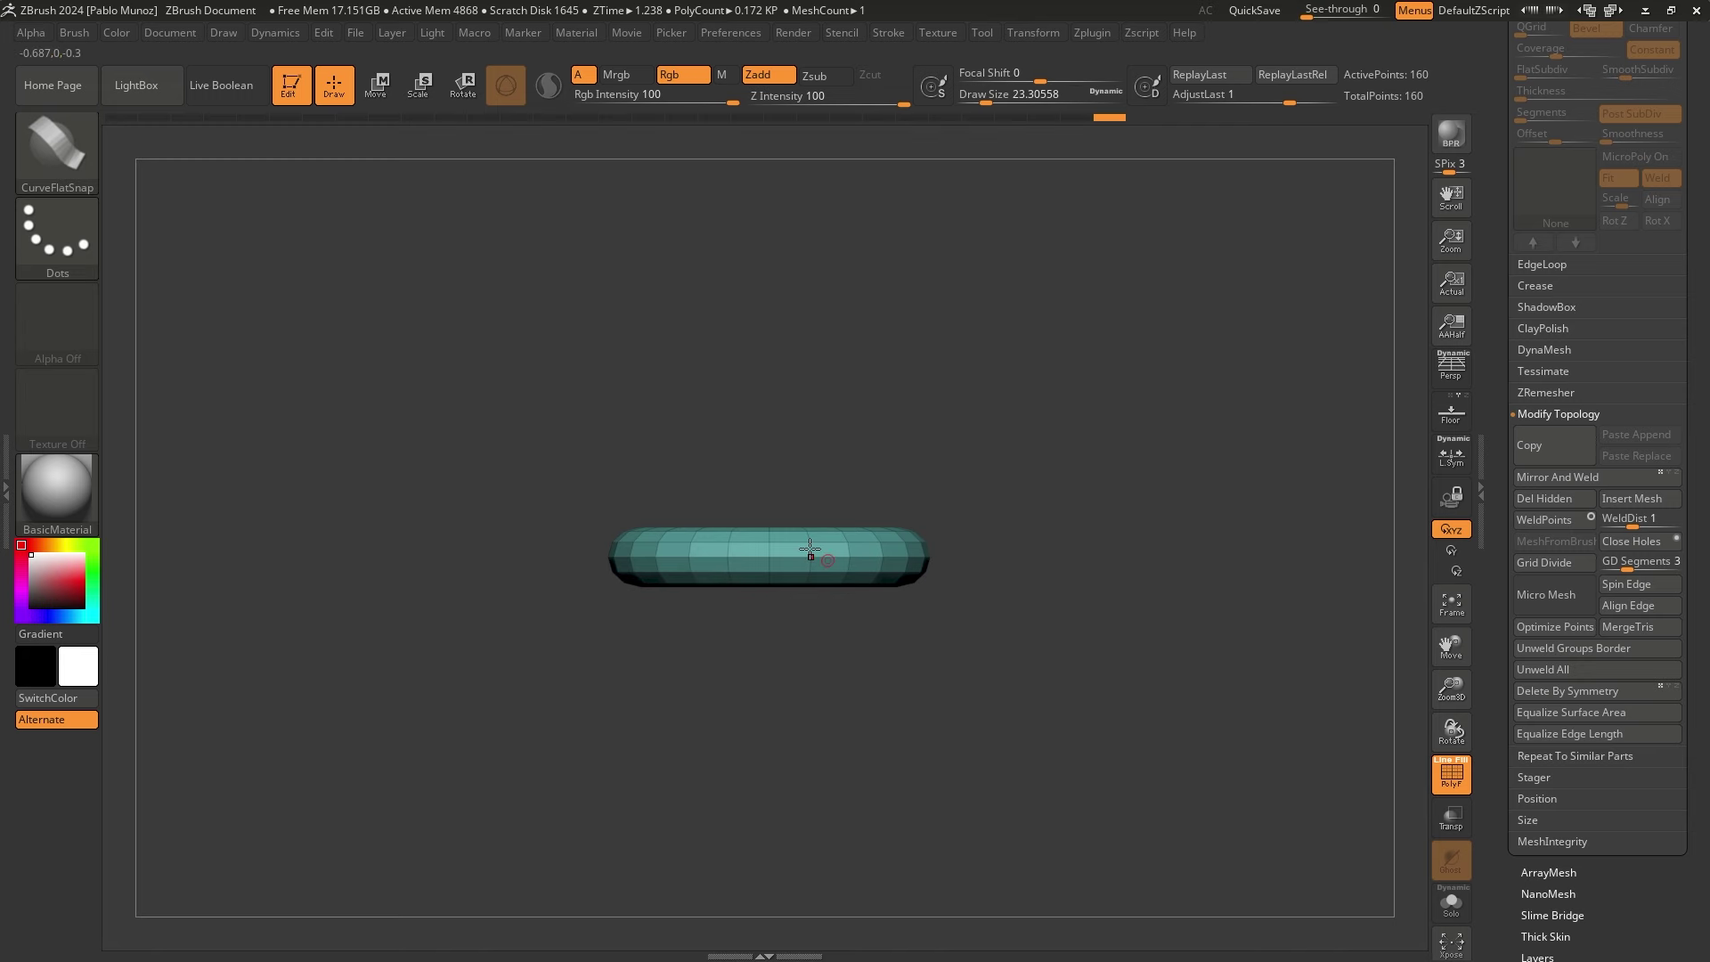
left_click(50, 158)
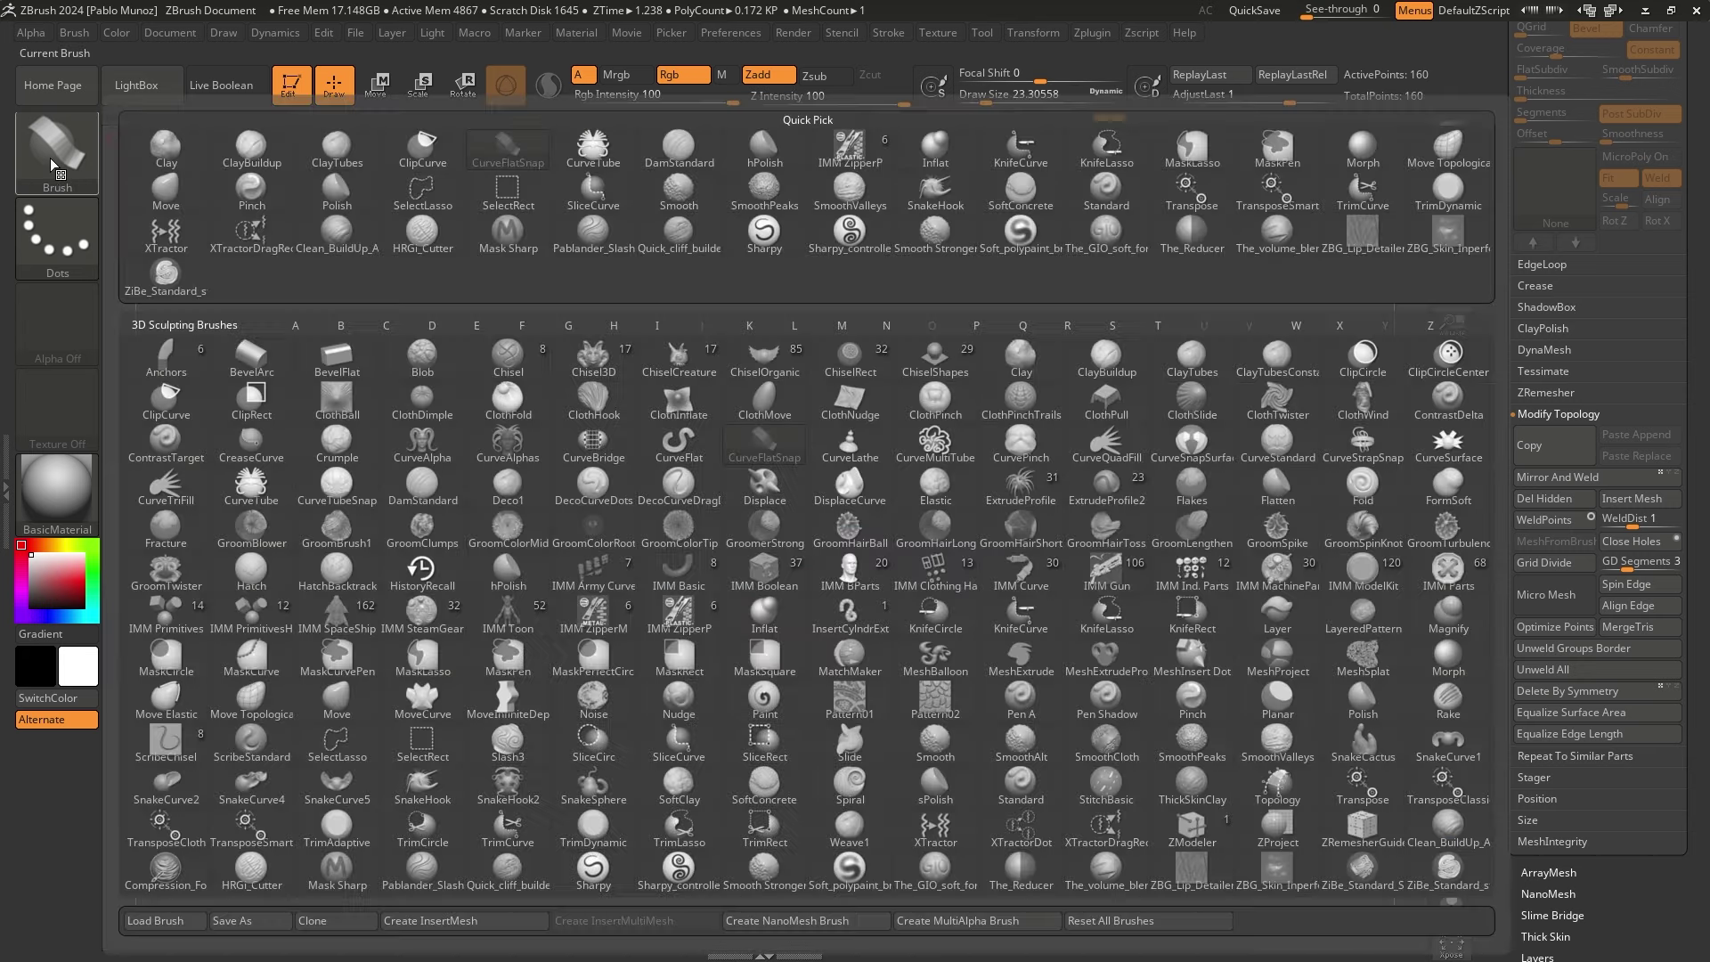
left_click(452, 922)
left_click(758, 328)
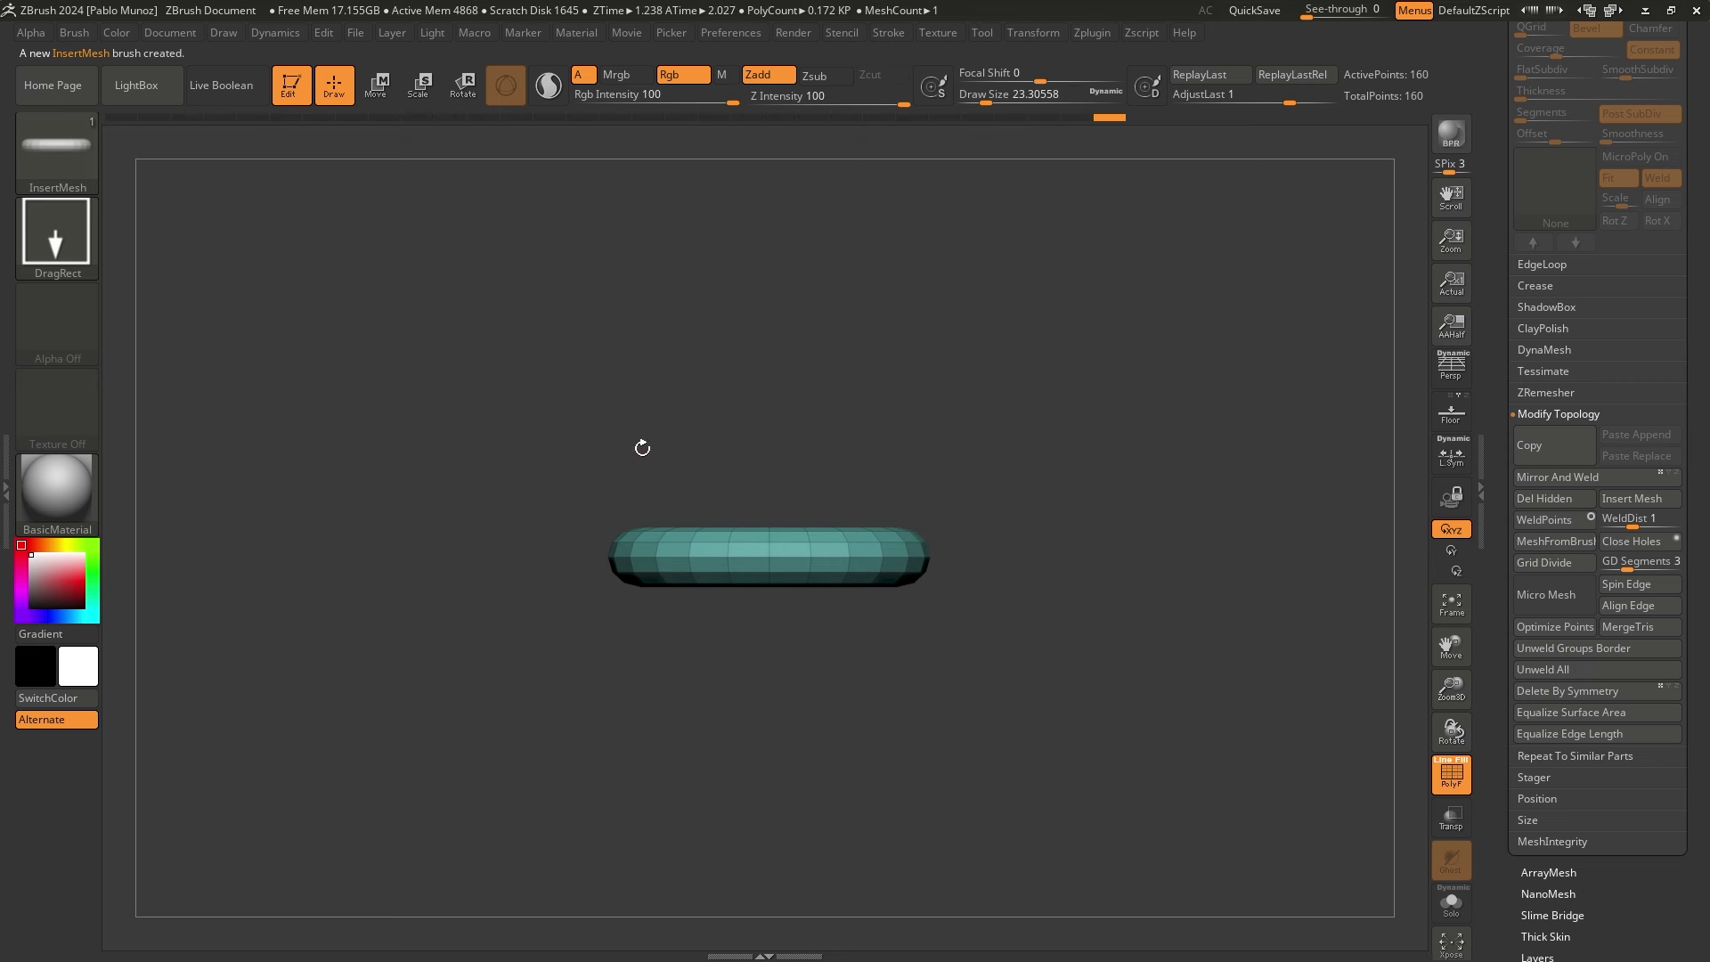
Try the new InsertMesh brush by placing a few copies of the arch on the mesh, and undo them
mouse_move(855, 557)
left_mouse_down()
mouse_move(816, 626)
mouse_move(833, 641)
left_mouse_up()
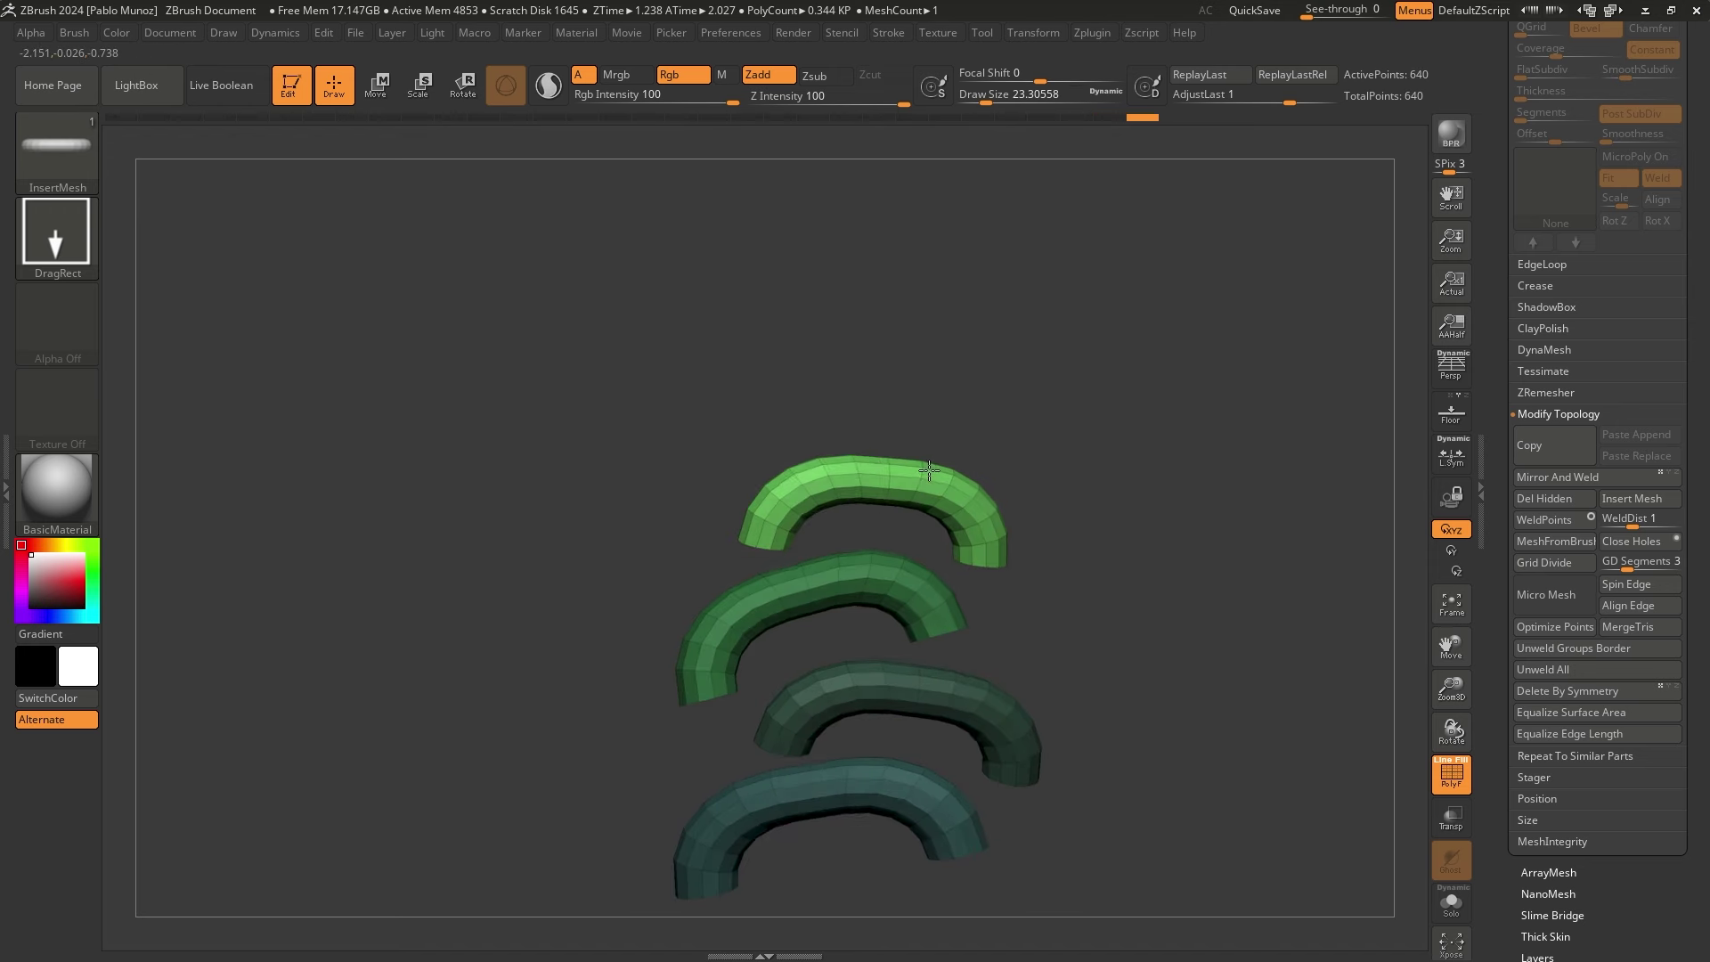
key("ctrl+z")
key("ctrl+z")
key("ctrl+z")
key("ctrl+z")
key("ctrl+z")
key("ctrl+z")
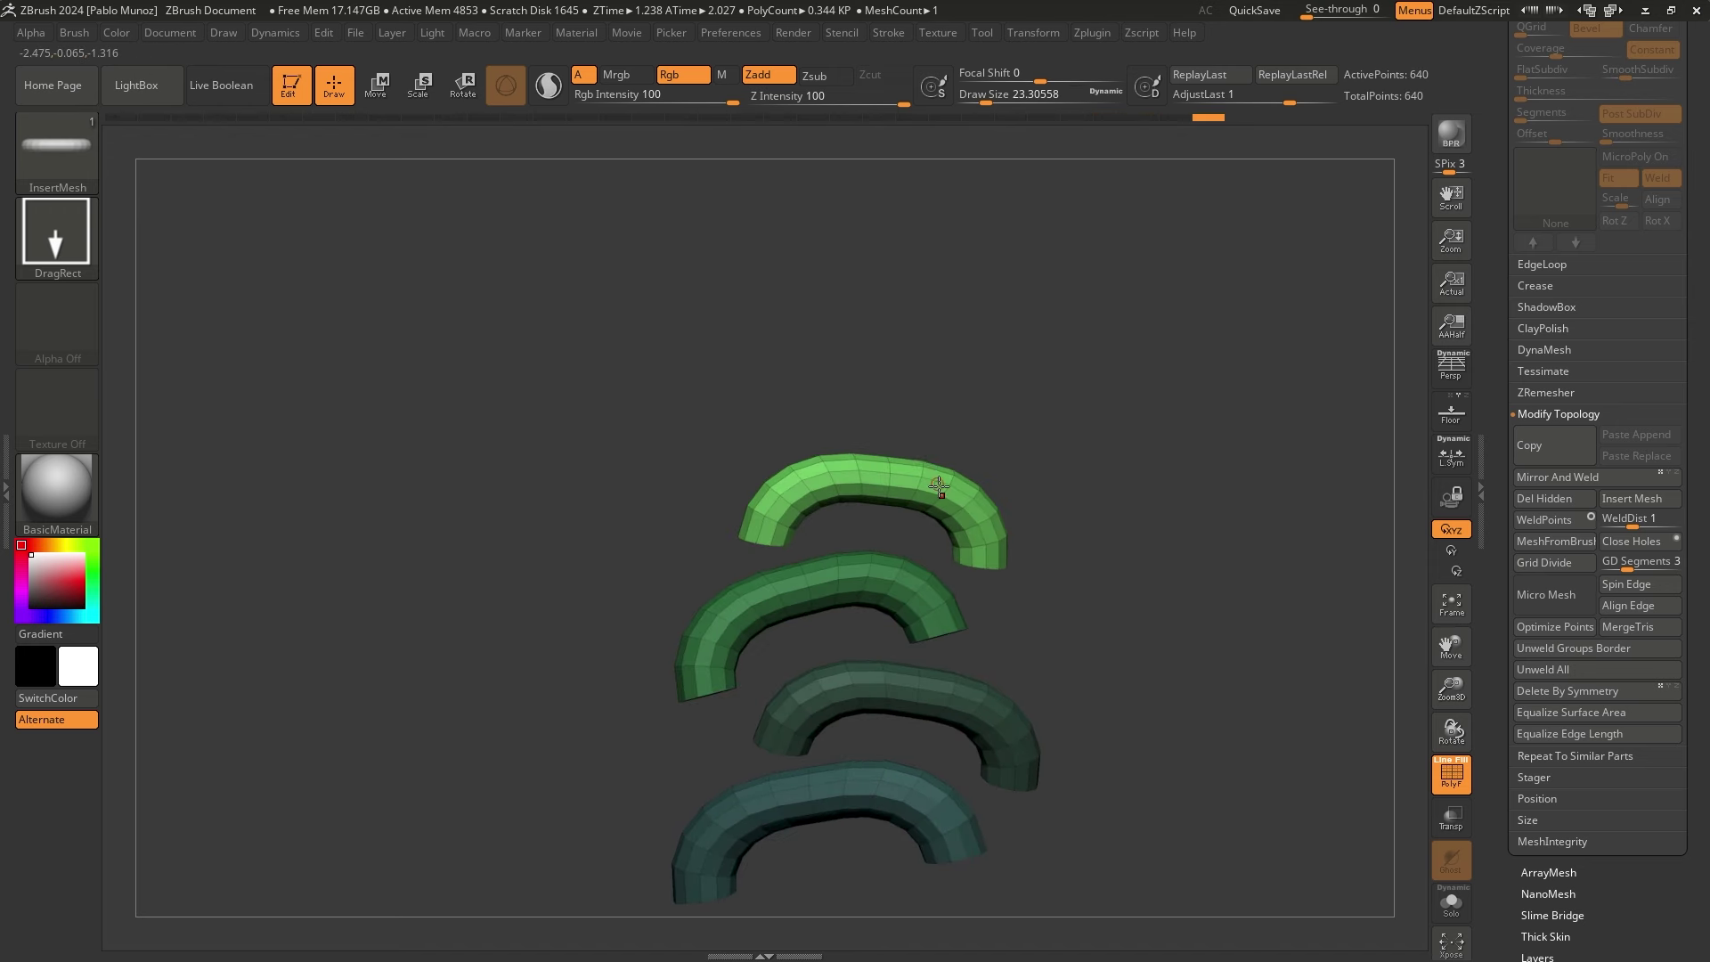
left_click_drag(845, 339, 796, 336, "alt")
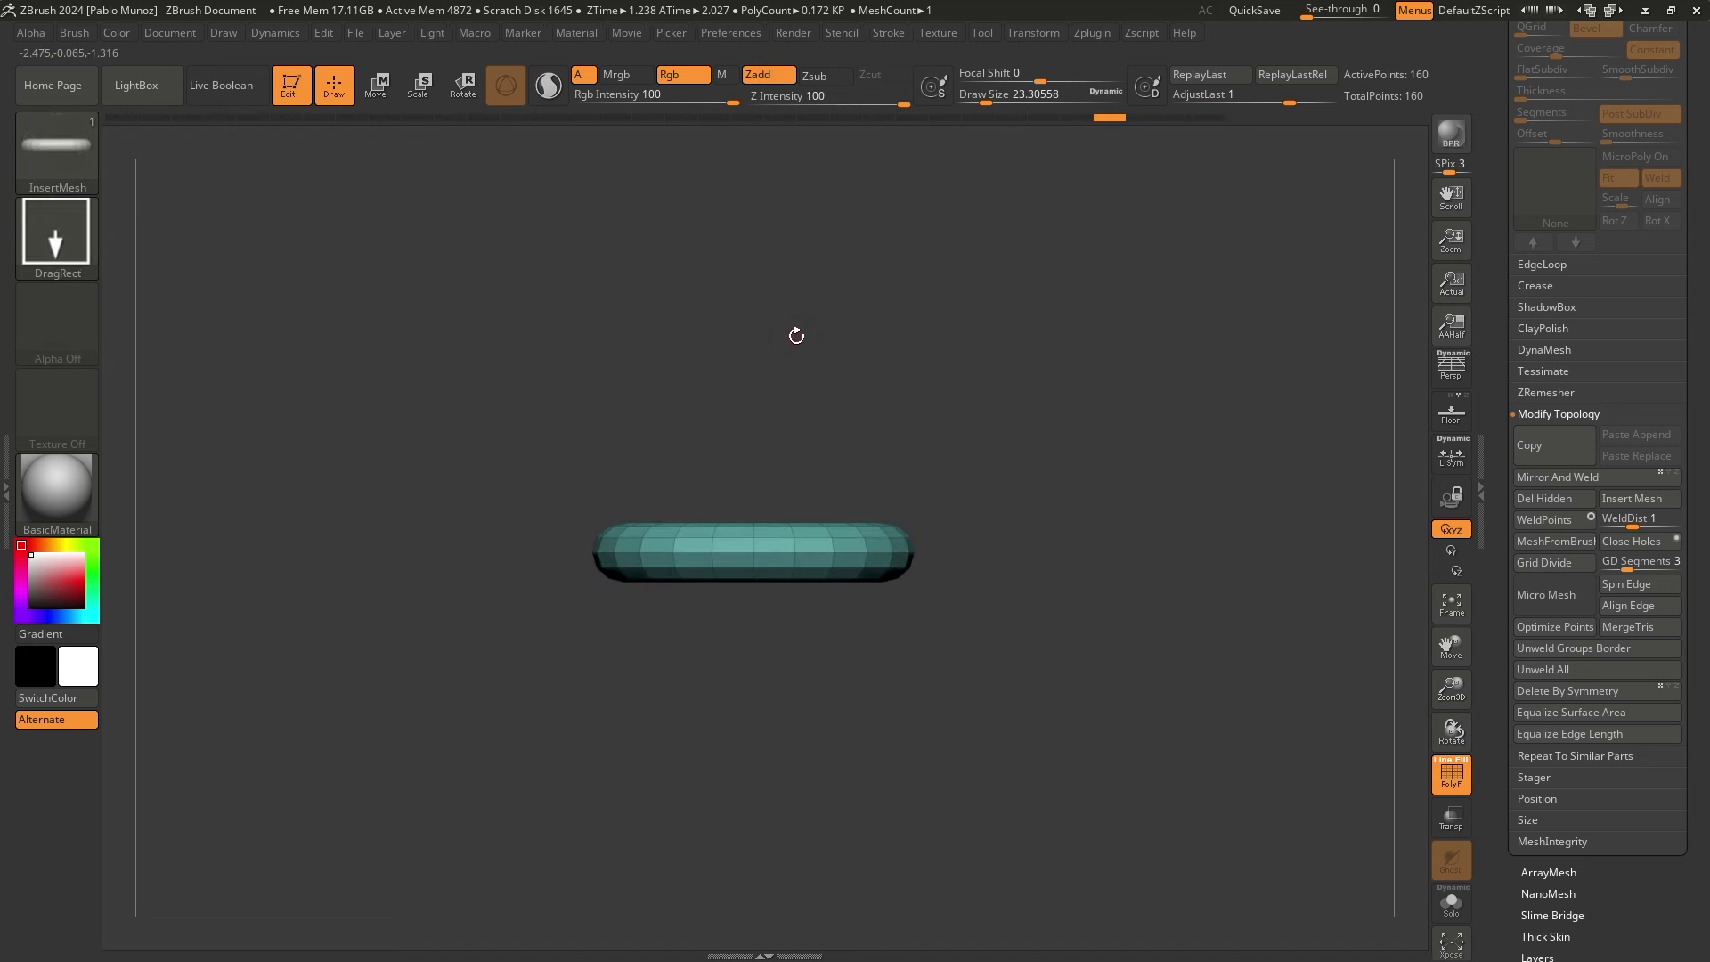
Turn on Curve Mode for the InsertMesh brush, draw test curves across the arch, and undo them
left_click(886, 34)
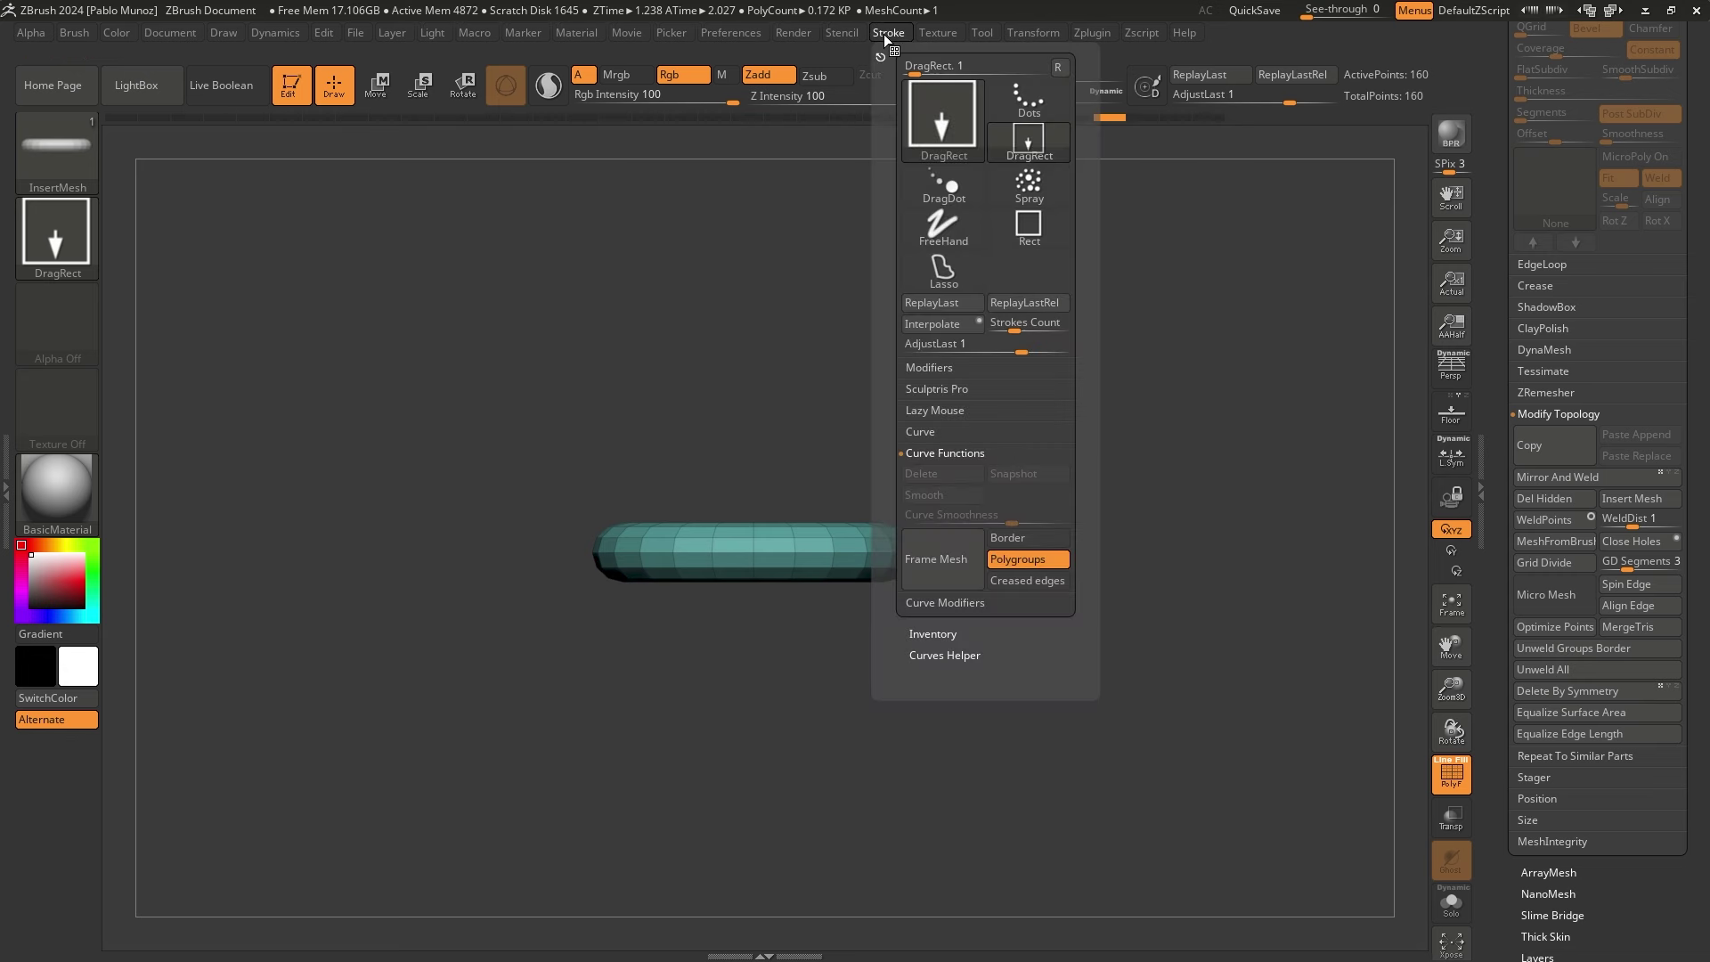
left_click(942, 431)
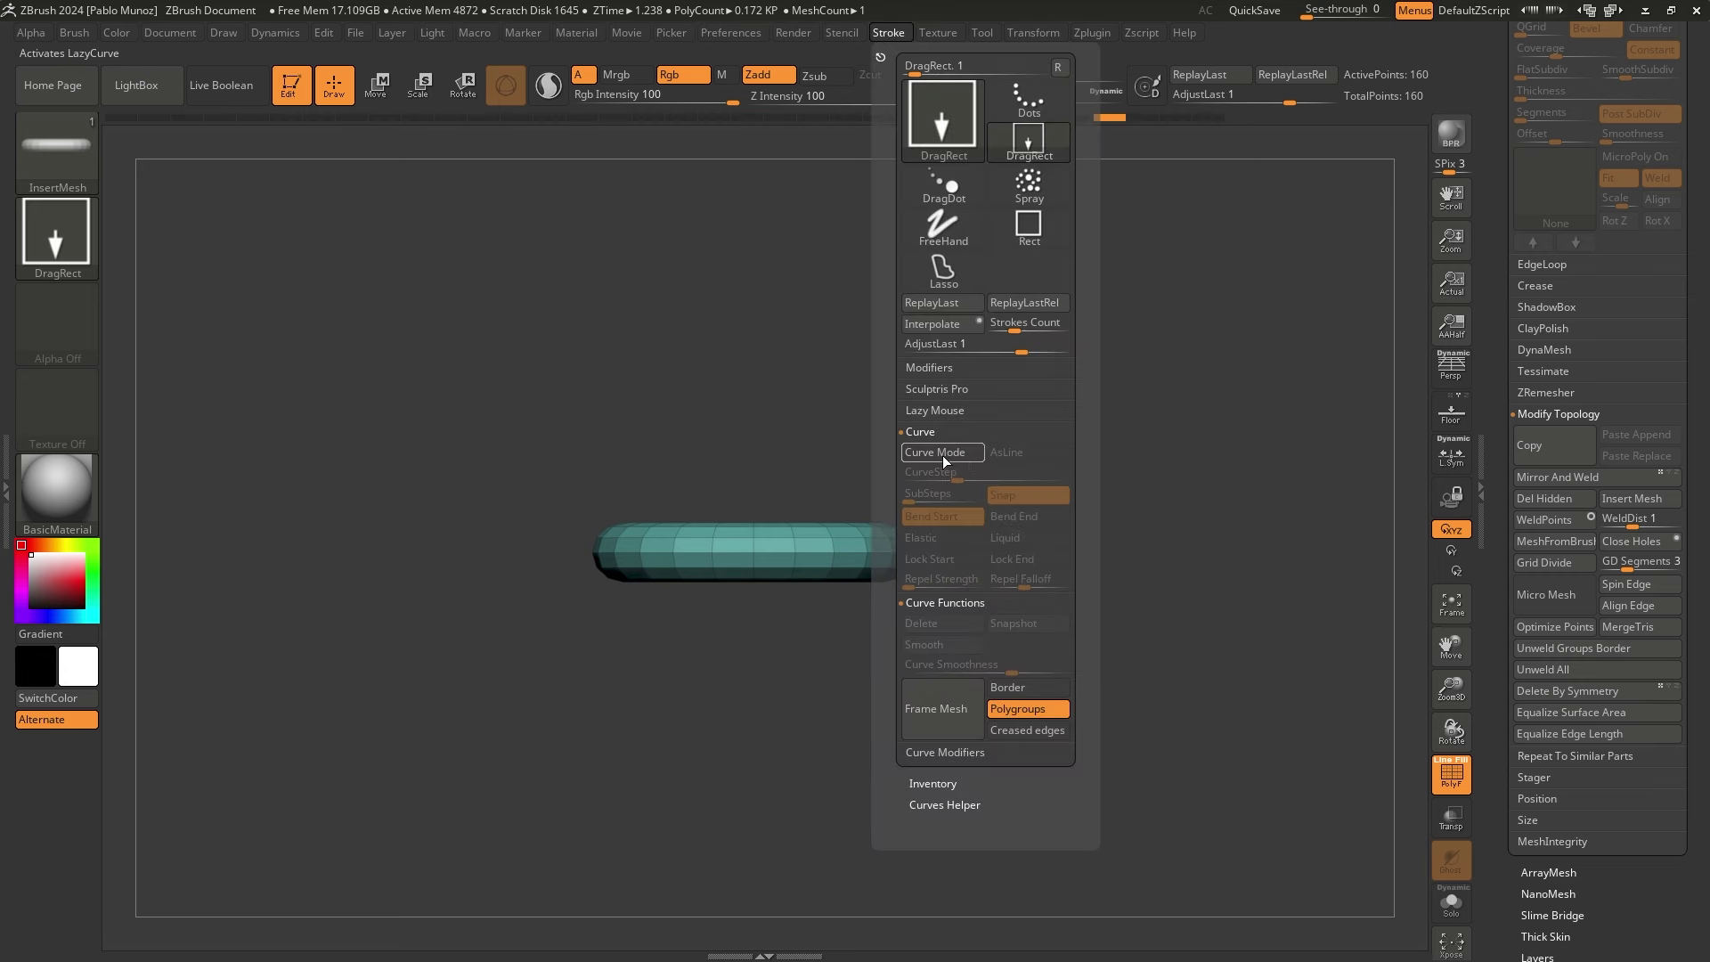
left_click(956, 454)
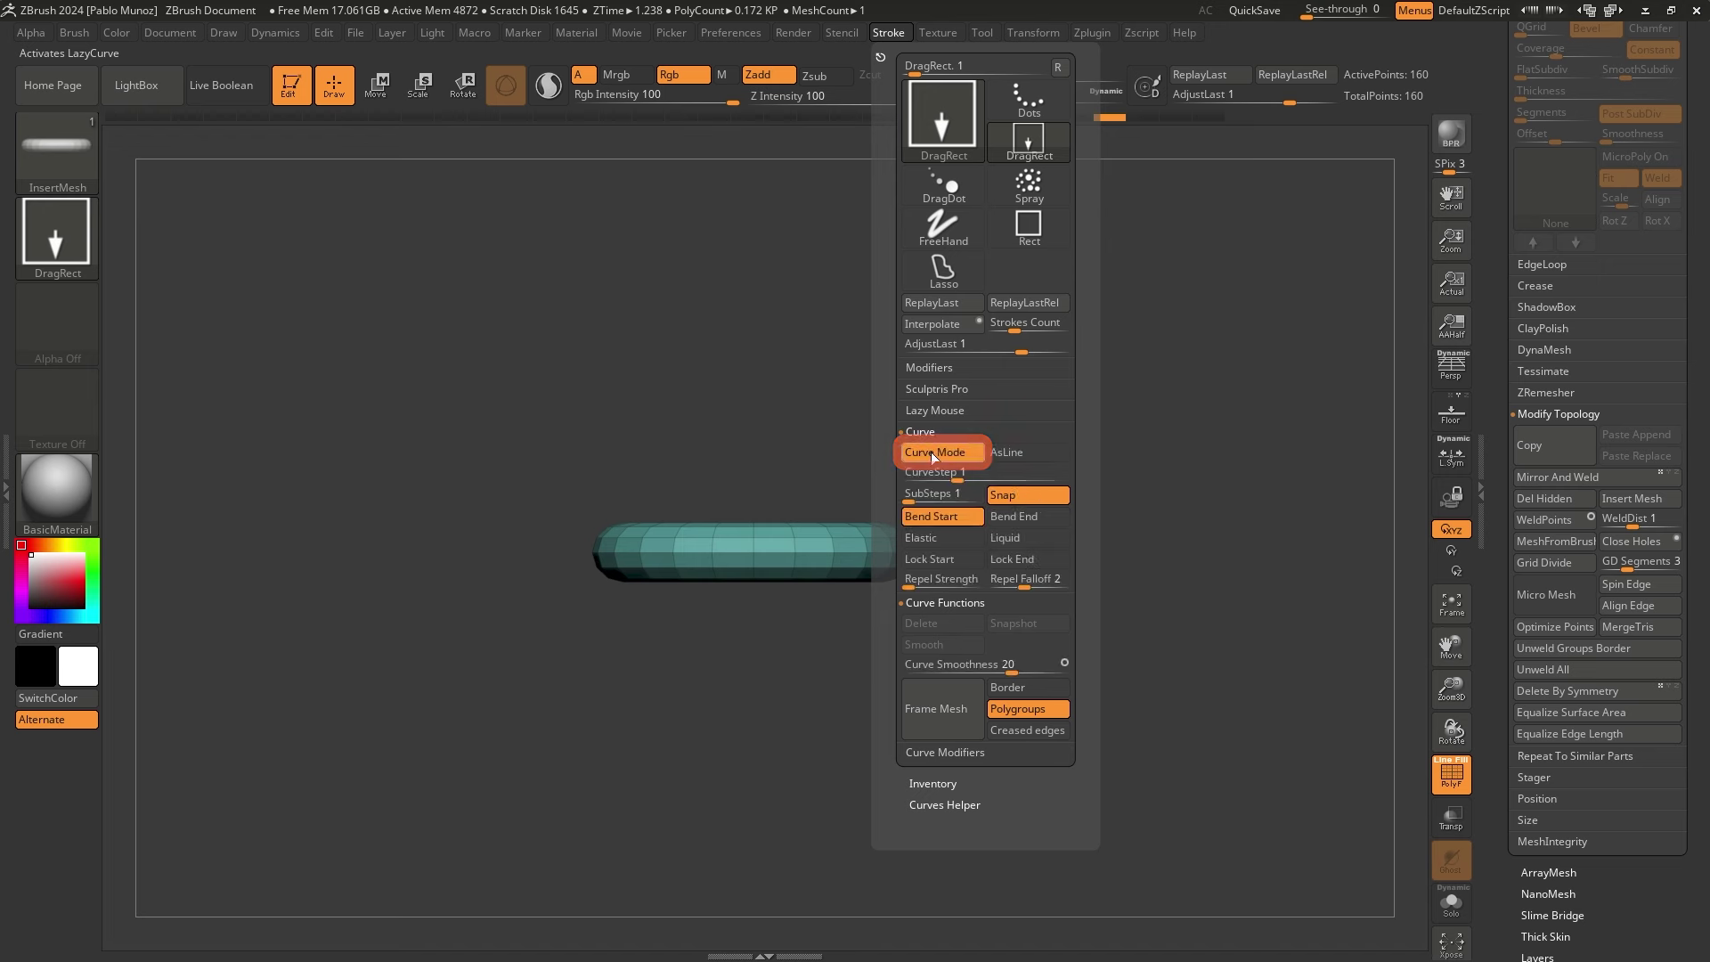
left_click_drag(872, 543, 917, 351)
left_click_drag(787, 538, 776, 465)
key("ctrl")
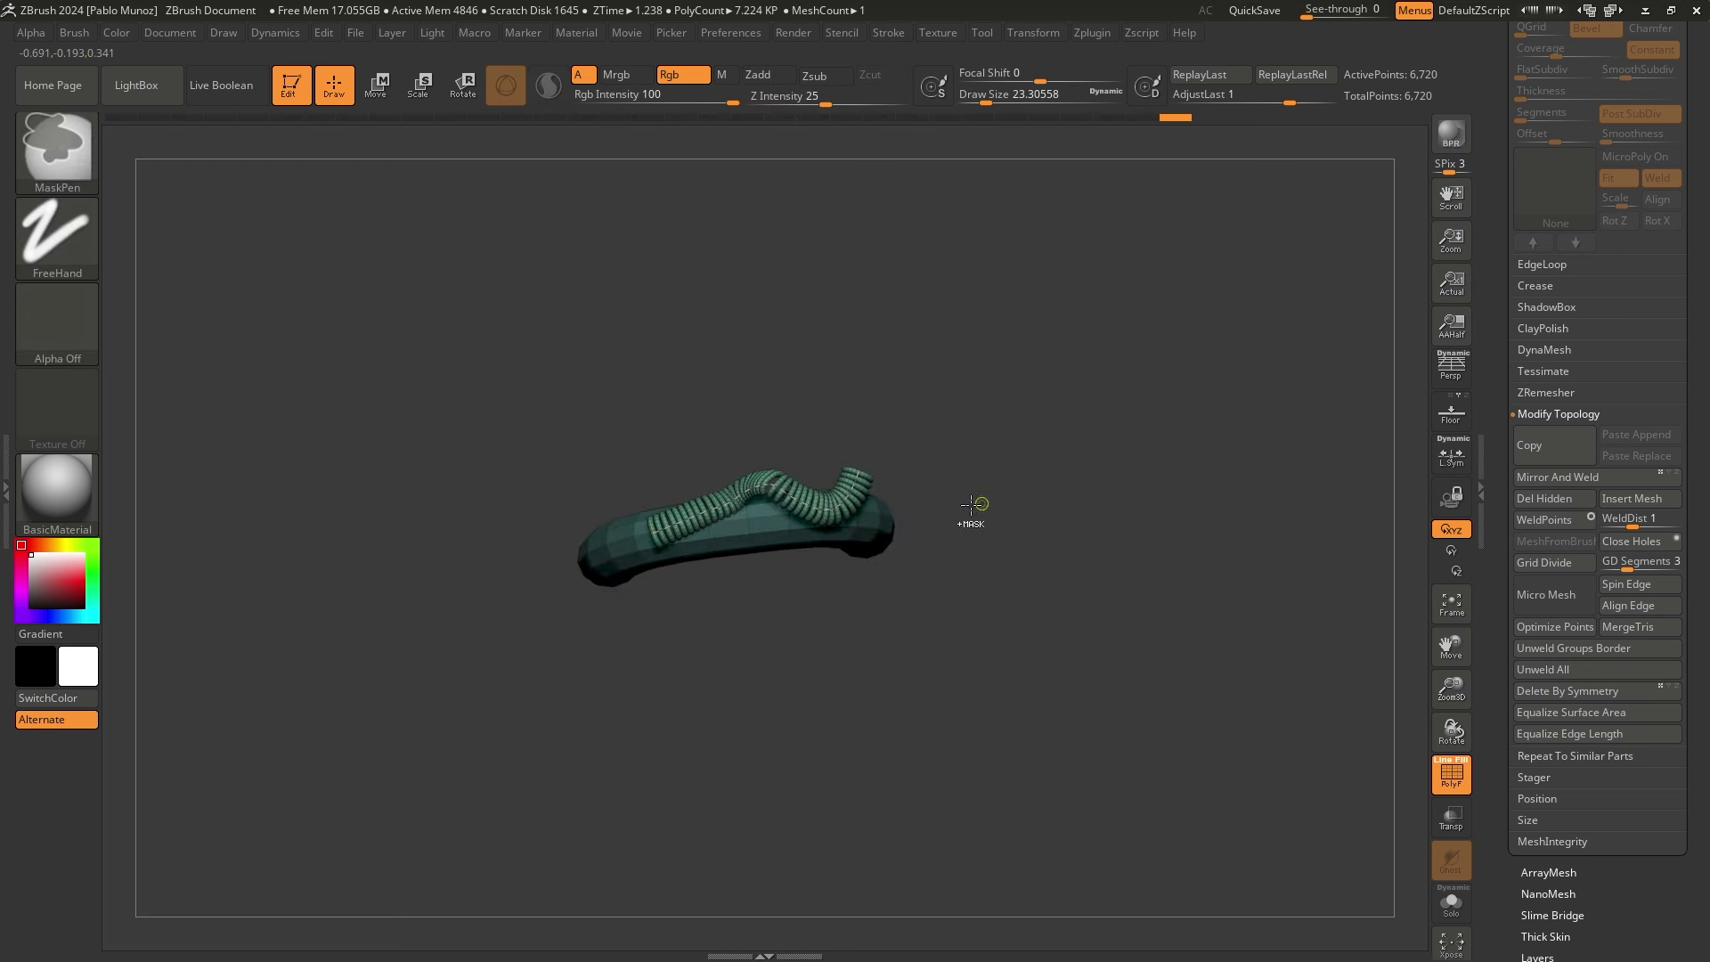
key("ctrl+z")
key("ctrl+z")
Create a NanoMesh brush from the arch in the straight top-down view
mouse_move(983, 447)
left_mouse_down()
mouse_move(962, 318)
mouse_move(952, 402)
left_mouse_up()
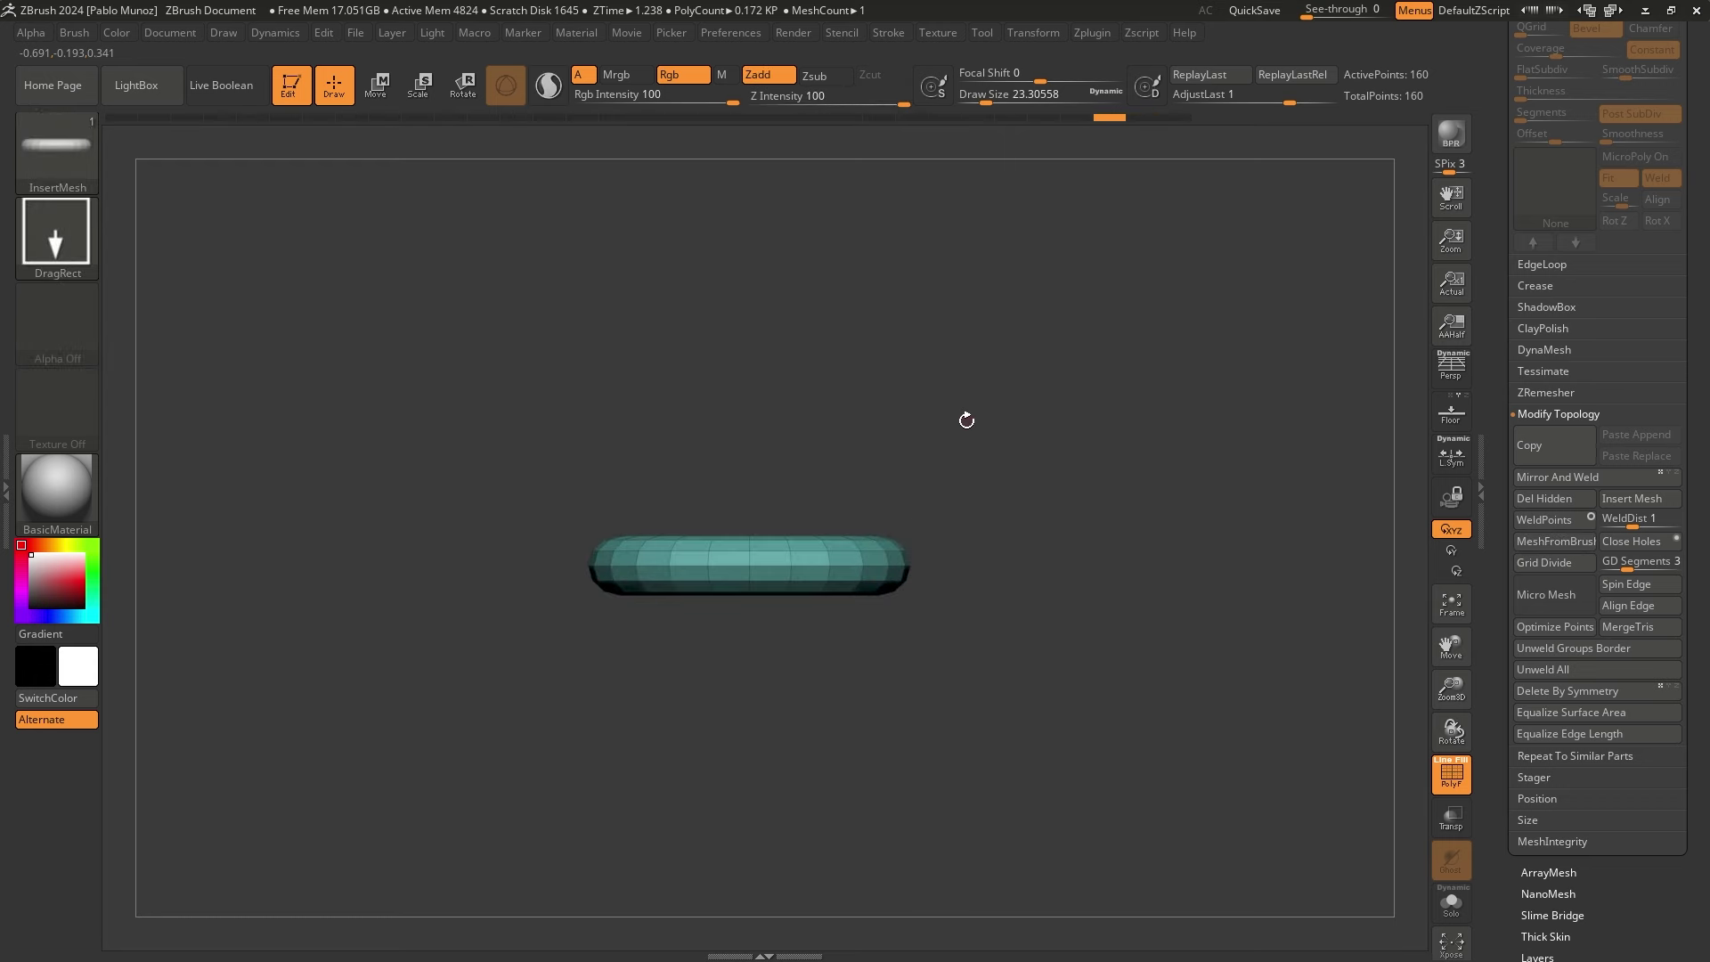
left_click(72, 161)
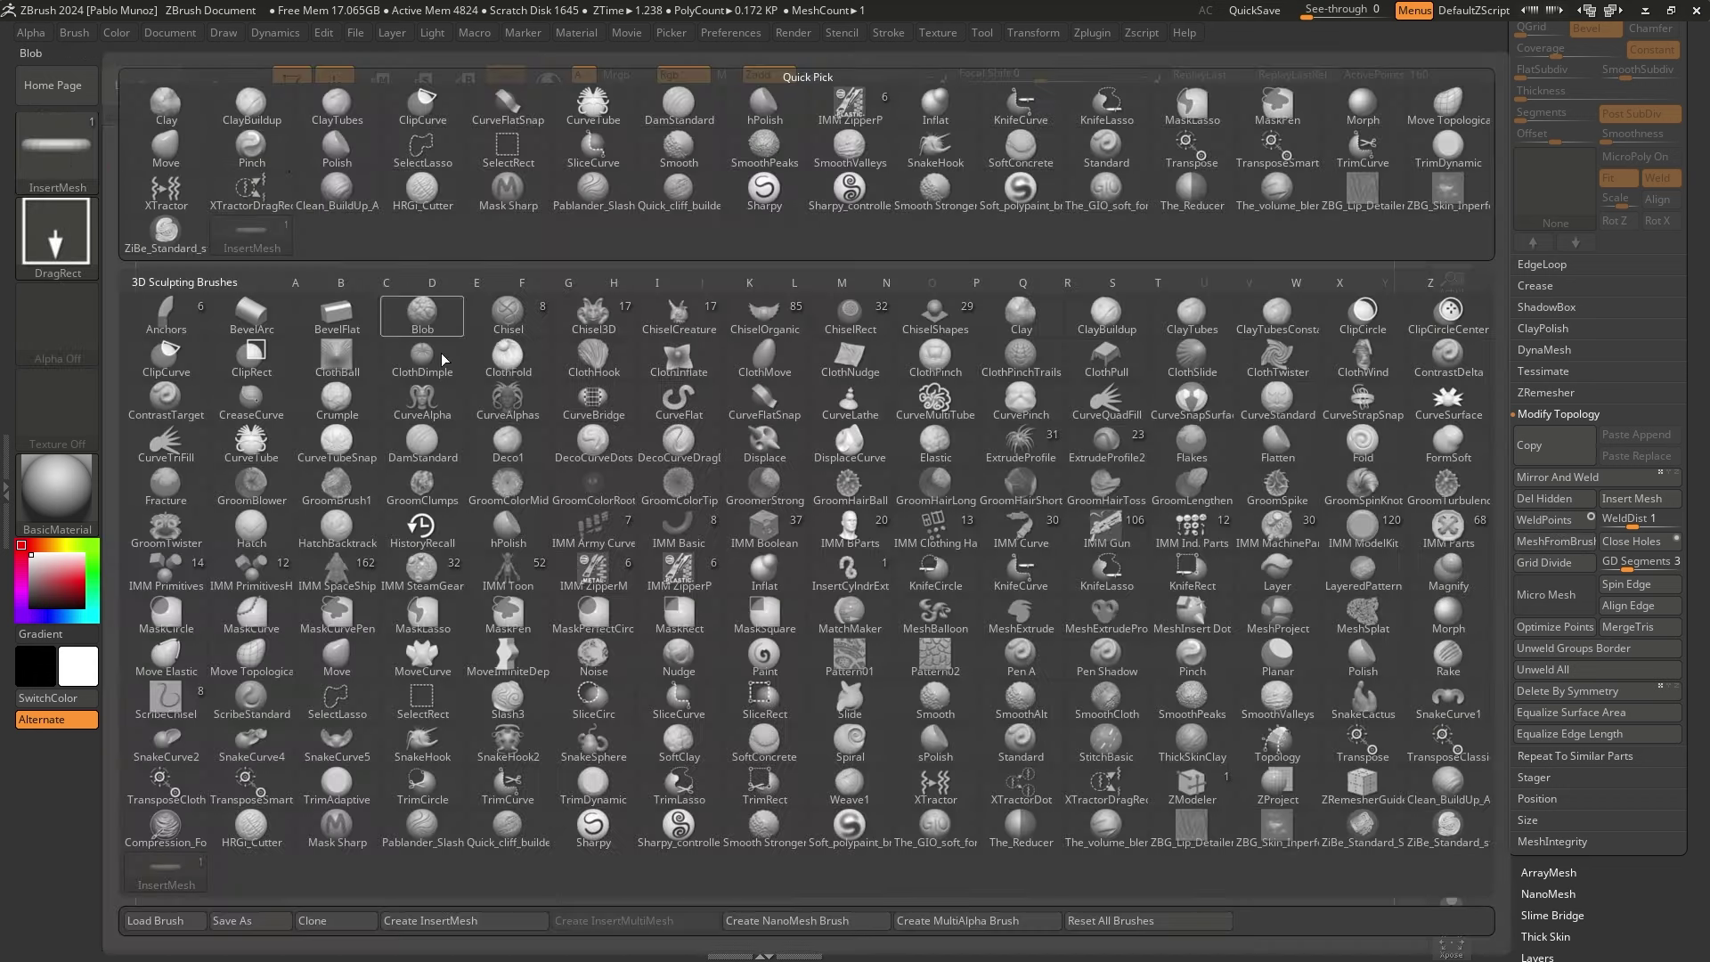
left_click(841, 922)
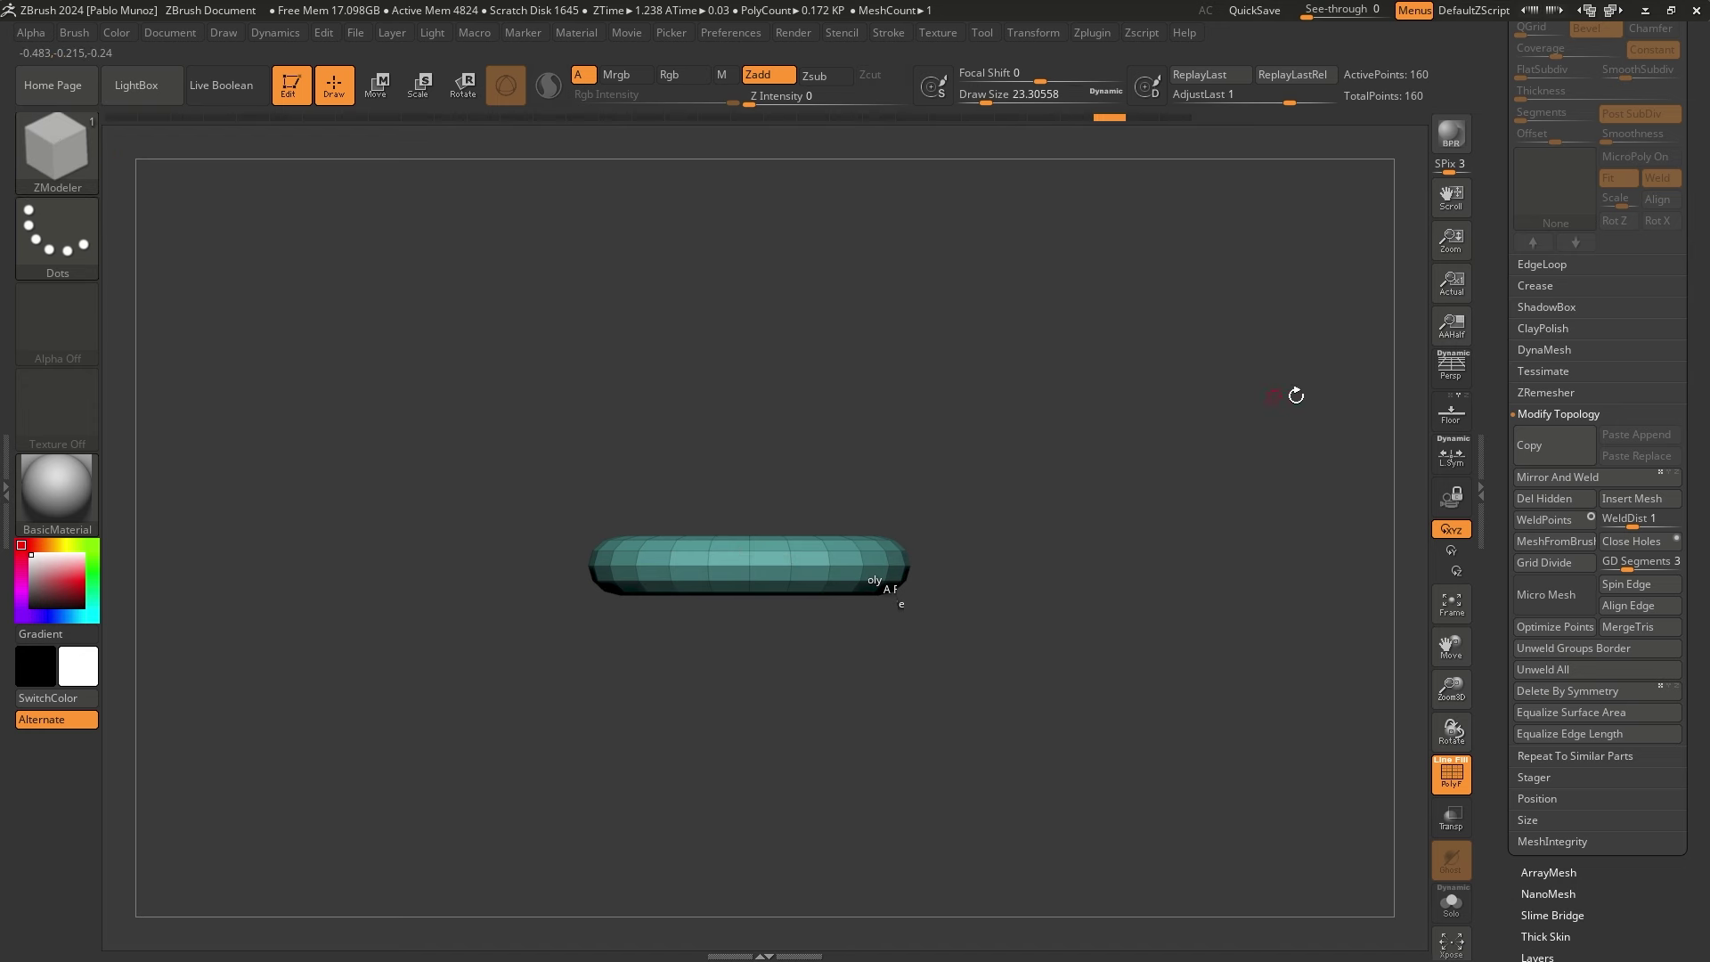
Try inserting the NanoMesh on a single polygon of the arch, and undo it
right_click_drag(744, 559, 777, 672, "ctrl")
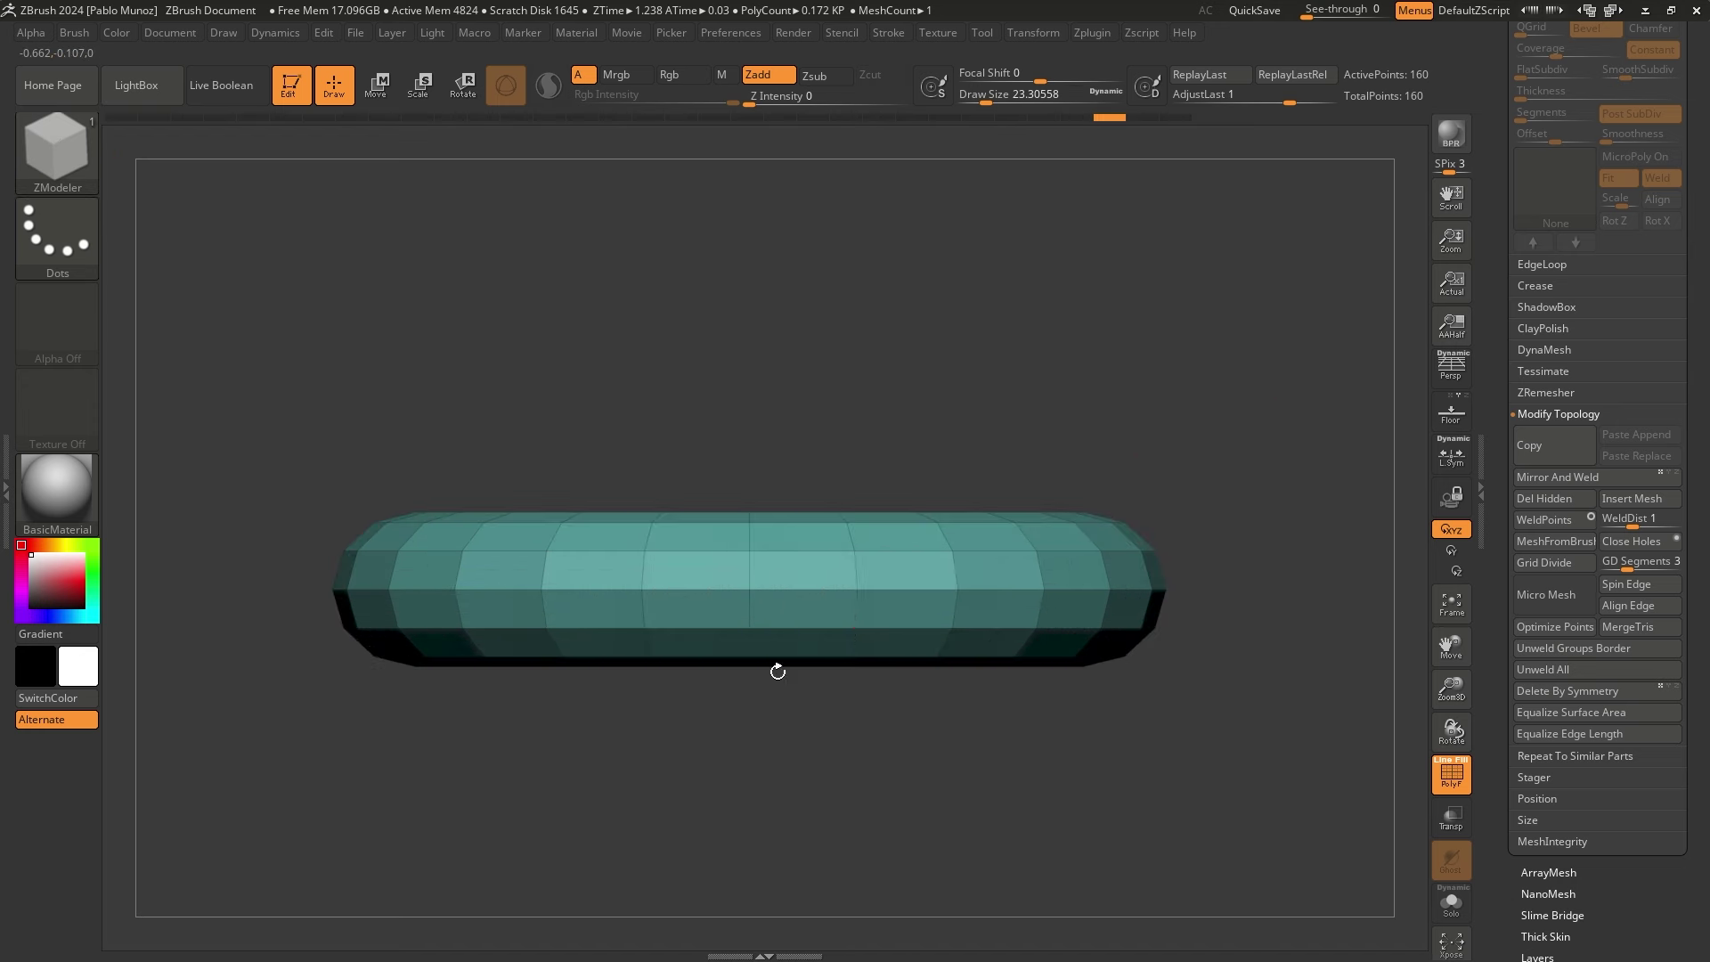
mouse_move(807, 566)
left_mouse_down()
mouse_move(814, 615)
mouse_move(624, 708)
mouse_move(590, 634)
left_mouse_up()
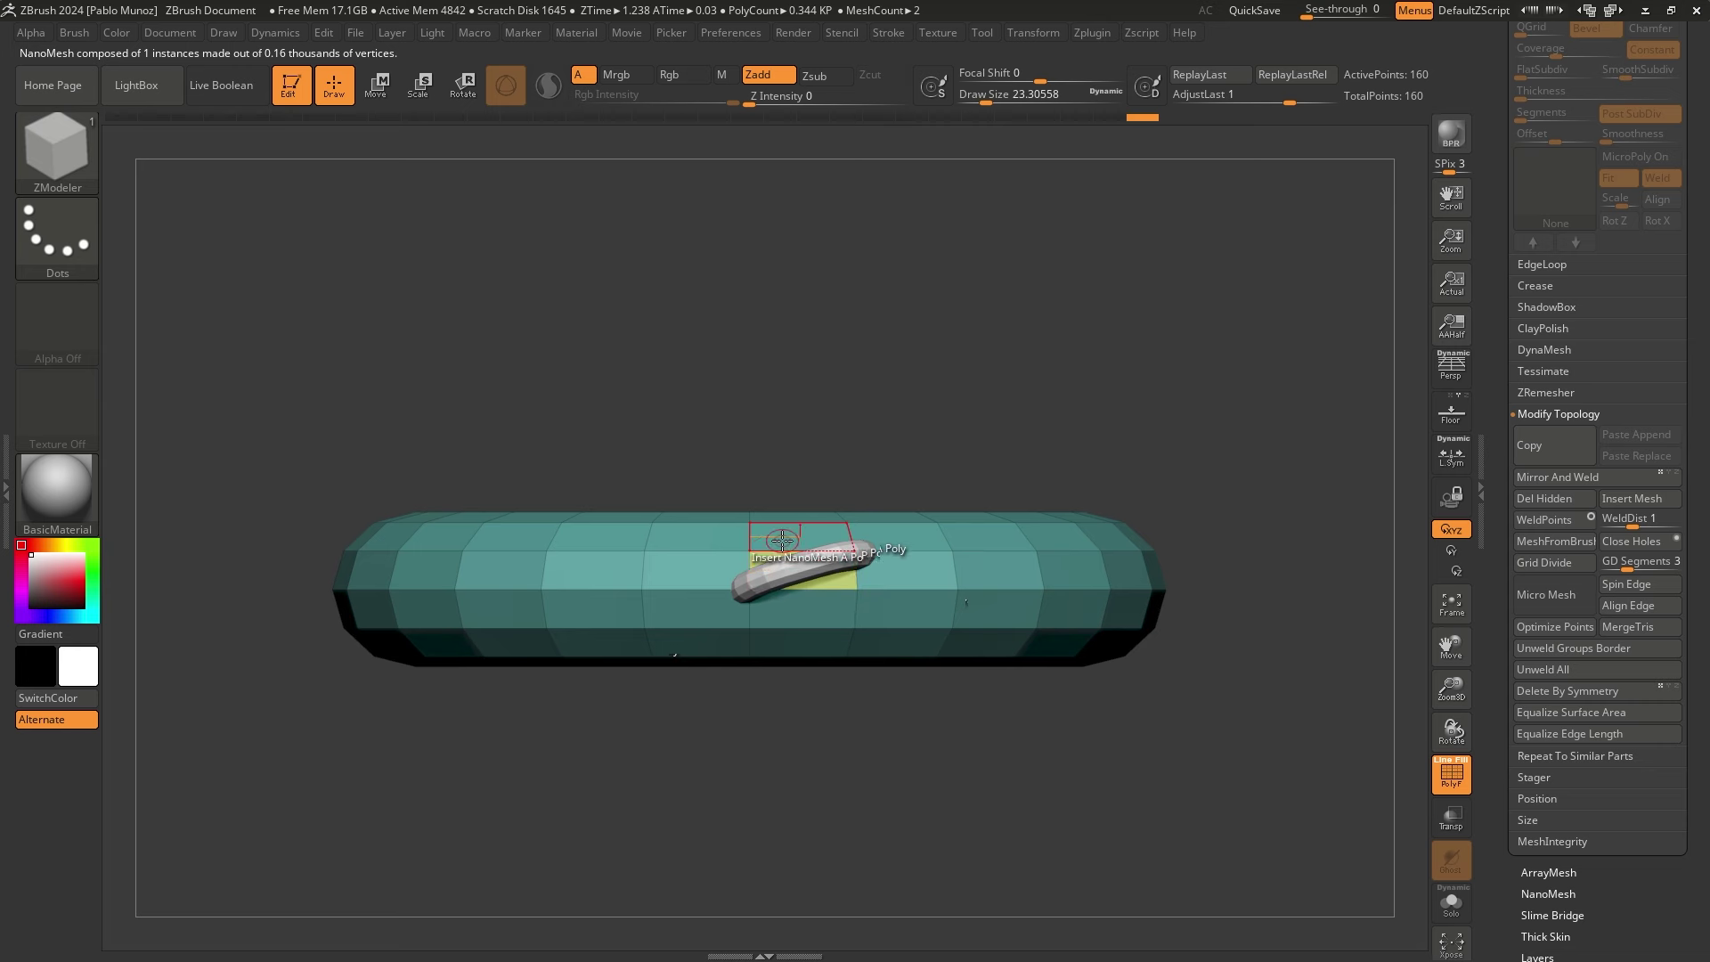
key("ctrl+z")
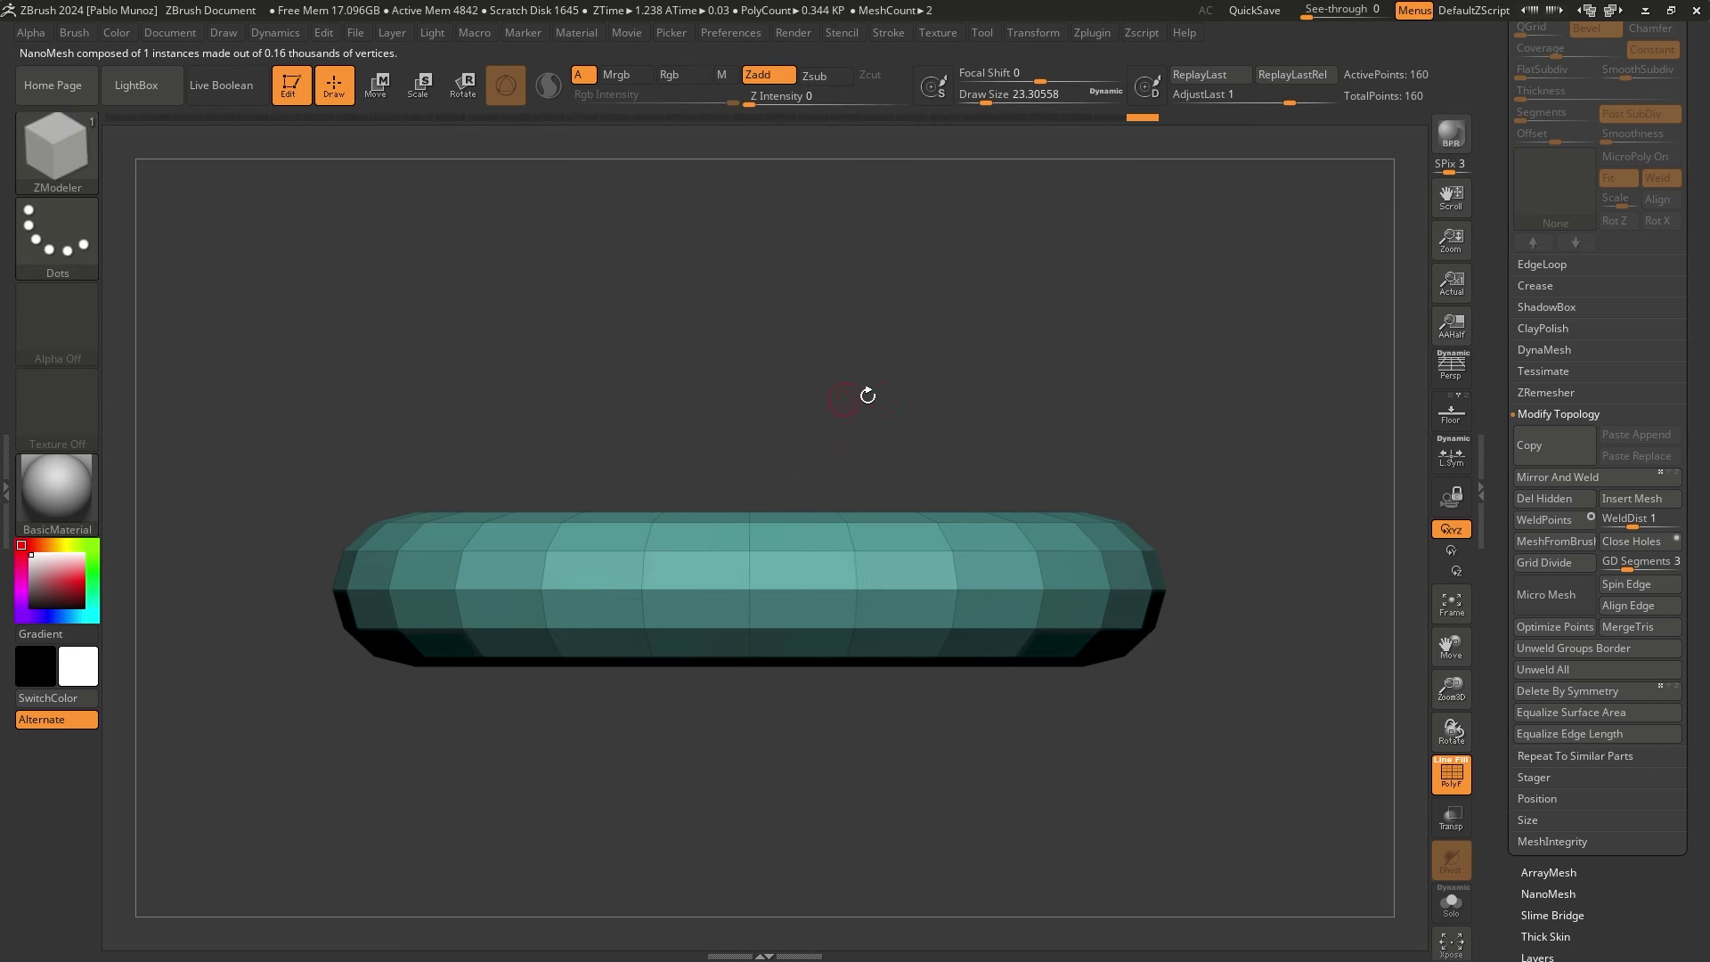
Switch to the PM3D_Cube3D2 tool with the ball and isolate its two-loop seam strip in Solo mode
scroll(1501, 570, "up", 15)
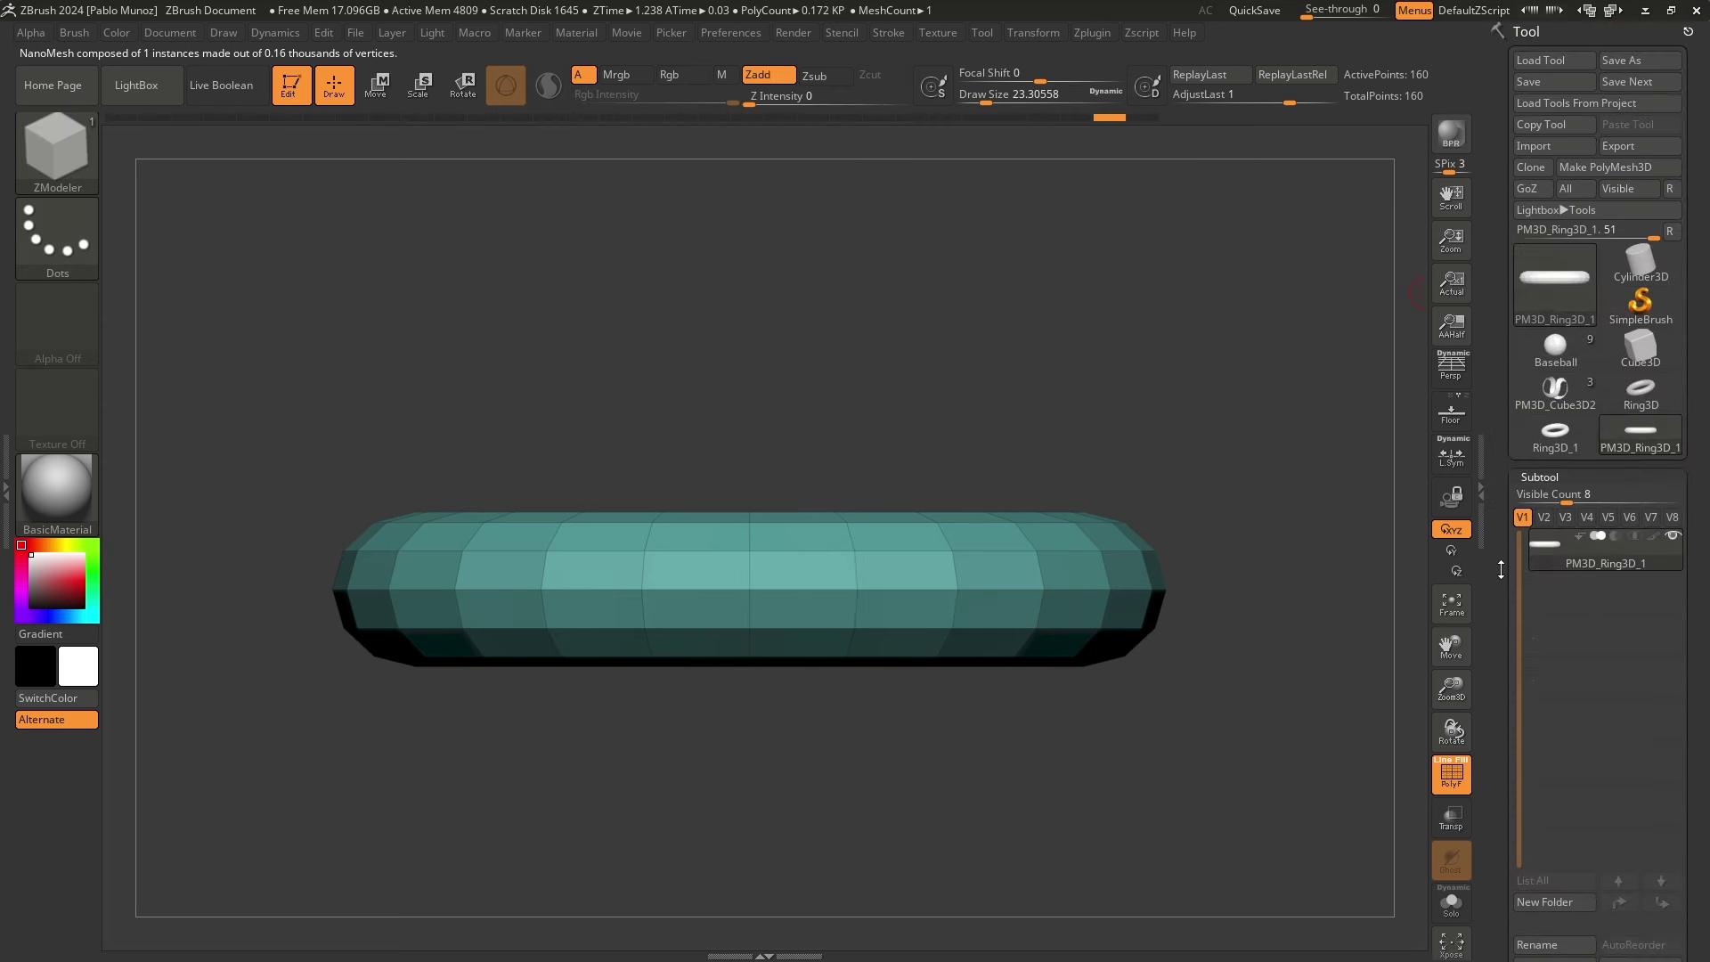
left_click(1557, 404)
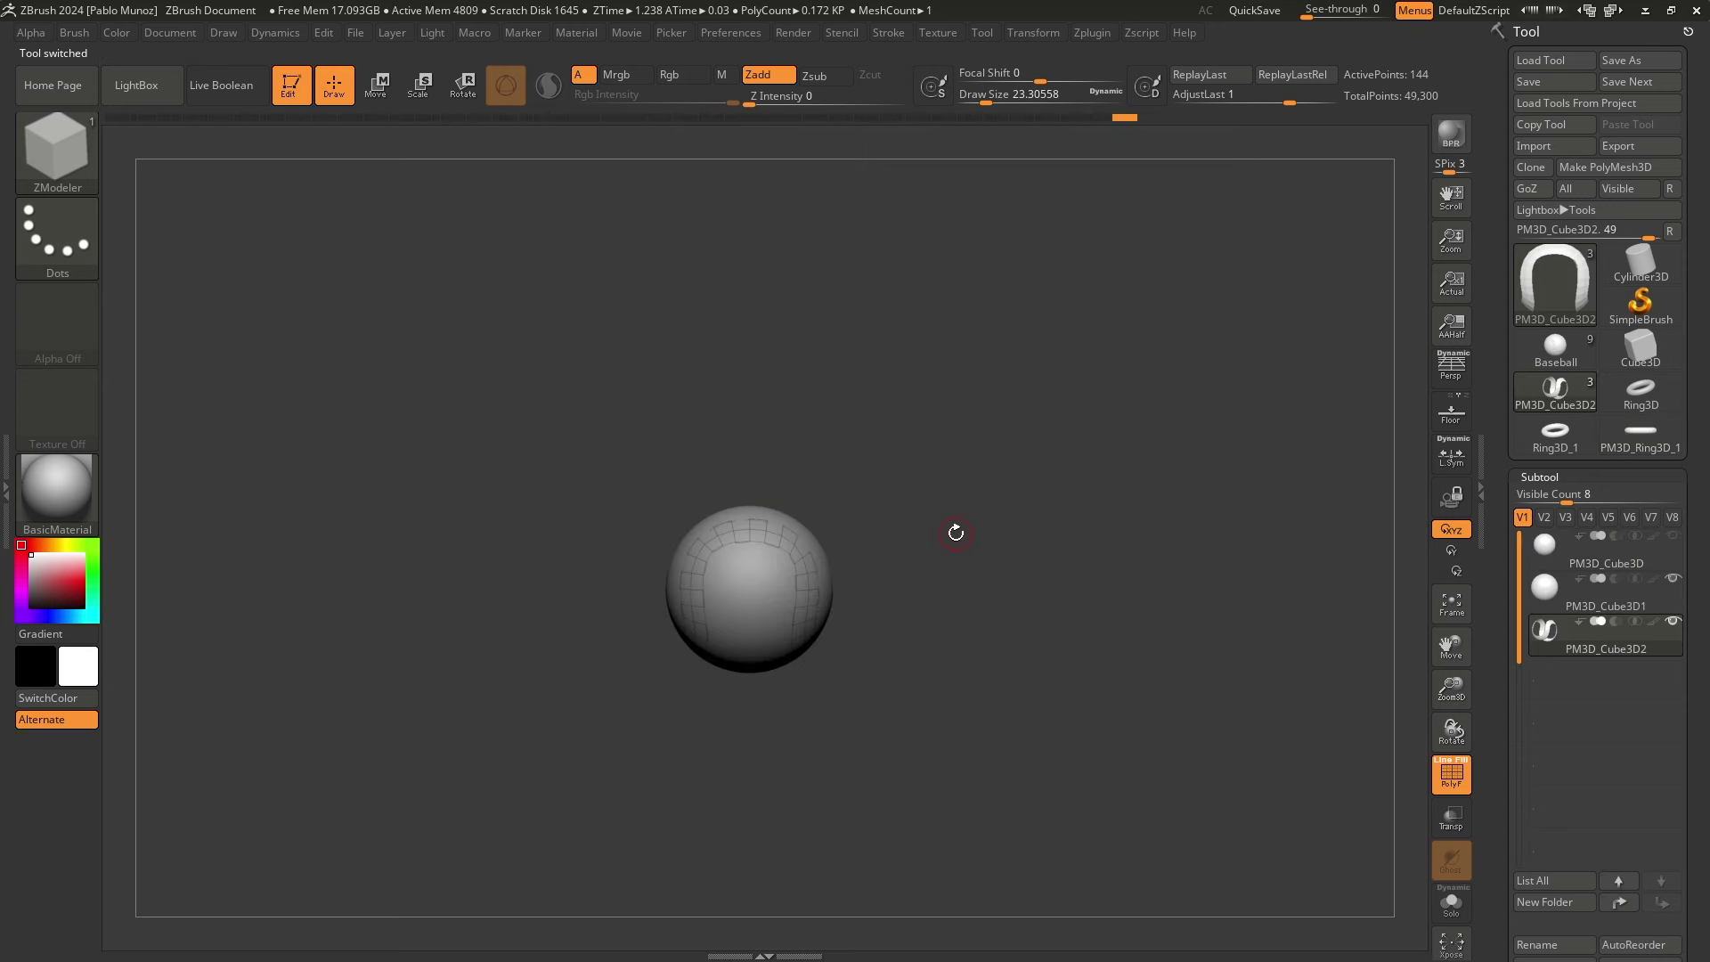
left_click_drag(982, 432, 993, 496, "alt")
left_click_drag(1026, 378, 1031, 417, "alt")
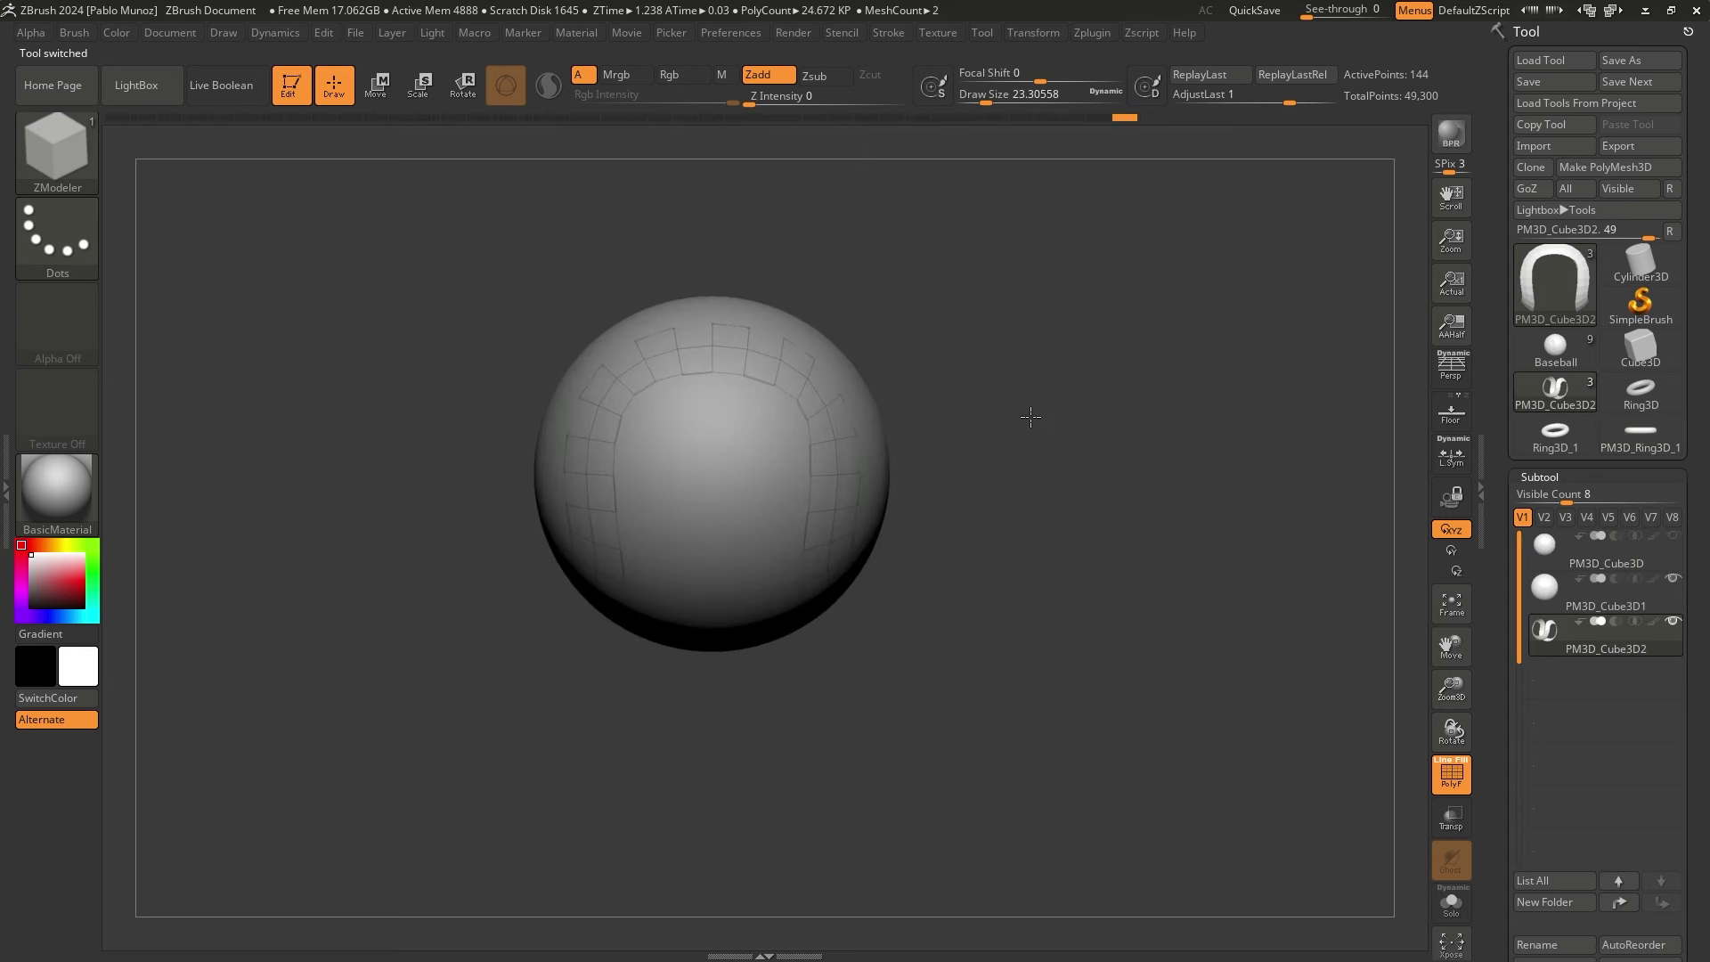
left_click(1032, 417)
left_click_drag(906, 374, 1027, 348)
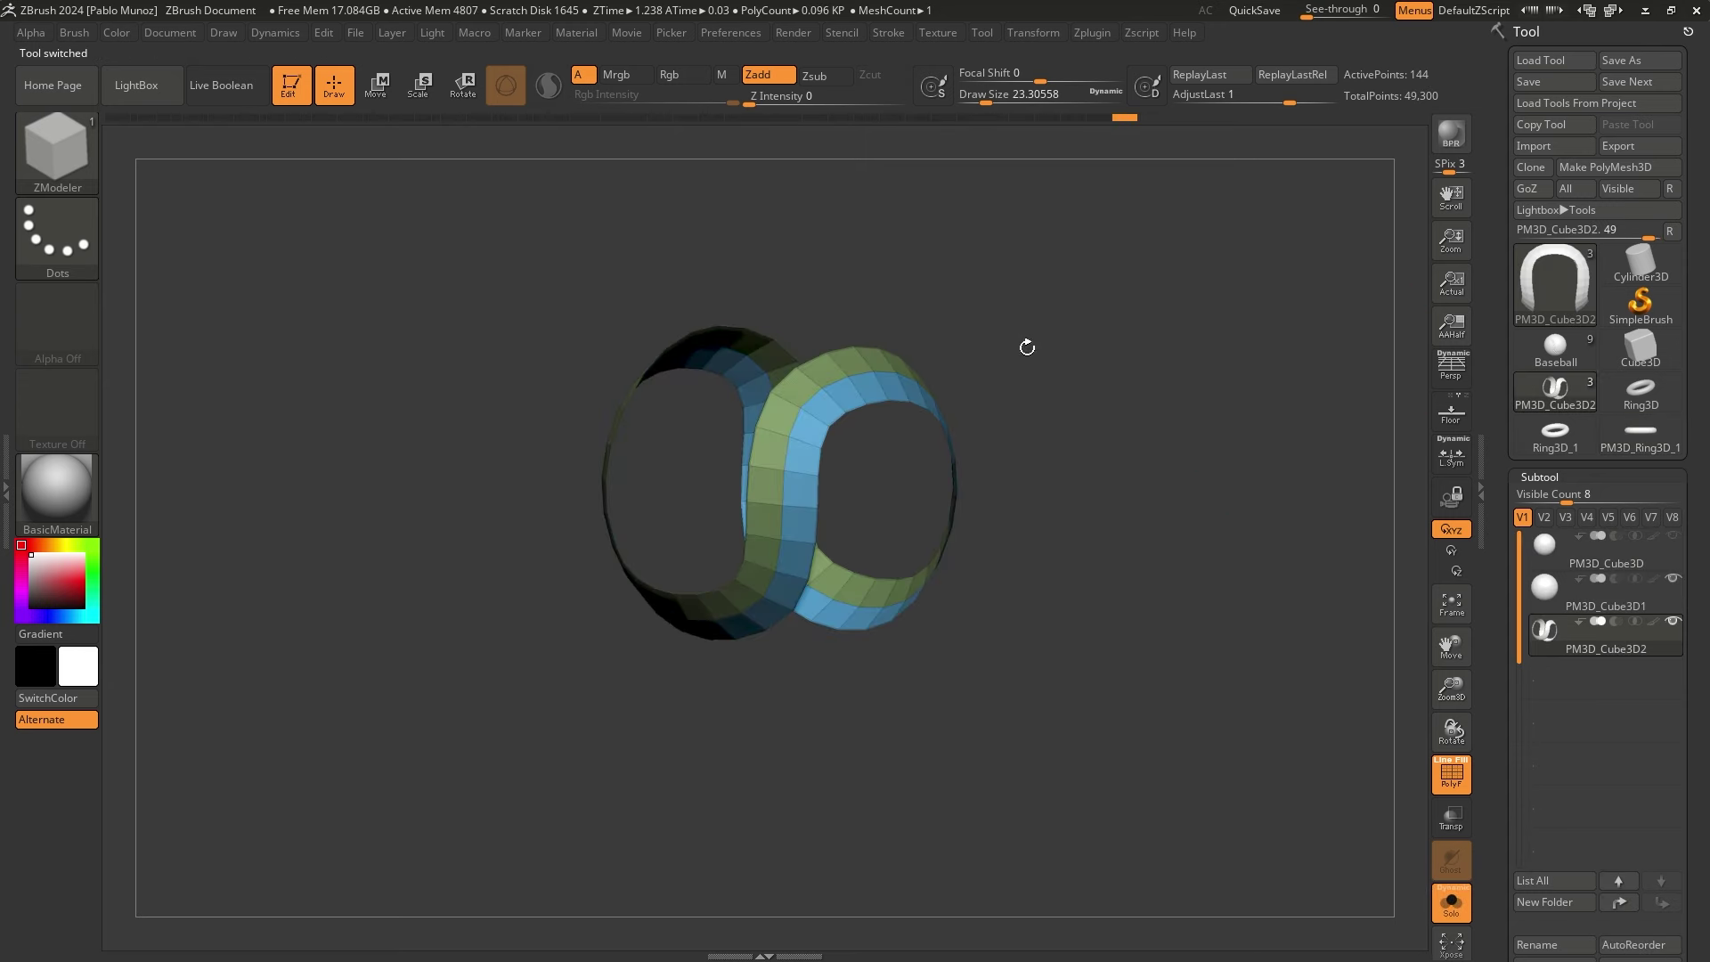
Insert a test NanoMesh stitch on one blue polygon of the seam strip, check it against the ball, and undo it
left_click(859, 388)
key("f")
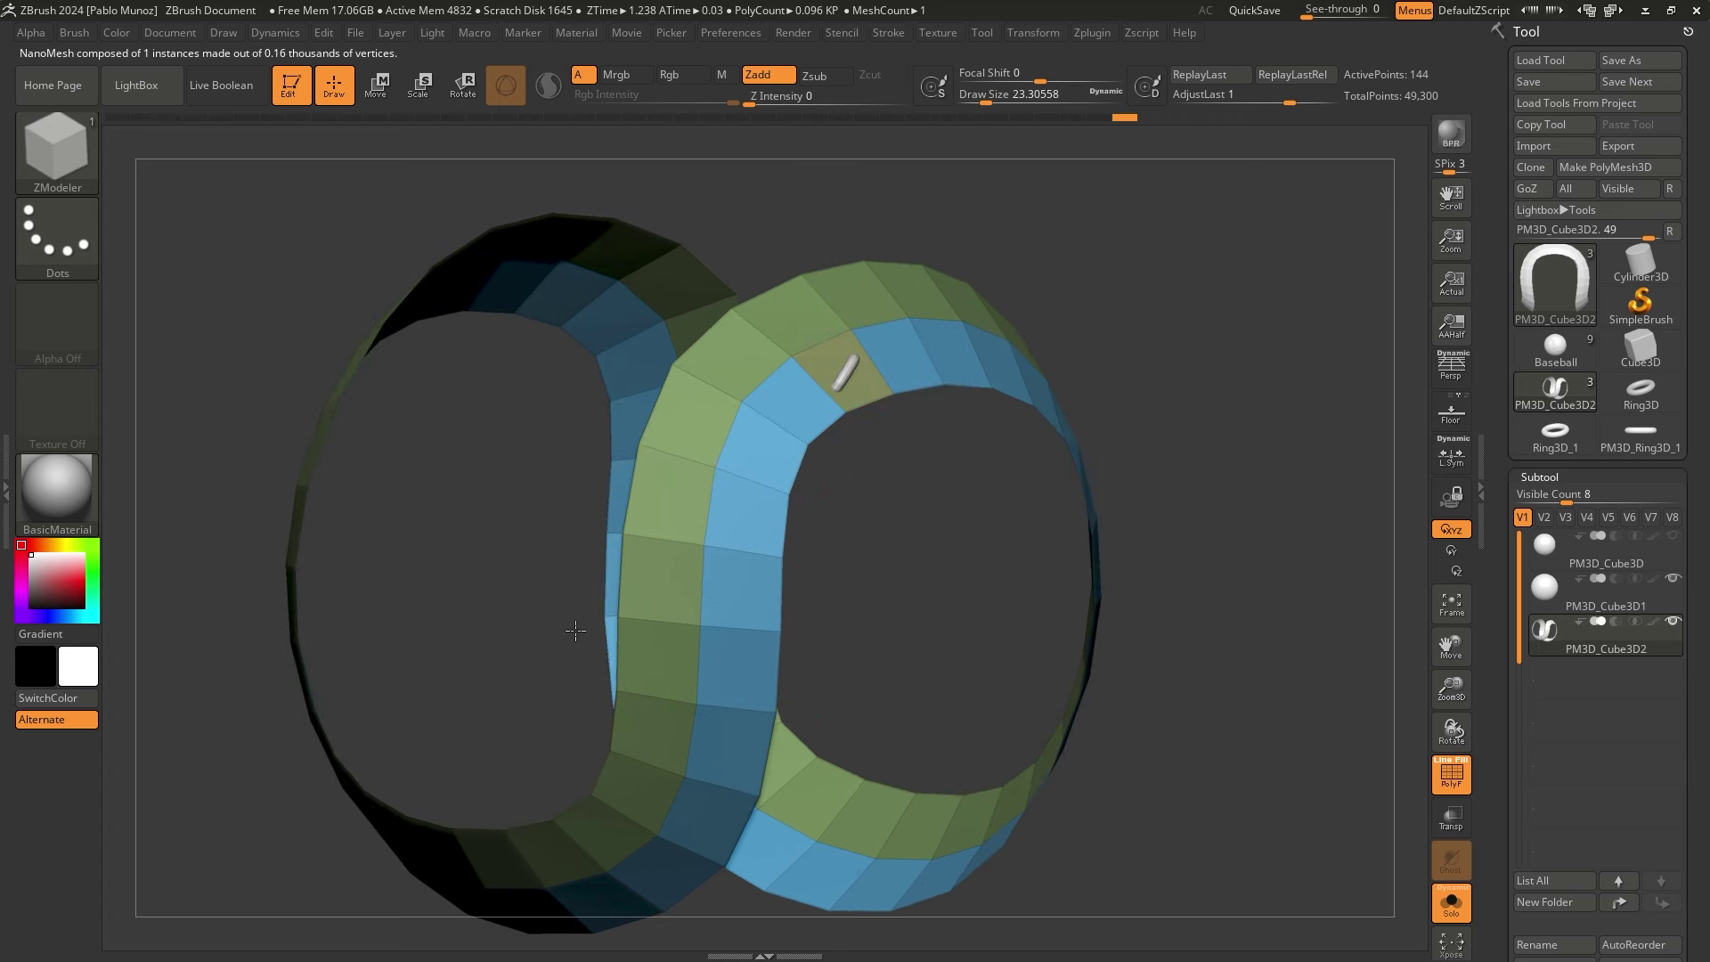
key("shift+alt+s")
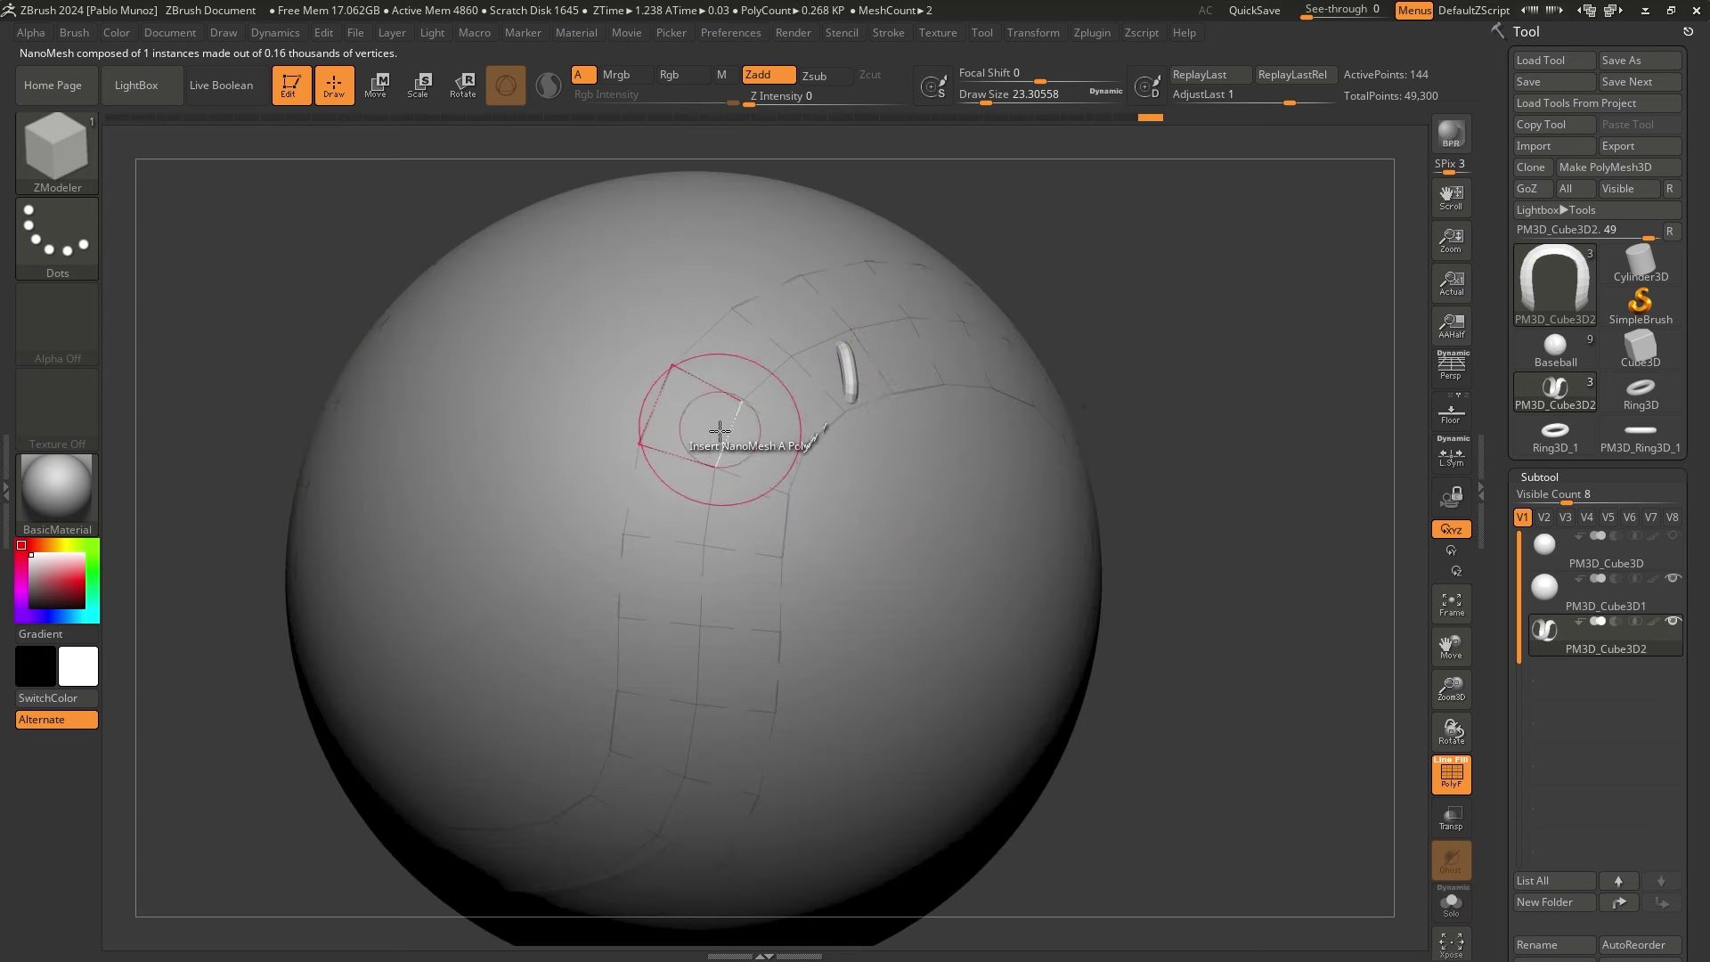
key("shift+alt+s")
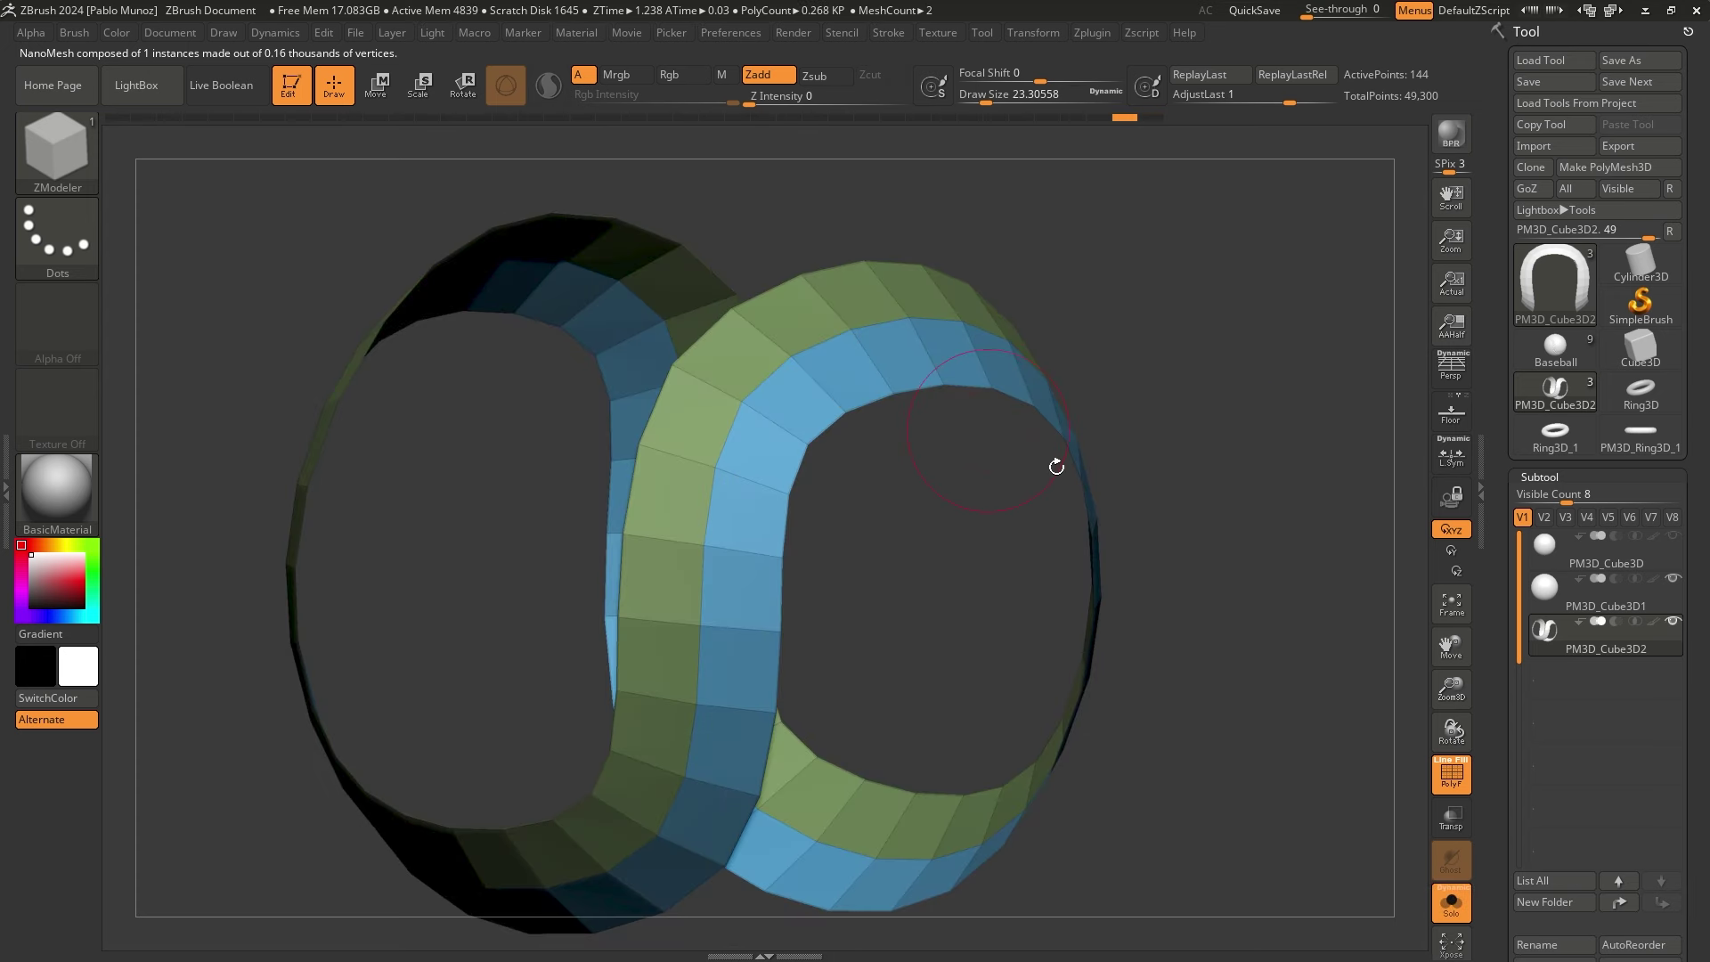
key("ctrl+z")
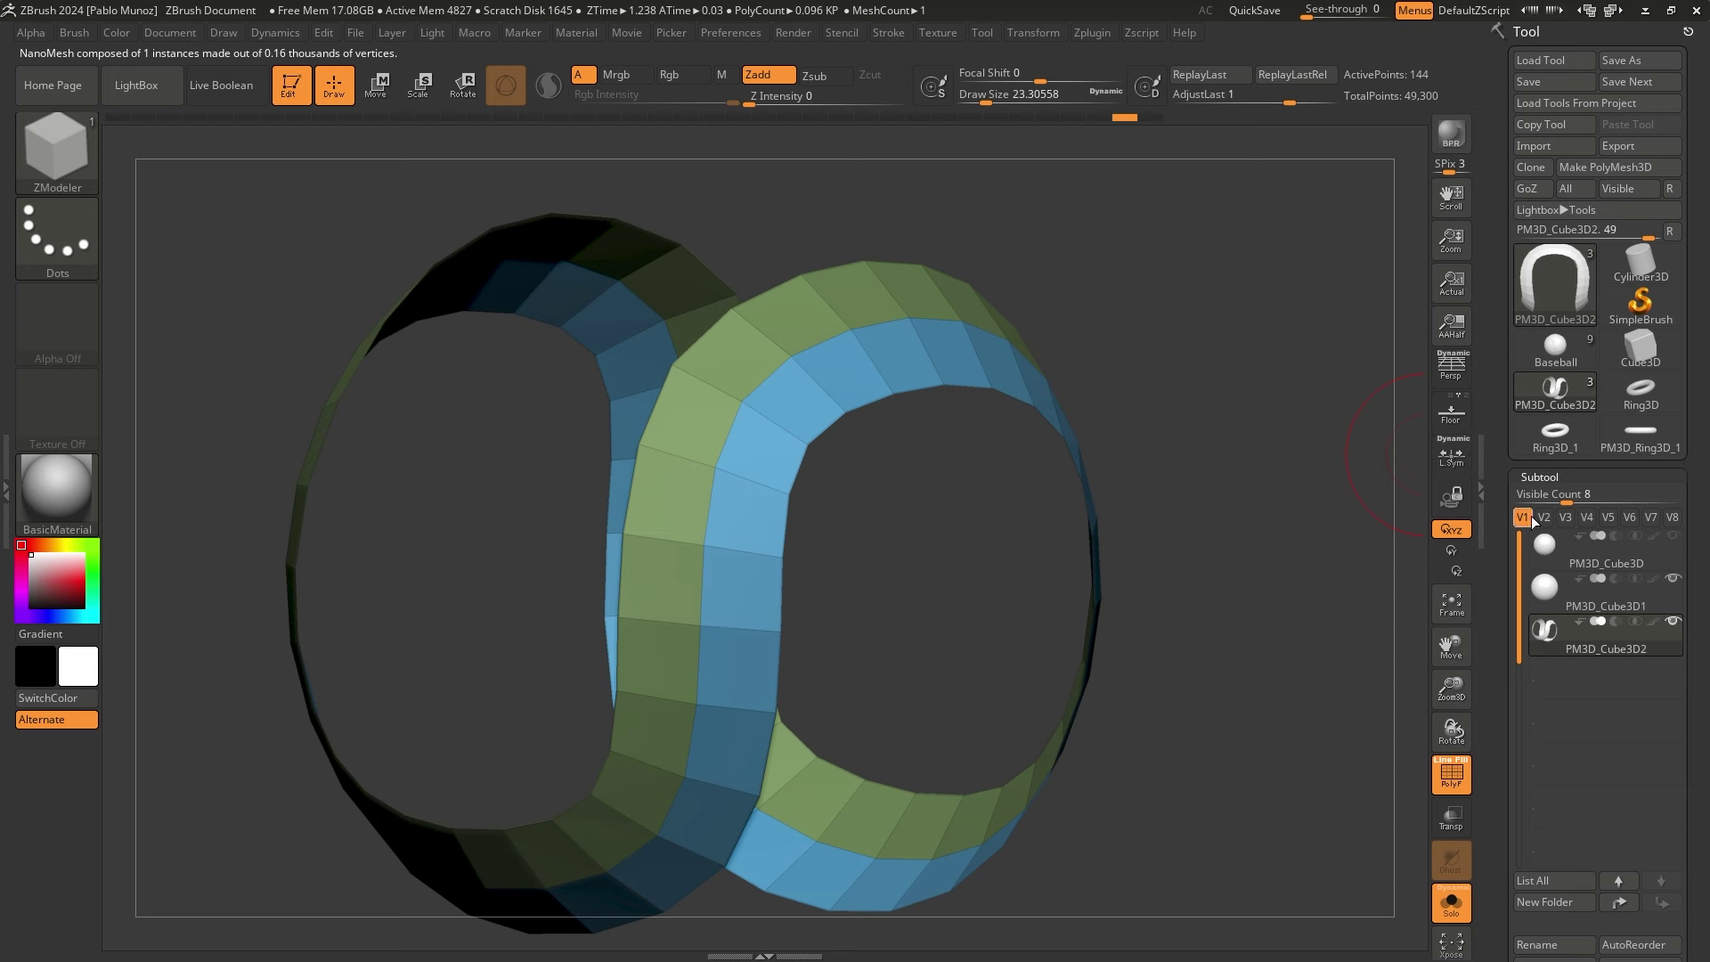
Open the NanoMesh settings, try a stitch on one blue polygon at about 0.72 size and -40° Z rotation, and undo it
left_click_drag(1508, 471, 1530, 92)
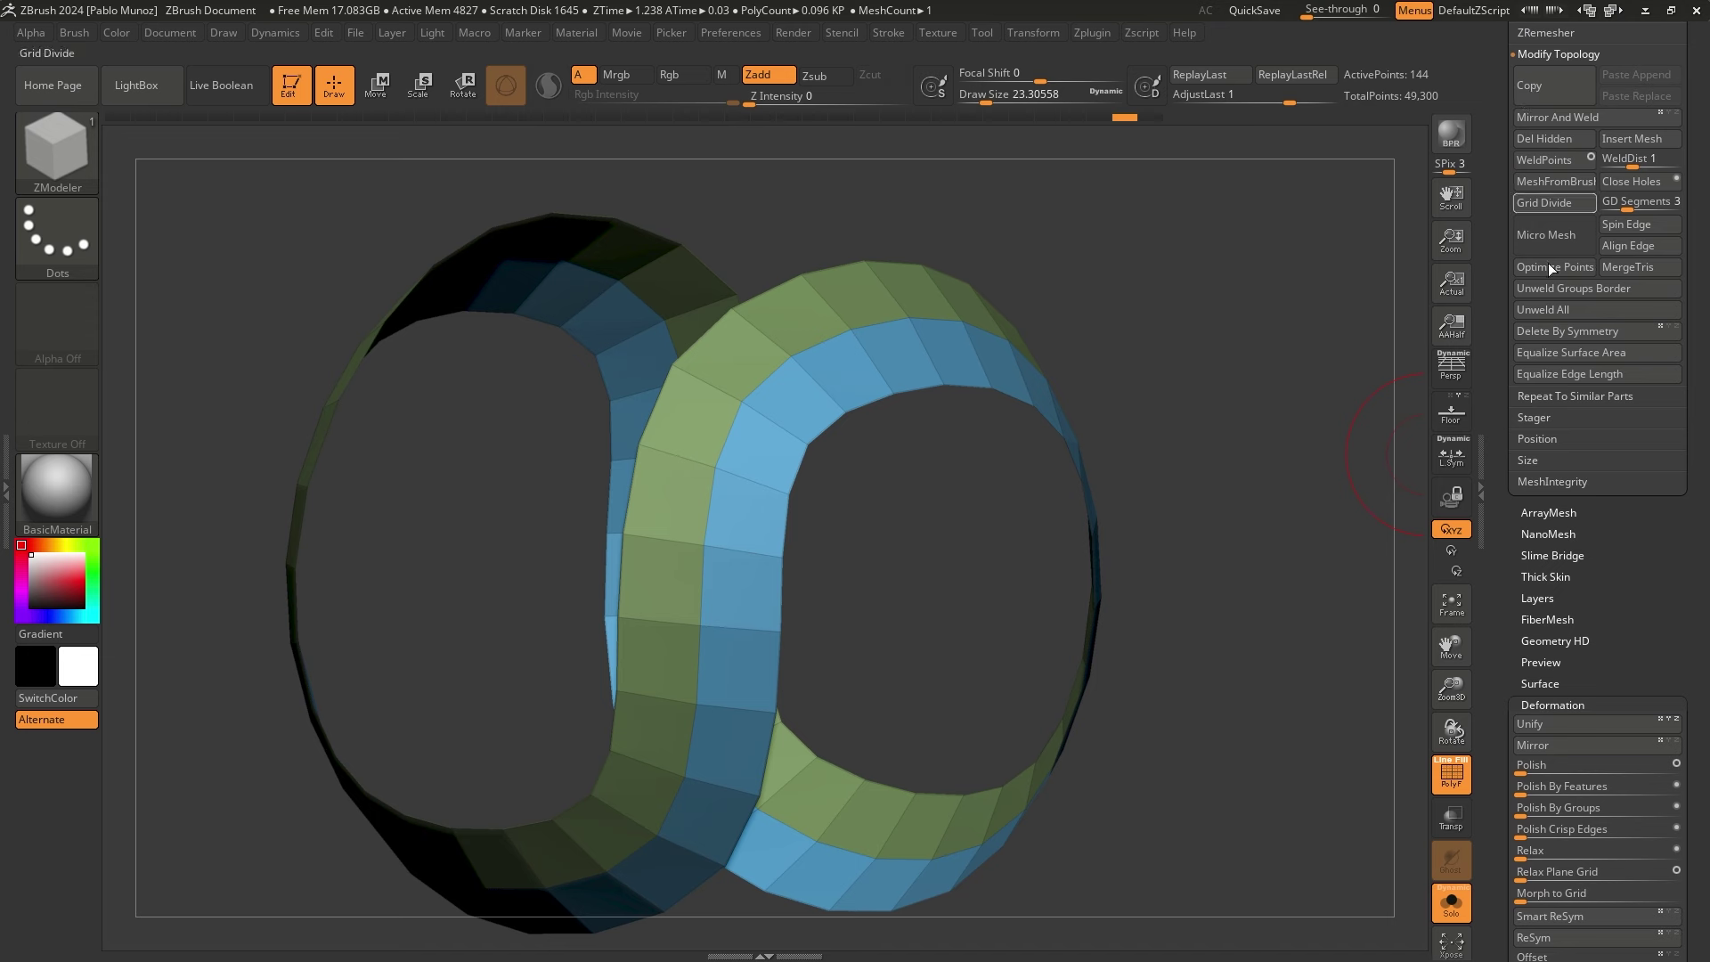
left_click(1561, 533)
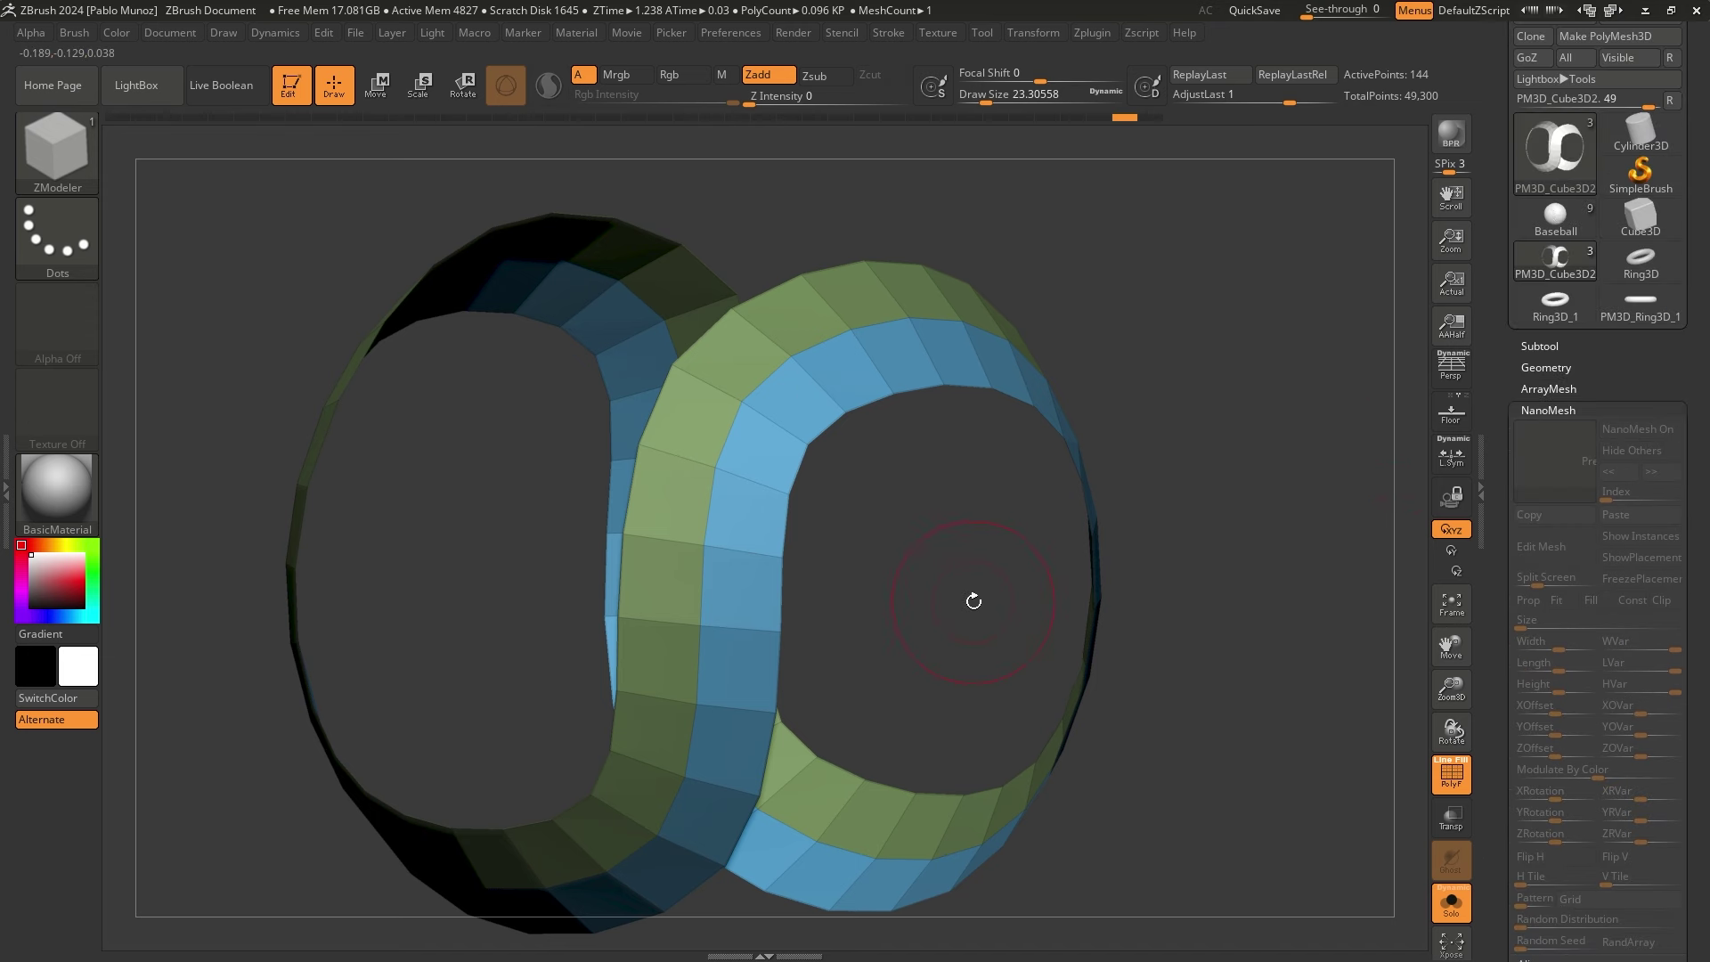
left_click_drag(821, 367, 954, 401)
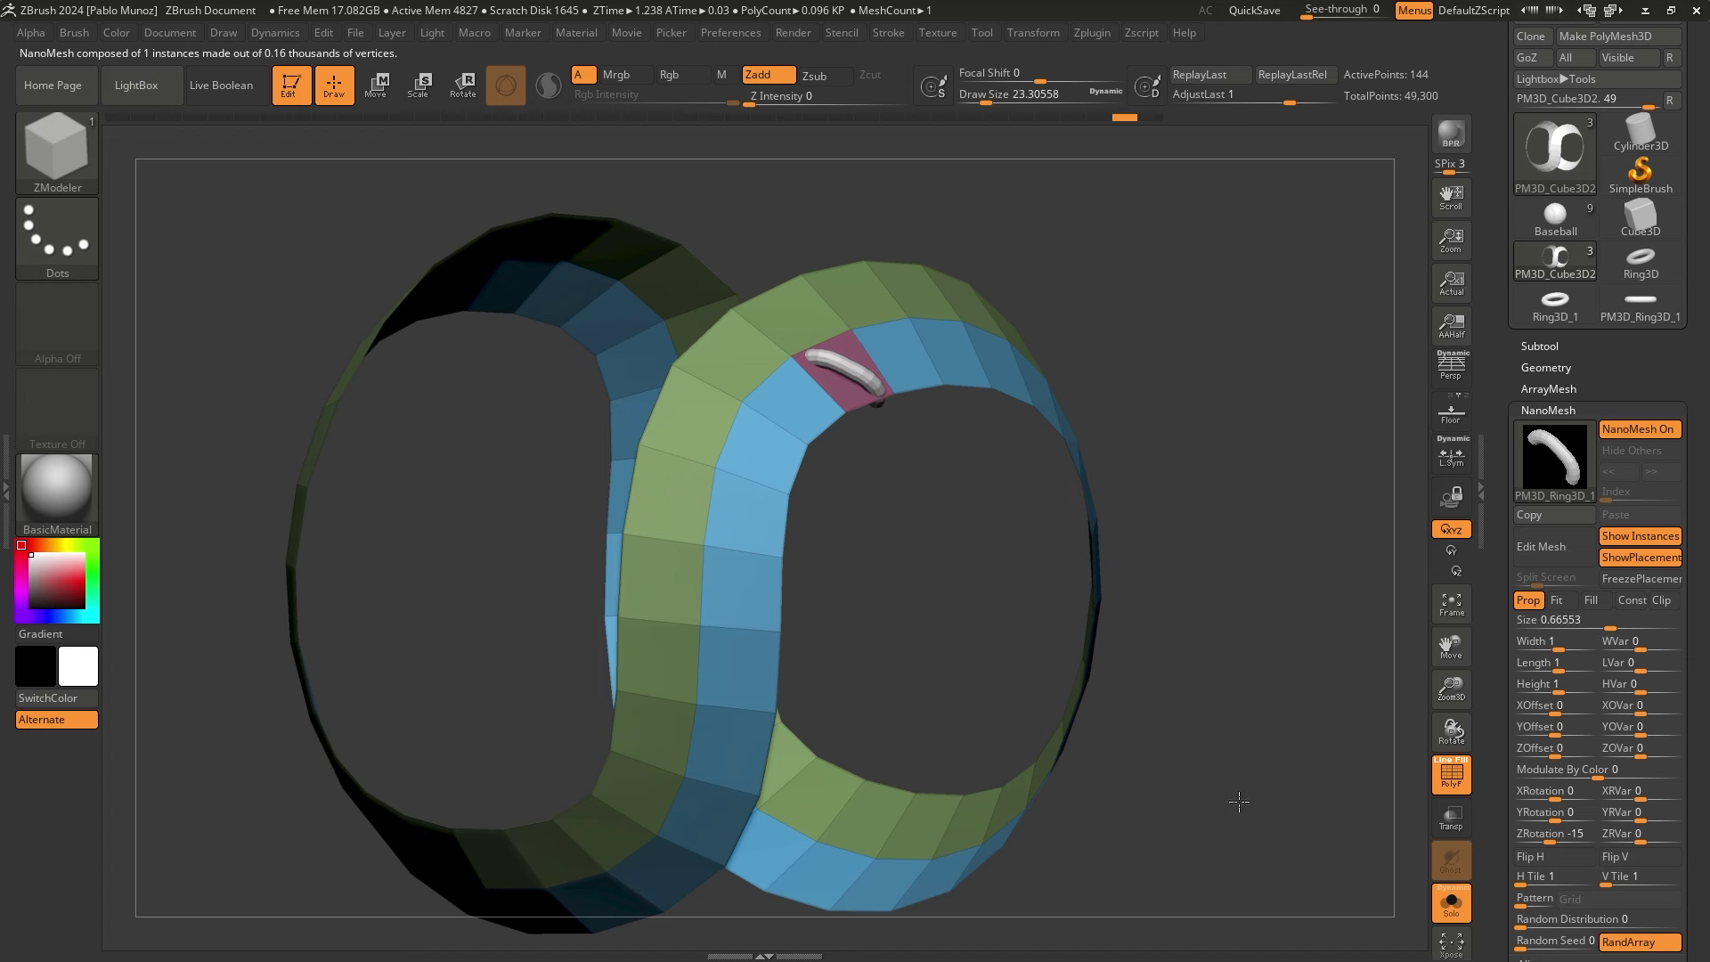
left_click_drag(1239, 802, 1403, 659)
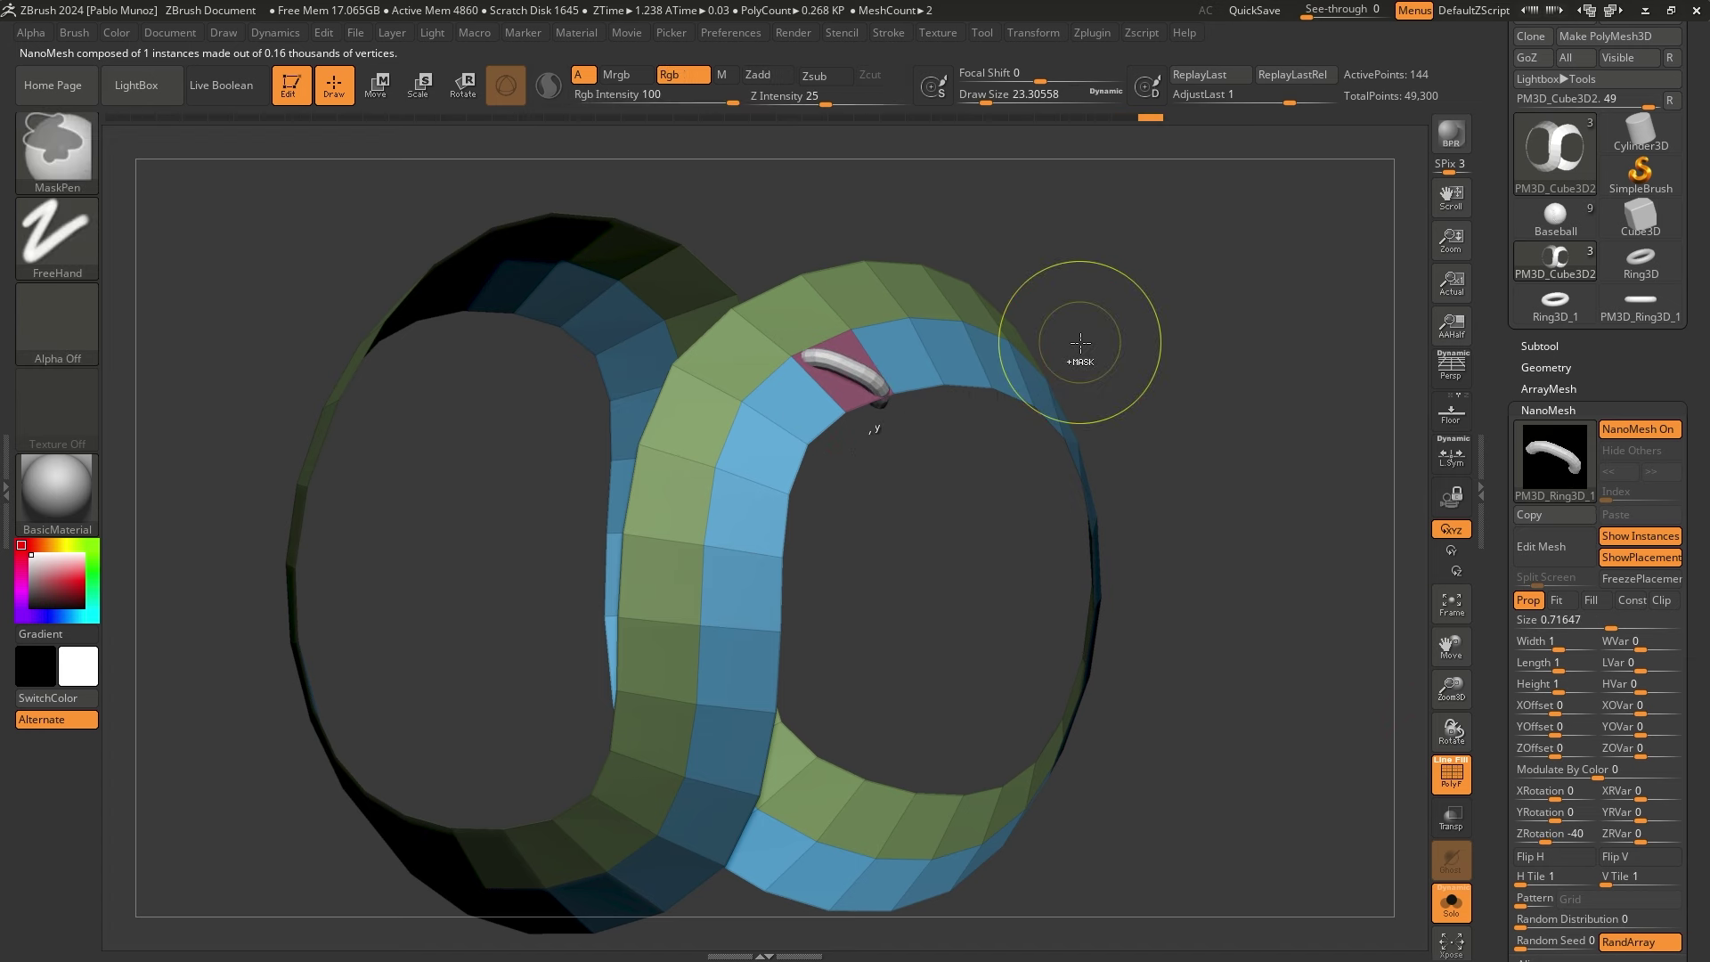
key("ctrl+z")
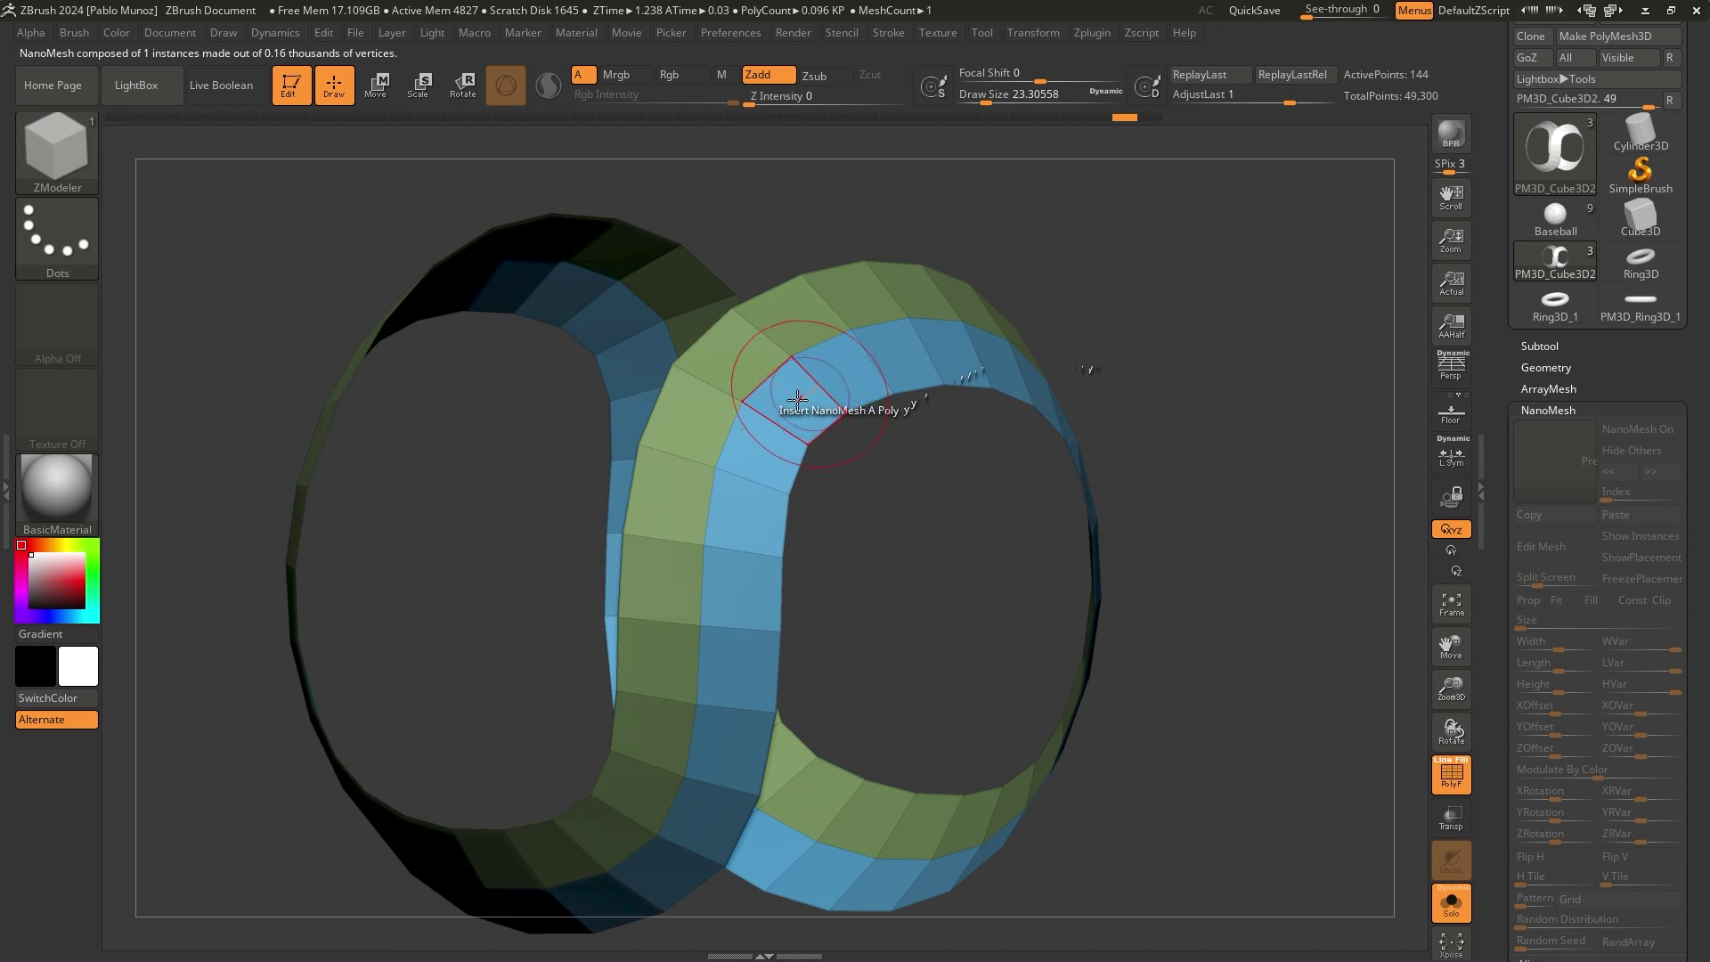
Set the Insert NanoMesh target to Polygroup All and insert stitches on the blue polygroup at -48° Z rotation and the green one at 34°
key("space")
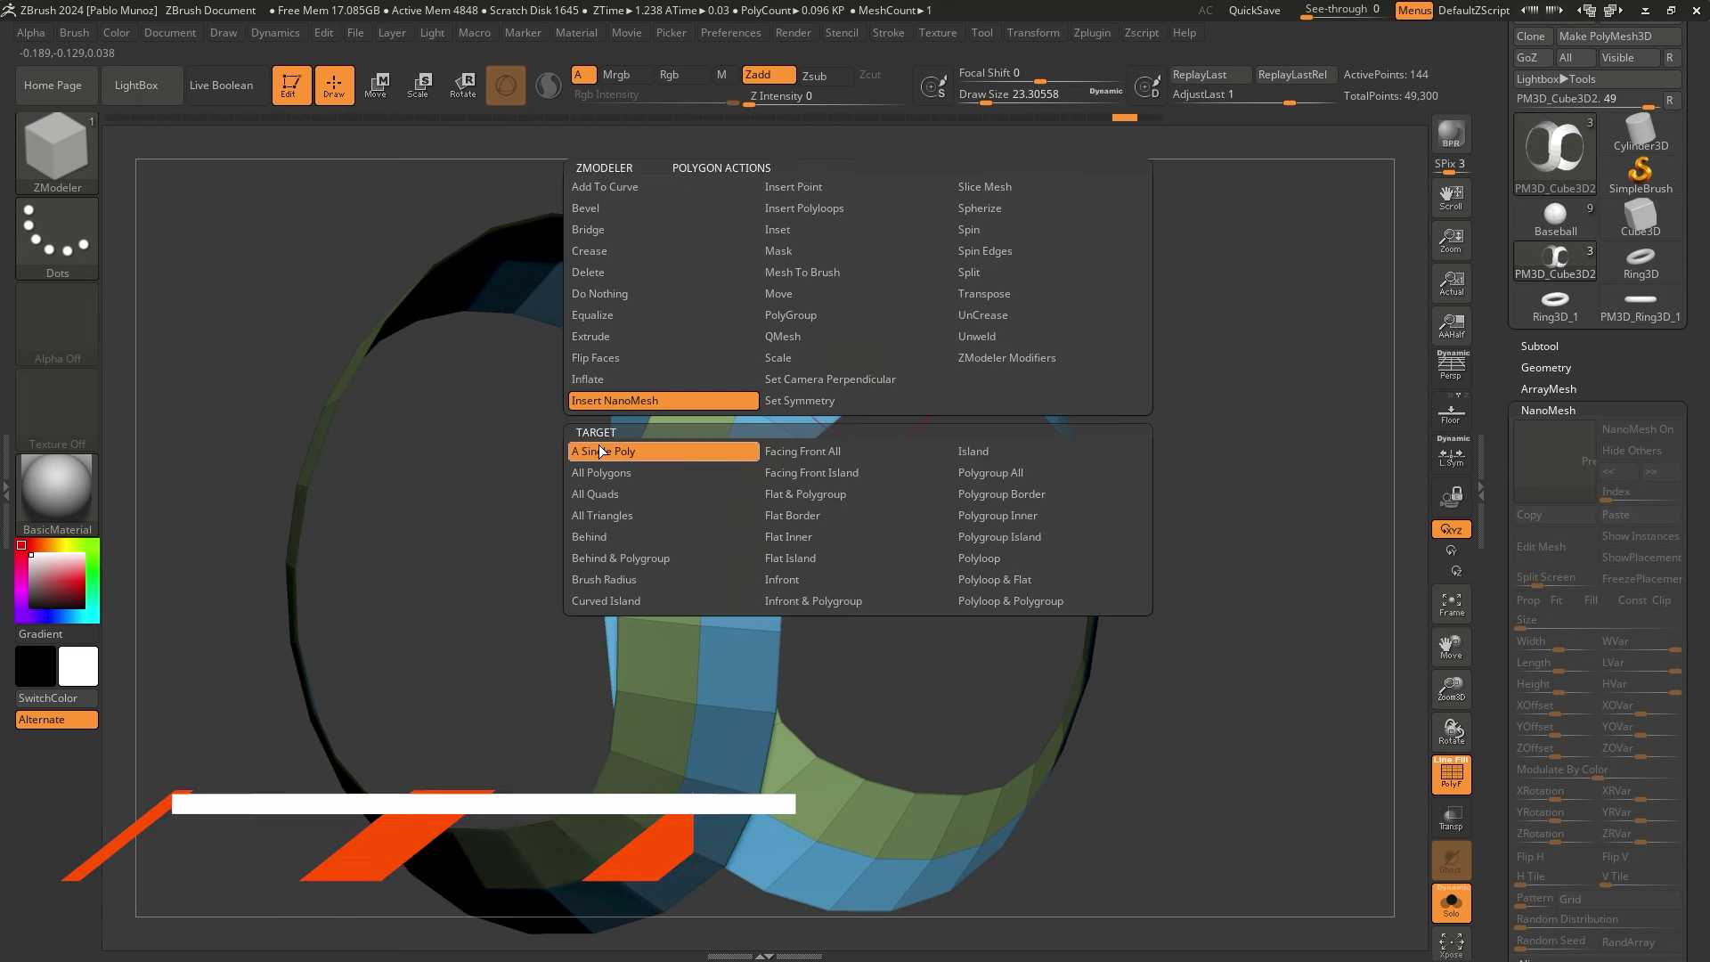
left_click(1016, 473)
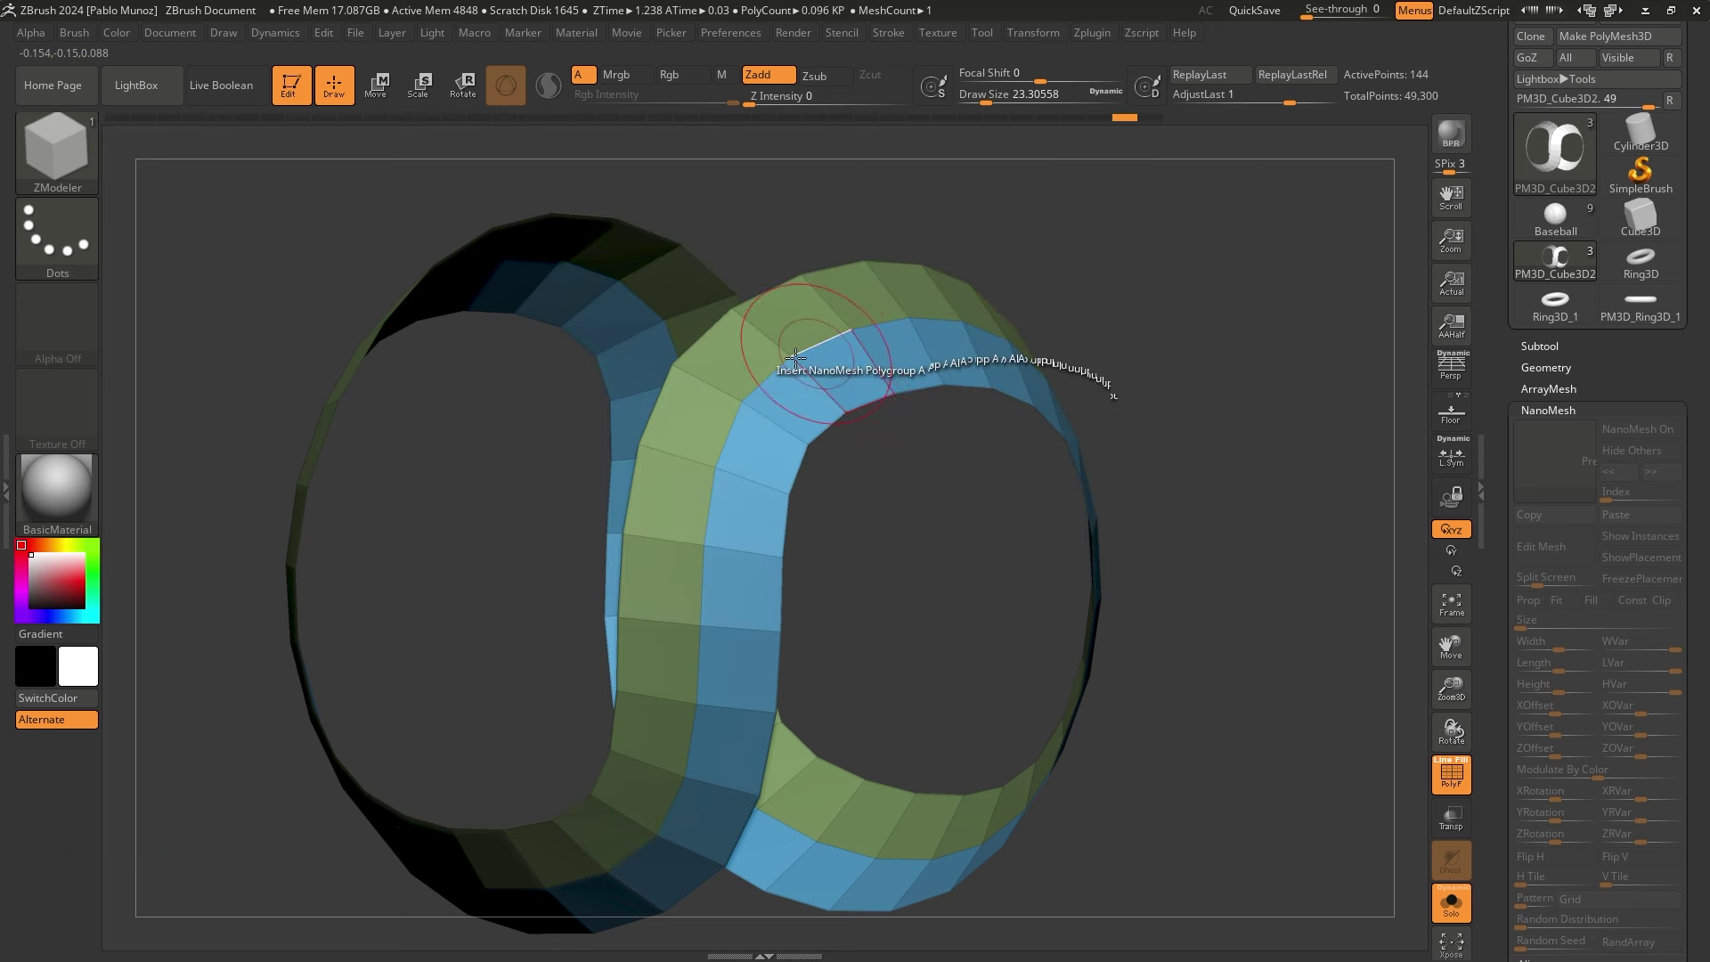
left_click_drag(1236, 349, 1255, 378)
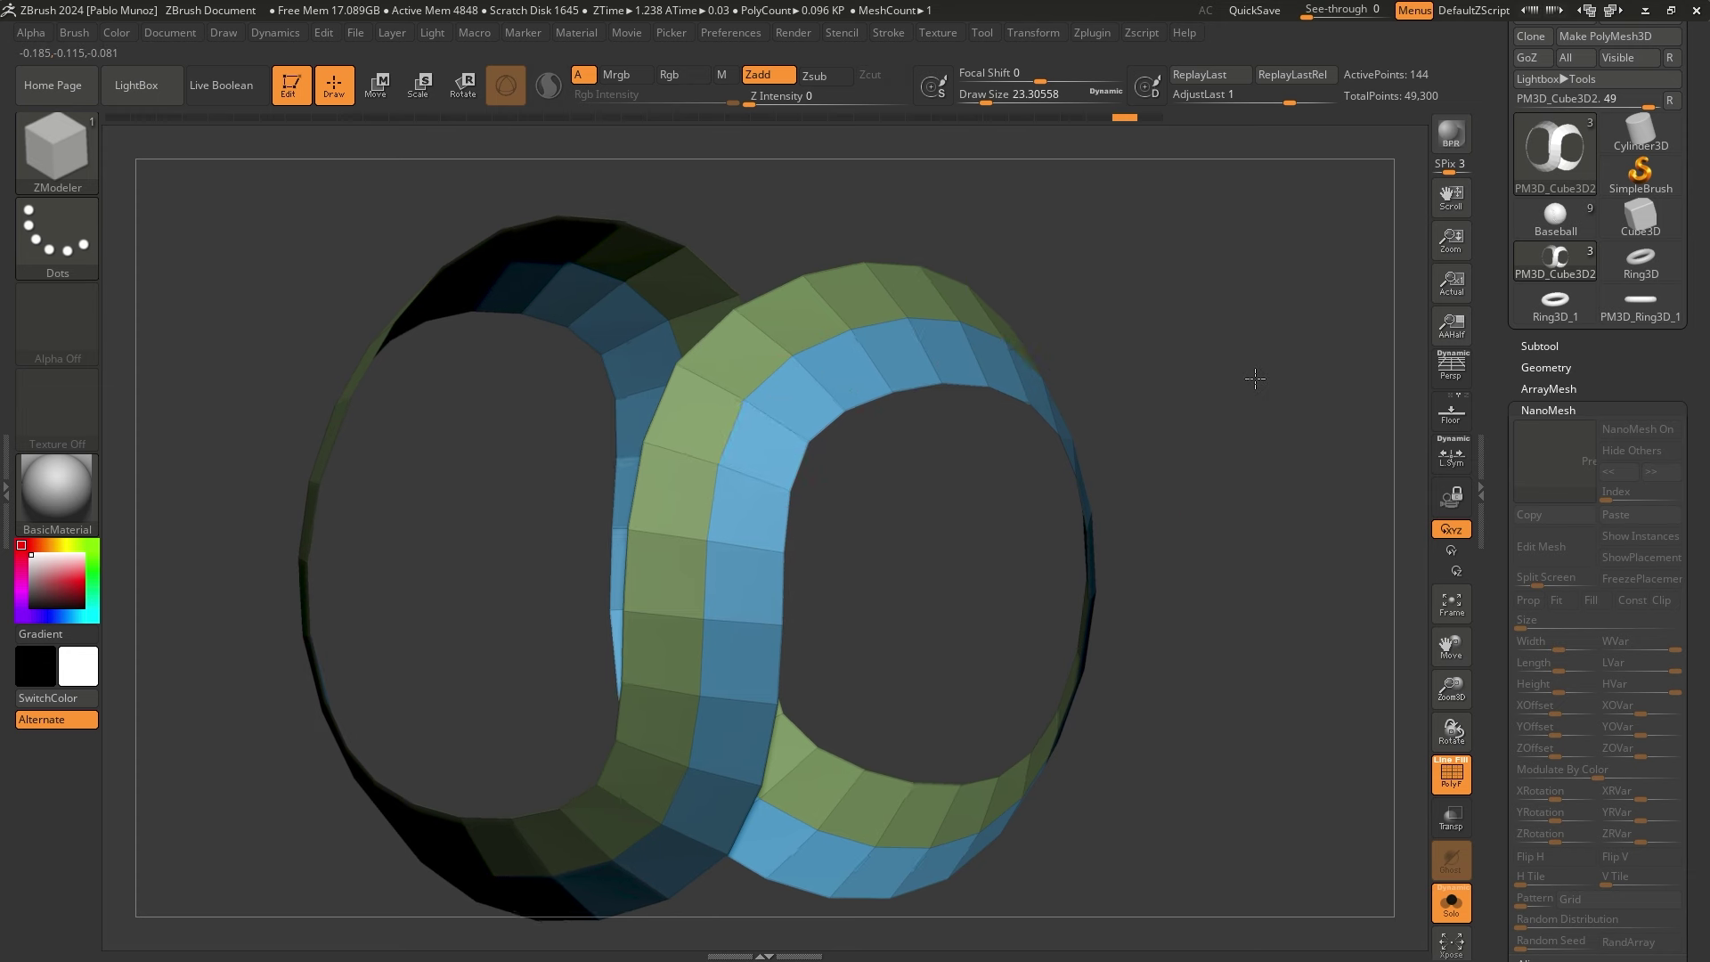
left_click_drag(811, 356, 1284, 642)
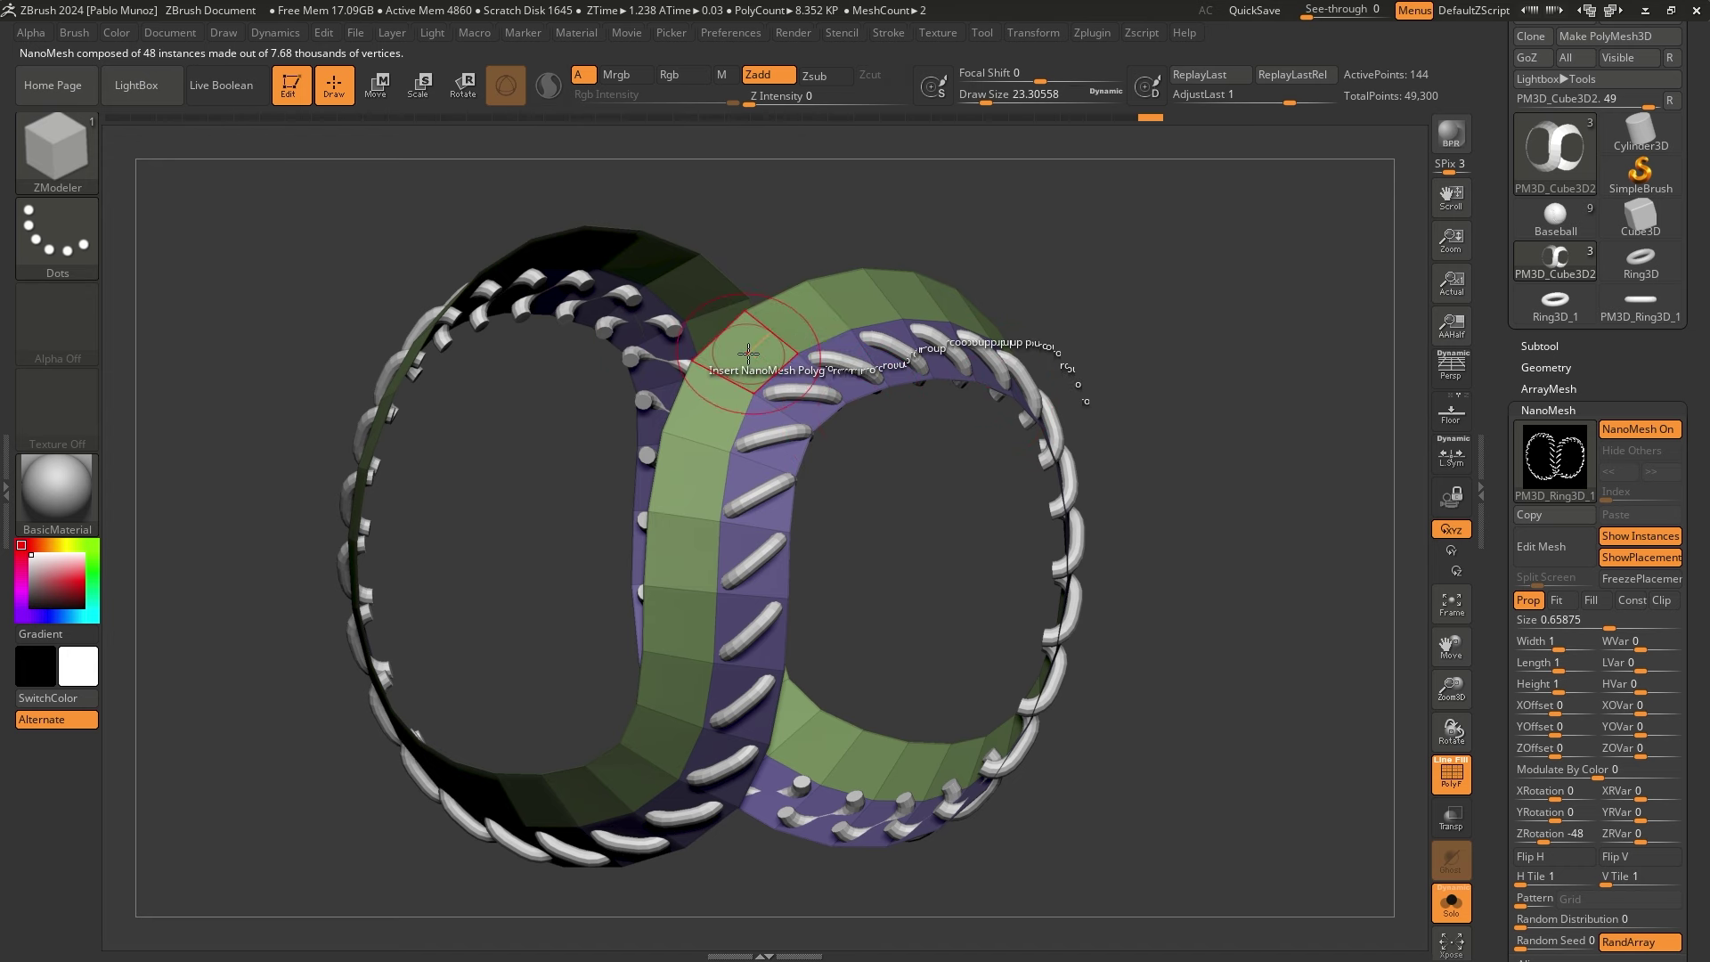
left_click_drag(749, 351, 463, 816)
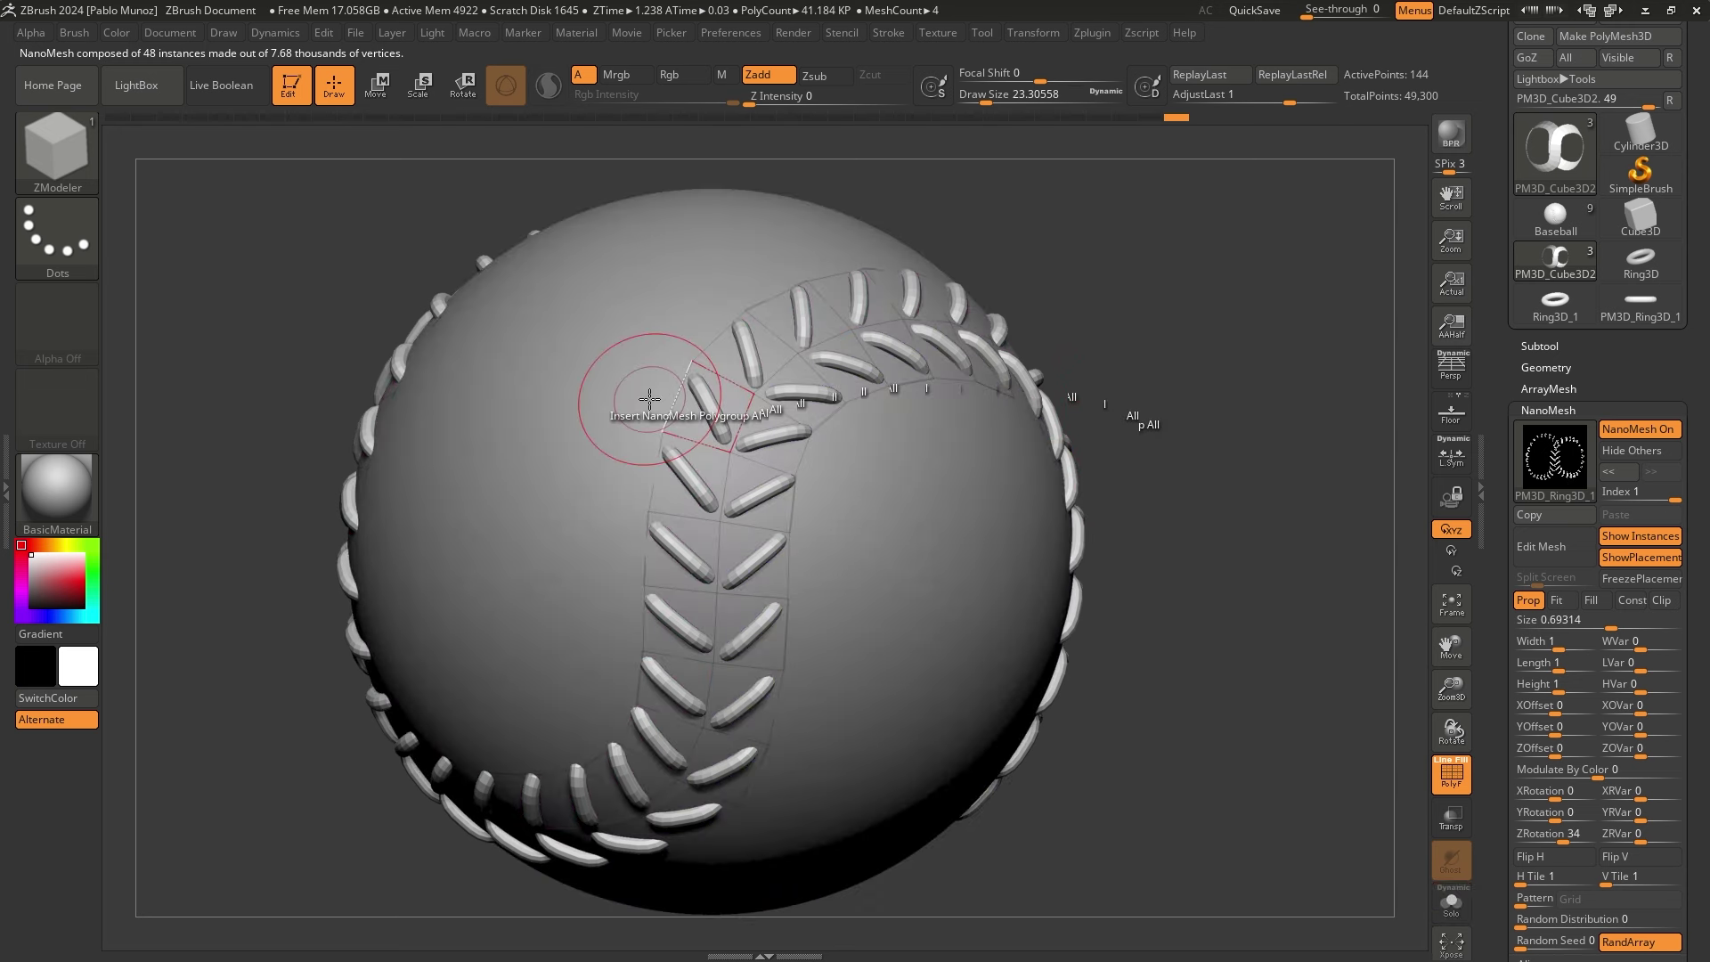
Hide the NanoMesh placement polygons of the isolated seam strip and bring the ball back to check the stitches
key("alt+s")
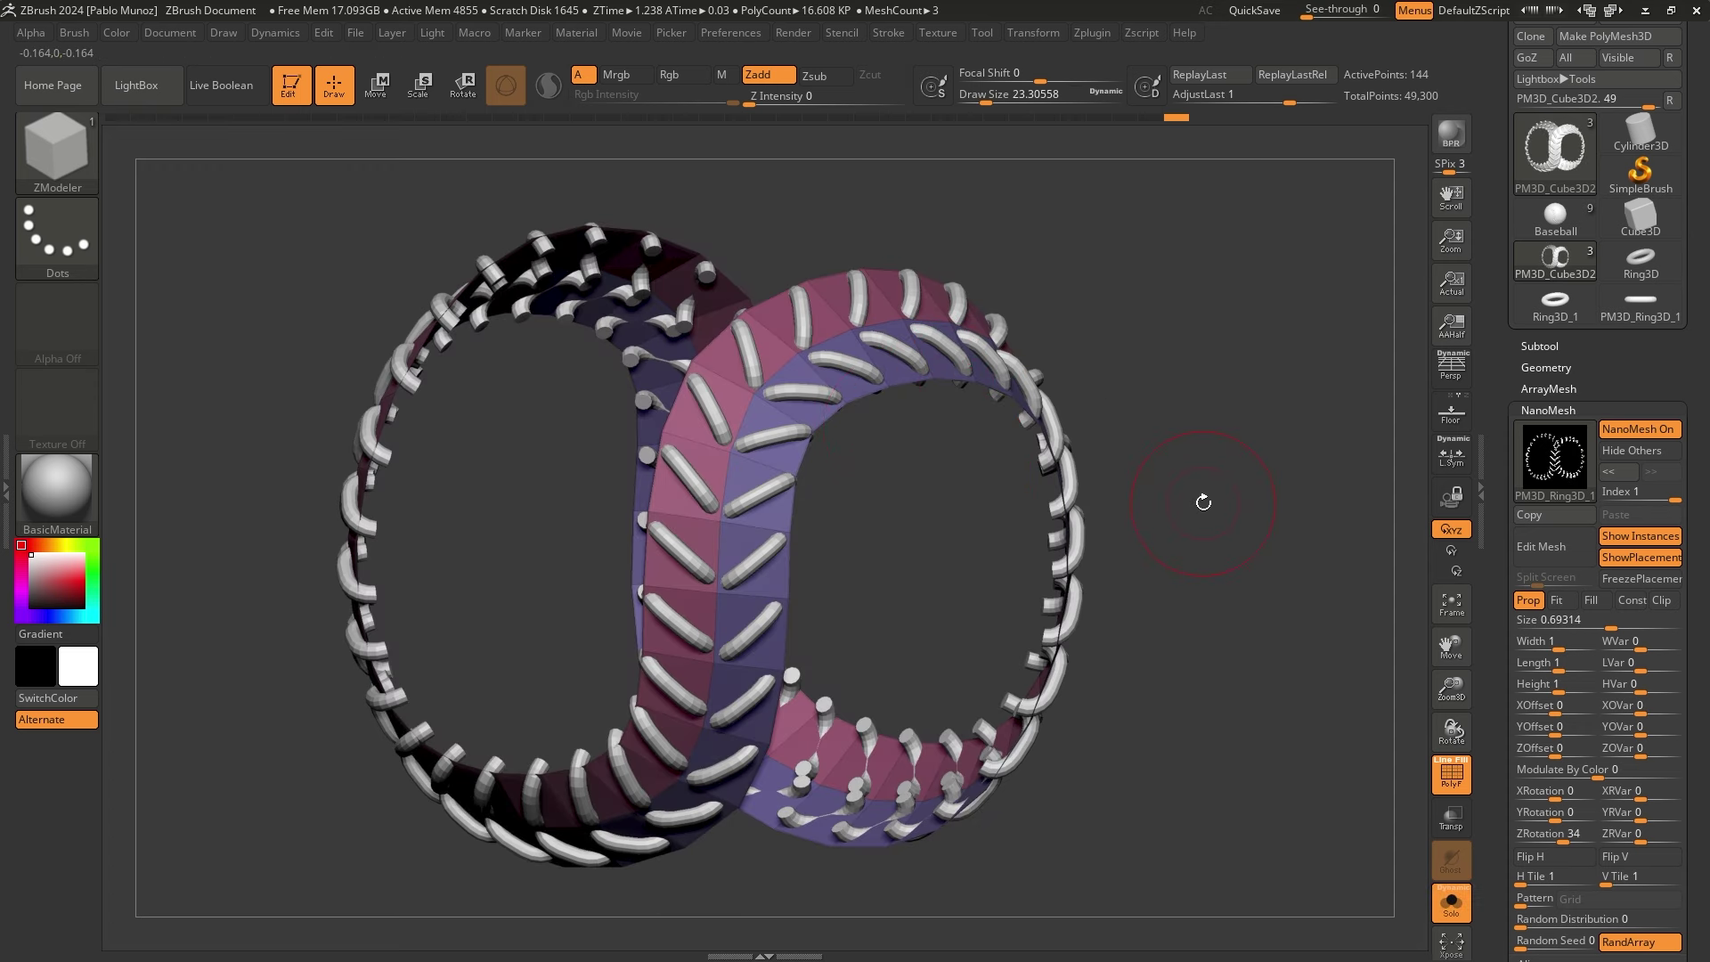
left_click(1646, 563)
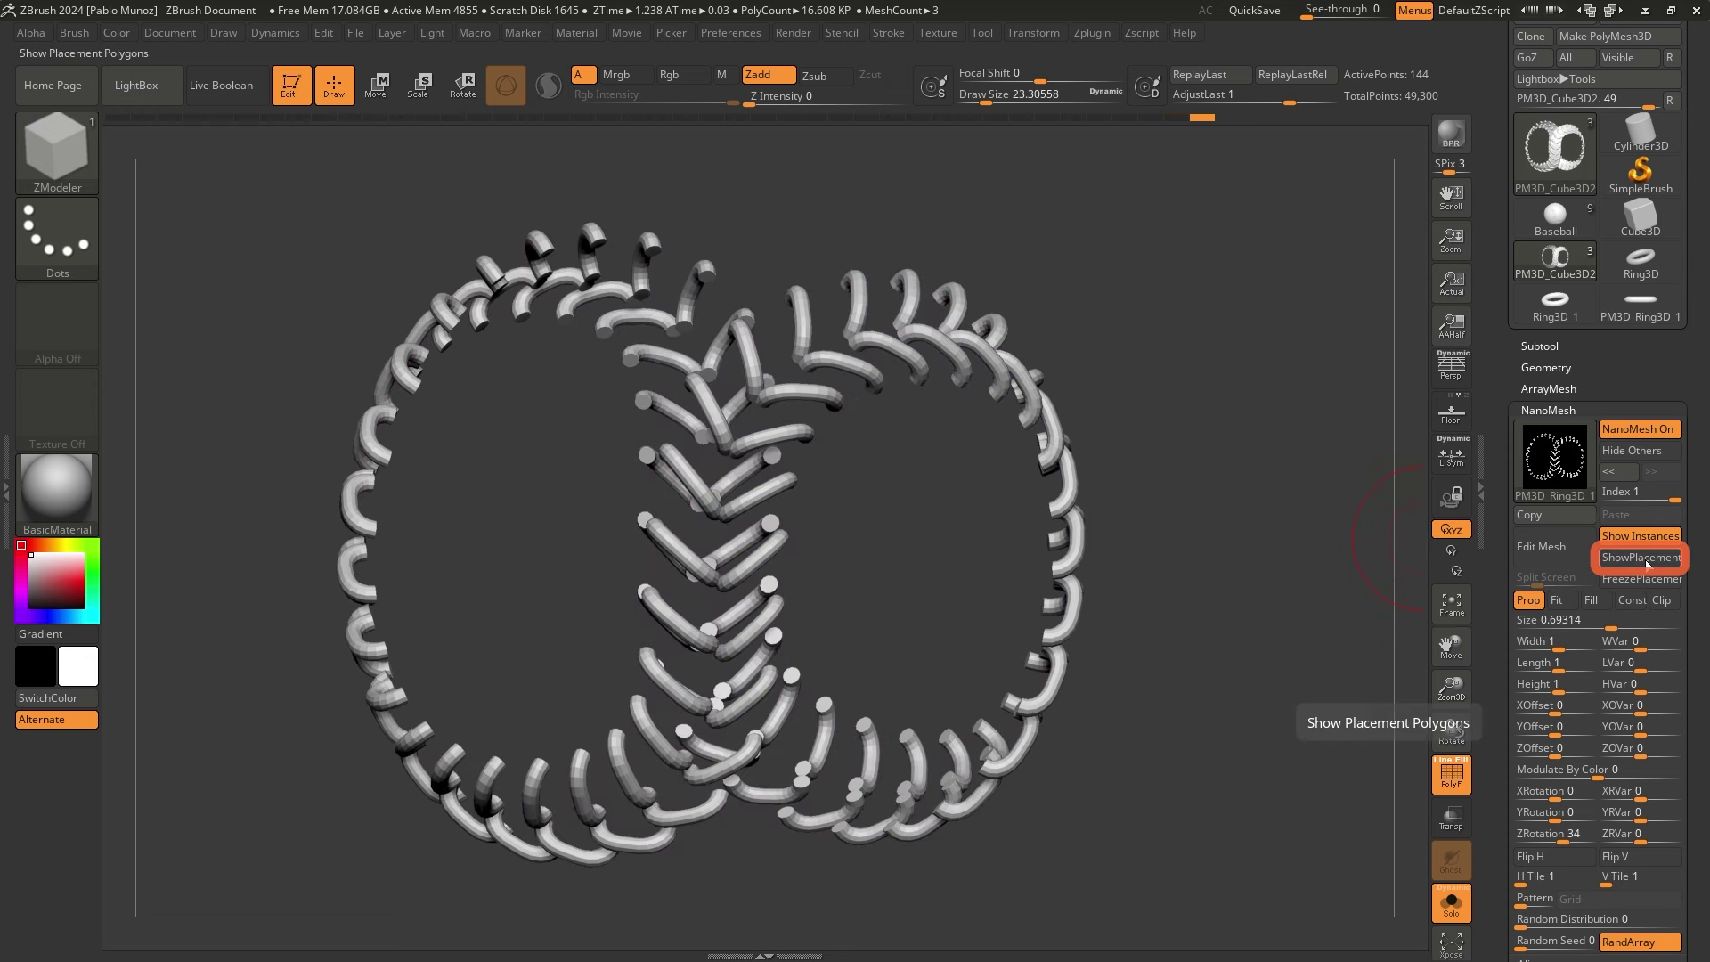
key("alt+s")
left_click(887, 381)
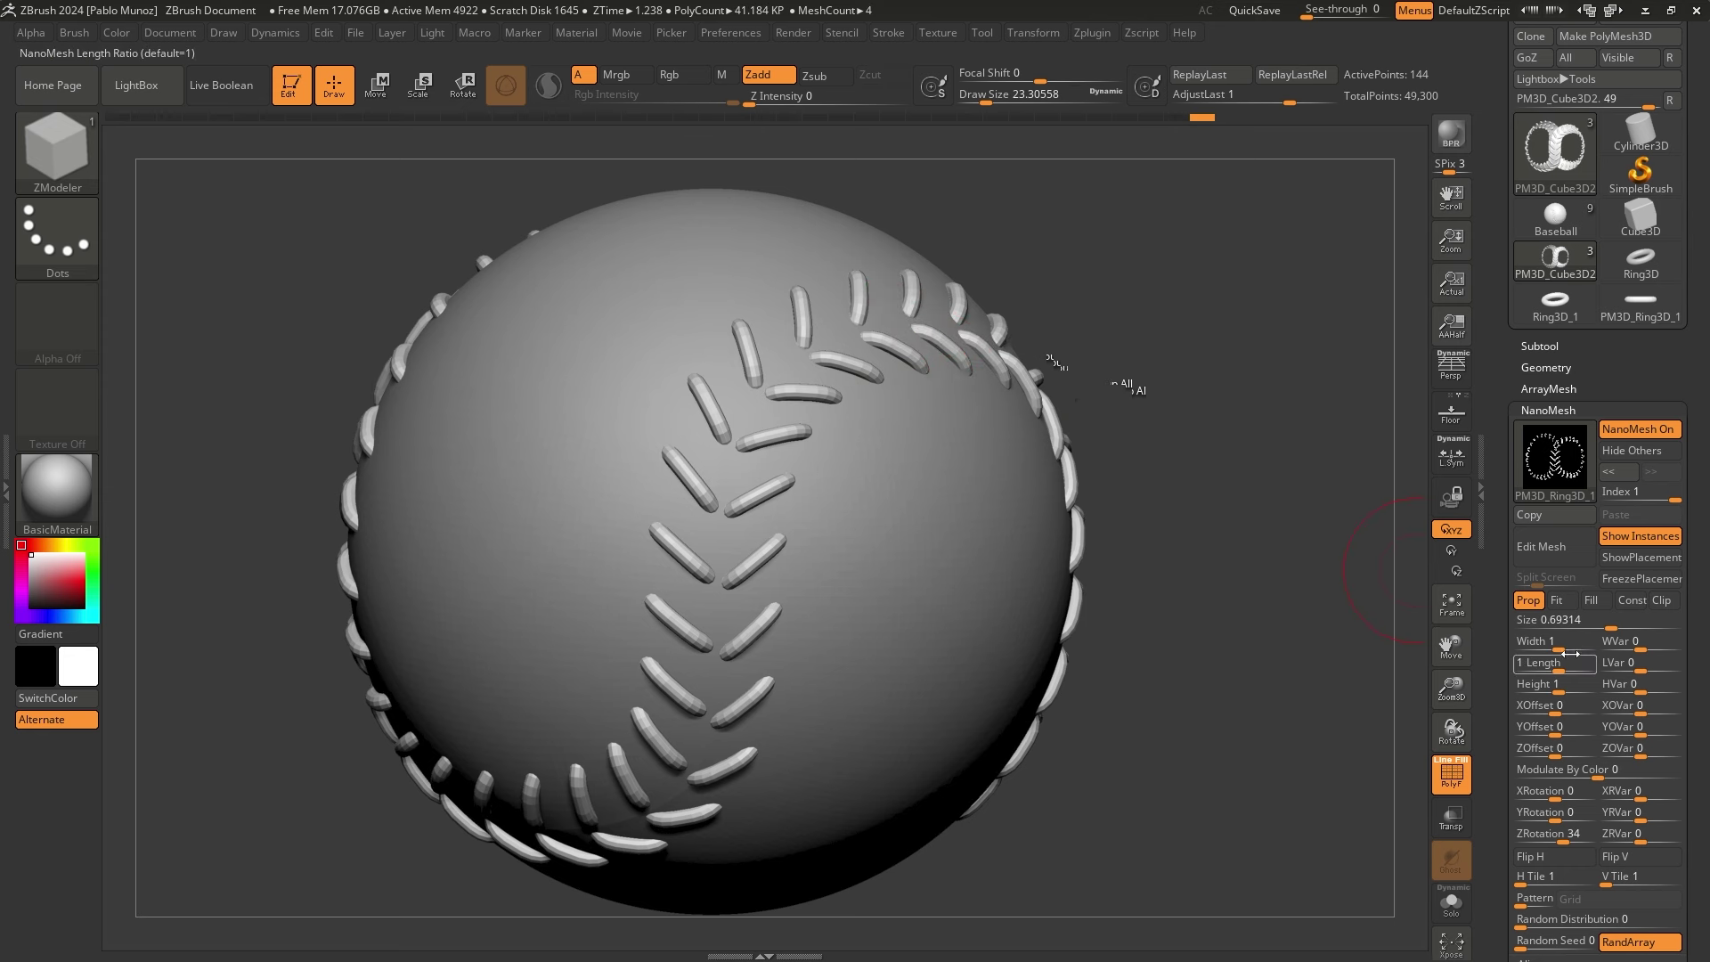
Try NanoMesh sizes of 0.6 and about 1.32 on the index 1 stitches, ending at 0.6
left_click_drag(1608, 622, 1609, 622)
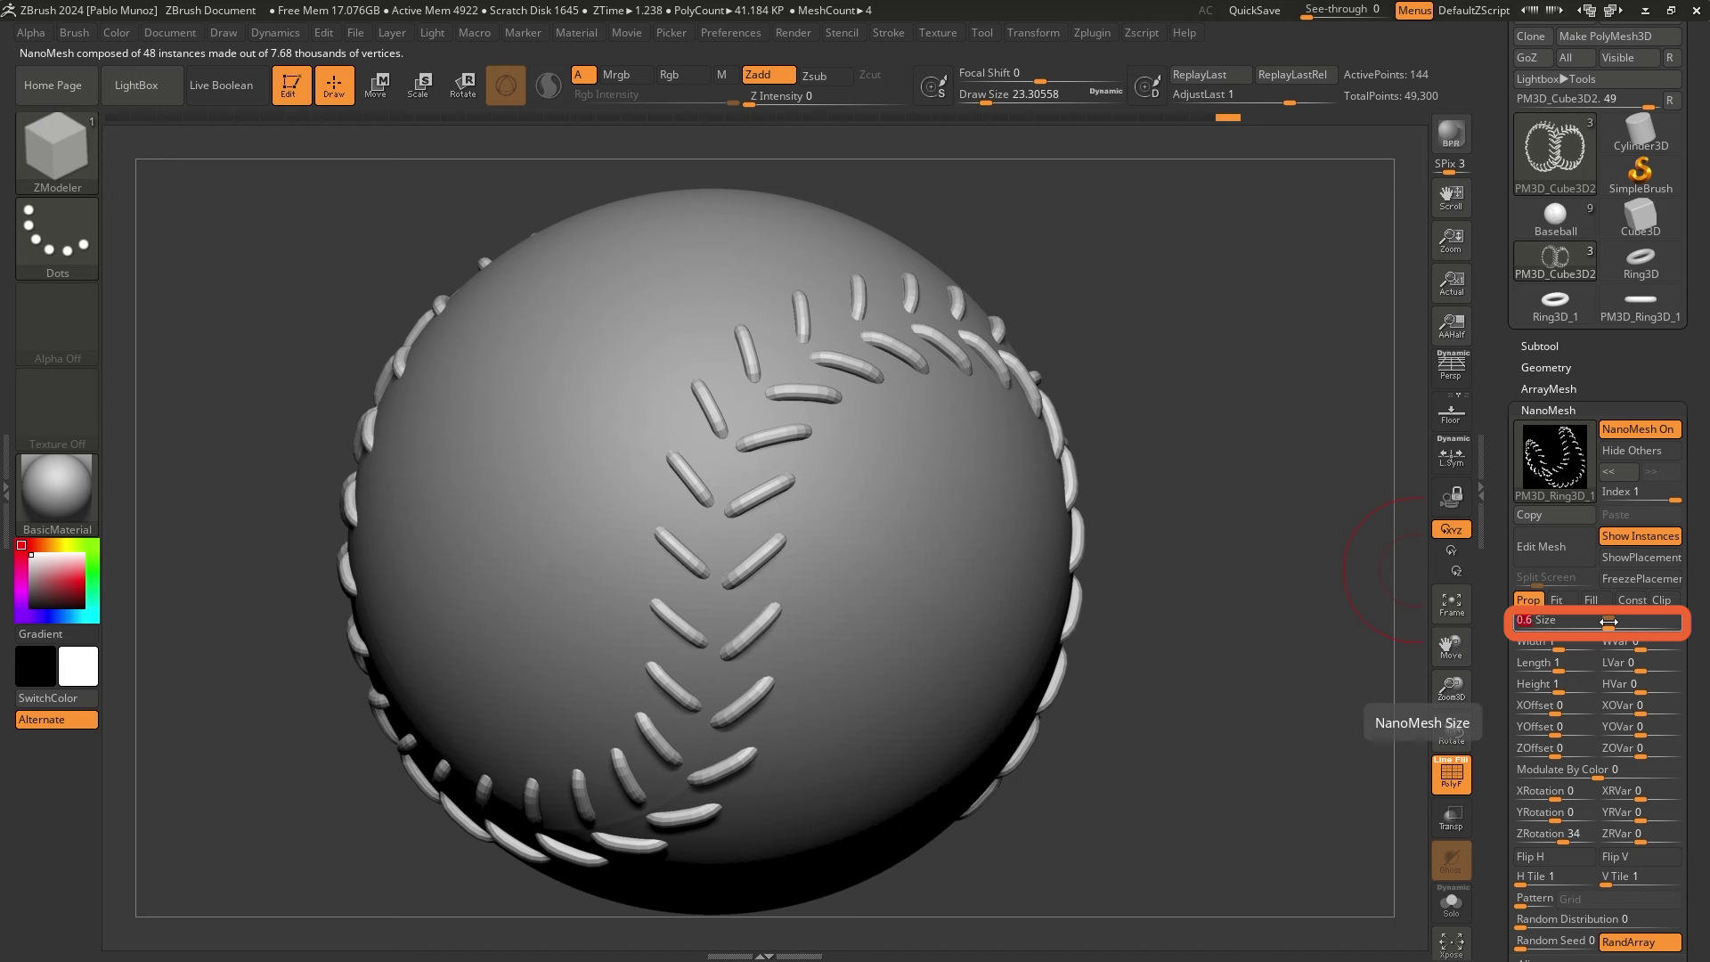
type(".6")
key("Return")
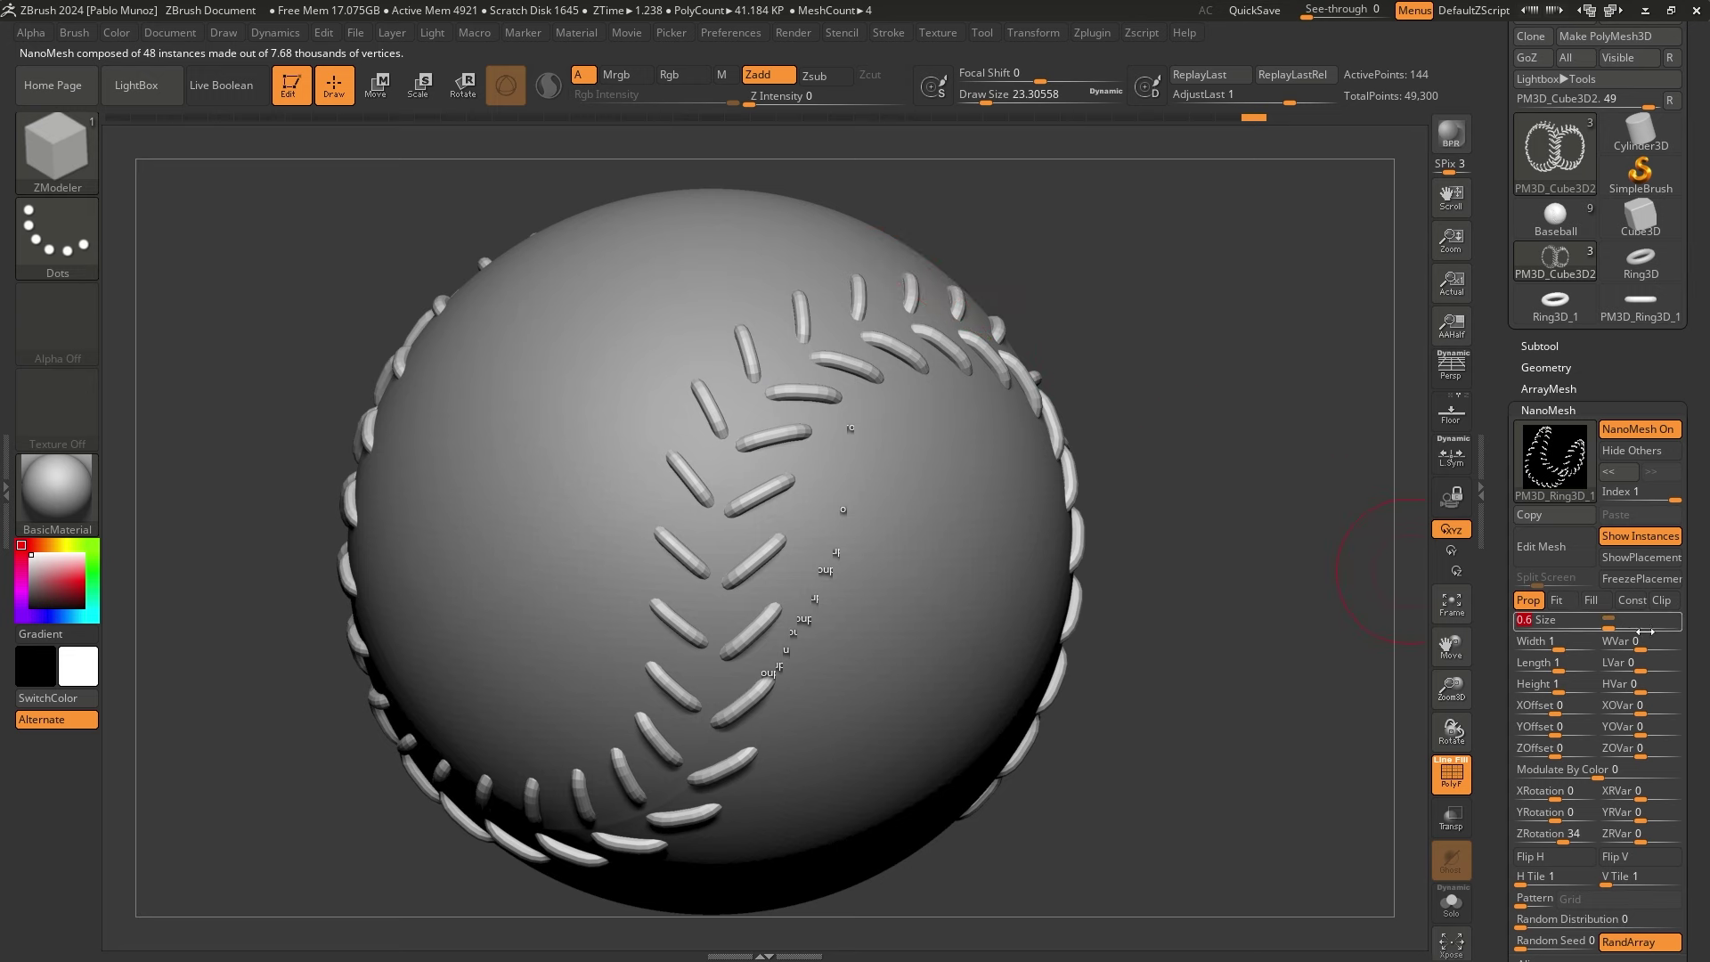
mouse_move(1617, 627)
left_mouse_down()
mouse_move(1657, 626)
mouse_move(1623, 626)
left_mouse_up()
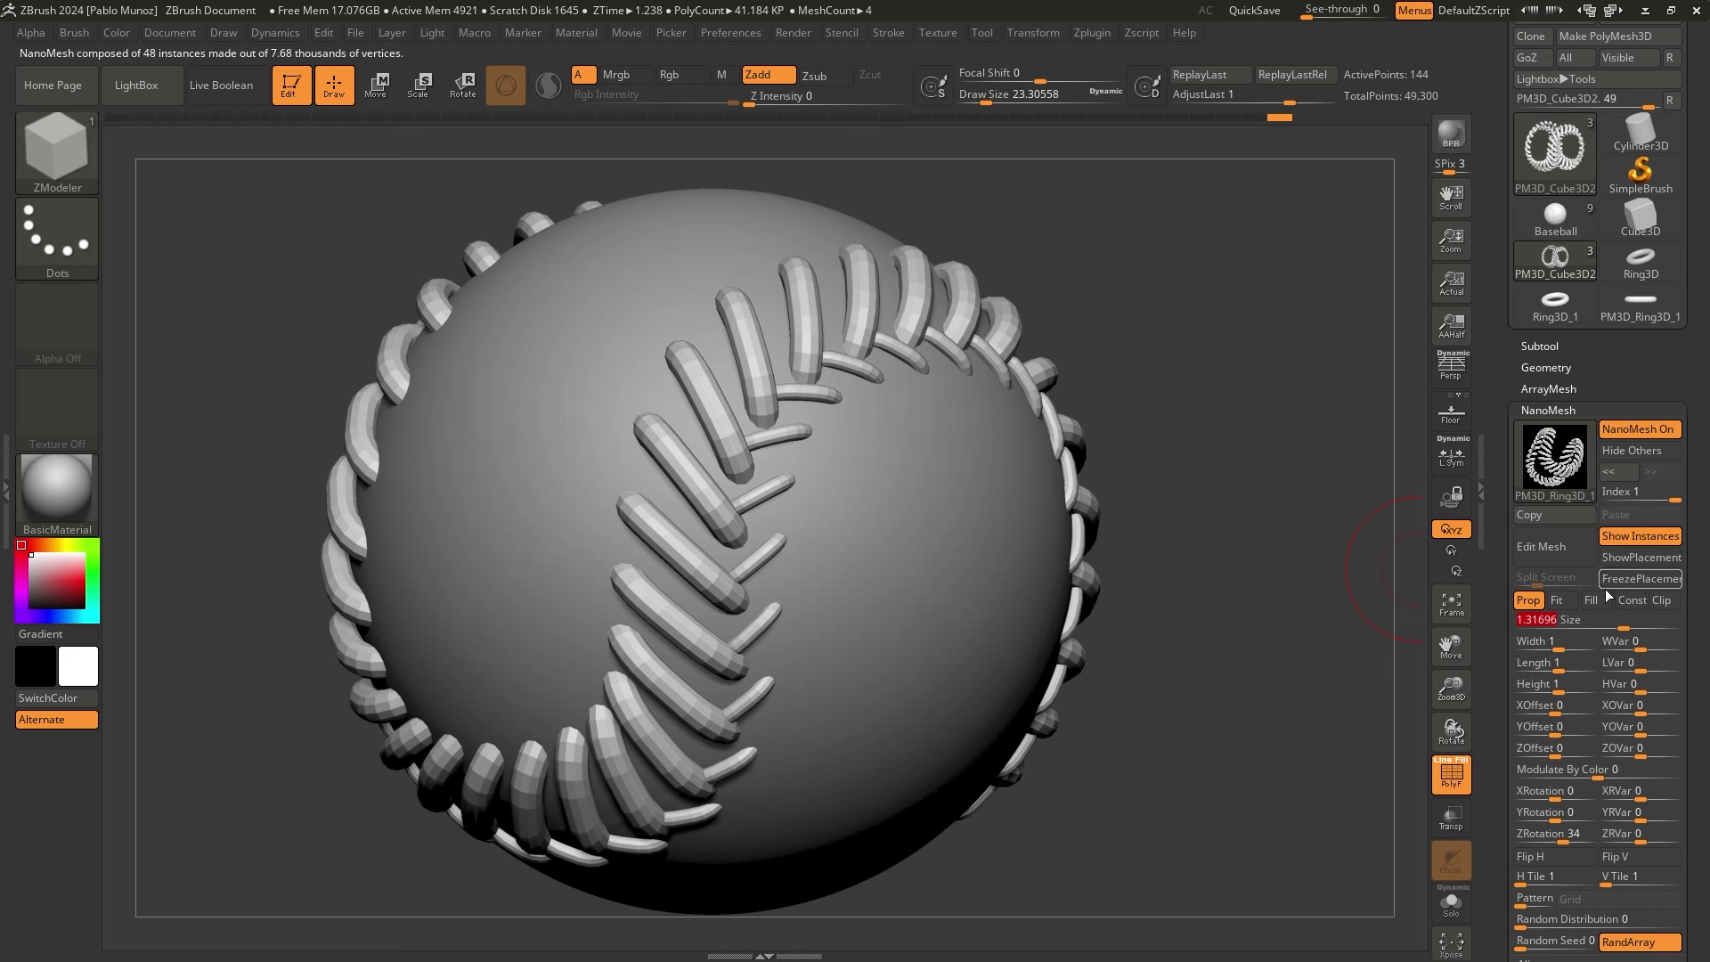
type("0.6")
key("Return")
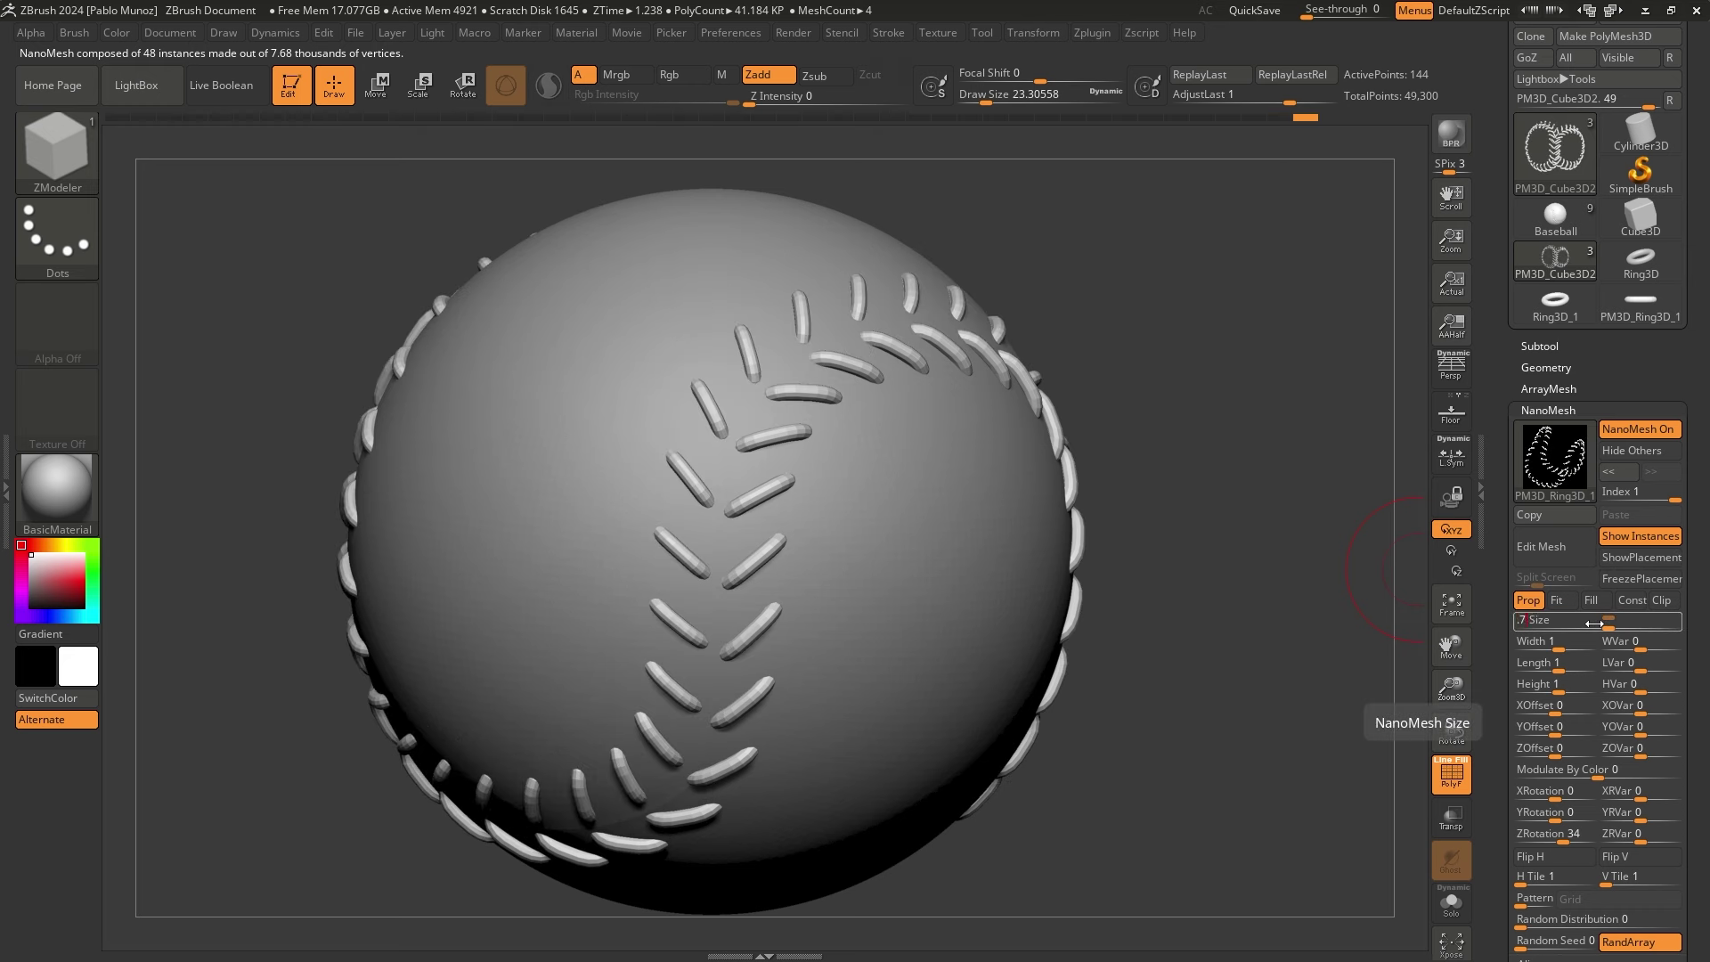
Set the NanoMesh size to 0.7 for both stitch sets, index 1 and index 0
type(".7")
key("Return")
left_click(1660, 499)
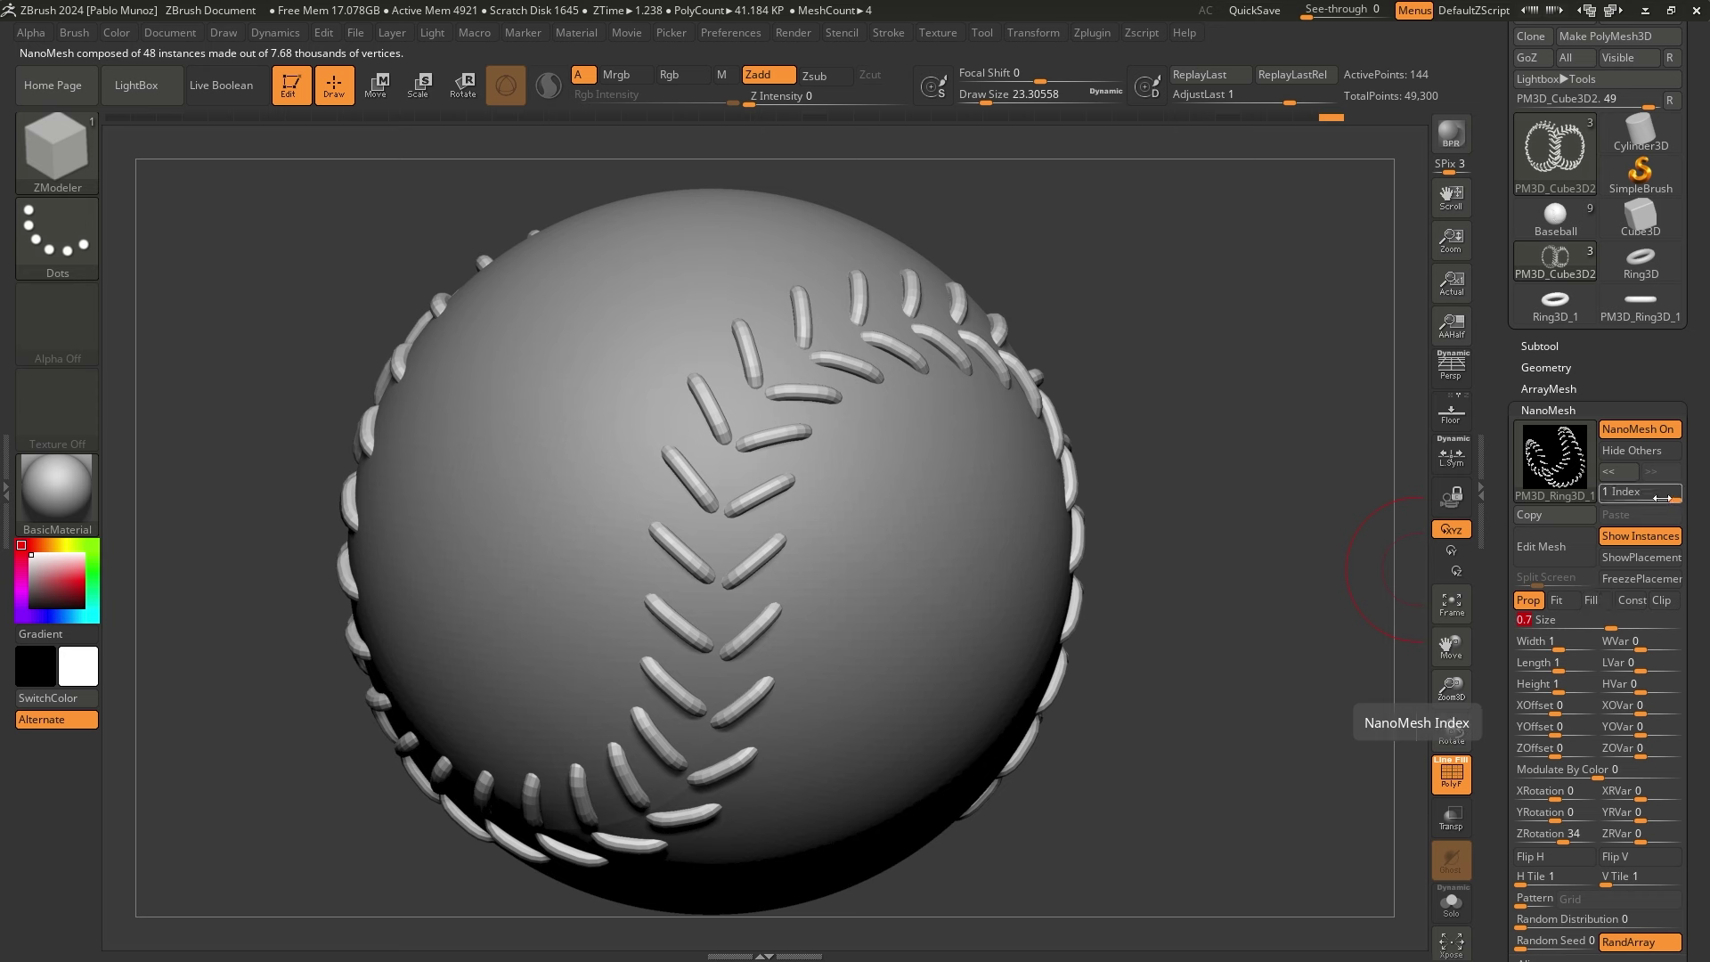
left_click_drag(1662, 498, 1614, 496)
left_click(1606, 615)
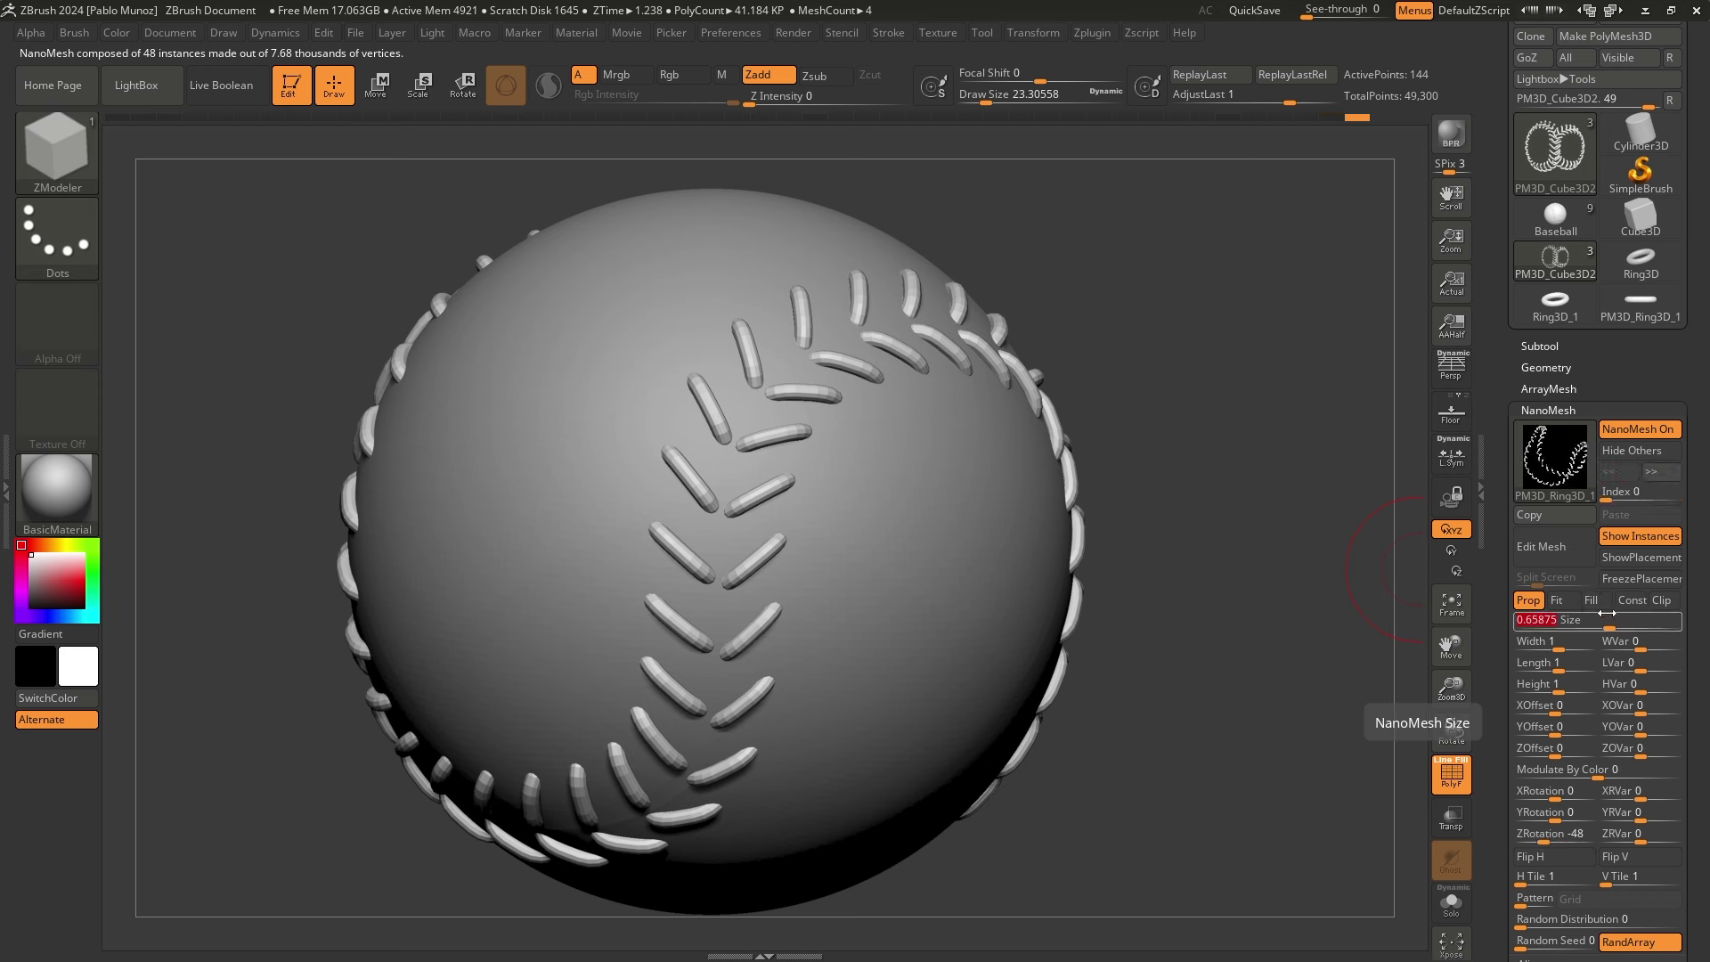
type(".7")
key("Return")
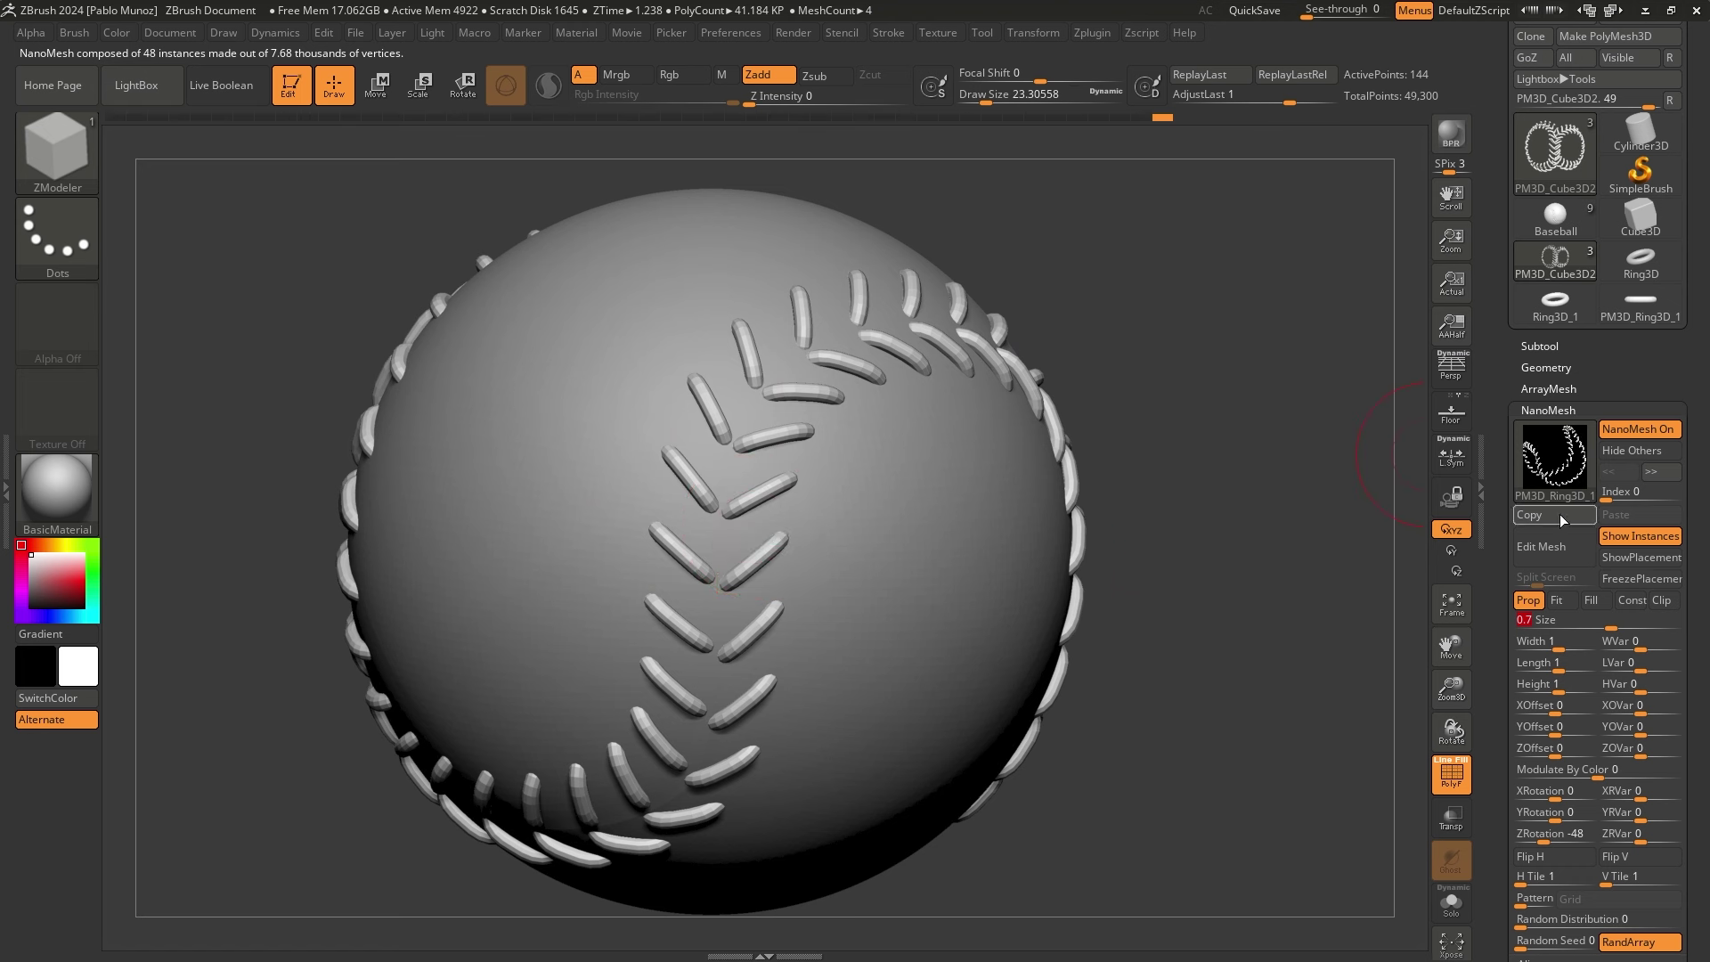
Isolate the seam strip with its placement polygons shown and compare the enlarged stitches with the ball
left_click(1181, 403)
left_click_drag(1259, 487, 1251, 465, "alt")
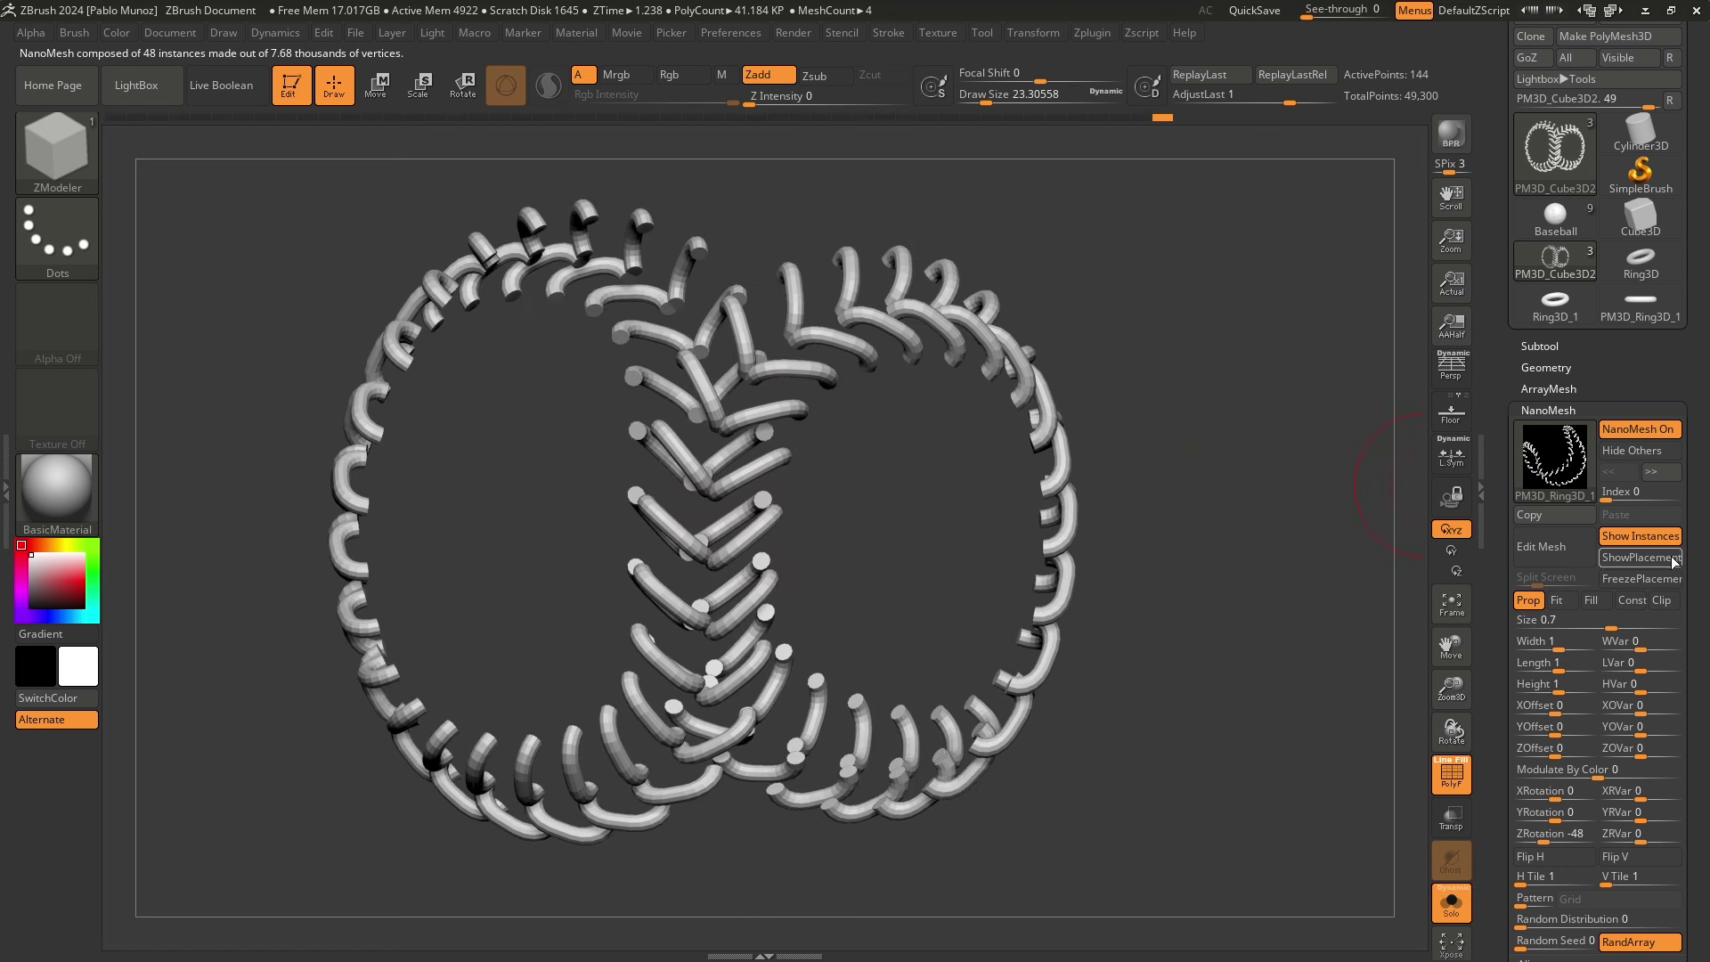
left_click(1667, 561)
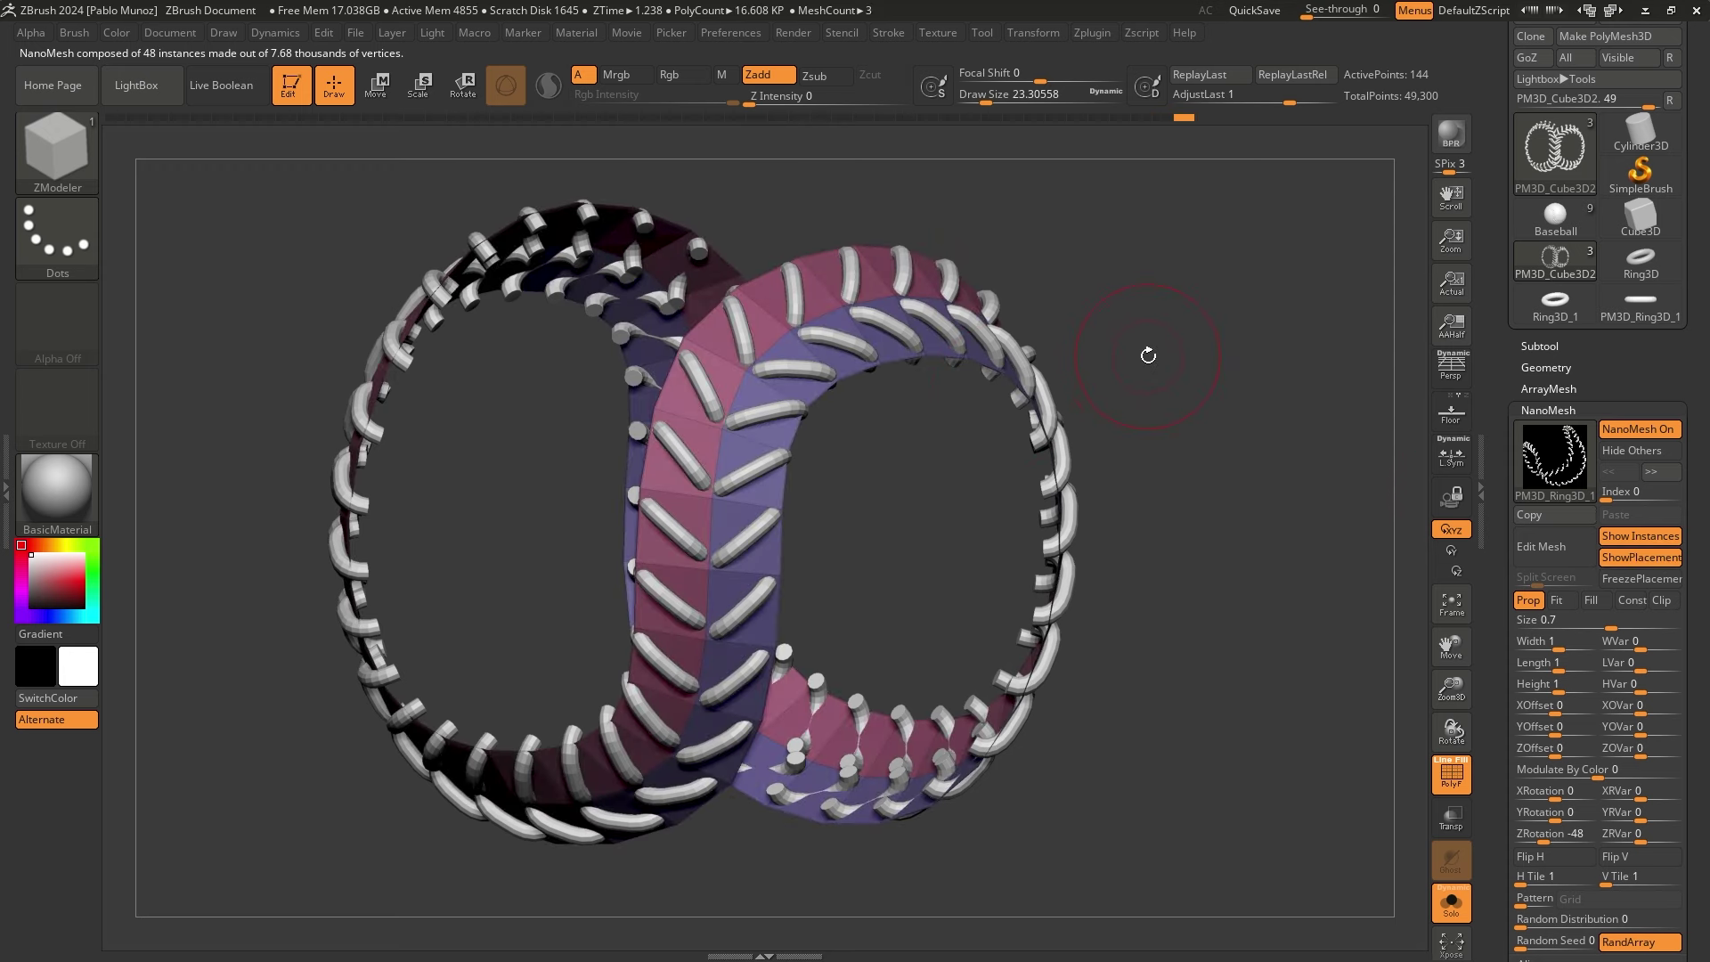
mouse_move(1120, 359)
left_mouse_down("alt")
mouse_move(1252, 439)
mouse_move(1167, 431)
left_mouse_up("alt")
right_click(1113, 570)
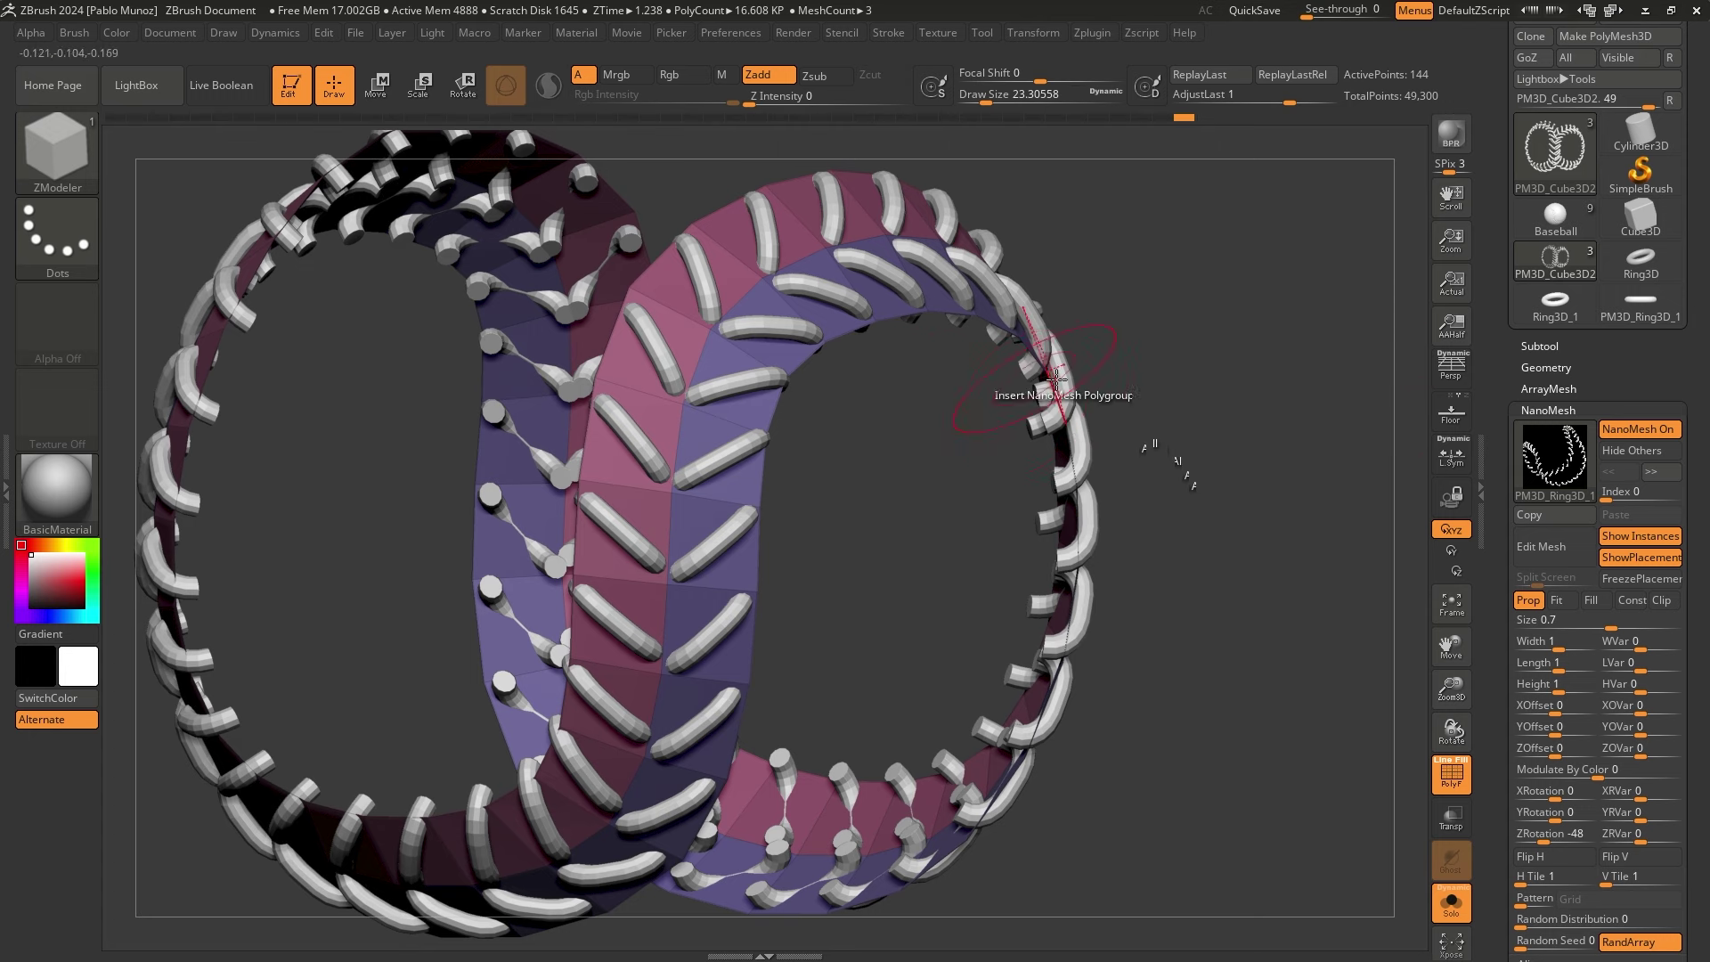
left_click(1013, 410)
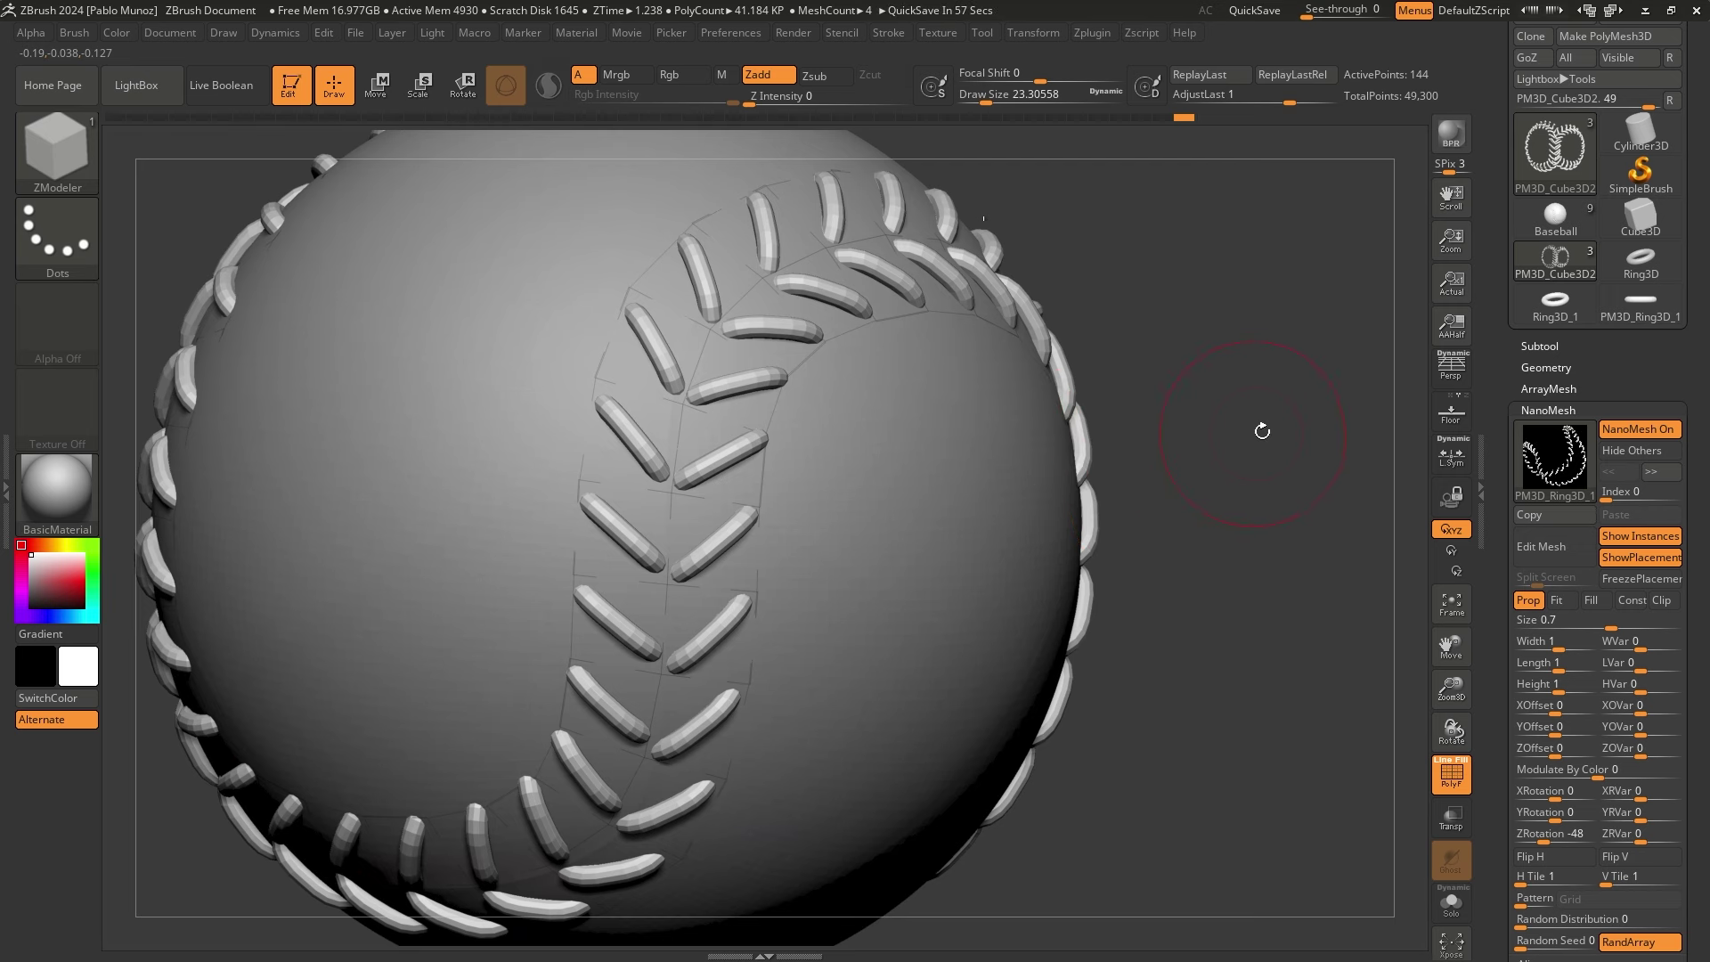
Set the NanoMesh ZOffset to 0.2 for both stitch sets on the isolated strip and show the ball again
key("ctrl+shift+s")
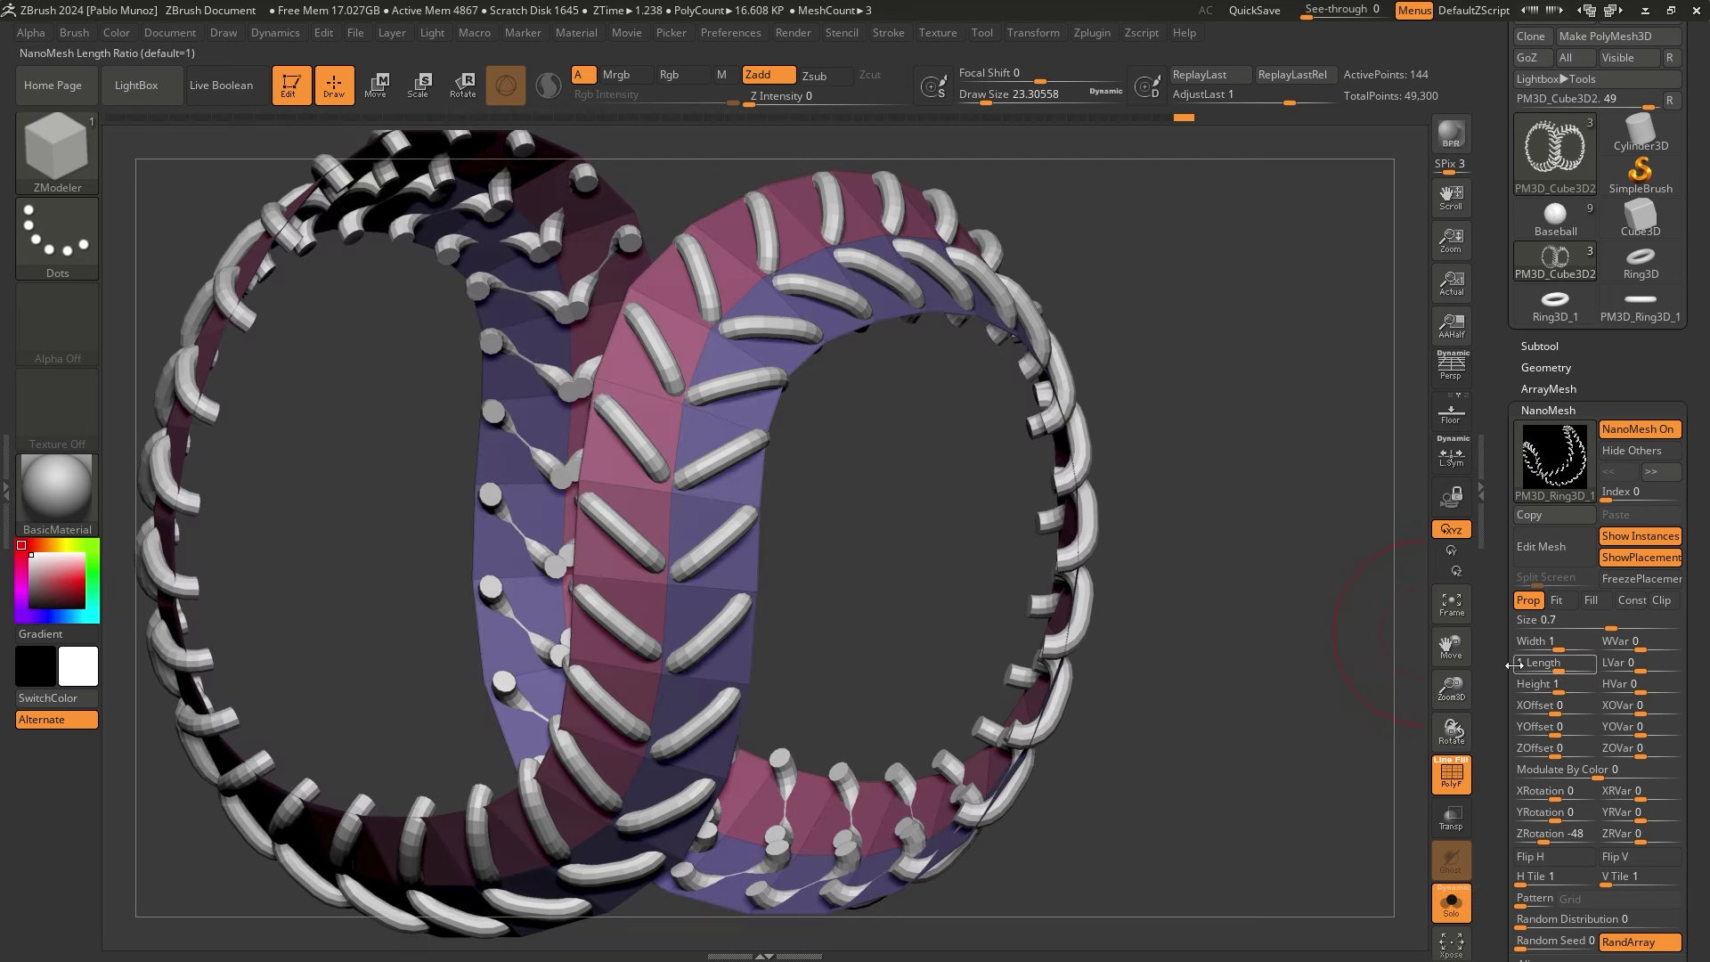
scroll(1556, 690, "down", 2)
left_click_drag(1556, 680, 1570, 679)
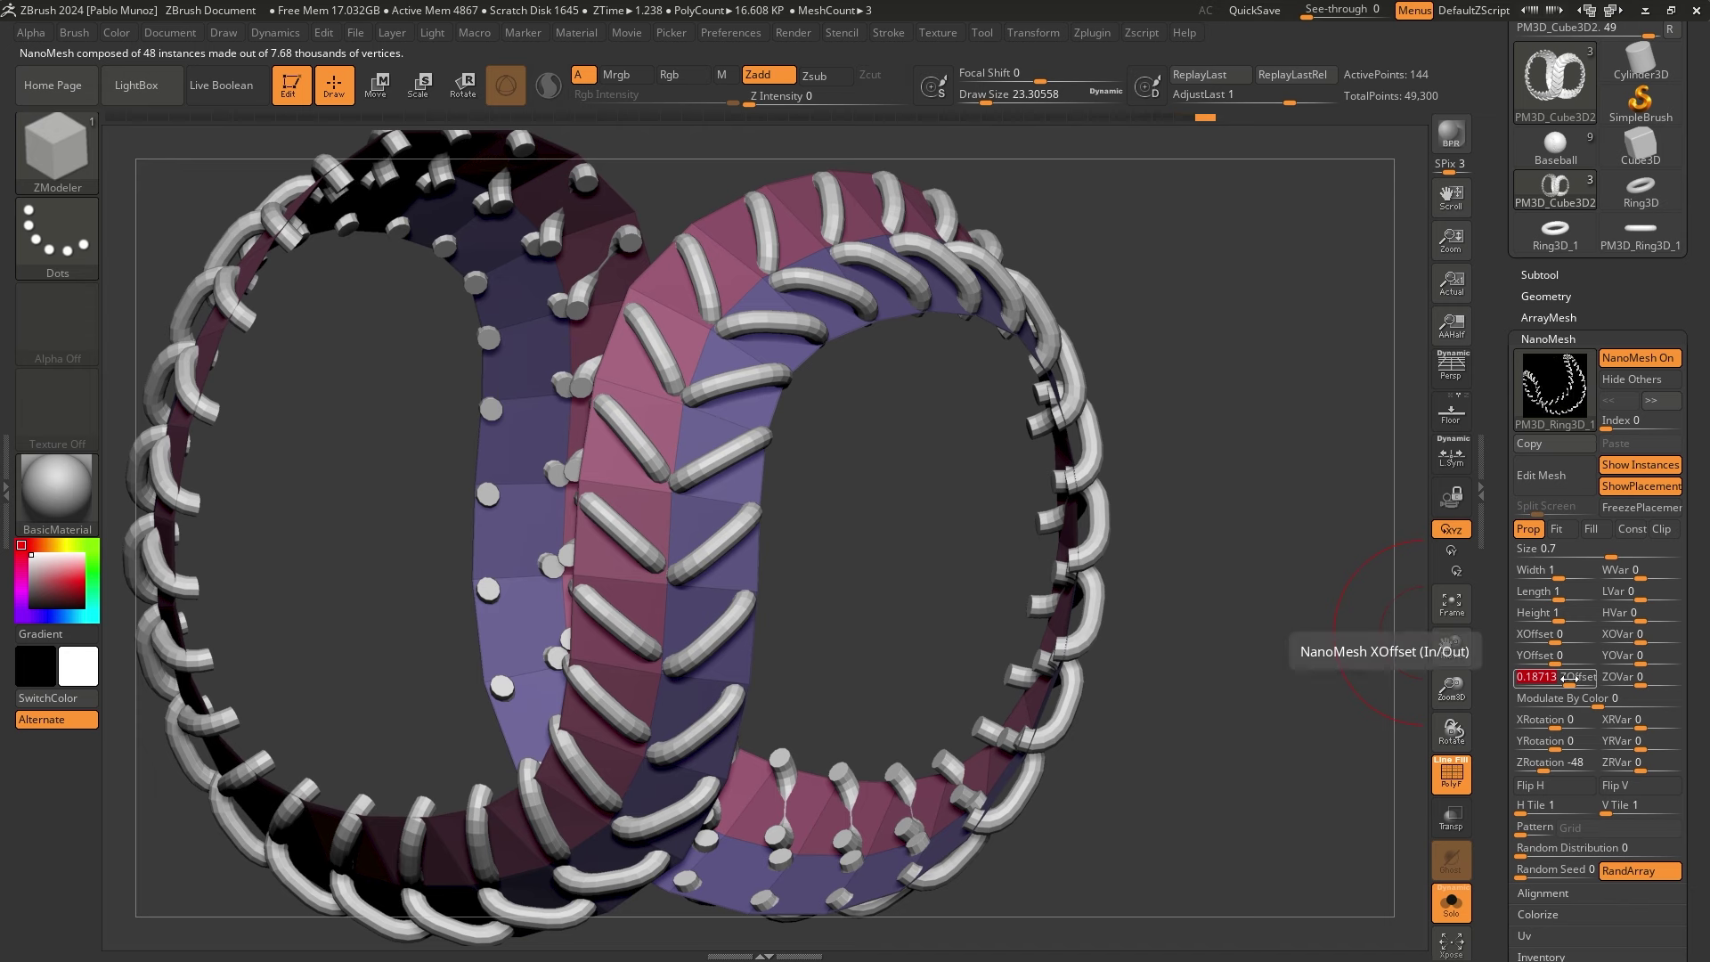
type(".2")
key("Return")
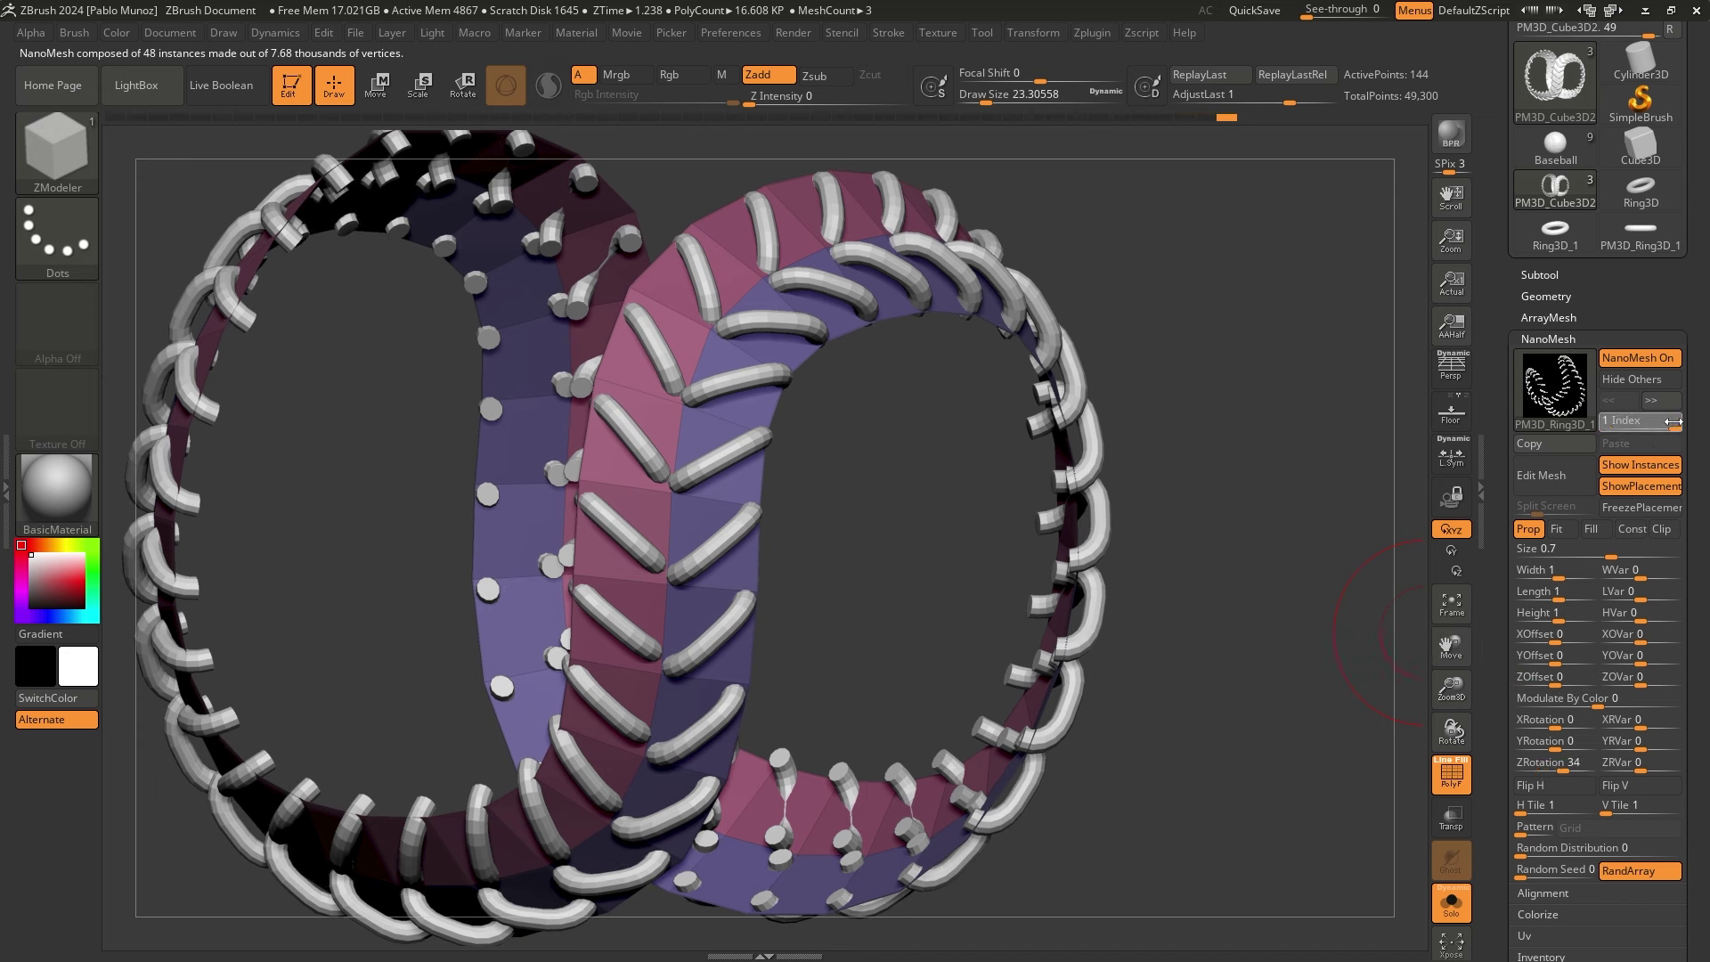
left_click(1564, 685)
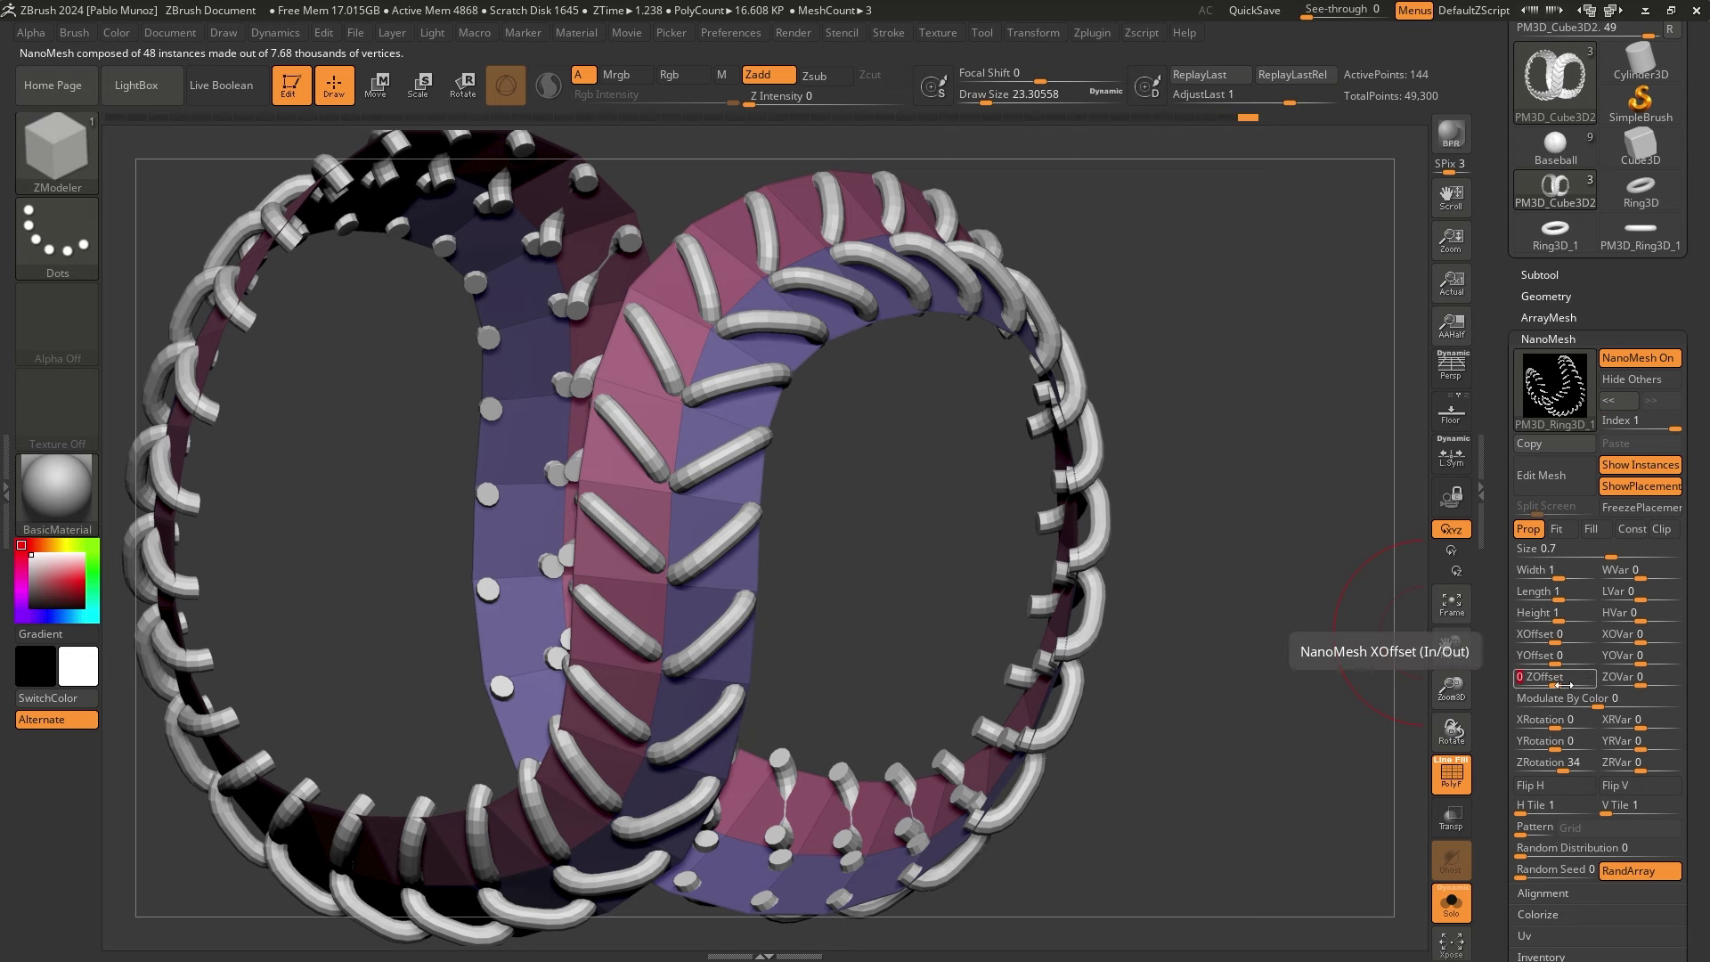
key("Return")
left_click(1293, 503)
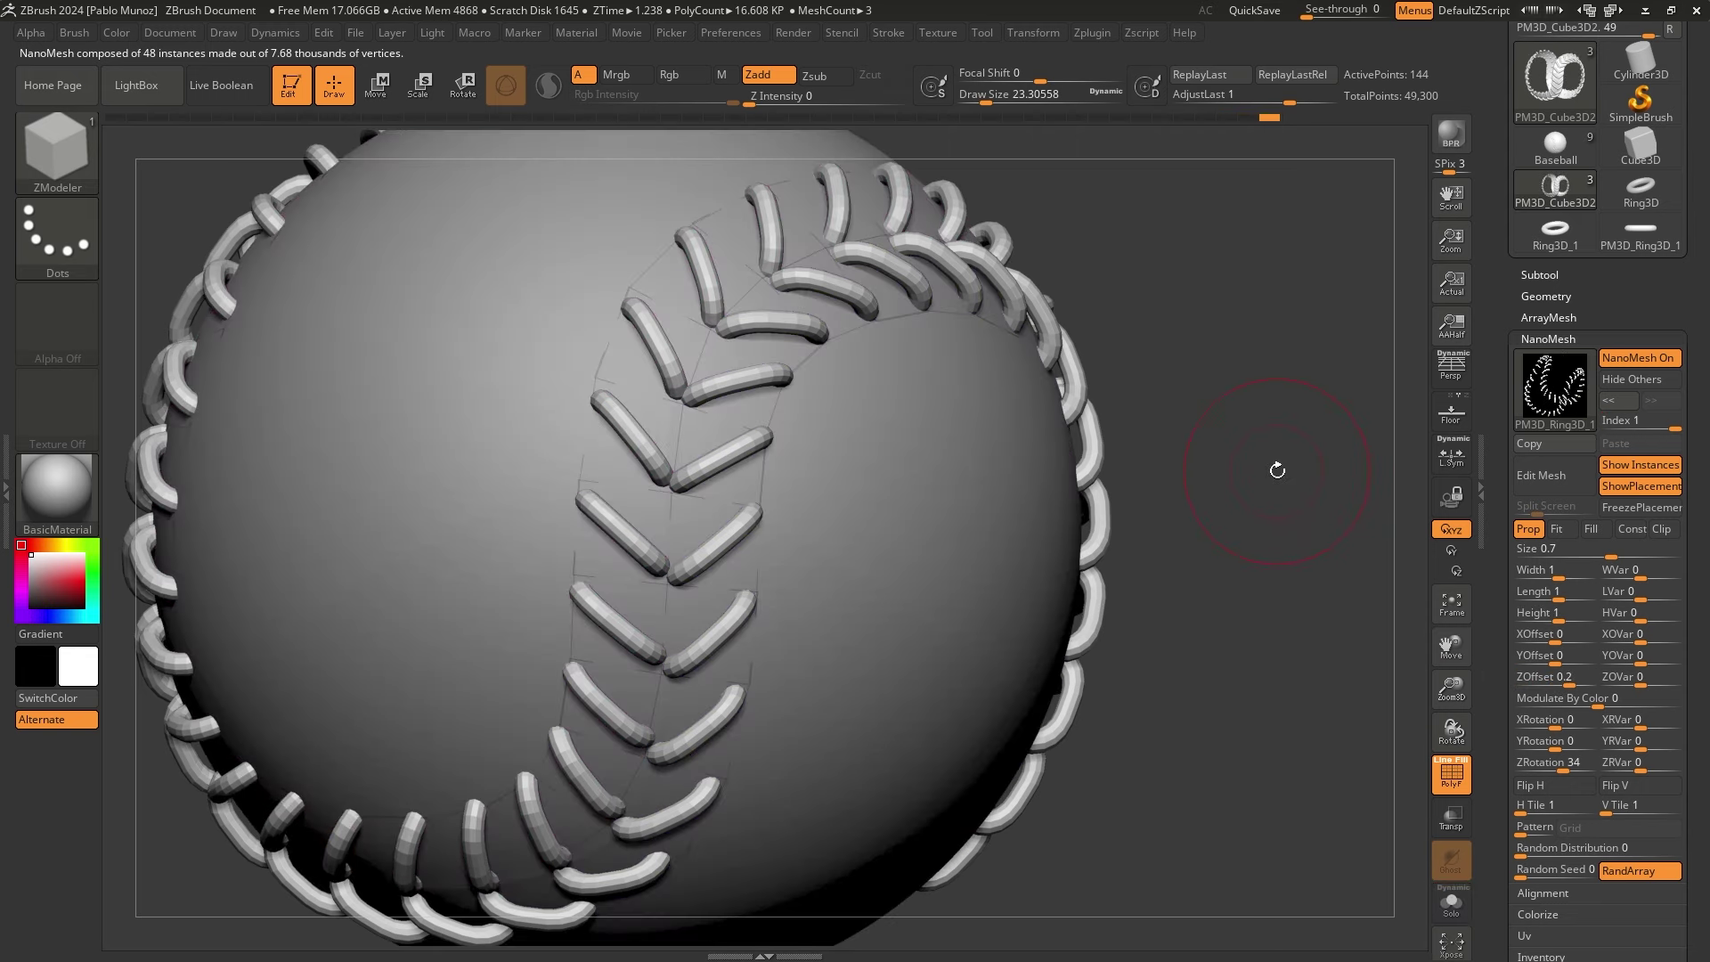
Frame the whole baseball and hide the NanoMesh placement polygons
left_click_drag(1256, 401, 1220, 448)
key("f")
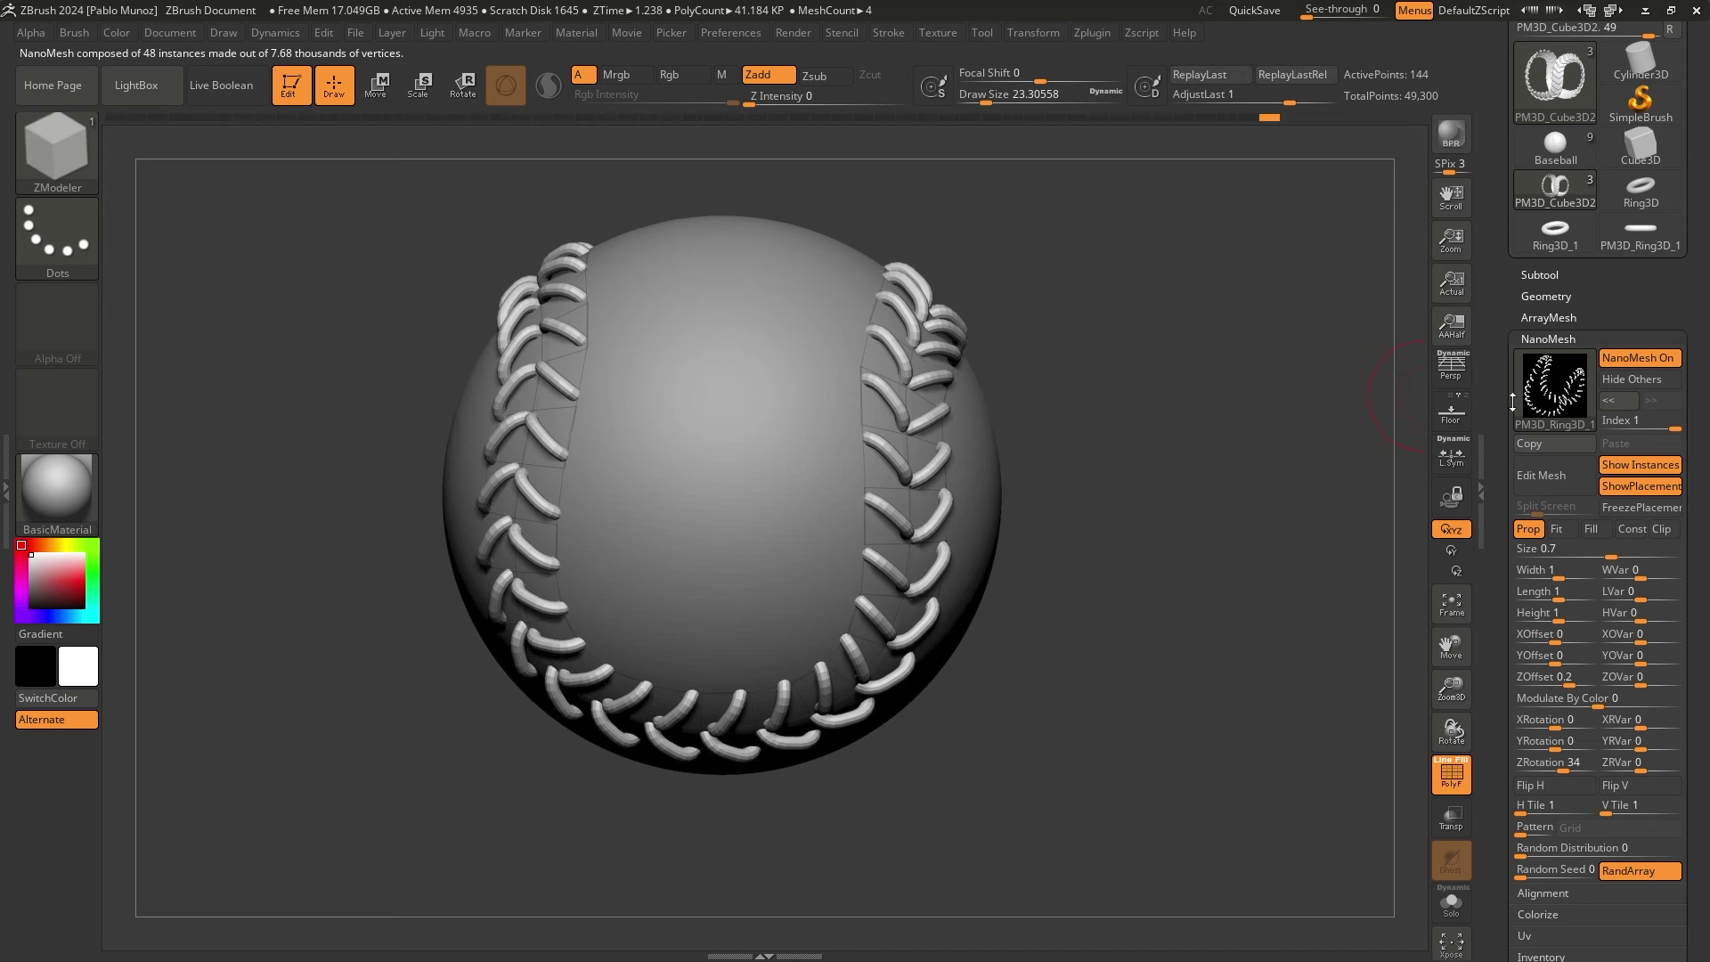
left_click(1641, 487)
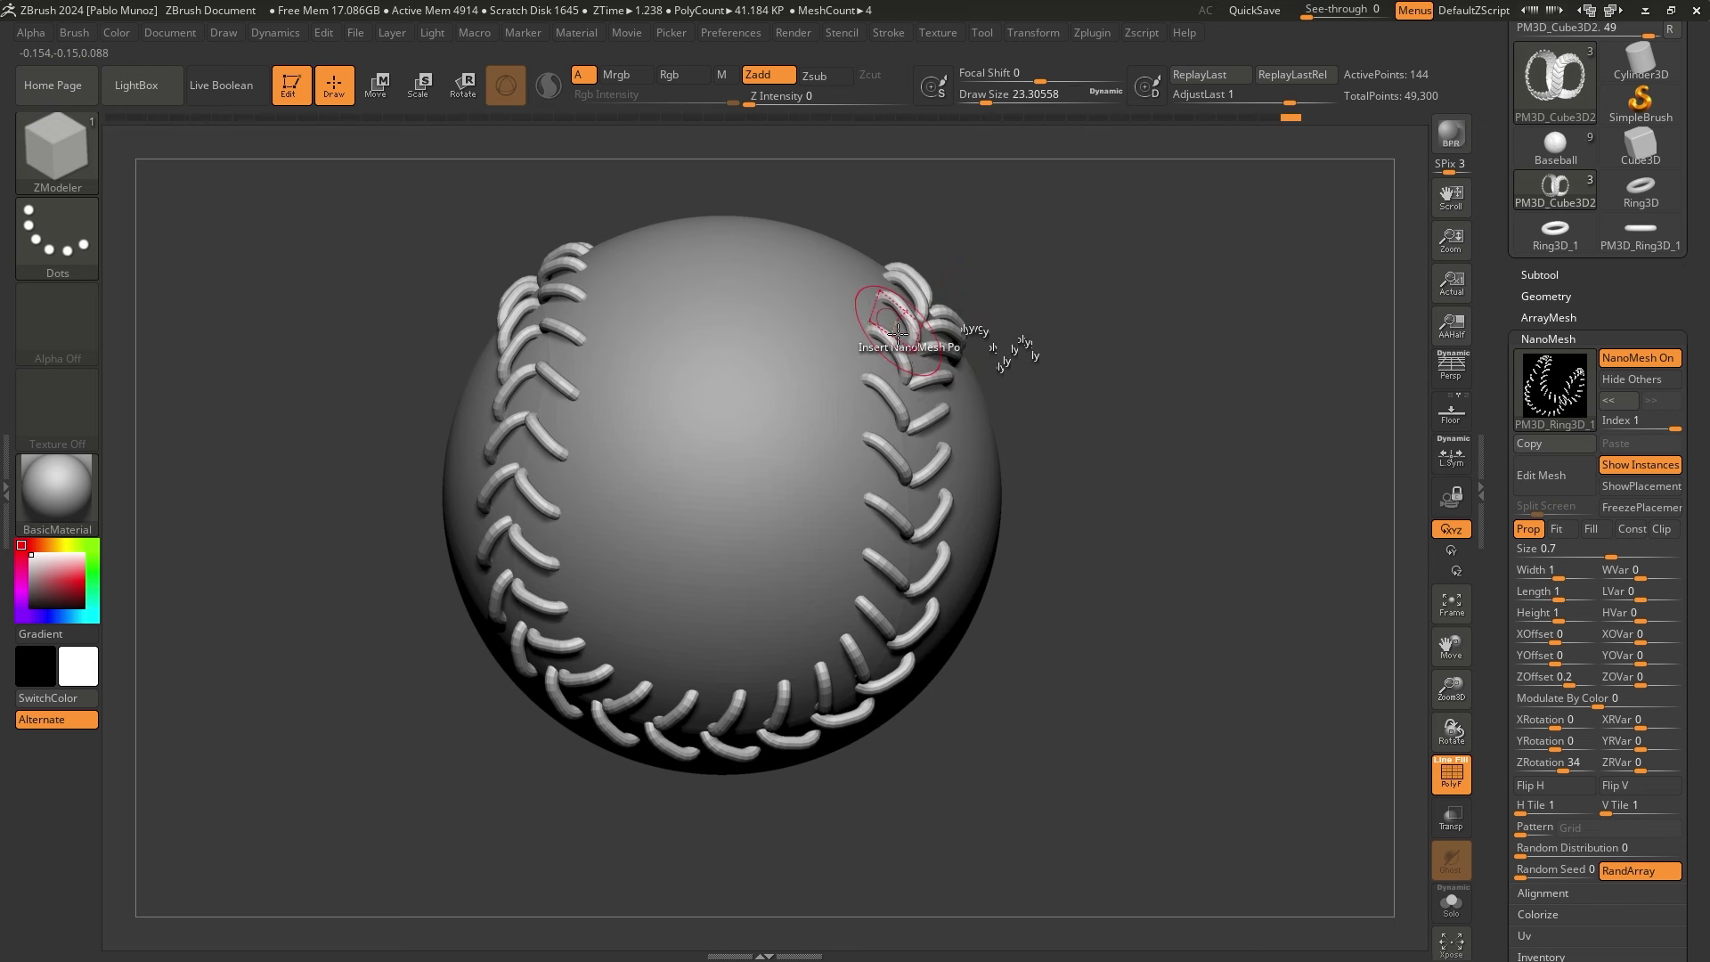
left_click_drag(1176, 393, 1186, 396)
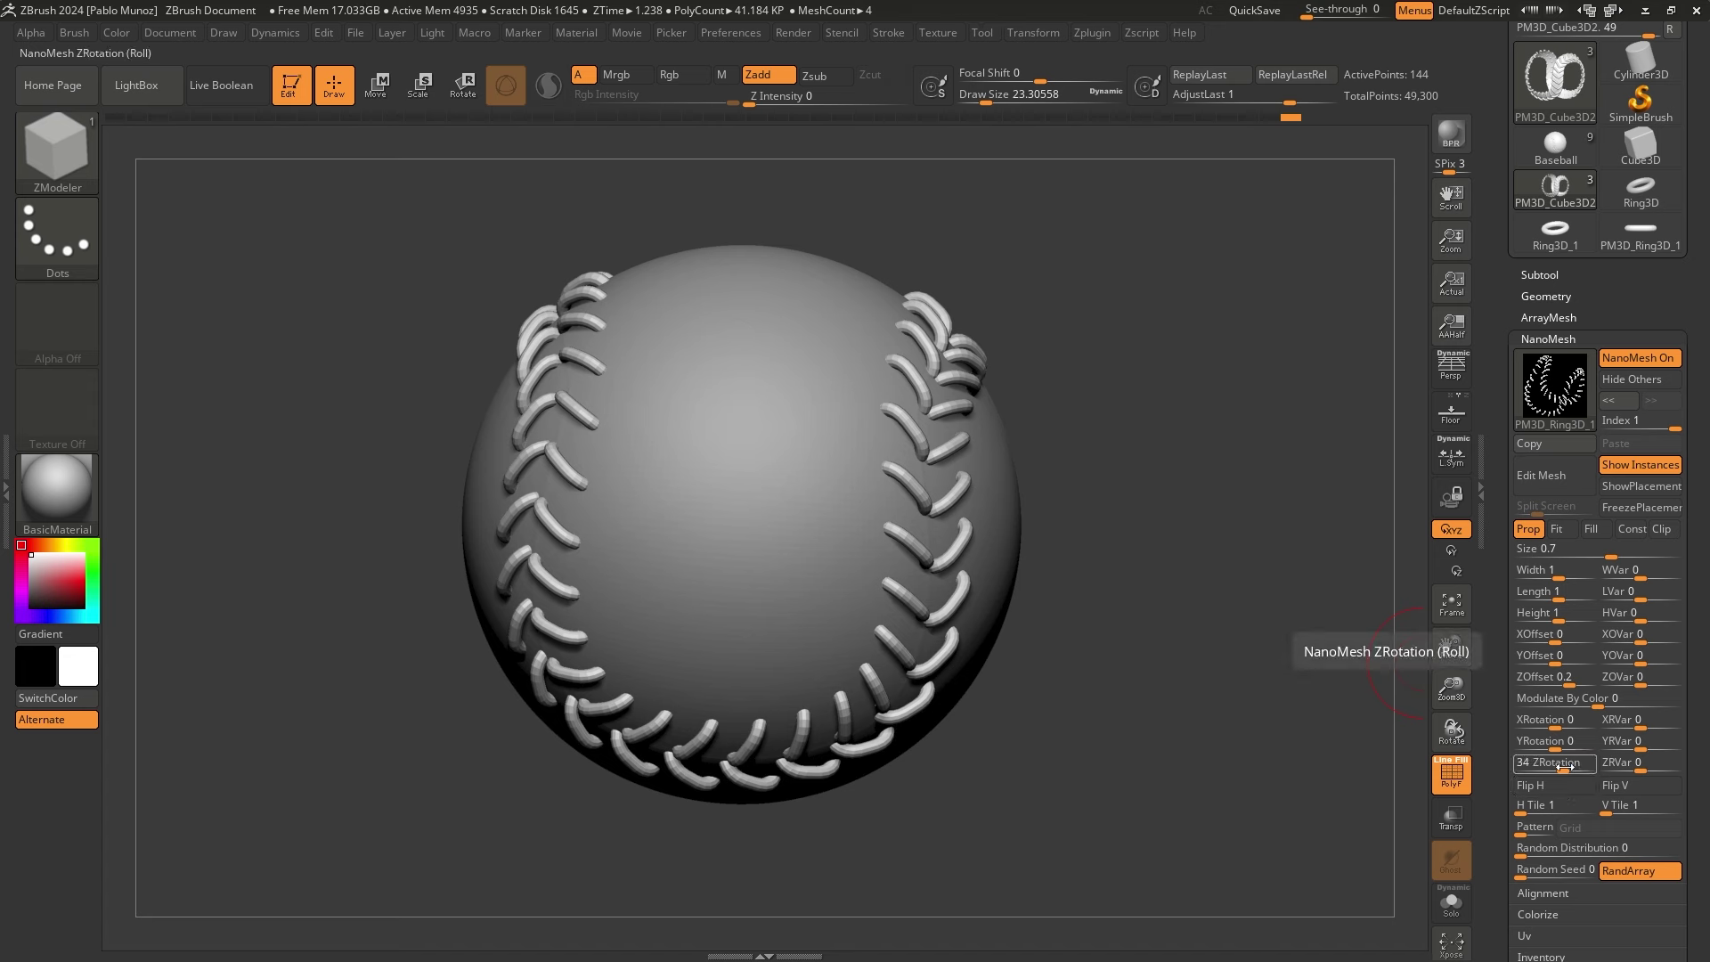
Try a Z rotation of 37° on the index 1 stitches and return it to 34°
left_click_drag(1540, 768, 1540, 770)
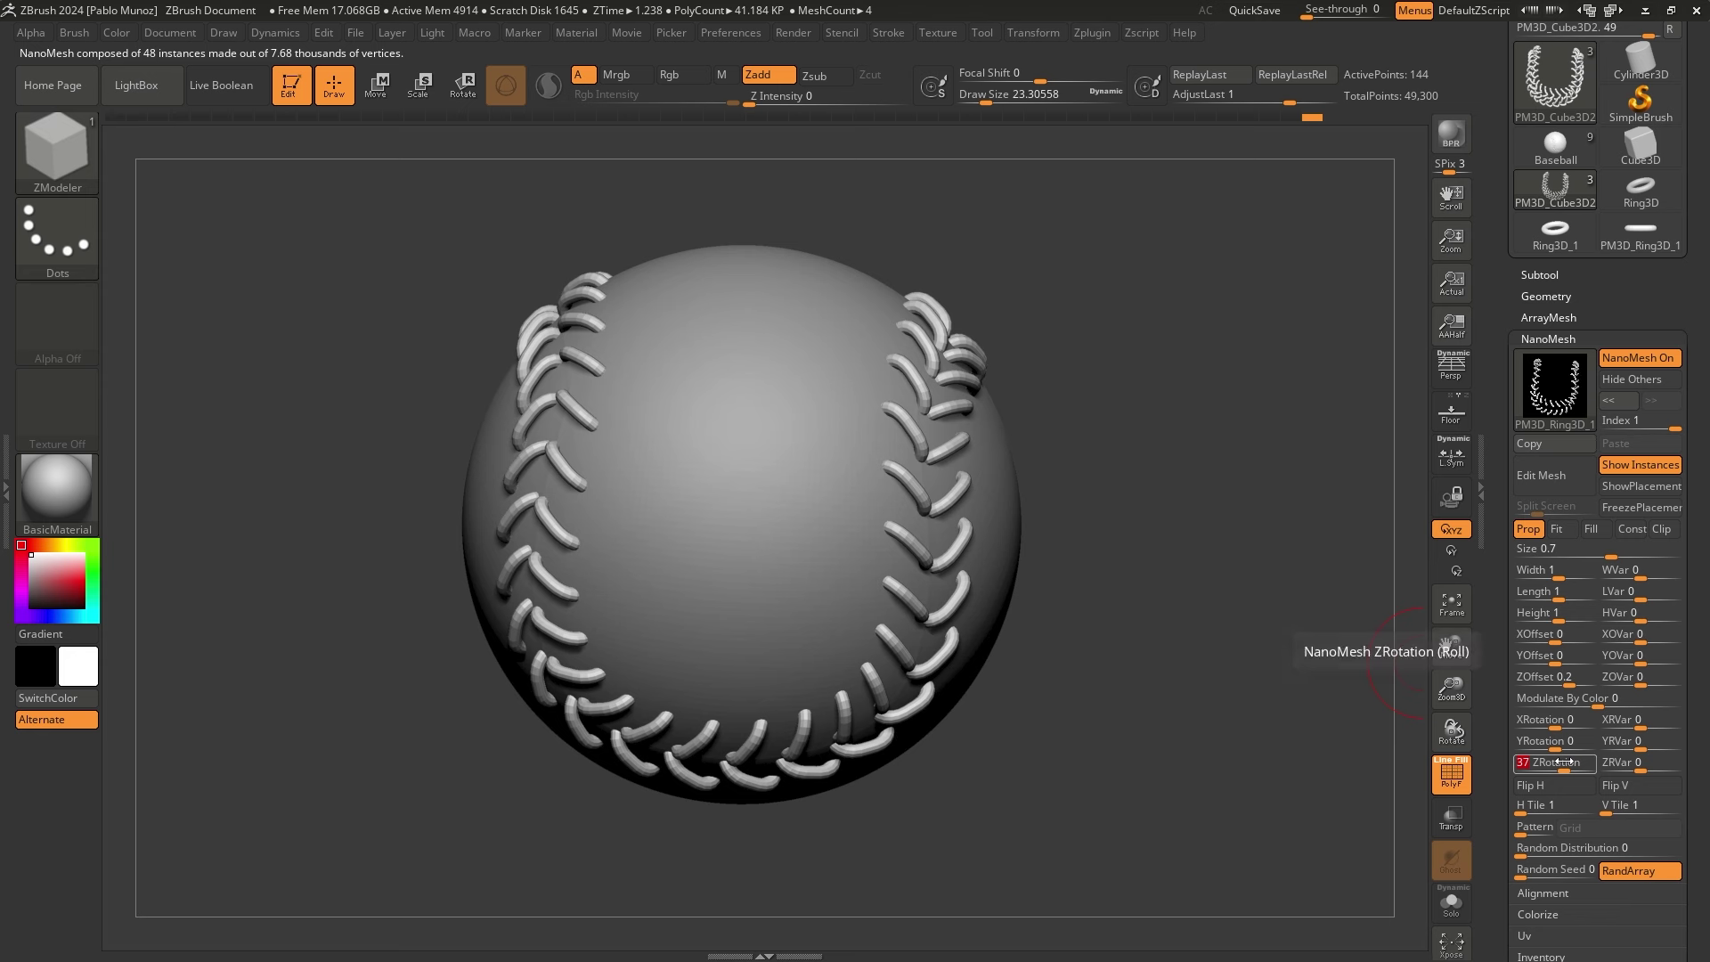
type("3")
key("Return")
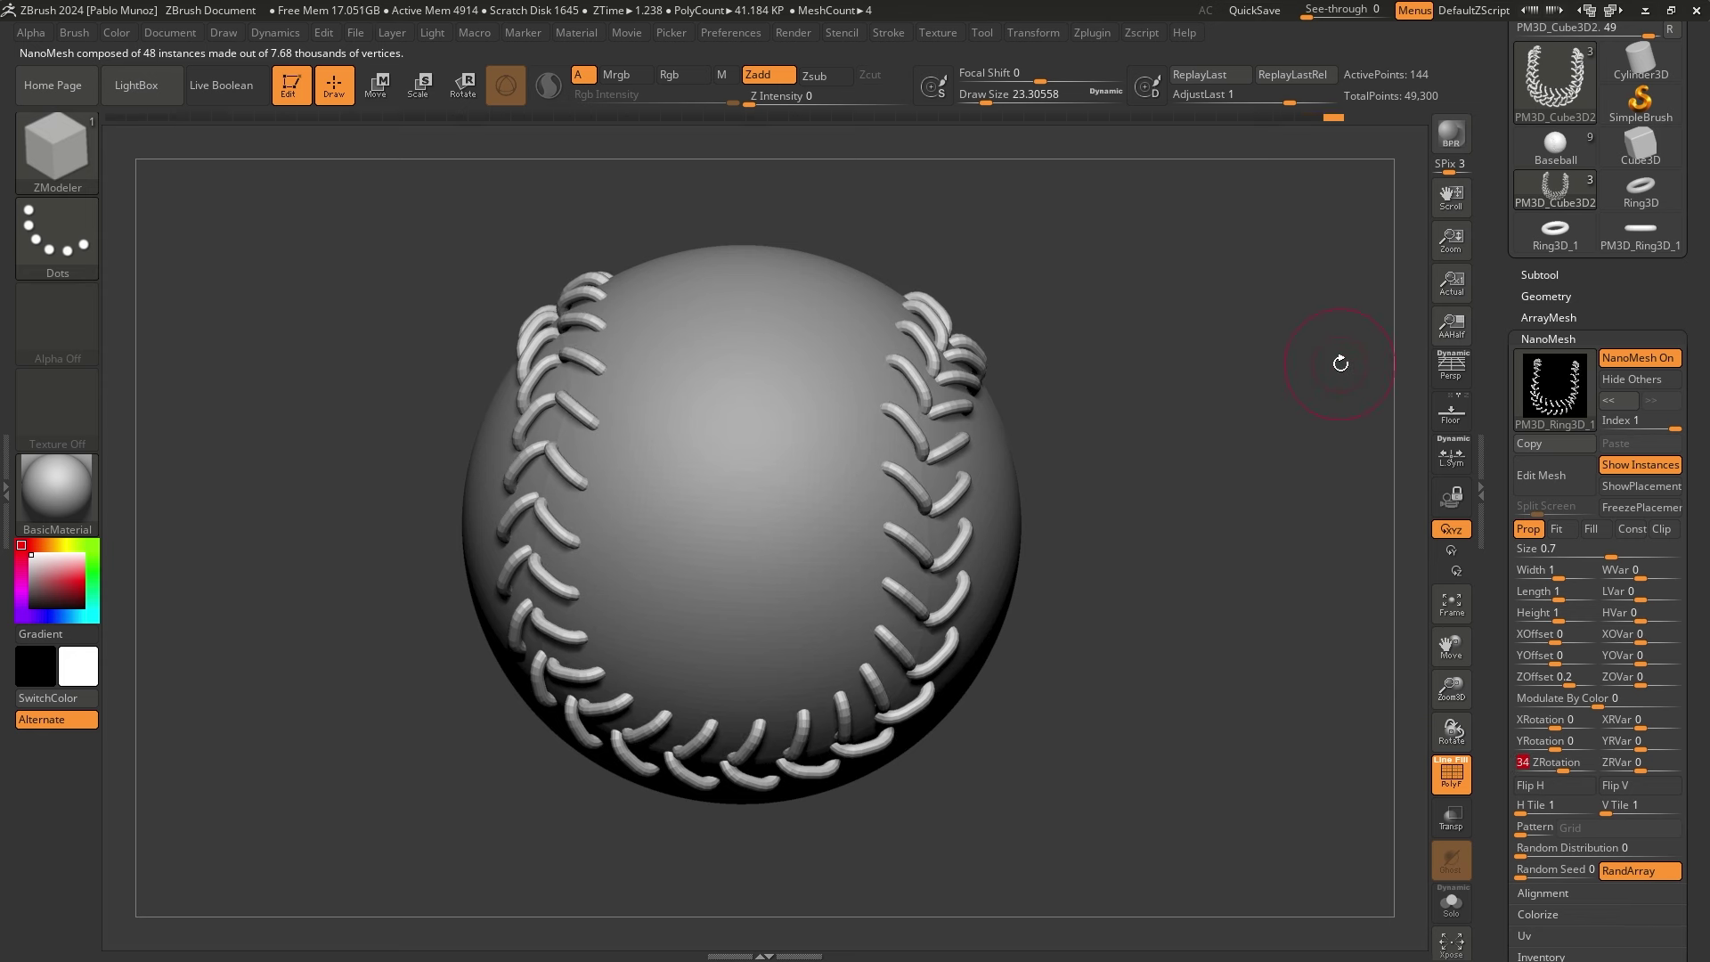
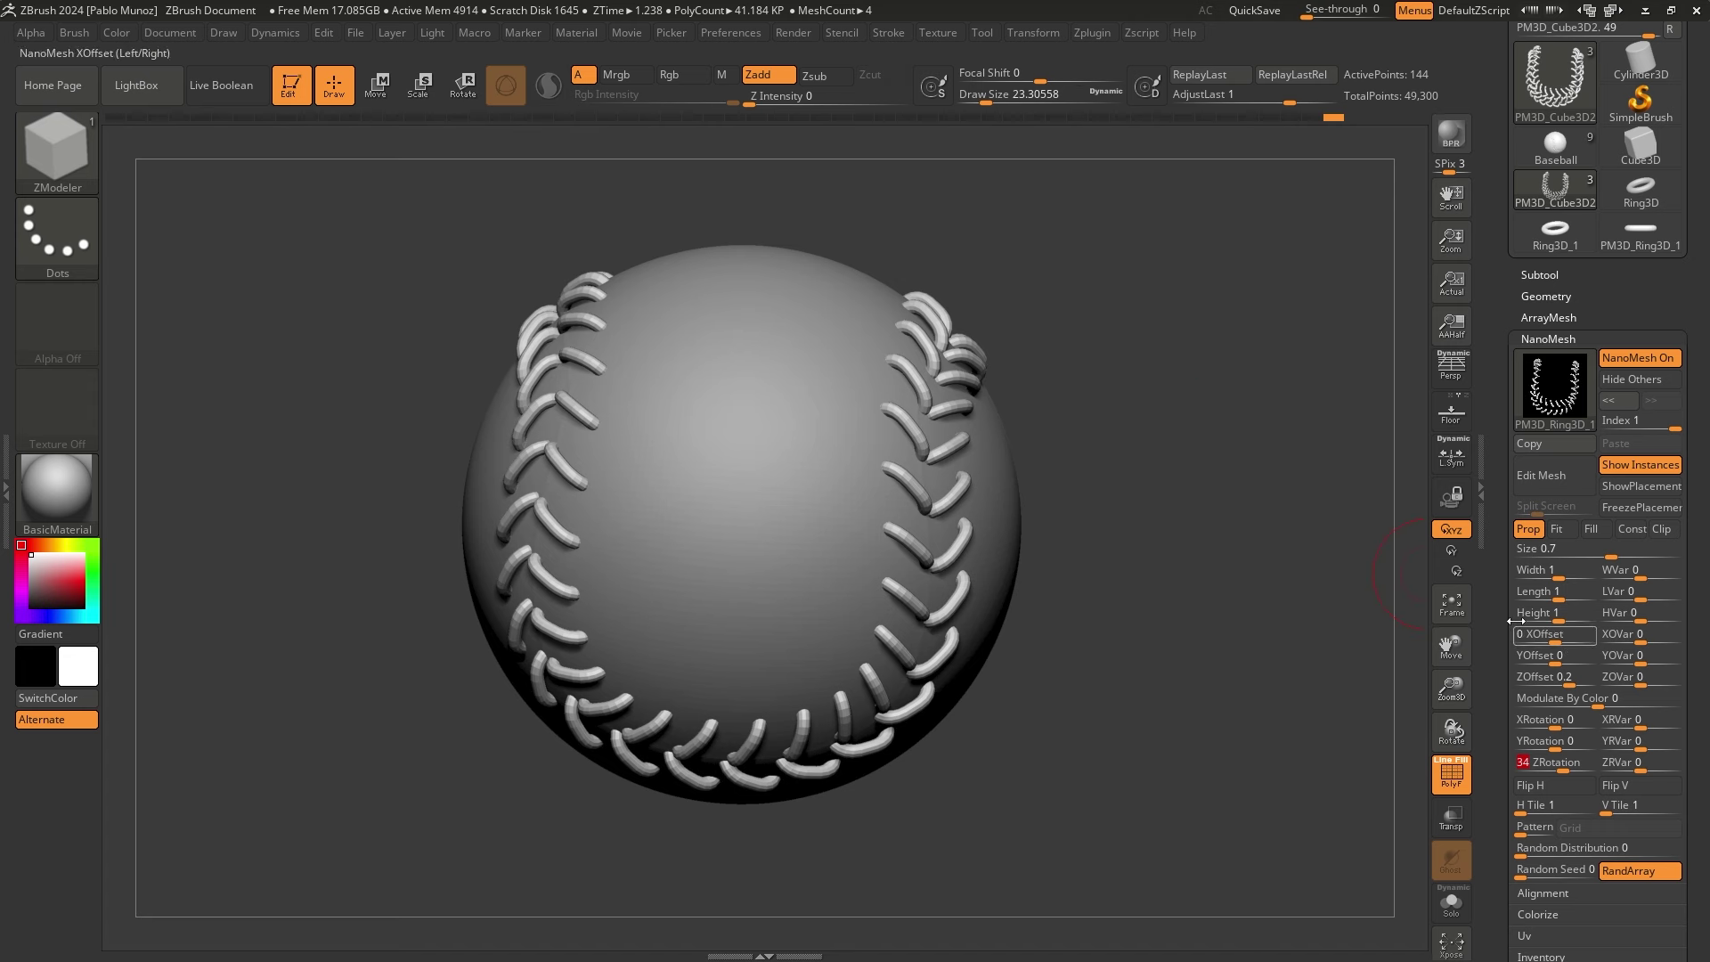
Convert both NanoMesh stitch sets to real geometry with One To Mesh in the NanoMesh inventory
left_click_drag(1512, 741, 1512, 475)
left_click(1551, 692)
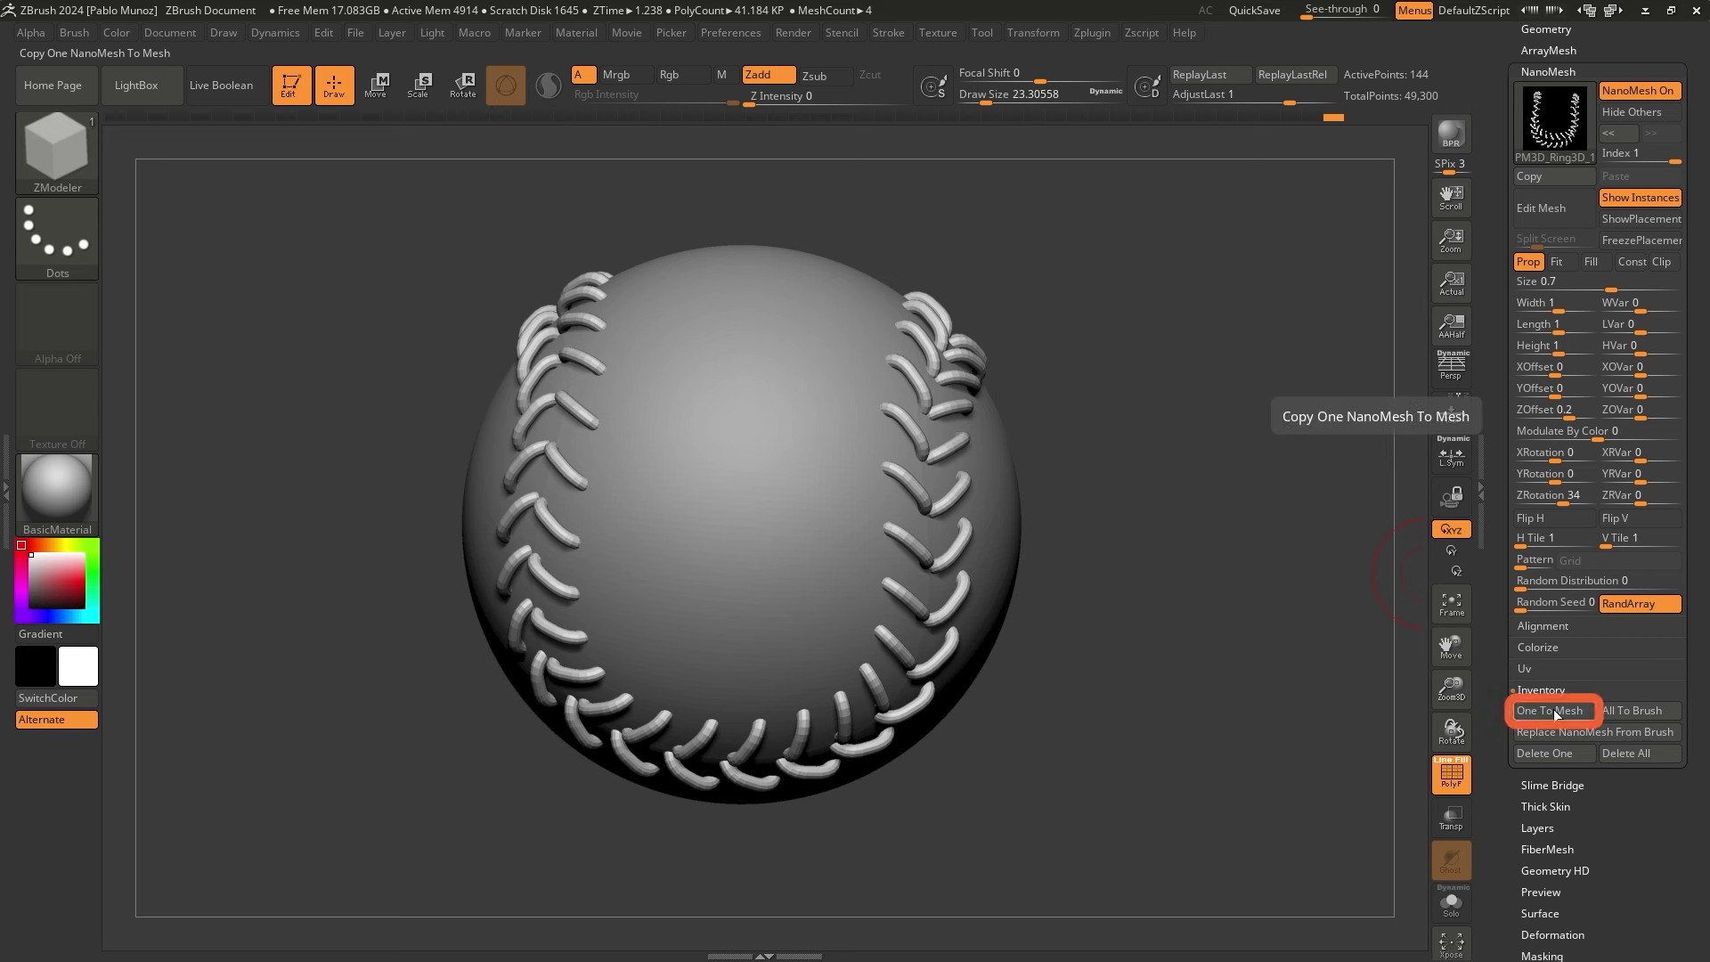
left_click(1554, 709)
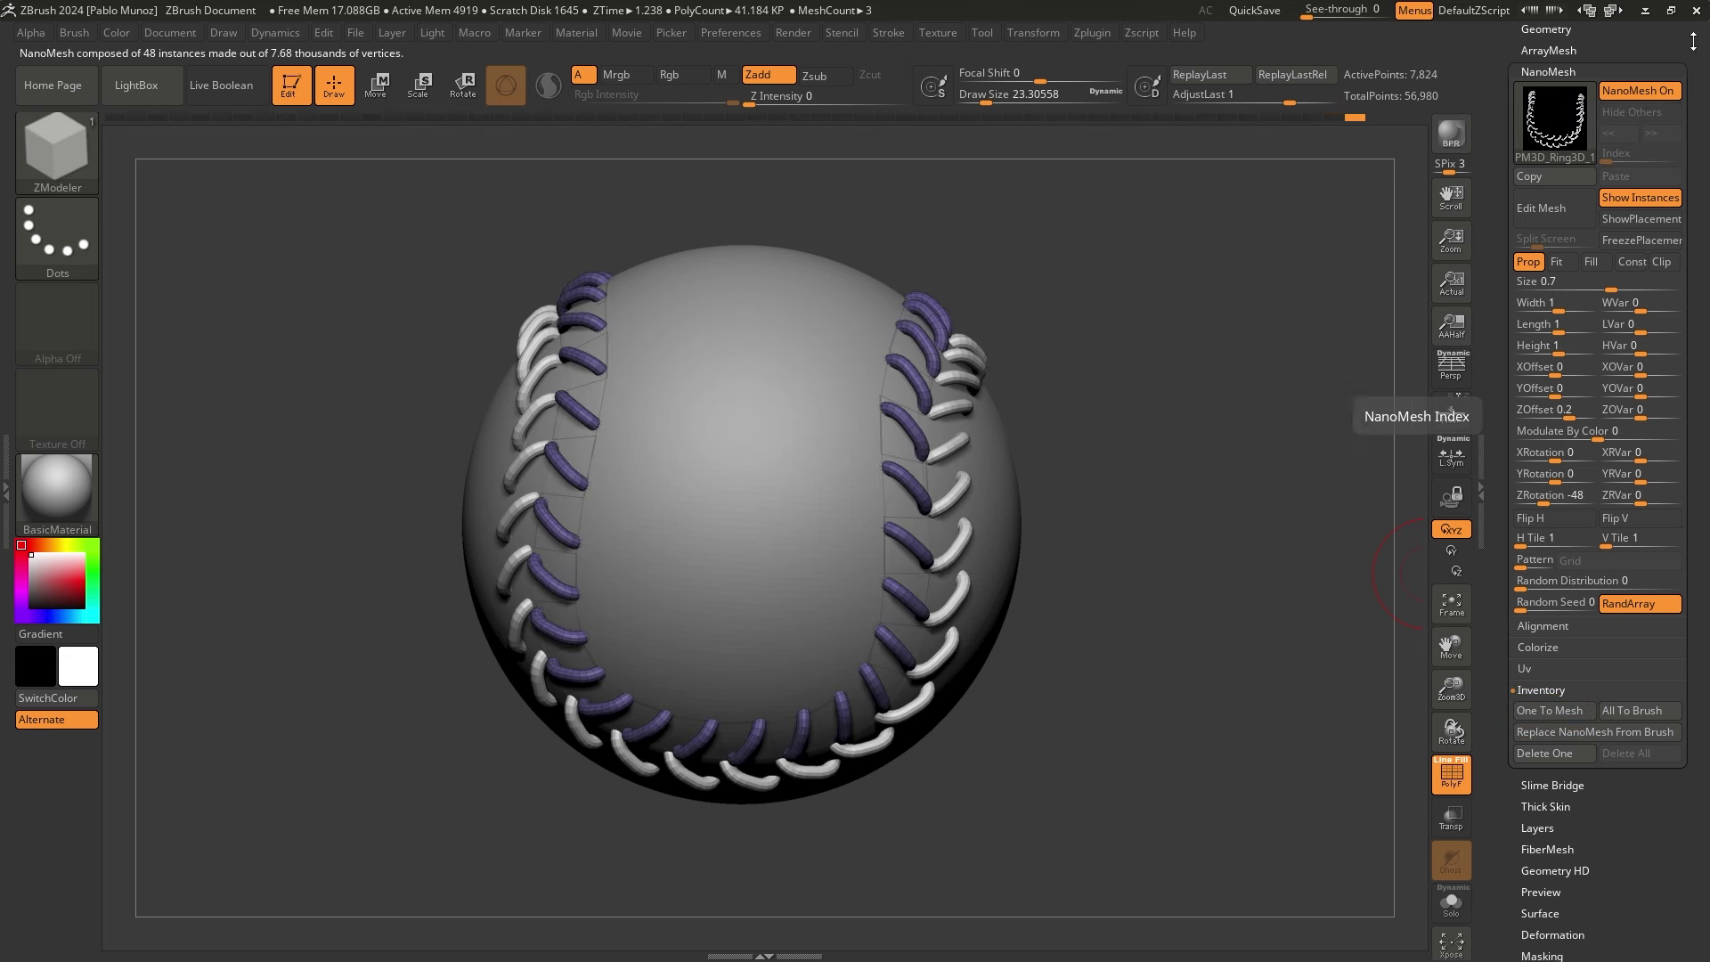
left_click(1555, 710)
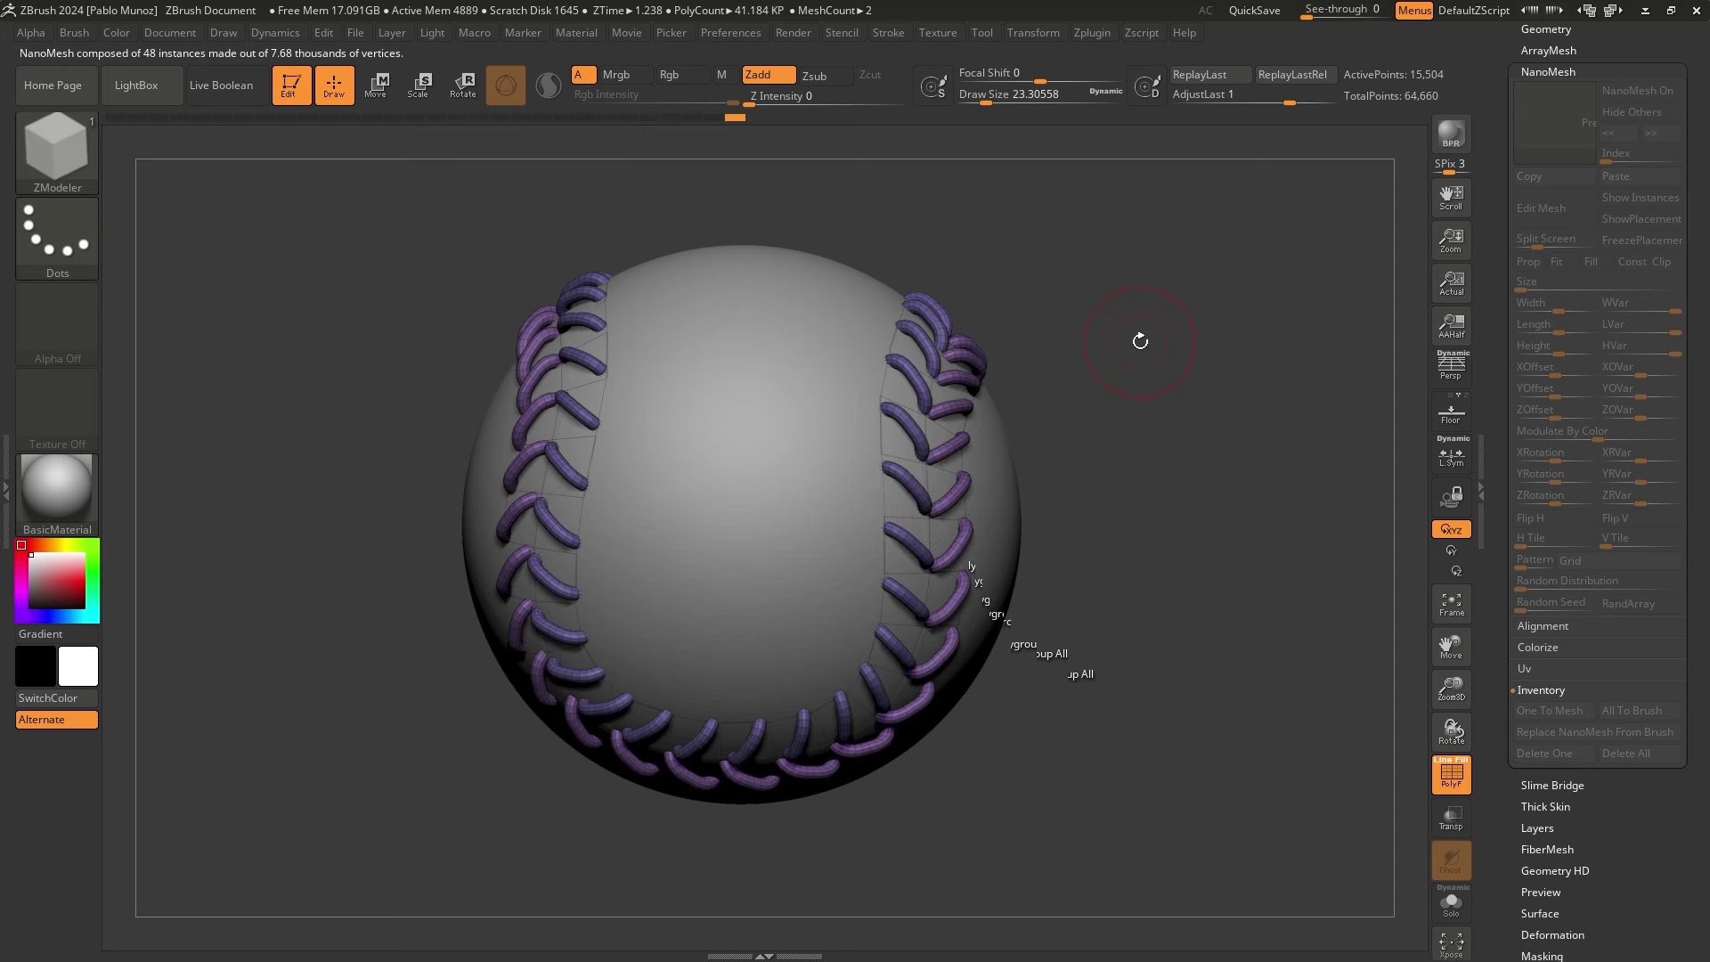
Switch to the Move brush, test pulling the converted stitches on the ball, and undo the stroke
left_click(56, 147)
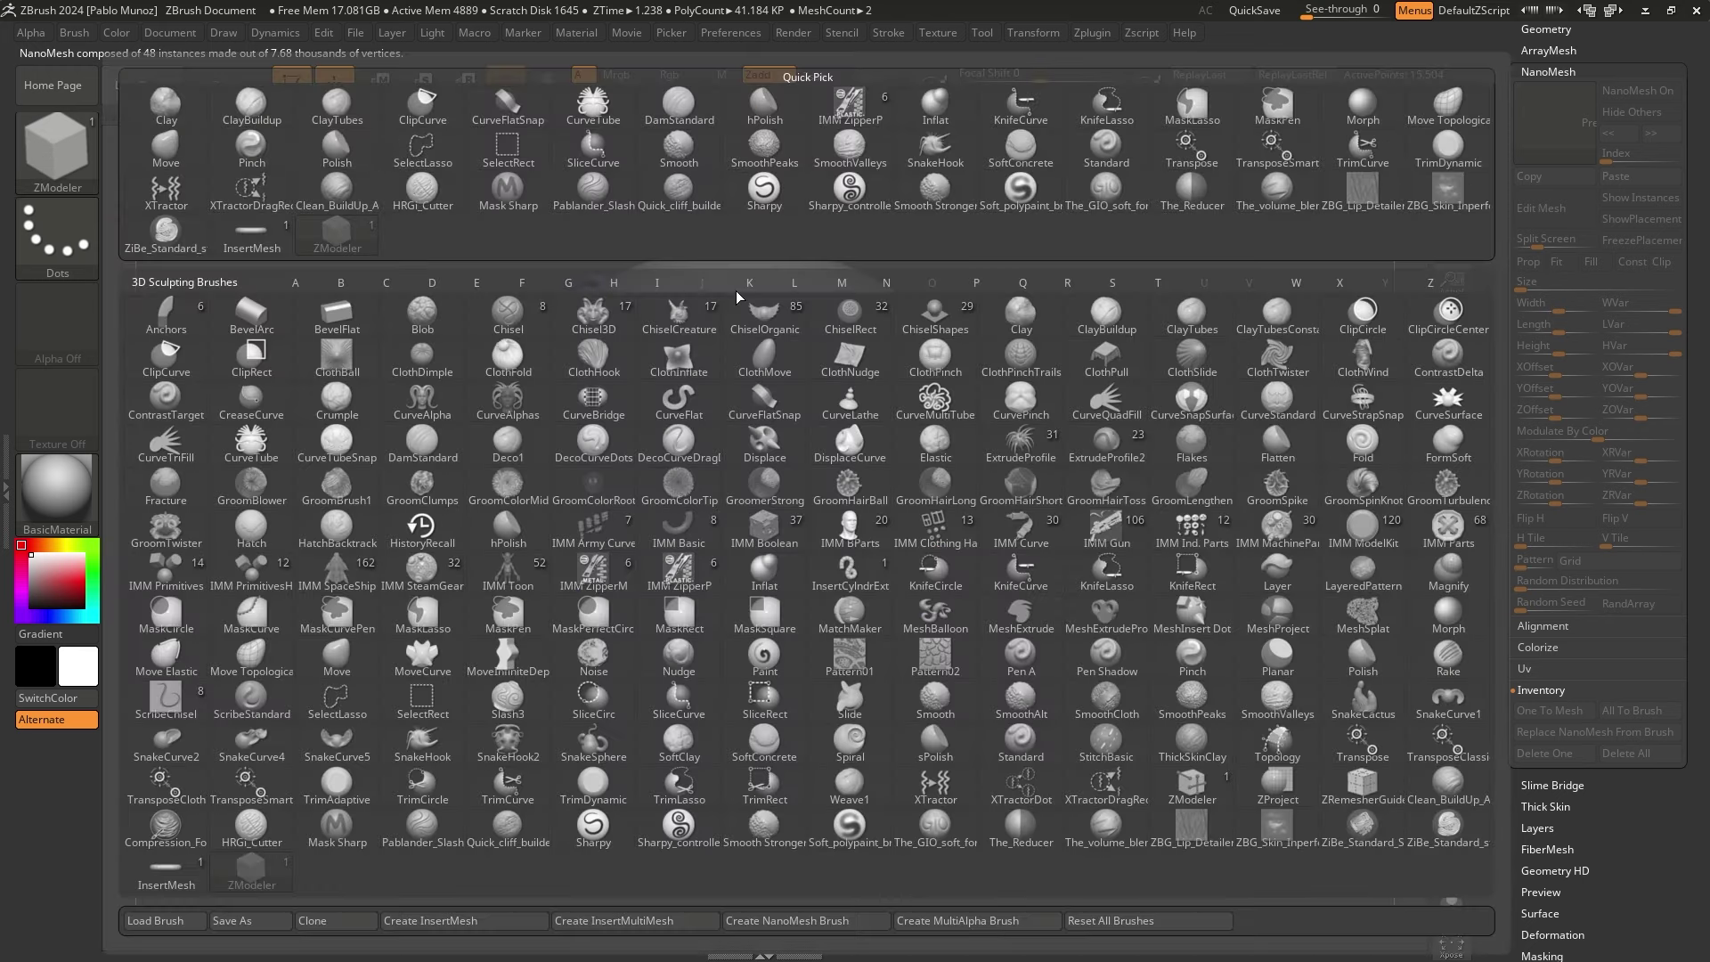
key("Escape")
key("b")
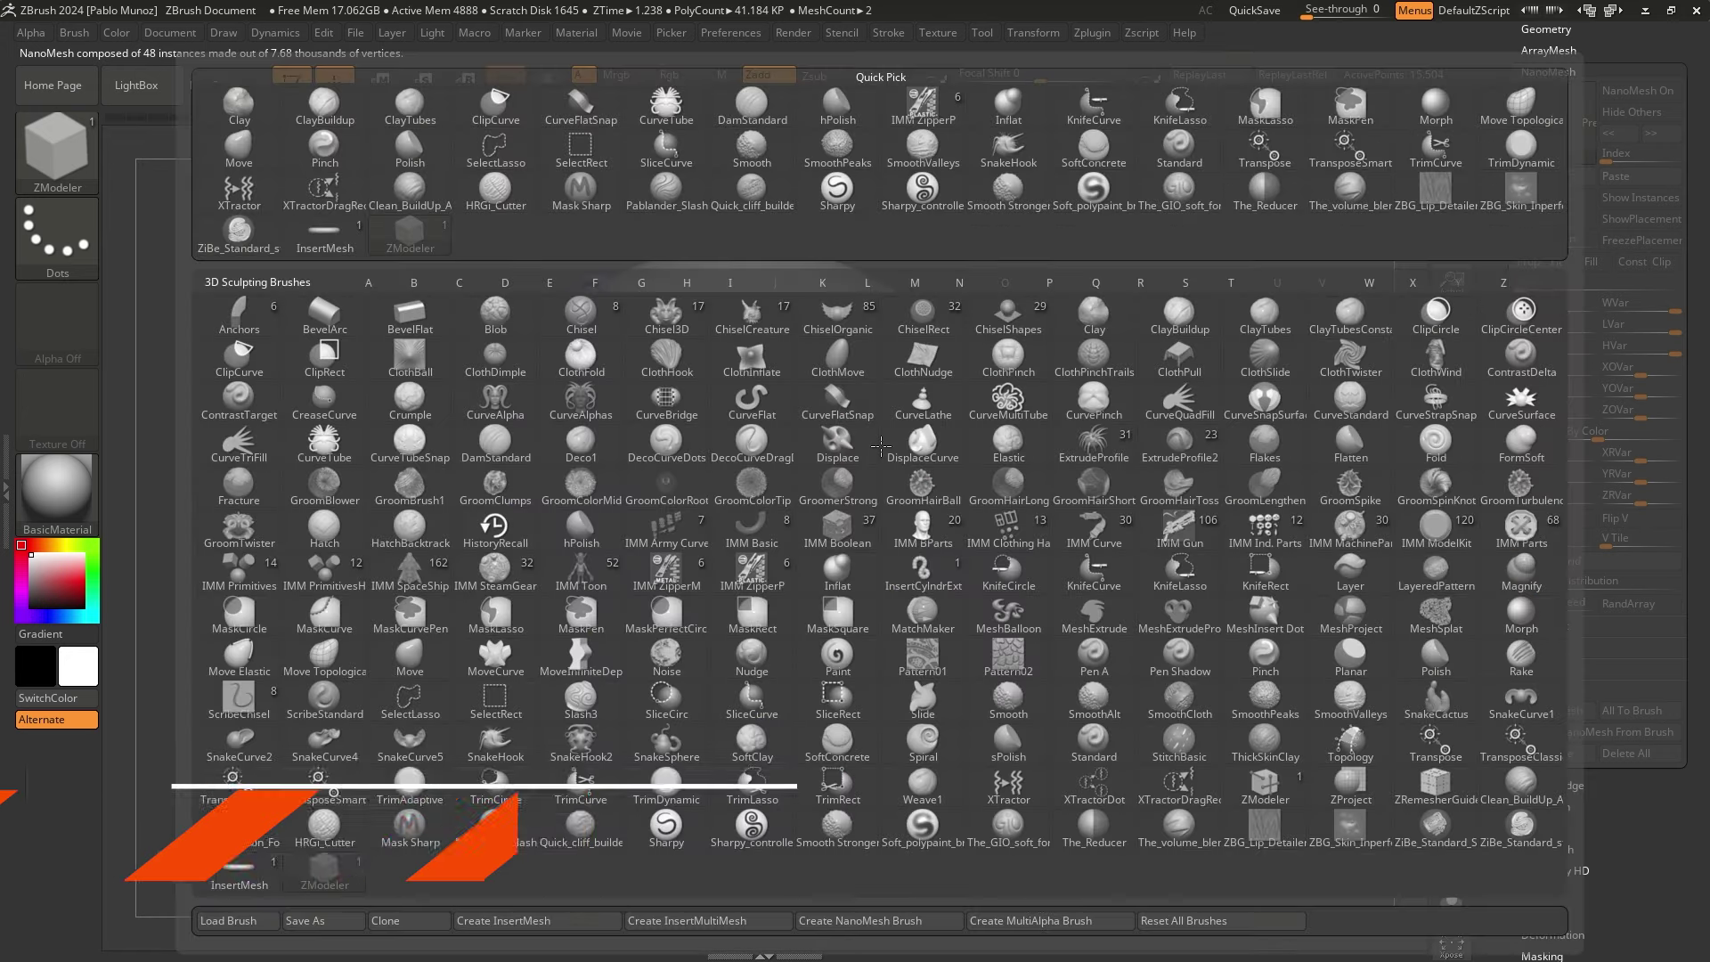
key("m")
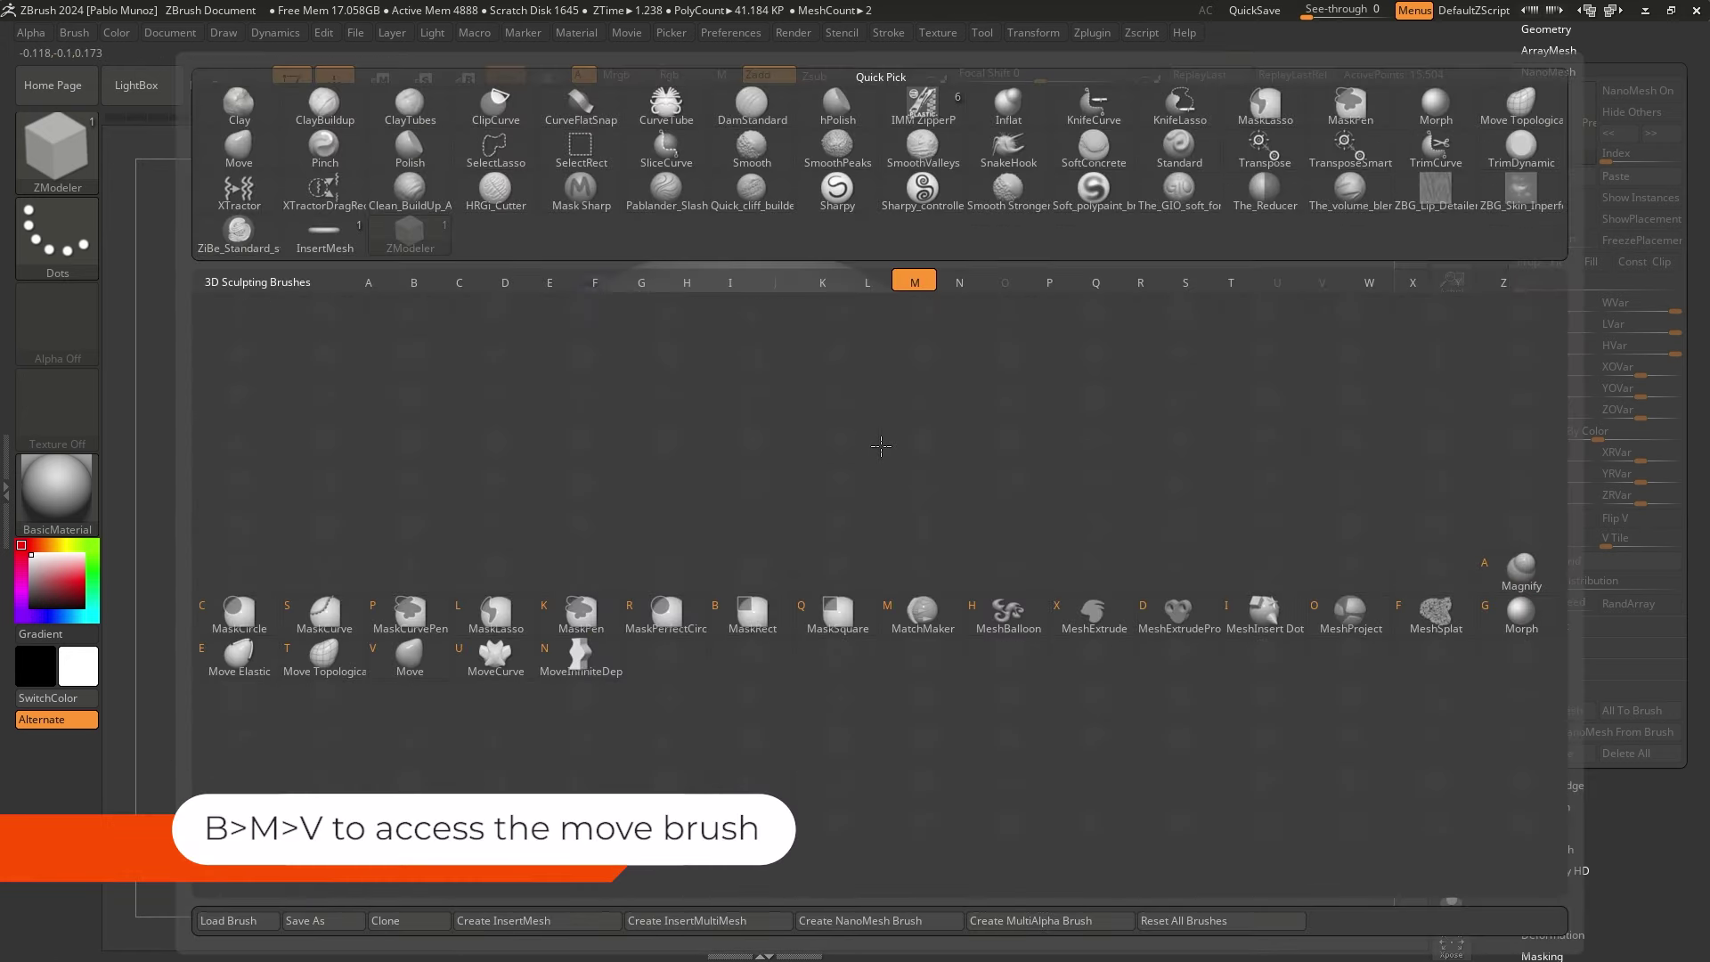
key("v")
key("space")
mouse_move(913, 374)
left_mouse_down()
mouse_move(996, 323)
mouse_move(976, 301)
left_mouse_up()
key("ctrl+z")
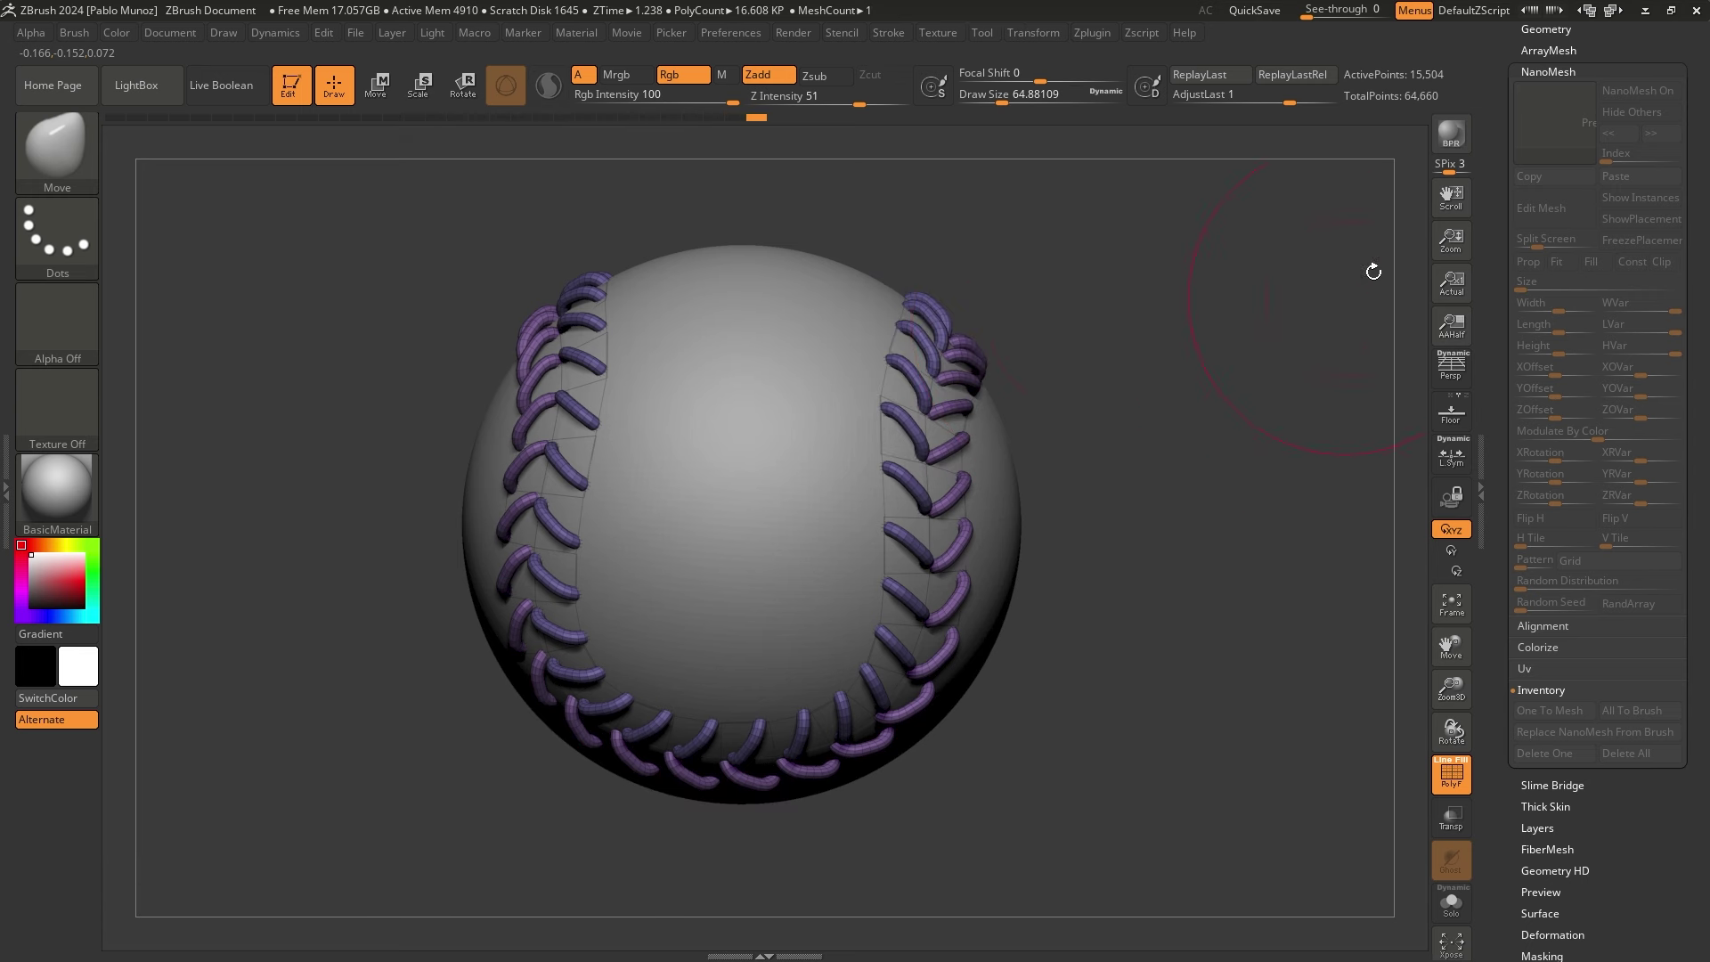
Isolate the seam subtool in Solo mode and hide all stitch polygroups so only the pink and blue strips show
key("alt+s")
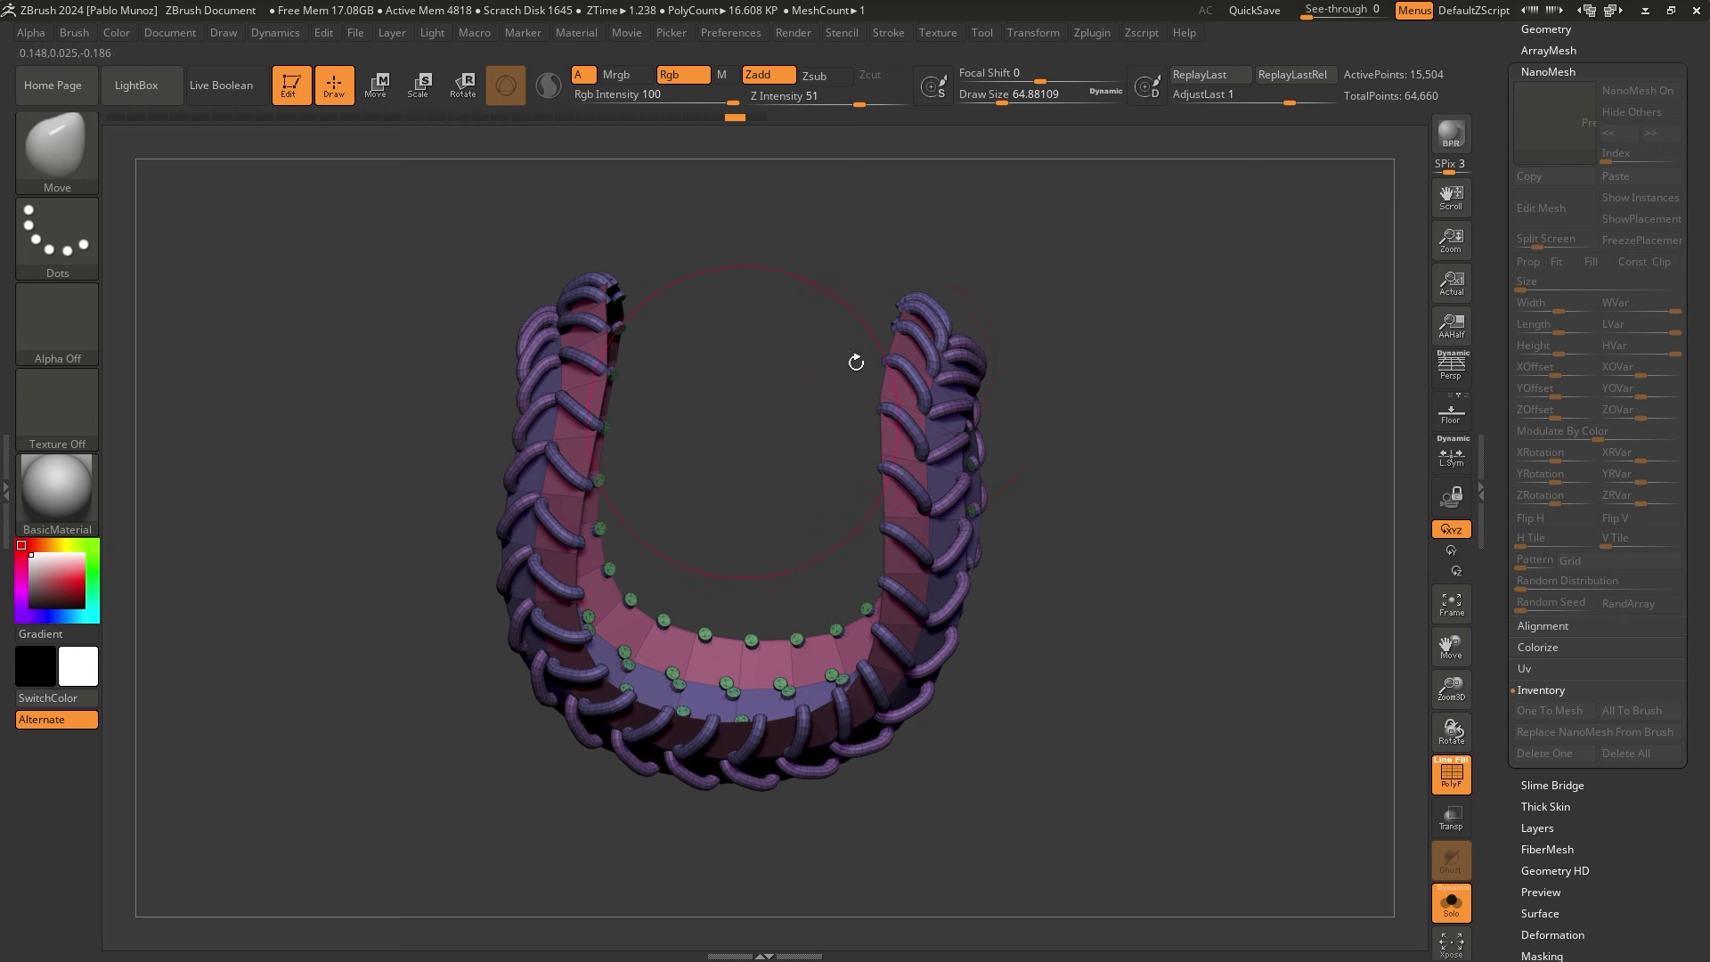
key("ctrl+shift")
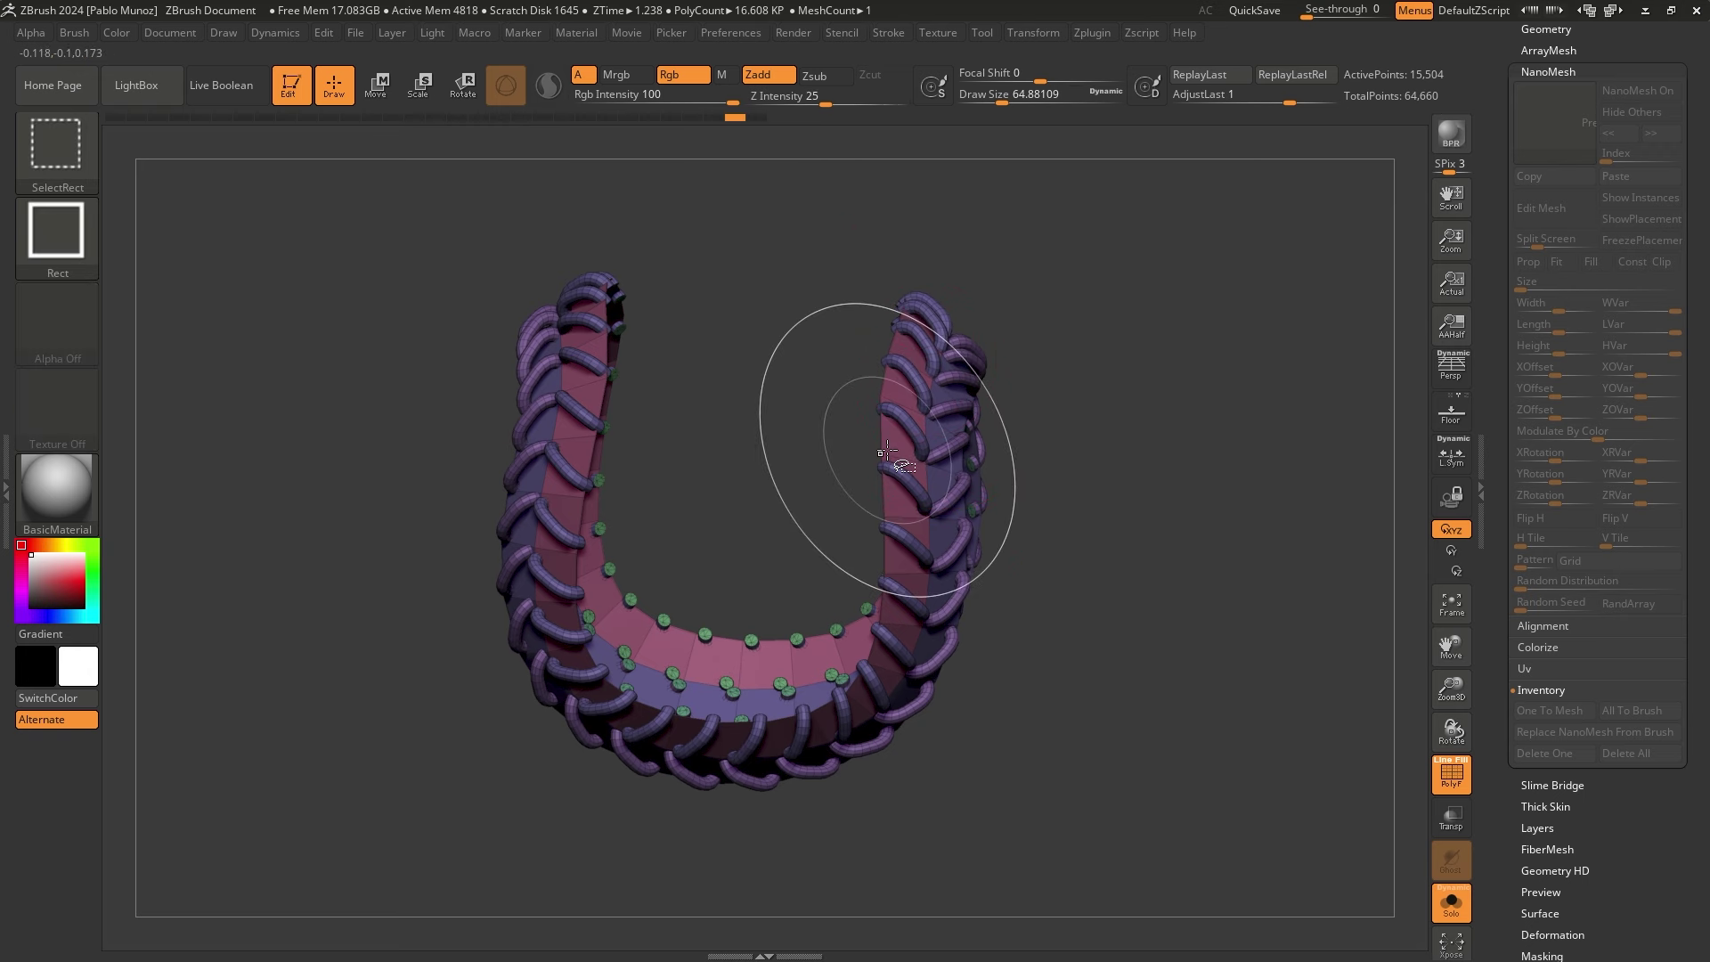
left_click(886, 453, "ctrl+shift")
left_click_drag(1030, 411, 1043, 446, "ctrl+shift")
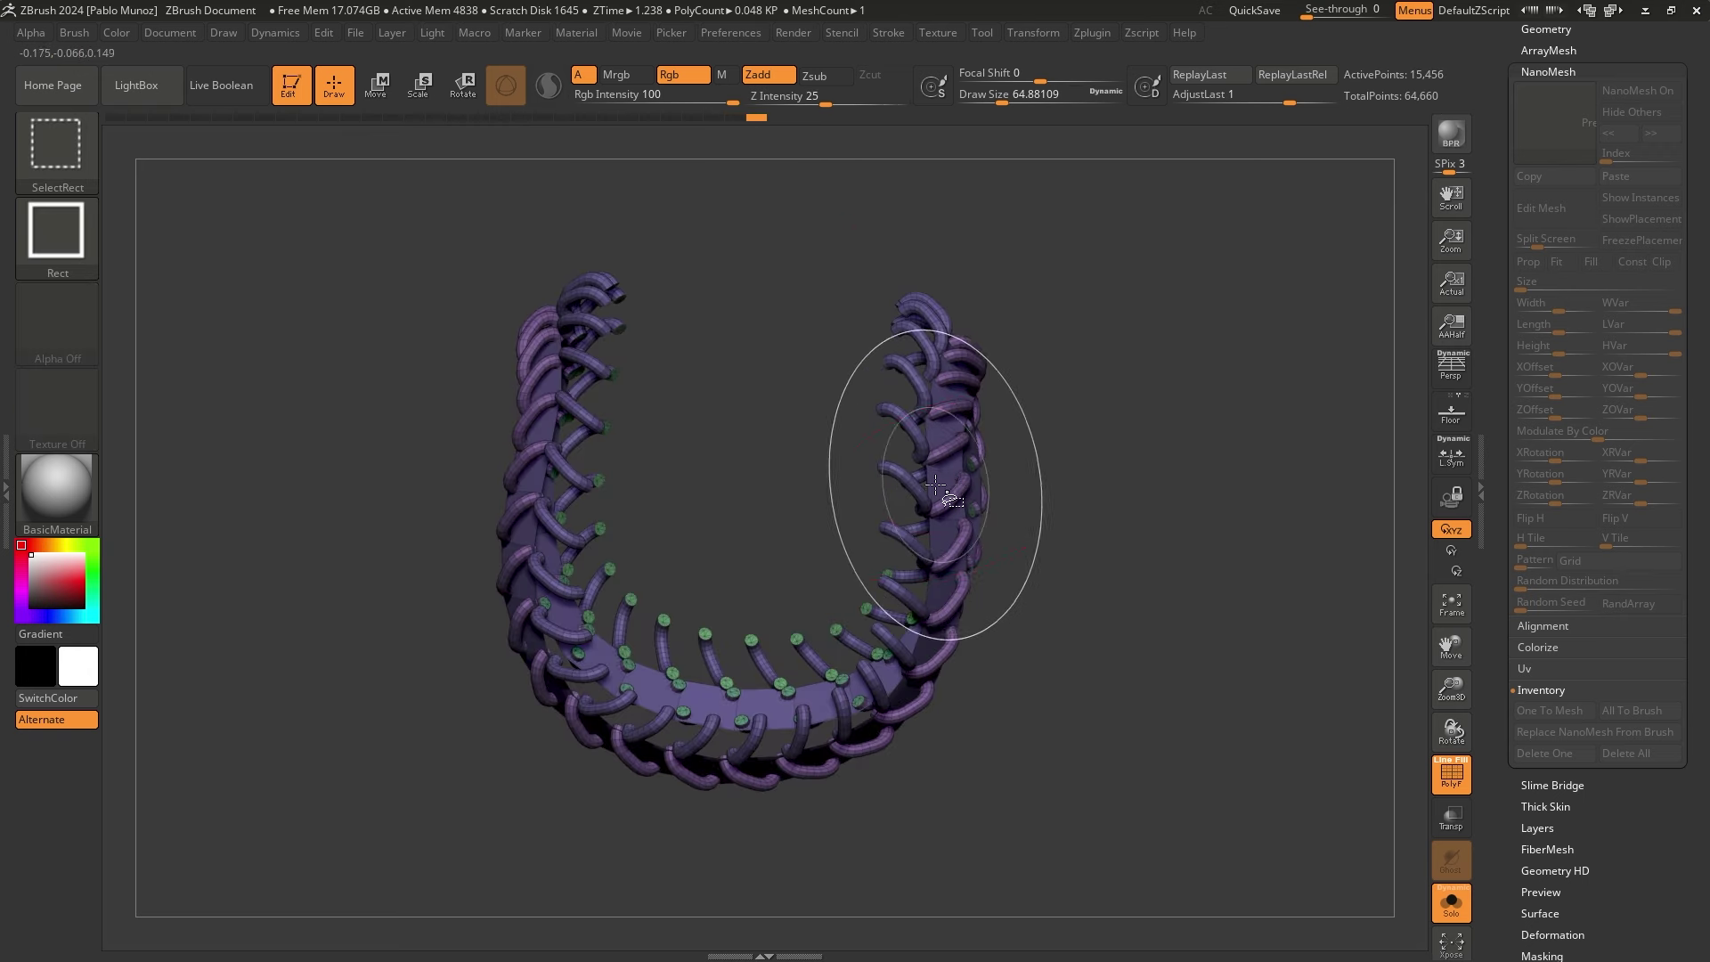
mouse_move(936, 485)
right_mouse_down("ctrl")
mouse_move(1051, 668)
mouse_move(969, 526)
mouse_move(770, 426)
right_mouse_up("ctrl")
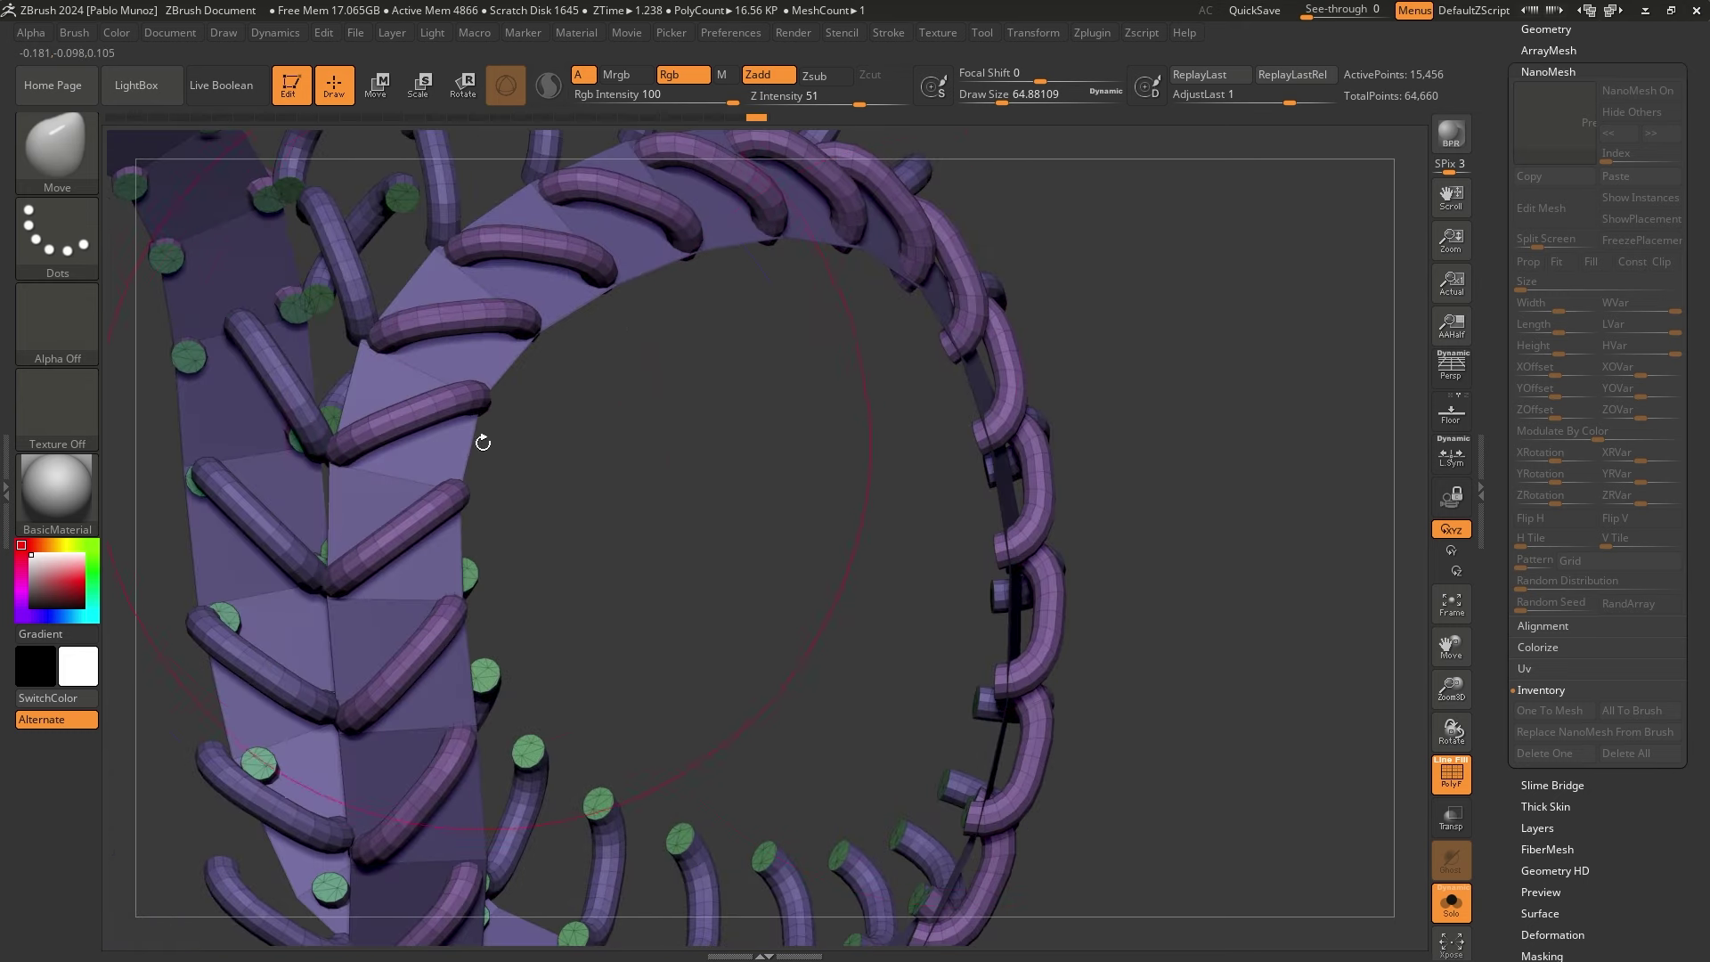
left_click(344, 489, "ctrl+shift")
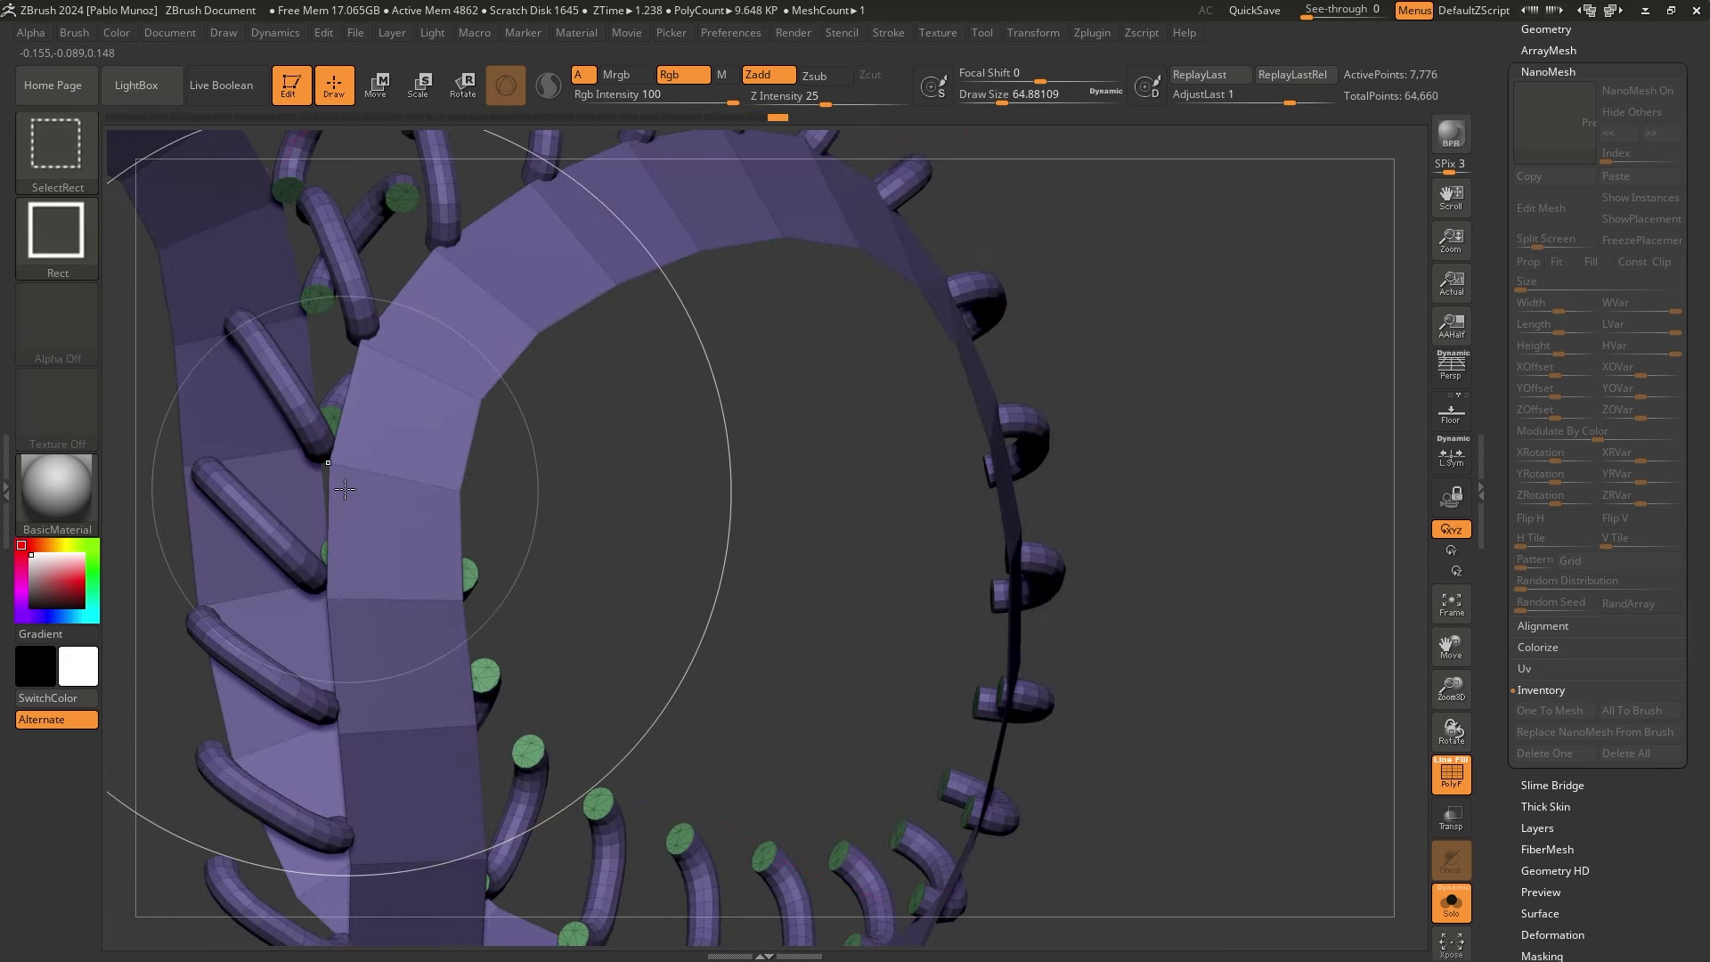
left_click(364, 494, "ctrl+shift")
left_click_drag(516, 466, 539, 497, "ctrl+shift")
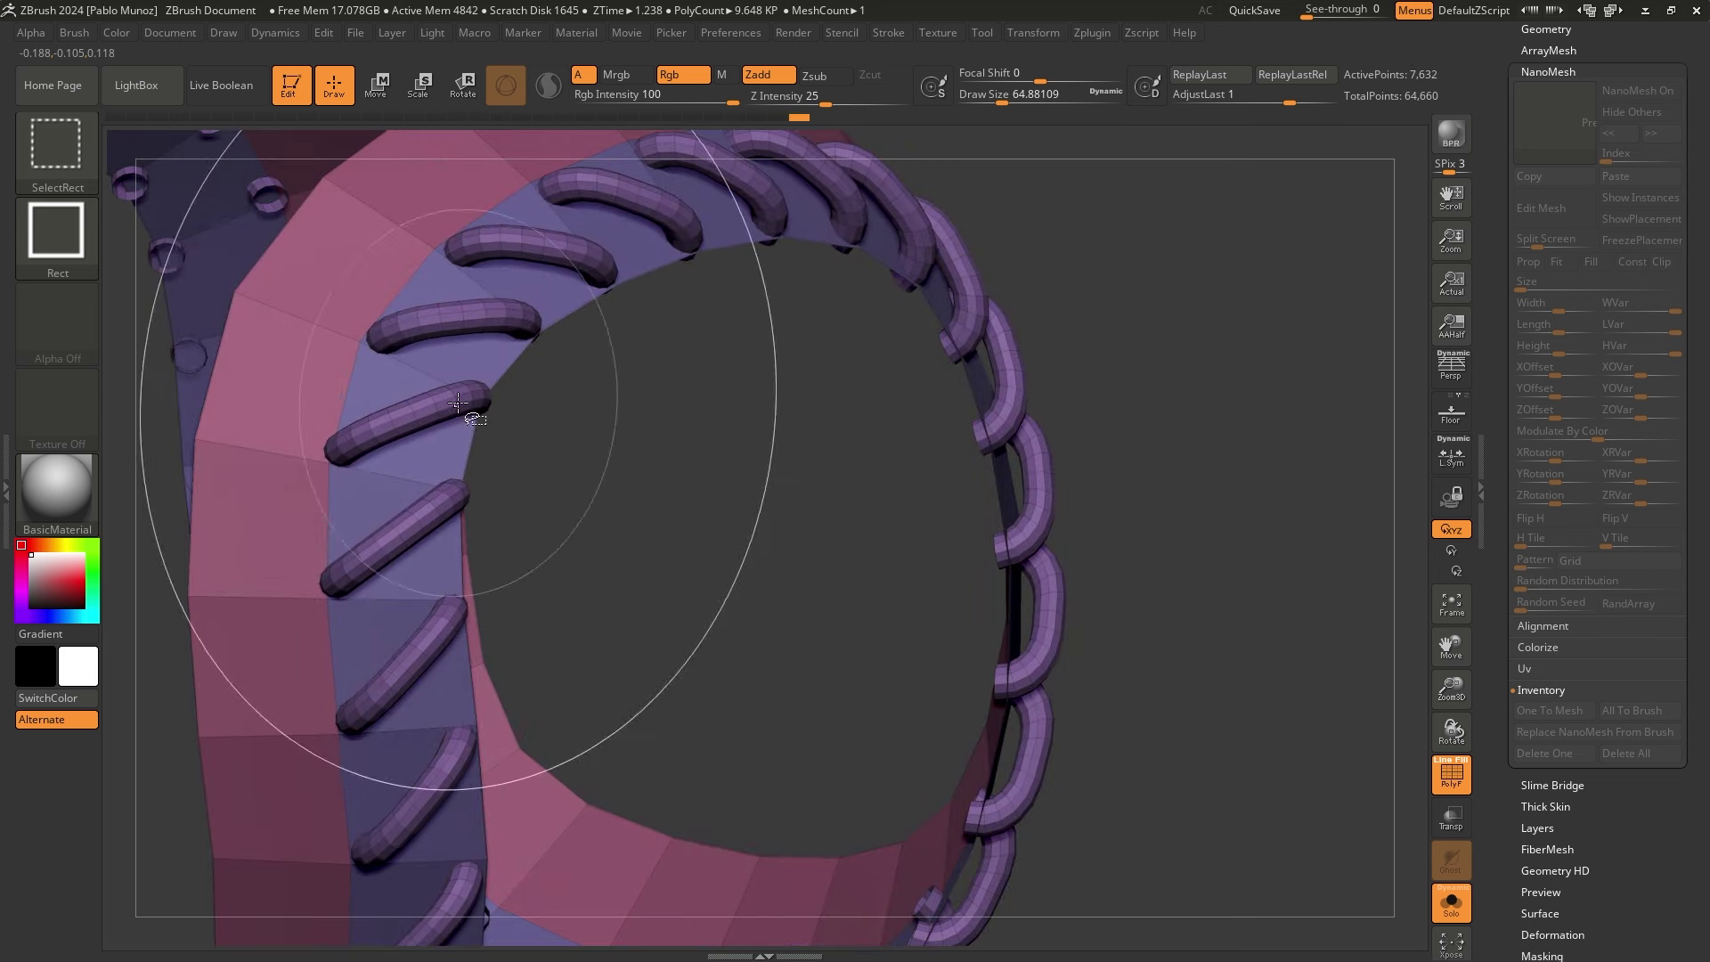
left_click(458, 403, "ctrl+shift")
mouse_move(707, 534)
right_mouse_down("ctrl")
mouse_move(672, 450)
mouse_move(855, 541)
right_mouse_up("ctrl")
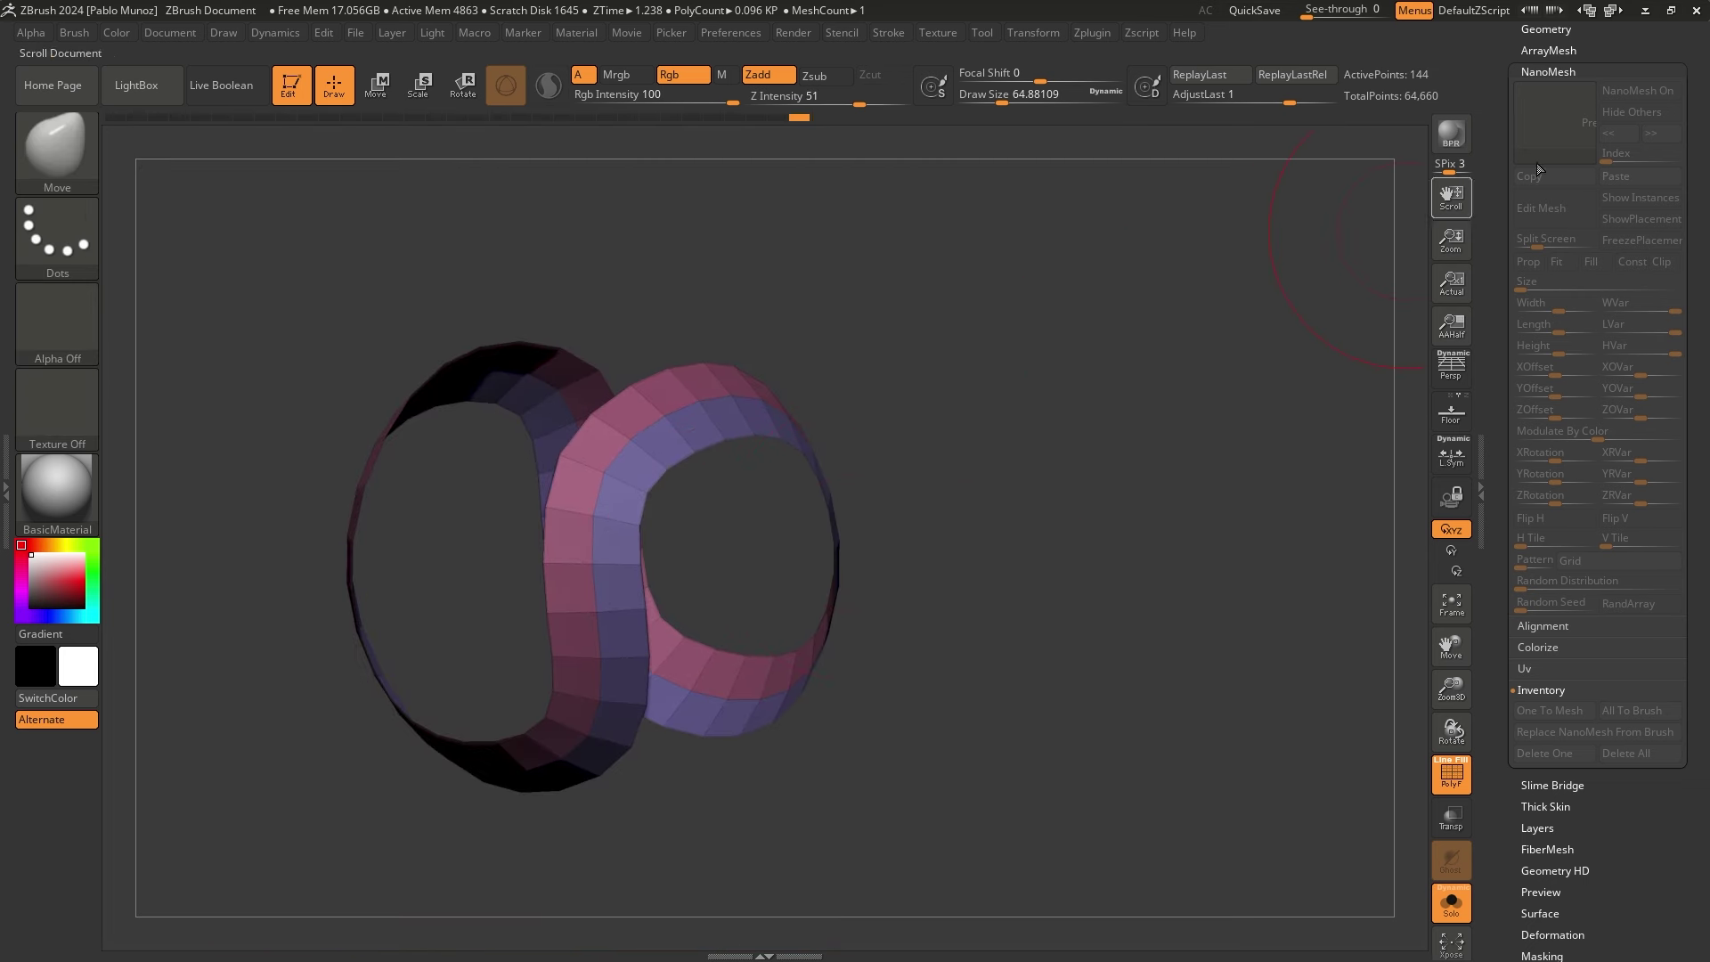
scroll(1541, 312, "up", 5)
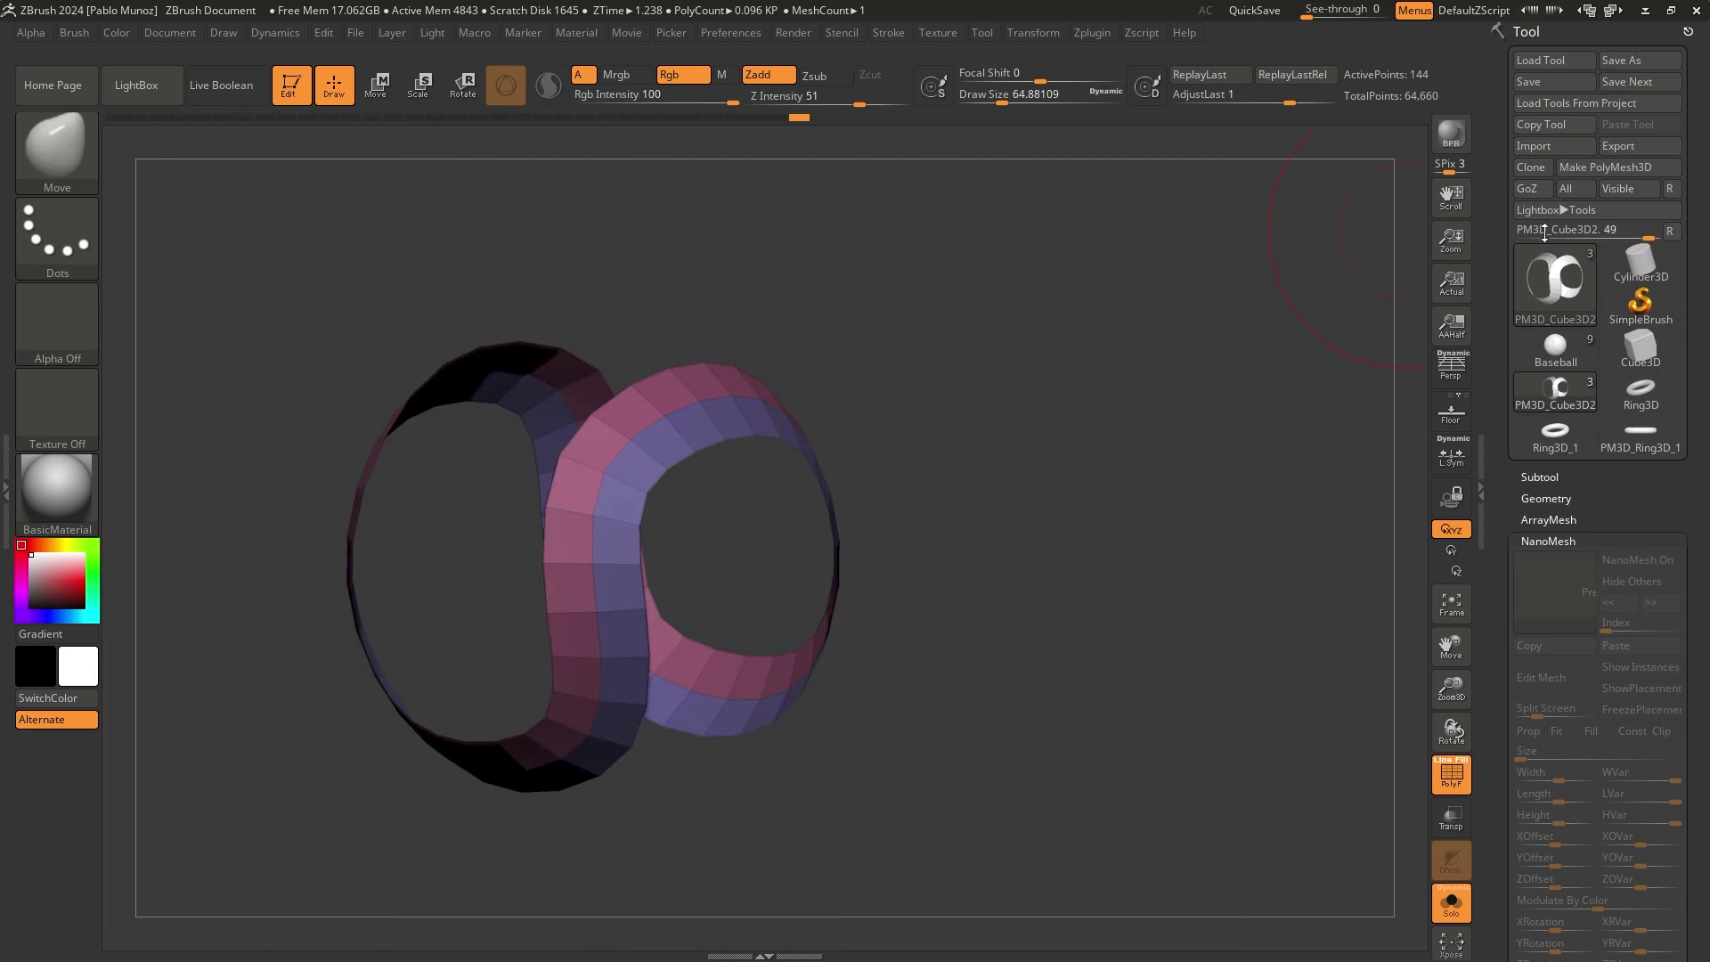
Make the stitches subtool PM3D_Cube3D3 active and turn off Solo mode to show it together with the ball
left_click(1540, 477)
left_click(1558, 736)
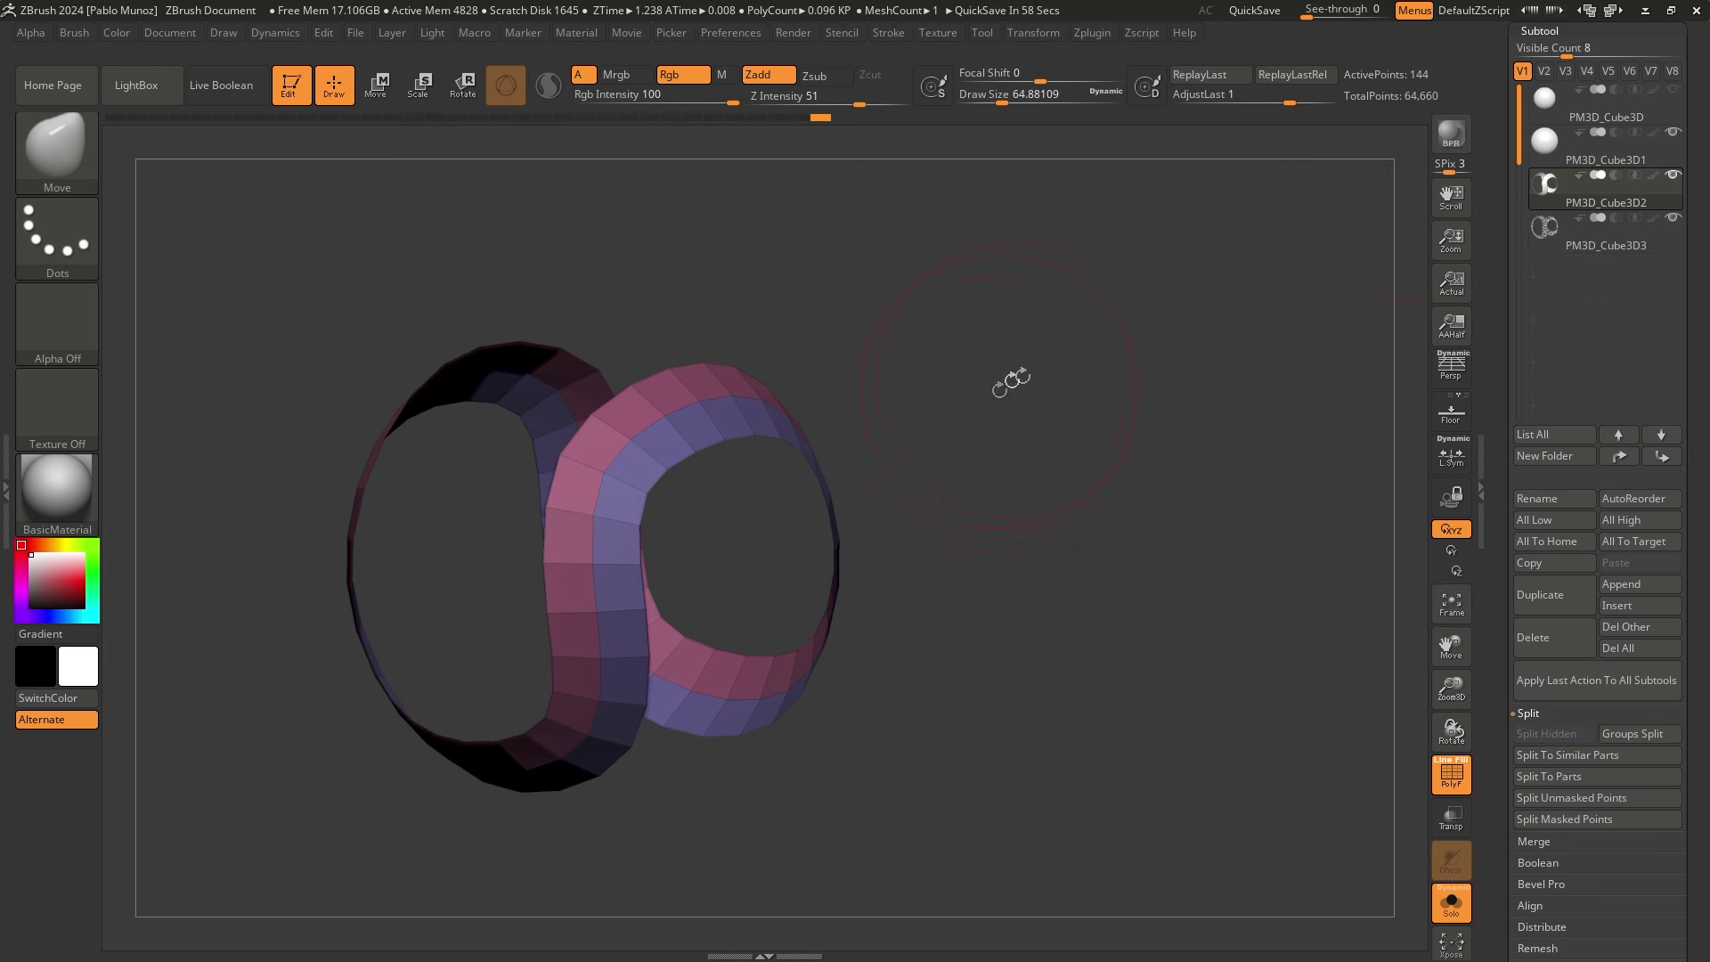
mouse_move(1675, 178)
left_click(1617, 245)
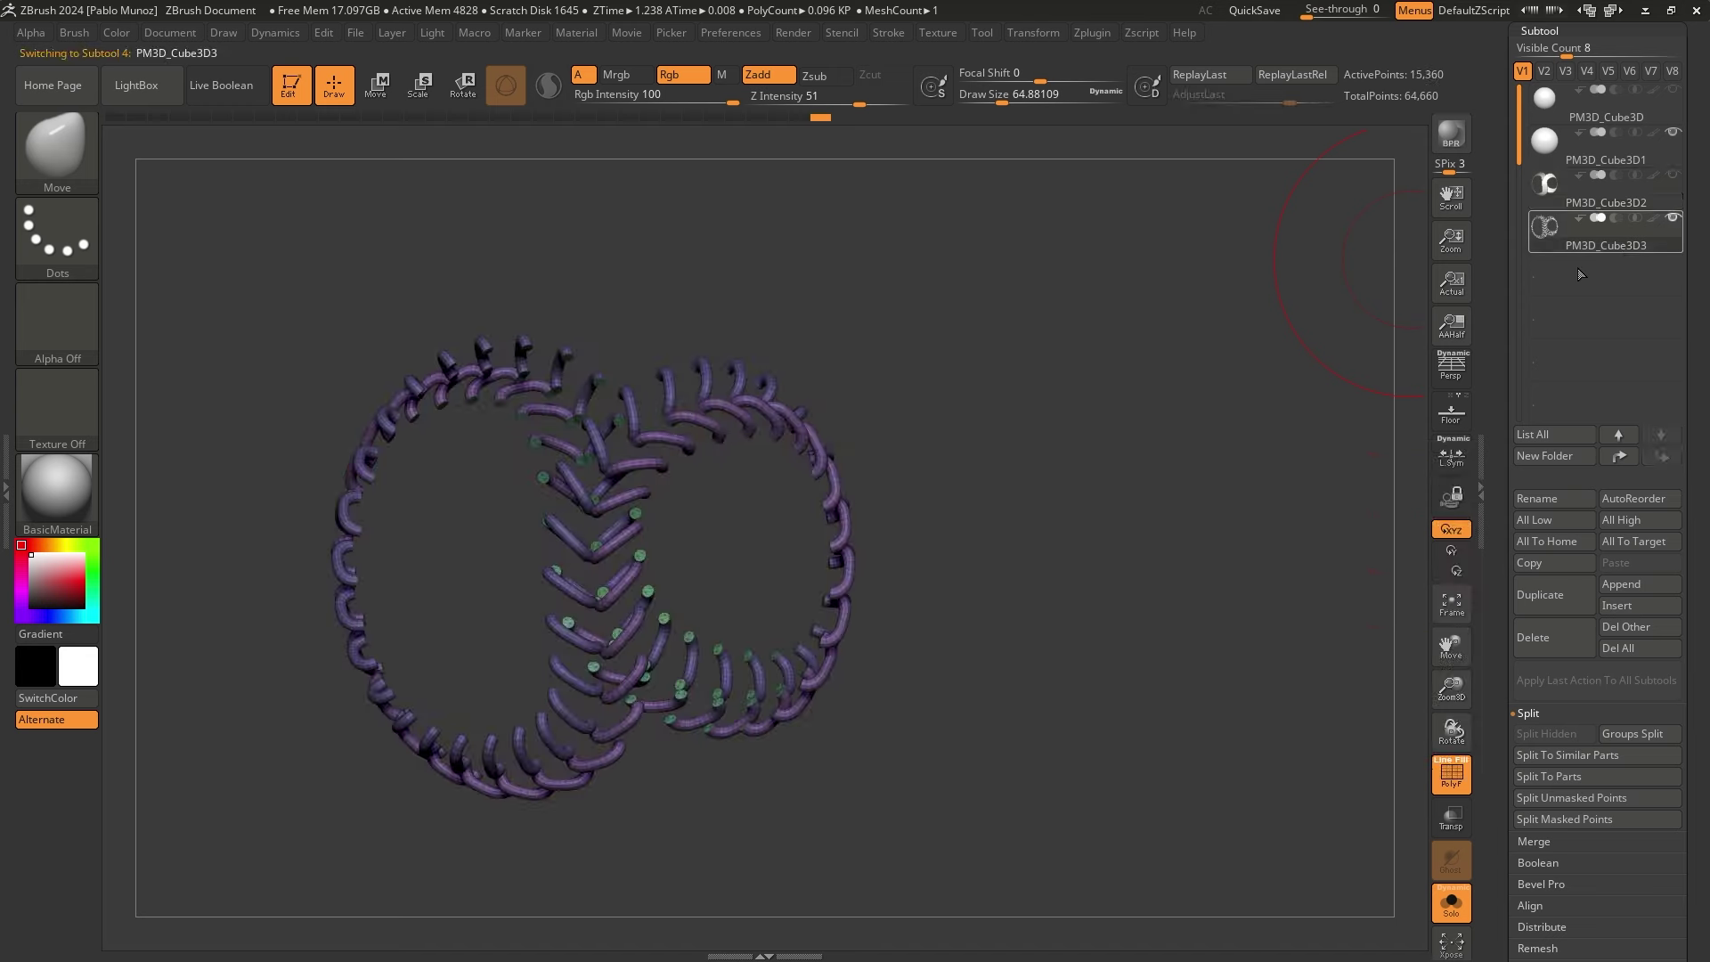
mouse_move(1100, 379)
left_mouse_down()
mouse_move(1119, 386)
mouse_move(1100, 385)
left_mouse_up()
right_click(1100, 386)
left_click(971, 308)
left_click_drag(887, 328, 1113, 300)
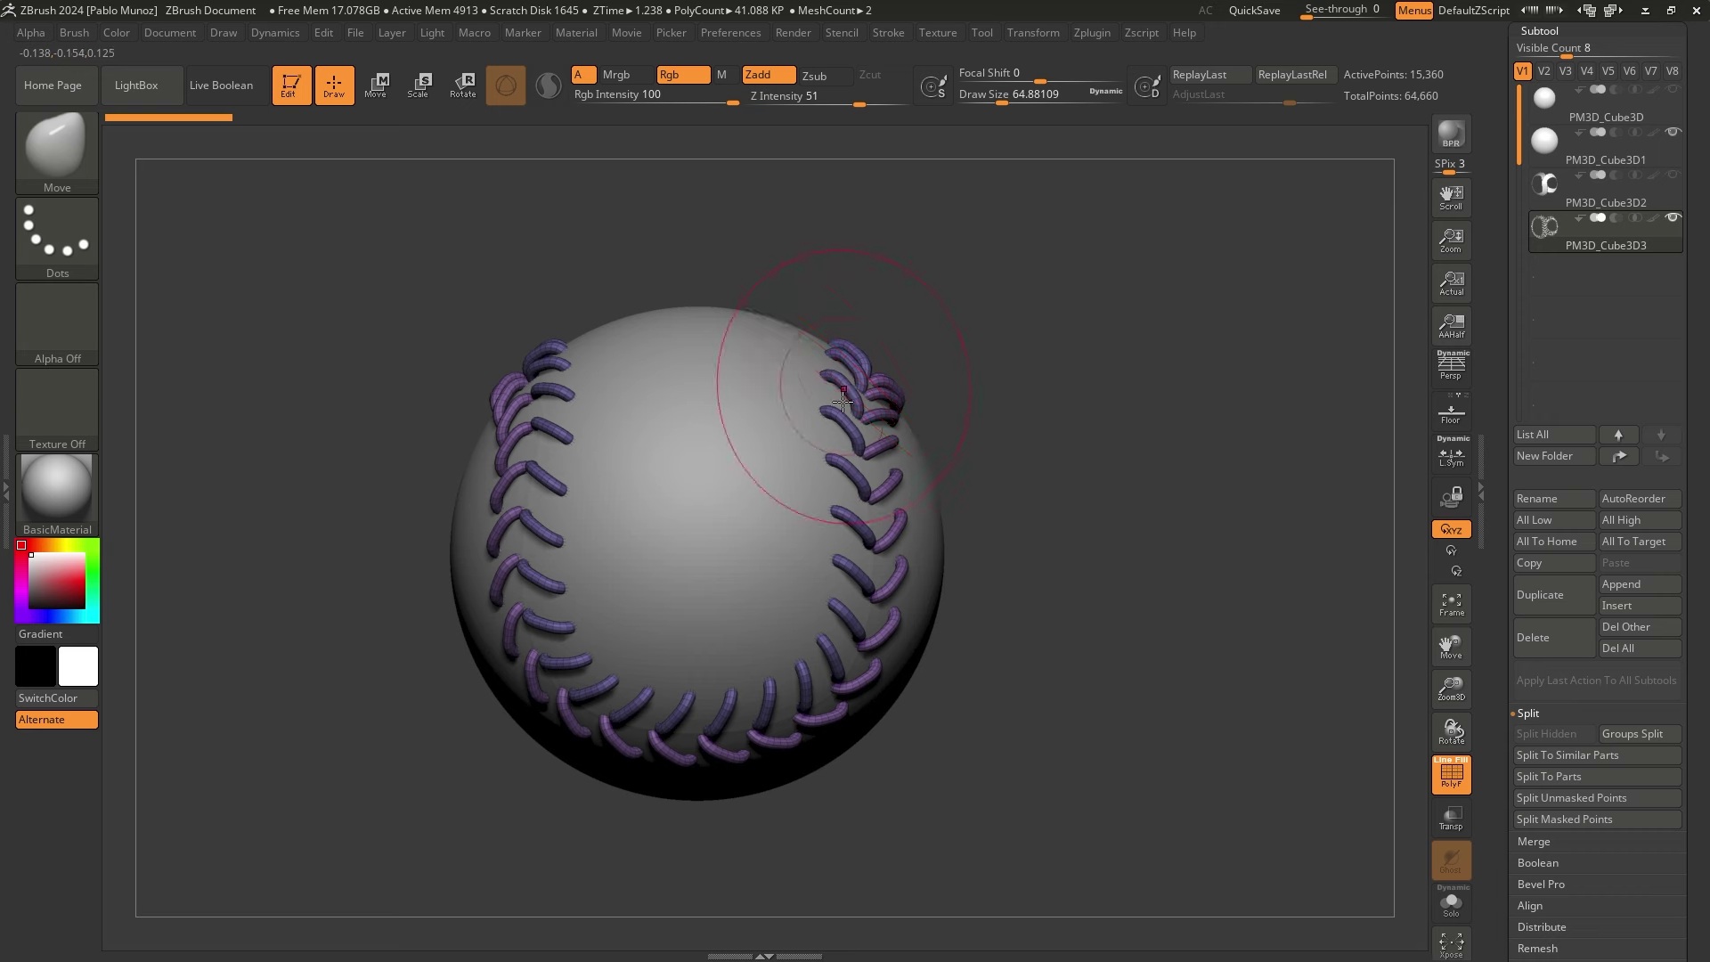
scroll(837, 383, "up", 3)
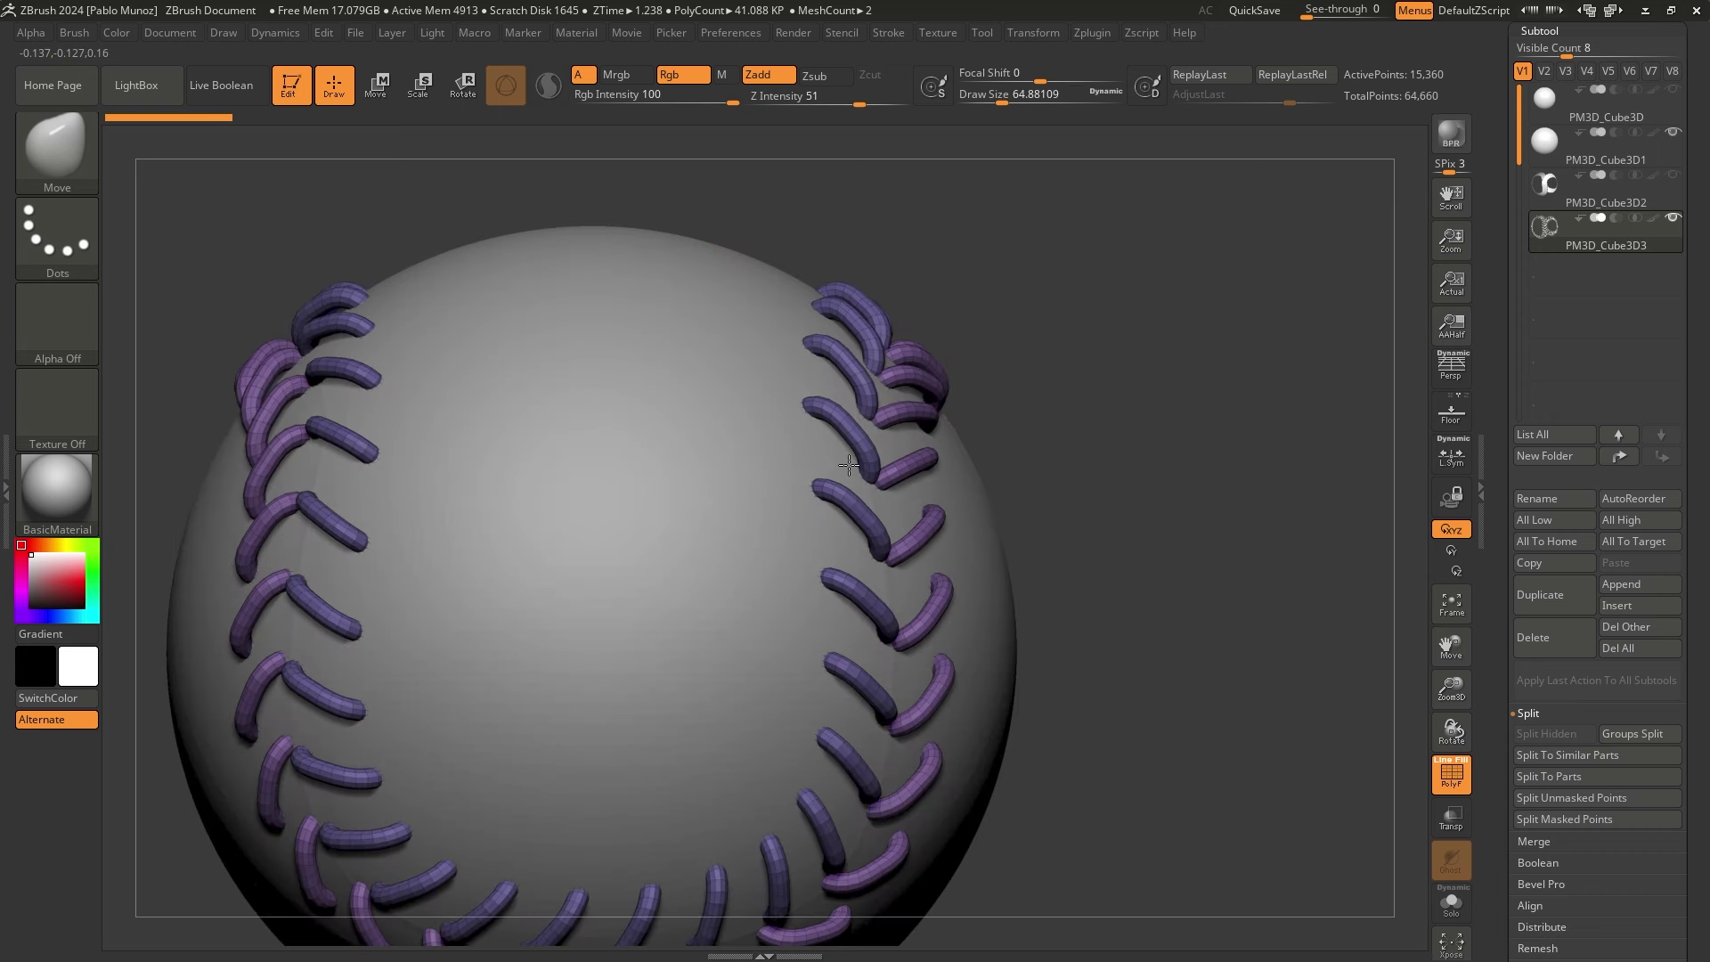
right_click_drag(830, 376, 887, 370, "alt")
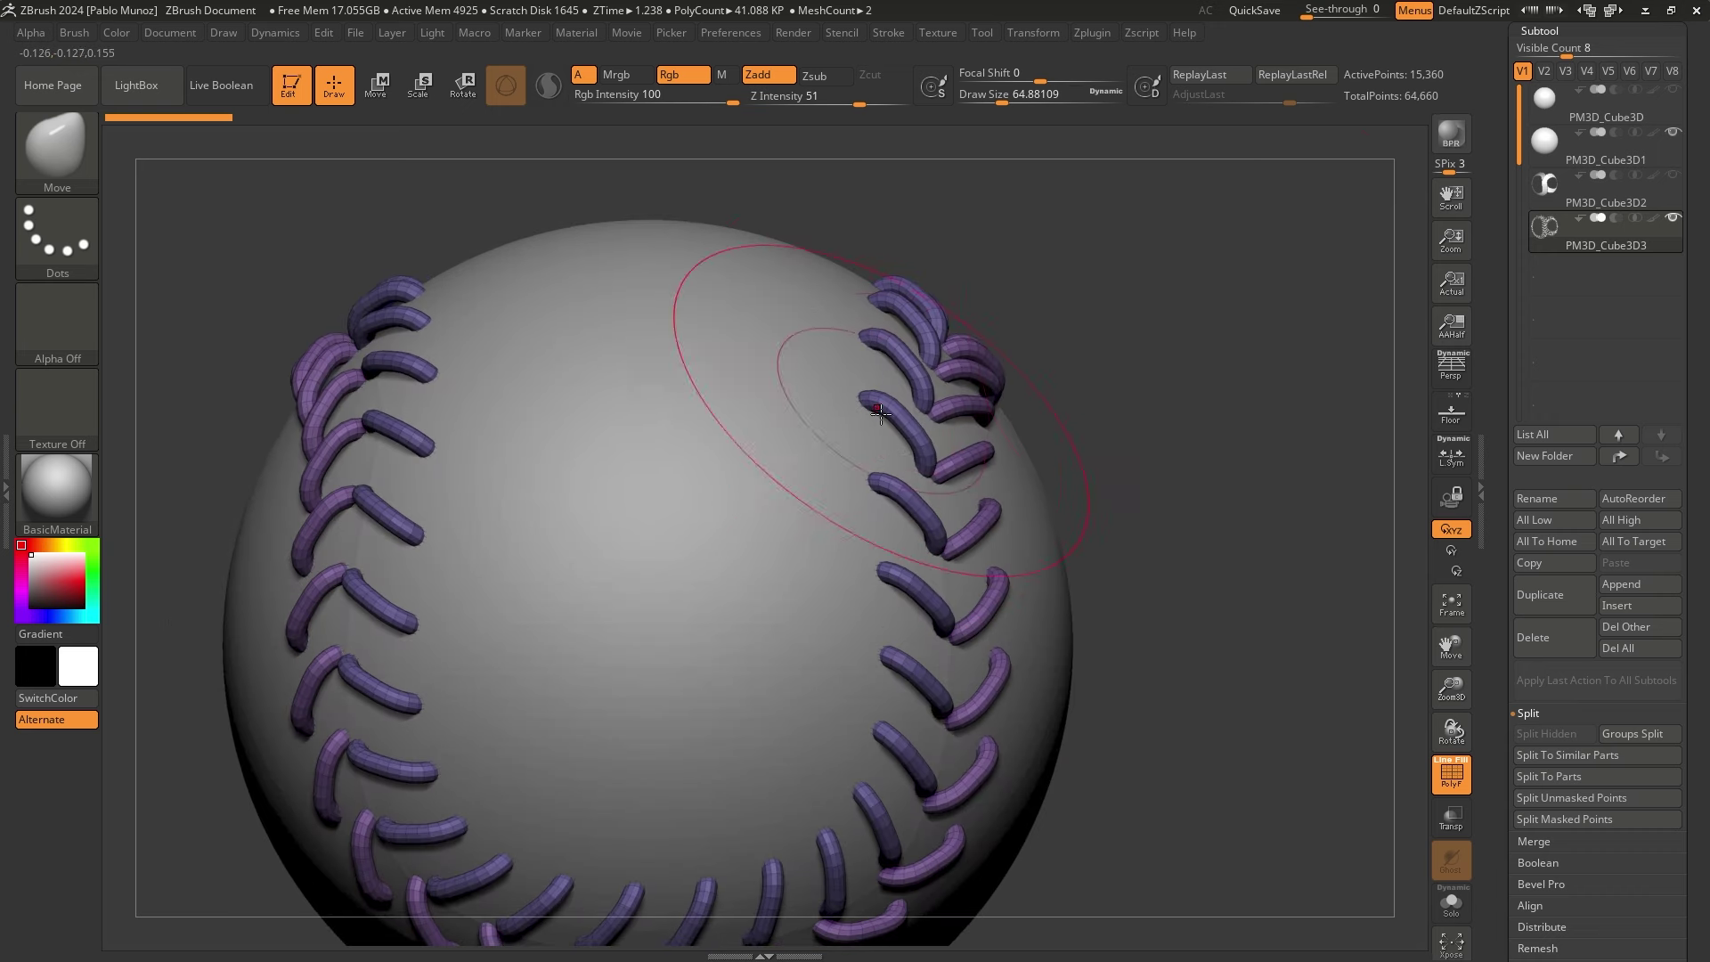
Reduce the draw size to about 18, make the ball subtool PM3D_Cube3D1 active and turn off the PolyFrame display
key("space")
left_click_drag(1184, 303, 1162, 304)
left_click(1595, 157)
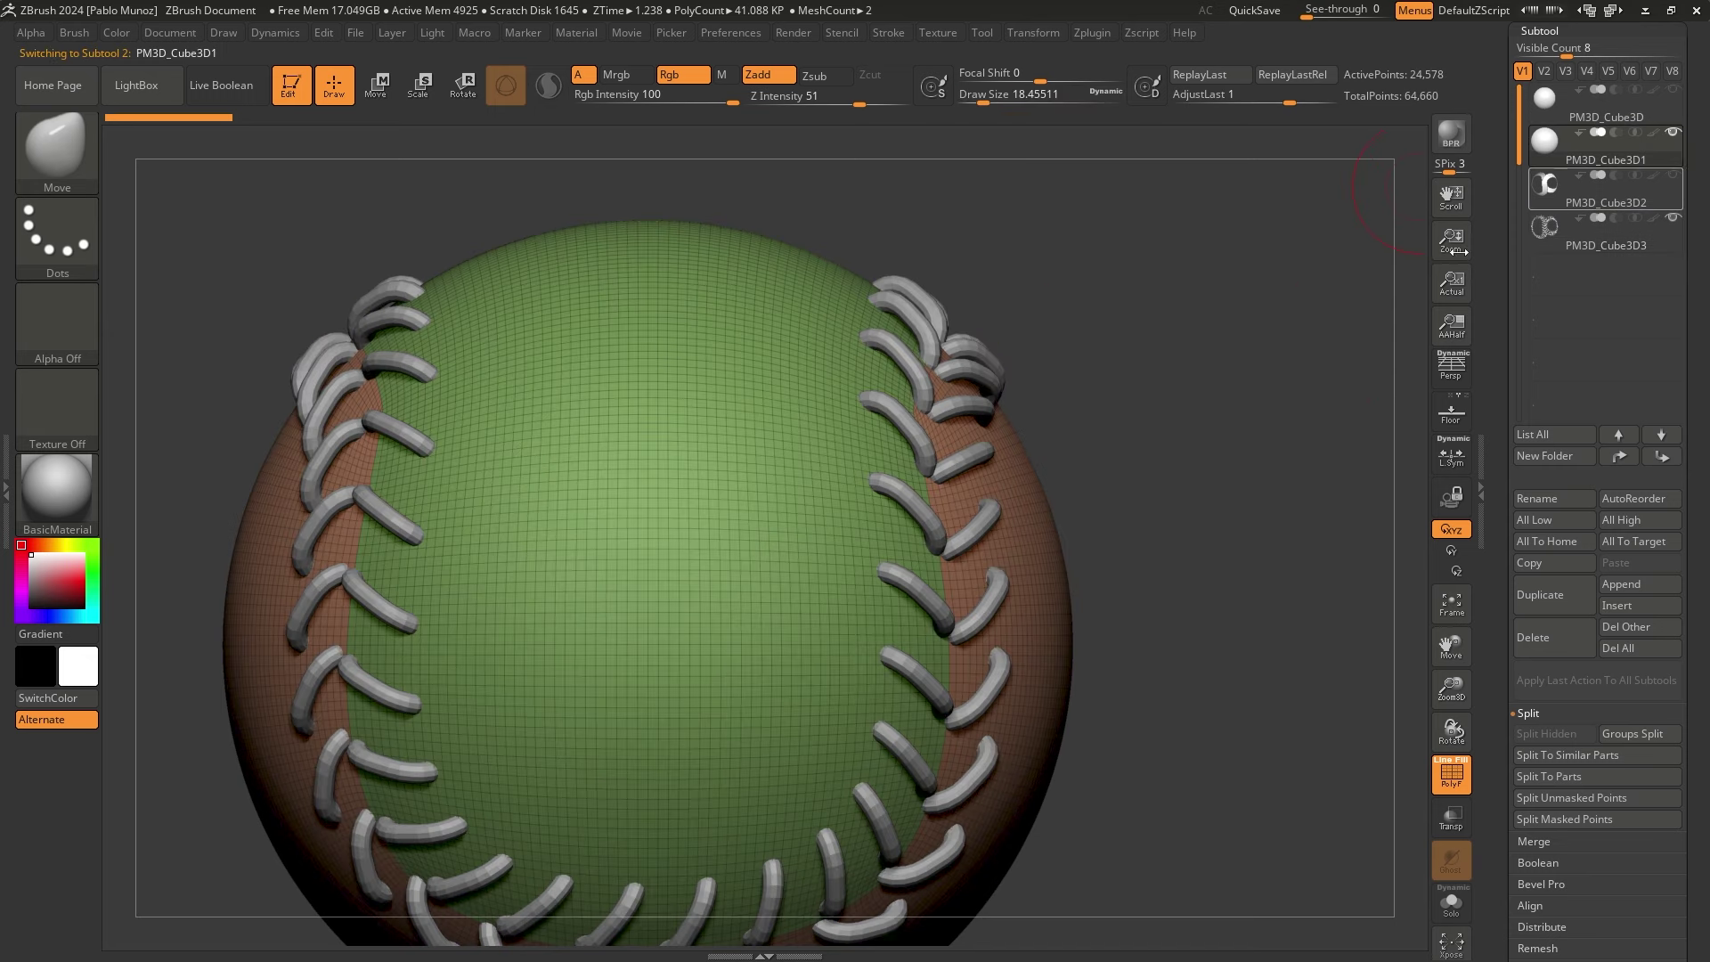
key("shift+f")
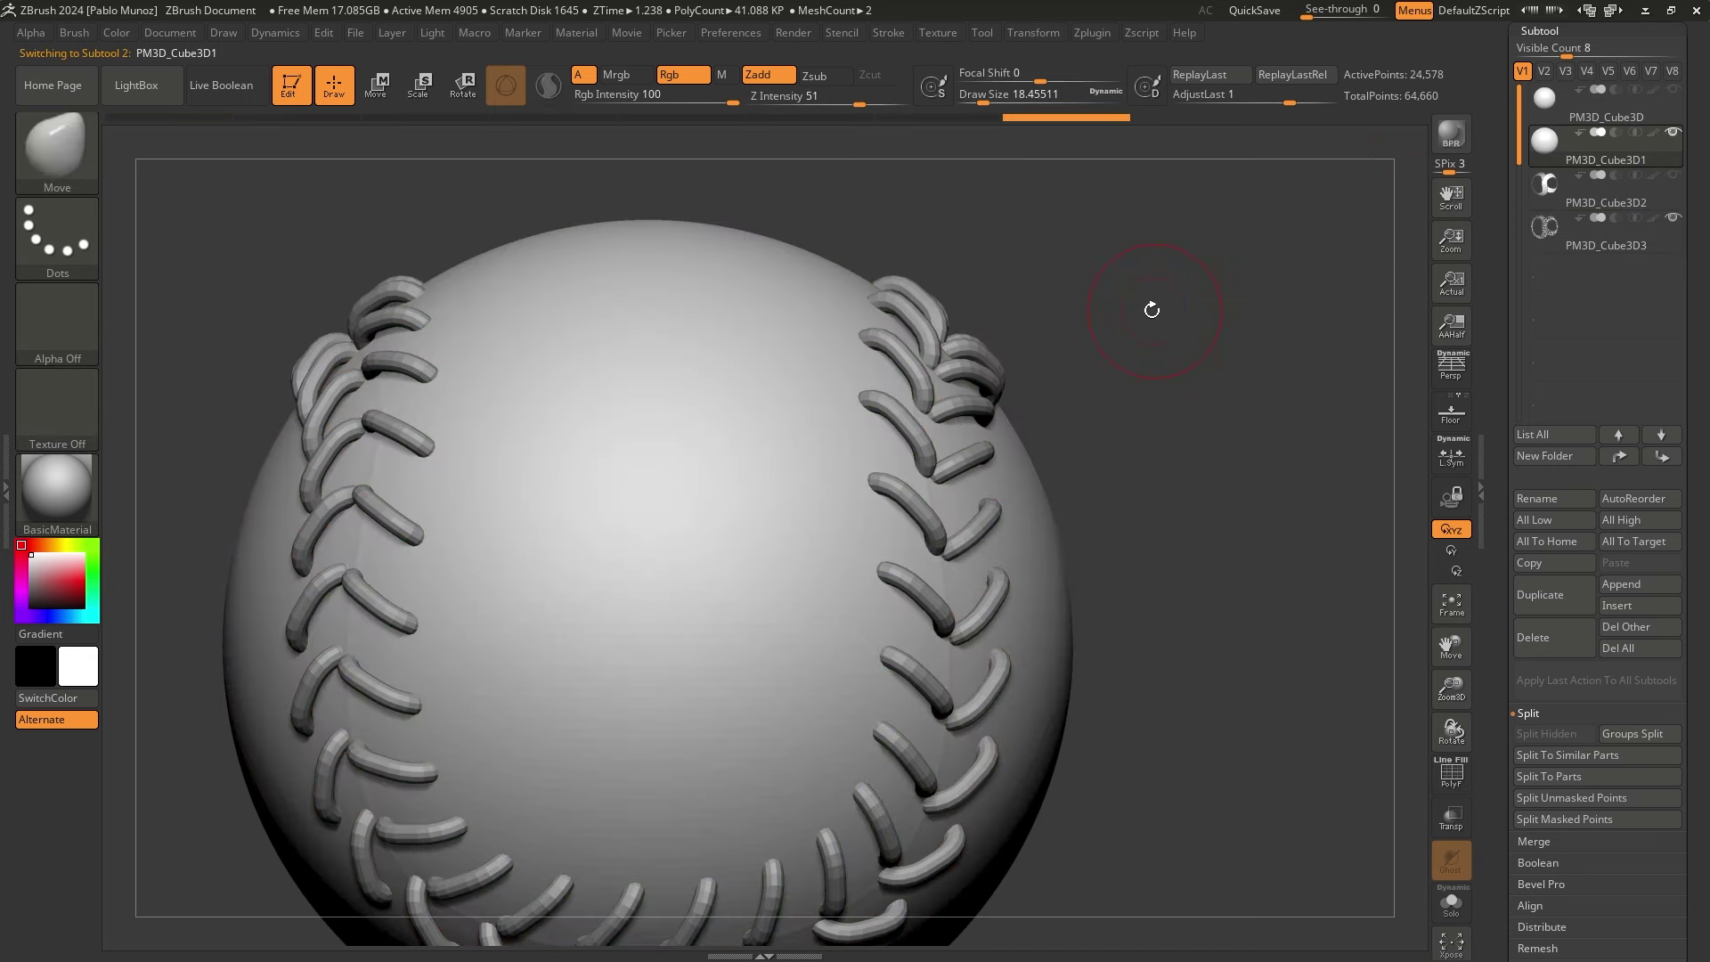
Subdivide the ball mesh three times in the Geometry settings, up to subdivision level 4
left_click_drag(1497, 595, 1497, 387)
left_click(1567, 344, "shift")
left_click_drag(1490, 235, 1493, 337)
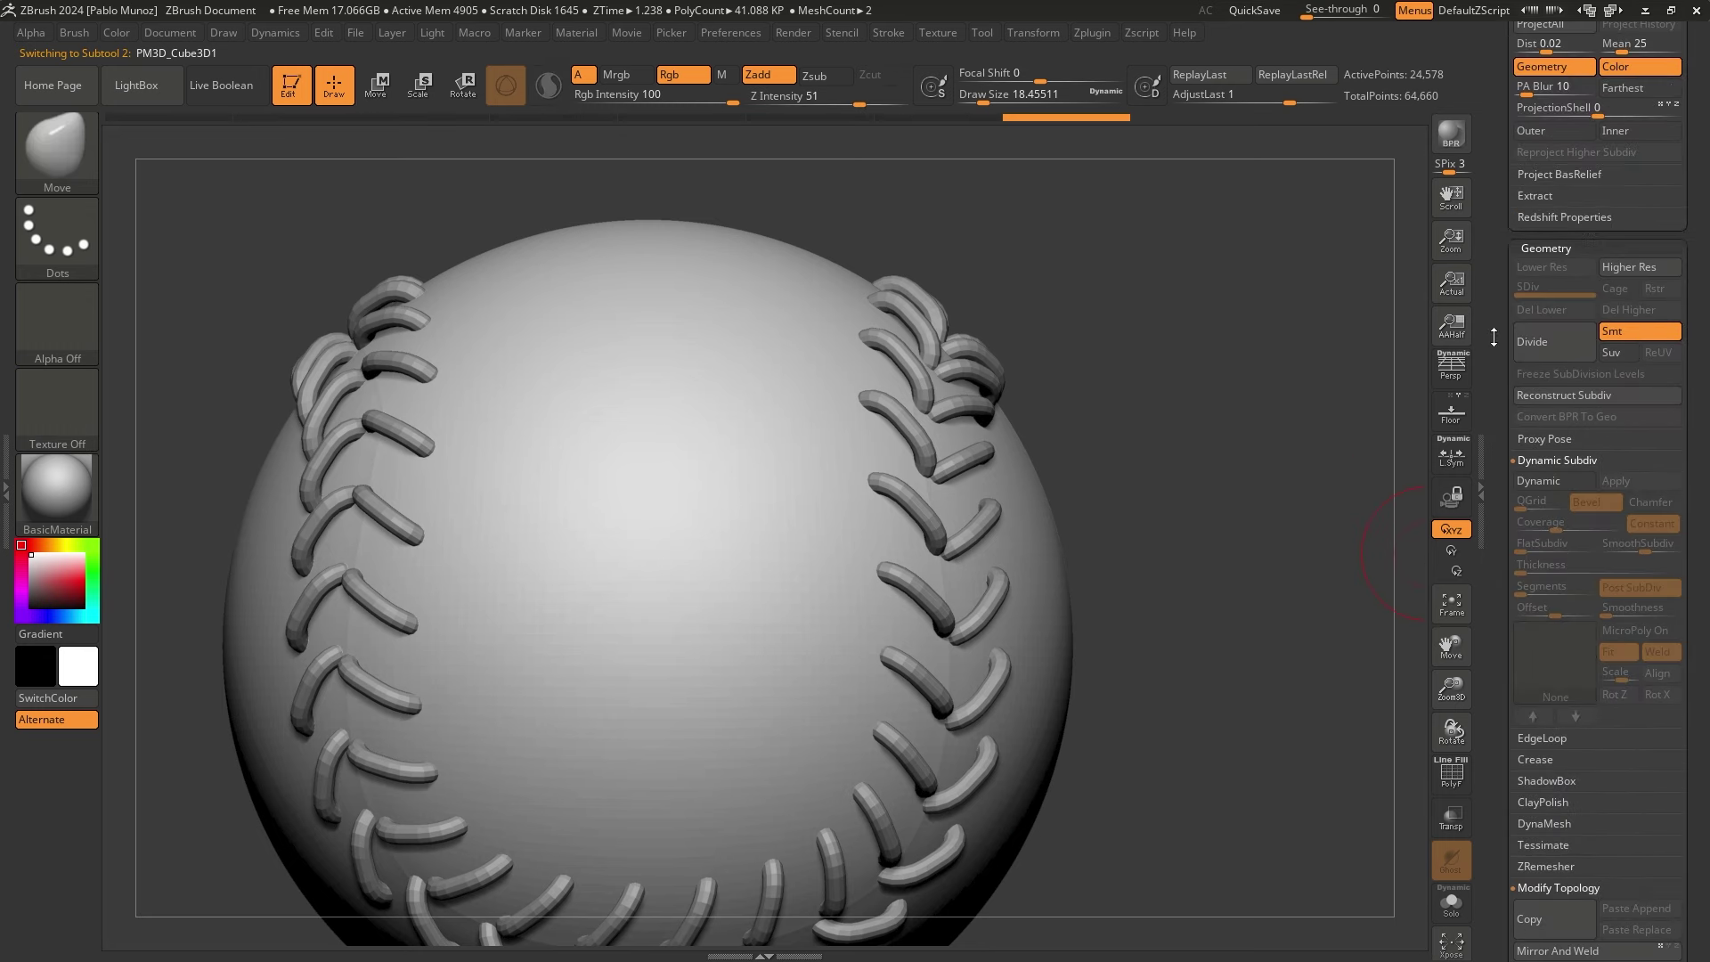
key("ctrl+d")
key("ctrl+d")
key("ctrl+d")
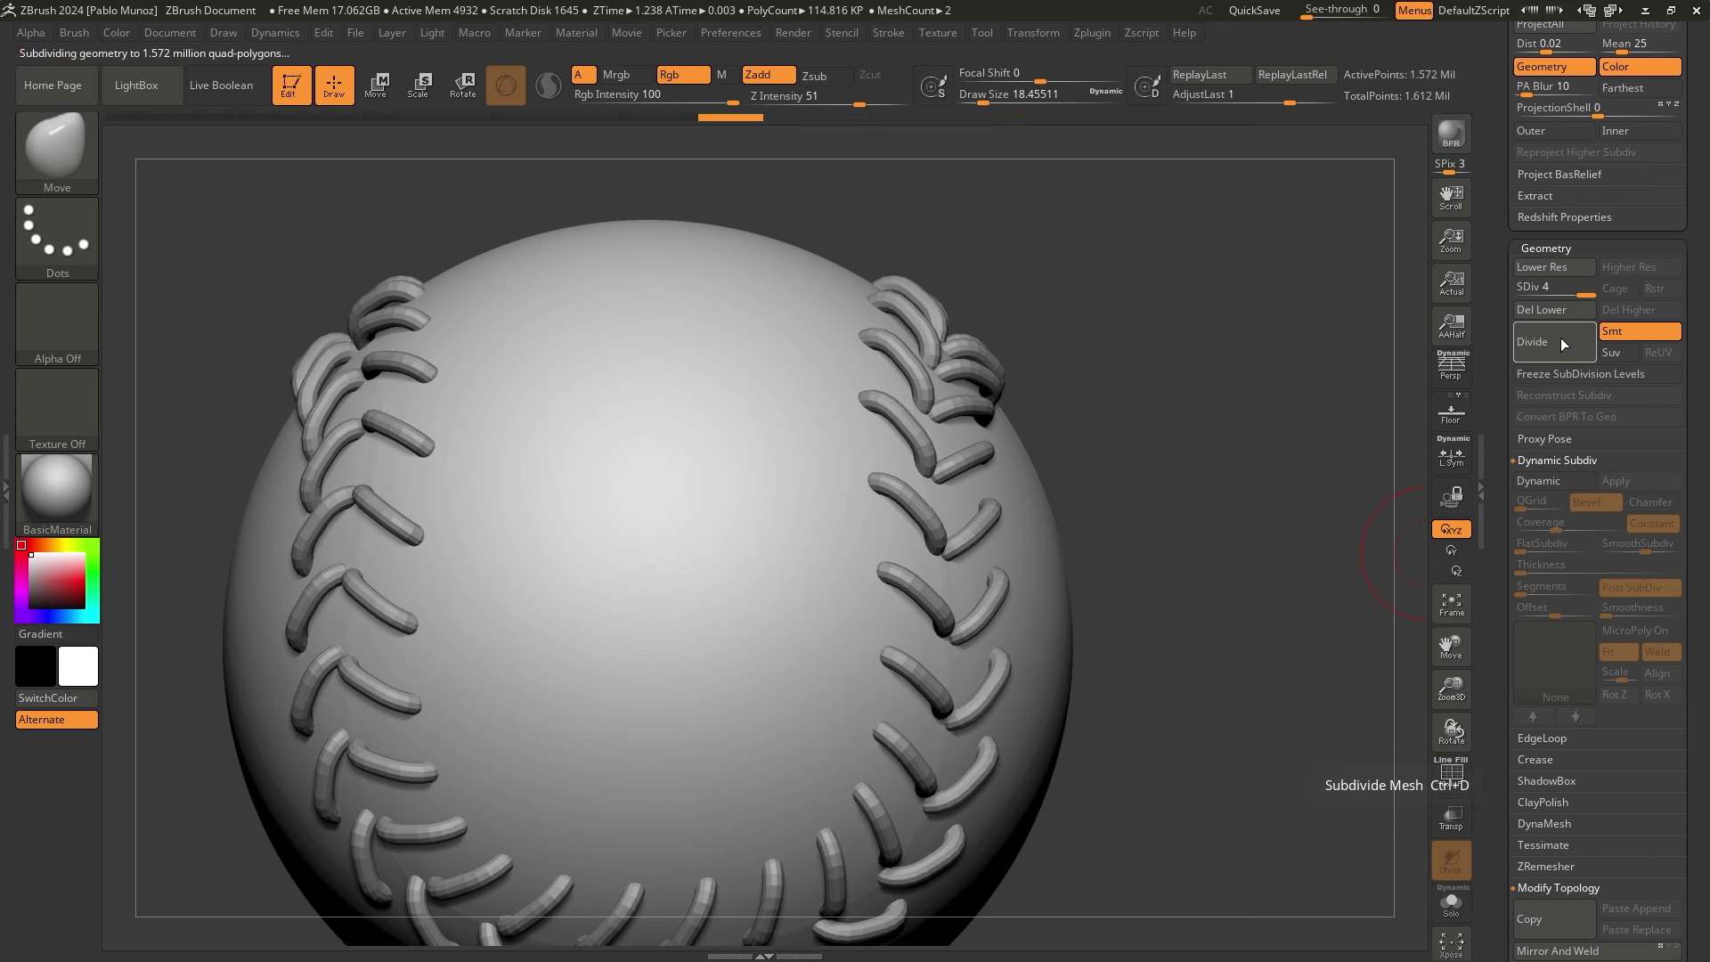
left_click(1373, 351)
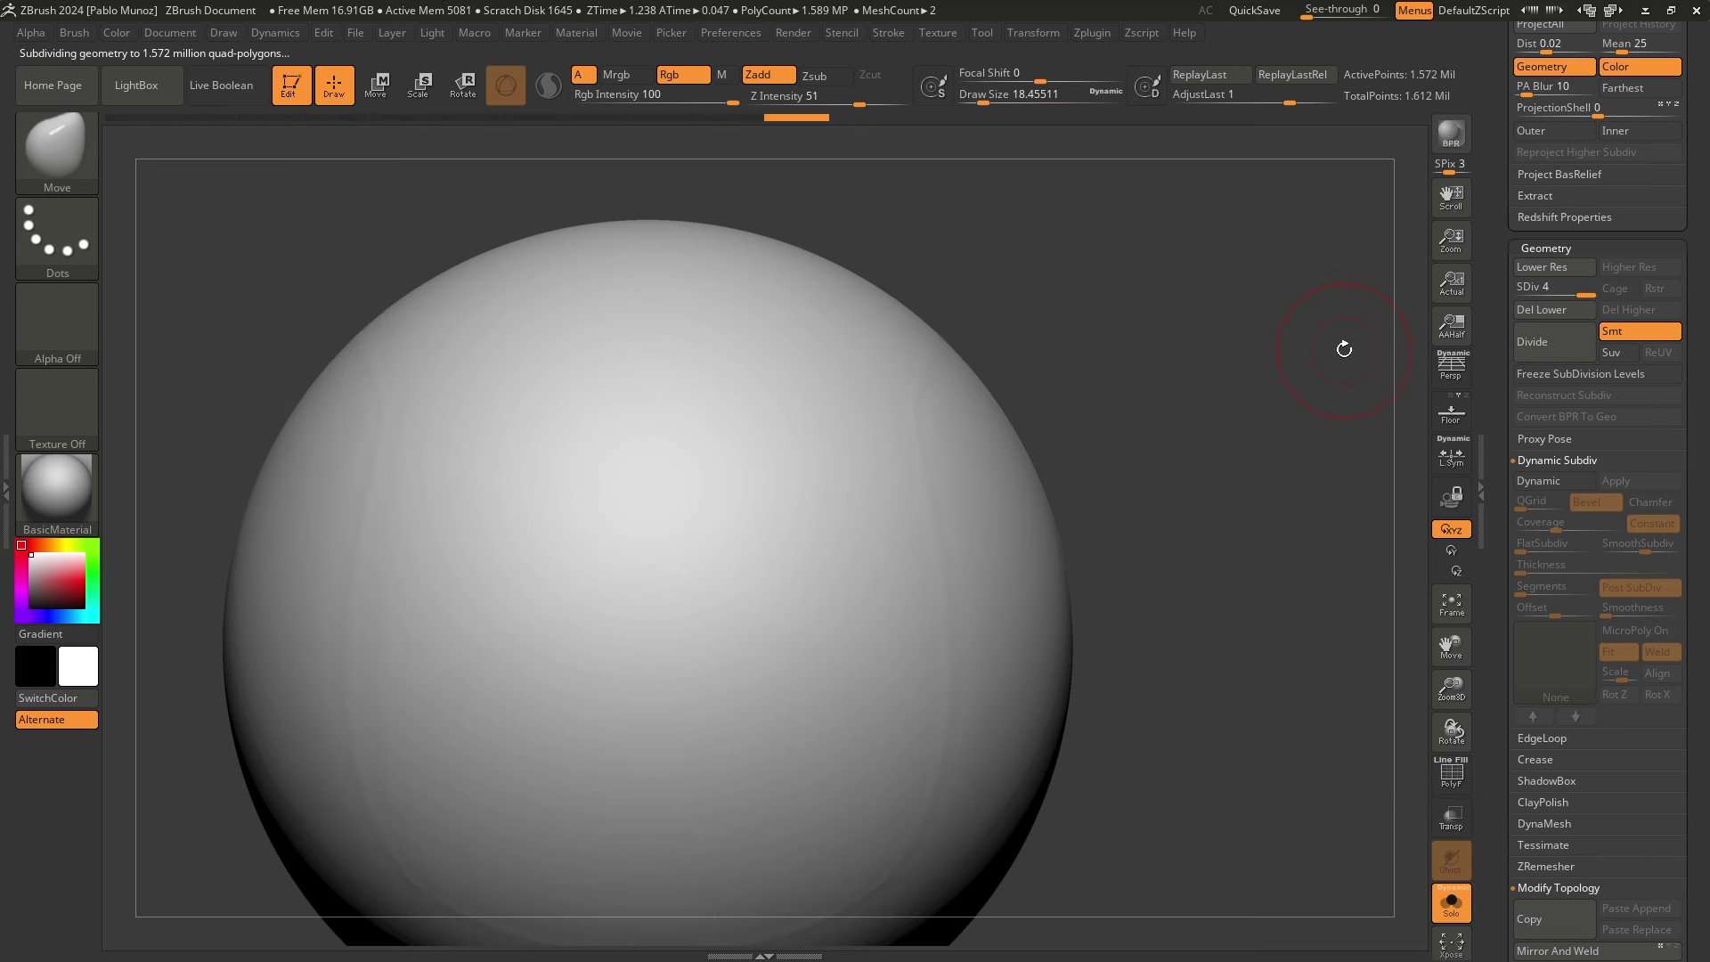
left_click(1344, 348)
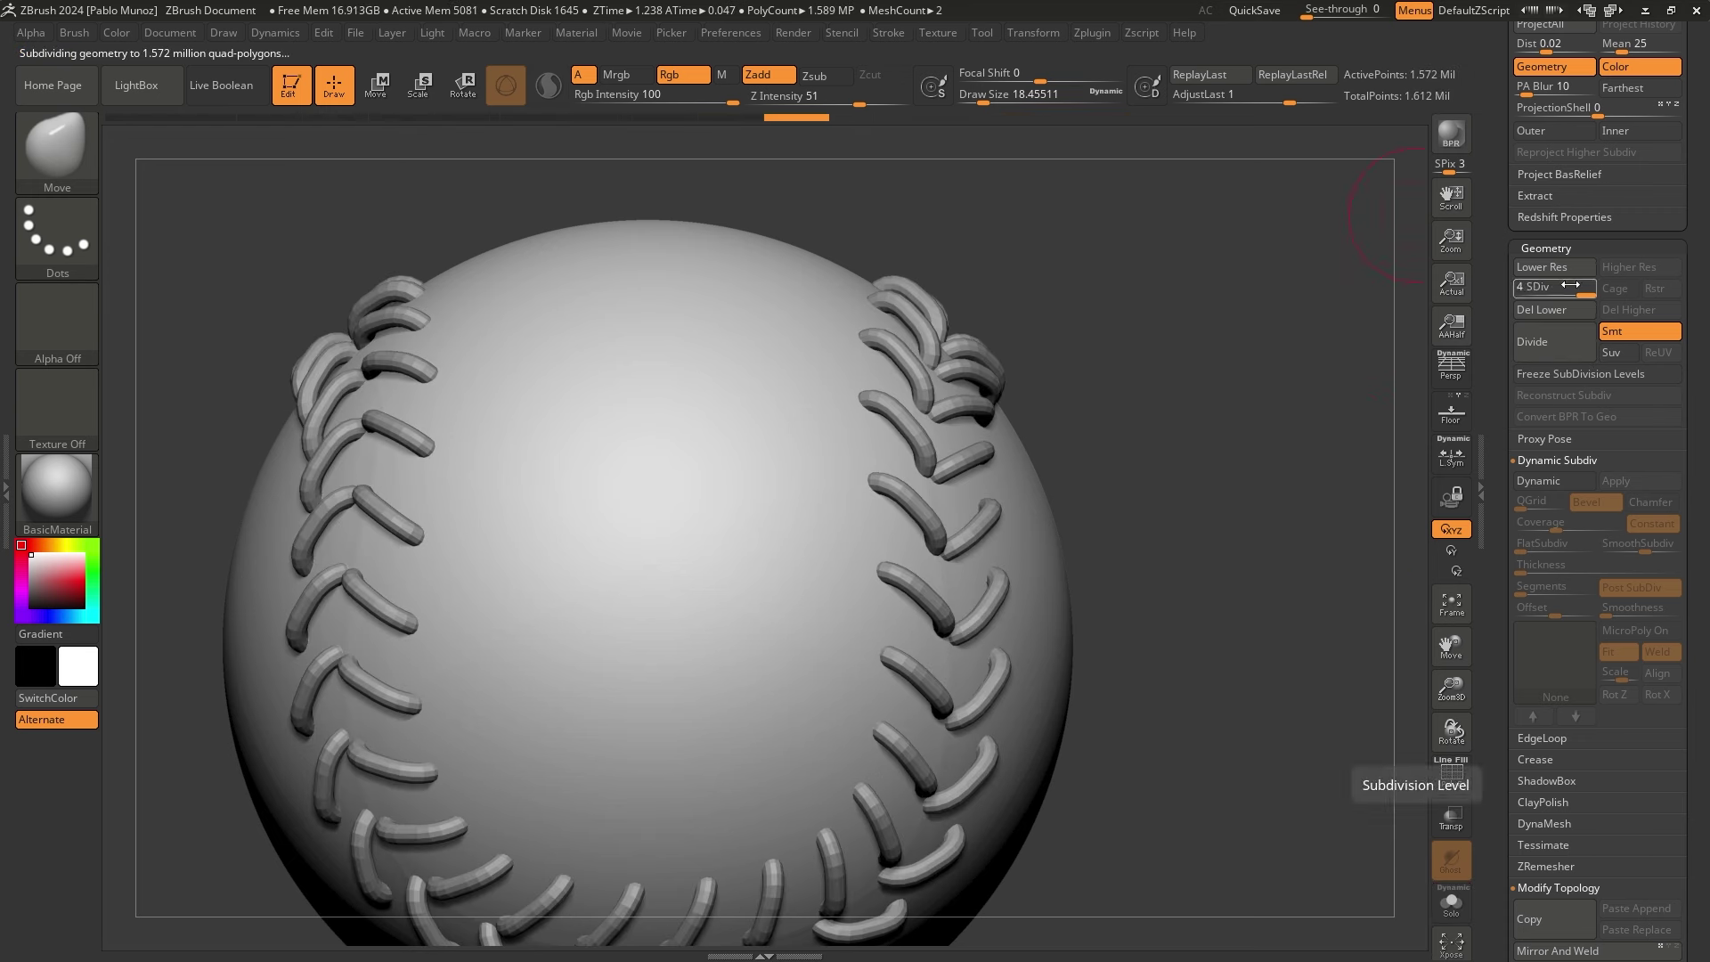
Lower the ball to subdivision level 3, then undo the level change and the three subdivisions
mouse_move(1571, 285)
left_mouse_down()
mouse_move(1524, 288)
mouse_move(1564, 285)
left_mouse_up()
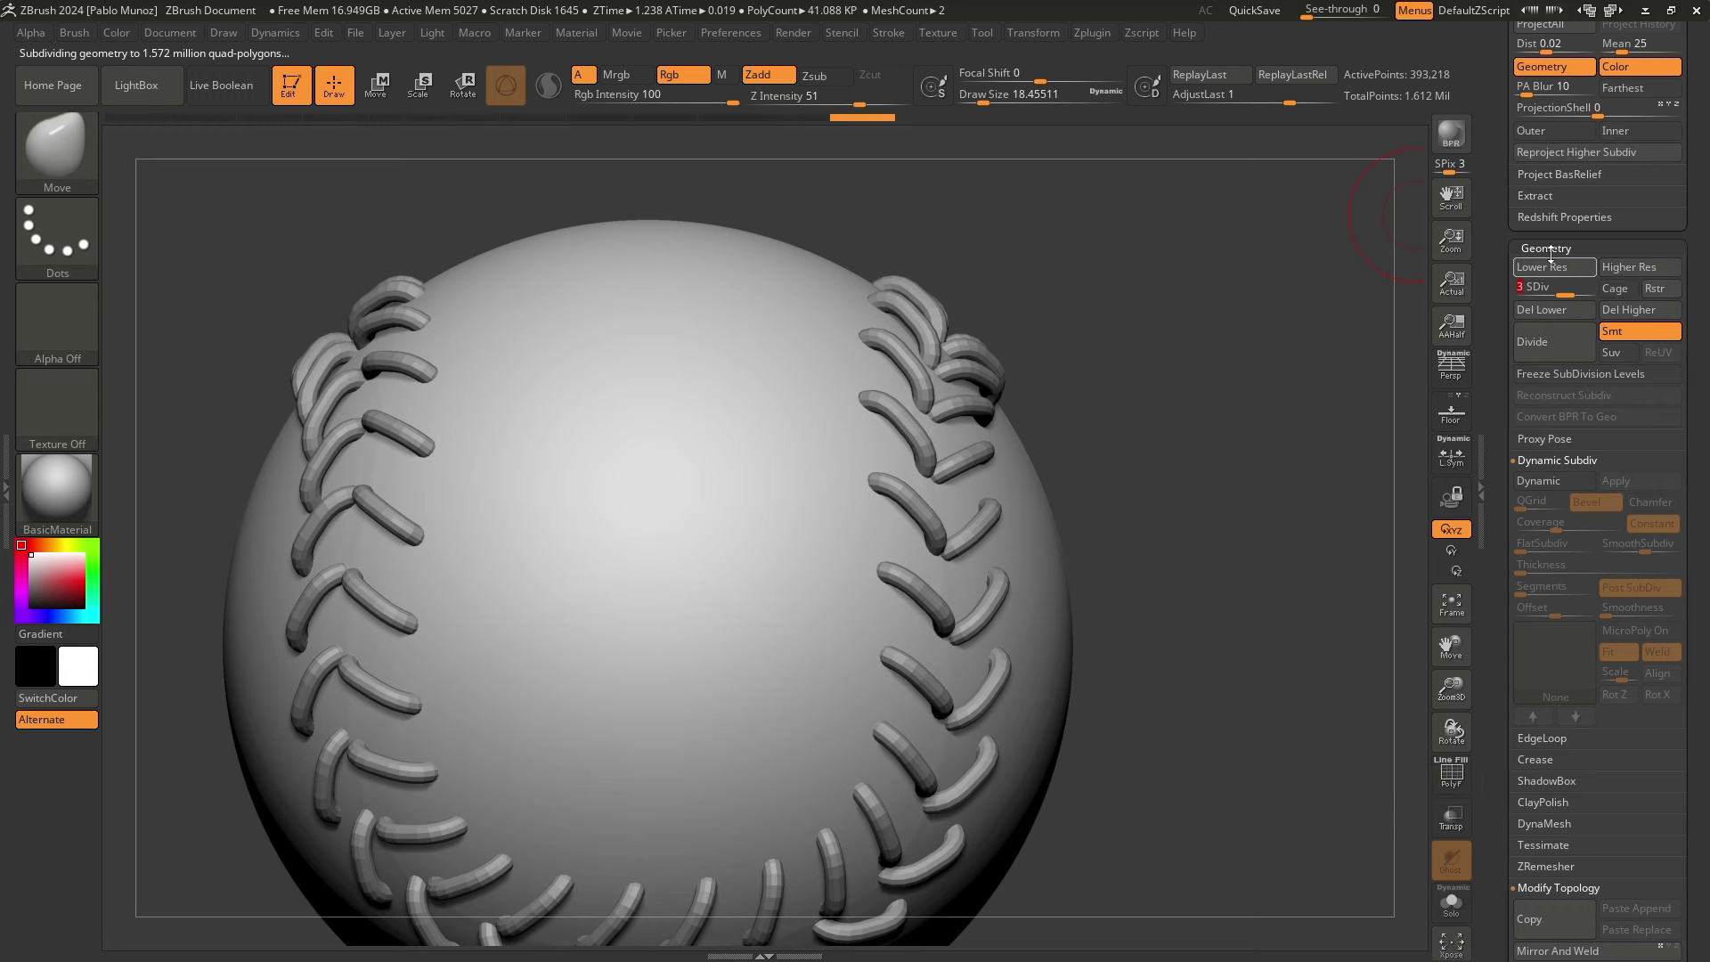
scroll(1550, 253, "up", 5)
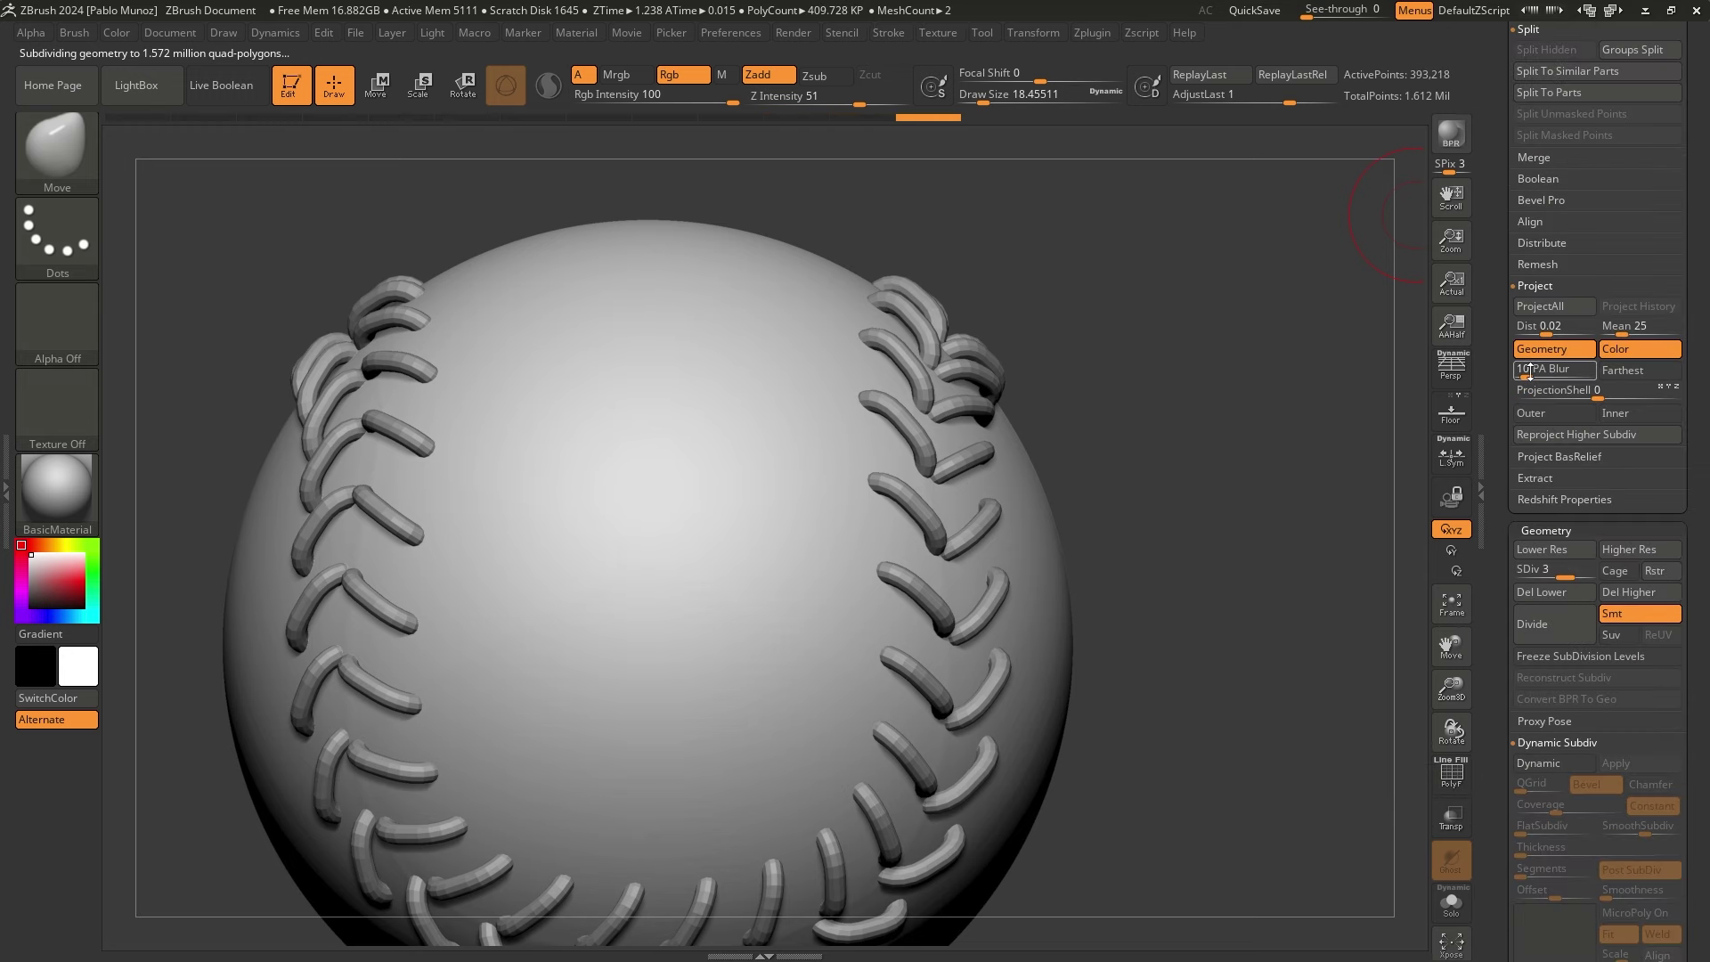
key("ctrl+z")
key("ctrl+z")
key("ctrl+z")
key("ctrl+z")
Divide the ball mesh up to subdivision level 4
left_click_drag(1493, 134, 1493, 881)
left_click_drag(1490, 512, 1489, 556)
scroll(1489, 557, "down", 10)
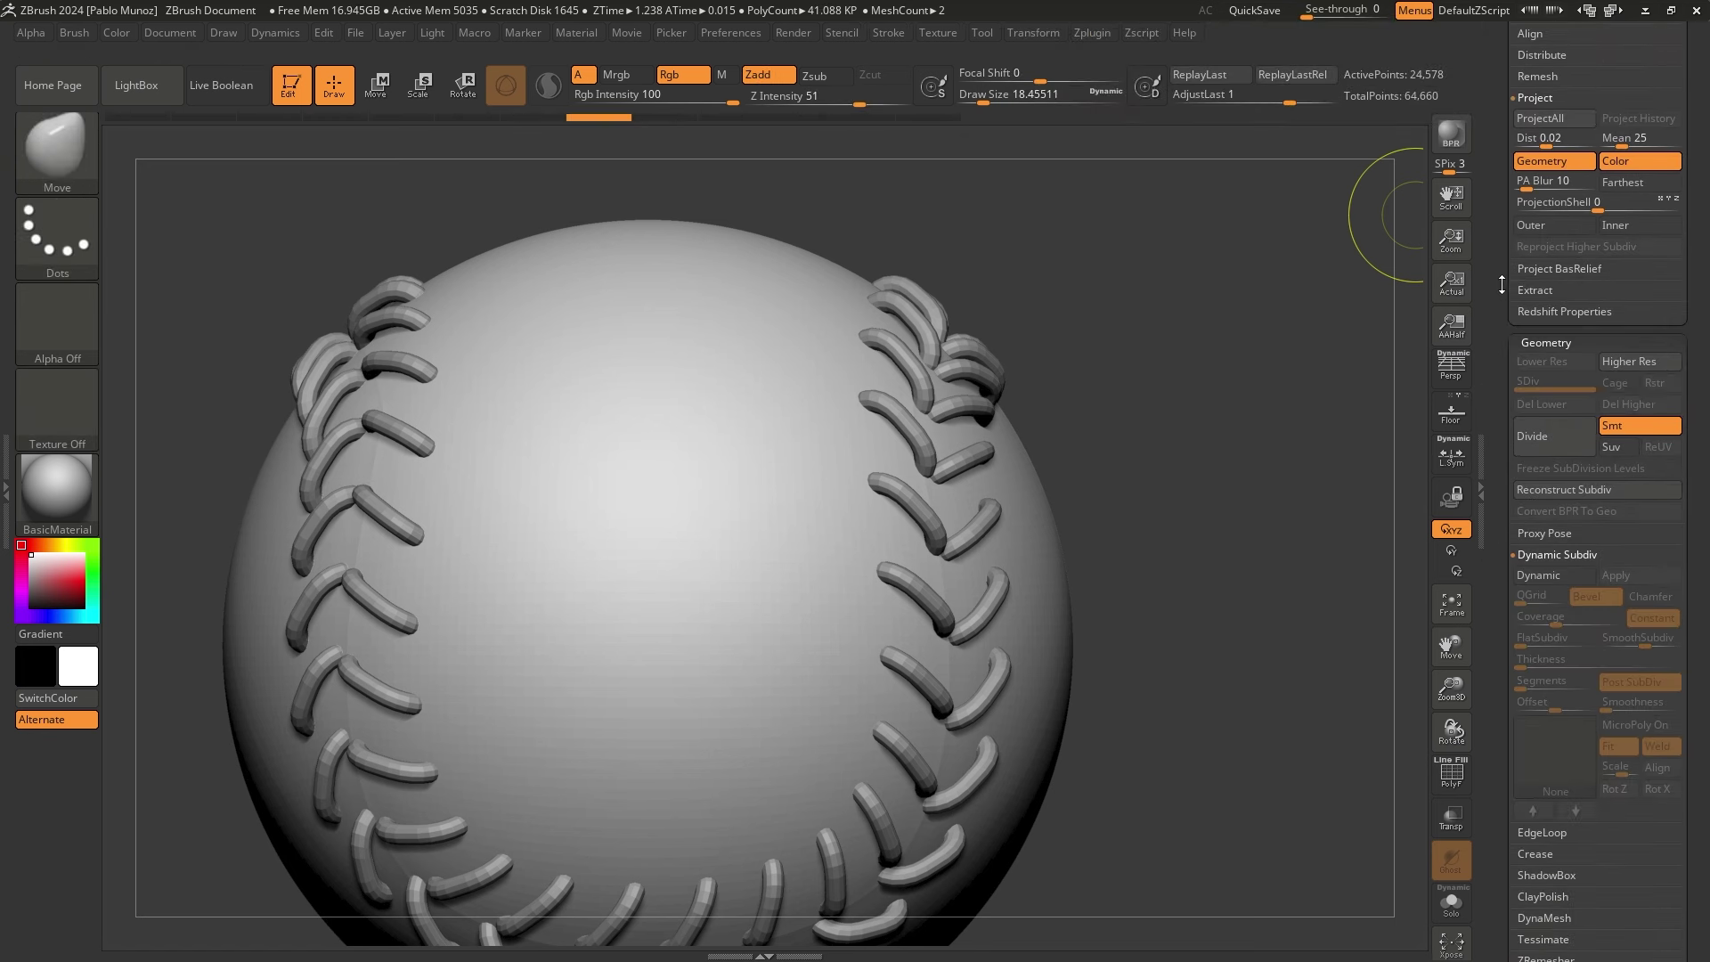
left_click(1556, 434)
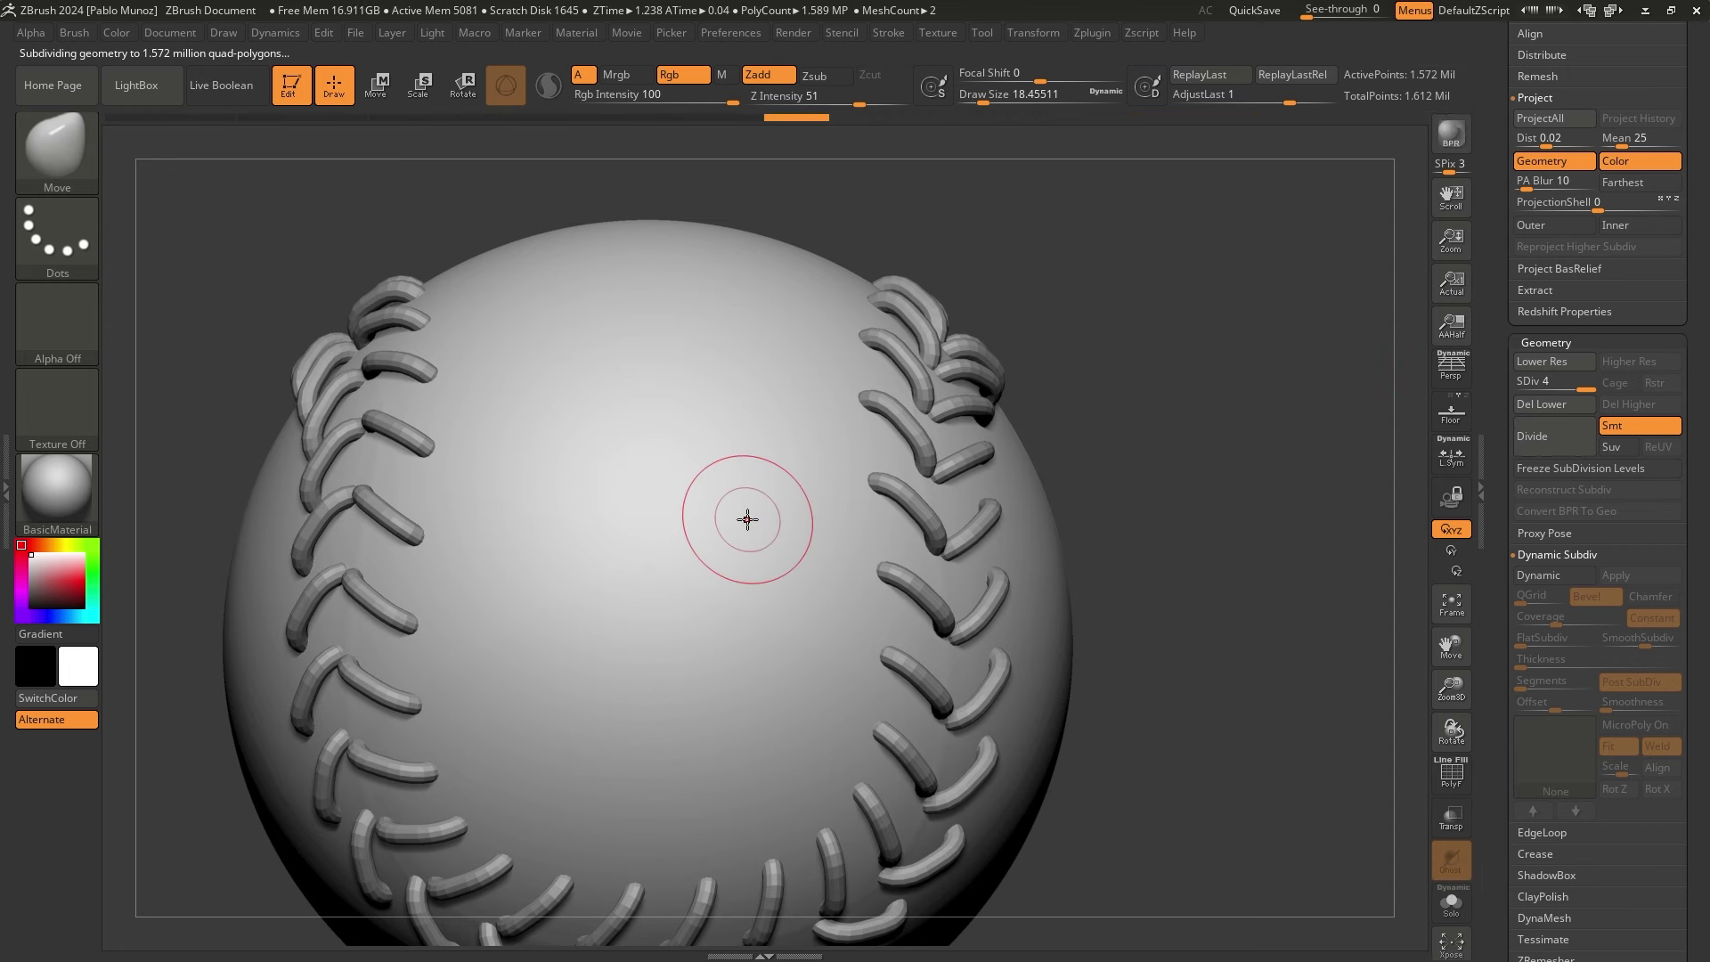
Choose the Standard brush, set it to Zsub and reduce the draw size to about 9.4
key("b")
key("t")
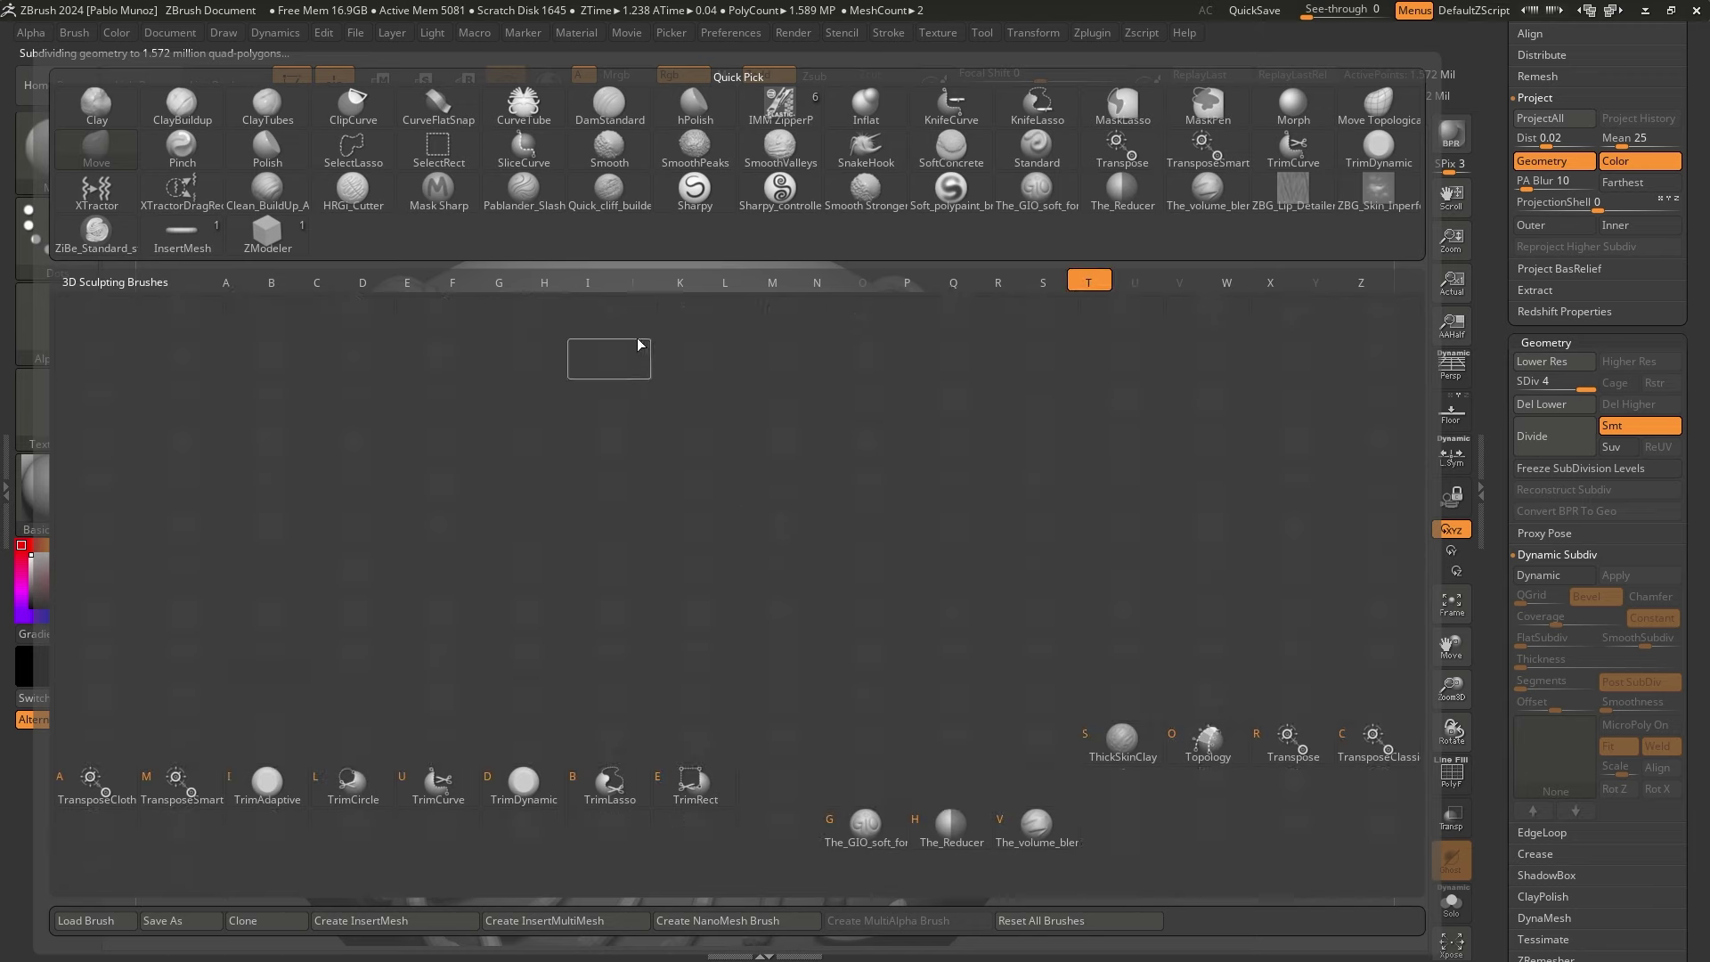
key("b")
key("s")
key("t")
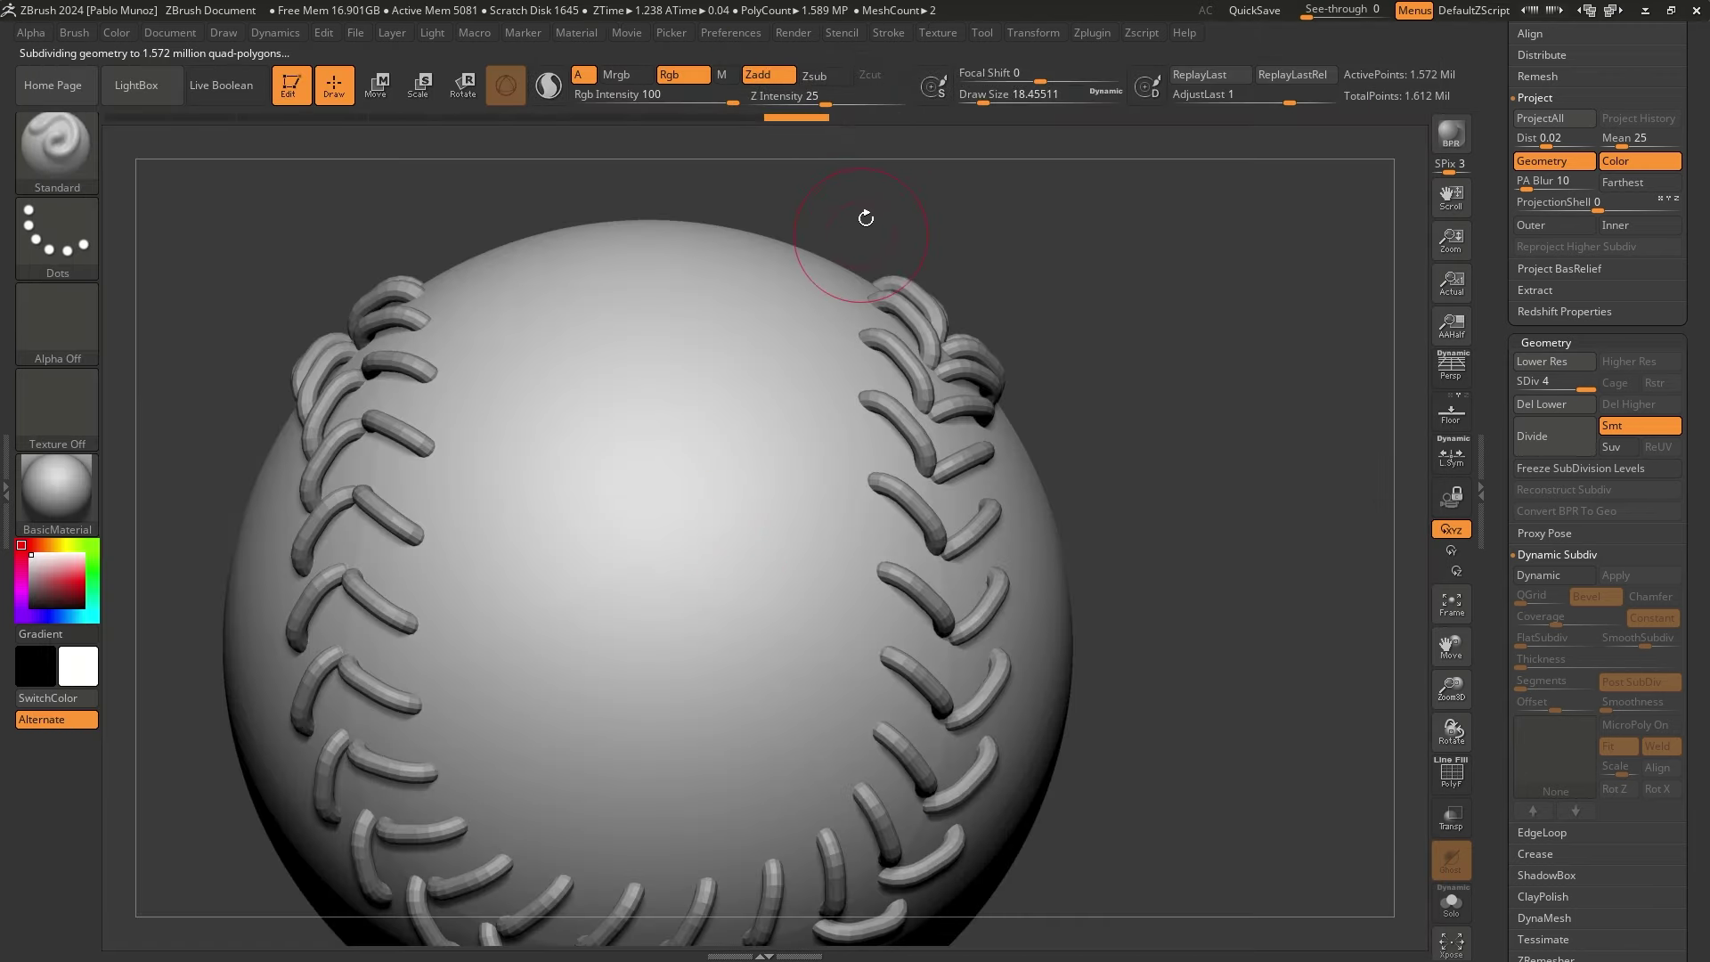
left_click(806, 76)
key("space")
left_click_drag(1131, 377, 1115, 374)
Carve a small dent into the ball at the end of one stitch and smooth its edge
right_click_drag(903, 587, 910, 535, "alt")
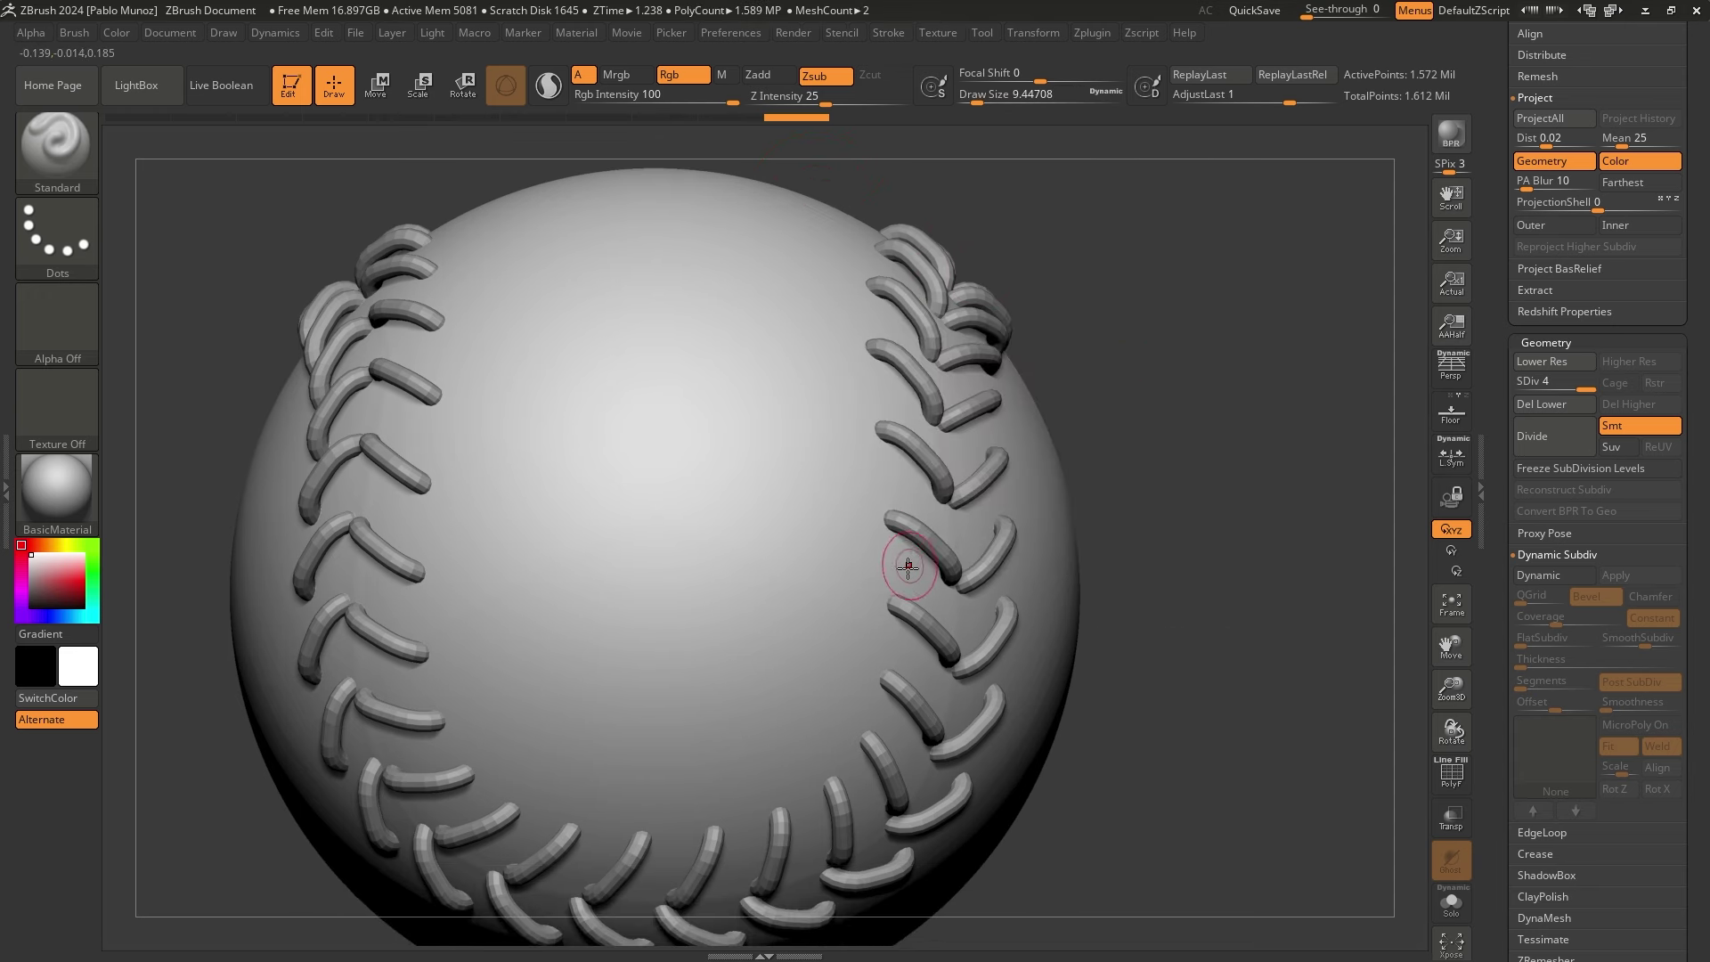
right_click_drag(889, 602, 851, 602)
key("space")
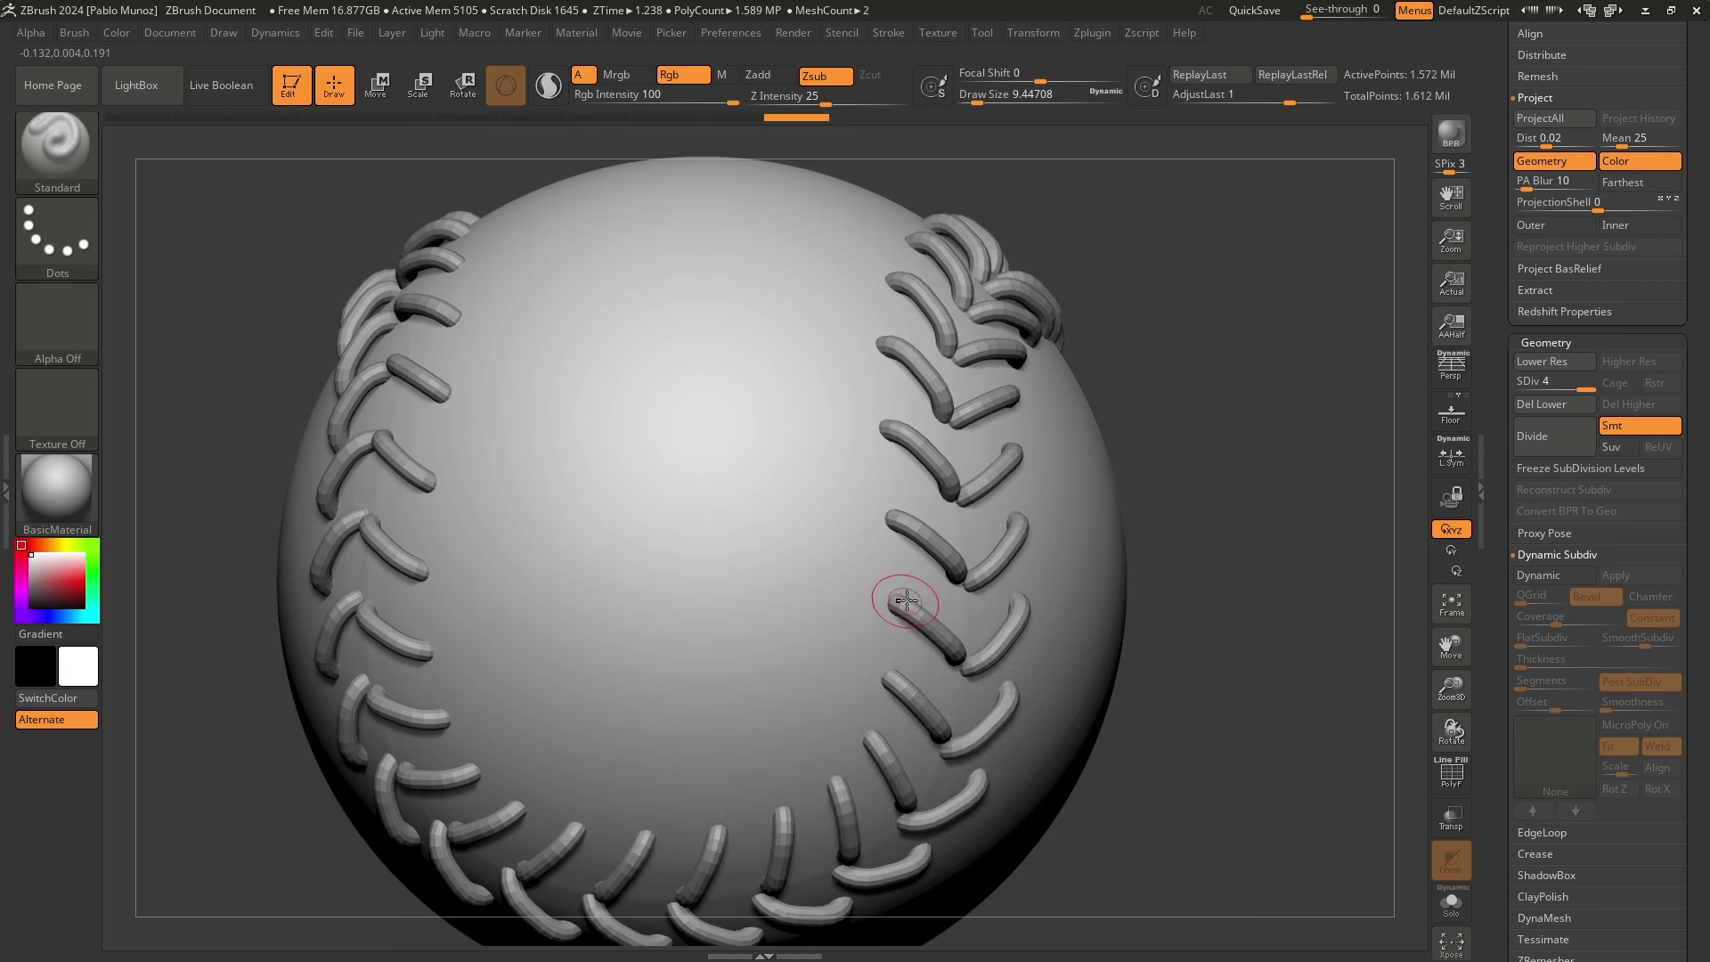
key("alt+s")
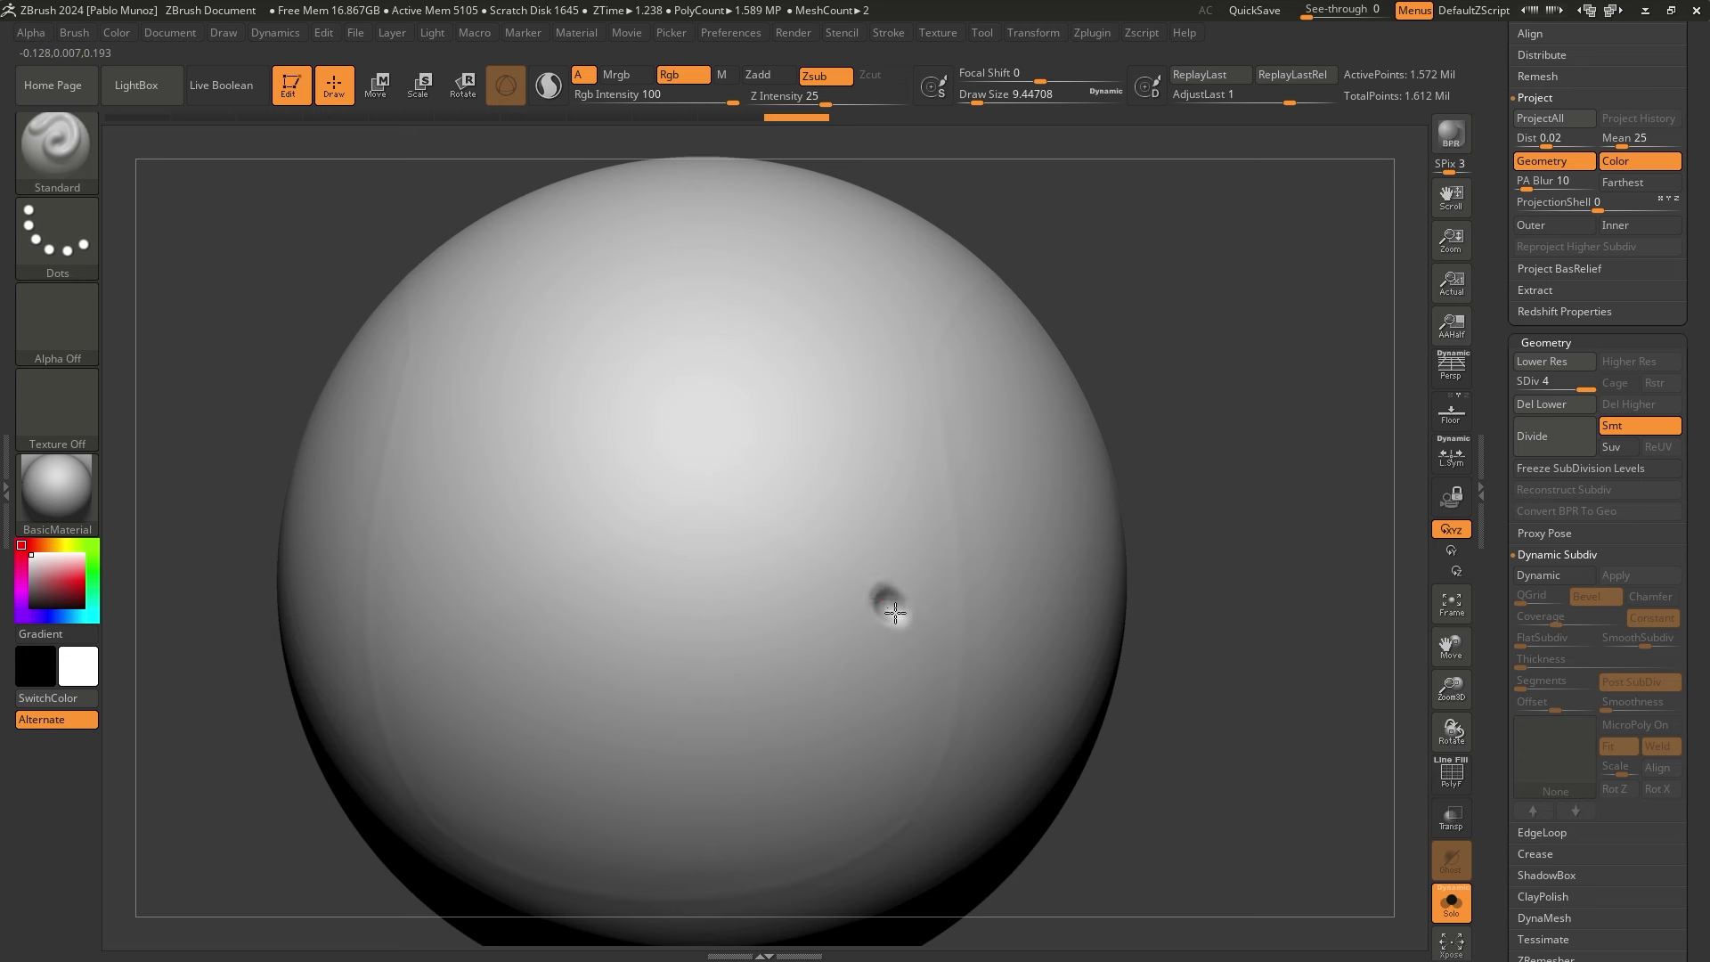
key("ctrl+shift+s")
key("shift")
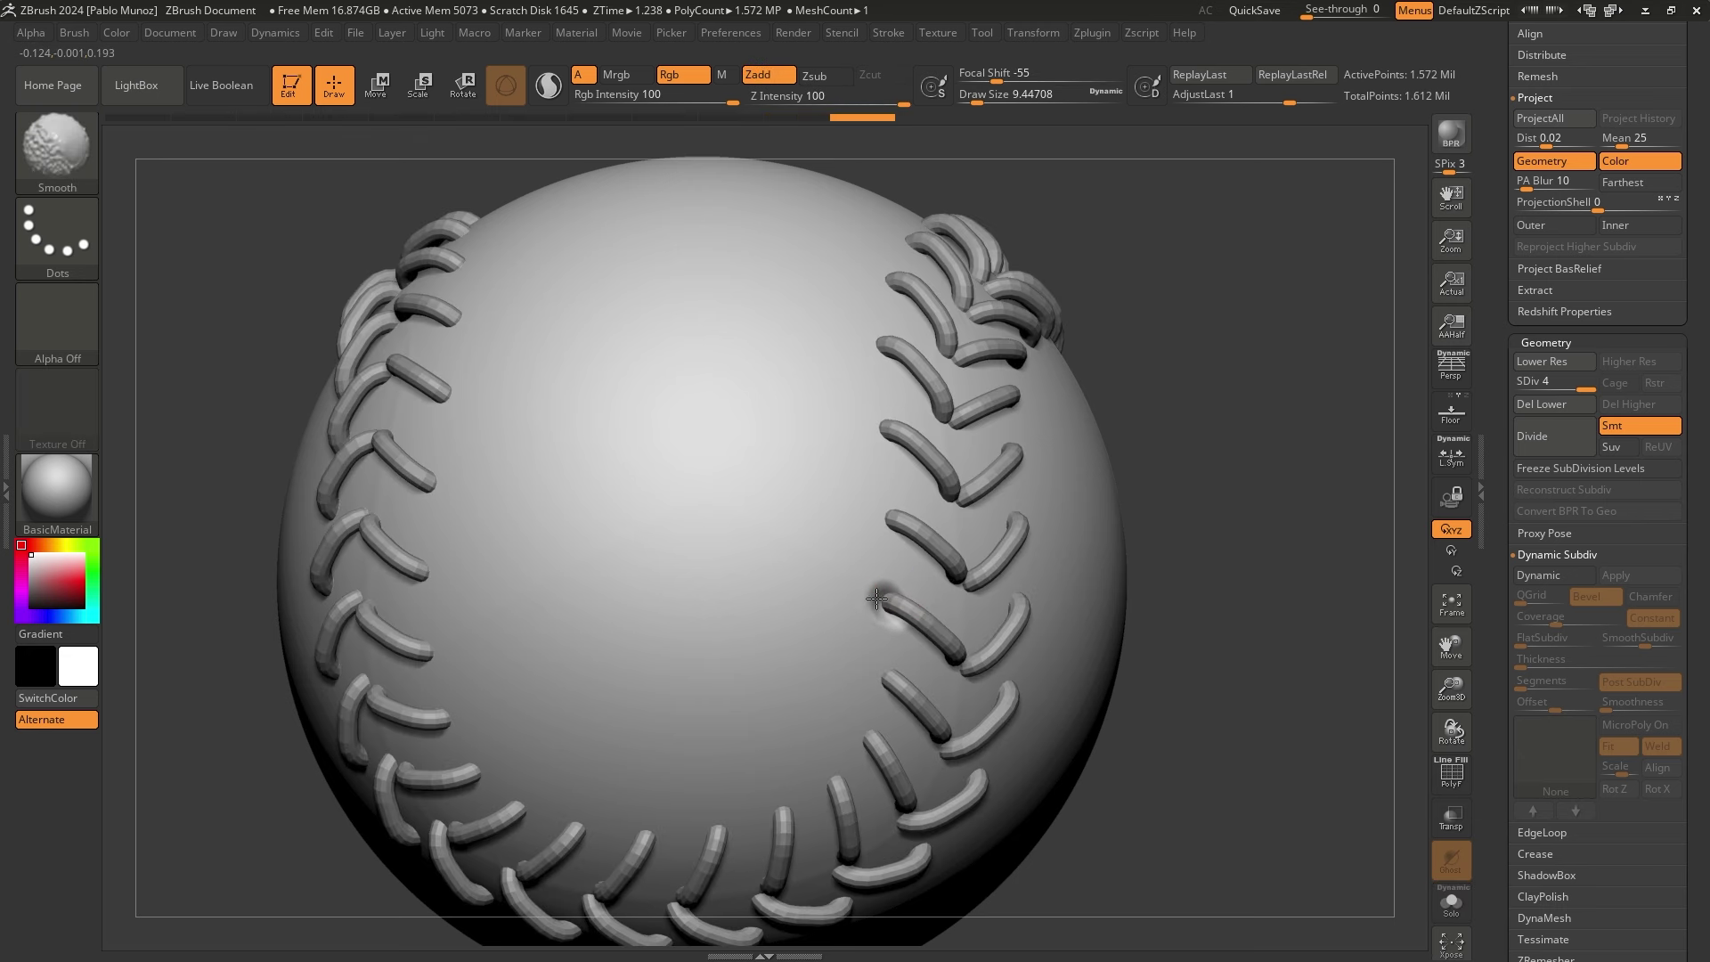
left_click_drag(876, 599, 887, 595, "shift")
key("shift")
key("alt")
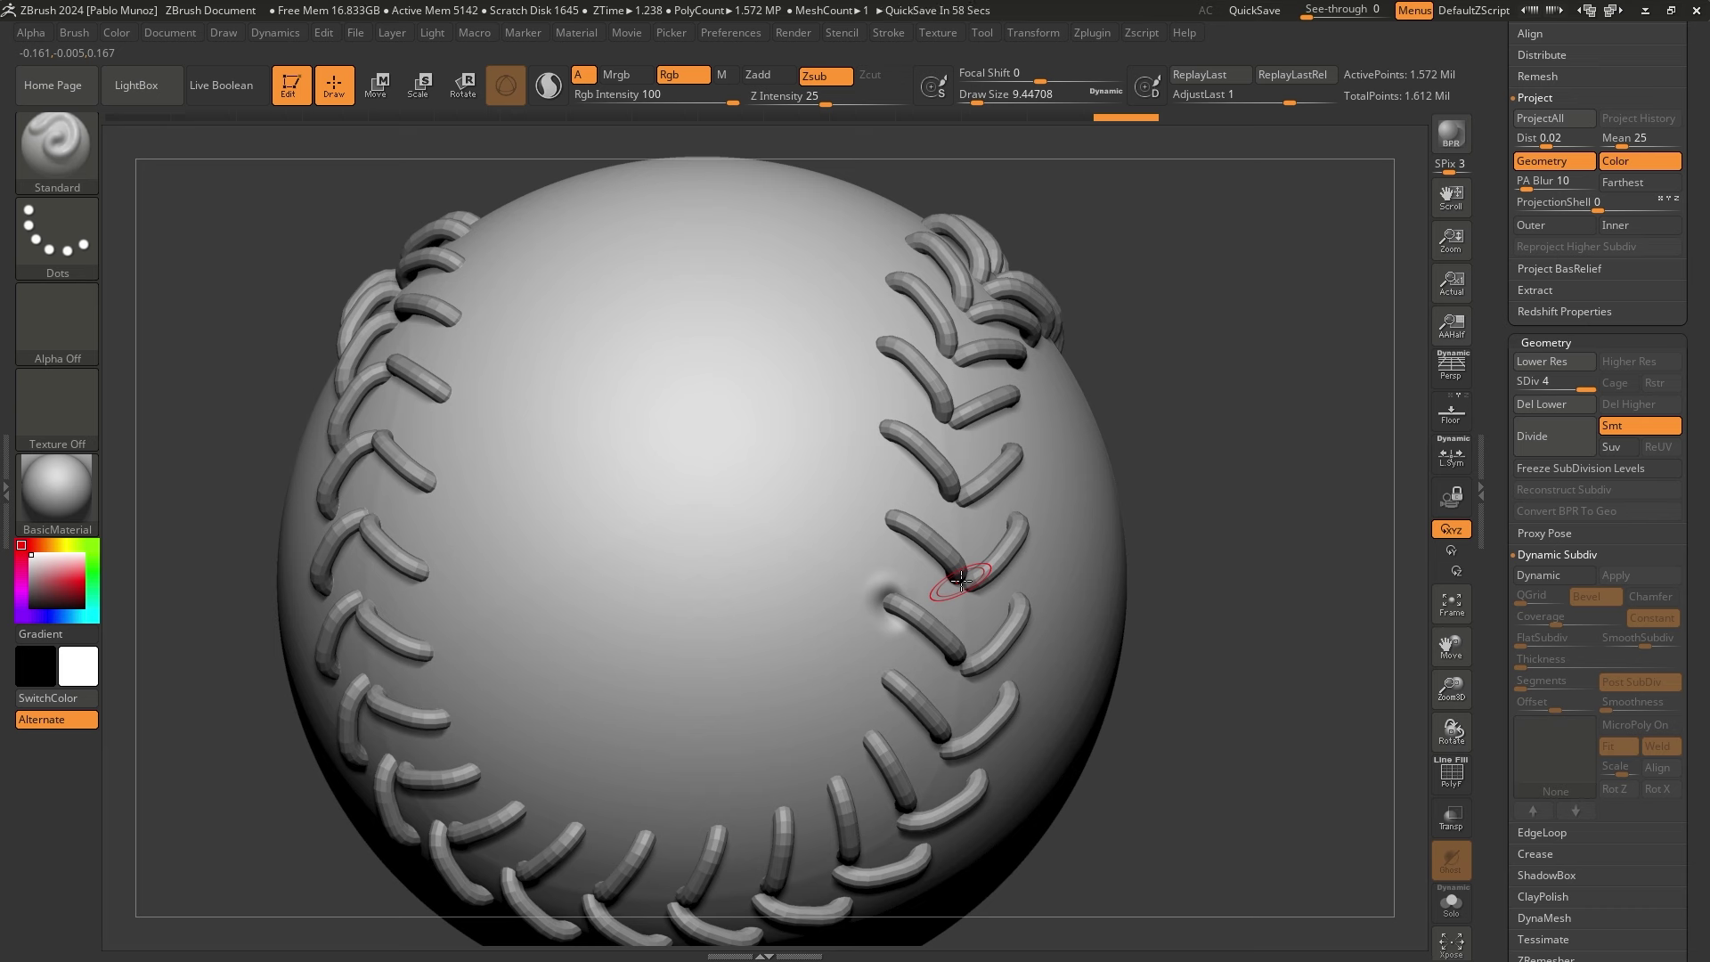
Undo the dent and smoothing strokes on the ball
key("ctrl")
key("ctrl+z")
key("ctrl+z")
key("ctrl+z")
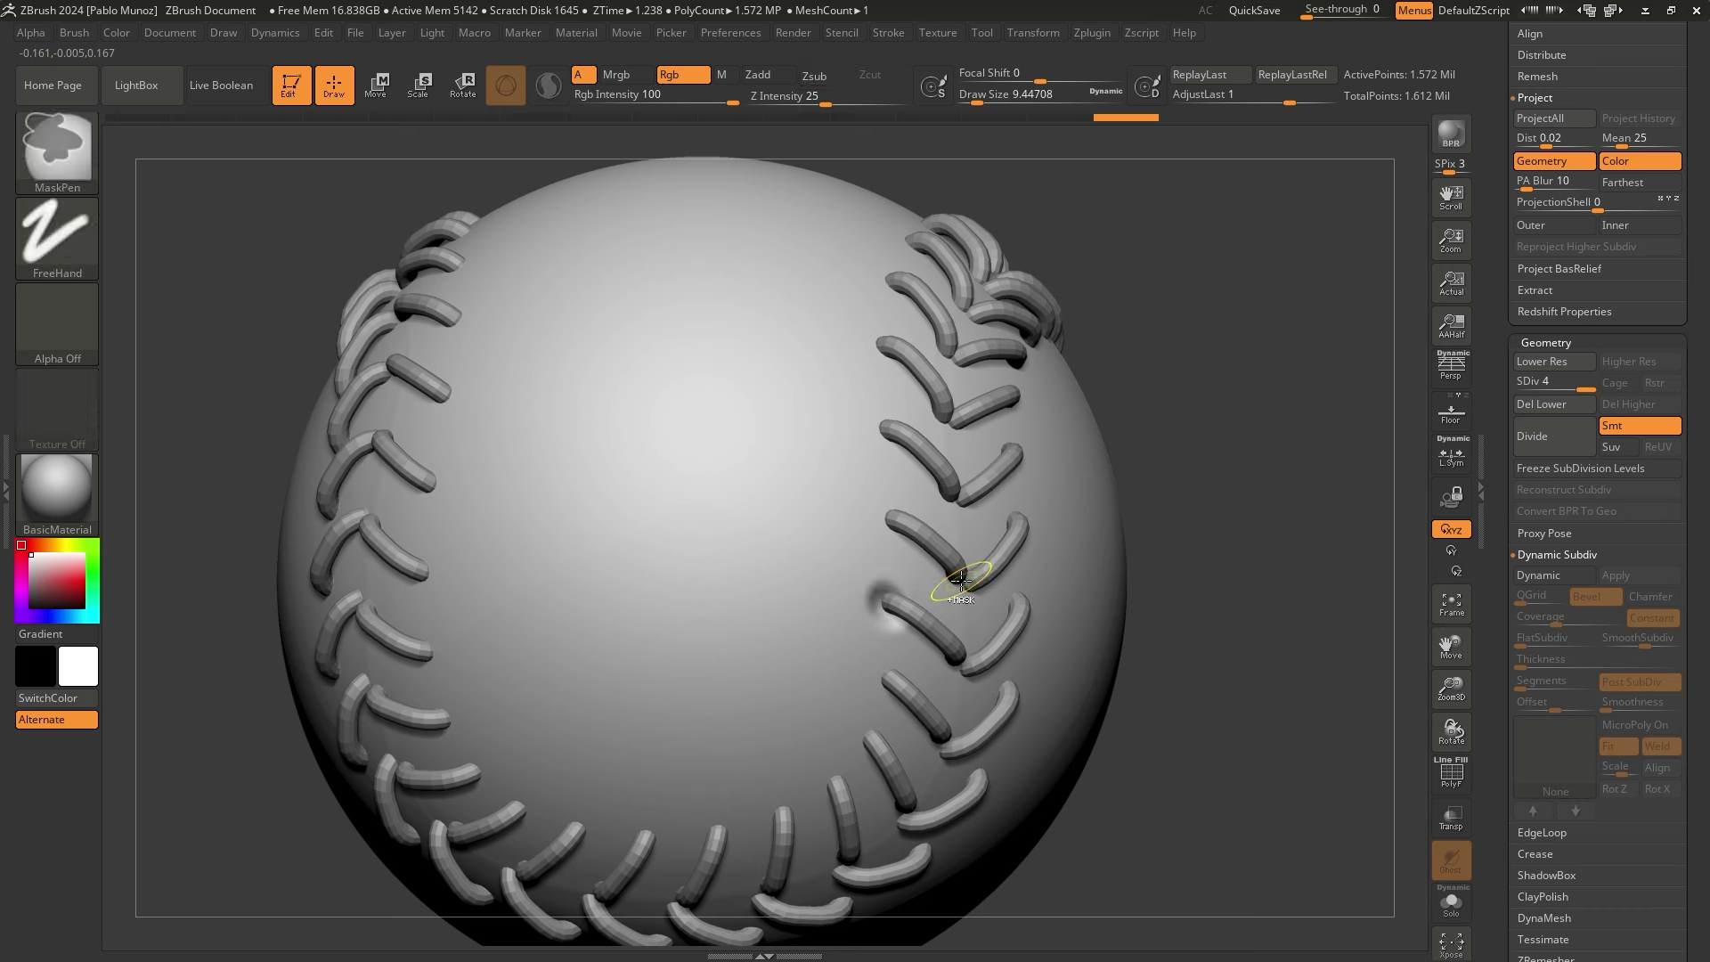
key("ctrl+z")
key("ctrl+z")
key("alt")
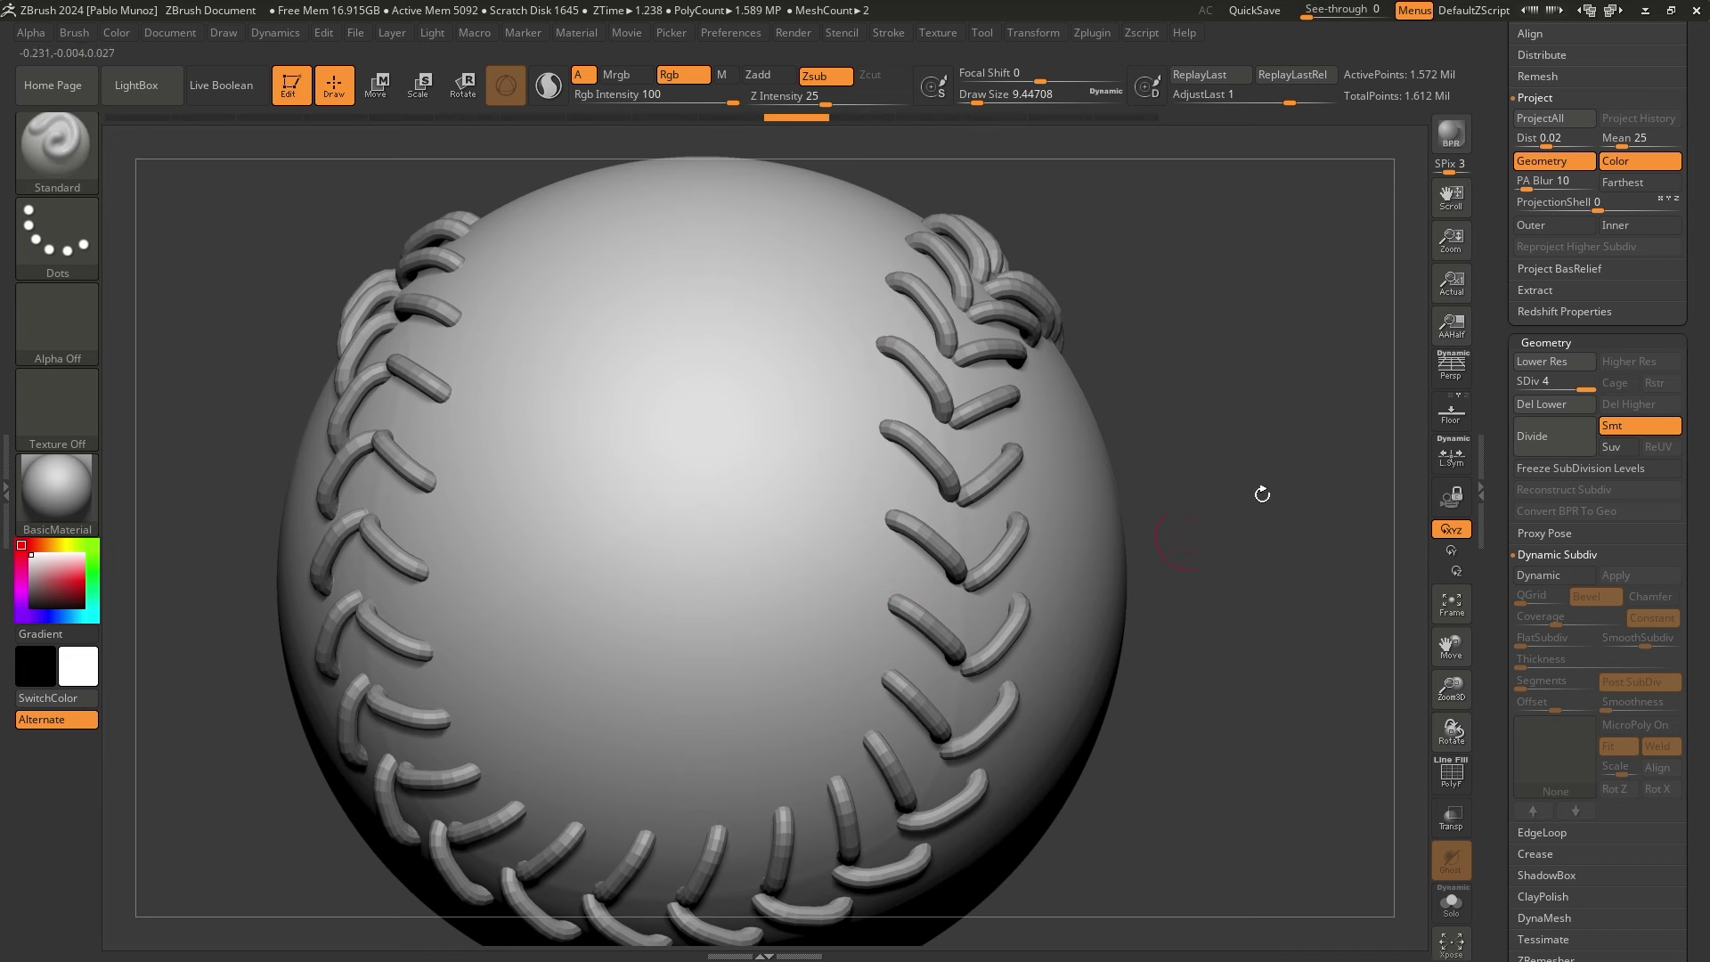
Duplicate the stitches subtool PM3D_Cube3D3
left_click_drag(1510, 337, 1503, 541)
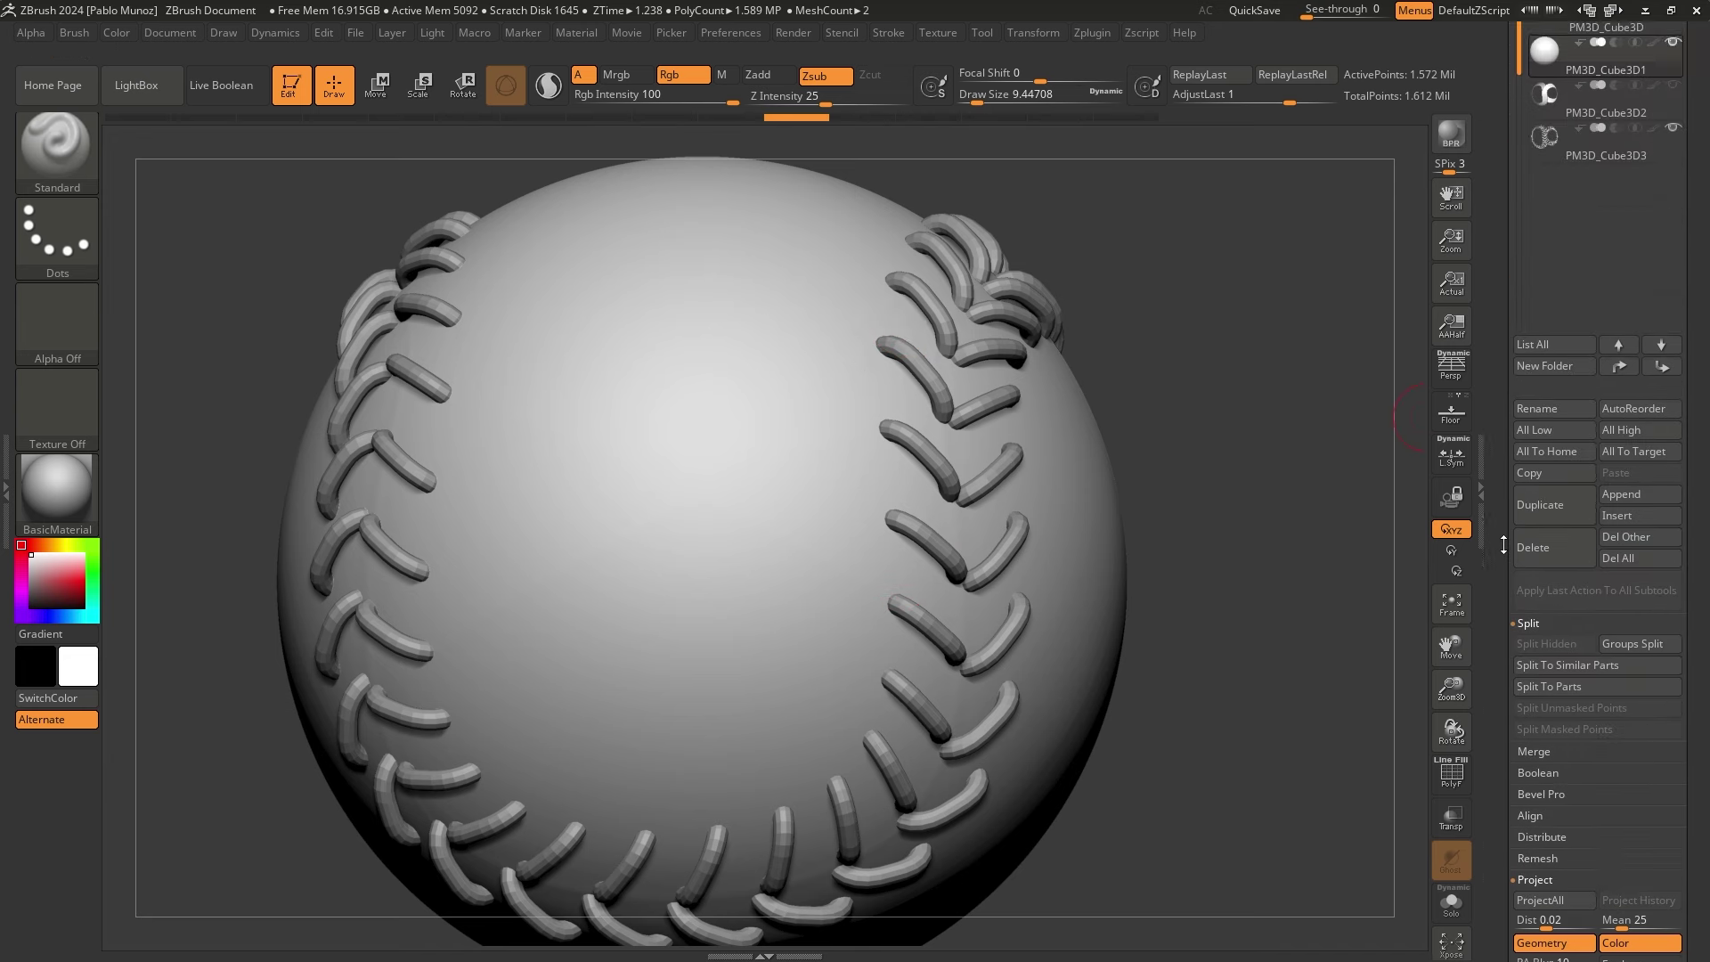
scroll(1504, 541, "up", 5)
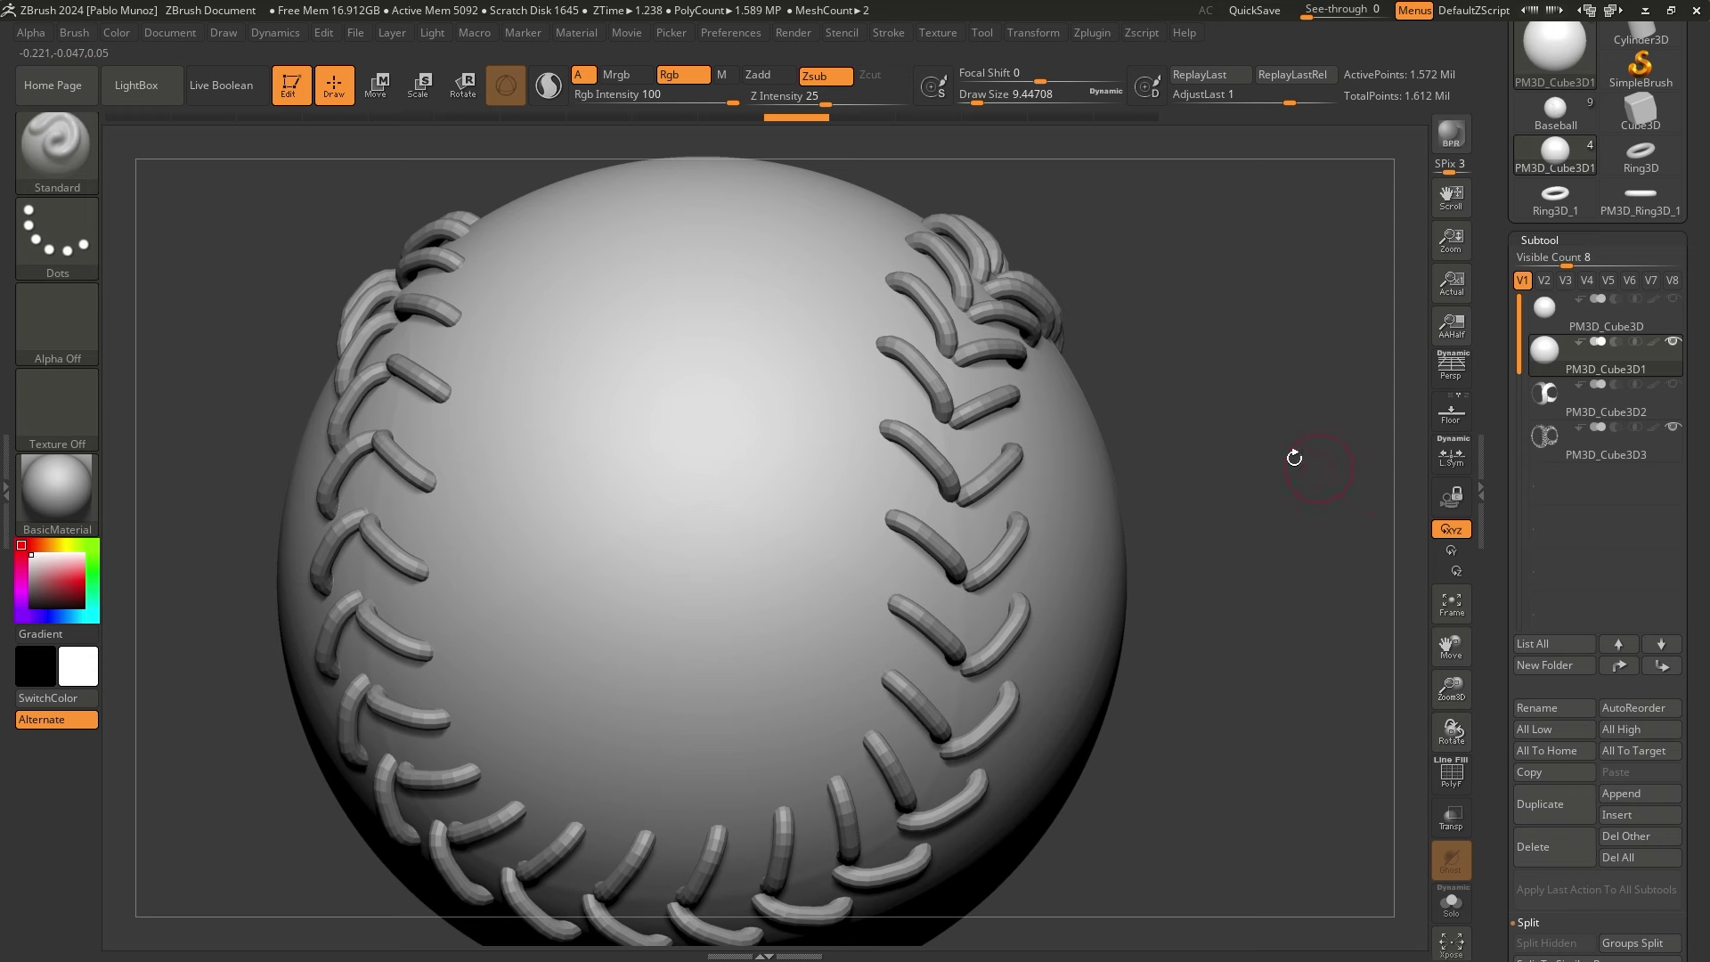
mouse_move(1294, 456)
left_mouse_down()
mouse_move(1213, 431)
mouse_move(1222, 402)
left_mouse_up()
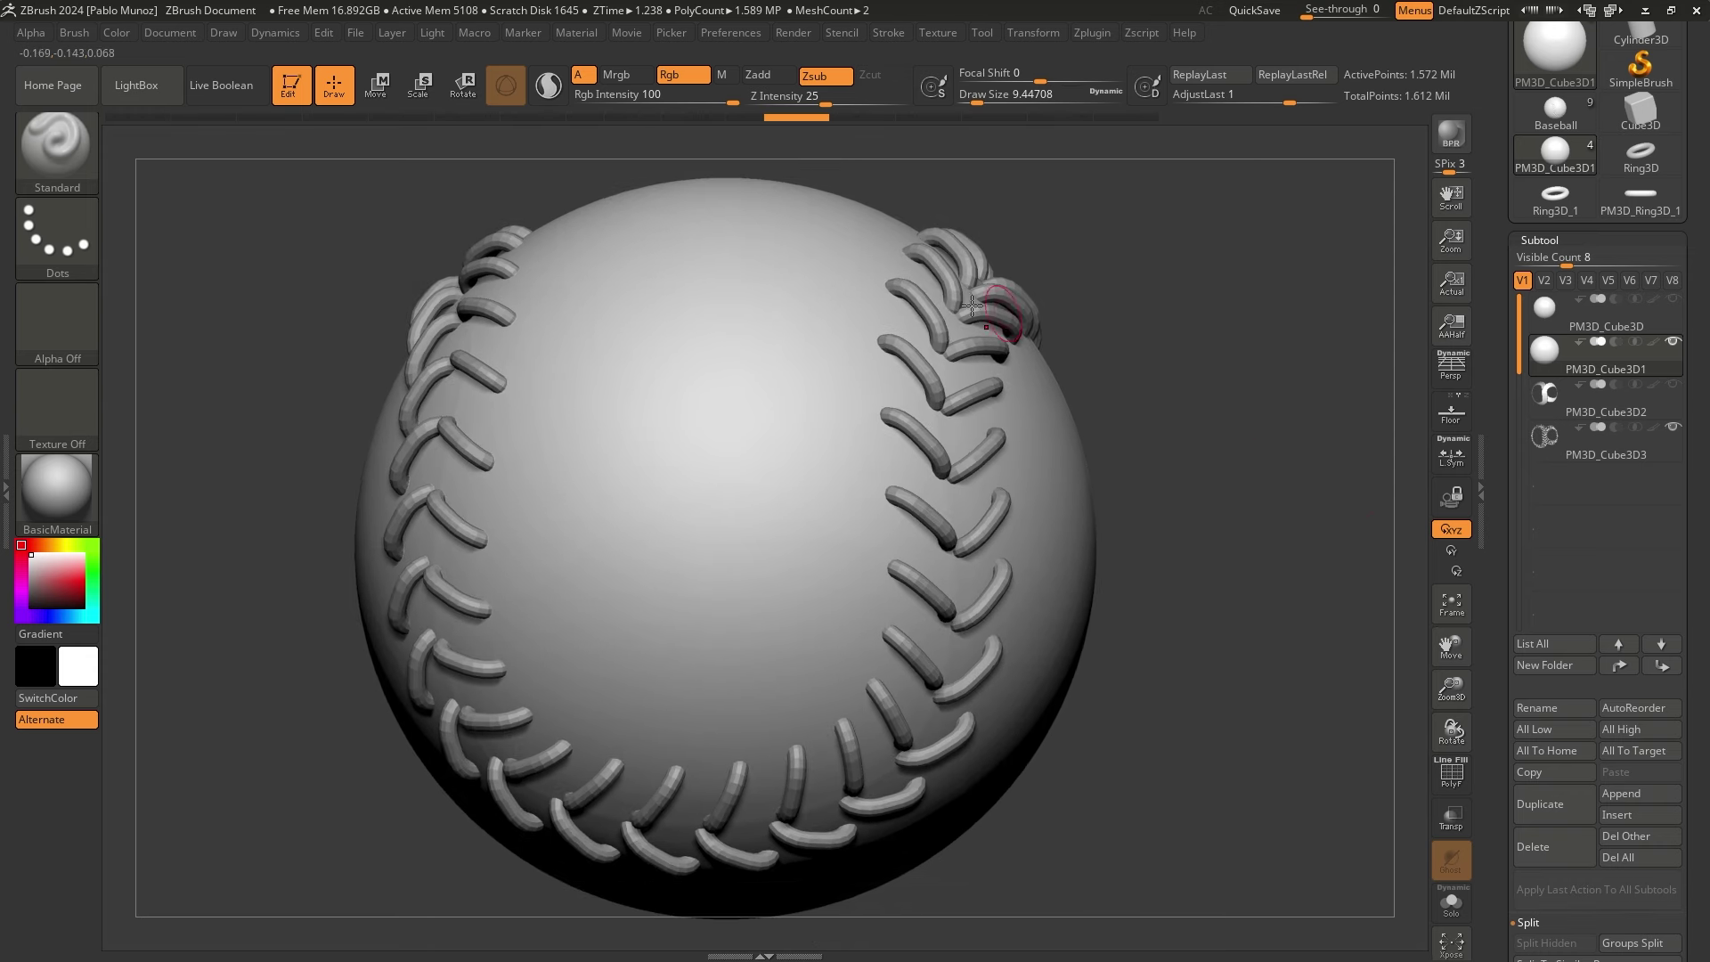
left_click(1613, 456)
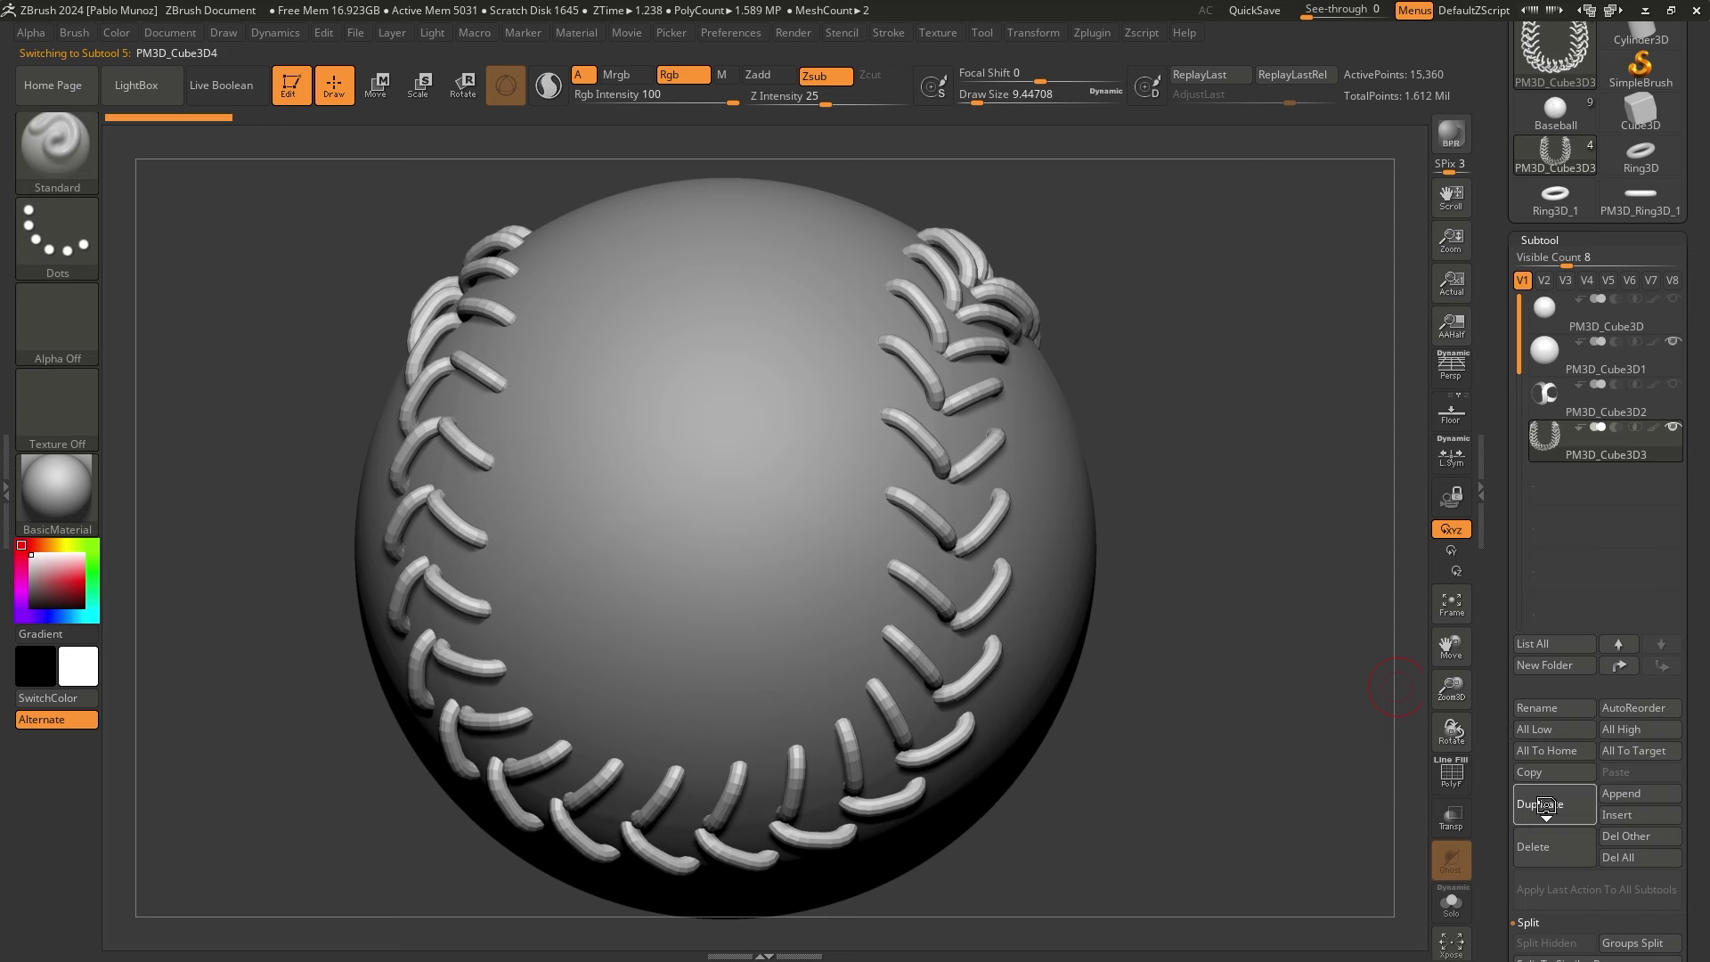
mouse_move(1605, 473)
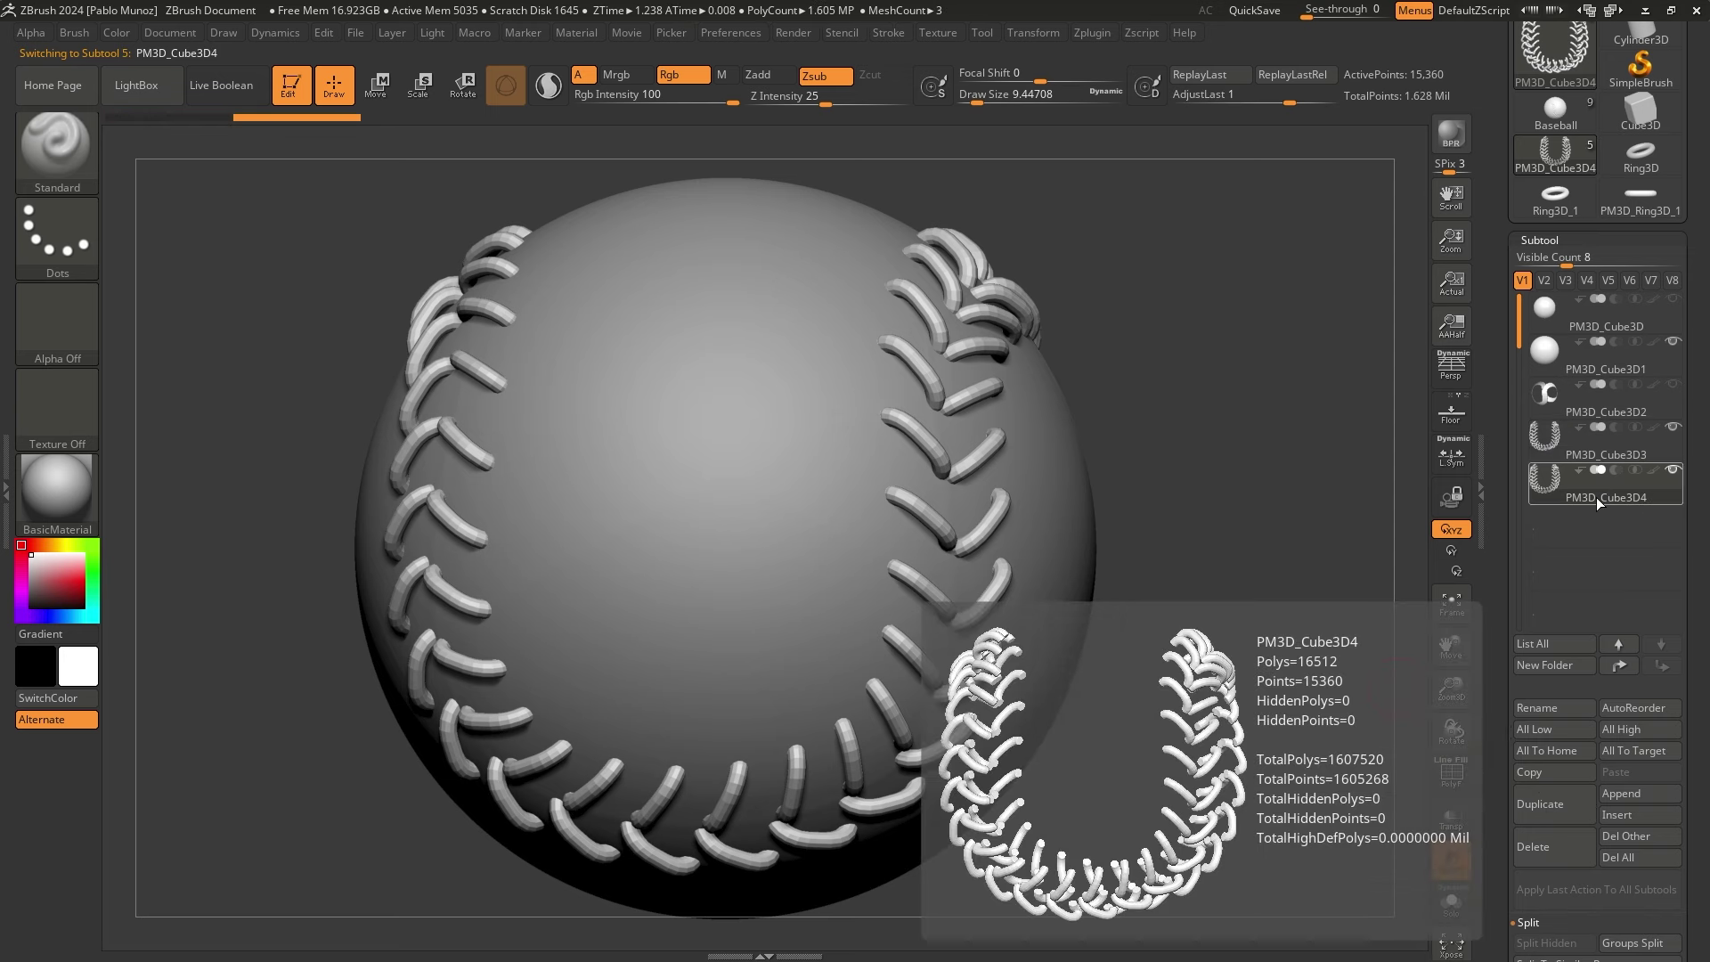
mouse_move(1600, 365)
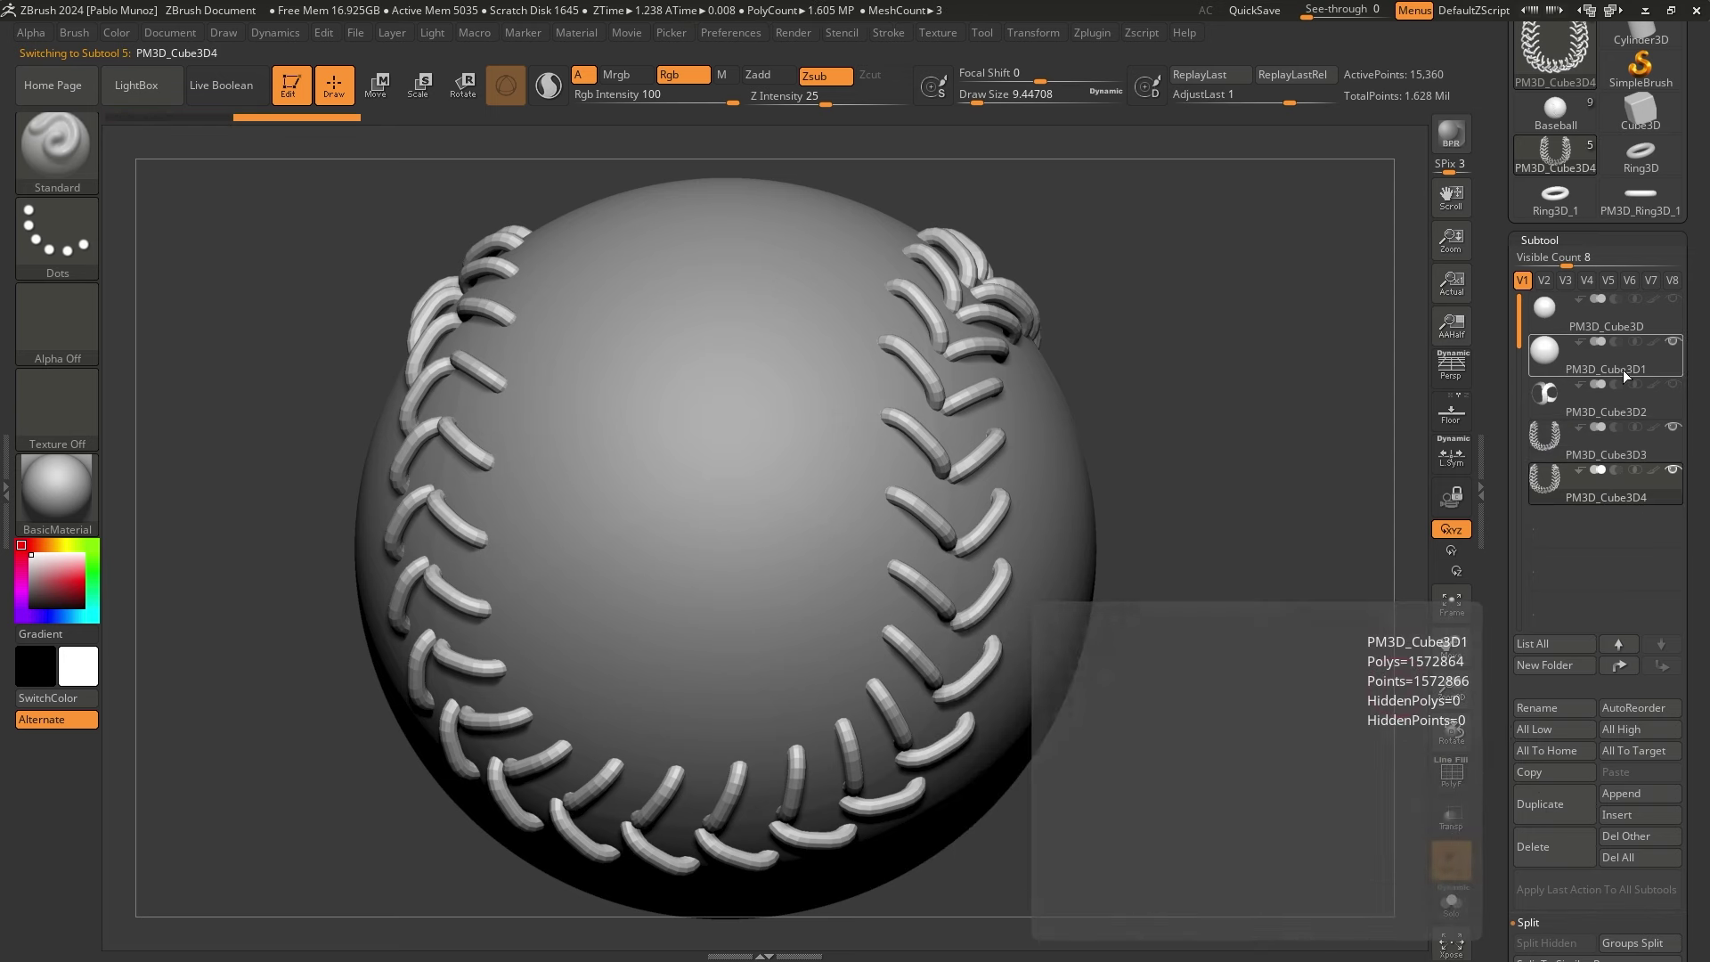
Move the ball subtool PM3D_Cube3D1 directly above the duplicated stitches and rename it sphere
left_click_drag(1623, 370, 1624, 469)
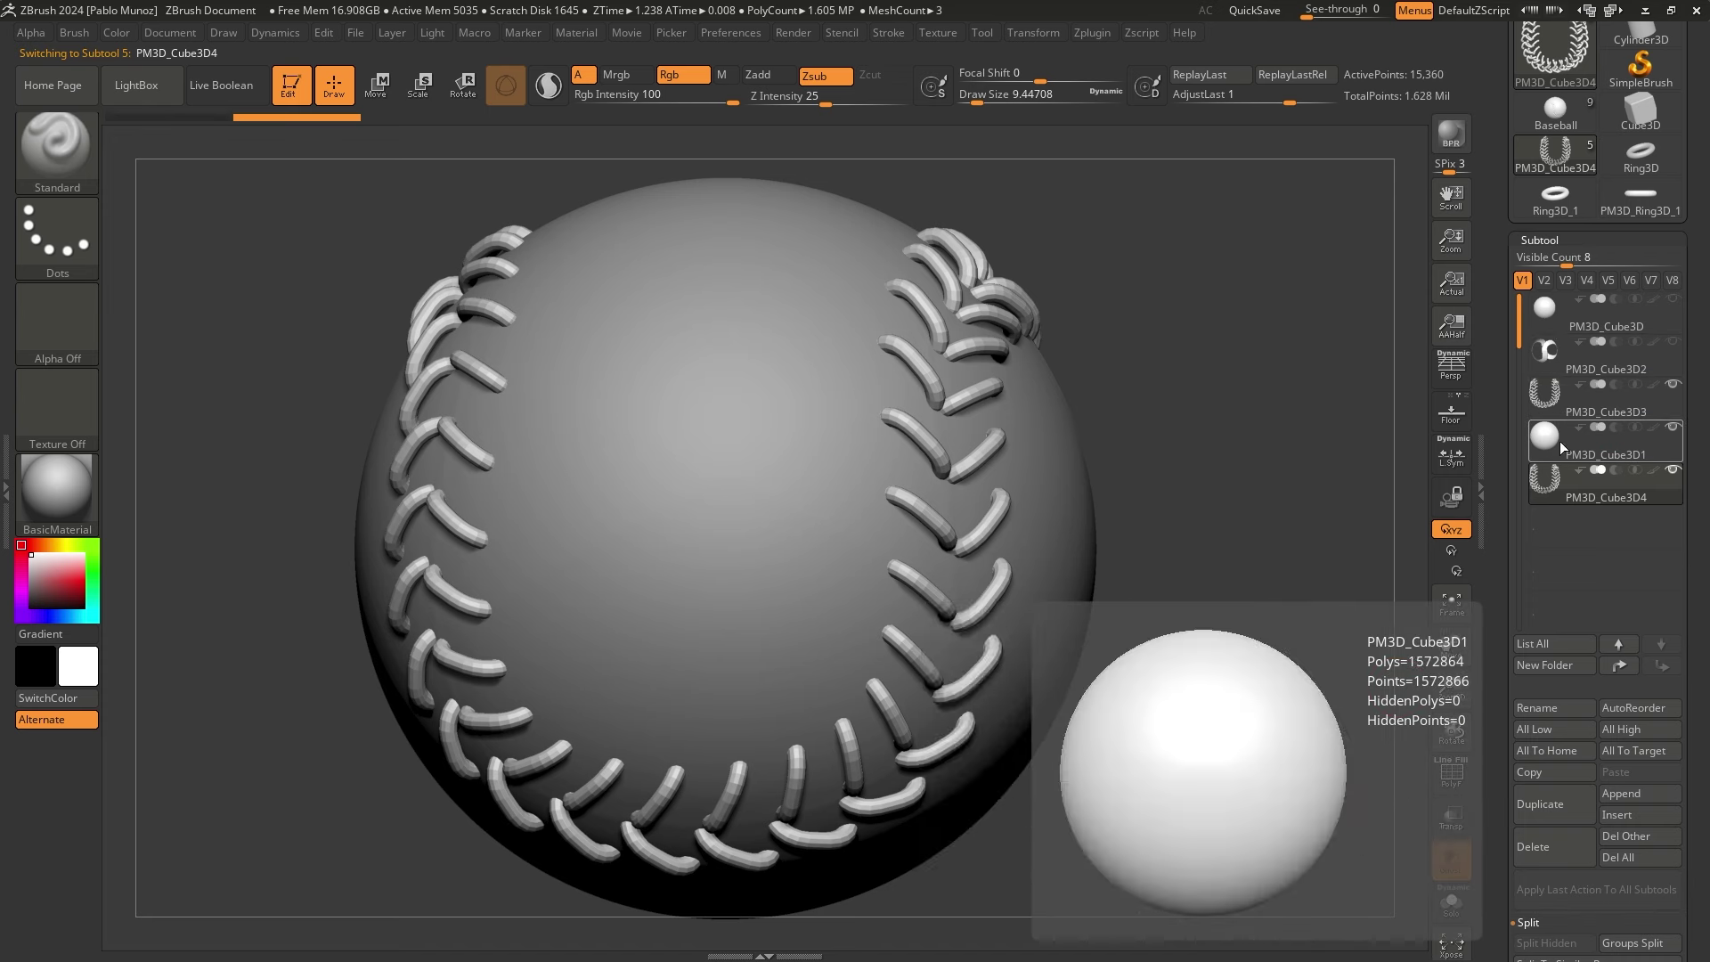
left_click(1605, 456)
left_click(1562, 707)
type("s")
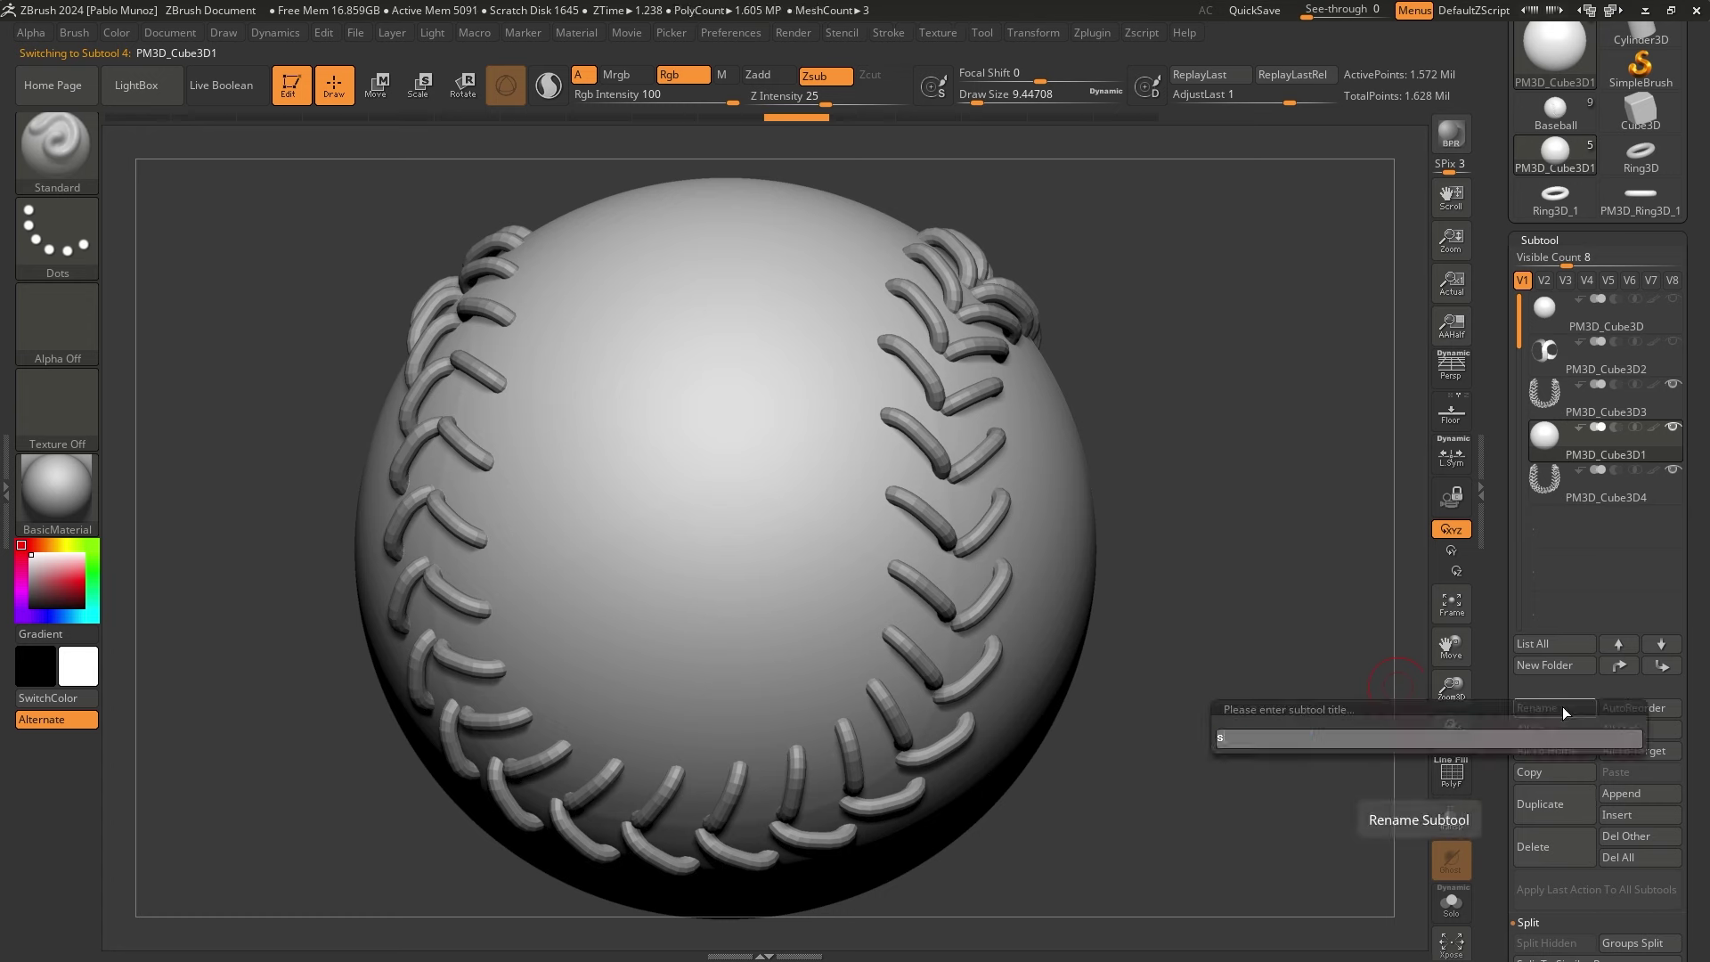
type("phere")
key("Return")
Rename the duplicated stitches subtool as stiches
key("Down")
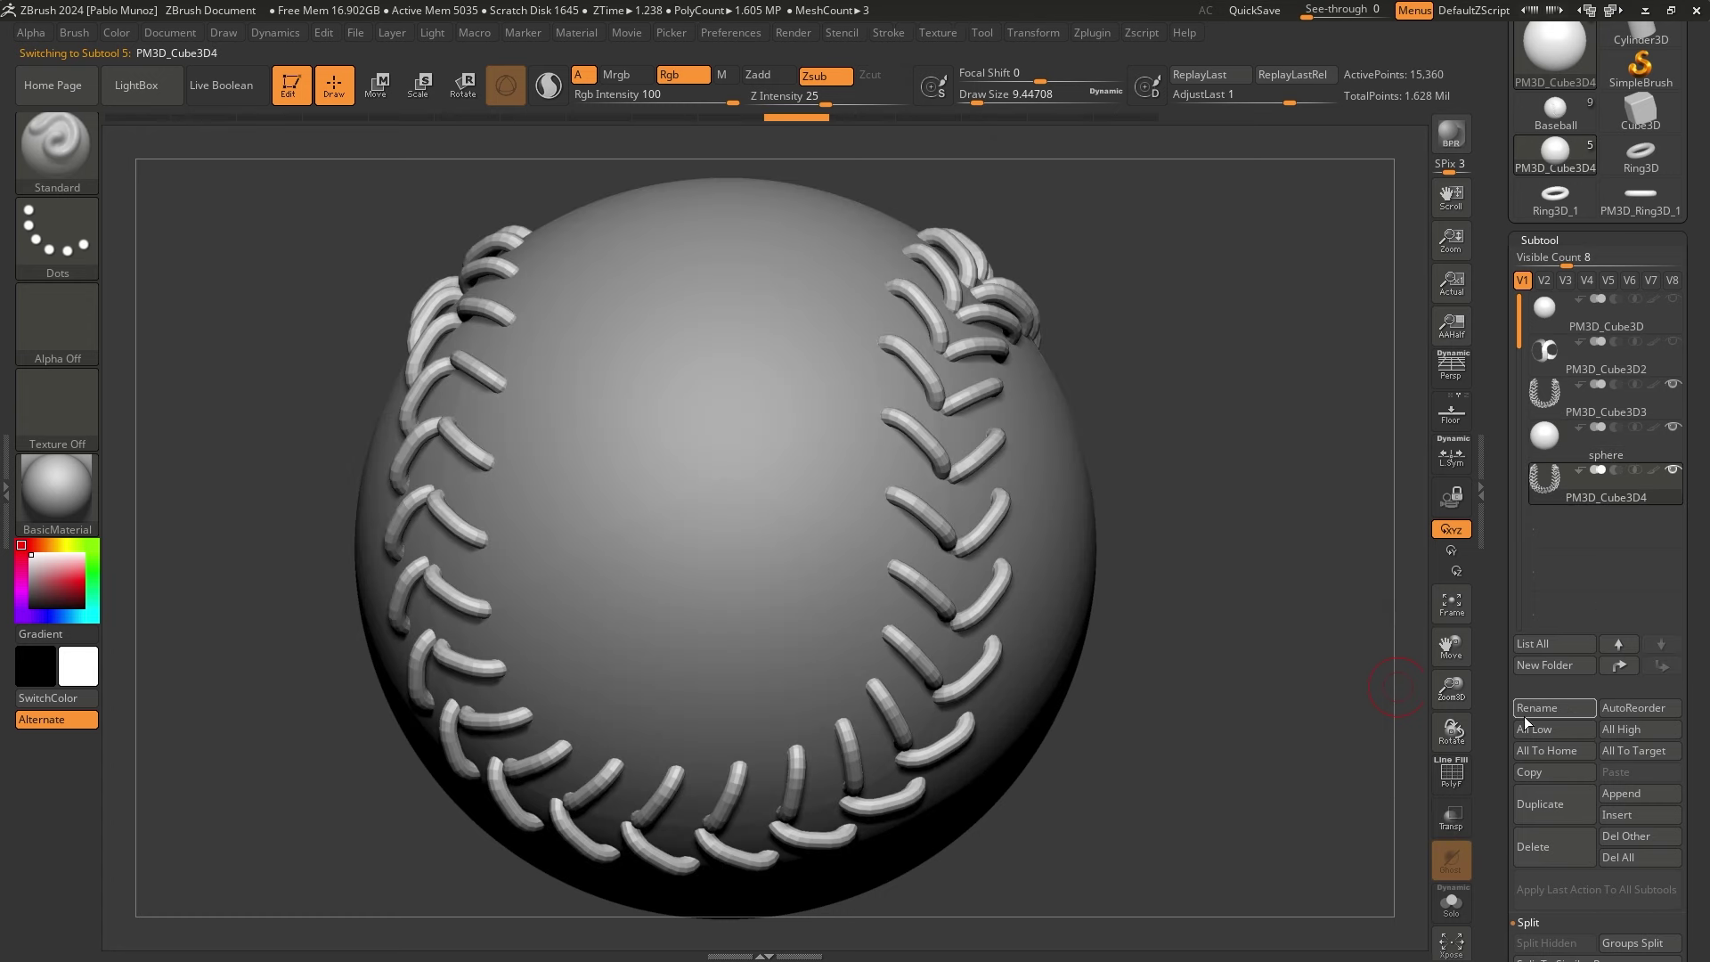
left_click(1543, 705)
type("stiches")
key("Return")
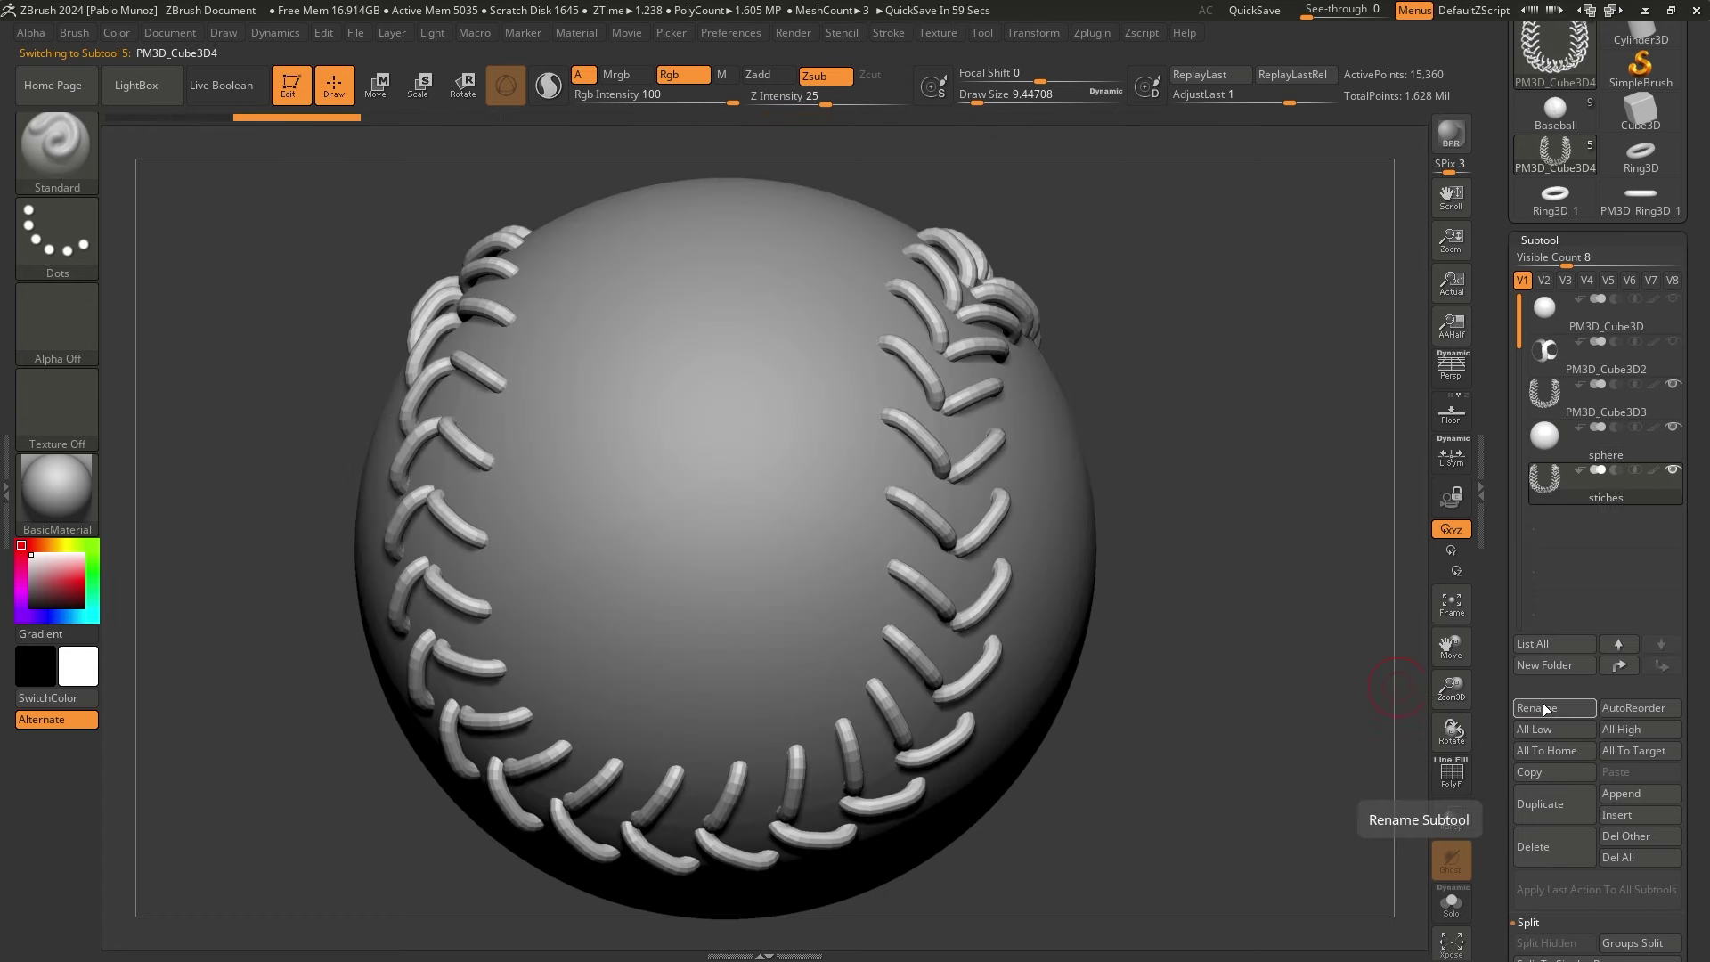
mouse_move(1596, 484)
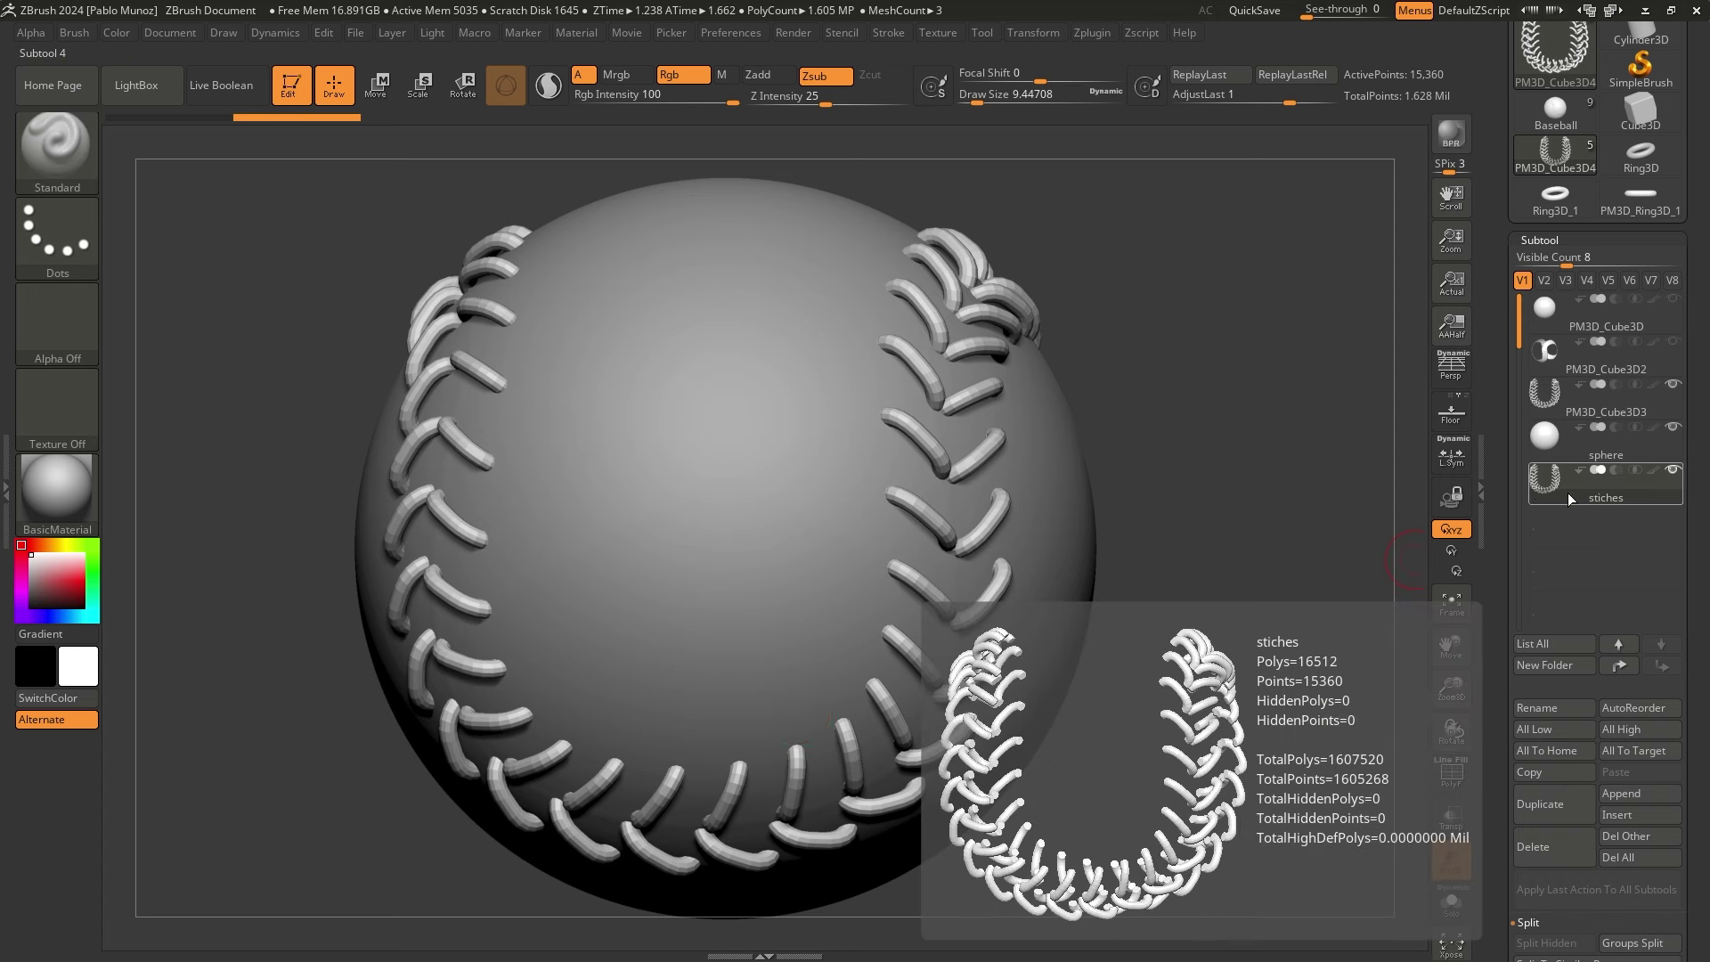
Isolate the stiches subtool, subdivide it up to subdivision level 4, and show the ball with it again
scroll(1521, 389, "down", 5)
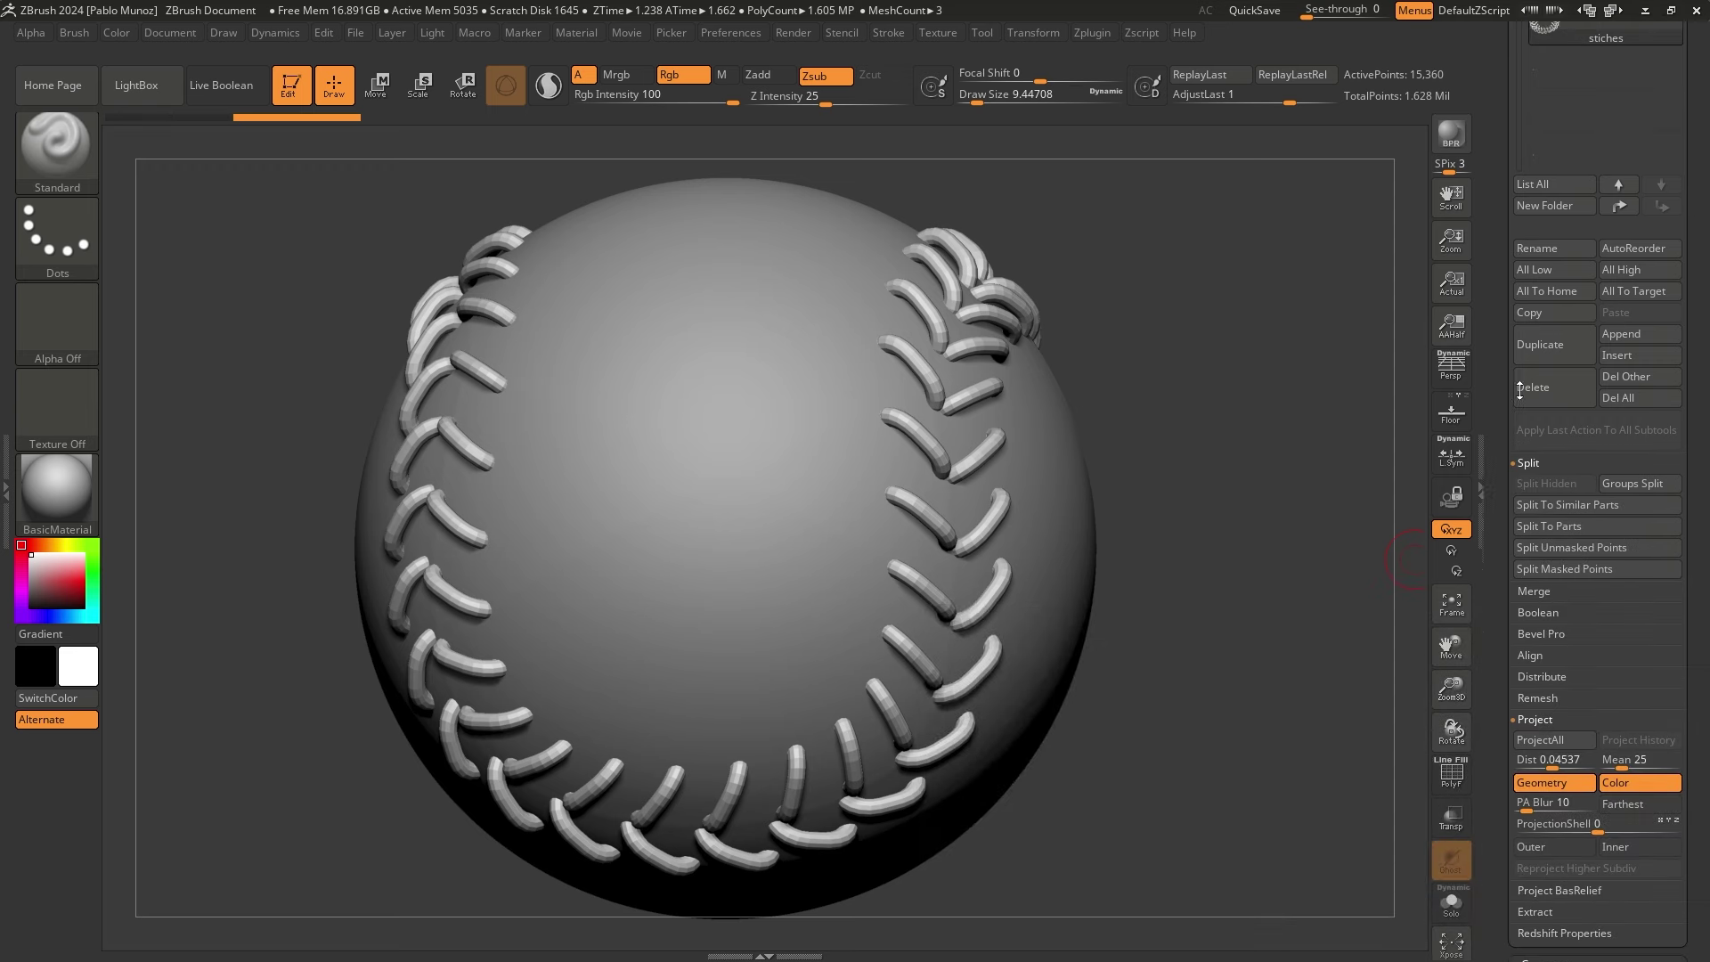
scroll(1521, 389, "down", 3)
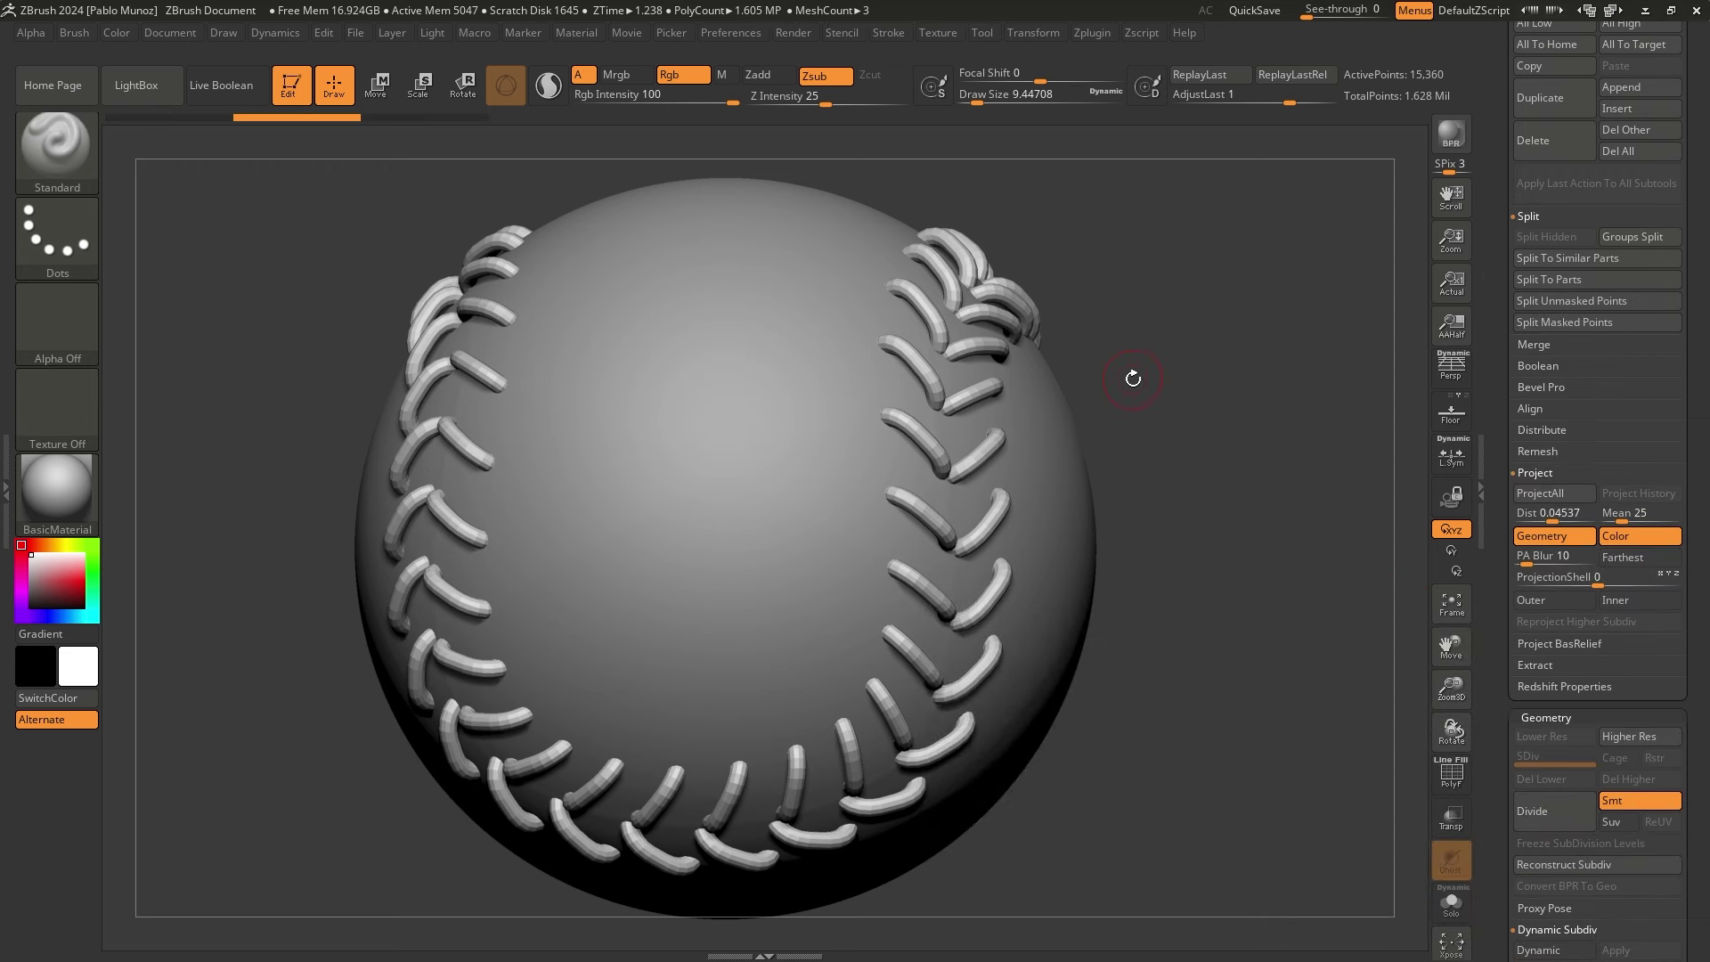
key("alt+s")
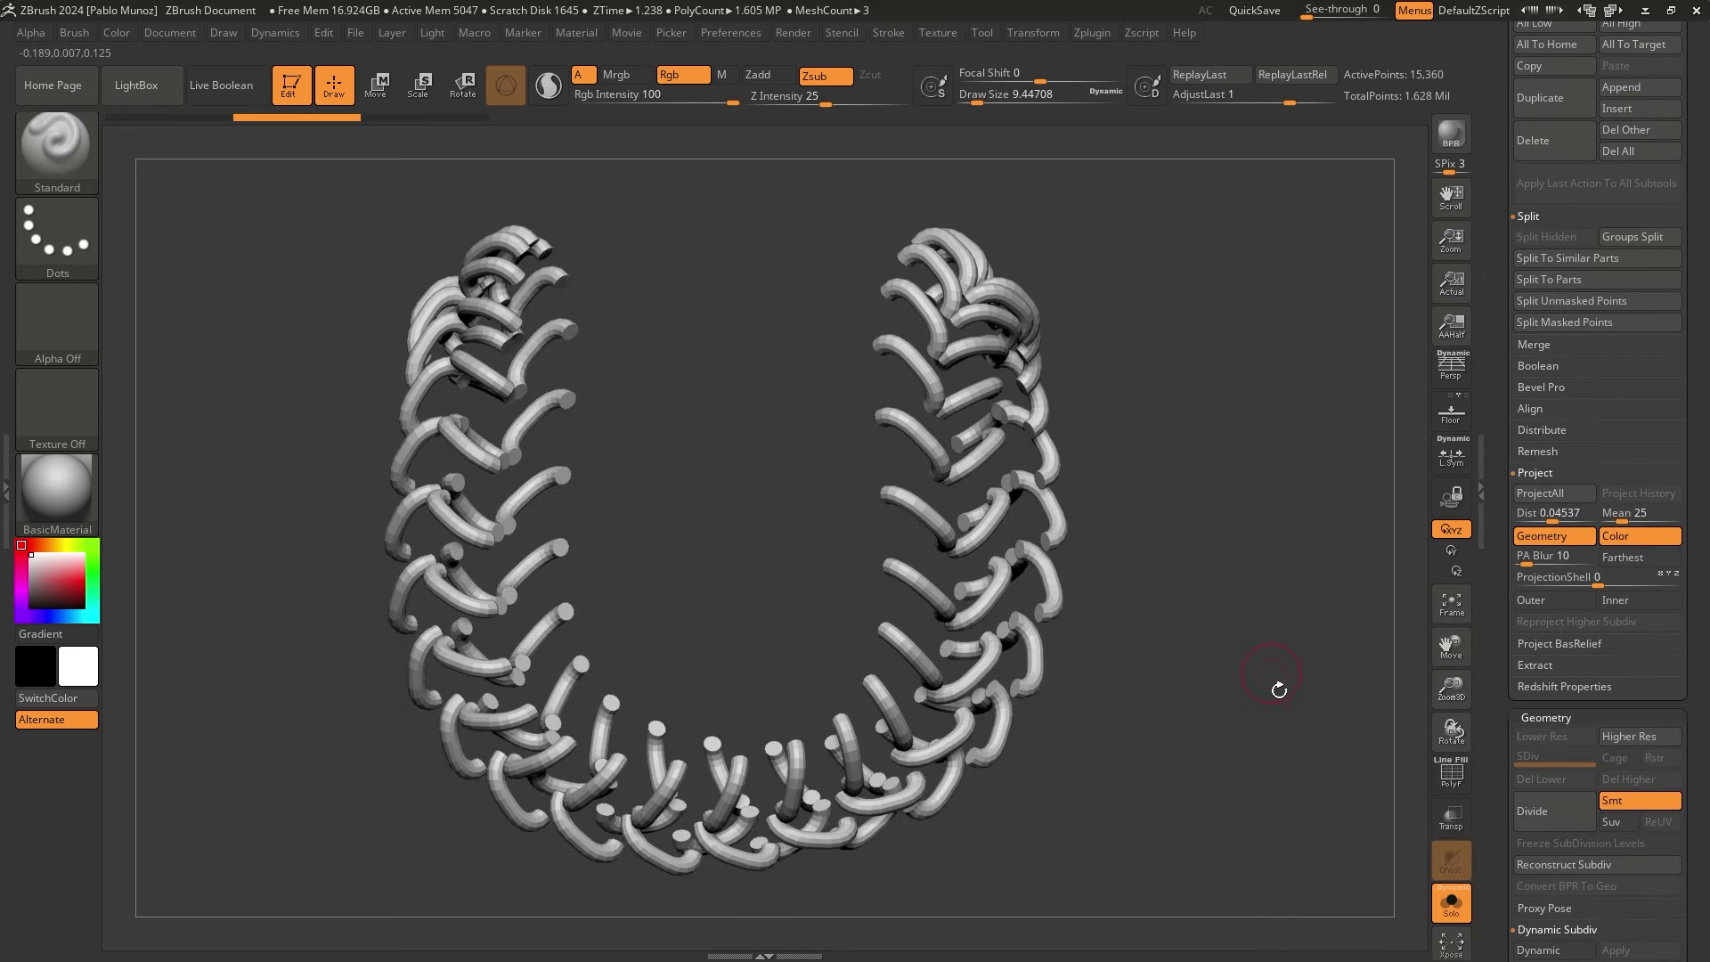
left_click(1563, 808)
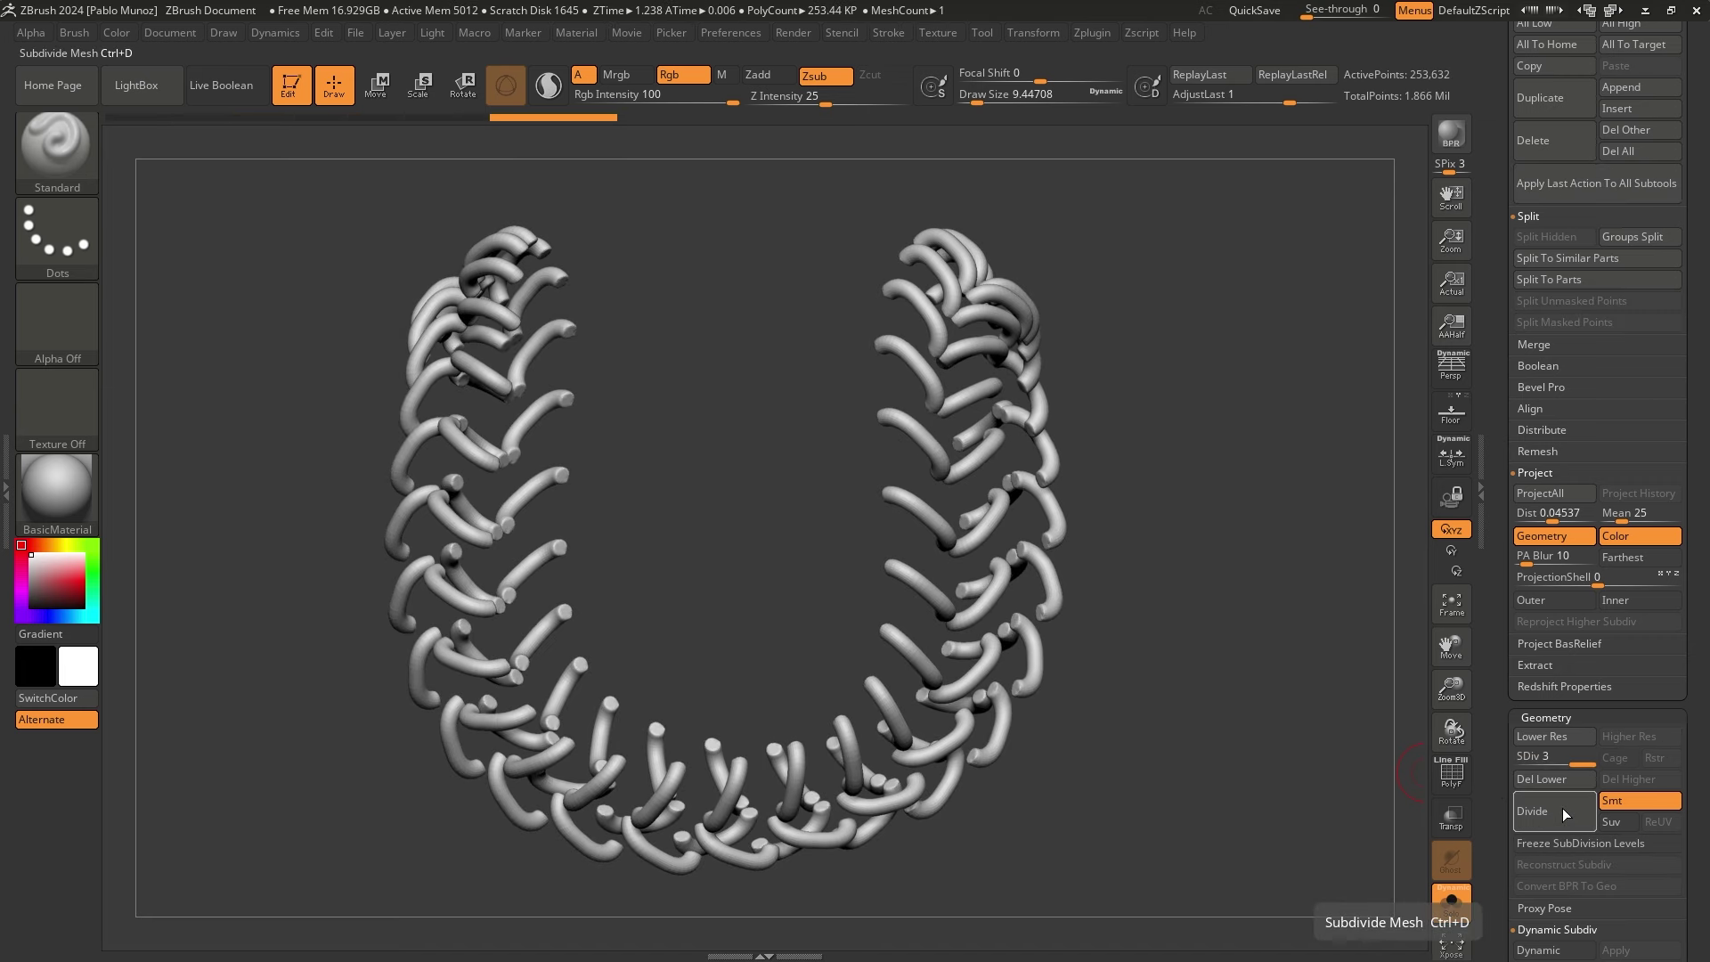
left_click(1557, 800)
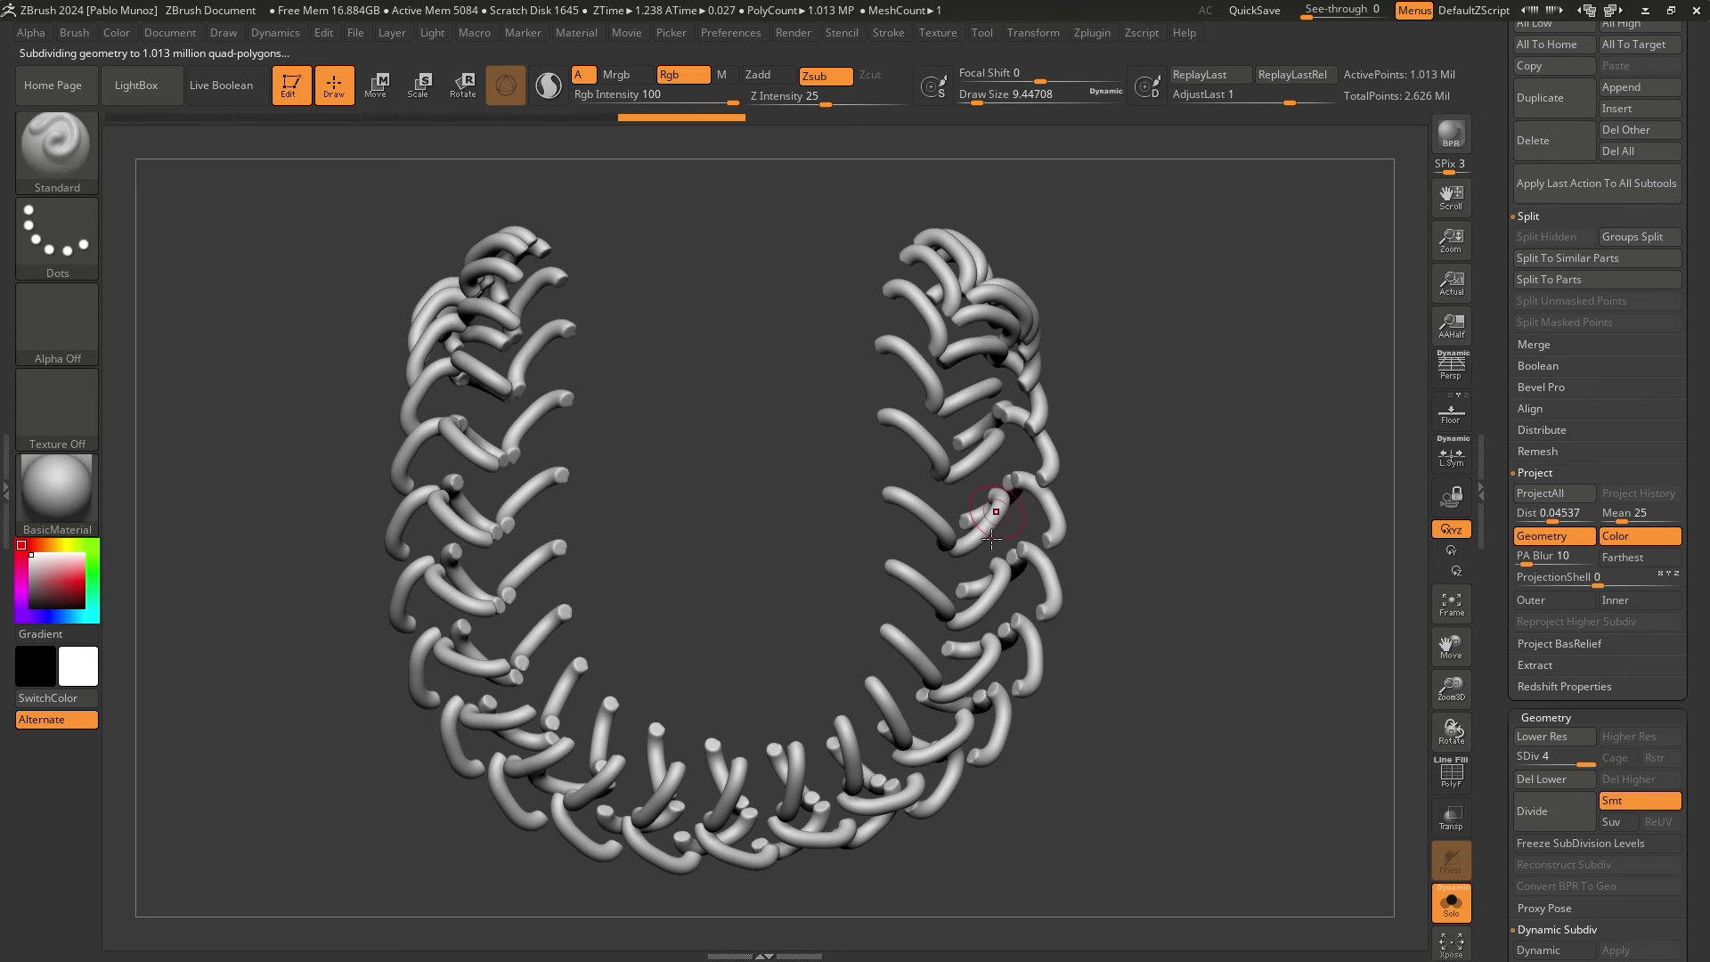
left_click_drag(1101, 473, 1096, 463)
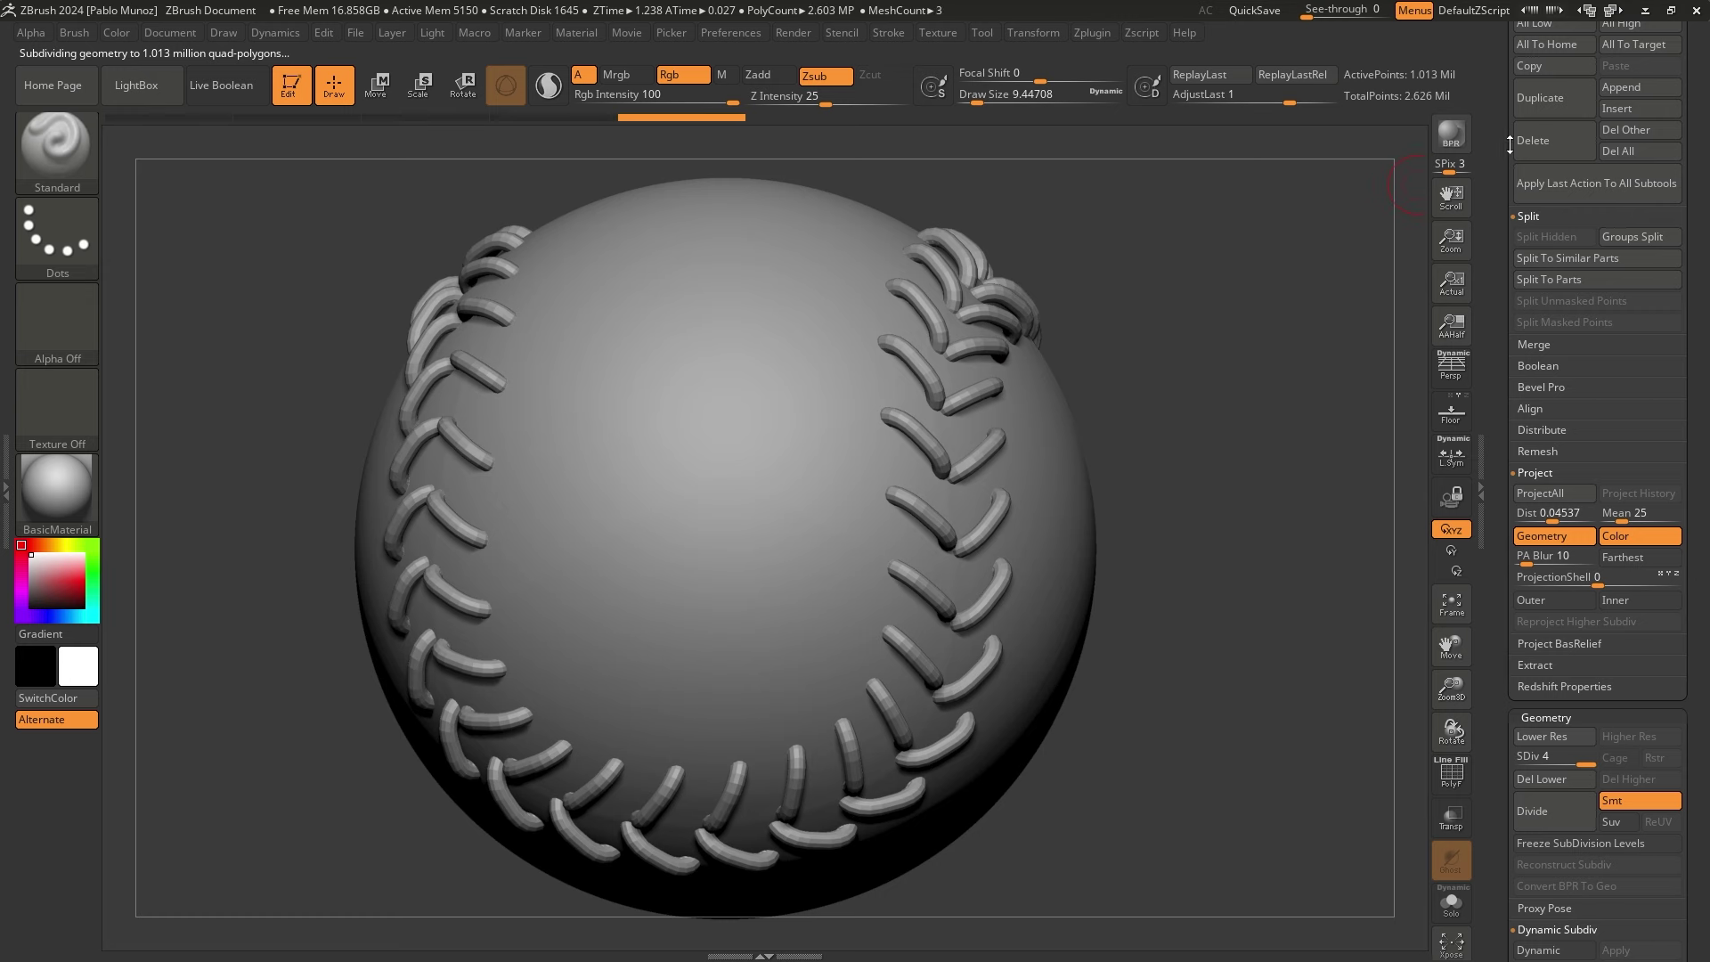
Hide the original PM3D_Cube3D3 stitches and merge the sphere subtool down with the stiches subtool
left_click_drag(1493, 169, 1485, 348)
left_click(1675, 256)
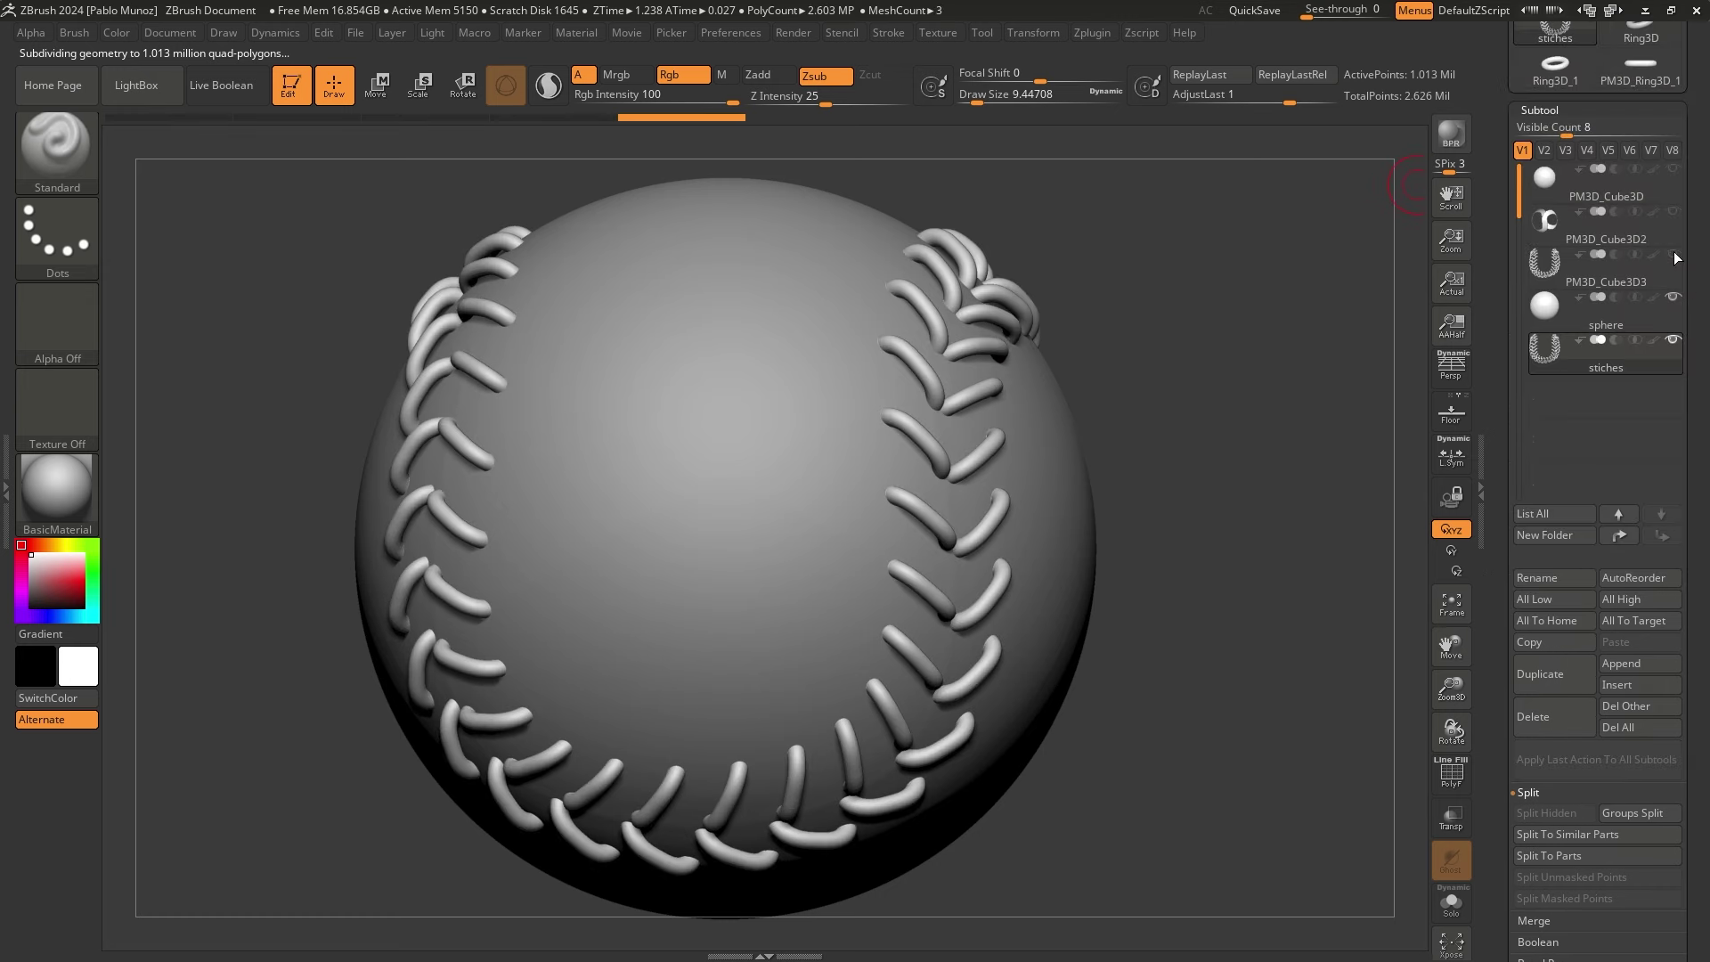
left_click(1594, 322)
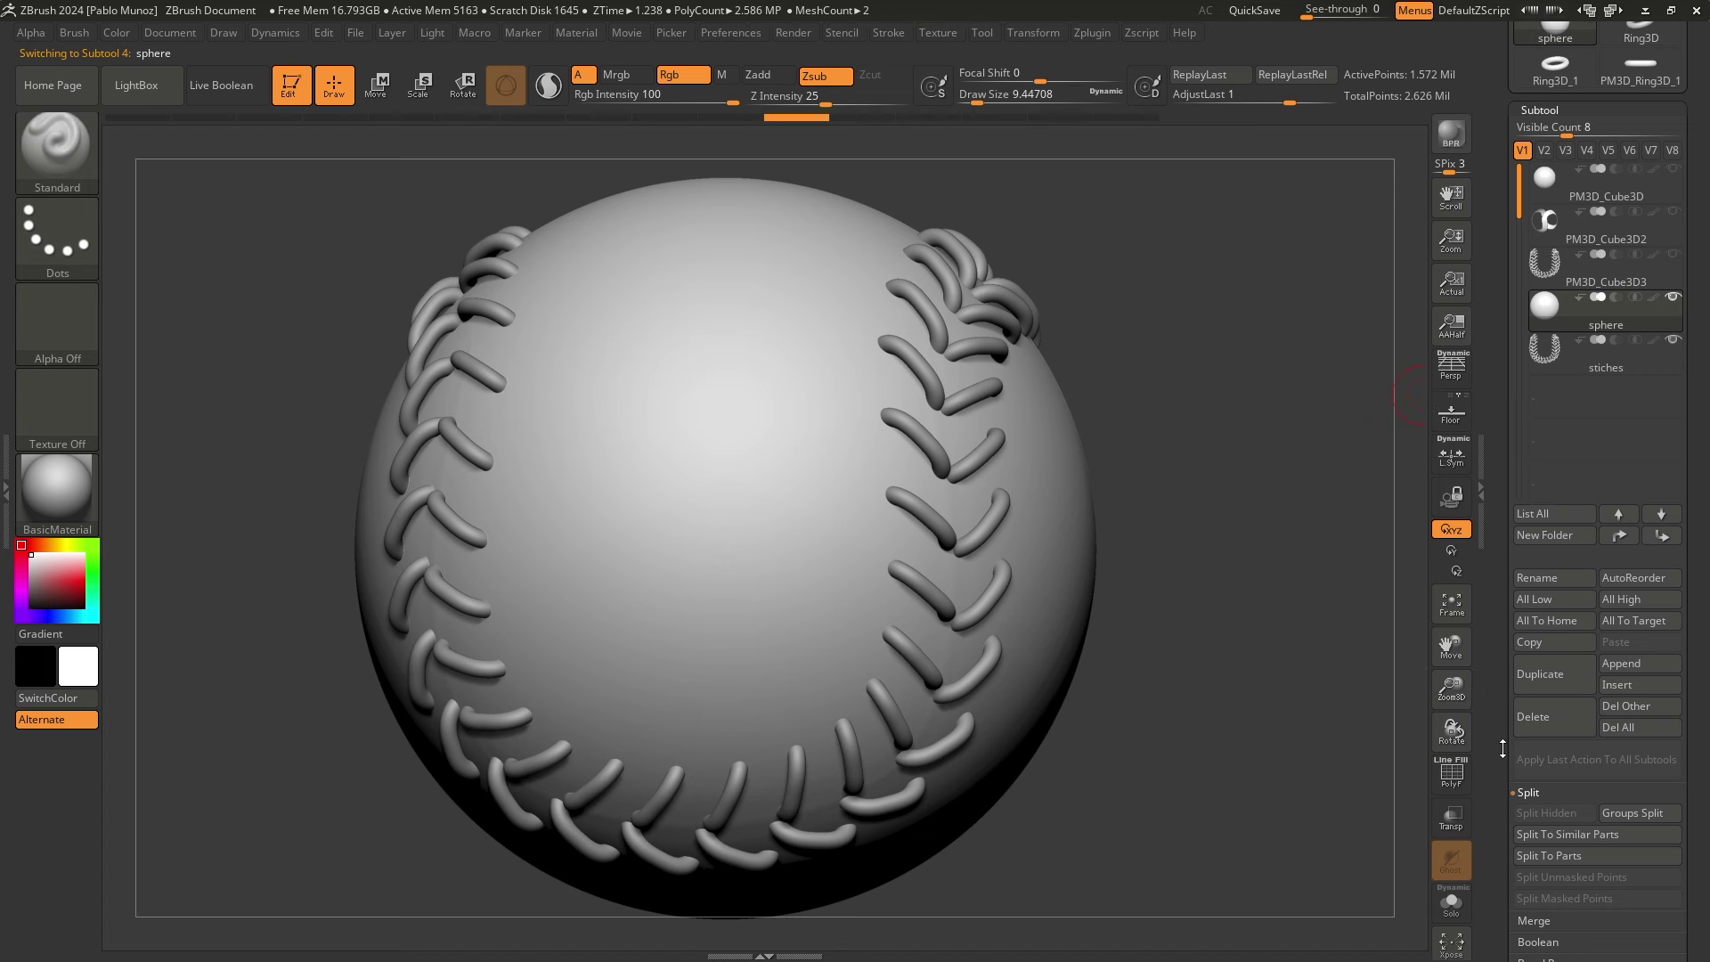
scroll(1537, 509, "down", 6)
key("shift")
left_click(1544, 594)
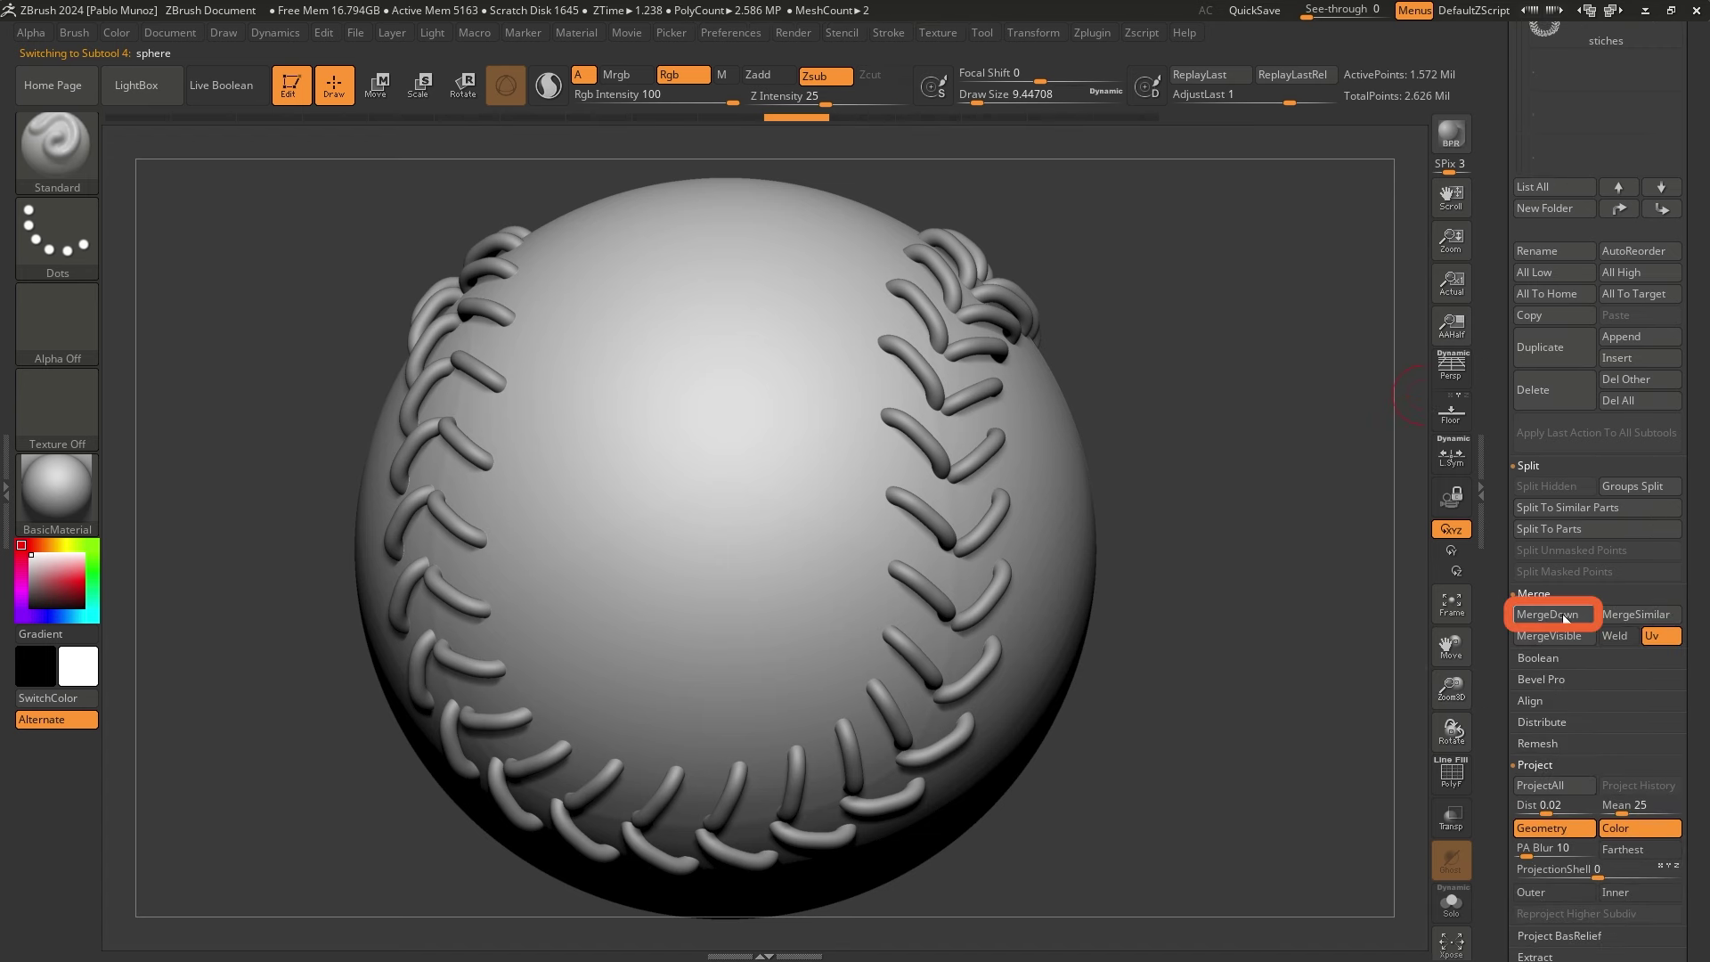
left_click(1554, 614)
left_click(1399, 654)
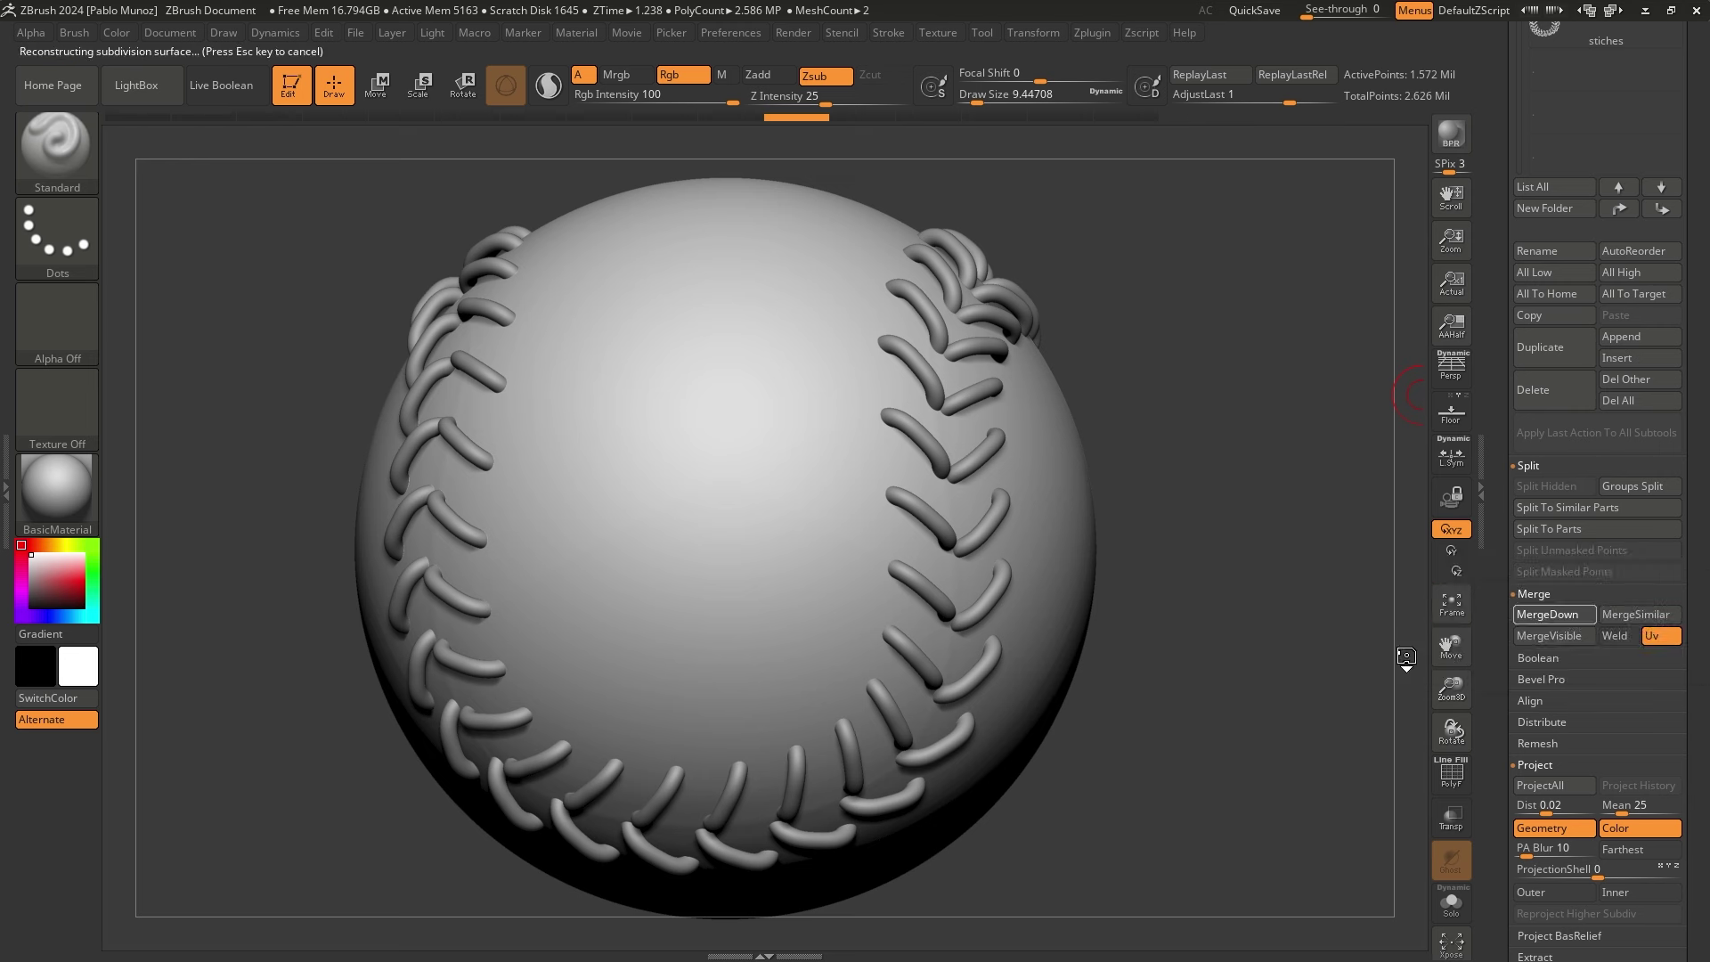
left_click_drag(1508, 448, 1508, 373)
scroll(1508, 374, "up", 10)
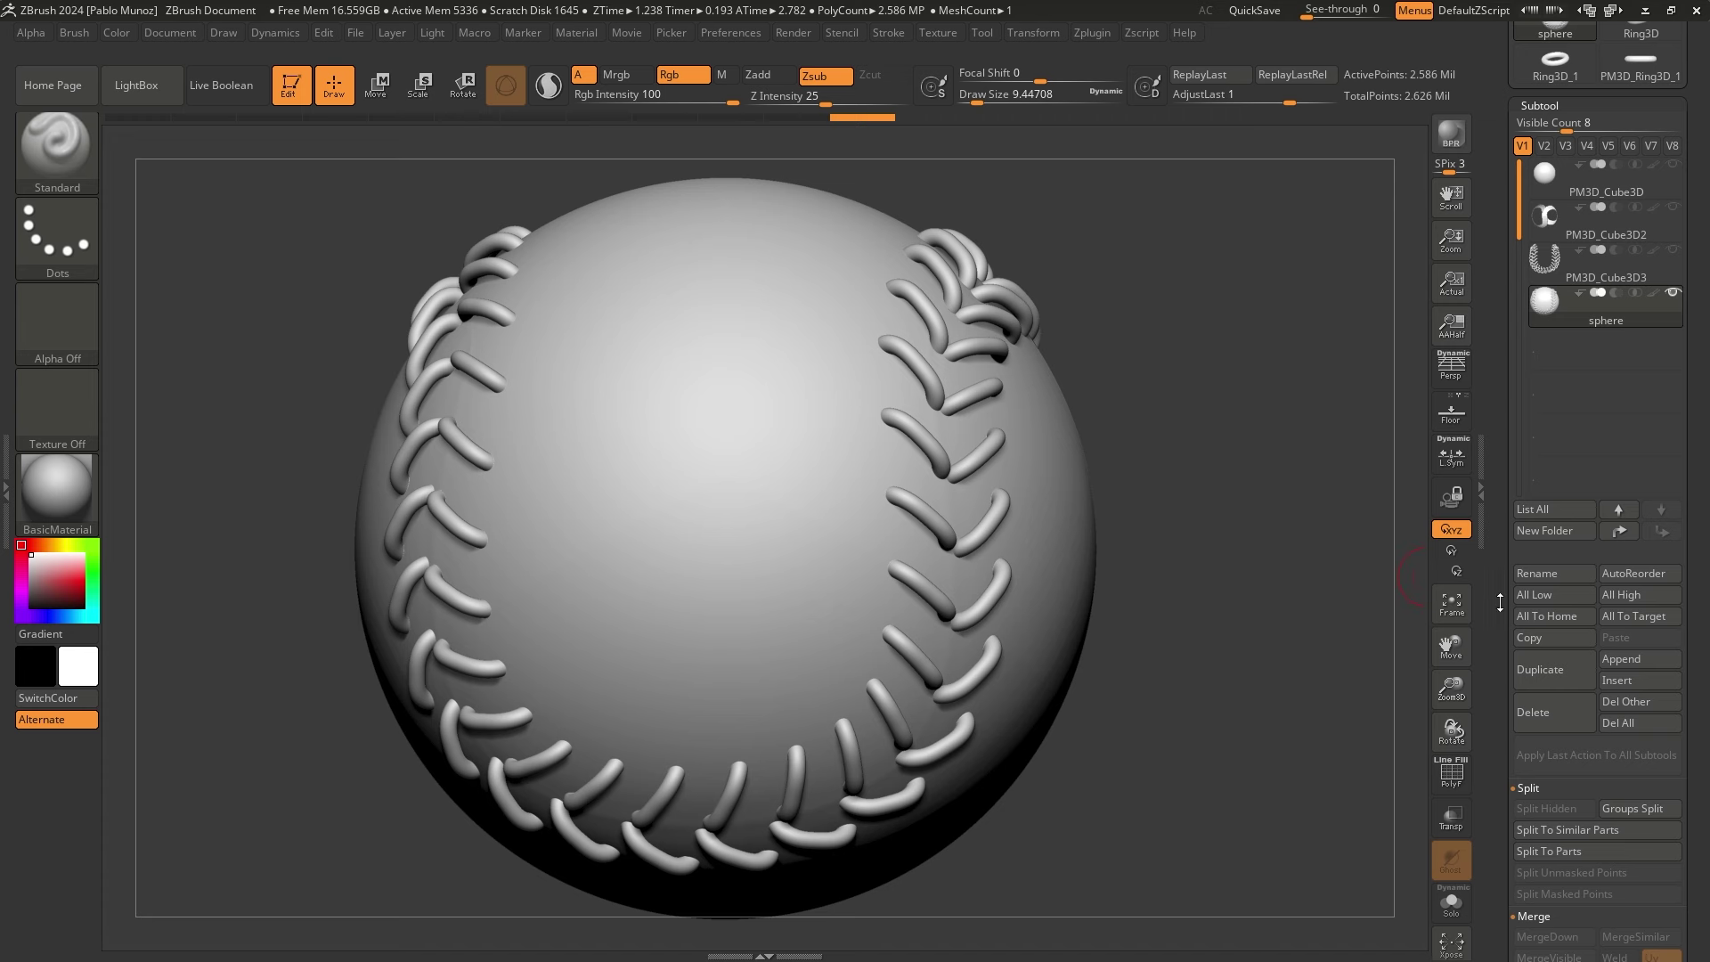
Delete the lower subdivision levels of the merged sphere subtool
scroll(1568, 534, "down", 8)
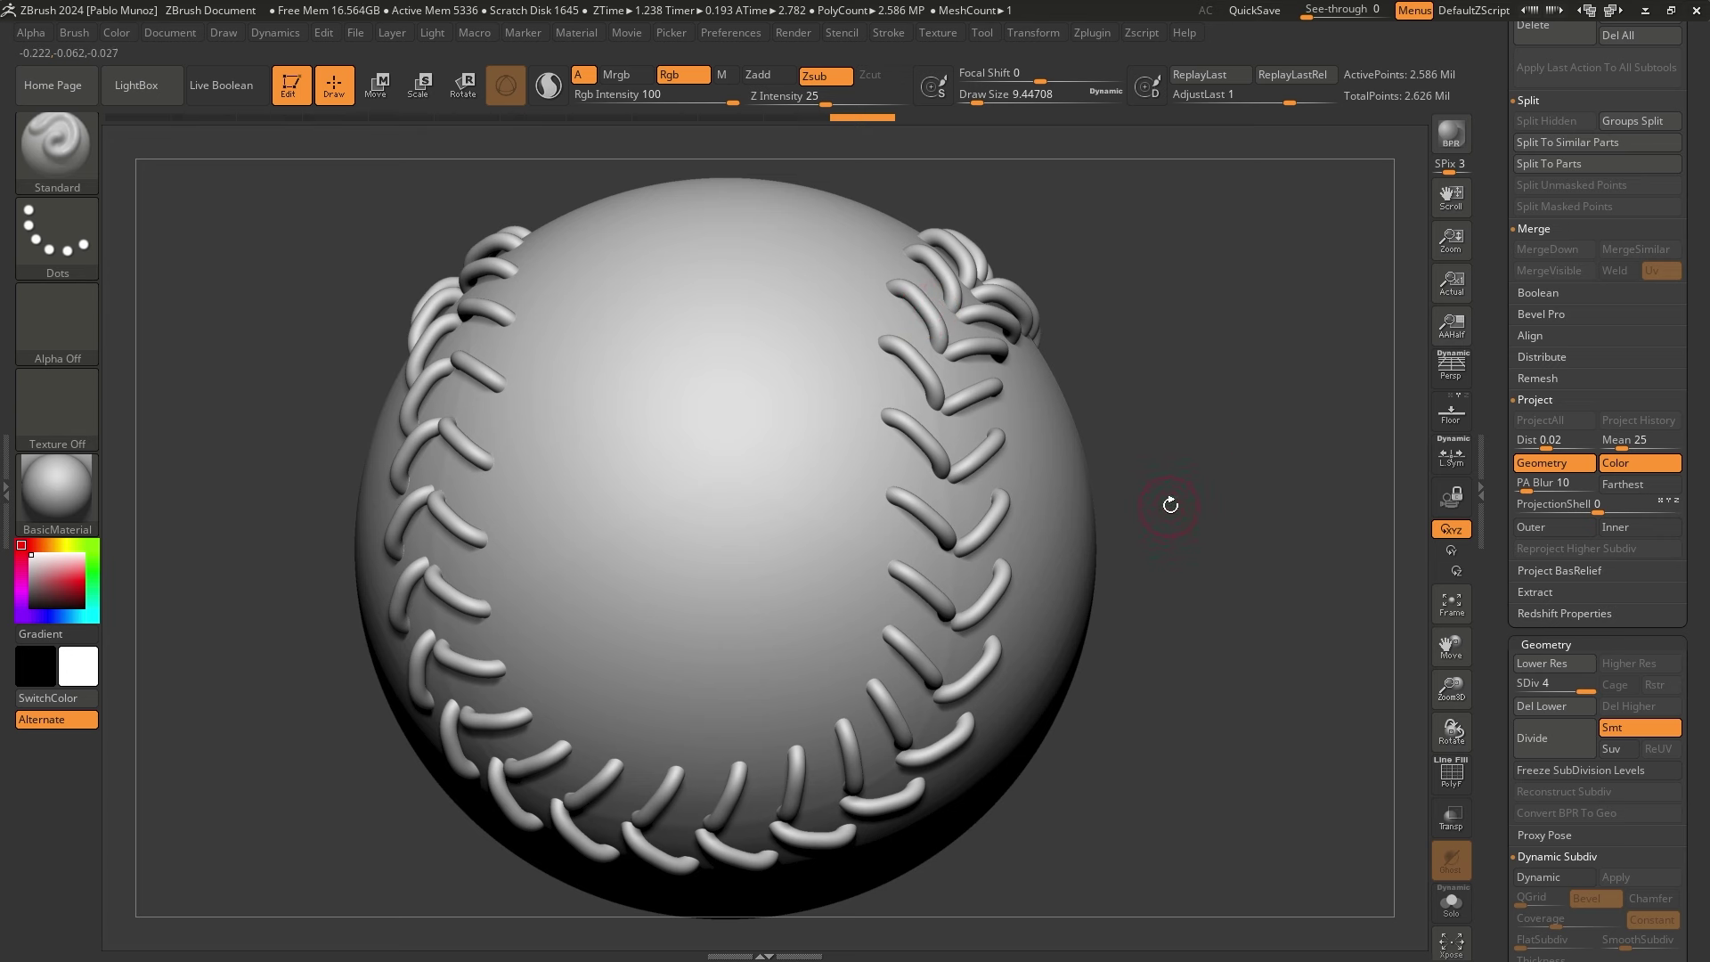
left_click(1564, 705)
scroll(1551, 203, "up", 5)
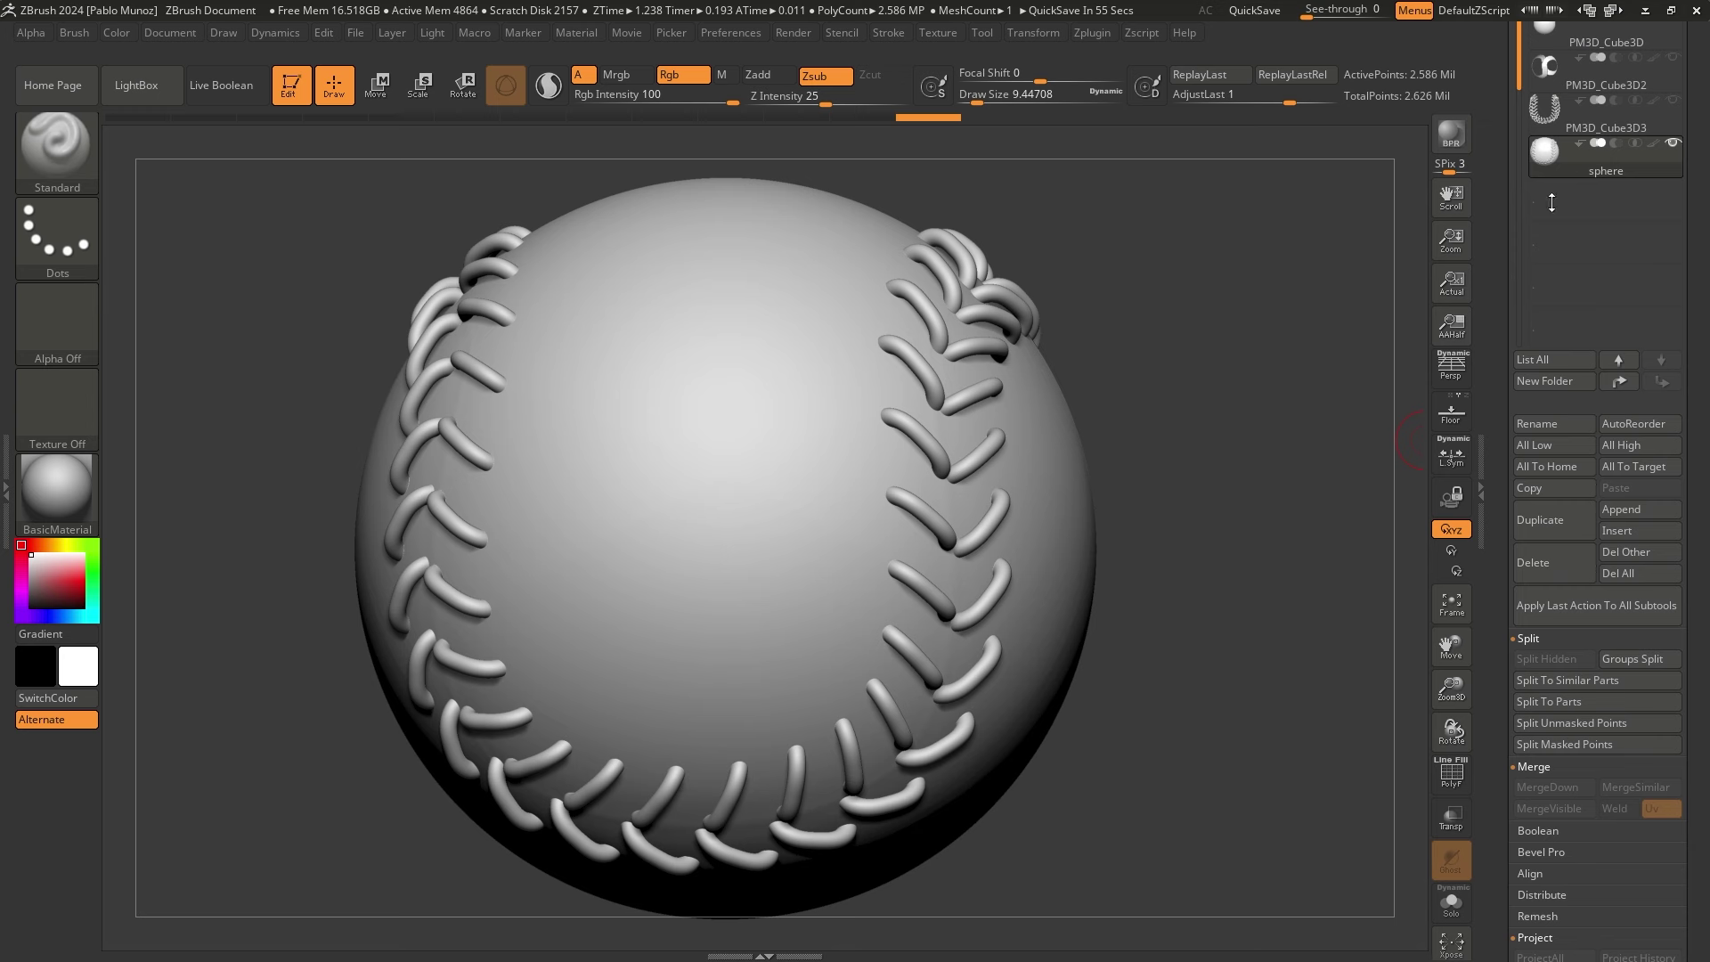
scroll(1552, 203, "up", 5)
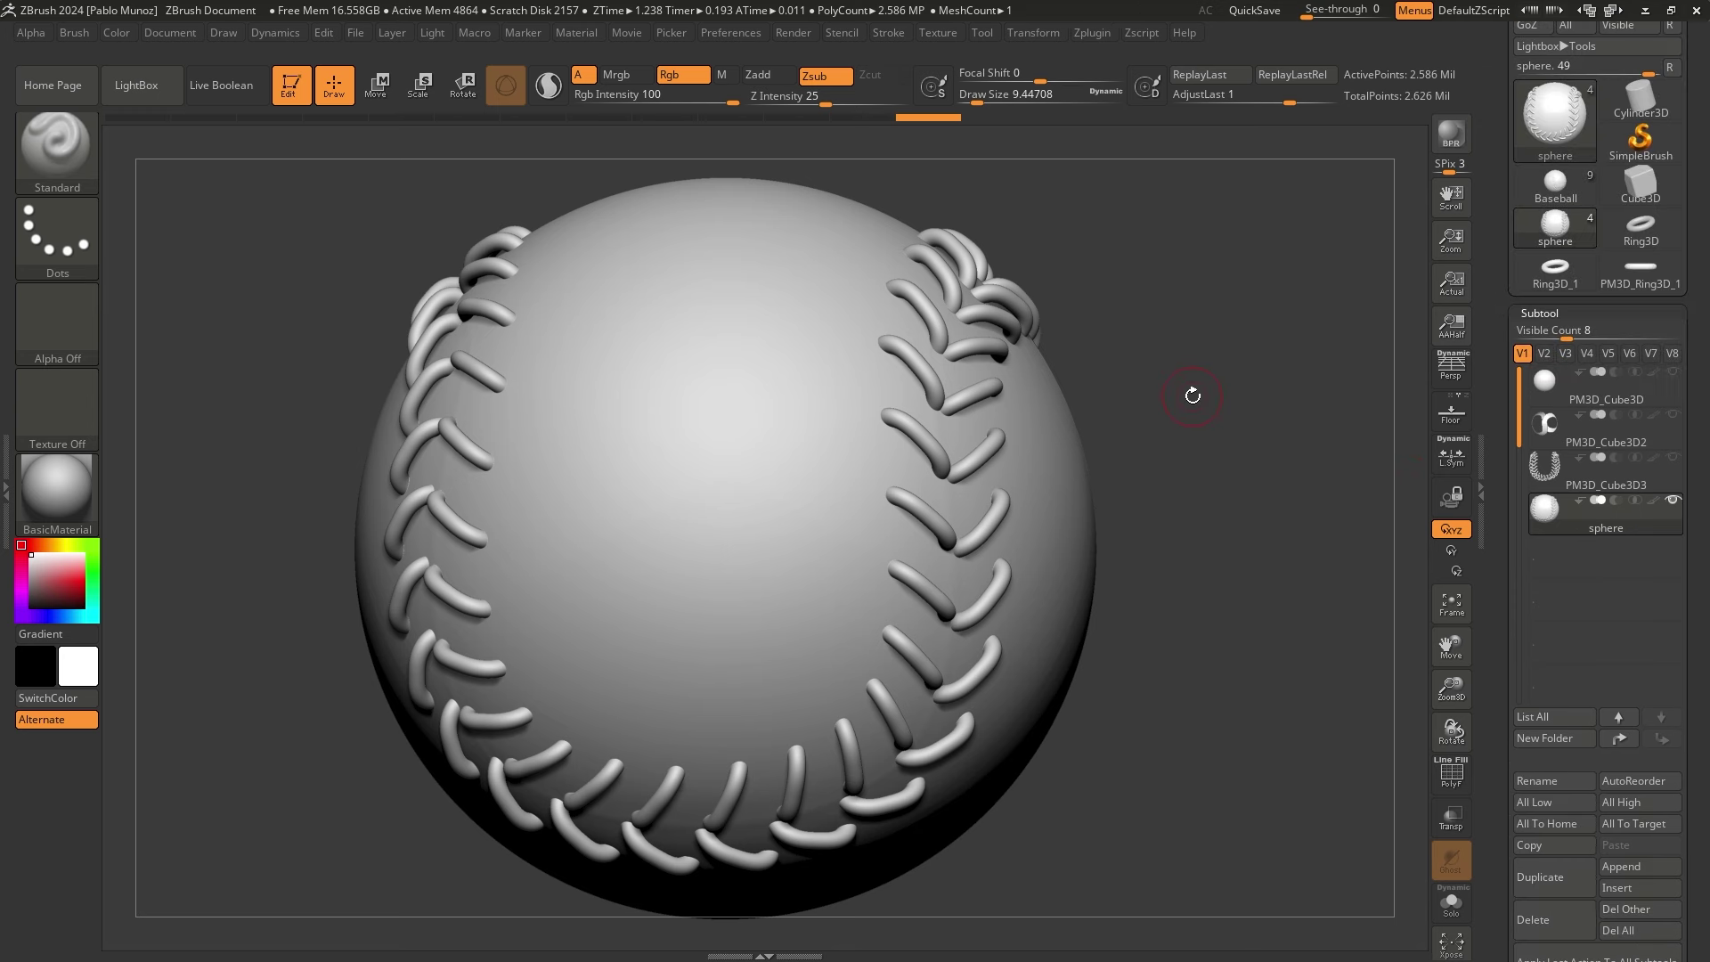
Create an intersection mask on the merged sphere with the Intersection Masker plugin
left_click_drag(1193, 395, 1175, 379)
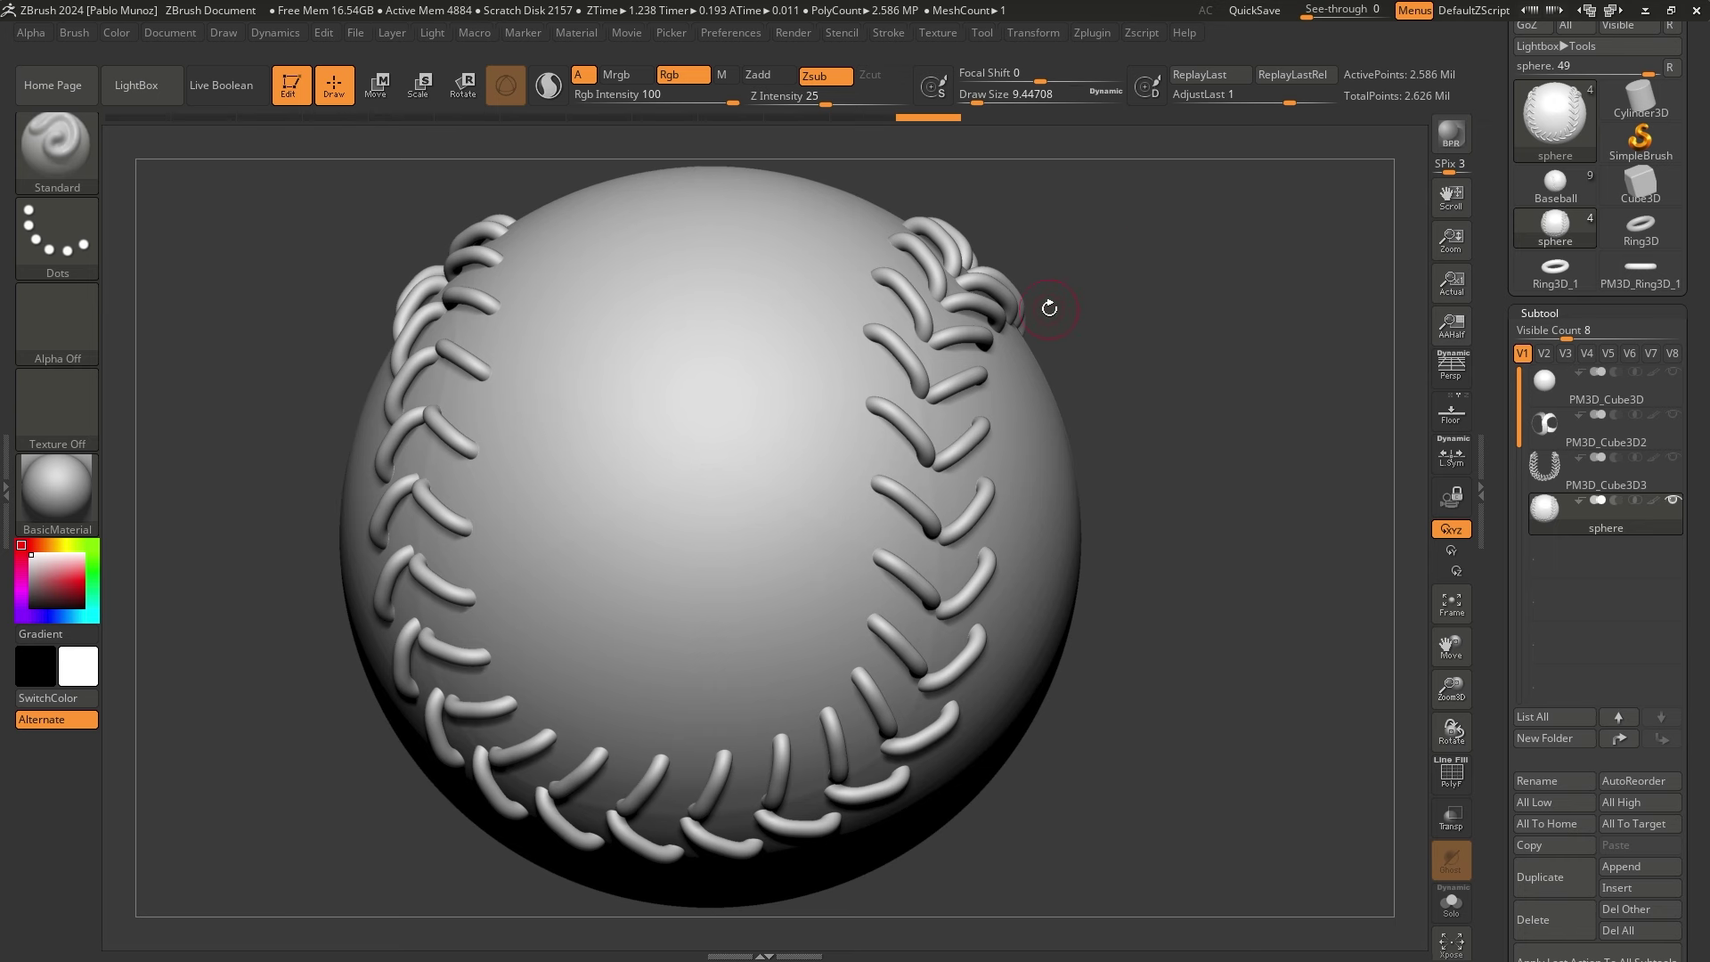
left_click_drag(1118, 194, 1106, 149)
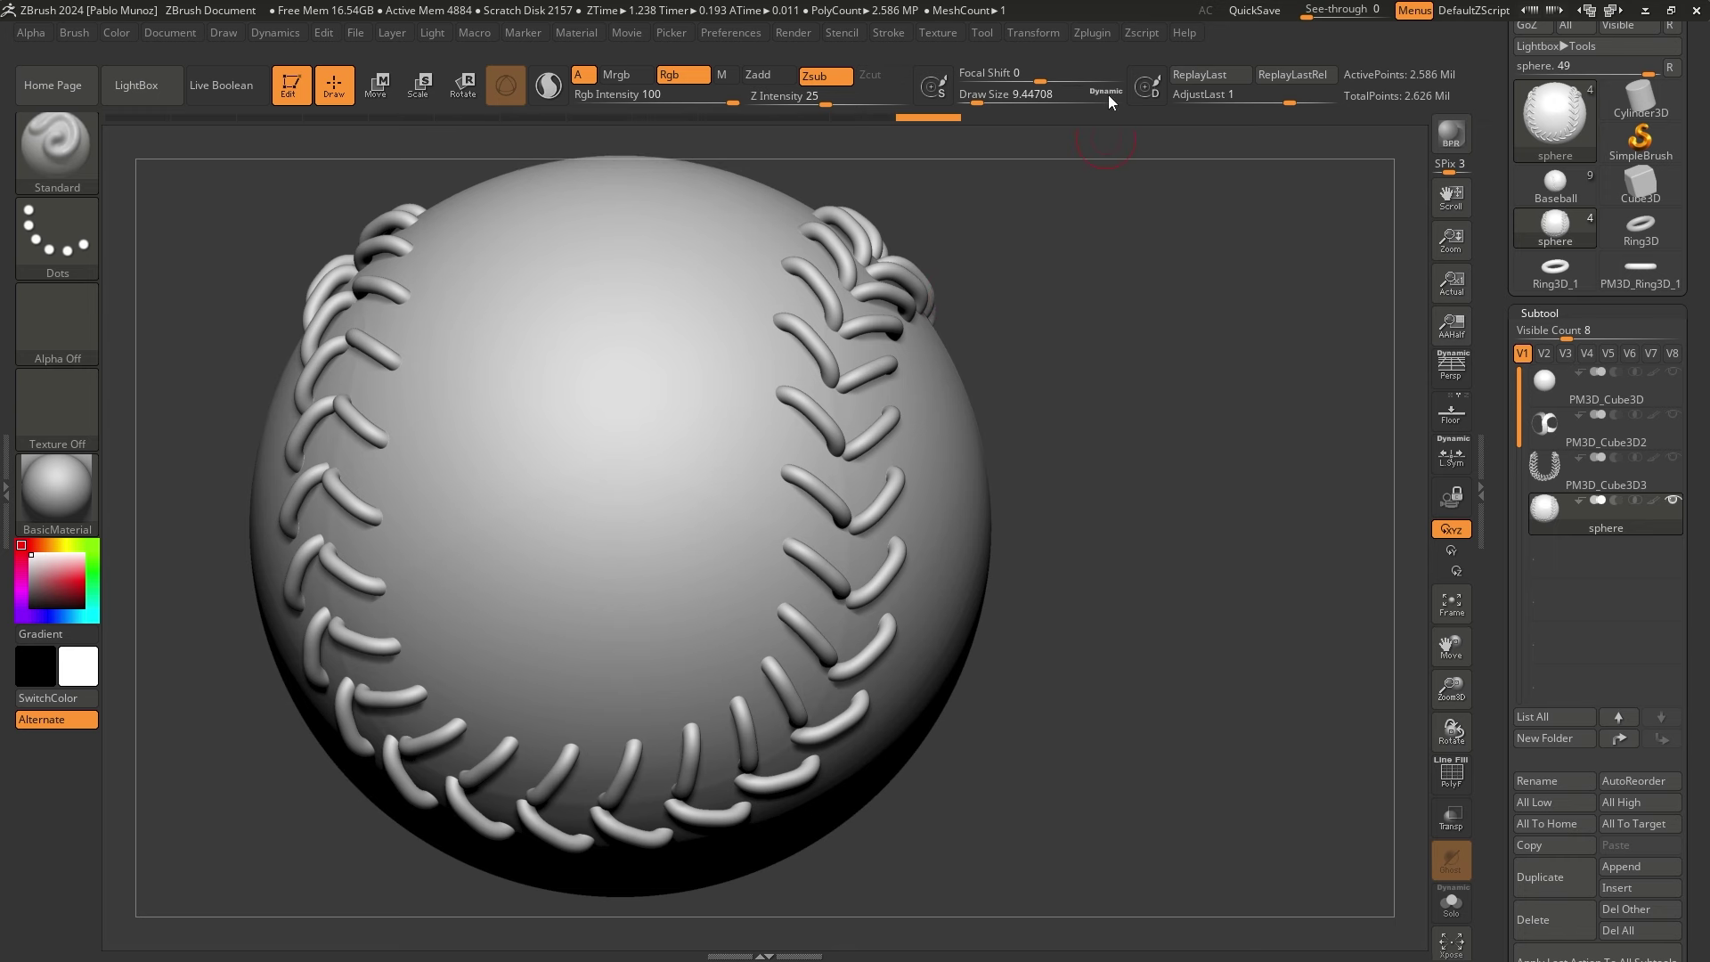
left_click(1096, 37)
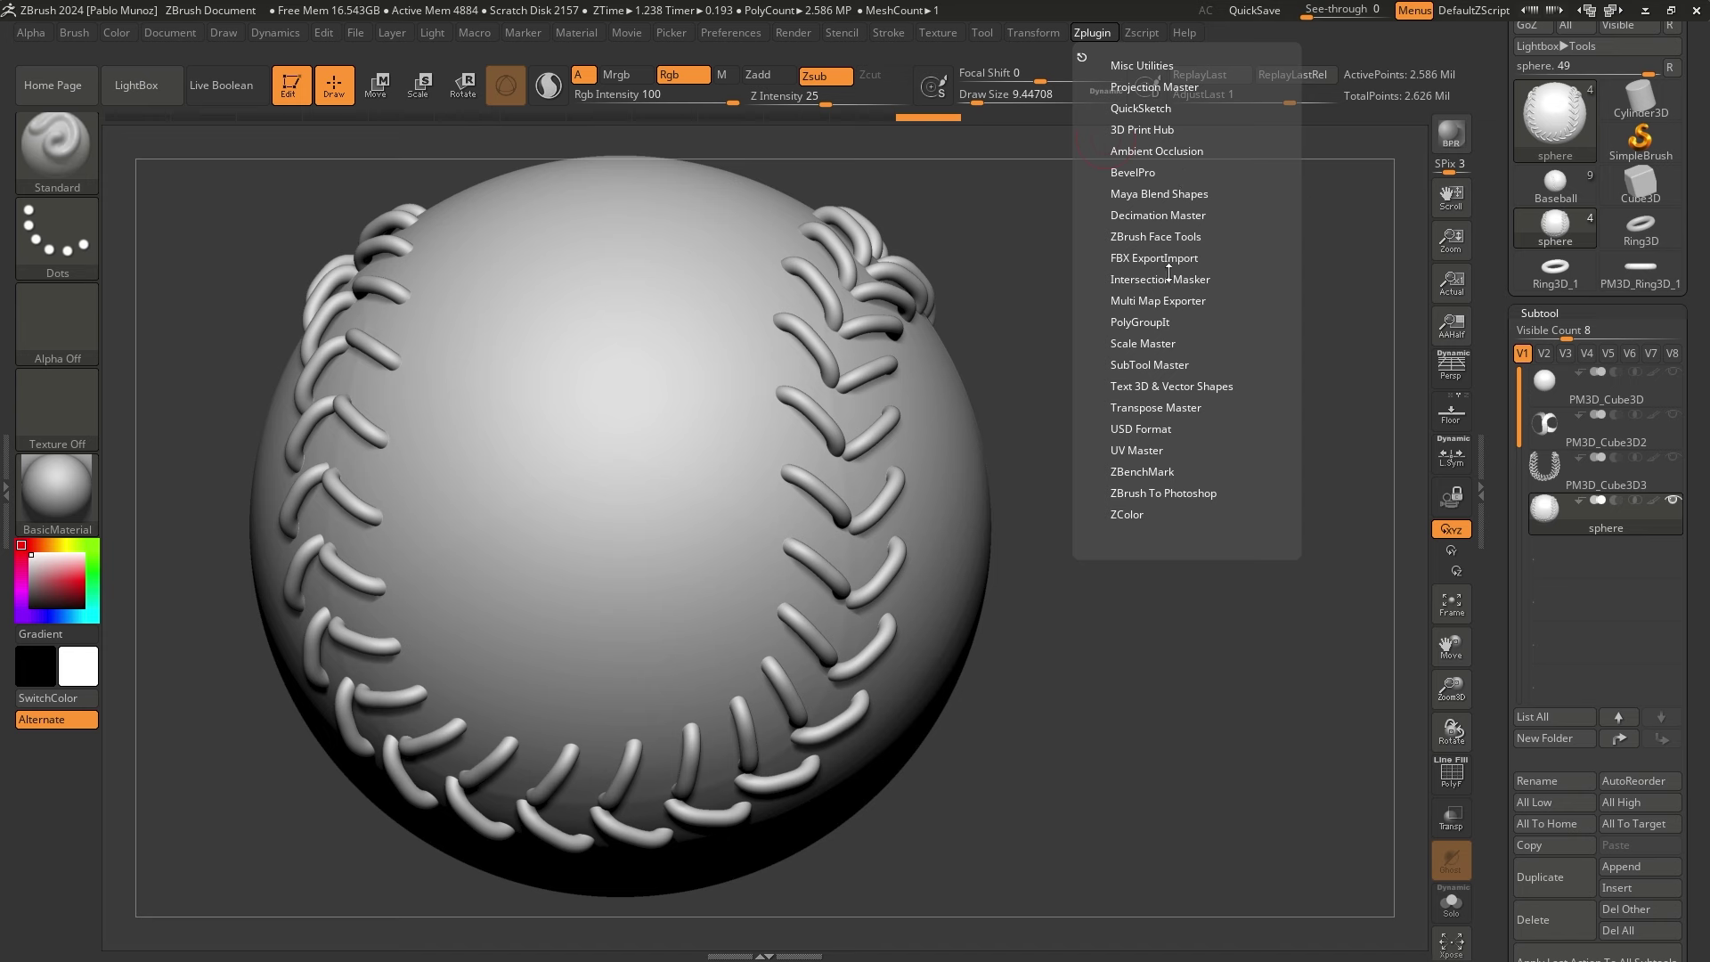
left_click(1157, 280)
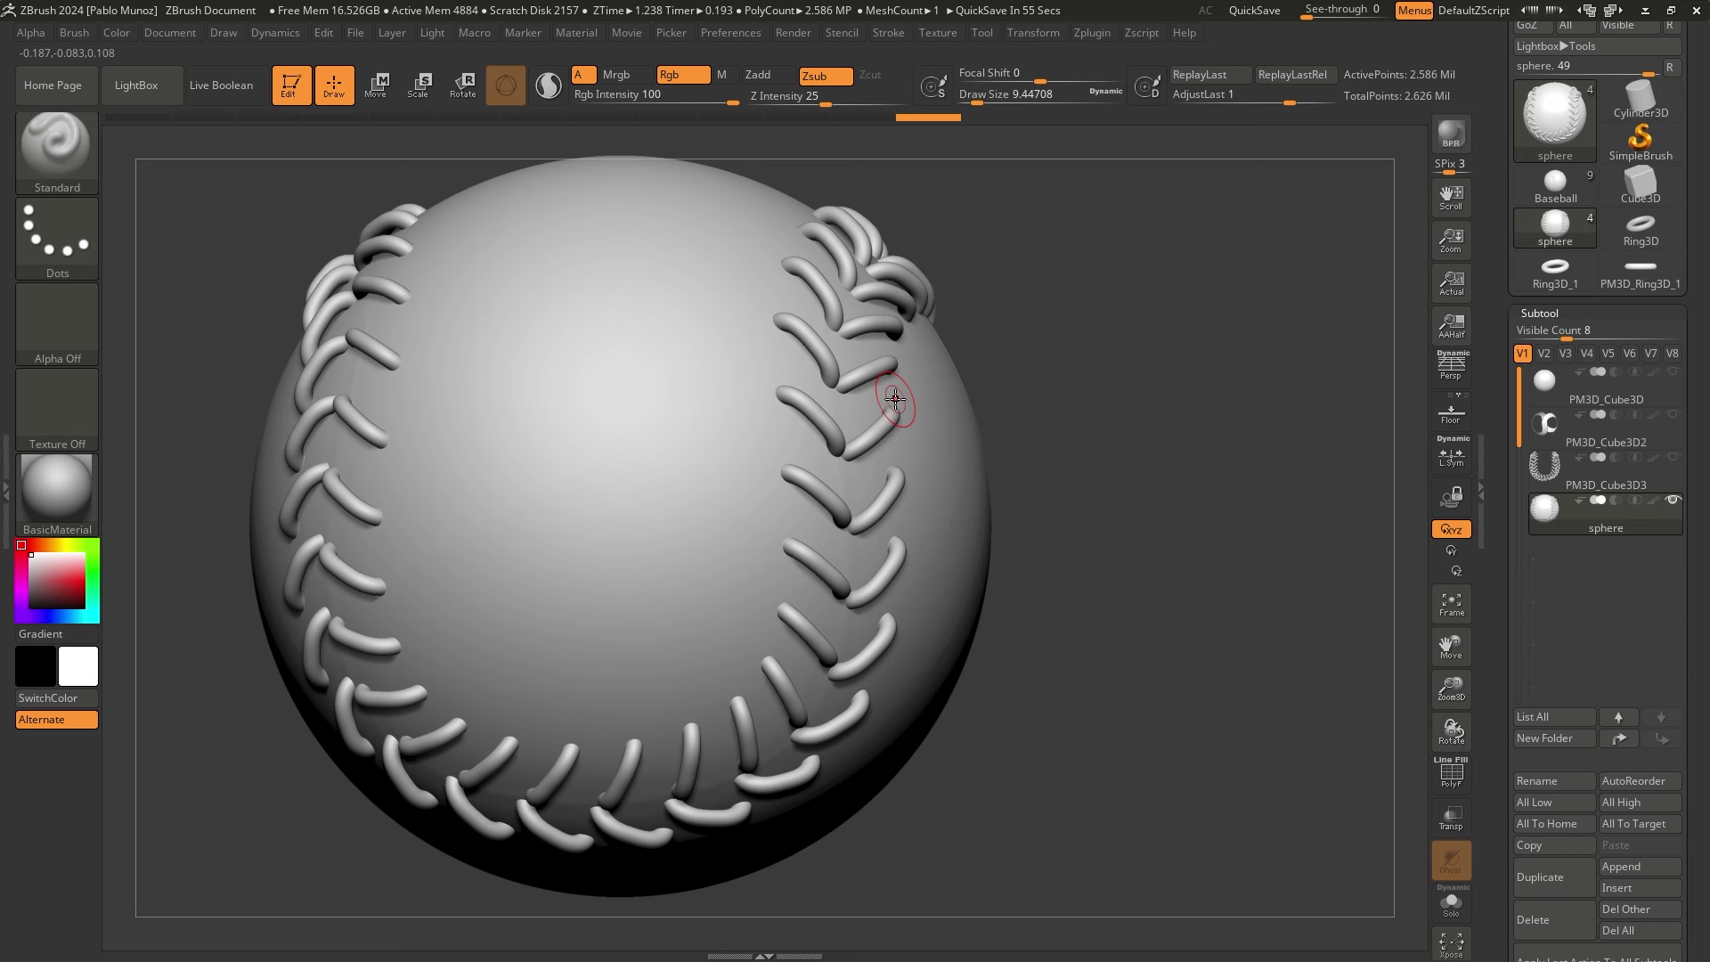
left_click(1087, 34)
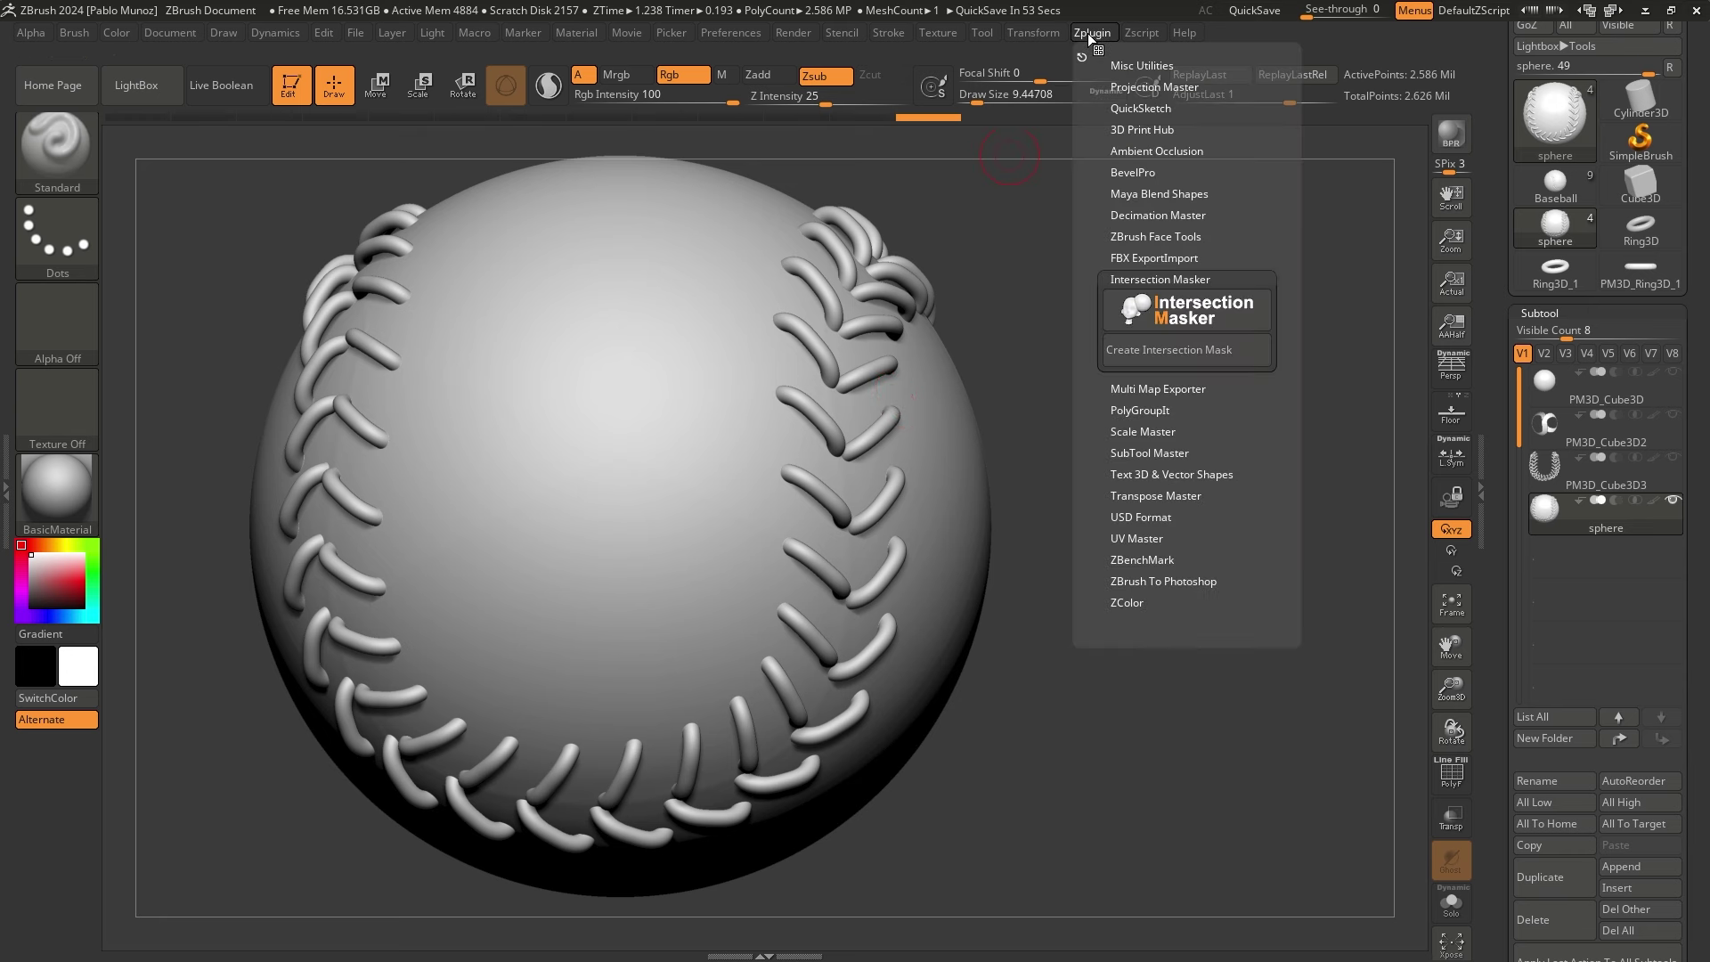
left_click(1176, 356)
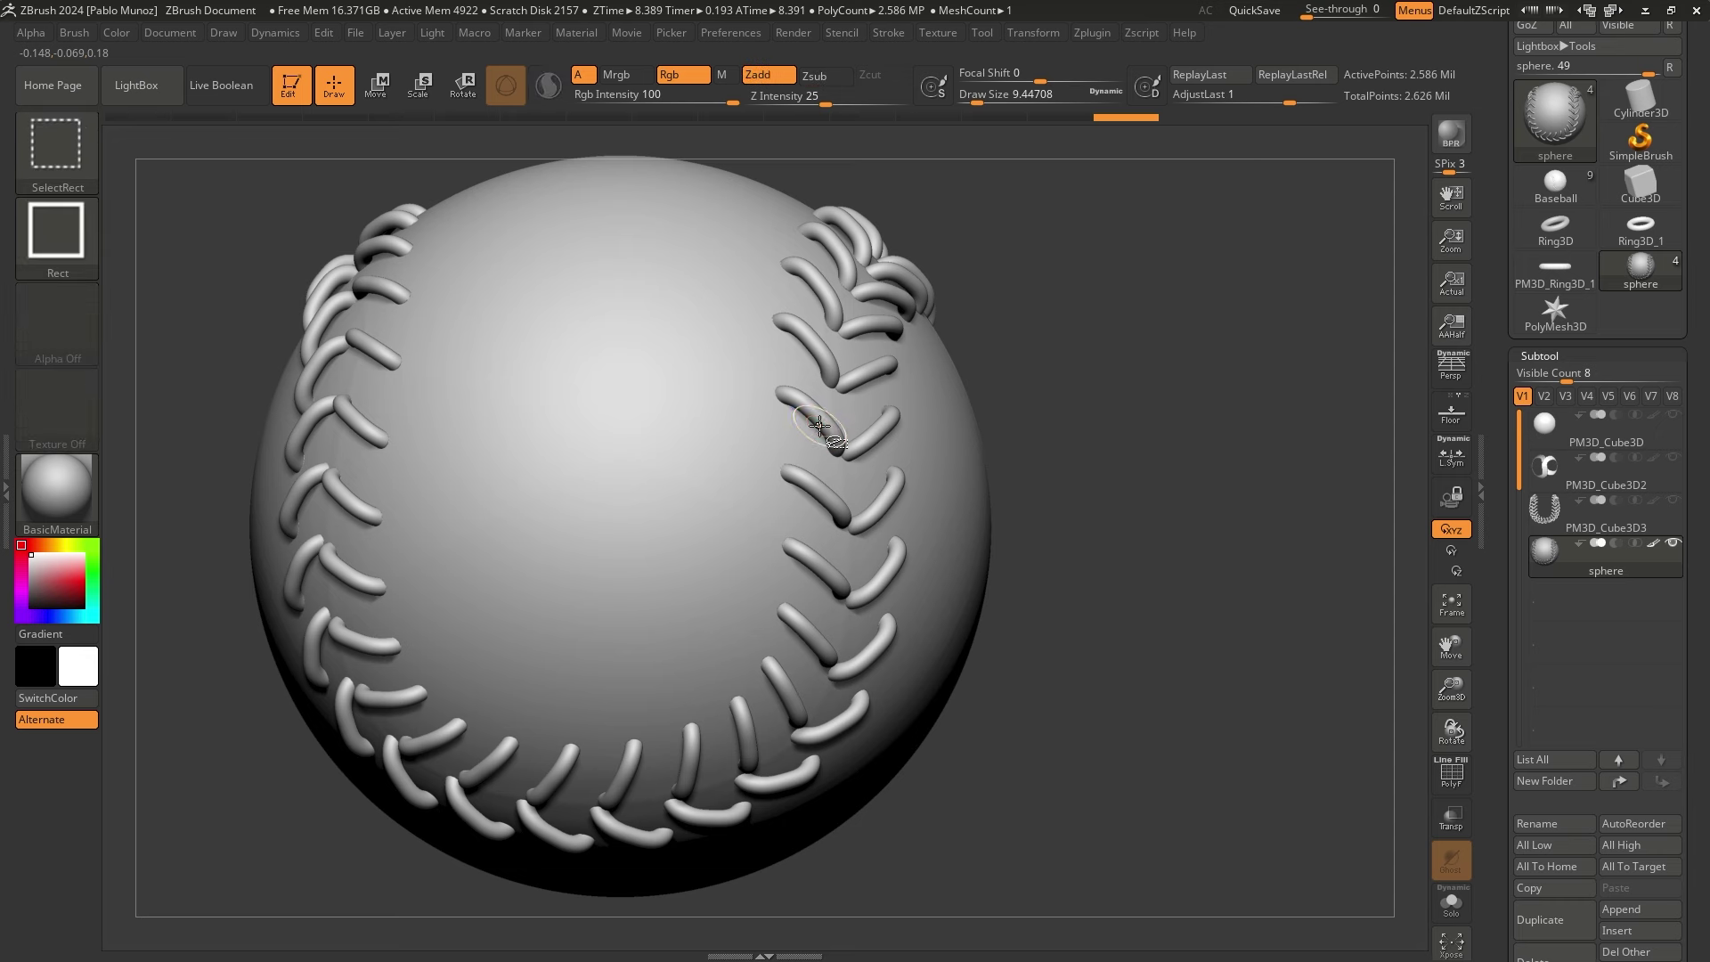
Hide the stitch polygroups so only the masked ball surface remains visible
left_click(748, 443, "ctrl+shift")
left_click_drag(1113, 352, 1116, 347, "ctrl+shift")
left_click(974, 453, "ctrl+shift")
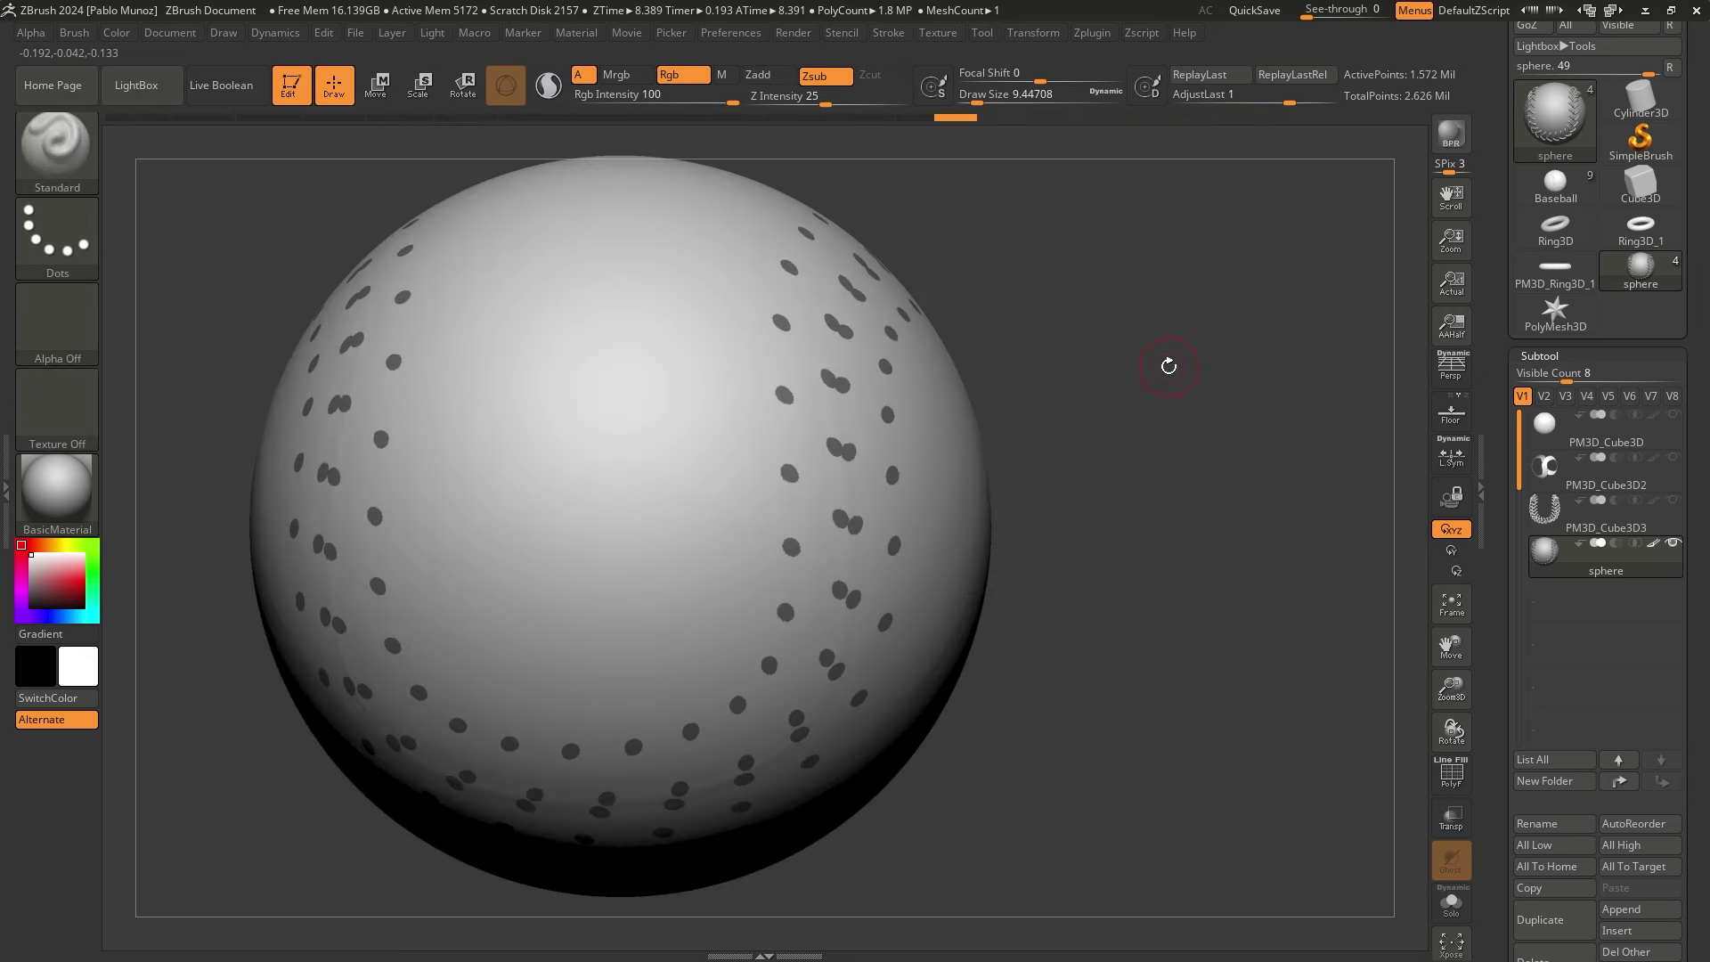
mouse_move(992, 321)
left_mouse_down()
mouse_move(923, 313)
mouse_move(964, 308)
left_mouse_up()
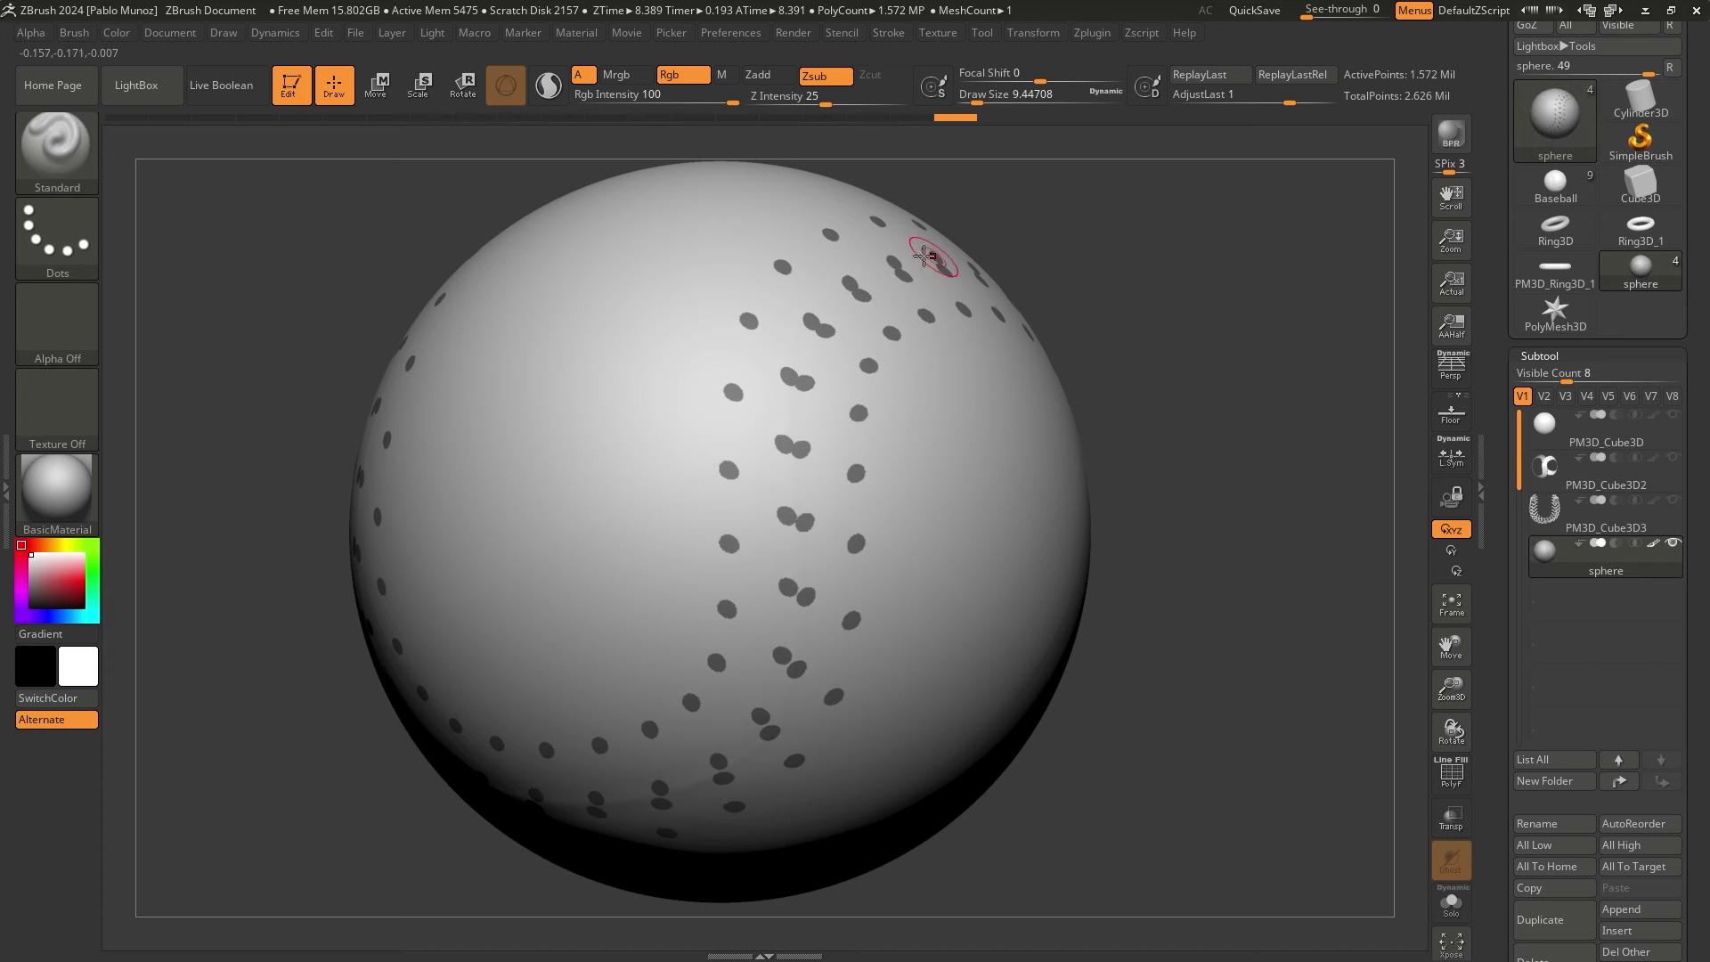
Delete the hidden stitch geometry from the sphere subtool with Del Hidden
left_click(1674, 502)
left_click(1673, 501)
key("ctrl")
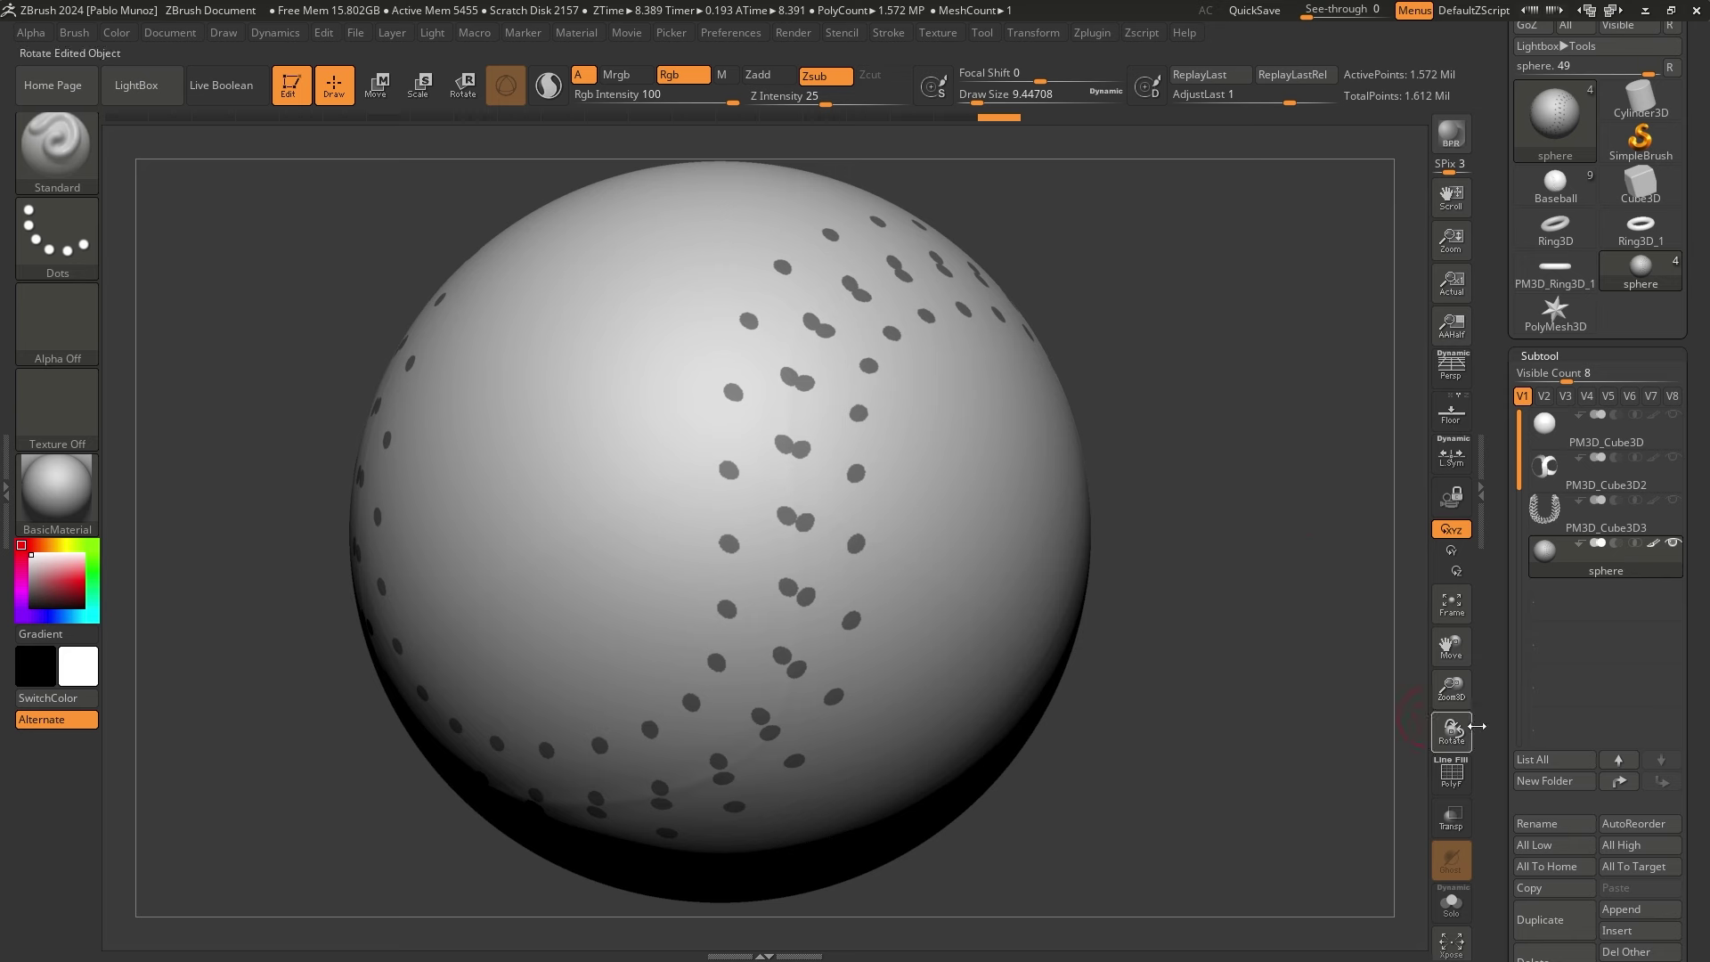
left_click(1496, 559)
left_click_drag(1496, 591, 1518, 322)
left_click_drag(1508, 739, 1577, 505)
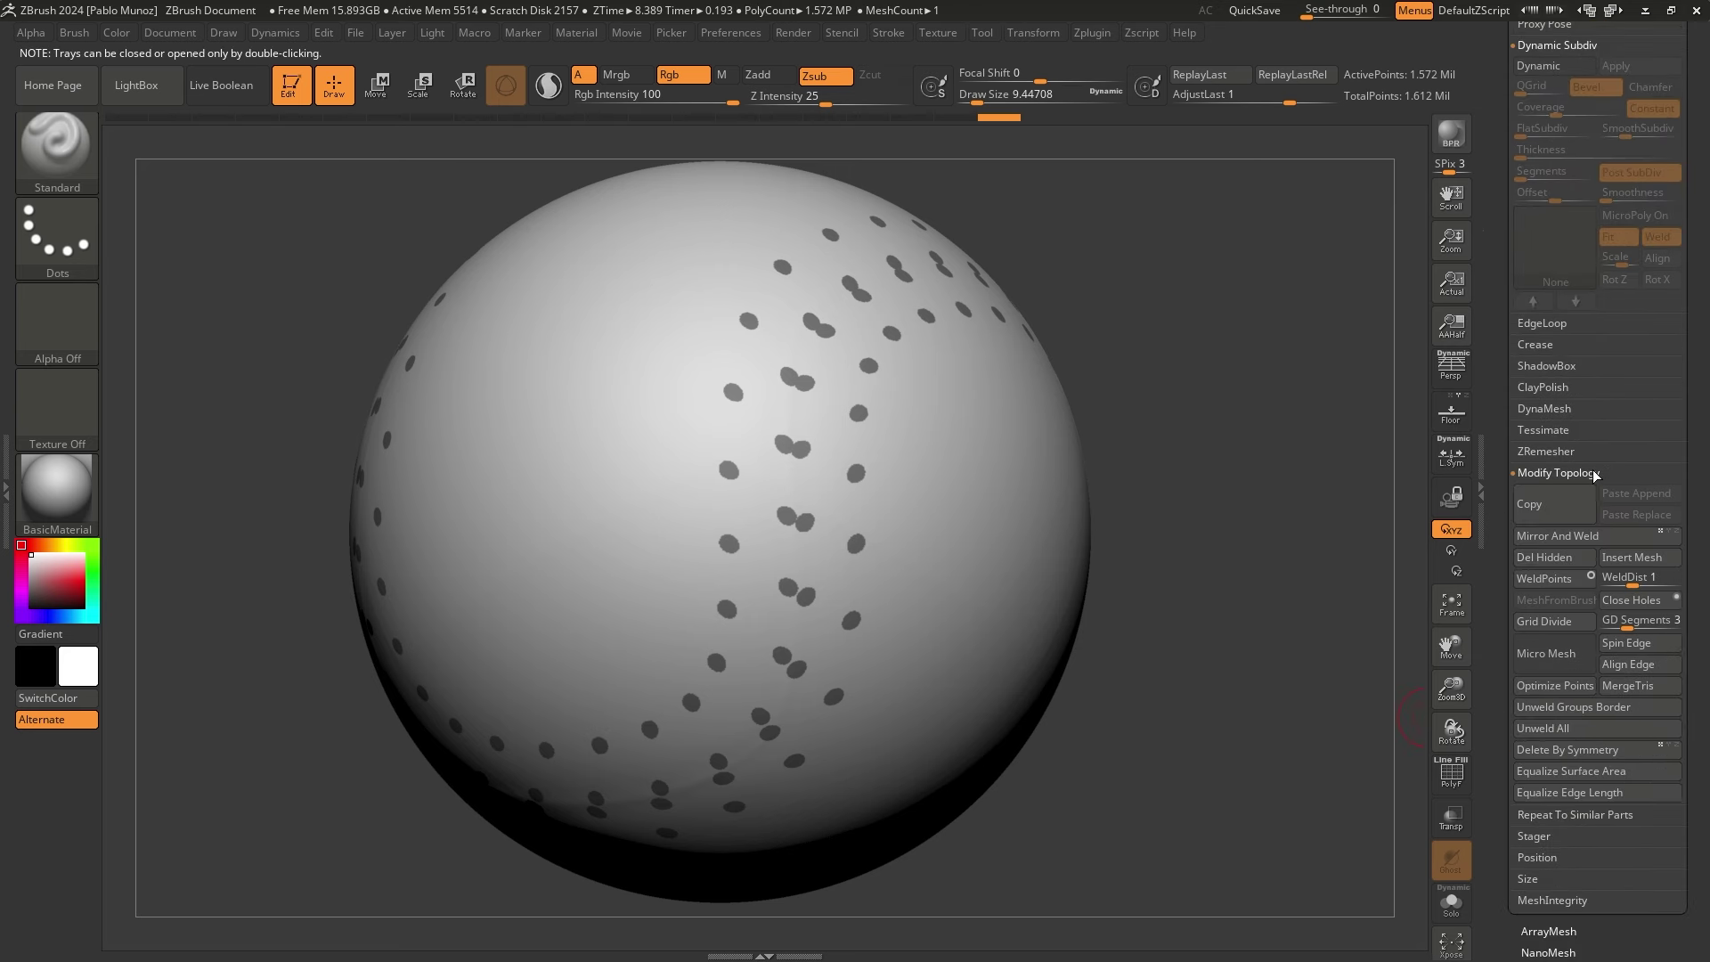
left_click_drag(1496, 469, 1484, 796)
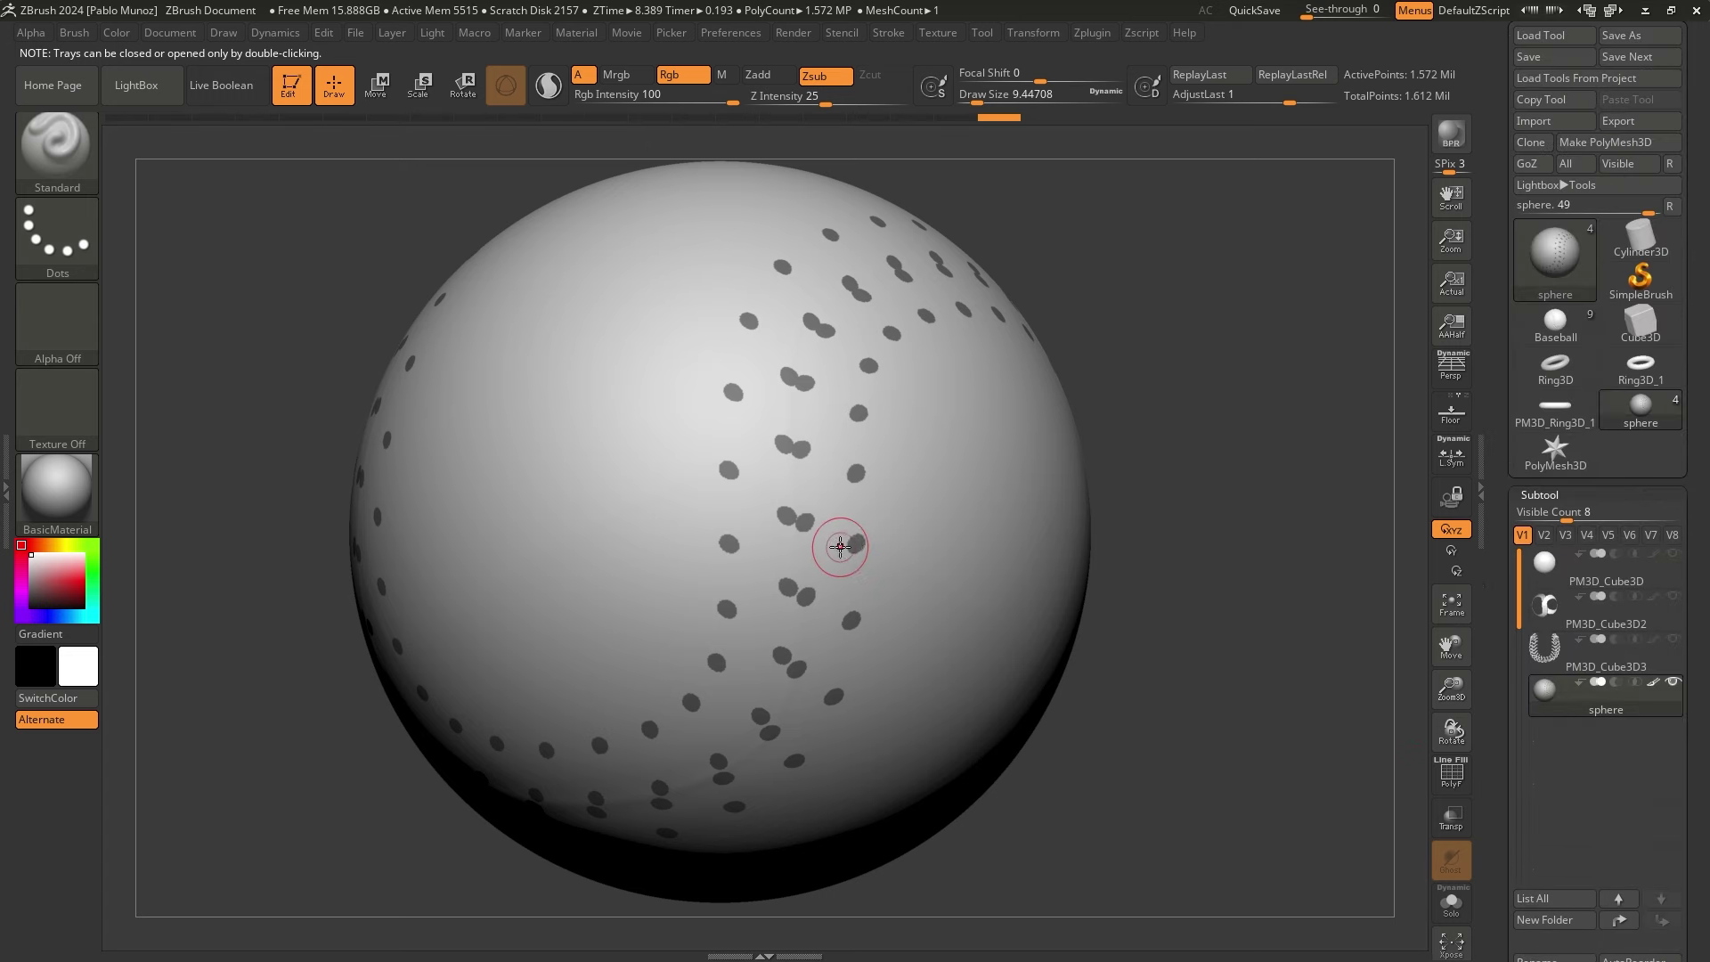
Invert the mask and paint with MaskPen over the paired middle dots all around the seam, leaving the two outer rows unmasked
left_click(1194, 342, "ctrl")
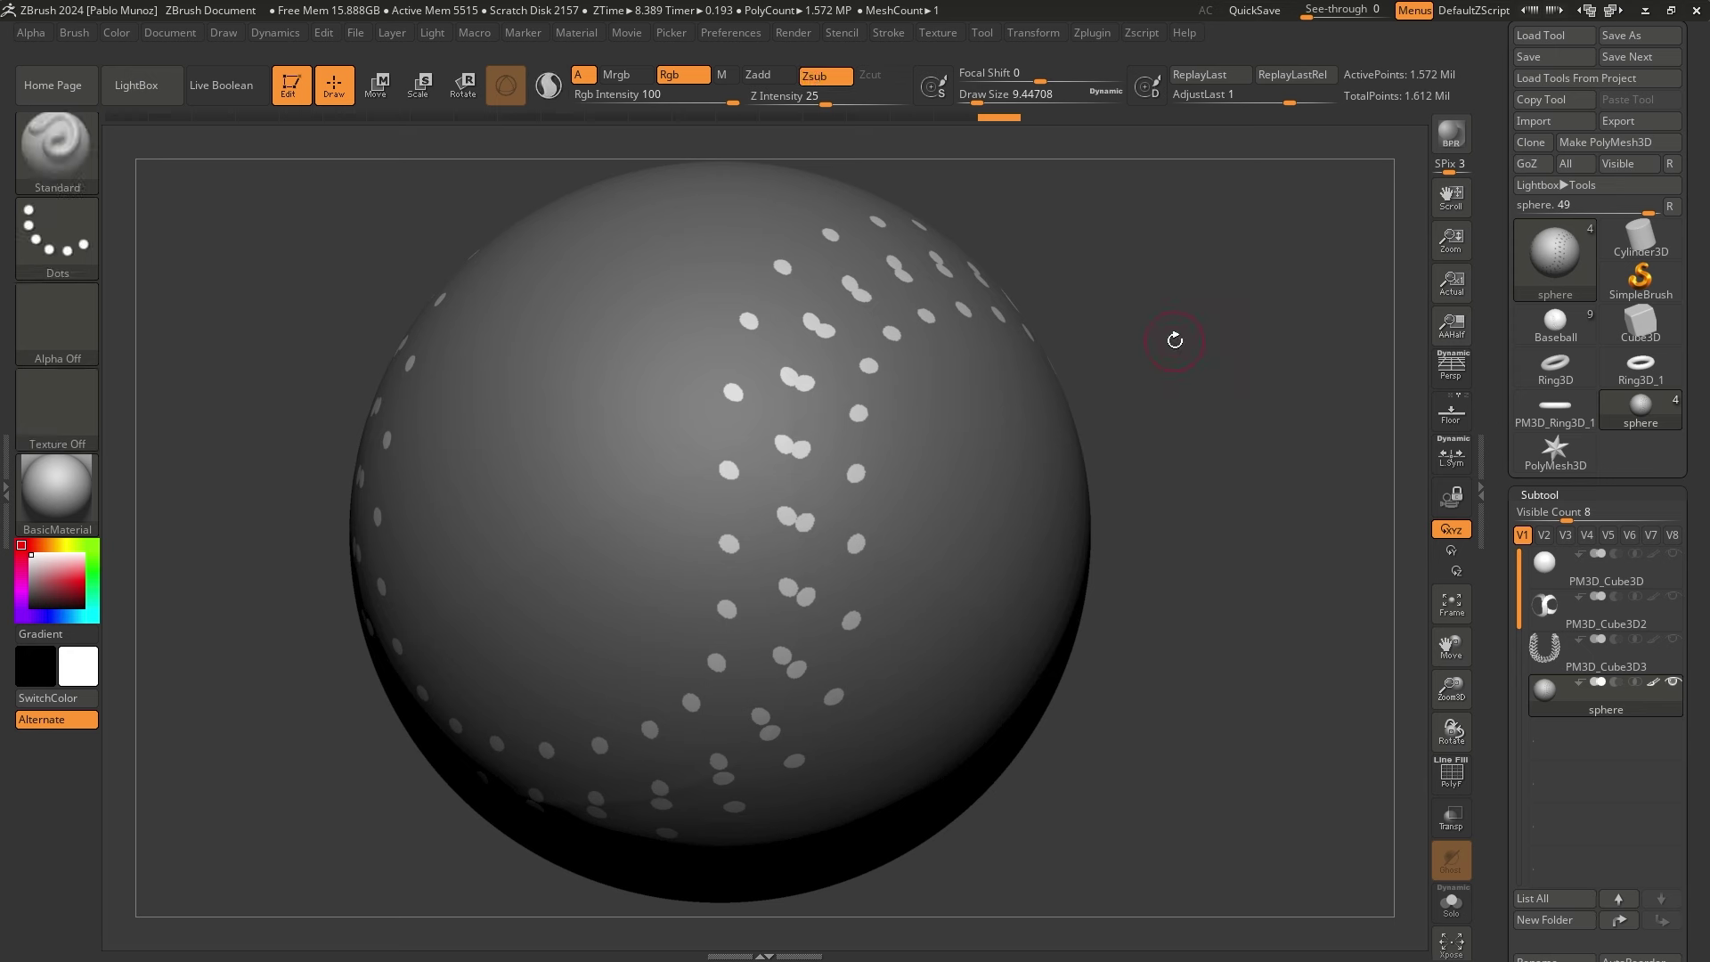
key("ctrl")
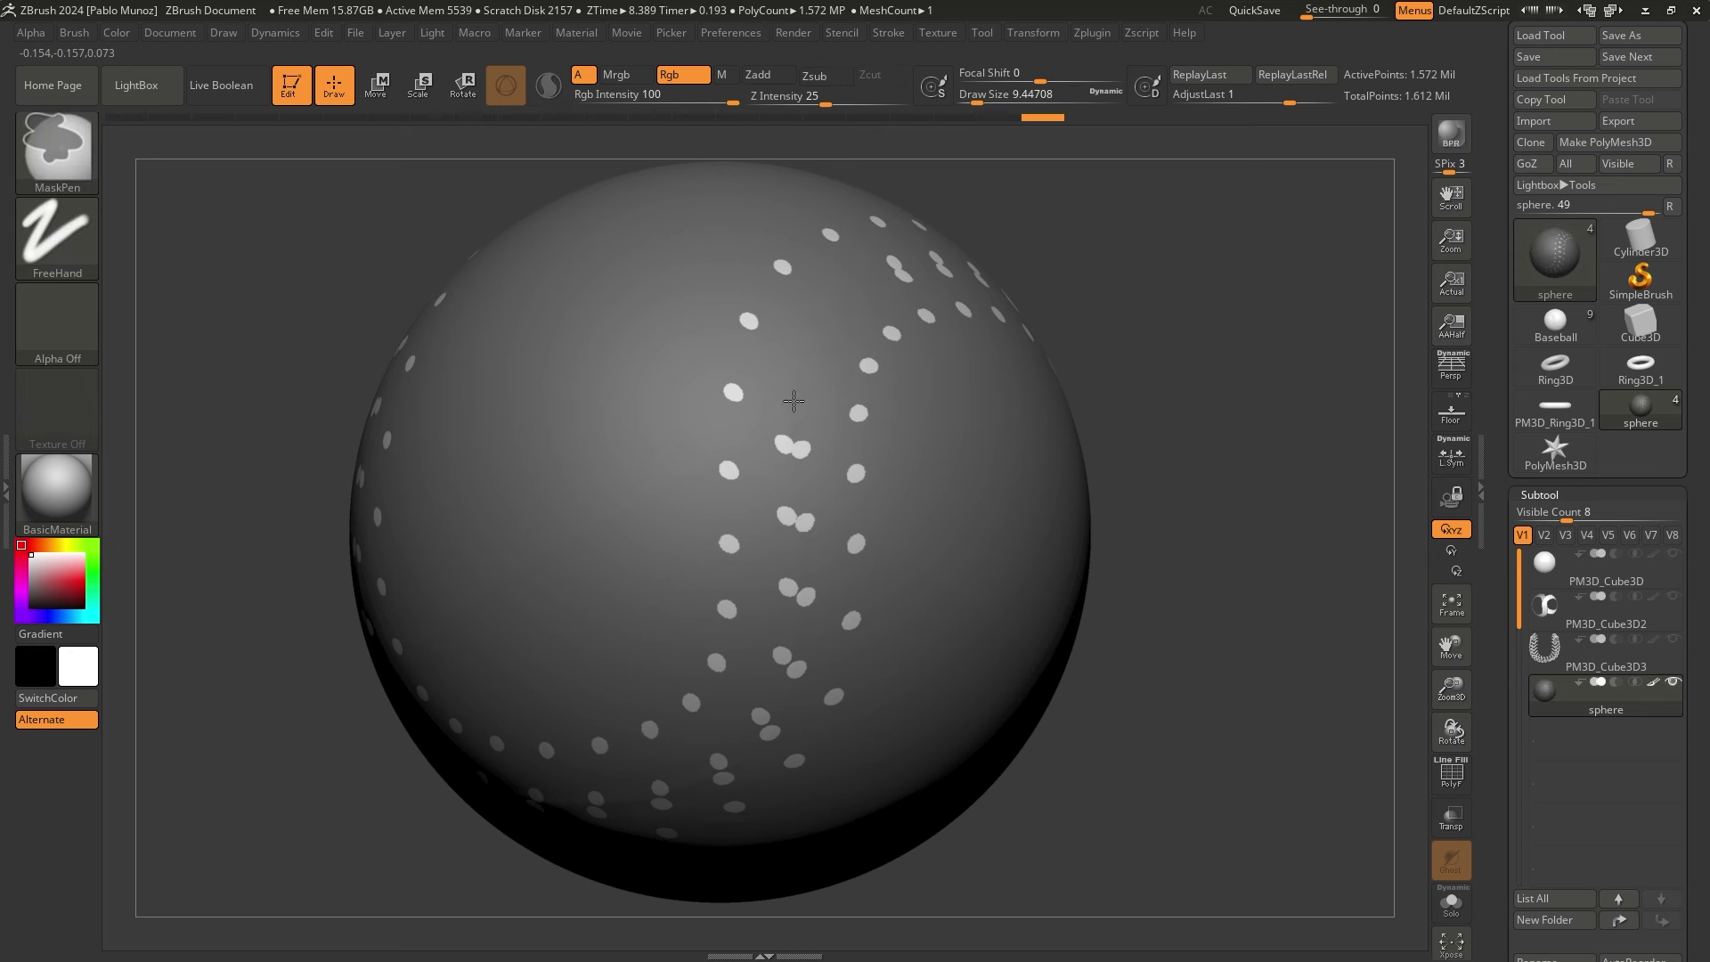
left_click_drag(797, 441, 790, 666, "ctrl")
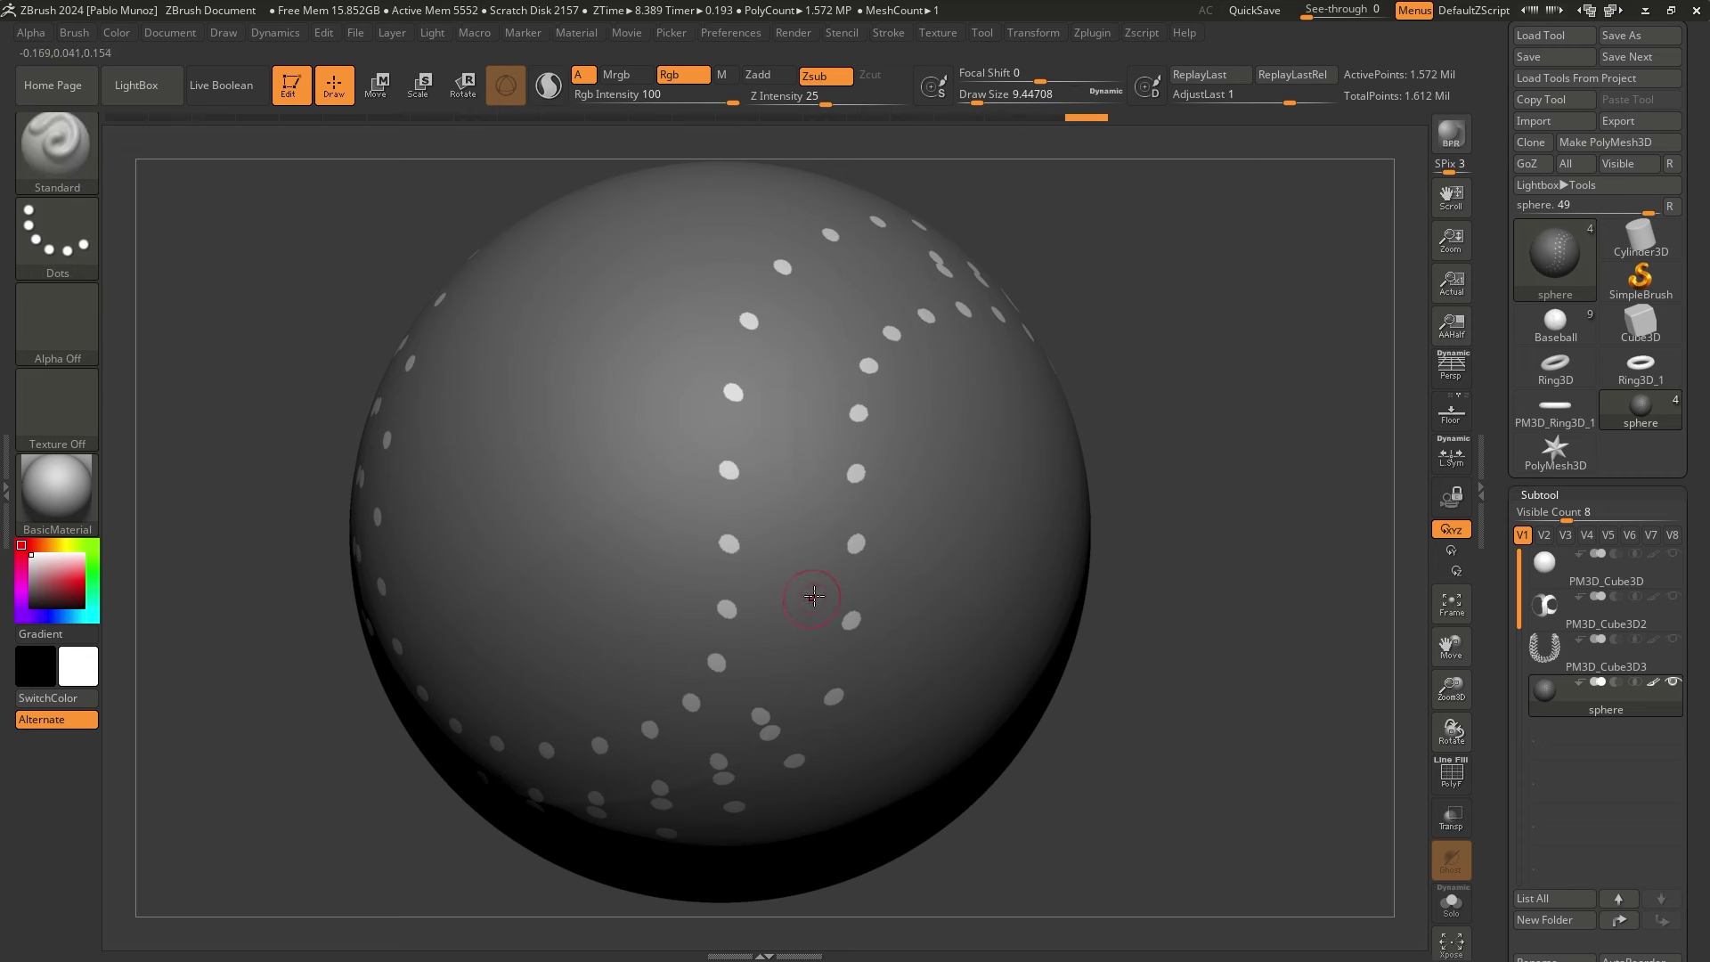
mouse_move(855, 559)
right_mouse_down("alt")
mouse_move(1028, 420)
mouse_move(1087, 347)
right_mouse_up("alt")
key("ctrl")
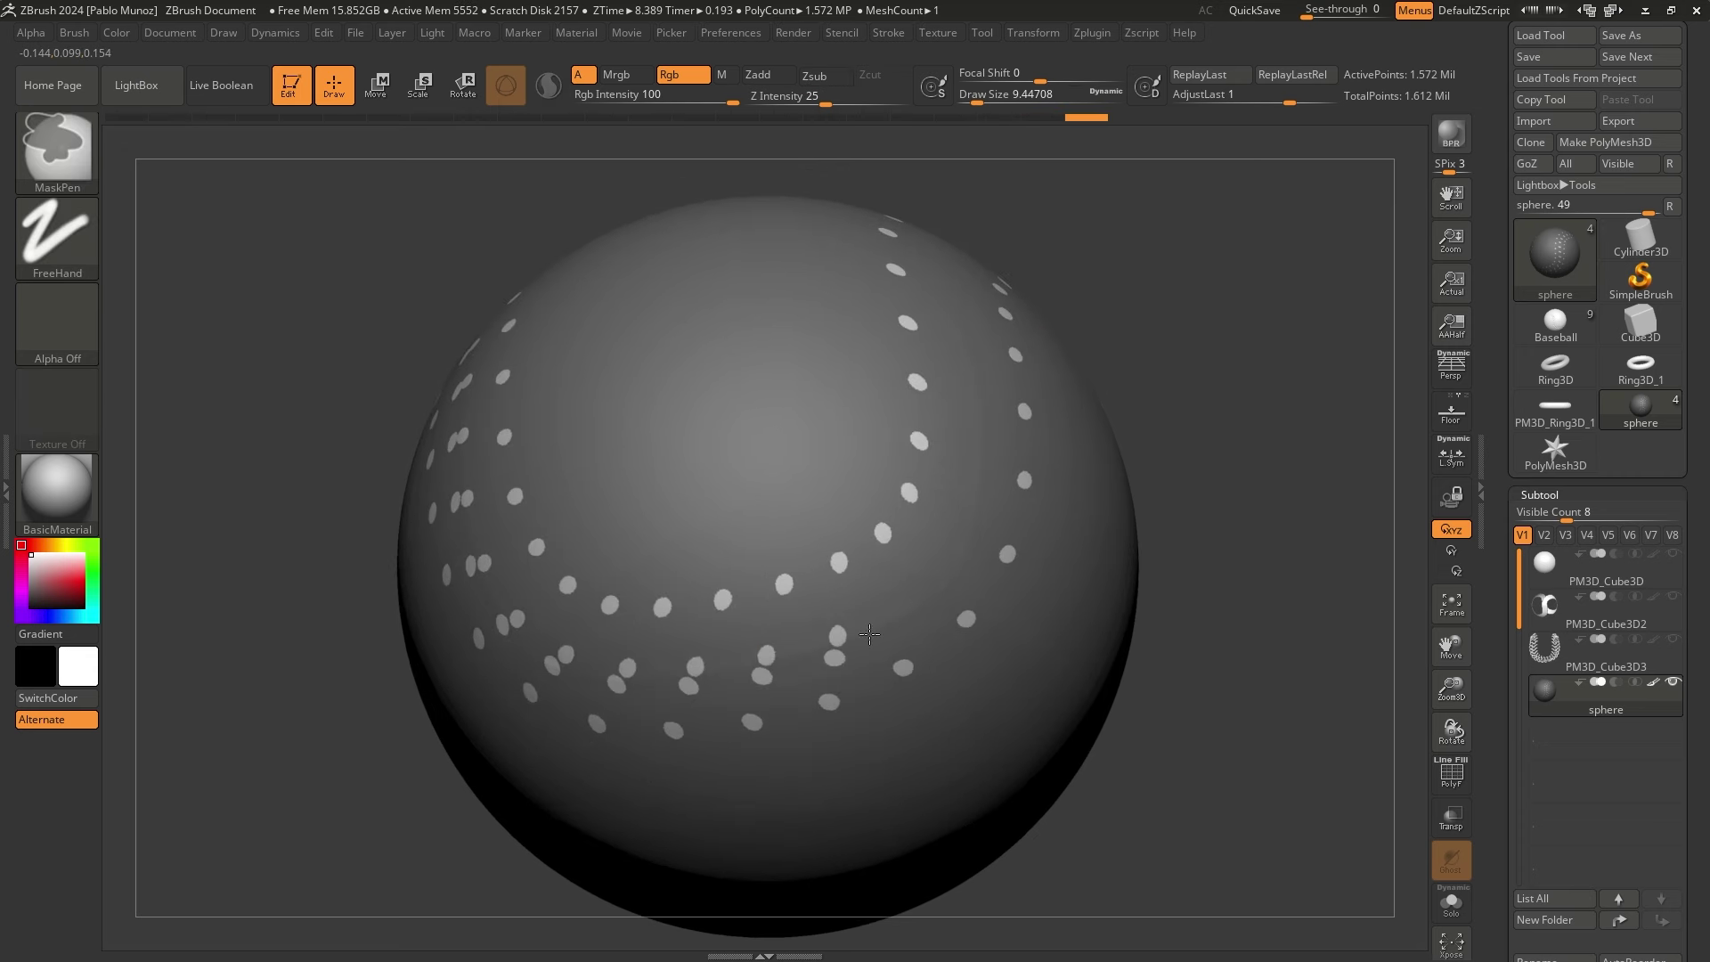
right_click_drag(768, 660, 1095, 584)
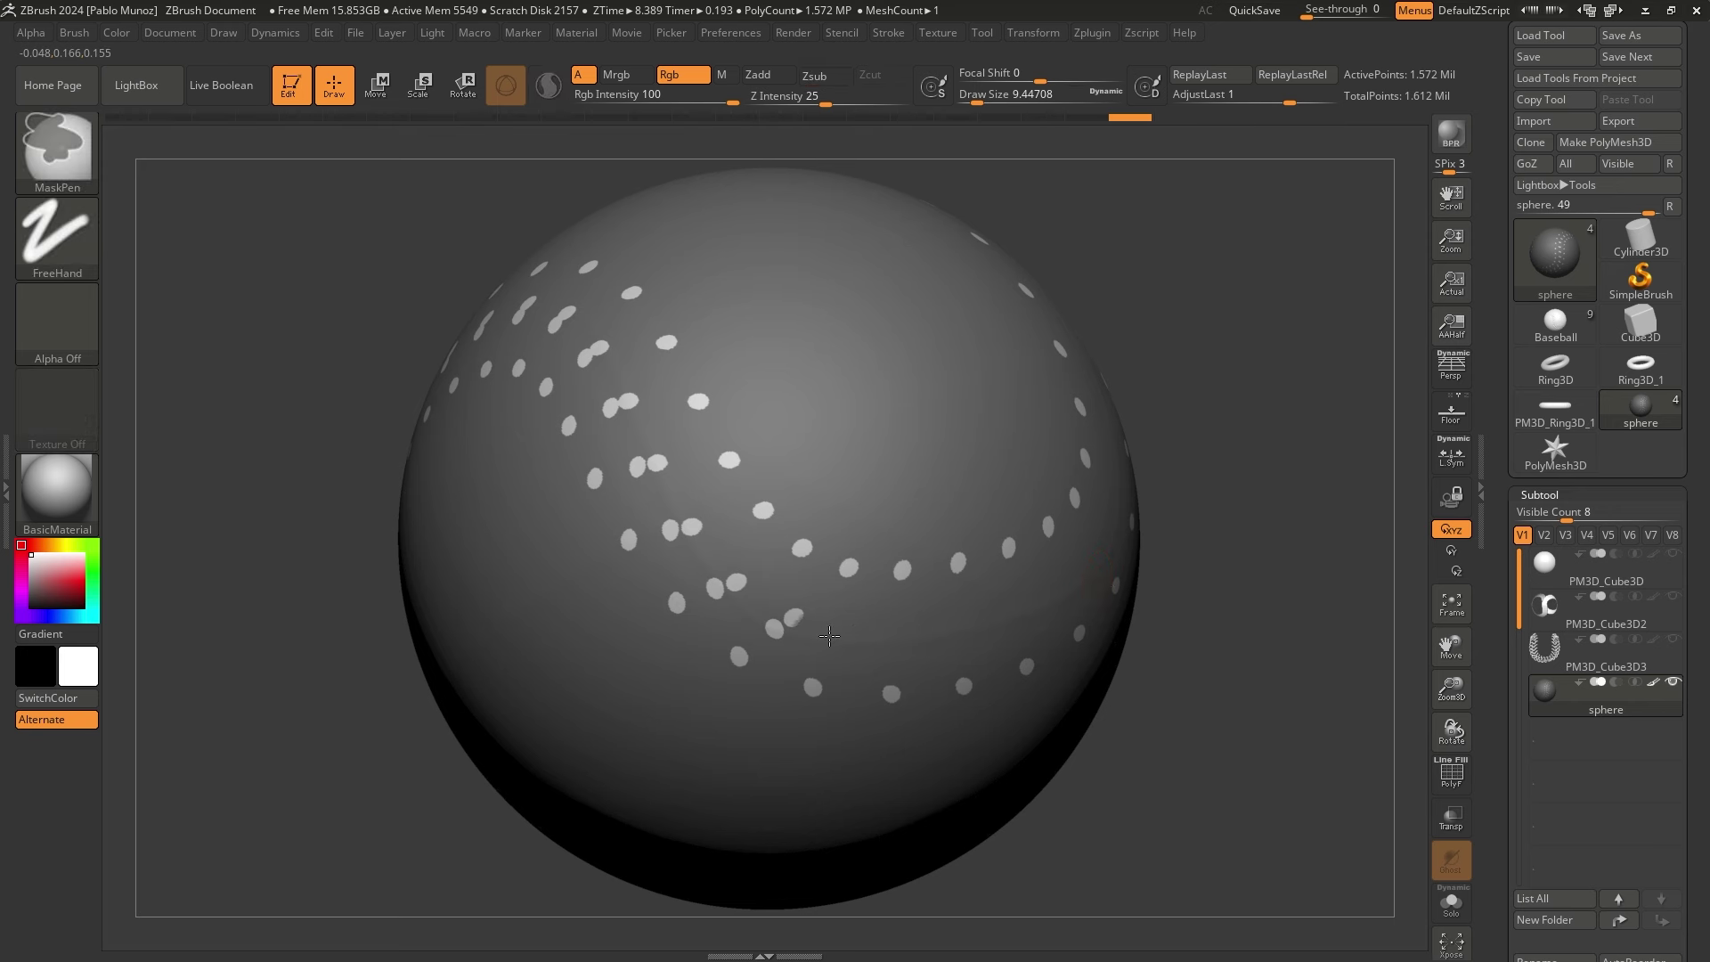
mouse_move(699, 443)
right_mouse_down("alt")
mouse_move(805, 561)
mouse_move(886, 614)
right_mouse_up("alt")
left_click_drag(753, 608, 702, 512, "ctrl")
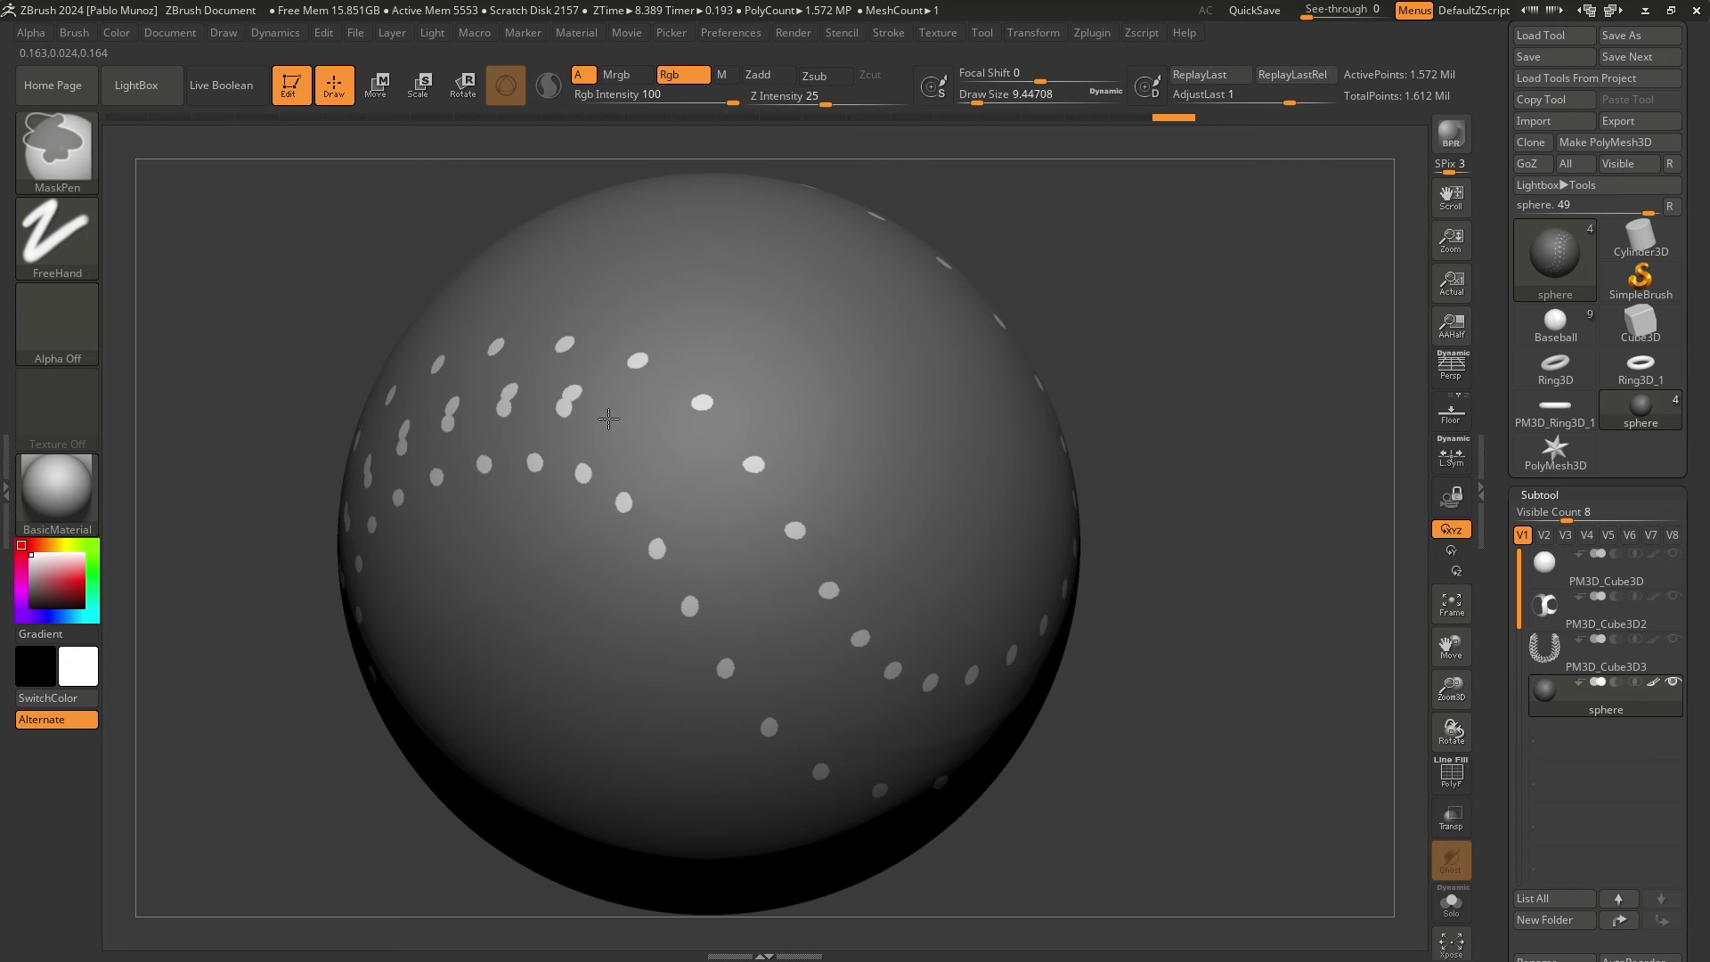
left_click_drag(608, 418, 545, 399, "ctrl")
right_click_drag(526, 397, 782, 440, "alt")
right_click_drag(782, 441, 897, 450)
mouse_move(820, 443)
left_mouse_down("ctrl")
mouse_move(690, 459)
mouse_move(526, 549)
mouse_move(515, 577)
left_mouse_up("ctrl")
right_click_drag(603, 515, 780, 399, "alt")
right_click_drag(779, 399, 1006, 258)
left_click_drag(740, 510, 725, 674, "ctrl")
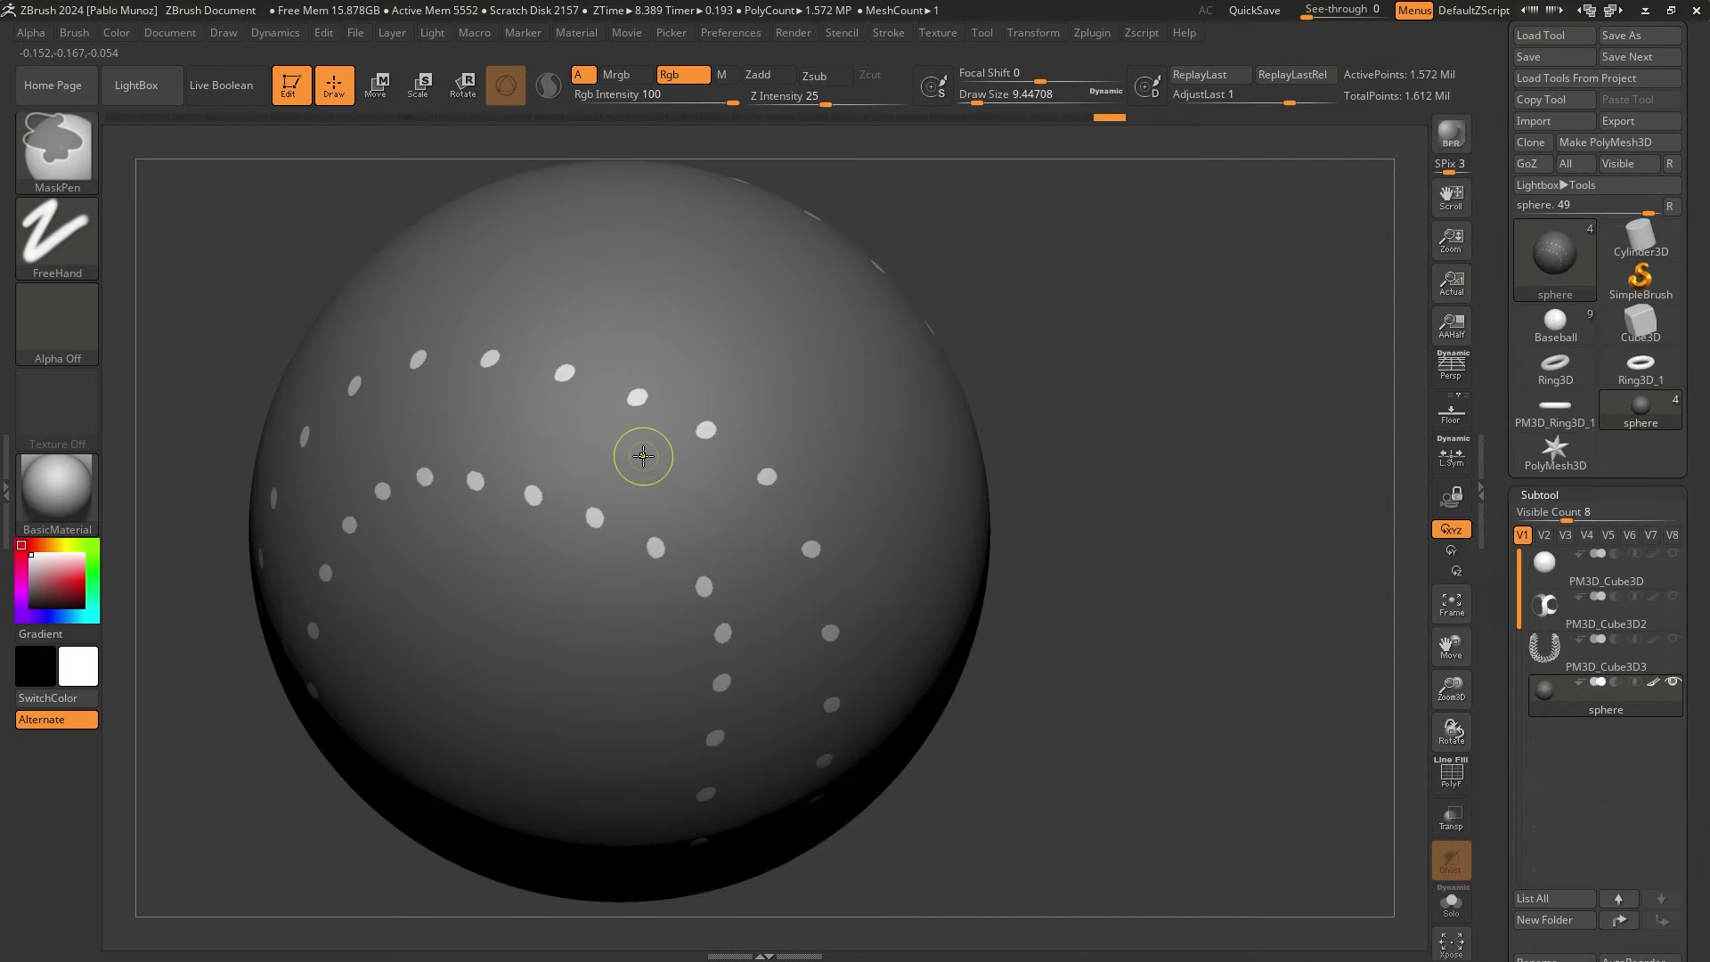
Invert the mask back so that only the two outer rows of stitch dots are masked
right_click_drag(1248, 569, 1139, 531, "alt")
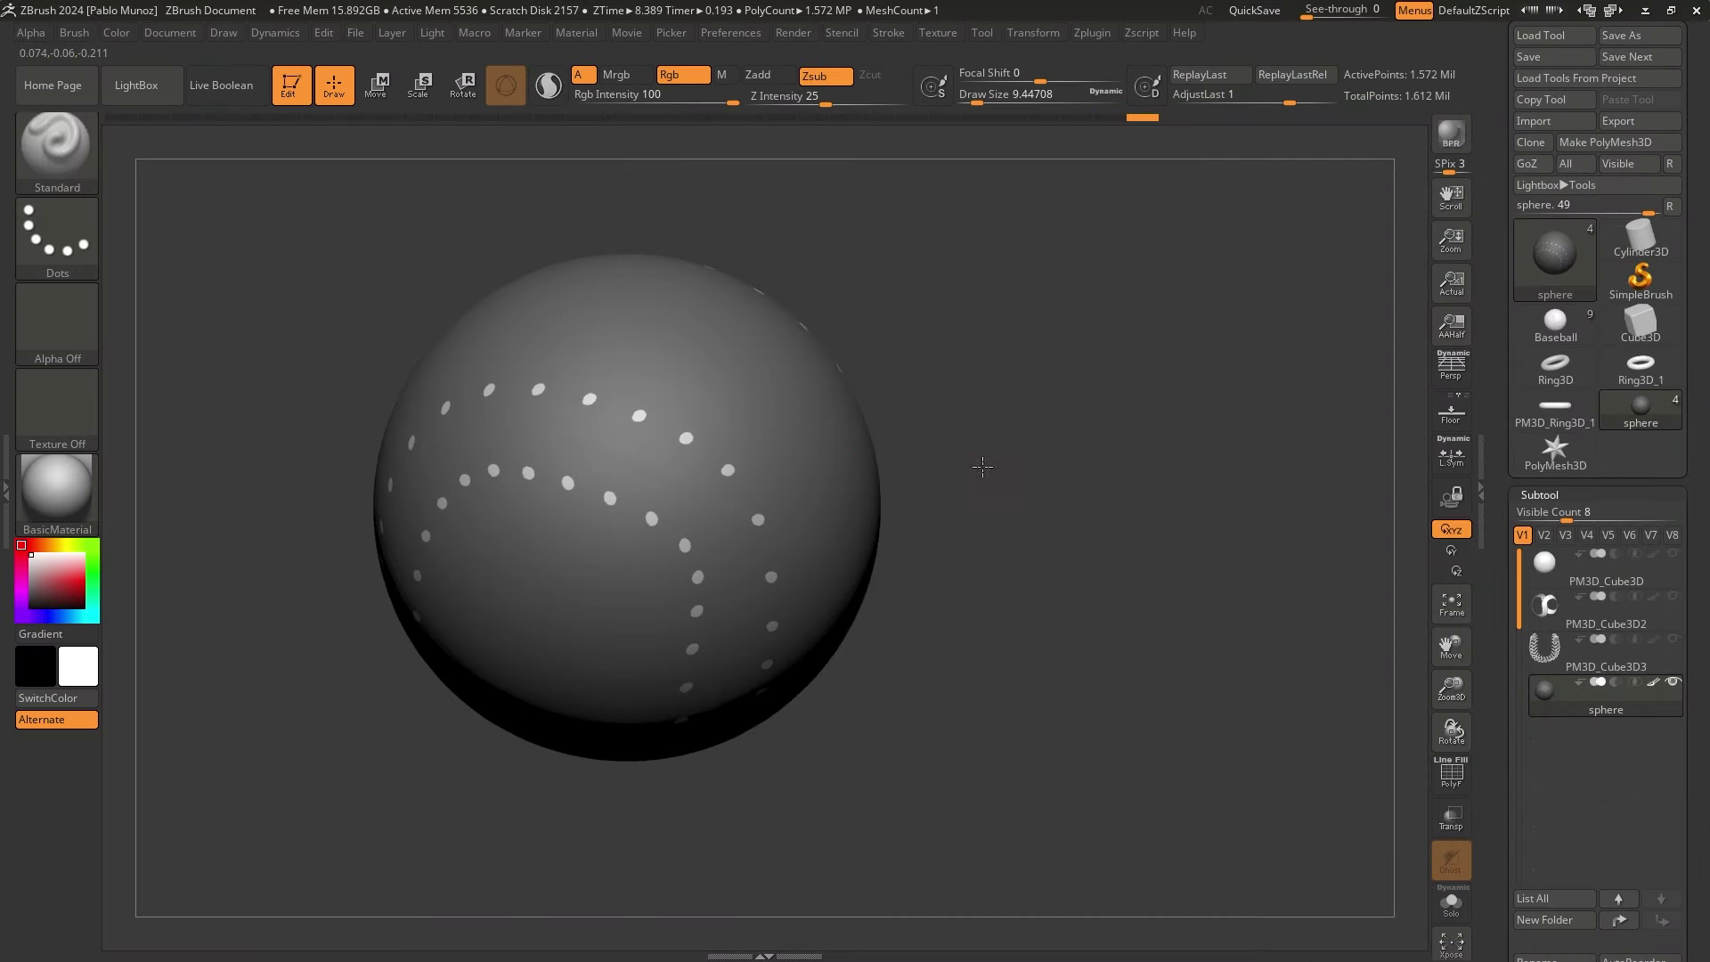
mouse_move(983, 467)
right_mouse_down()
mouse_move(1060, 416)
mouse_move(1260, 411)
right_mouse_up()
mouse_move(1131, 397)
right_mouse_down()
mouse_move(1165, 489)
mouse_move(1092, 477)
mouse_move(1107, 549)
mouse_move(825, 504)
right_mouse_up()
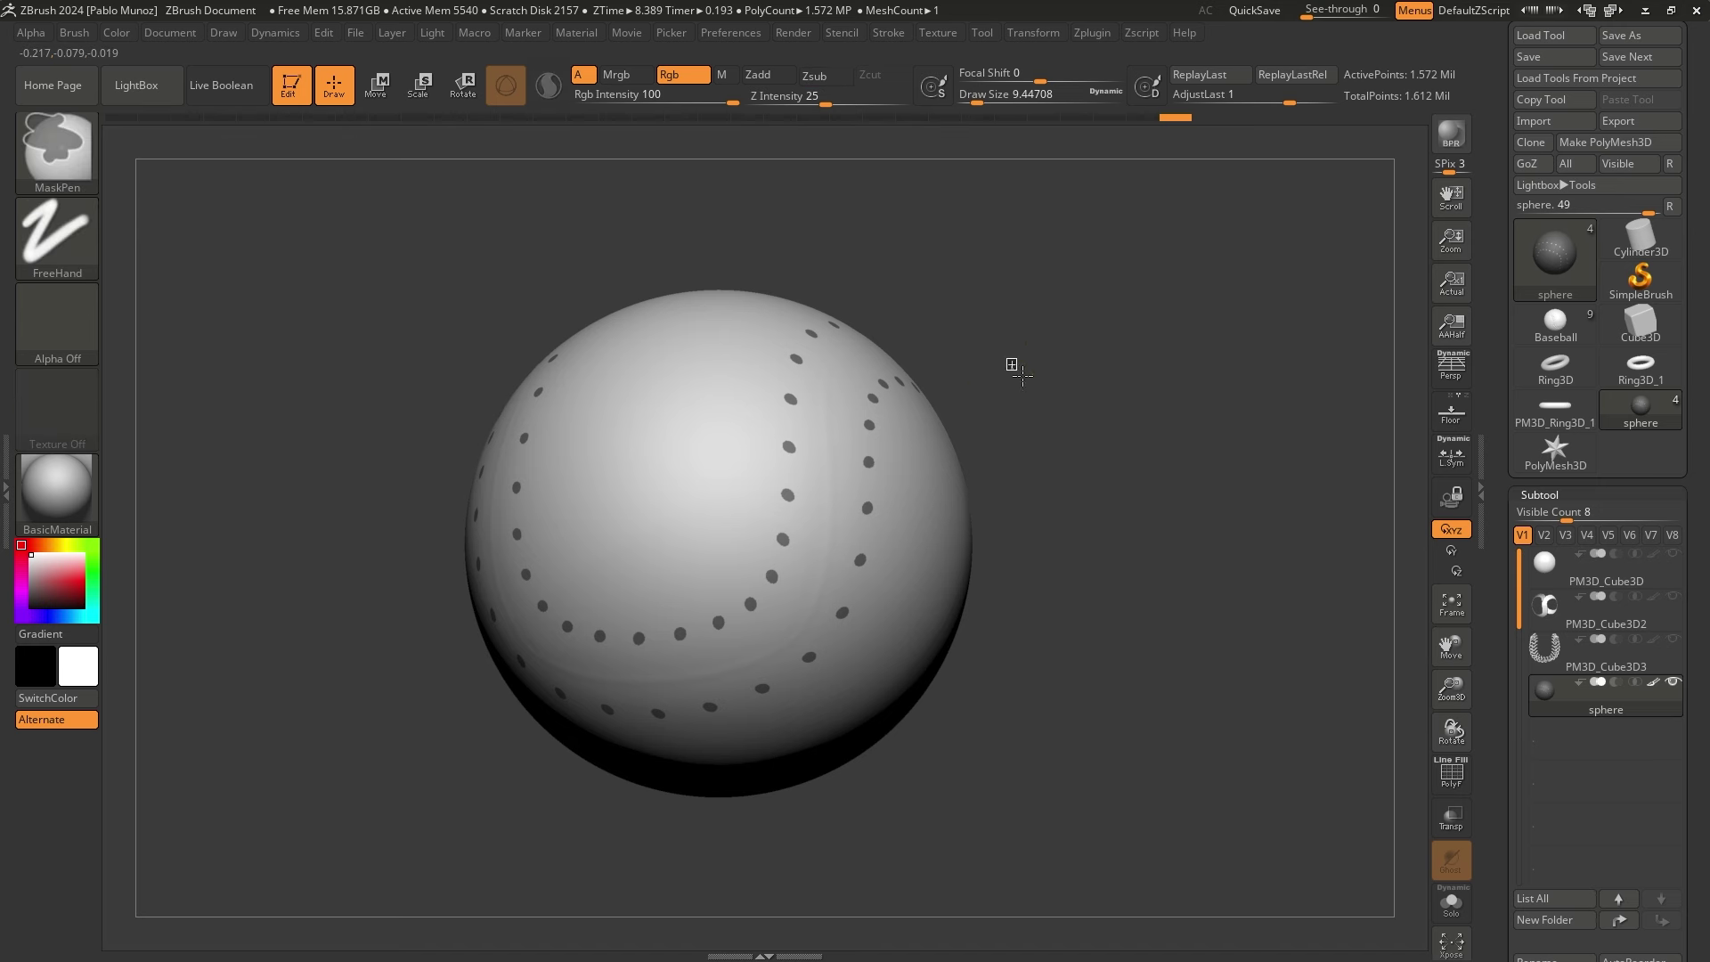
key("ctrl+z")
key("ctrl+shift+z")
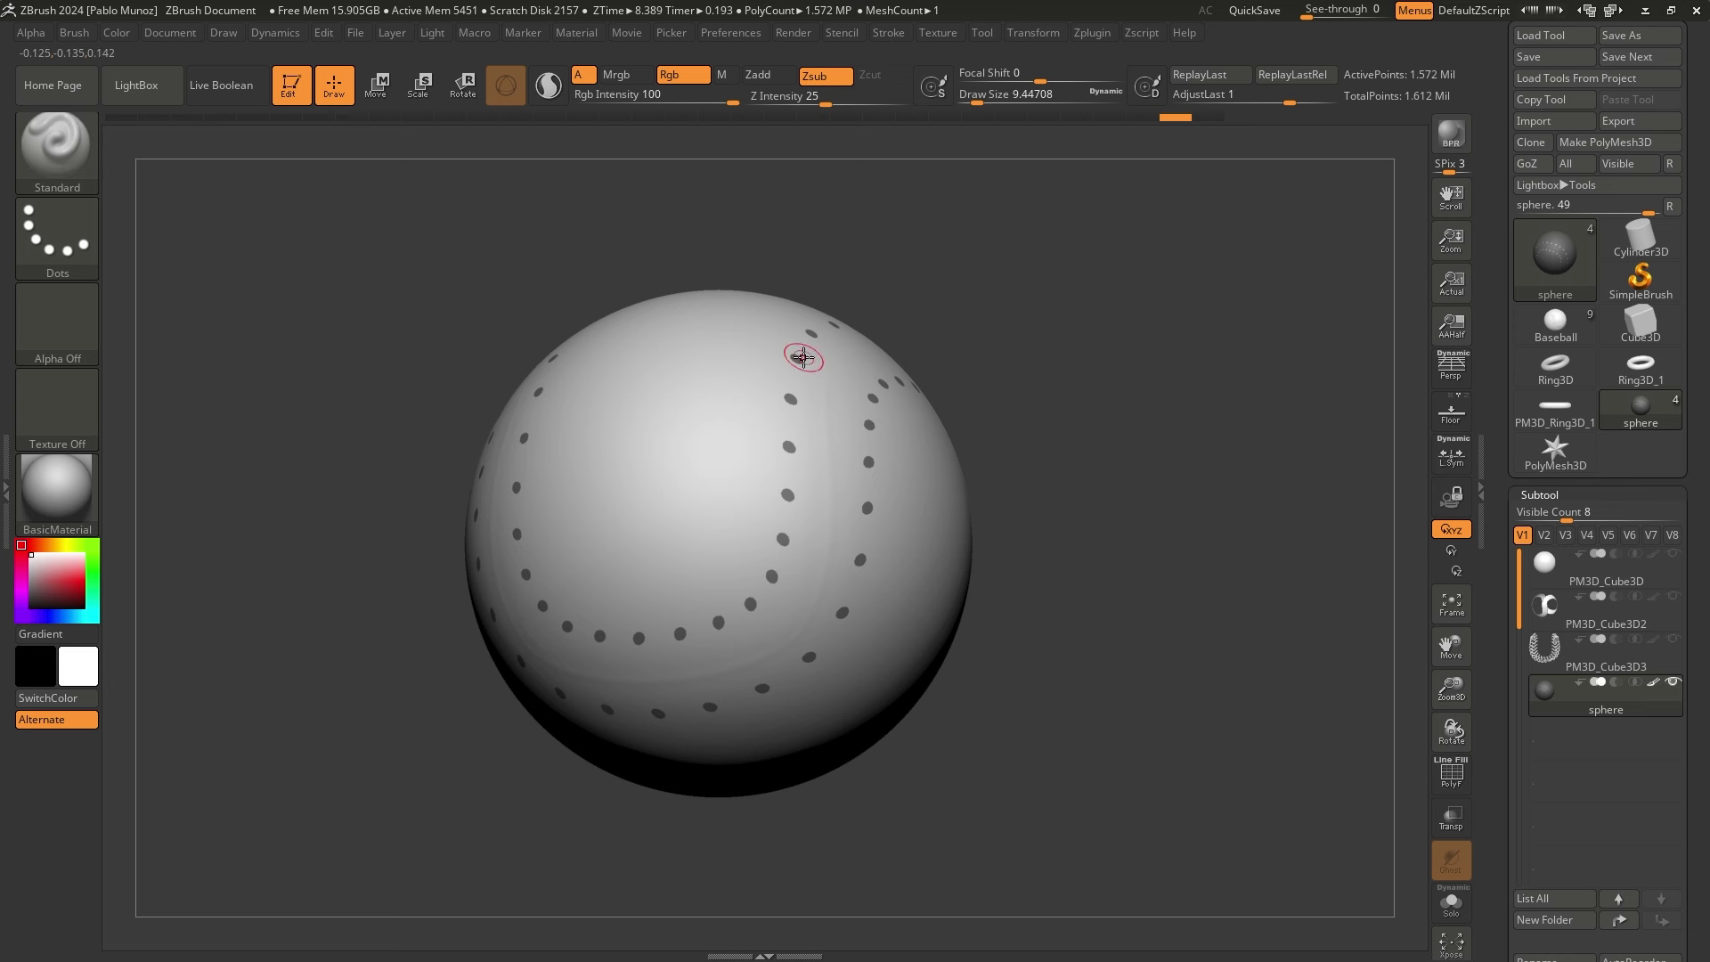
Invert the mask, fill the exposed stitch dots on the sphere with black, and clear the mask
key("ctrl")
left_click(1099, 344, "ctrl")
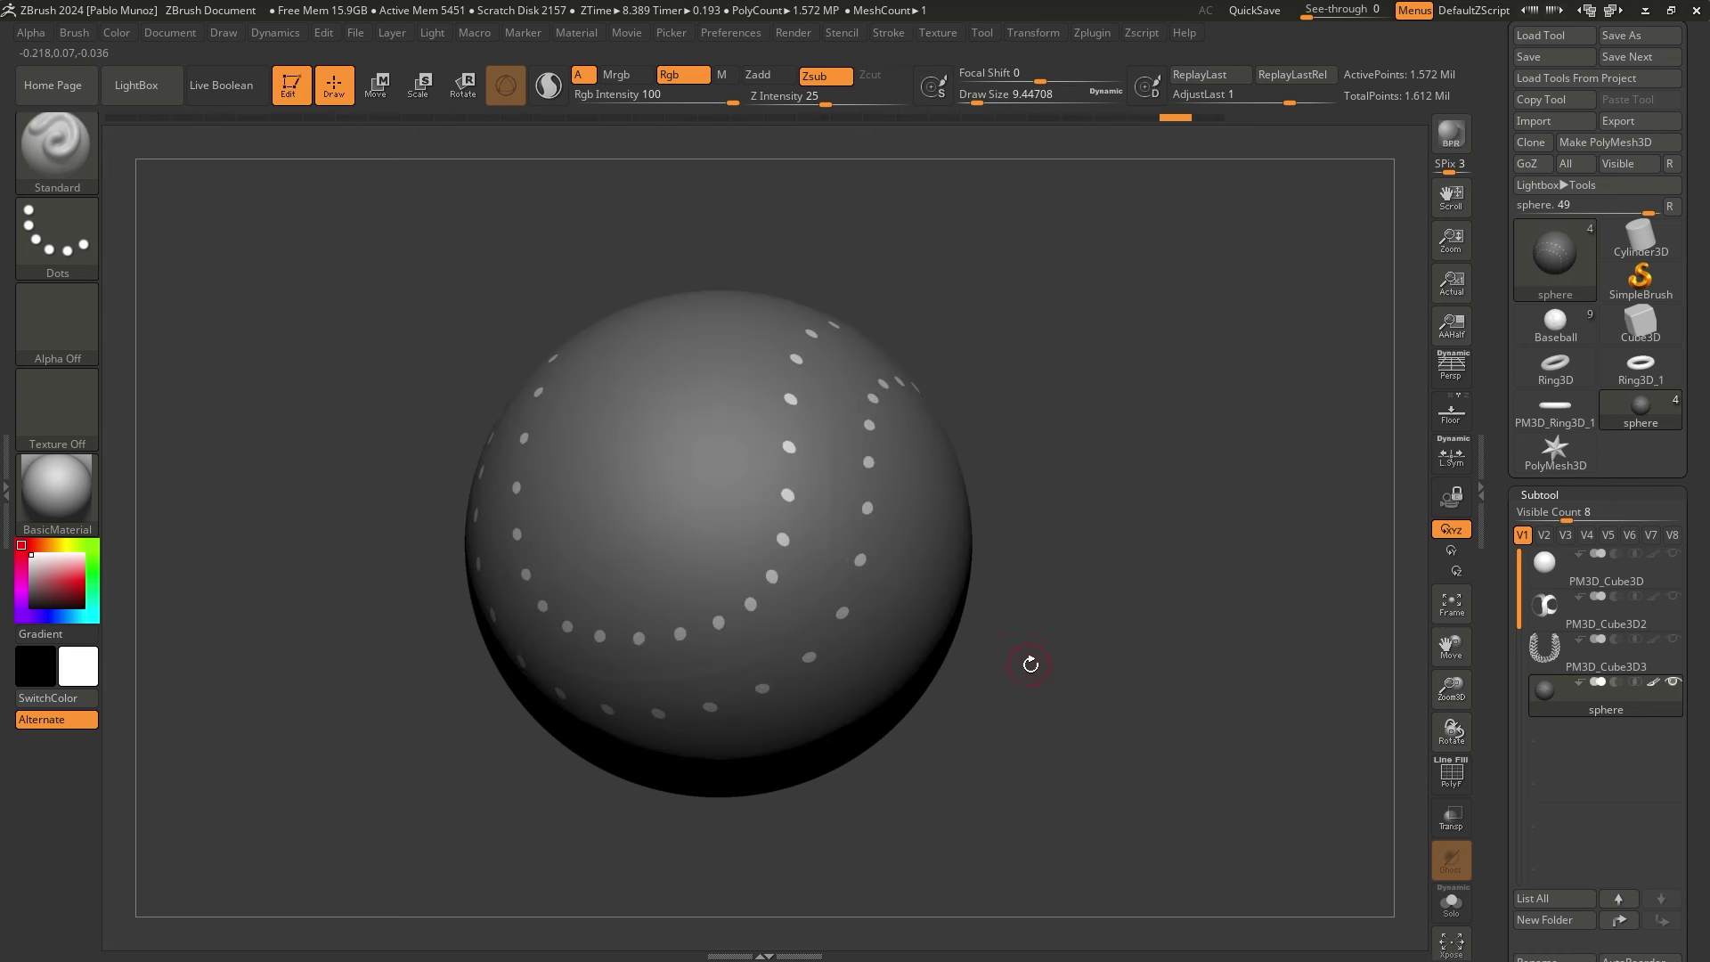
left_click_drag(36, 596, 31, 625)
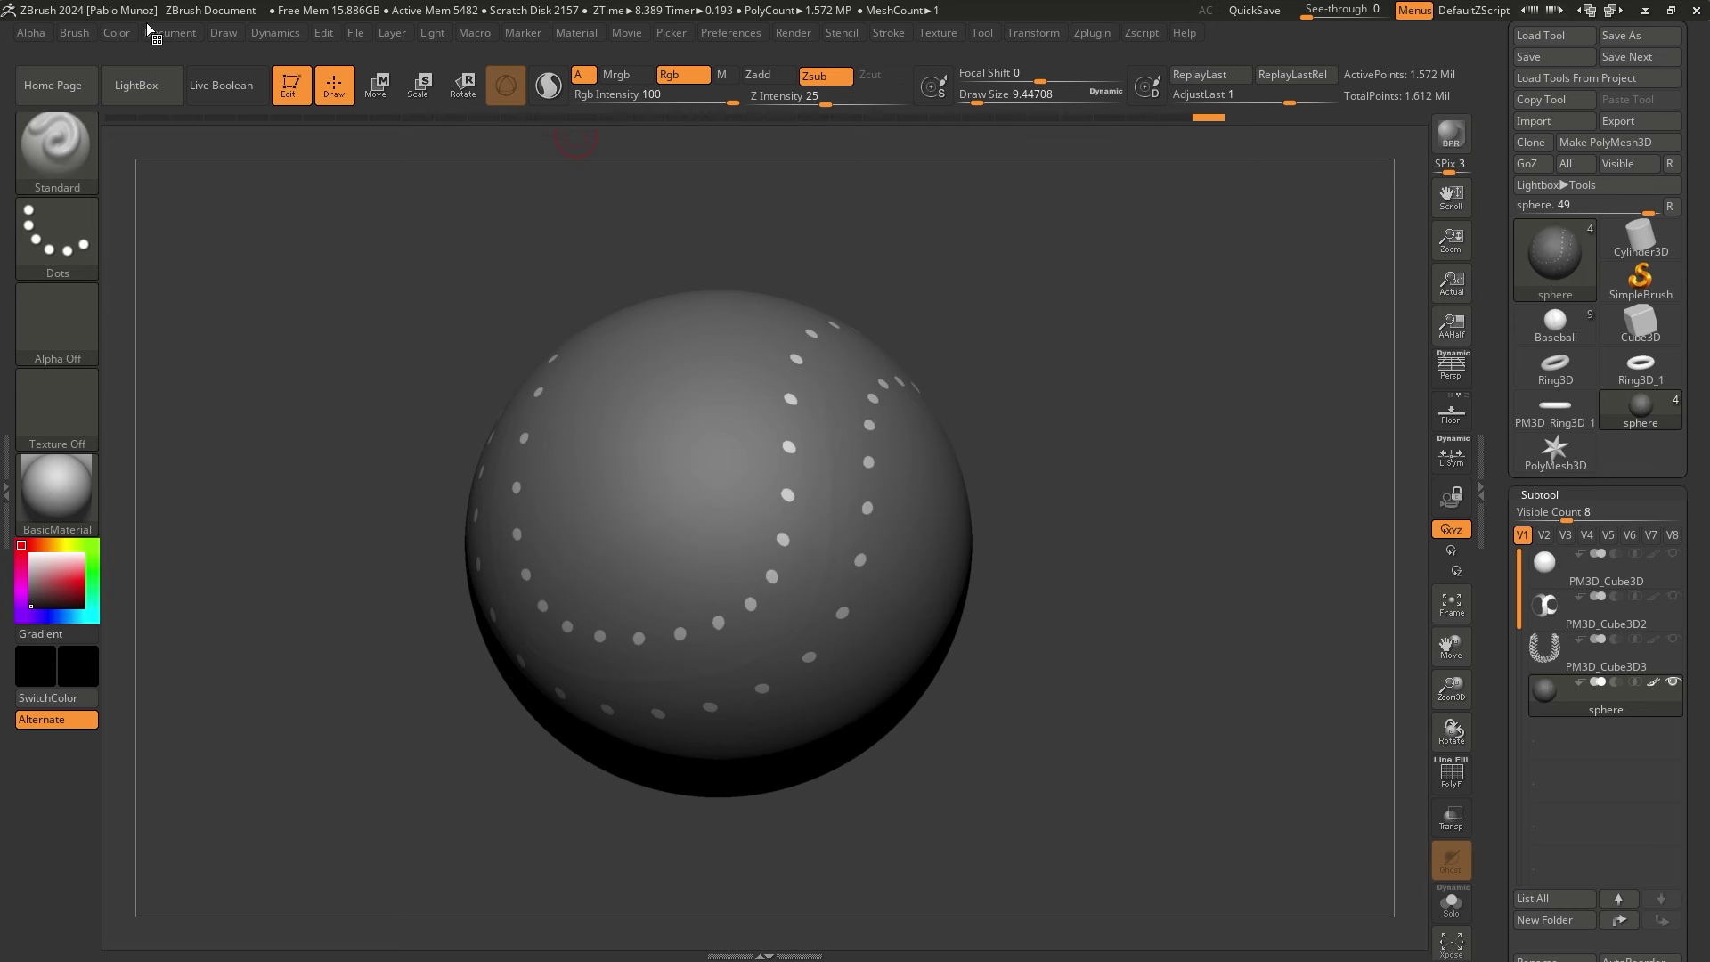
left_click(117, 33)
left_click(156, 419)
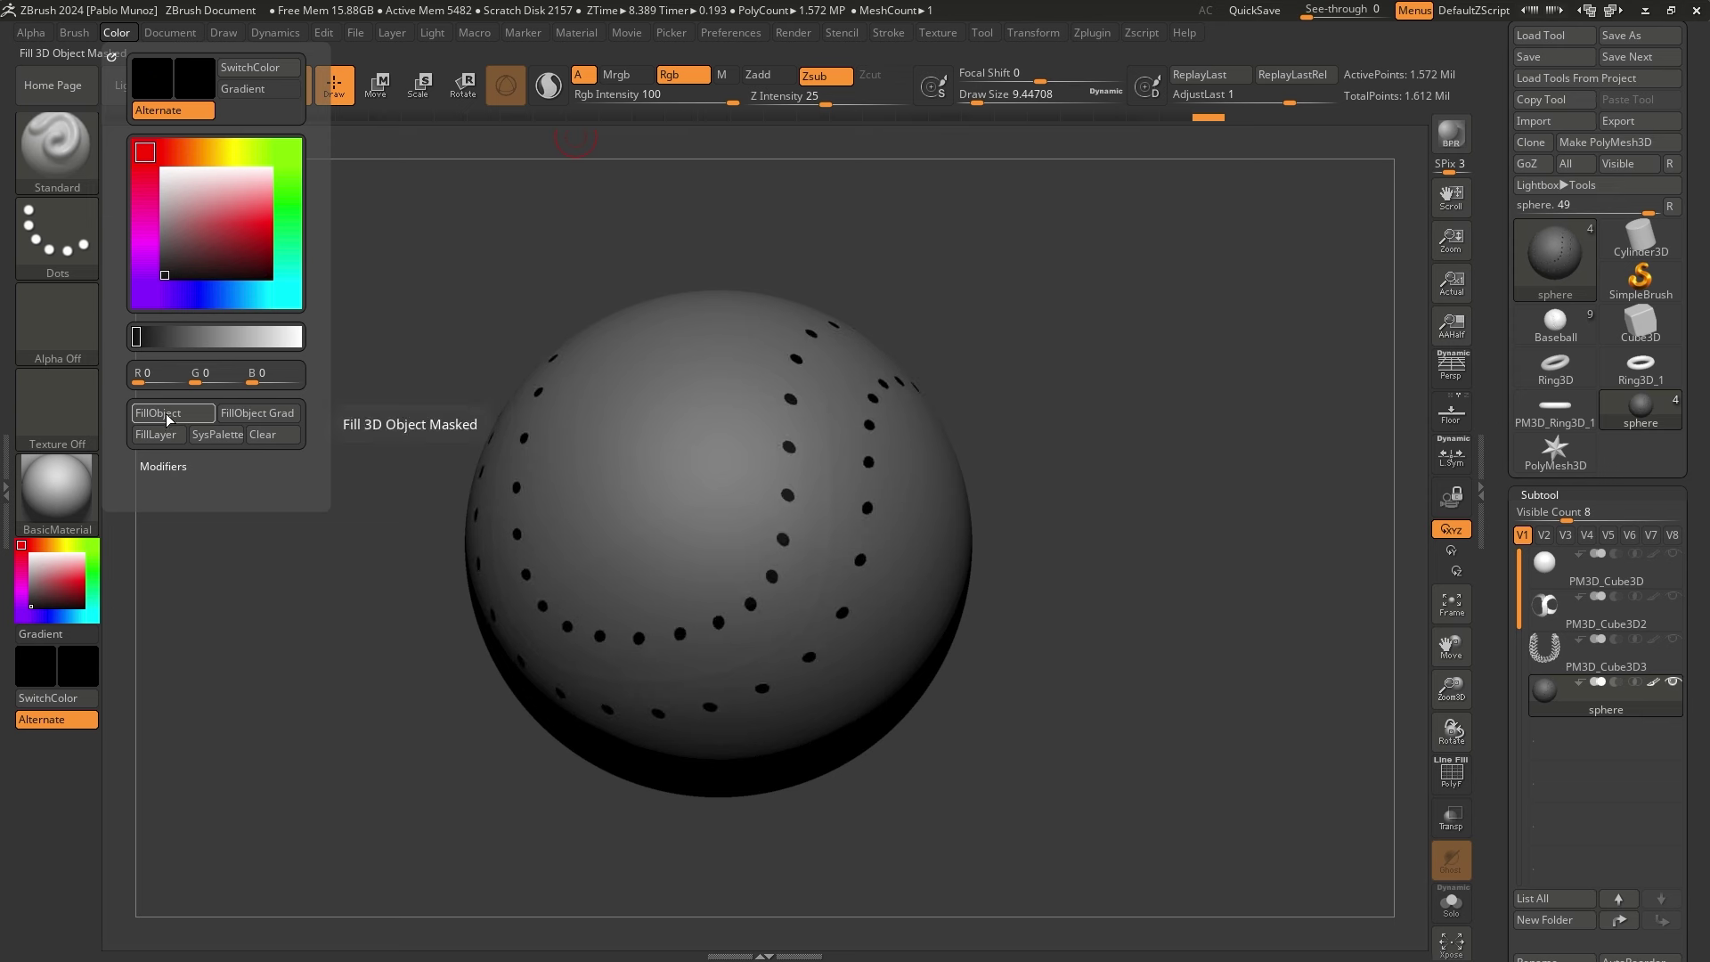
left_click_drag(1059, 322, 1094, 389, "ctrl")
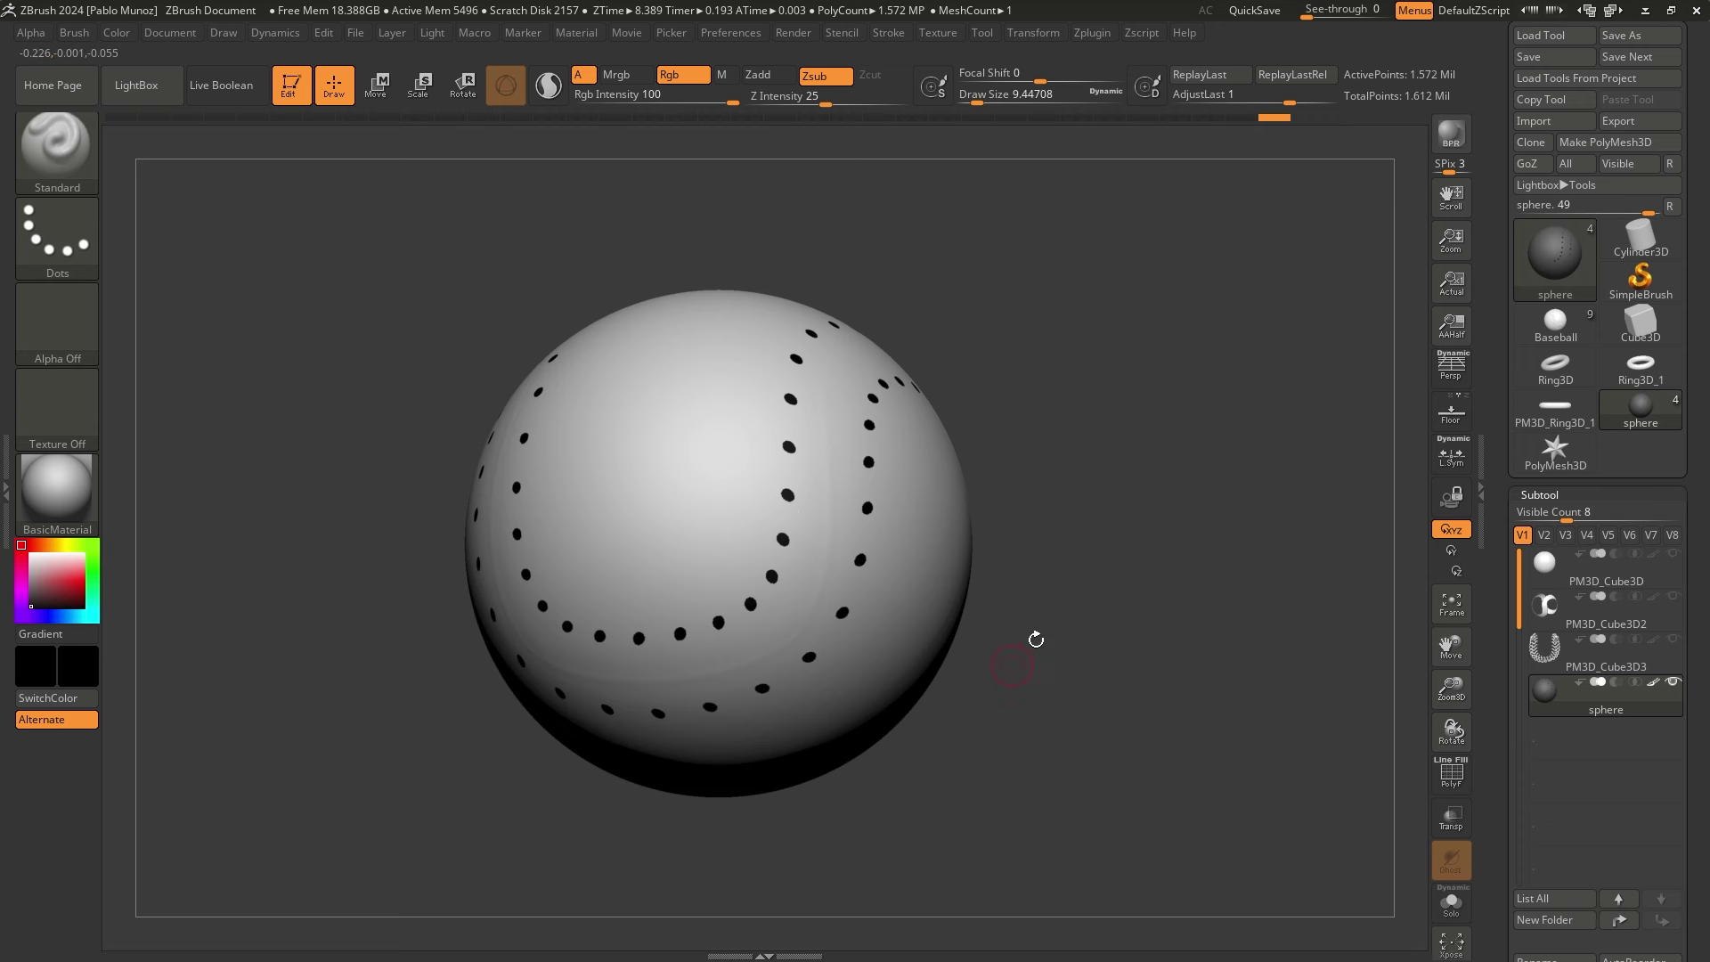
Mask the sphere's black dots using Mask By Intensity
left_click_drag(1496, 723, 1521, 334)
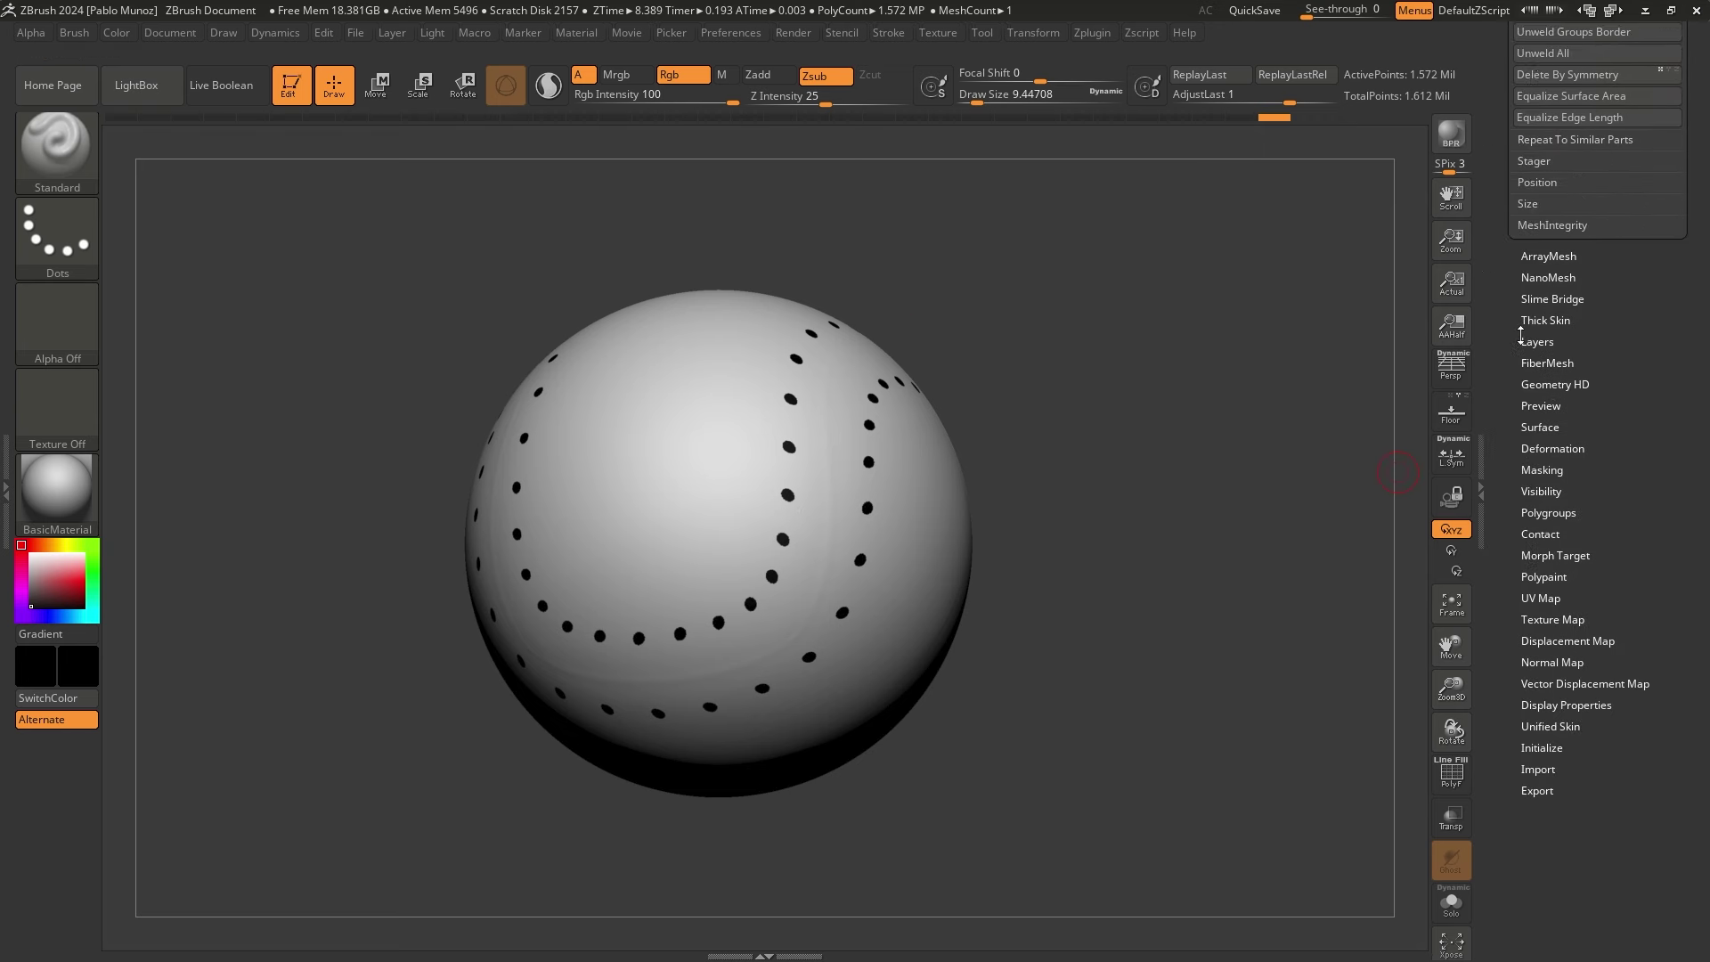
left_click(1542, 469)
left_click(1563, 727)
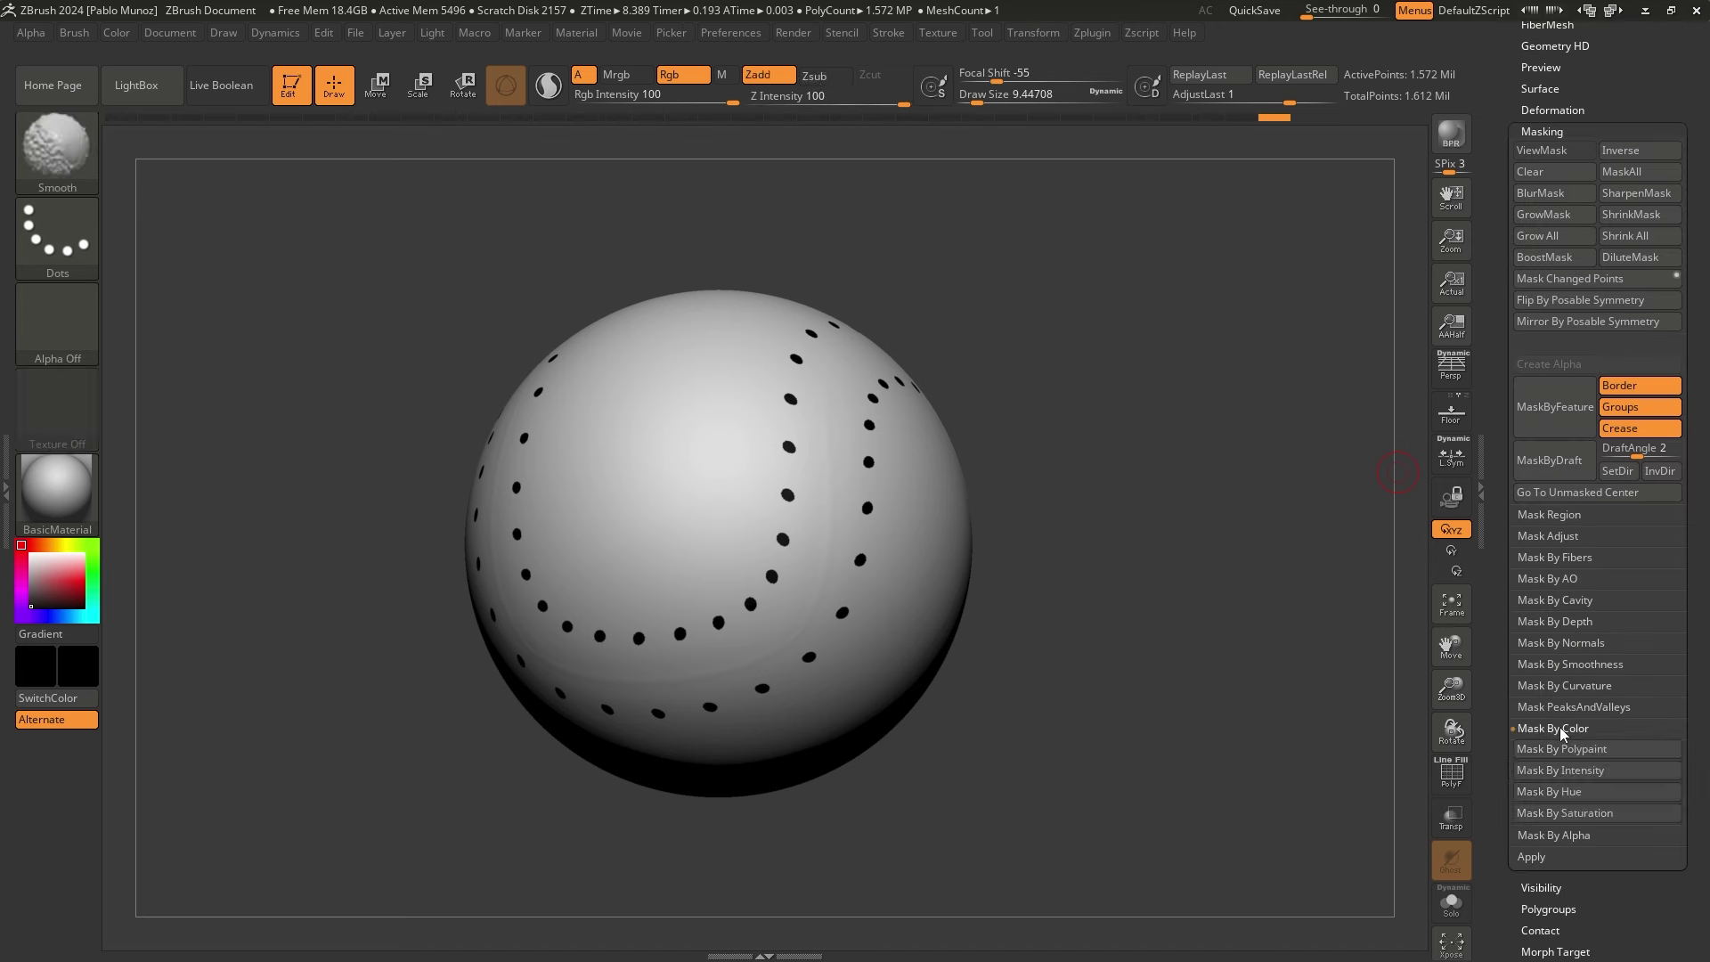
left_click(1585, 772)
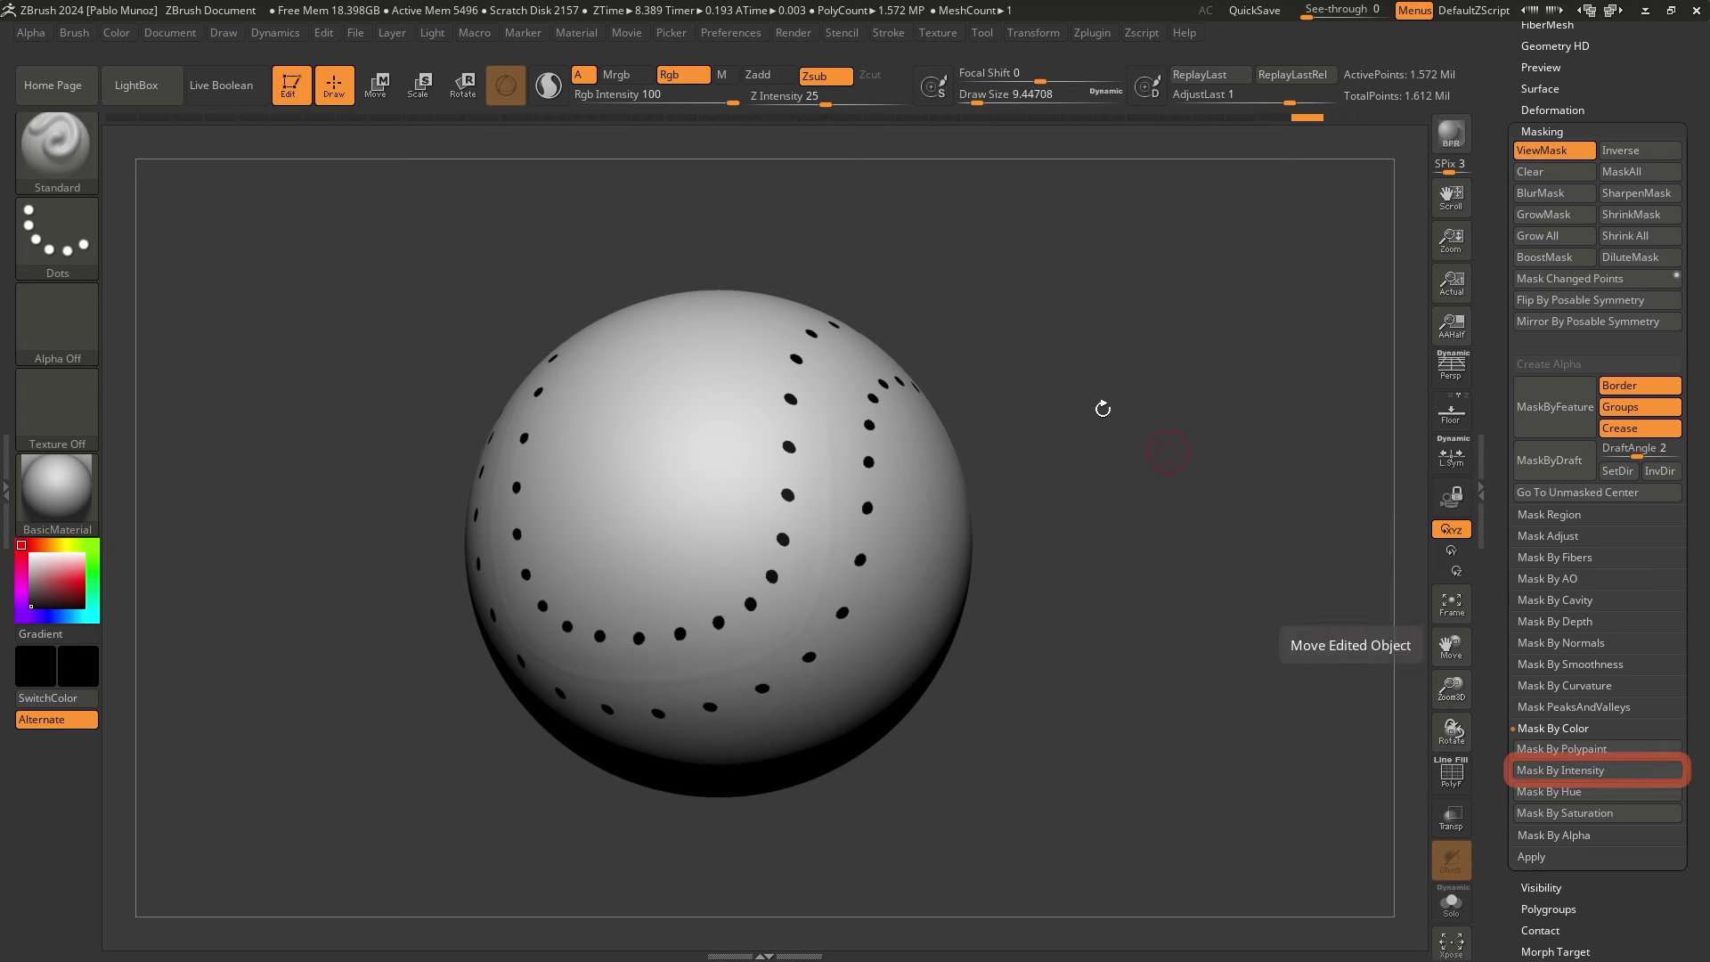
Turn off the sphere subtool's polypaint display and set the main color to white
left_click_drag(1574, 80, 1572, 278)
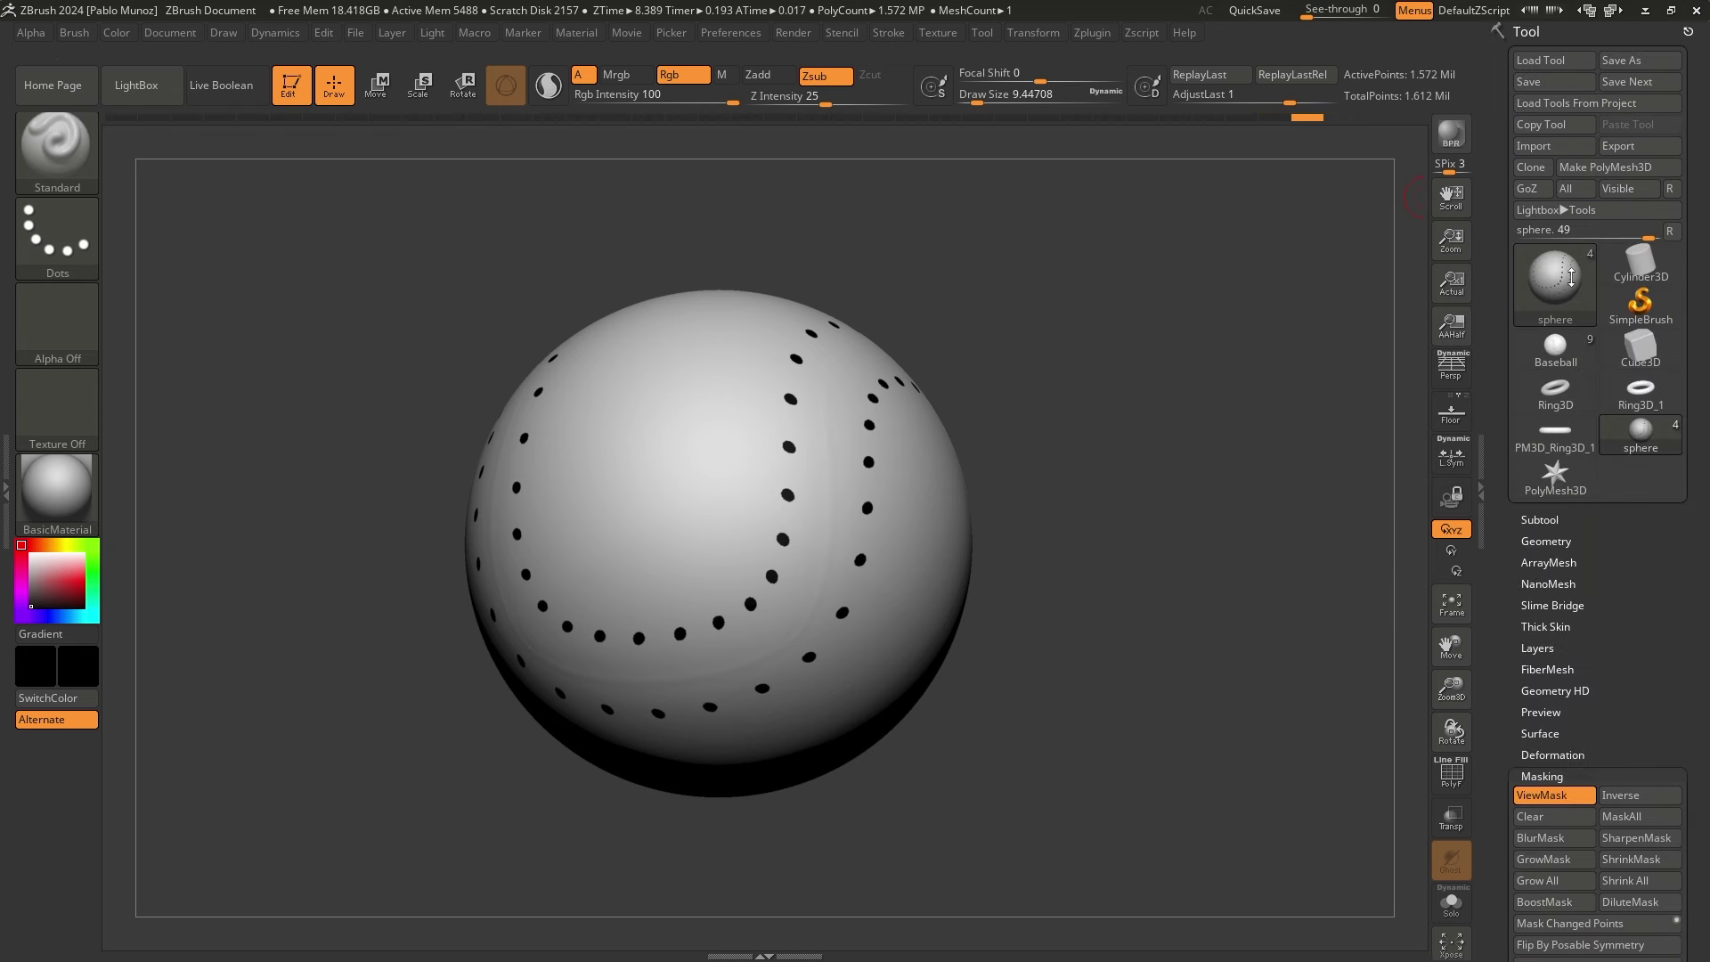
left_click(1580, 521)
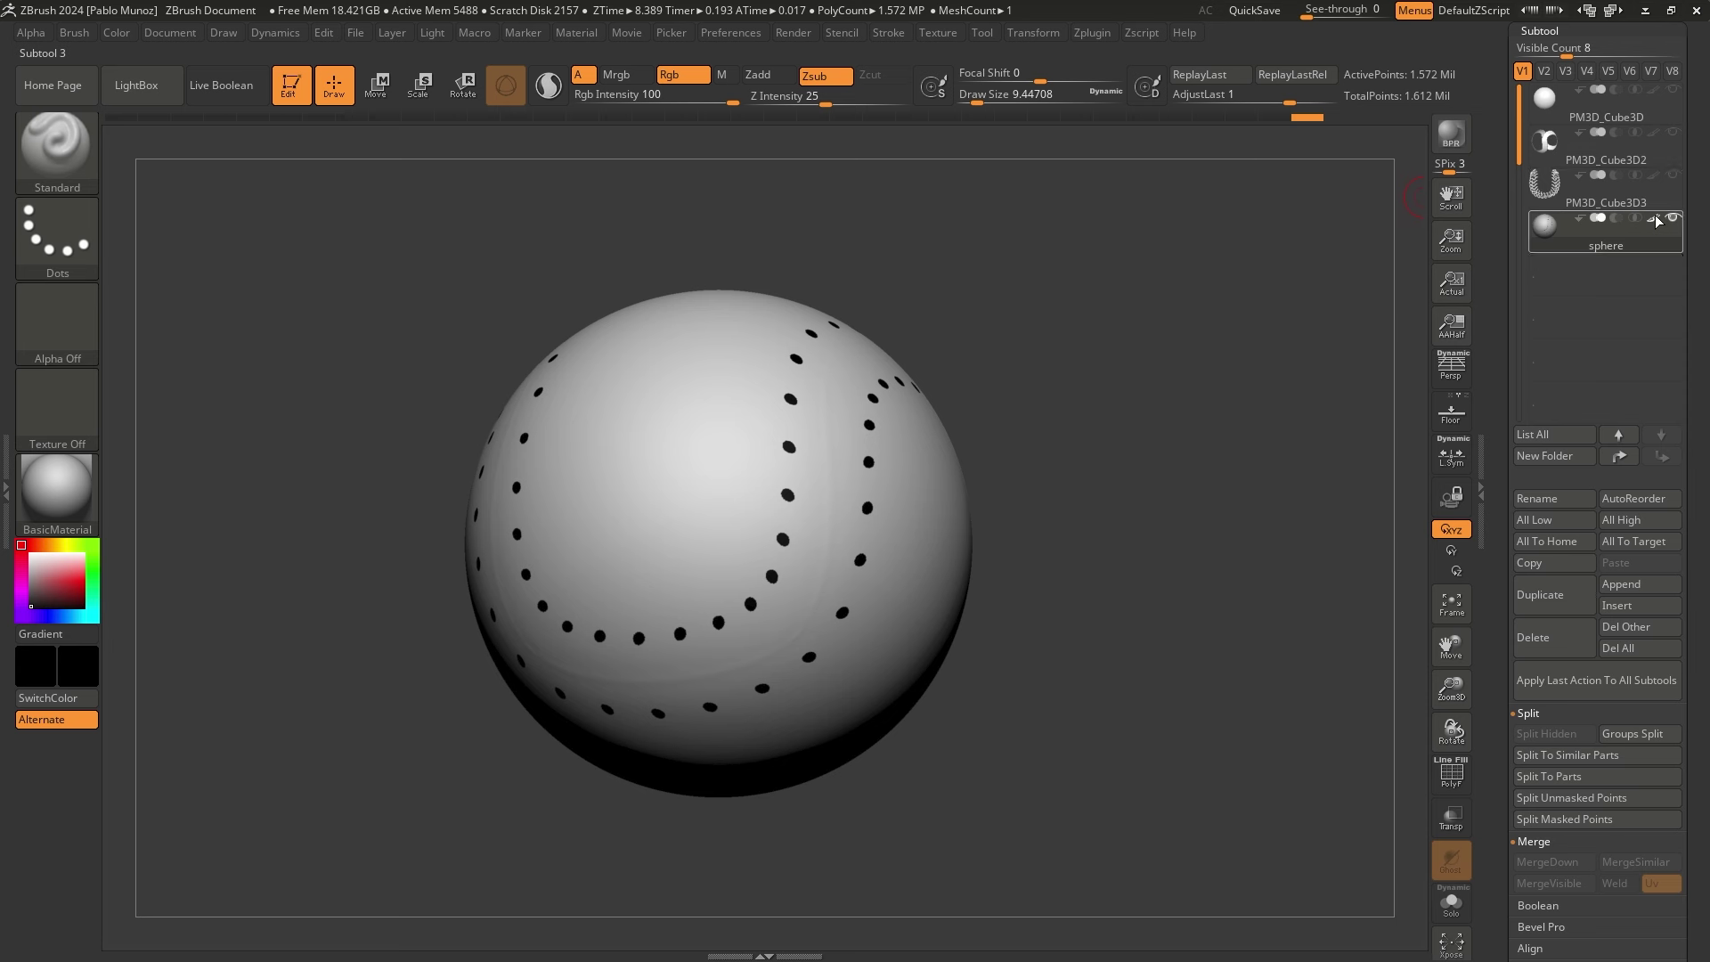
left_click(1655, 220)
left_click_drag(37, 562, 29, 552)
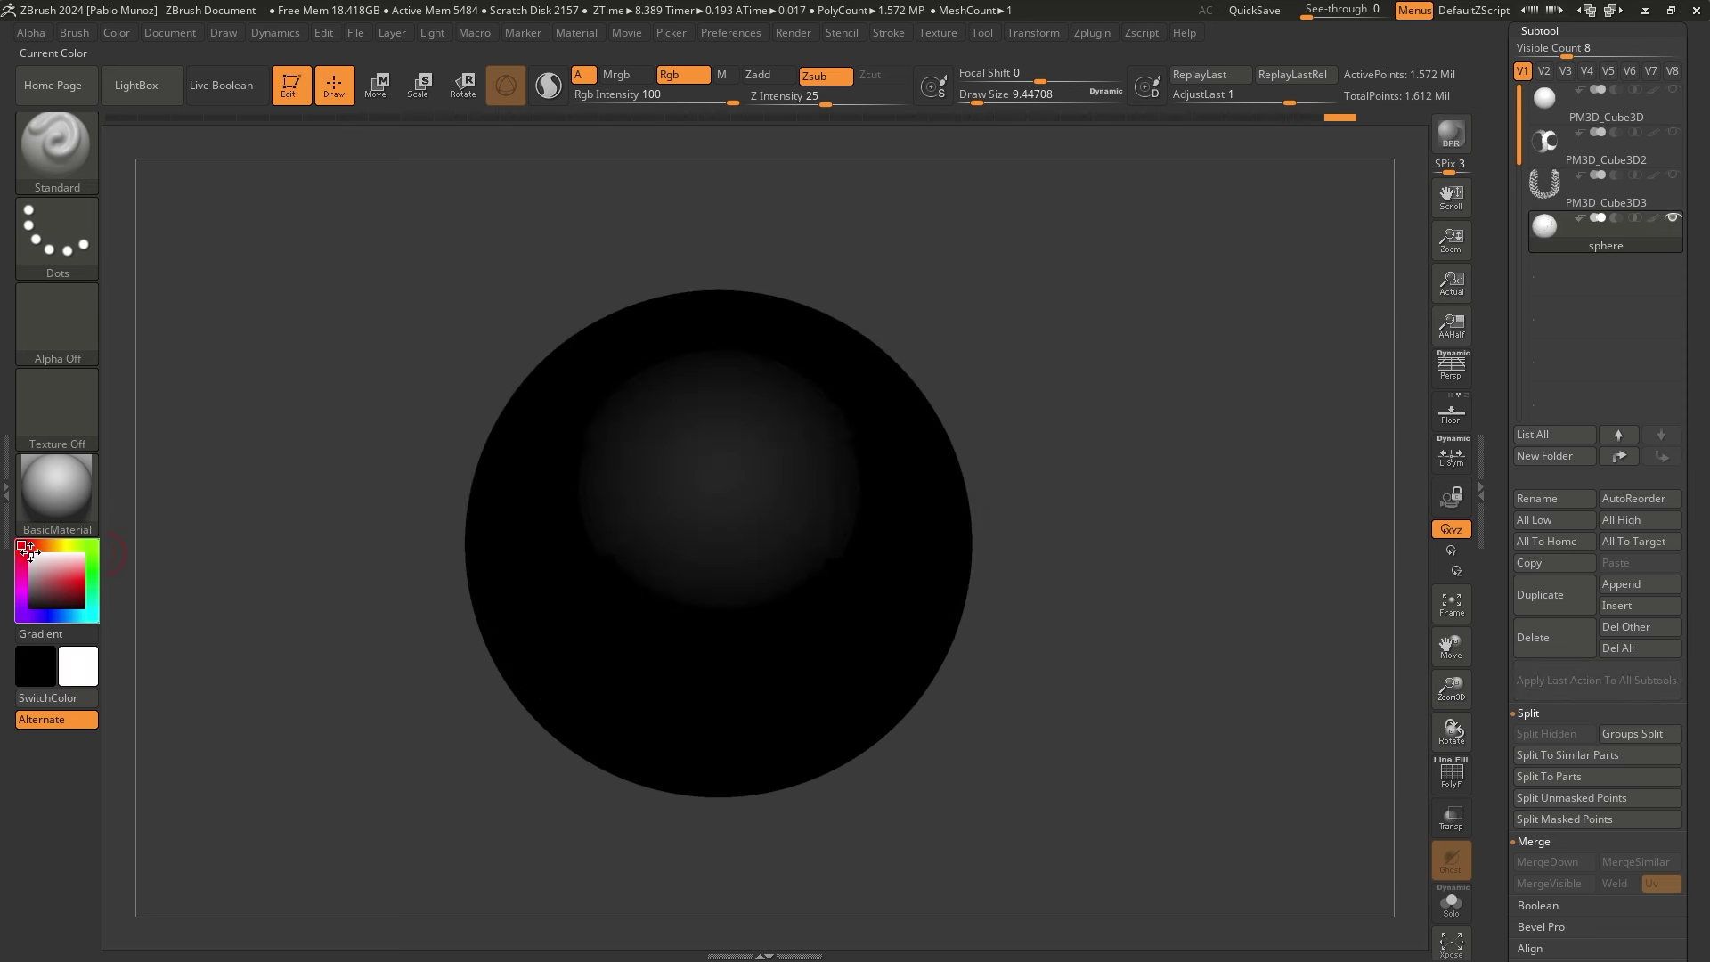
left_click_drag(1105, 309, 1158, 329)
Invert the mask and push the stitch dots inward with a slight negative Inflate deformation
left_click_drag(1507, 334, 1504, 144)
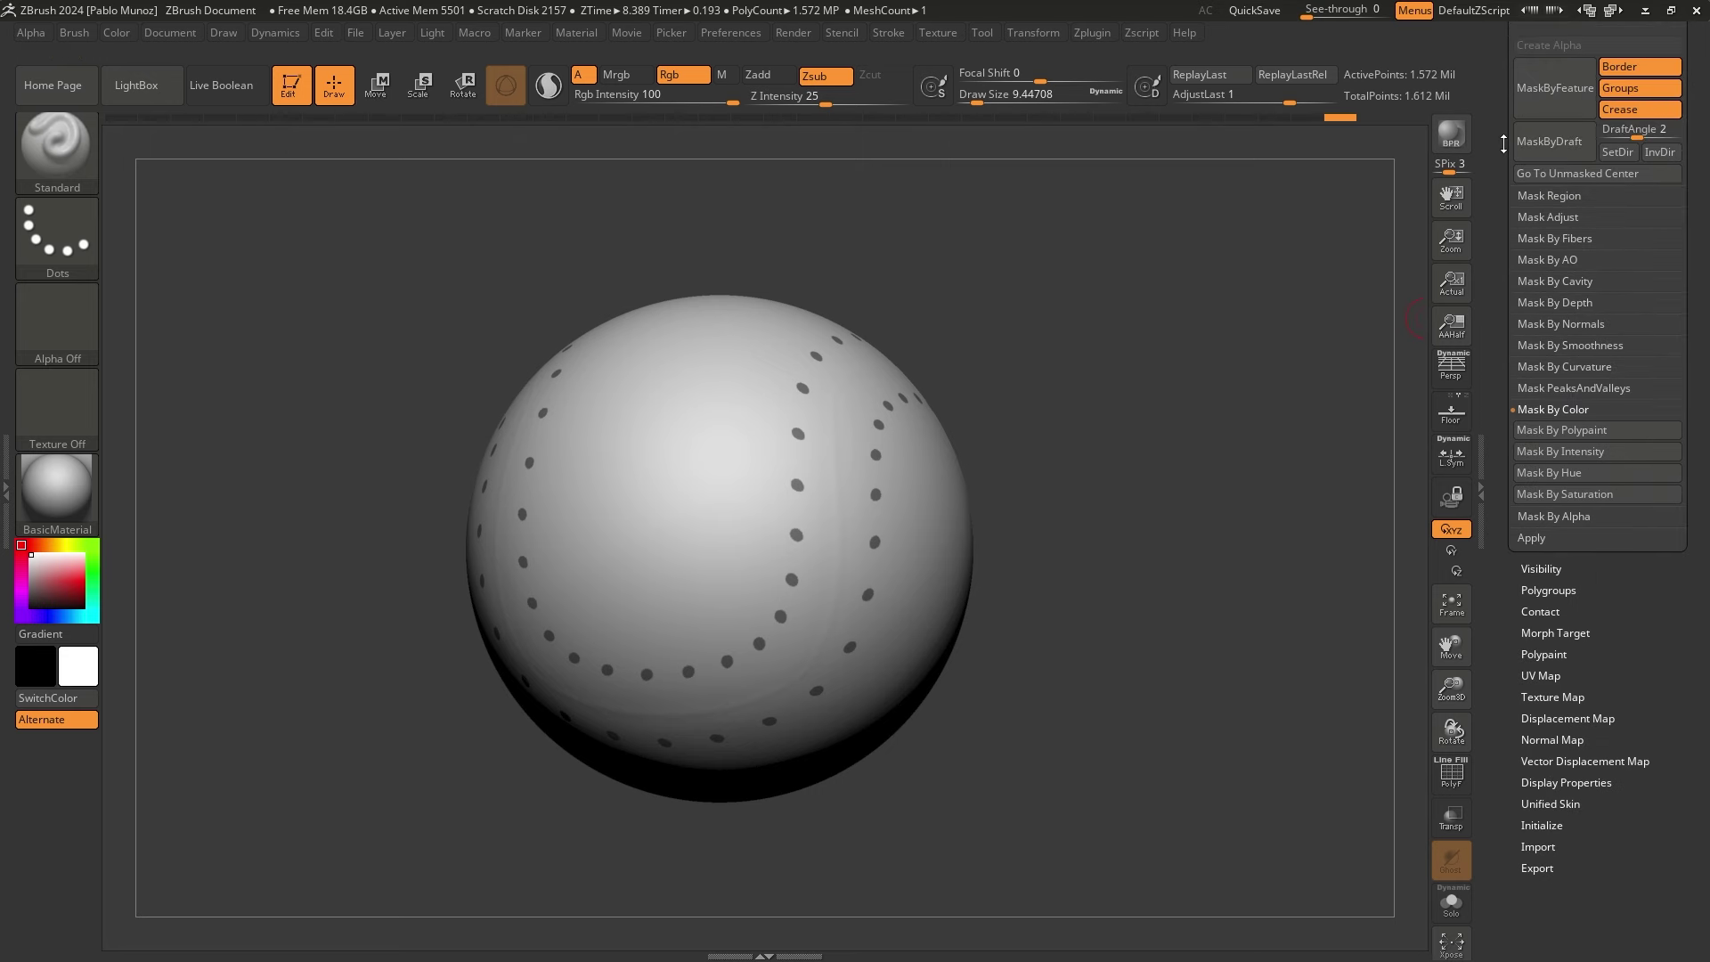
left_click_drag(1592, 694, 1599, 810)
left_click_drag(1502, 210, 1505, 302)
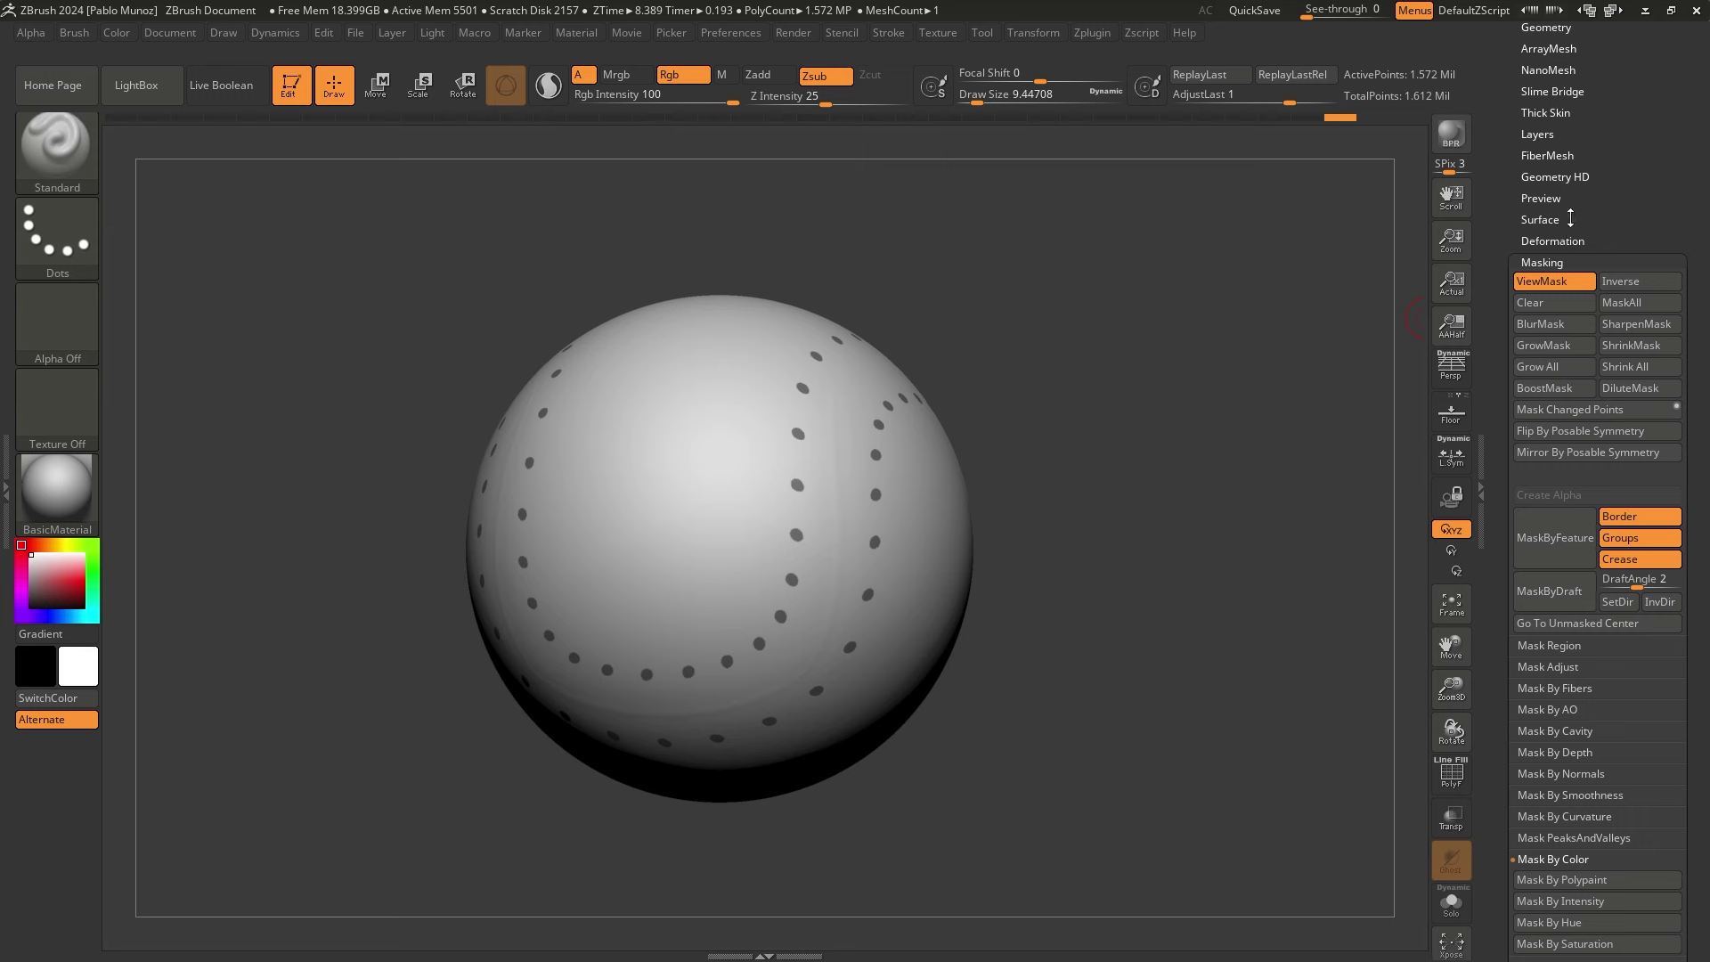
left_click(1552, 241)
key("ctrl")
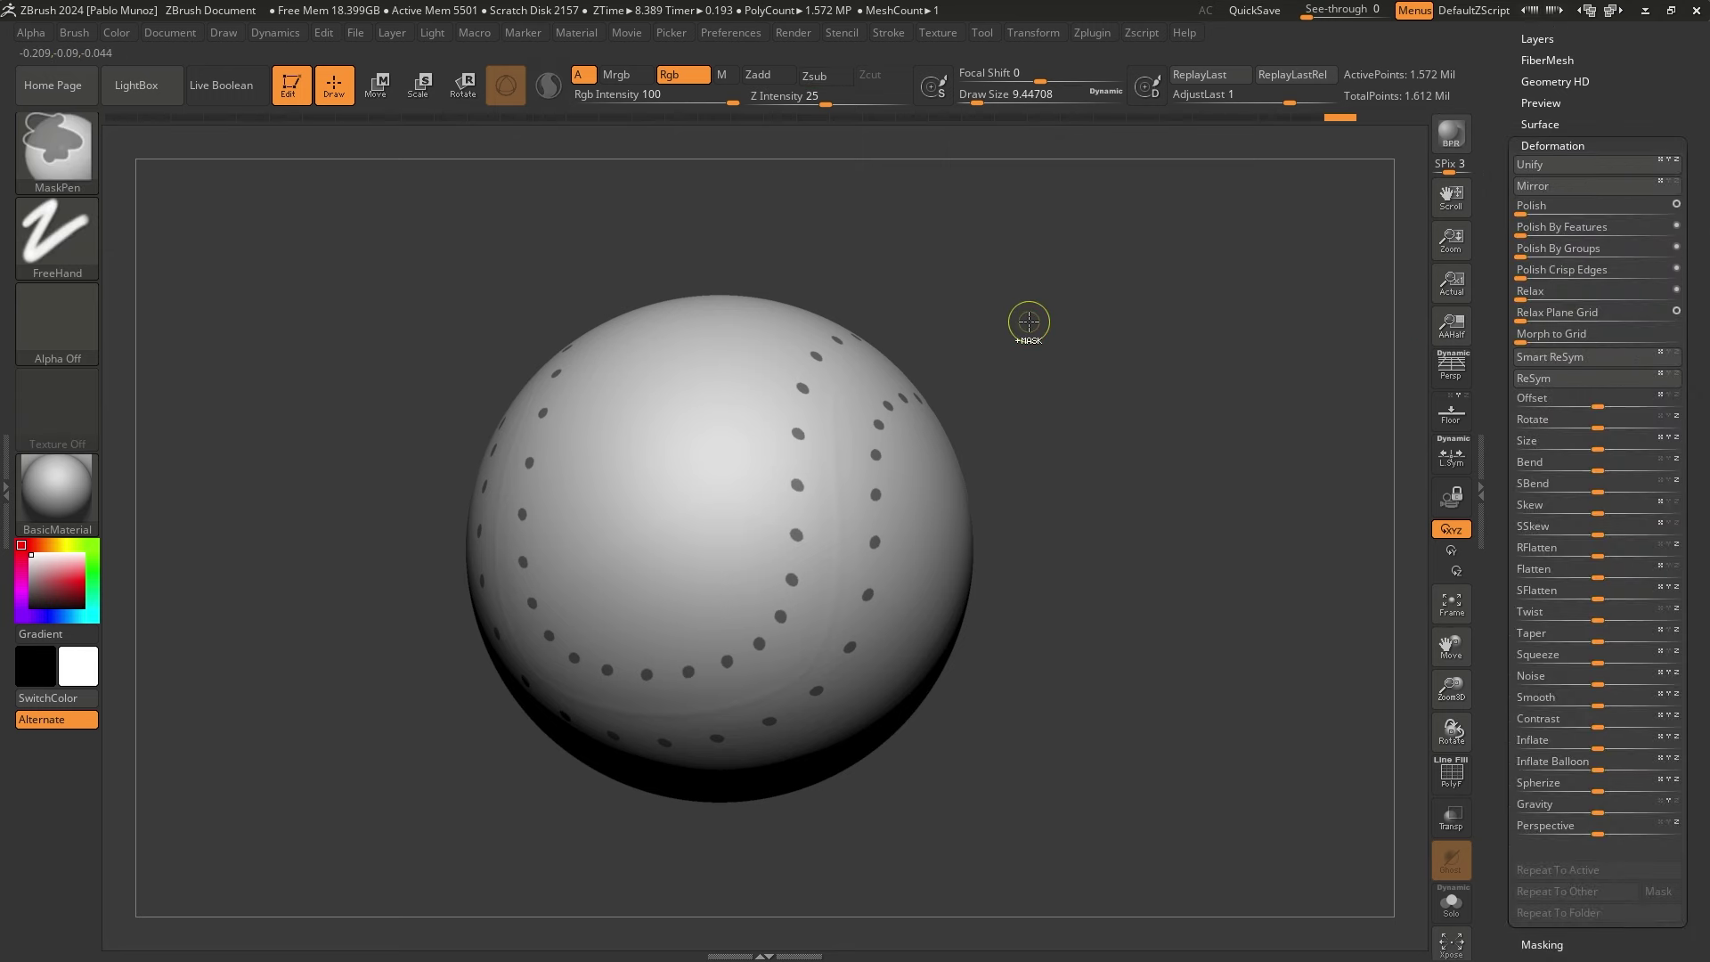
left_click(1029, 324, "ctrl")
left_click_drag(1030, 338, 1145, 300, "alt")
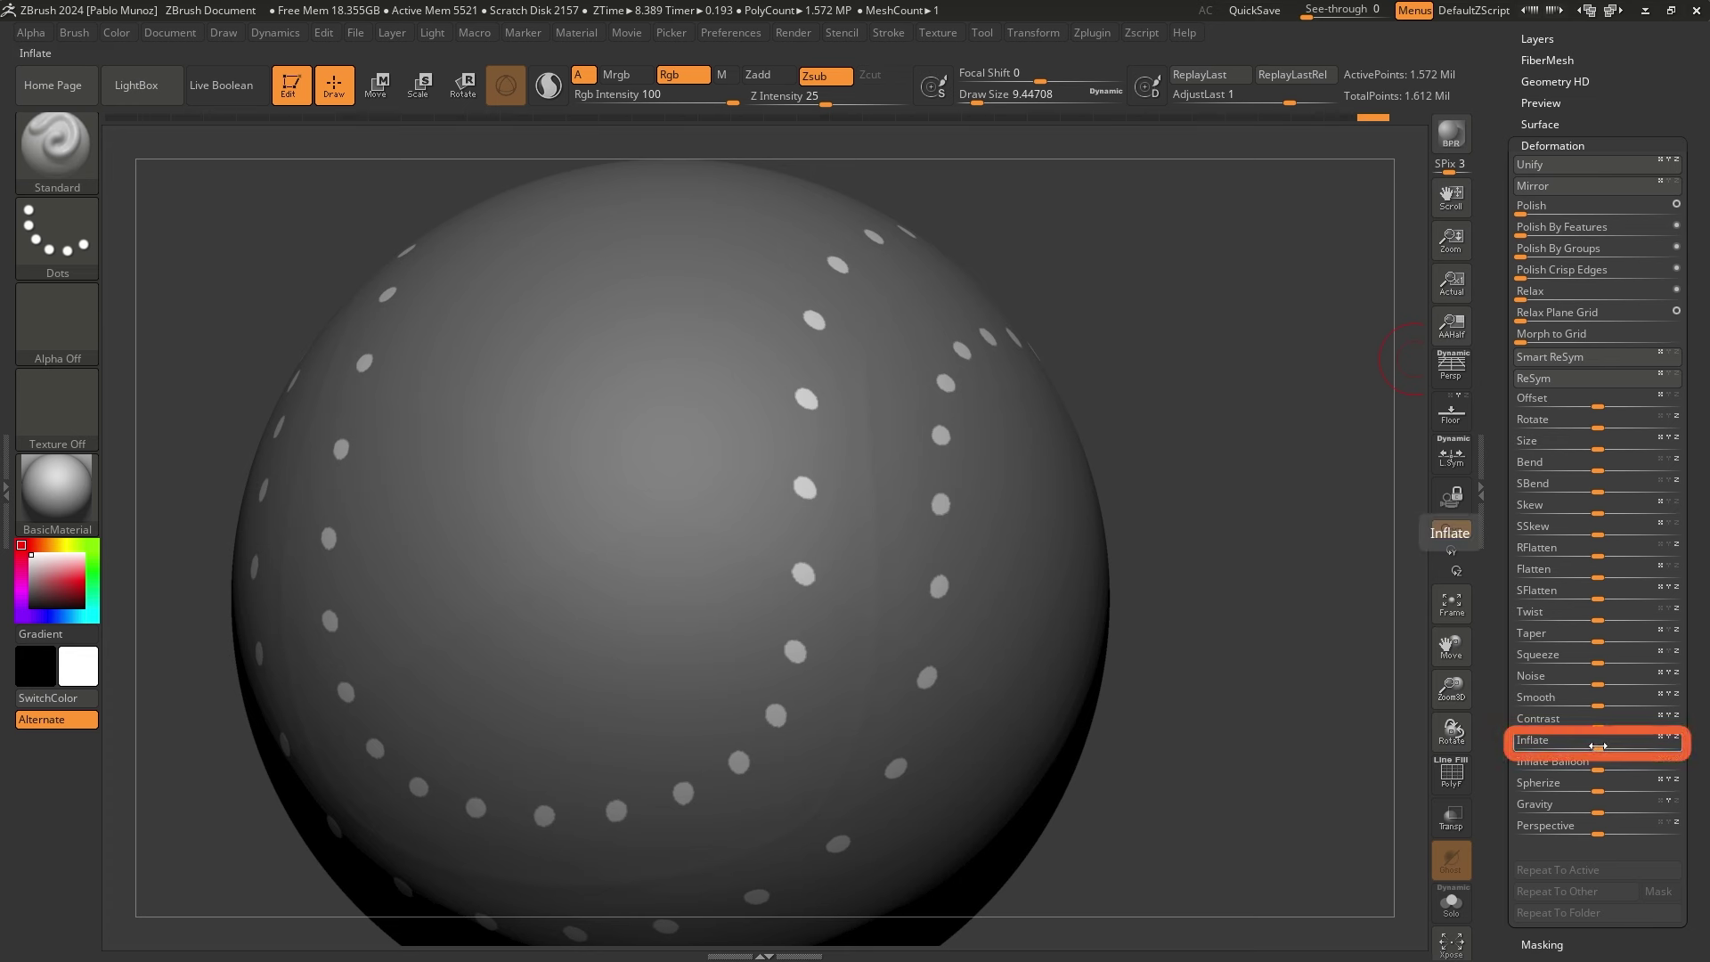
left_click_drag(1597, 747, 1592, 746)
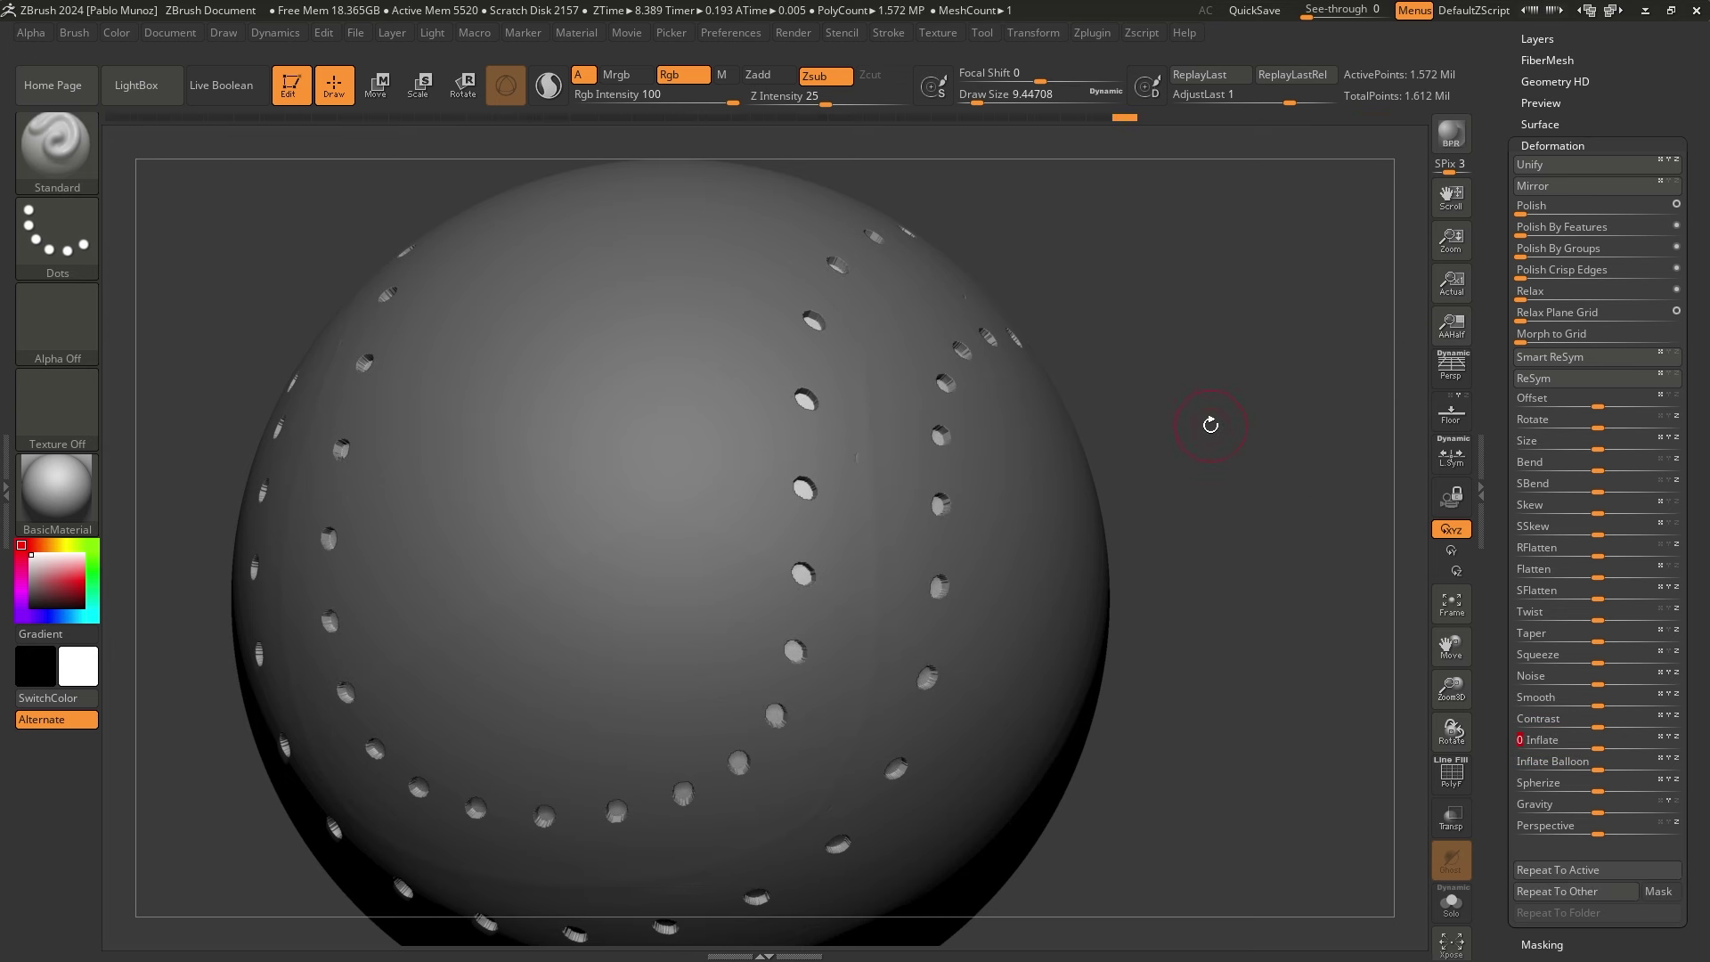
Blur the mask around the stitch holes to soften its borders
key("ctrl")
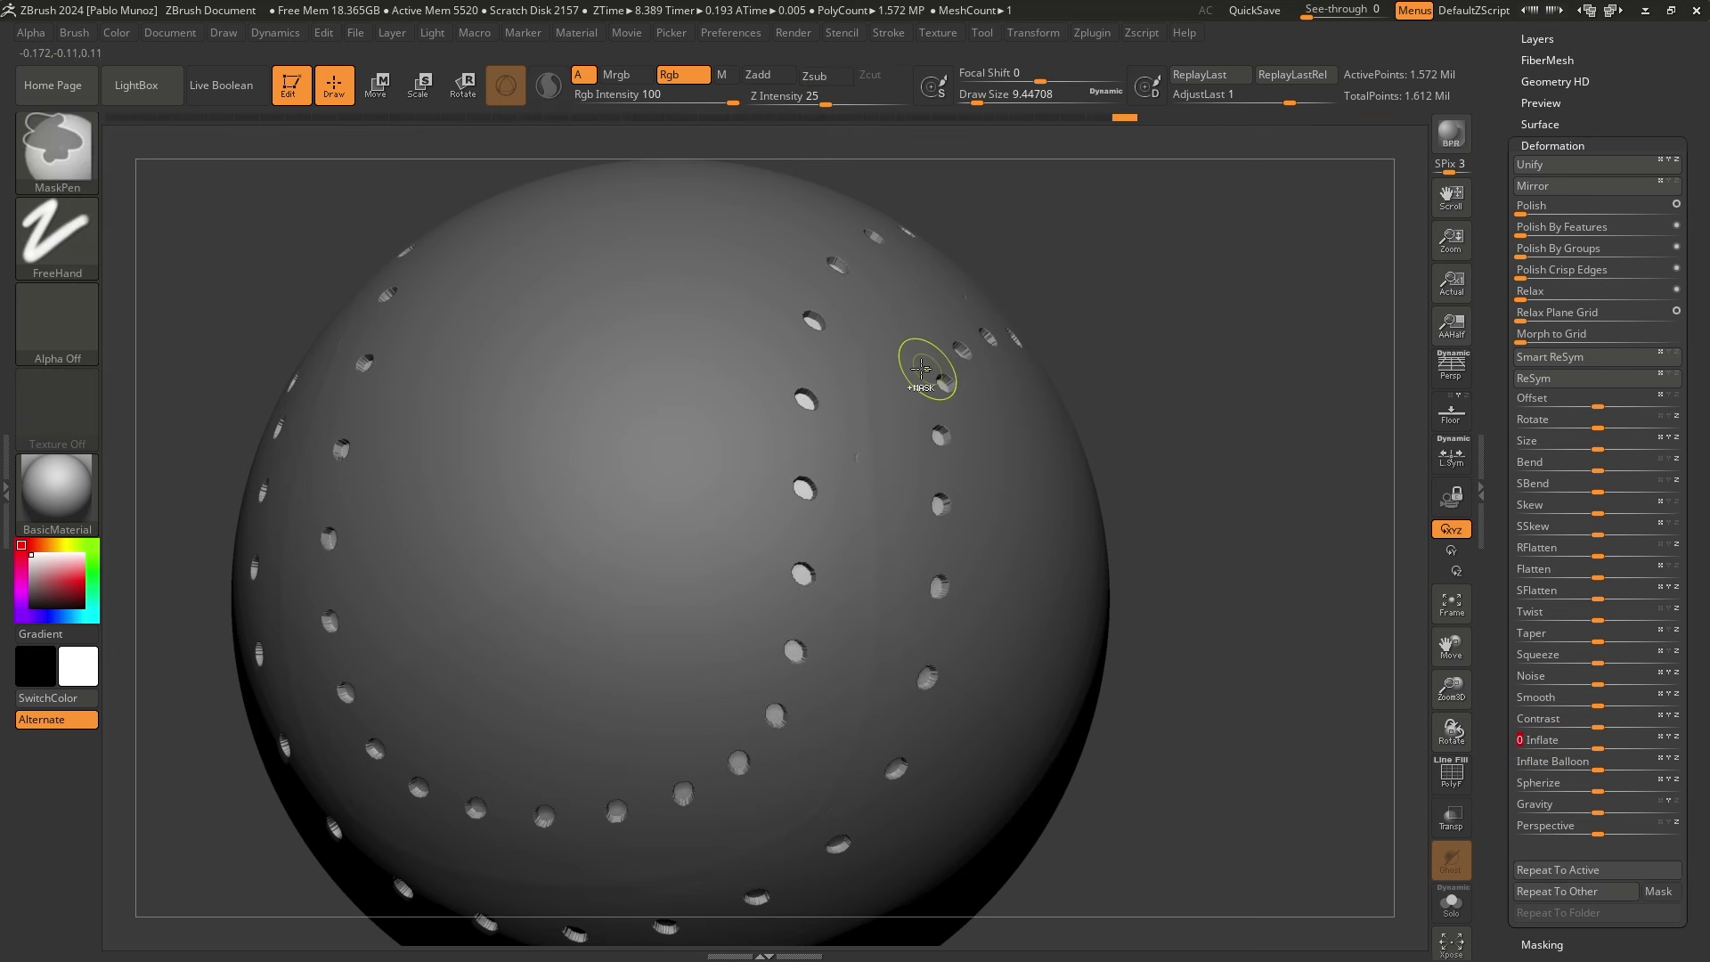
left_click(879, 340, "ctrl")
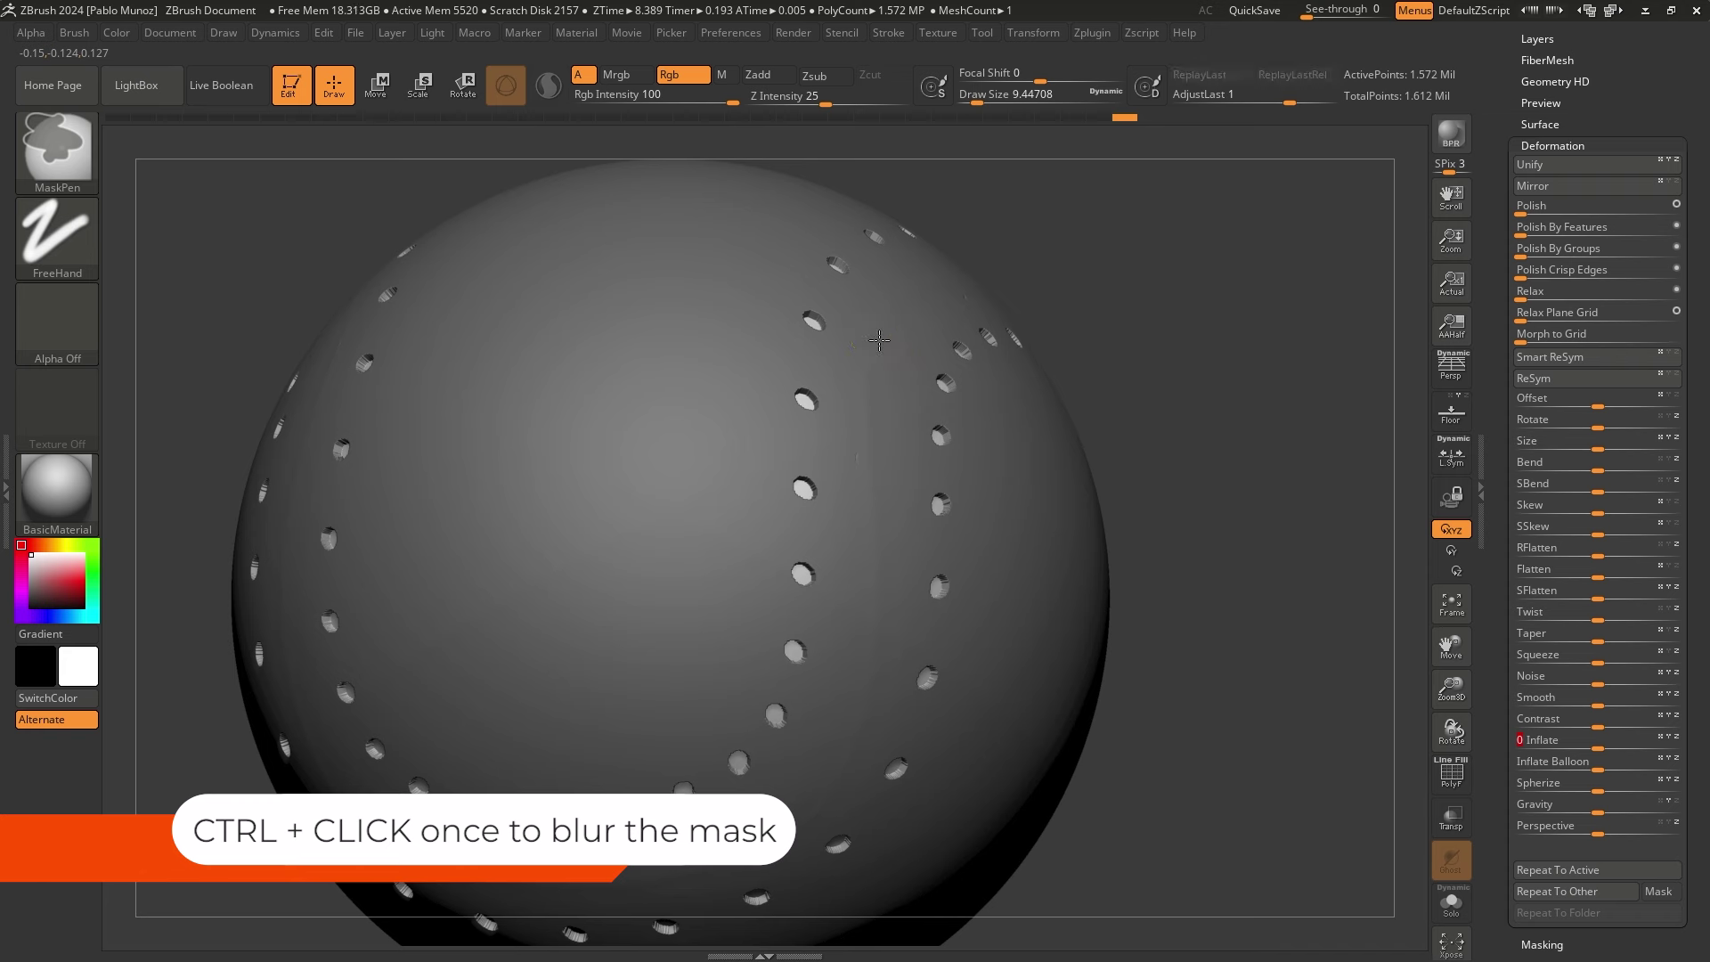
left_click(882, 389, "ctrl")
key("ctrl+z")
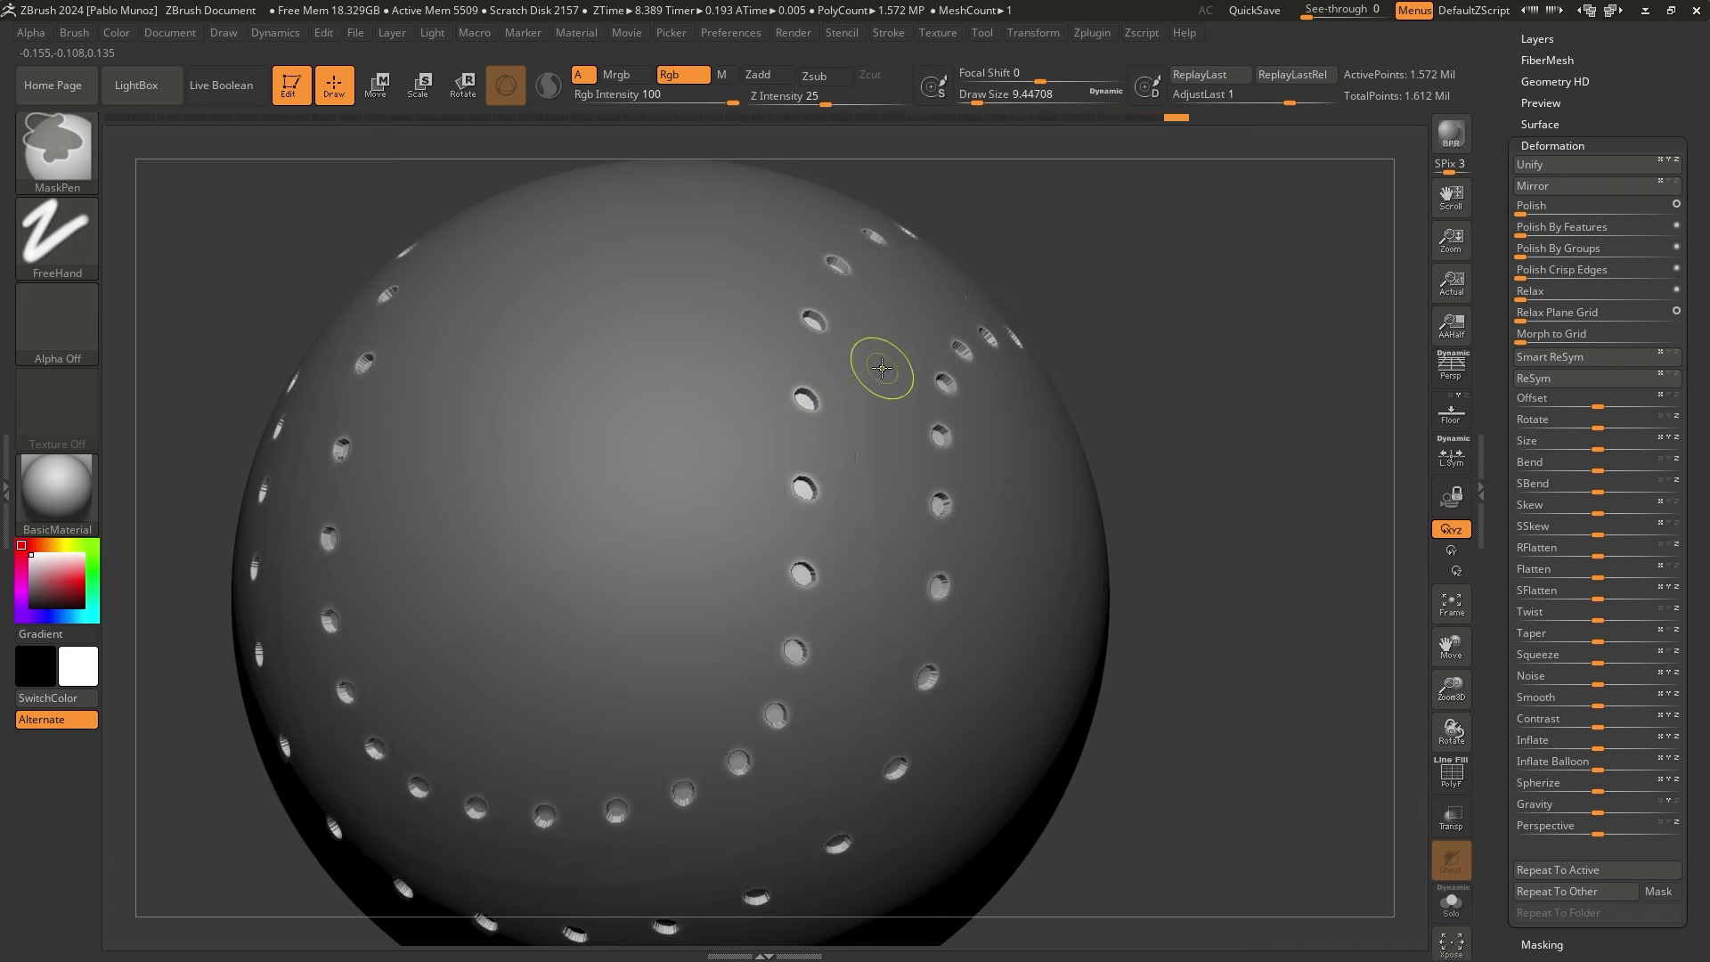
left_click(882, 367, "ctrl")
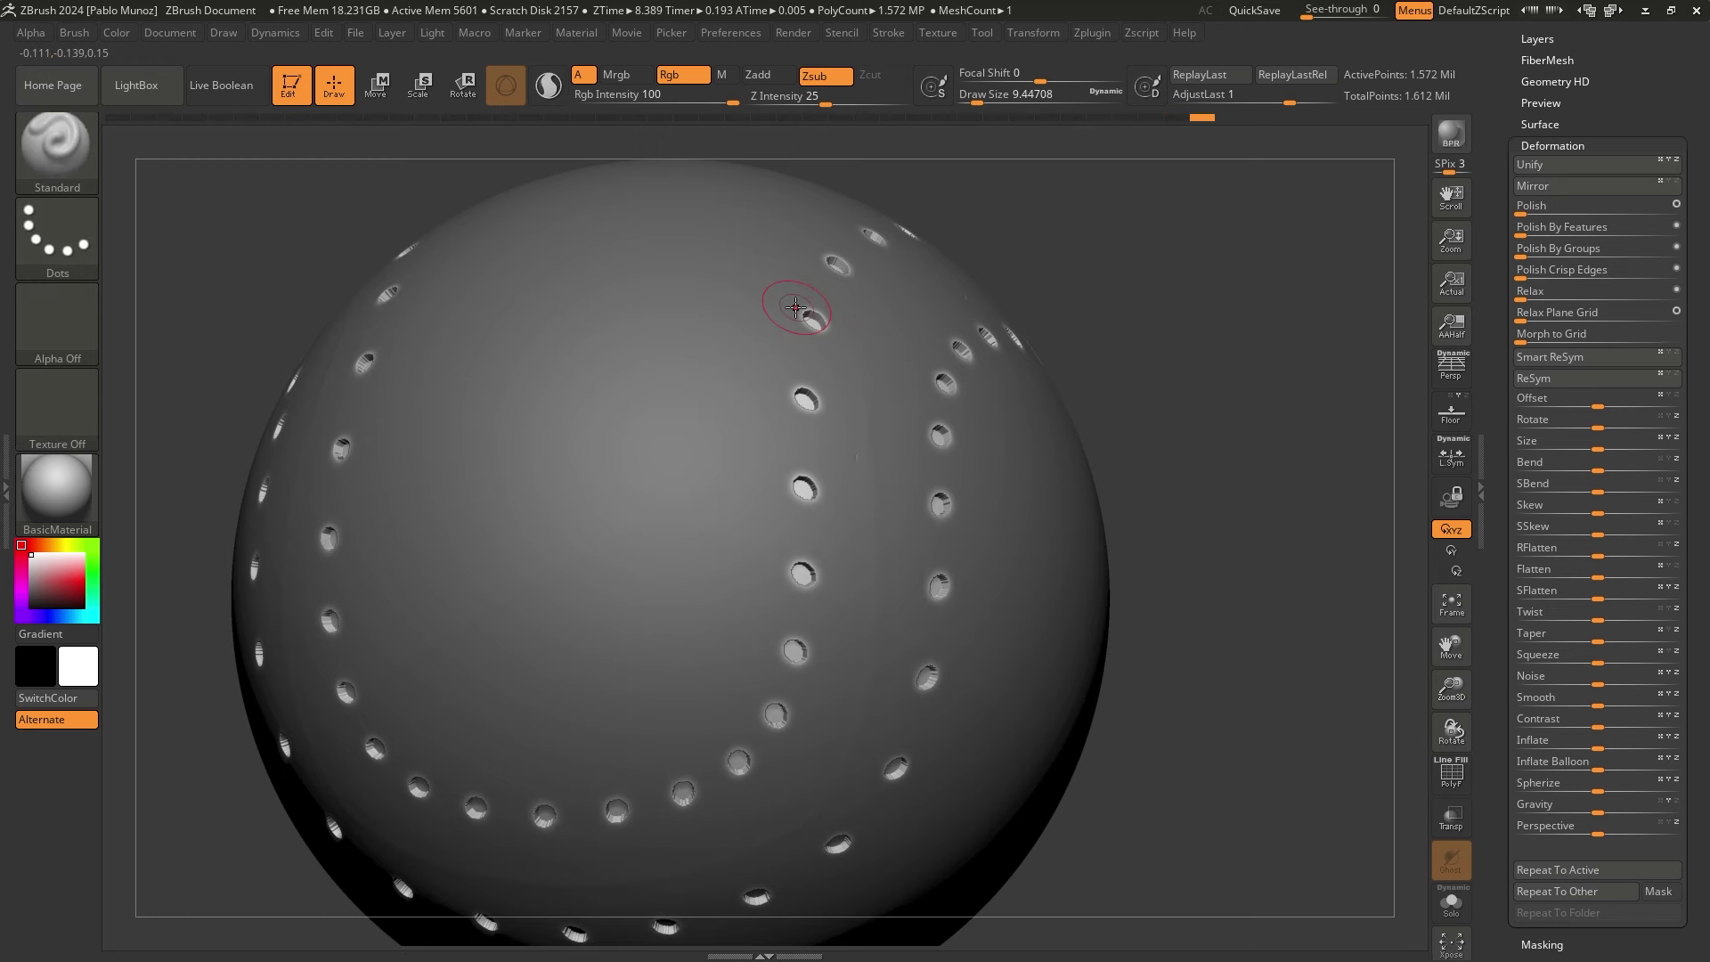
right_click_drag(795, 392, 830, 624, "ctrl")
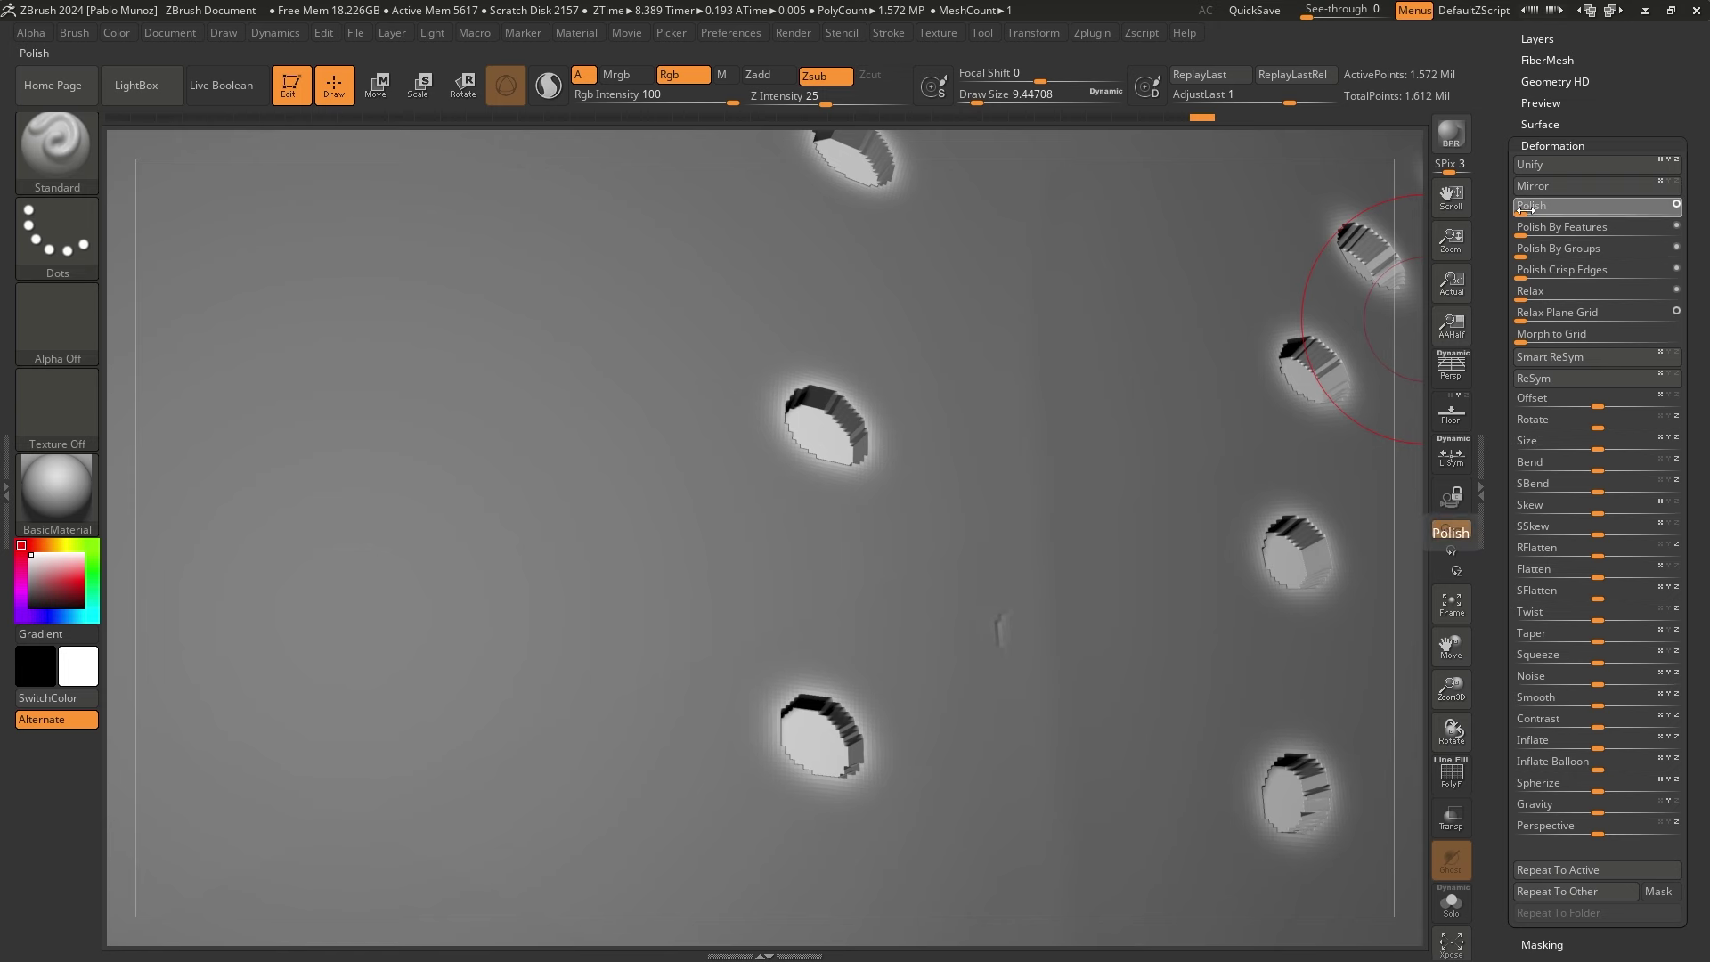
Smooth the rims and insides of the stitch holes with repeated low-strength Polish deformation
left_click_drag(1527, 209, 1535, 211)
mouse_move(1024, 462)
right_mouse_down("ctrl")
mouse_move(1012, 484)
mouse_move(992, 463)
right_mouse_up("ctrl")
key("ctrl")
key("ctrl+z")
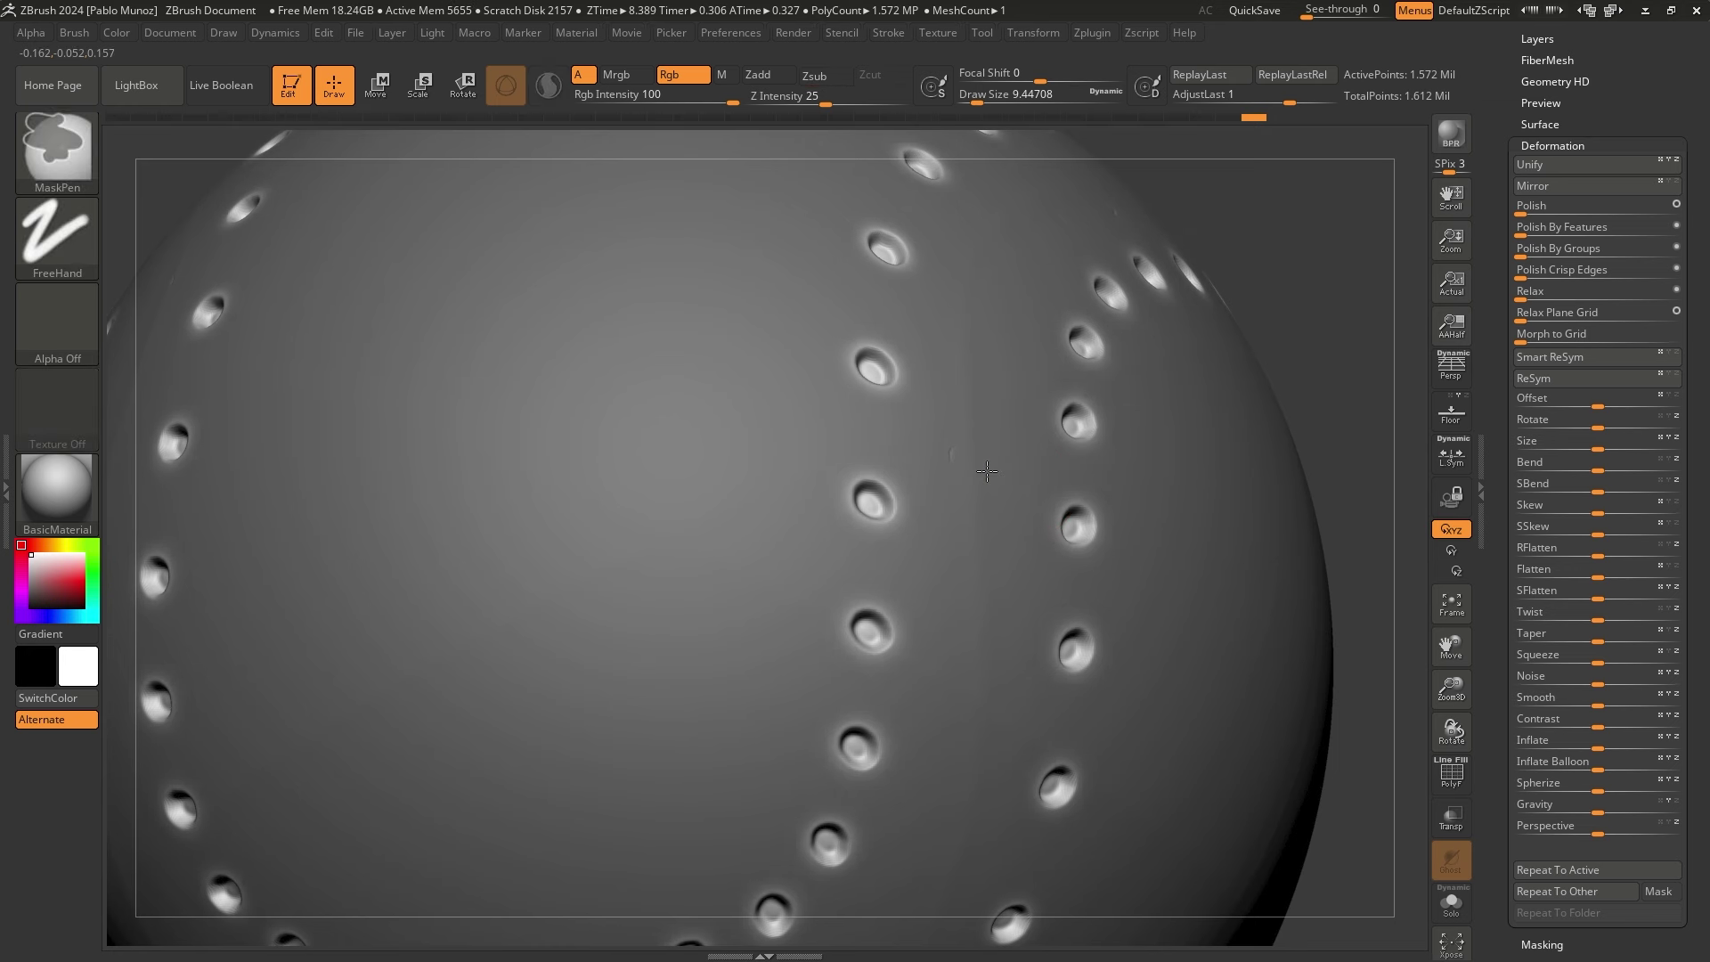
key("ctrl+z")
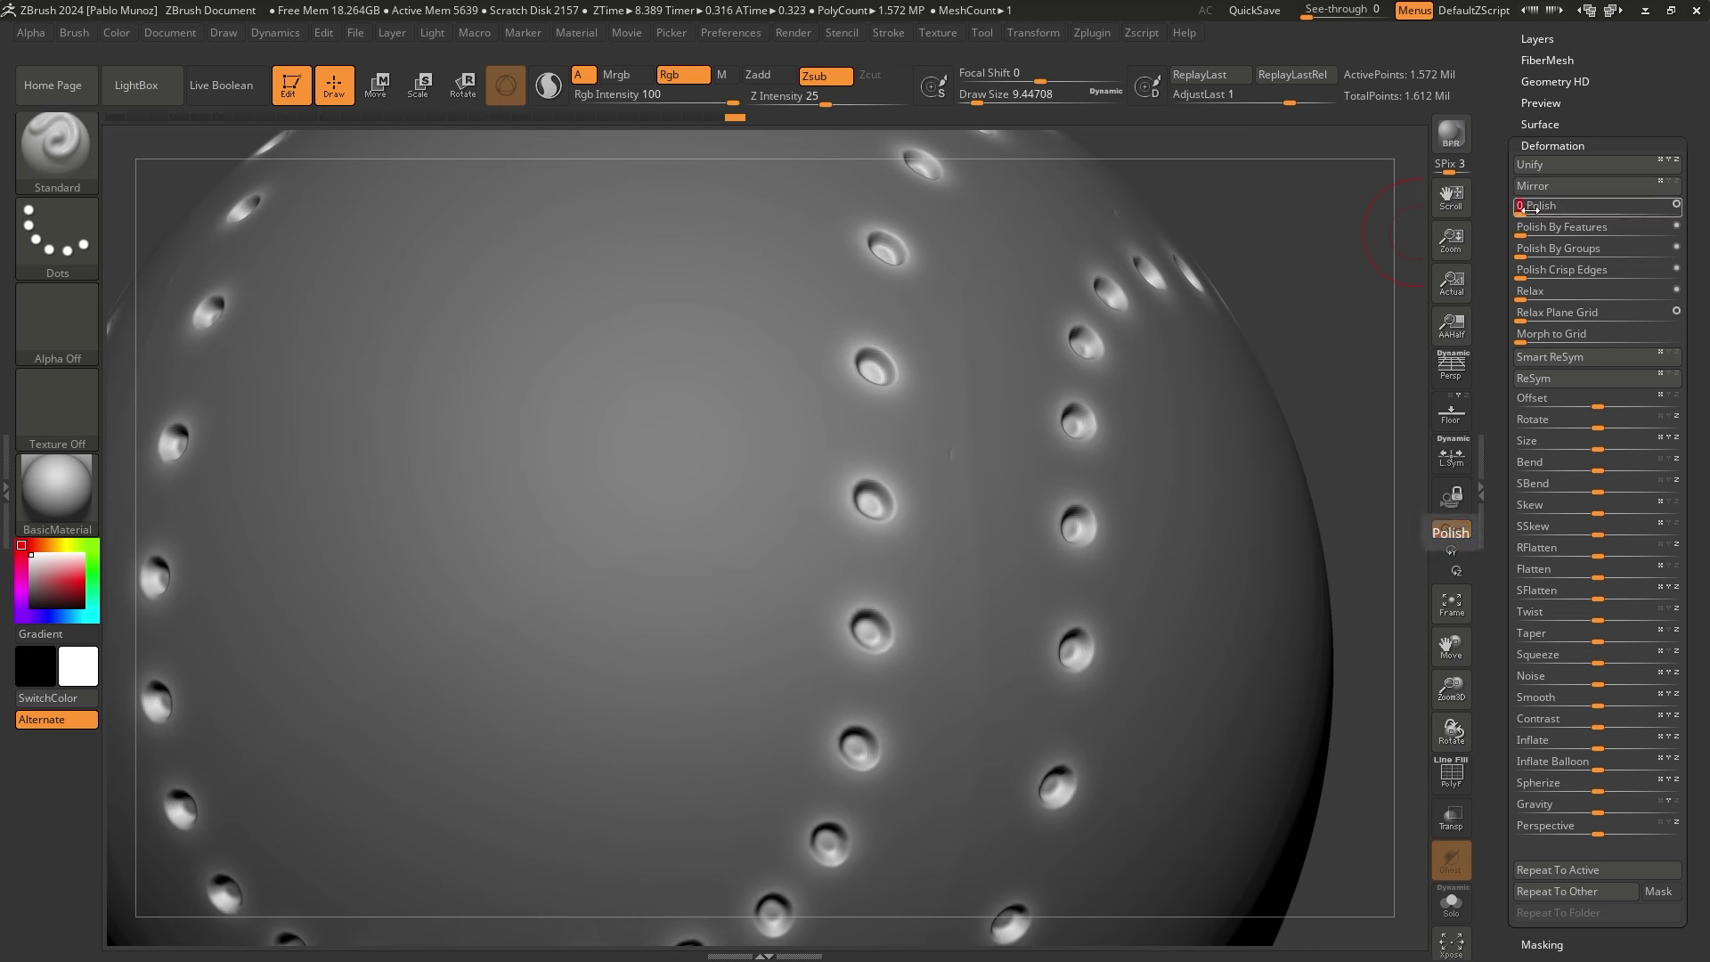
left_click_drag(1522, 209, 1539, 211)
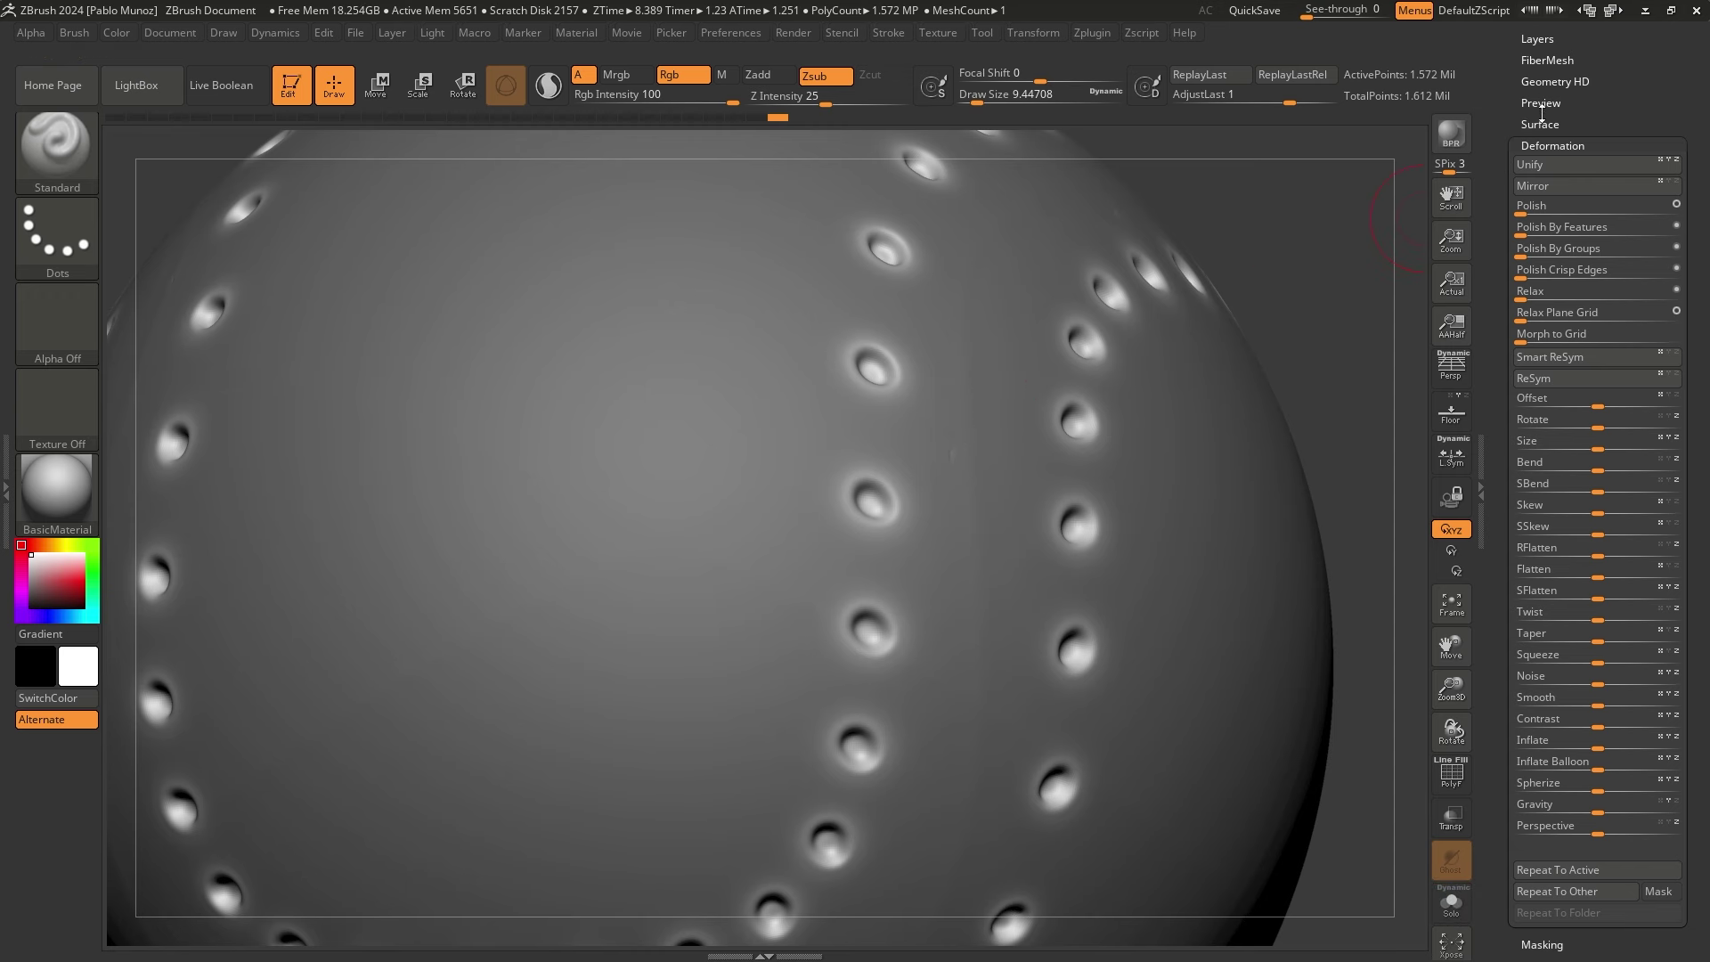
Make the PM3D_Cube3D3 stitches visible and inspect how their ends sit in the ball's holes
left_click_drag(1542, 107, 1545, 422)
left_click(1552, 519)
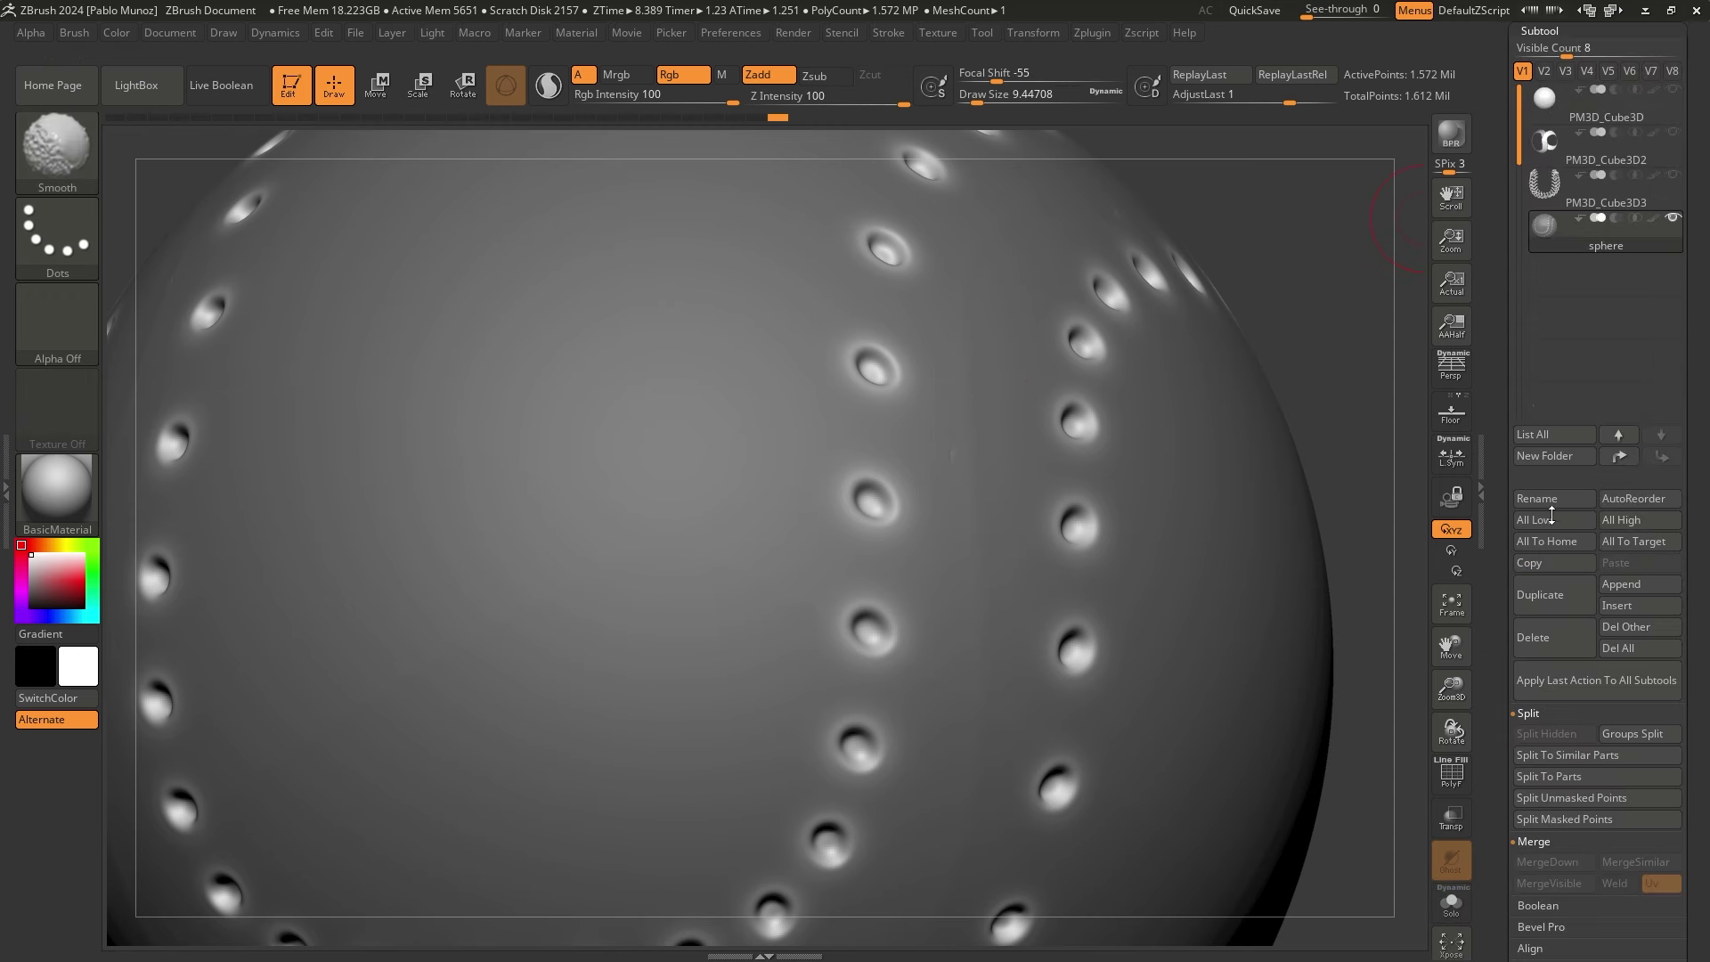
left_click(1673, 175)
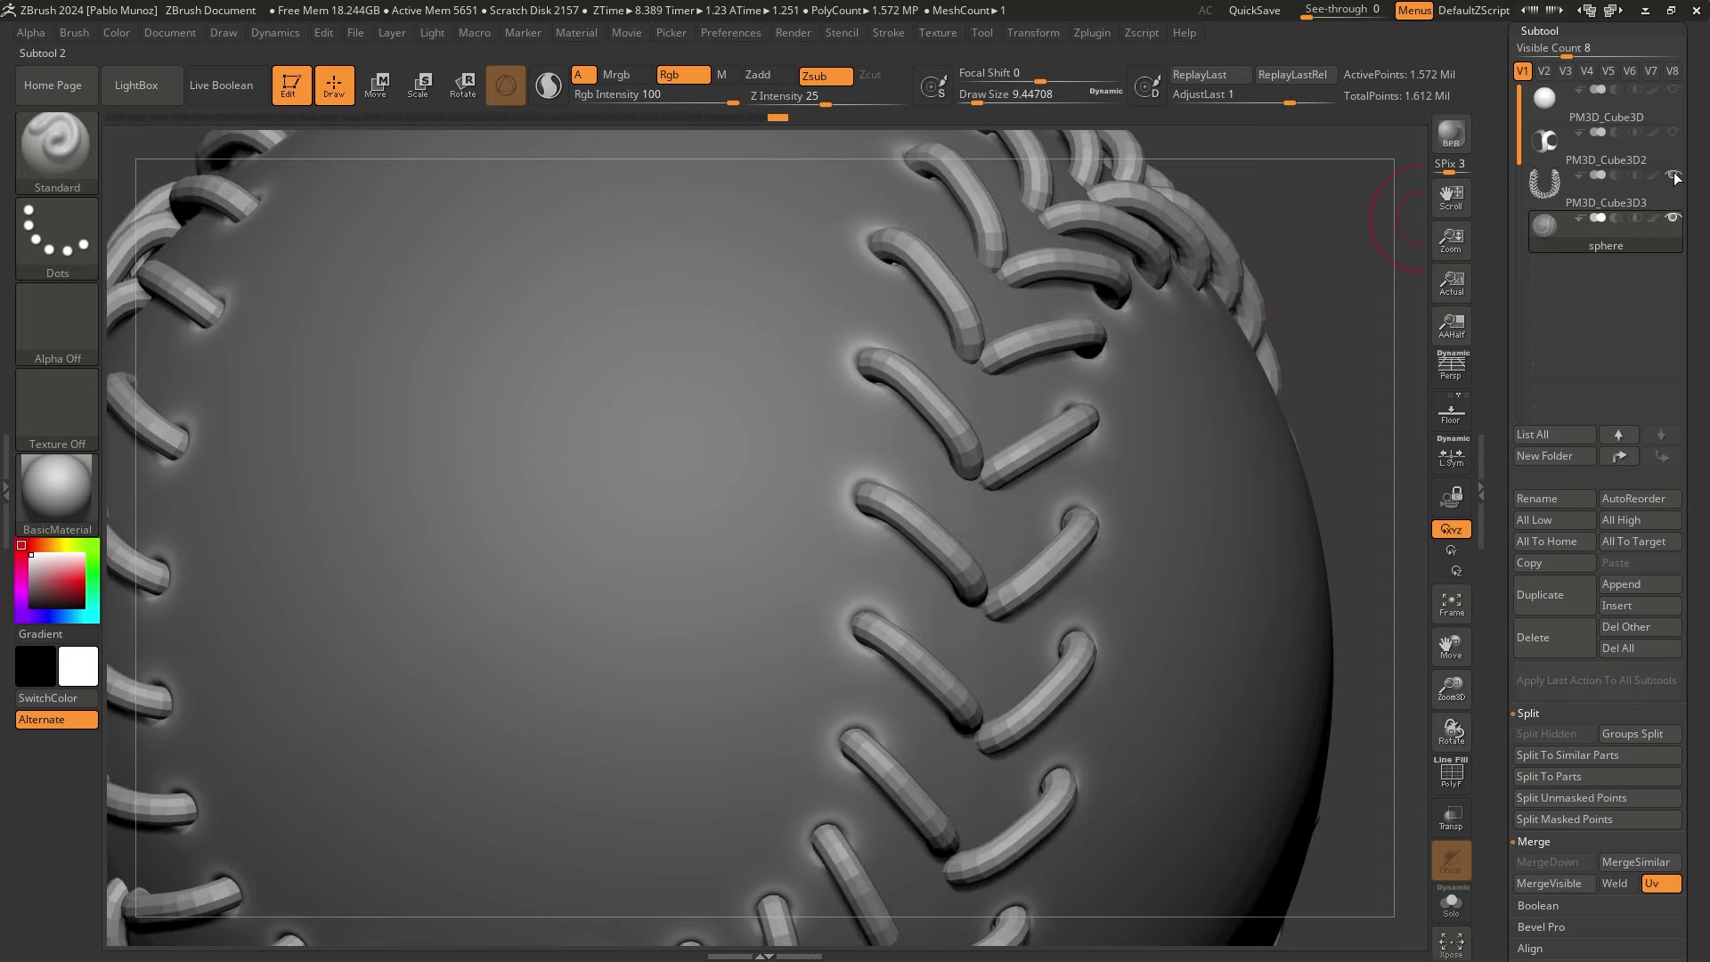
left_click_drag(1318, 383, 1281, 285, "alt")
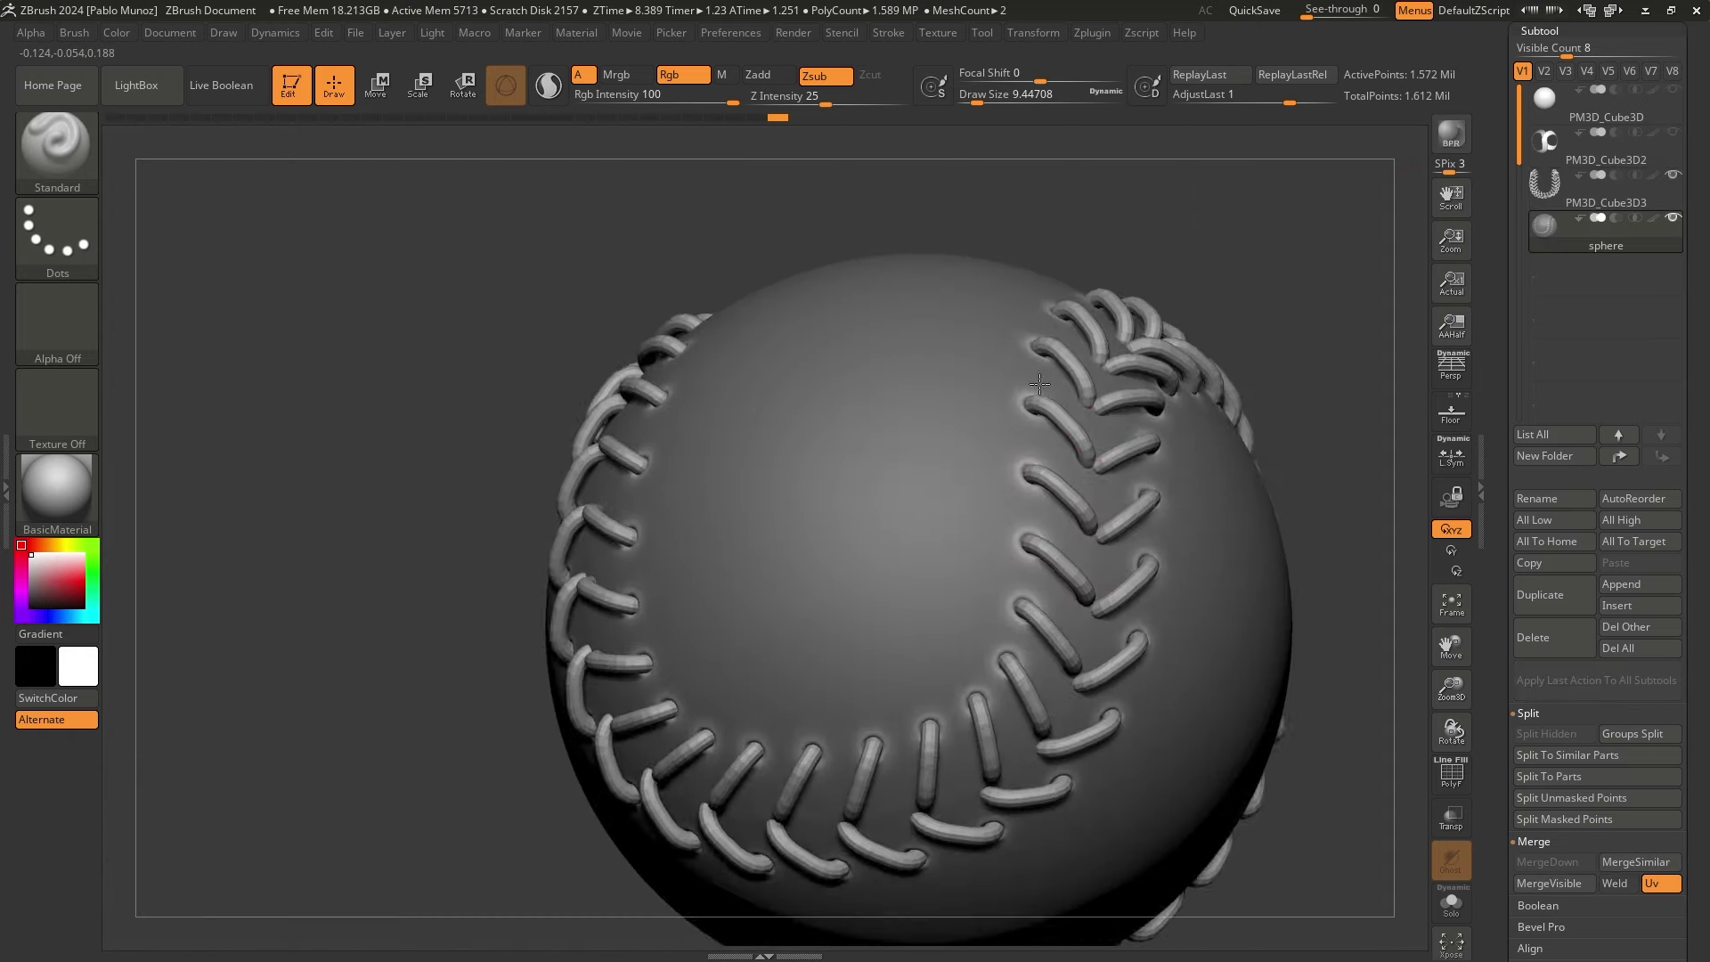
left_click_drag(1274, 400, 1083, 421)
right_click_drag(1083, 421, 945, 566)
mouse_move(827, 463)
right_mouse_down()
mouse_move(856, 451)
mouse_move(844, 488)
right_mouse_up()
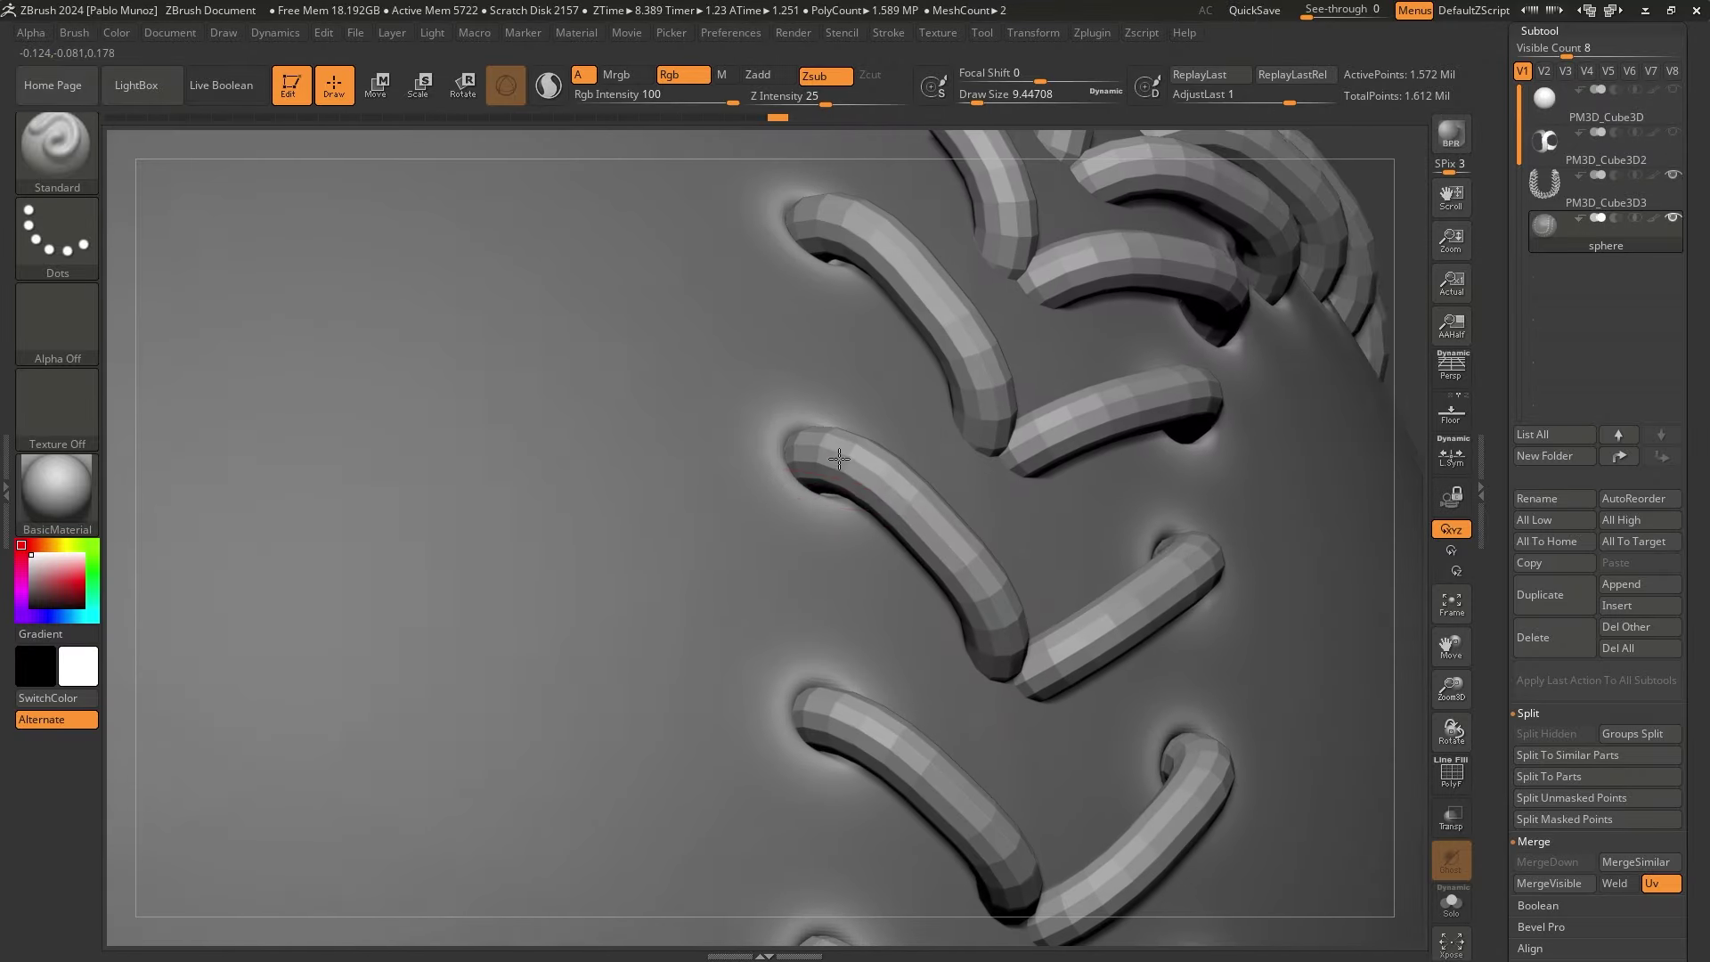
mouse_move(828, 588)
right_mouse_down("ctrl")
mouse_move(785, 489)
mouse_move(839, 436)
mouse_move(1045, 420)
right_mouse_up("ctrl")
Deepen the stitch holes with another slight negative Inflate deformation on the sphere
left_click_drag(1504, 503, 1500, 258)
left_click_drag(1496, 538, 1503, 447)
left_click_drag(1612, 657, 1601, 651)
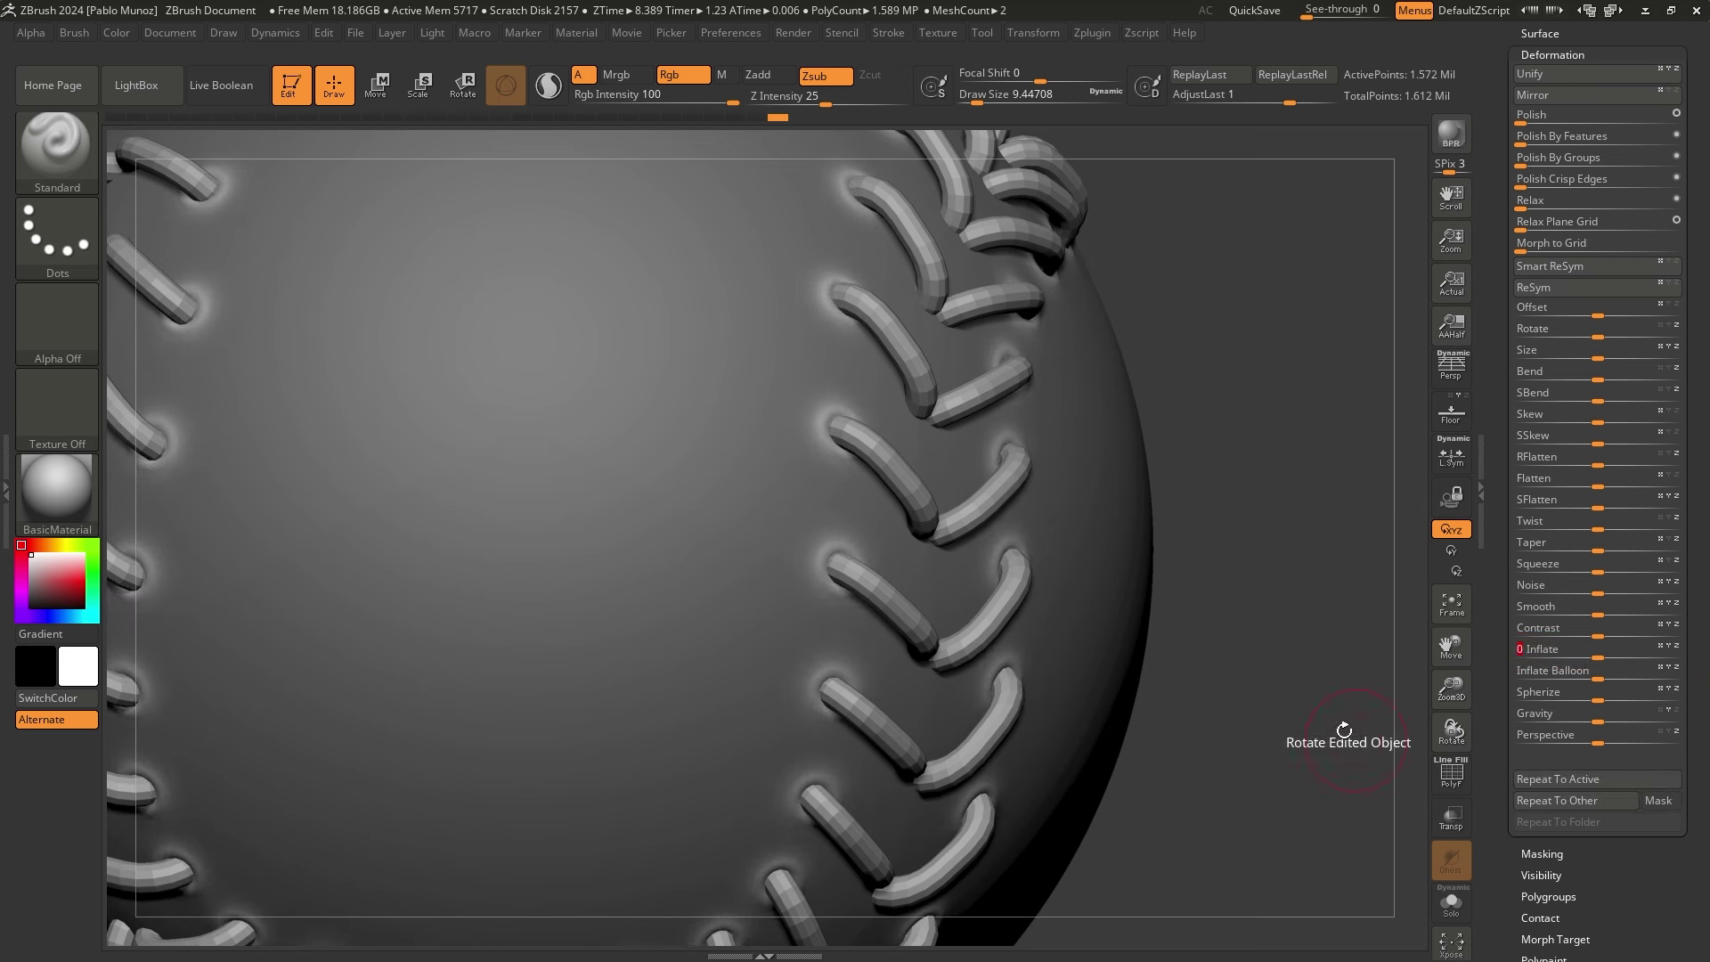
Isolate the sphere with Solo, polish the deepened holes, and bring the stitches back into view
left_click(1287, 449)
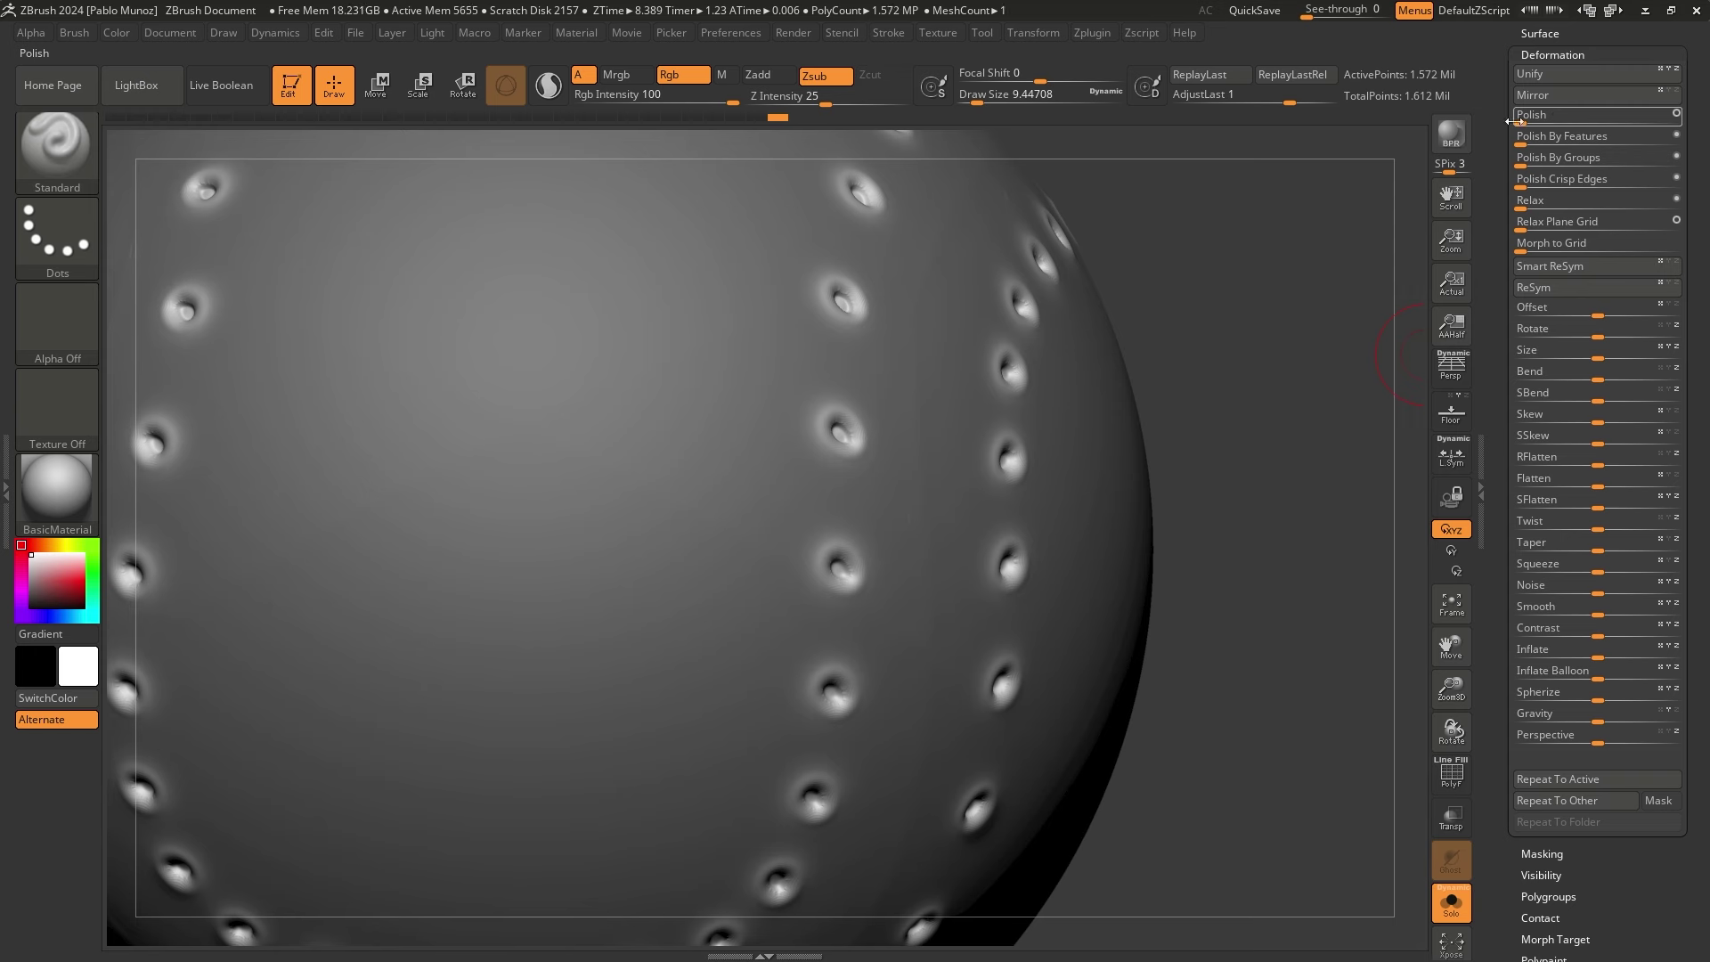
left_click(1554, 124)
key("shift+ctrl+alt+s")
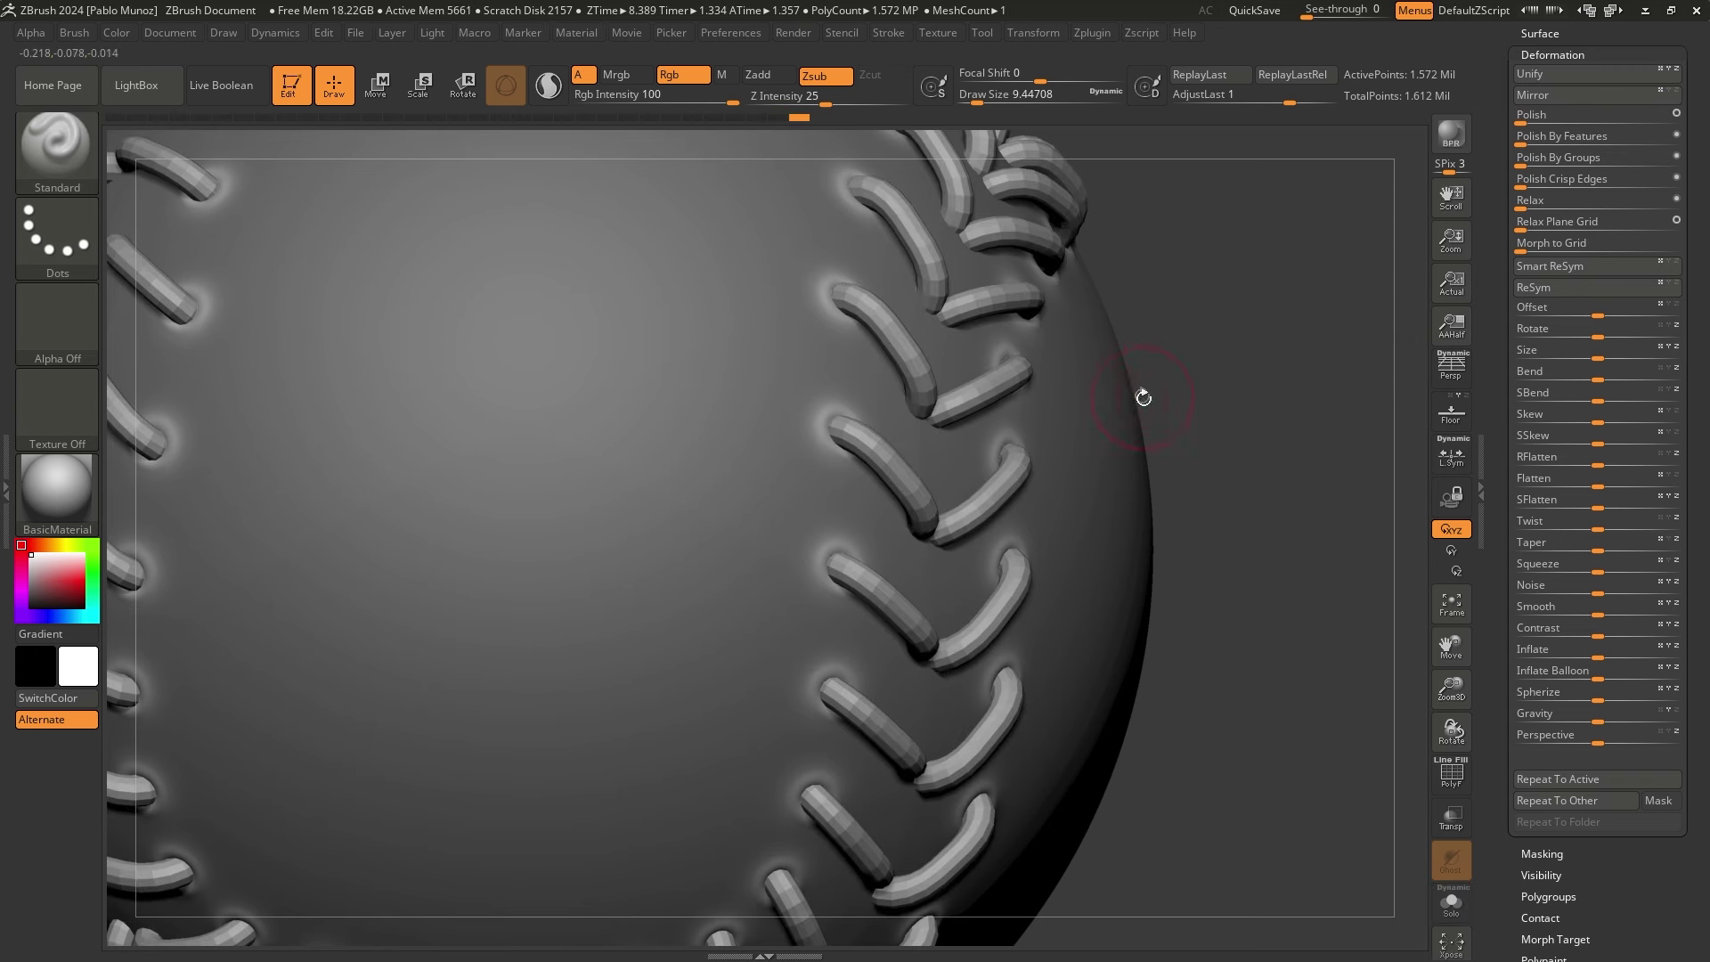
Clear the sphere's mask and check the ball with its stitches from several angles
key("f")
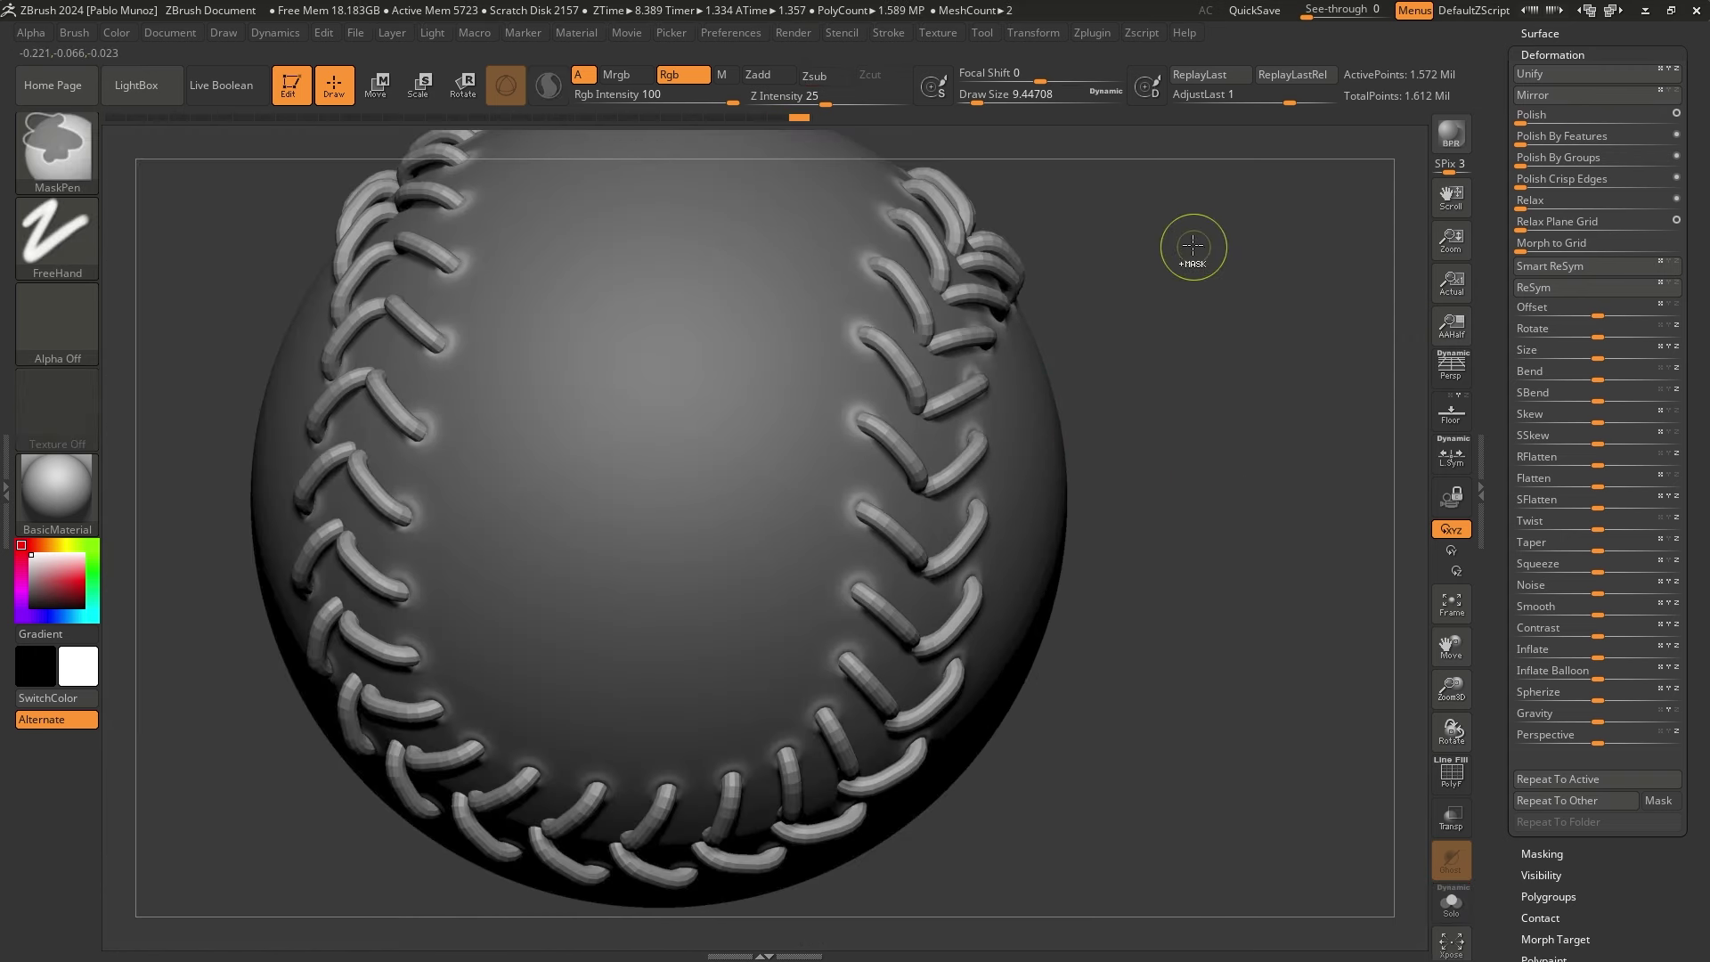
left_click_drag(1193, 243, 1260, 474, "ctrl")
left_click_drag(1201, 382, 1221, 423)
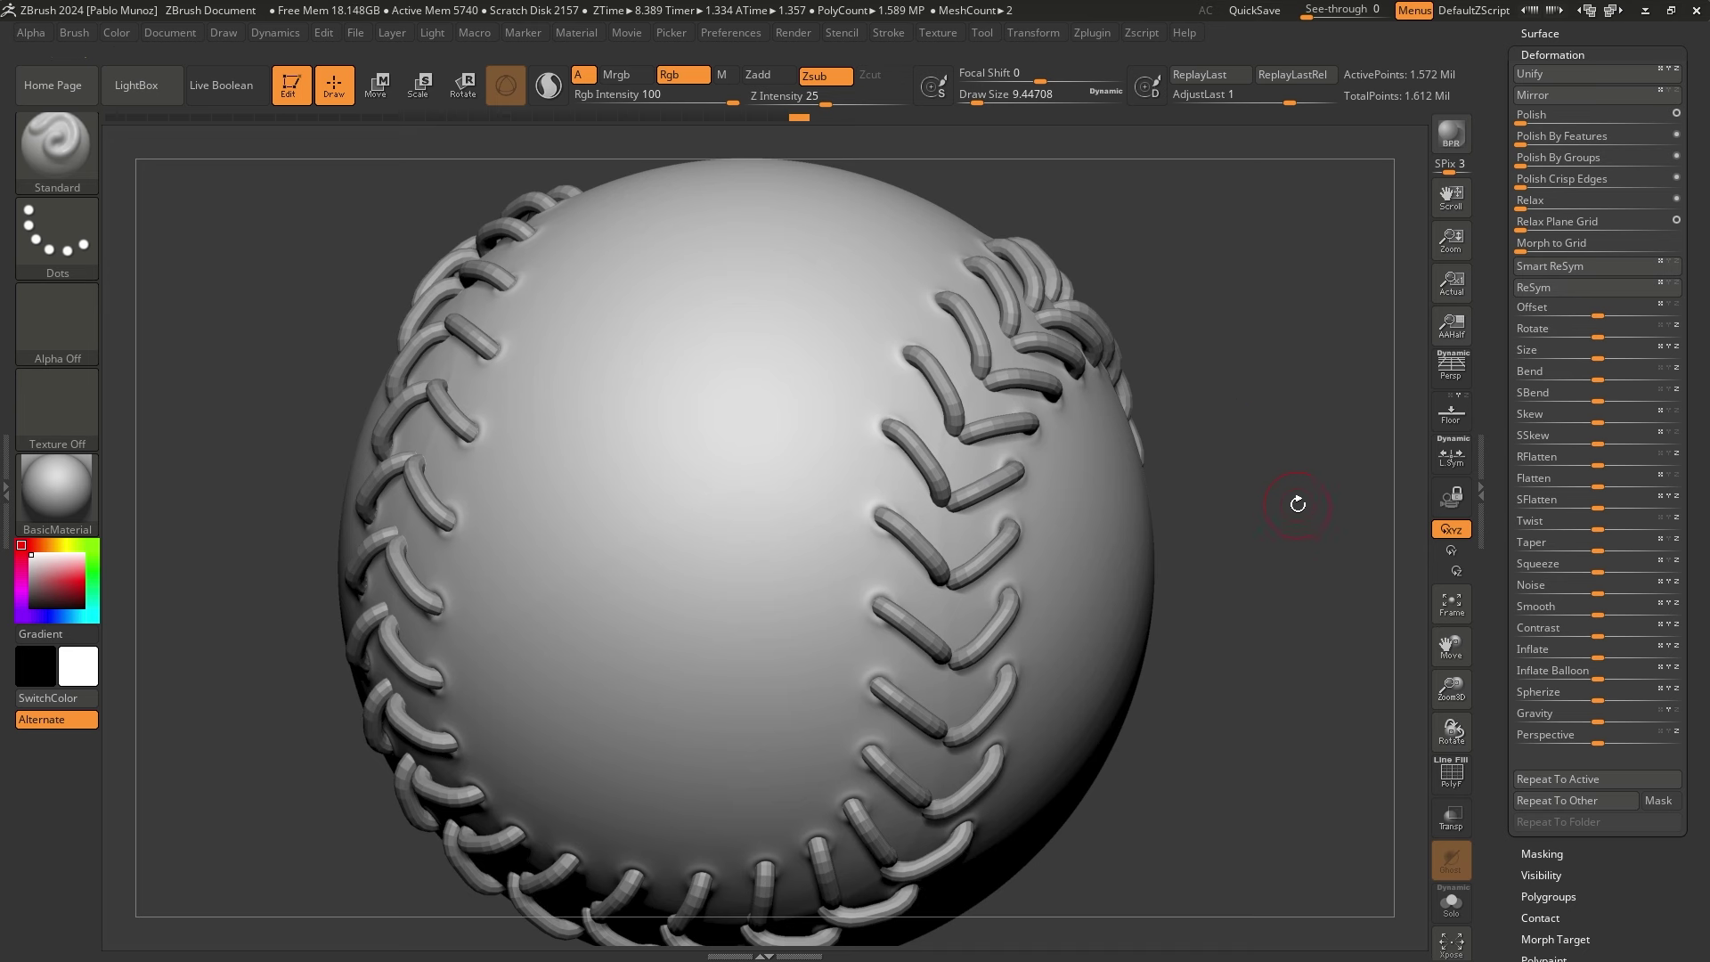
left_click_drag(1237, 449, 1230, 464, "alt")
Open the Repeat To Similar Parts settings among the geometry options
left_click_drag(1578, 56, 1502, 266)
left_click(1552, 359)
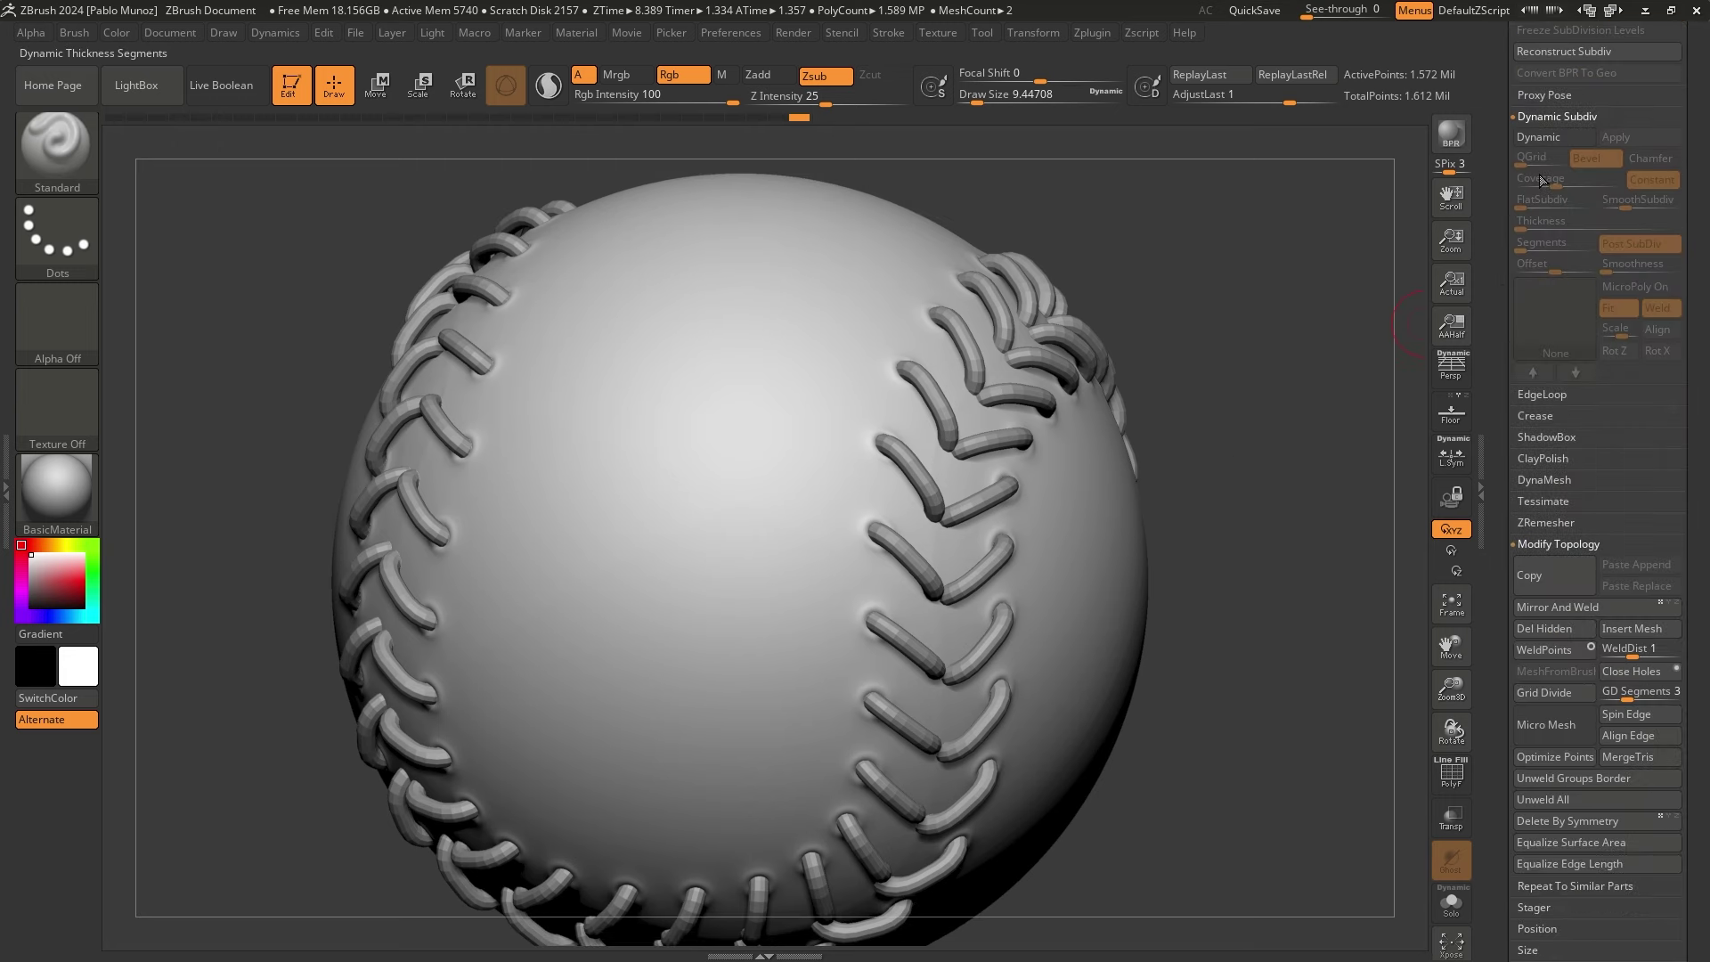
left_click(1563, 116)
left_click(1555, 287)
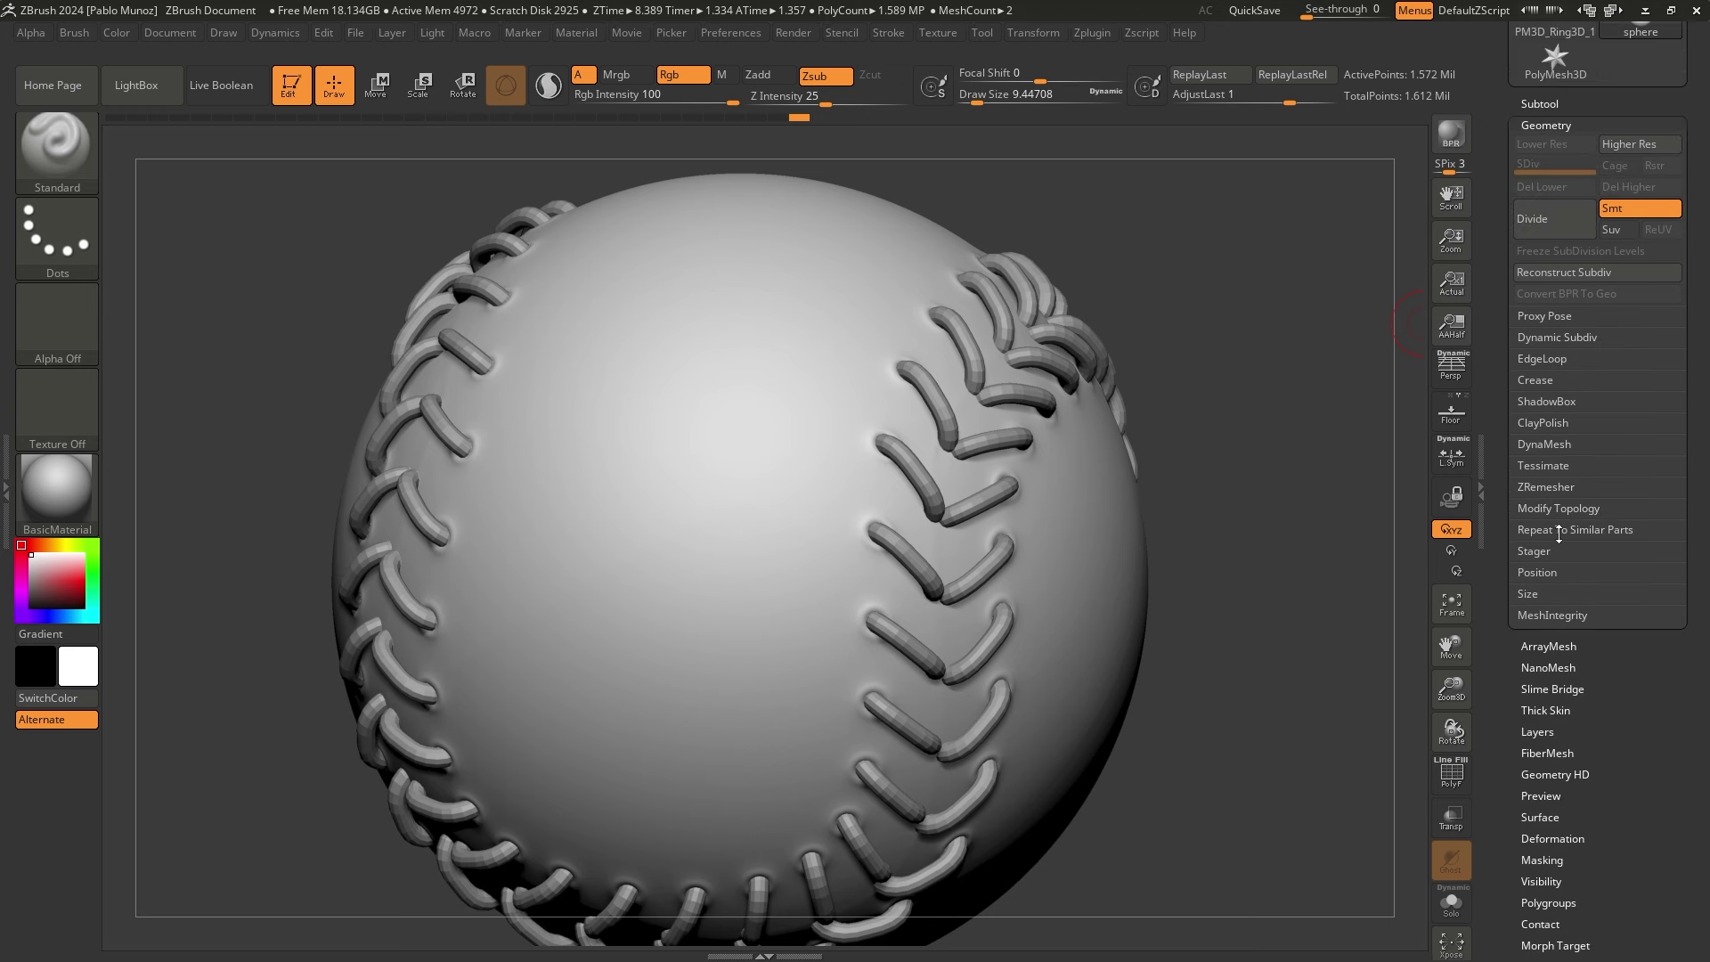
left_click(1614, 532)
left_click_drag(1248, 338, 1250, 363)
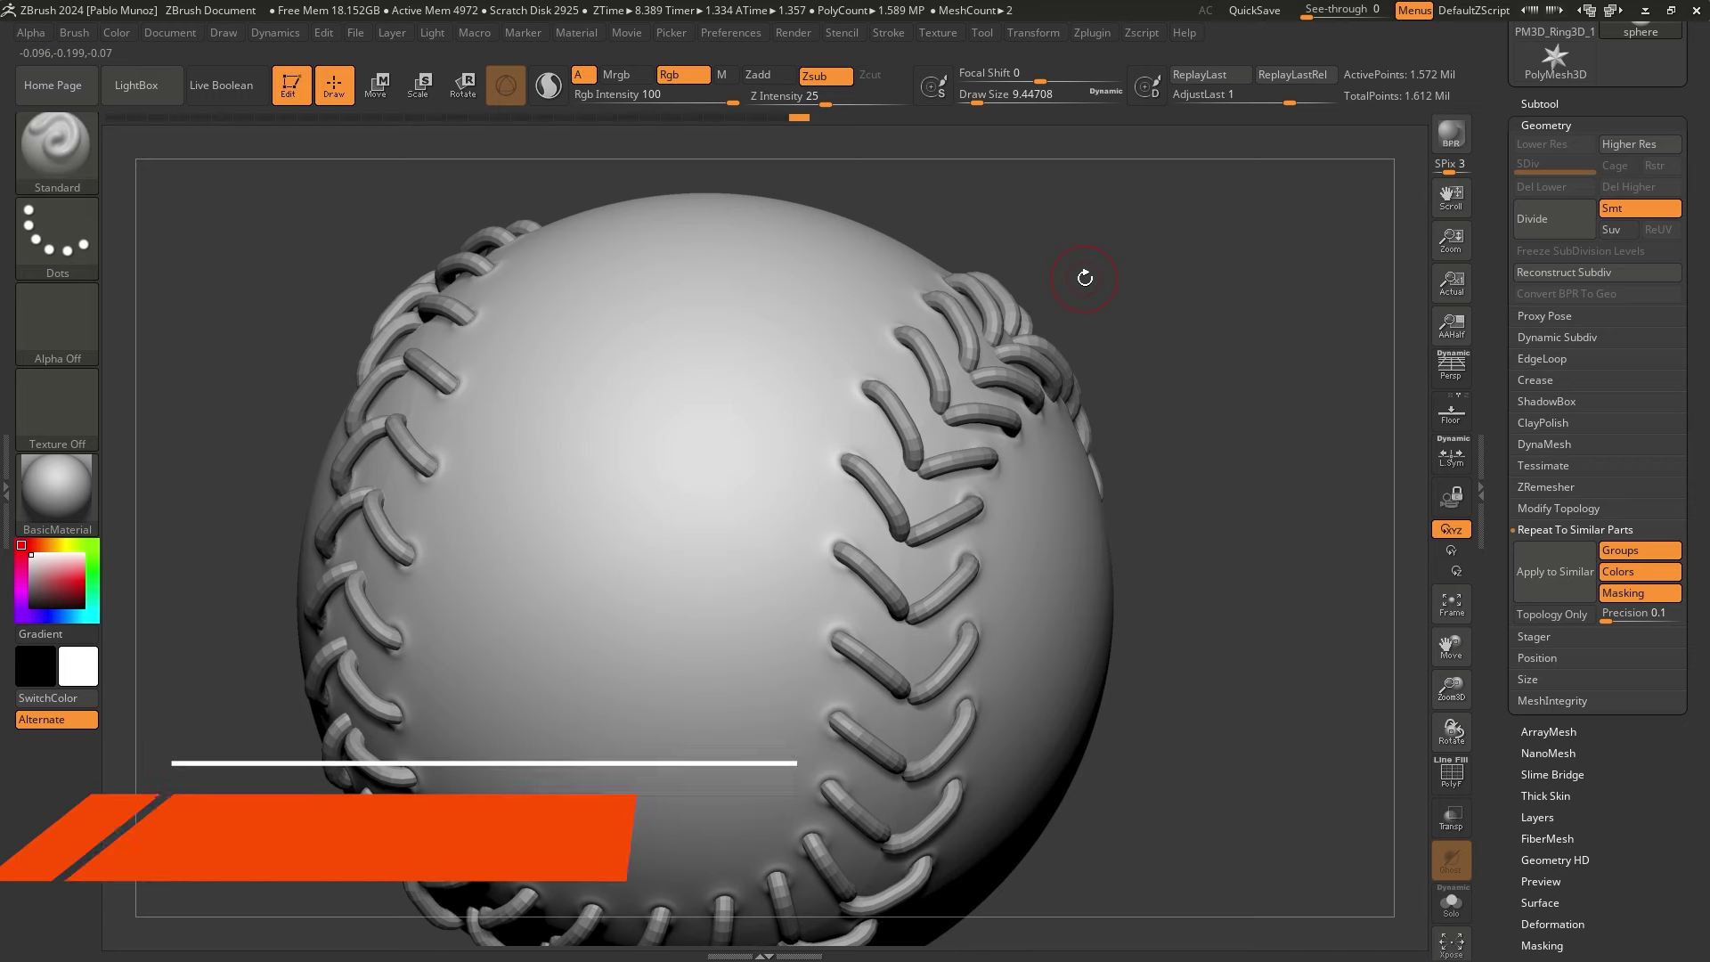
Switch the sculpting brush to Move Topological
key("b")
key("m")
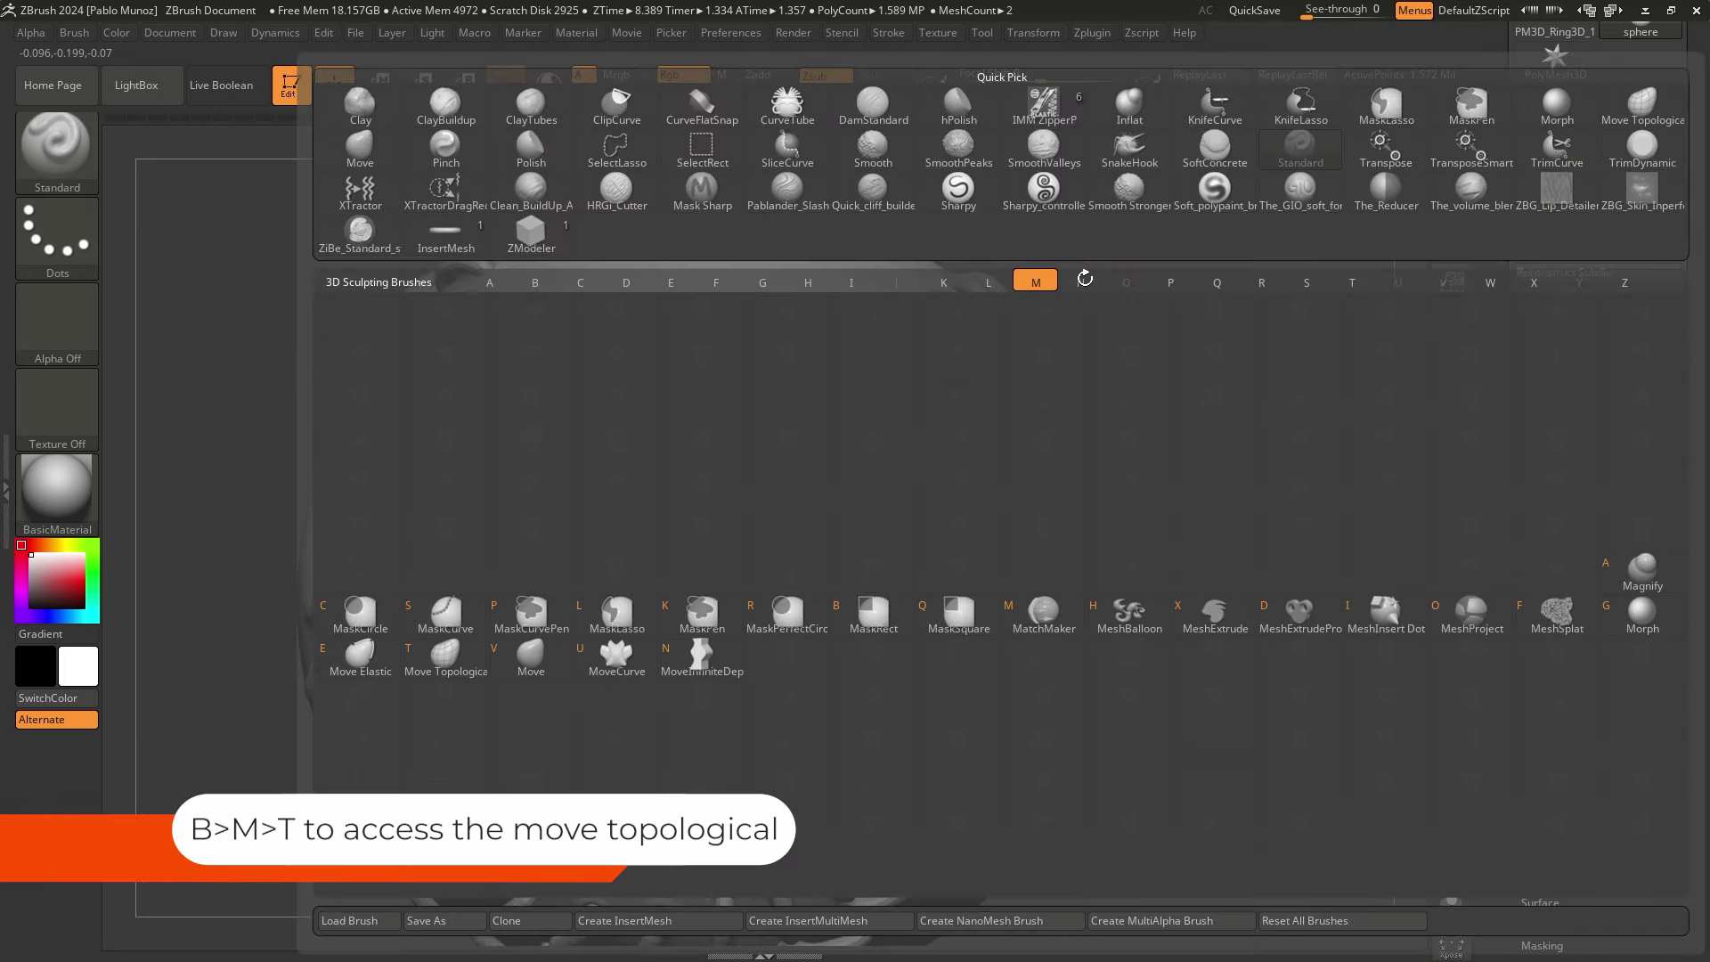
key("t")
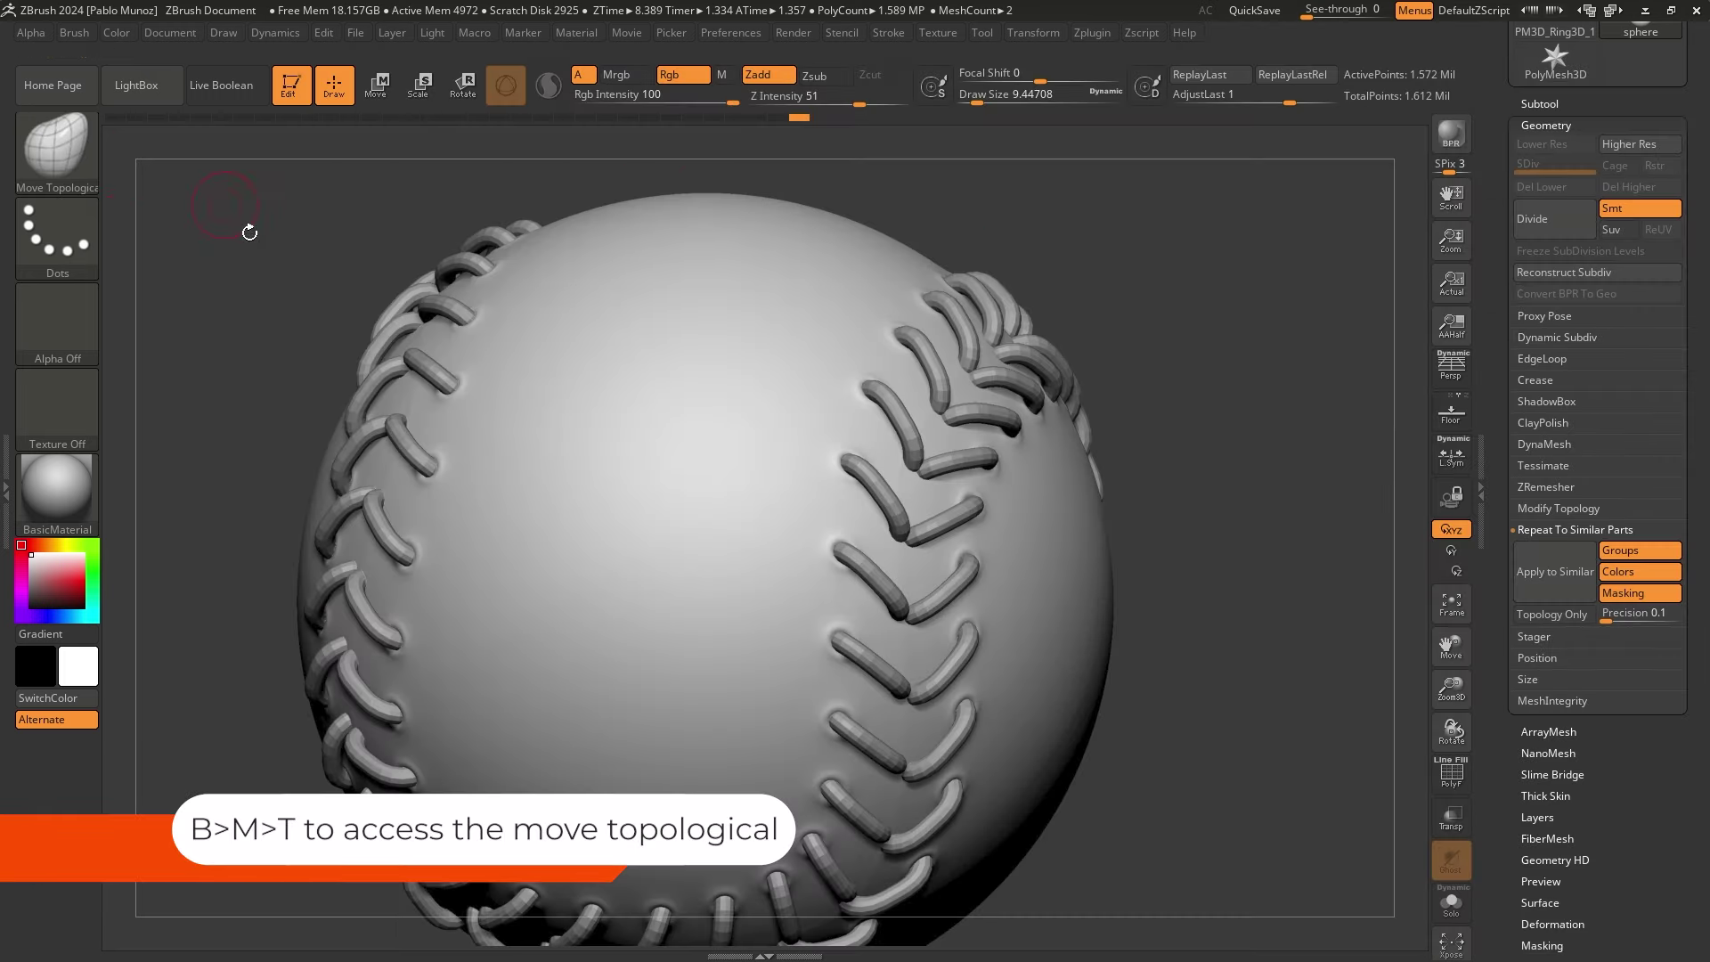
left_click(74, 33)
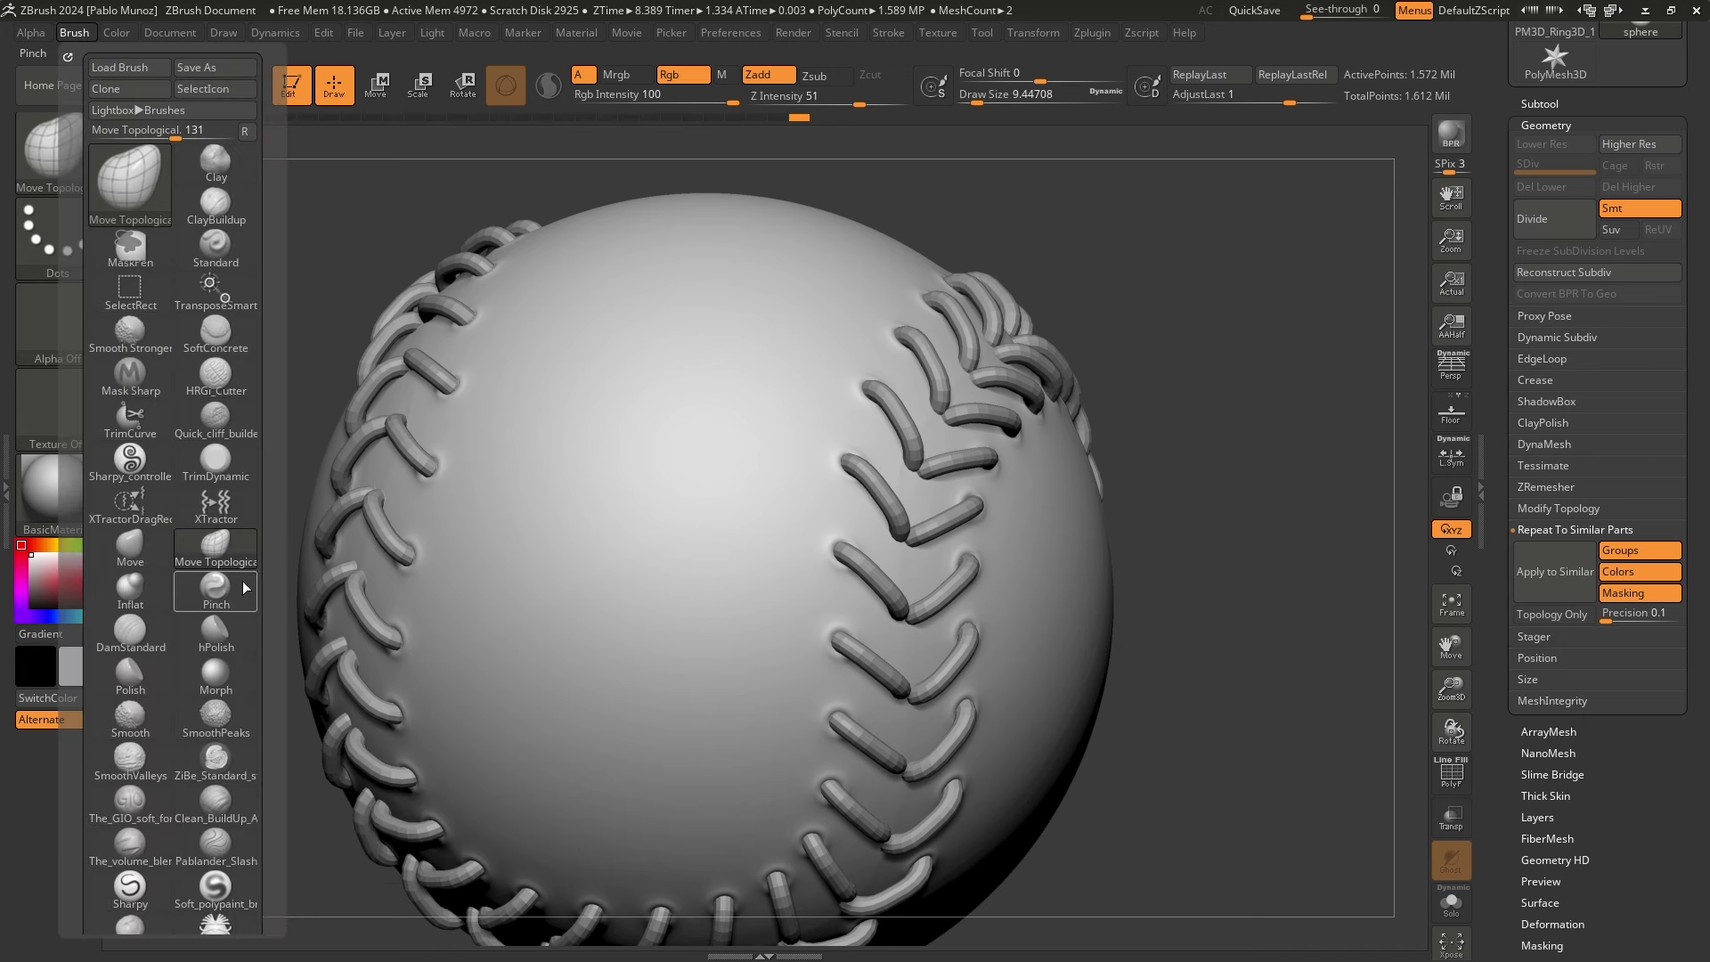
left_click_drag(267, 570, 267, 347)
key("shift")
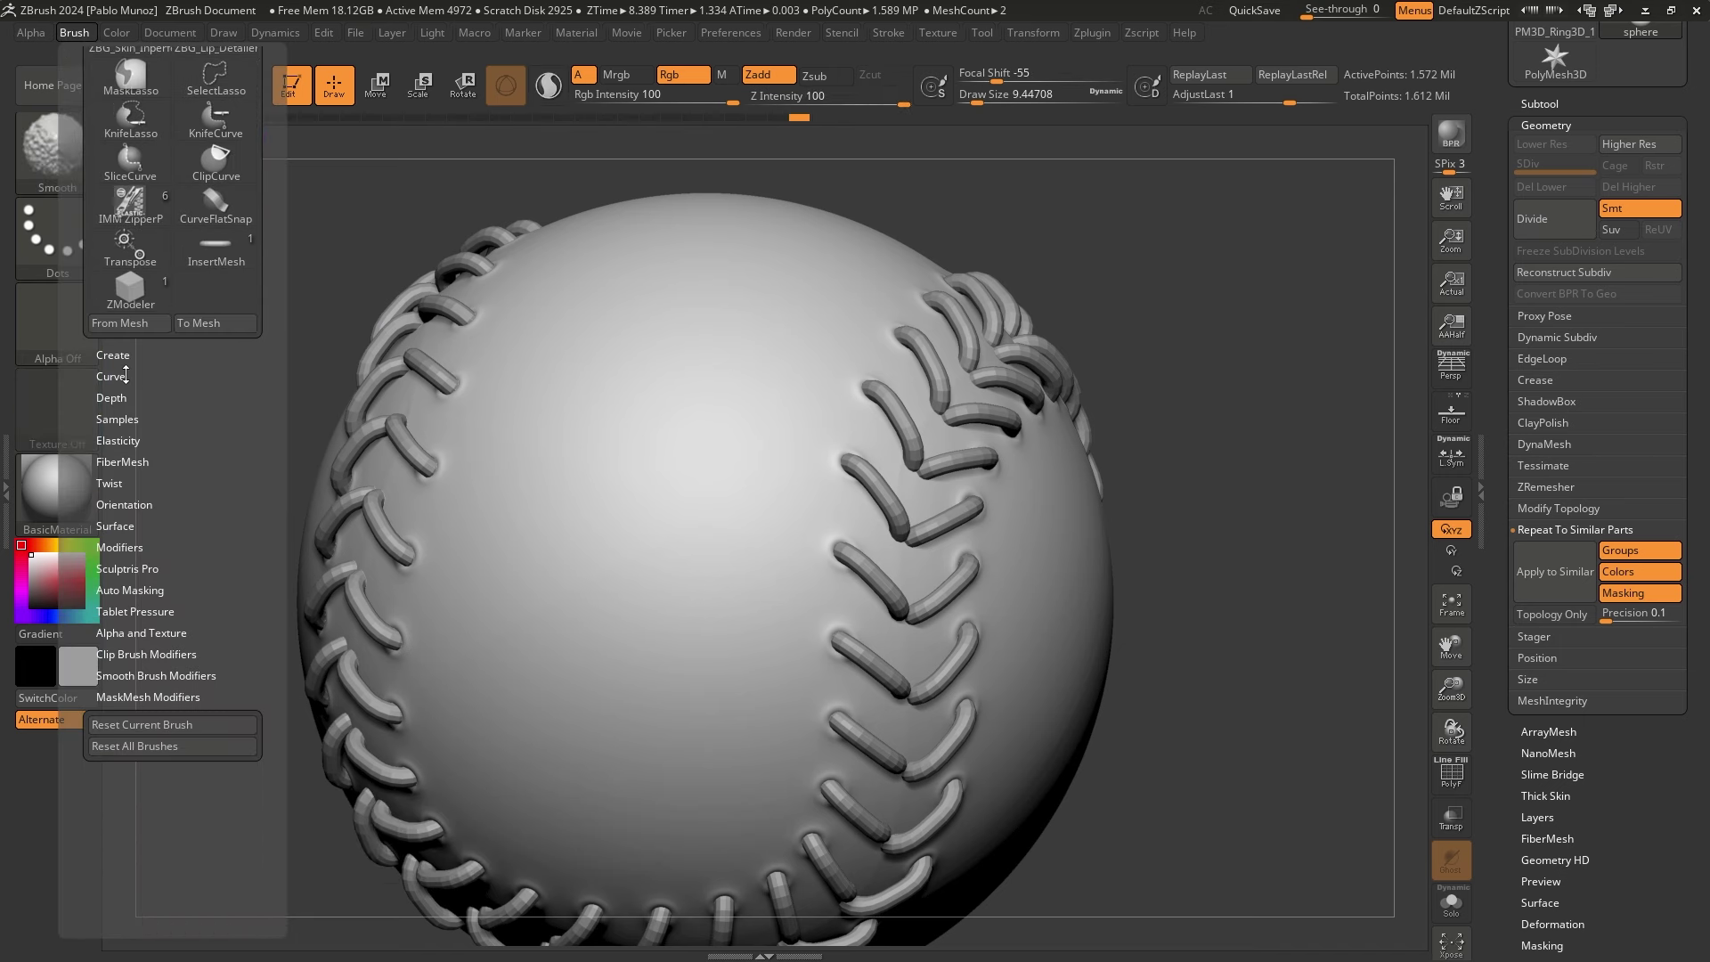
left_click(125, 376)
left_click(117, 417)
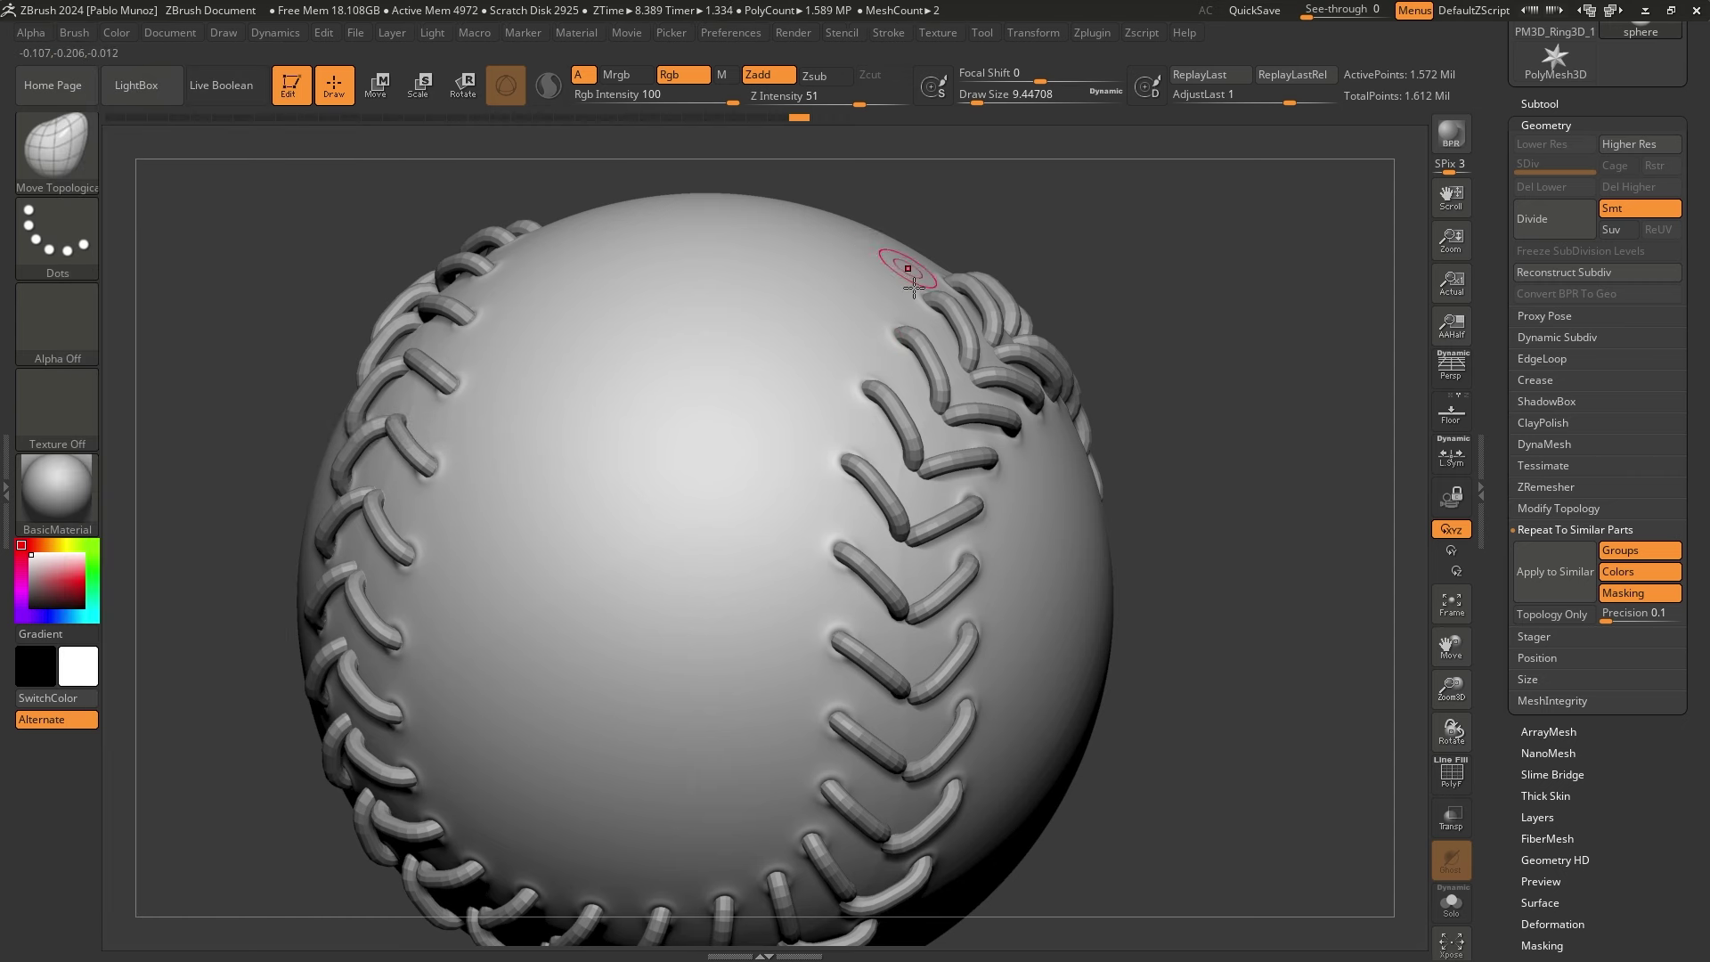
Make the stitches subtool PM3D_Cube3D3 active and turn on PolyFrame to show its polygroups
right_click_drag(962, 311, 872, 444, "alt")
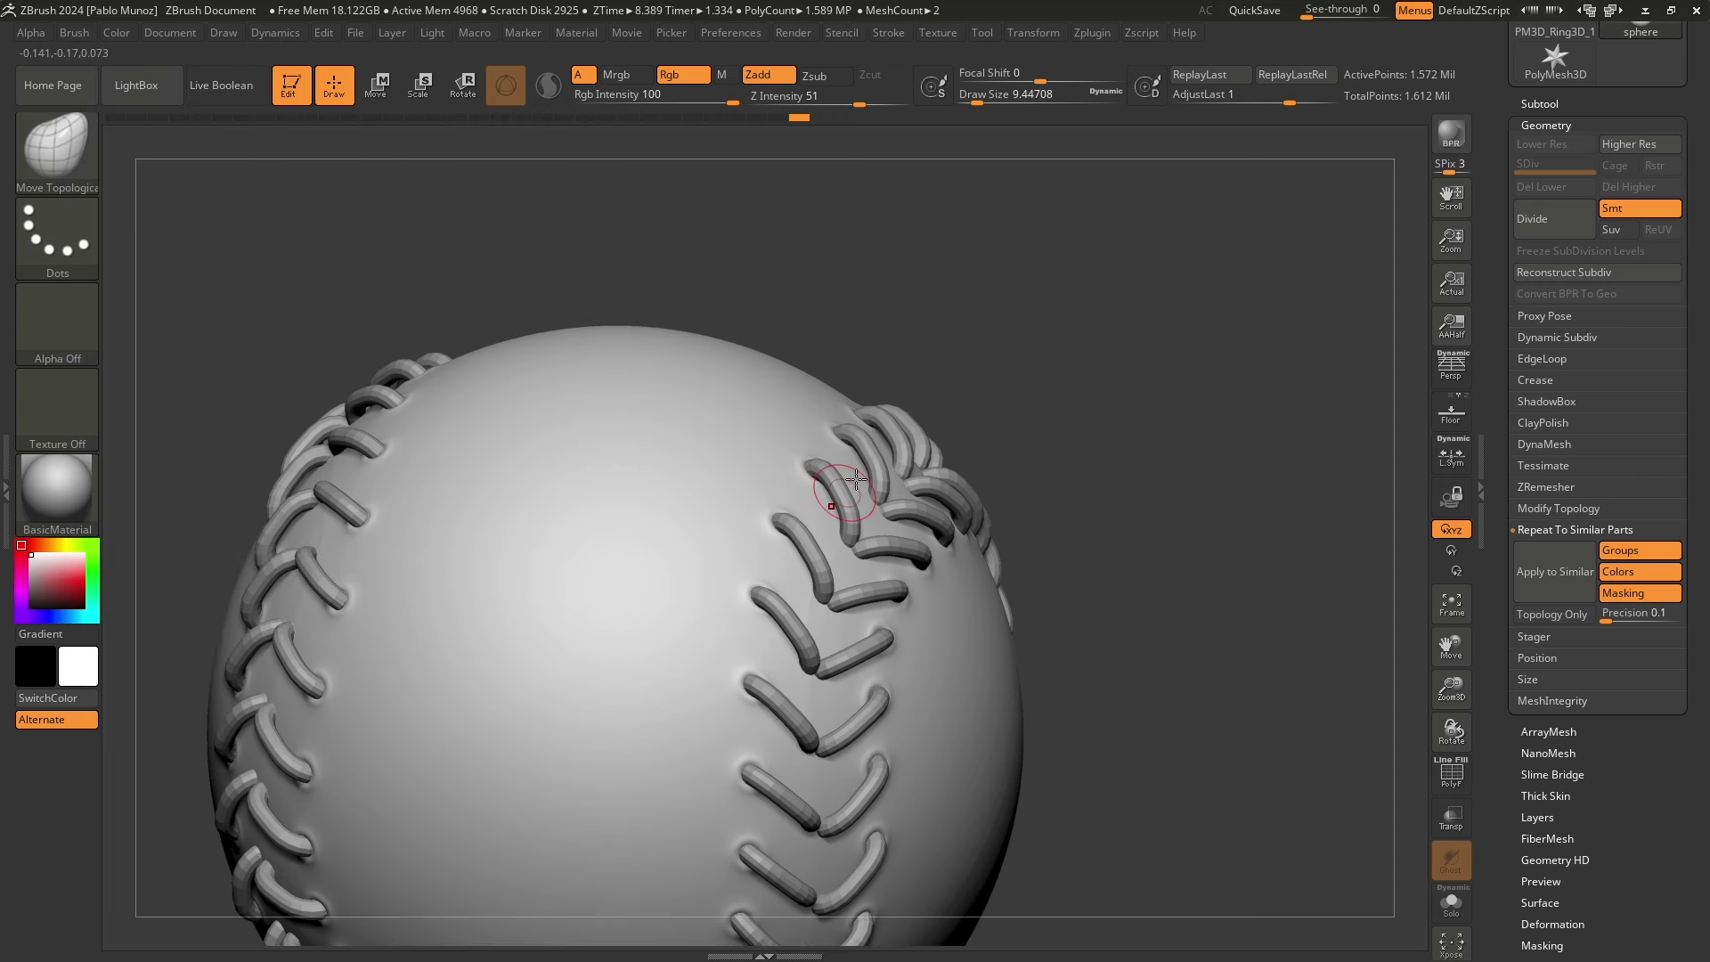
left_click(1539, 103)
left_click(1602, 194)
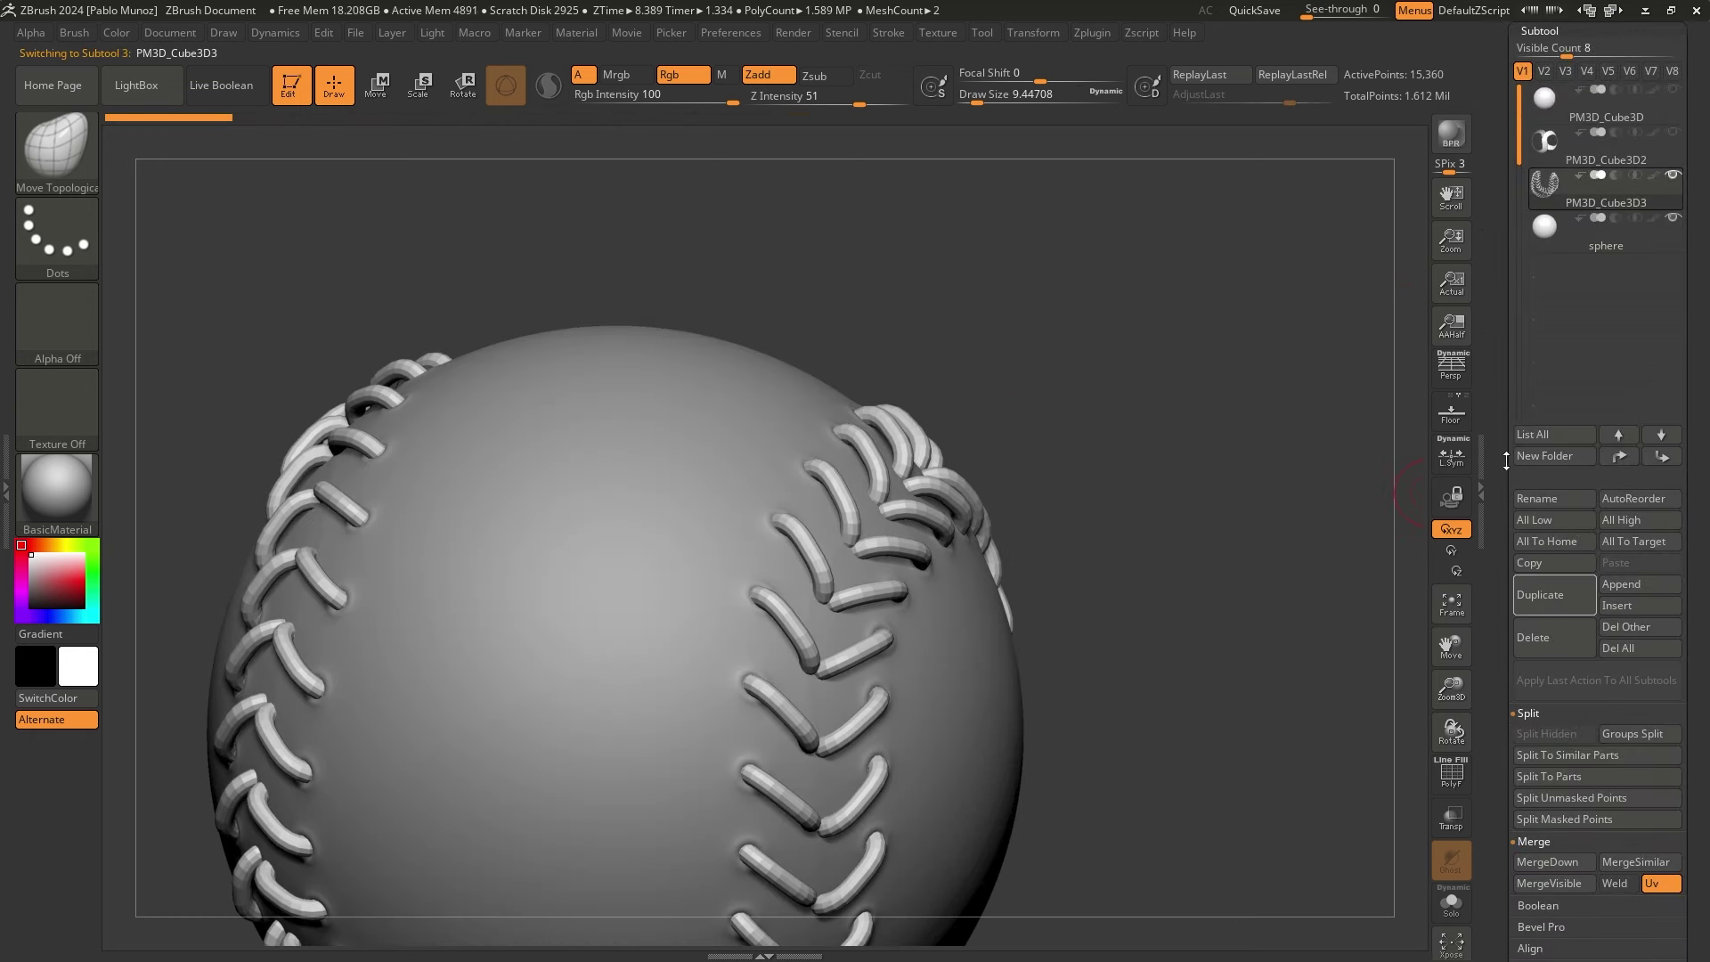
scroll(1511, 464, "down", 10)
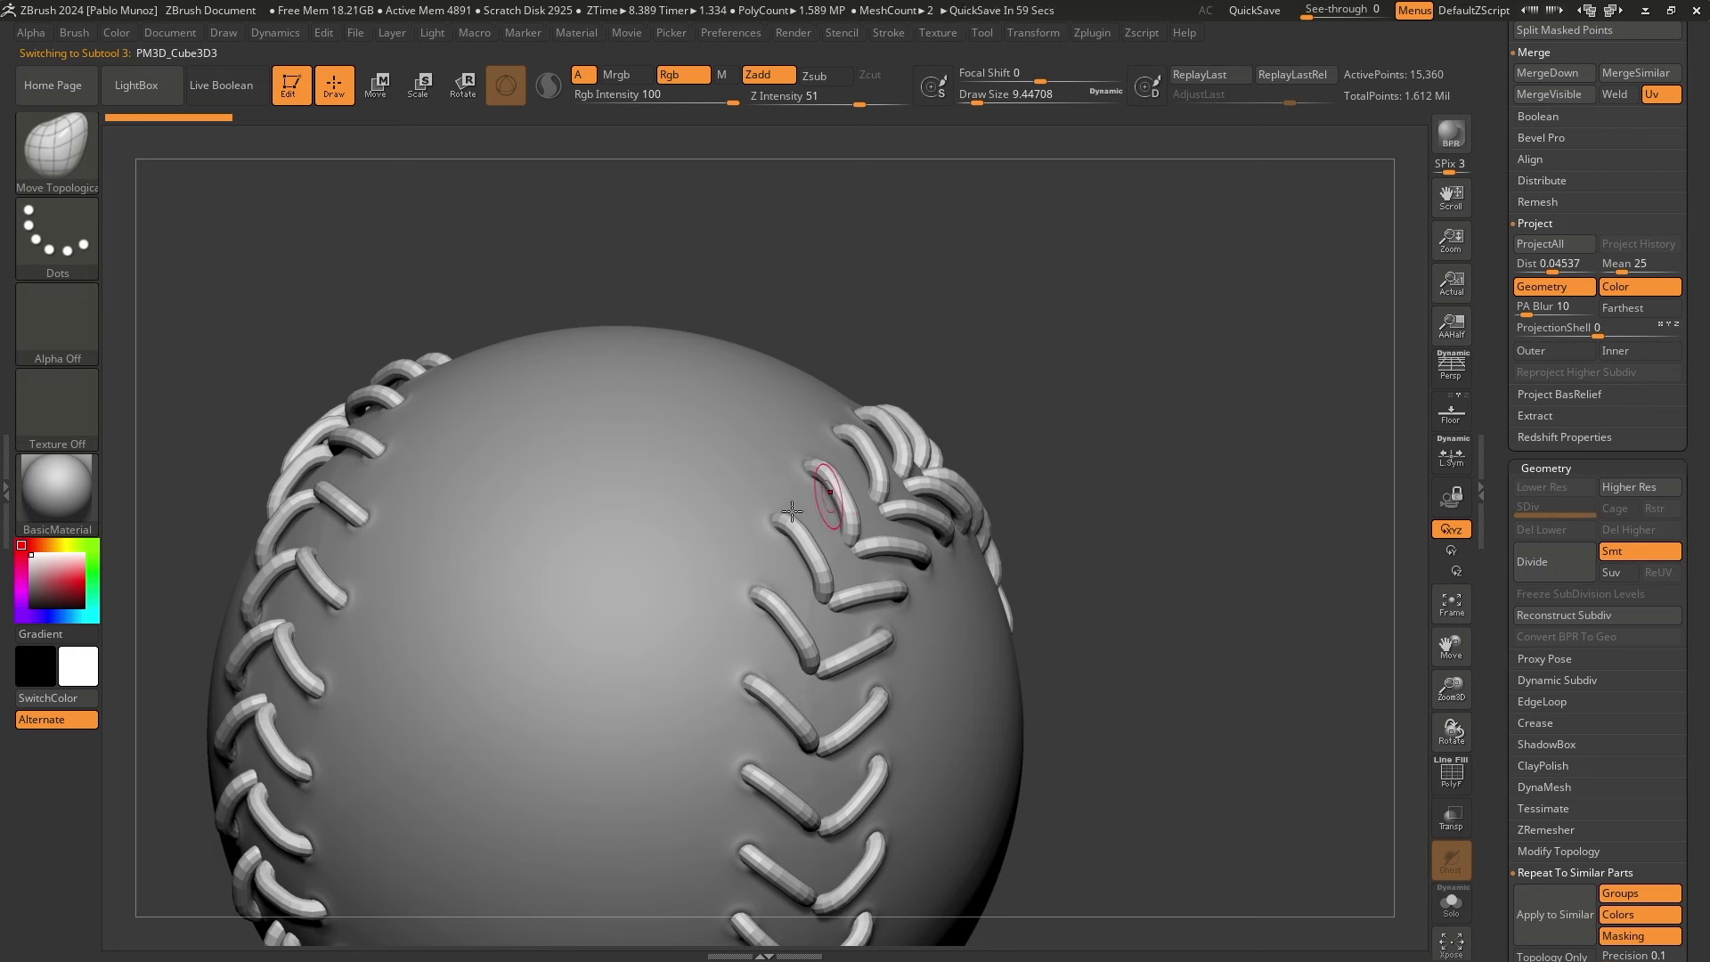
key("shift+f")
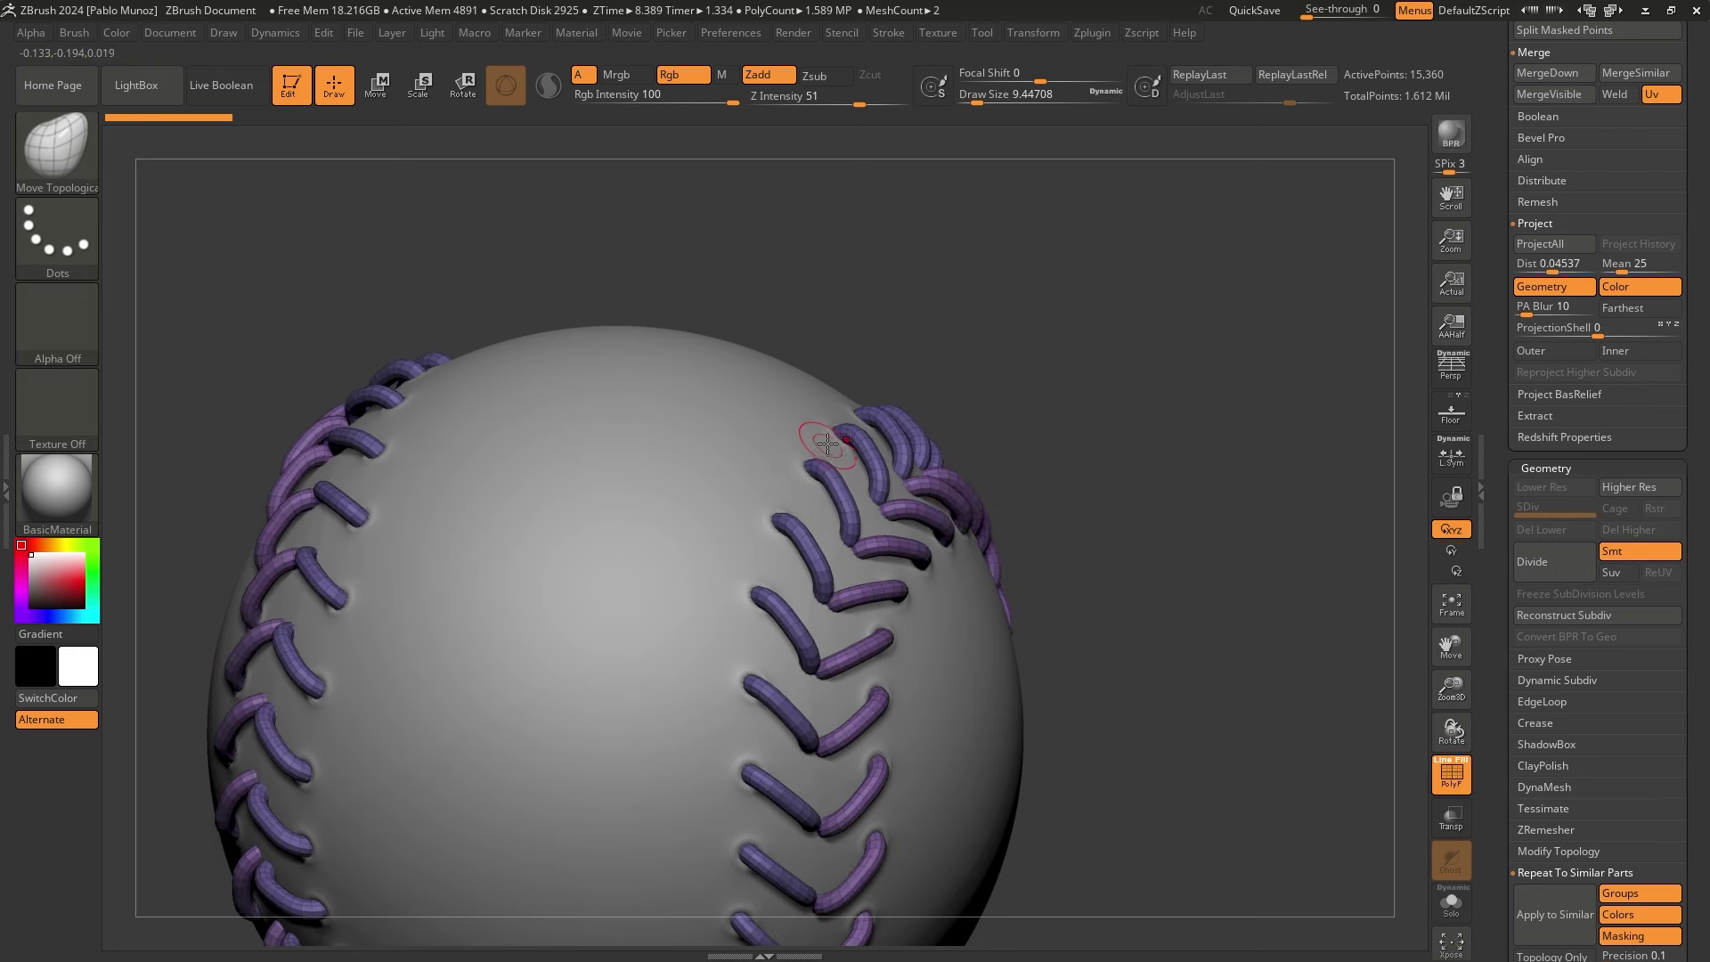
Enlarge the draw size to about 23.3 and isolate the stitches with Solo, viewing their end caps from inside
key("space")
left_click_drag(827, 444, 837, 444)
key("shift+s")
mouse_move(816, 489)
right_mouse_down()
mouse_move(880, 464)
mouse_move(863, 576)
mouse_move(900, 499)
mouse_move(873, 409)
right_mouse_up()
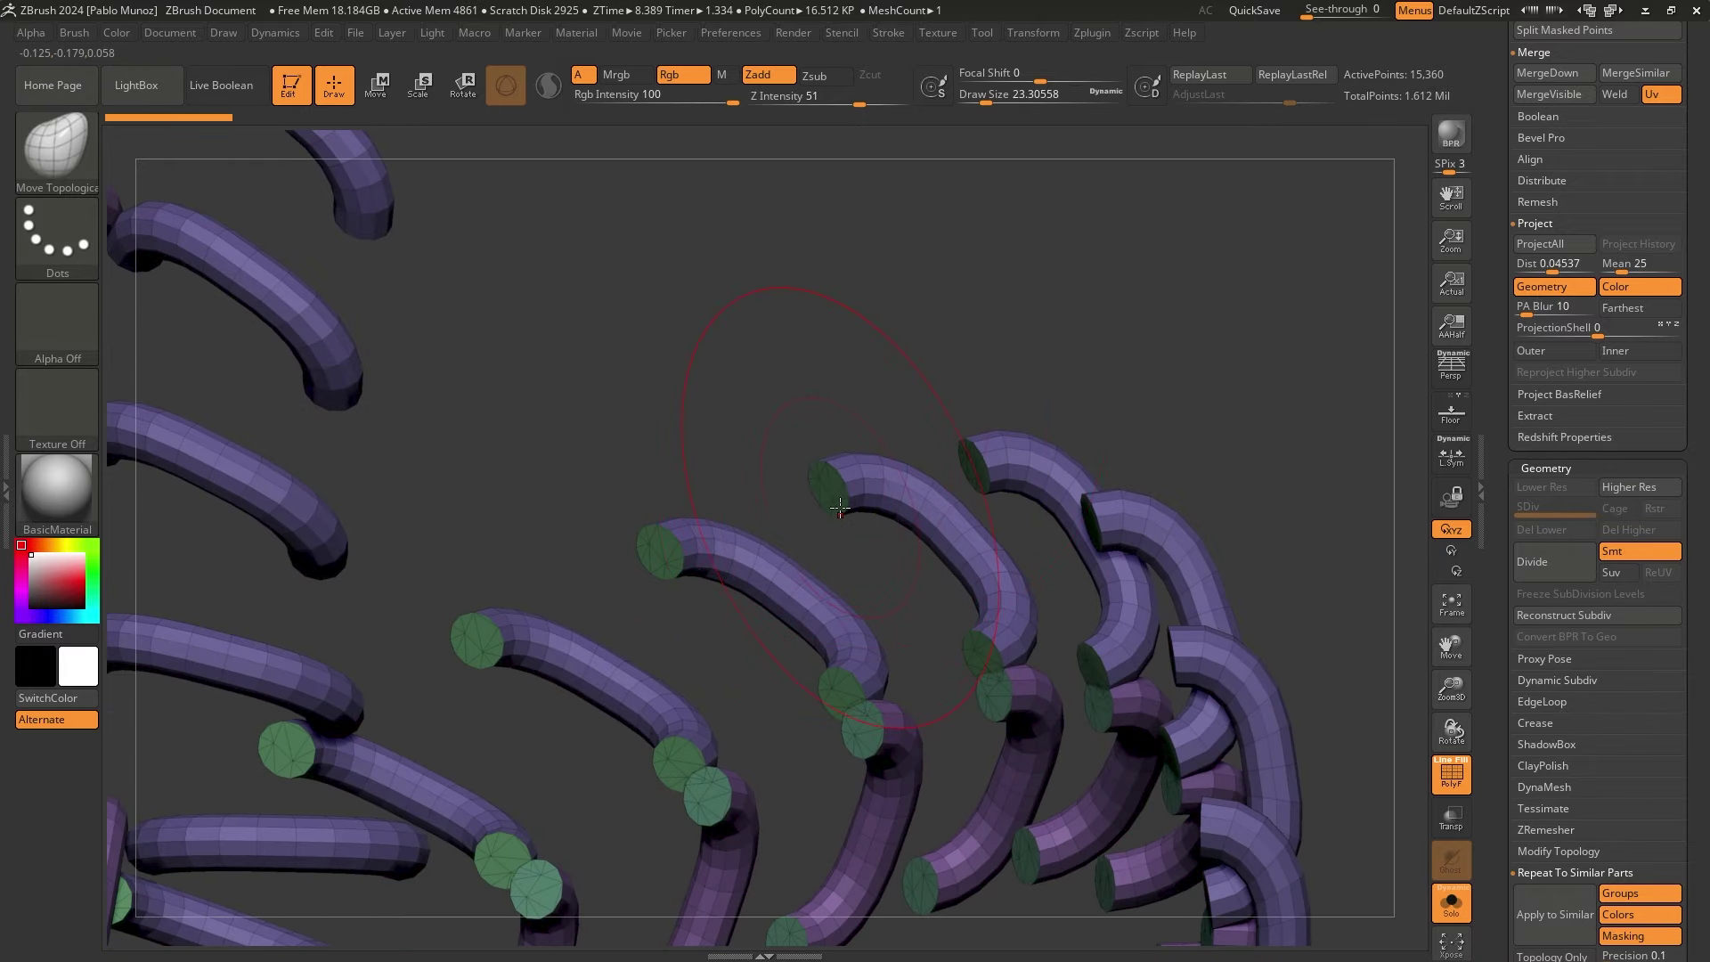
right_click_drag(837, 516, 837, 478, "alt")
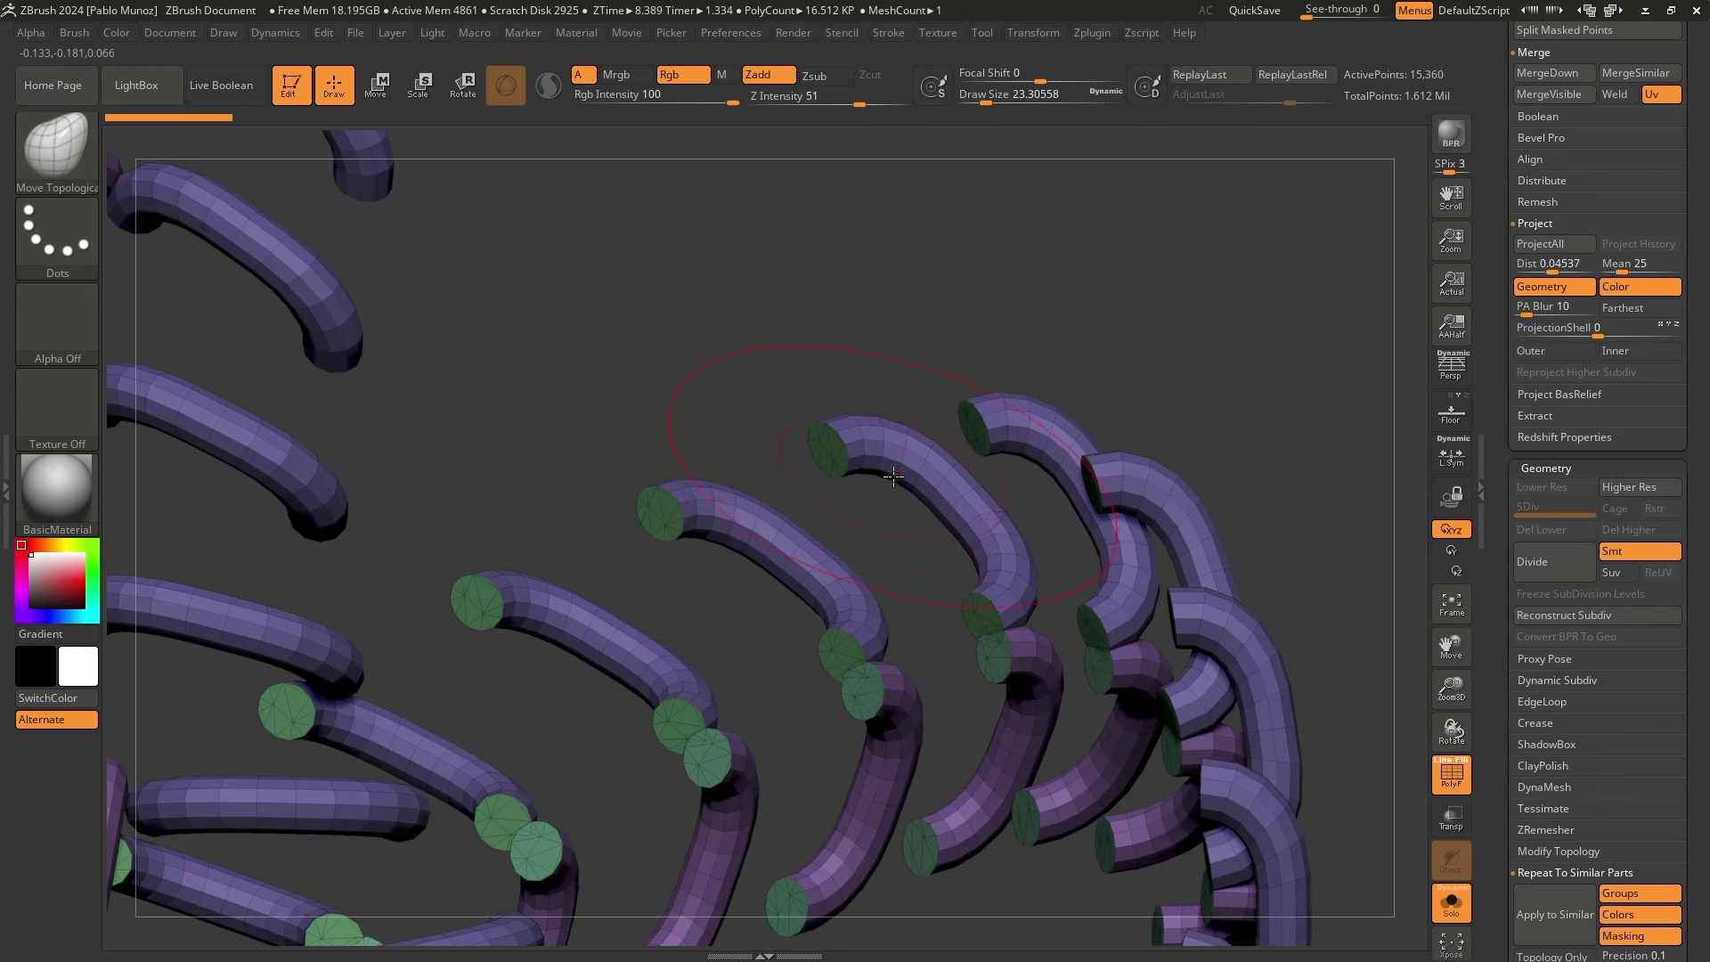
Hide the green end-cap polygroups on the stitches, keeping the blue and purple tube polygroups
key("ctrl+shift")
left_click(900, 458, "ctrl+shift")
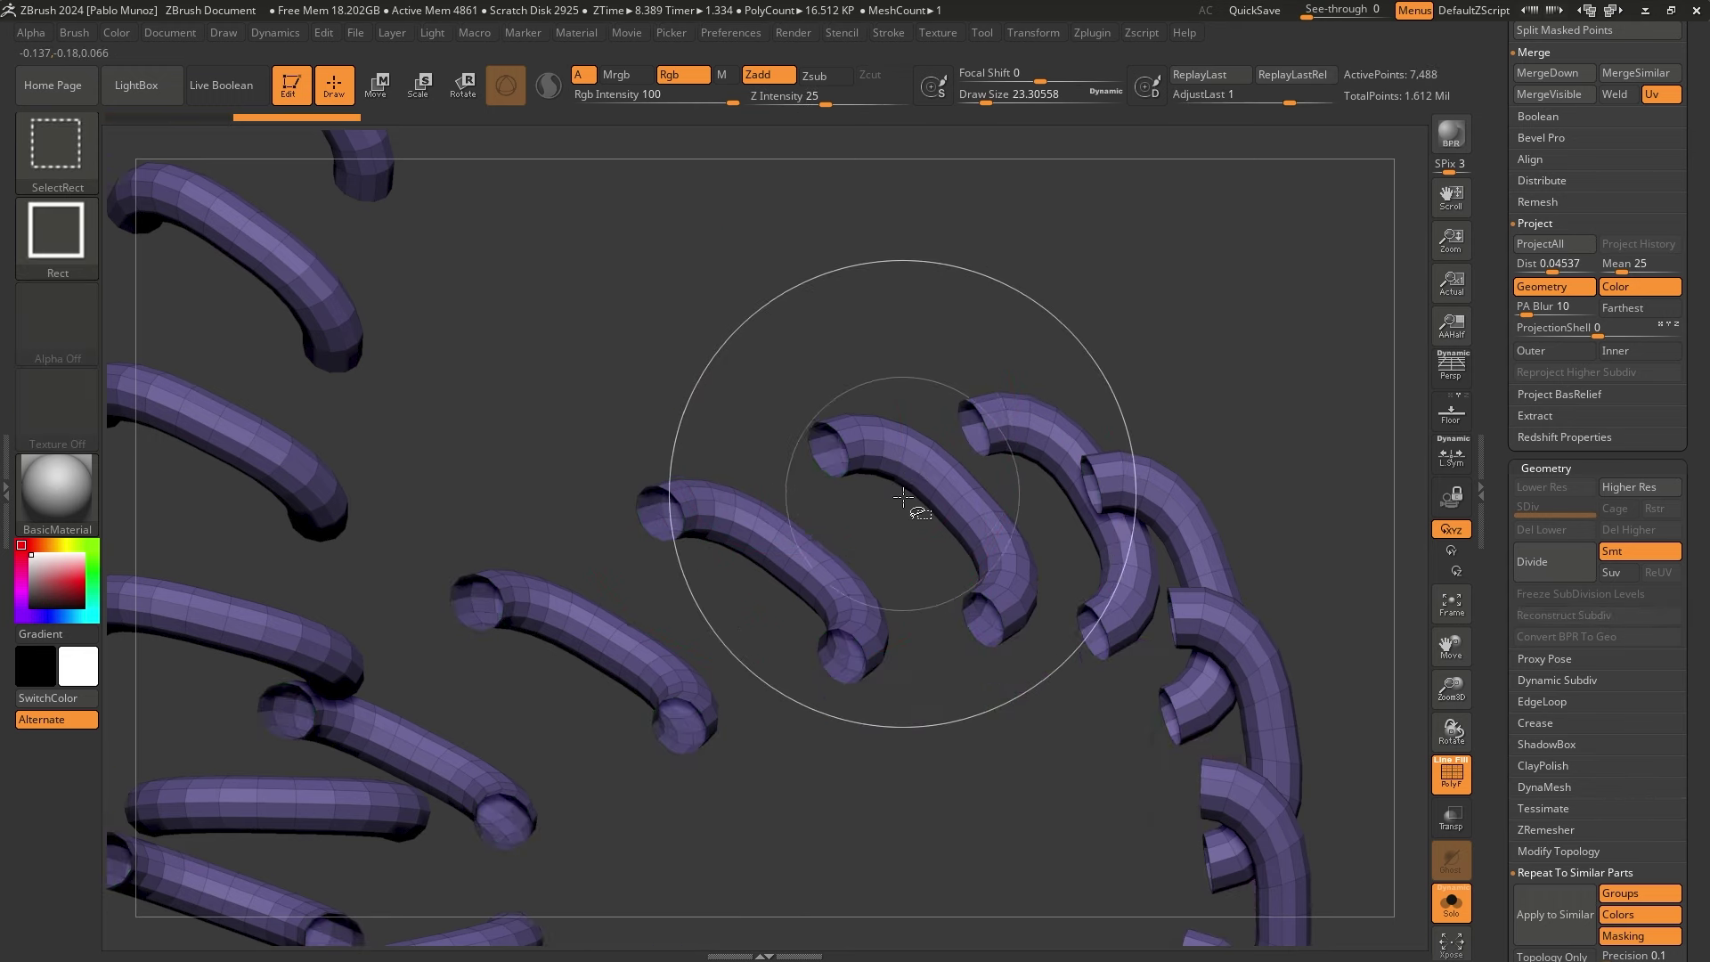
left_click_drag(916, 333, 925, 365, "ctrl+shift")
left_click(1008, 763, "ctrl+shift")
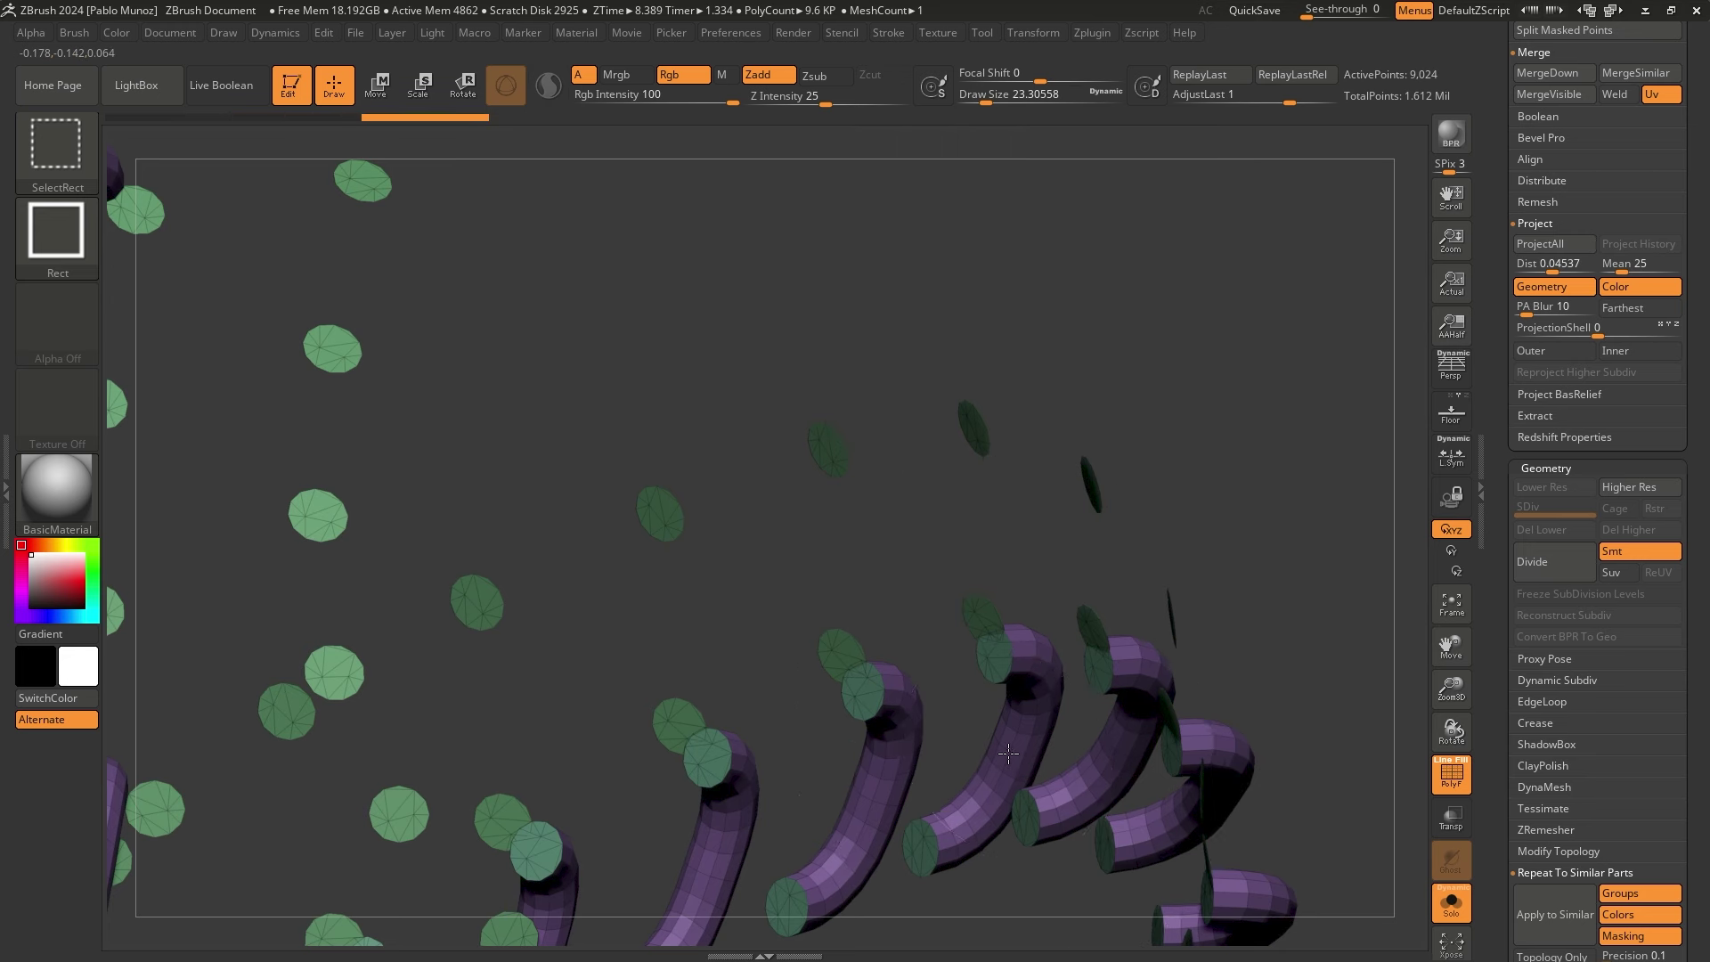
left_click_drag(878, 312, 889, 384, "ctrl+shift")
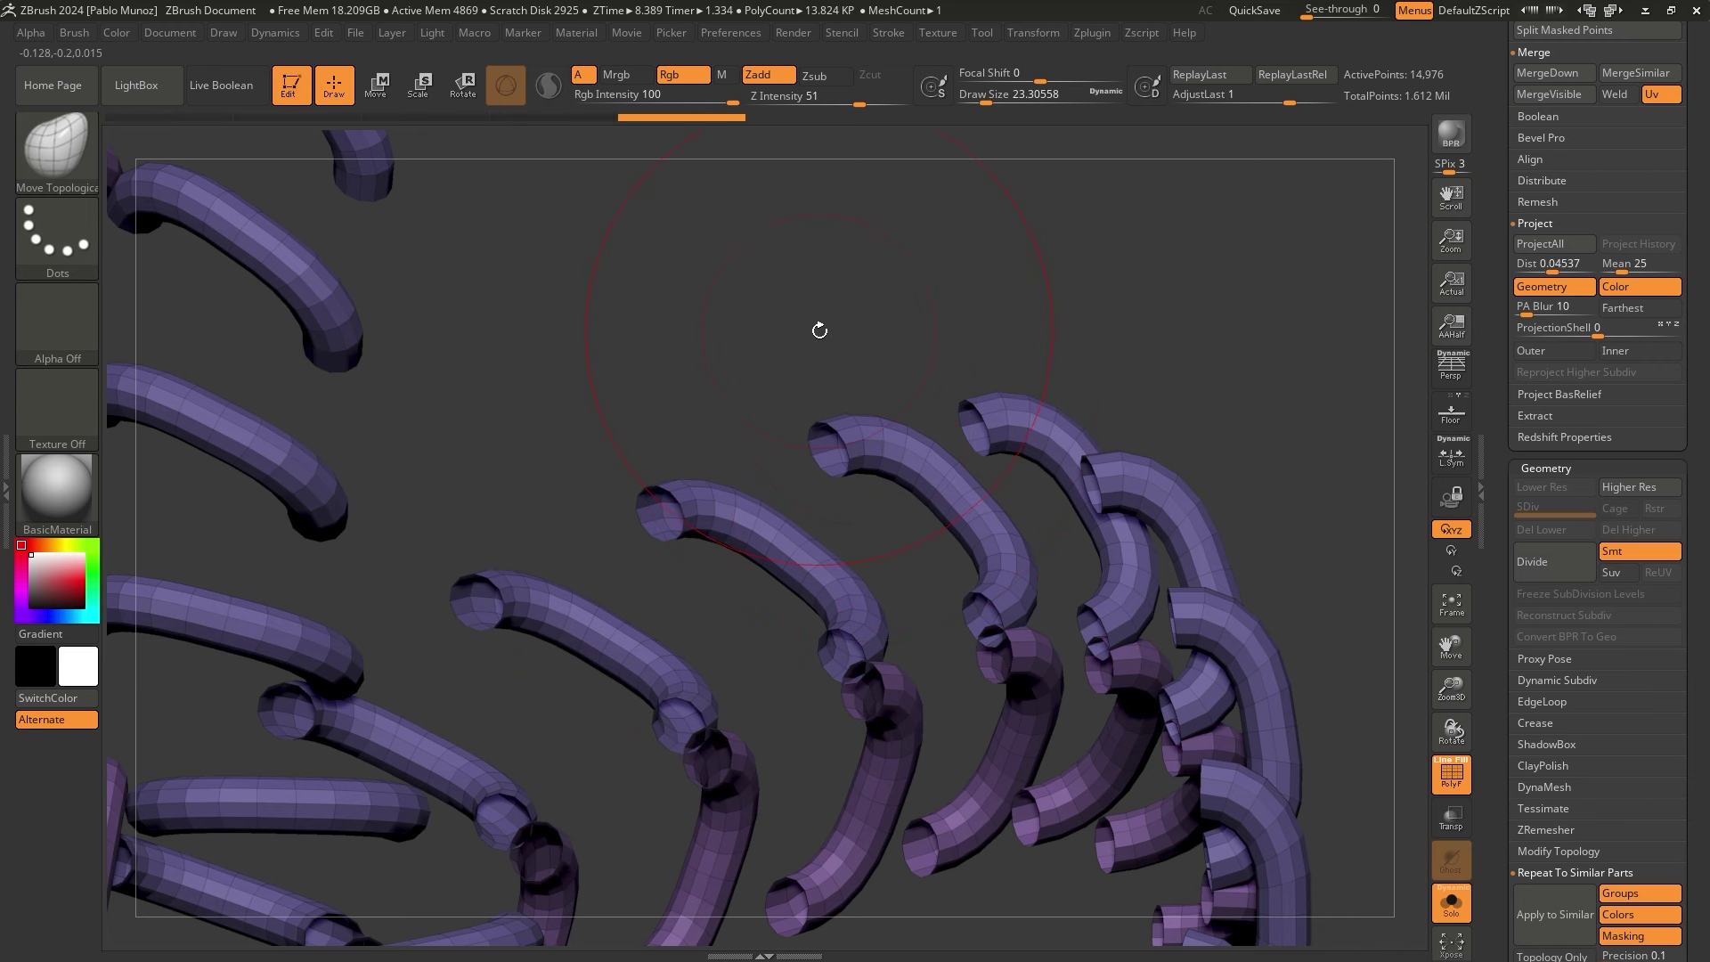
key("ctrl")
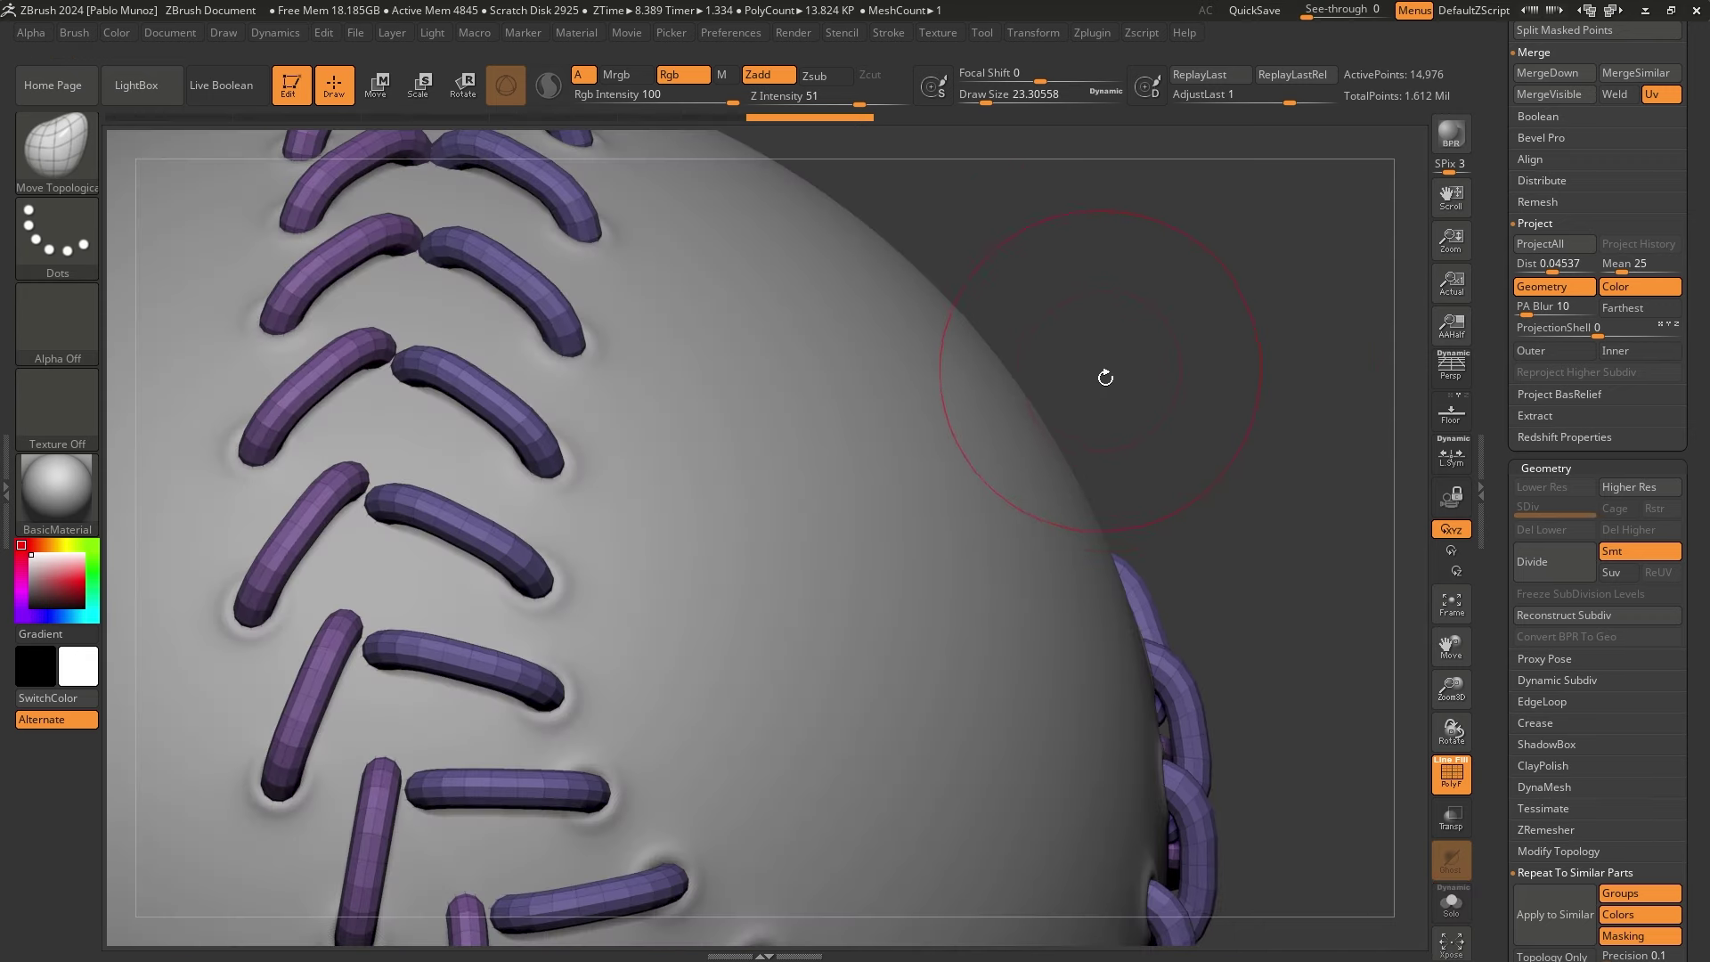
Show the ball together with the stitches and record the stitches' current state in the undo history
left_click_drag(1179, 381, 1099, 466)
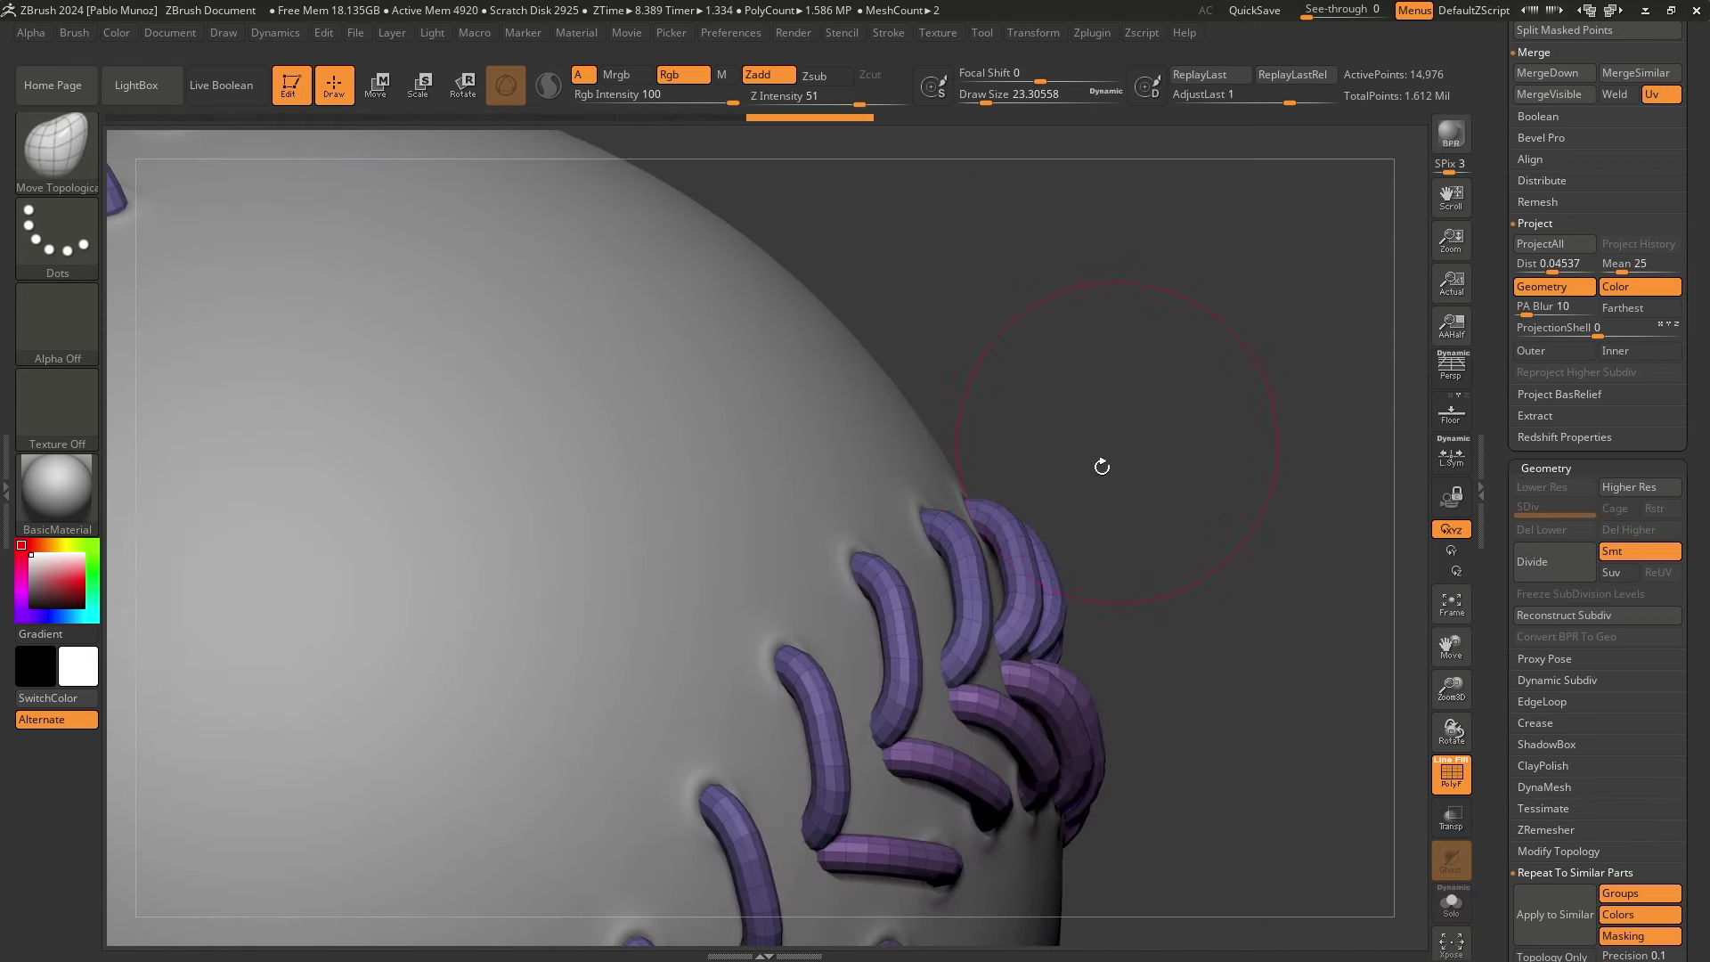
key("alt+s")
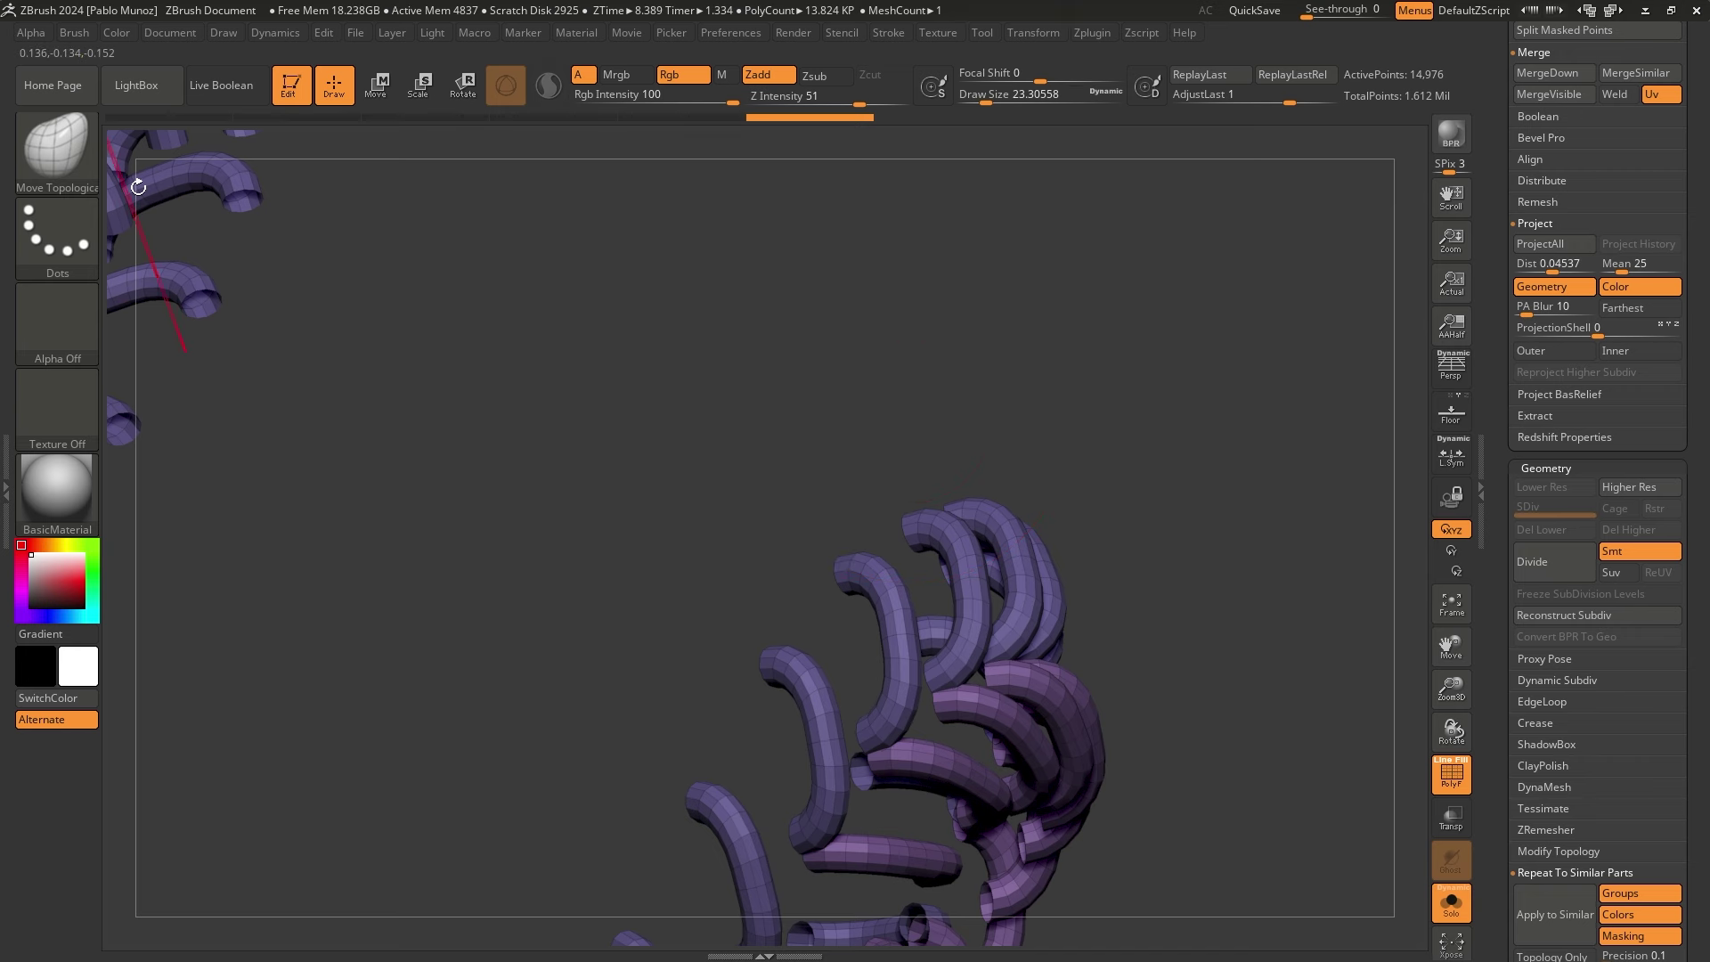
key("shift+s")
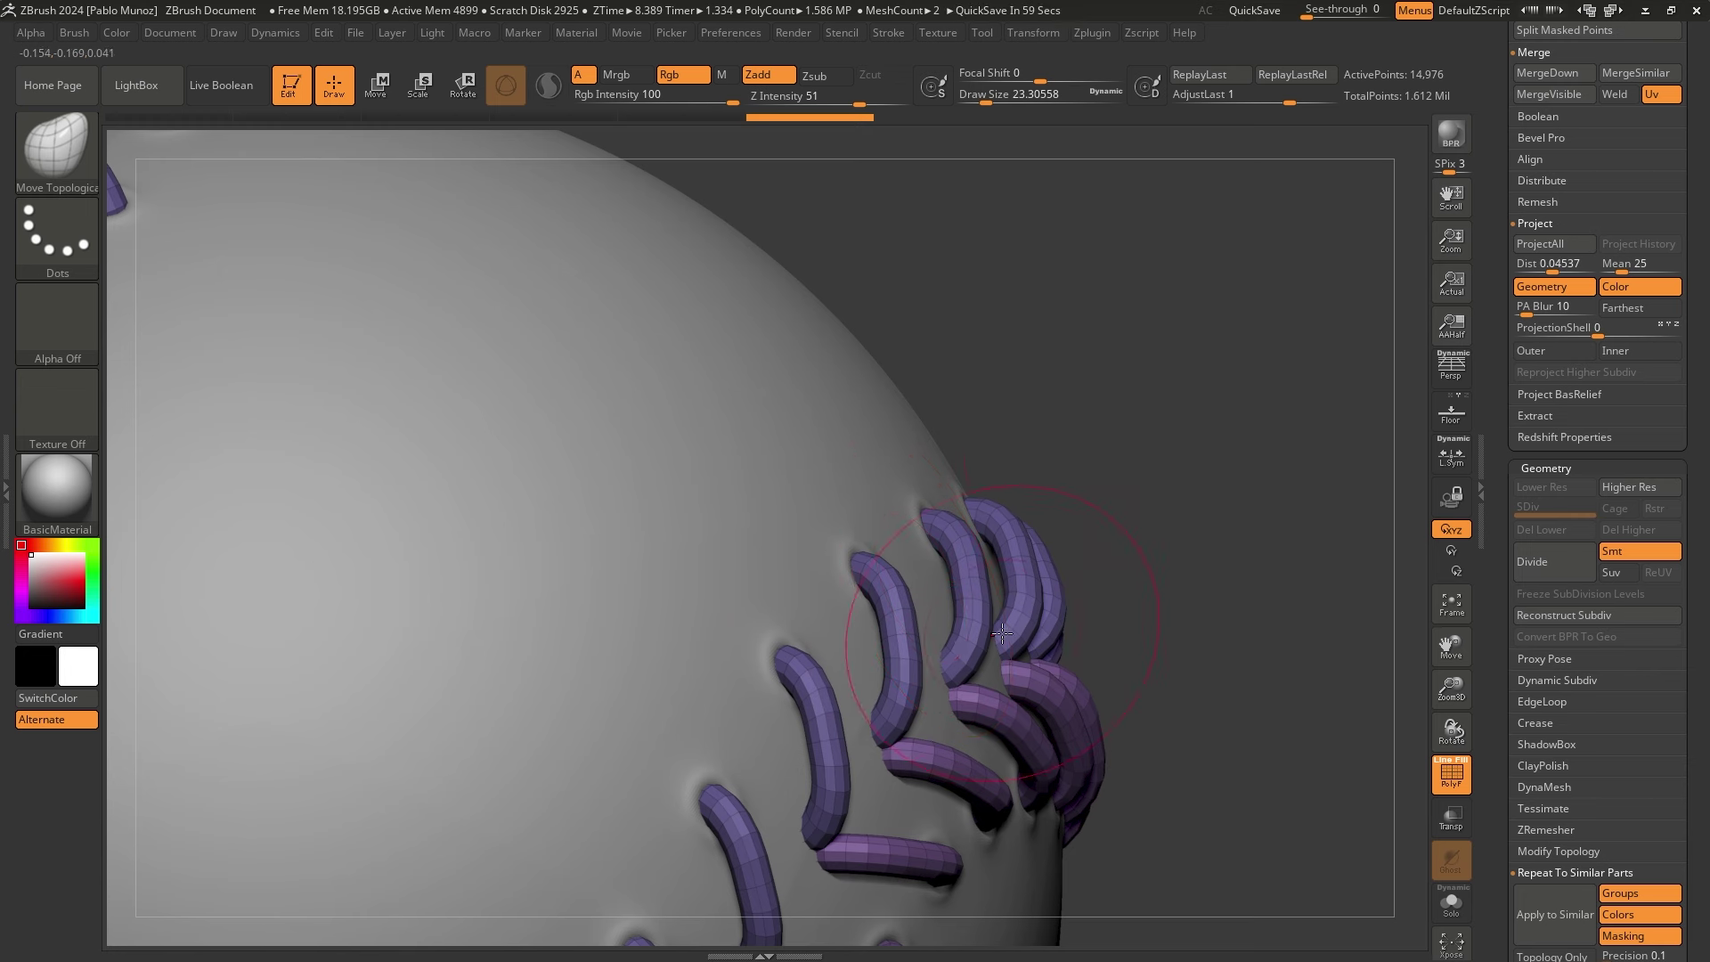
scroll(1523, 499, "down", 5)
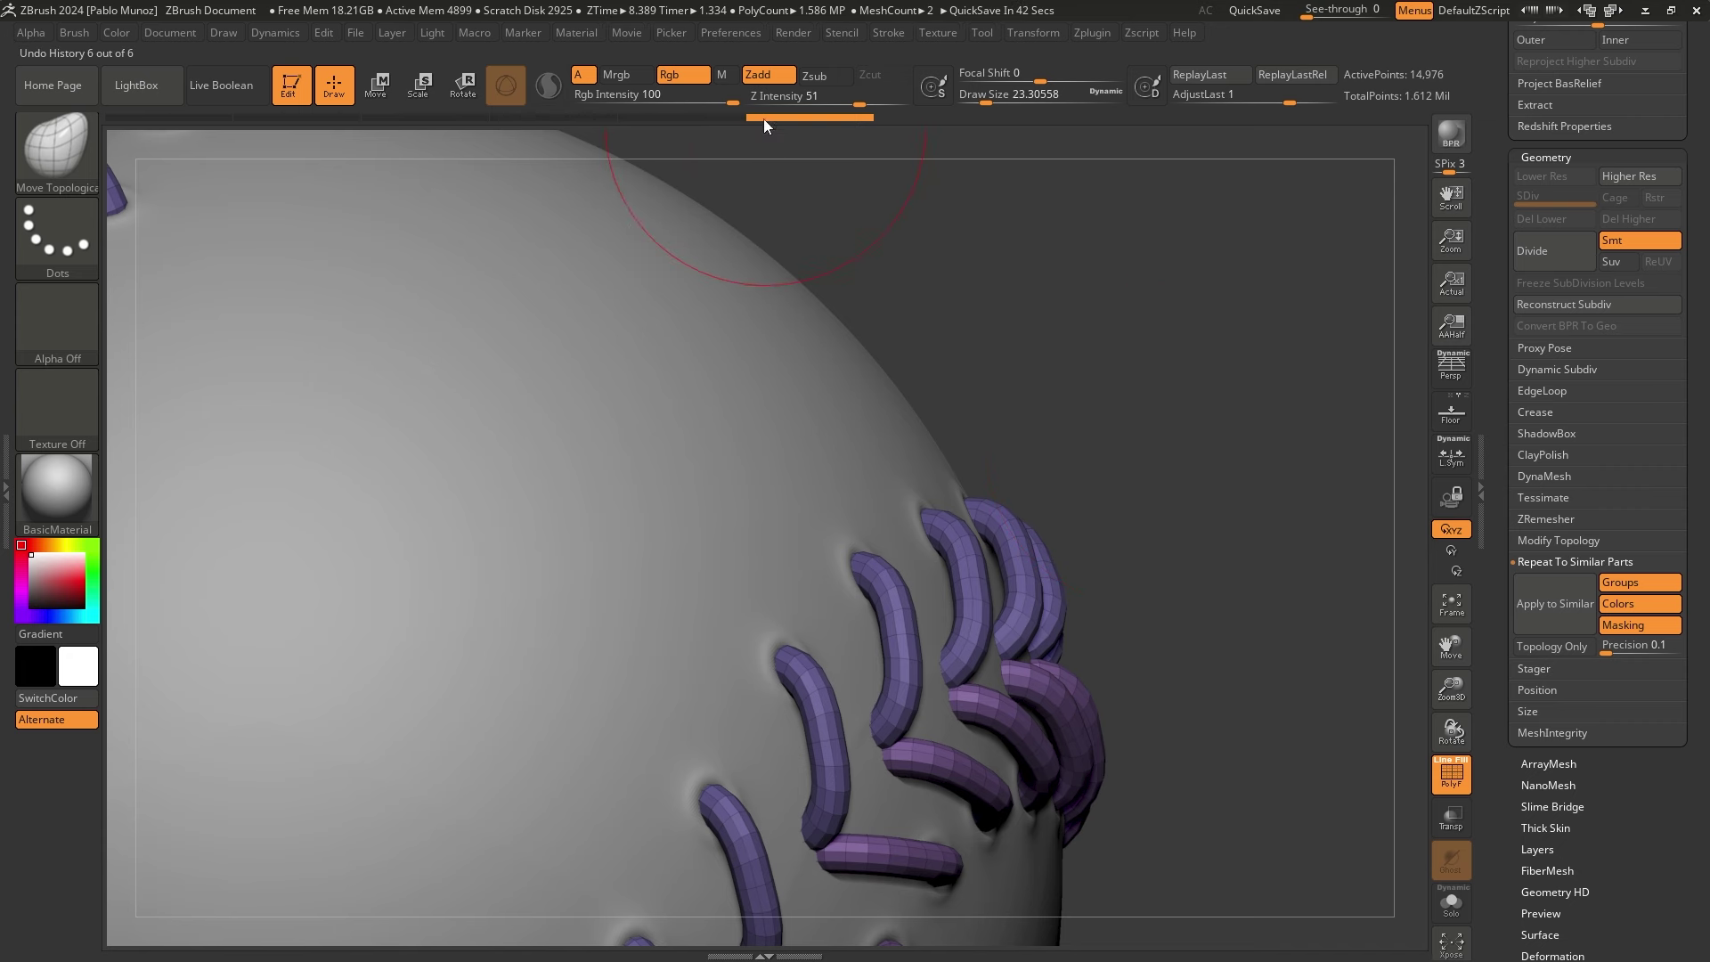
key("ctrl")
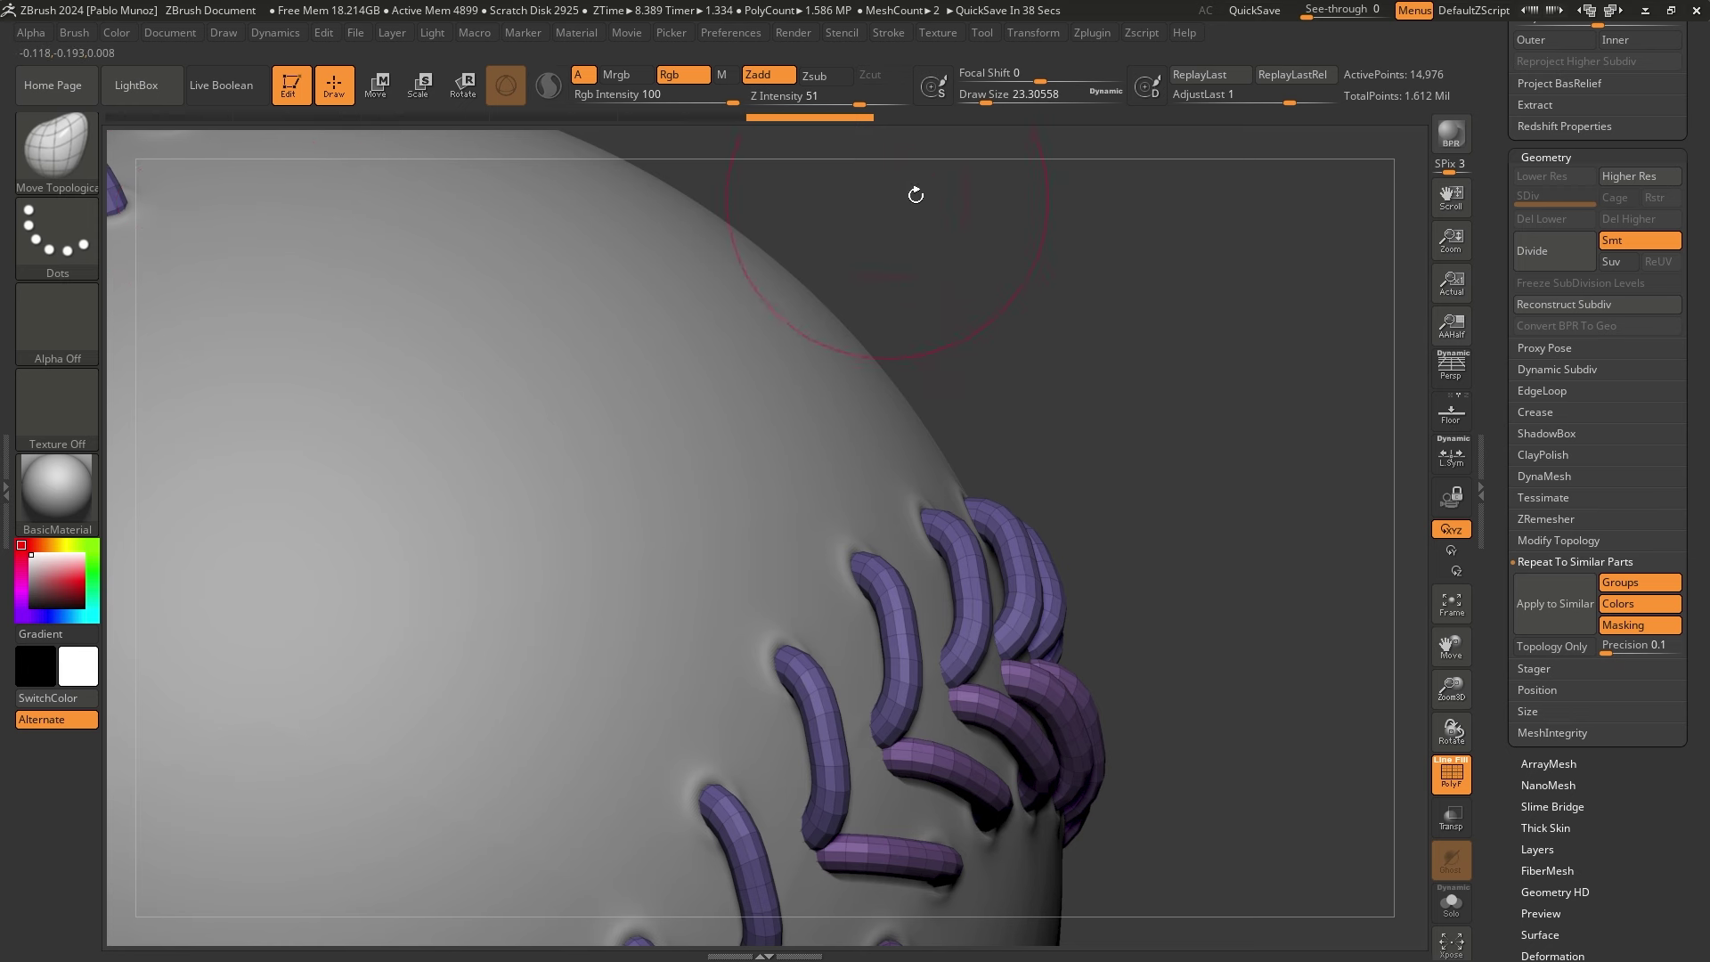
key("ctrl")
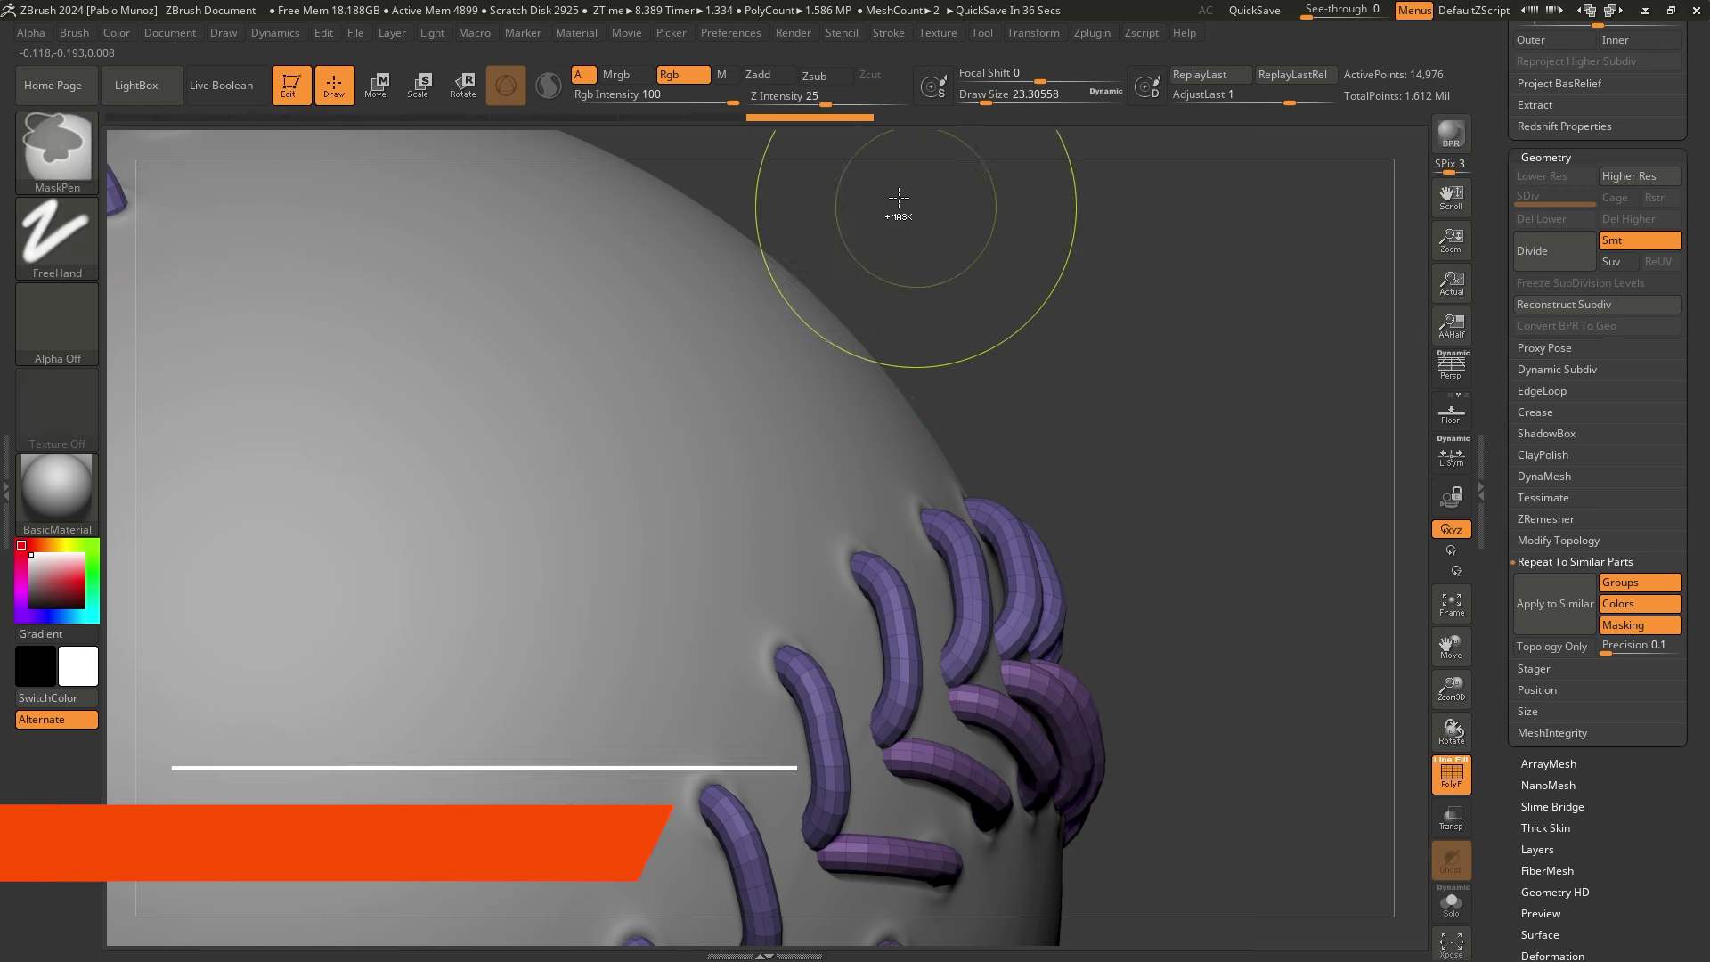
left_click(836, 118, "ctrl")
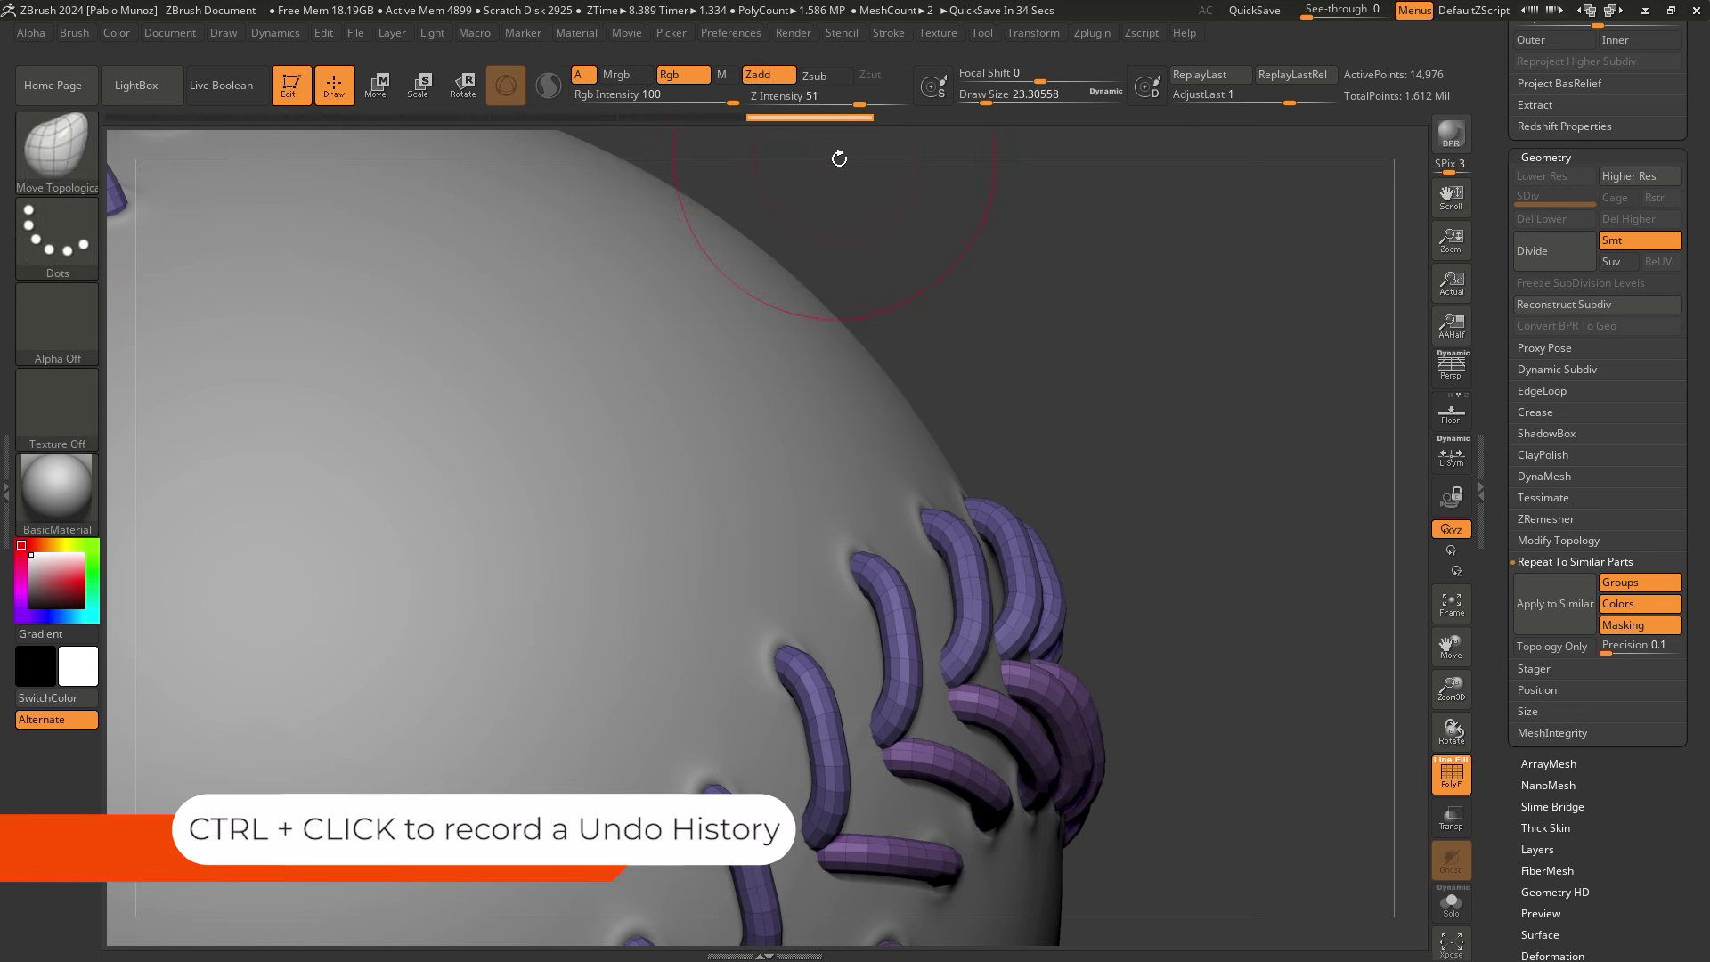
mouse_move(746, 119)
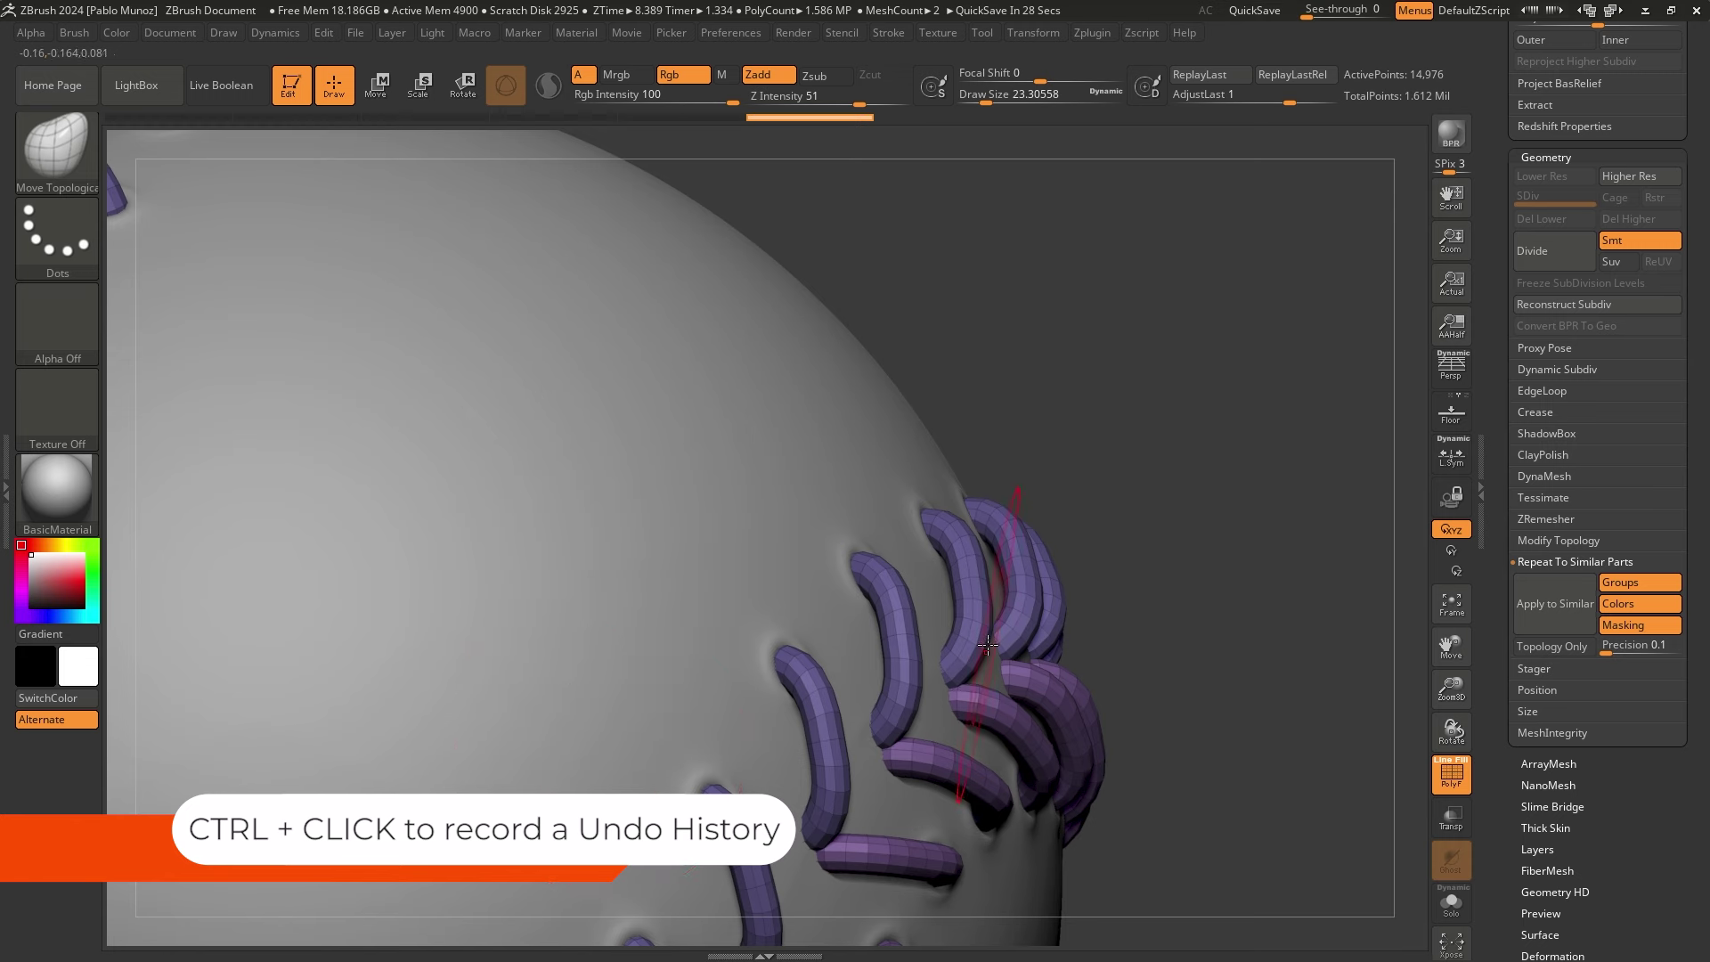
Reduce the draw size to about 18.5 and isolate the stitches with Solo around one blue stitch near the seam
mouse_move(891, 610)
right_mouse_down("ctrl")
mouse_move(783, 726)
mouse_move(813, 508)
mouse_move(852, 449)
right_mouse_up("ctrl")
right_click(824, 514)
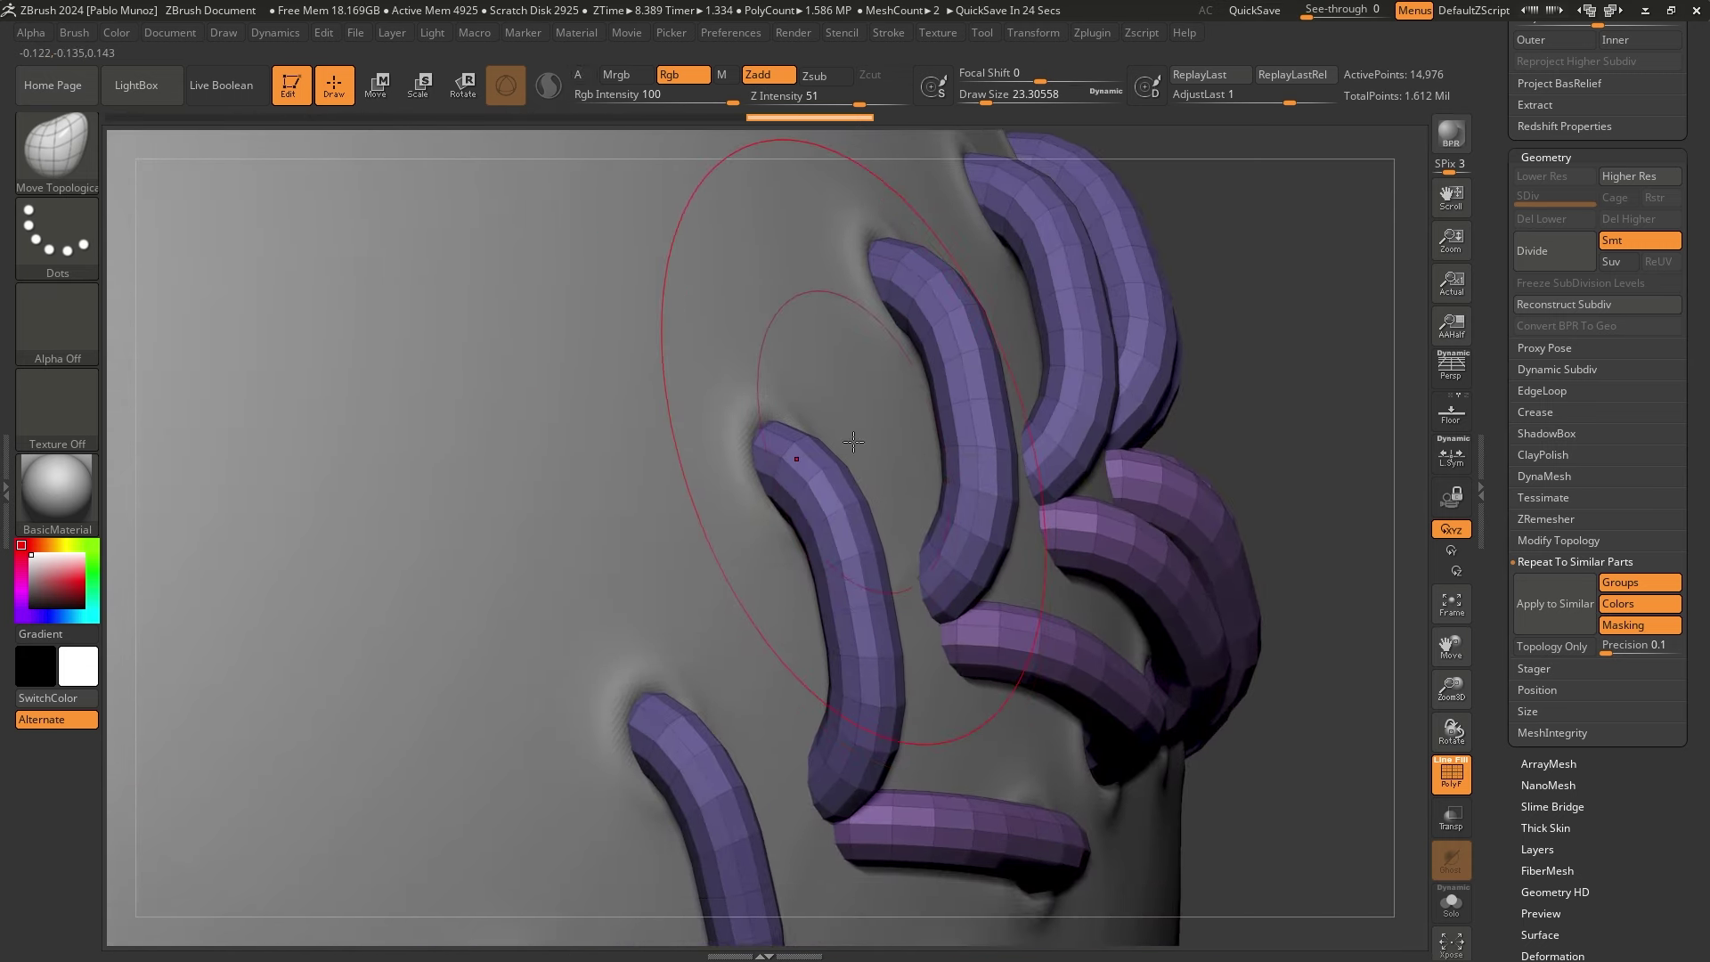
right_click_drag(745, 578, 842, 553)
right_click(840, 583)
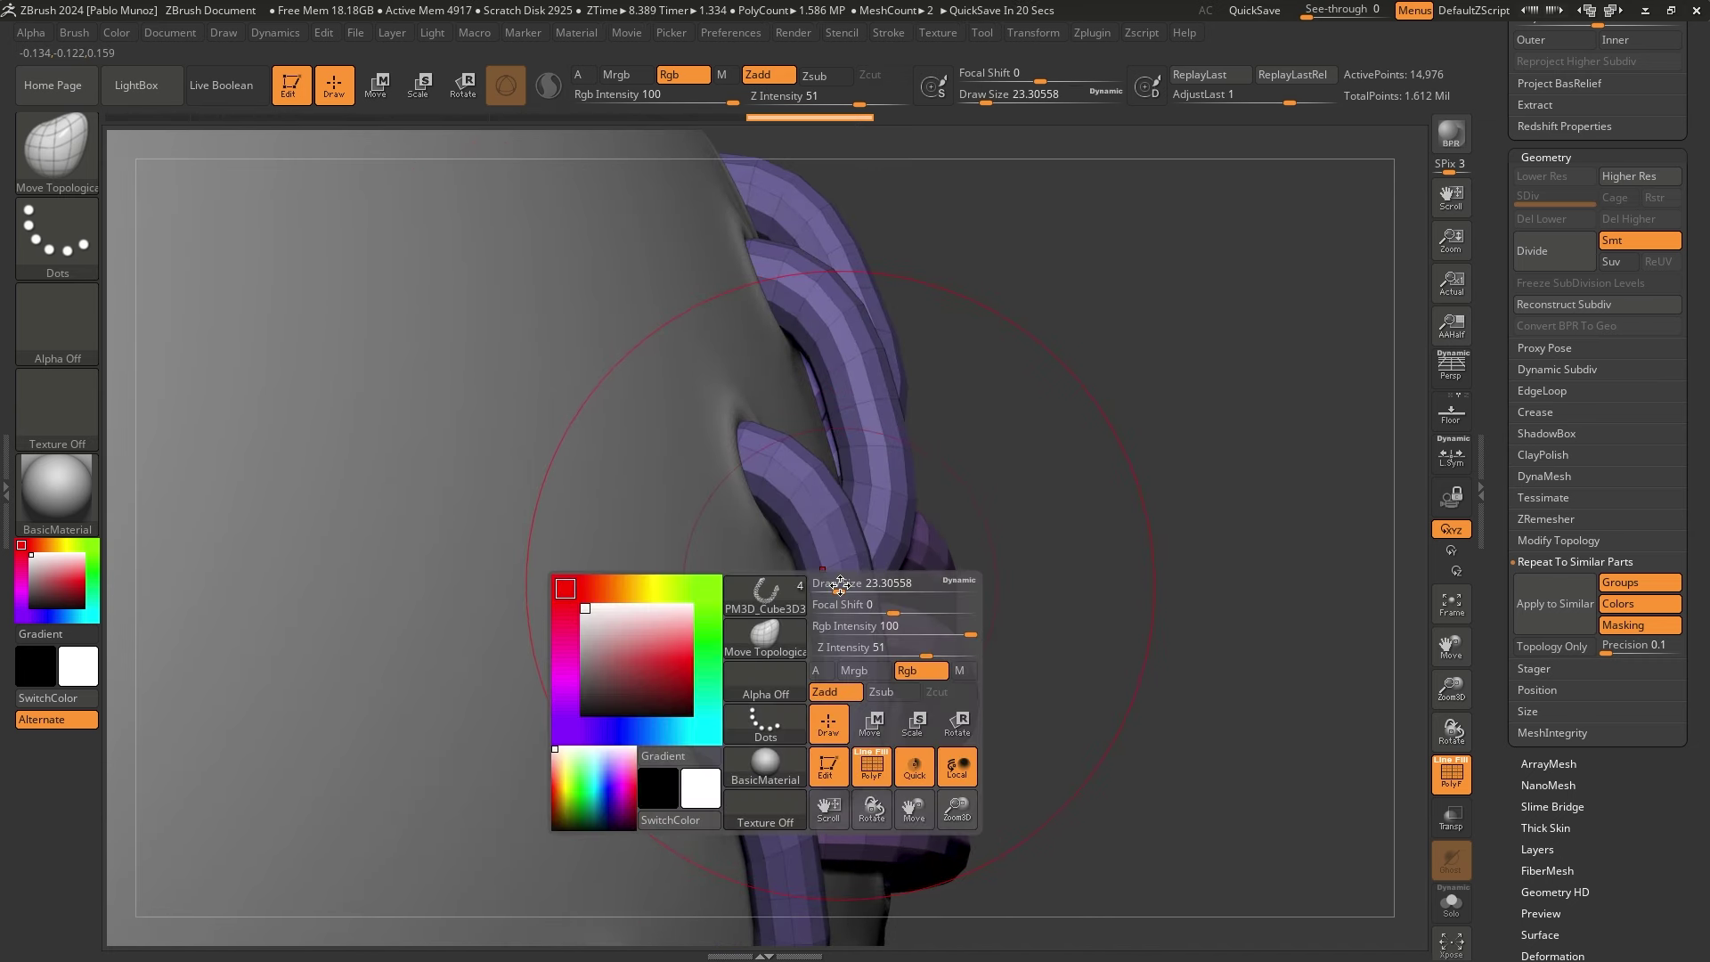
left_click_drag(840, 584, 835, 586)
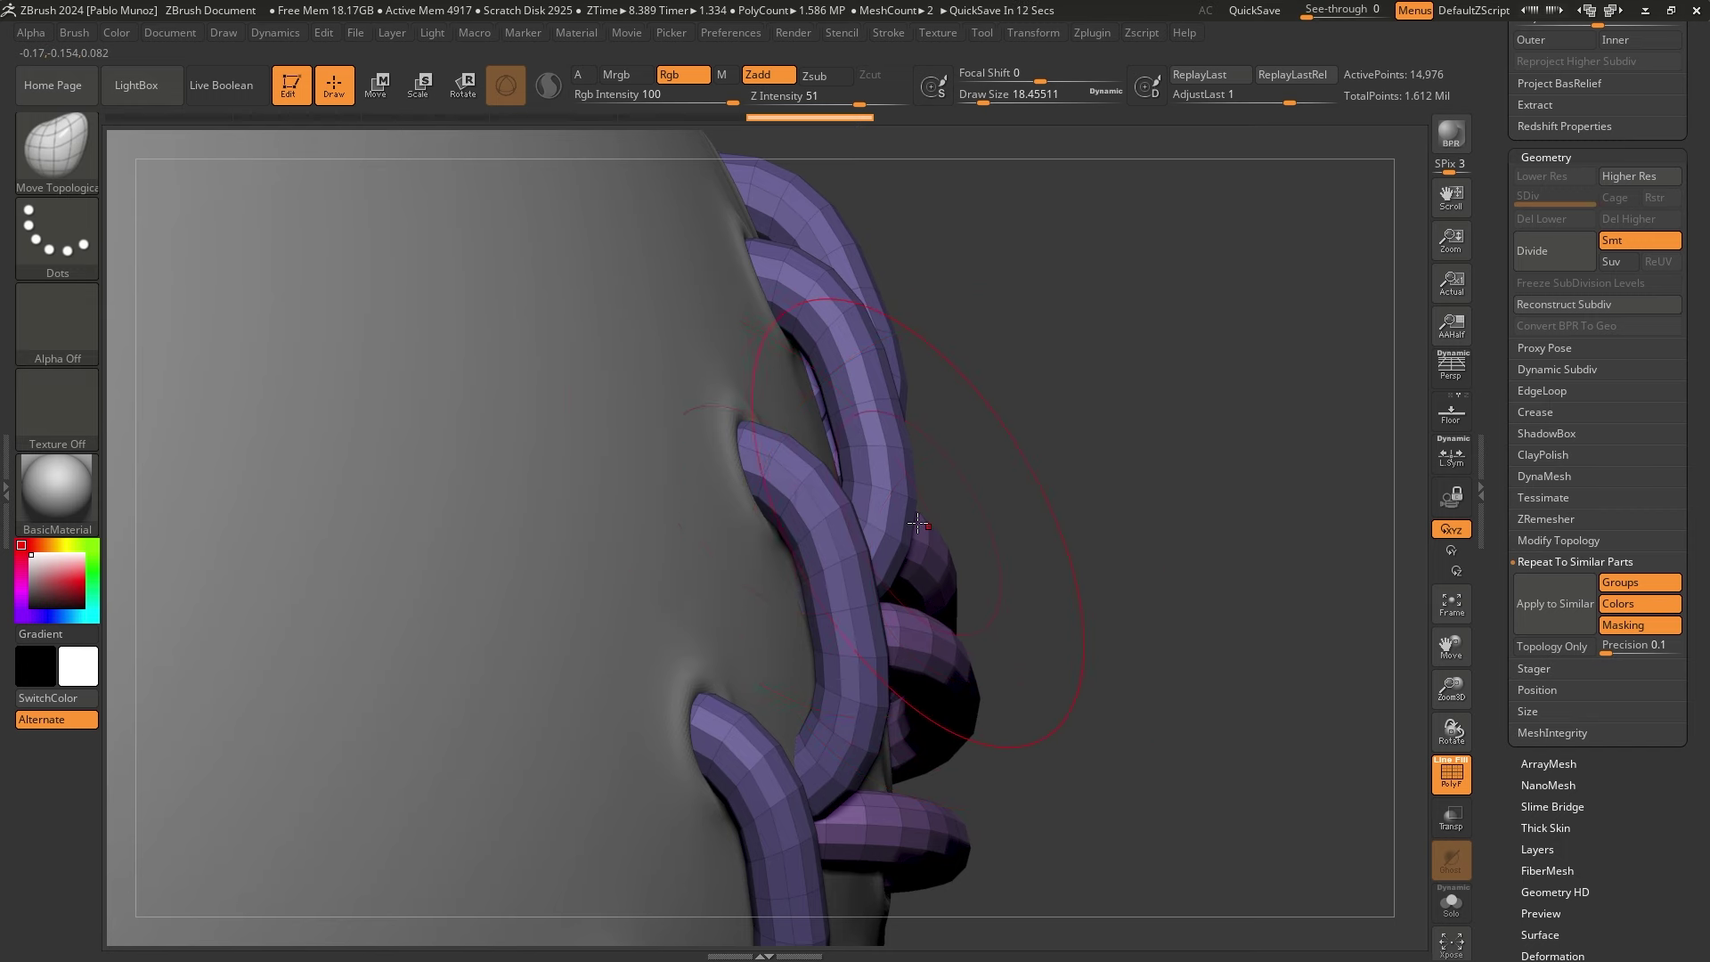
key("alt+shift+s")
right_click_drag(895, 527, 784, 526)
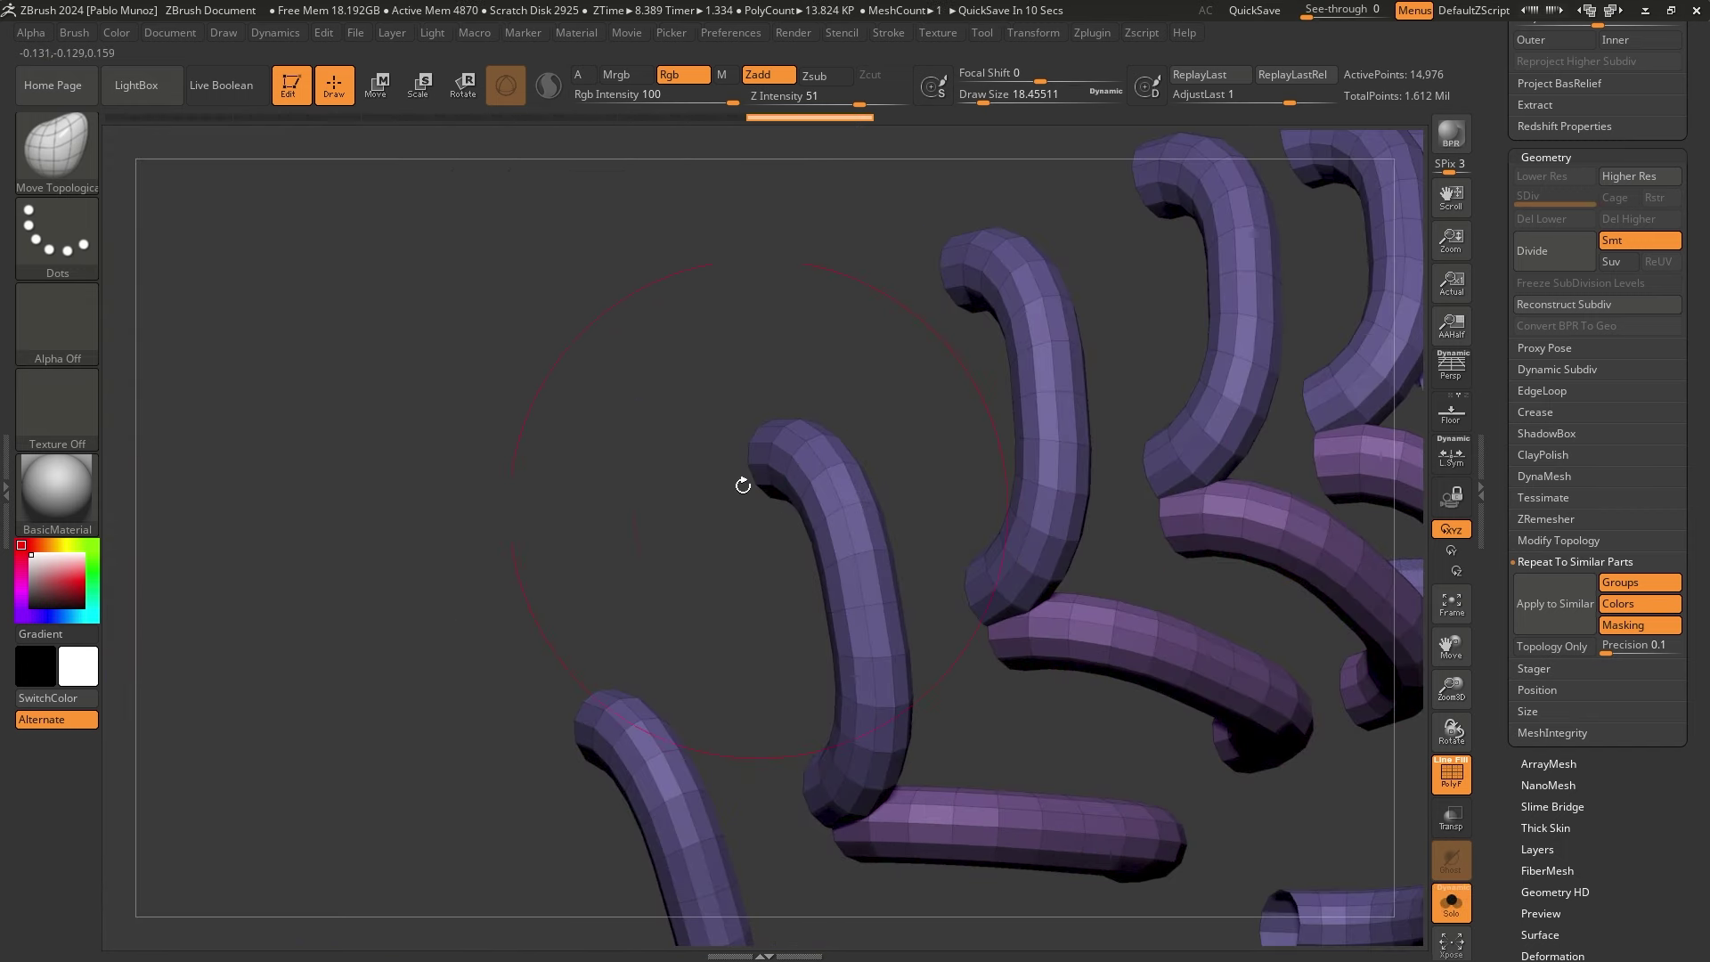
Mask the upper part of one blue stitch, extend the mask over the whole stitch with Grow All, and invert it
mouse_move(636, 306)
left_mouse_down("ctrl")
mouse_move(753, 467)
mouse_move(855, 507)
mouse_move(887, 561)
left_mouse_up("ctrl")
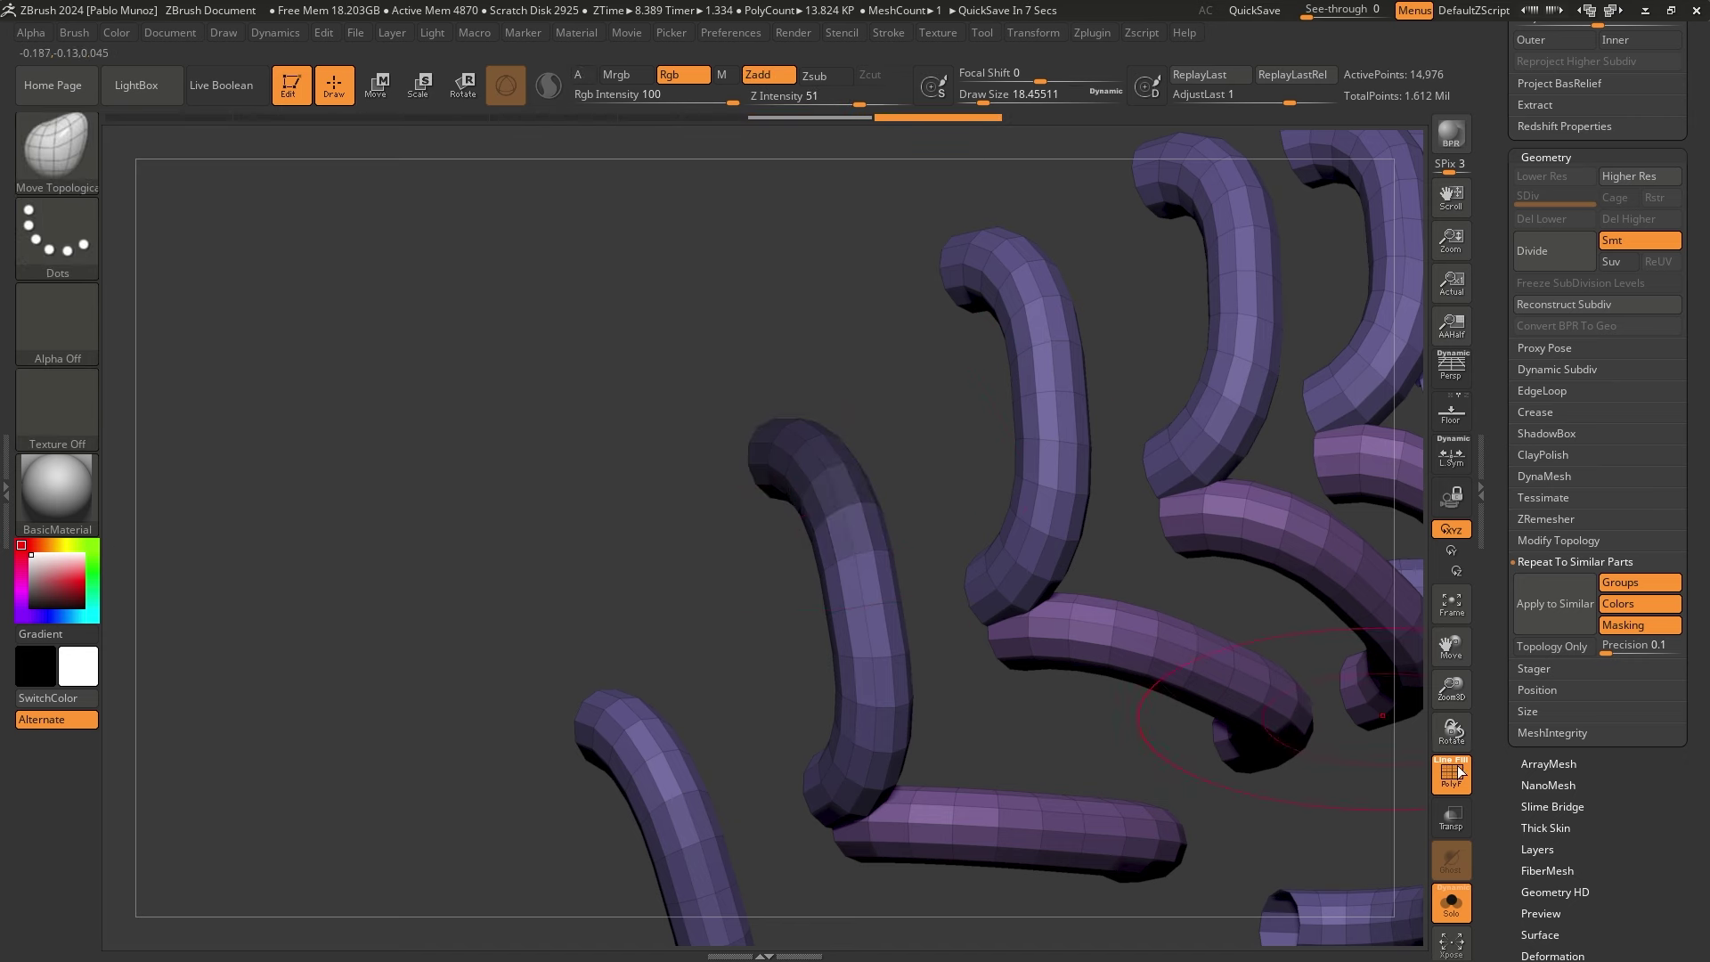
scroll(1592, 570, "down", 5)
key("shift")
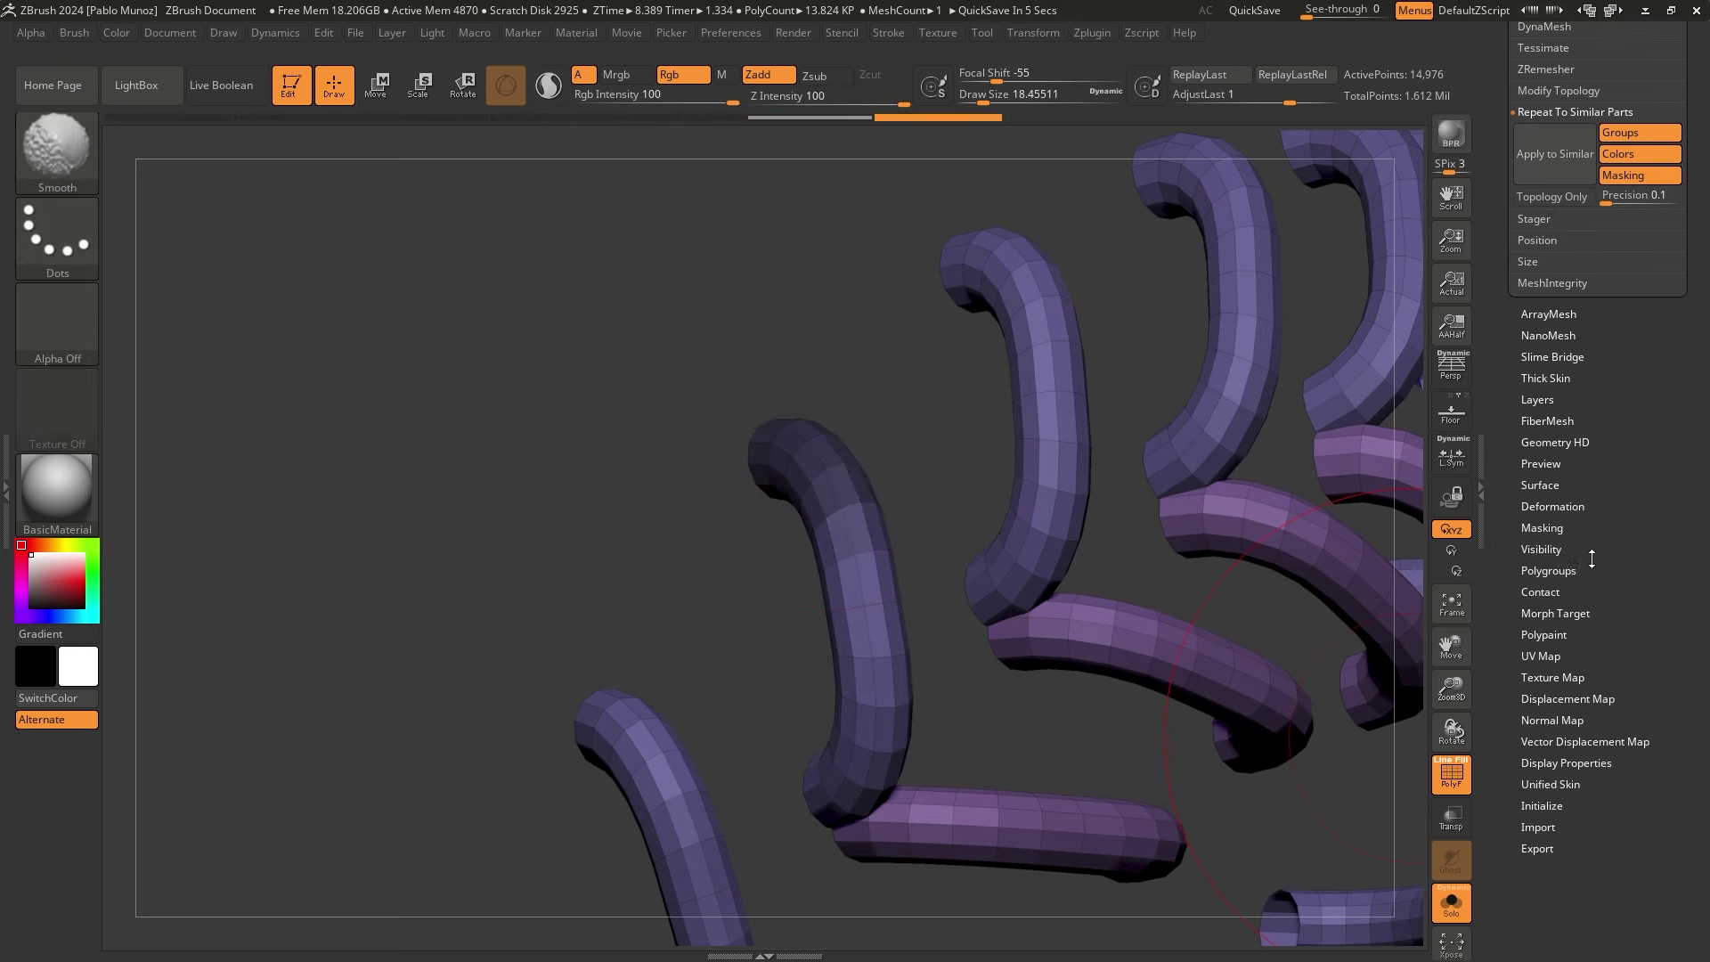
left_click(1562, 527)
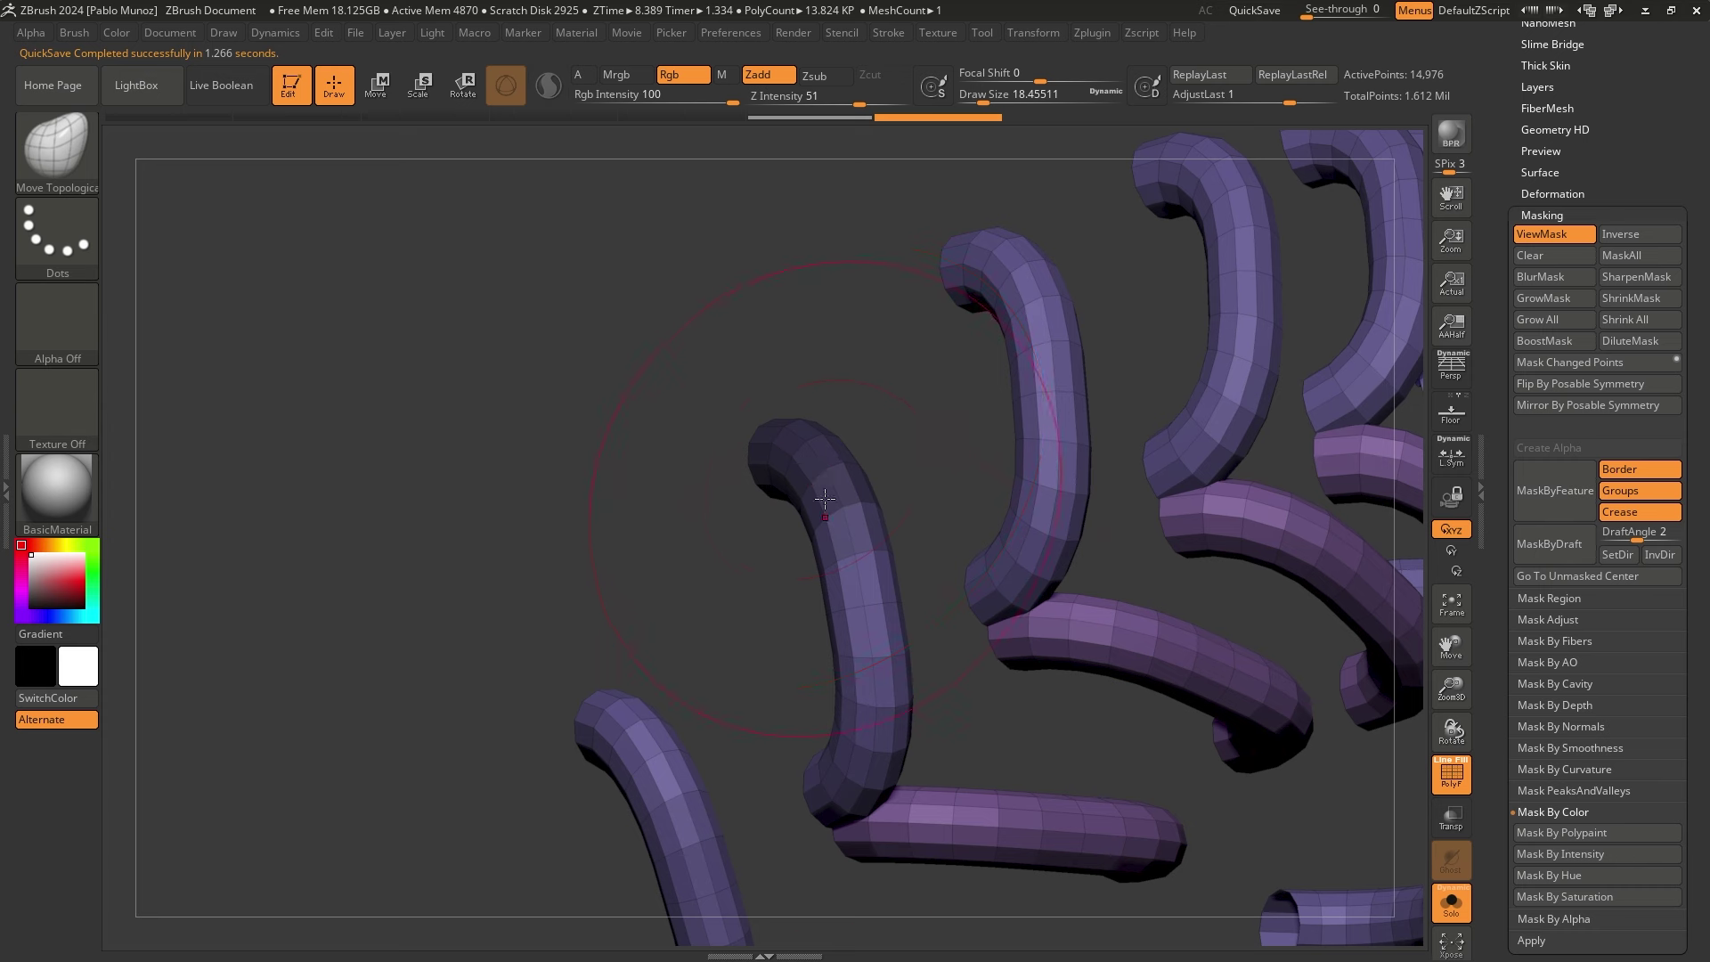
left_click(1570, 318)
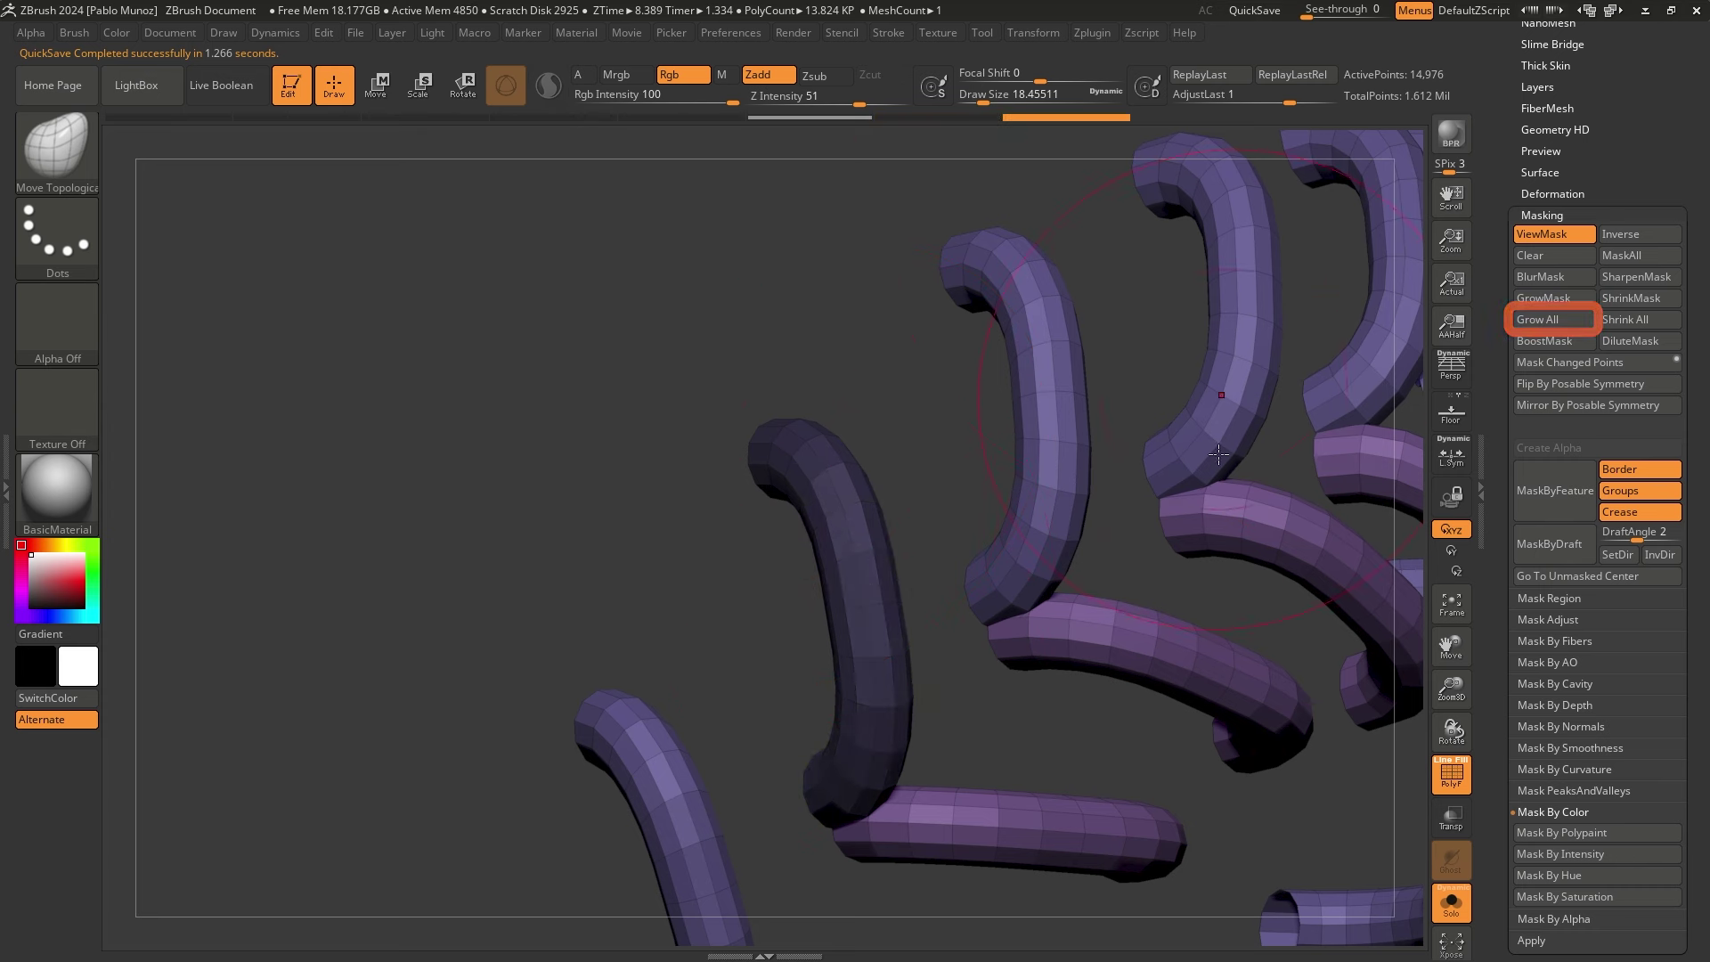
left_click(650, 412, "ctrl")
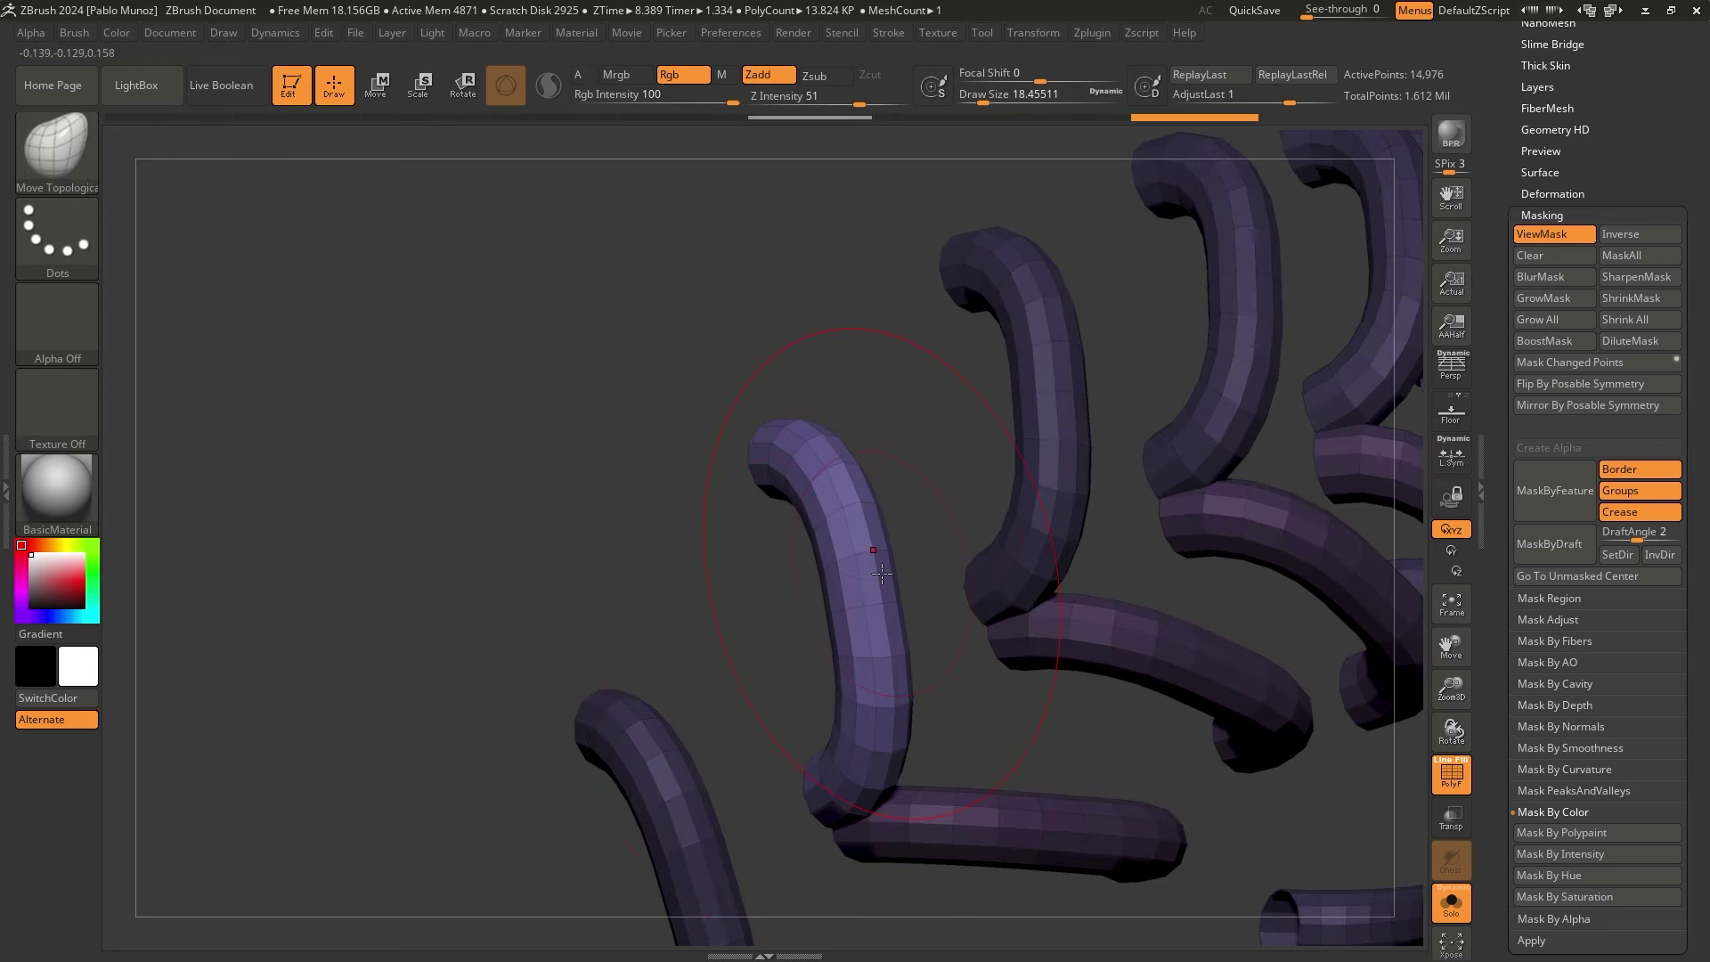
Reshape the unmasked stitch with Move Topological strokes against the ball's surface, reducing the draw size to about 17
left_click(886, 446)
right_click_drag(886, 445, 933, 444)
left_click_drag(916, 579, 889, 585)
left_click_drag(922, 656, 852, 688)
key("space")
mouse_move(882, 572)
left_mouse_down()
mouse_move(869, 565)
mouse_move(902, 533)
left_mouse_up()
key("space")
mouse_move(939, 614)
right_mouse_down("alt")
mouse_move(925, 511)
mouse_move(701, 677)
right_mouse_up("alt")
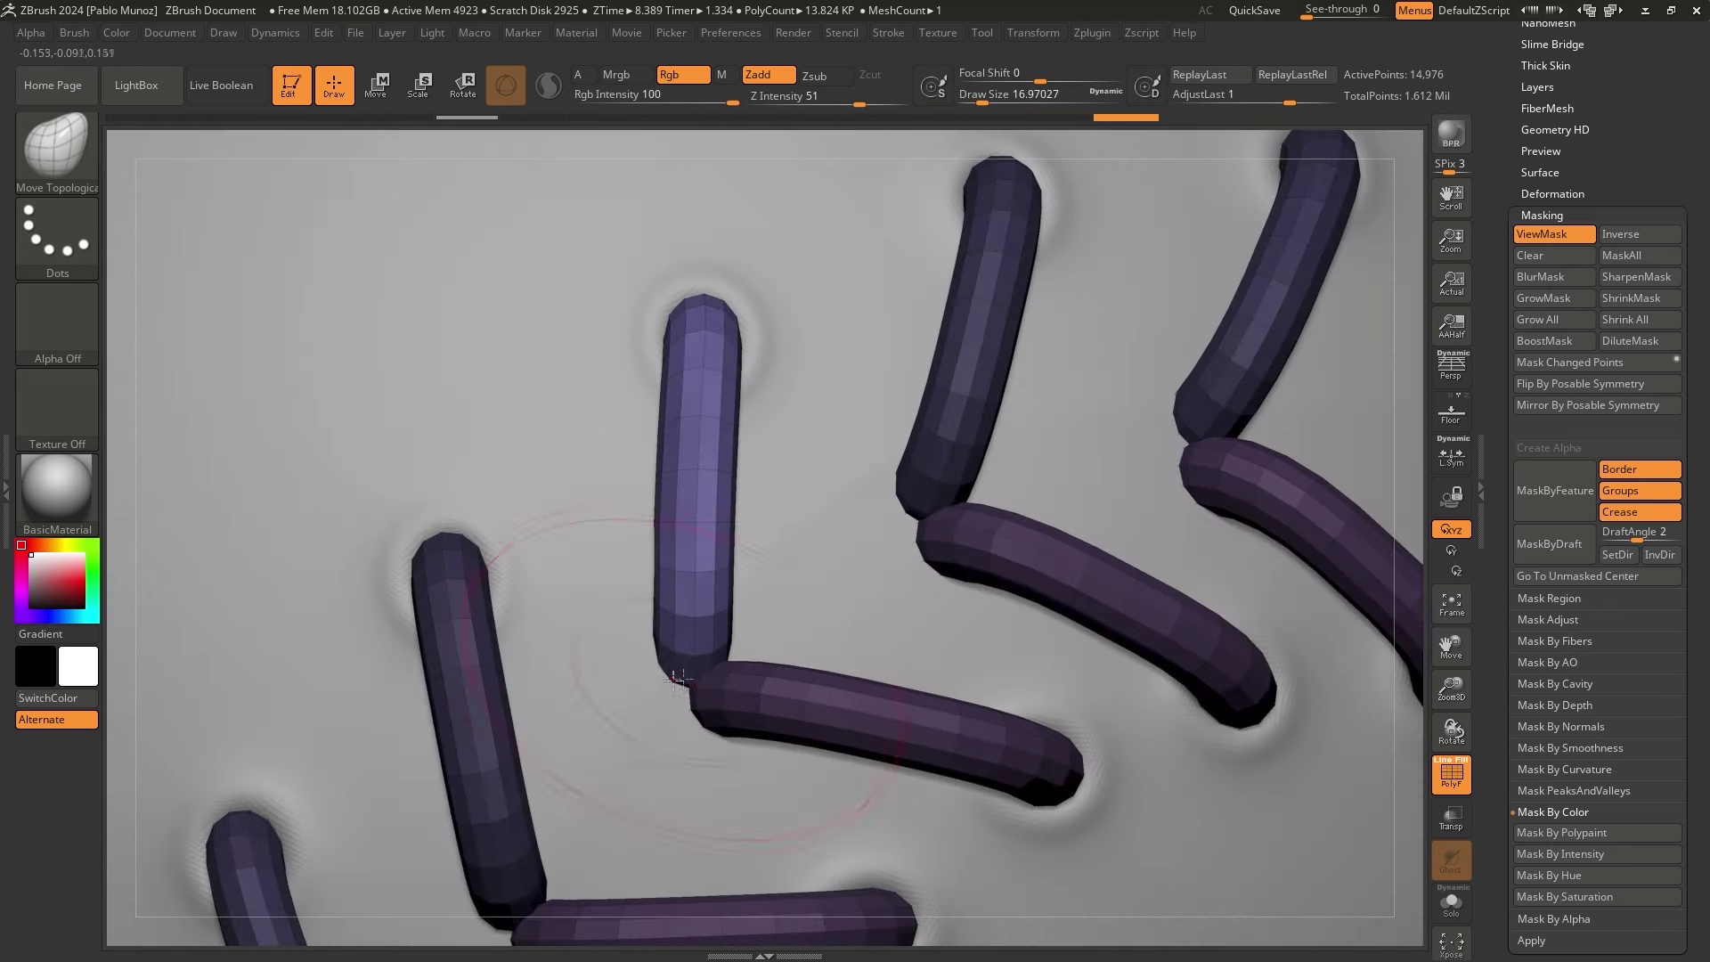
Refine the unmasked stitch's middle and ends with Move Topological strokes at a draw size of about 18.5
key("space")
mouse_move(716, 522)
left_mouse_down()
mouse_move(739, 521)
mouse_move(695, 510)
left_mouse_up()
key("space")
left_click_drag(679, 445, 684, 432)
left_click_drag(674, 545, 682, 554)
key("ctrl+z")
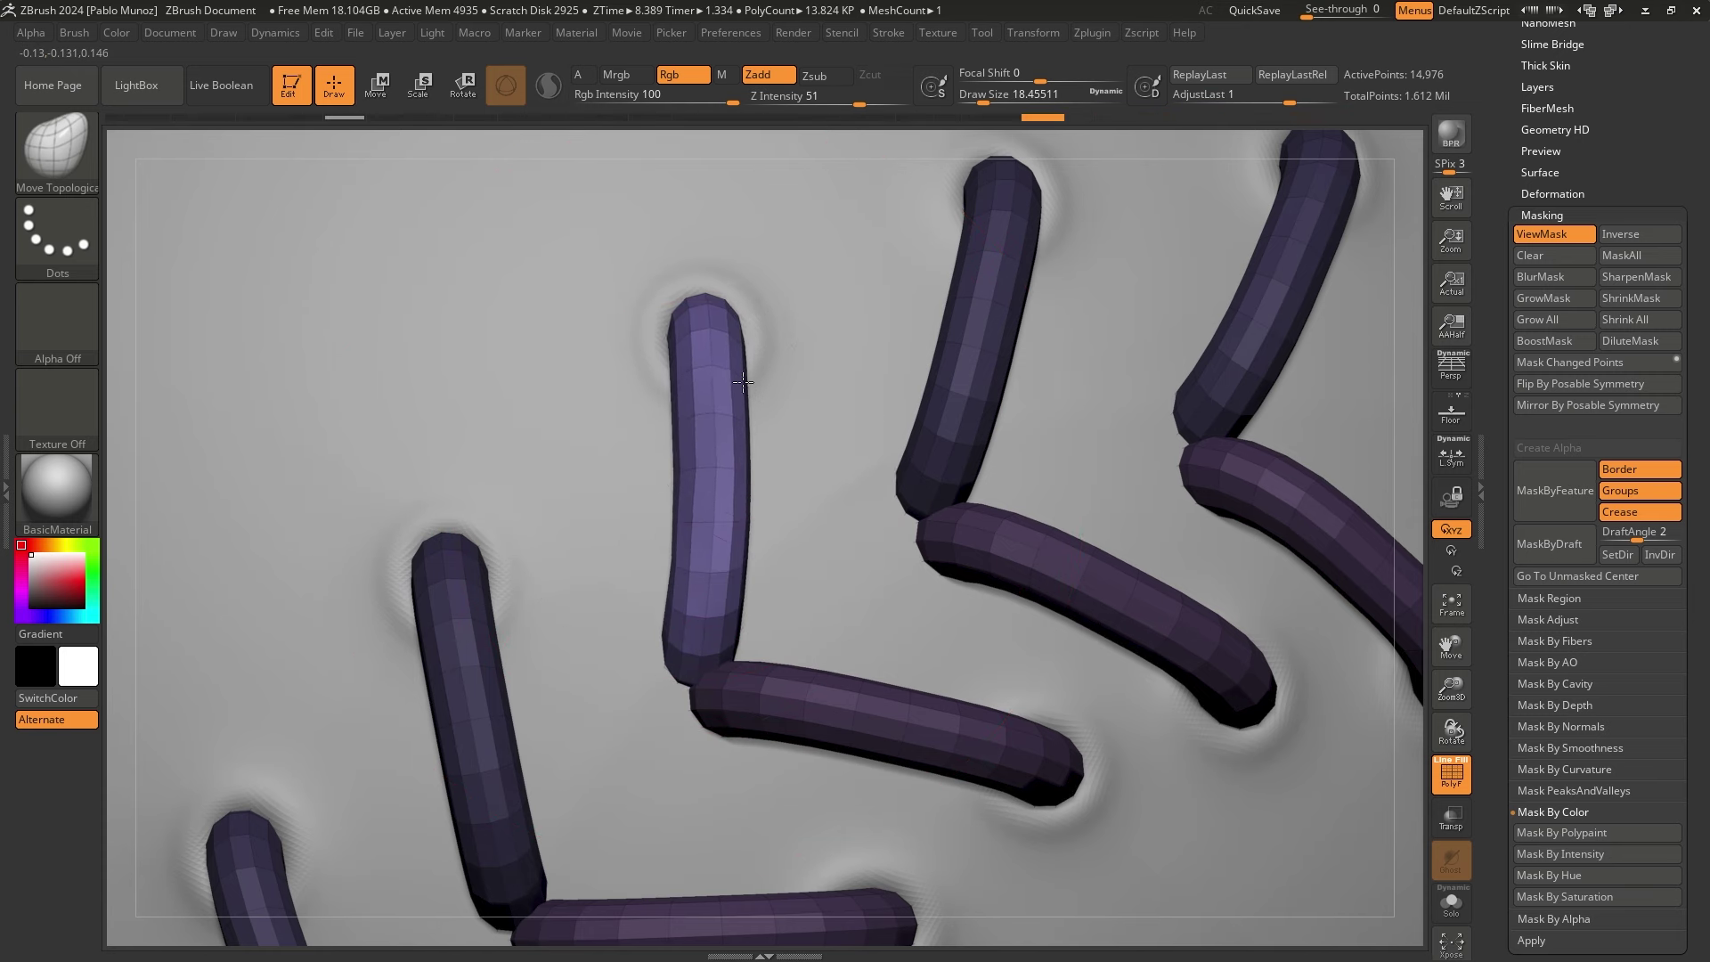
left_click_drag(703, 304, 700, 309)
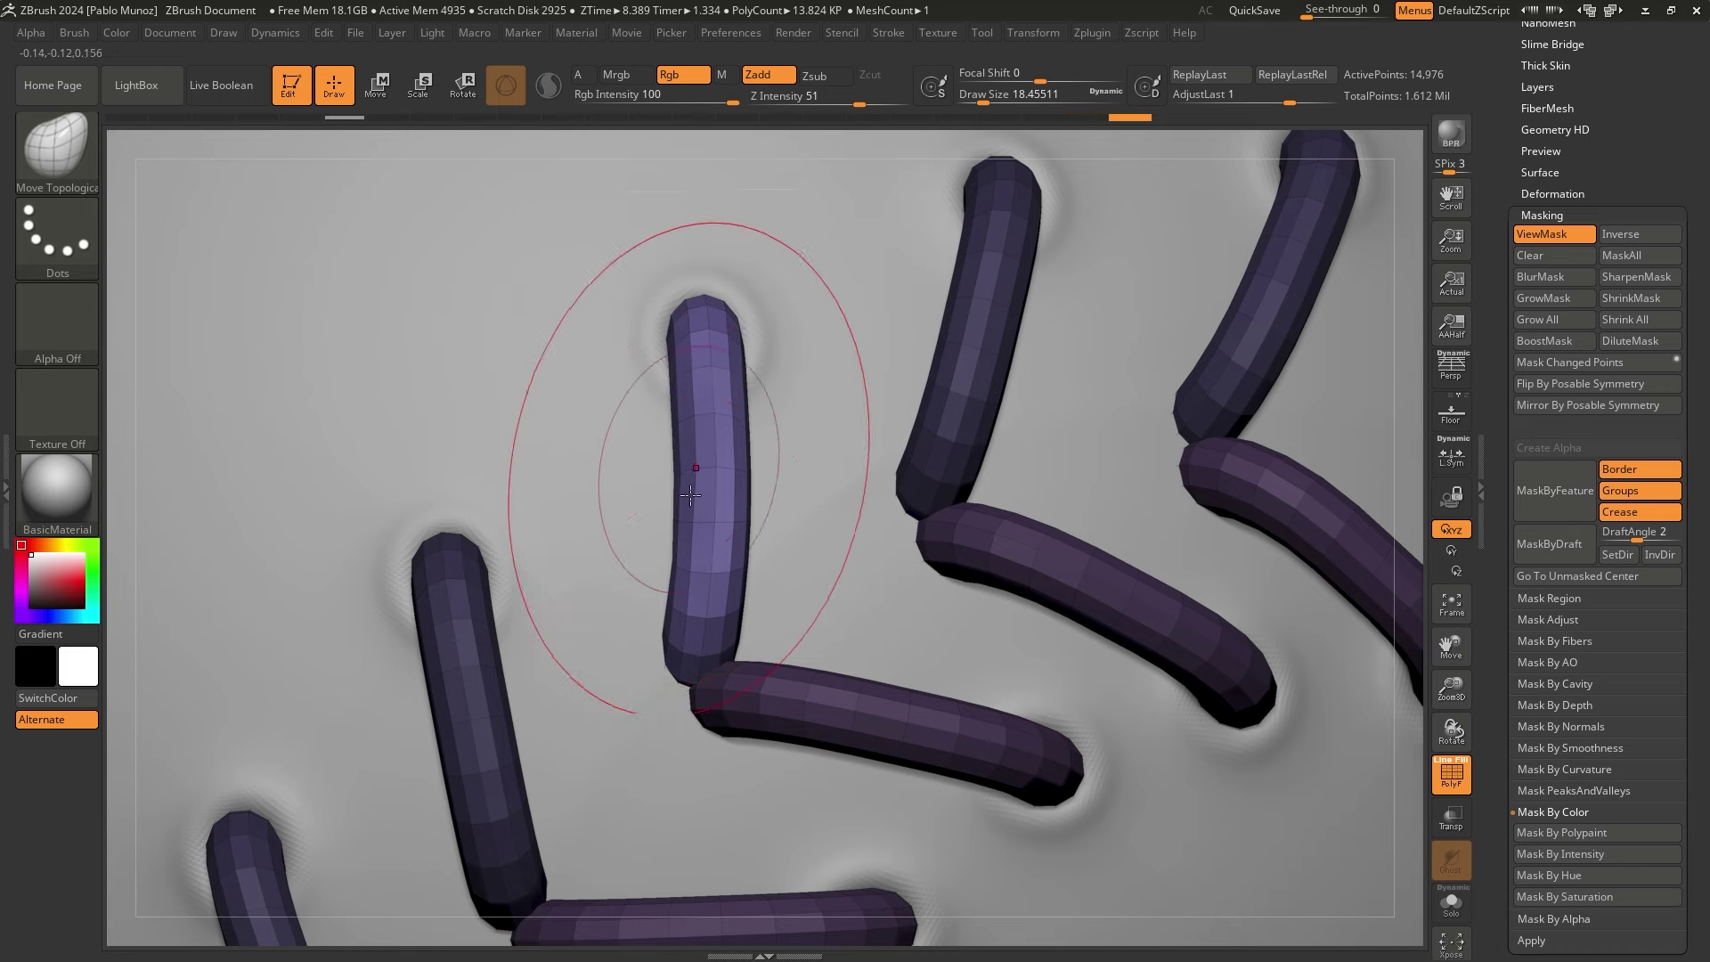
left_click_drag(675, 636, 678, 636)
left_click_drag(746, 575, 751, 570)
Reduce the draw size to about 11.7 and adjust the stitch's profile against the ball's surface with Move Topological
key("space")
mouse_move(772, 501)
left_mouse_down()
mouse_move(751, 477)
mouse_move(795, 525)
left_mouse_up()
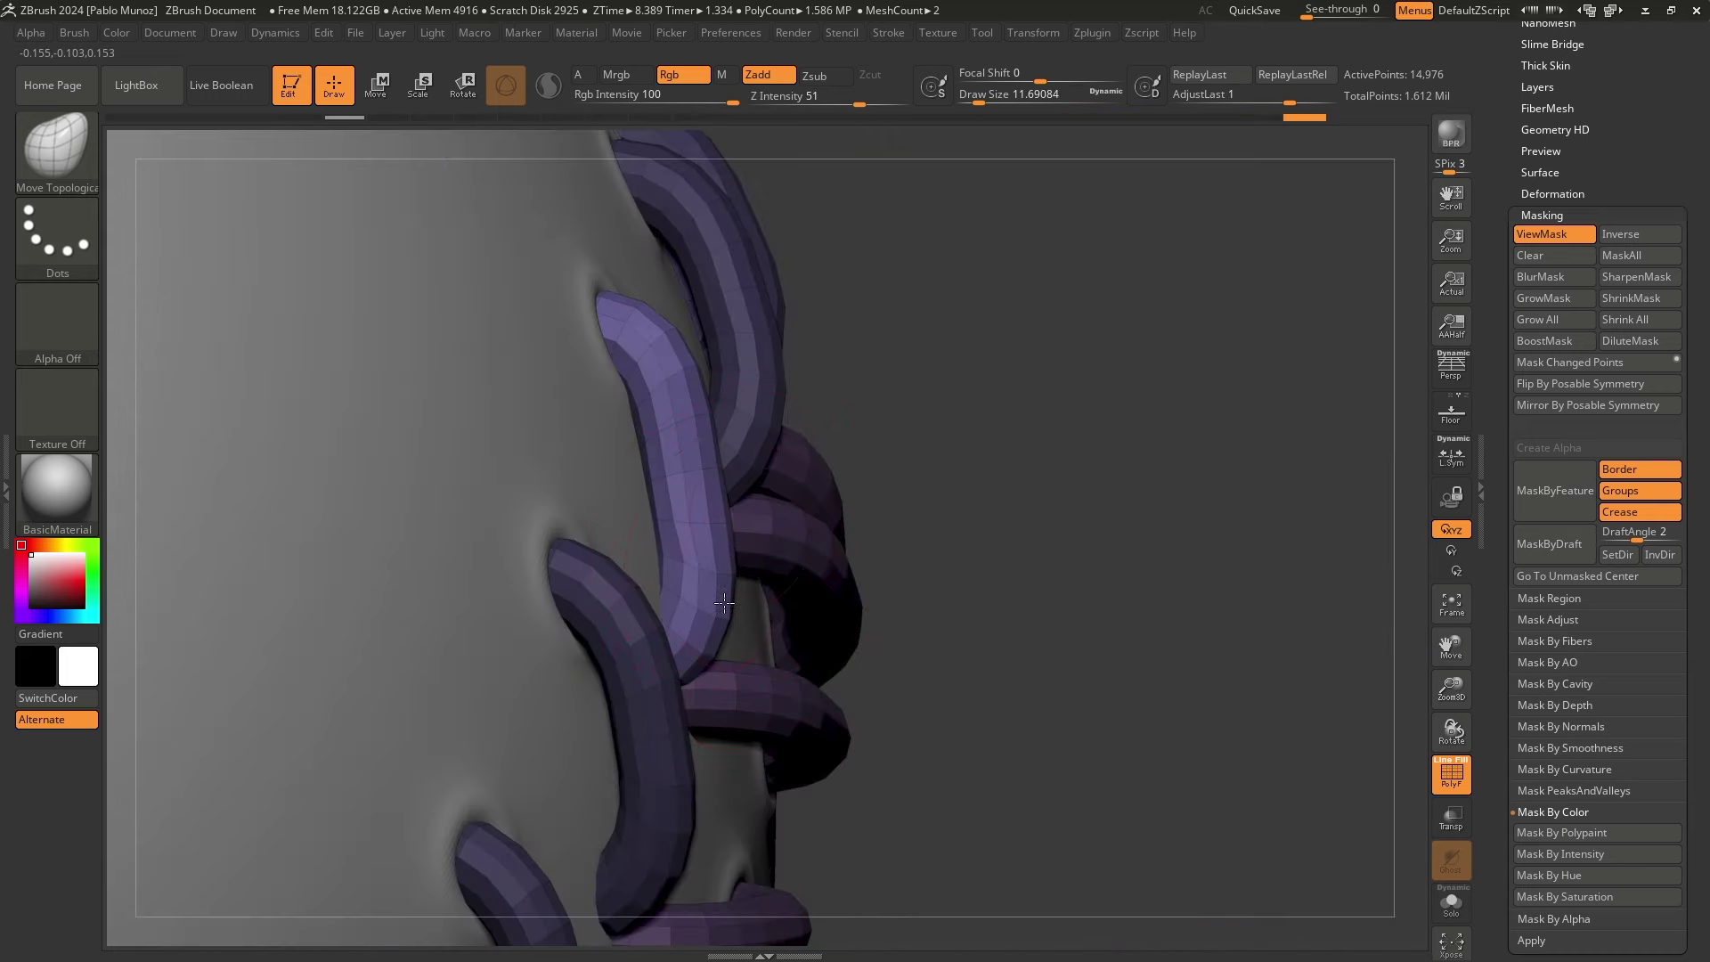
right_click_drag(711, 497, 785, 499)
left_click_drag(684, 469, 689, 423)
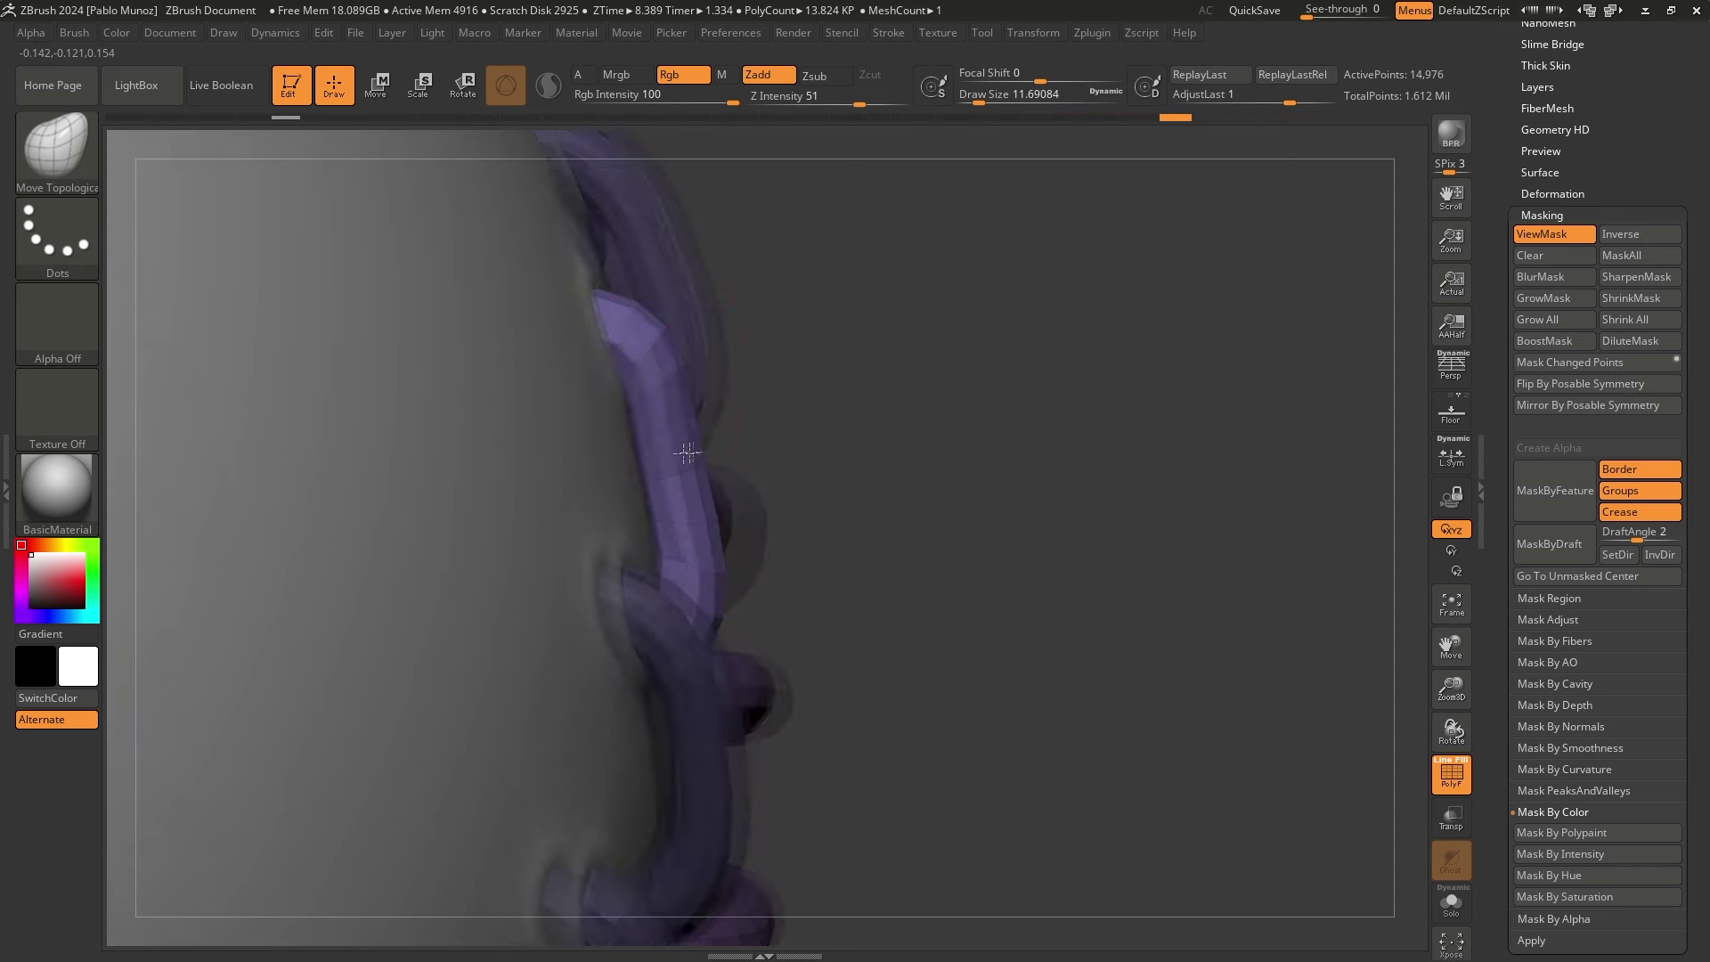
right_click_drag(687, 451, 616, 446)
left_click_drag(643, 314, 634, 316)
mouse_move(726, 472)
right_mouse_down()
mouse_move(661, 500)
mouse_move(699, 464)
right_mouse_up()
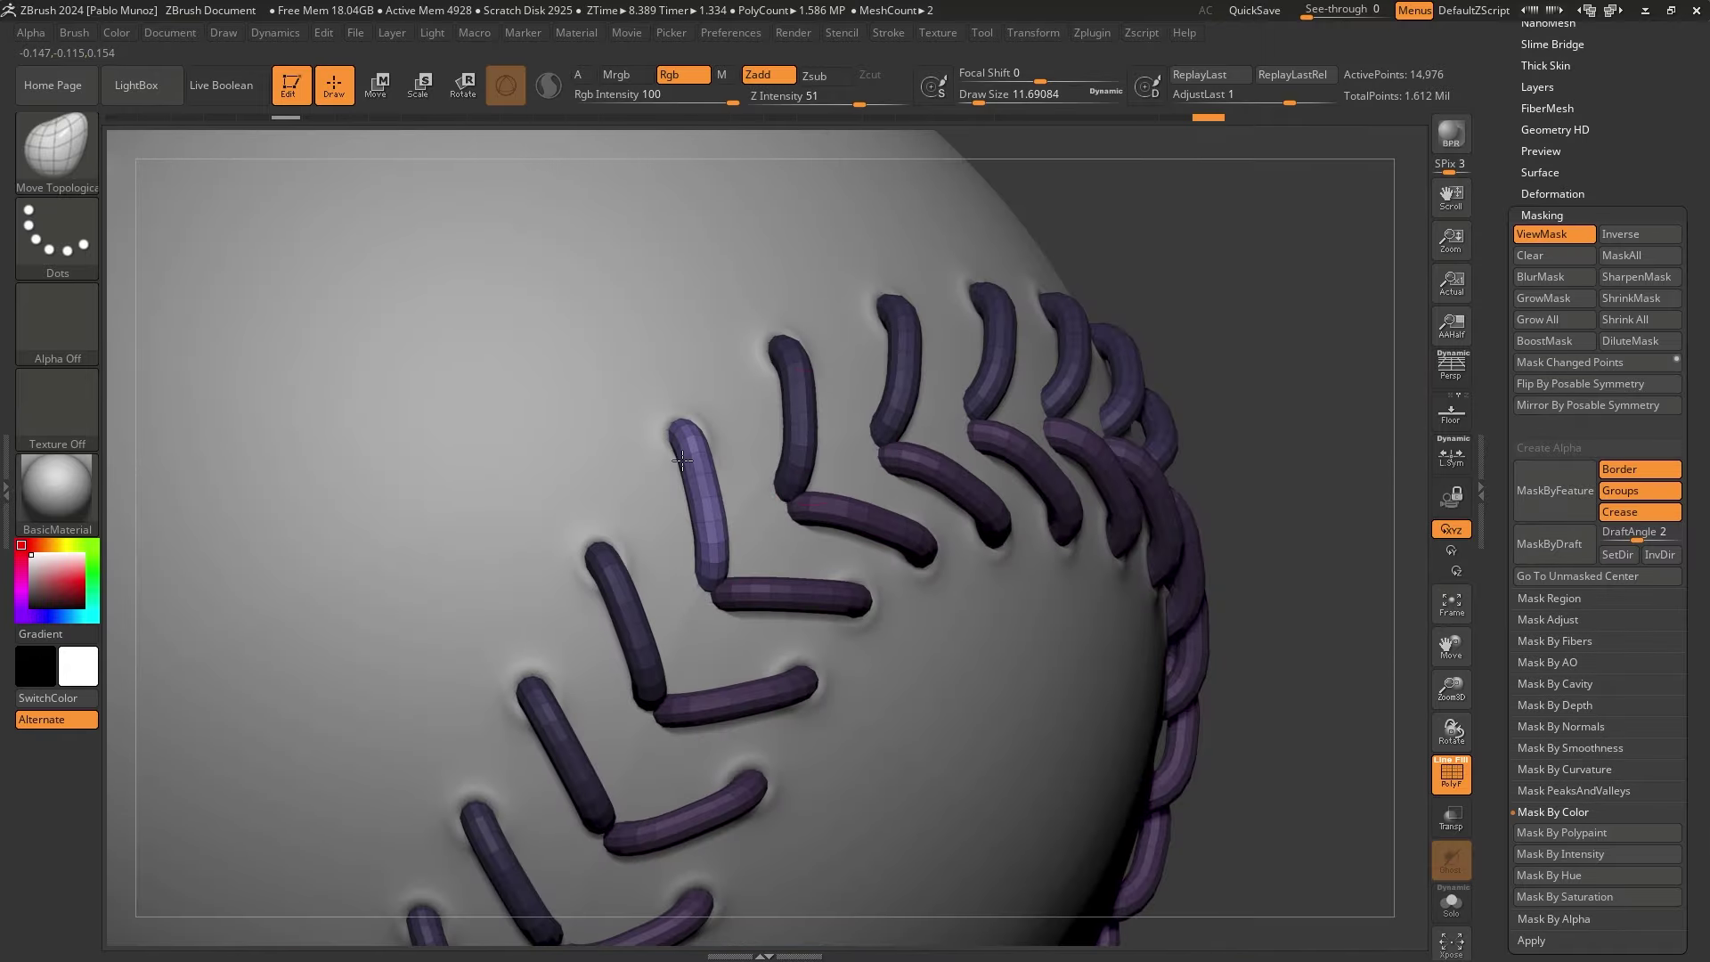
Clear the mask from the stitches and repeat the reshaped stitch across all similar parts with Apply to Similar
left_click_drag(1212, 237, 1233, 301, "ctrl")
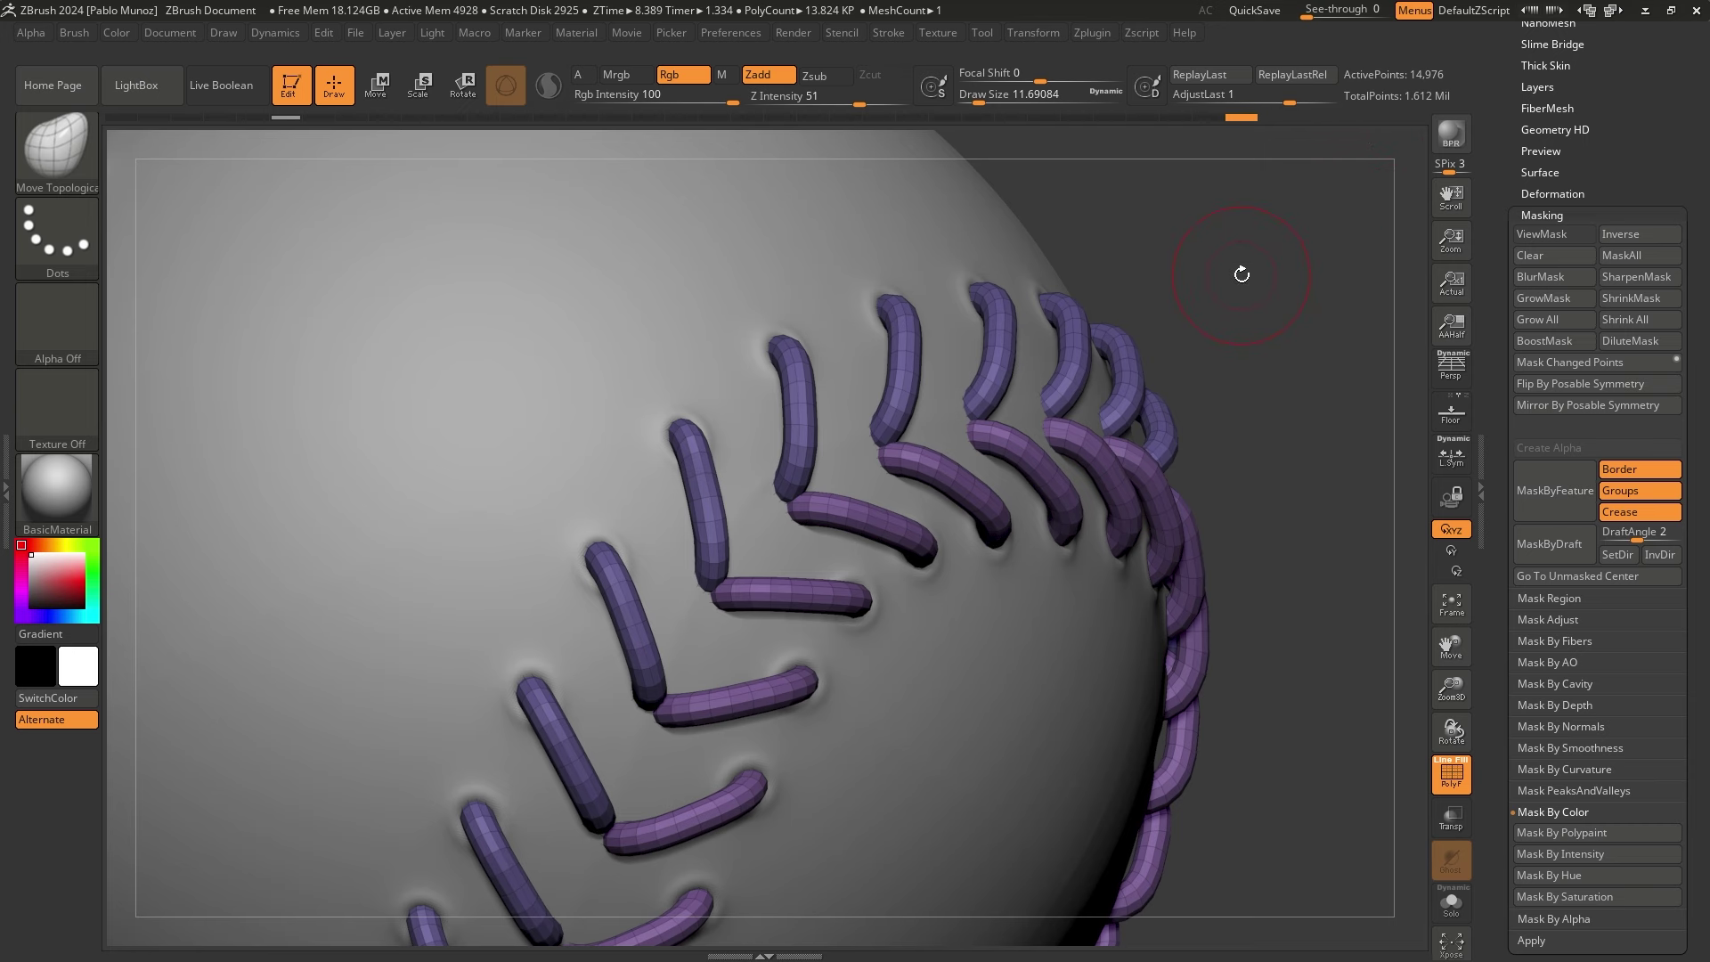
left_click_drag(1242, 275, 882, 416)
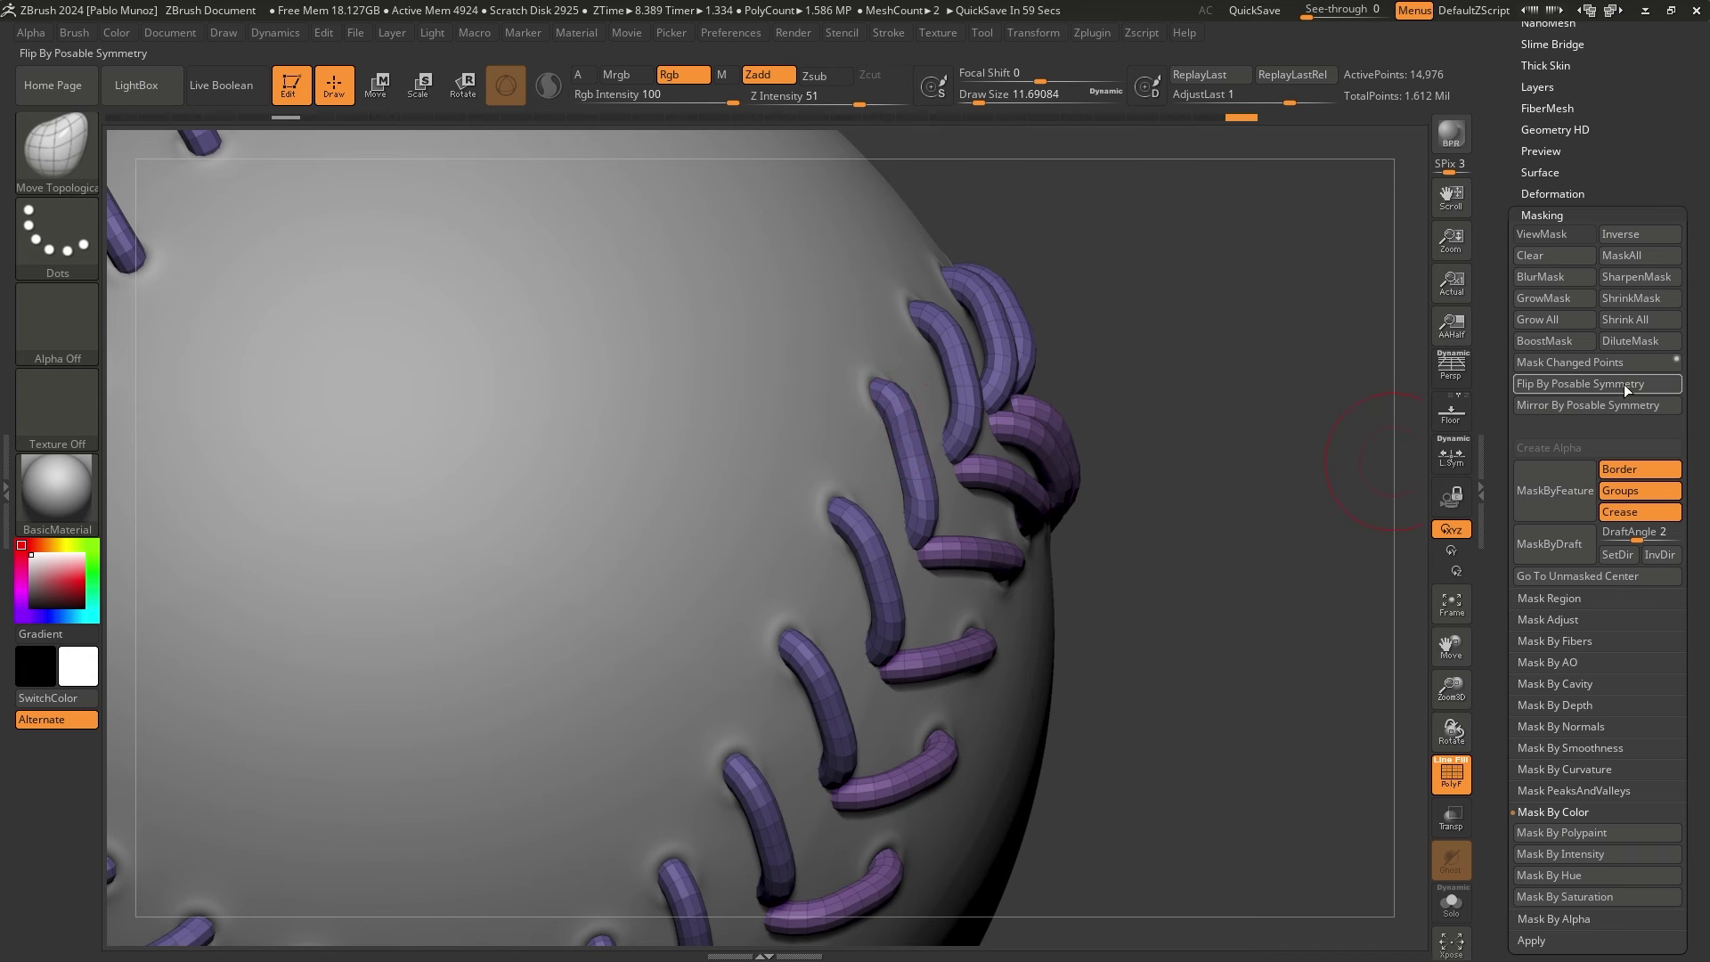
left_click_drag(1563, 218, 1552, 428)
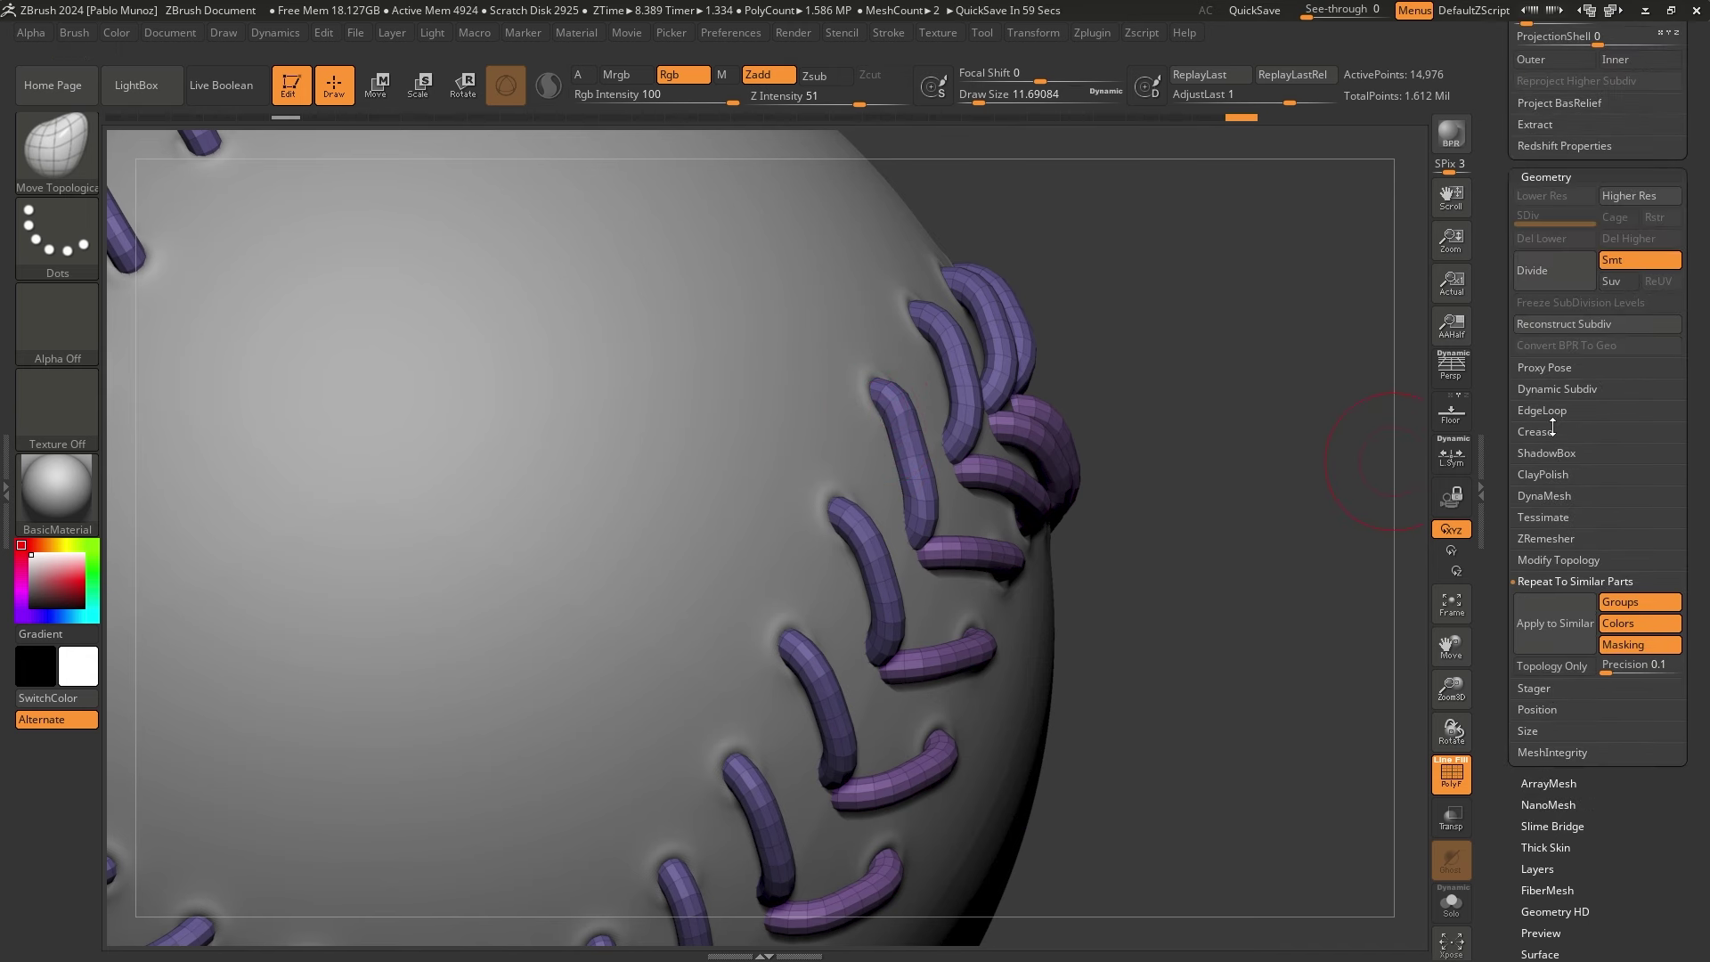
left_click(1548, 623)
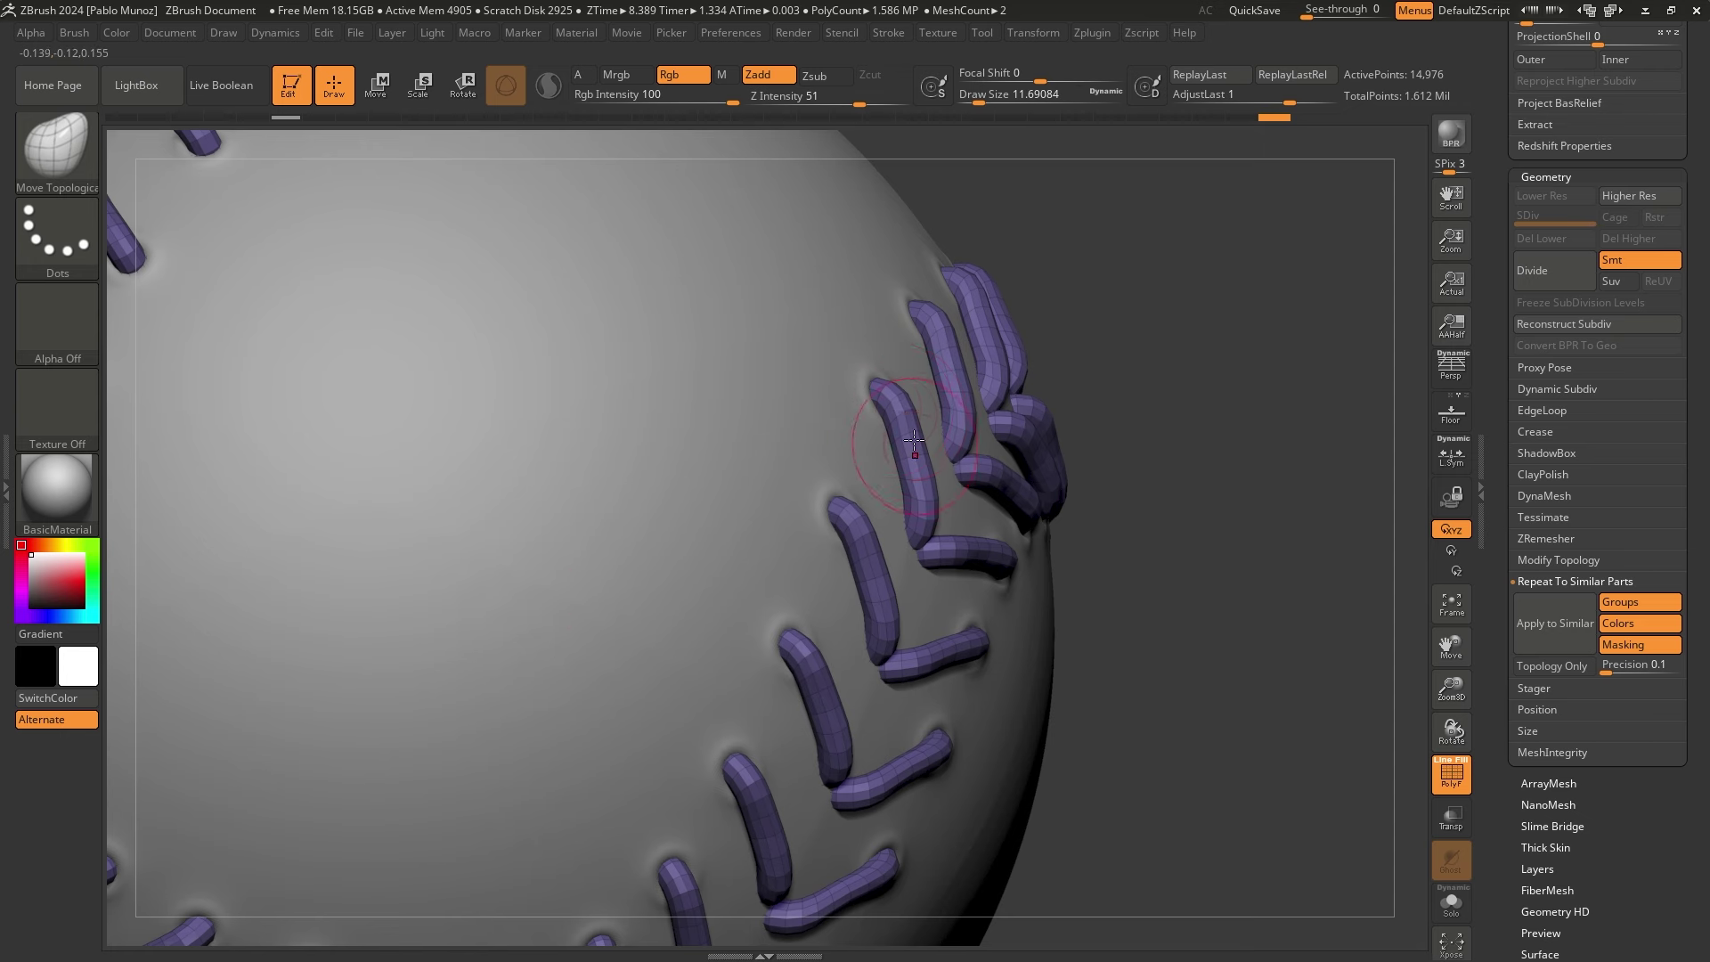
Turn off the polyframe display and record the stitches' current state in the undo history
left_click_drag(1099, 538, 1080, 490, "alt")
left_click_drag(1080, 490, 1040, 434)
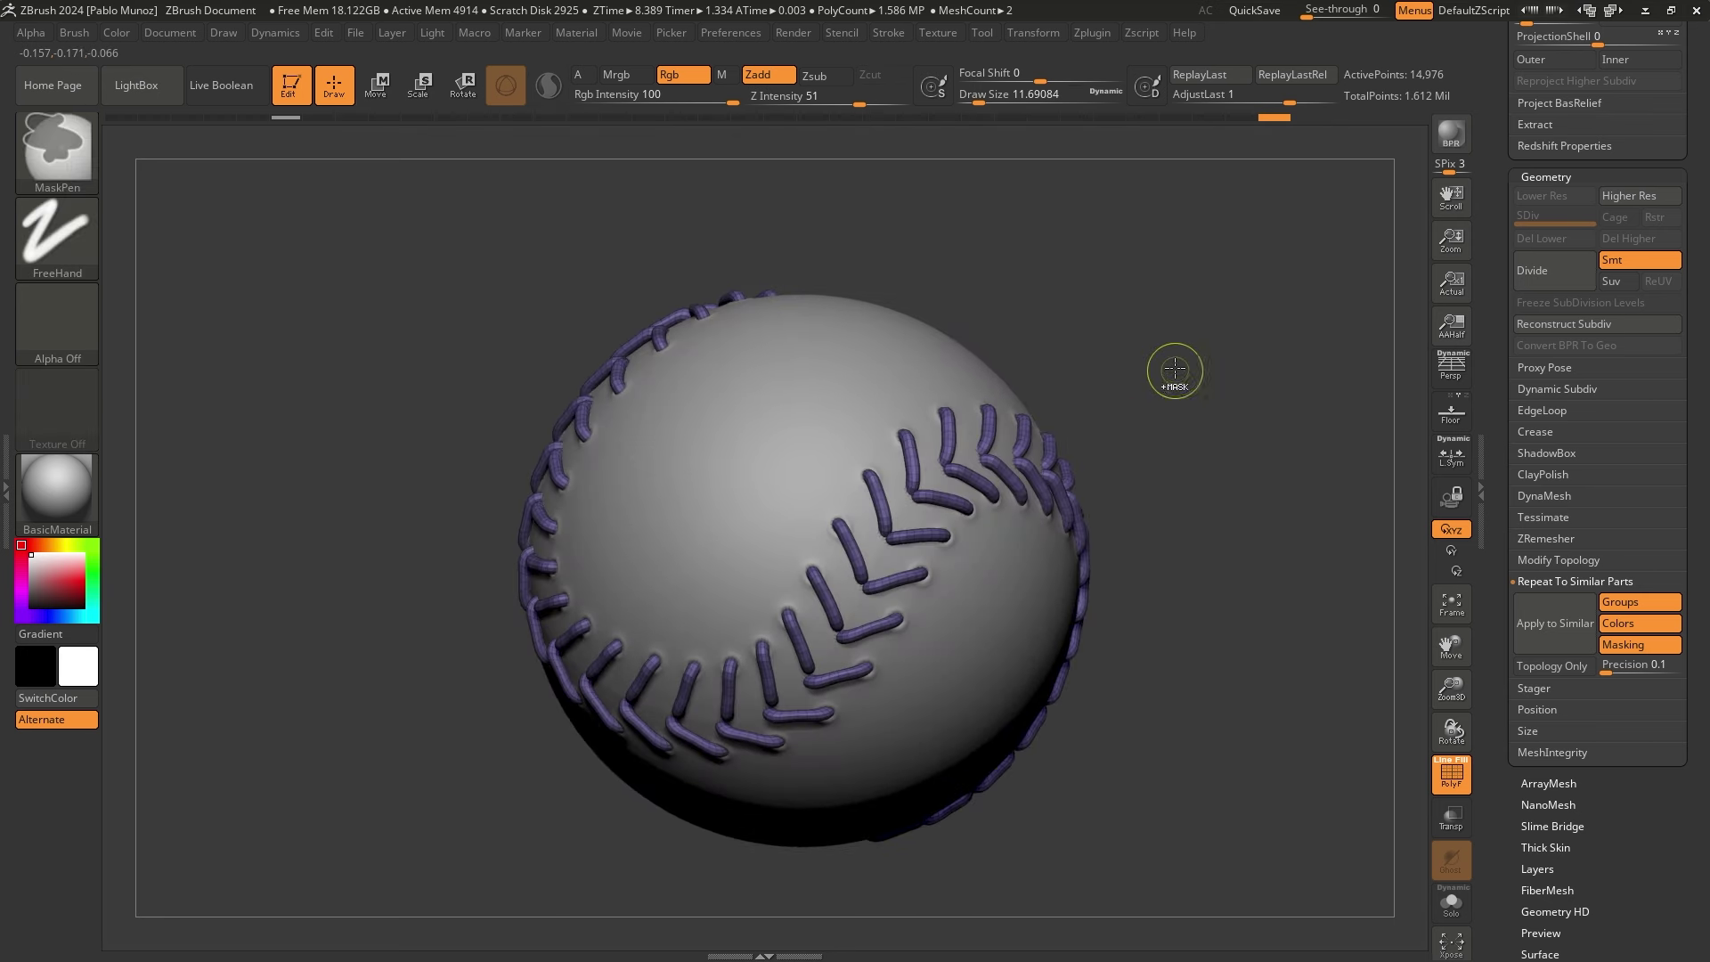
key("shift+f")
left_click_drag(1164, 370, 1112, 420)
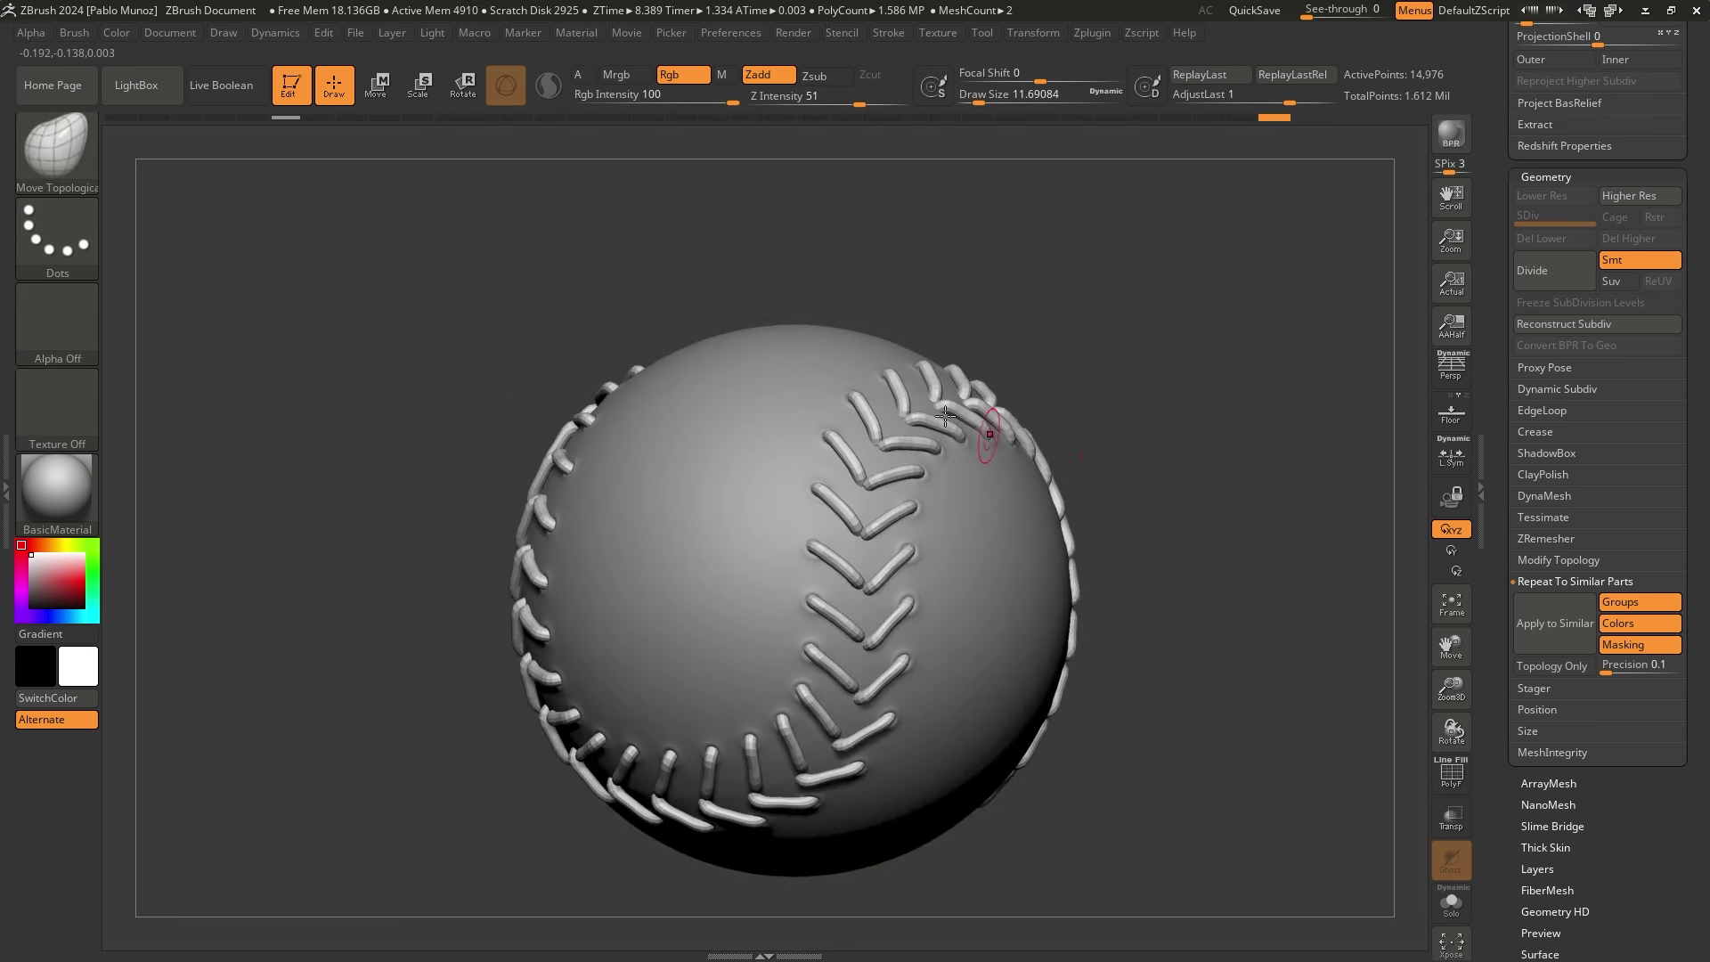
right_click_drag(882, 402, 877, 492, "ctrl")
right_click_drag(808, 442, 843, 435, "alt")
left_click_drag(953, 388, 985, 509)
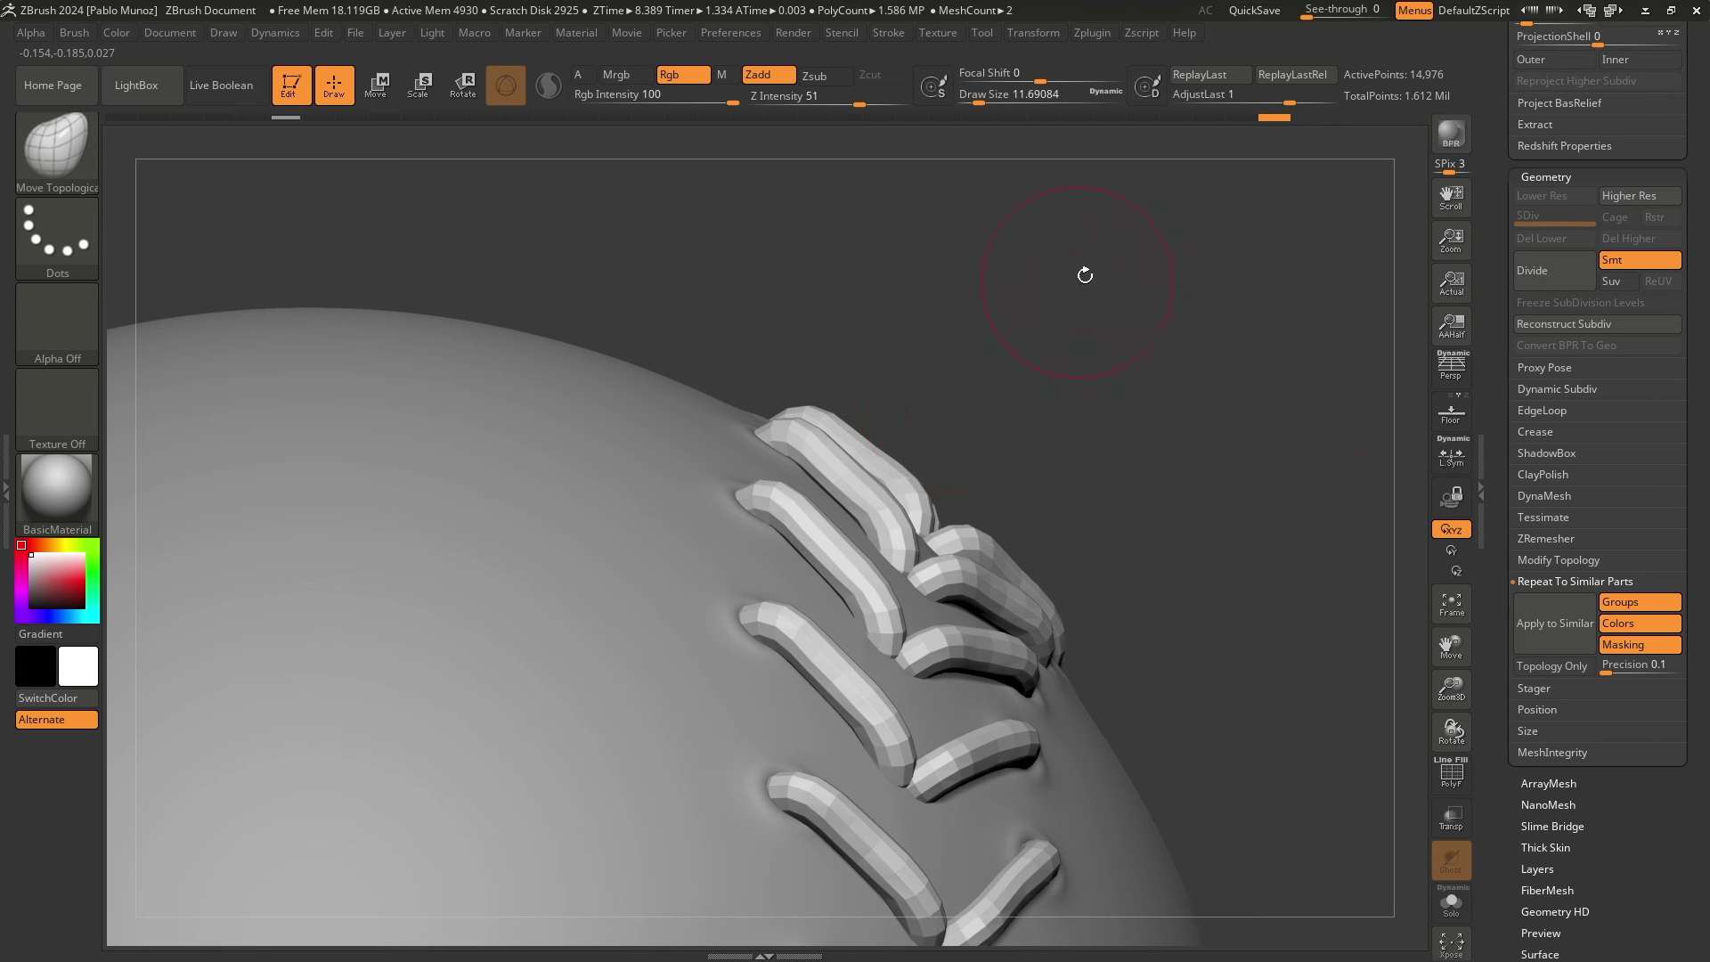
left_click(1281, 119, "ctrl")
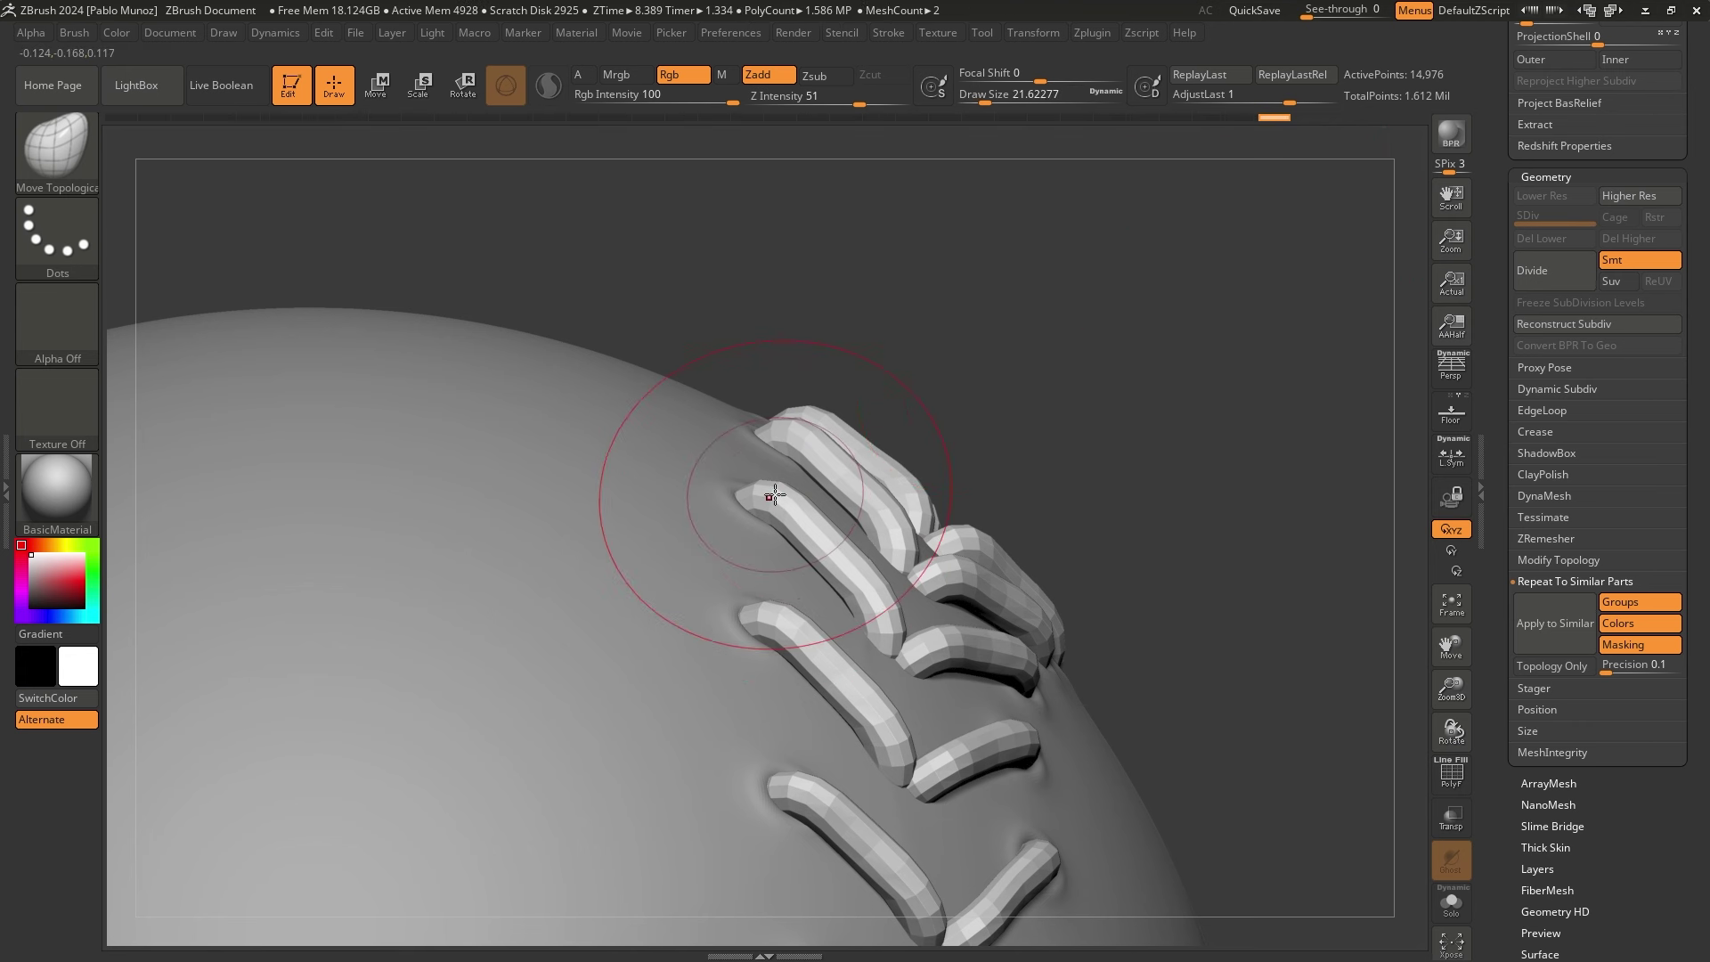
Reshape one stitch near the seam with Move Topological at a draw size of about 21.6 and apply it to similar parts
left_click_drag(835, 549, 831, 555)
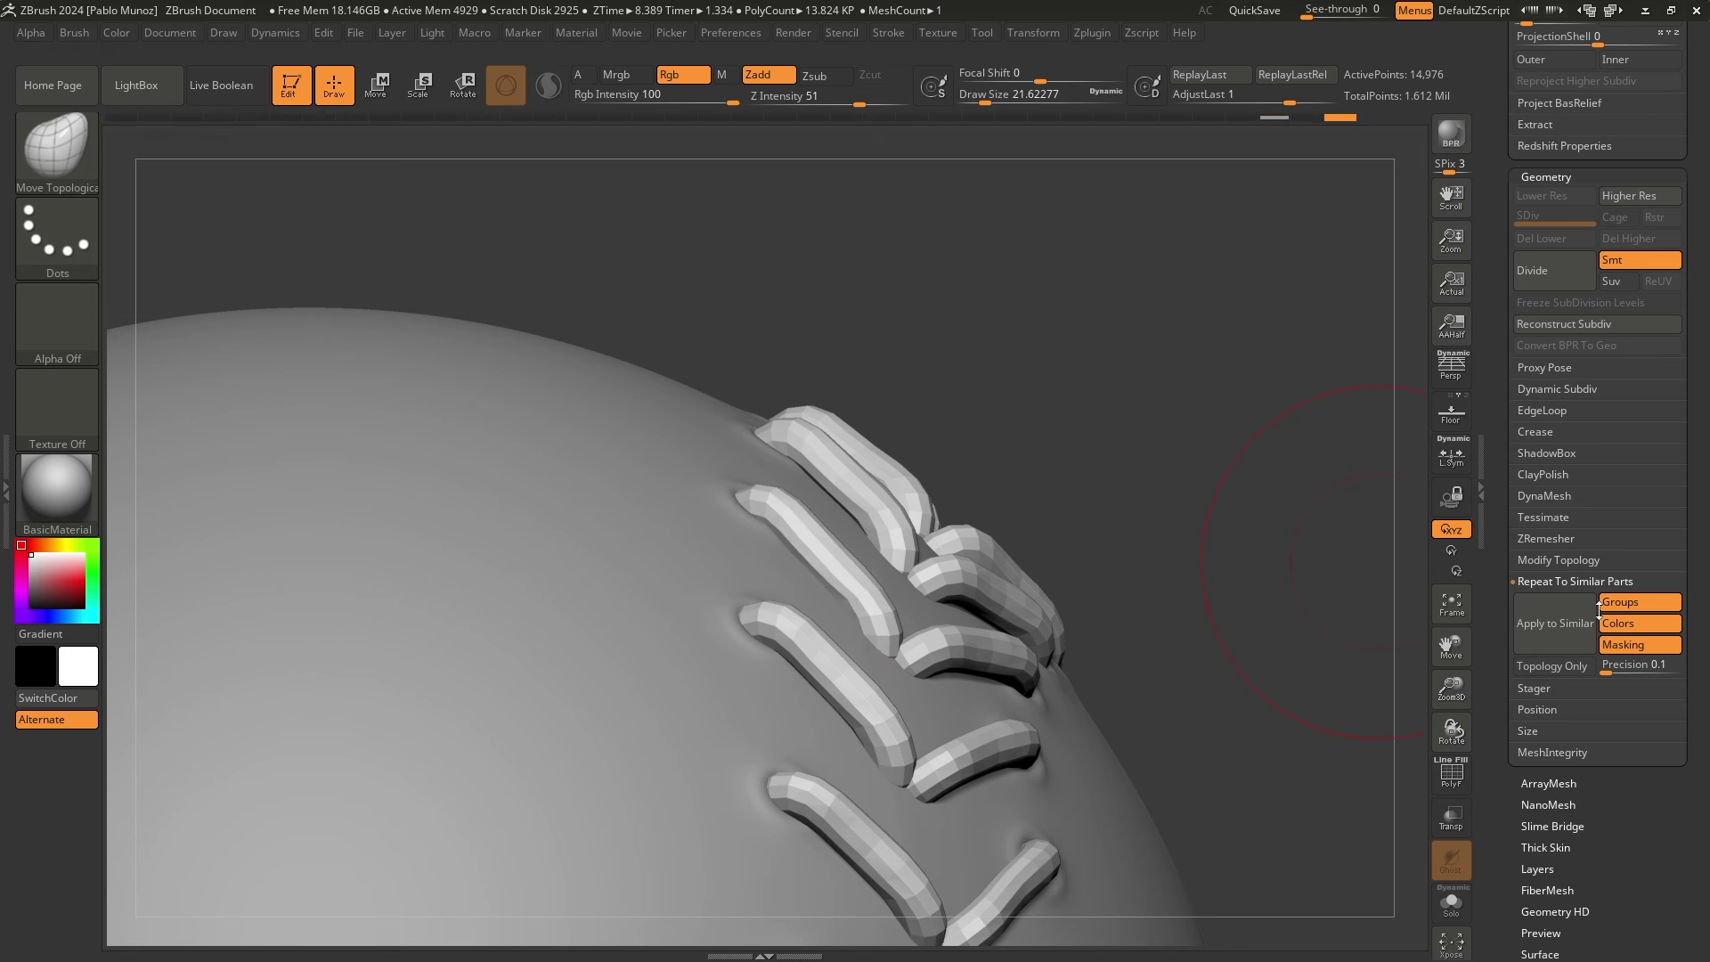
left_click(1553, 628)
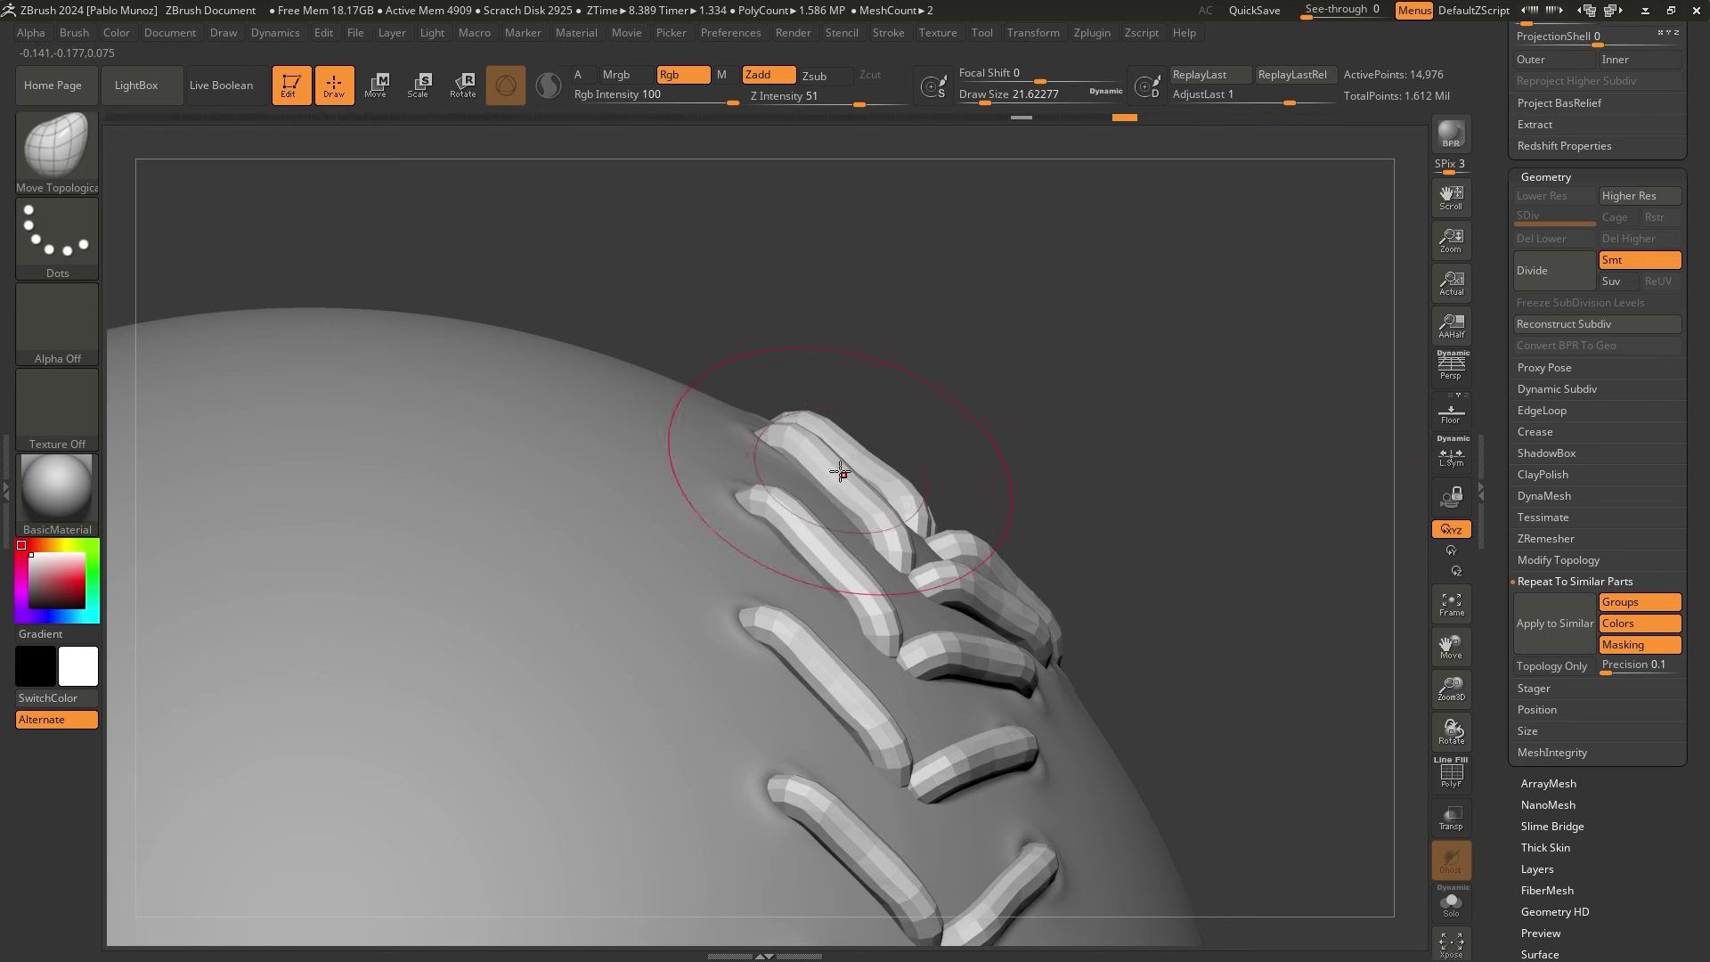
left_click_drag(840, 472, 944, 294)
left_click(1554, 621)
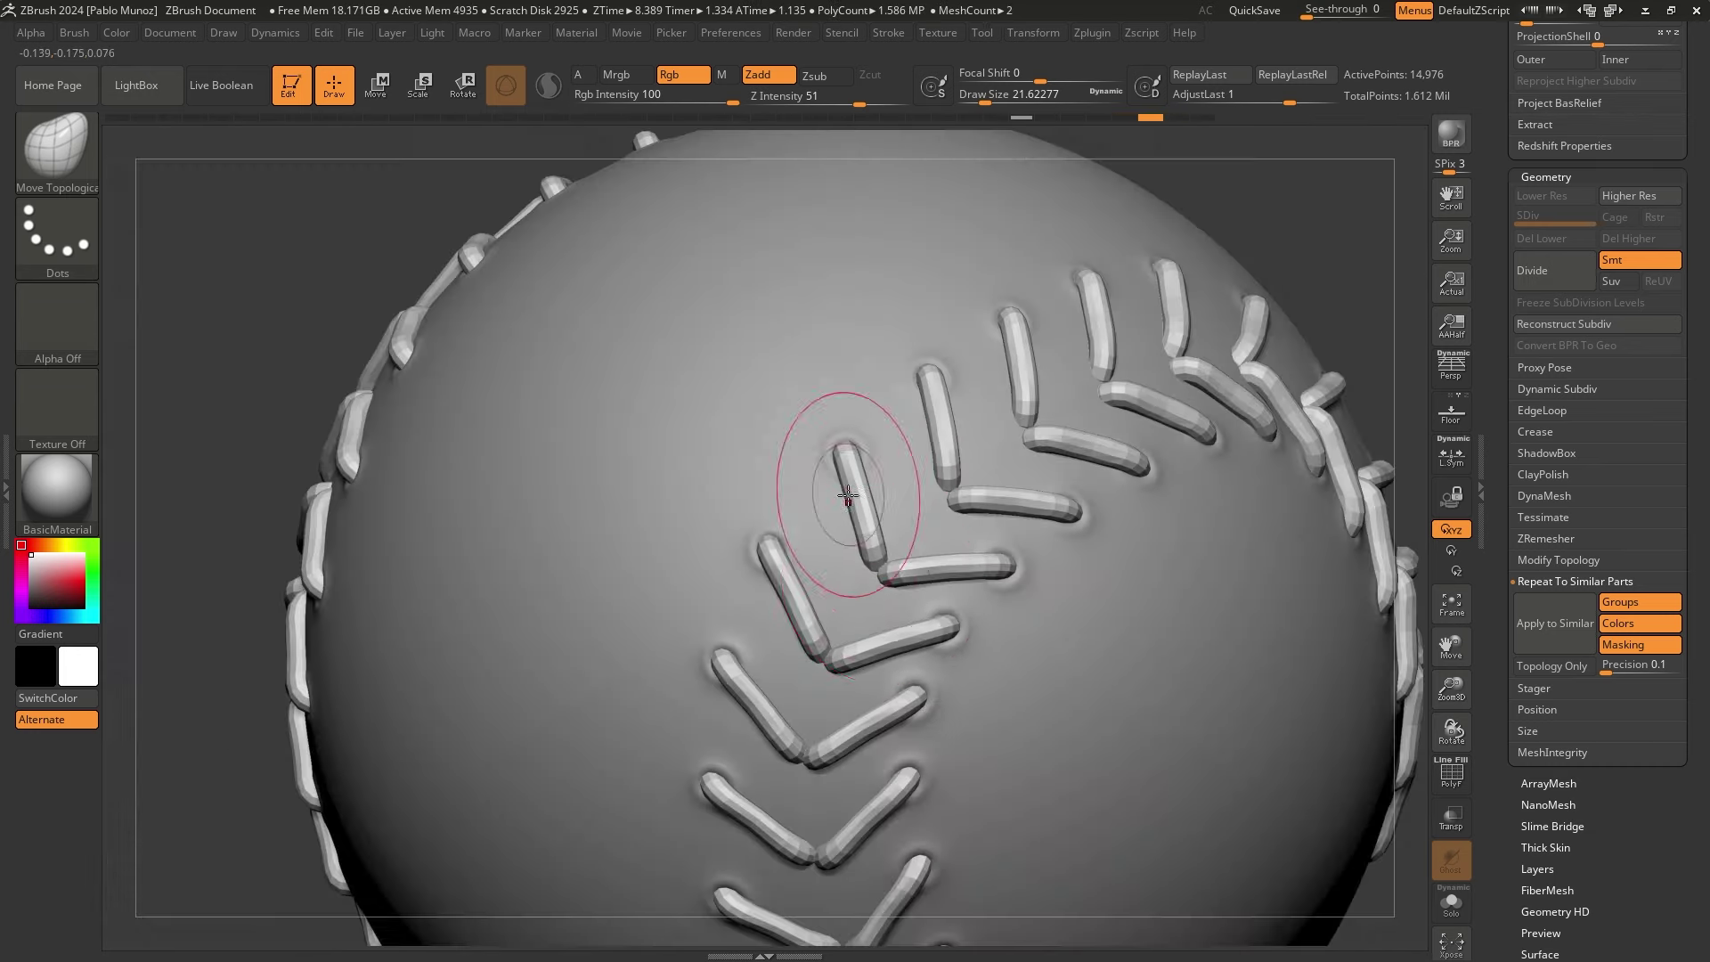
Divide the stitches twice to reach subdivision level 3
right_click_drag(847, 495, 1194, 674)
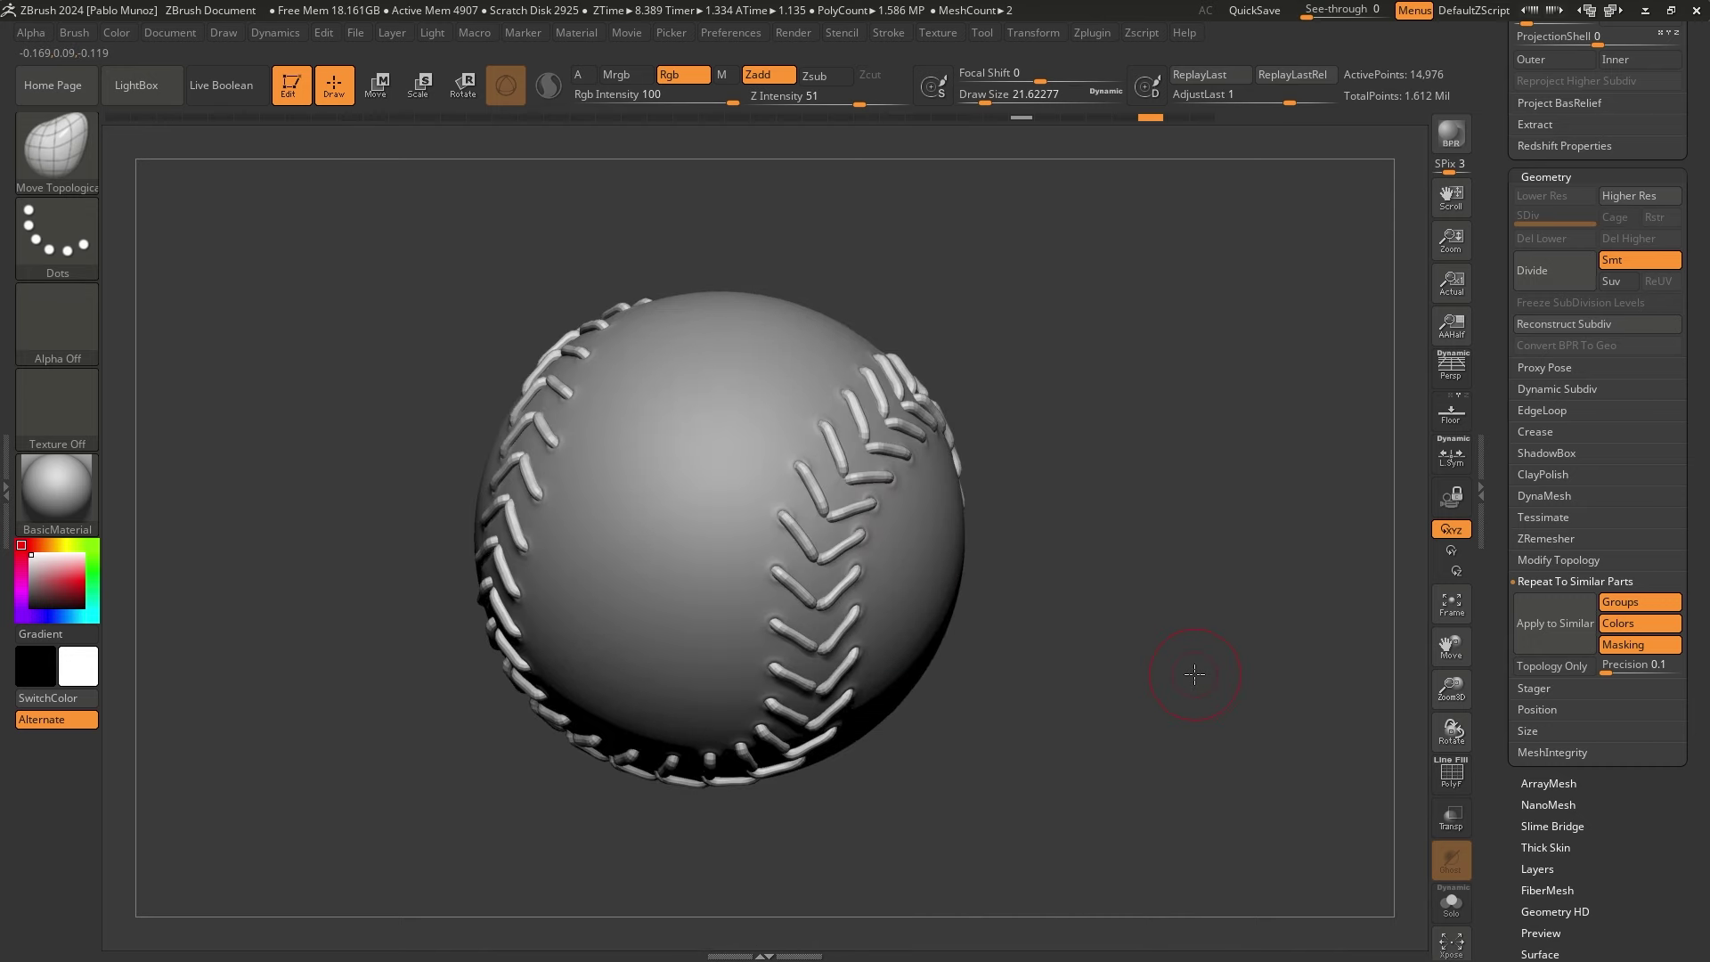
right_click_drag(1002, 444, 1134, 442, "ctrl")
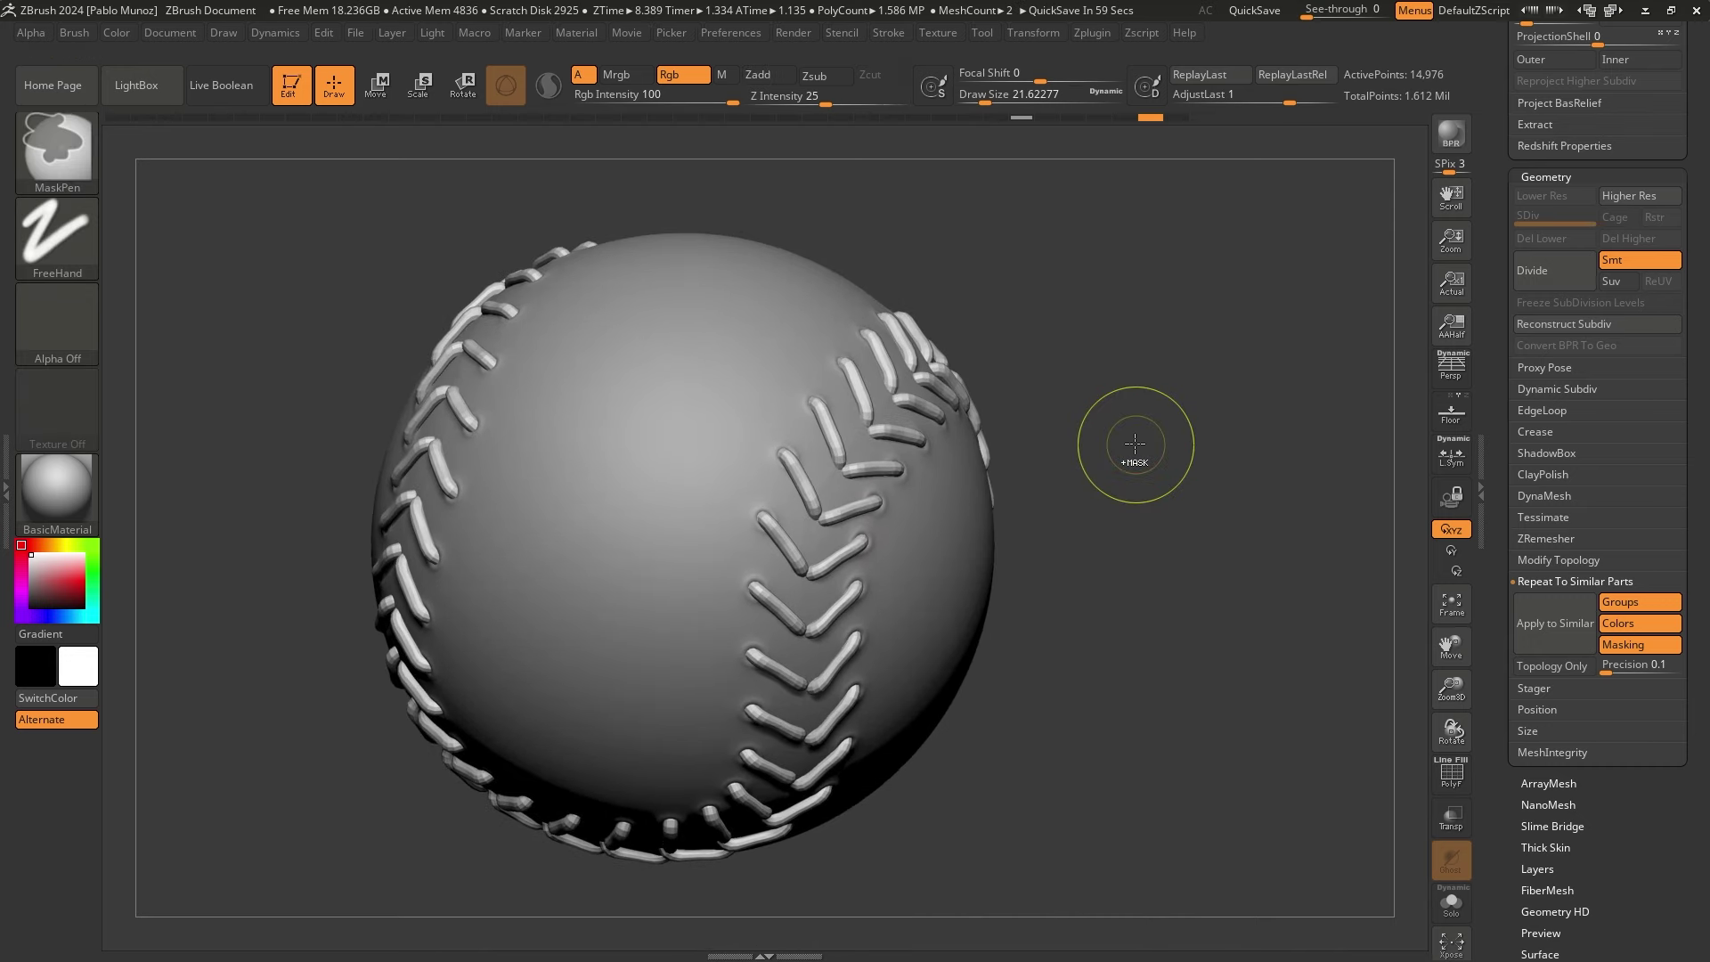
key("ctrl+d")
key("ctrl+d")
left_click_drag(1134, 443, 1150, 398)
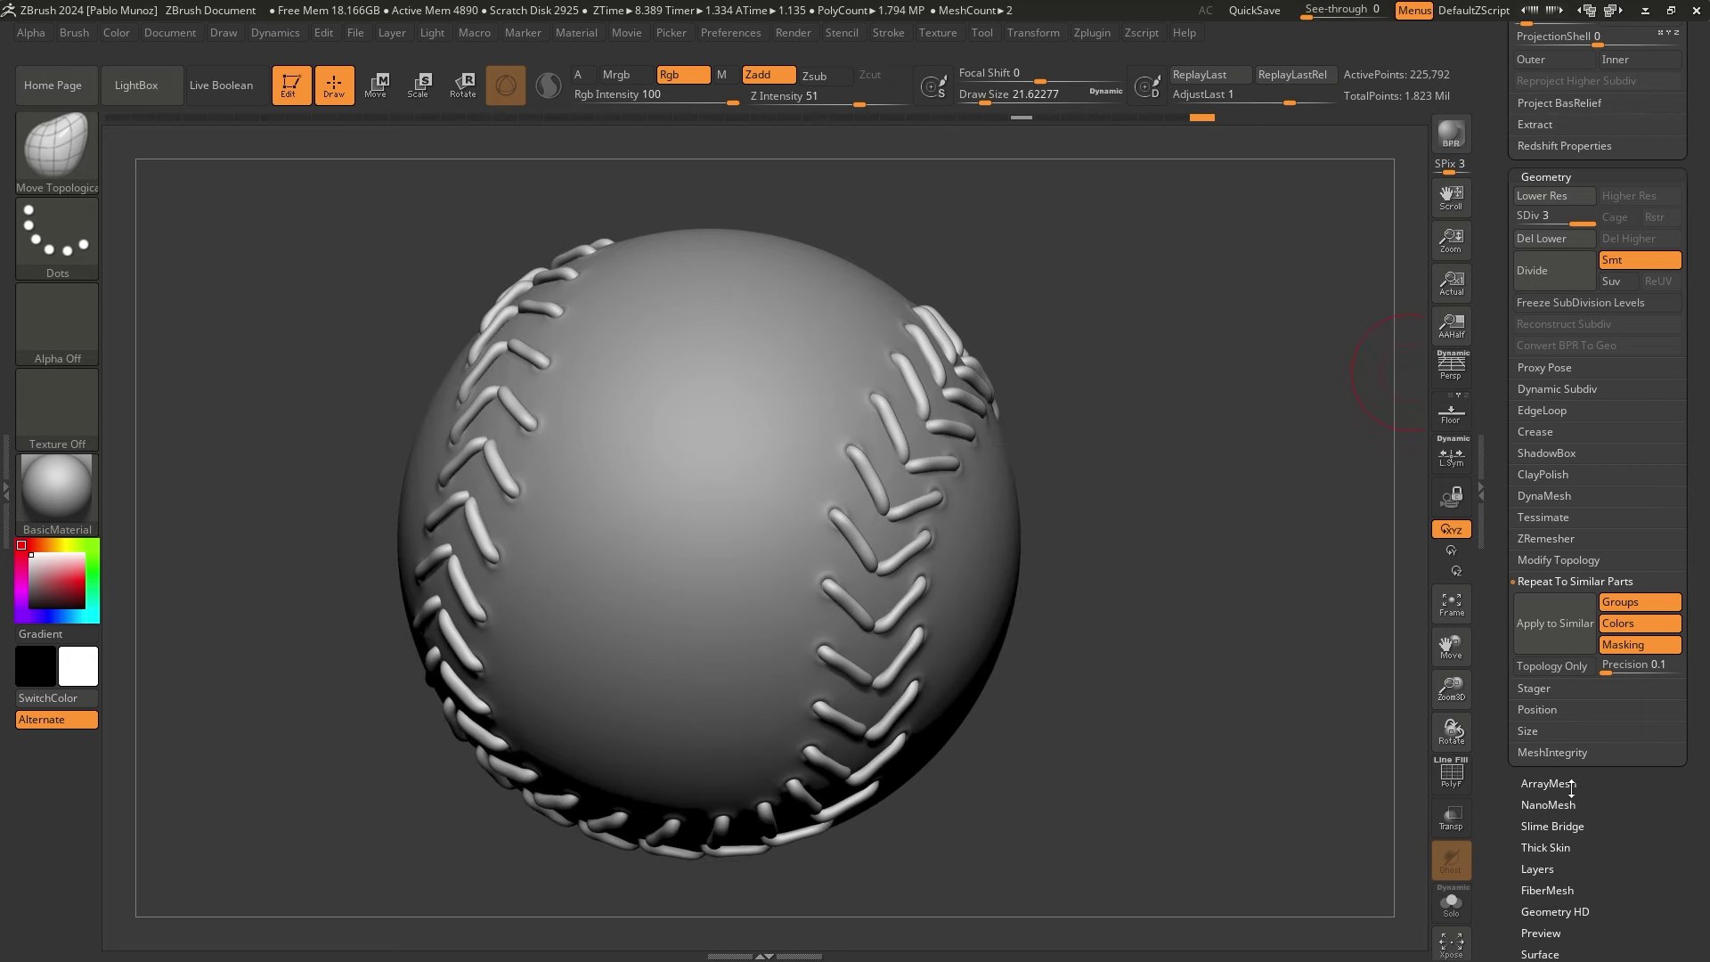
Smooth the stitches with a light Polish deformation at subdivision level 3
scroll(1571, 789, "down", 15)
scroll(1629, 528, "up", 12)
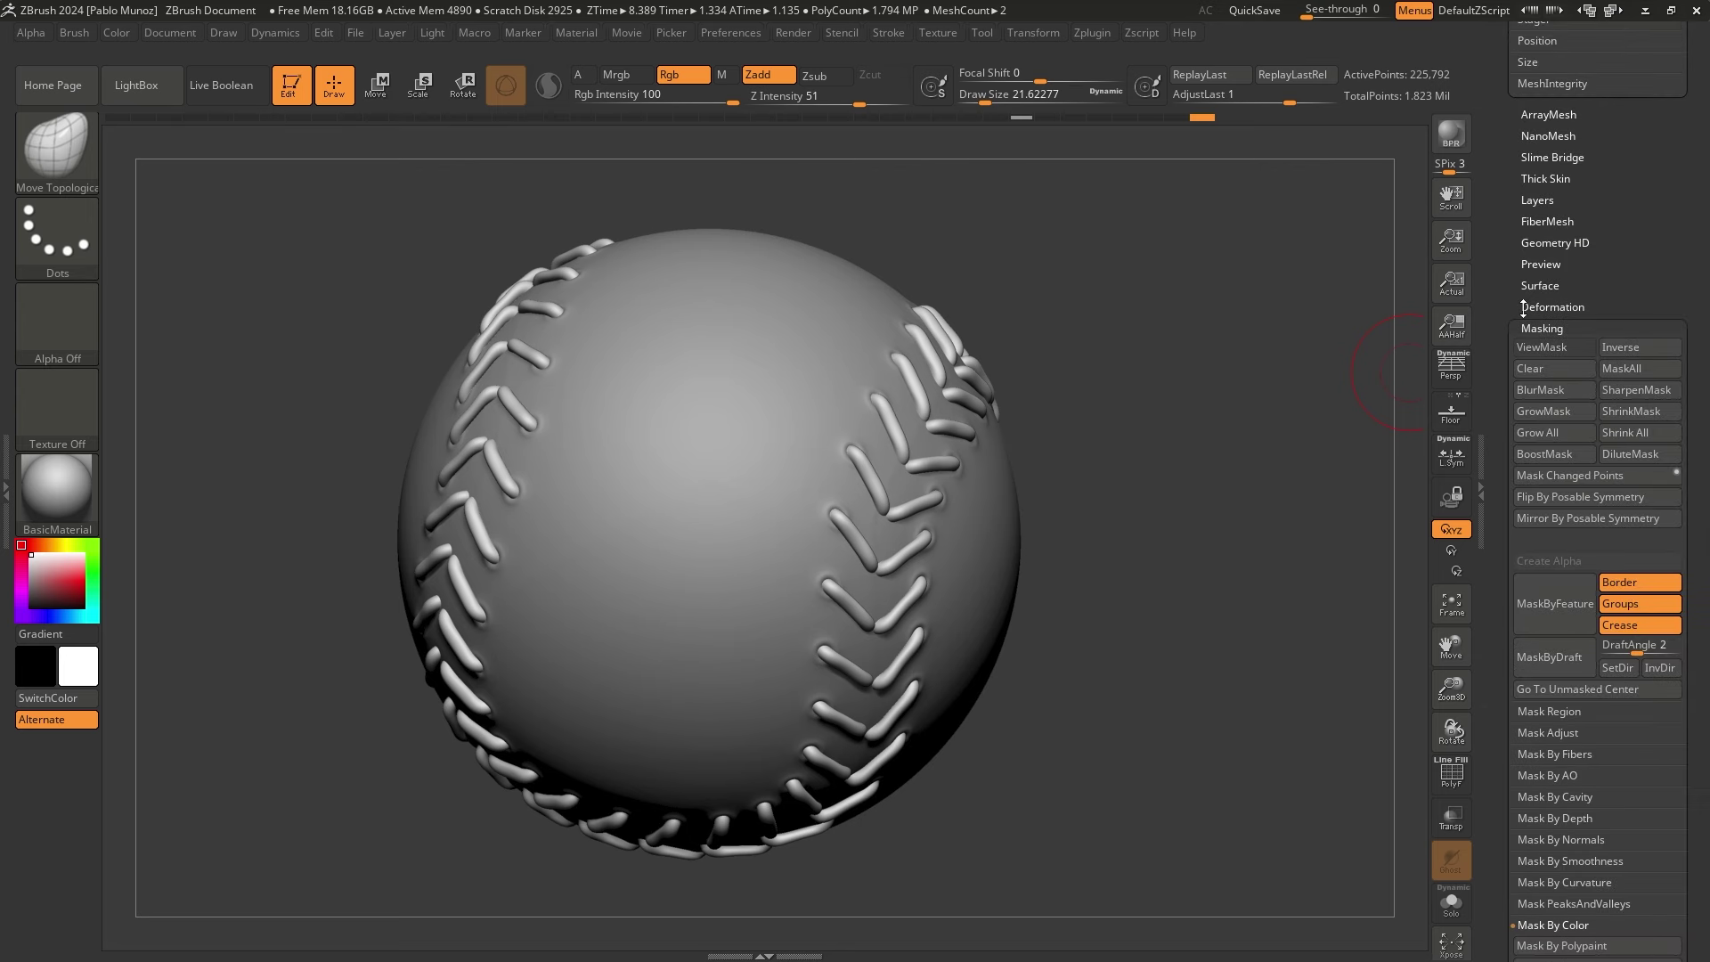
left_click(1523, 309)
left_click_drag(1505, 281, 1505, 438)
right_click_drag(1025, 405, 1149, 378, "ctrl")
left_click_drag(1521, 254, 1530, 253)
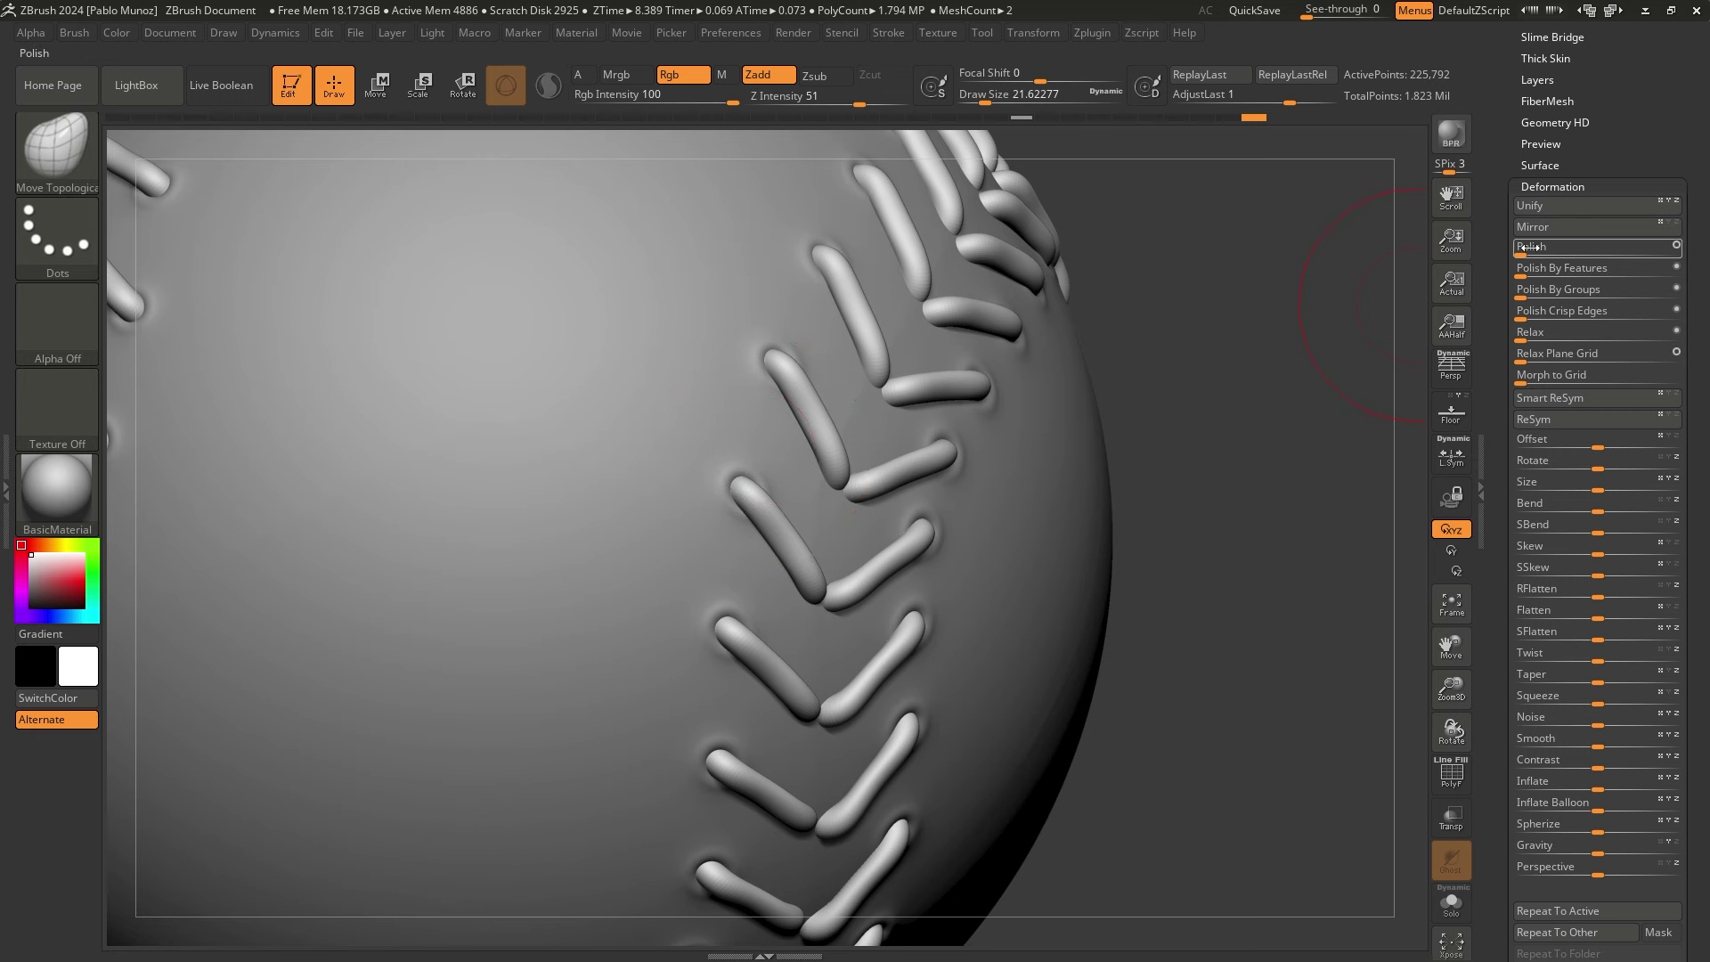
Lower the stitches to subdivision level 2
scroll(1541, 285, "up", 5)
left_click(1569, 360)
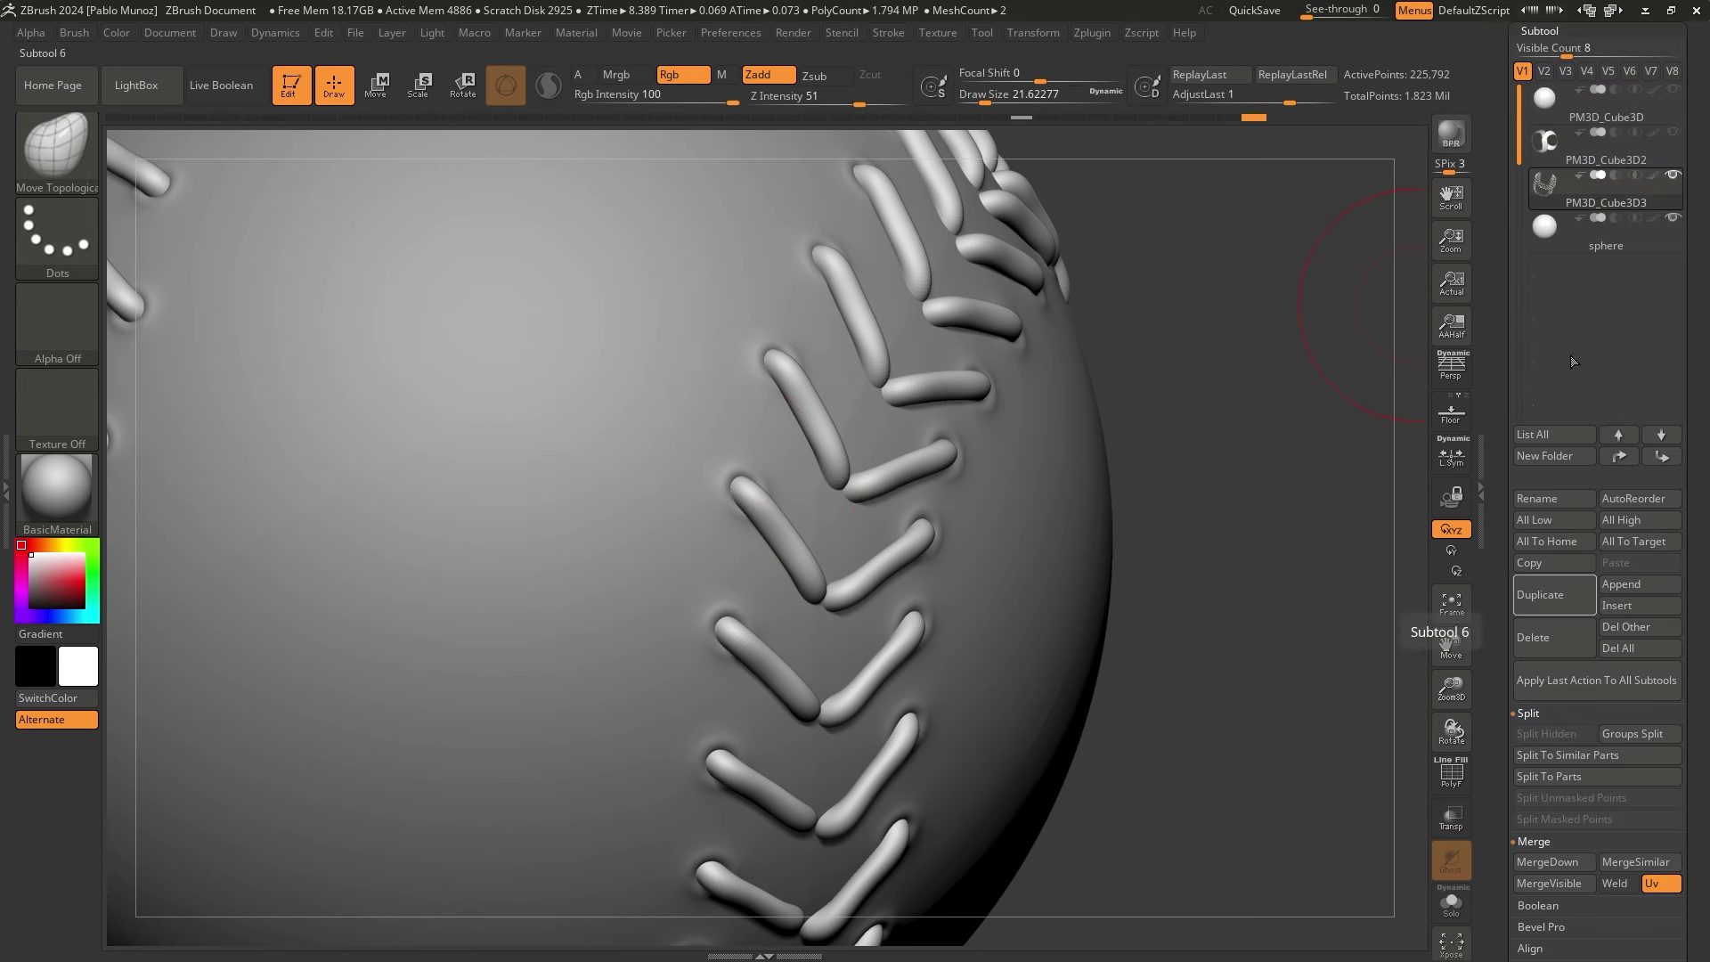
scroll(1559, 392, "down", 5)
key("shift")
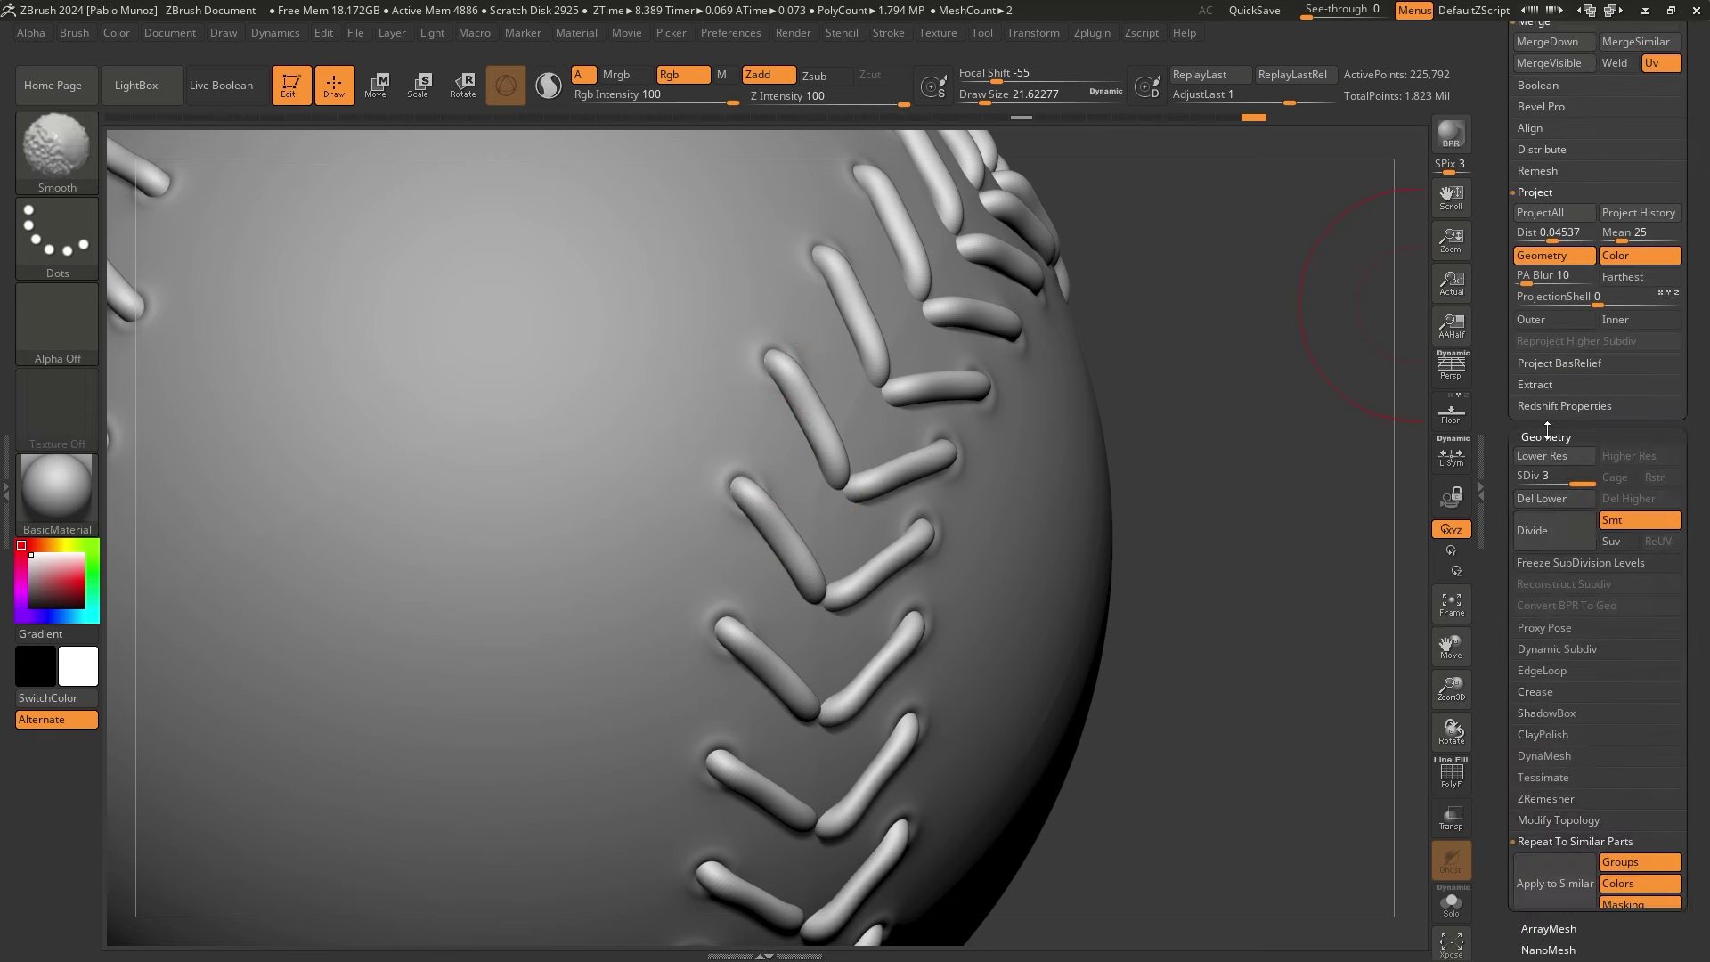
left_click_drag(1570, 408, 1525, 410)
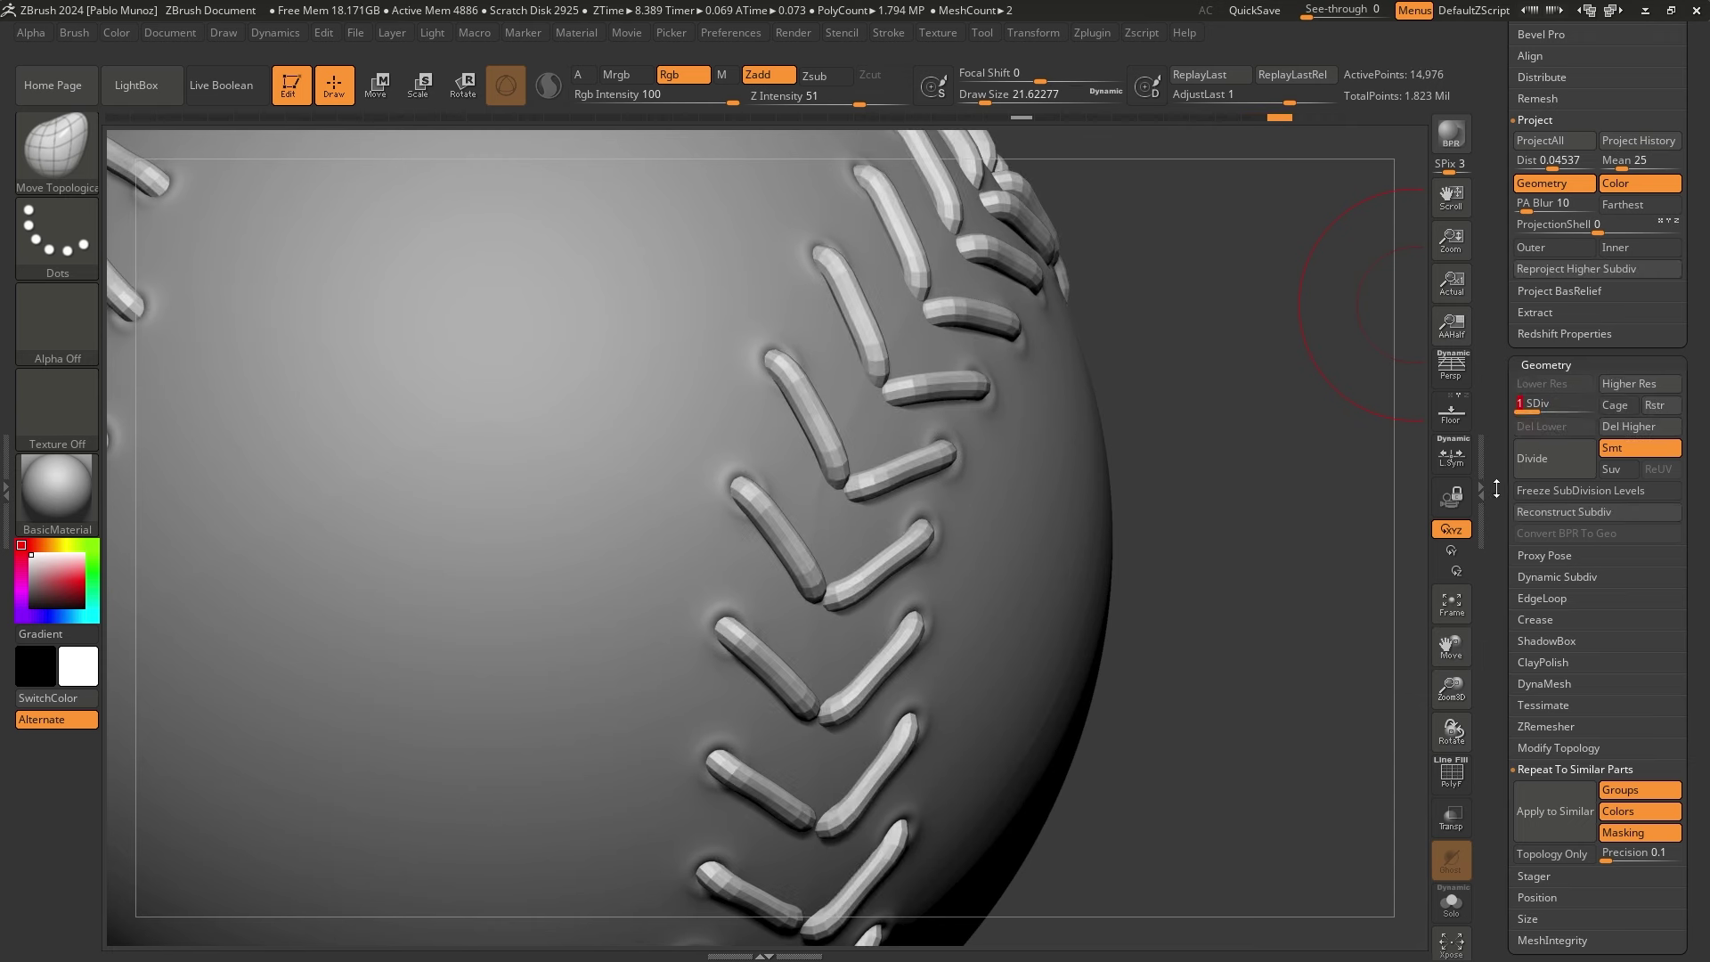
left_click(1552, 413)
Try the Polish deformation several times on the stitches at subdivision level 2
scroll(1550, 535, "down", 8)
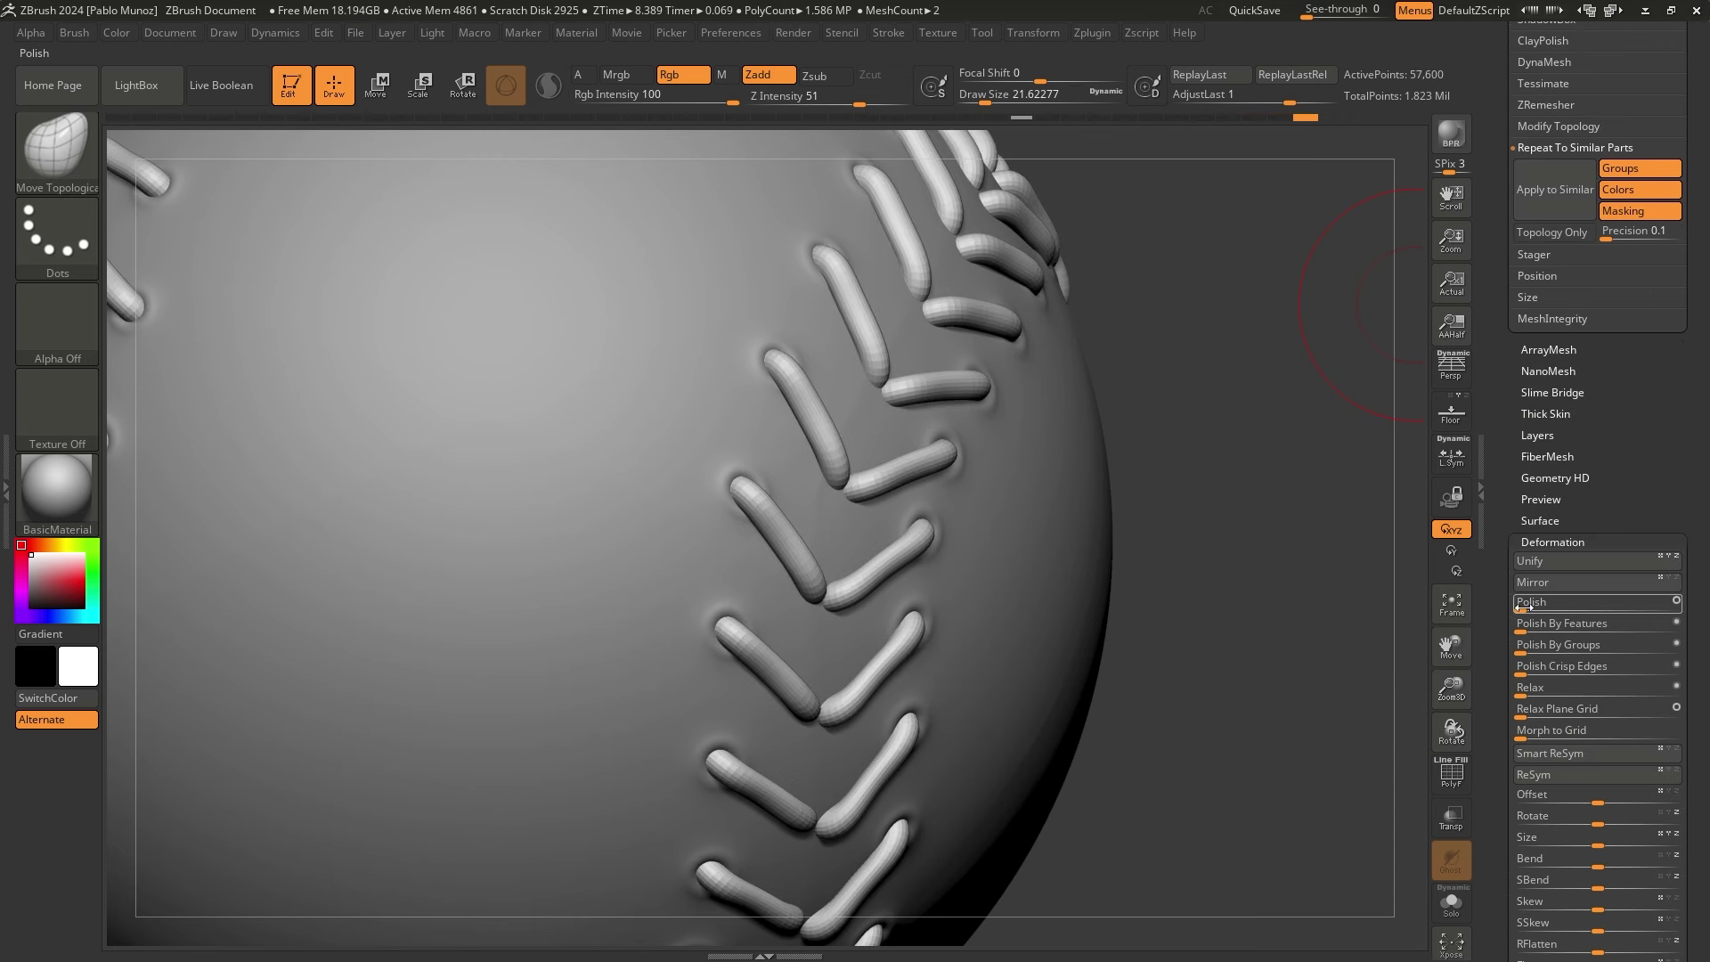
left_click(1527, 609)
left_click(1646, 610)
left_click(1609, 608)
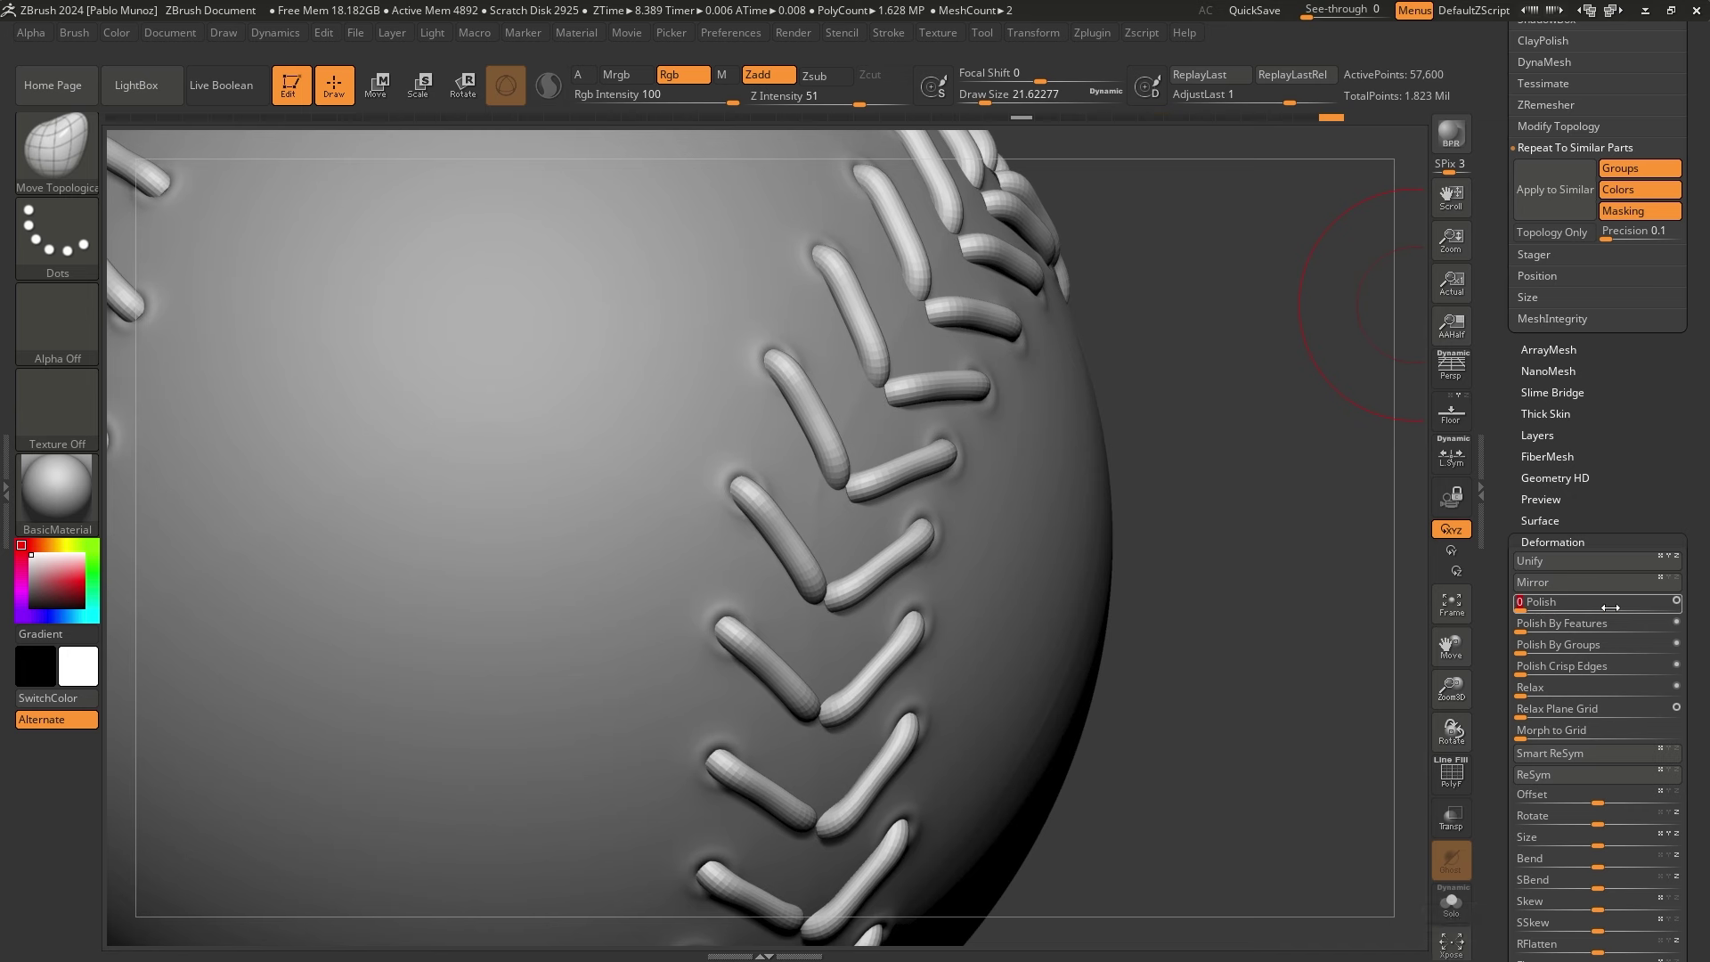
key("ctrl")
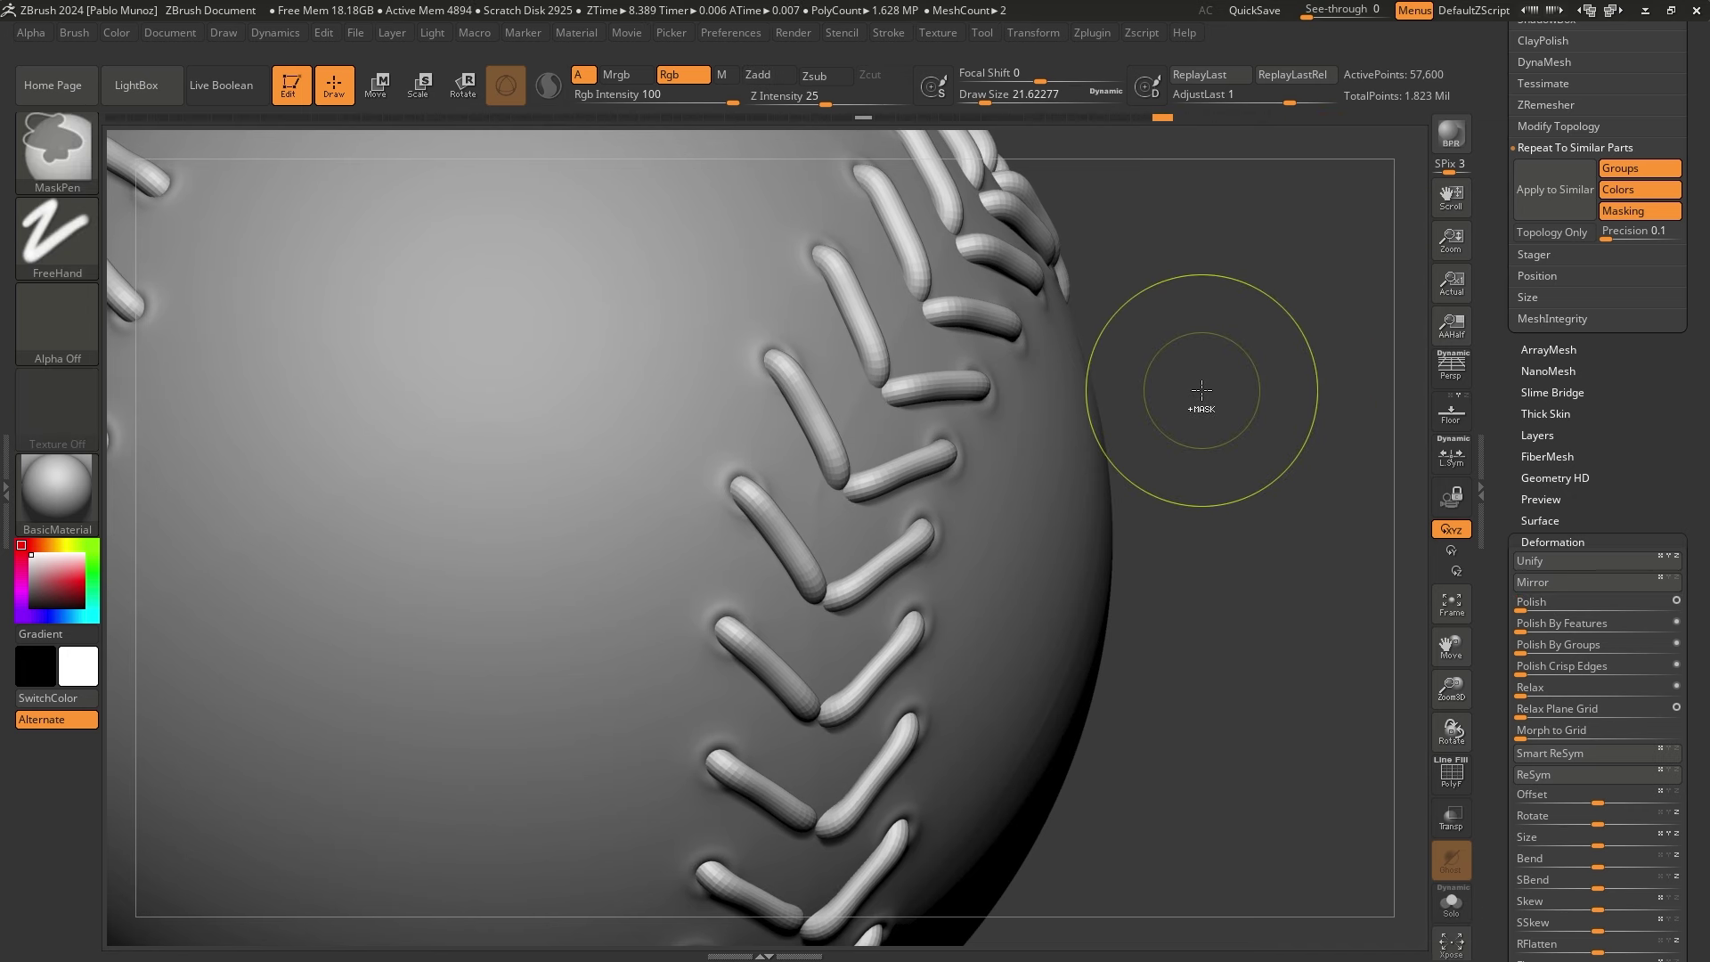
Return the stitches to subdivision level 3
scroll(1572, 444, "up", 5)
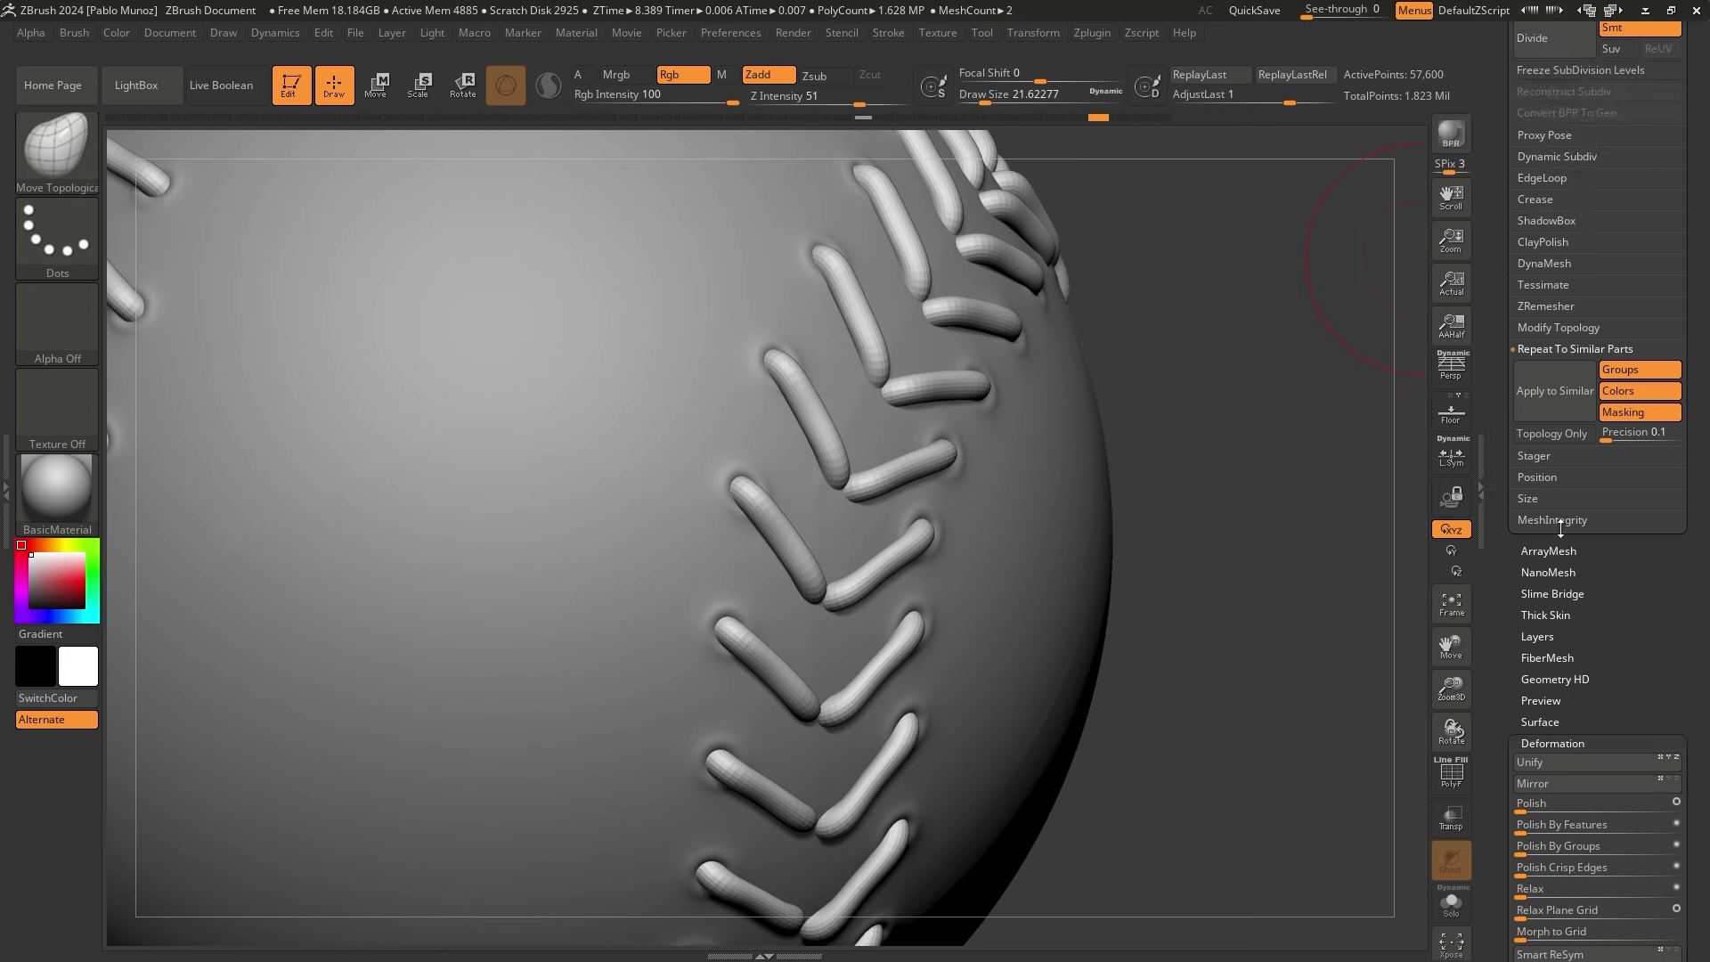
left_click_drag(1572, 401, 1593, 402)
left_click_drag(1335, 595, 1102, 428, "alt")
left_click_drag(1162, 489, 1080, 454, "alt")
Select the ball, isolate it with Solo, and record its current state in the undo history
left_click(807, 430, "alt")
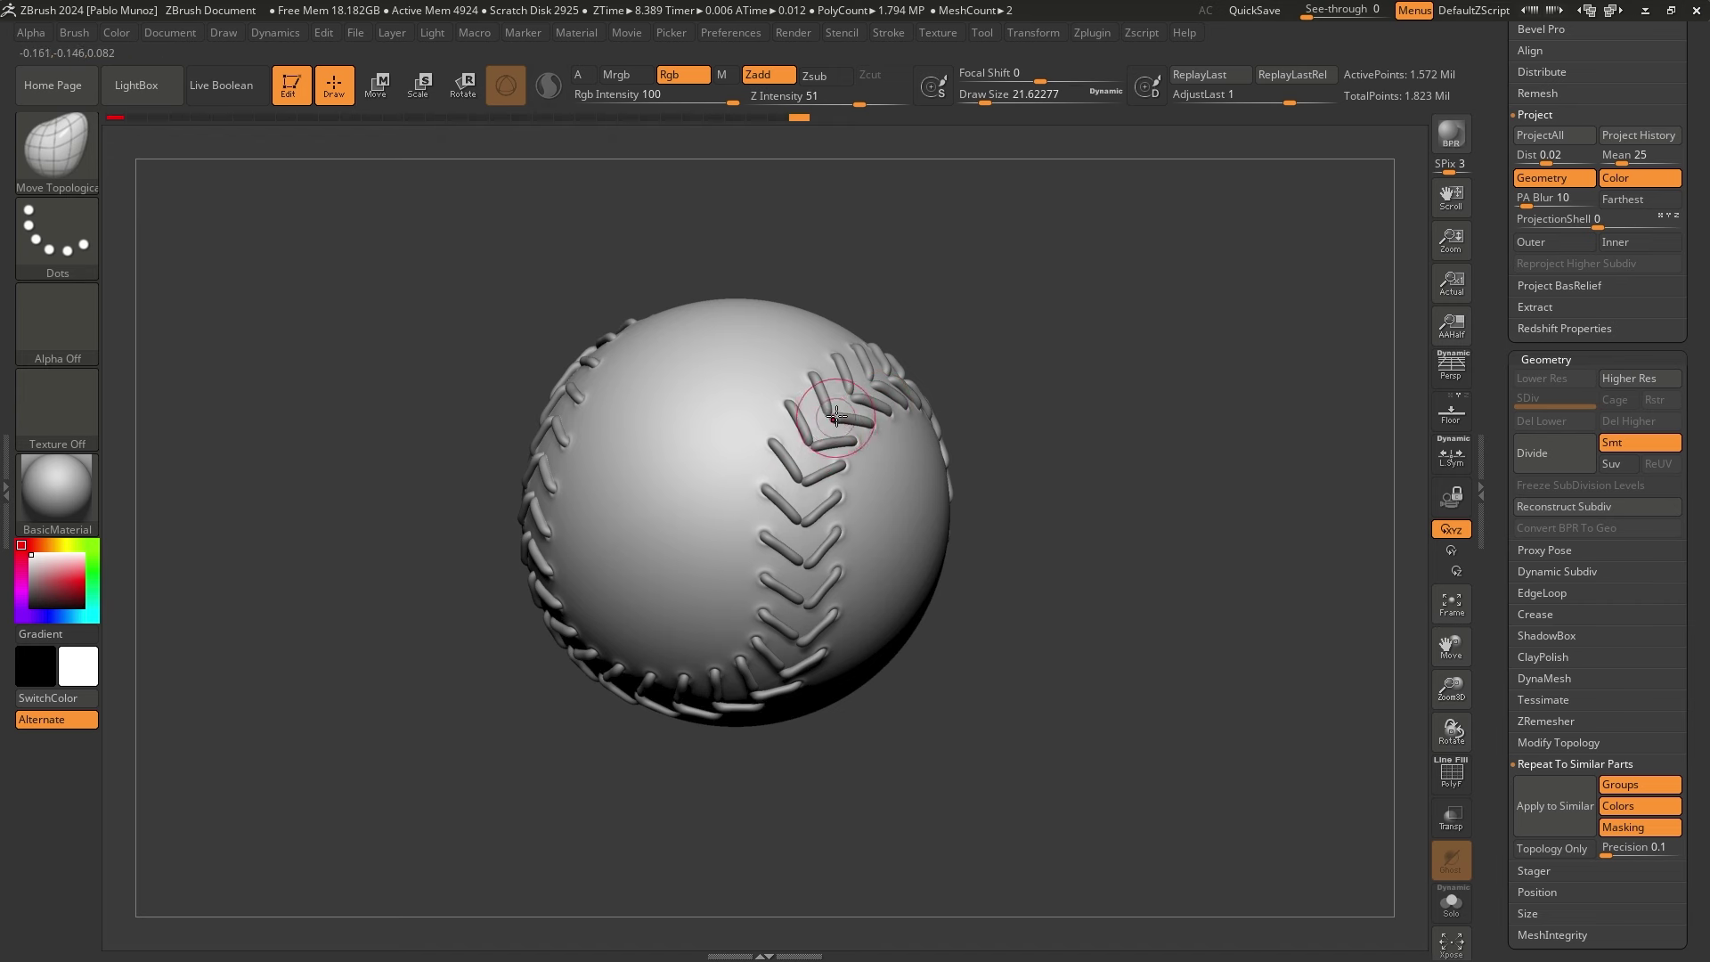
key("alt+s")
right_click_drag(840, 411, 838, 439, "ctrl")
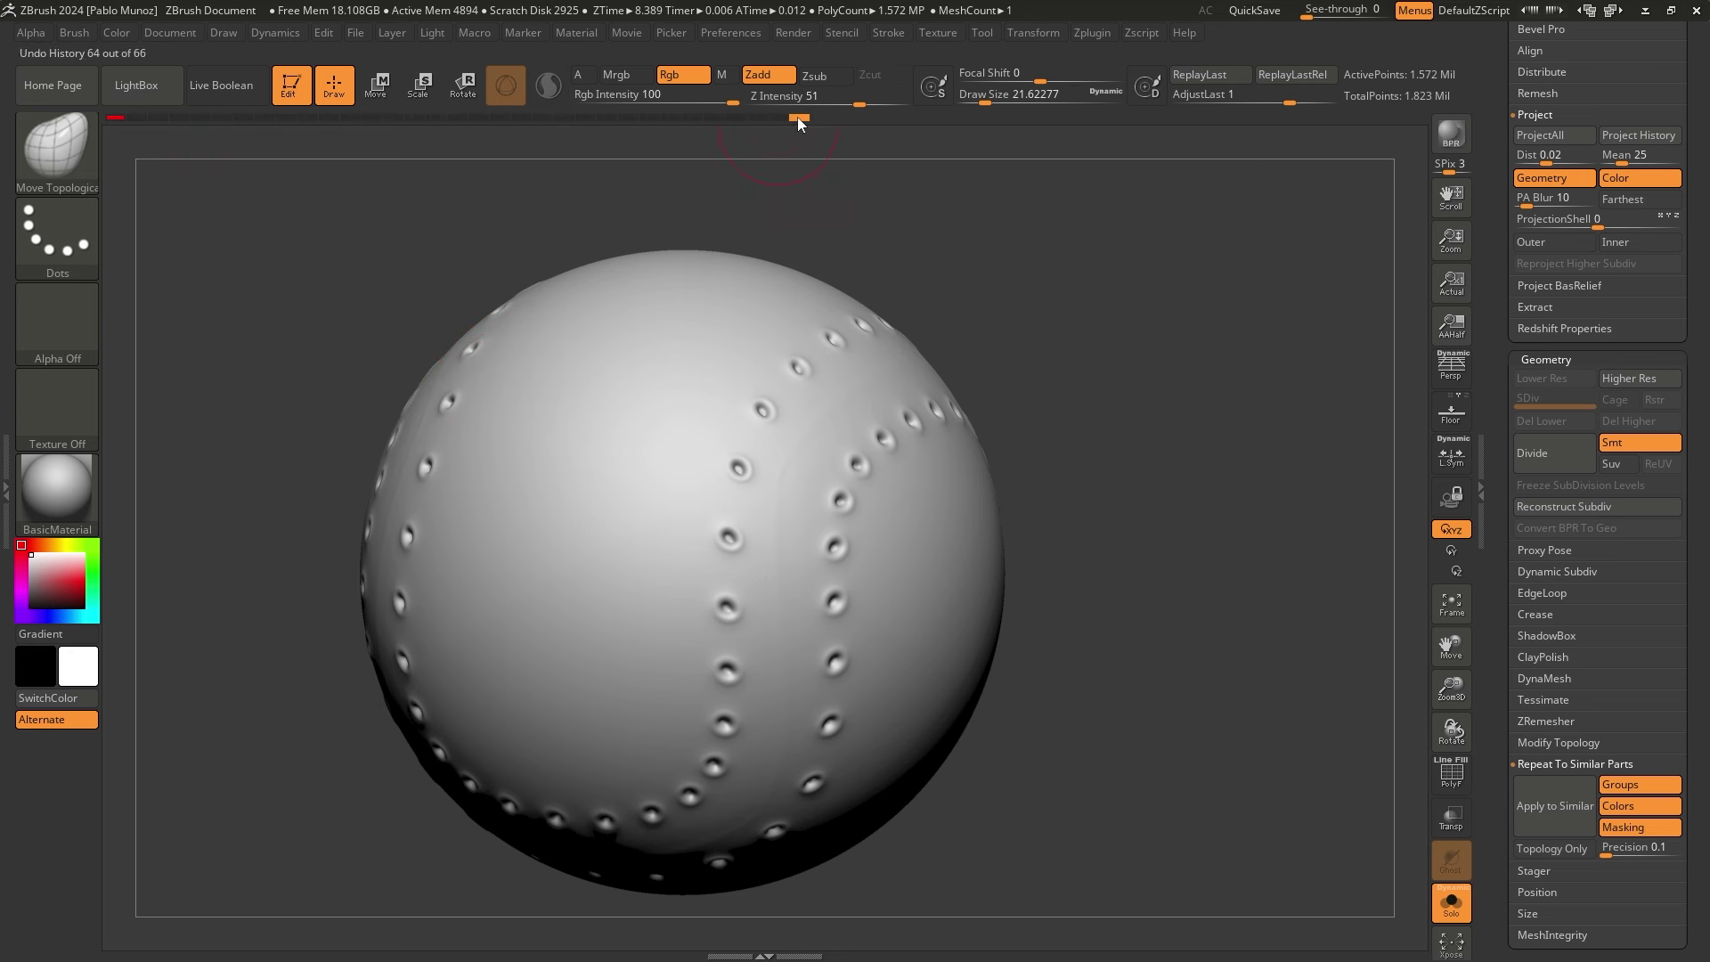
key("ctrl")
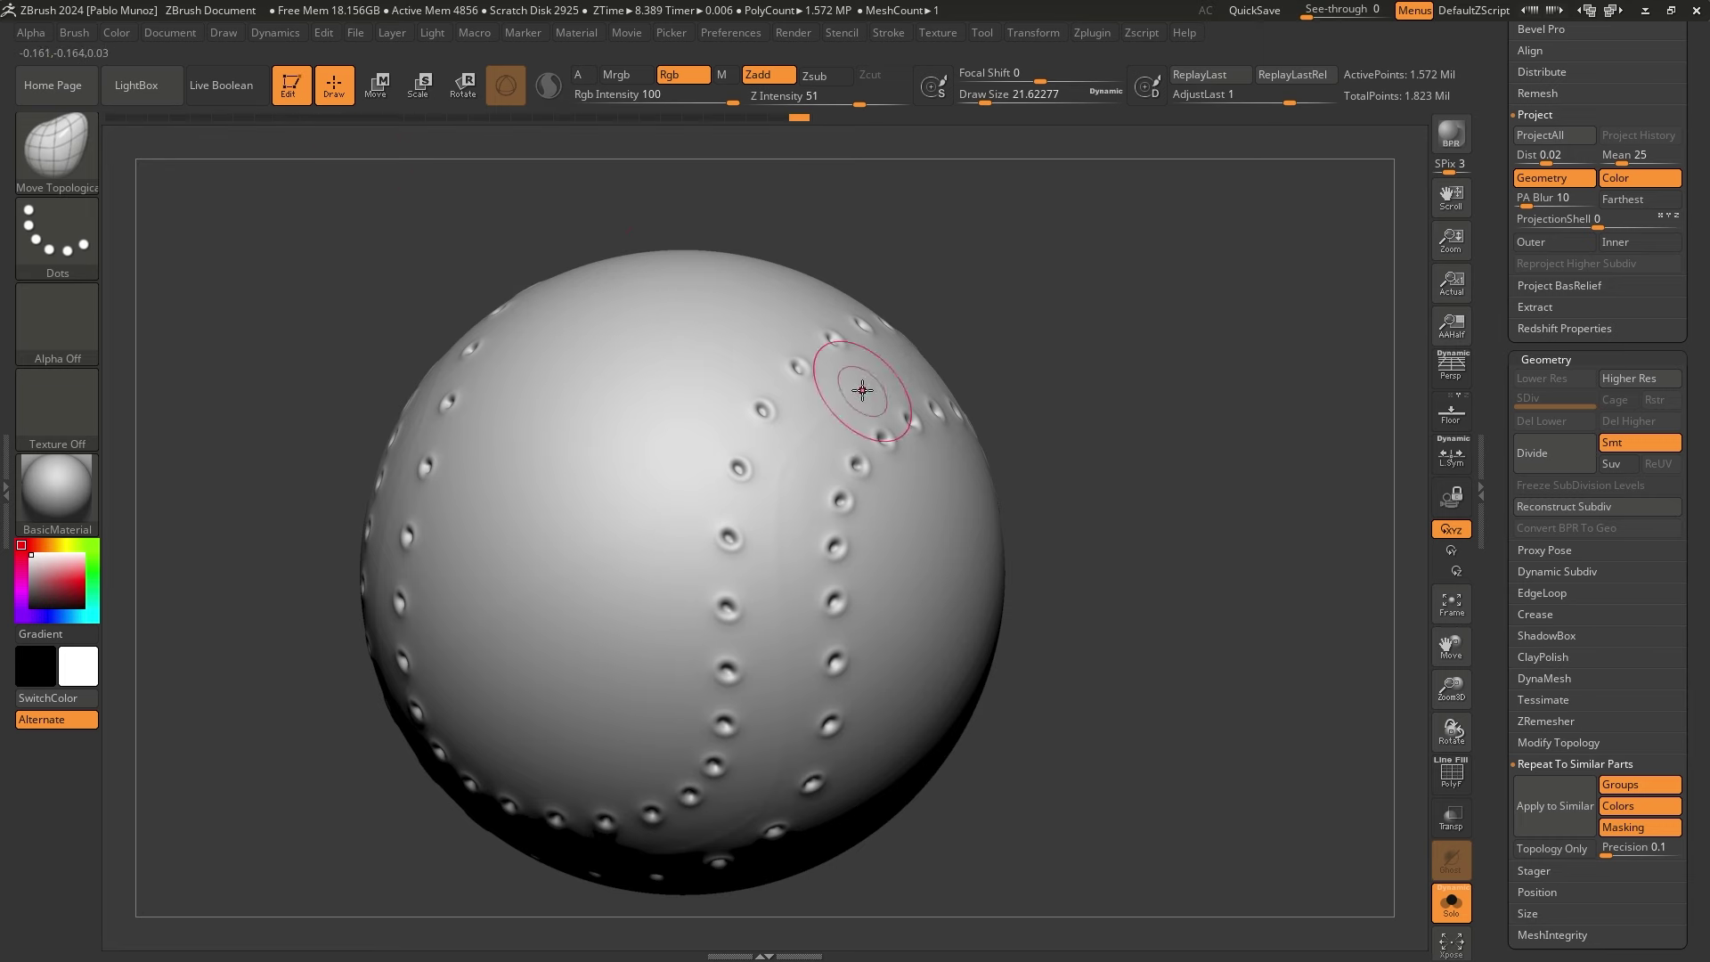
Choose the HRGi_Cutter brush, try and undo a cut between the ball's two hole rows, and show the stitches again
left_click(48, 148)
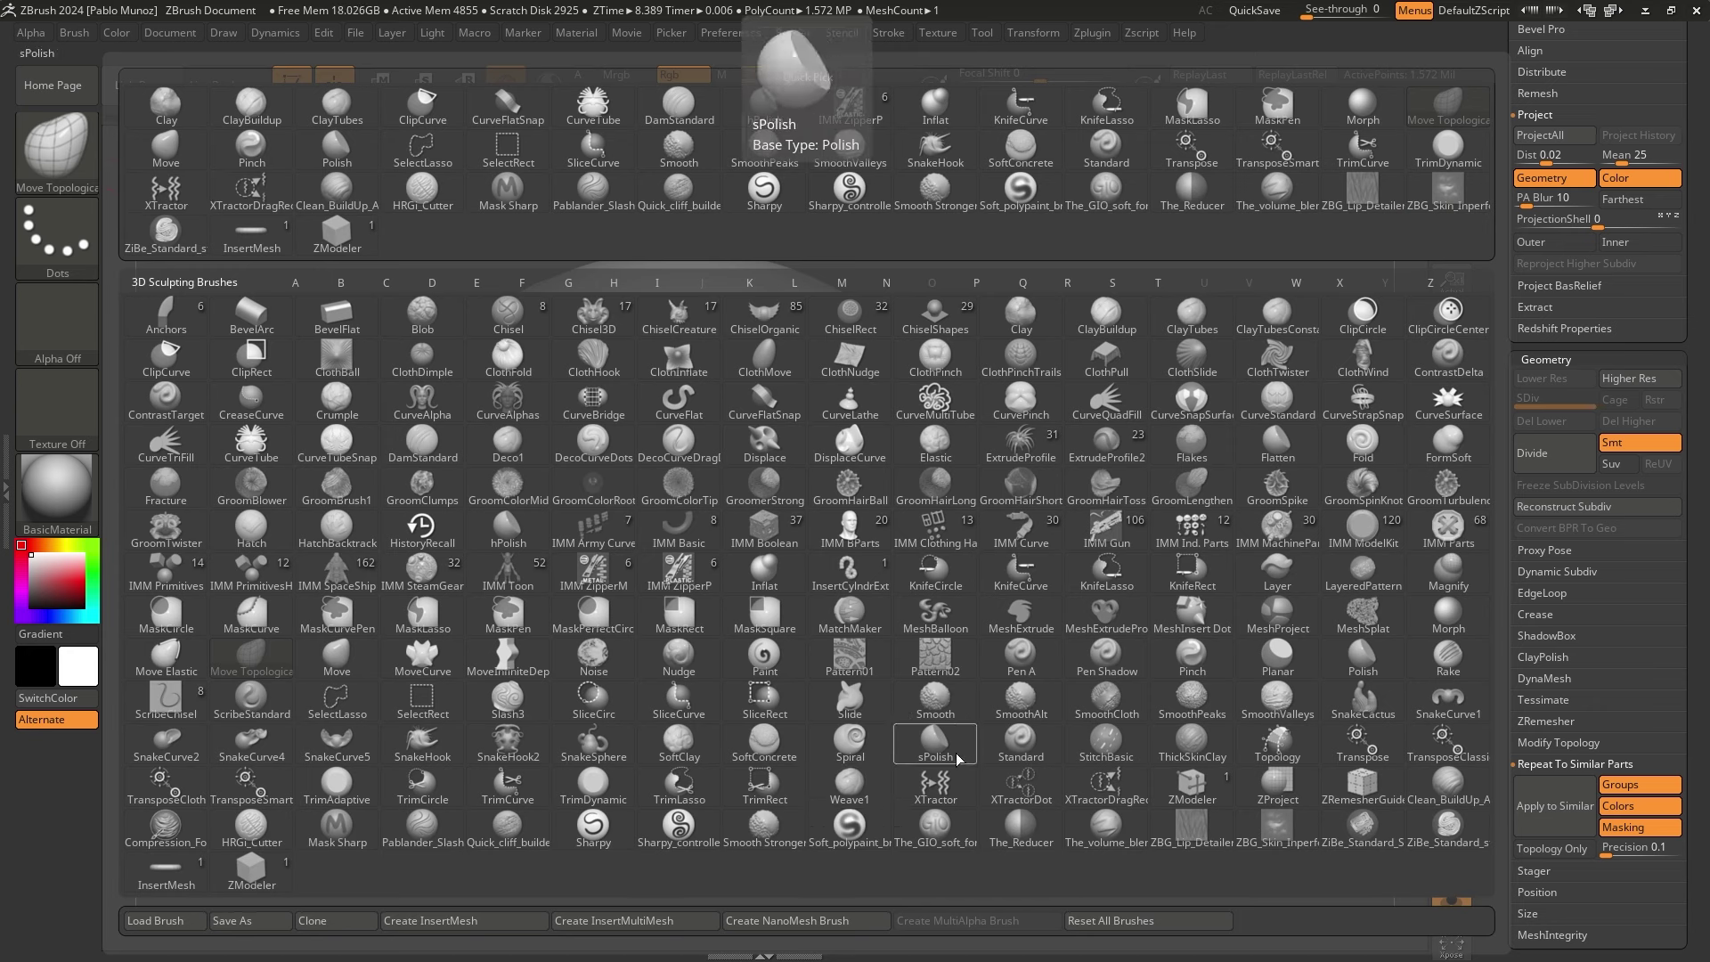
left_click(251, 829)
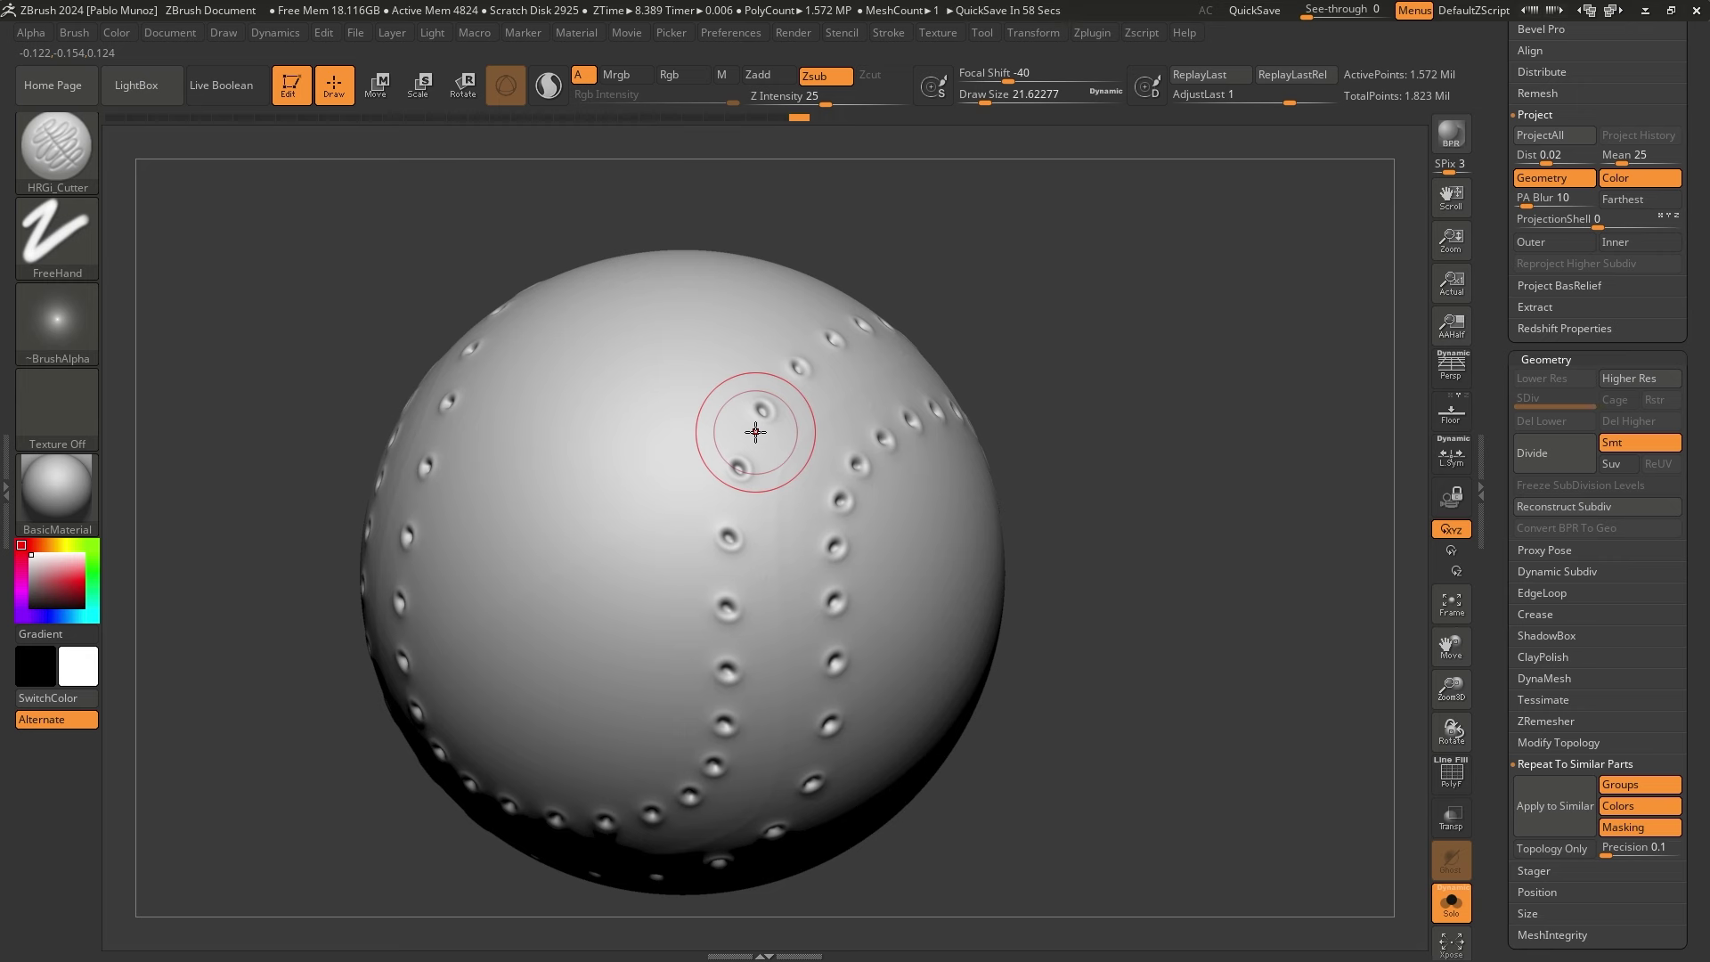
left_click_drag(1009, 355, 1022, 316, "alt")
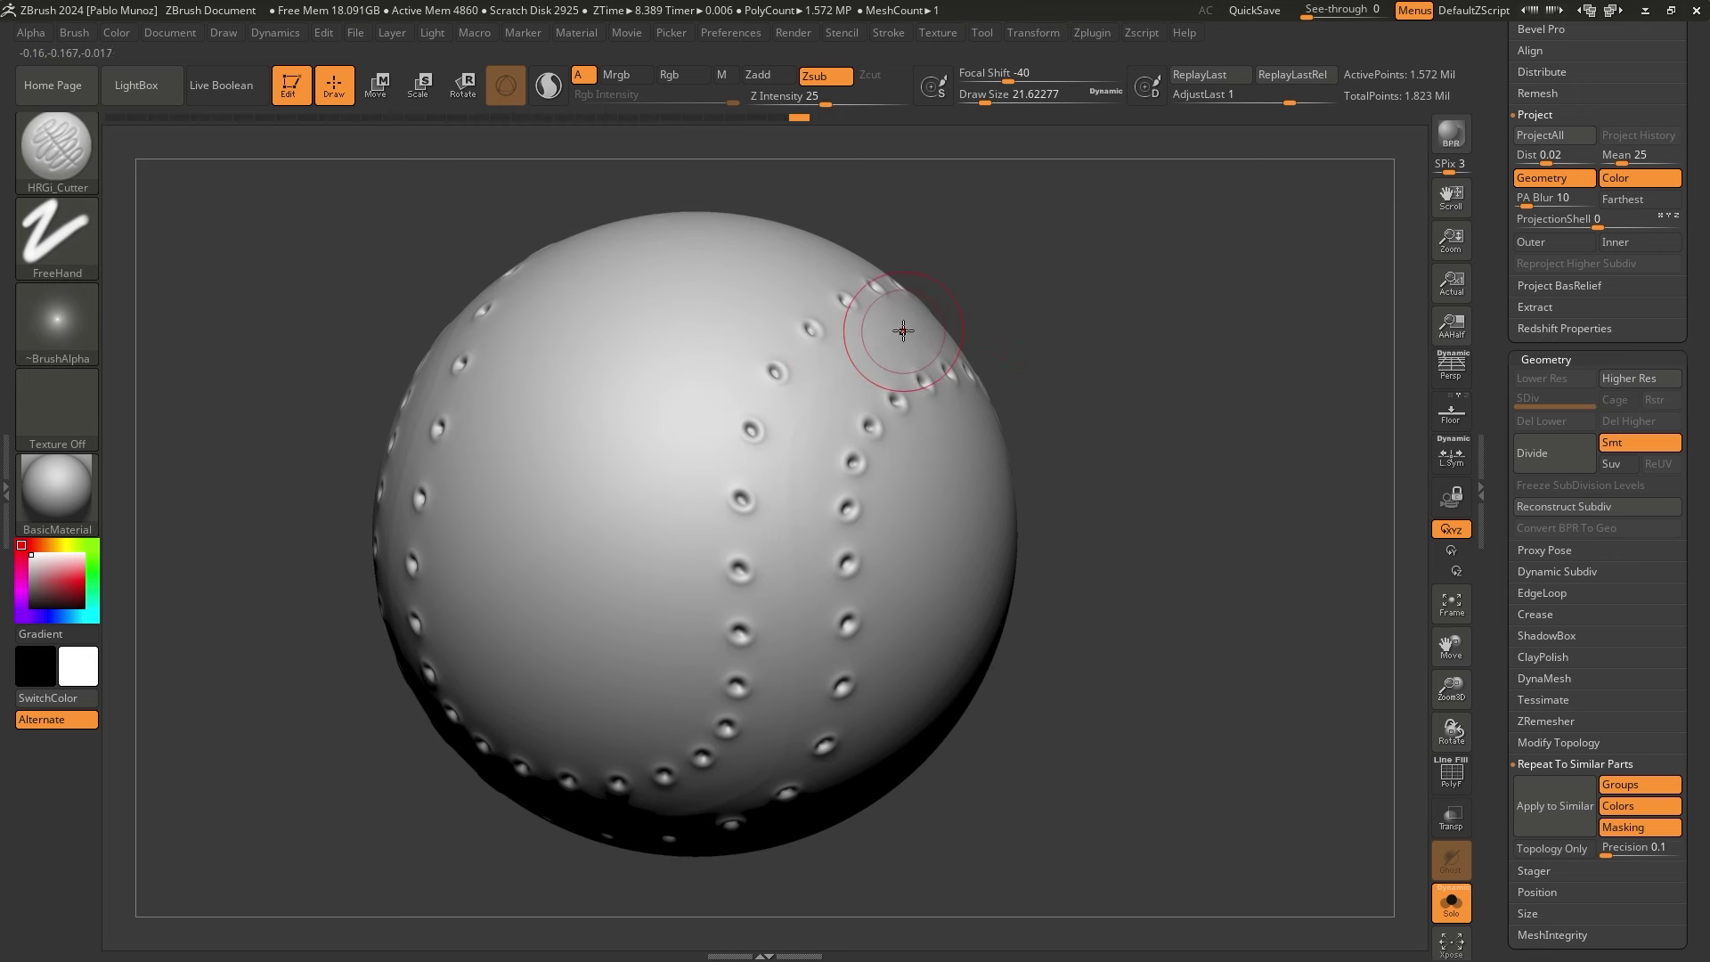
mouse_move(859, 363)
left_mouse_down()
mouse_move(810, 383)
mouse_move(783, 451)
mouse_move(809, 539)
left_mouse_up()
key("ctrl+z")
key("alt+s")
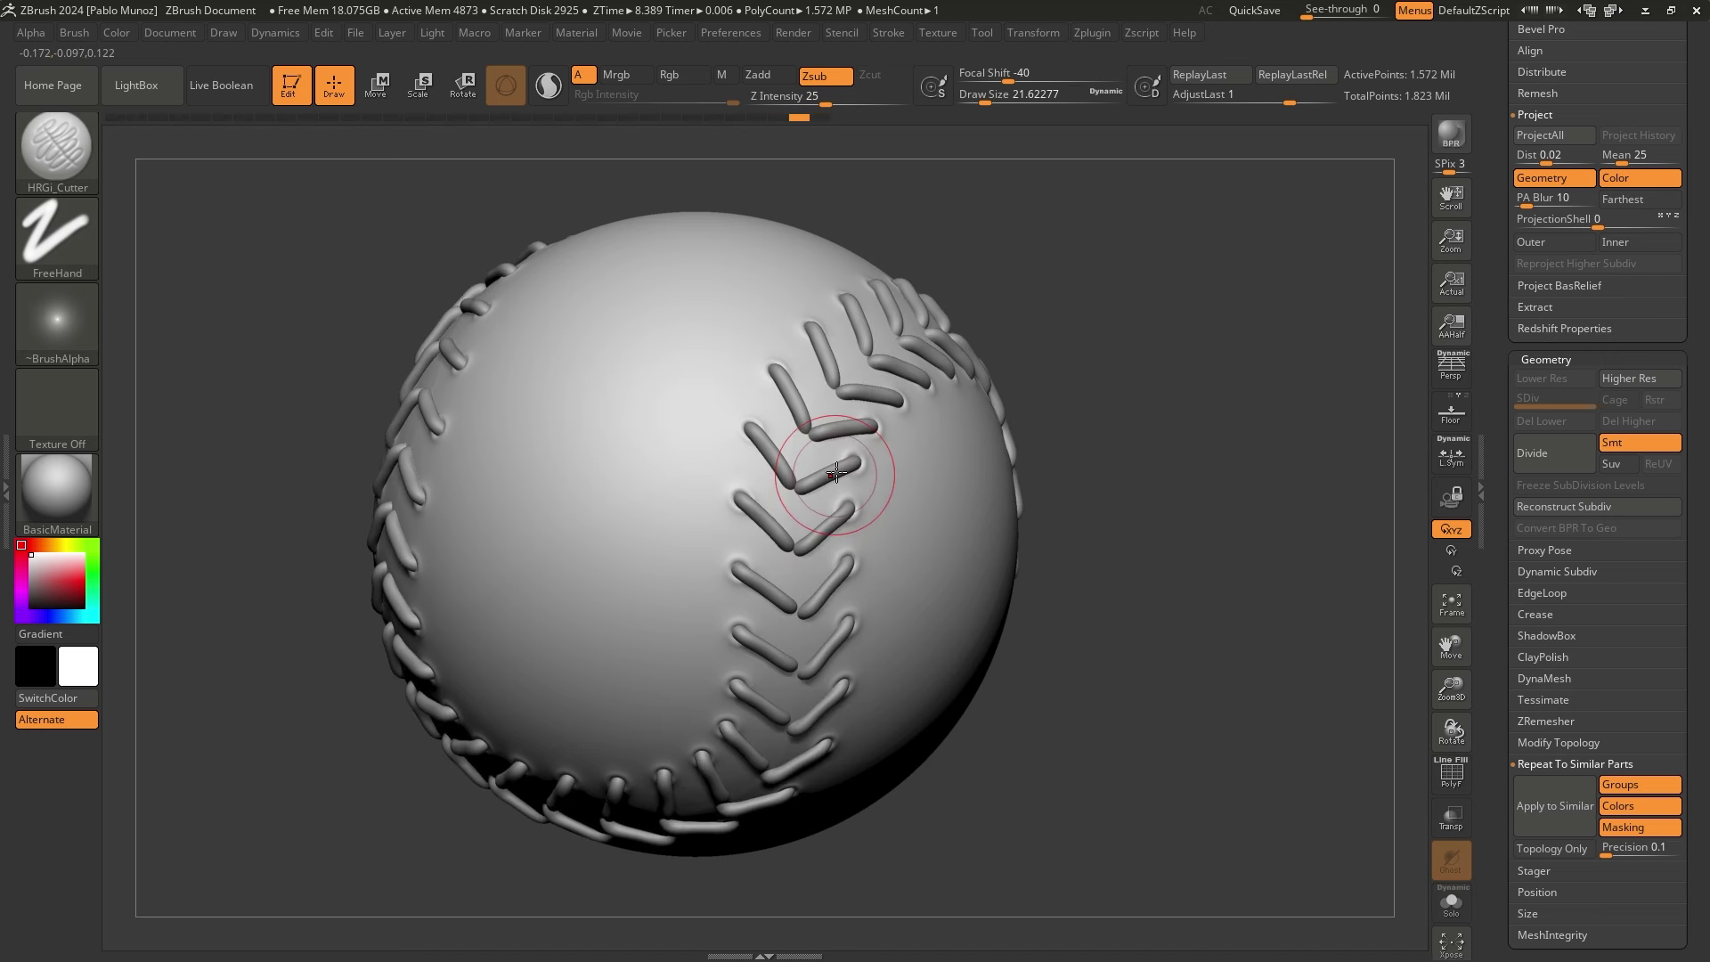
Try cutting a seam groove between the two stitch rows with the HRGi_Cutter brush
mouse_move(831, 396)
left_mouse_down()
mouse_move(802, 481)
mouse_move(783, 726)
left_mouse_up()
left_click_drag(752, 784, 748, 793)
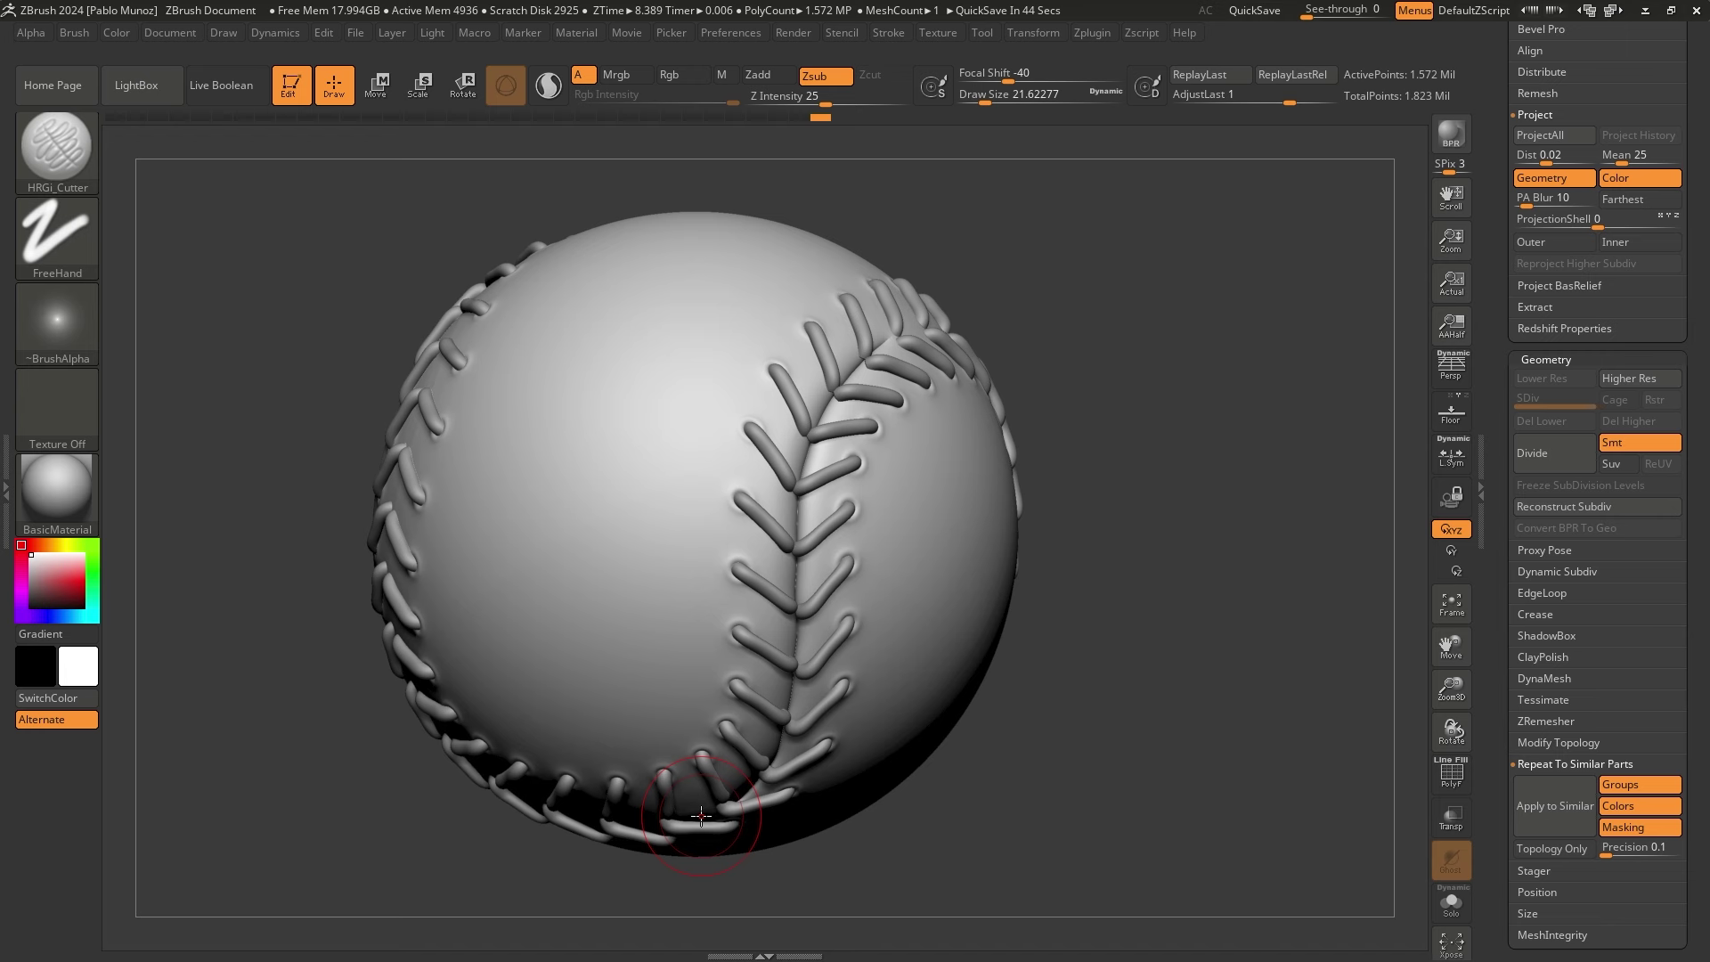
key("ctrl")
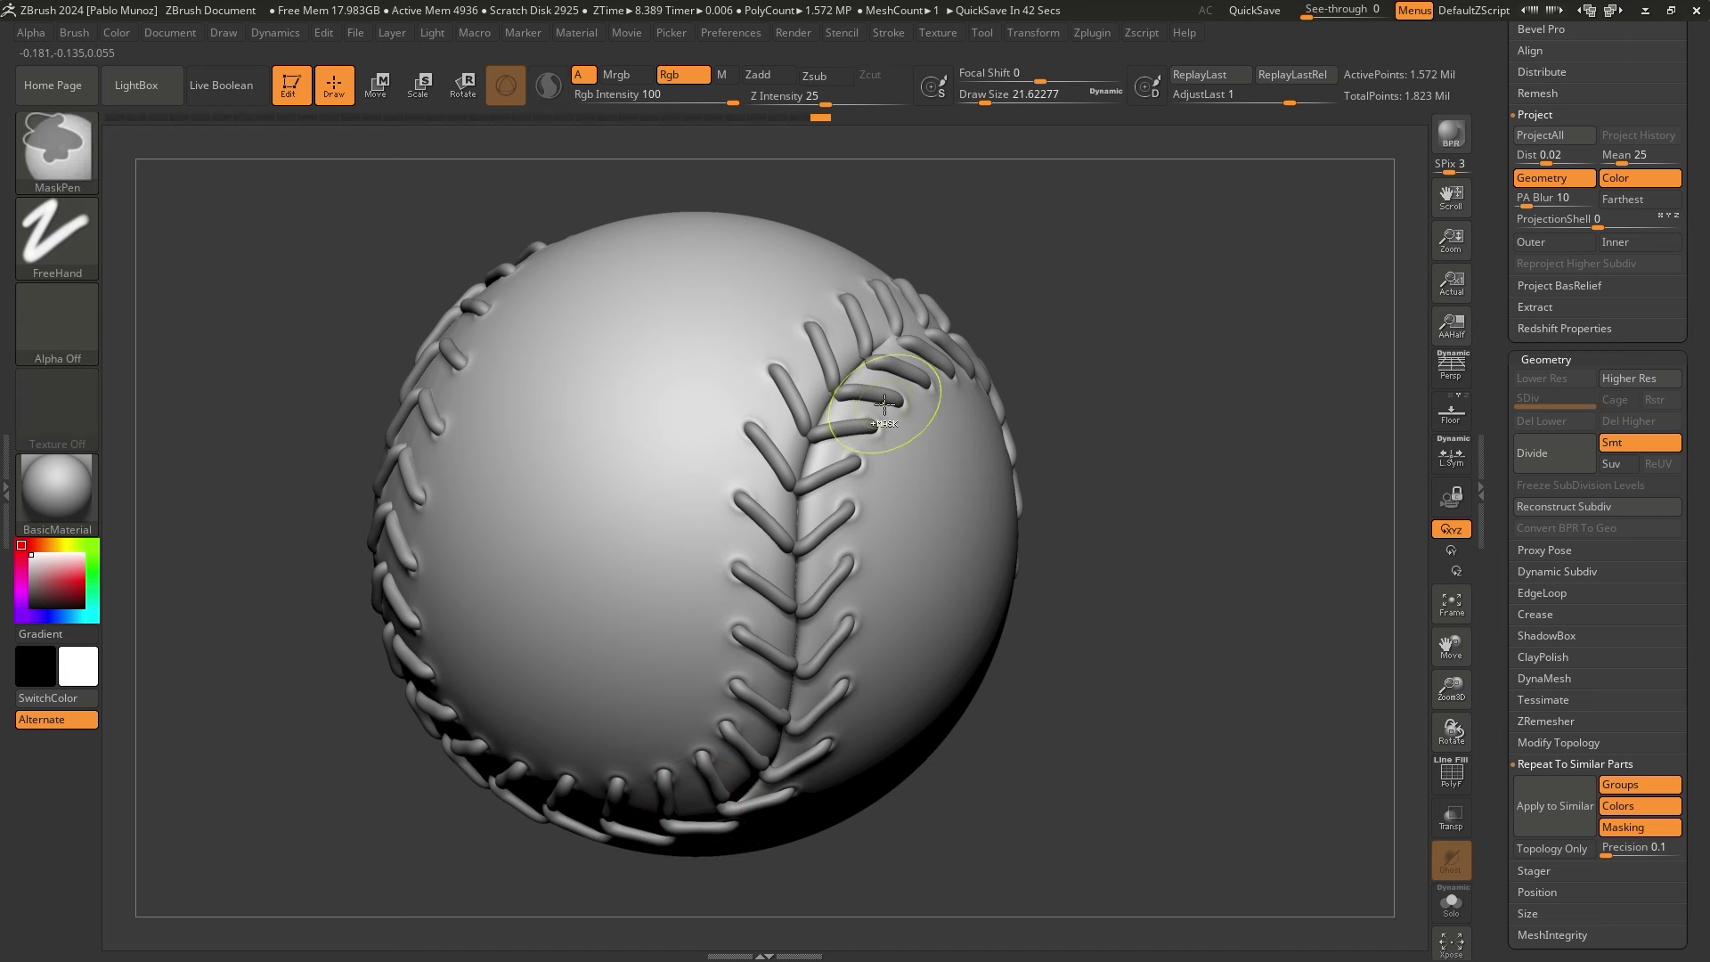
key("ctrl+z")
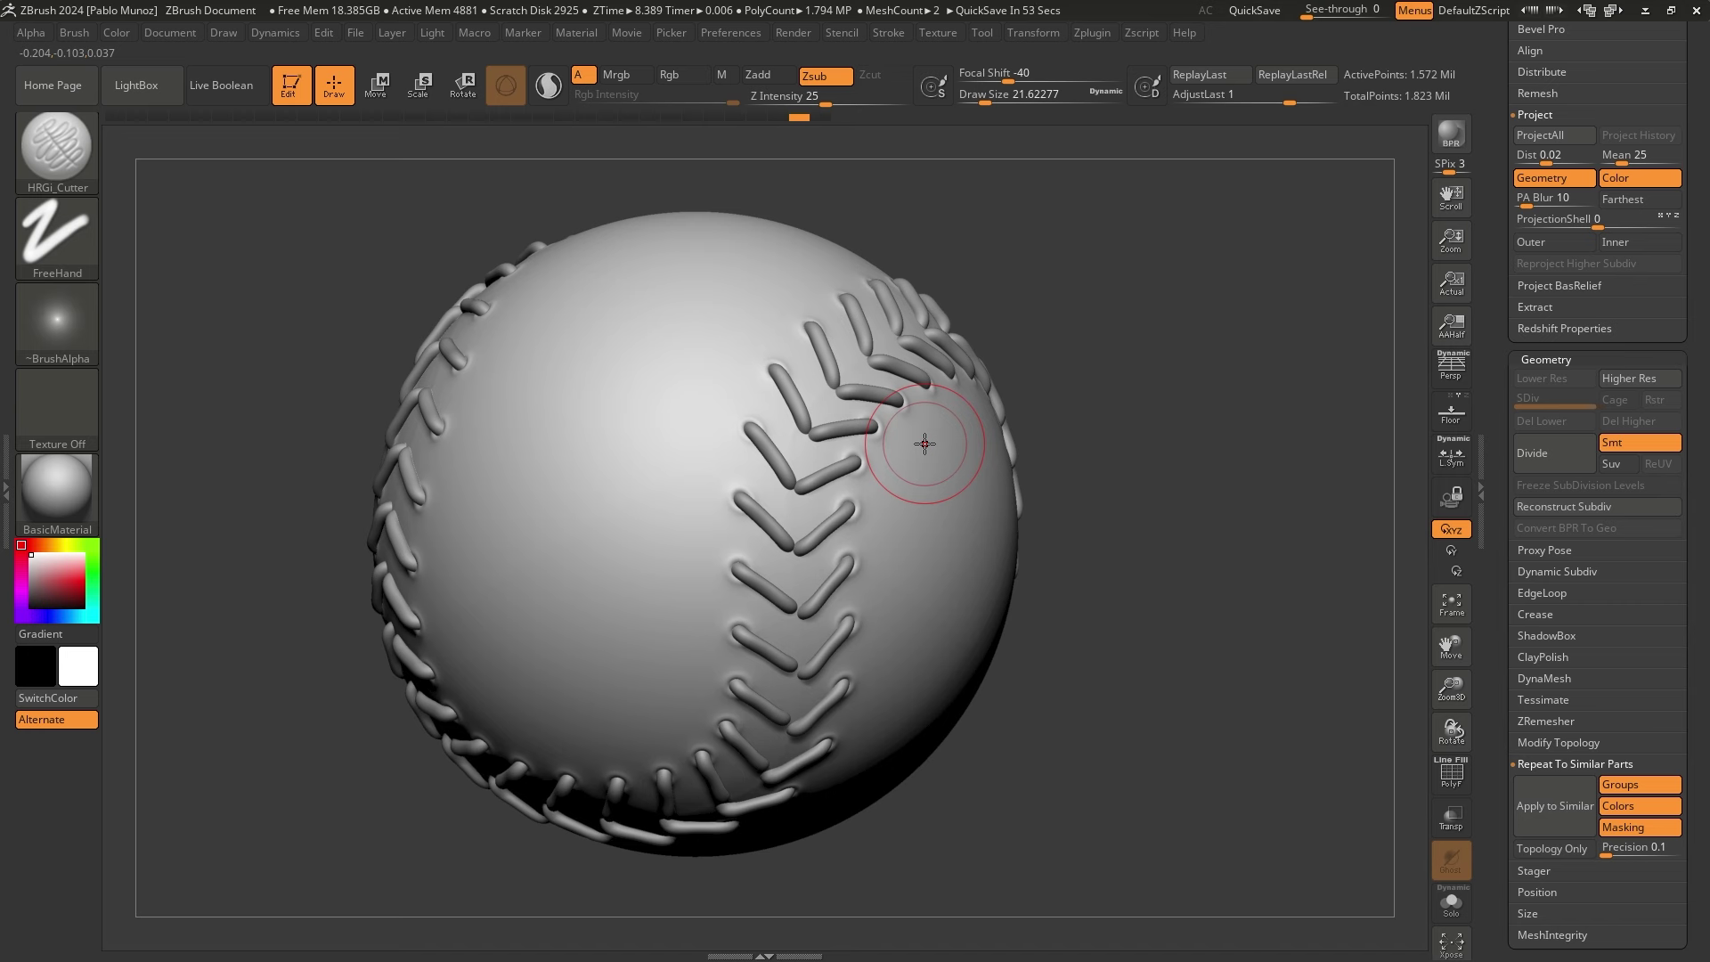
Isolate the ball with Solo and display its polygroup colors
mouse_move(925, 443)
left_mouse_down()
mouse_move(842, 390)
mouse_move(820, 338)
left_mouse_up()
double_click(1189, 352)
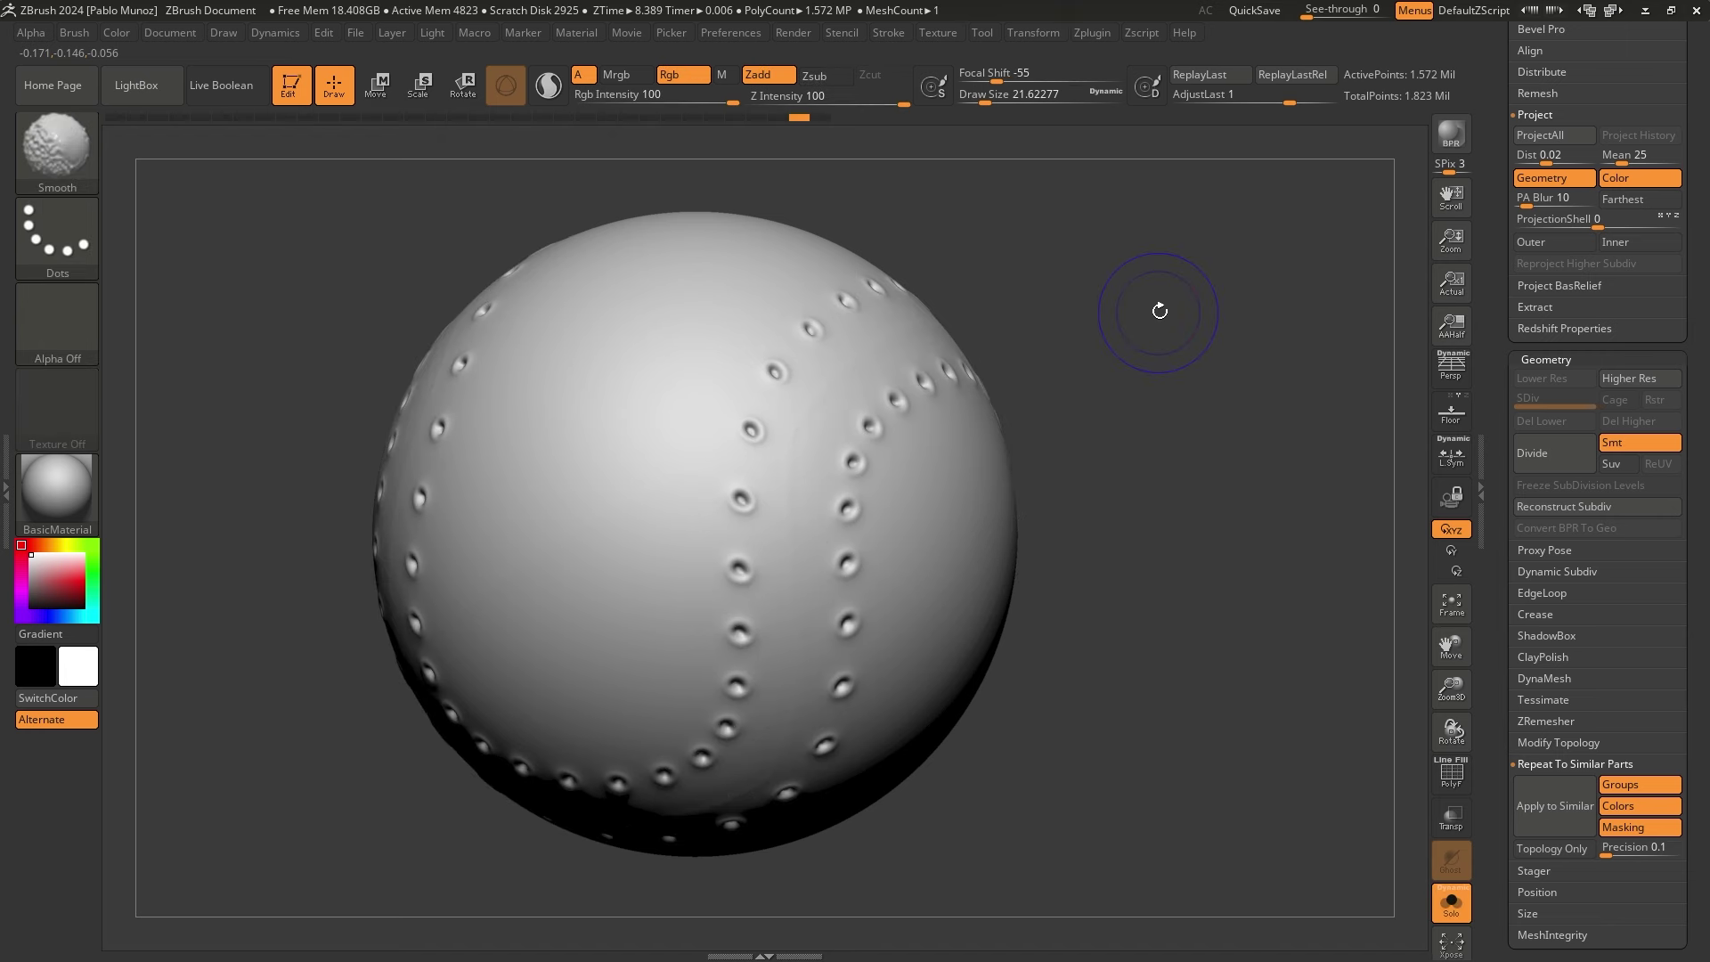
key("shift+f")
left_click(1440, 761)
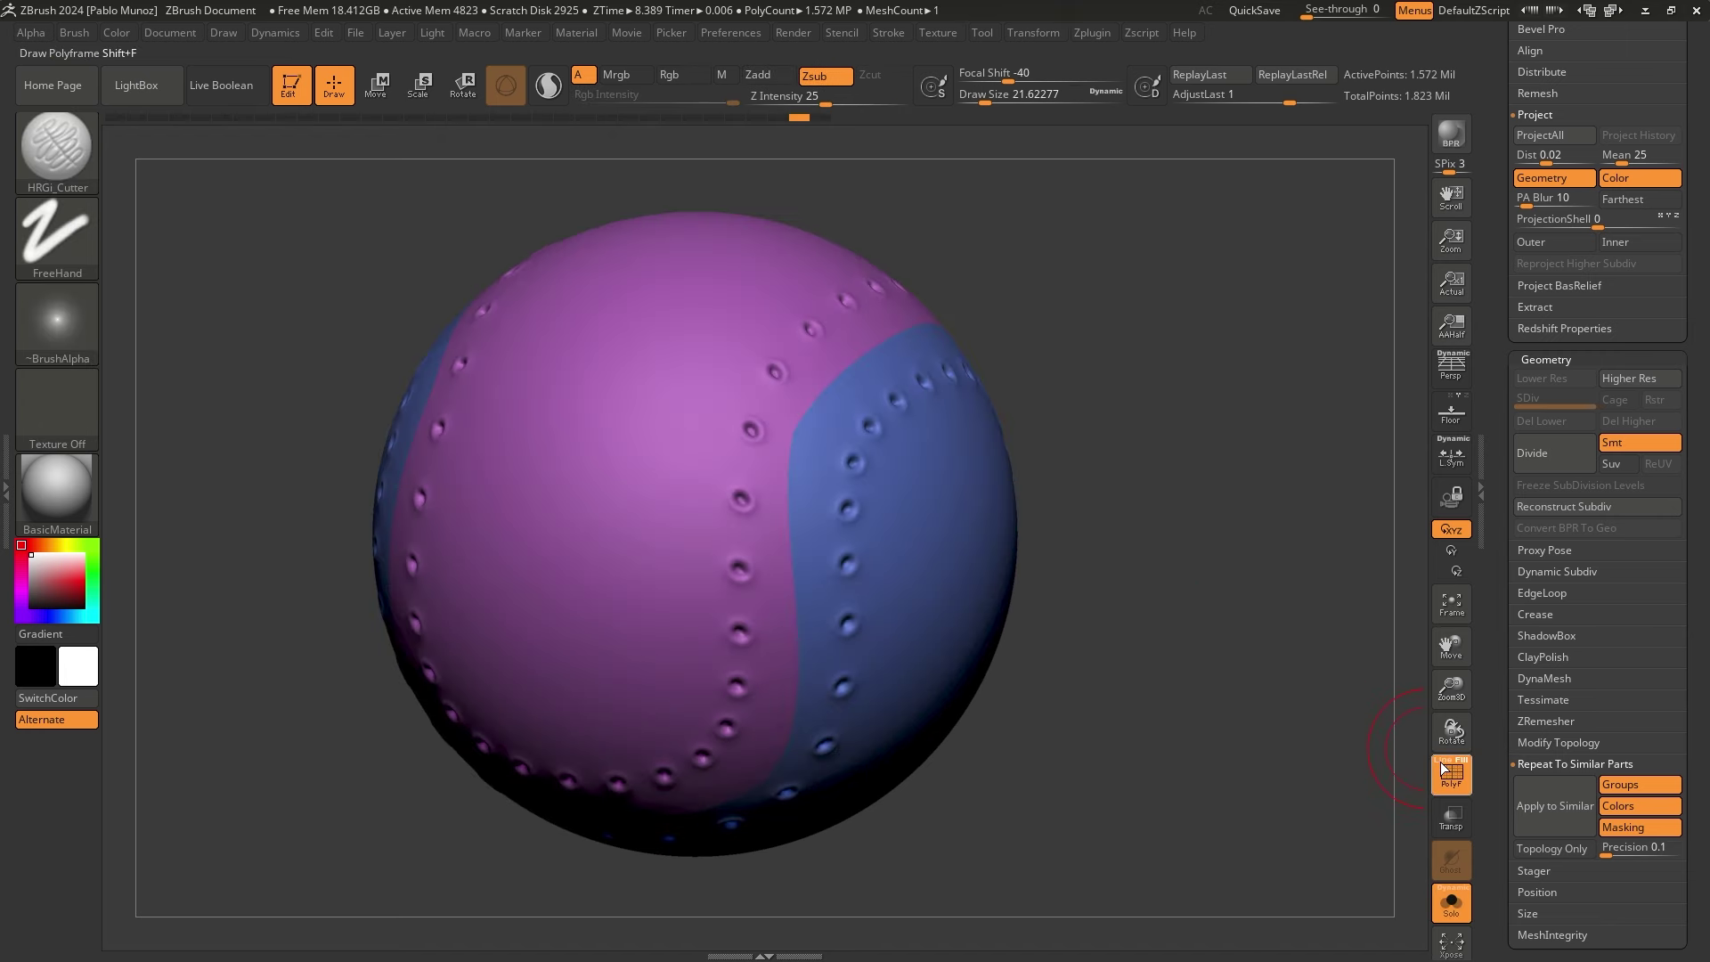
Mask the polygroup boundary along the ball's seam with MaskByFeature, using Groups only, with Border and Crease turned off
left_click_drag(1488, 613, 1508, 319)
left_click(1541, 428)
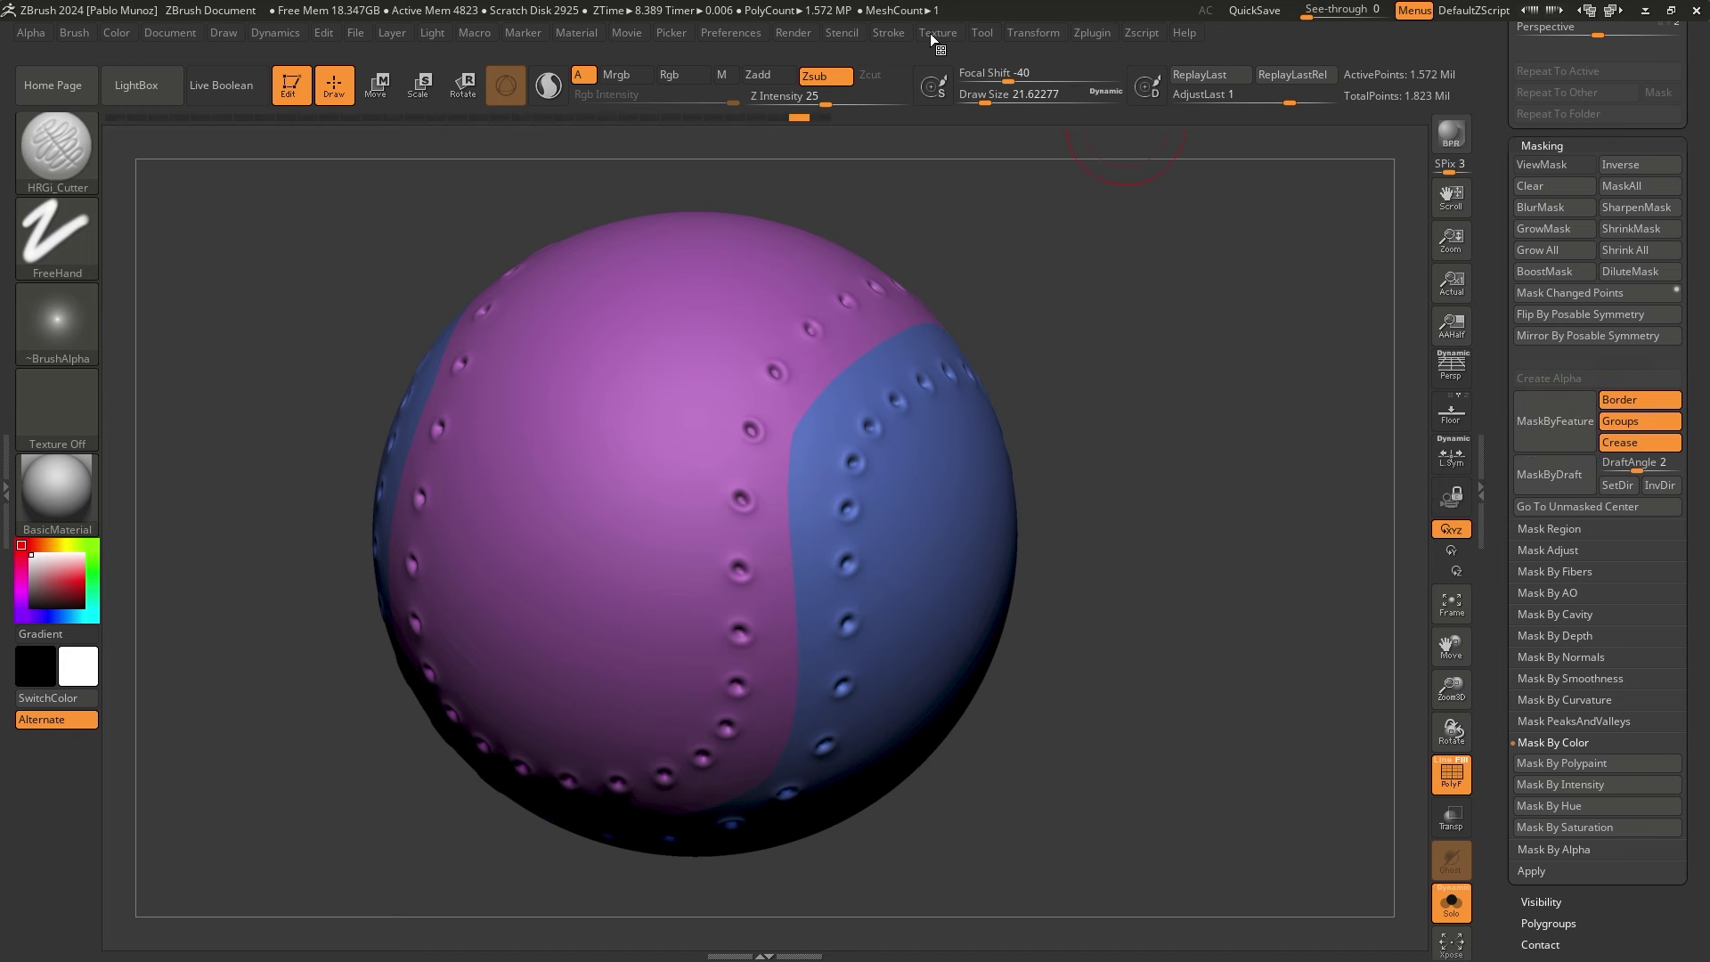
left_click(888, 34)
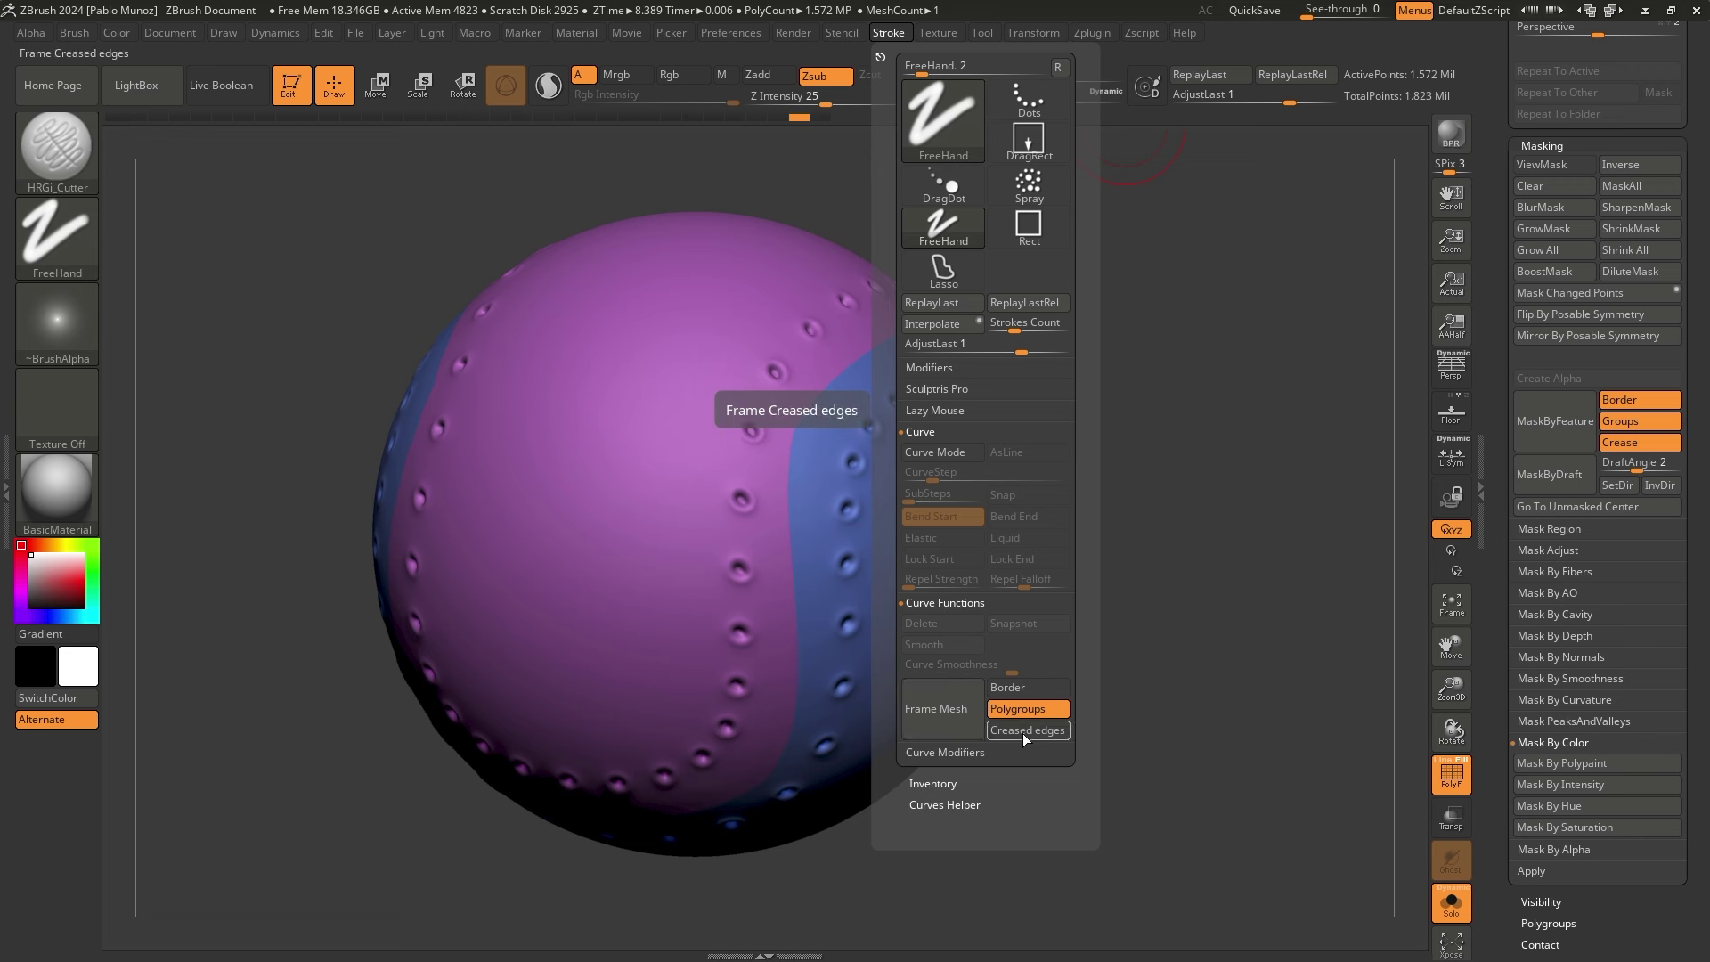
left_click(1628, 398)
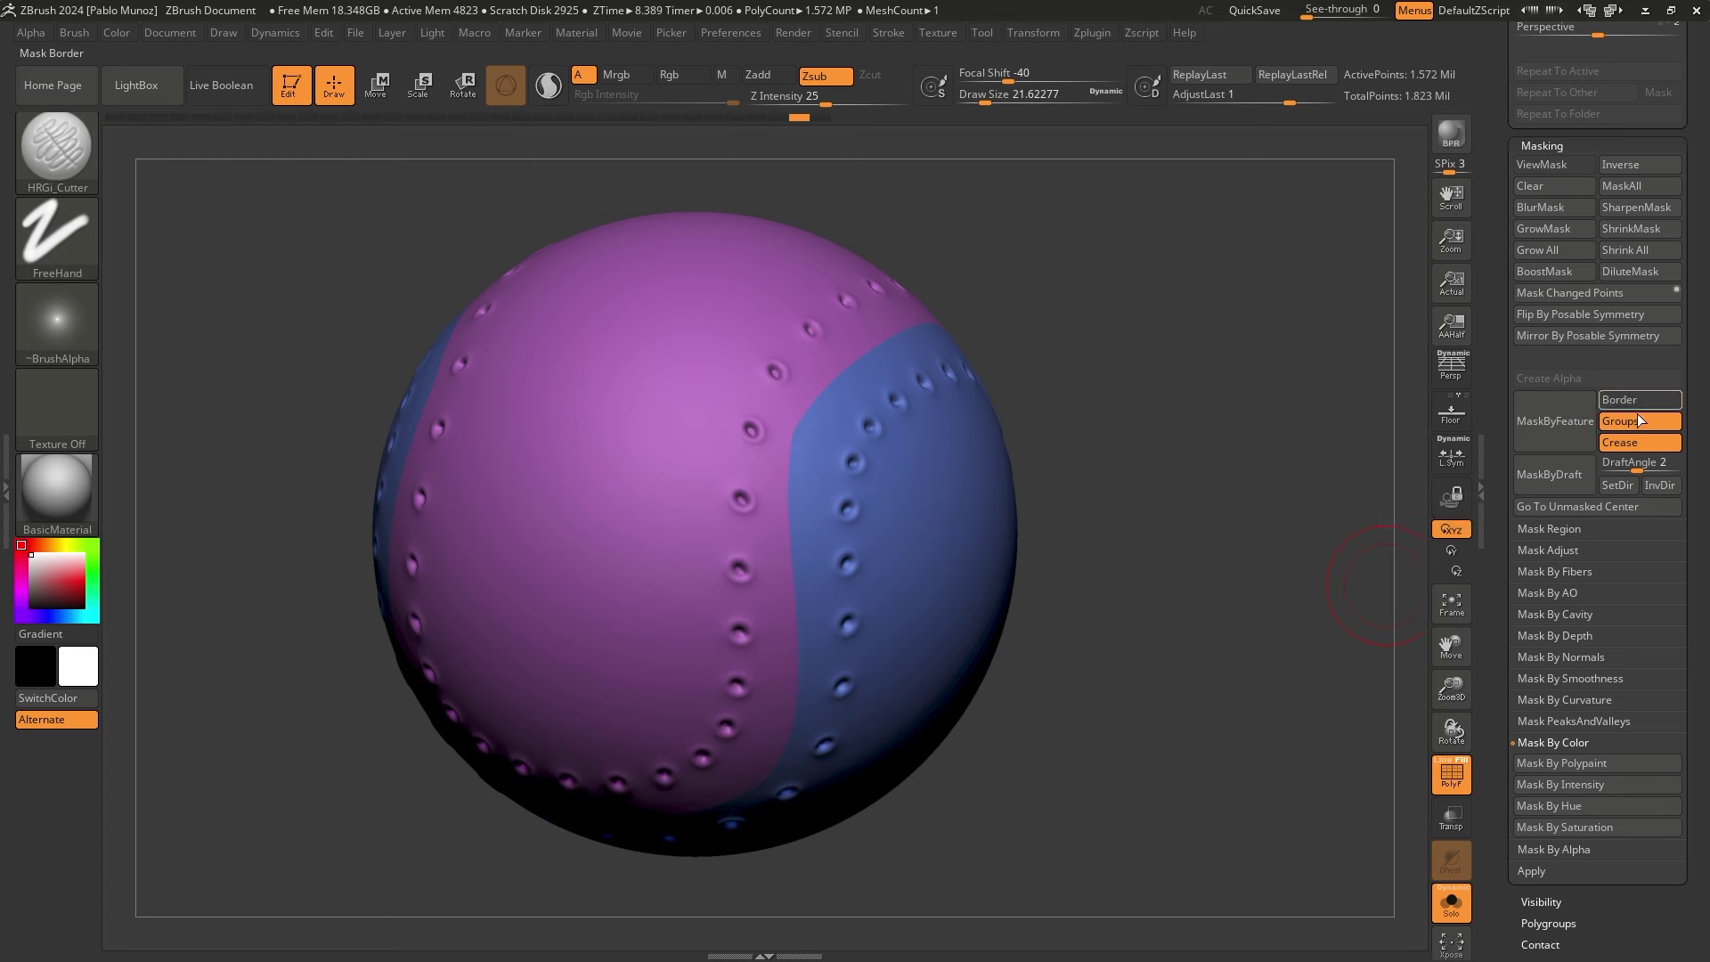
left_click(1638, 445)
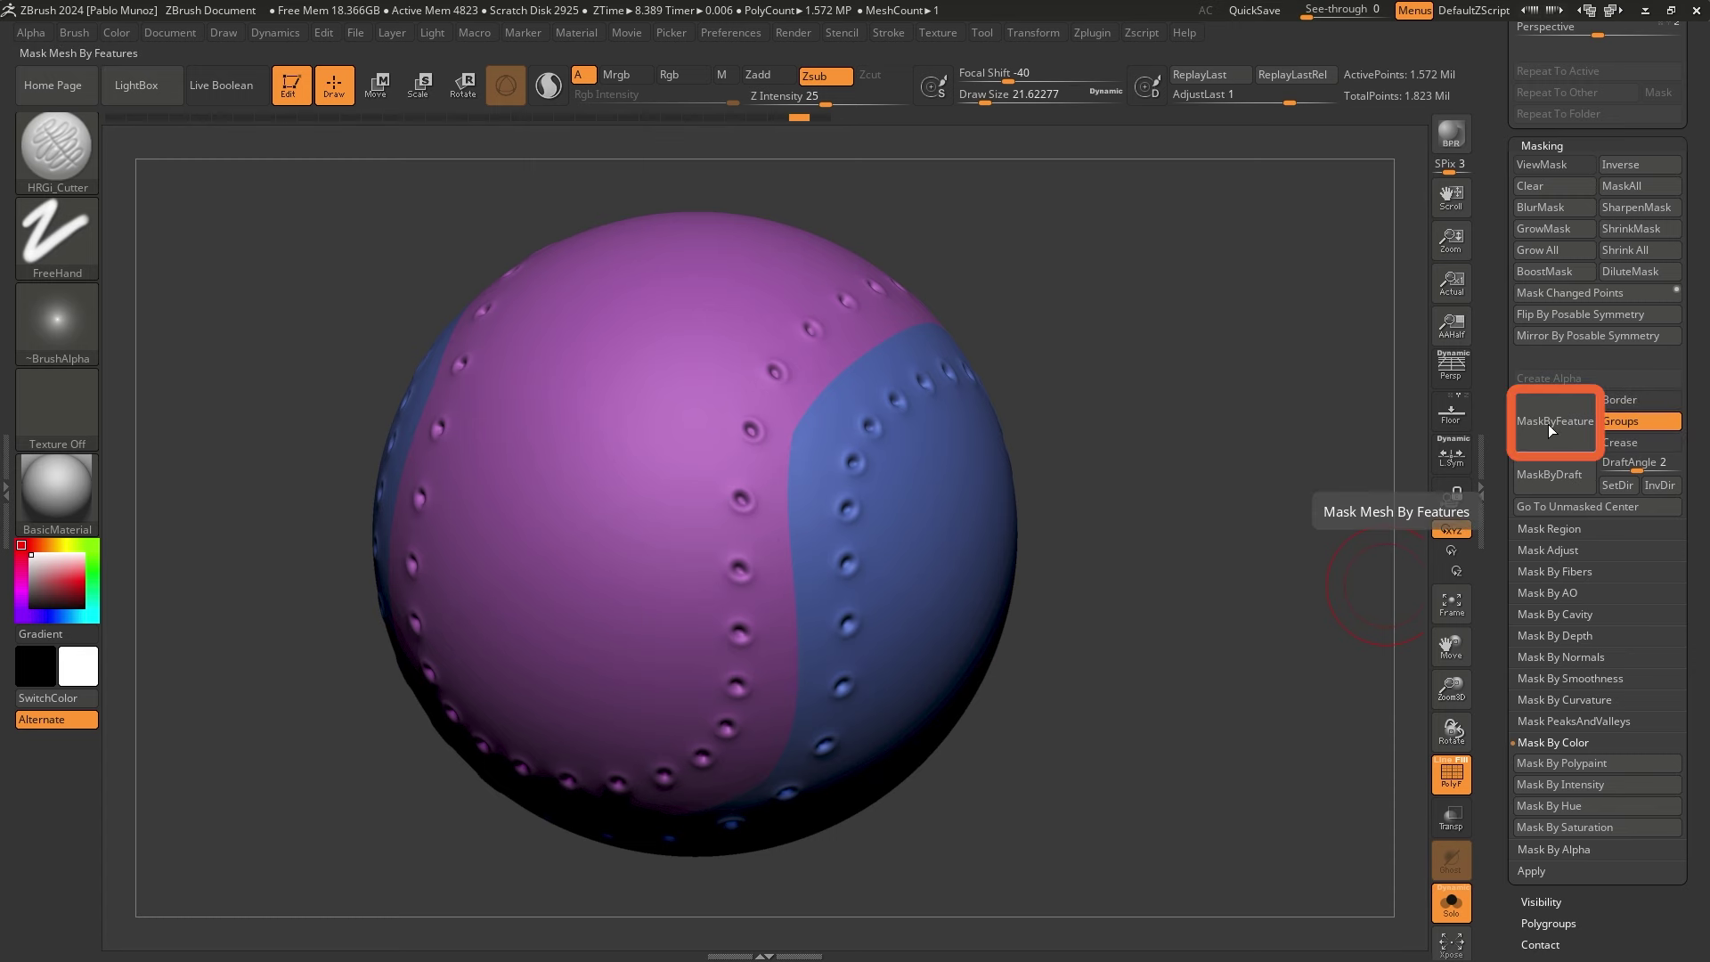
left_click(1548, 424)
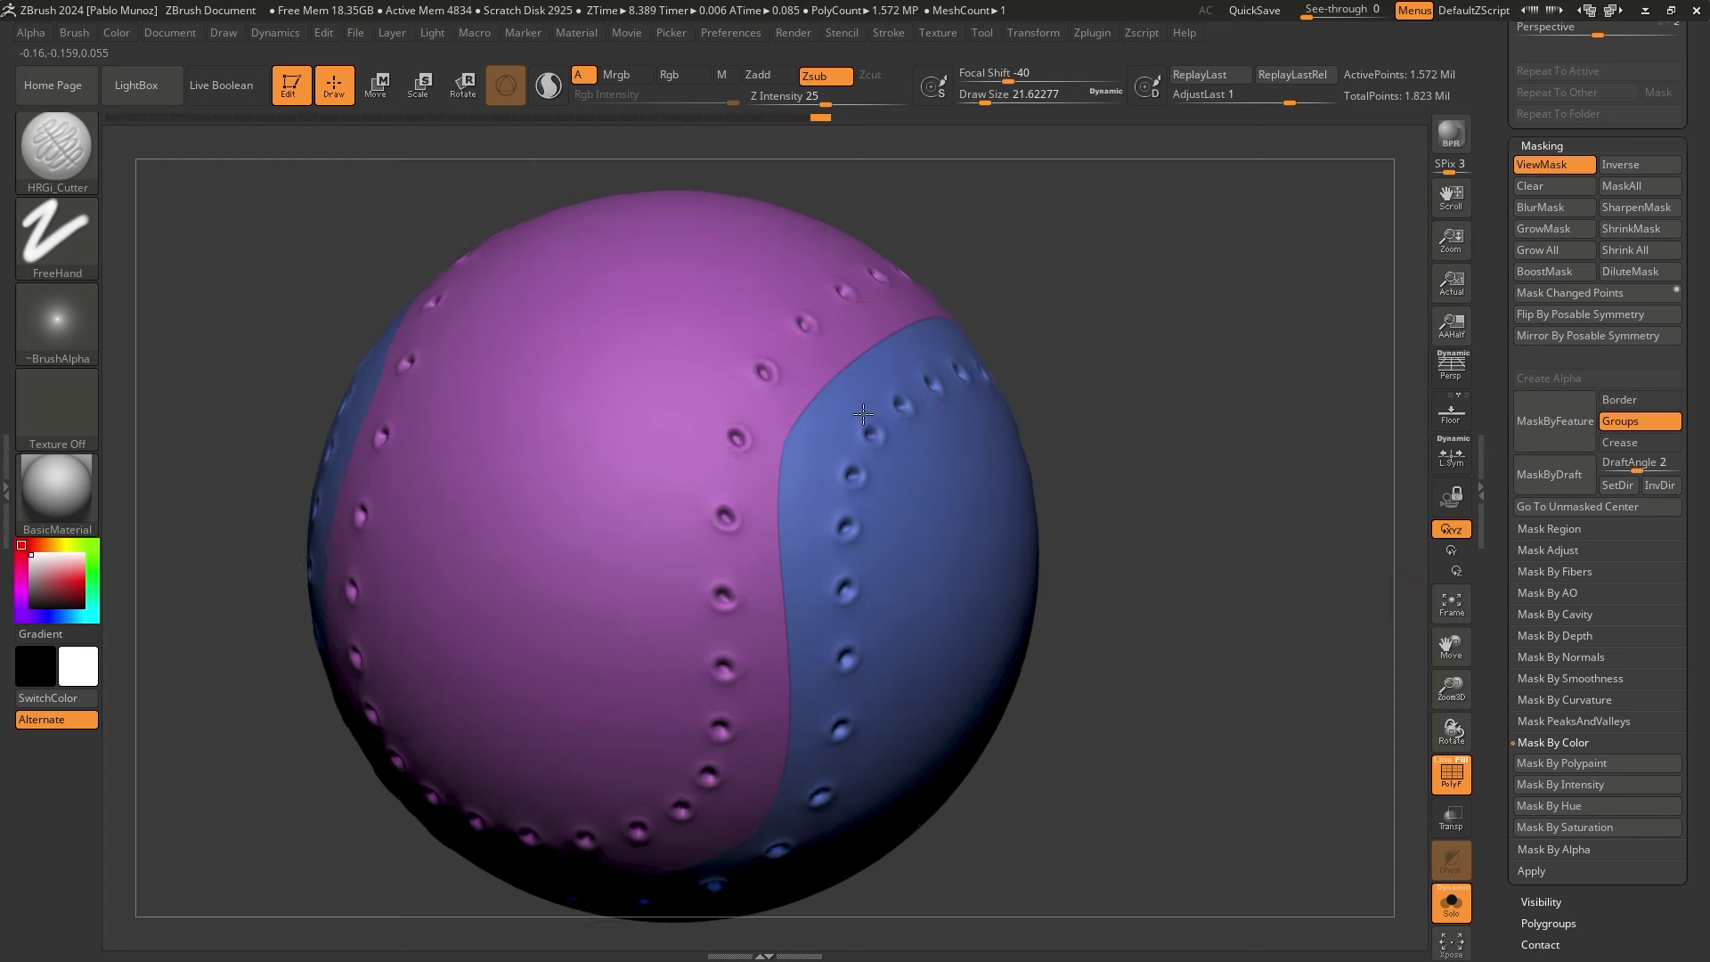
Widen and strengthen the thin mask along the seam by alternating GrowMask and BoostMask
right_click_drag(863, 415, 775, 539, "ctrl")
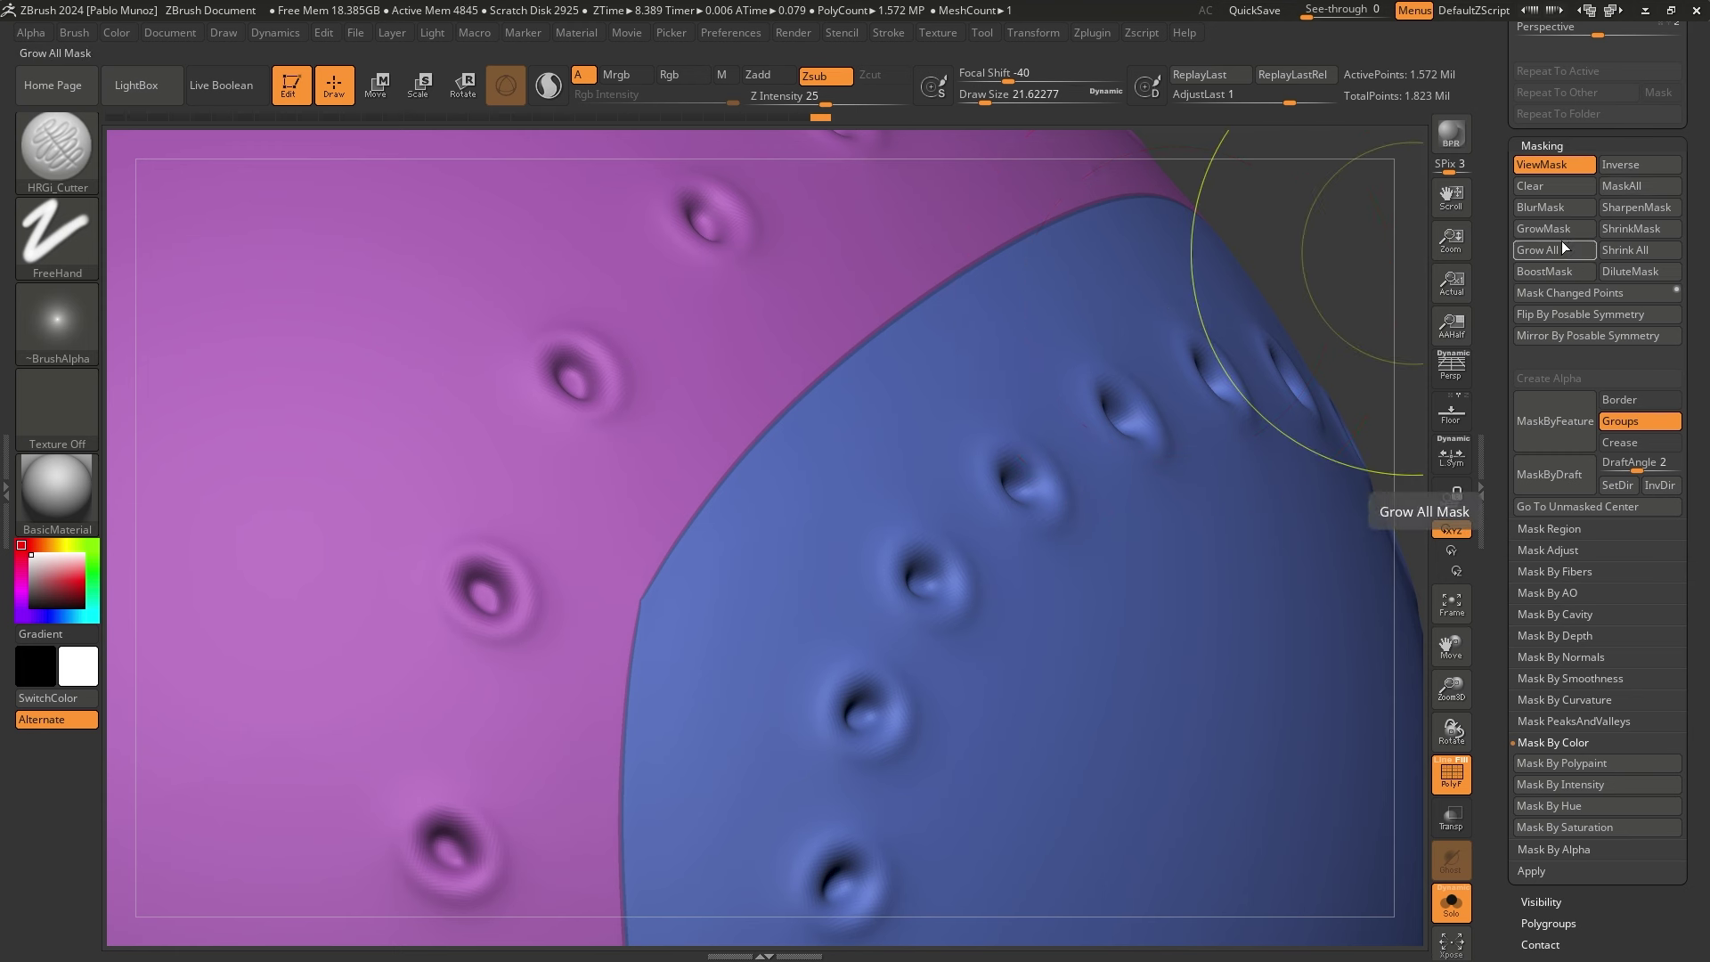
left_click(1554, 230)
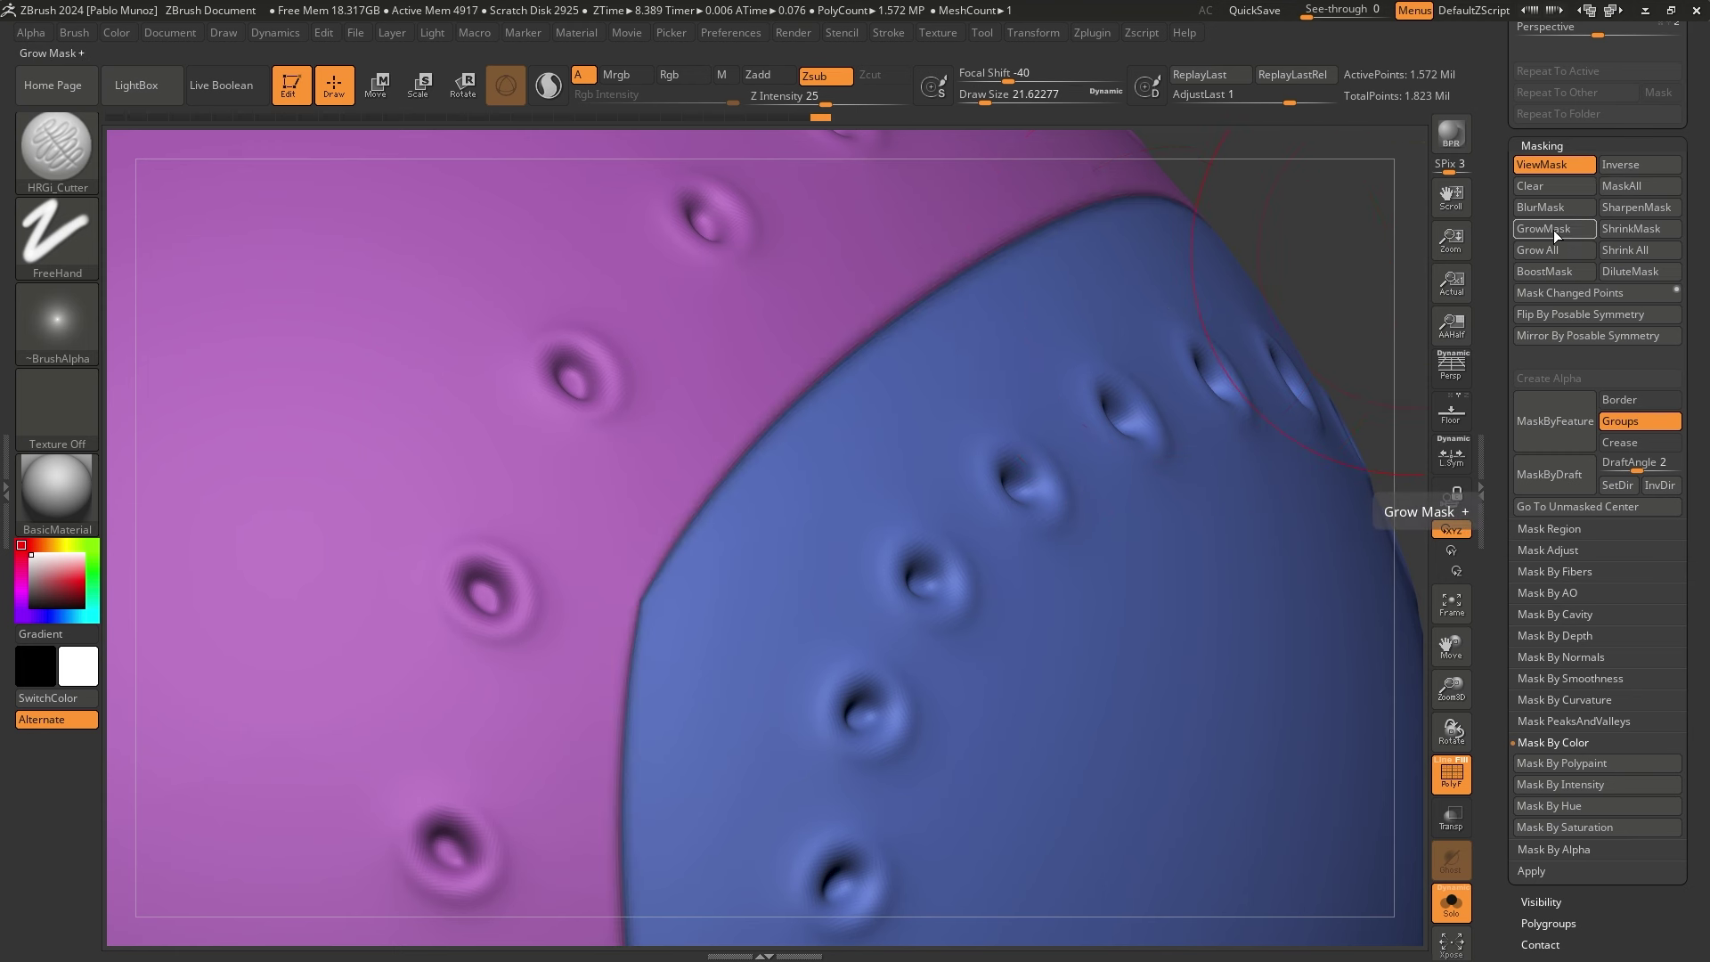
left_click(1551, 274)
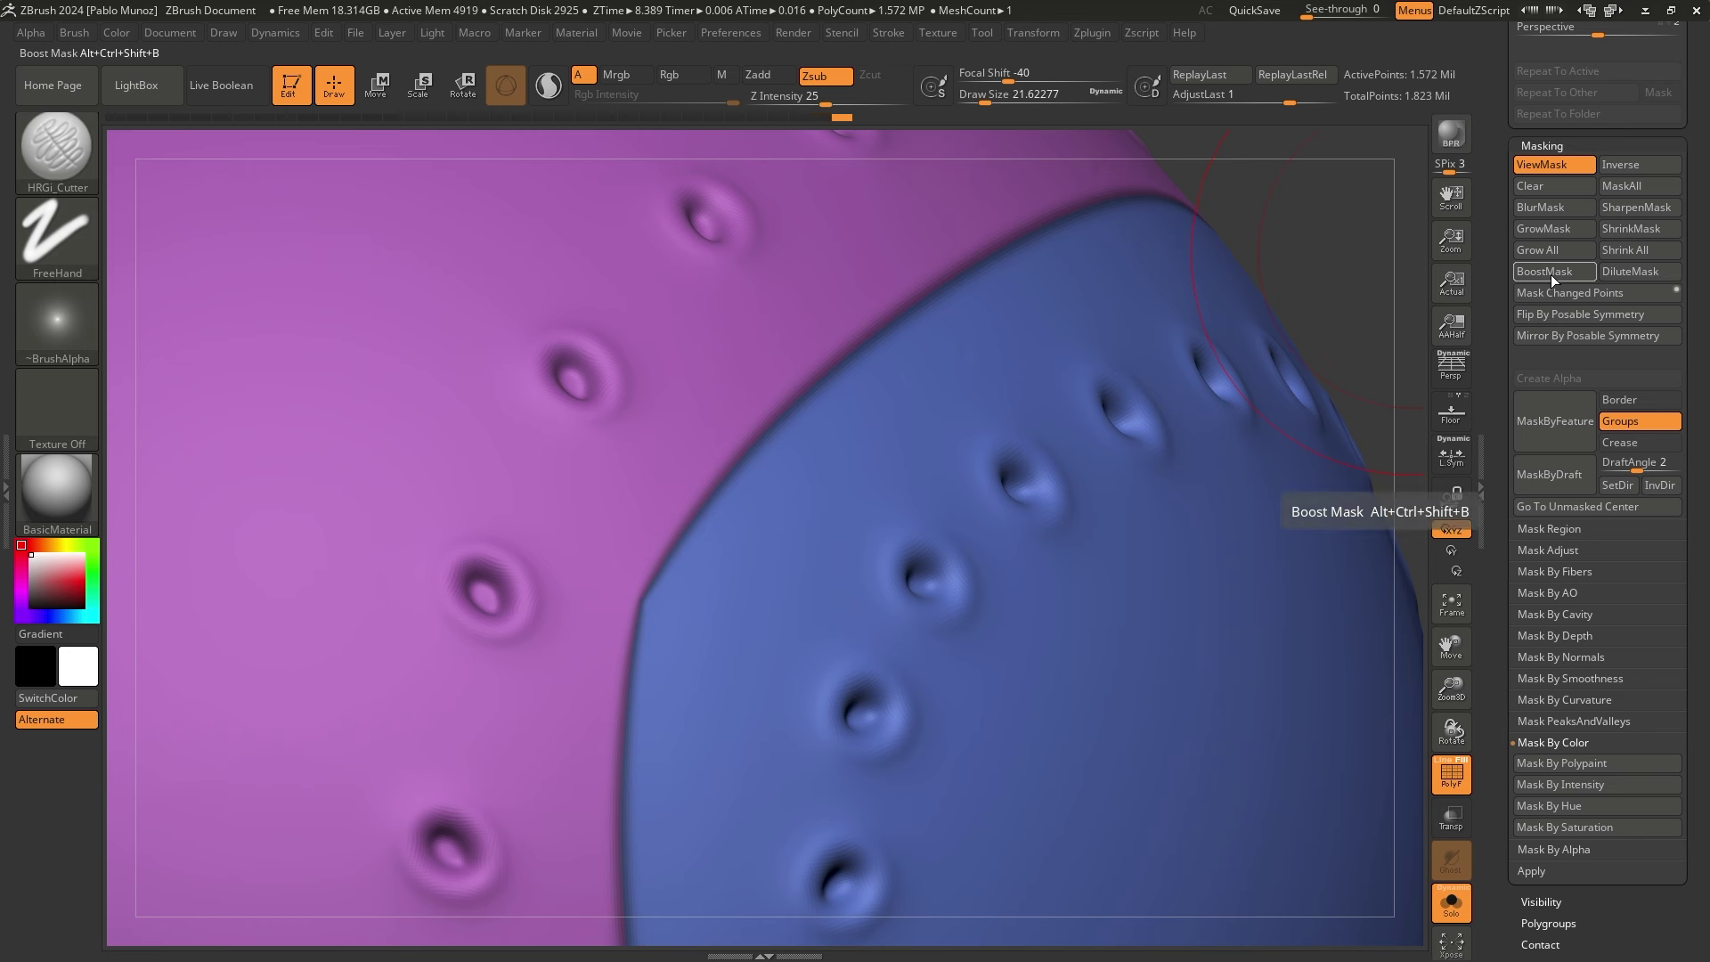
left_click(1554, 228)
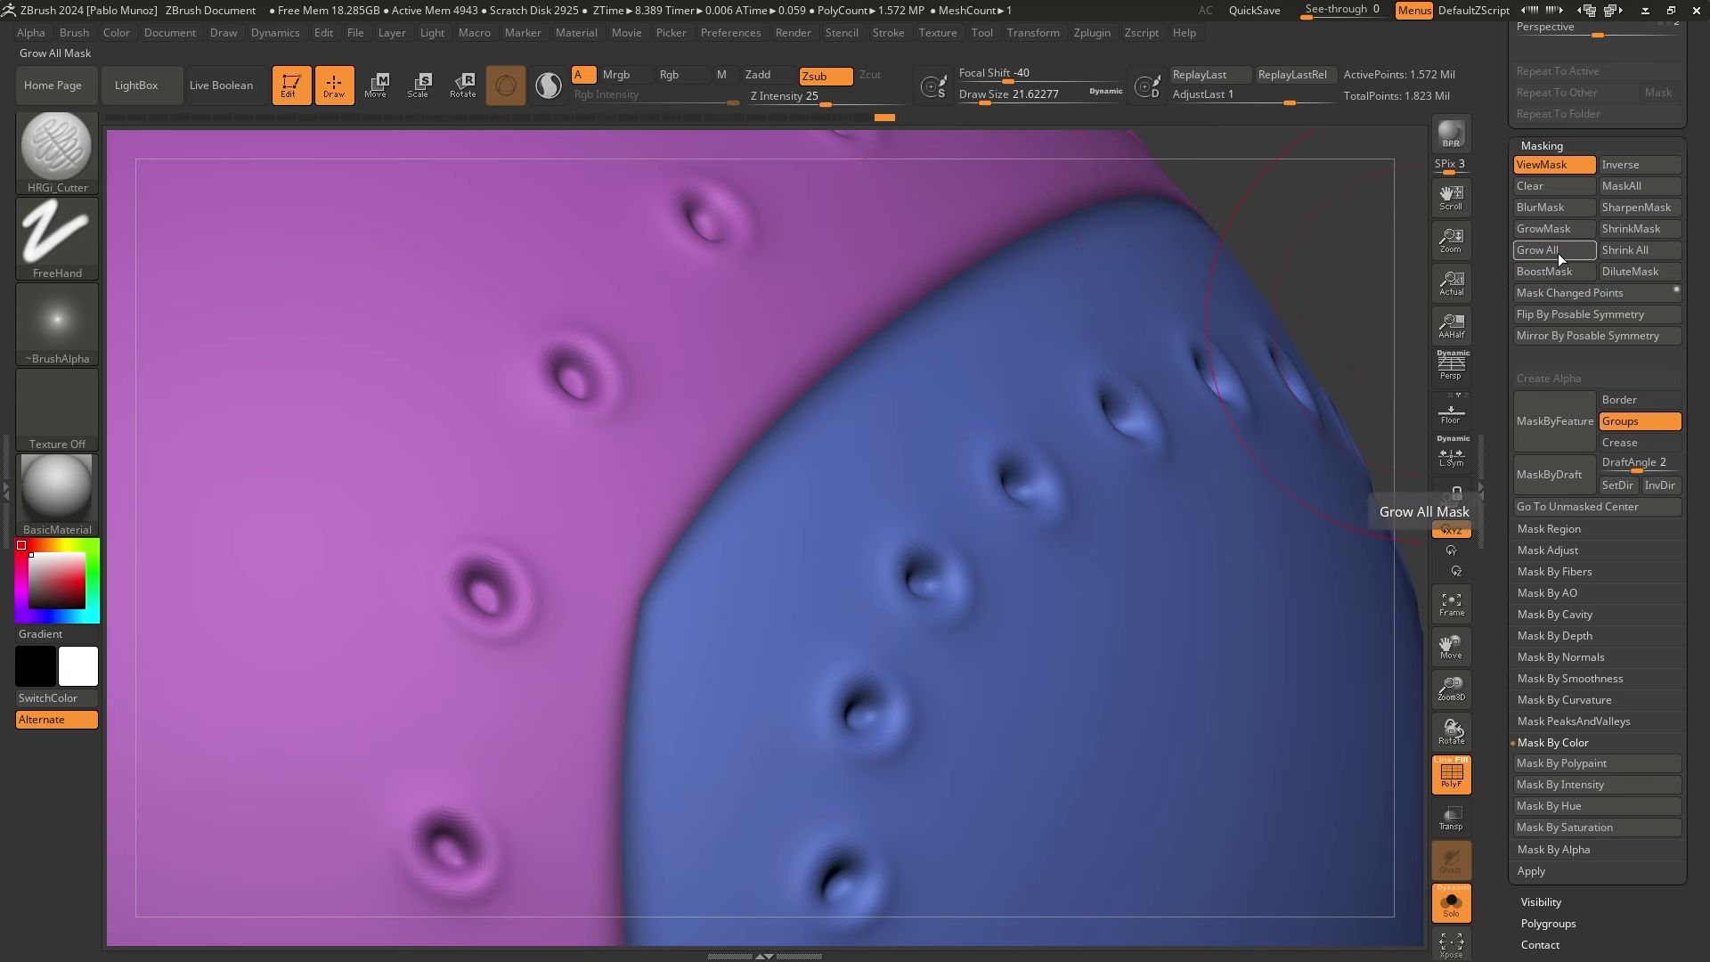
left_click(1553, 276)
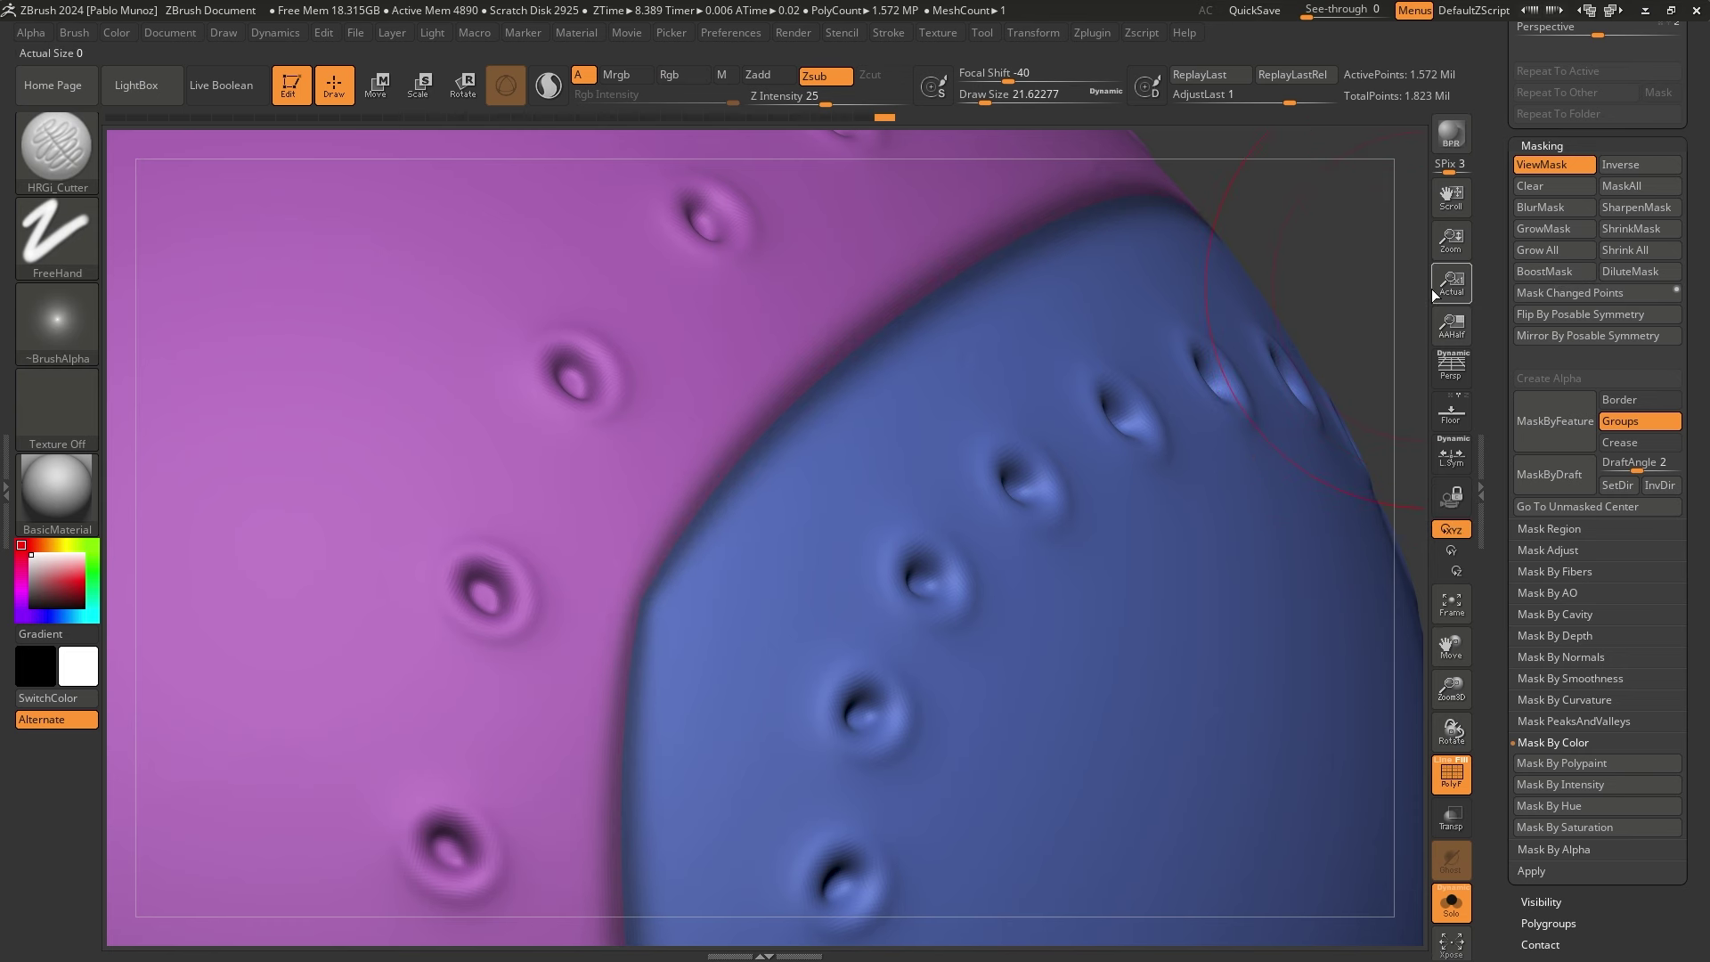
Boost, blur and grow the seam mask again into a wider band with soft edges
left_click_drag(1315, 295, 1259, 205, "alt")
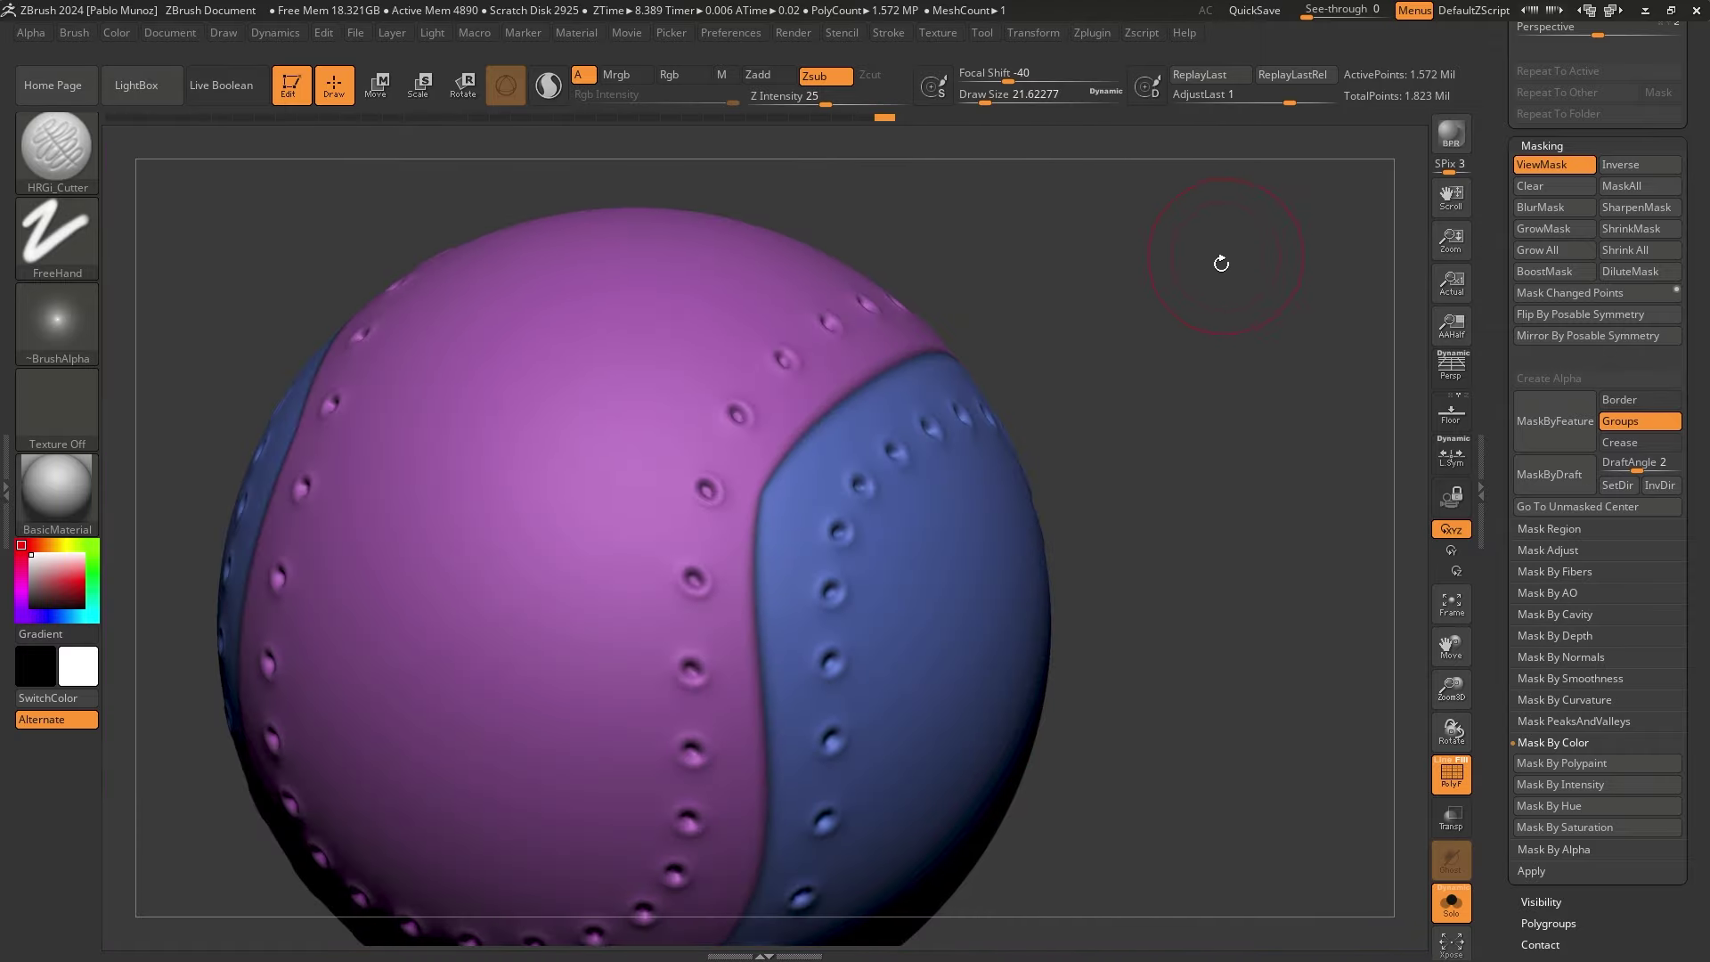
left_click_drag(1208, 286, 1217, 335, "alt")
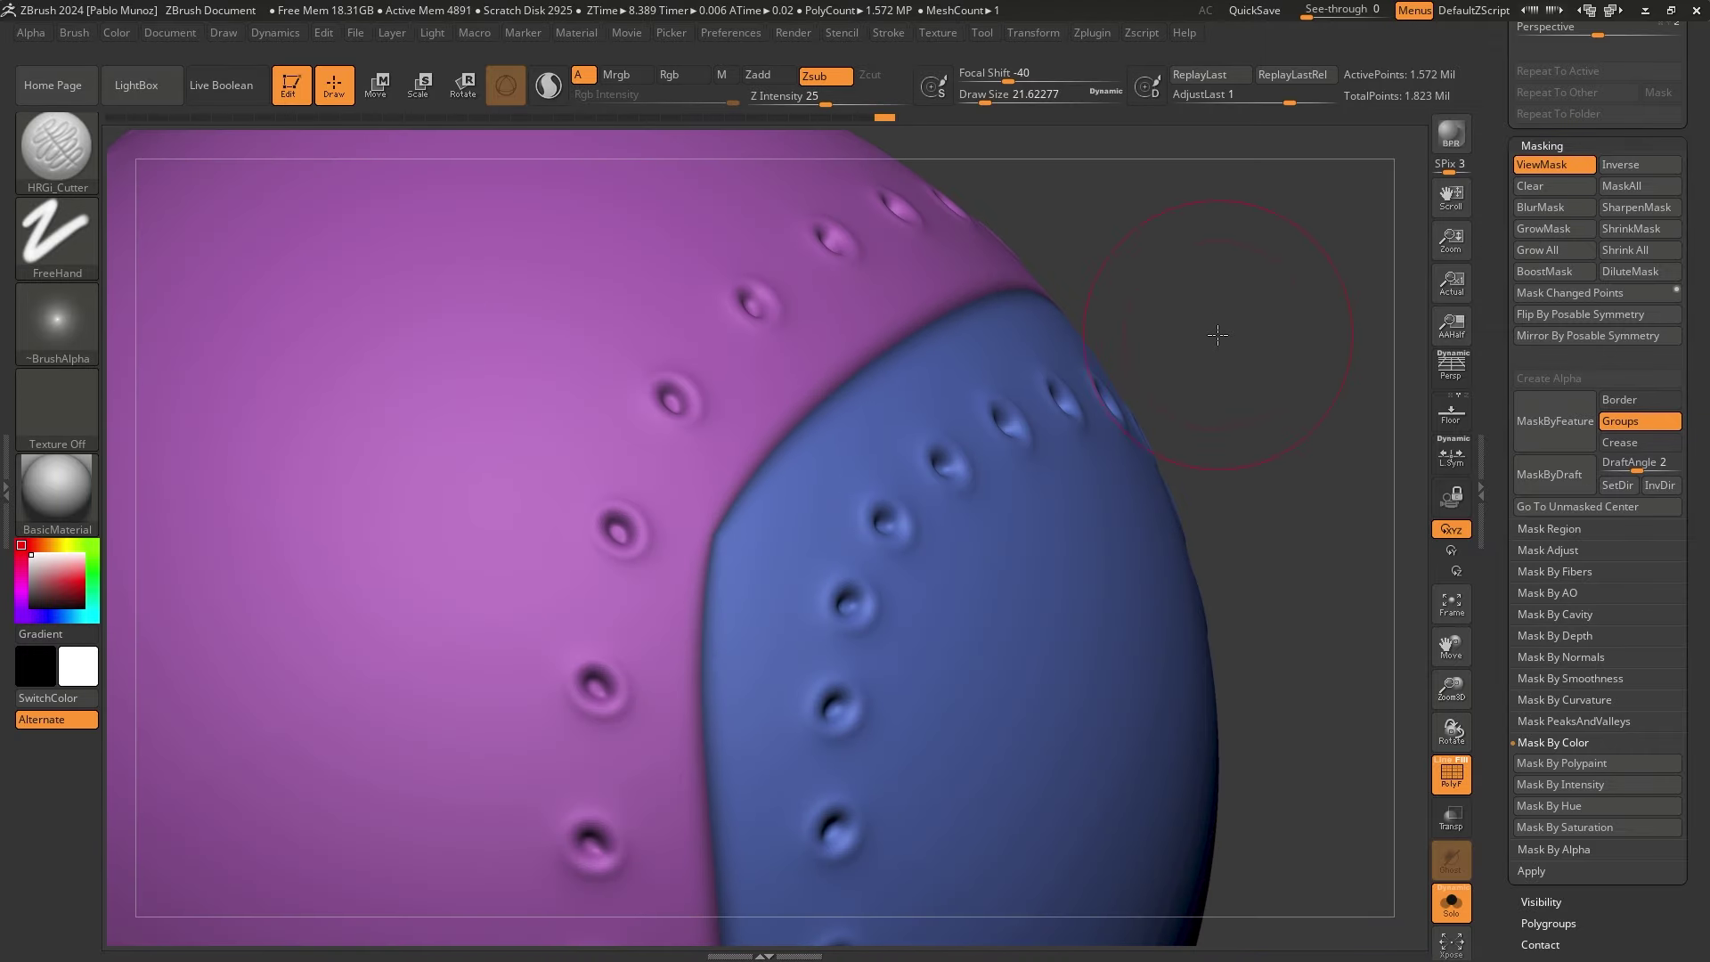
left_click(1564, 273)
left_click(1565, 205)
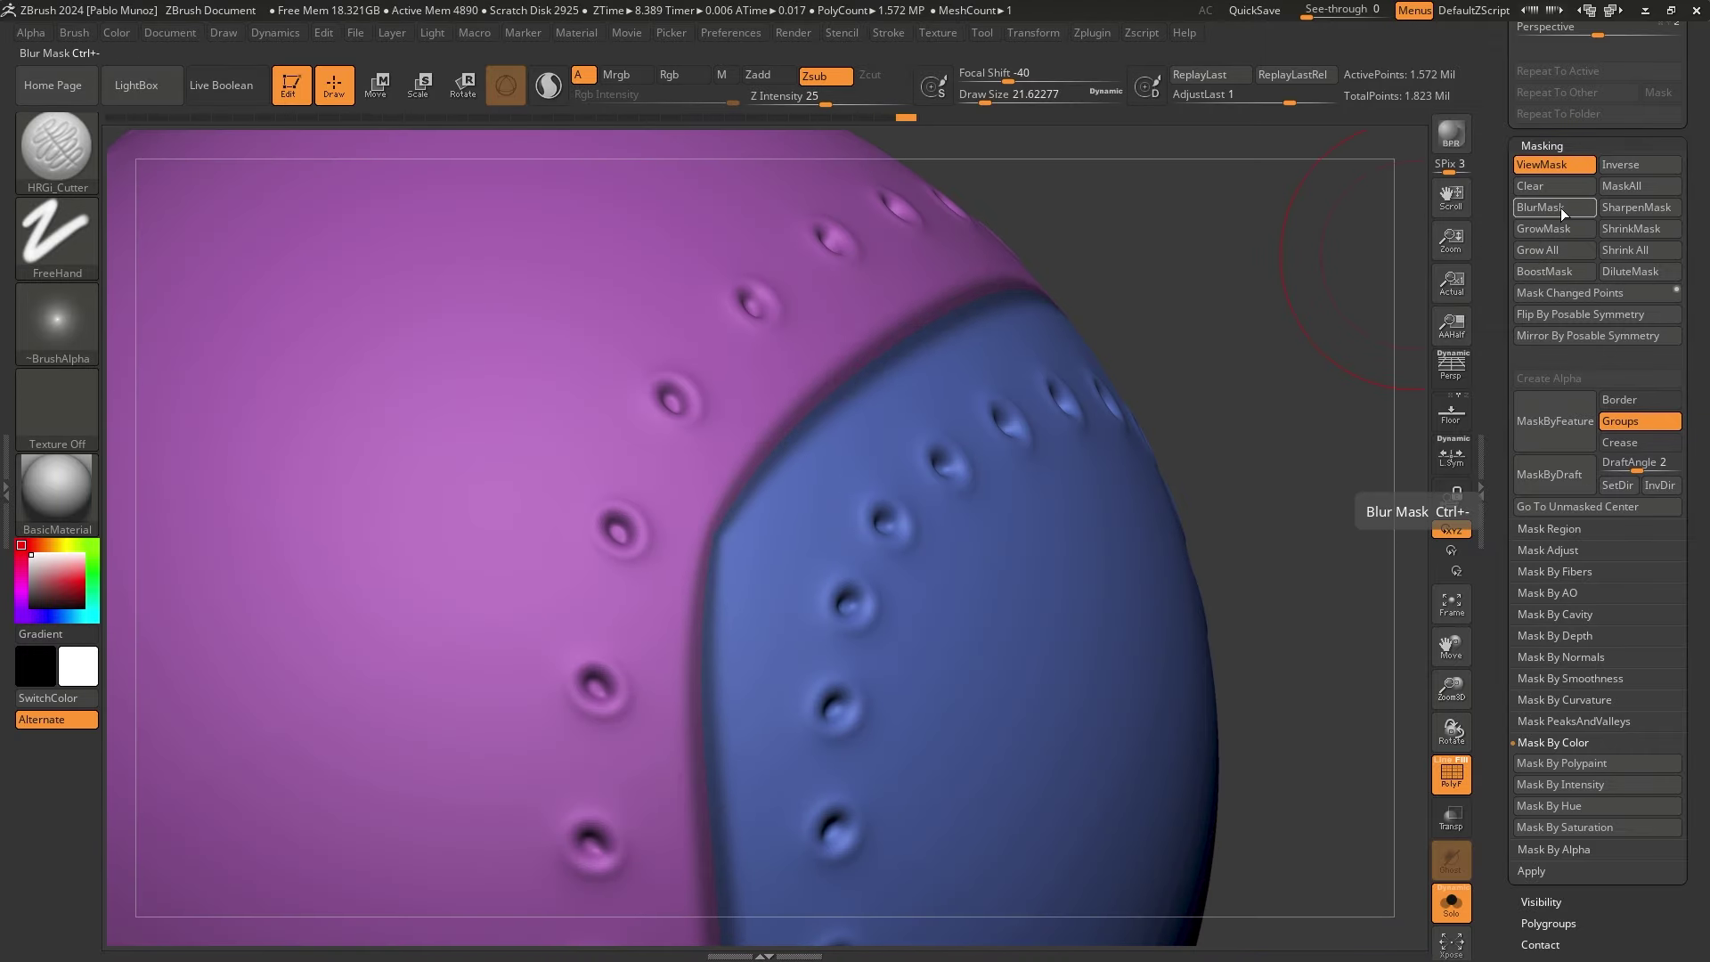
left_click(1562, 228)
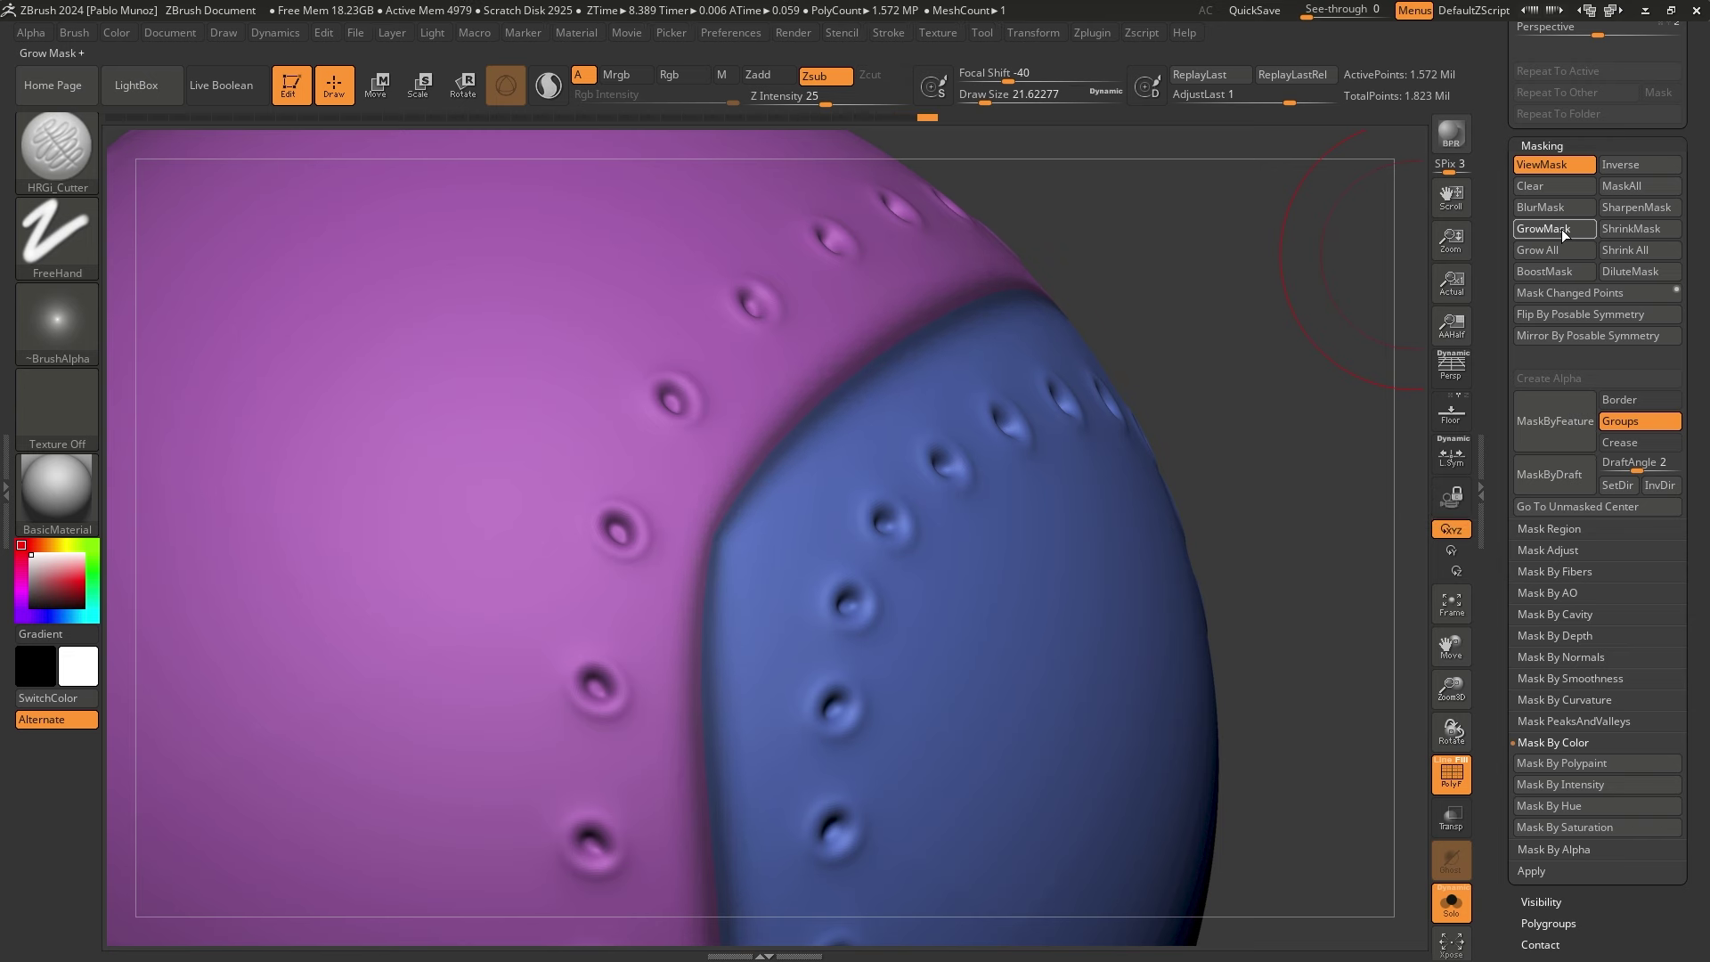
key("f")
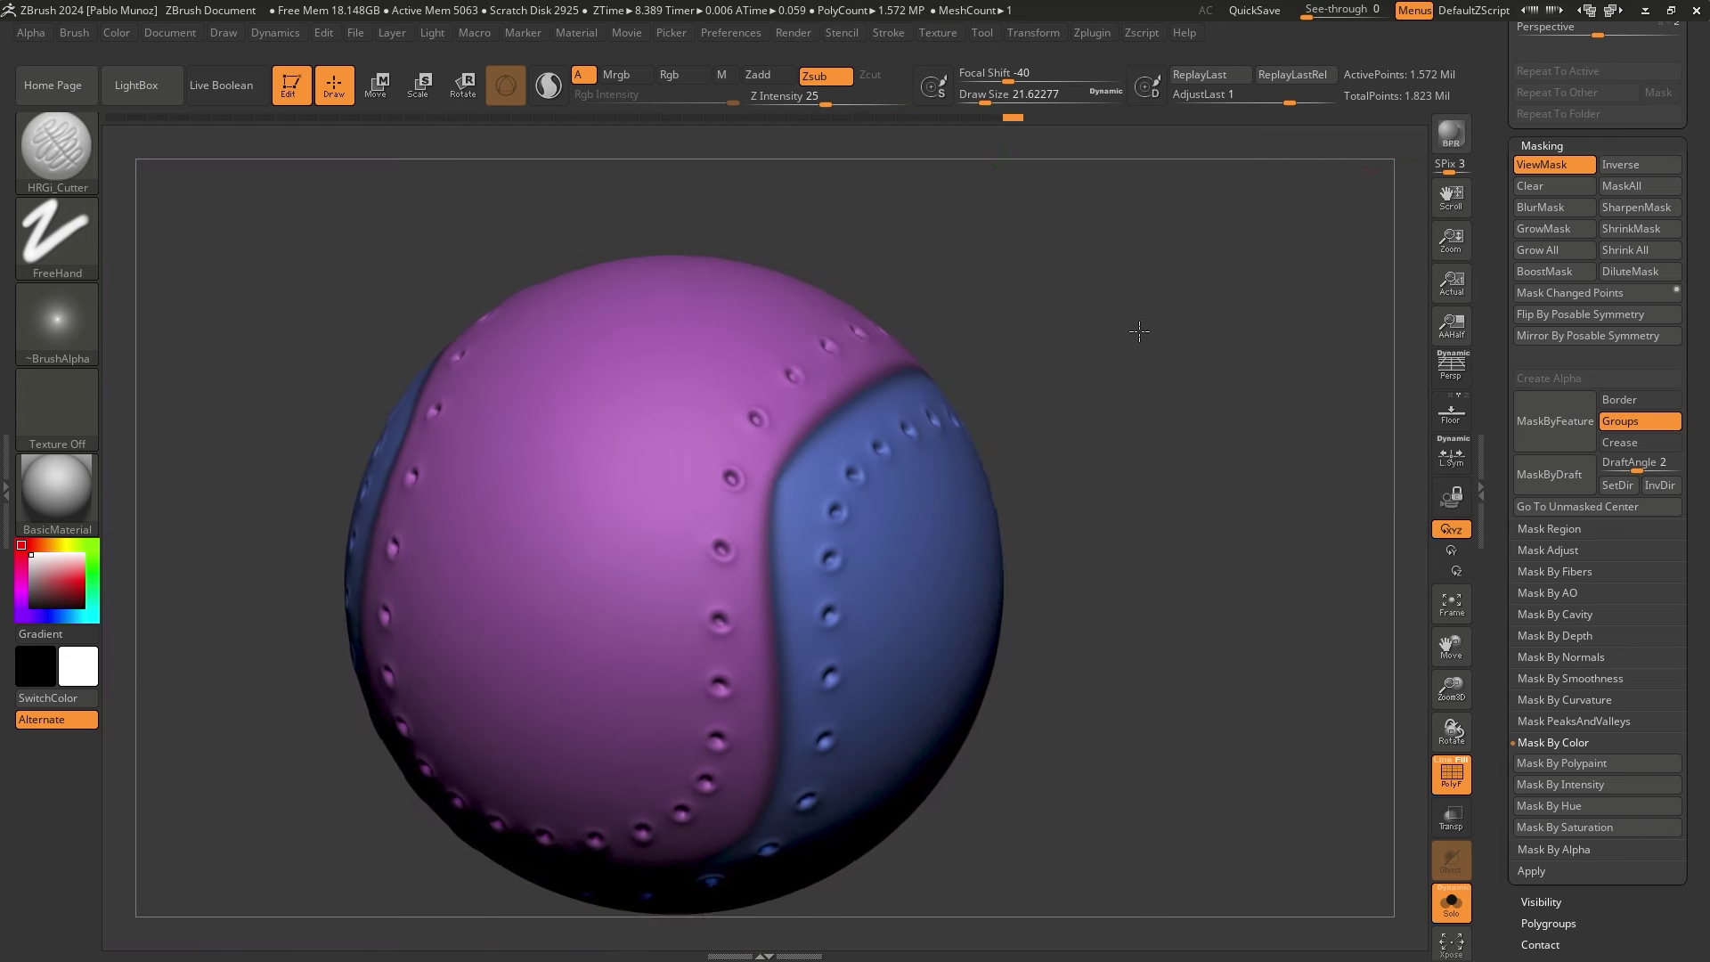
left_click_drag(1147, 378, 1149, 406, "alt")
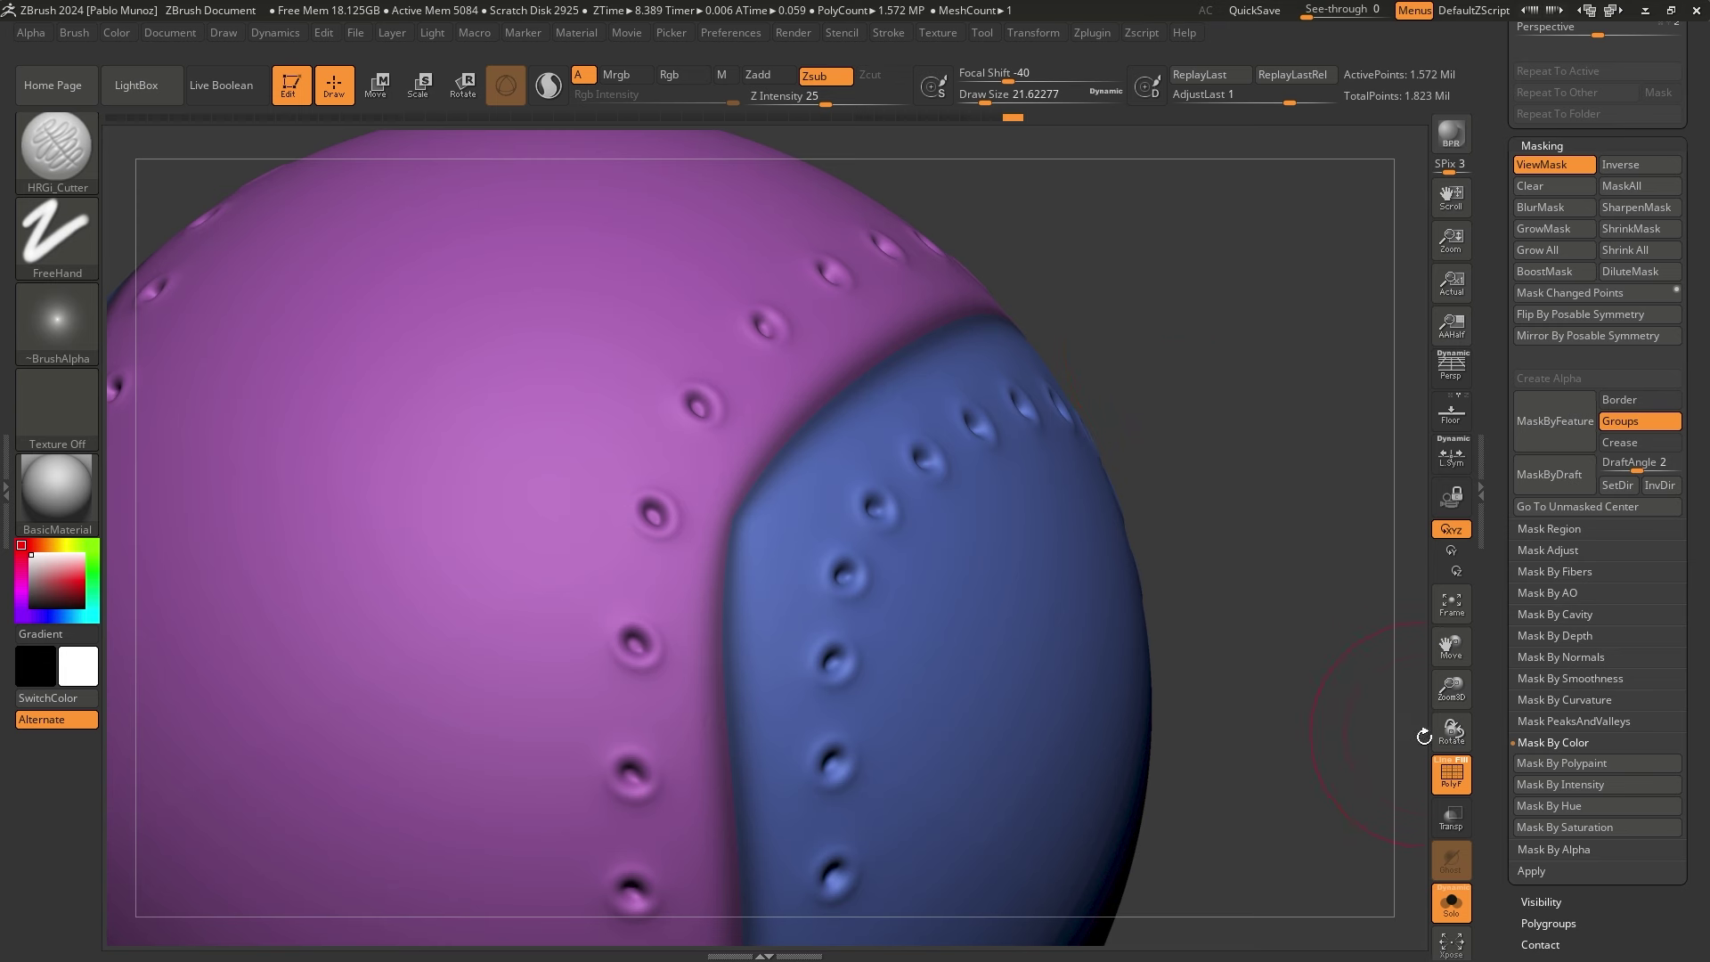
Turn off the polygroup colors and show the stitches again to check the masked seam beneath them
left_click(1451, 773)
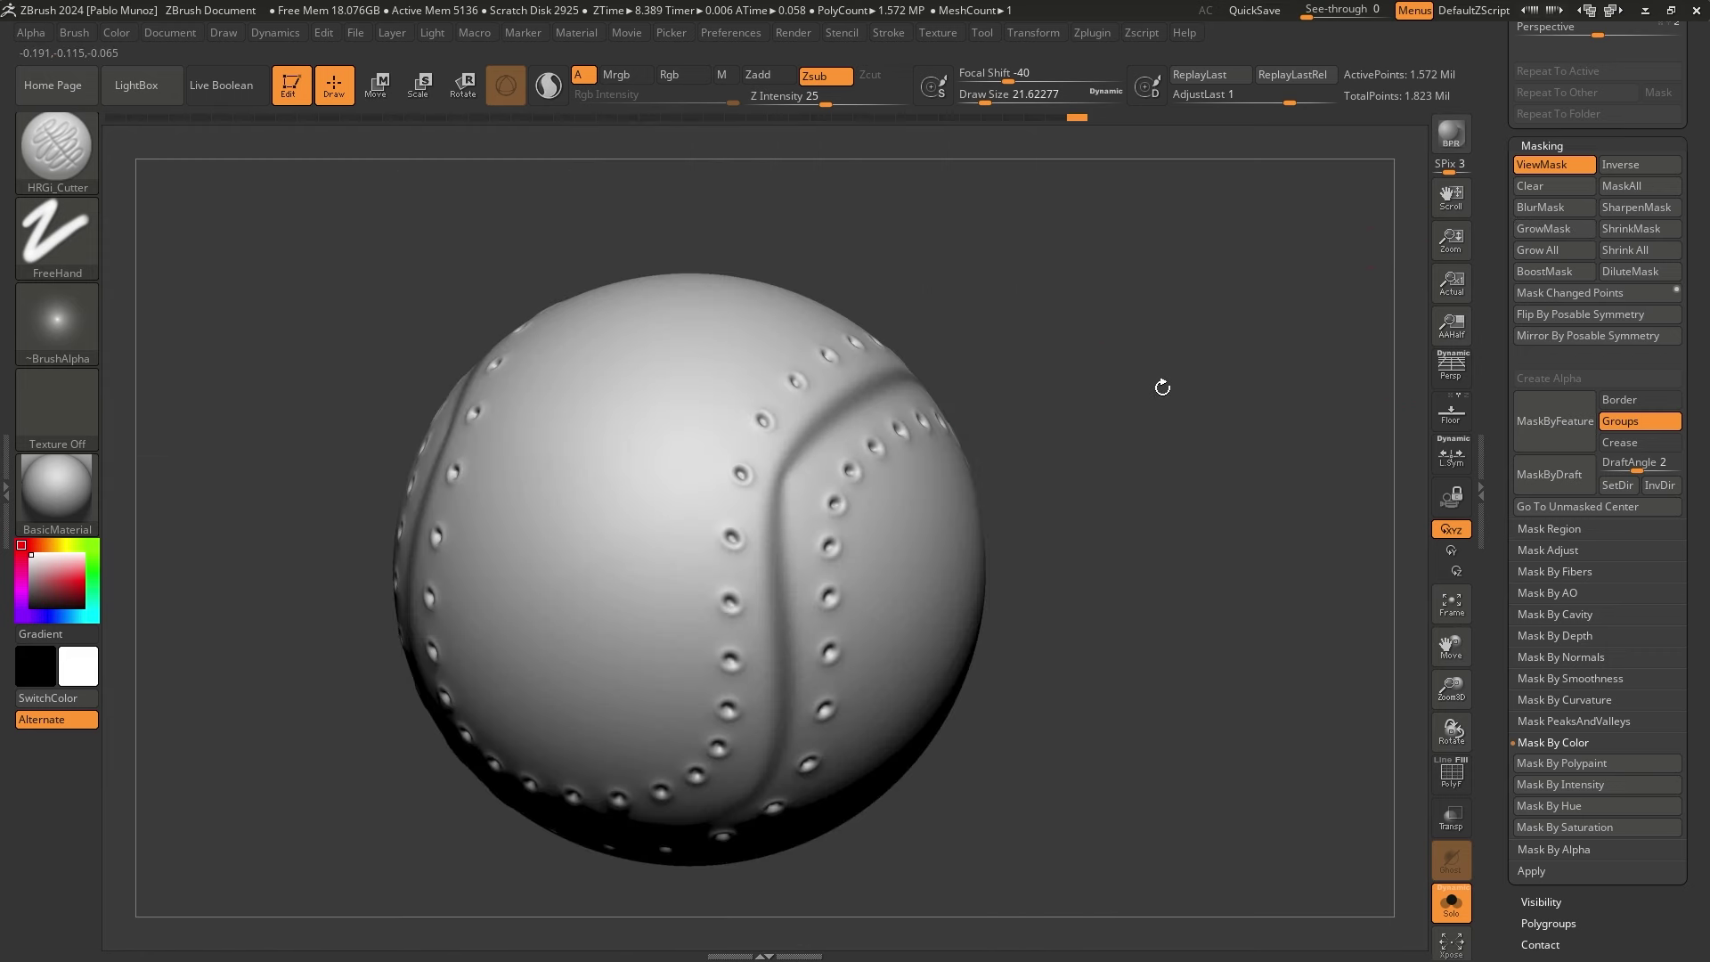
key("f")
left_click_drag(1166, 318, 1206, 371)
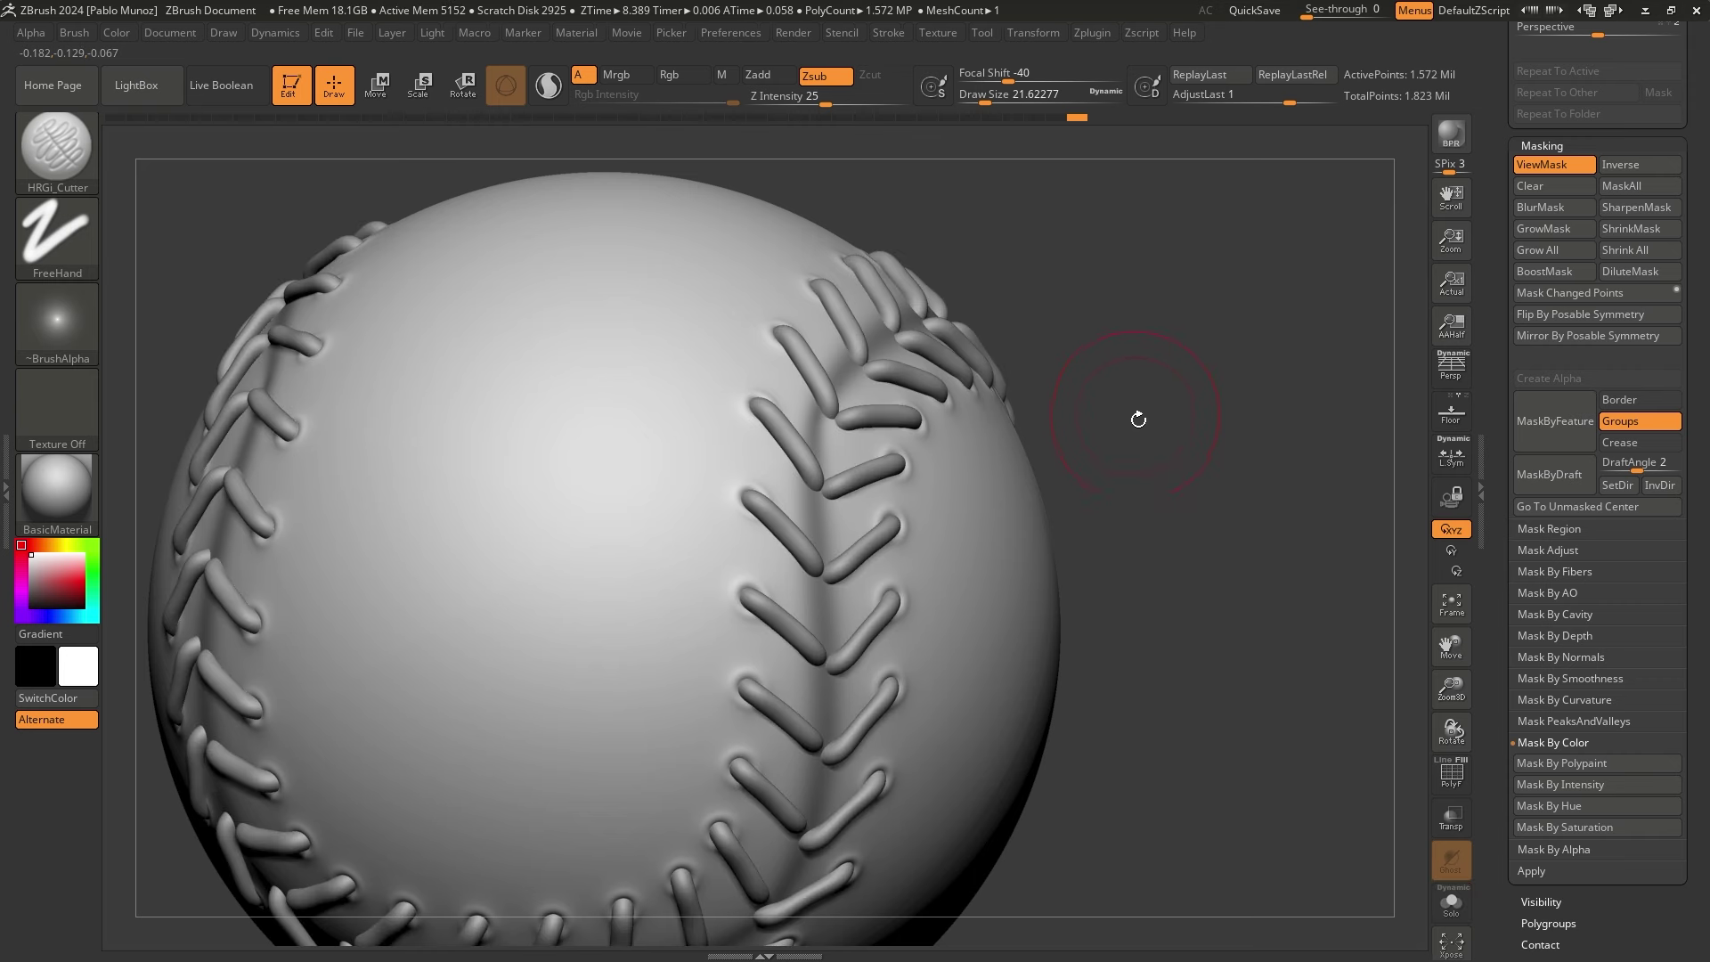
left_click_drag(1138, 419, 1258, 516)
left_click_drag(1300, 650, 1327, 599)
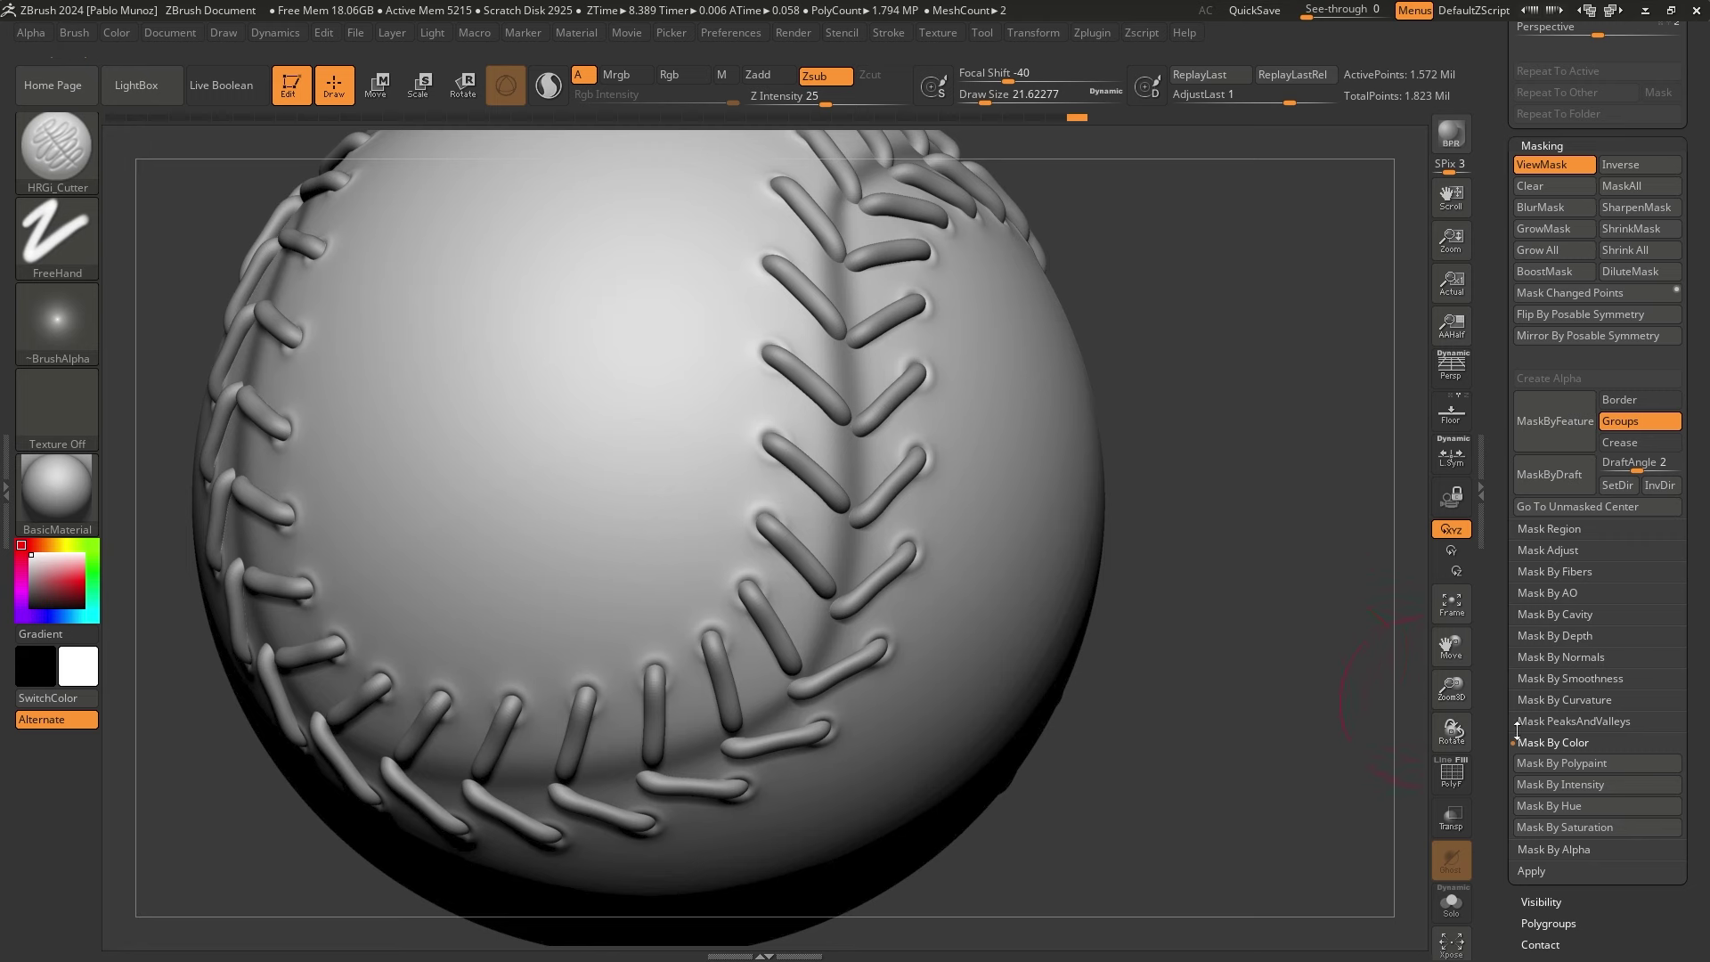
Invert the mask and sink the seam band into the ball with a slight negative Inflate deformation
left_click_drag(1554, 692, 1508, 513)
left_click_drag(1508, 427, 1495, 735)
scroll(1494, 712, "down", 10)
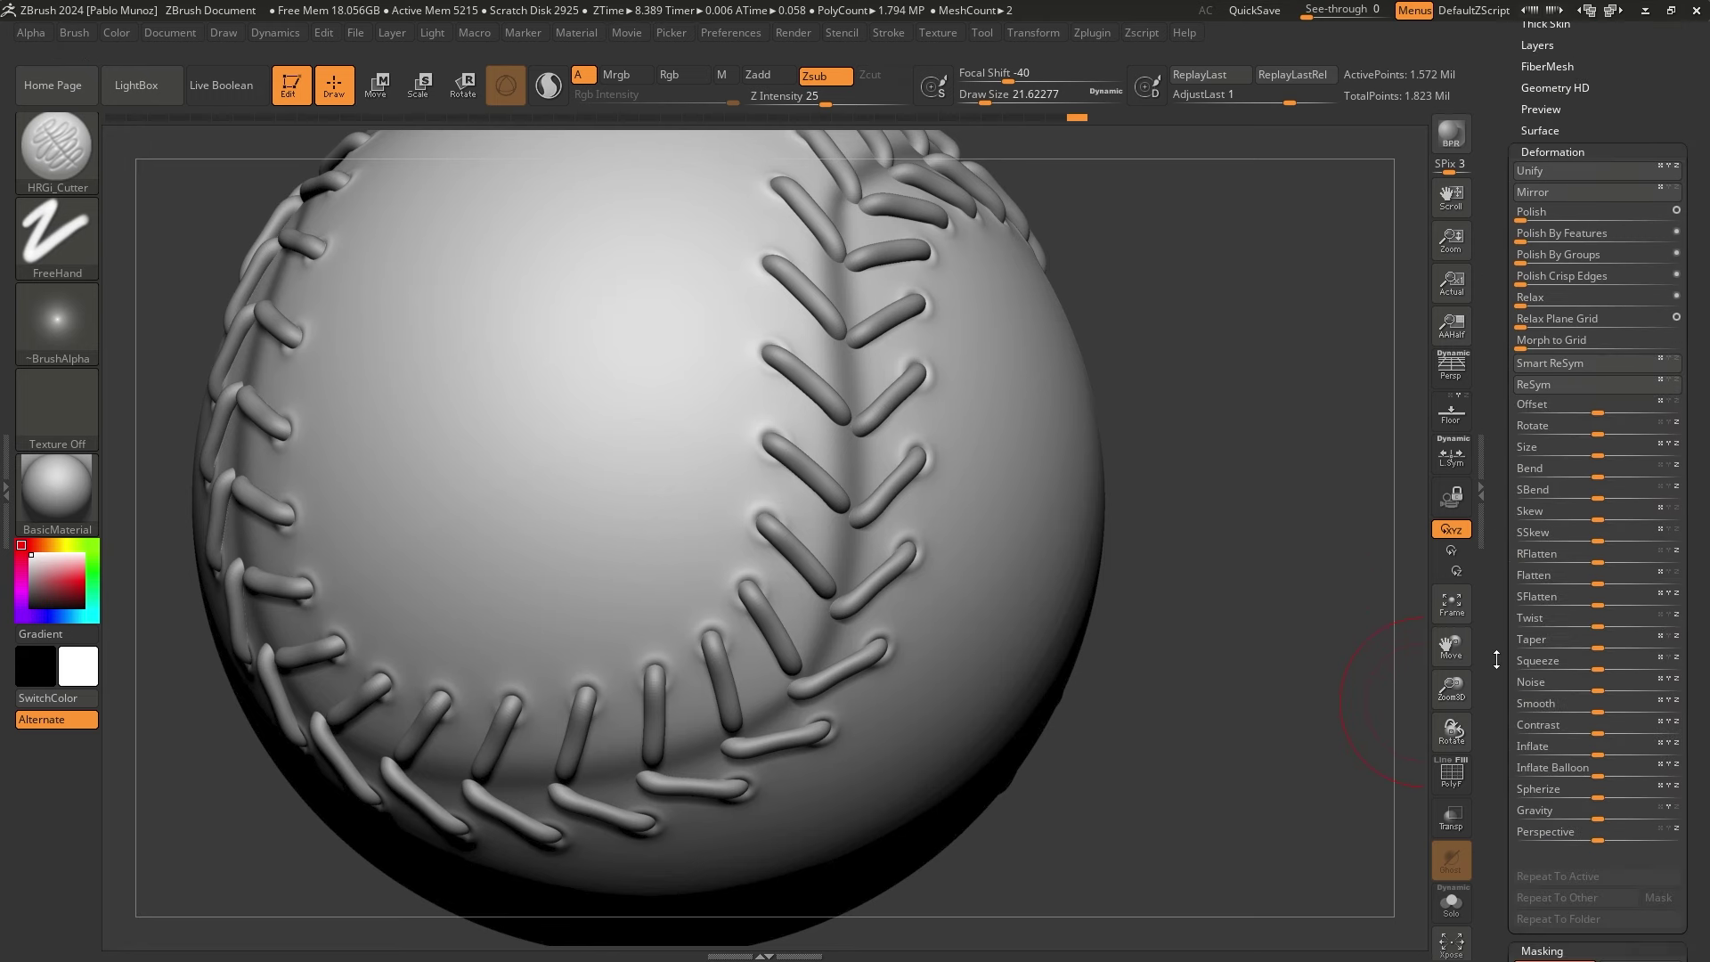
scroll(1494, 648, "up", 1)
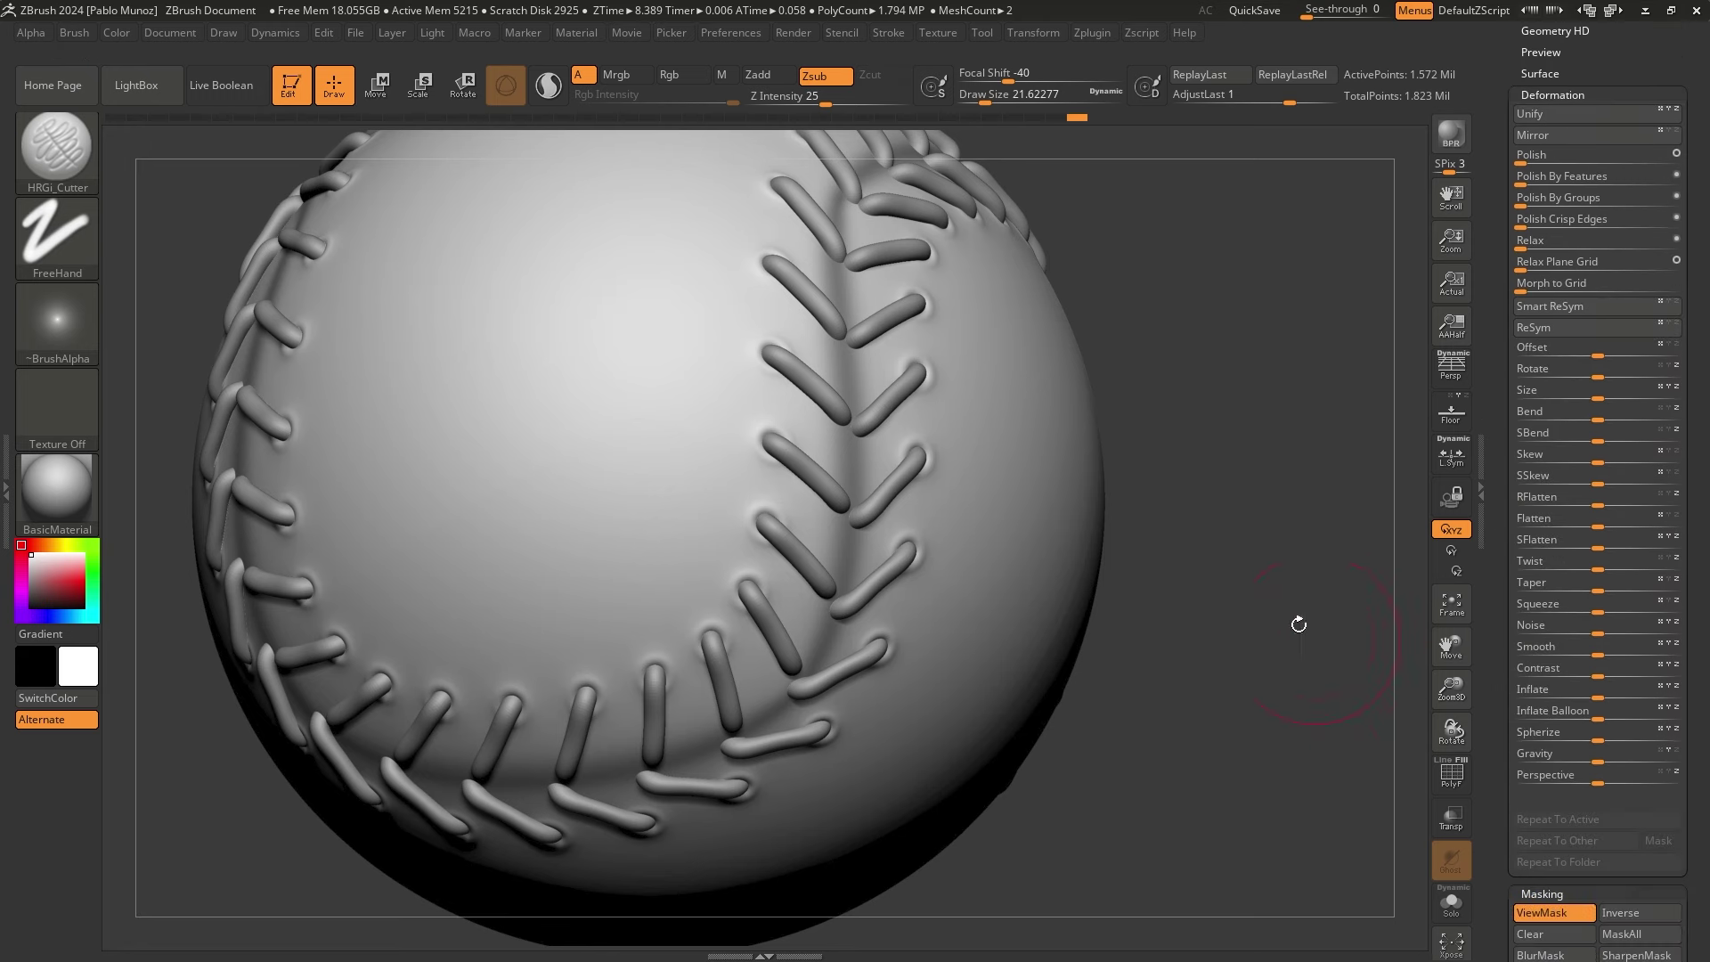
left_click(1253, 397, "ctrl")
left_click_drag(1252, 546, 1286, 563)
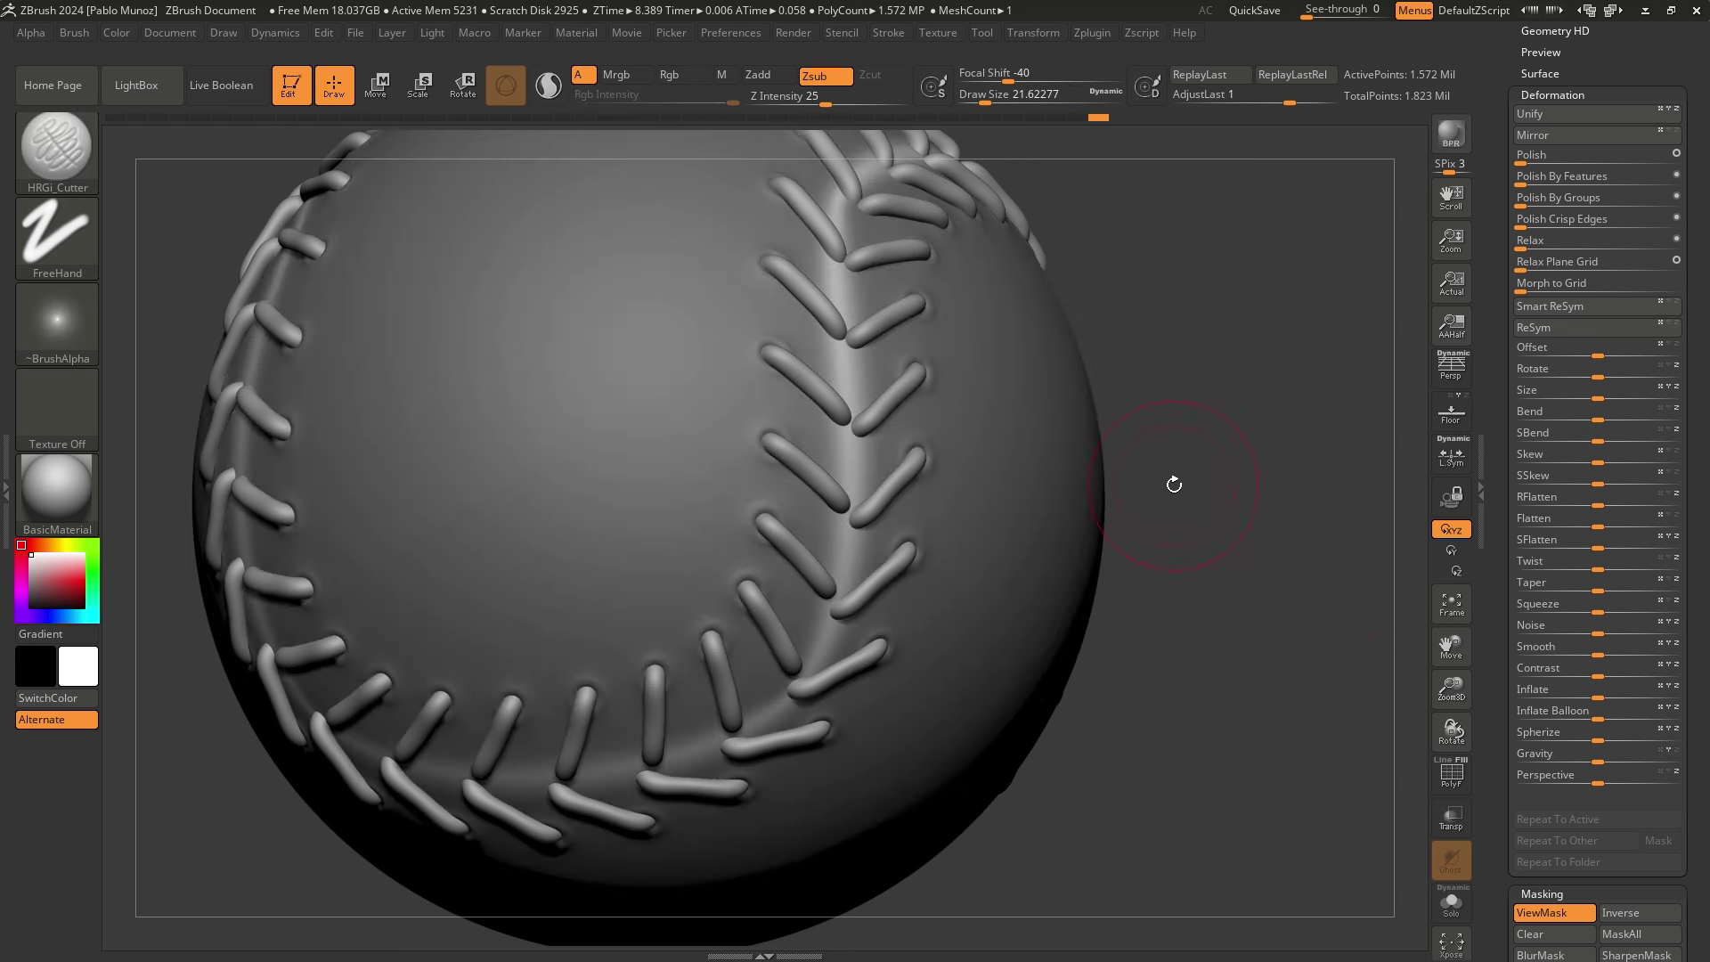
left_click_drag(1599, 696, 1593, 697)
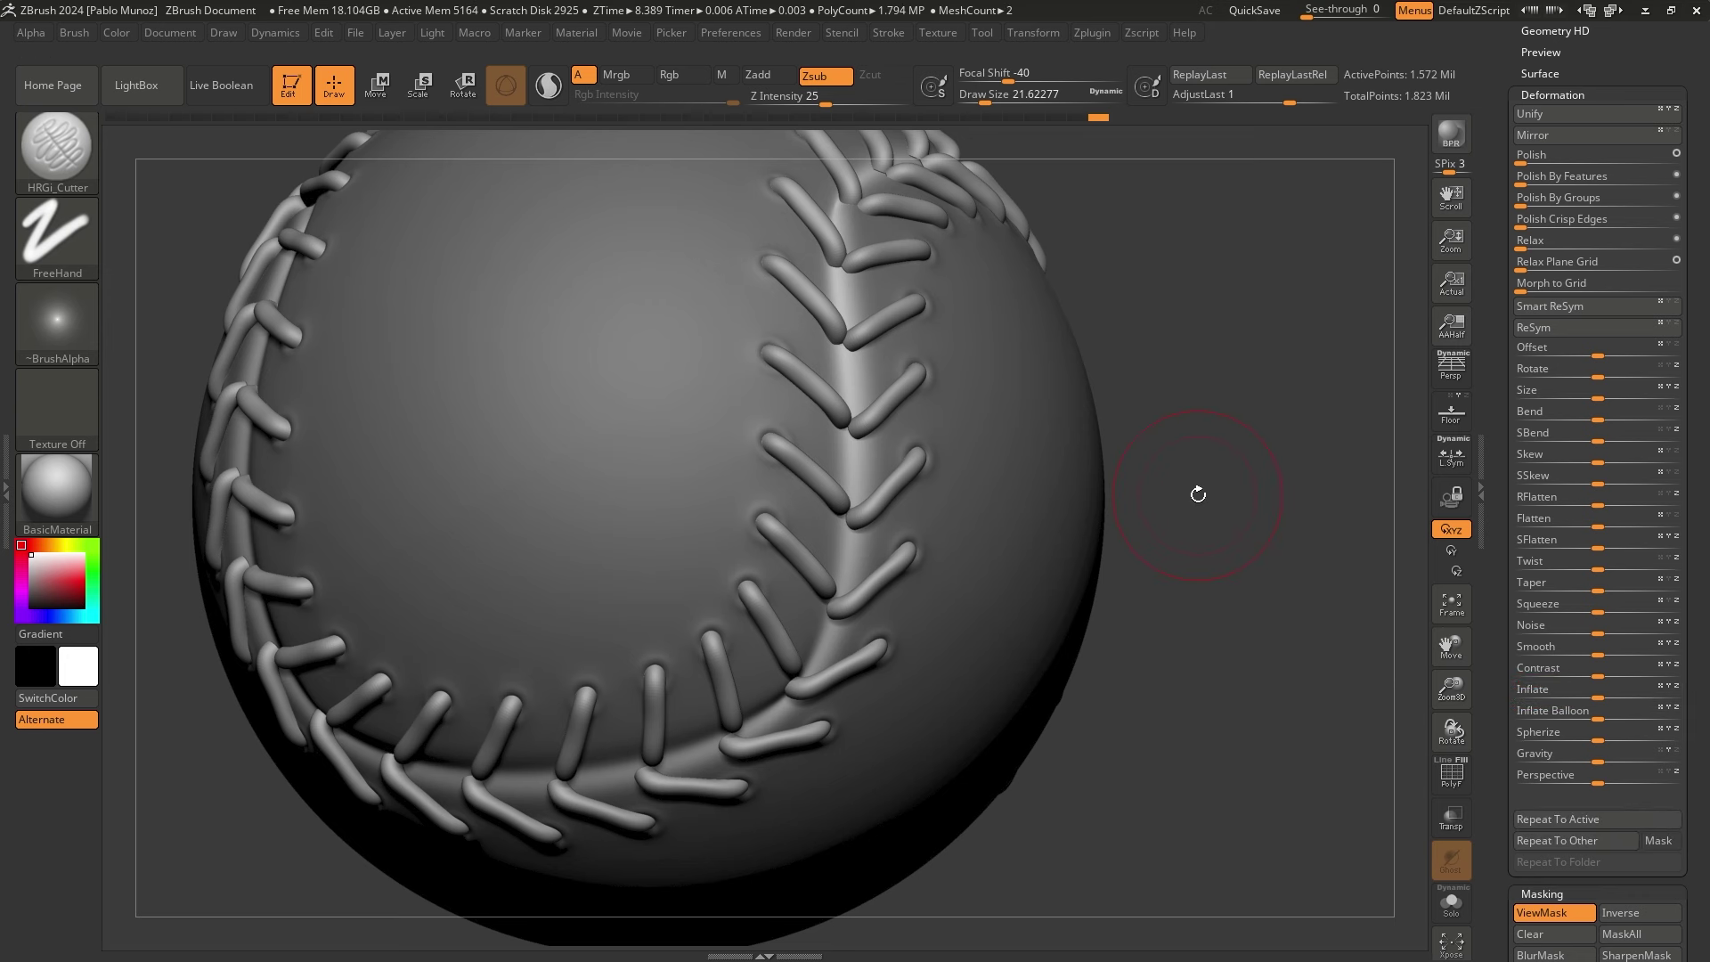
Isolate the ball again and clear its mask to expose the recessed seam
key("alt+s")
mouse_move(1214, 339)
left_mouse_down()
mouse_move(1218, 297)
mouse_move(1315, 433)
mouse_move(1255, 503)
mouse_move(1265, 726)
left_mouse_up()
mouse_move(1243, 494)
left_mouse_down()
mouse_move(1260, 446)
mouse_move(1274, 528)
left_mouse_up()
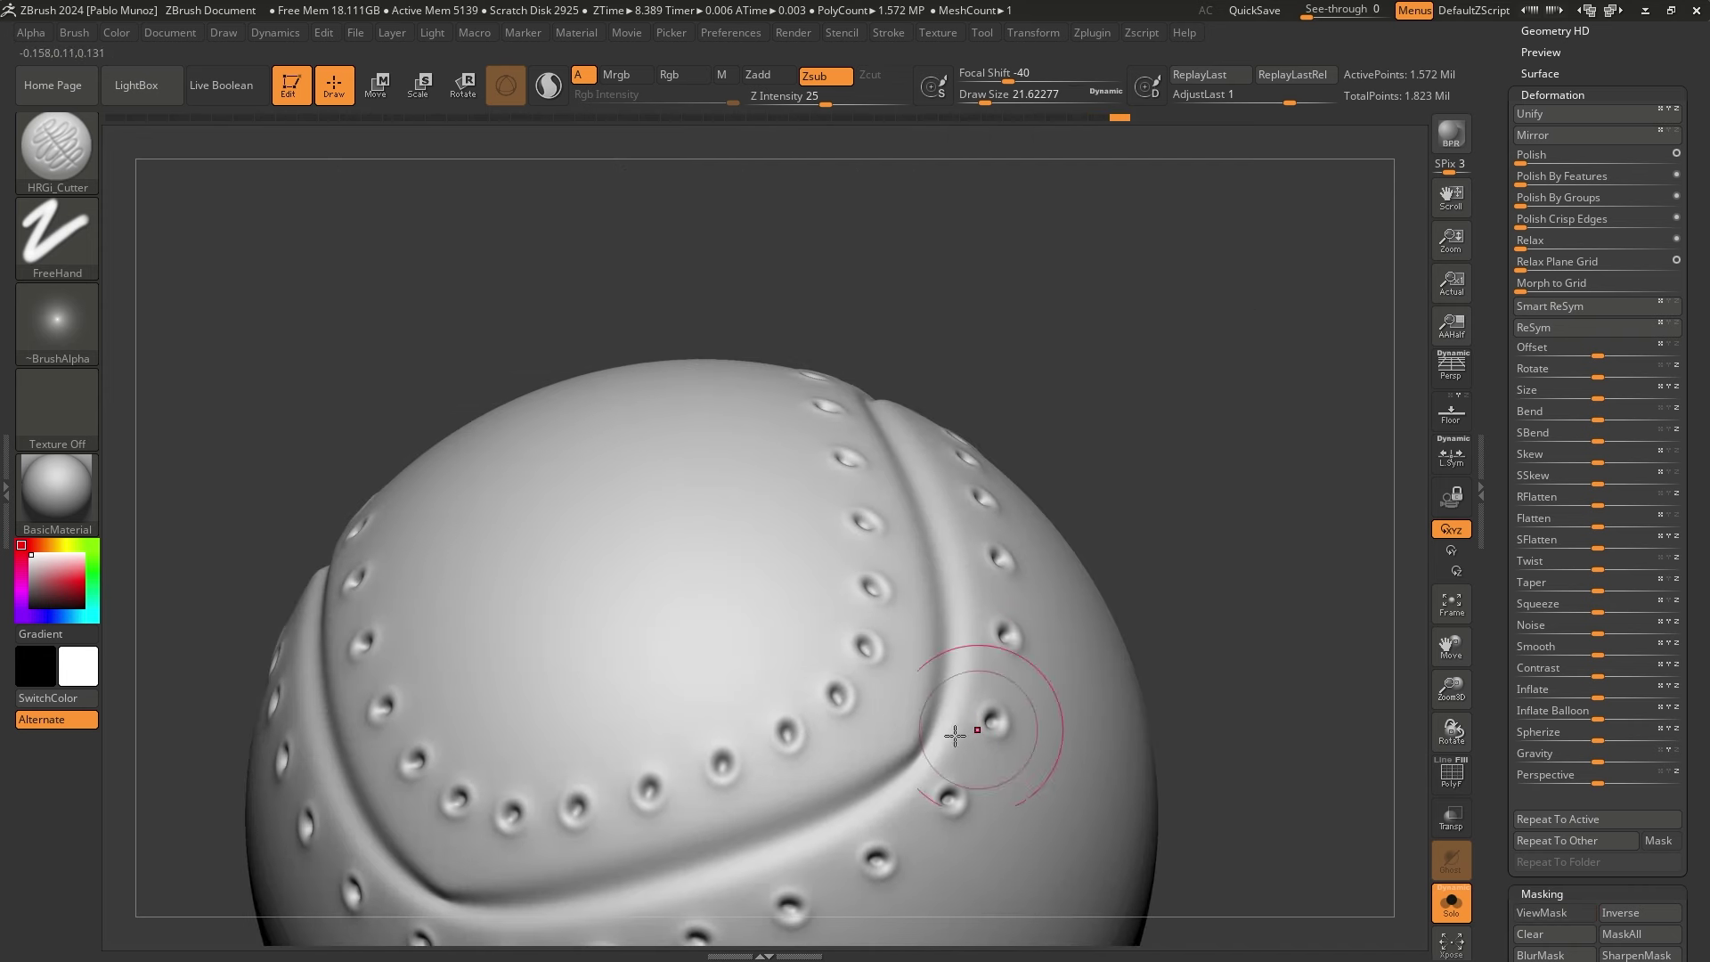
Smooth the sharp corners of the recessed seam around the ball
left_click_drag(914, 766, 926, 736, "shift")
left_click_drag(382, 870, 661, 866, "shift")
left_click_drag(1140, 356, 1042, 436)
right_click_drag(978, 568, 940, 557, "alt")
left_click_drag(923, 332, 935, 340, "shift")
right_click_drag(994, 453, 1011, 406)
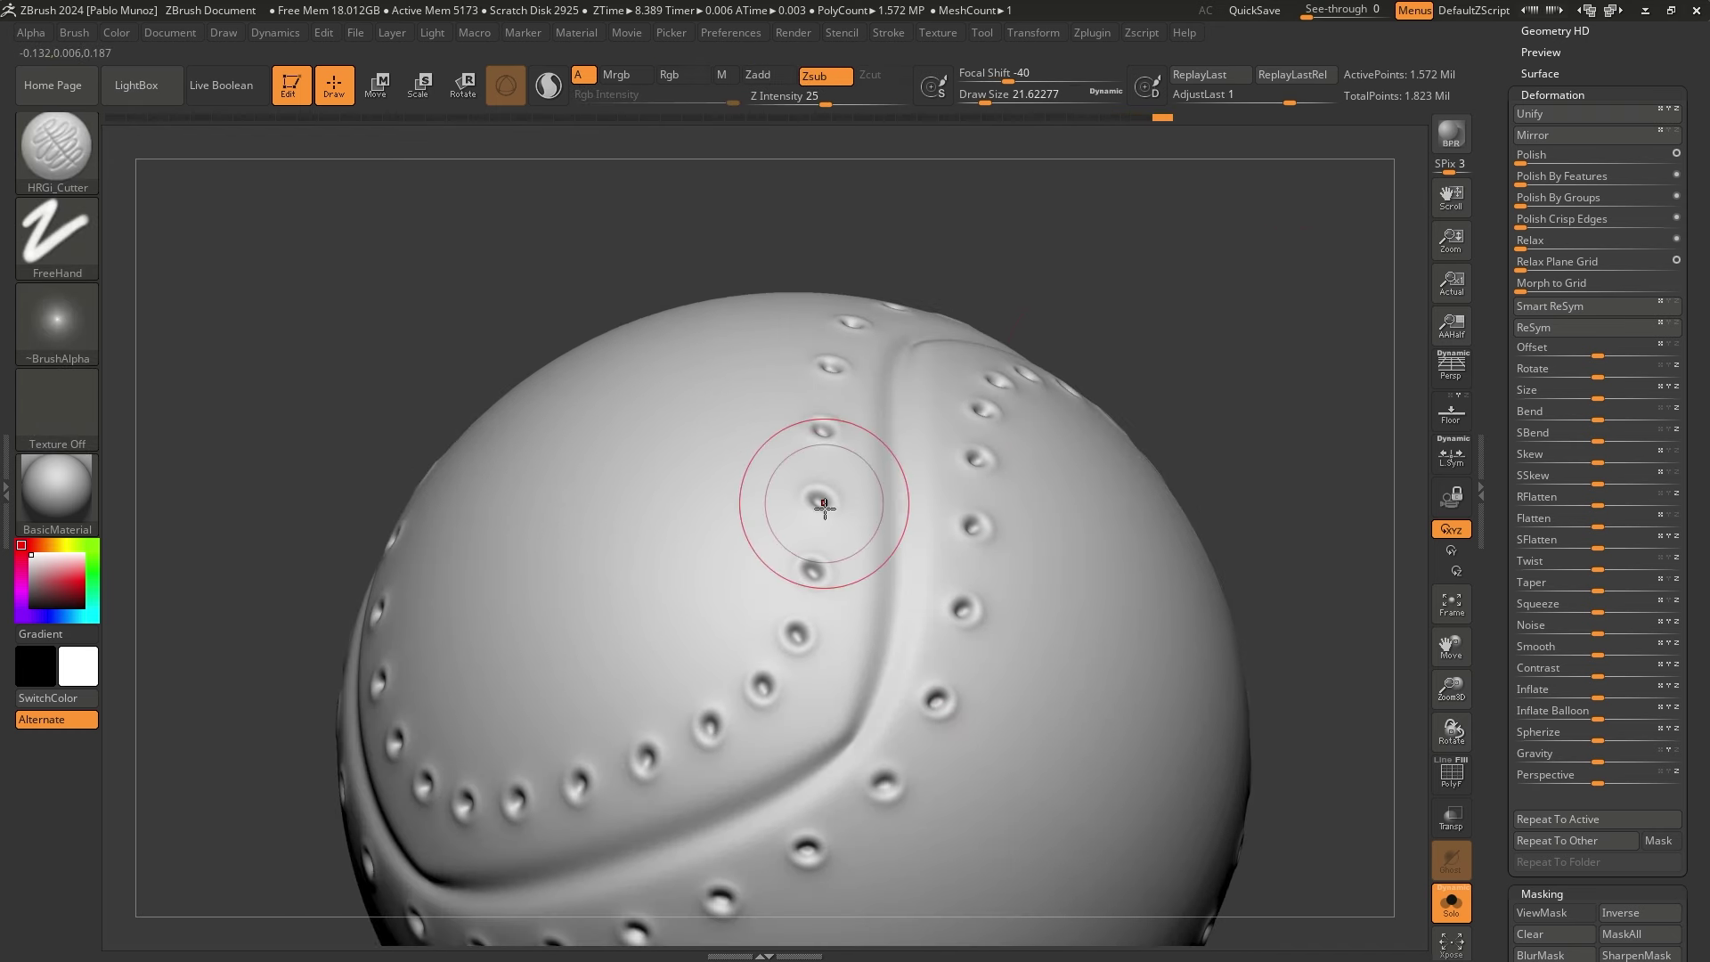
right_click_drag(1044, 619, 1082, 530, "alt")
Mask the seam's polygroup boundary again with MaskByFeature, and thicken the mask with GrowMask and BoostMask
left_click_drag(1502, 700, 1496, 488)
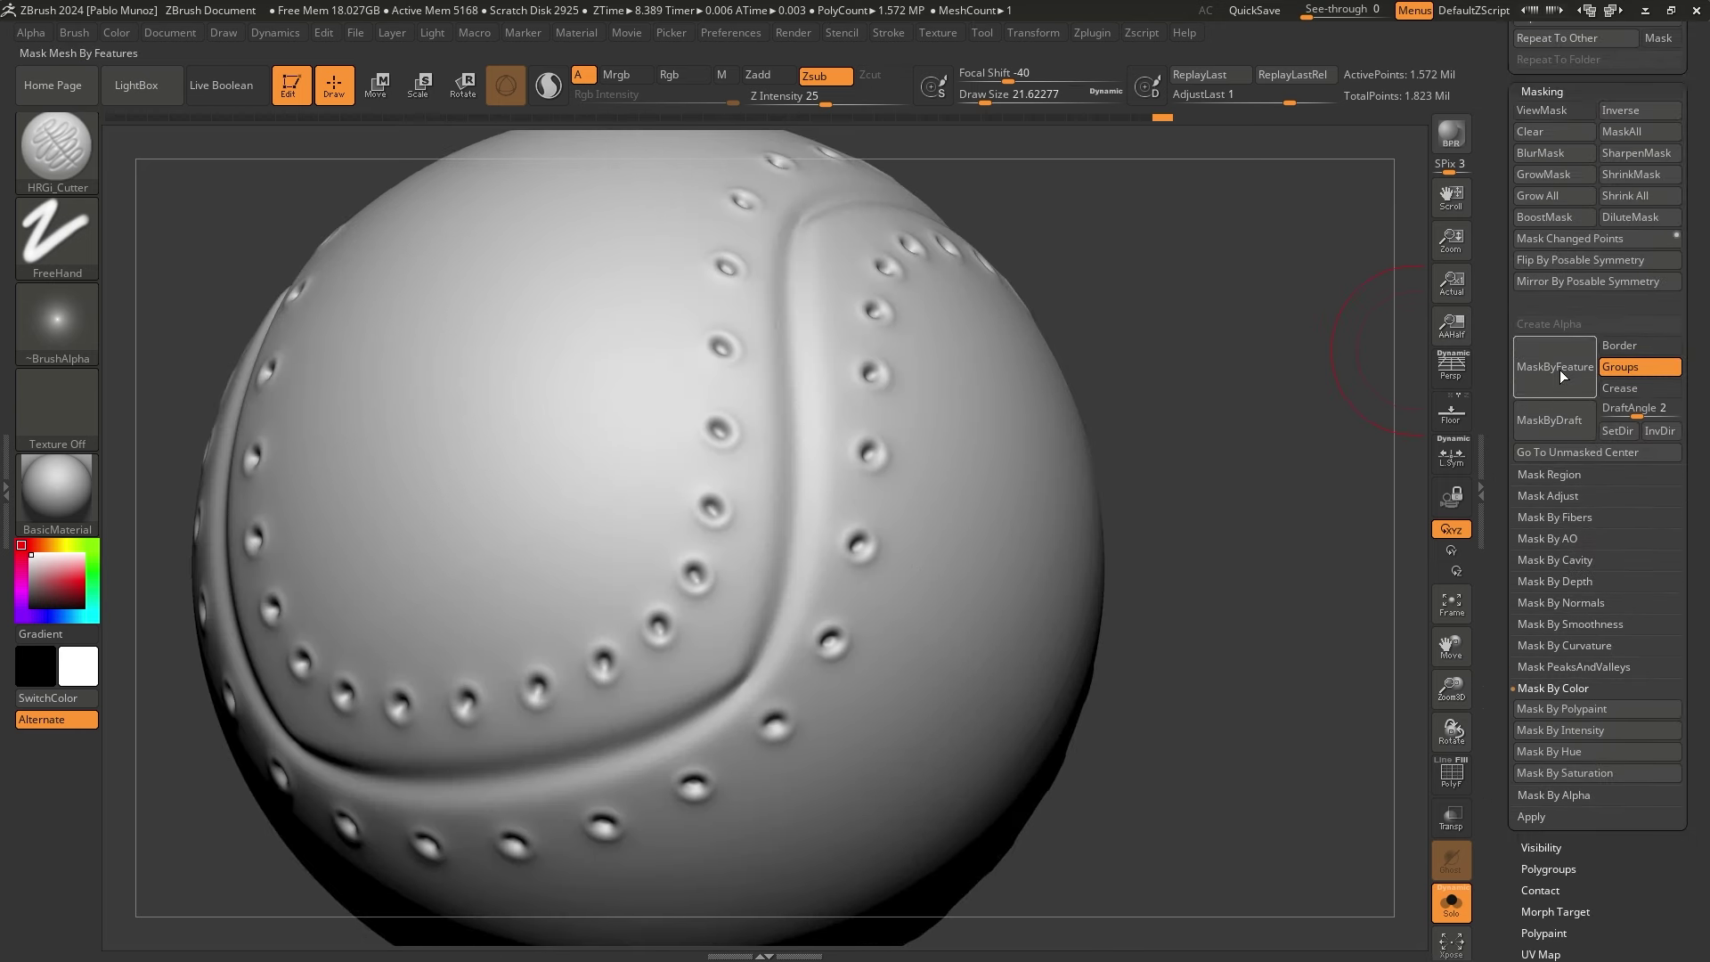
left_click(1552, 368)
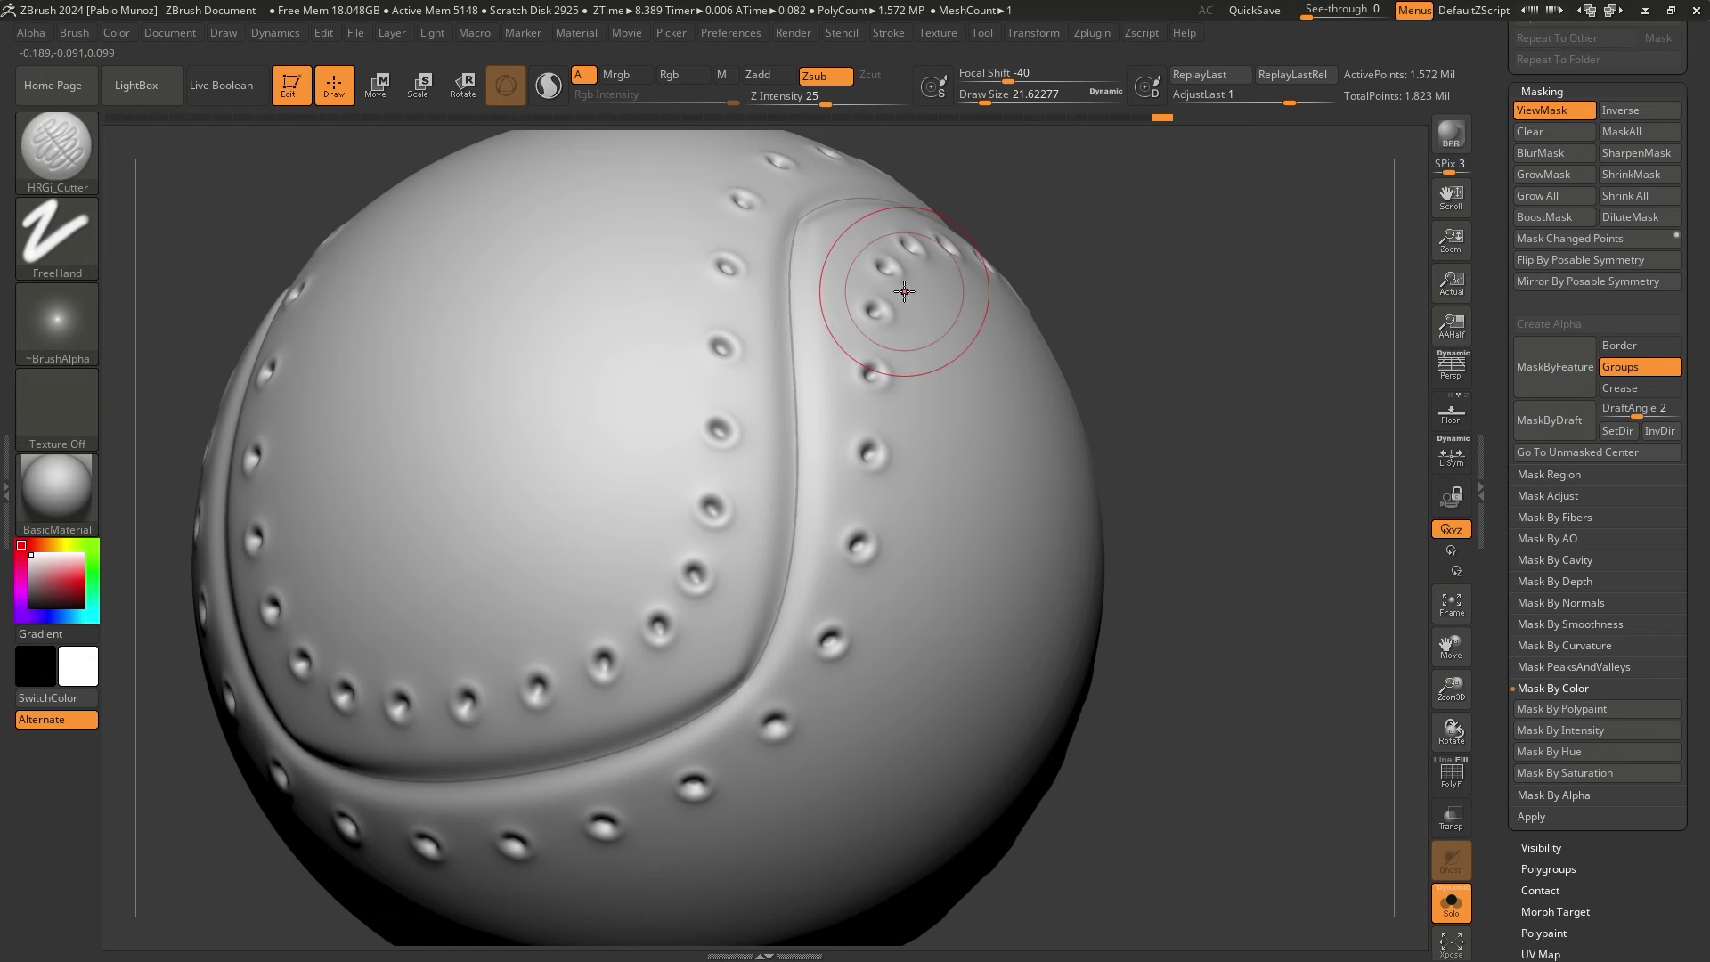
left_click_drag(1481, 288, 1477, 404)
scroll(1477, 405, "up", 5)
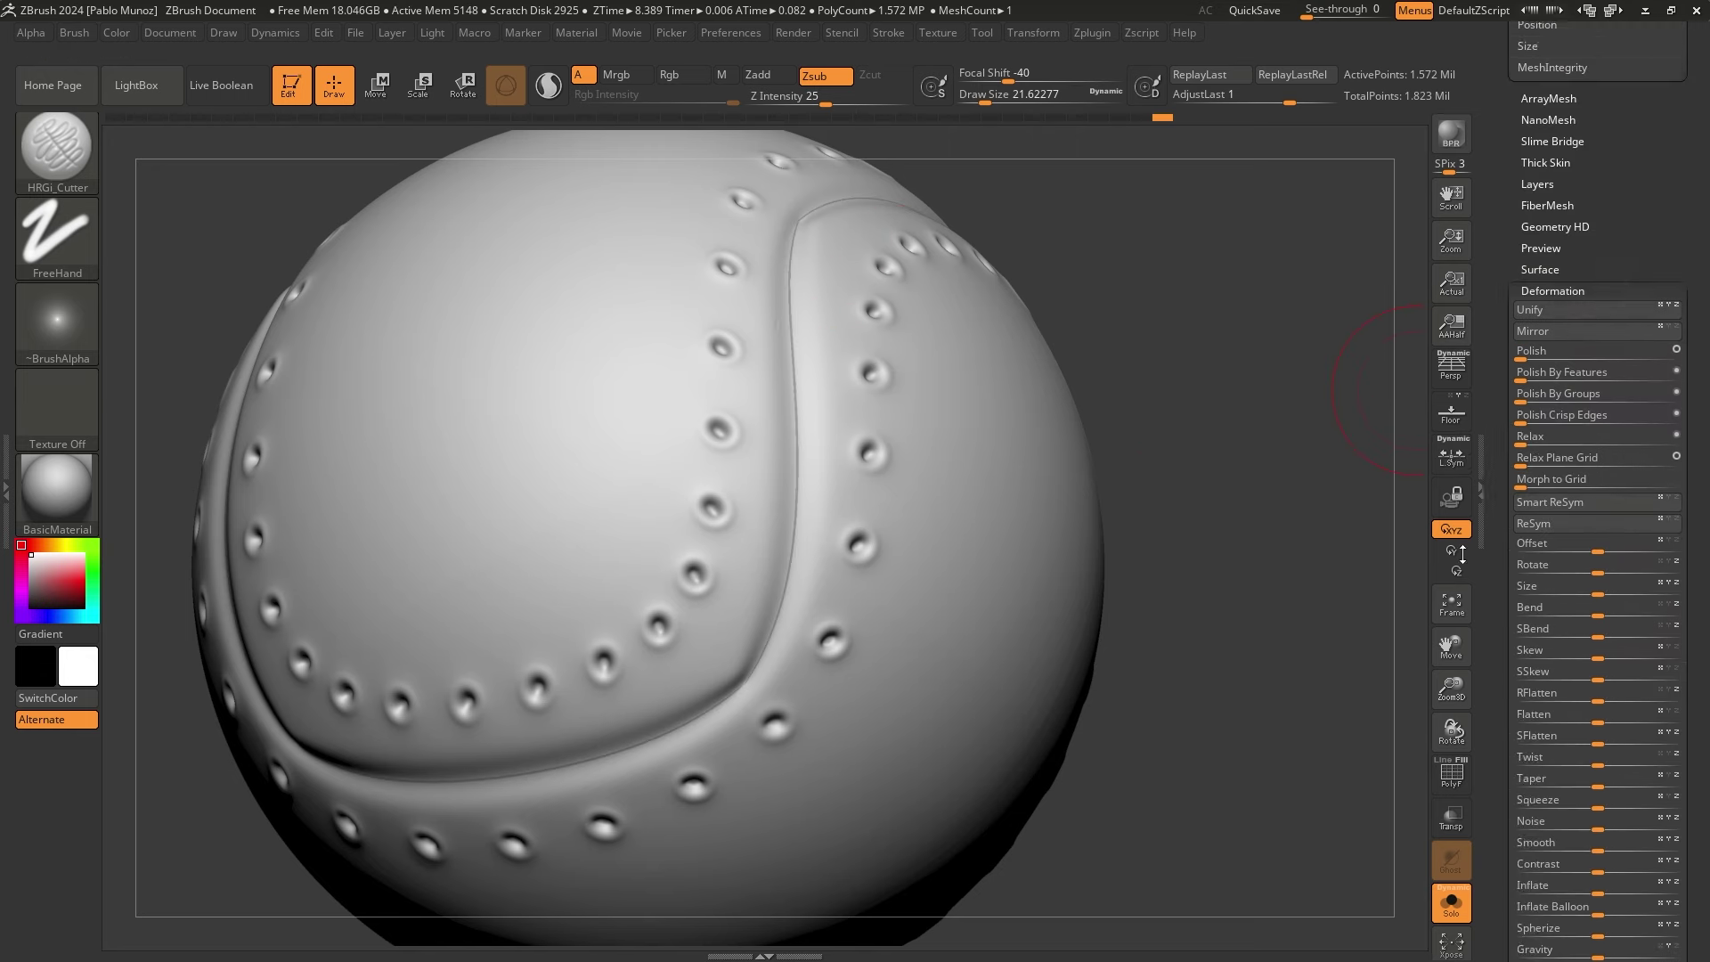
scroll(1484, 469, "down", 3)
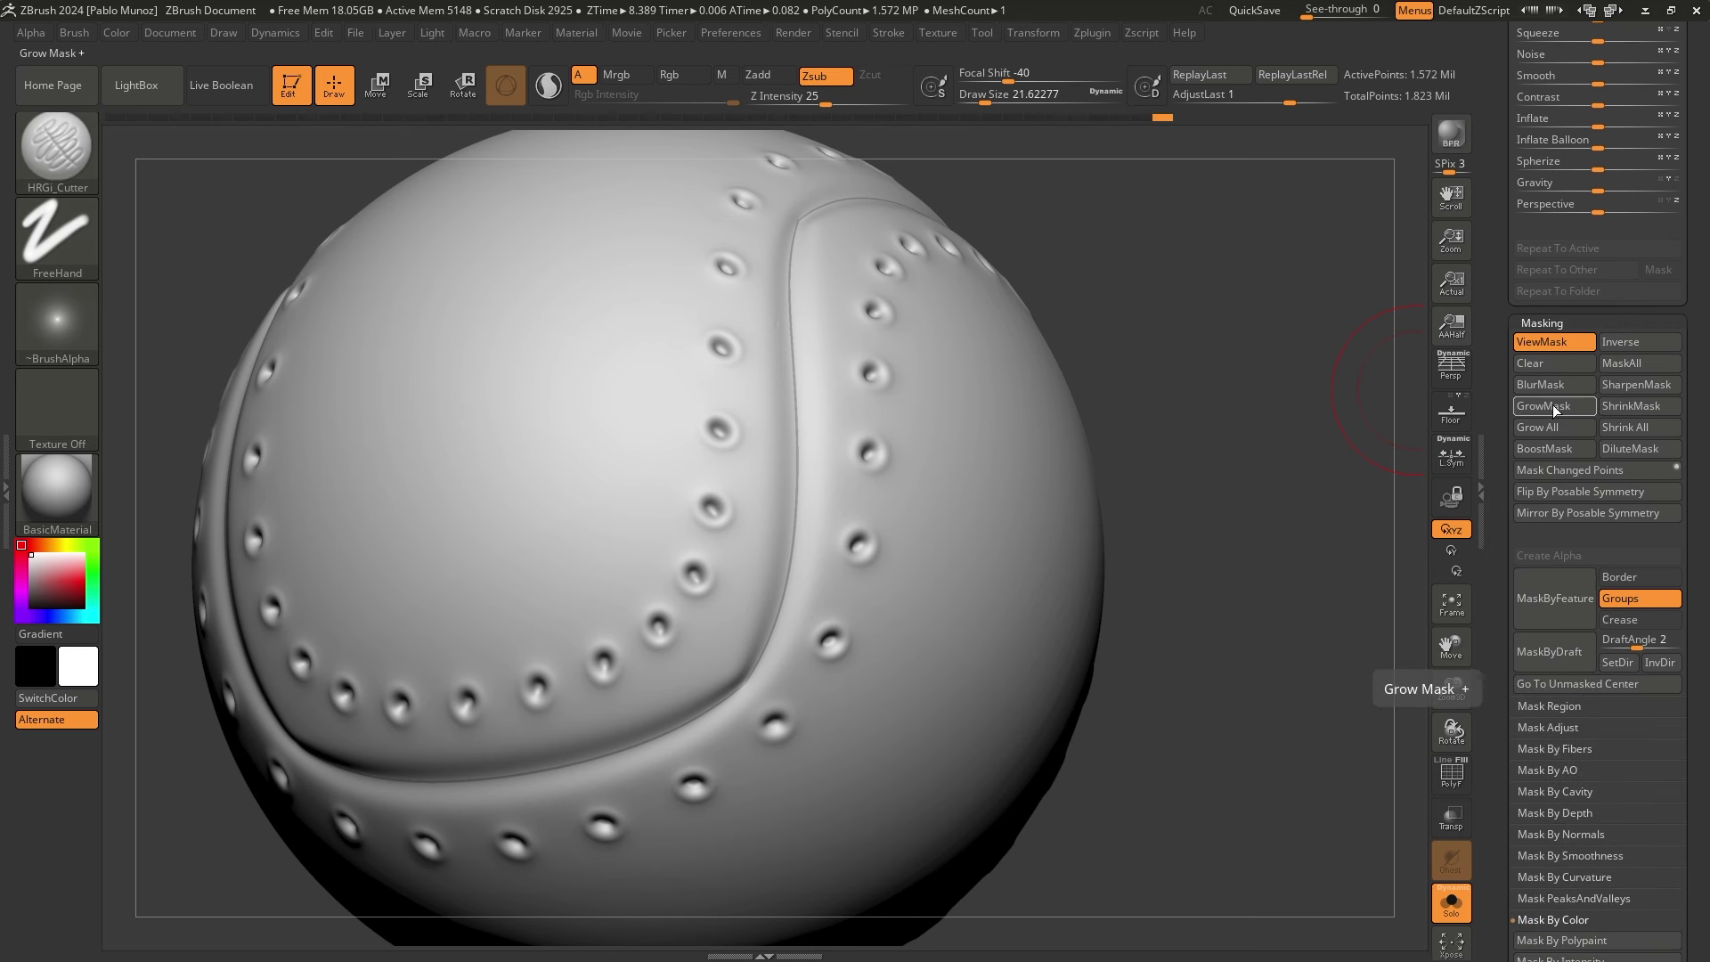
left_click(1560, 411)
left_click(1551, 453)
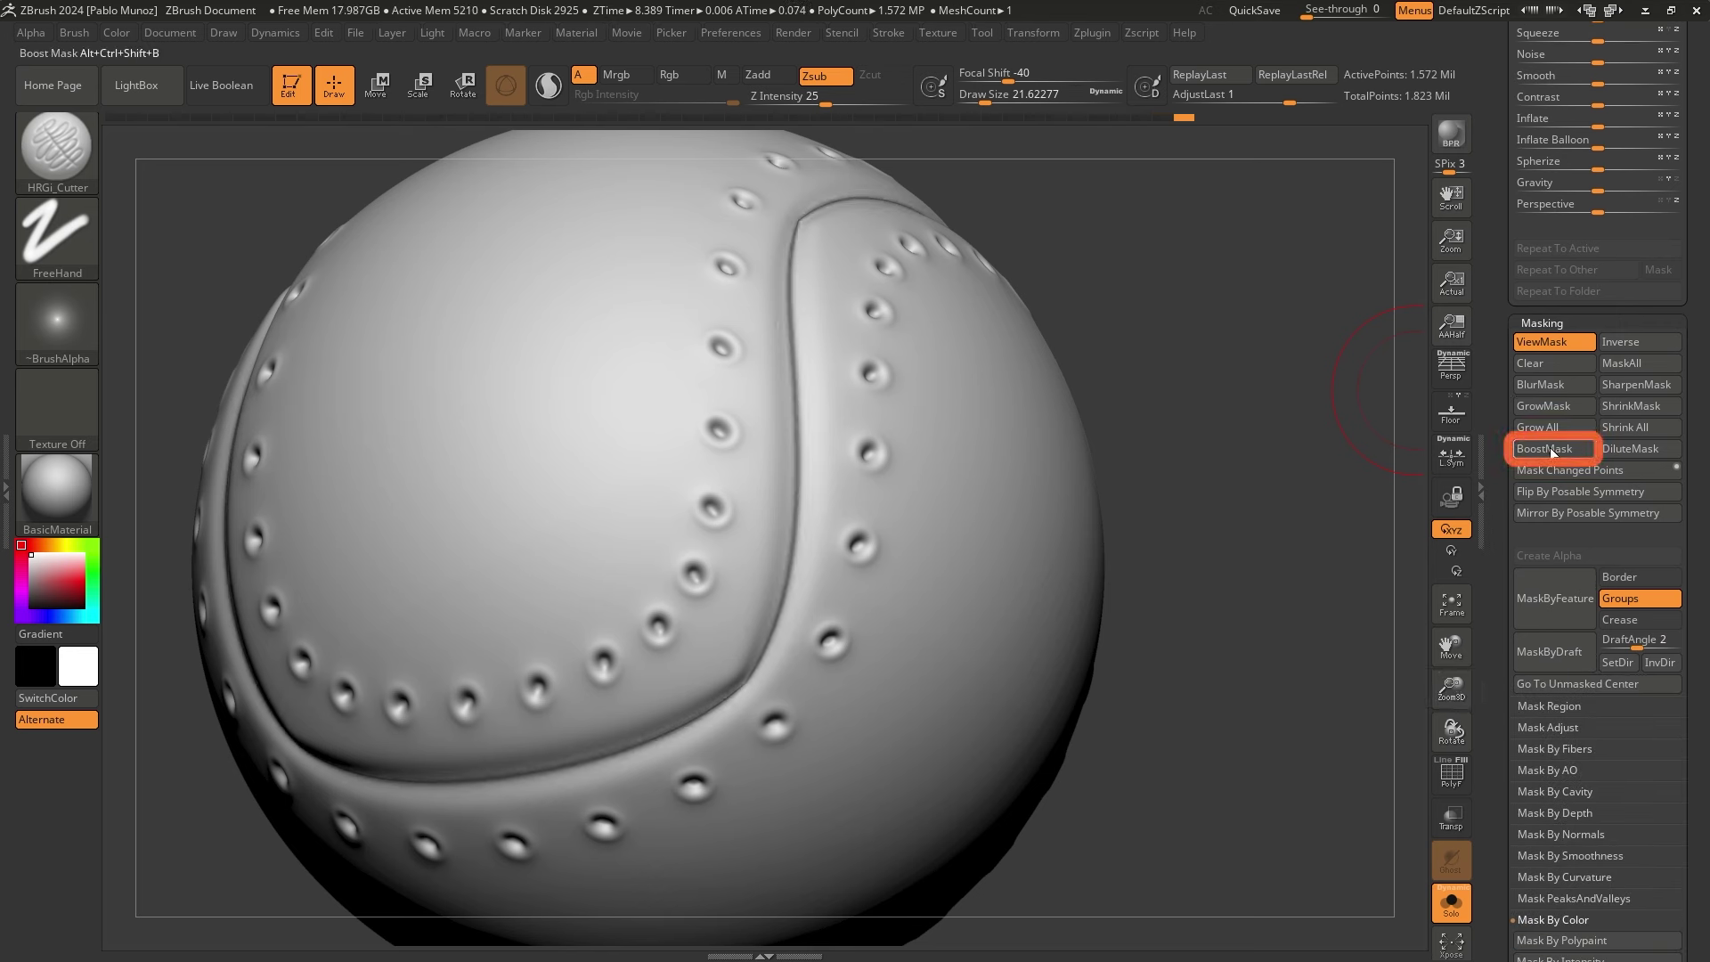
Grow the seam's boundary mask further and invert it so only the seam band is unmasked
left_click(1561, 410)
left_click(1560, 410)
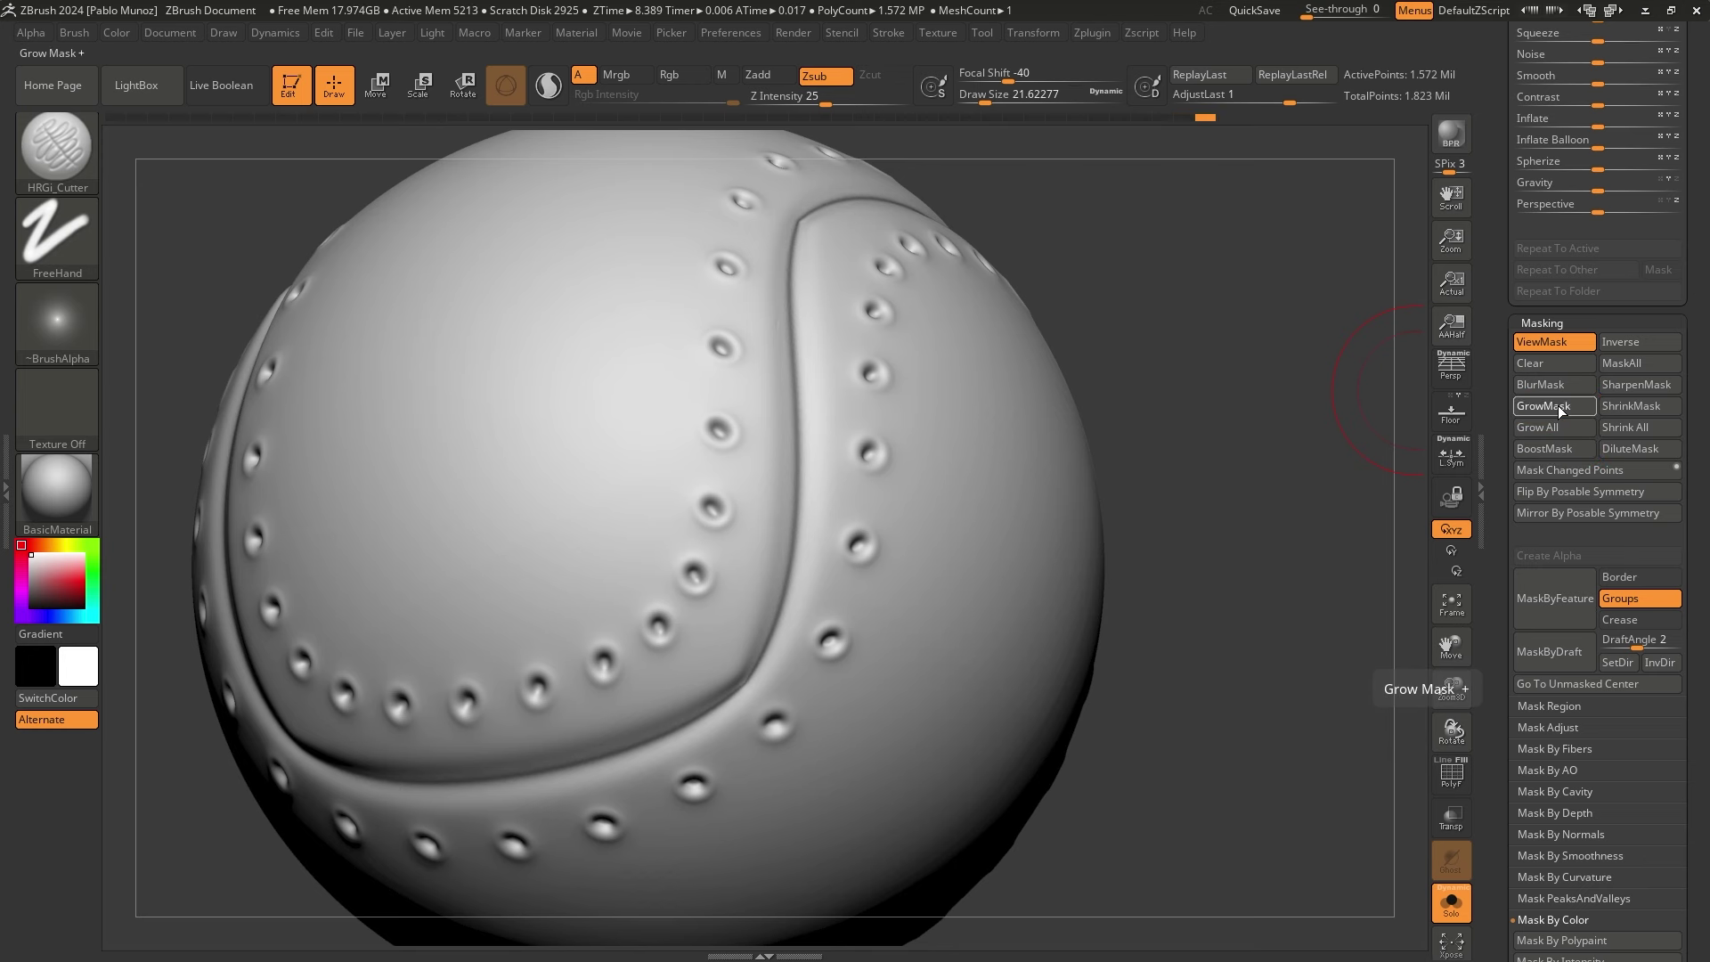
left_click(1206, 336, "ctrl")
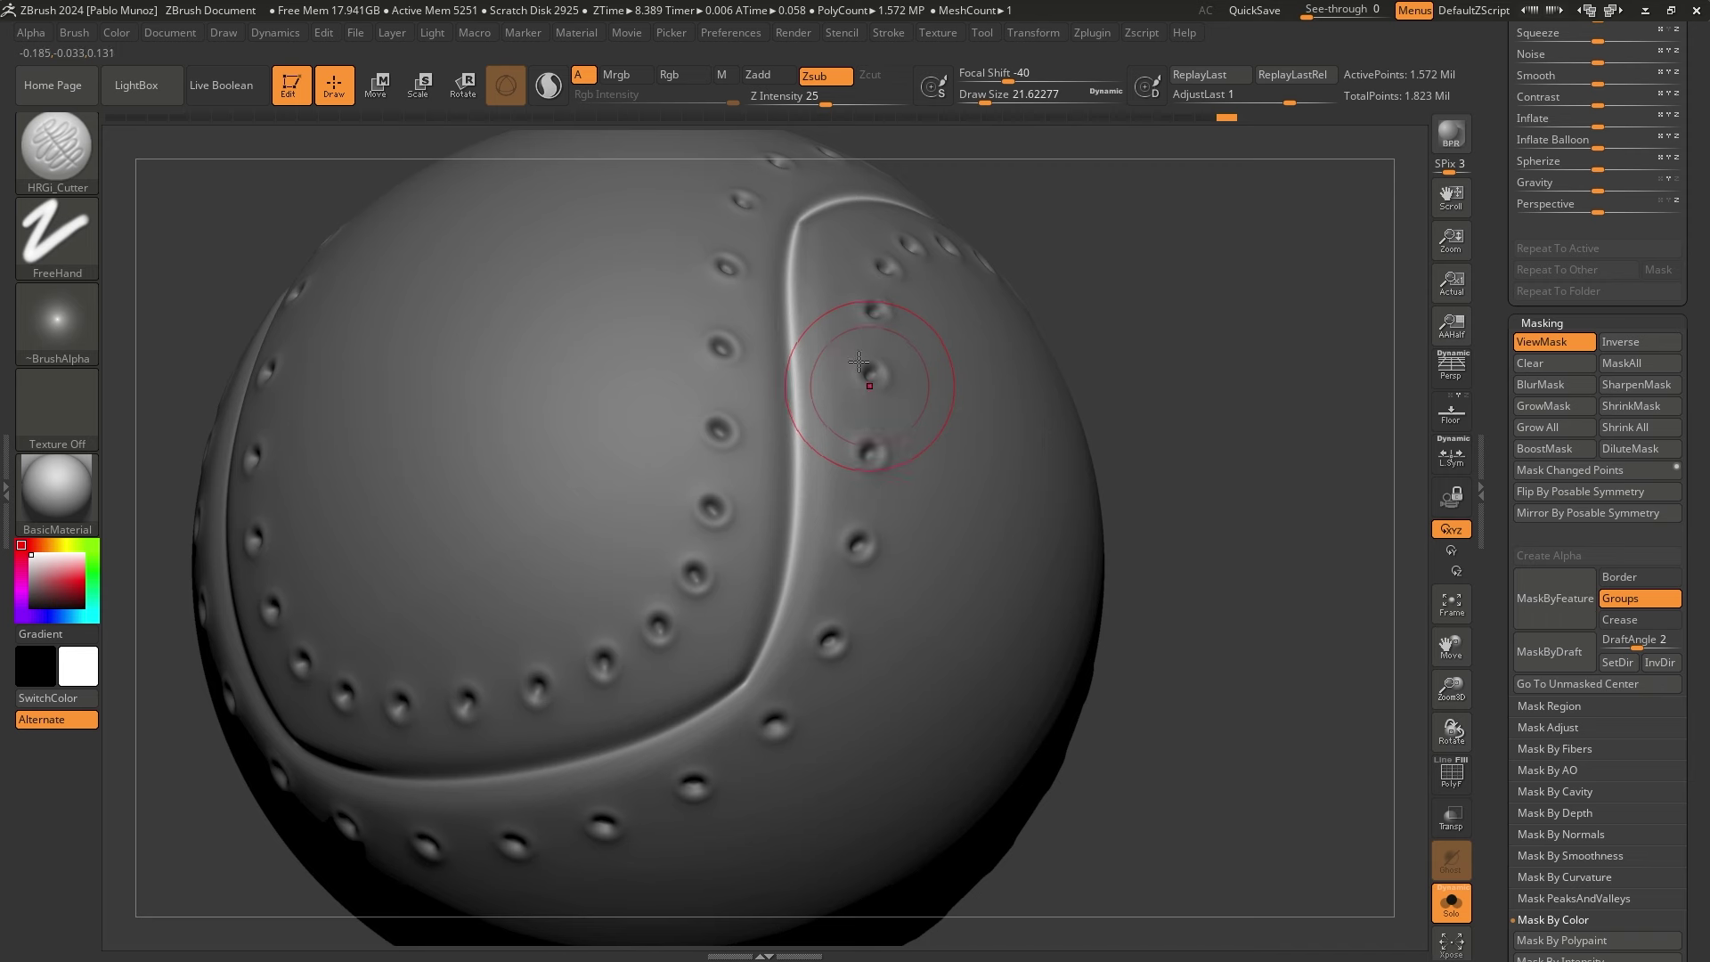
left_click_drag(790, 322, 764, 660)
Sink the unmasked seam band deeper with a slight negative Inflate deformation and clear the mask
left_click_drag(1499, 578, 1514, 346)
left_click_drag(1573, 269, 1526, 550)
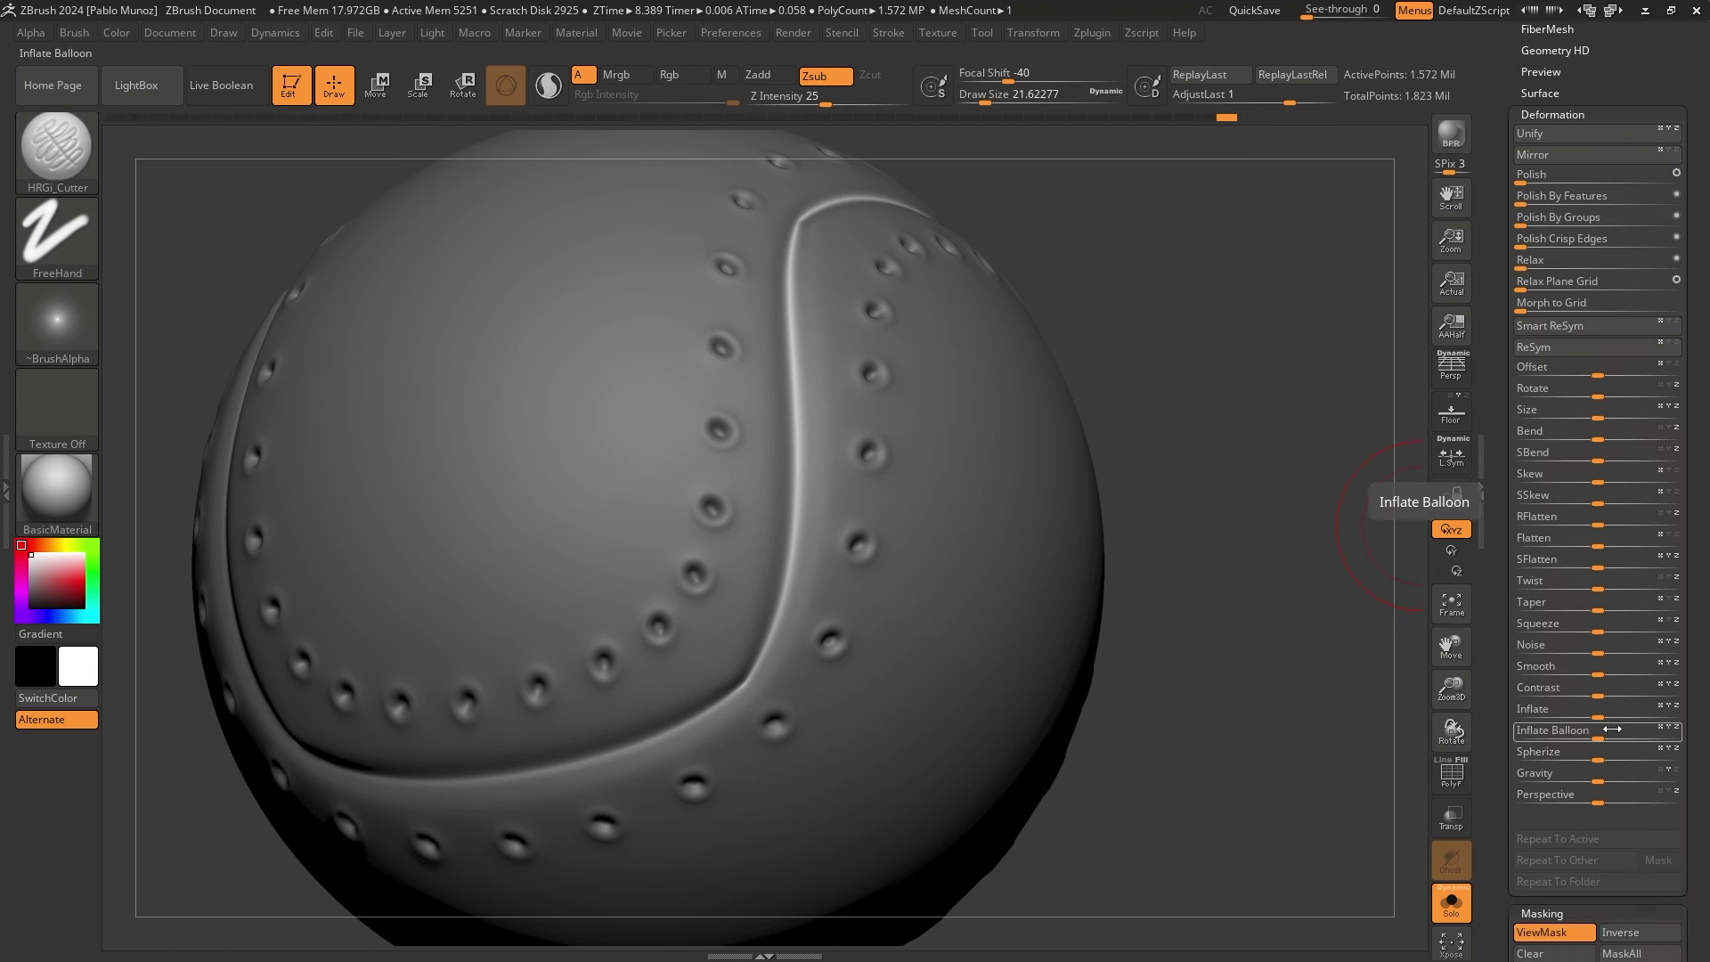
left_click_drag(1600, 716, 1588, 715)
left_click_drag(1239, 271, 1253, 452, "ctrl")
Smooth the corners and kinks of the deepened seam all around the ball with a draw size of about 10.5
key("space")
left_click_drag(732, 671, 725, 647)
right_click_drag(744, 694, 745, 675)
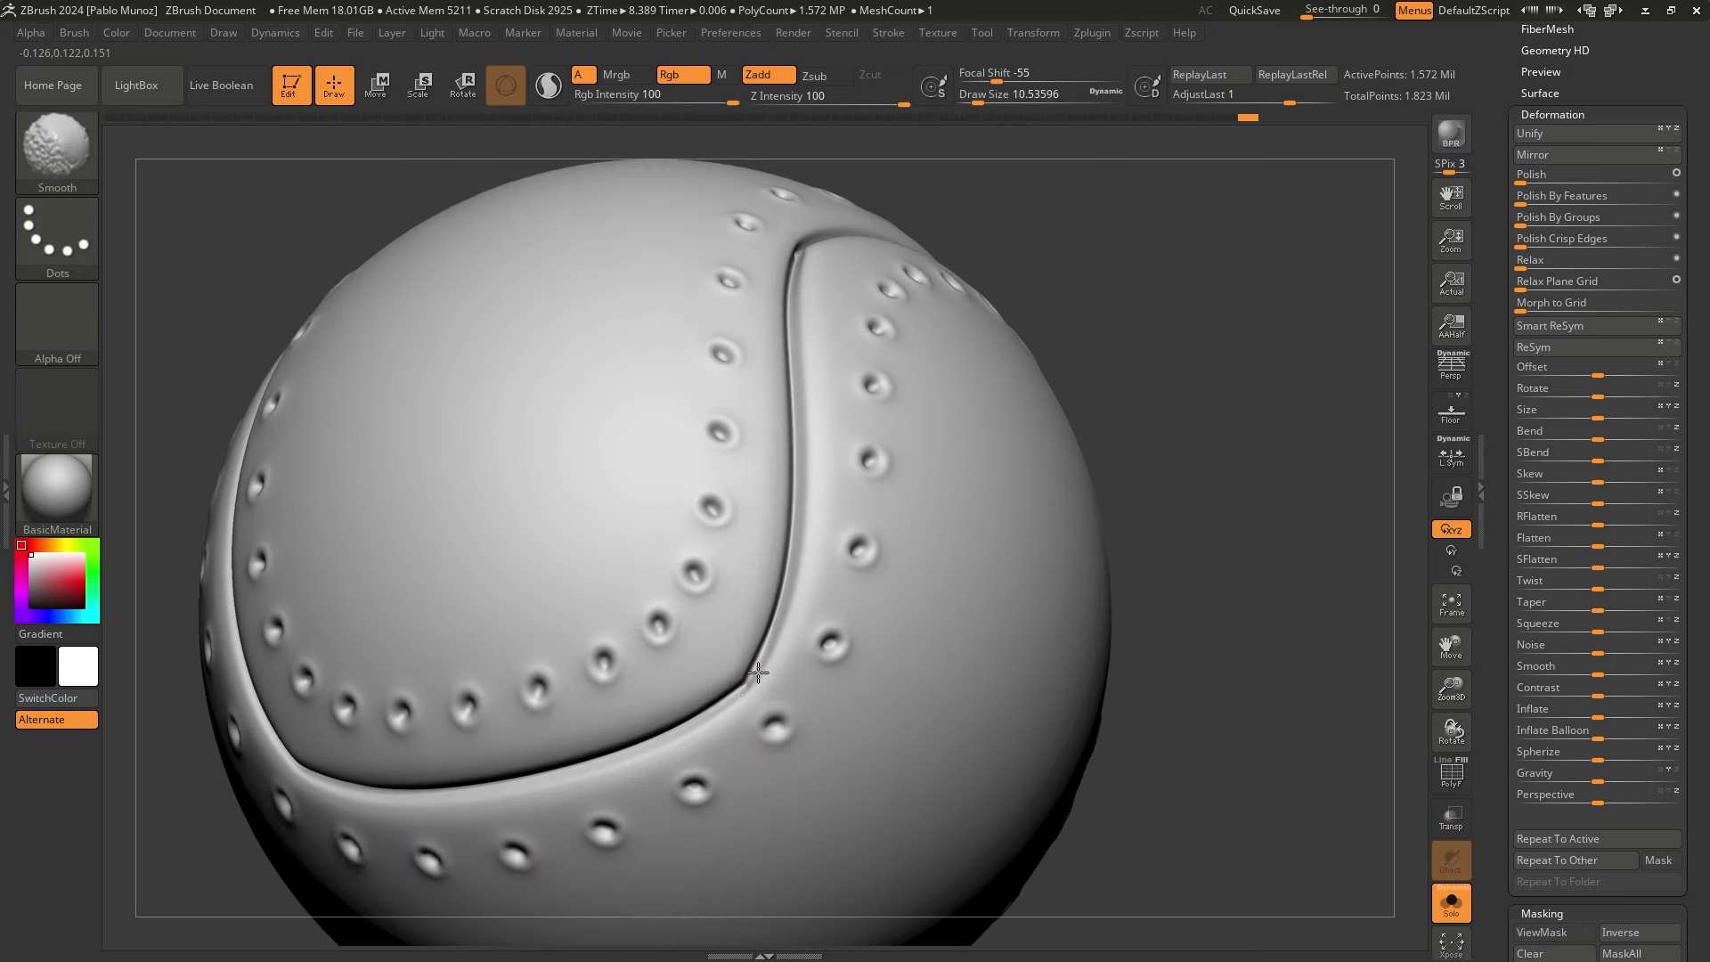
left_click_drag(758, 672, 732, 695, "shift")
right_click_drag(710, 666, 809, 643, "alt")
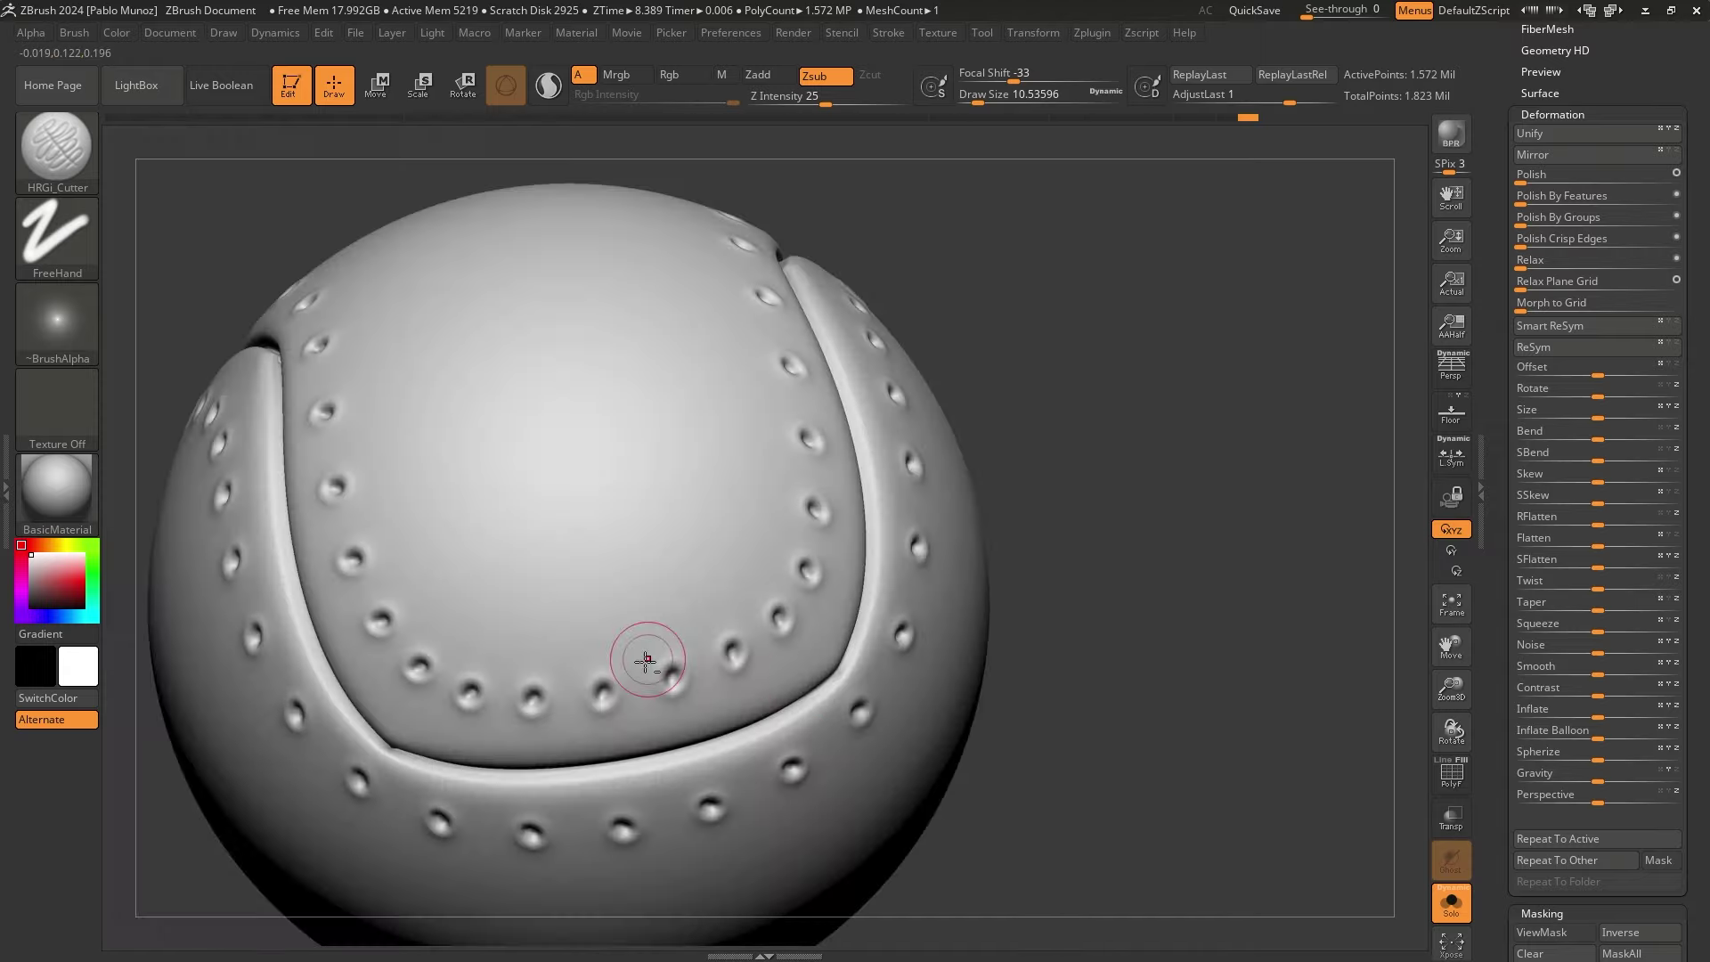
right_click_drag(653, 656, 659, 746)
key("shift")
mouse_move(563, 397)
right_mouse_down("alt")
mouse_move(752, 569)
mouse_move(713, 580)
right_mouse_up("alt")
left_click_drag(589, 527, 620, 545, "shift")
mouse_move(379, 652)
right_mouse_down("alt")
mouse_move(782, 420)
mouse_move(878, 427)
right_mouse_up("alt")
left_click_drag(490, 428, 508, 463, "shift")
right_click_drag(508, 463, 870, 535)
left_click_drag(823, 681, 797, 699, "shift")
right_click_drag(660, 611, 784, 624)
left_click_drag(580, 708, 609, 710, "shift")
right_click_drag(609, 710, 607, 634)
left_click_drag(499, 486, 624, 486, "shift")
mouse_move(534, 499)
right_mouse_down("alt")
mouse_move(801, 504)
mouse_move(695, 544)
right_mouse_up("alt")
left_click_drag(617, 554, 588, 598, "shift")
right_click_drag(1012, 611, 1099, 500, "alt")
right_click_drag(1099, 501, 1168, 550)
left_click_drag(577, 905, 566, 898, "shift")
mouse_move(1060, 472)
right_mouse_down()
mouse_move(1186, 467)
mouse_move(1202, 446)
mouse_move(1222, 463)
right_mouse_up()
Show the stitches again and nudge the seam's corner between the stitch rows using the Move brush at a draw size of about 23
right_click(1138, 561)
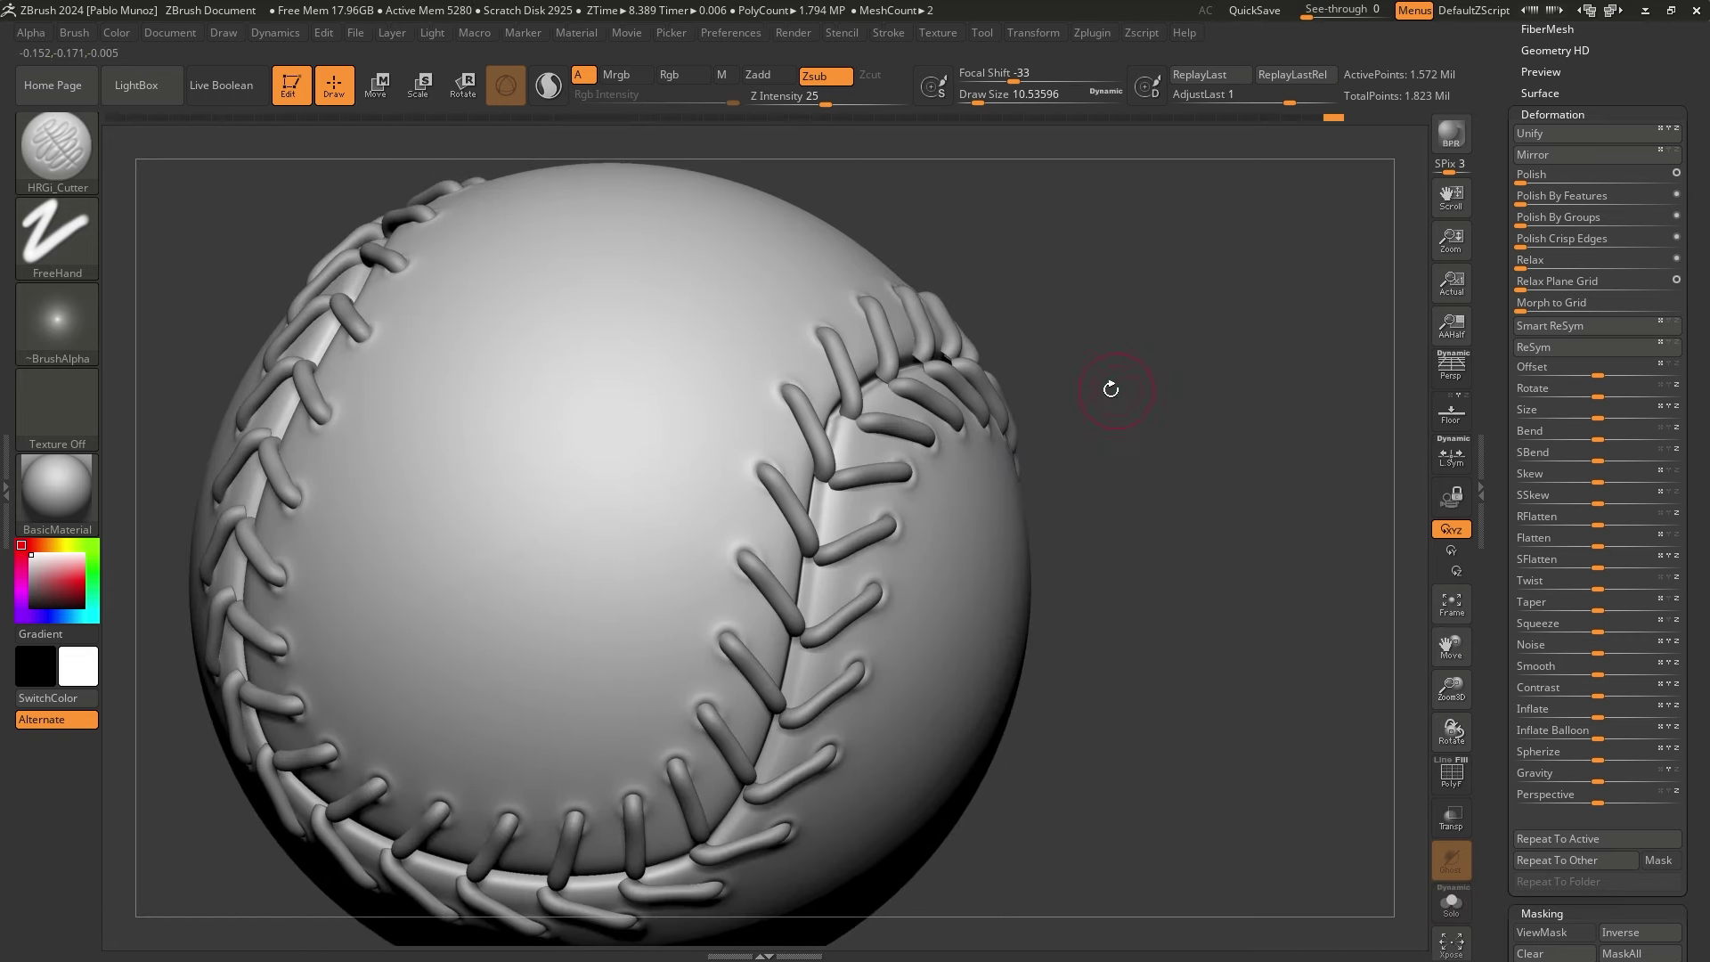
mouse_move(1107, 381)
right_mouse_down()
mouse_move(1077, 429)
mouse_move(737, 464)
right_mouse_up()
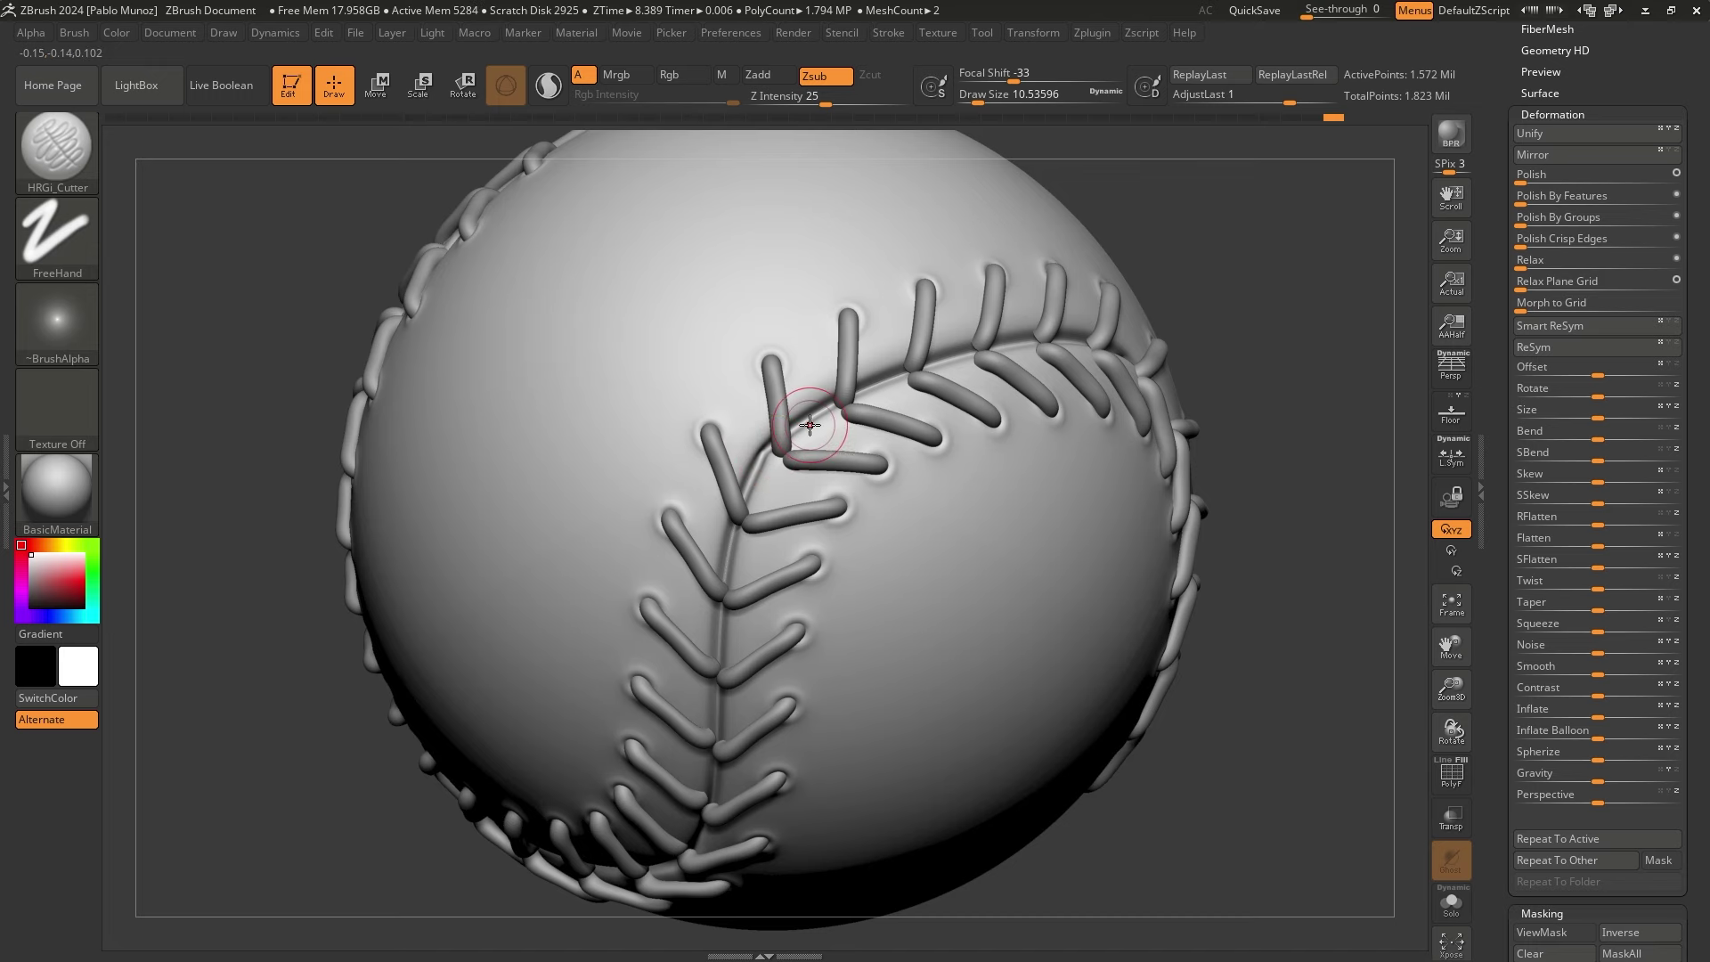
key("b")
key("m")
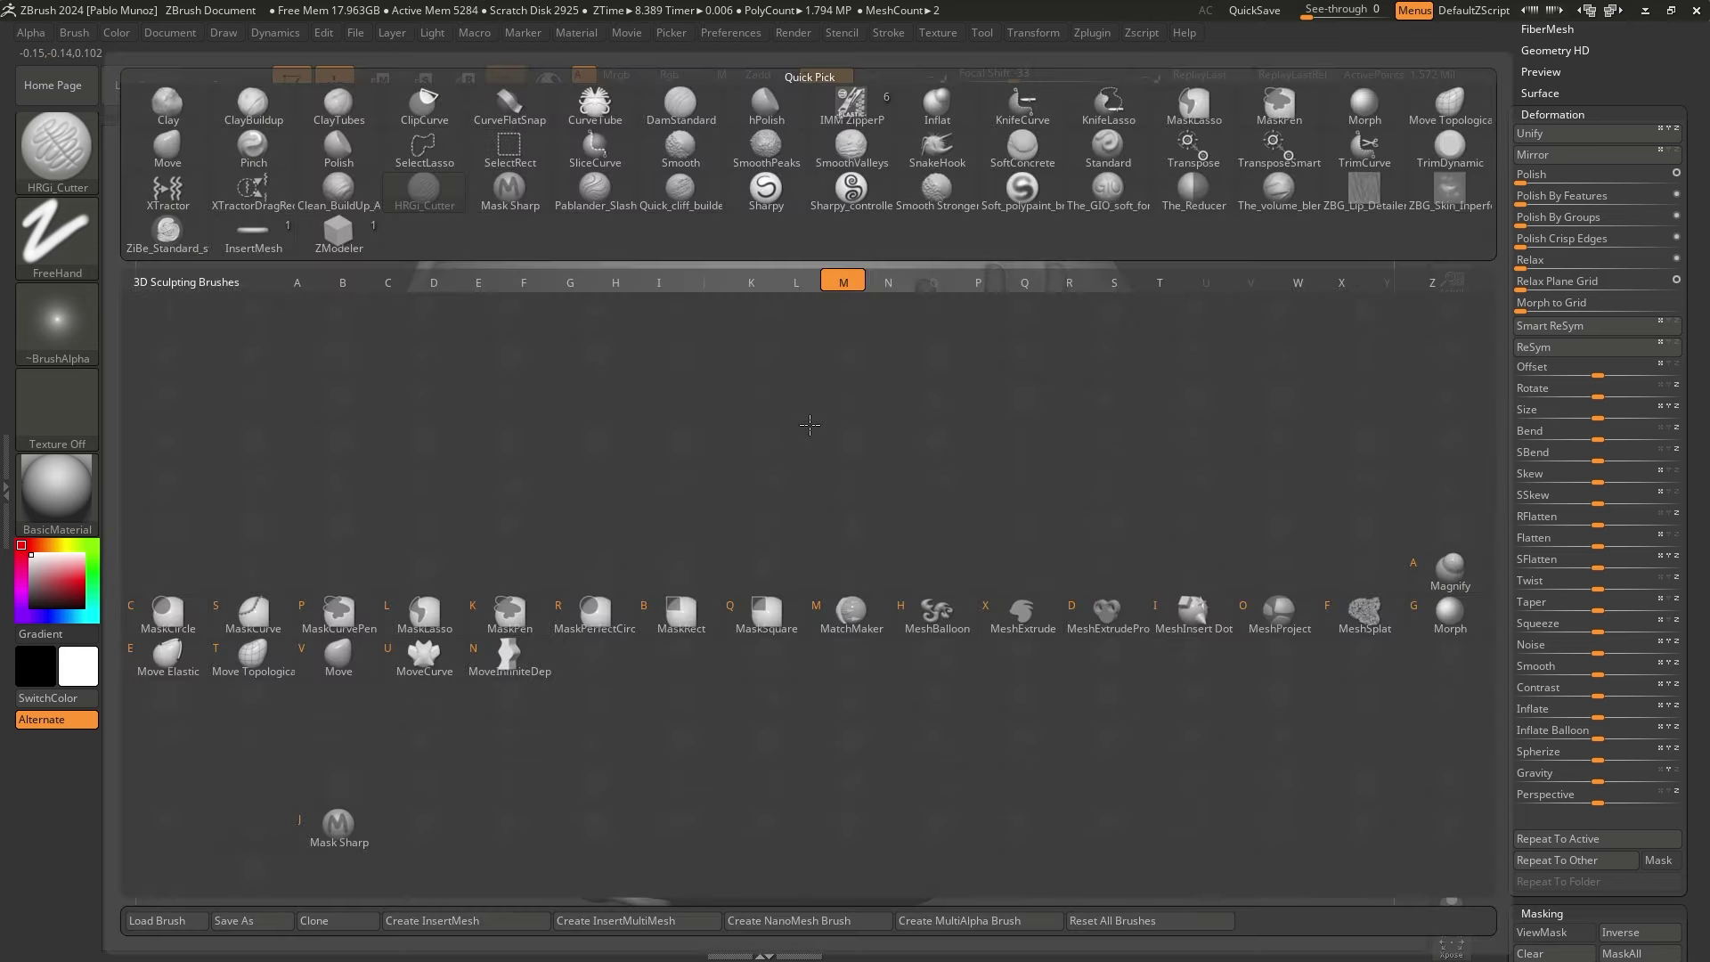
key("t")
key("b")
key("m")
key("v")
key("space")
left_click_drag(810, 435, 826, 436)
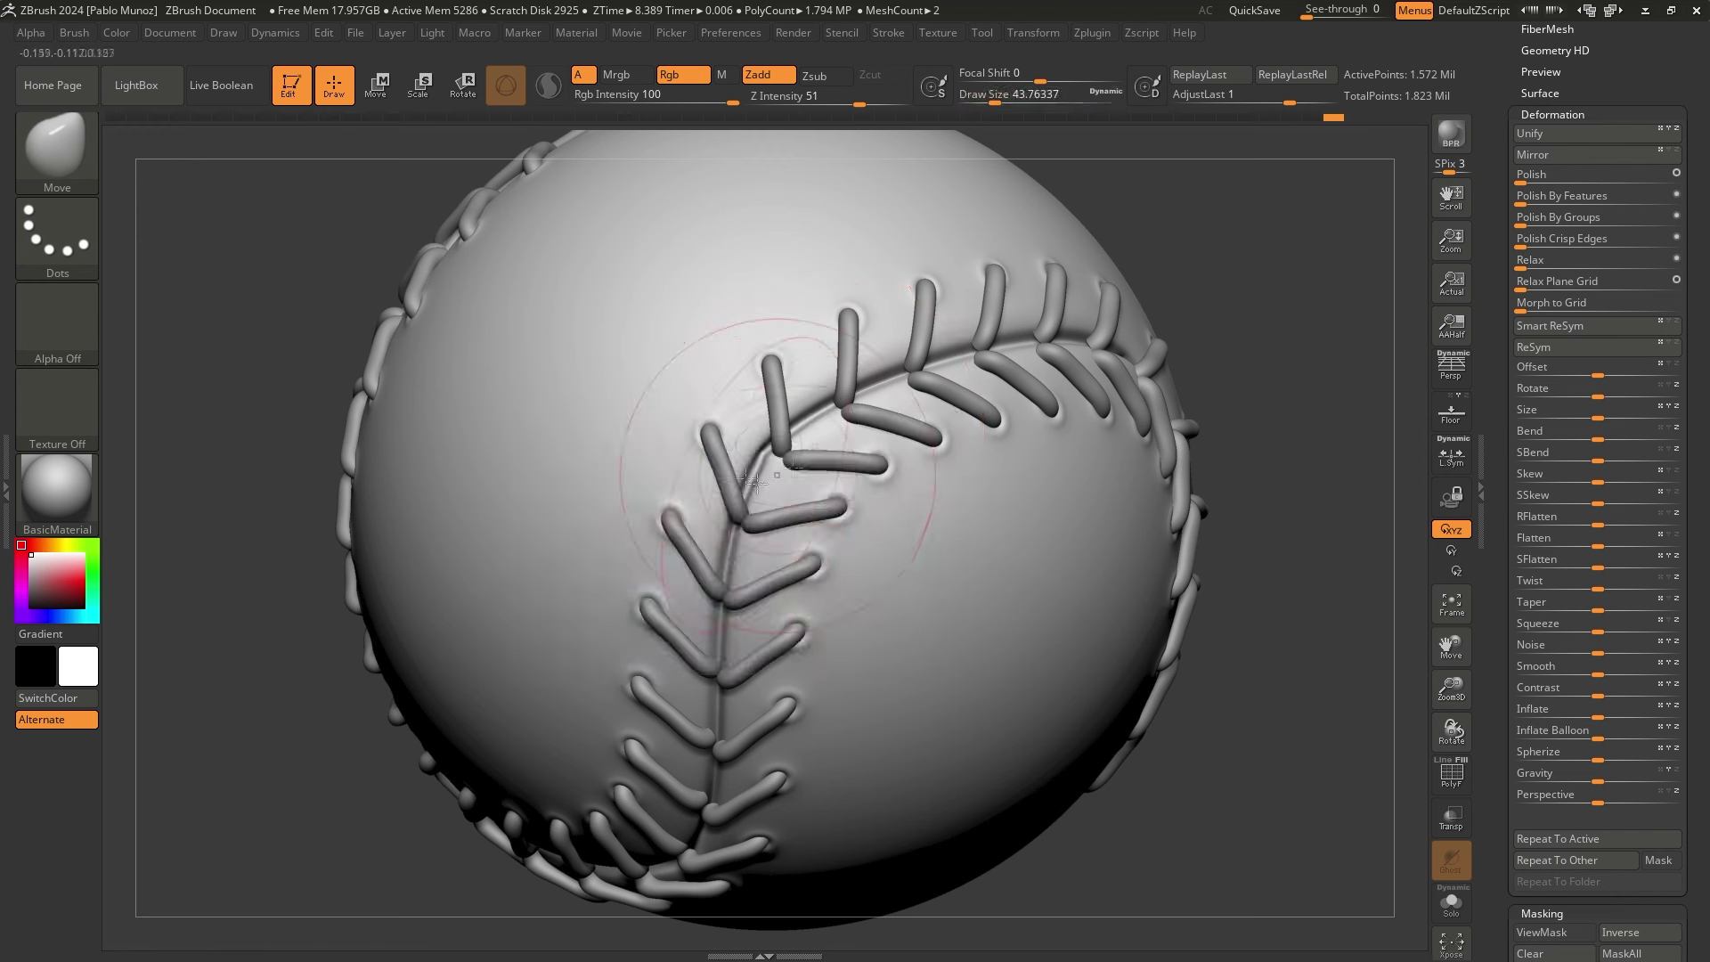
key("space")
left_click_drag(730, 458, 777, 448)
key("space")
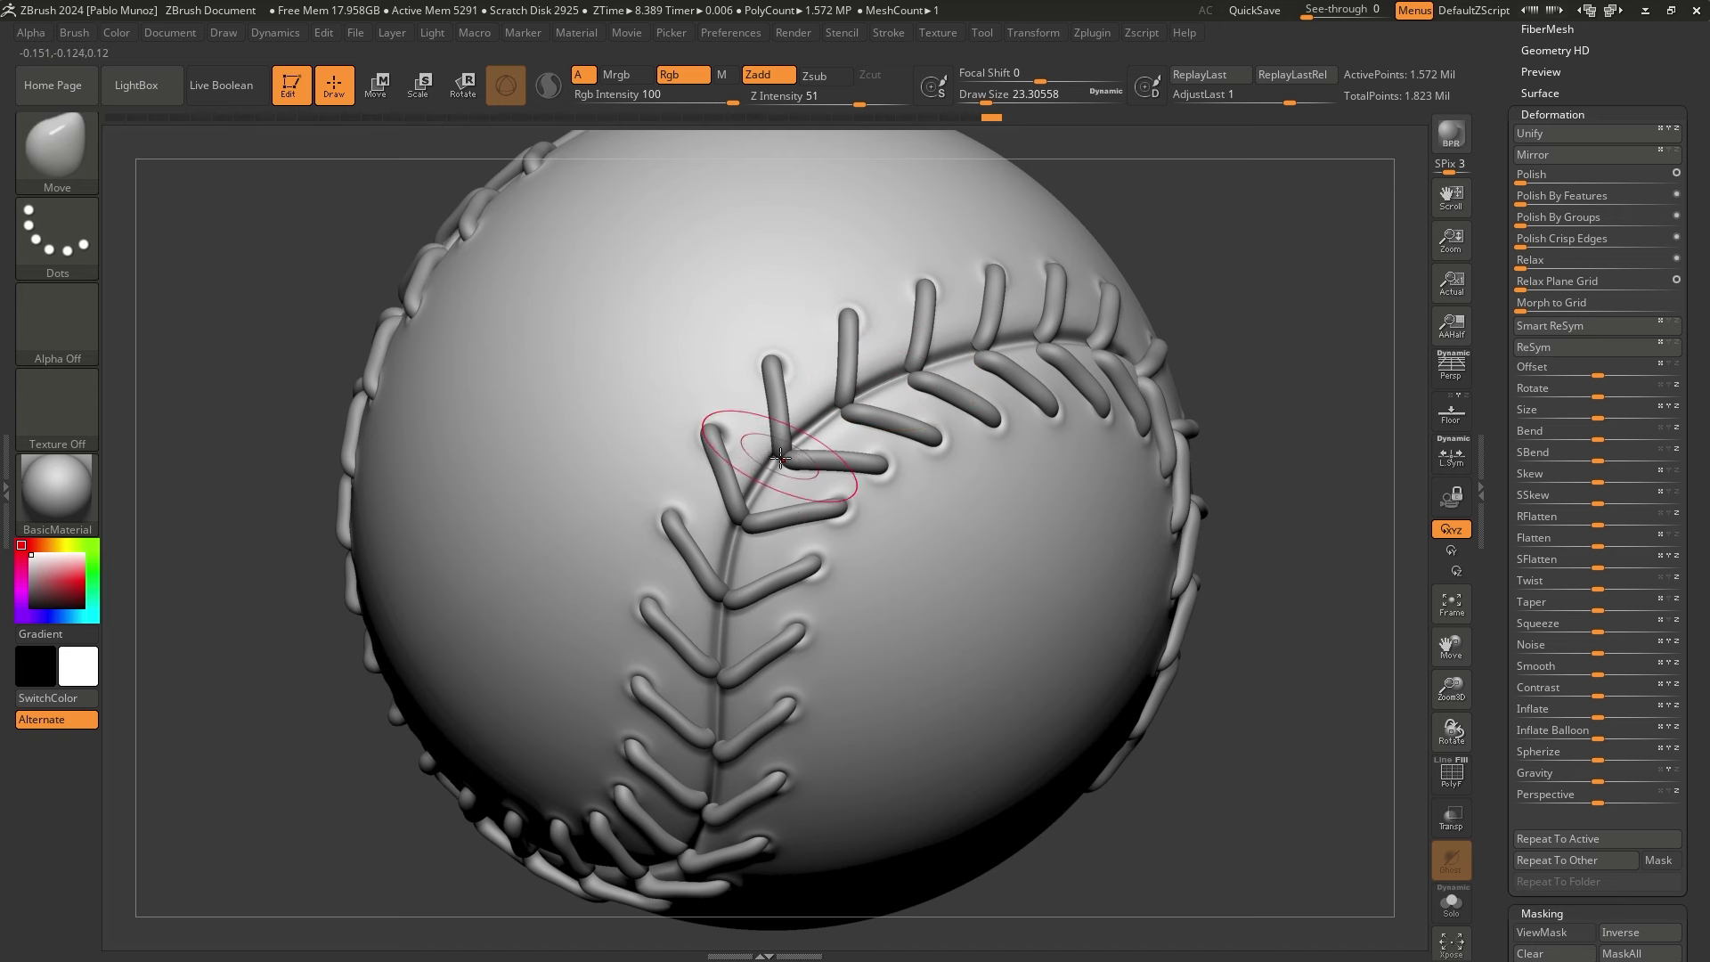
Refine the seam's path farther along the curve so it follows the line between the stitch rows
right_click_drag(825, 560, 805, 512, "ctrl")
right_click_drag(805, 511, 844, 465)
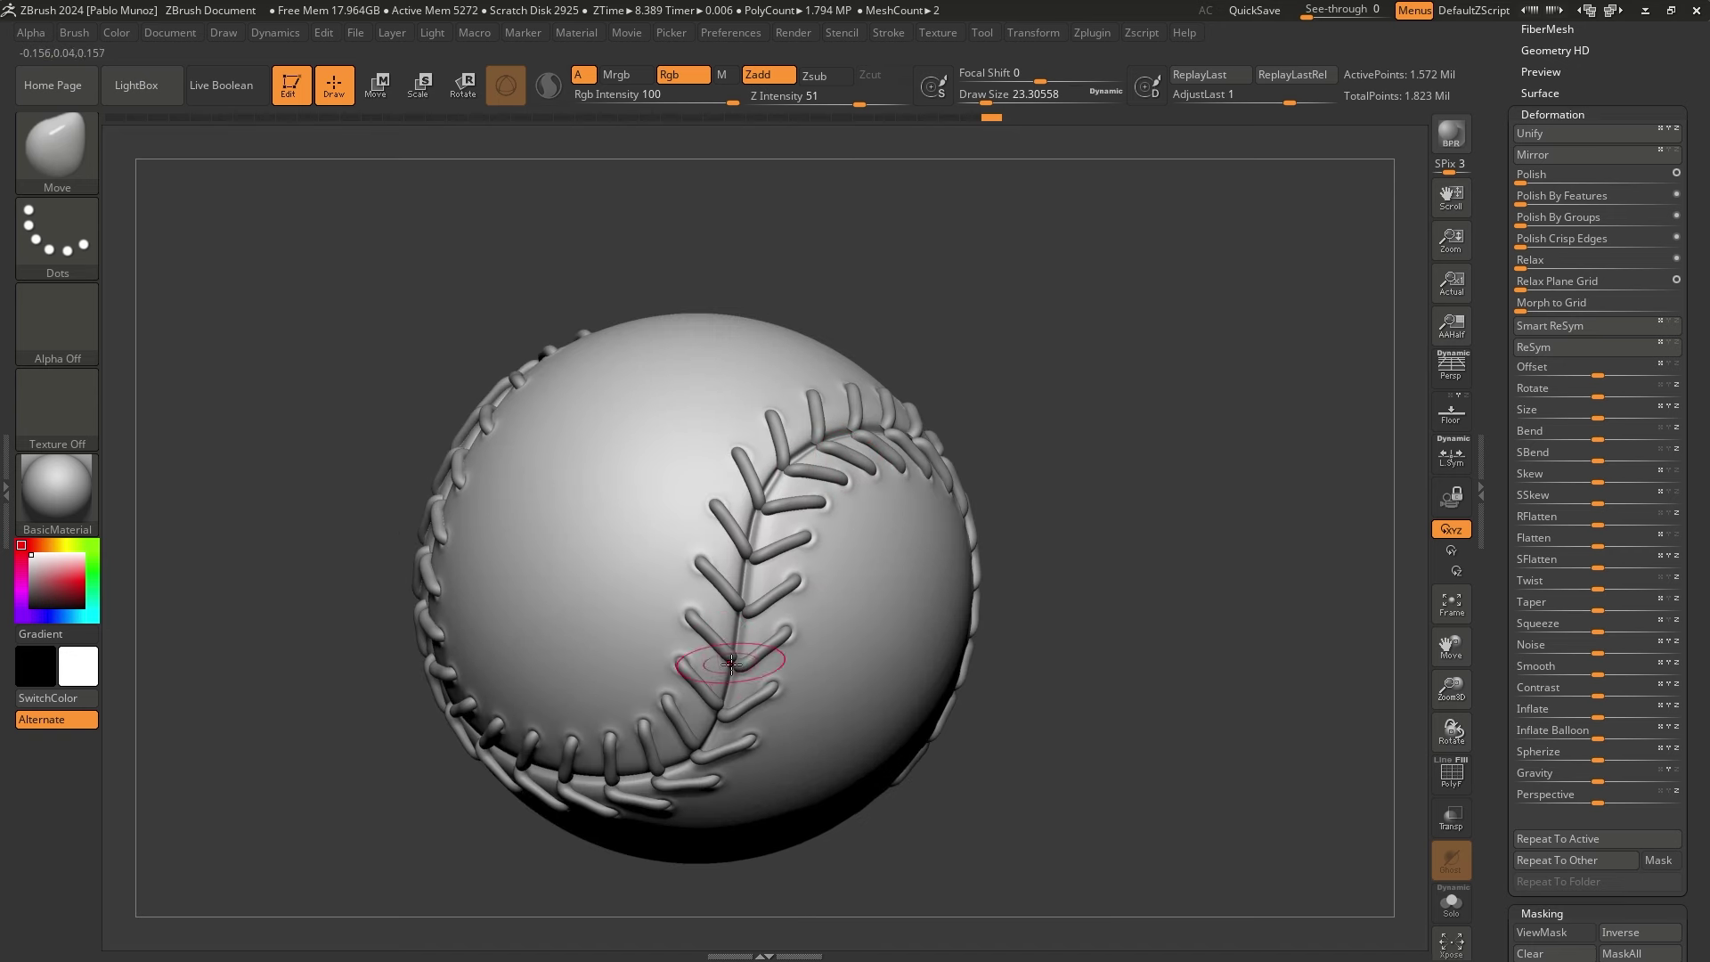
right_click_drag(731, 665, 731, 656)
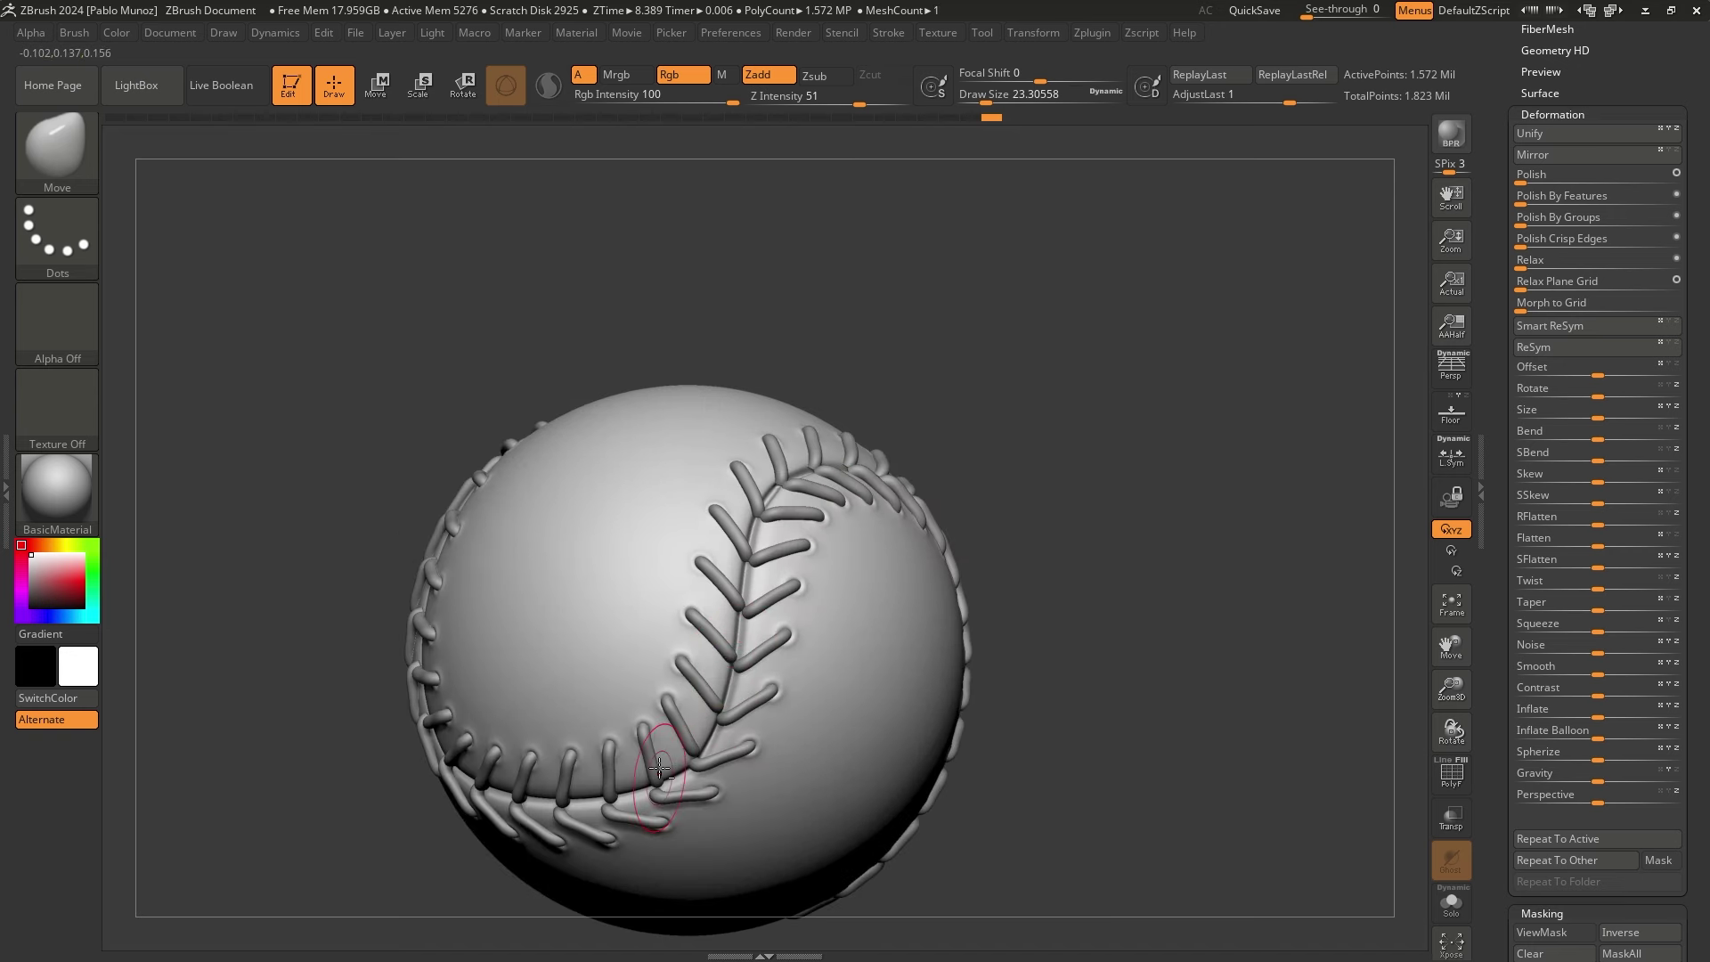
mouse_move(659, 767)
right_mouse_down()
mouse_move(631, 751)
mouse_move(917, 611)
right_mouse_up()
right_click_drag(971, 455, 885, 523, "ctrl")
right_click_drag(884, 523, 975, 446, "alt")
mouse_move(897, 489)
right_mouse_down()
mouse_move(887, 462)
mouse_move(953, 450)
right_mouse_up()
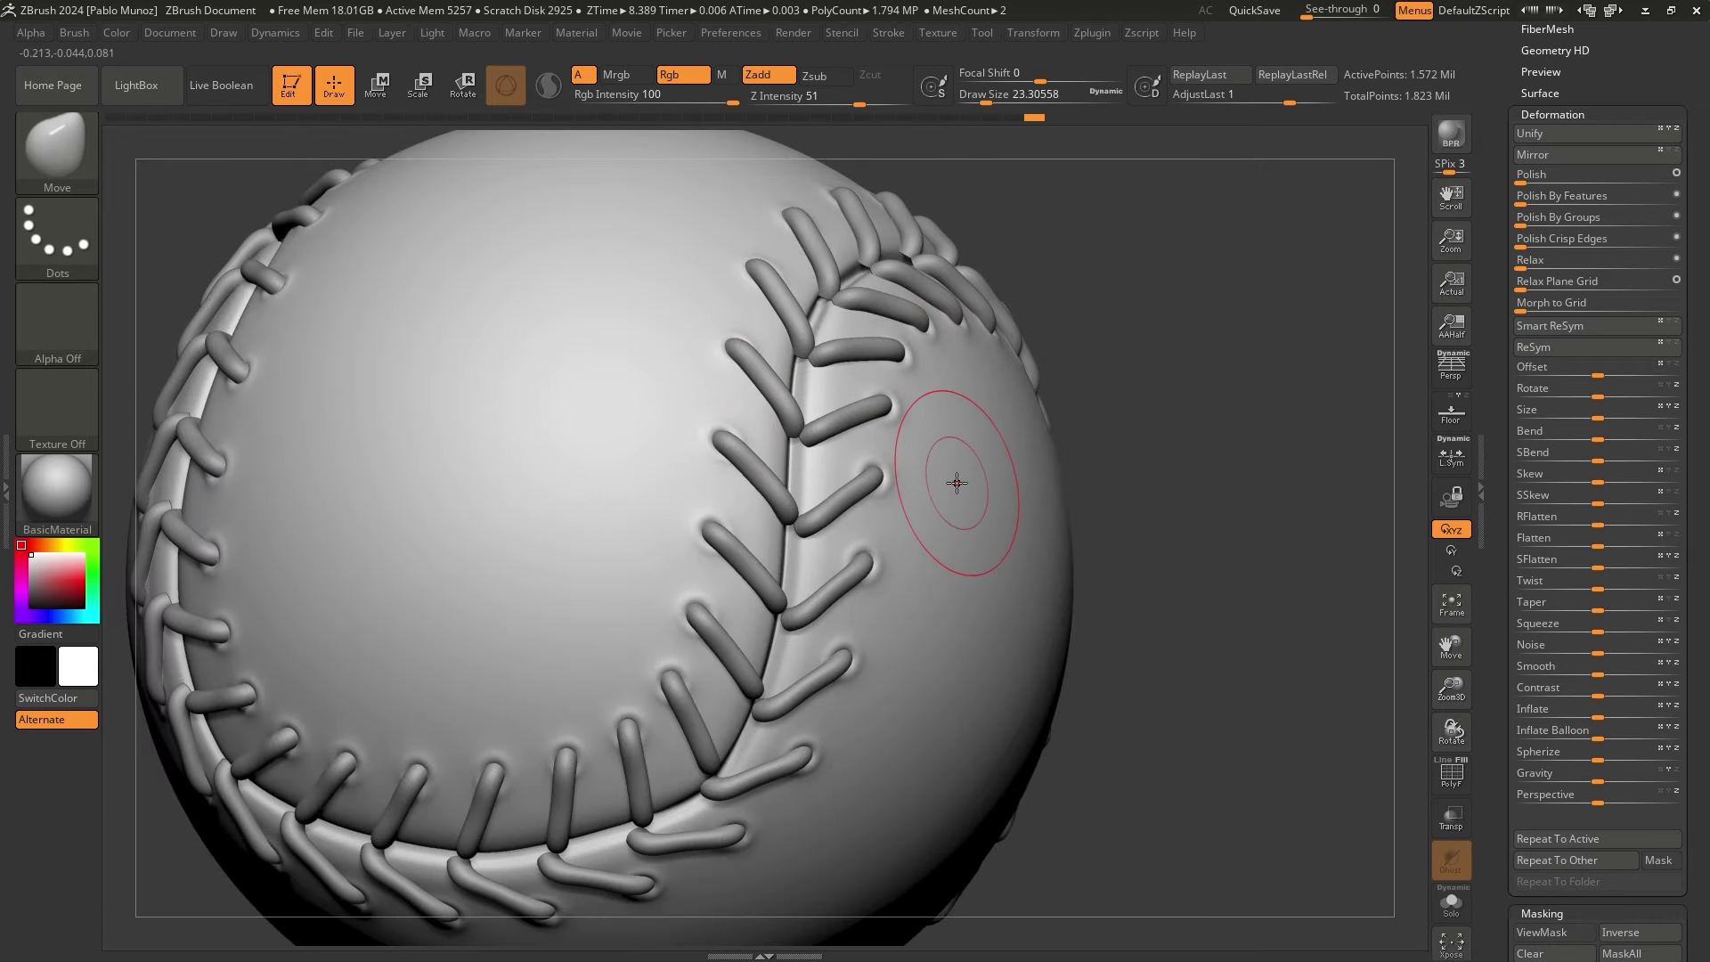
Try a positive Inflate deformation of 2 on the isolated ball and check it with the stitches shown again
right_click_drag(1087, 382, 1027, 401)
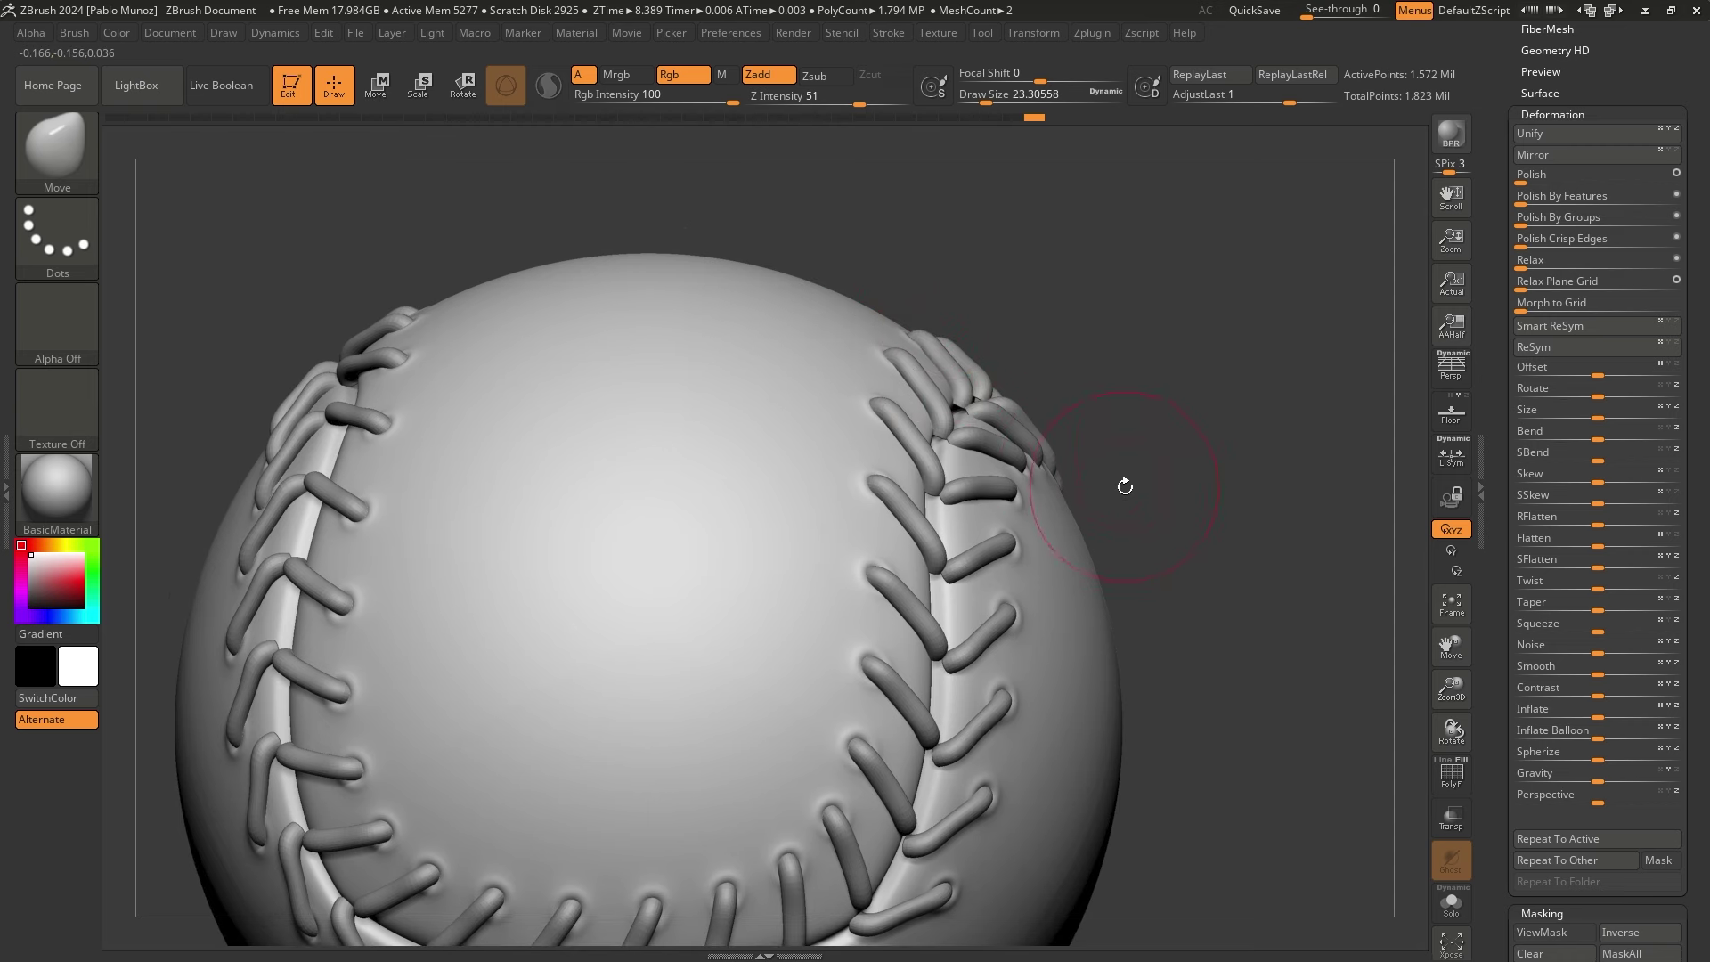
right_click(1125, 488)
right_click_drag(1269, 461, 1059, 499)
key("alt+s")
right_click_drag(896, 592, 914, 413, "alt")
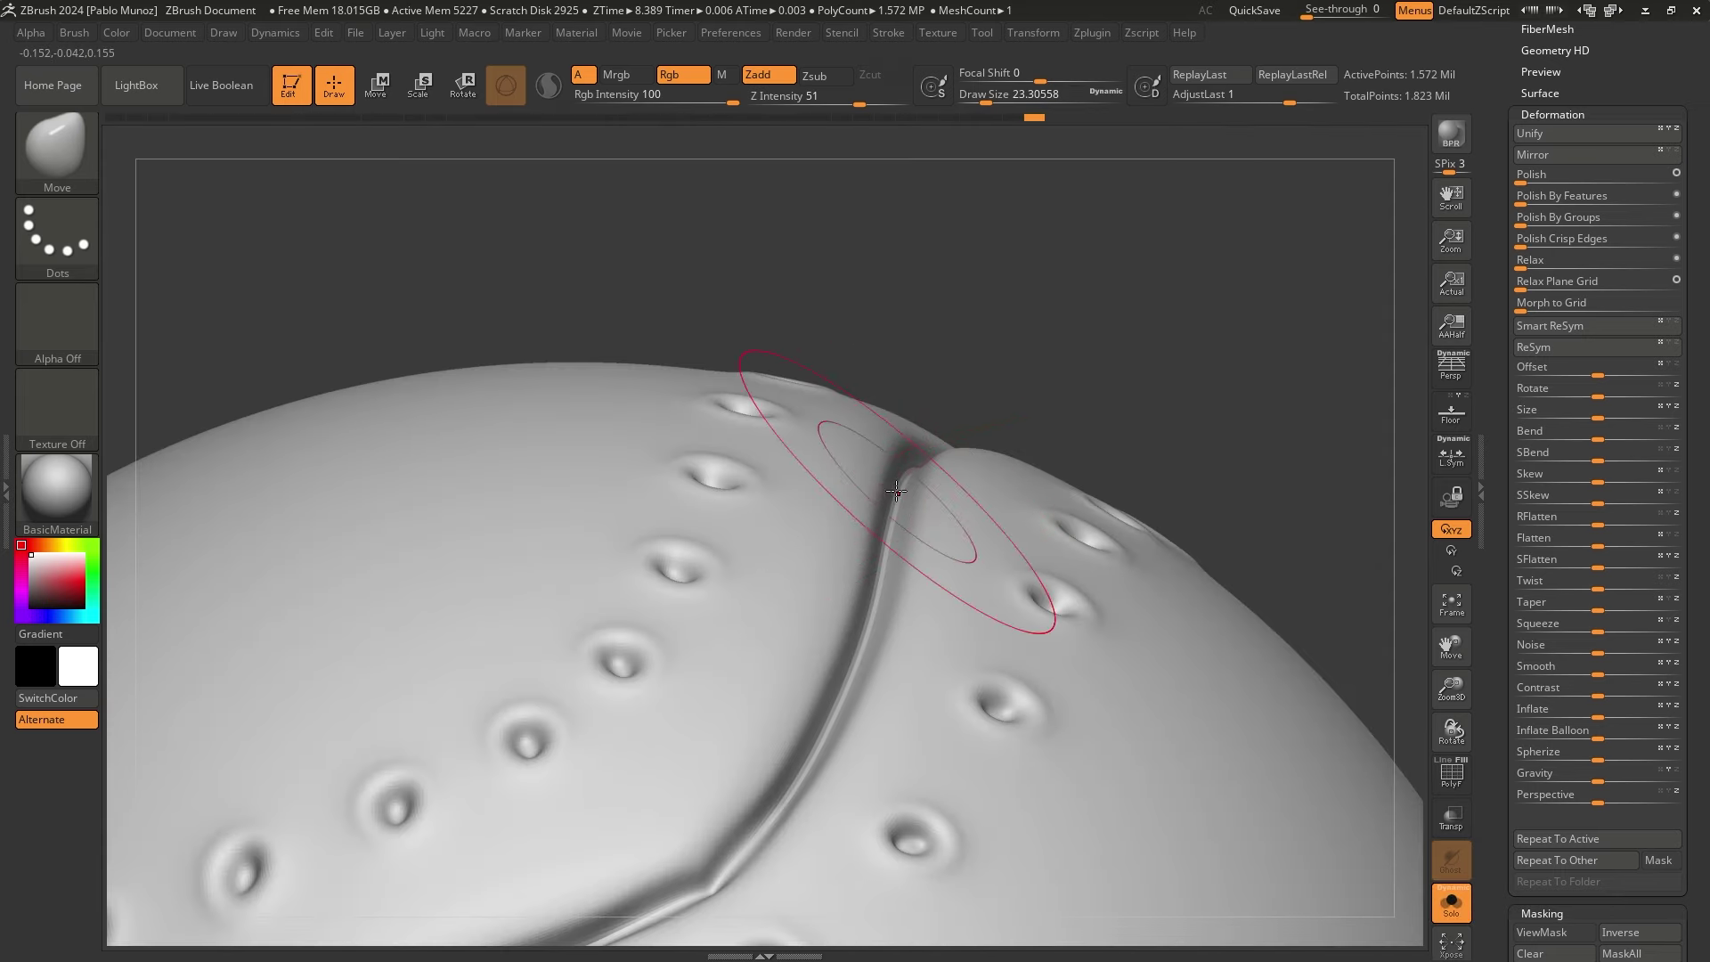
left_click_drag(1603, 719, 1601, 717)
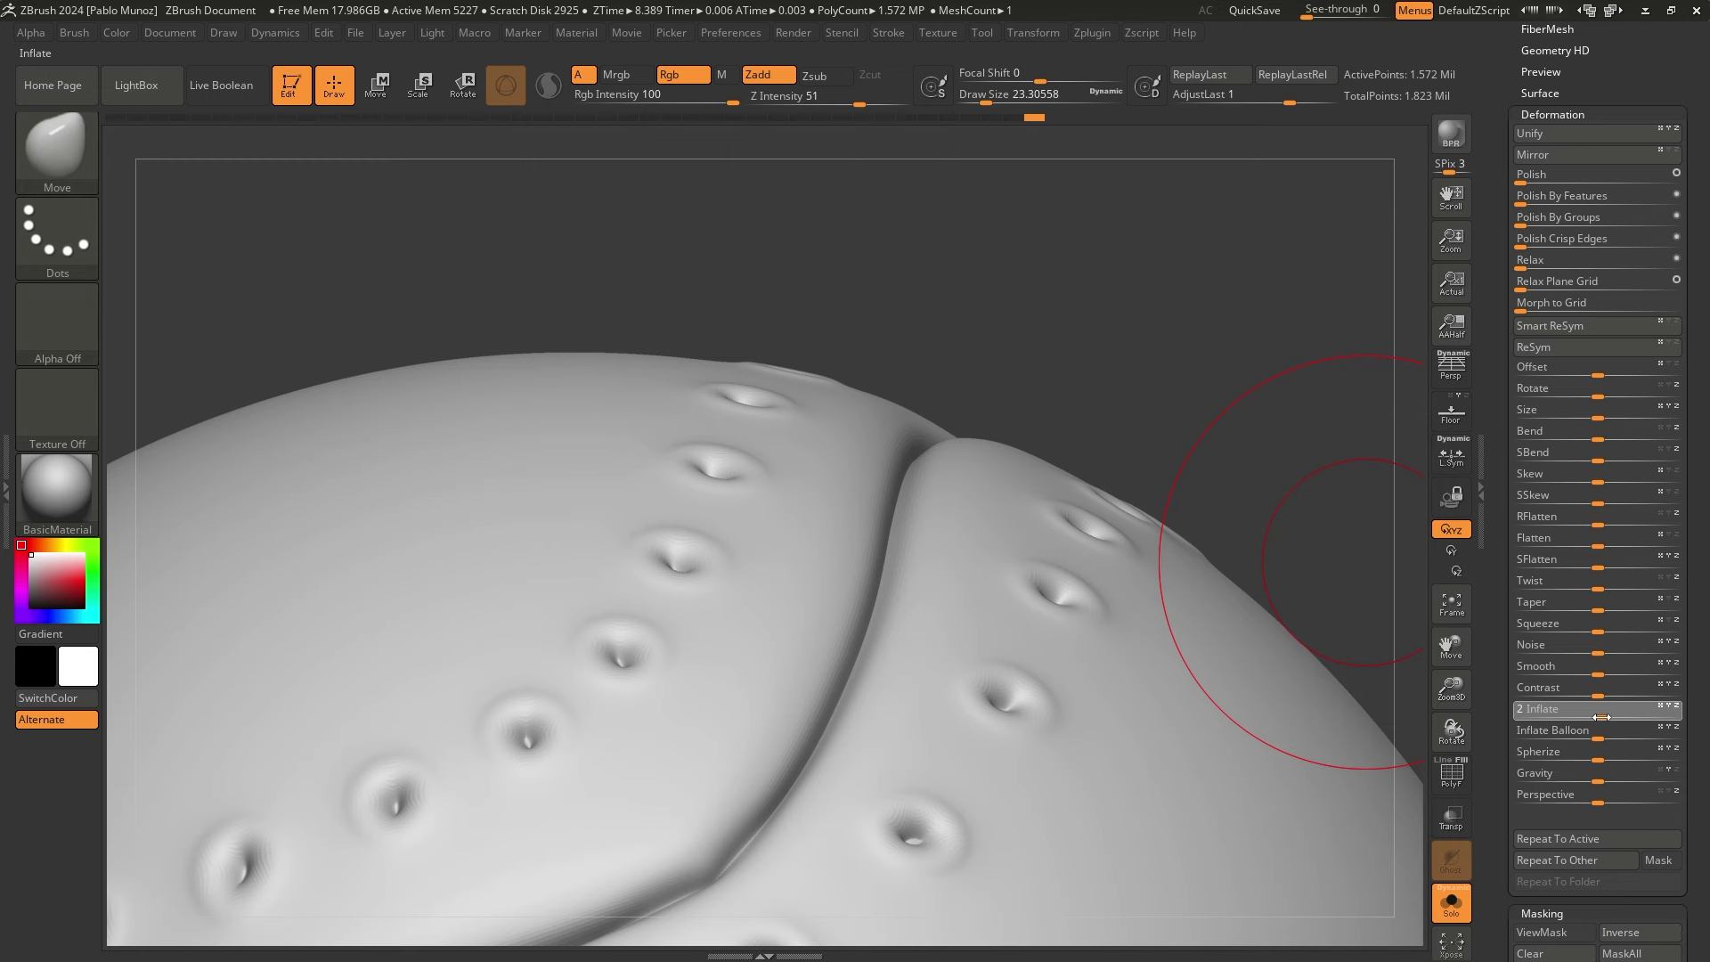
key("alt+s")
mouse_move(1204, 486)
right_mouse_down("ctrl")
mouse_move(1102, 538)
mouse_move(1114, 588)
mouse_move(985, 490)
right_mouse_up("ctrl")
left_click_drag(1185, 641, 1129, 601)
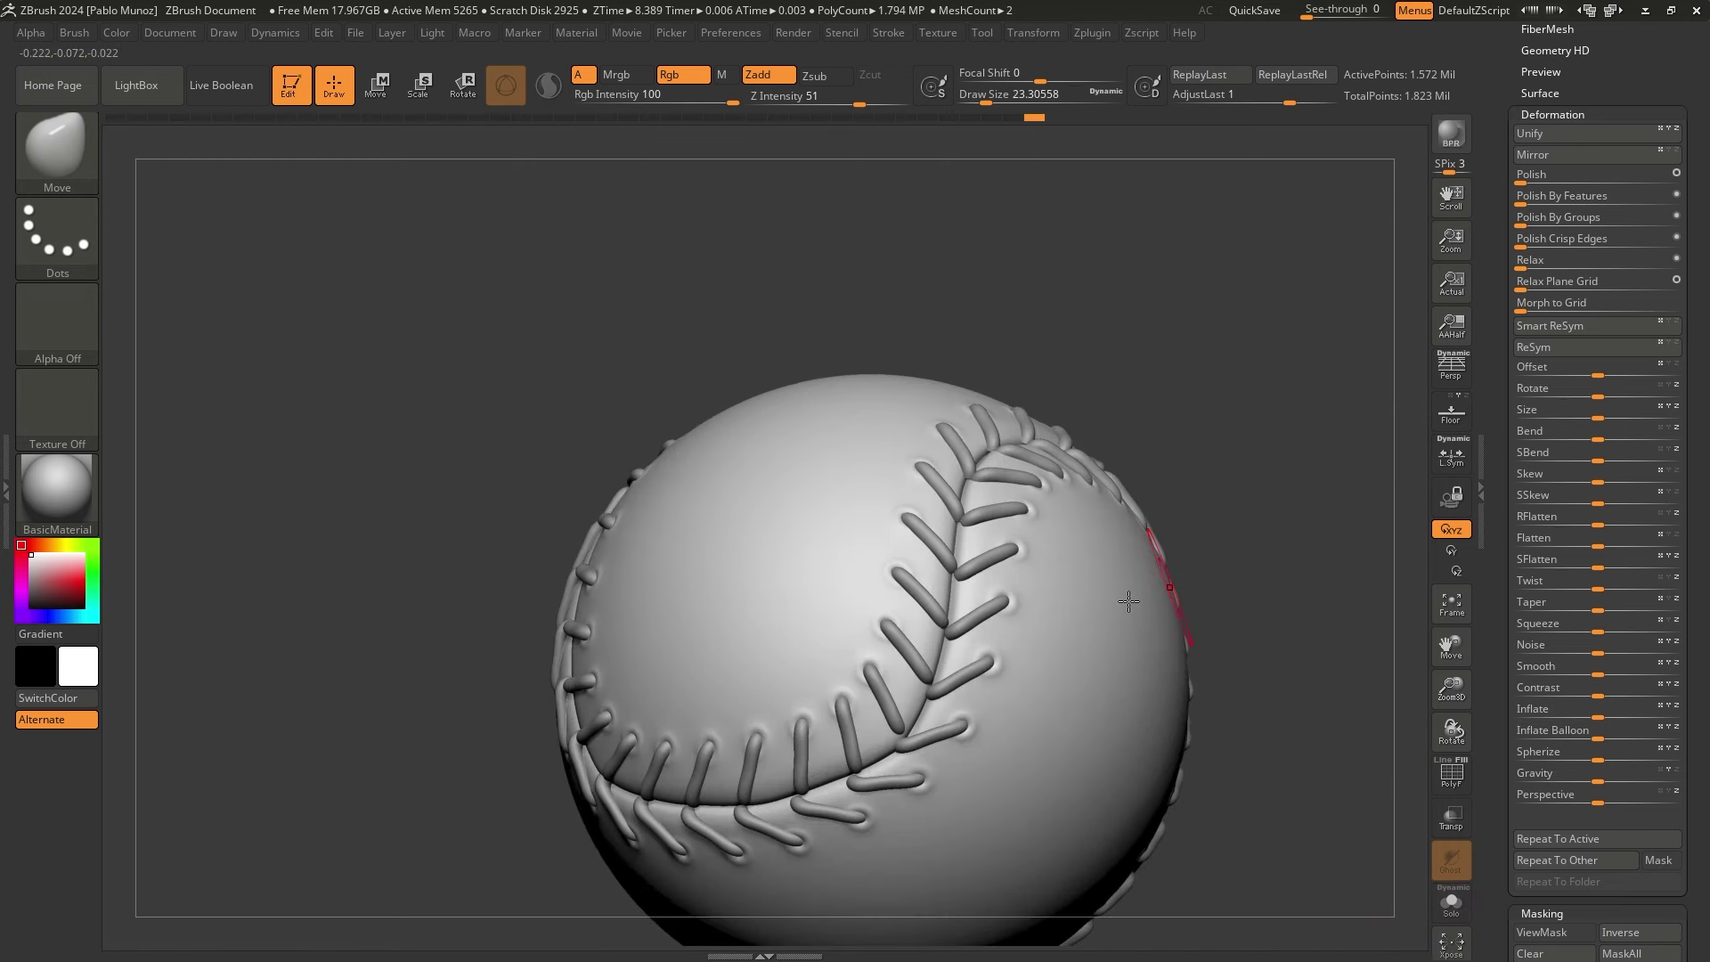
left_click_drag(1246, 487, 1168, 394, "alt")
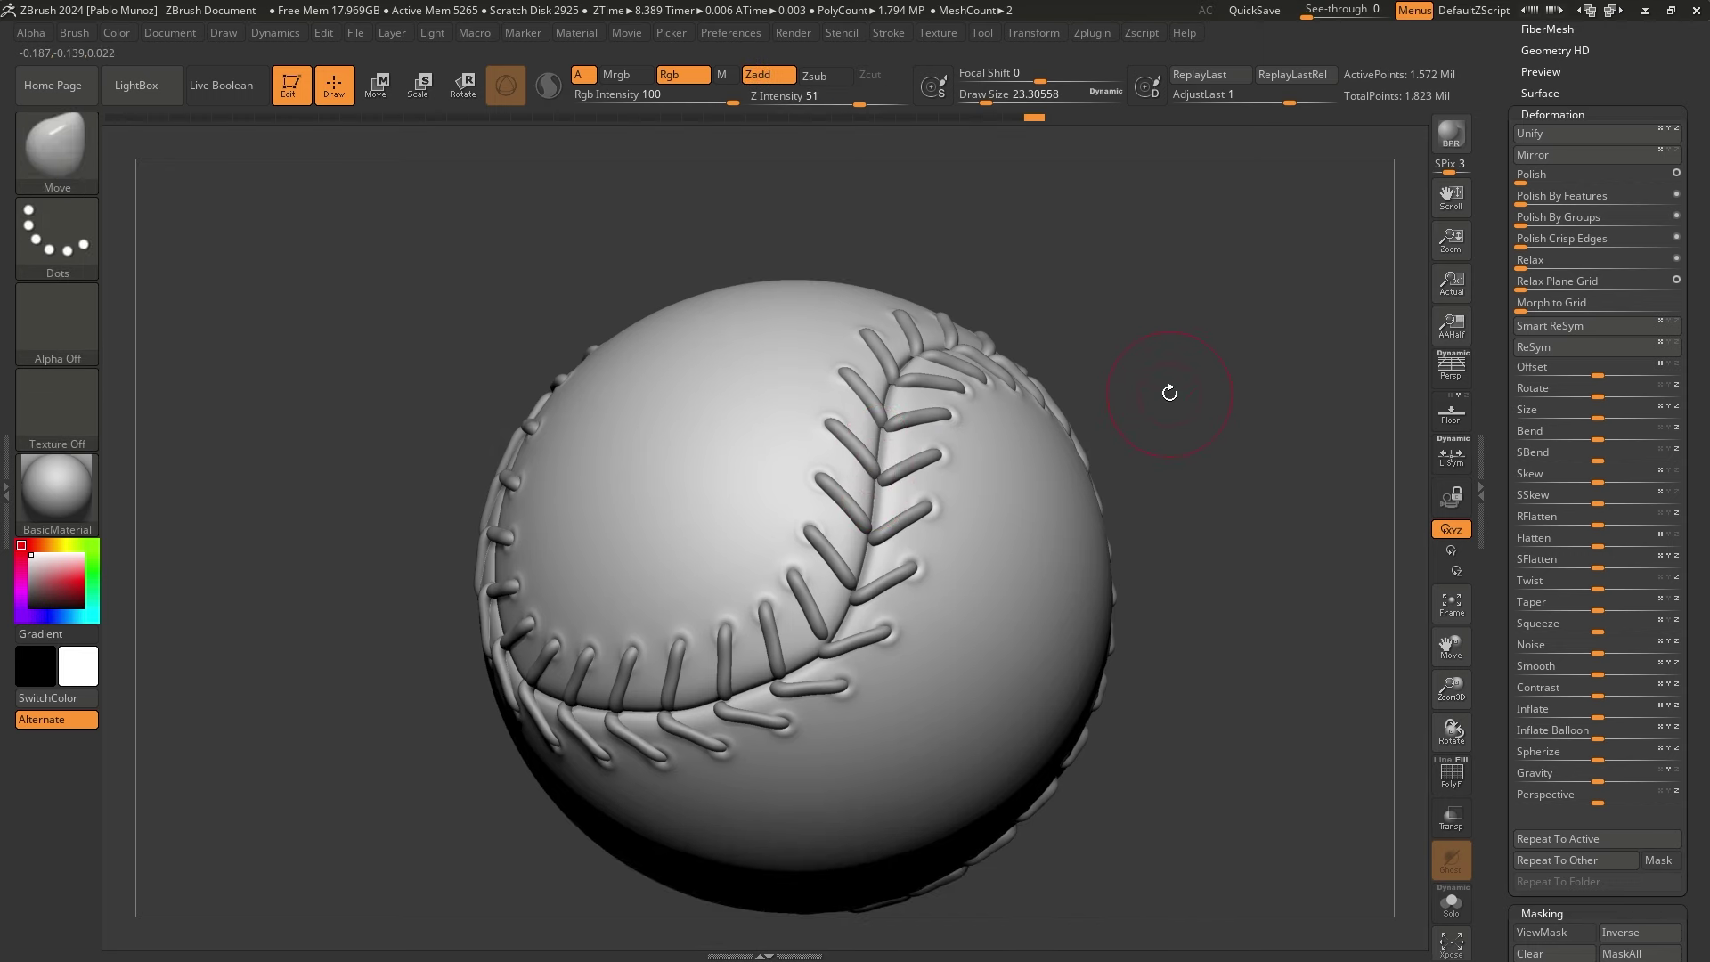
Switch to the Move Topological brush with a draw size of about 51 for adjusting the stitches
key("b")
key("m")
key("t")
key("space")
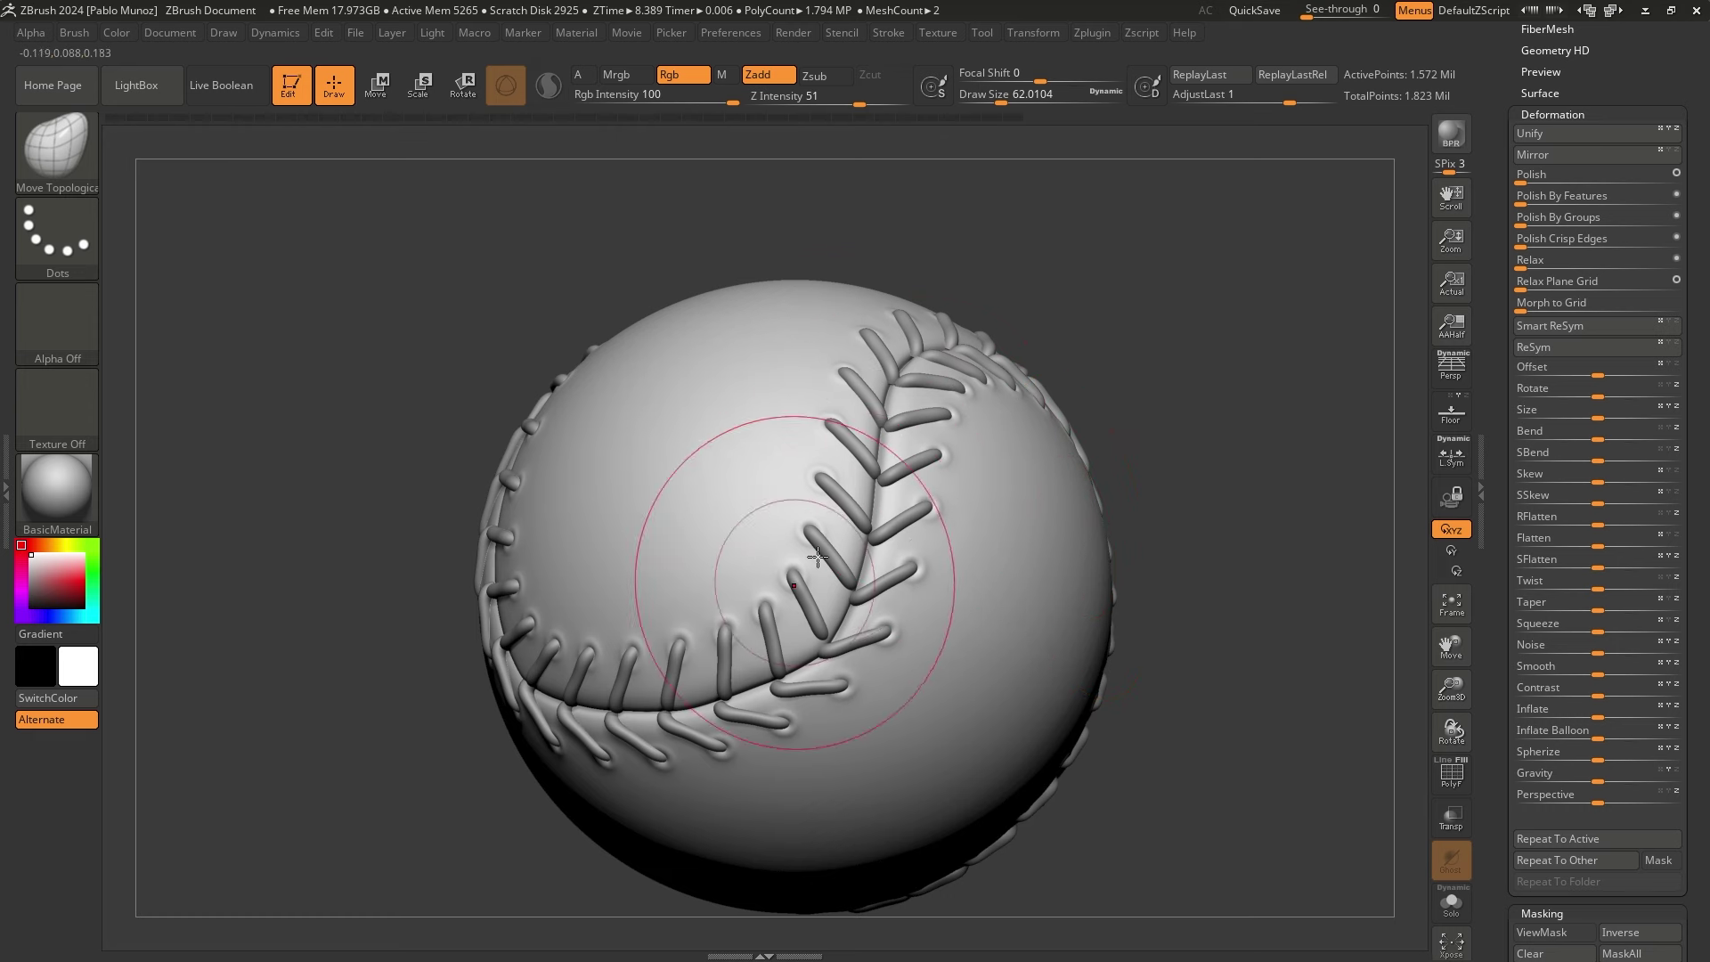
key("space")
left_click_drag(927, 354, 922, 353)
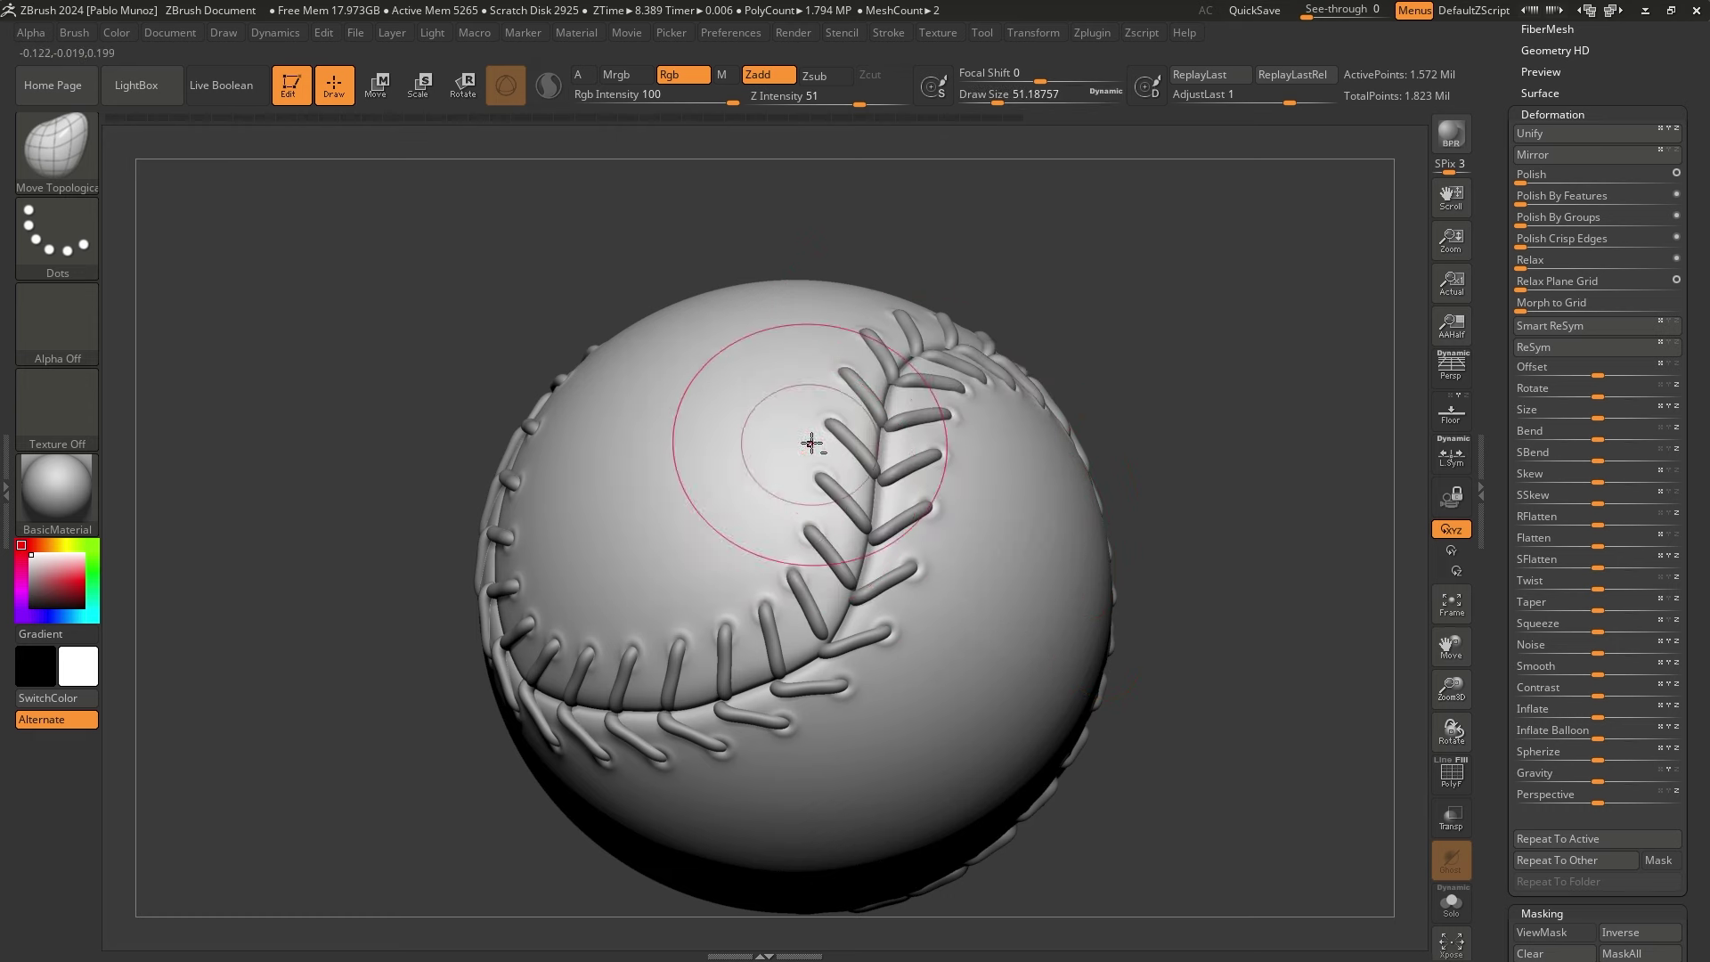
mouse_move(866, 415)
right_mouse_down("ctrl")
mouse_move(890, 483)
mouse_move(932, 392)
mouse_move(931, 459)
right_mouse_up("ctrl")
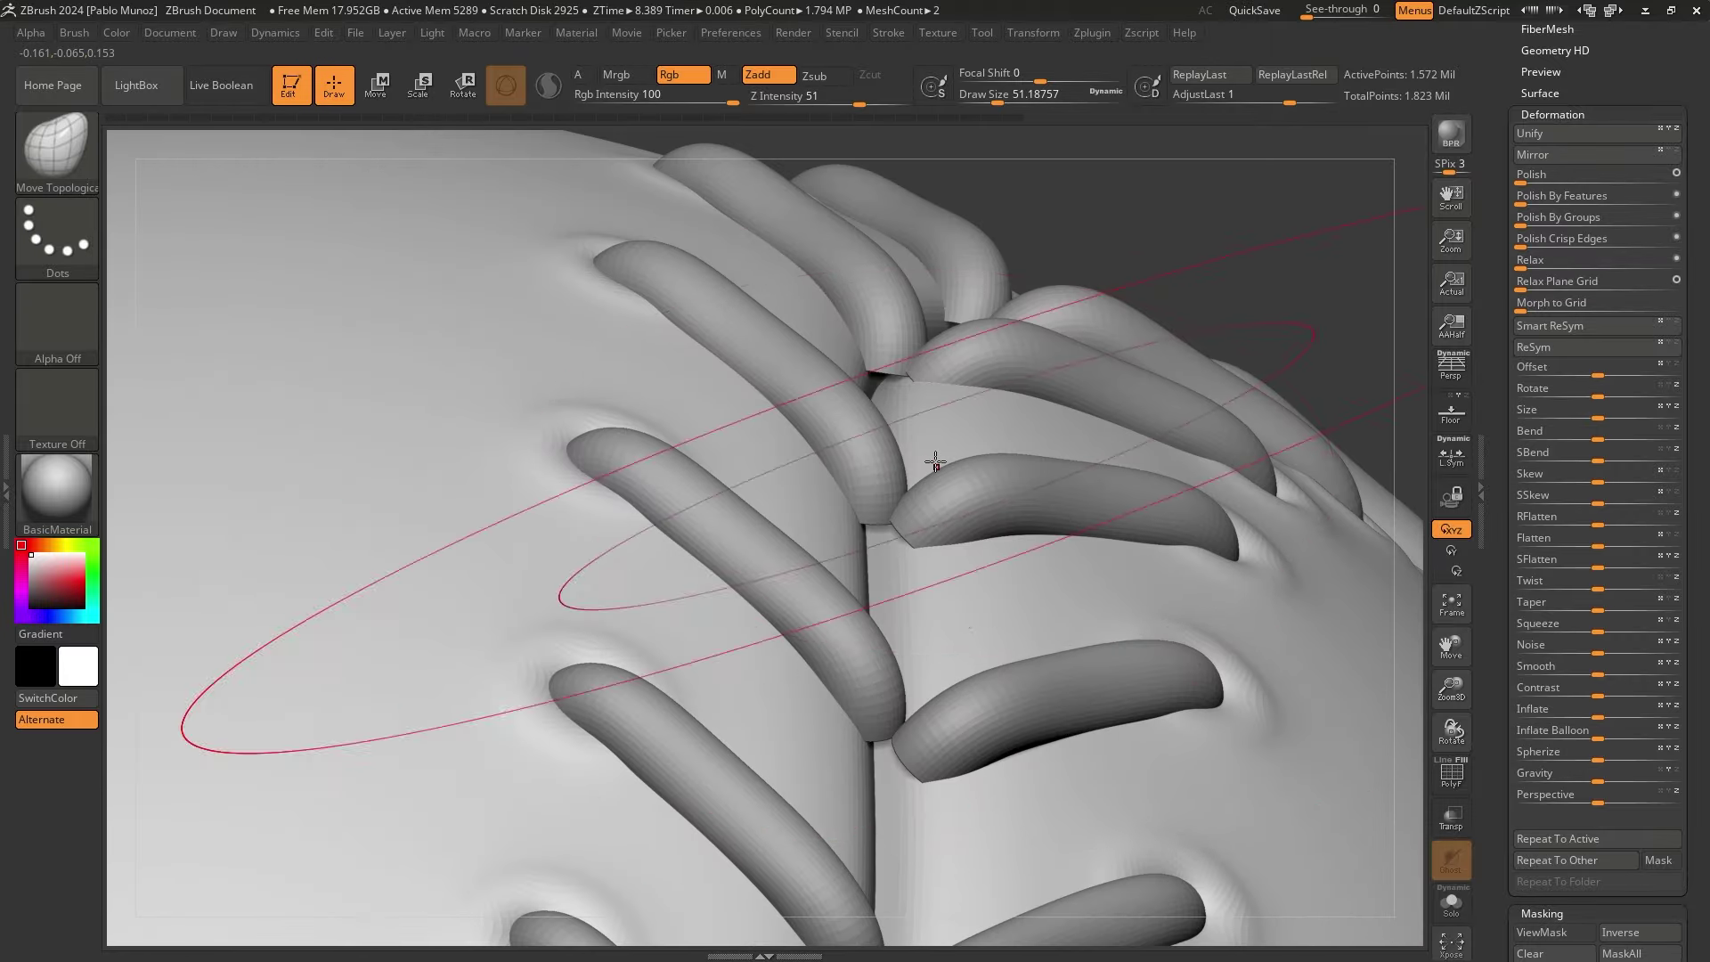
Make the stitches the active subtool and pull their inner ends toward the seam with a draw size of about 22
key("space")
left_click_drag(933, 461, 922, 463)
right_click_drag(922, 463, 927, 415)
left_click_drag(942, 532, 953, 492)
left_click(922, 524, "alt")
key("space")
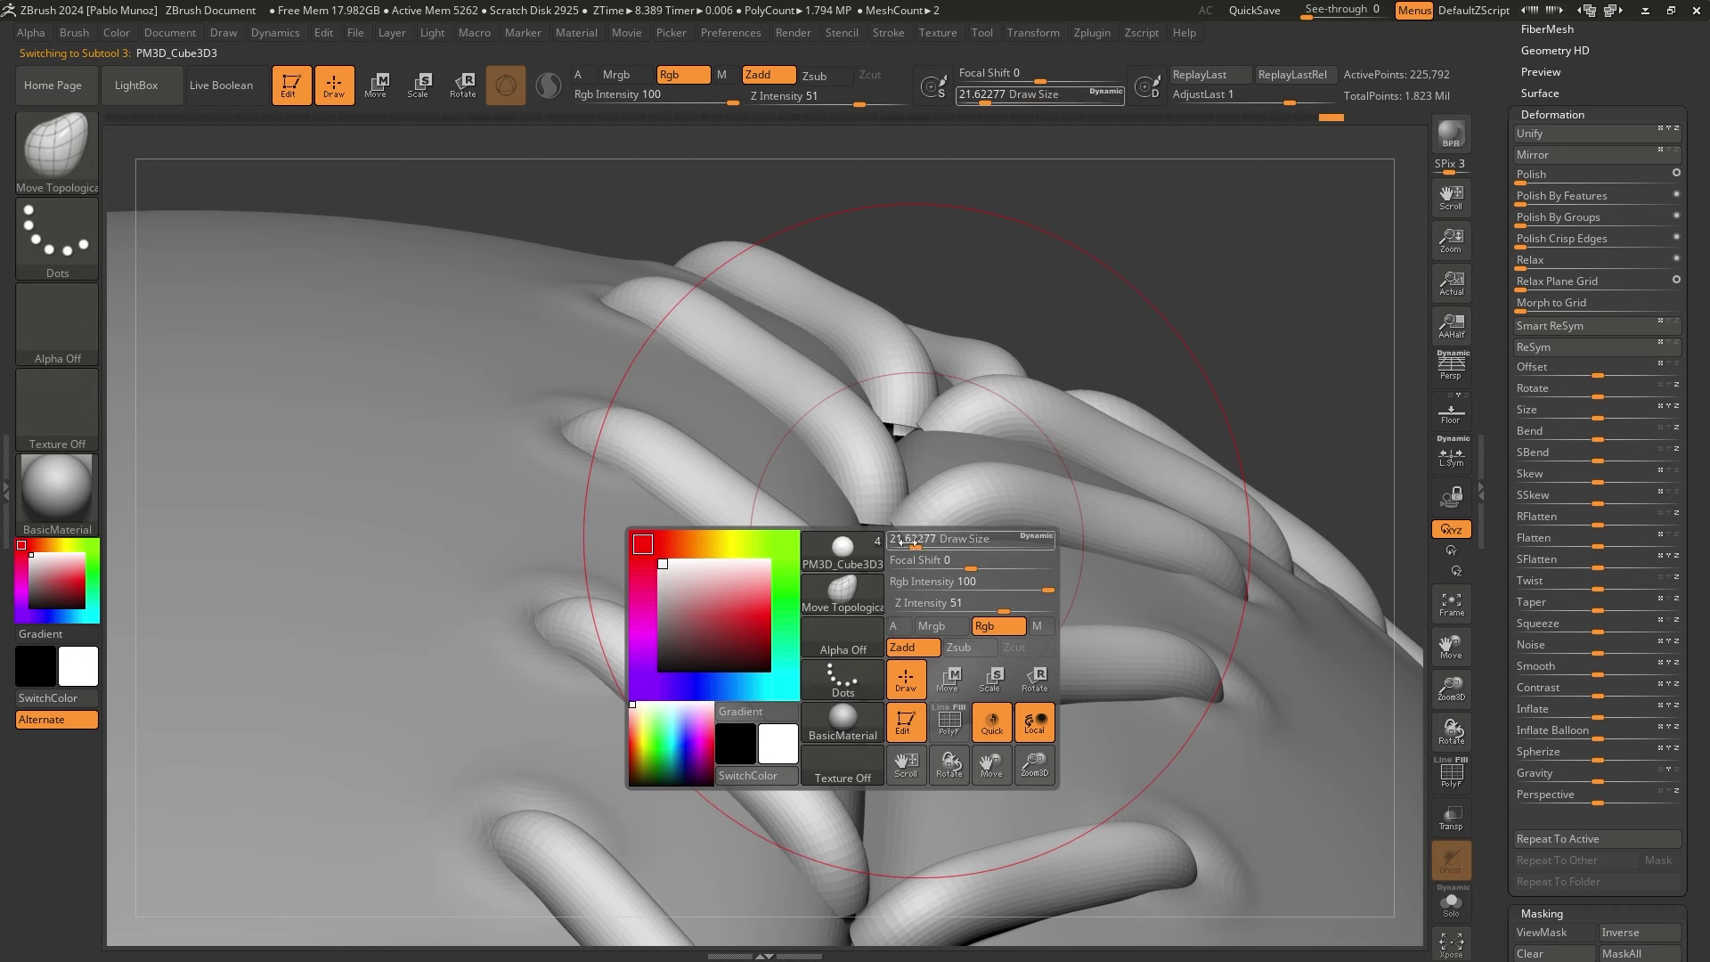
mouse_move(891, 540)
left_mouse_down()
mouse_move(874, 562)
mouse_move(873, 545)
left_mouse_up()
left_click_drag(903, 409, 882, 441)
mouse_move(1069, 472)
right_mouse_down()
mouse_move(989, 439)
mouse_move(971, 524)
right_mouse_up()
left_click_drag(954, 513, 928, 545)
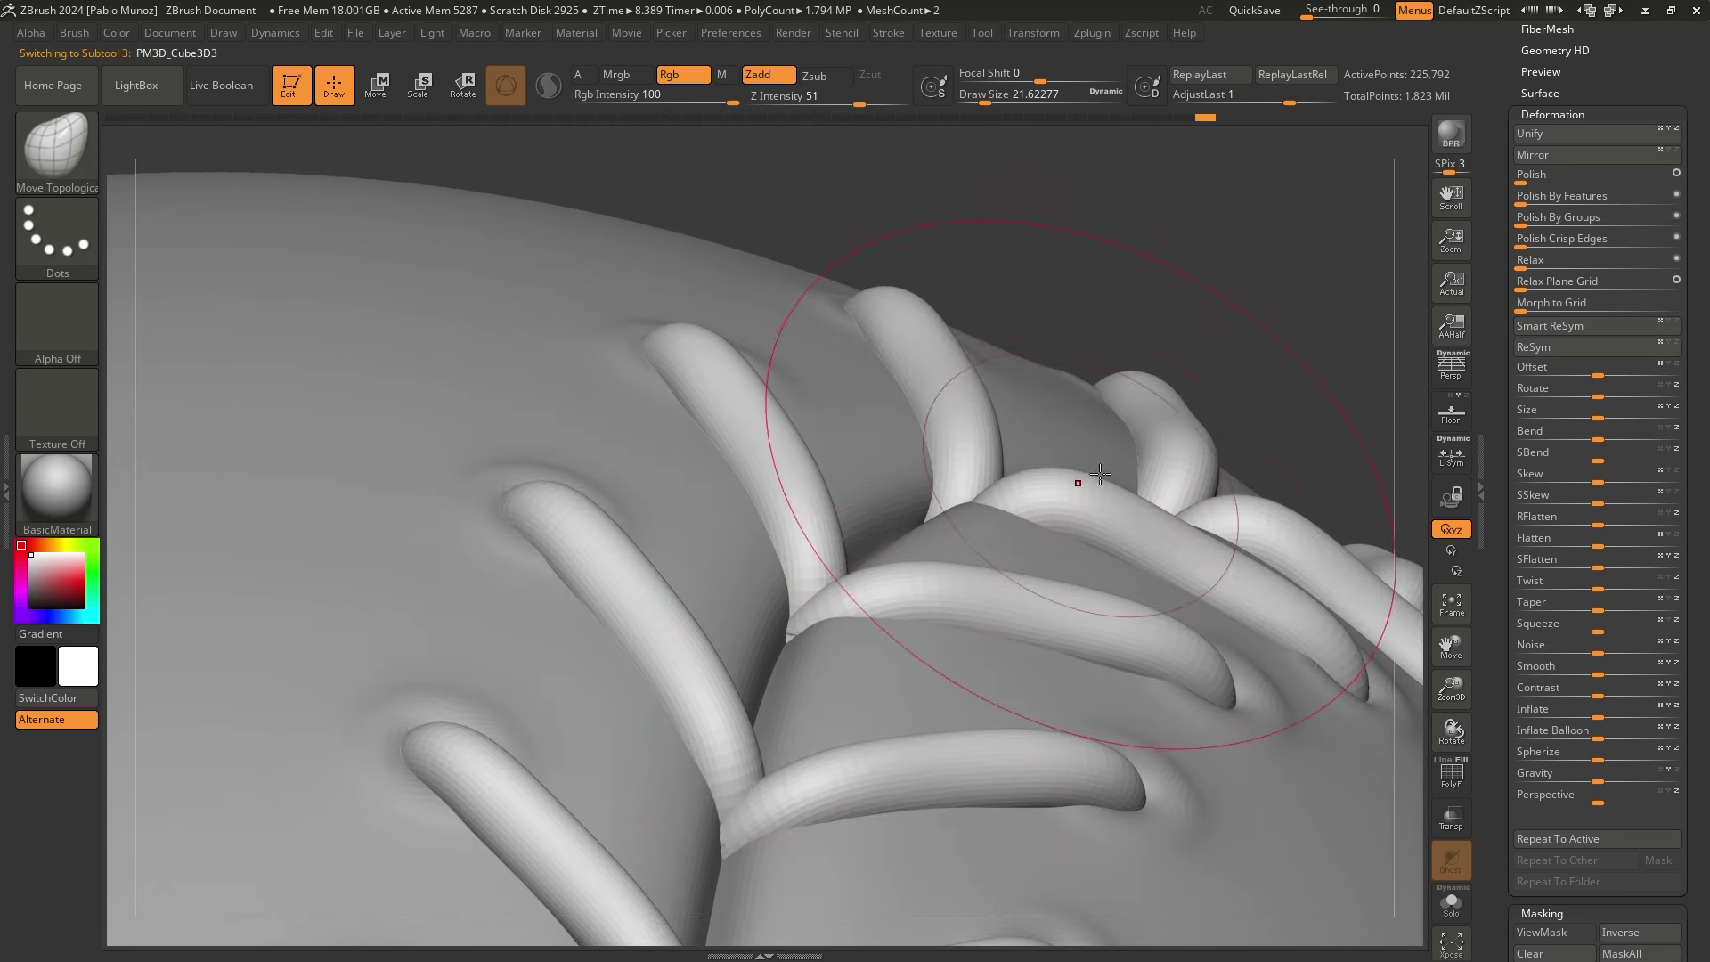
Reposition more individual stitches along the seam's curve with the Move Topological brush
mouse_move(1101, 475)
right_mouse_down()
mouse_move(1019, 489)
mouse_move(1030, 656)
mouse_move(1035, 628)
right_mouse_up()
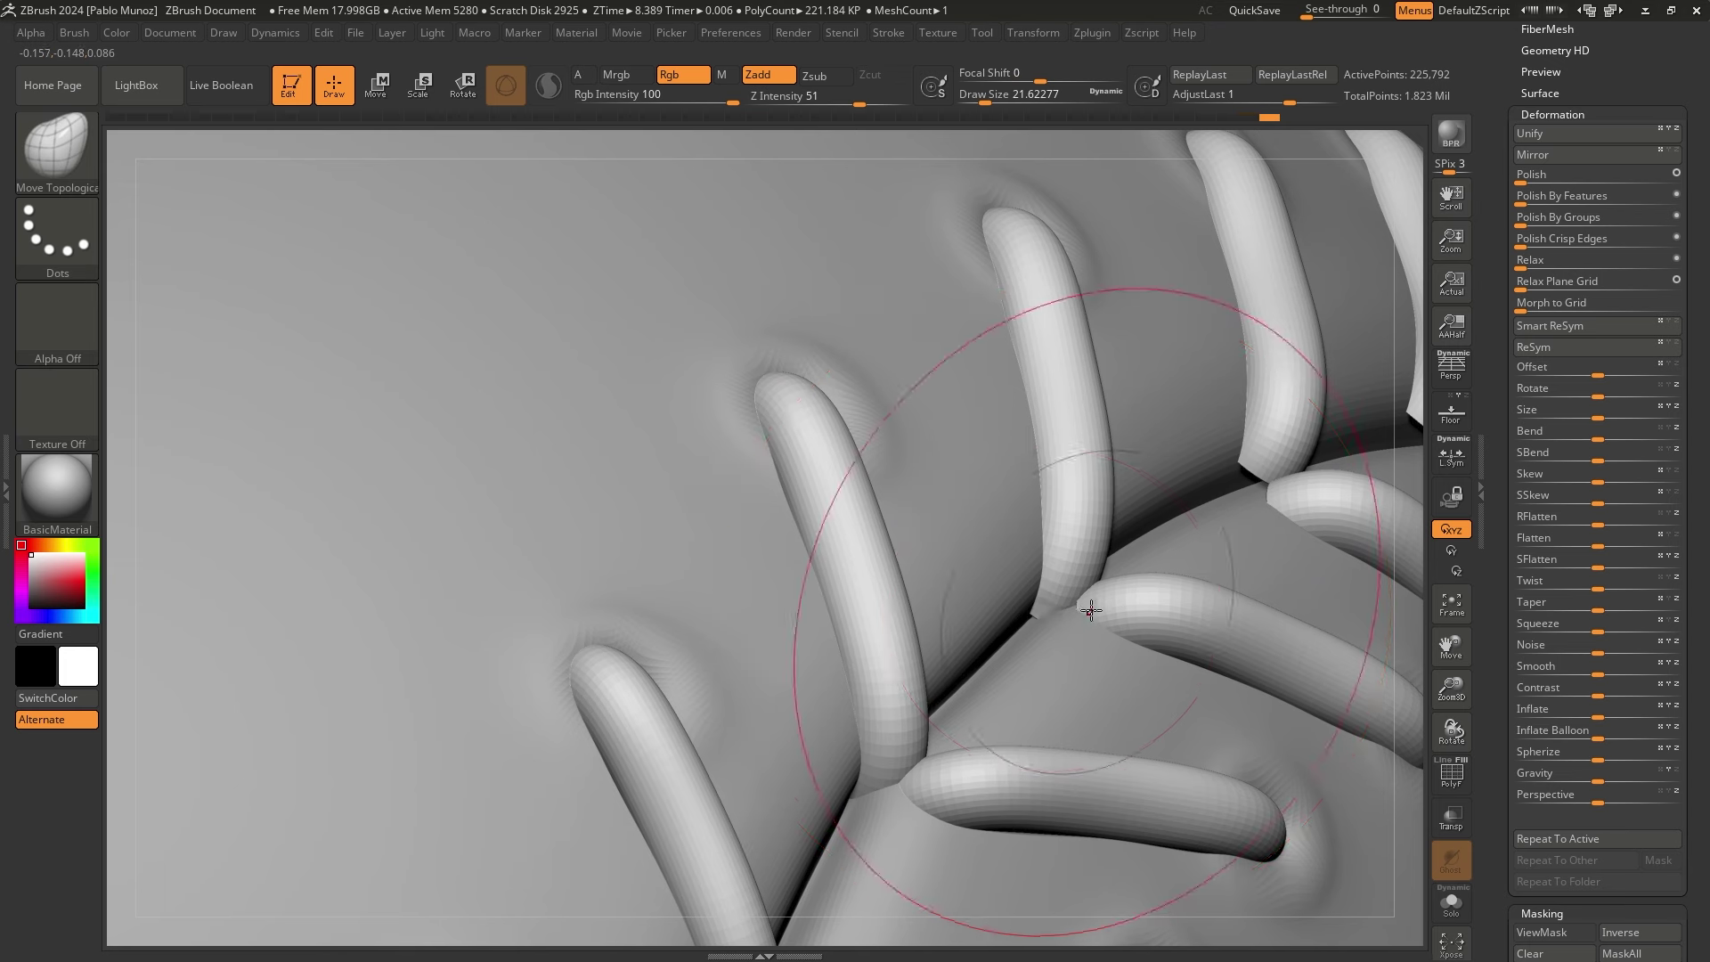
left_click(69, 34)
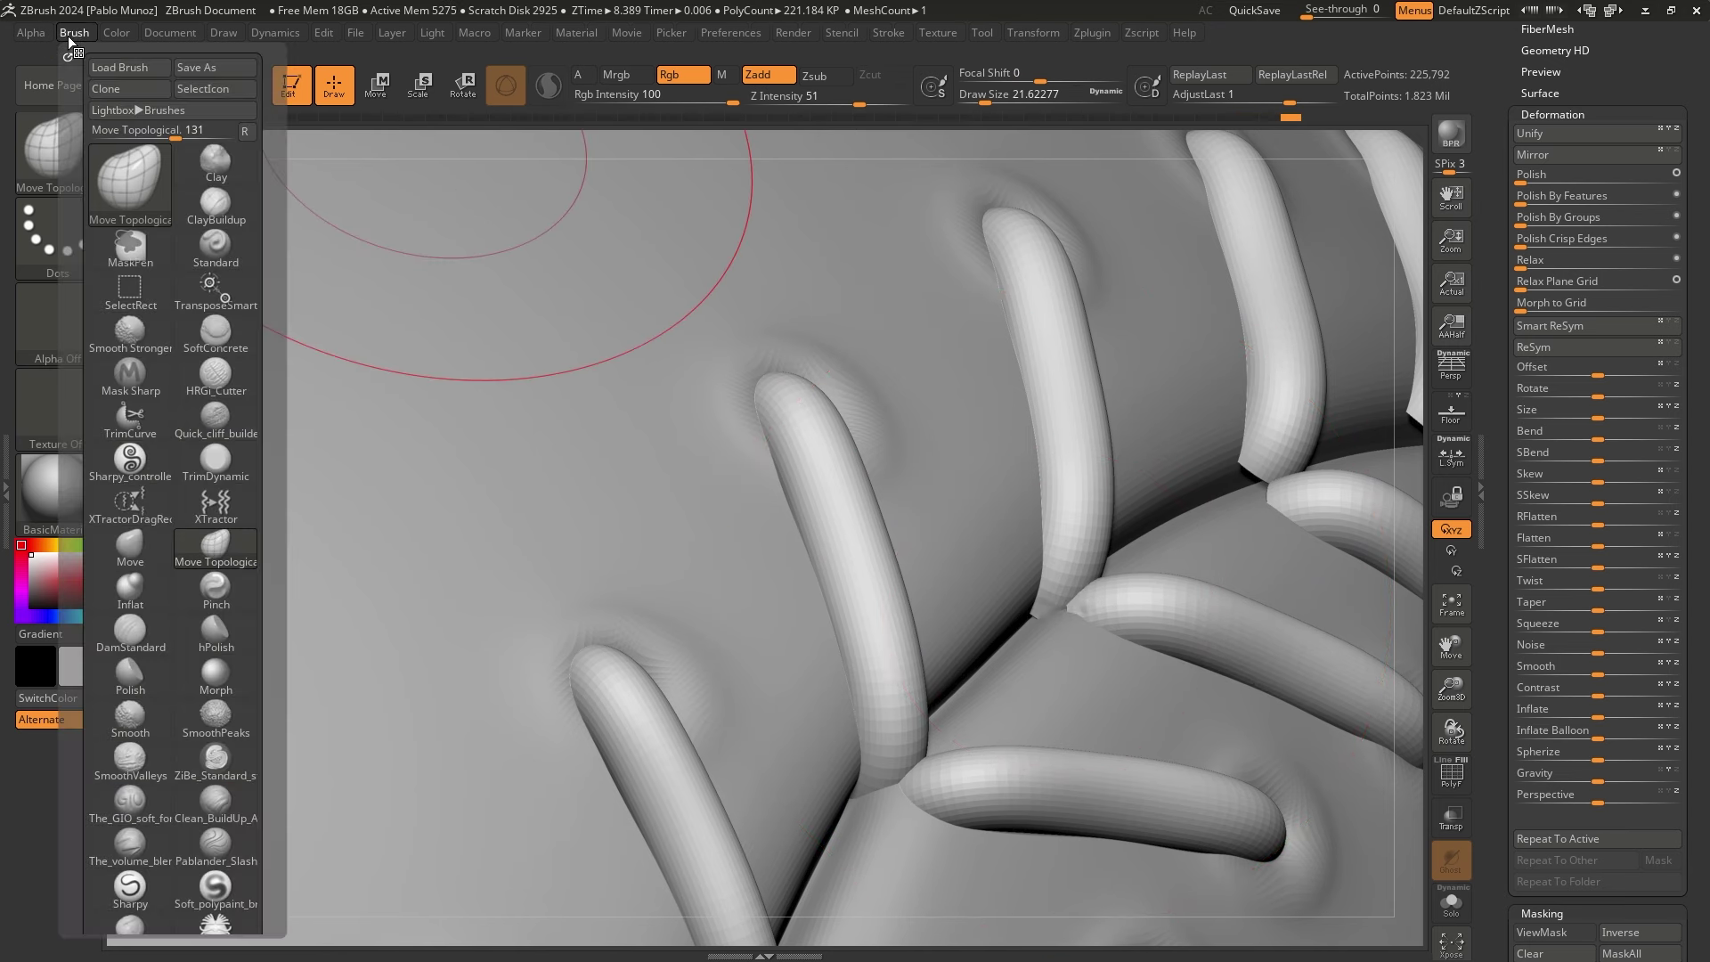
left_click(145, 384)
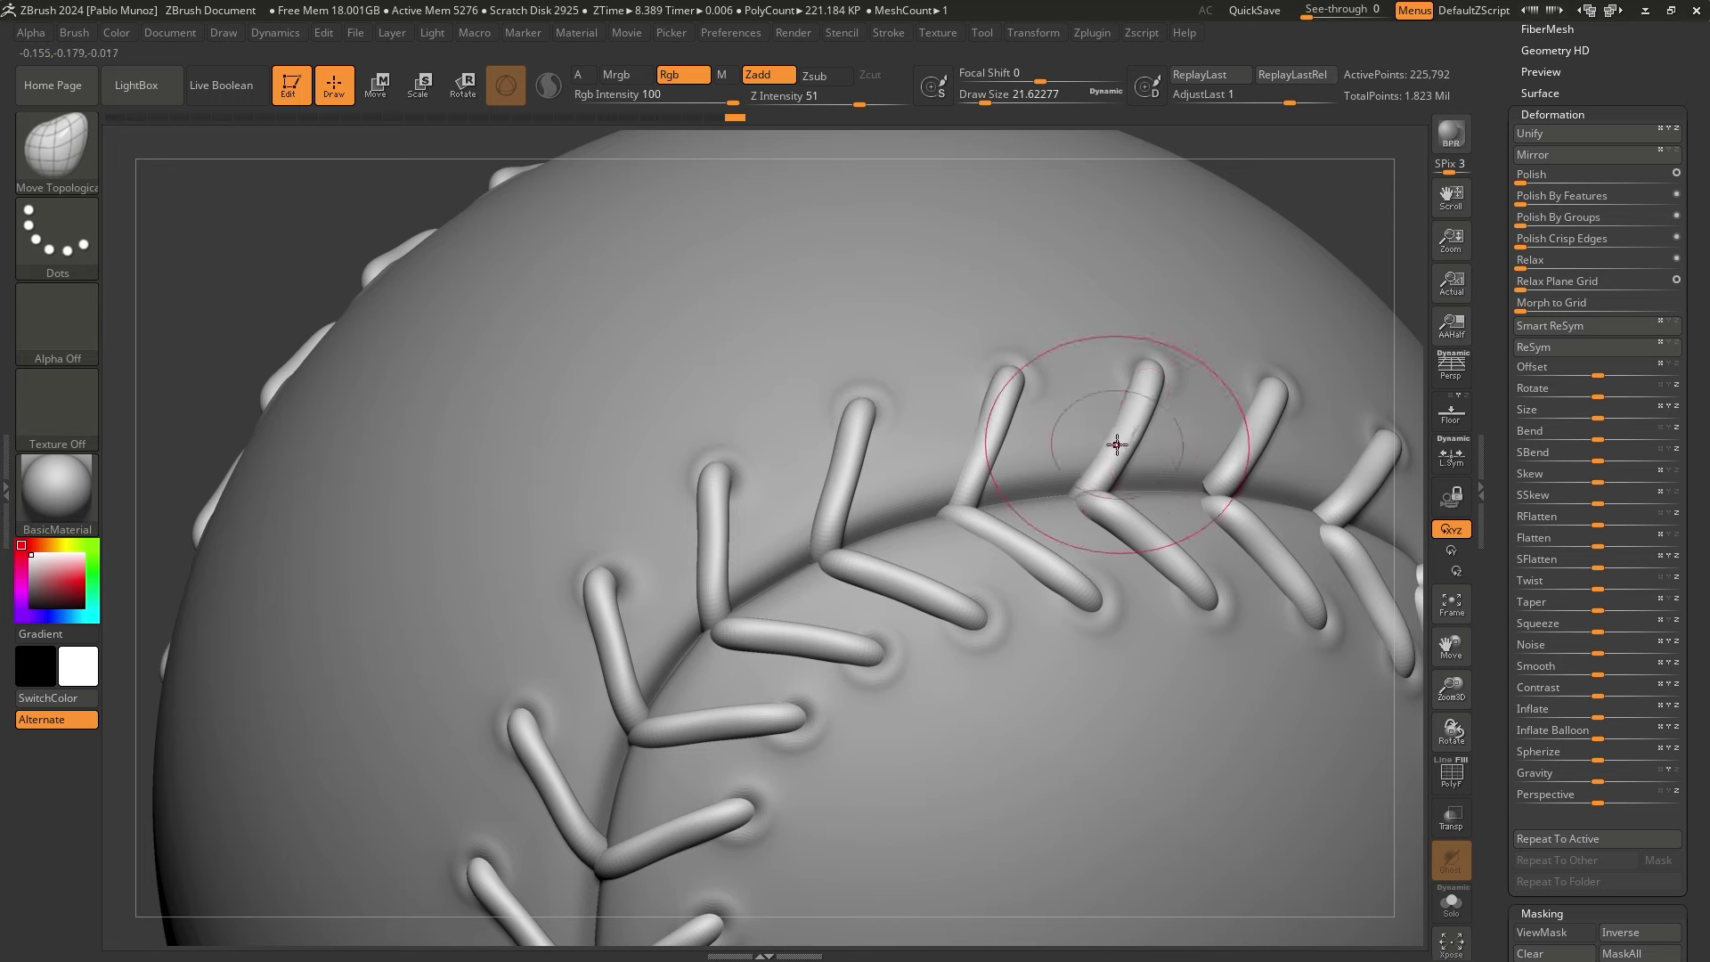
left_click_drag(1117, 445, 1127, 440)
left_click_drag(985, 451, 975, 445)
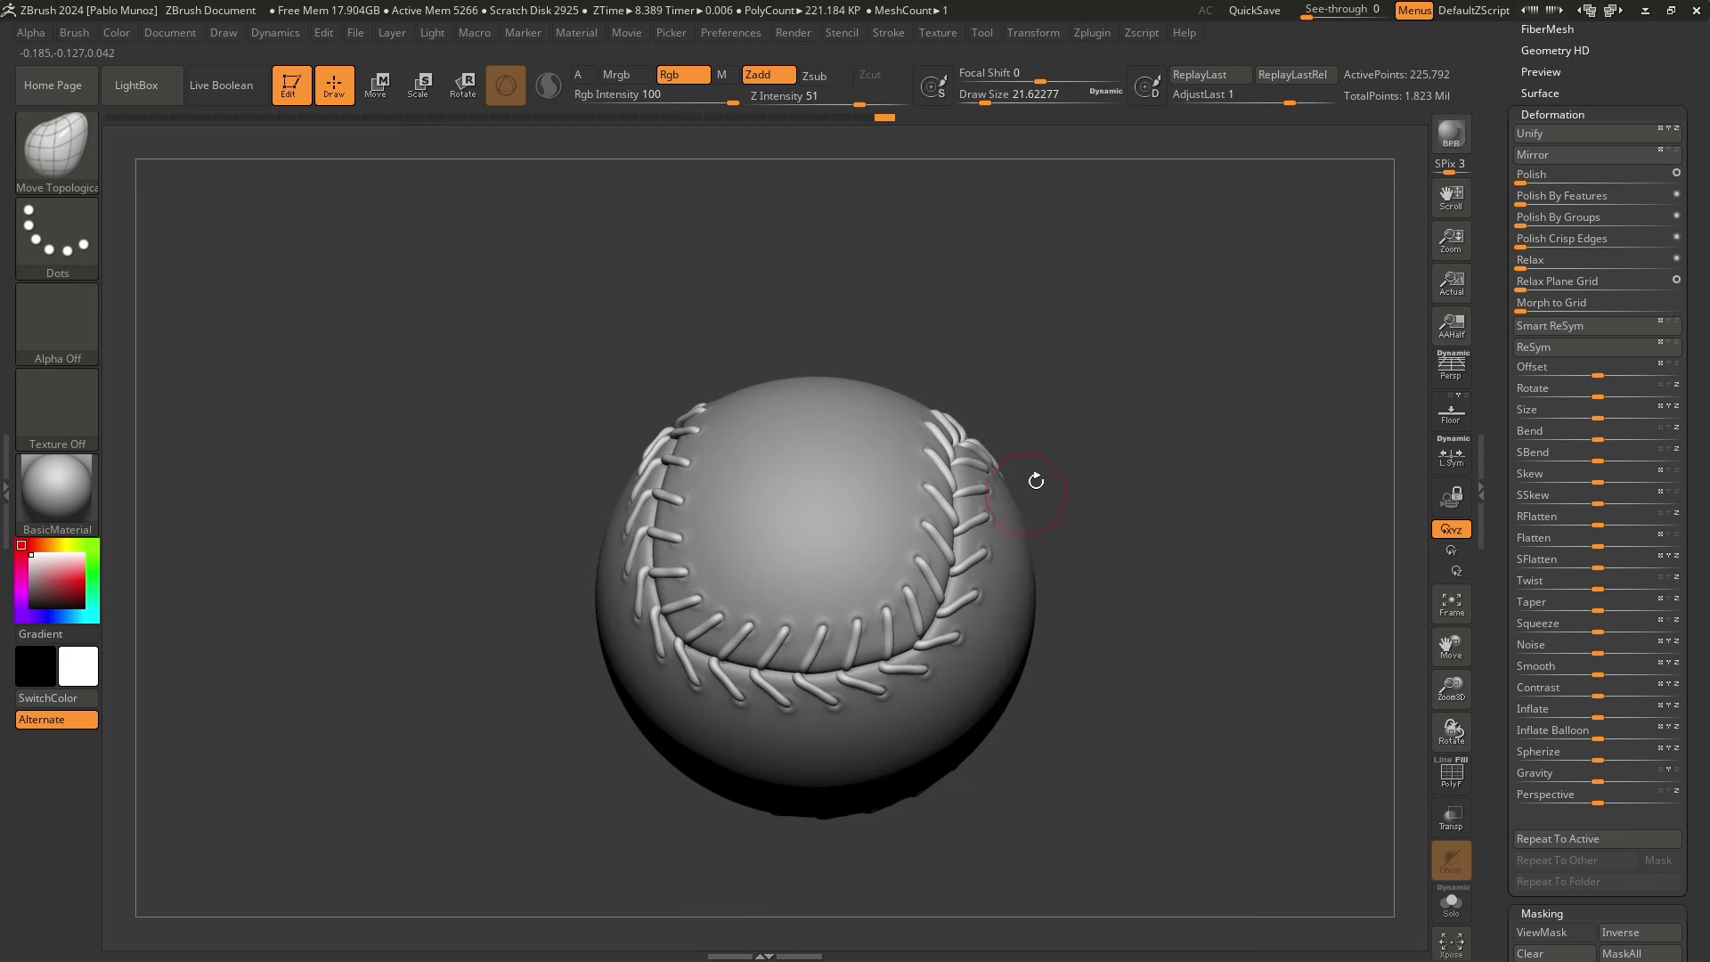
Make the ball the active subtool, isolate it and display its polygroups
mouse_move(1034, 478)
left_mouse_down()
mouse_move(1065, 393)
mouse_move(913, 439)
left_mouse_up()
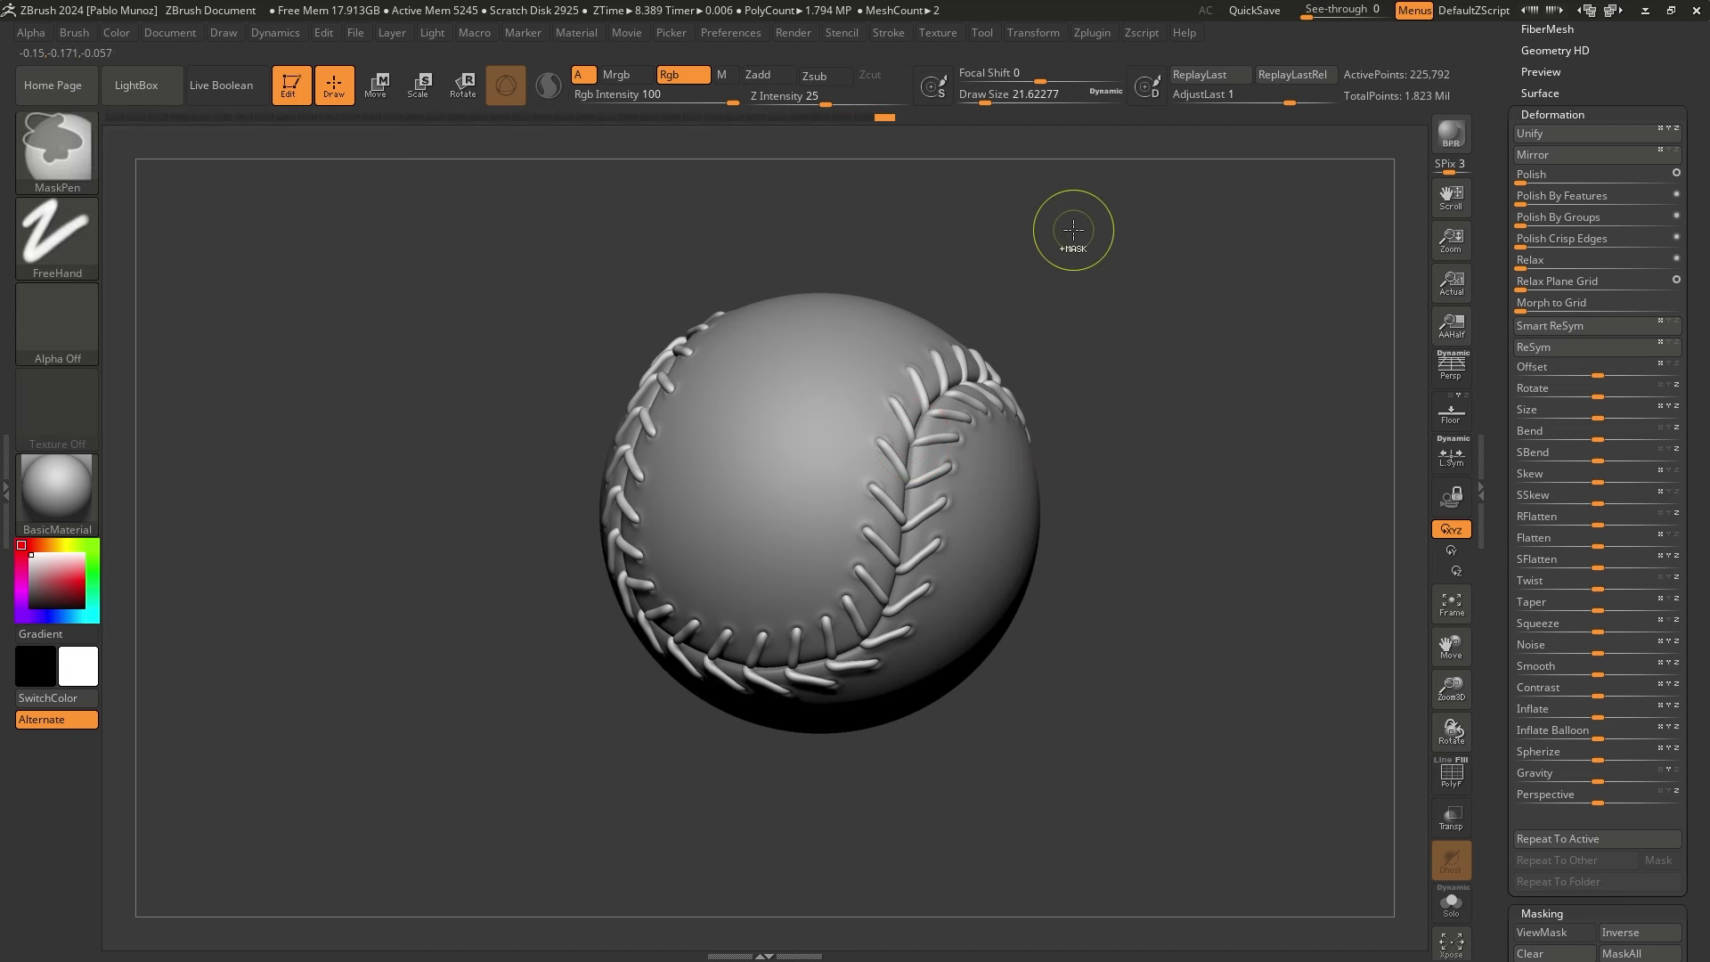
left_click_drag(1103, 275, 1150, 271)
left_click_drag(984, 276, 1176, 386)
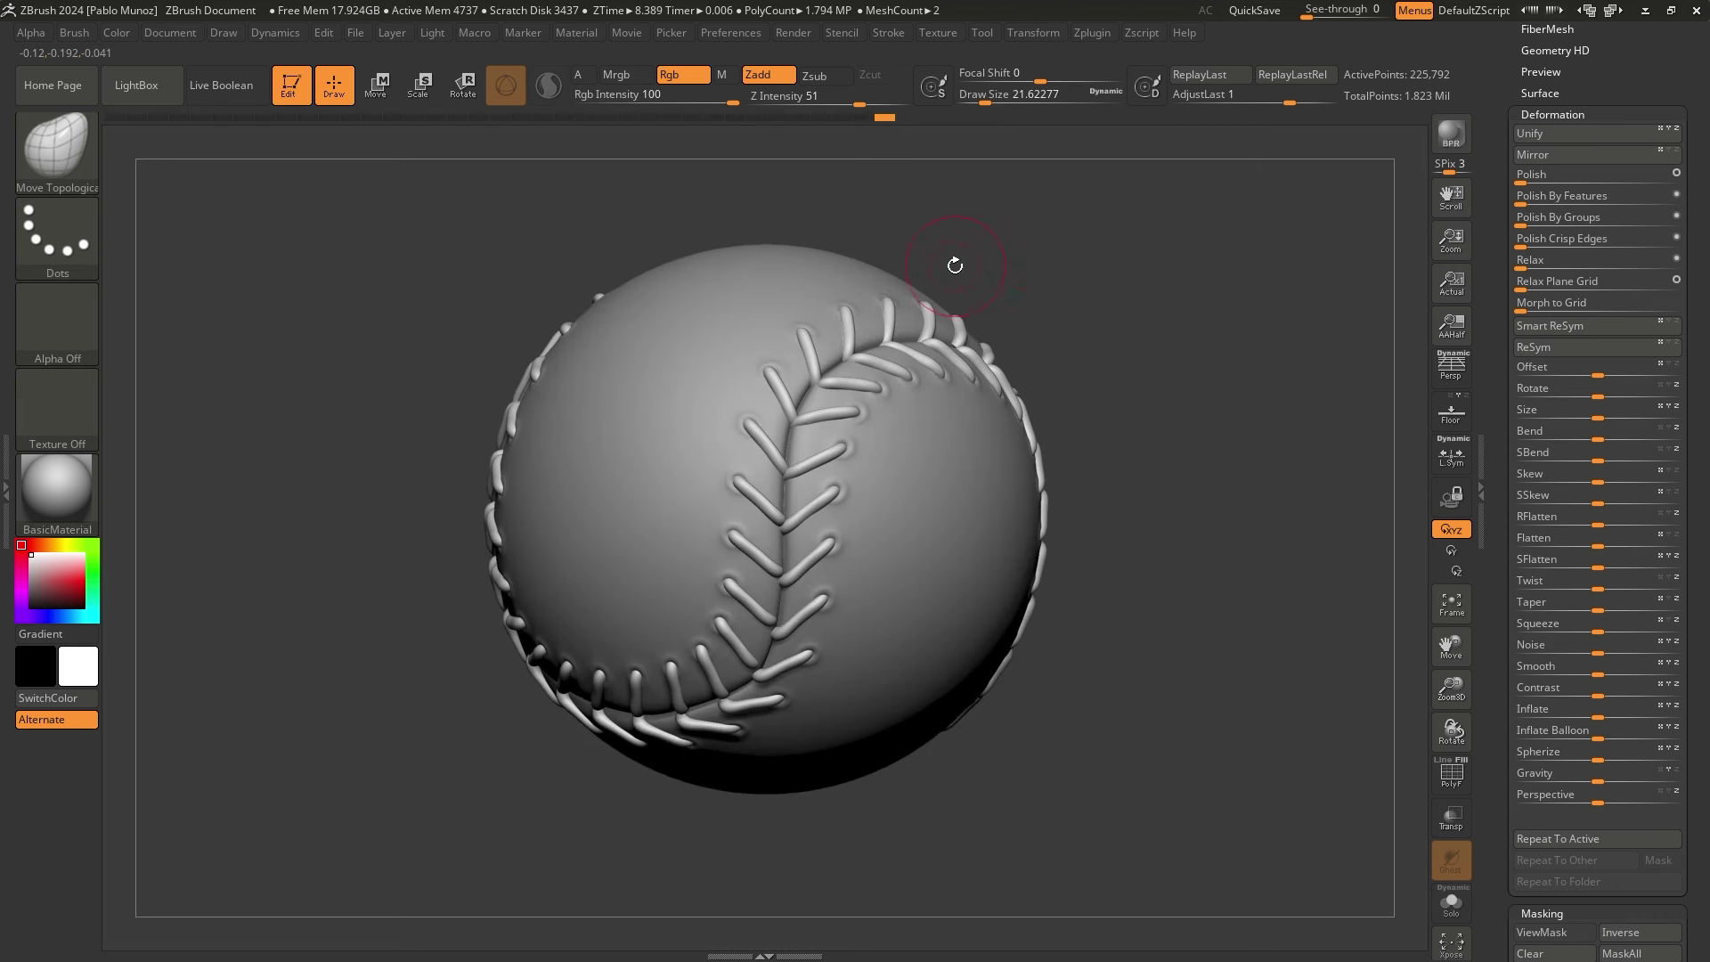
left_click(704, 385, "alt")
key("alt+s")
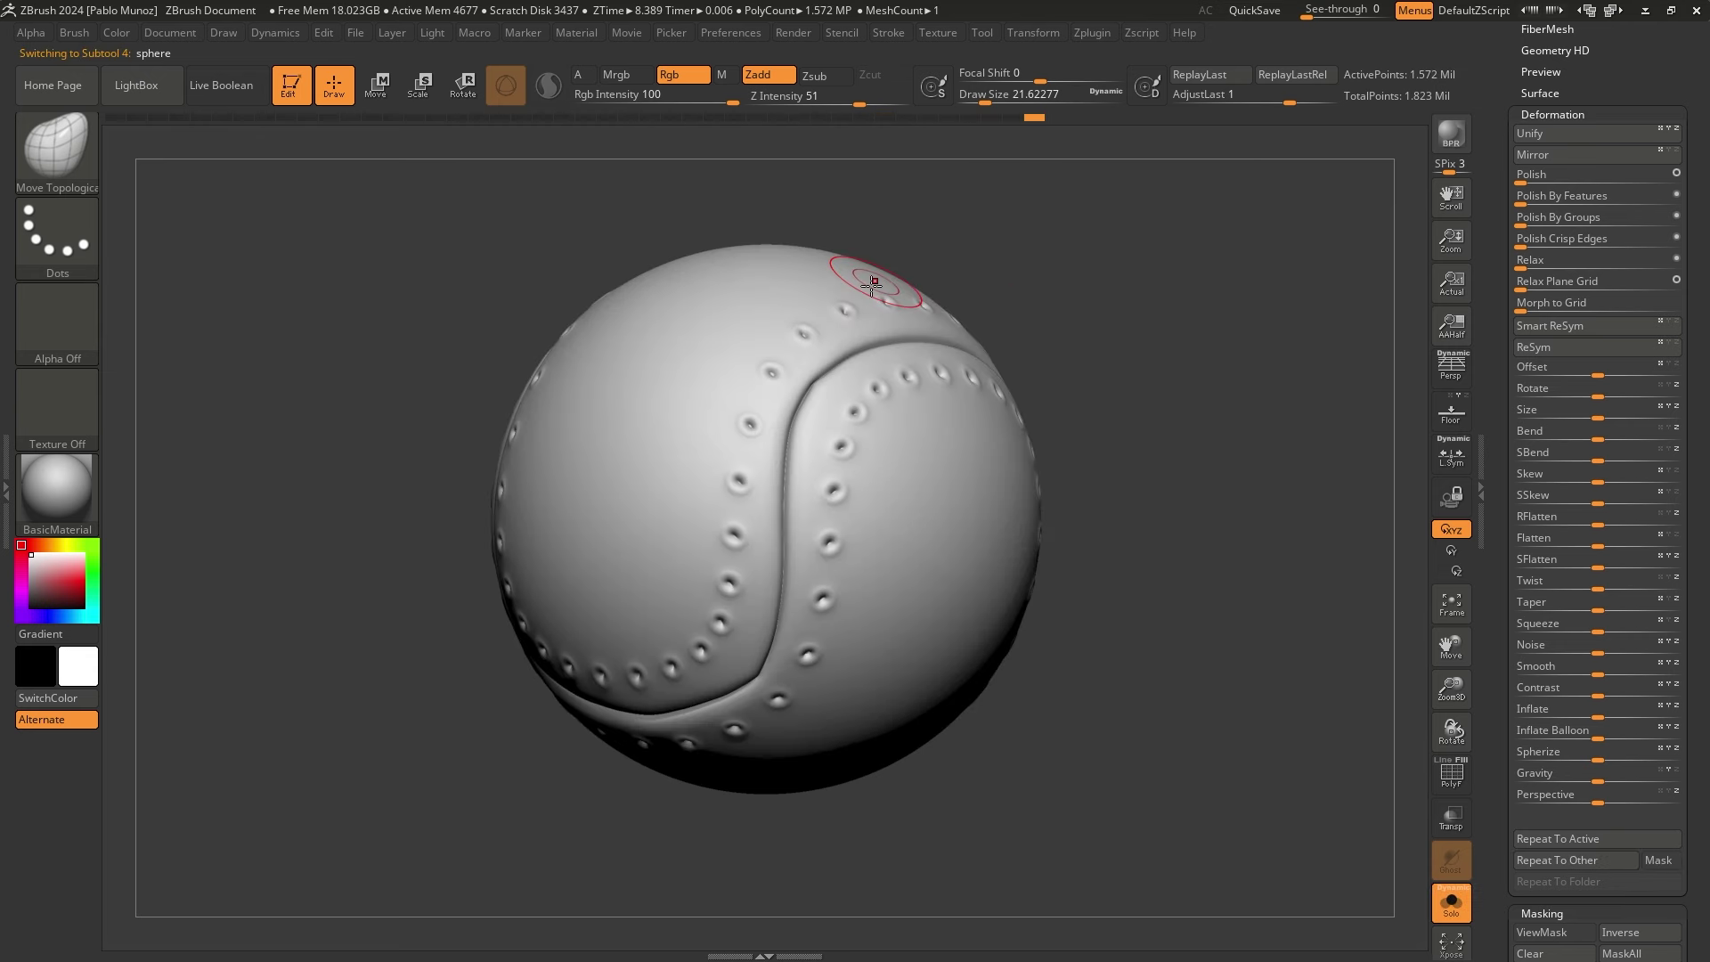
key("shift+f")
Rebuild the ball's lower subdivision levels by applying Reconstruct Subdiv repeatedly
left_click_drag(1512, 63, 1543, 324)
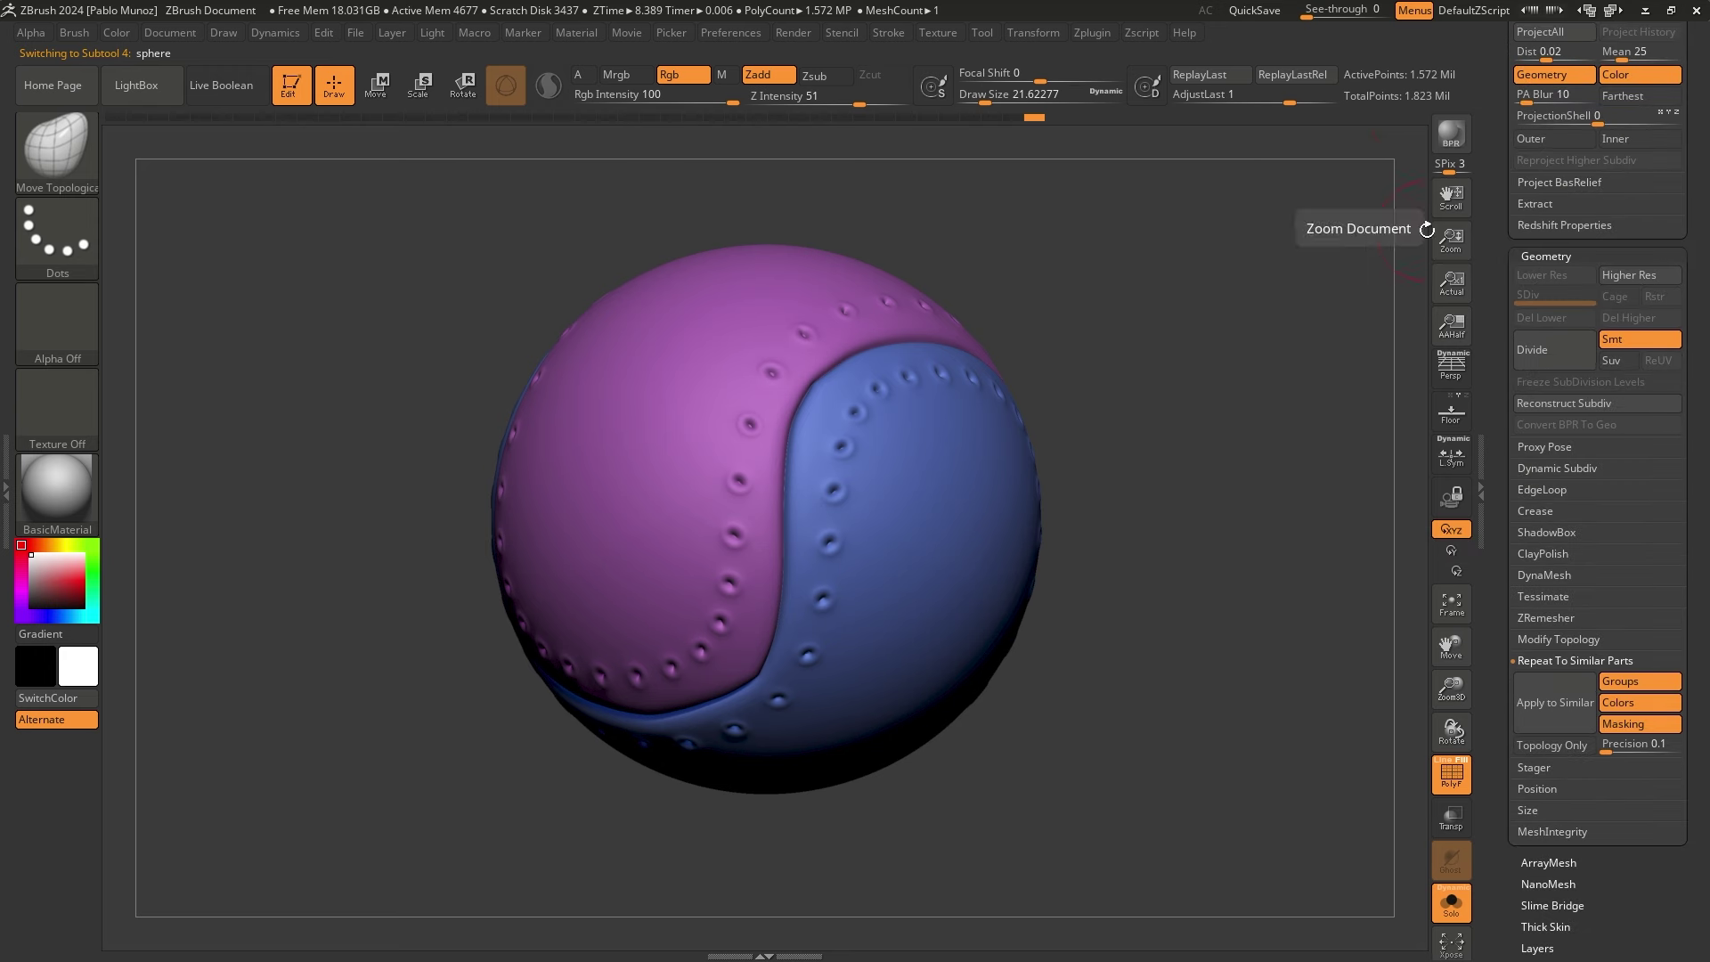
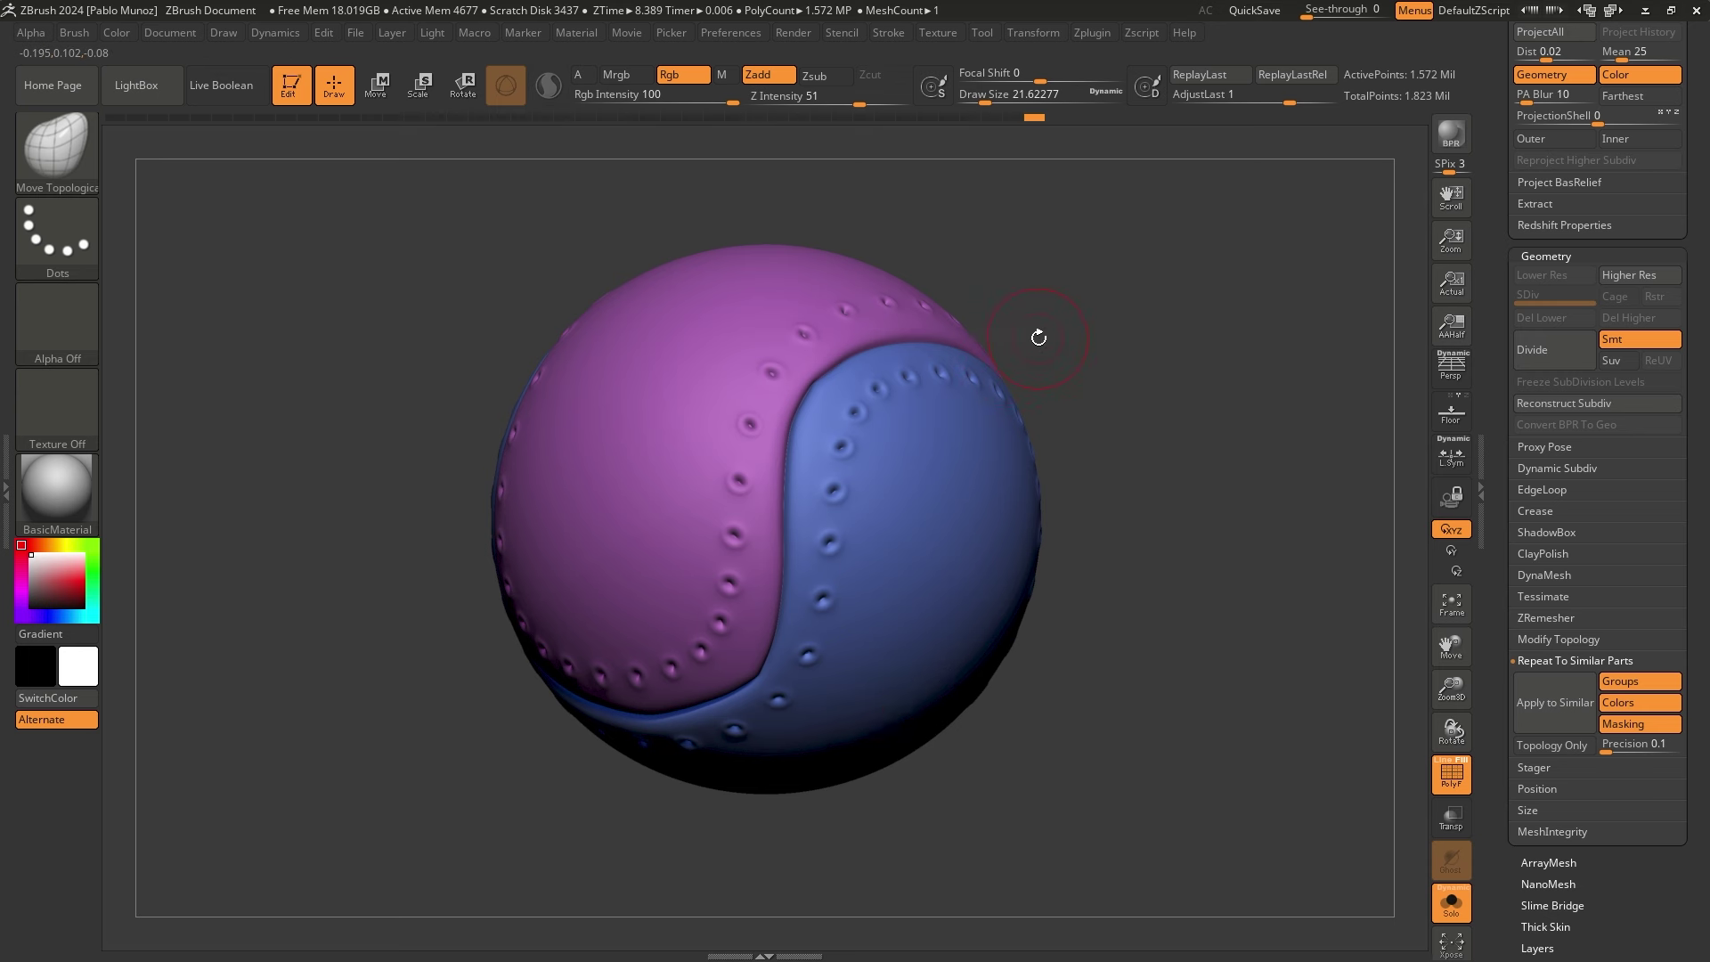
left_click(1584, 408)
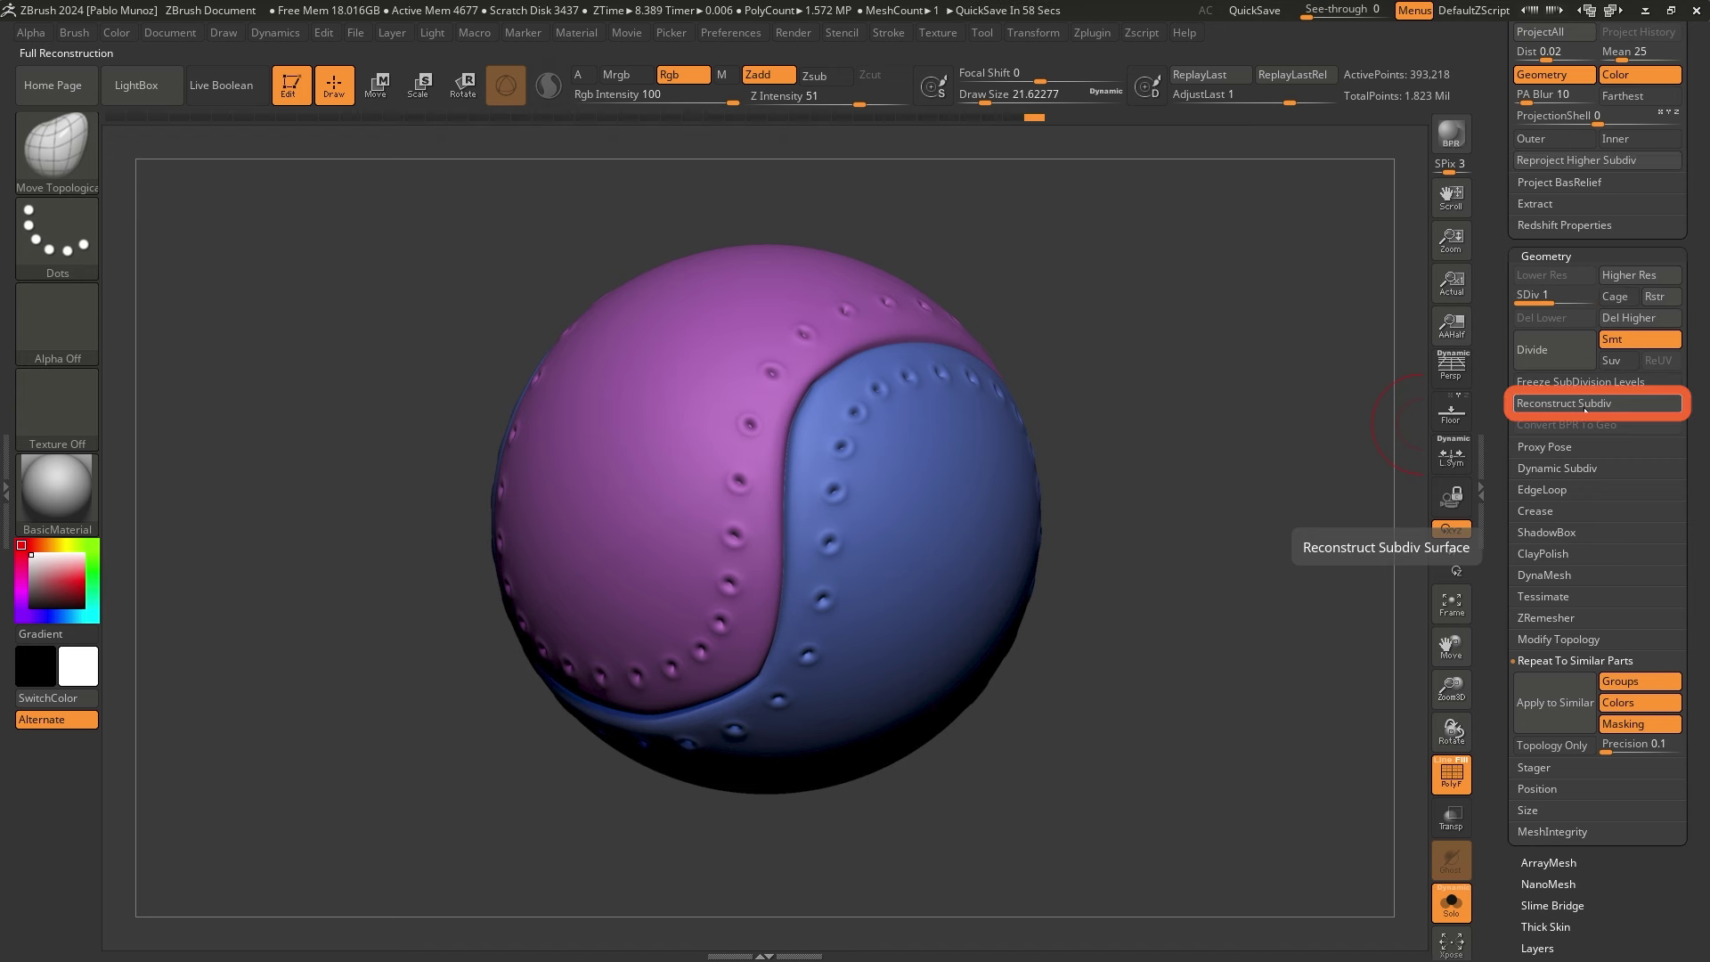
left_click(1584, 408)
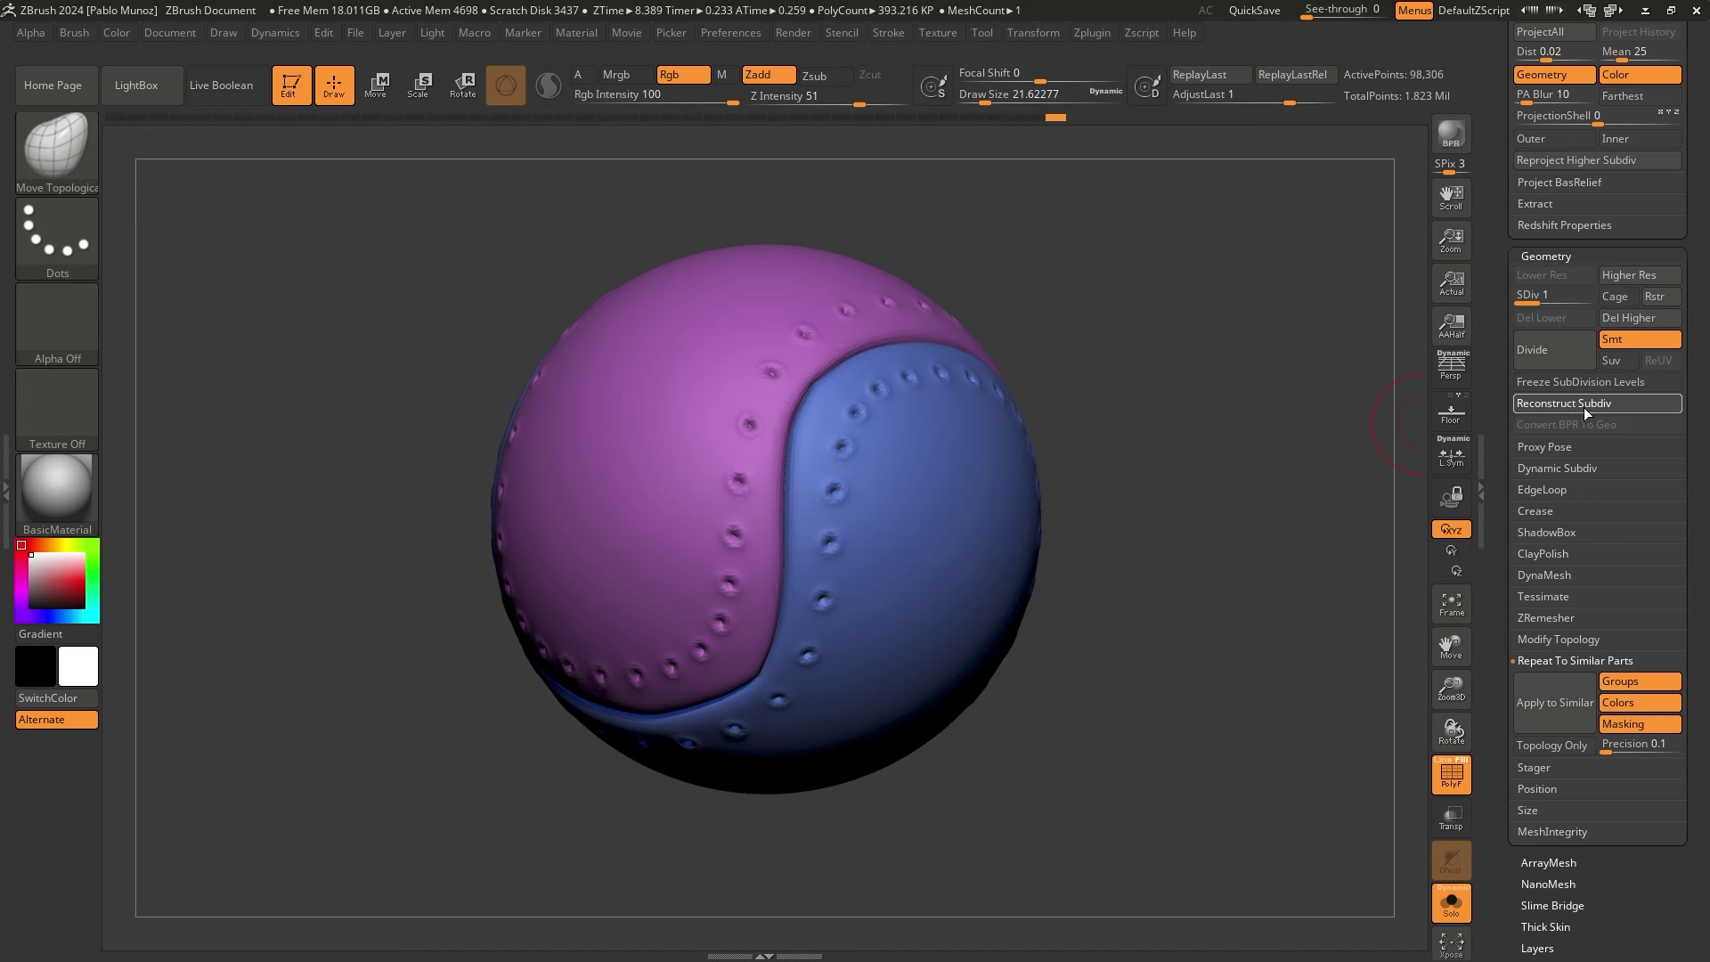
left_click(1583, 407)
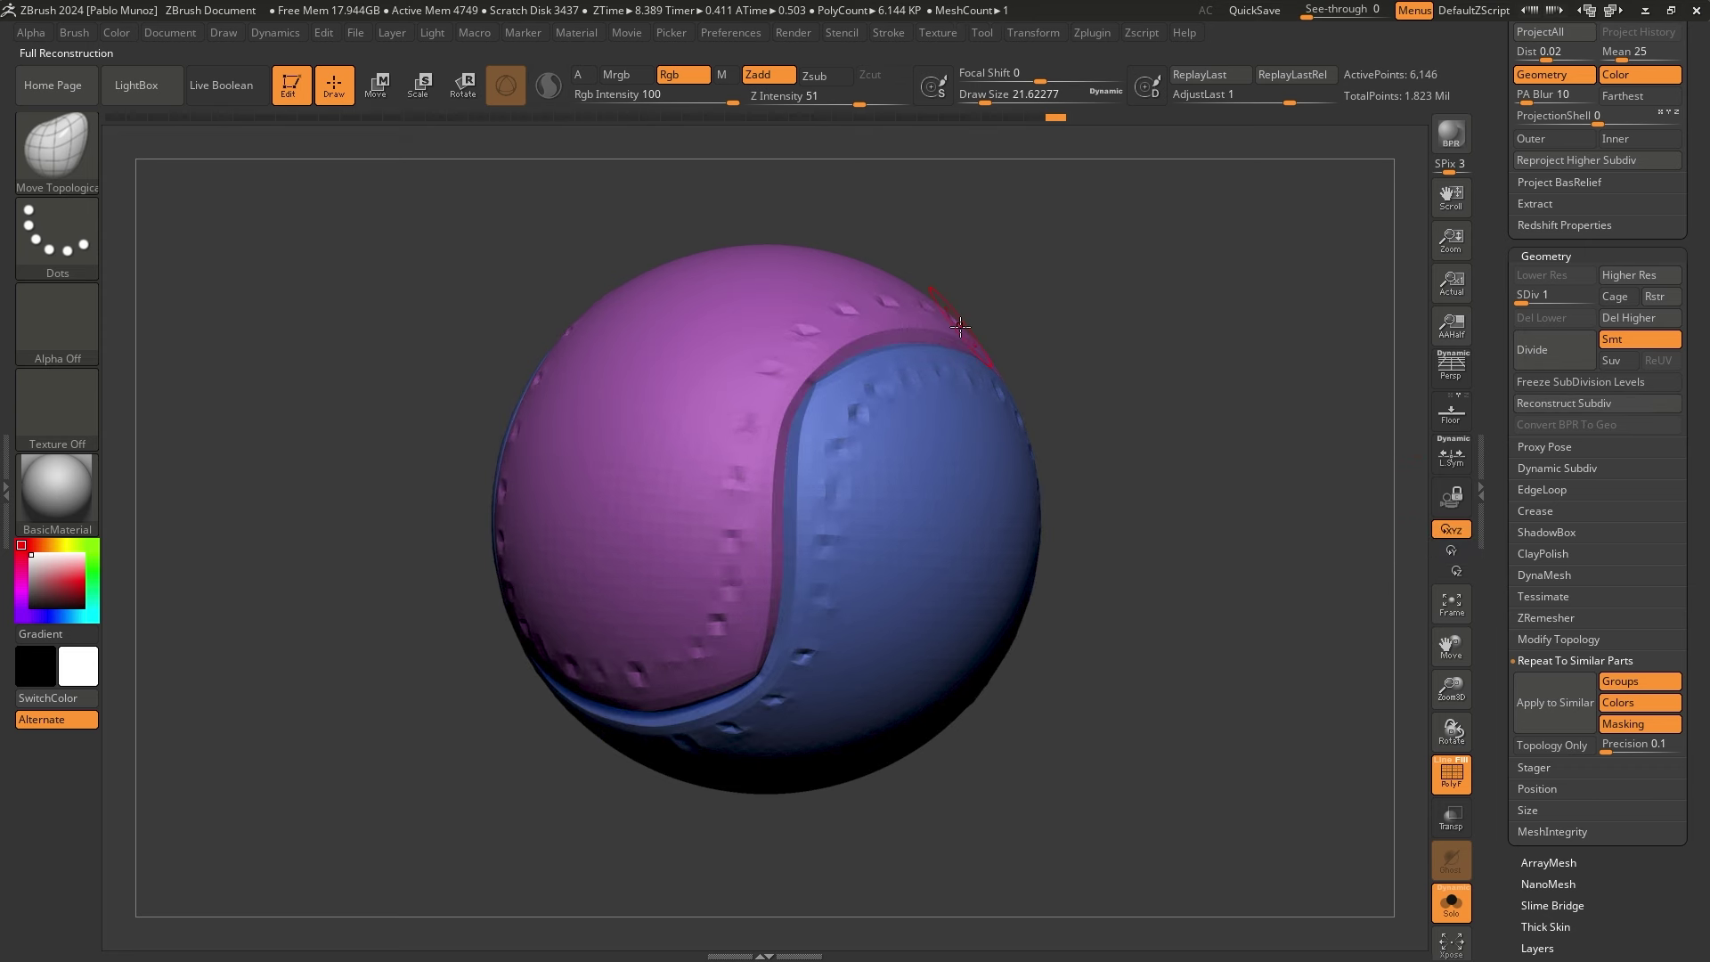
Compare the ball's lowest subdivision level with its highest level 6, with and without the polyframe, and return to level 1
key("shift+f")
key("shift+f")
left_click(1451, 771)
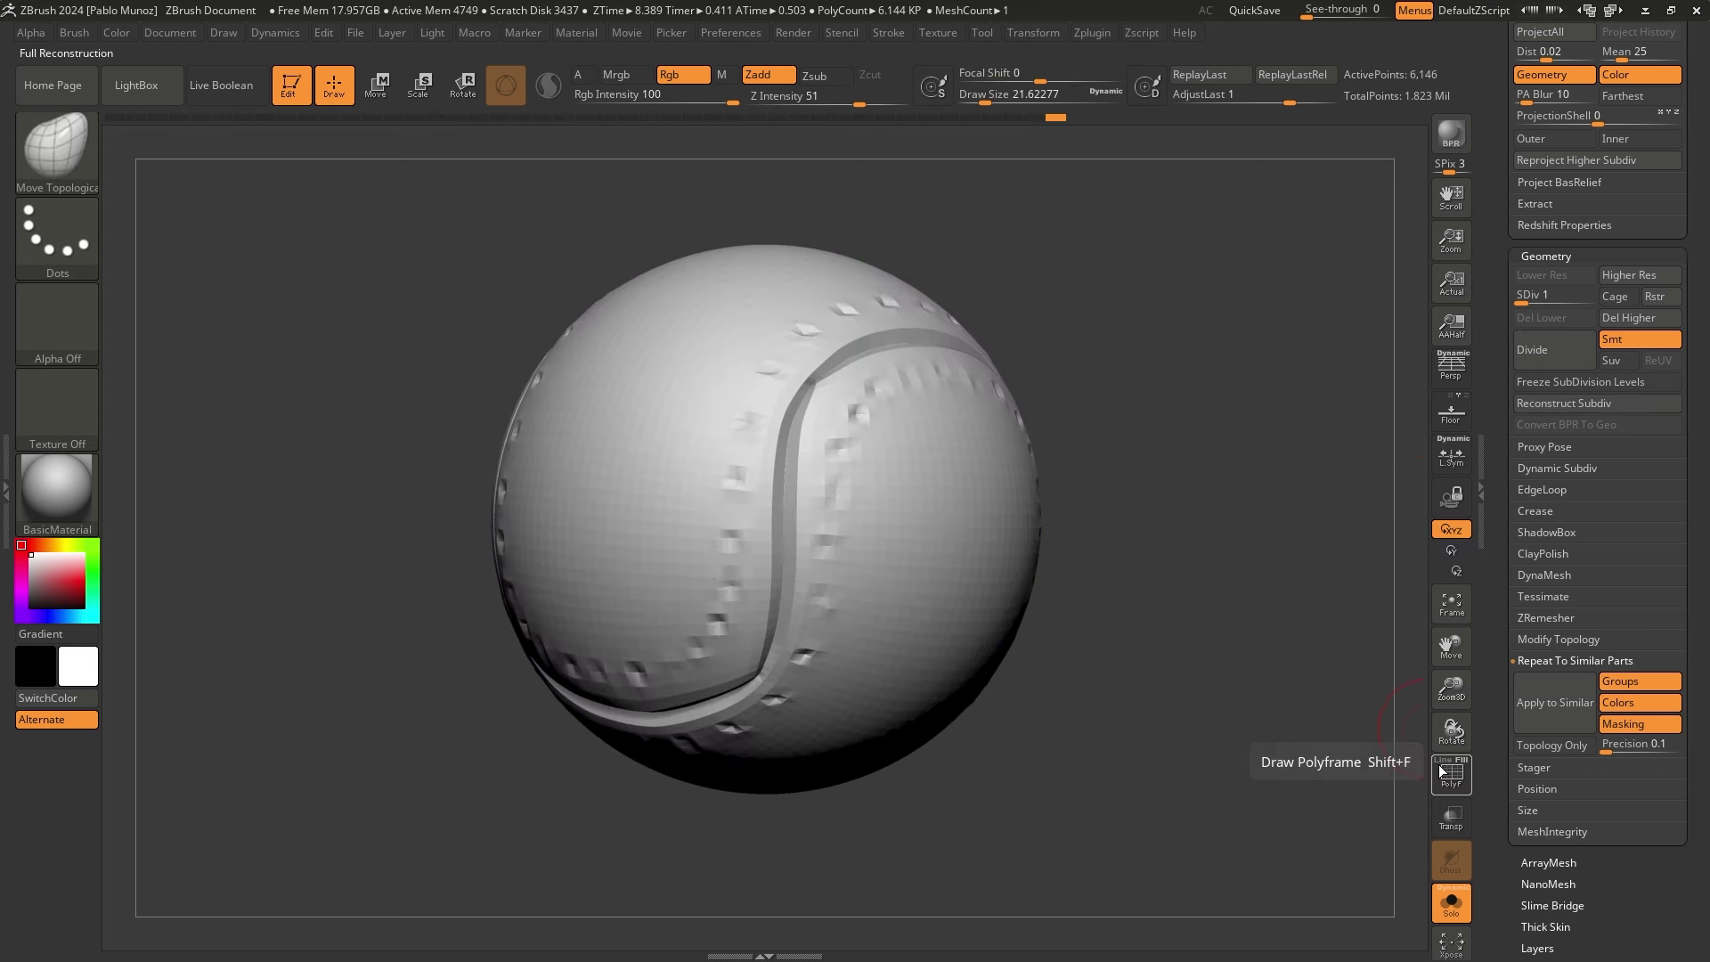
left_click(1451, 772)
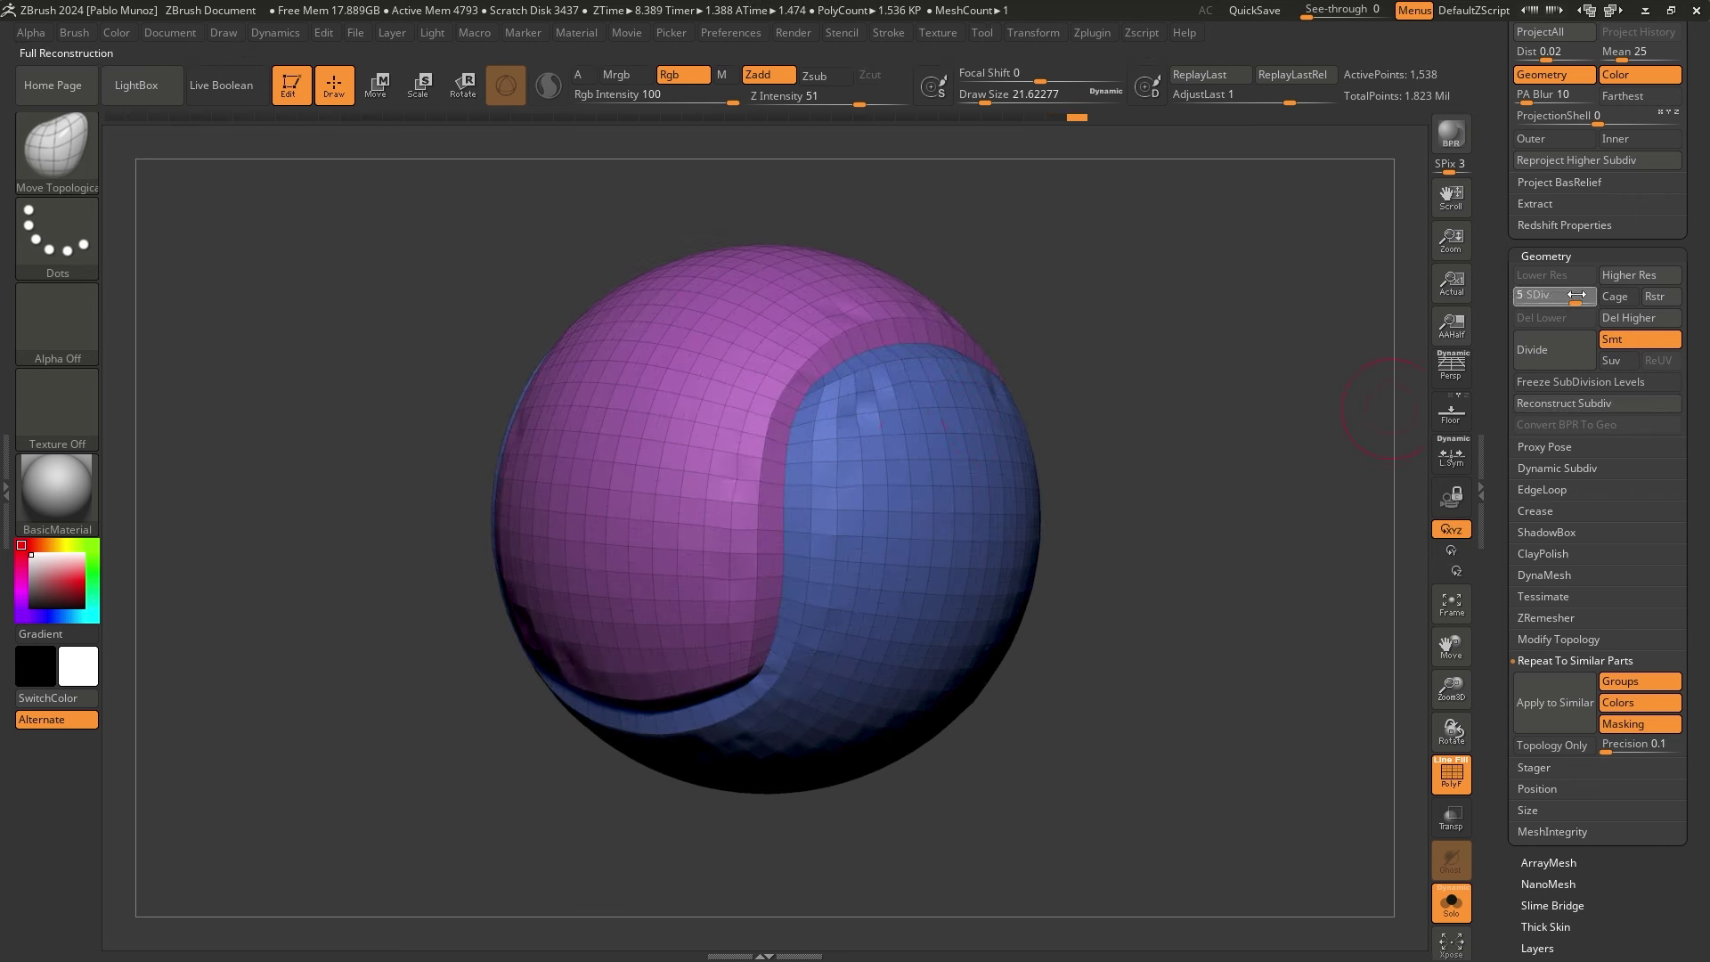
left_click_drag(1532, 305, 1595, 303)
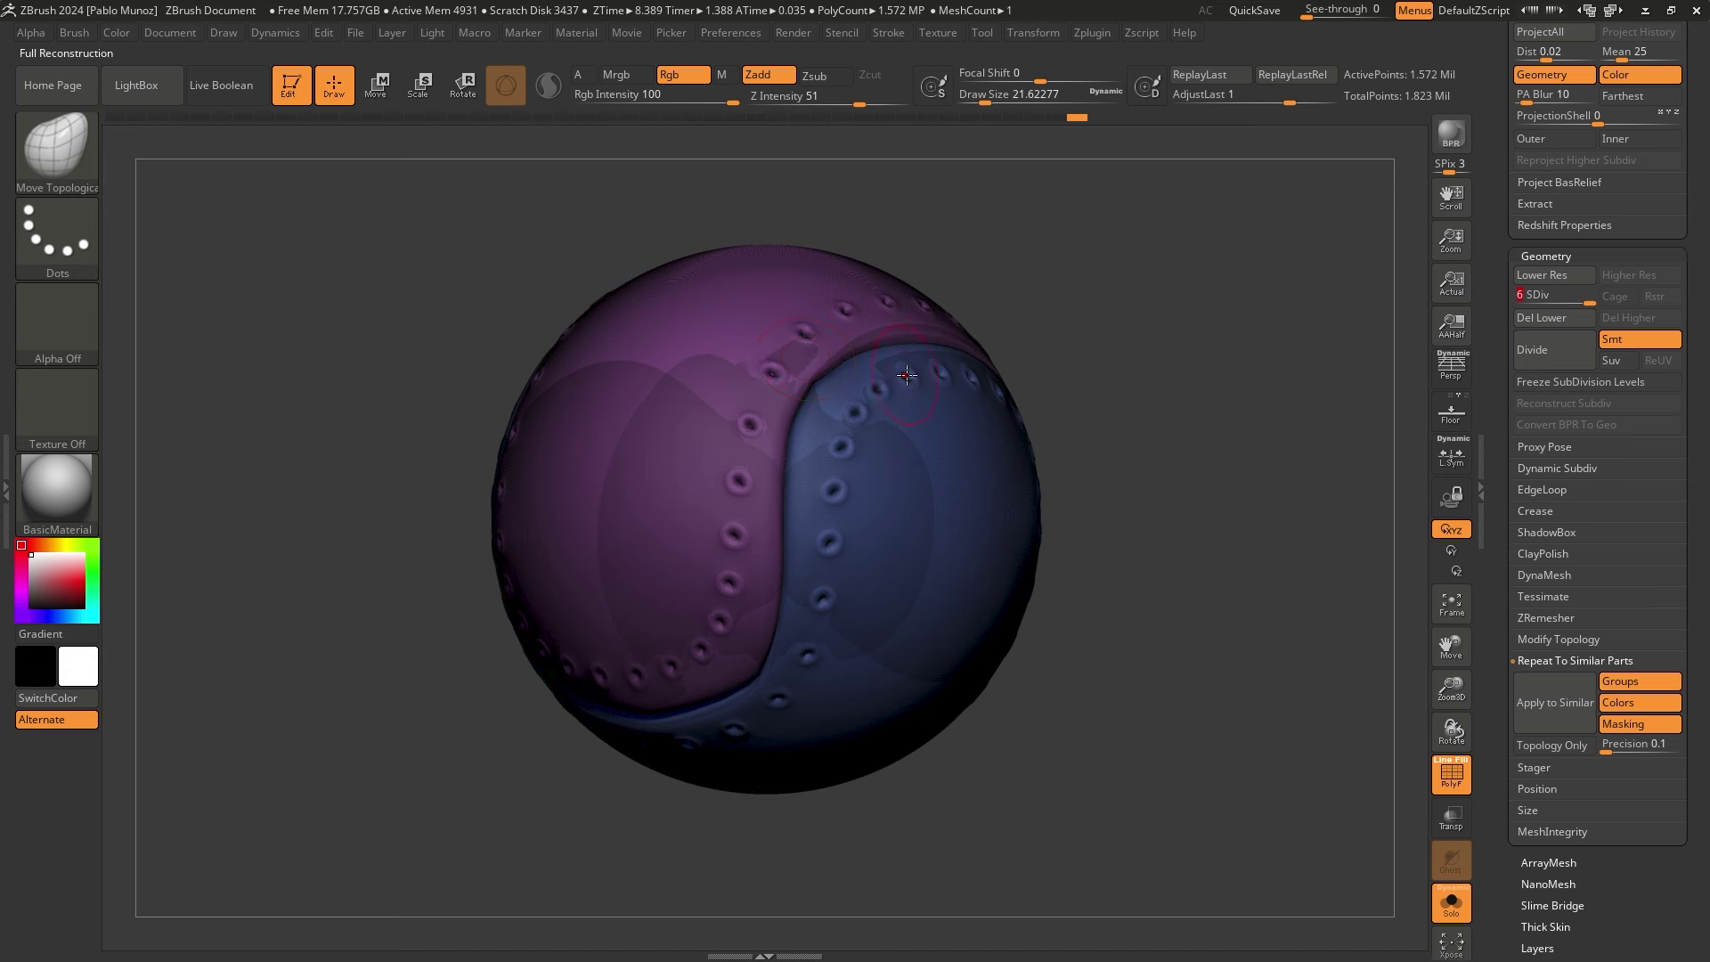
key("shift+f")
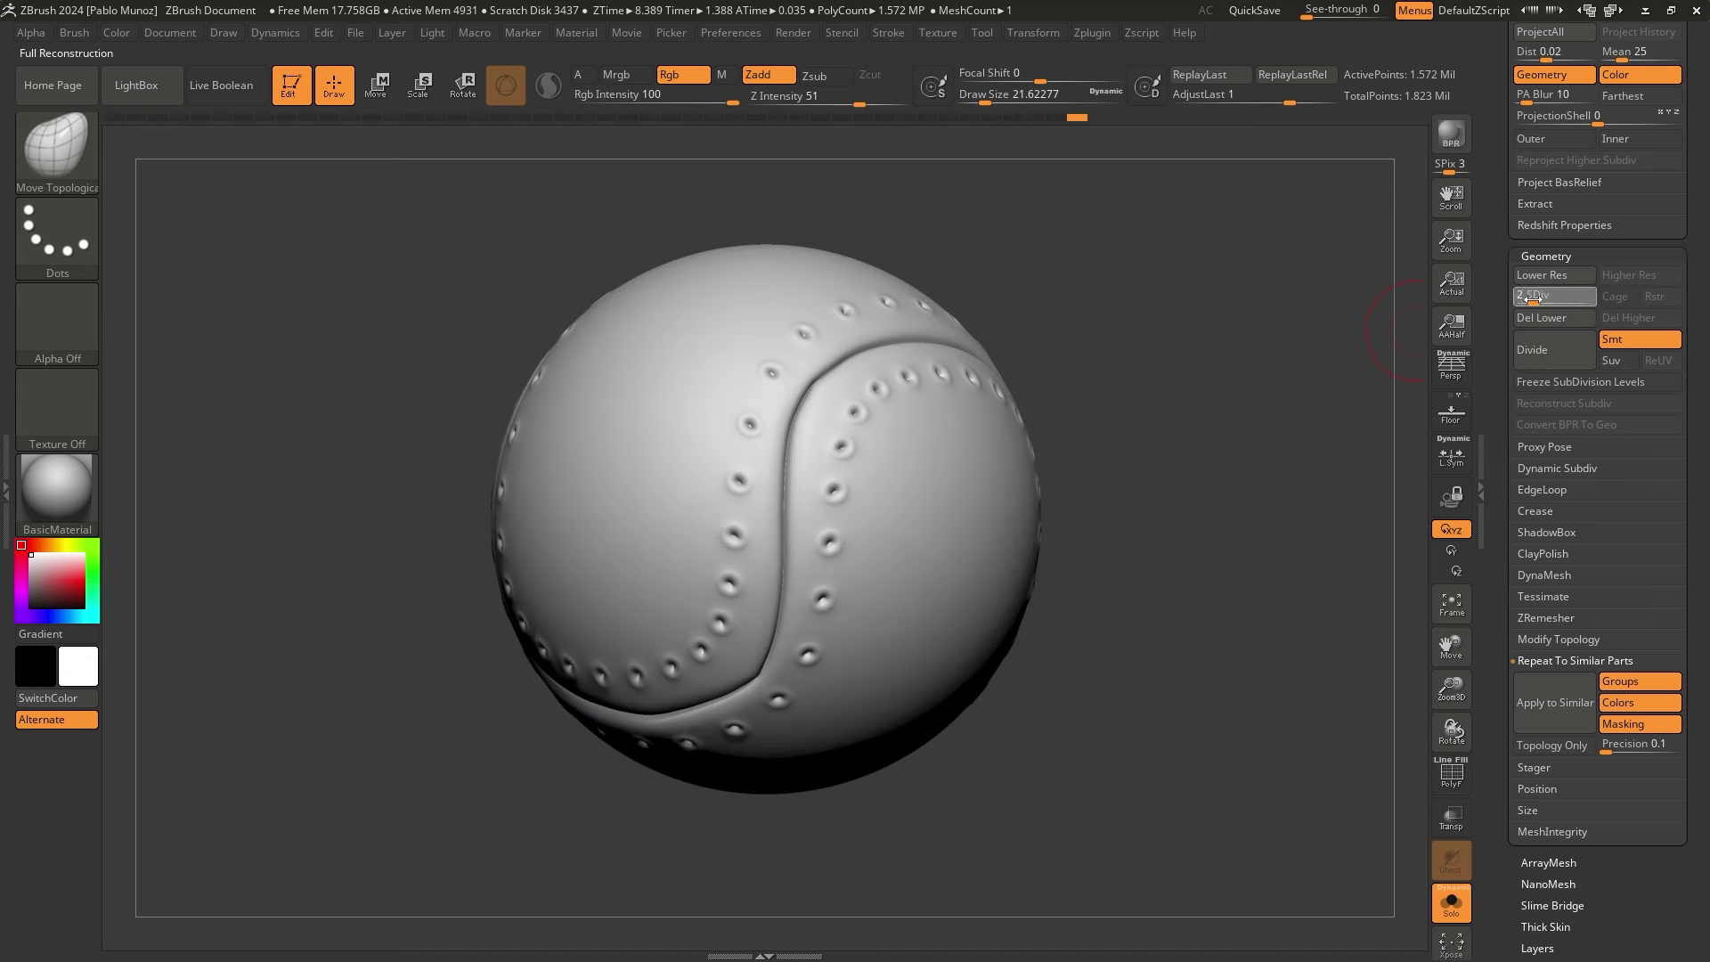
left_click_drag(1534, 299, 1519, 300)
key("shift+f")
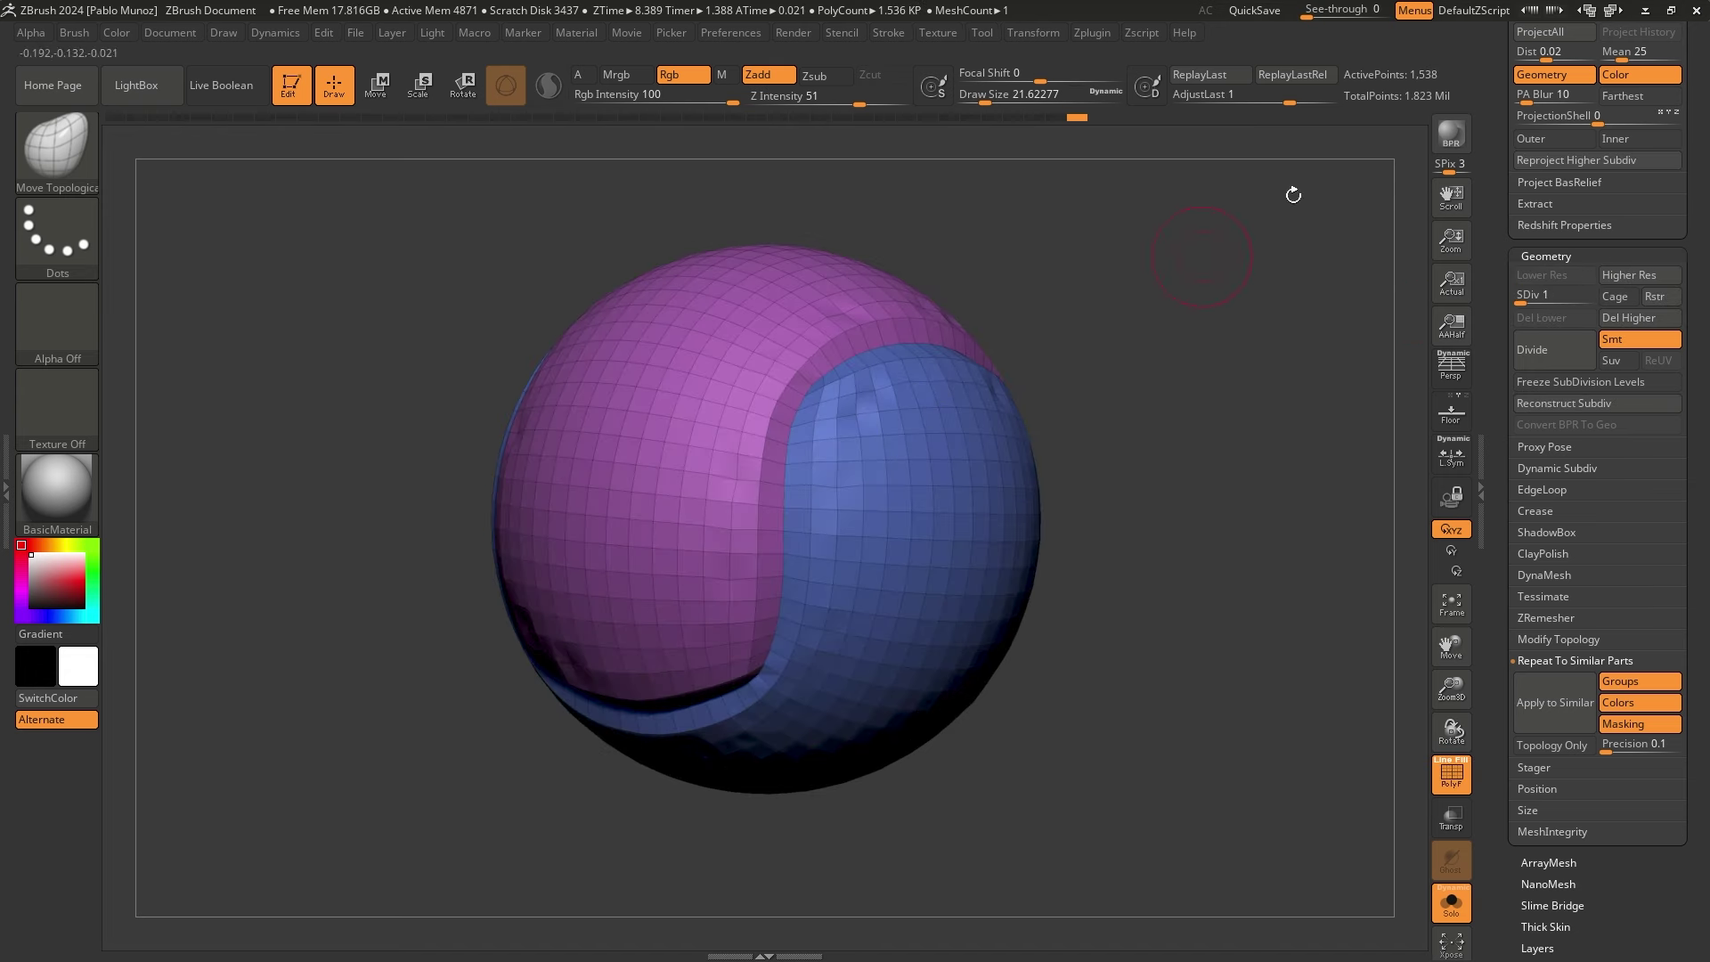
Unwrap the ball's UVs with UV Master, using the Symmetry and Polygroups options
left_click(1102, 35)
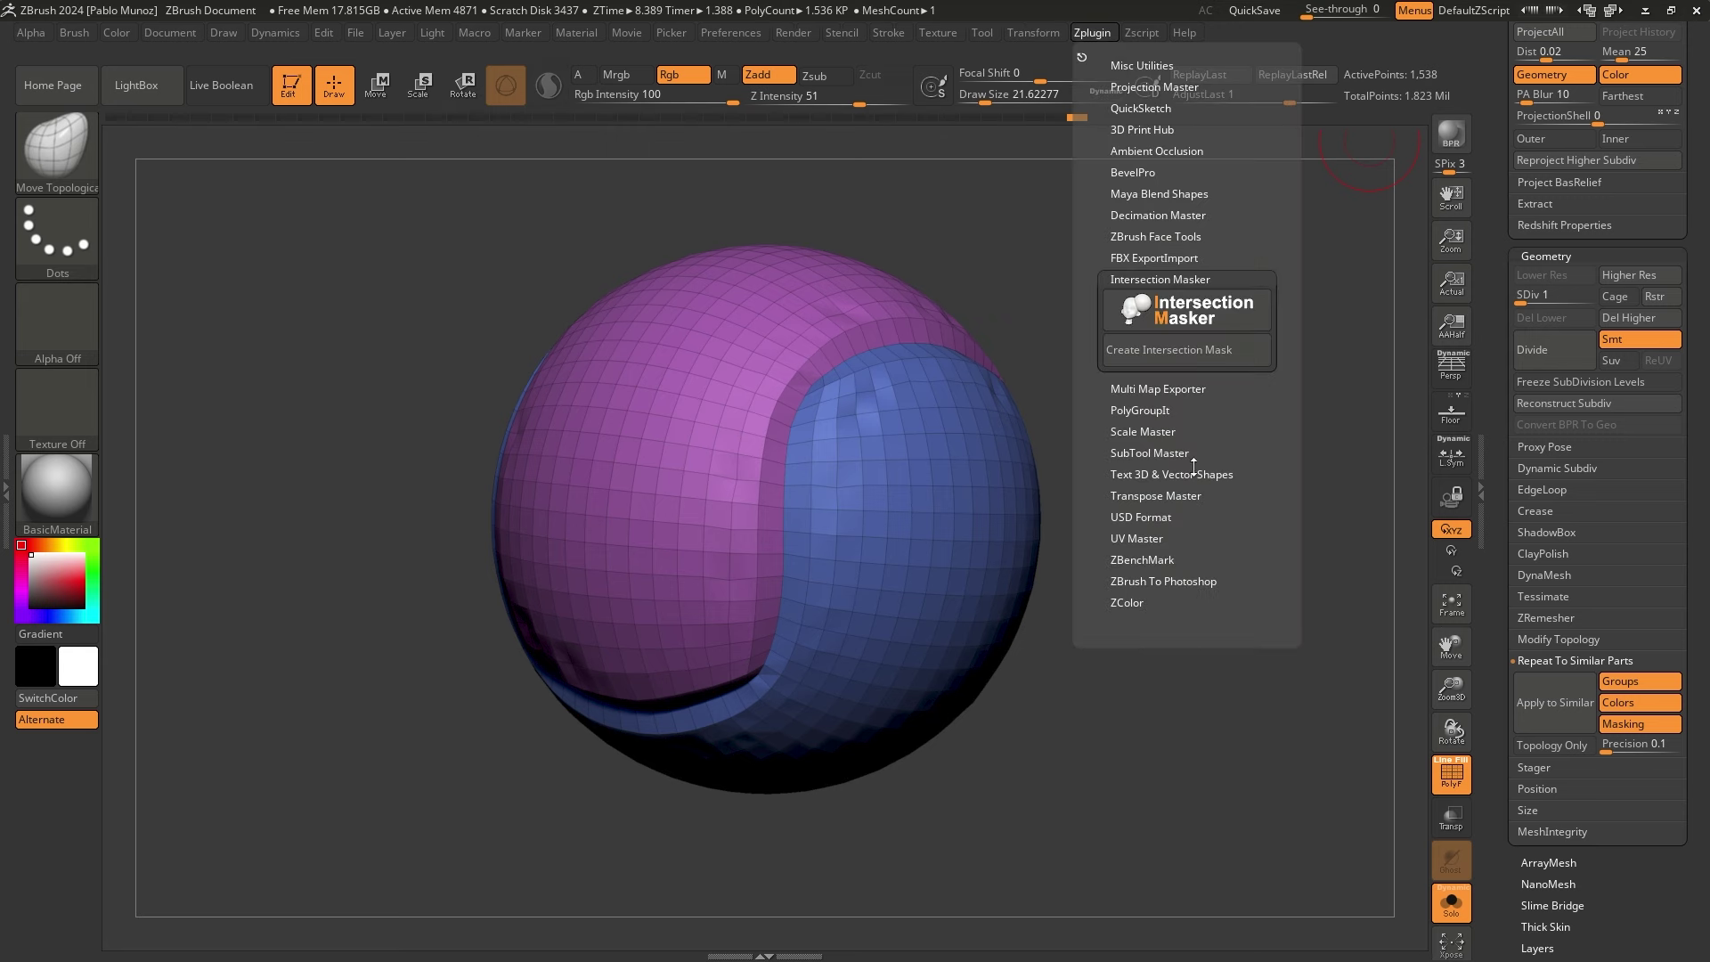
left_click(1137, 537)
left_click(1154, 621)
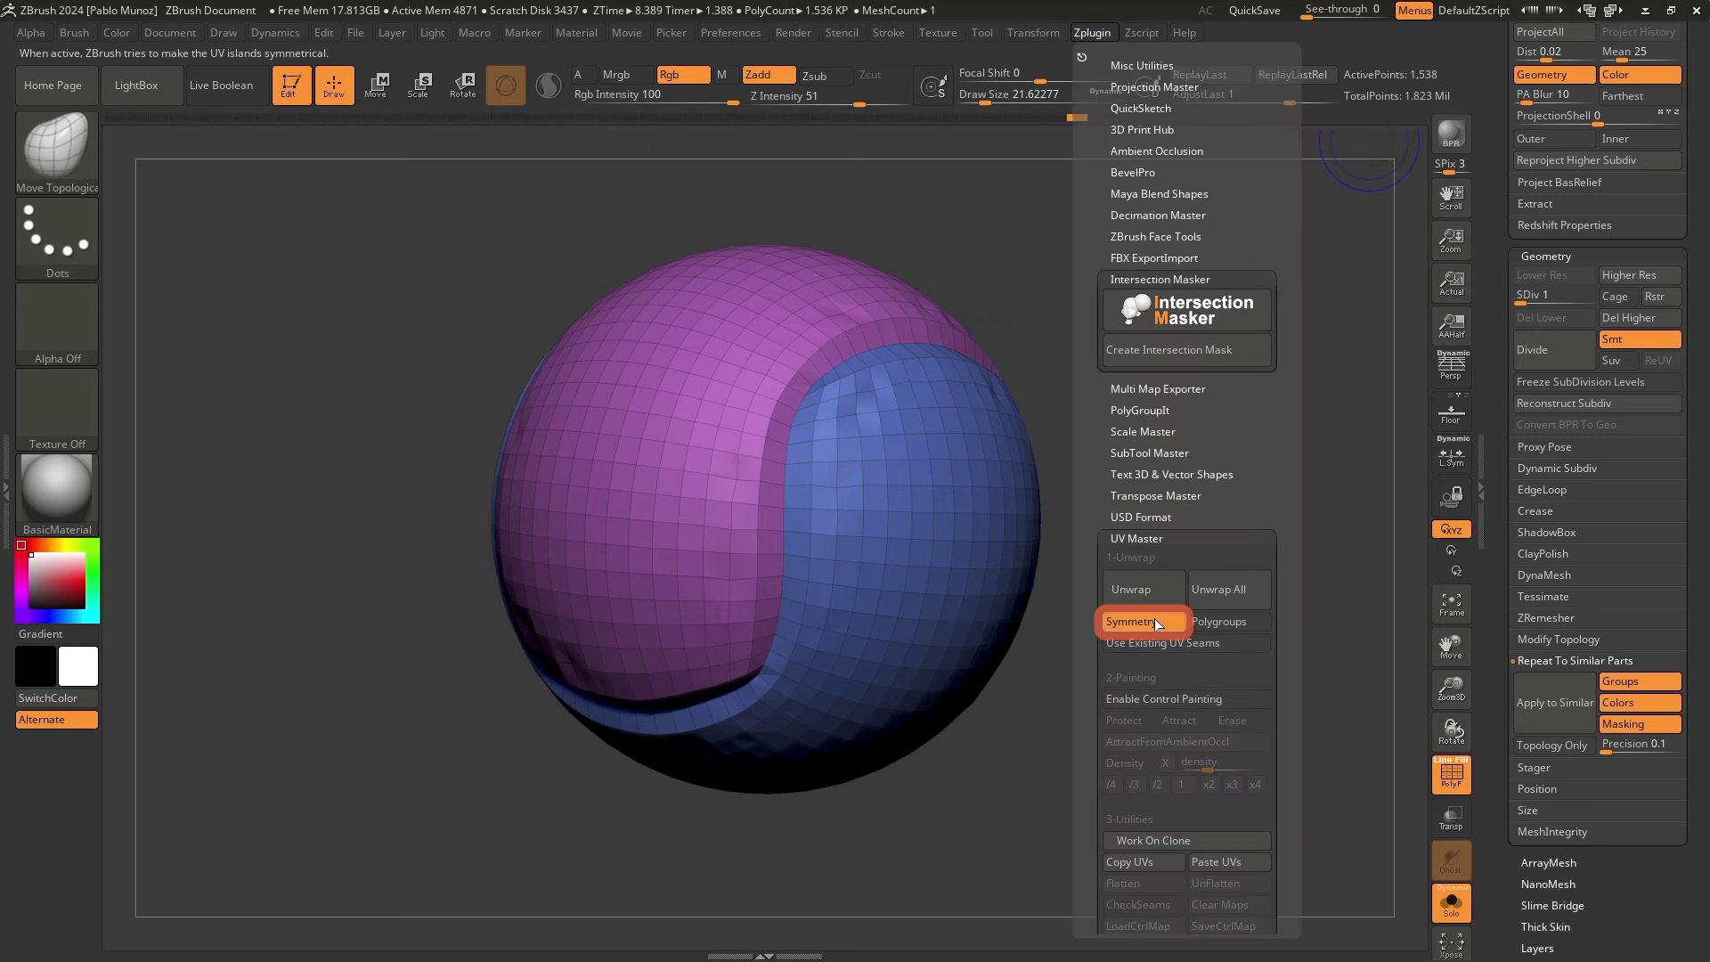
left_click(1233, 623)
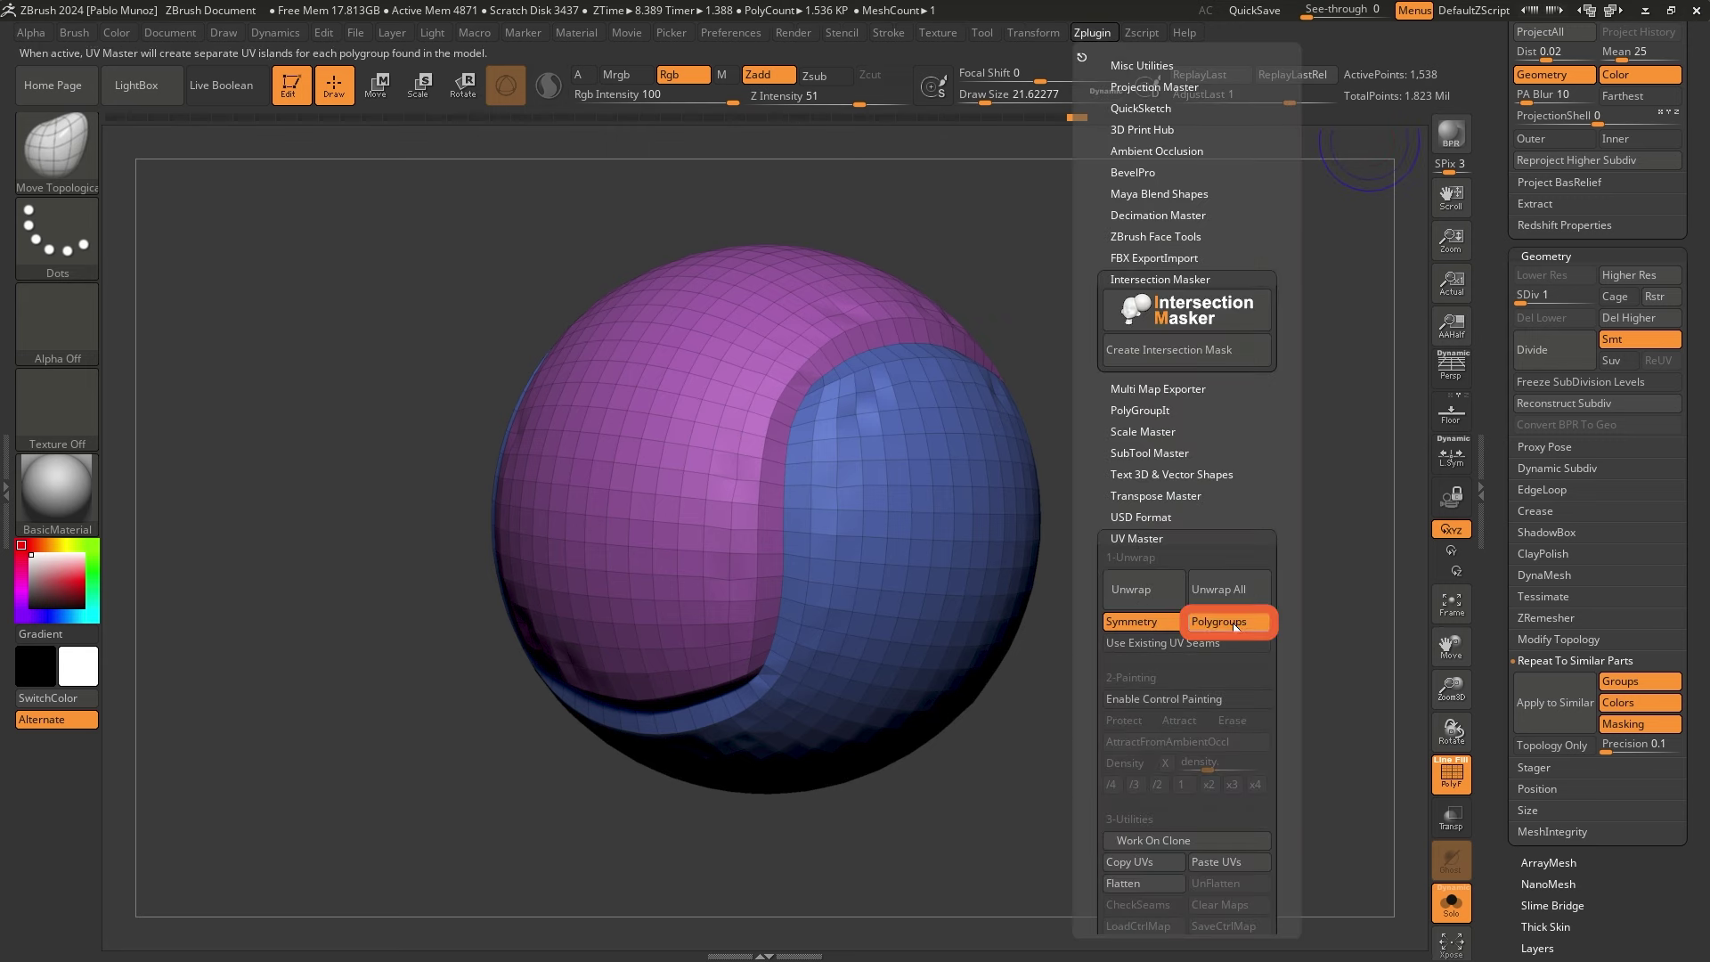
left_click(1149, 586)
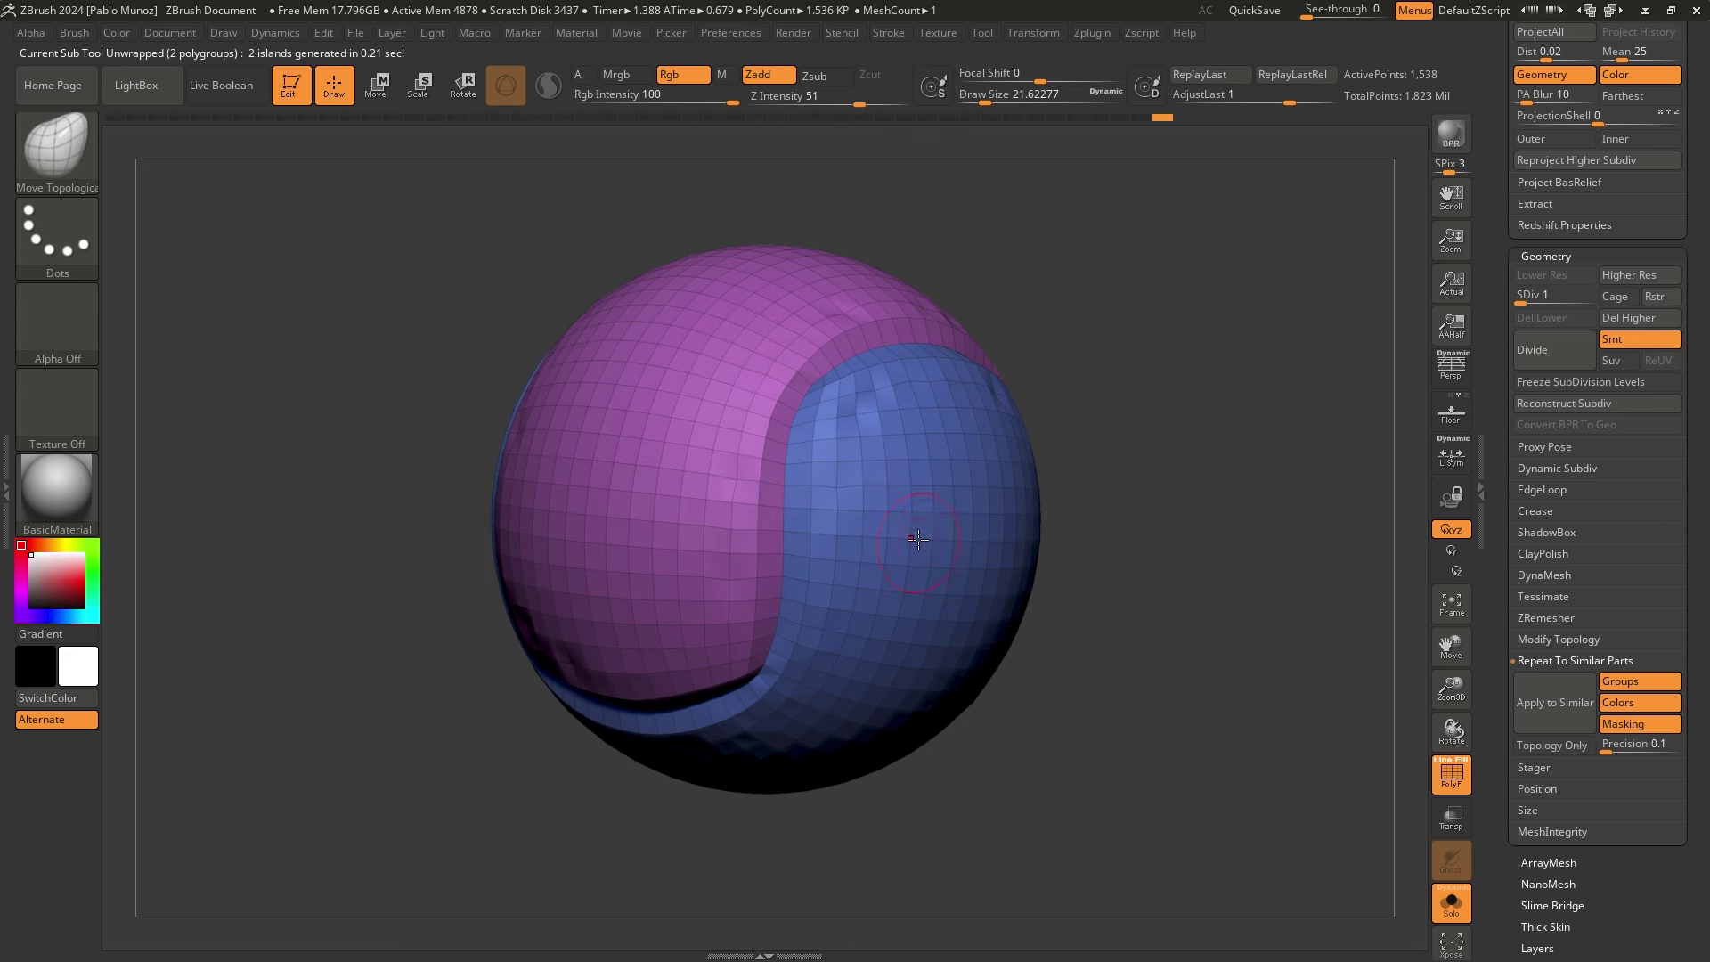
Preview the ball's flattened UV layout with Morph UV and return to the 3D shape
left_click_drag(1554, 882, 1588, 535)
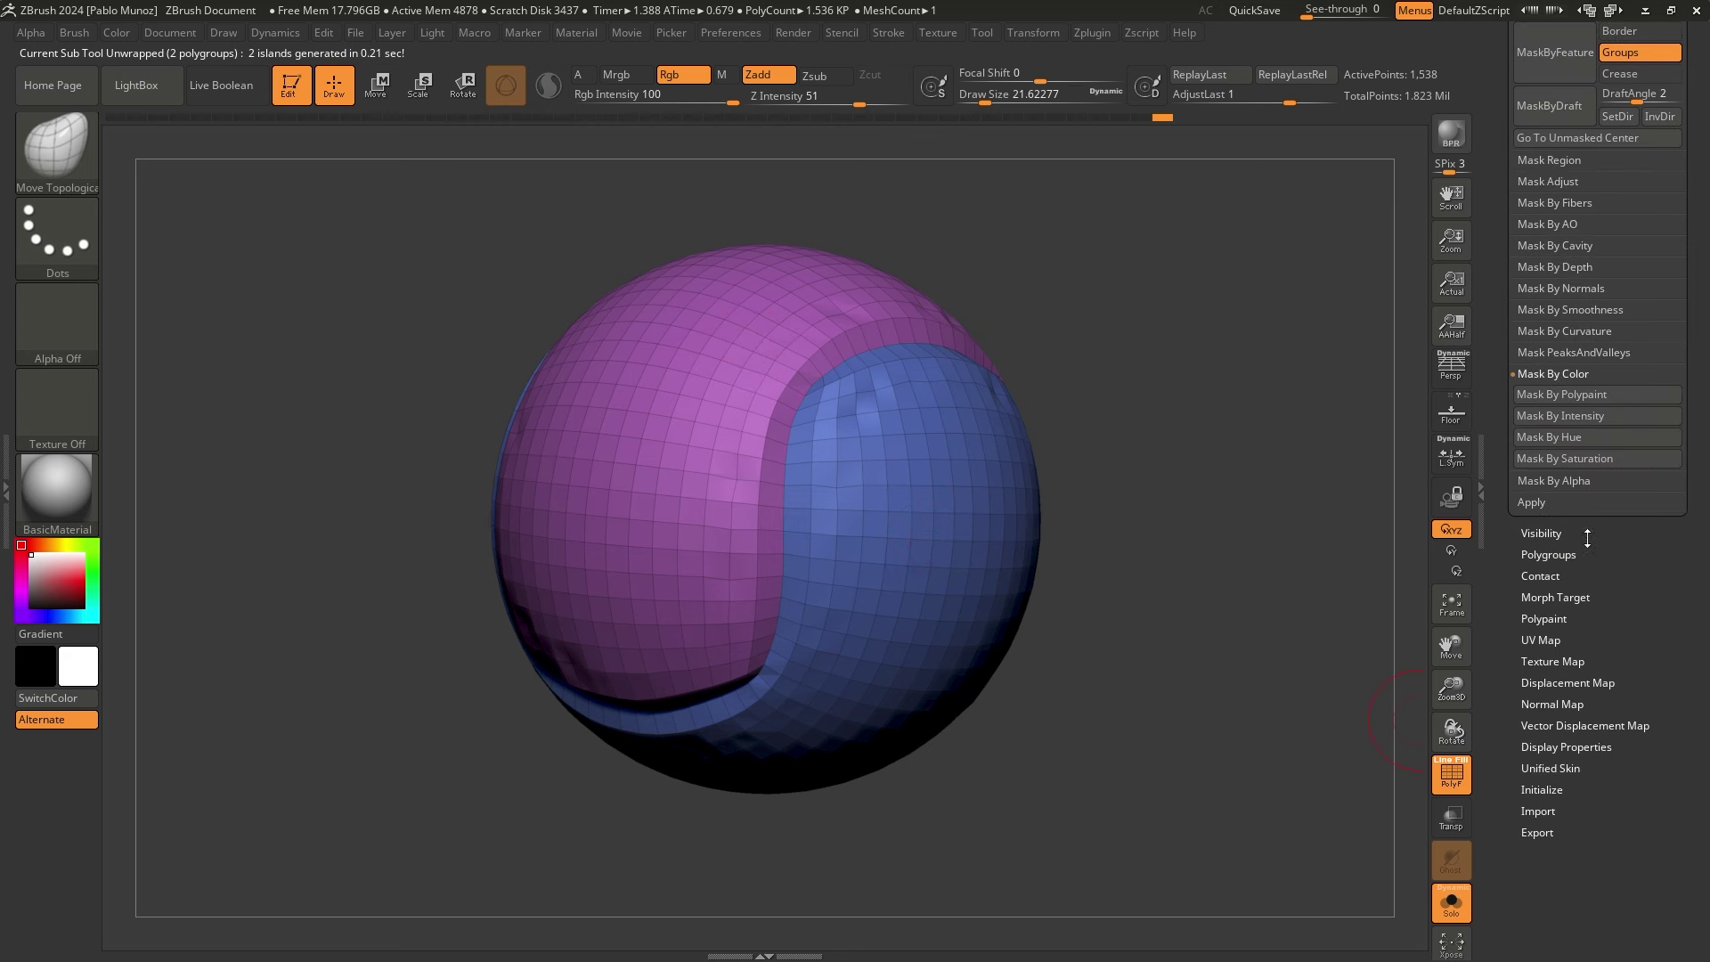
left_click(1553, 643, "shift")
left_click(1554, 659)
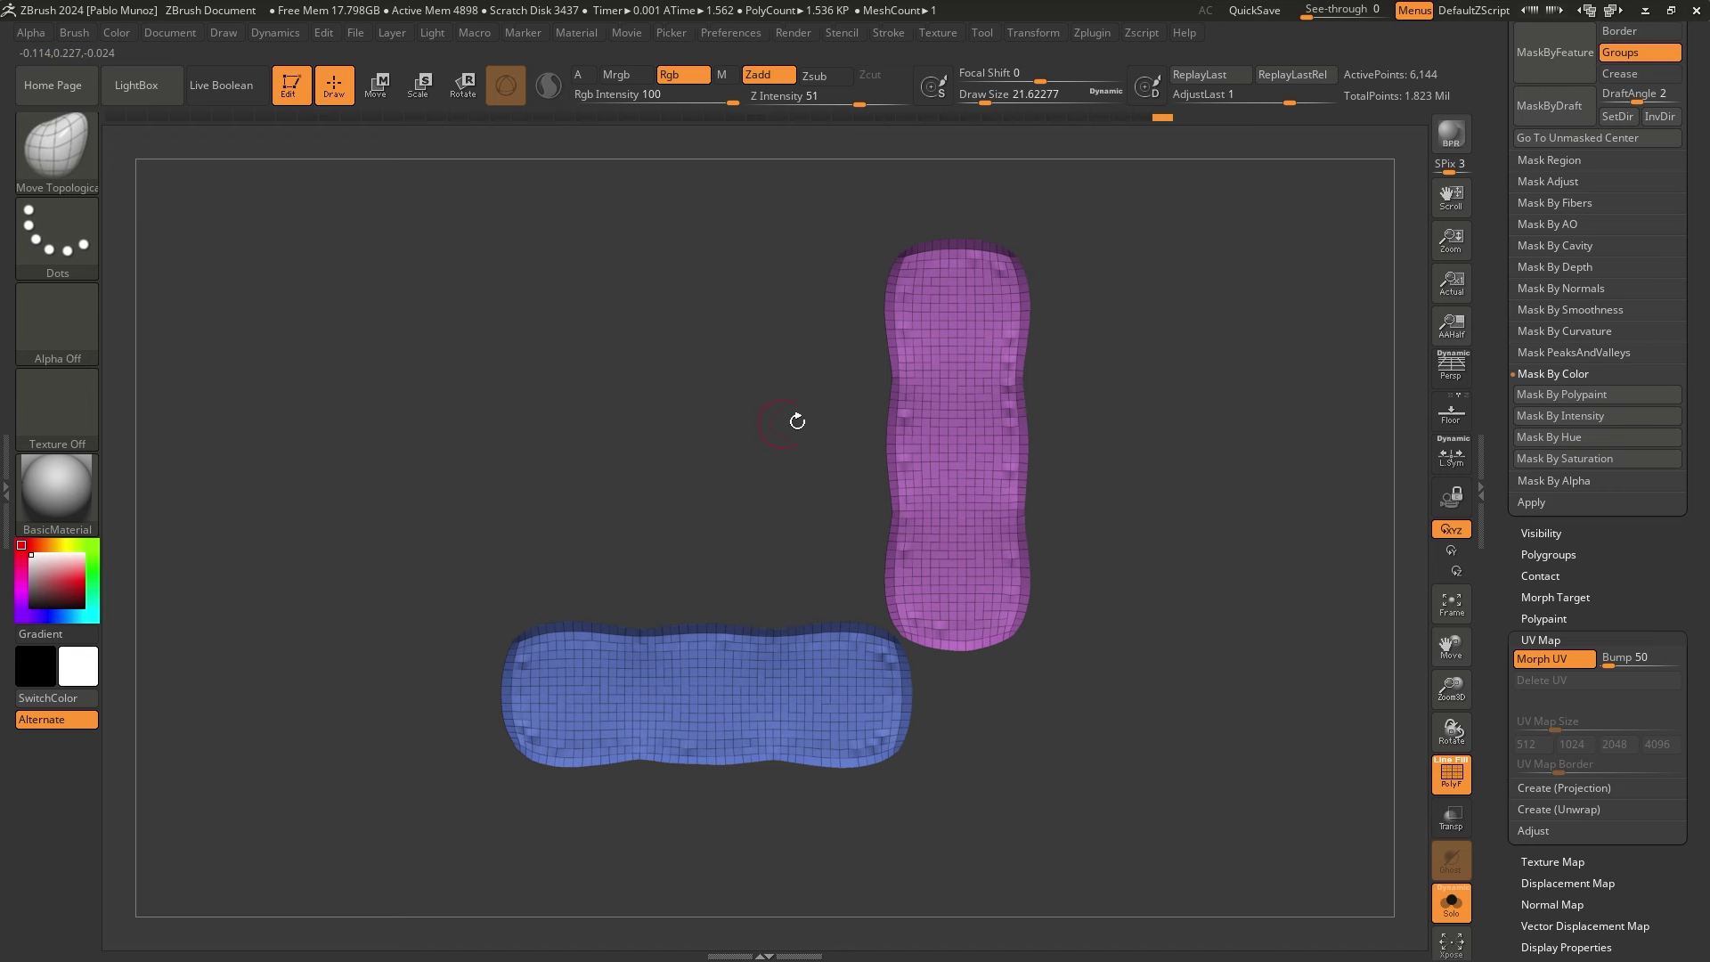
left_click(1546, 664)
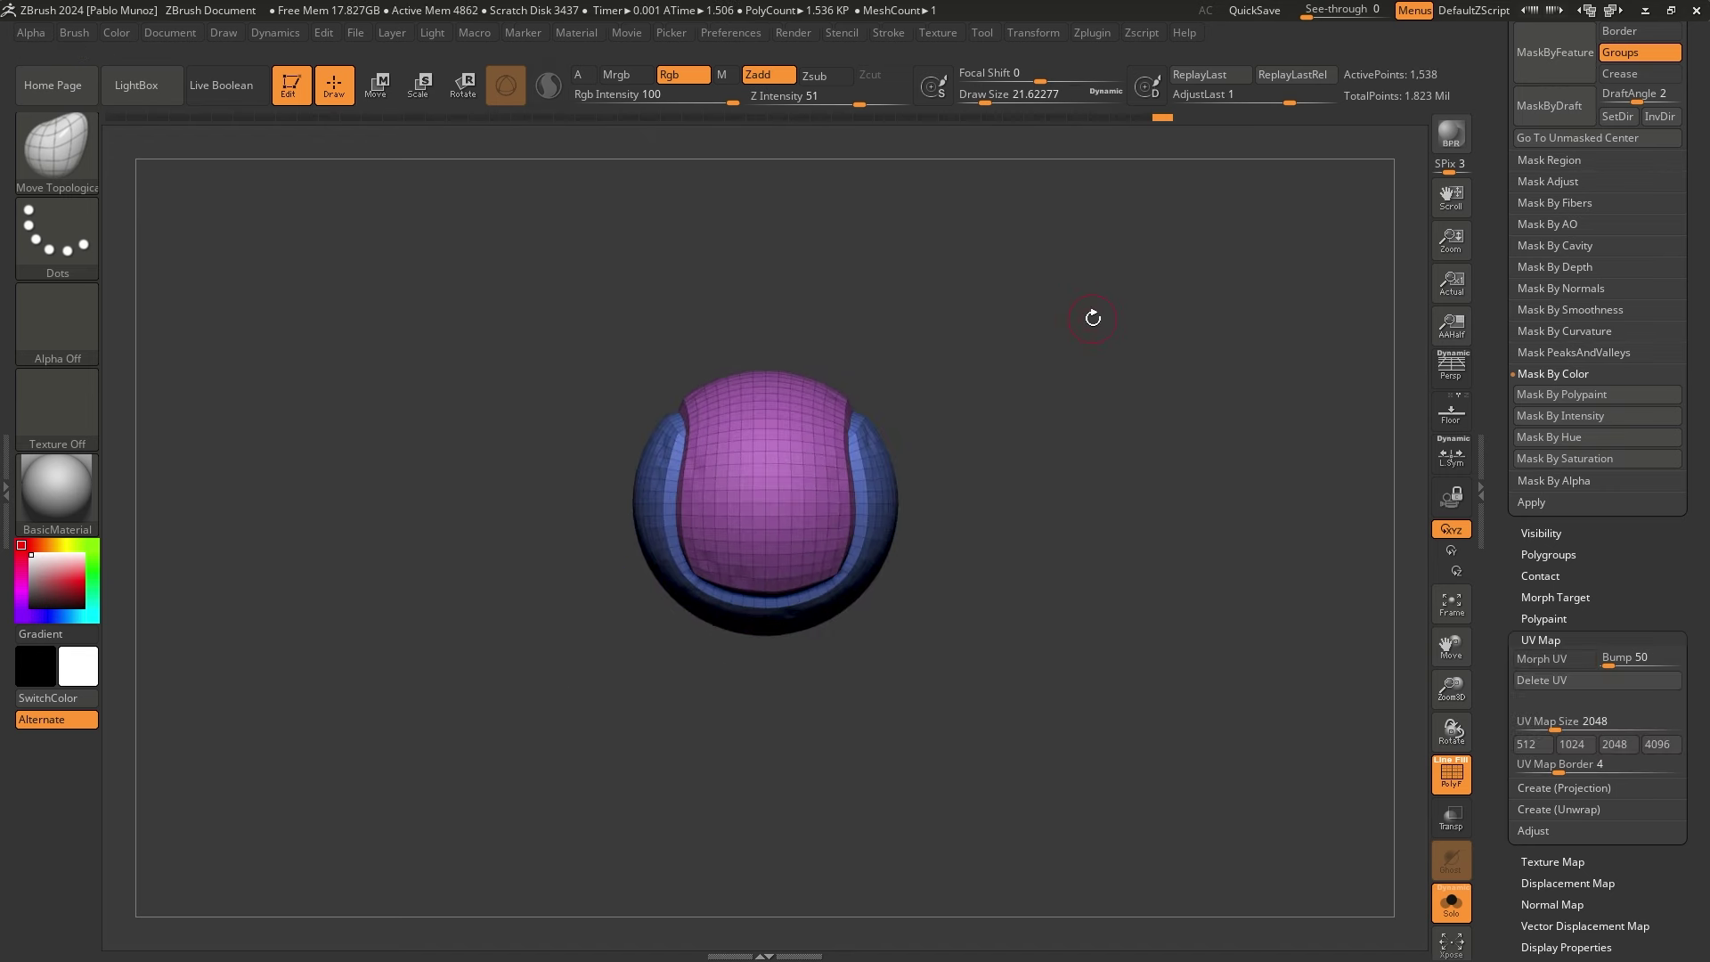
left_click_drag(1065, 316, 1037, 330, "alt")
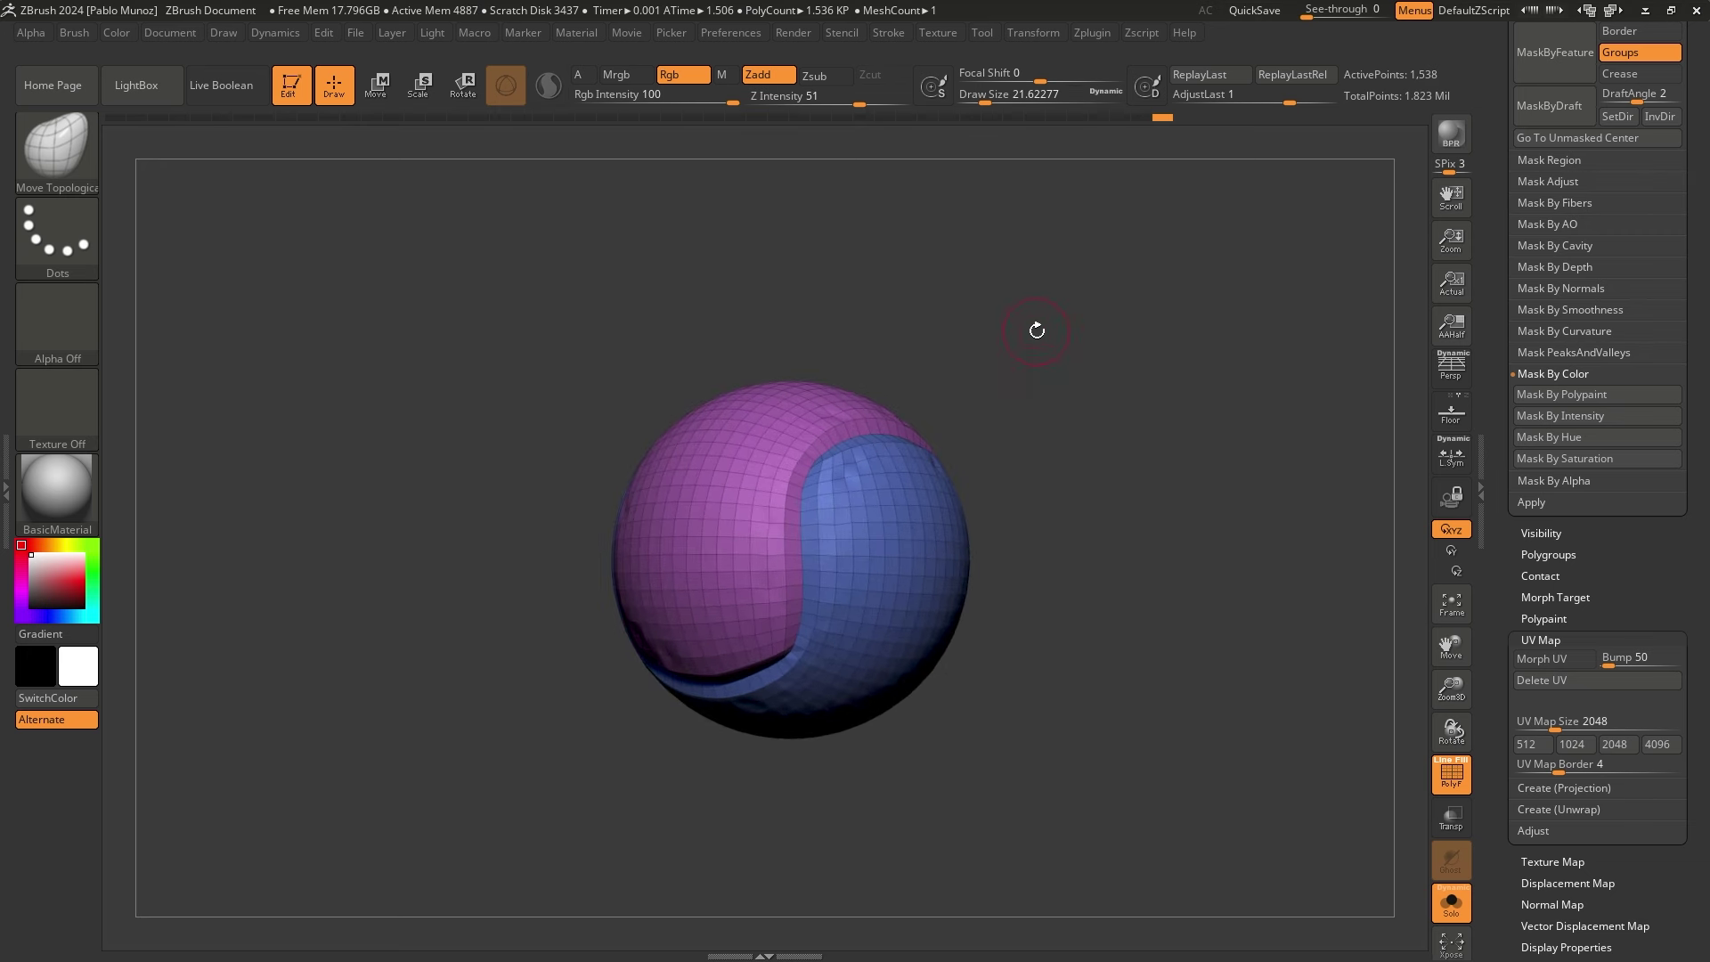
Isolate the stitches subtool at subdivision level 1 and unwrap its UVs with UV Master
key("alt+s")
left_click(834, 431, "alt")
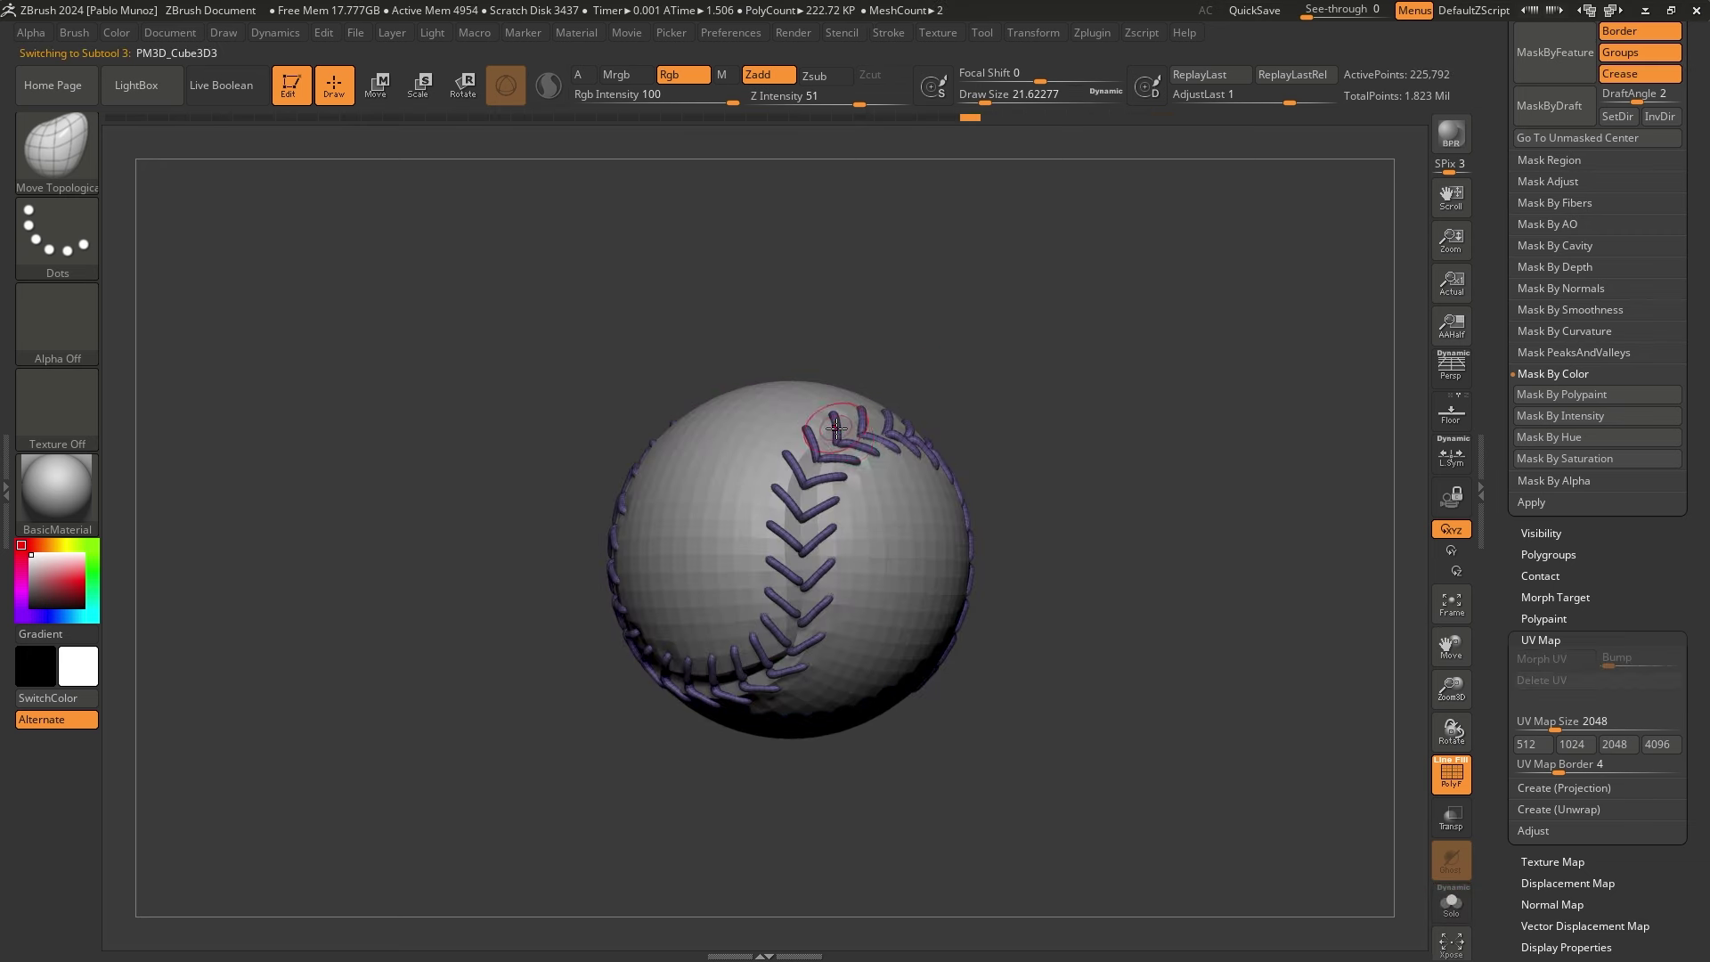
key("alt+s")
left_click_drag(1518, 524, 1526, 608)
left_click_drag(1500, 301, 1502, 633)
left_click_drag(1514, 570, 1505, 926)
left_click_drag(1579, 441, 1513, 441)
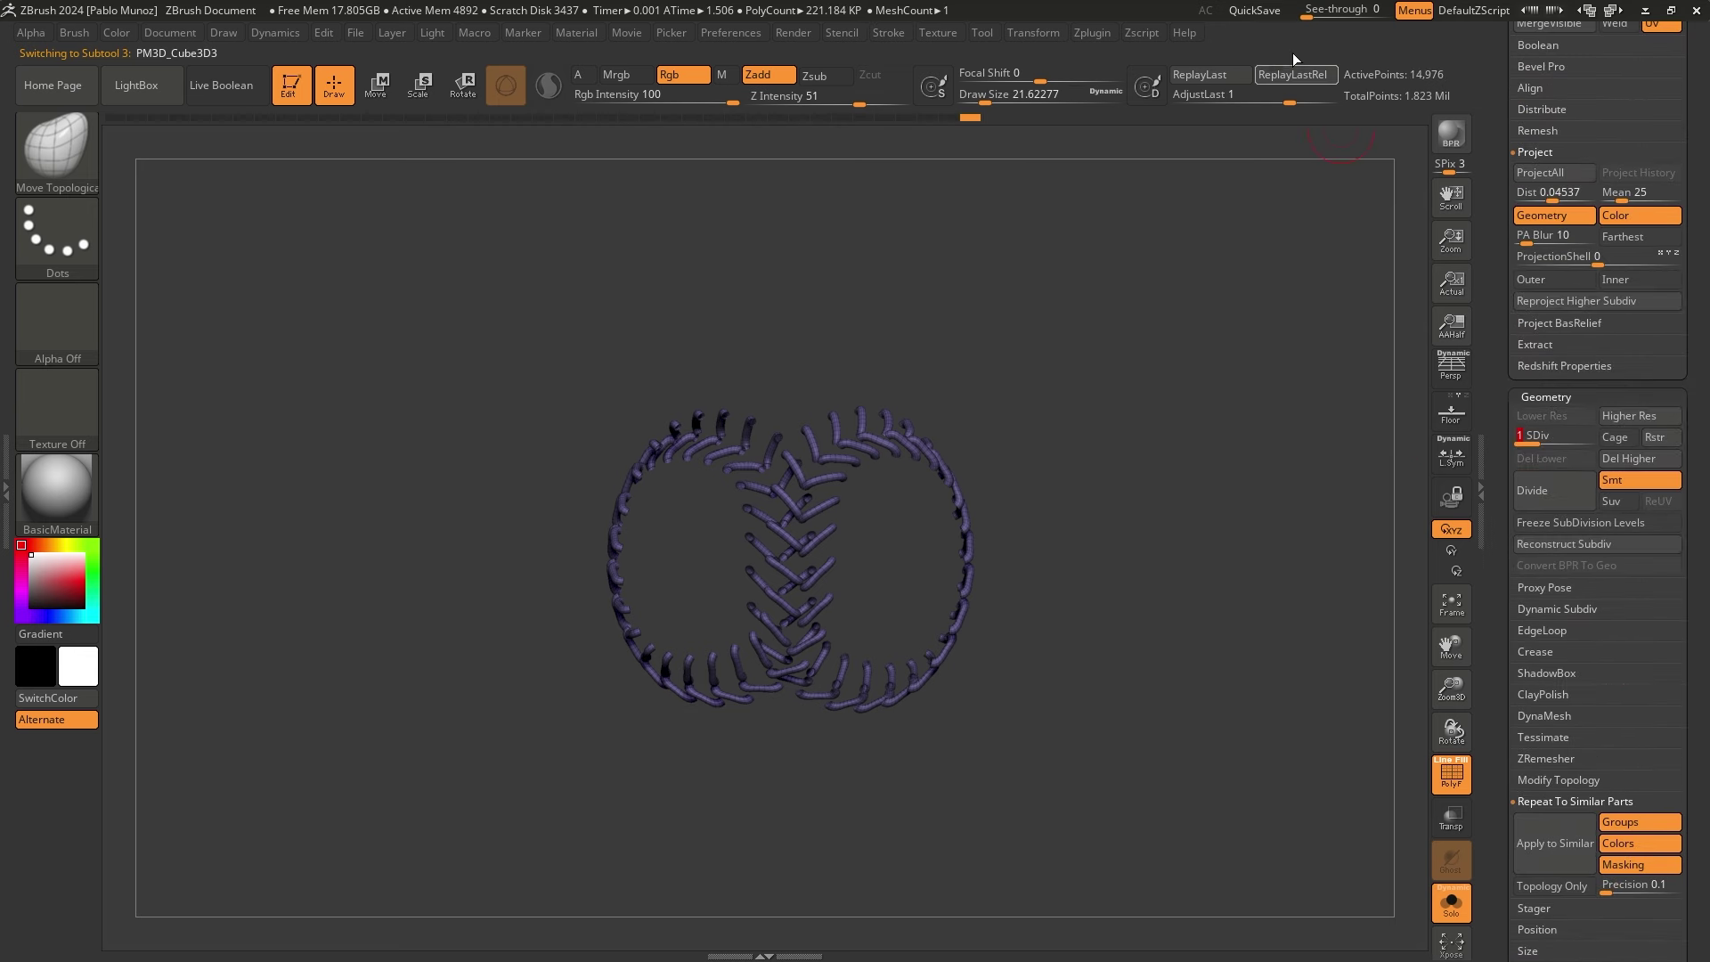
left_click(1097, 34)
left_click(1172, 600)
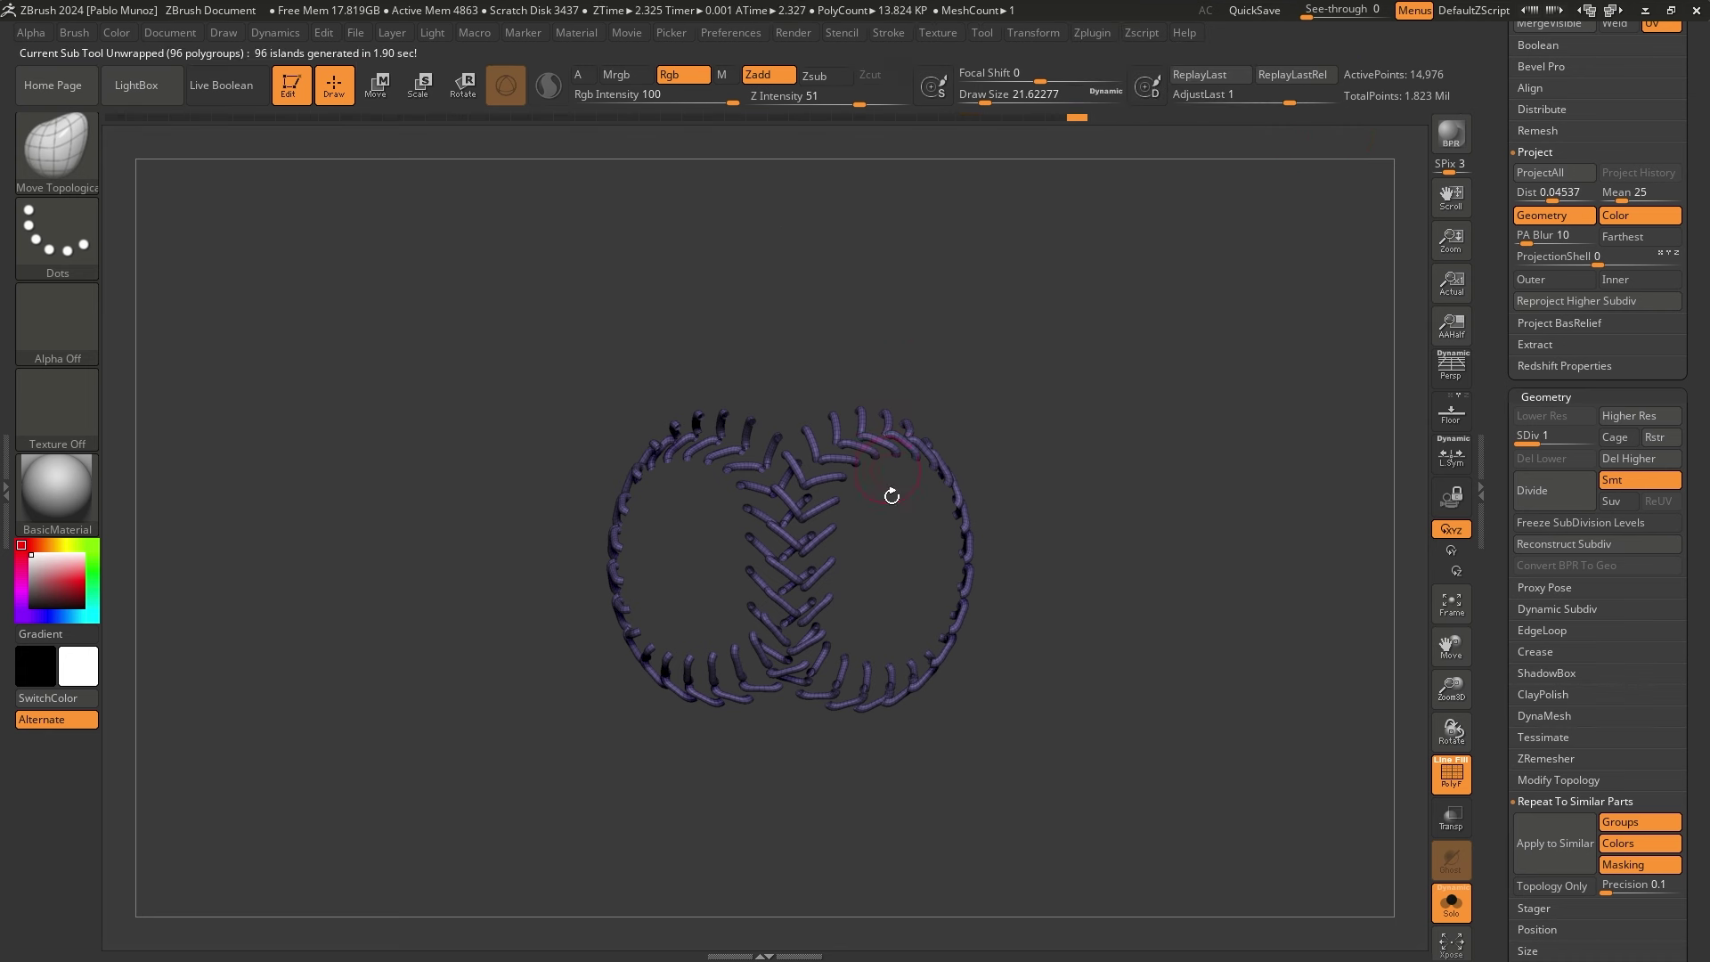
Make the ball the active subtool, isolate it and raise it to subdivision level 6
left_click(922, 507, "alt")
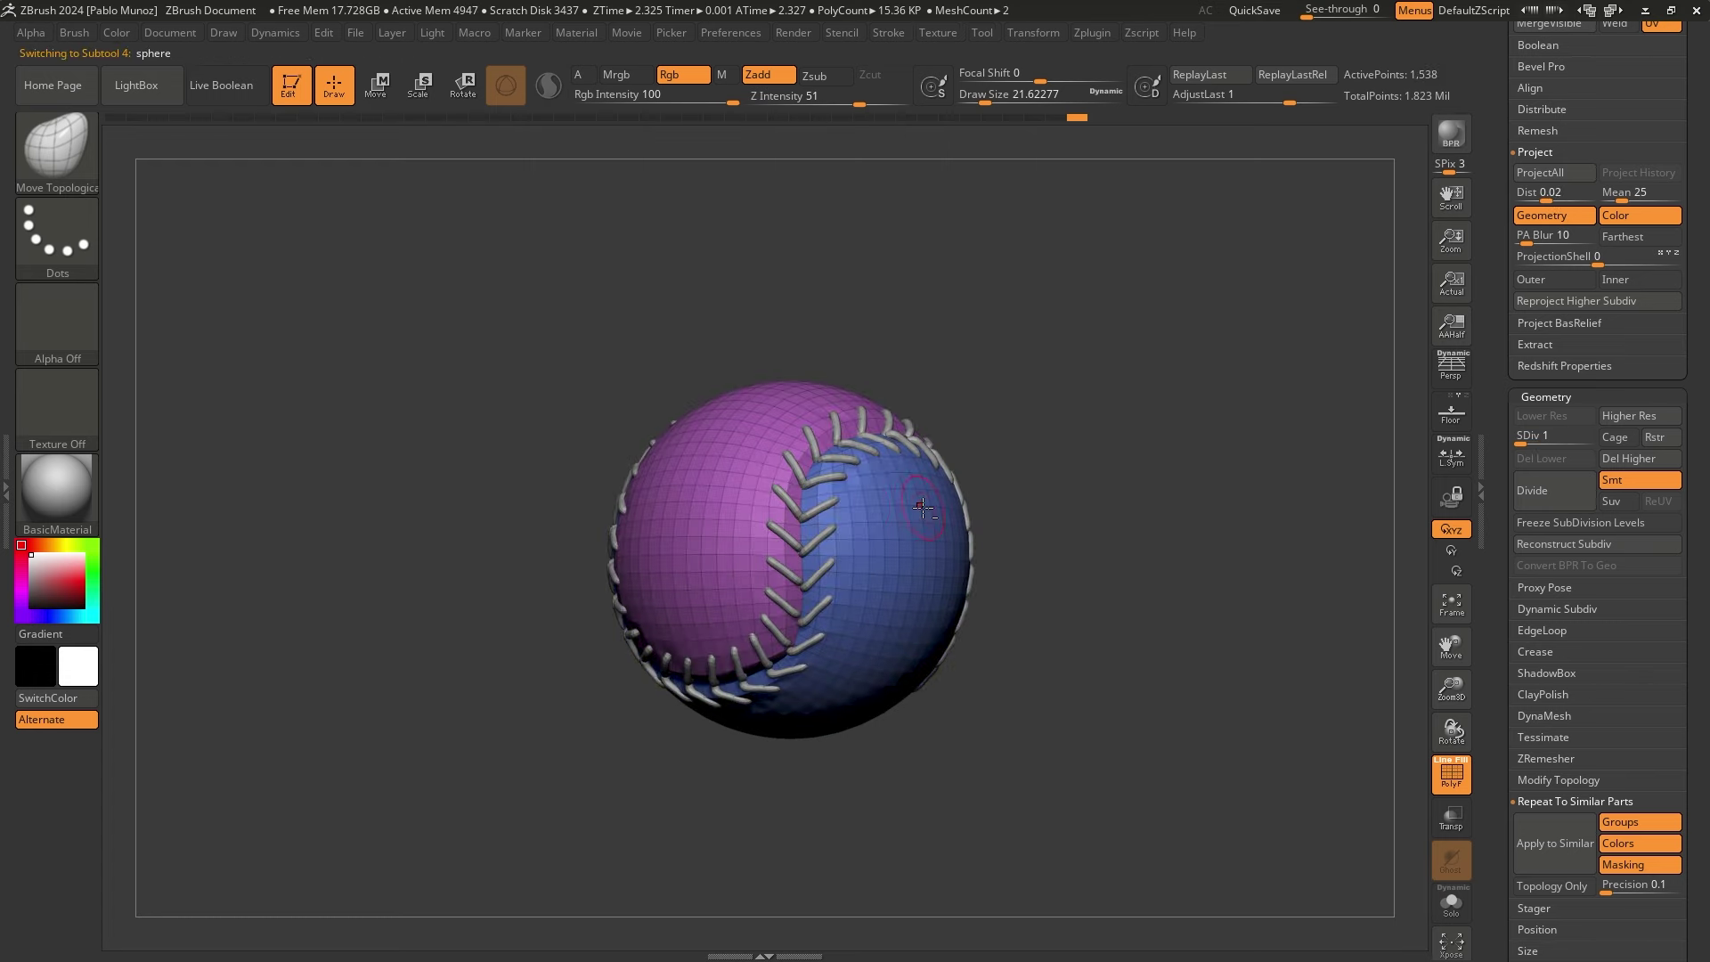
key("alt+s")
left_click_drag(1042, 389, 1105, 383, "alt")
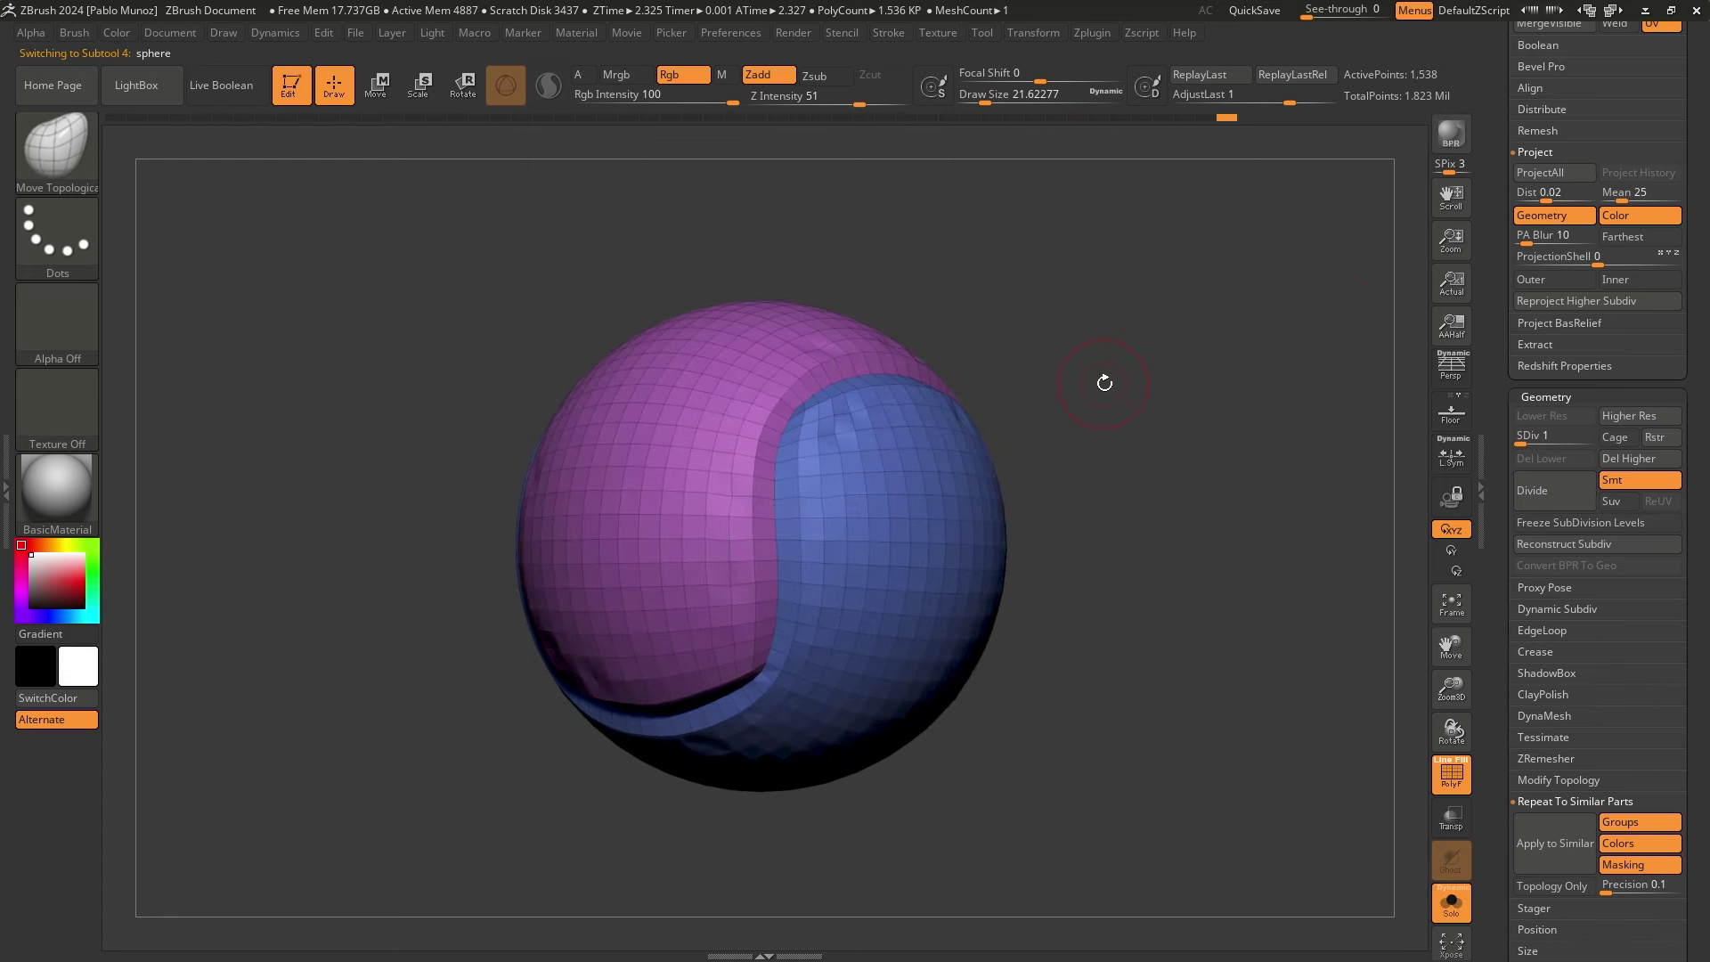
left_click_drag(1496, 433, 1508, 278)
left_click(1537, 392)
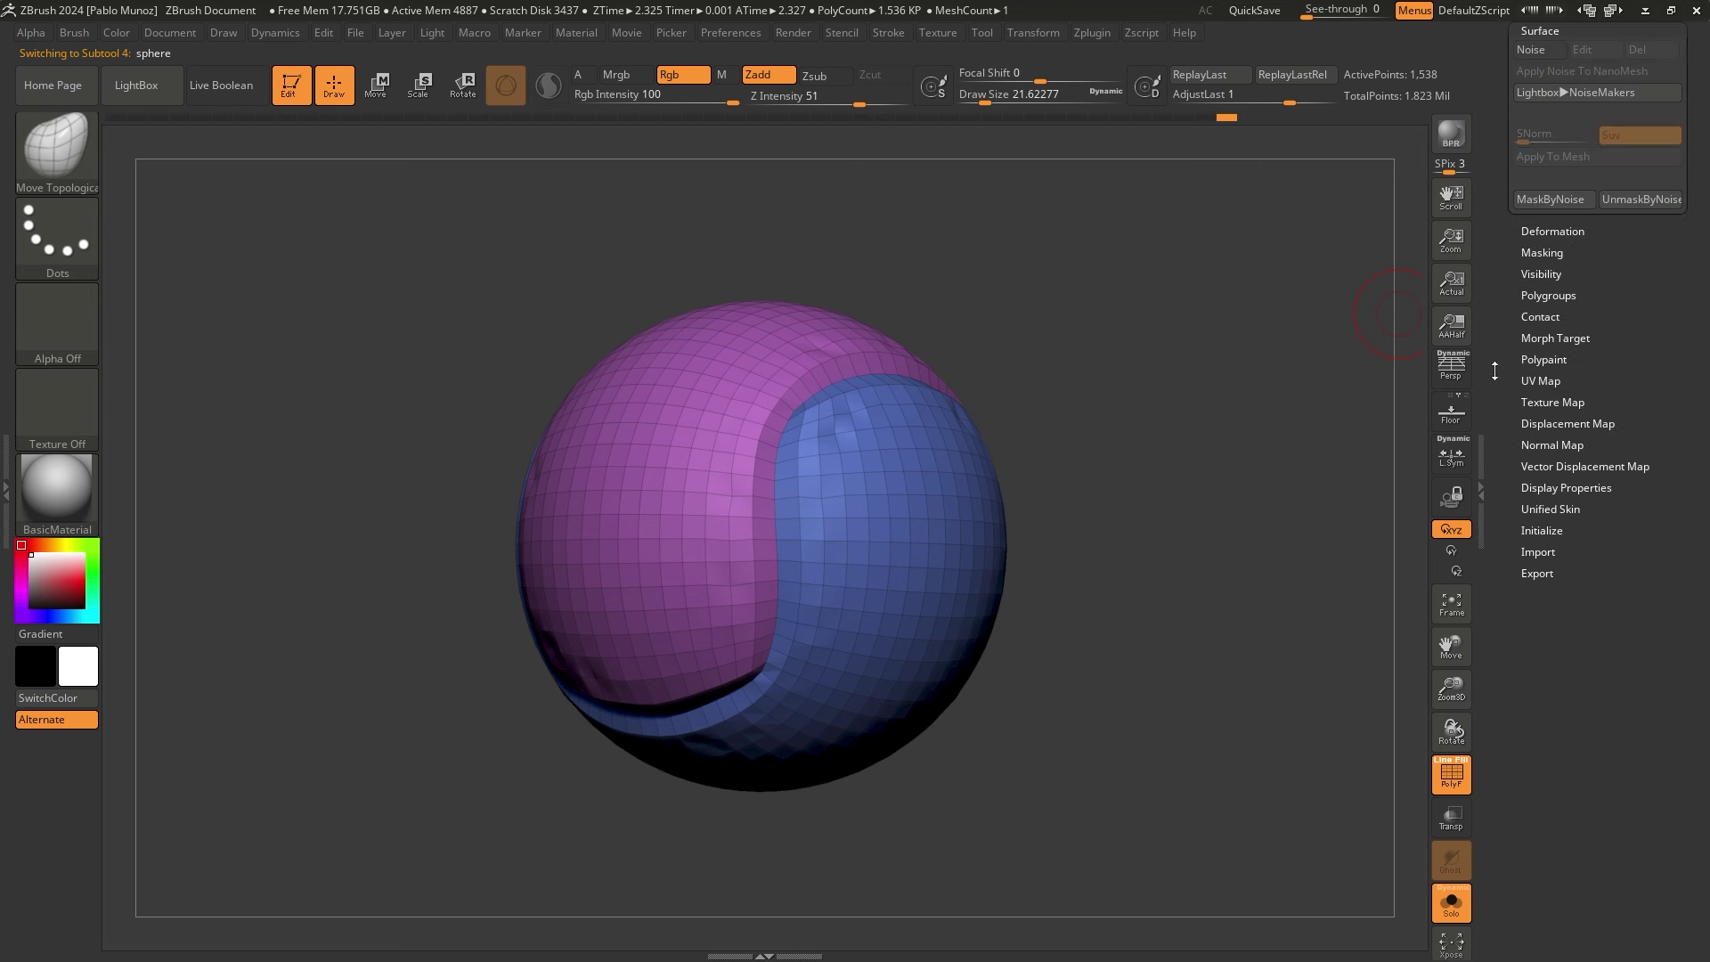
left_click_drag(1613, 335, 1506, 621)
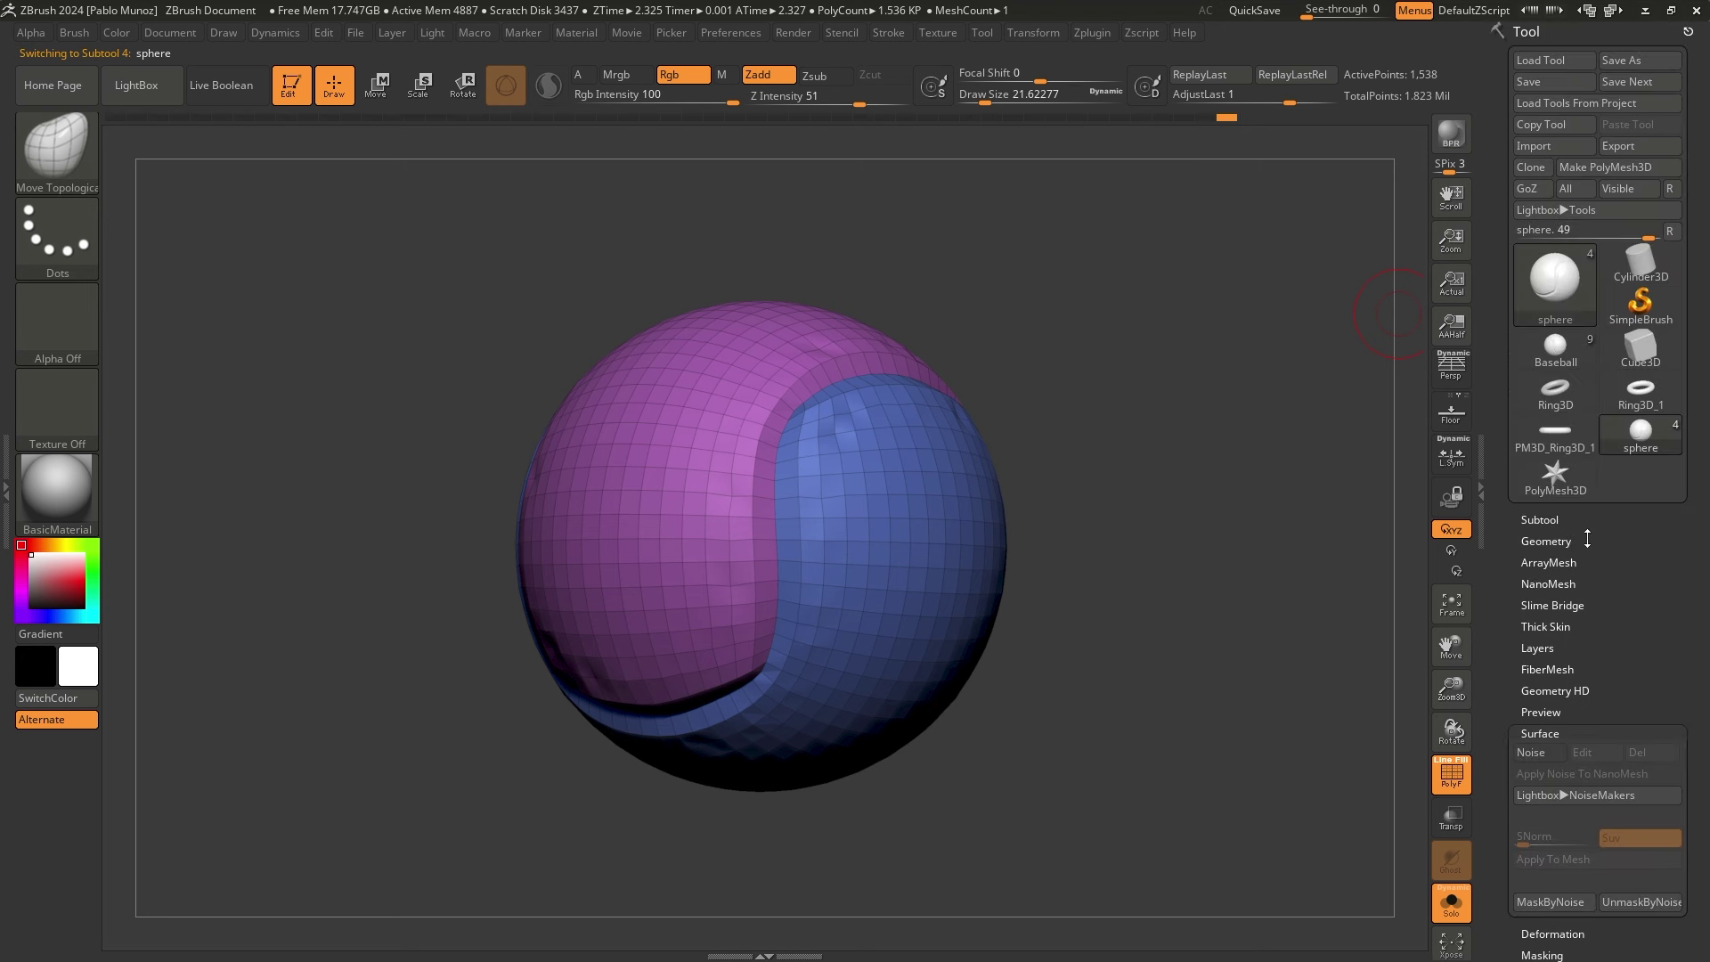
left_click(1566, 538)
left_click(1591, 408)
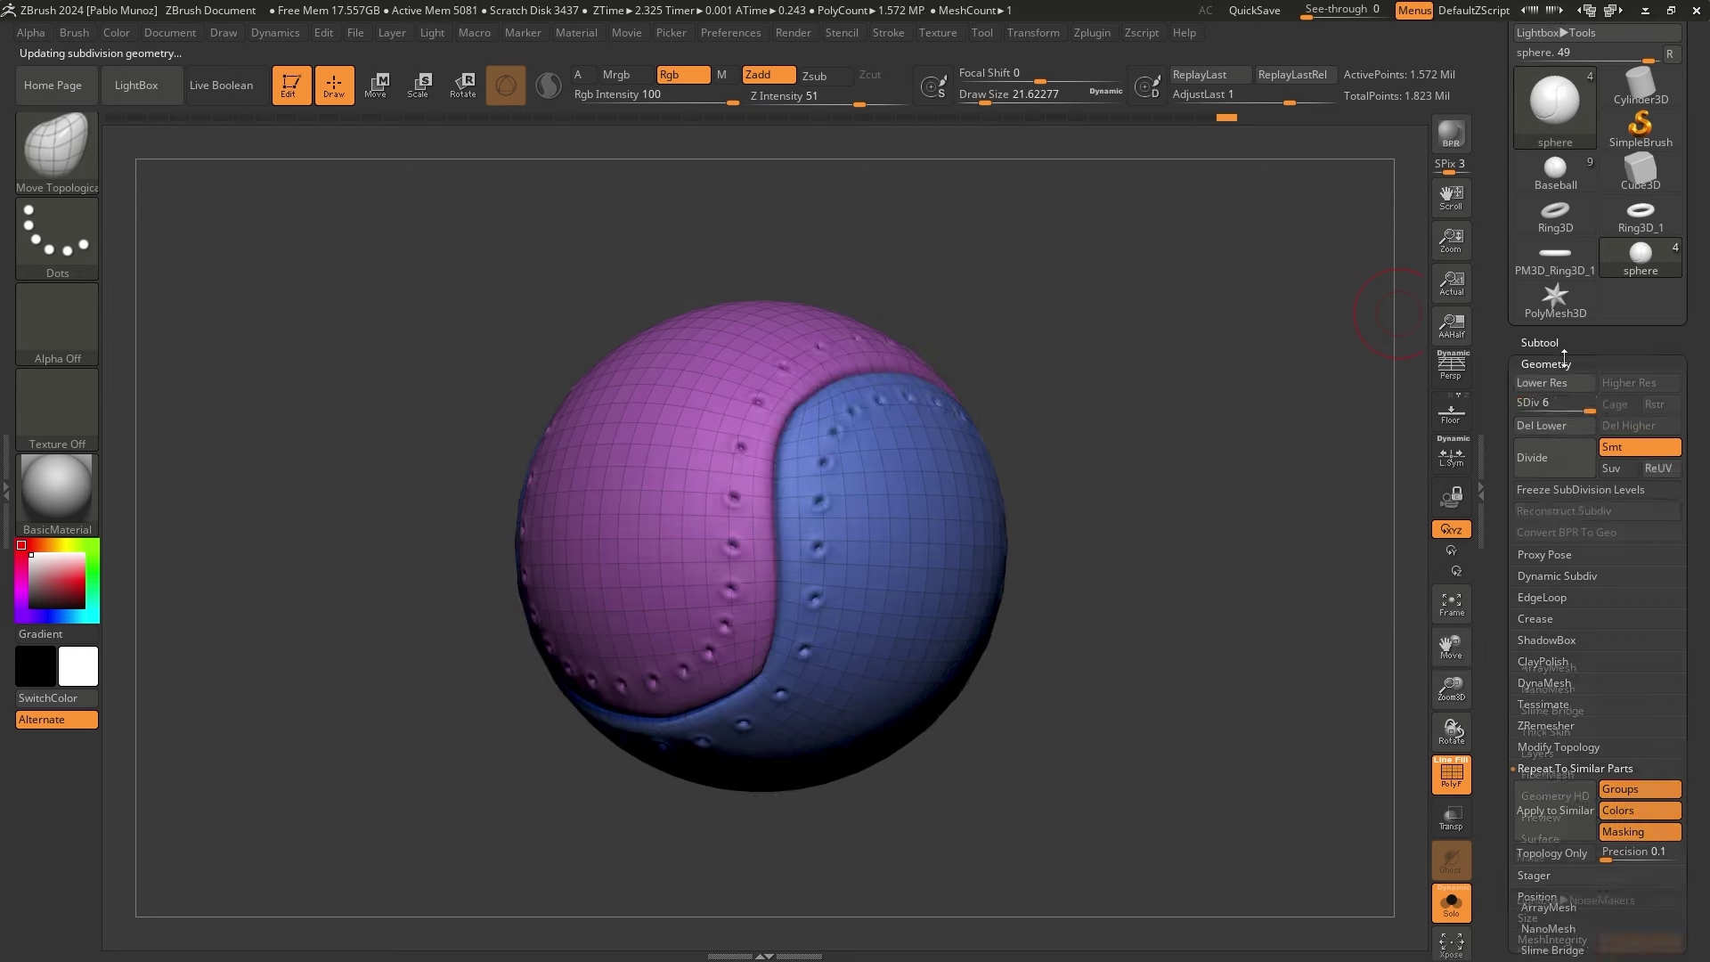
Add surface noise to the ball at noise scale 1 and strength -0.00073, and apply it to the mesh
left_click(1541, 438)
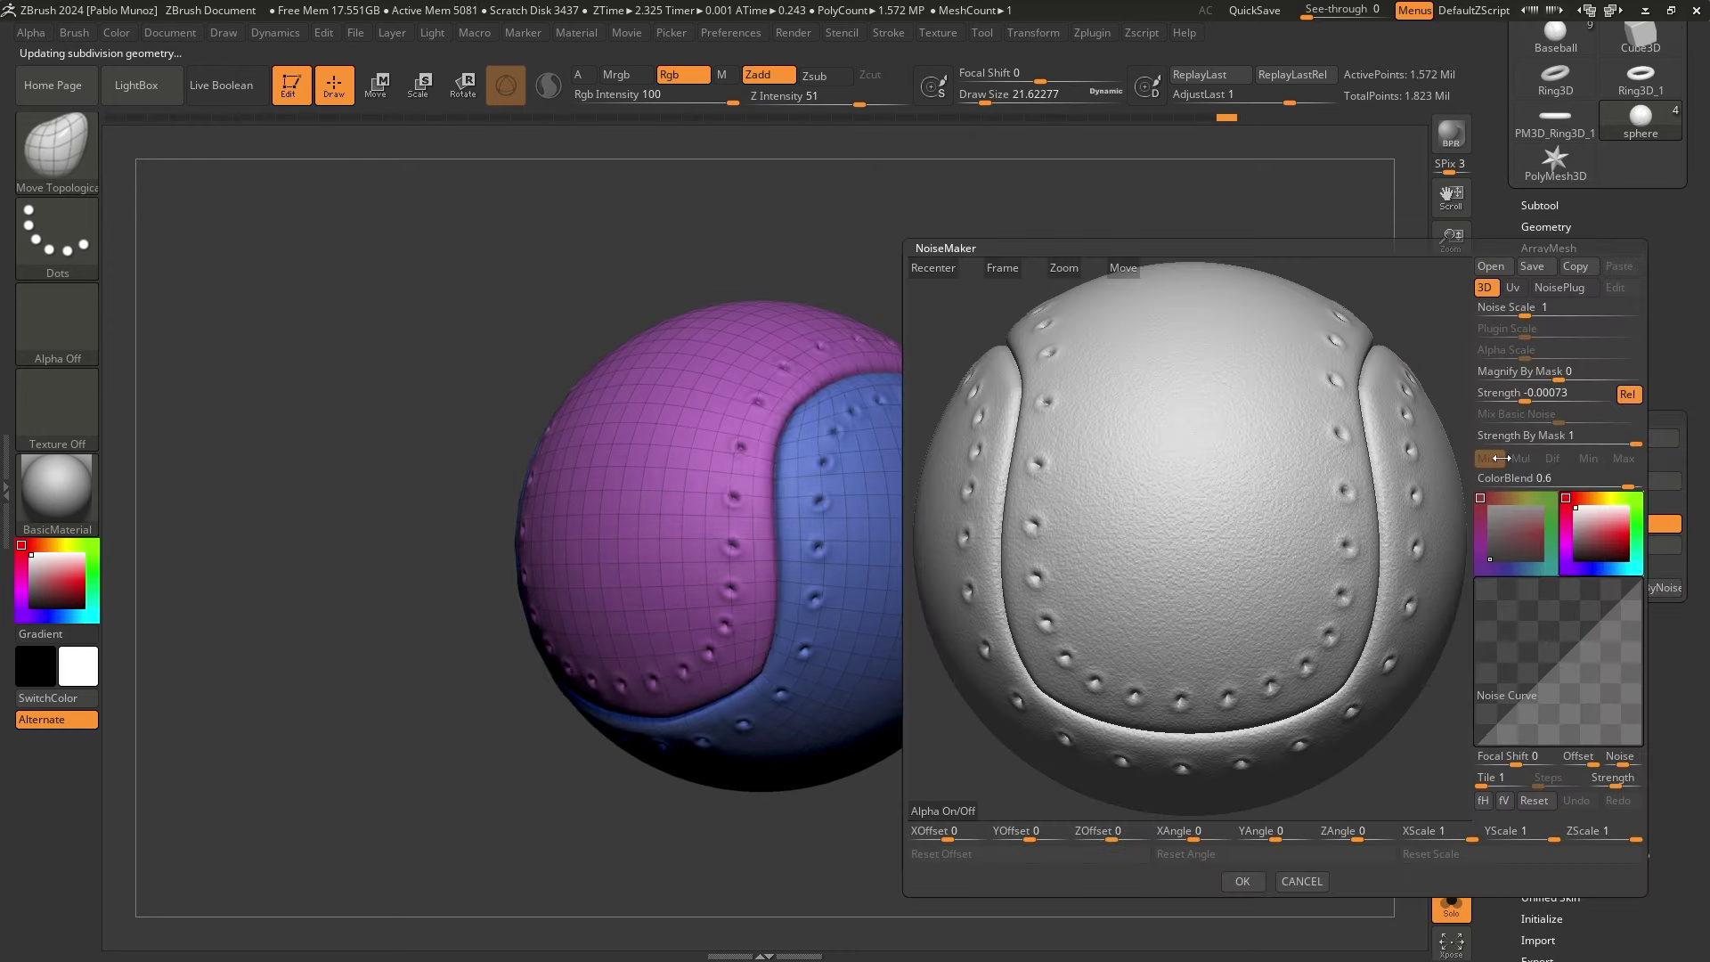
left_click_drag(1286, 452, 1232, 534)
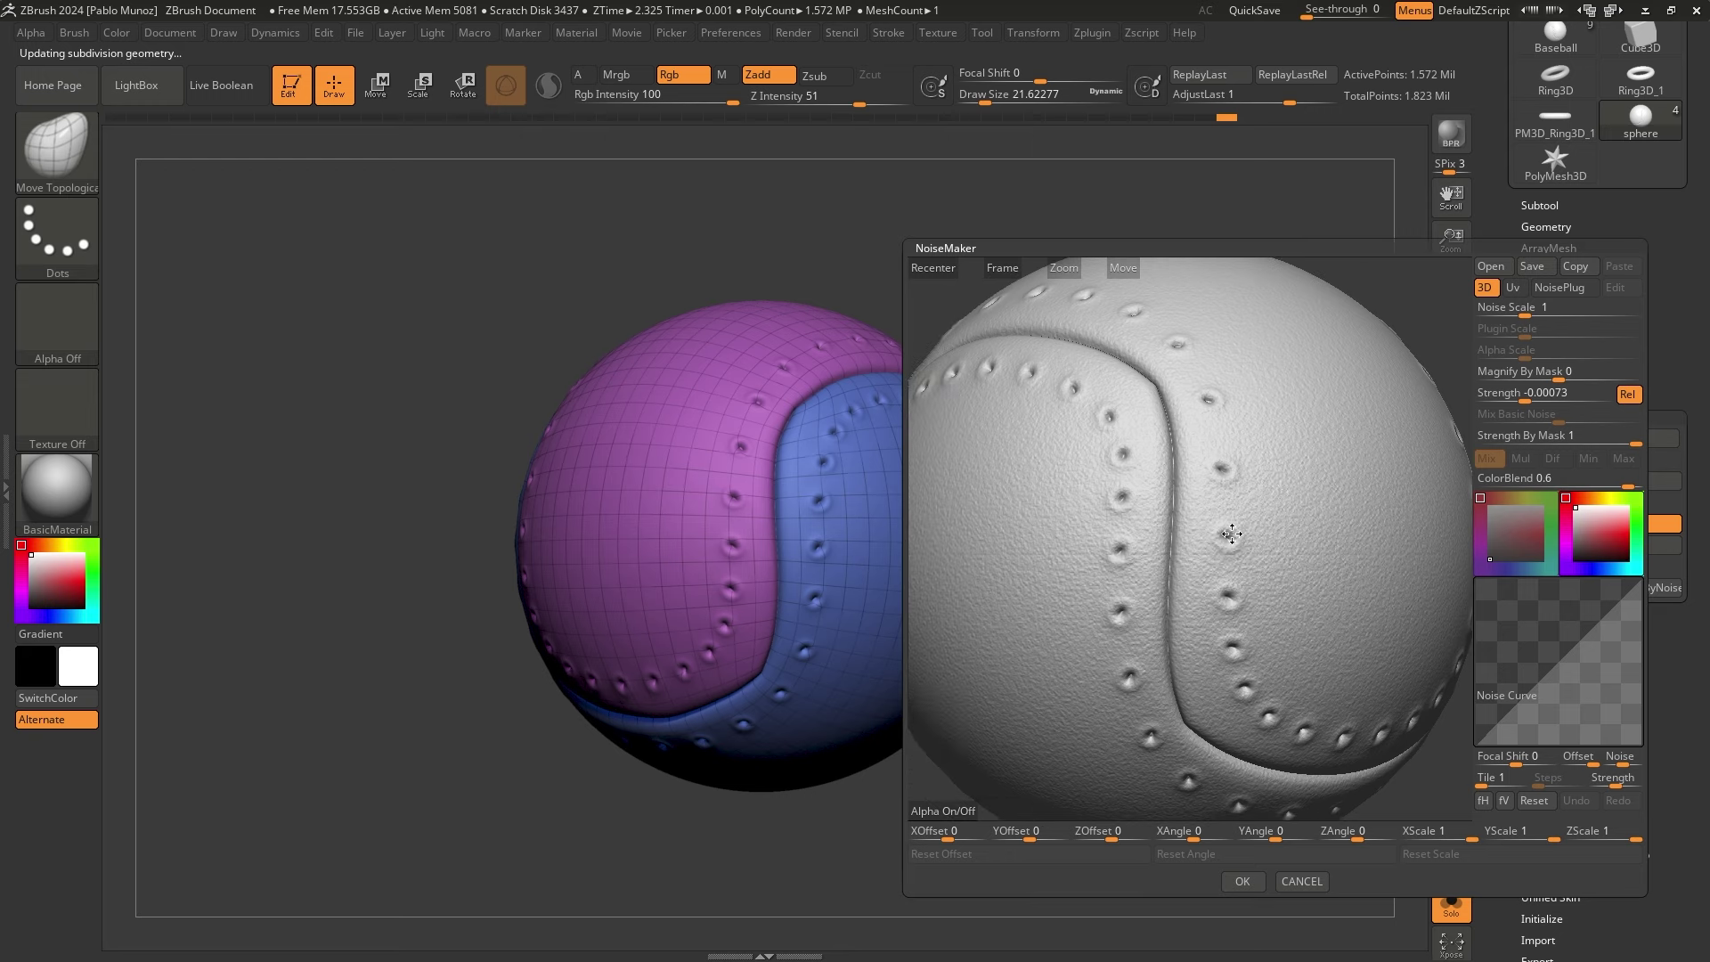
left_click(1243, 882)
key("f")
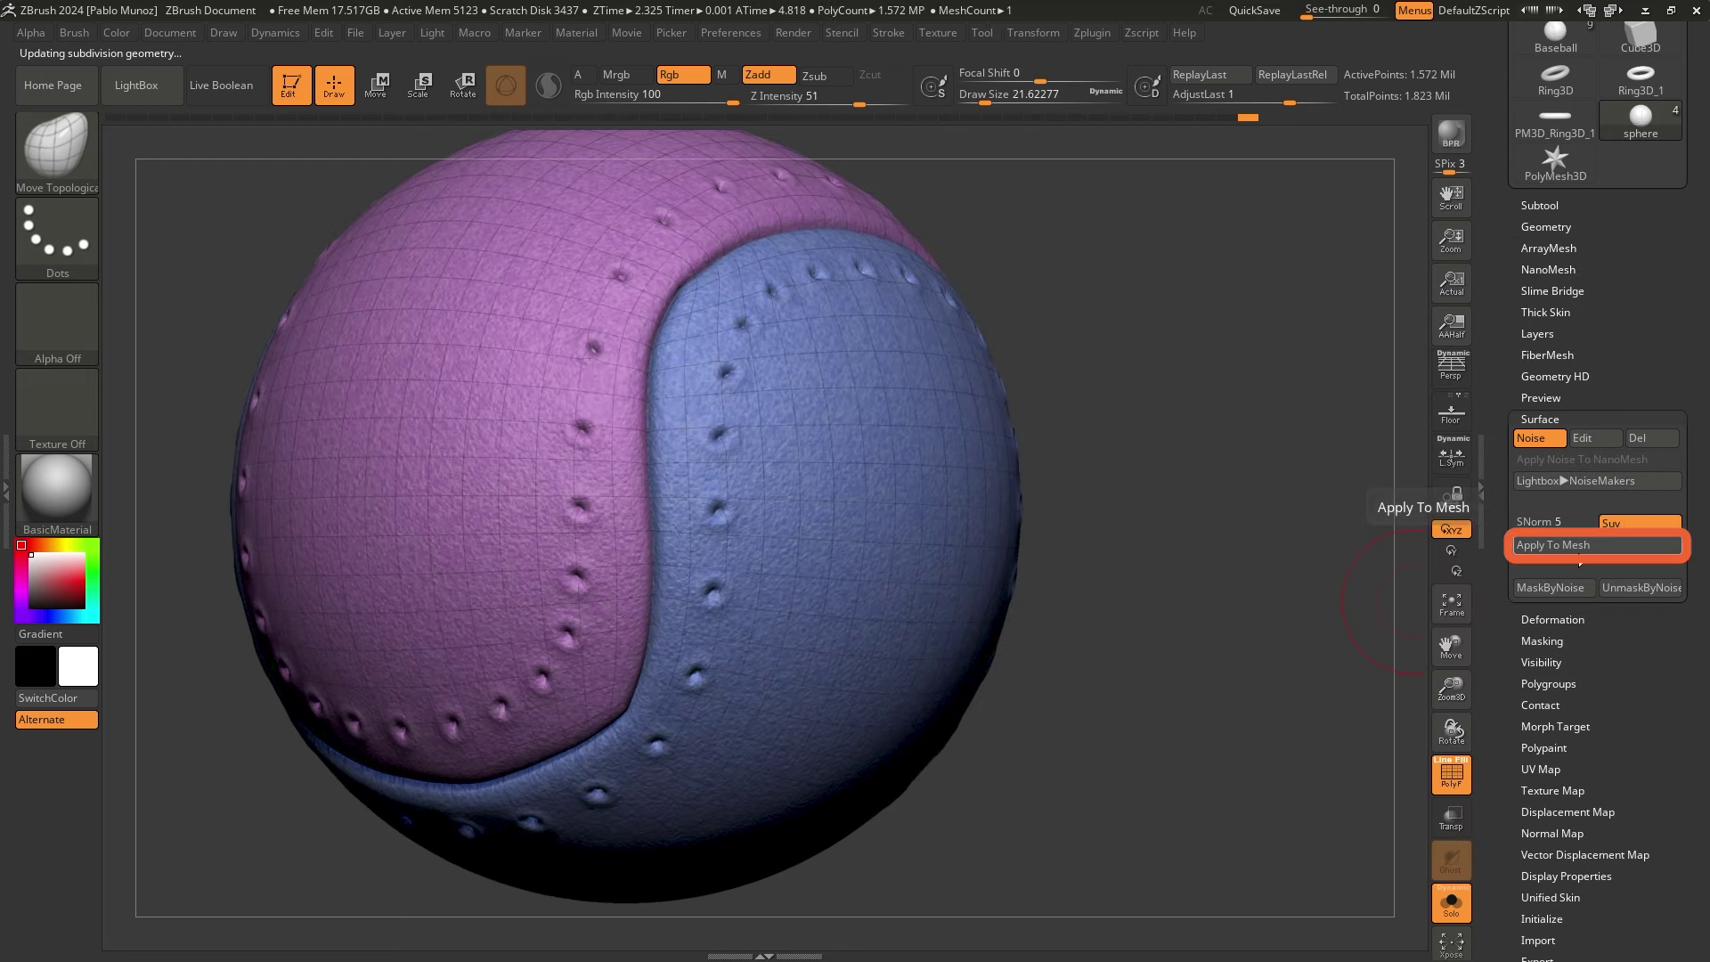
left_click(1581, 551)
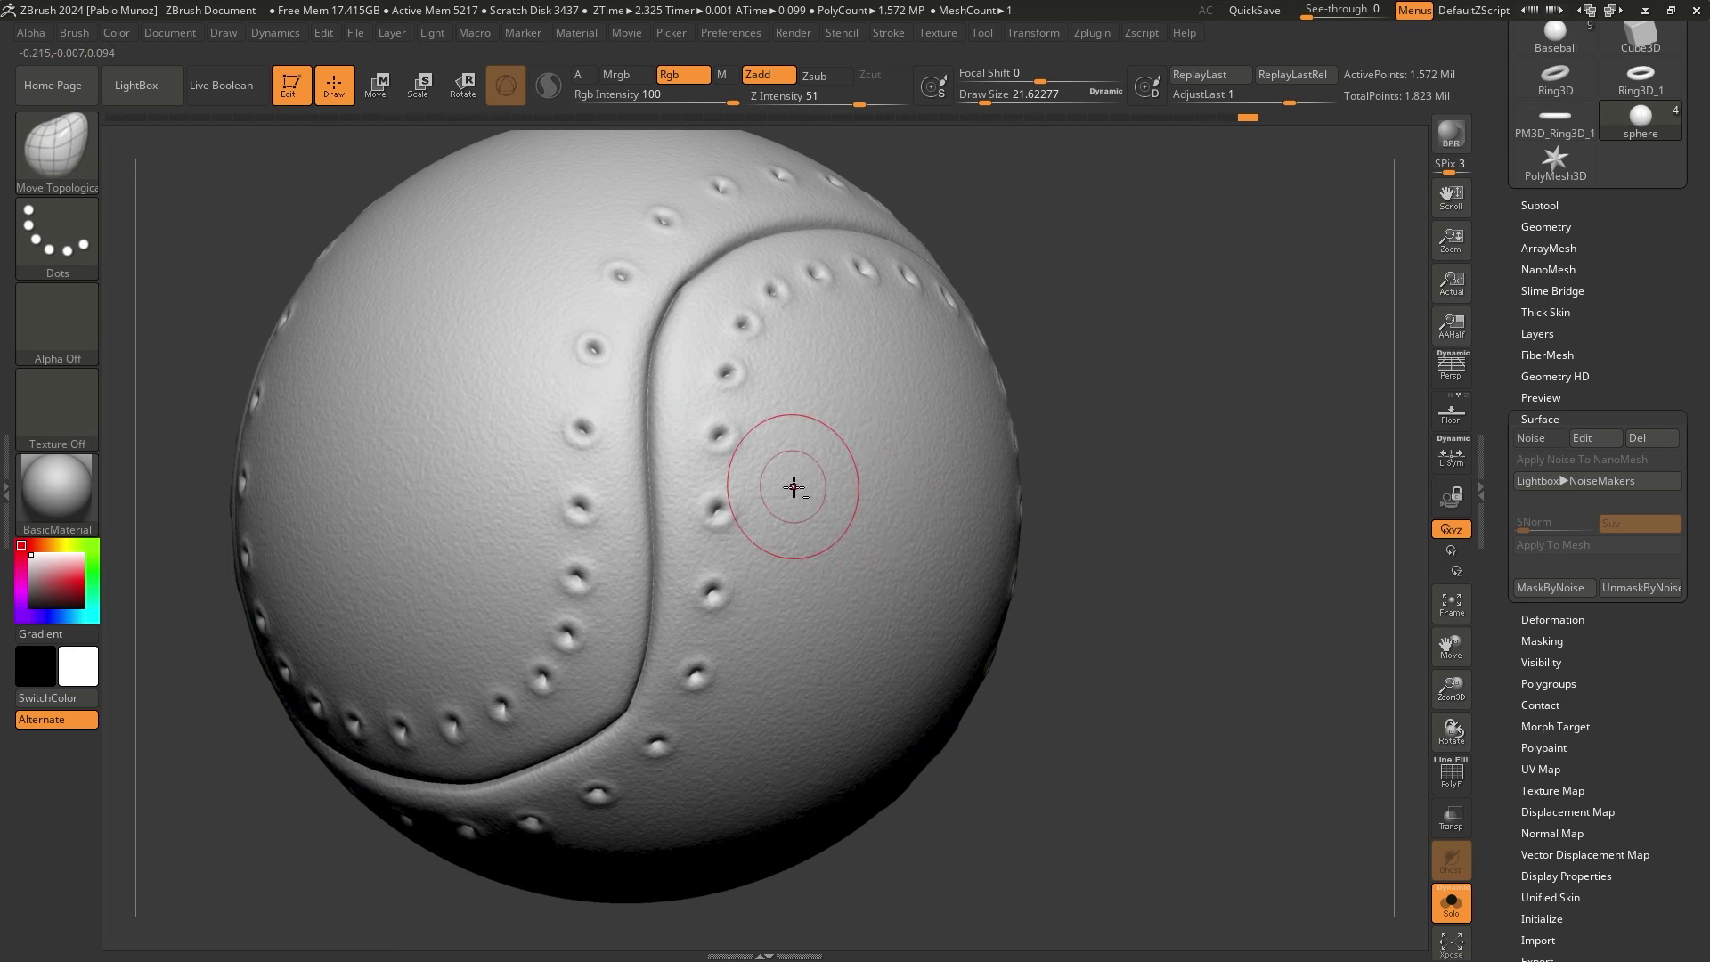
right_click_drag(794, 488, 860, 505, "alt")
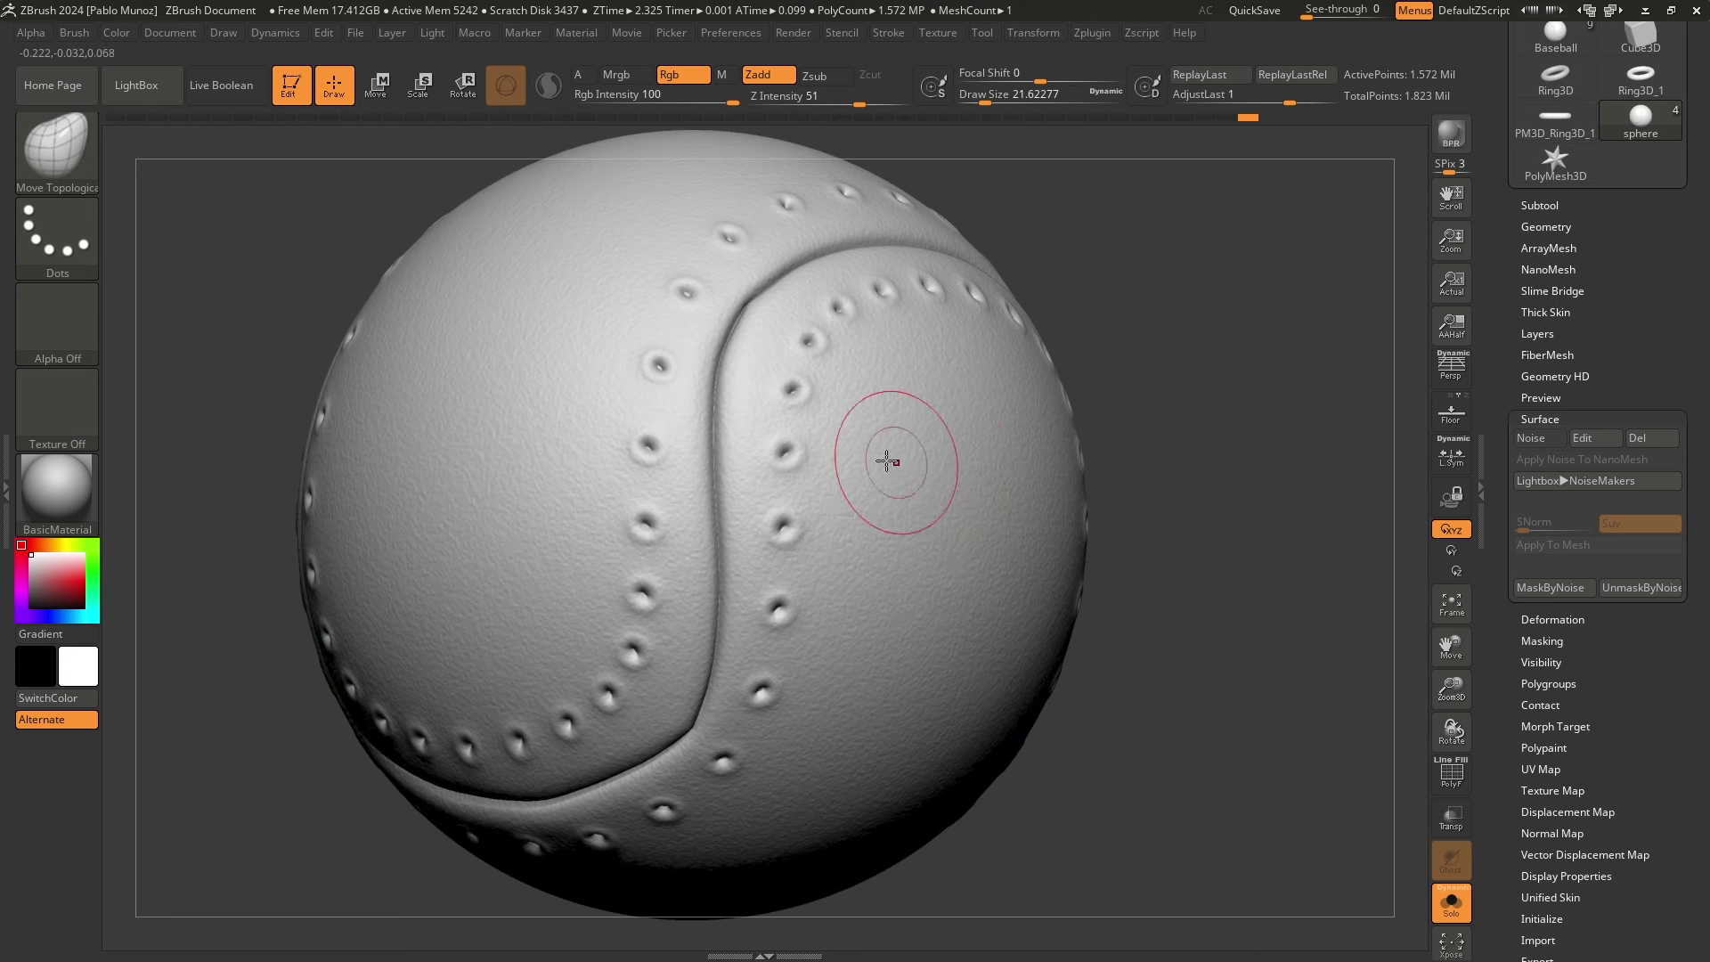
Add a second, alpha-based surface noise to the ball with Noise Scale 0 and Mix Basic Noise 0
left_click(1539, 439)
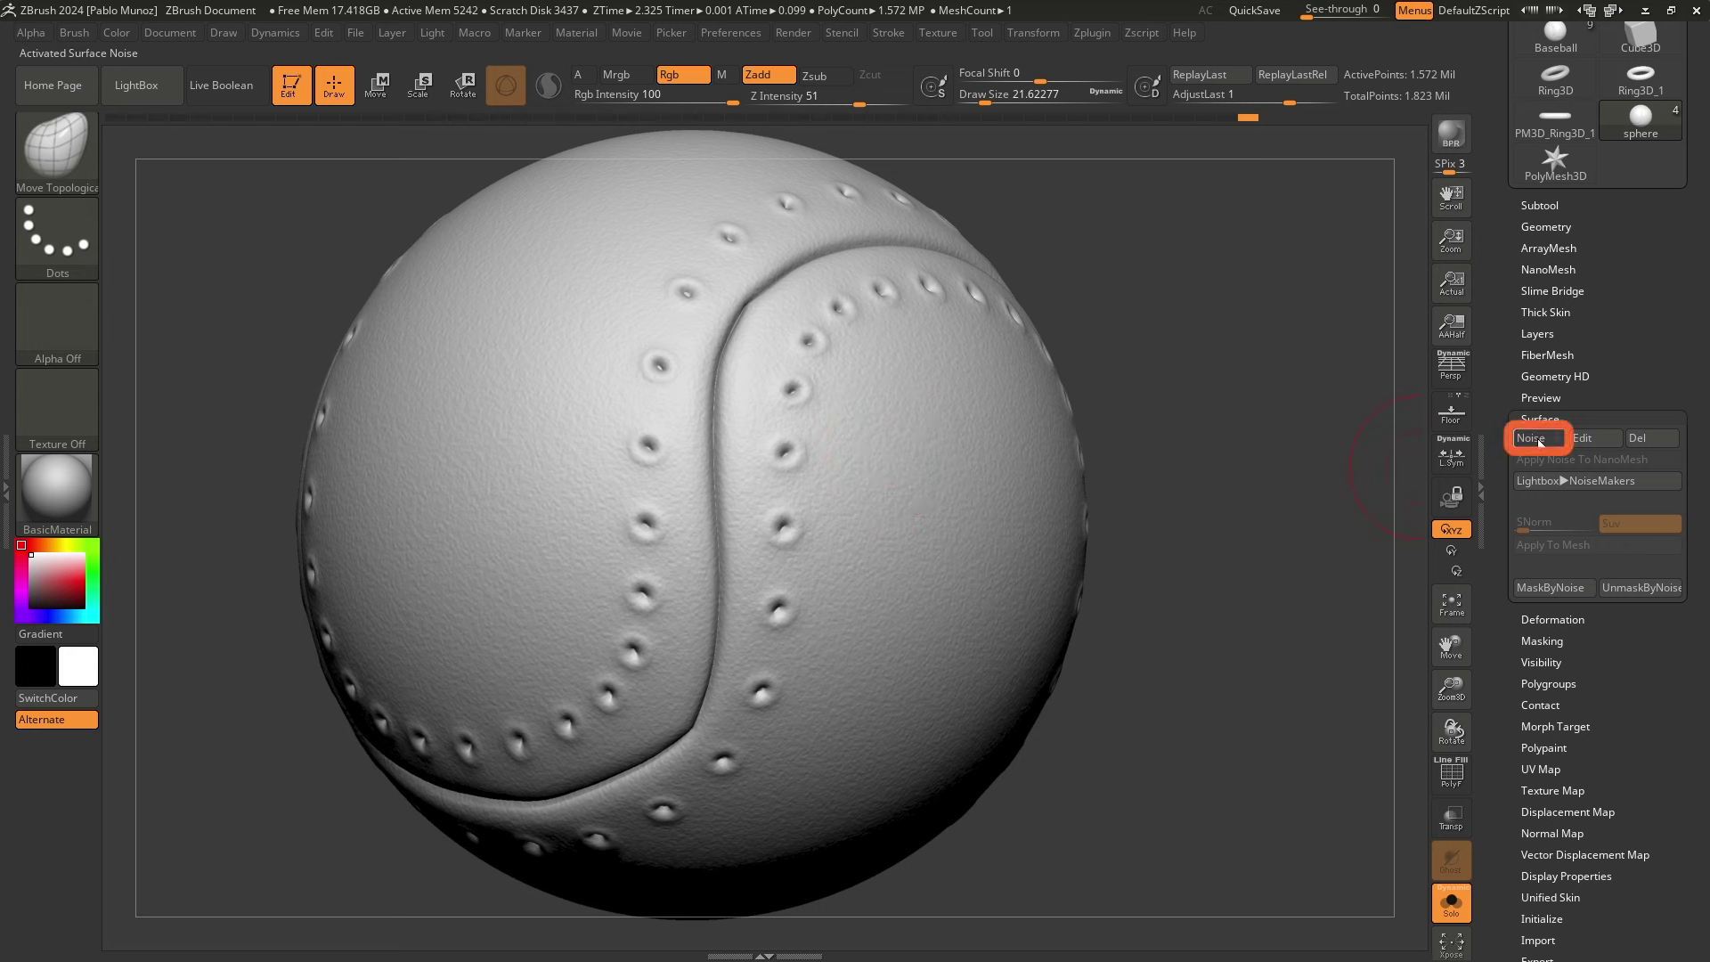
left_click(1583, 438)
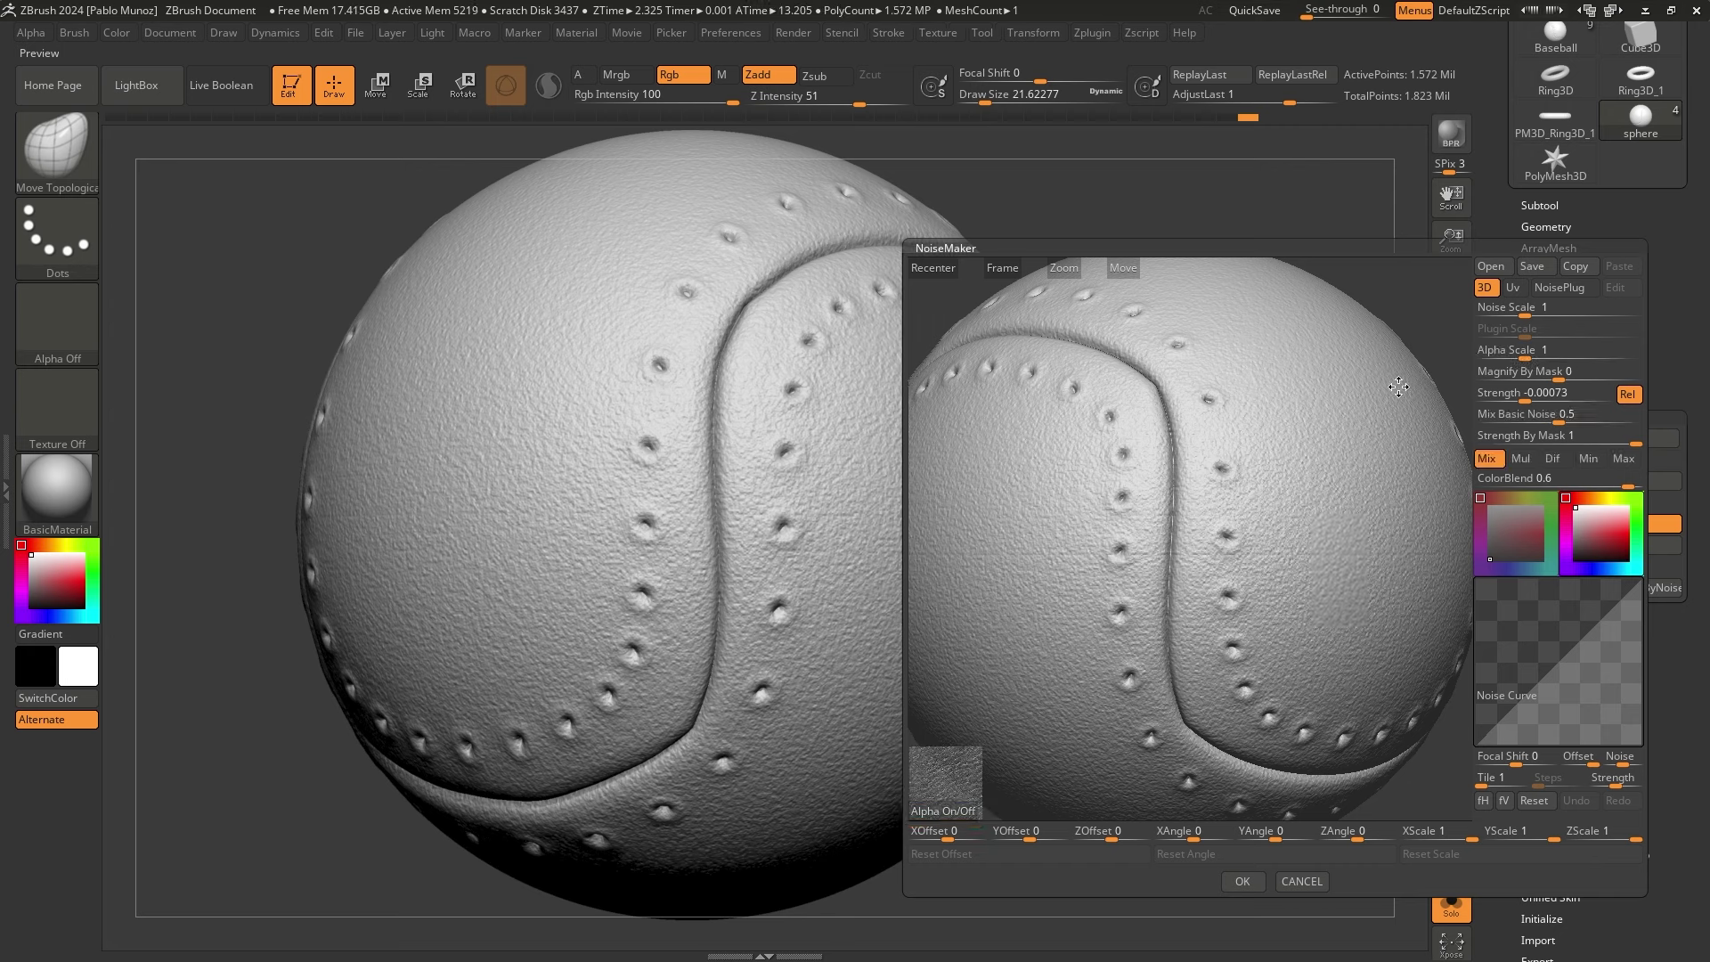
left_click(1519, 316)
type("0")
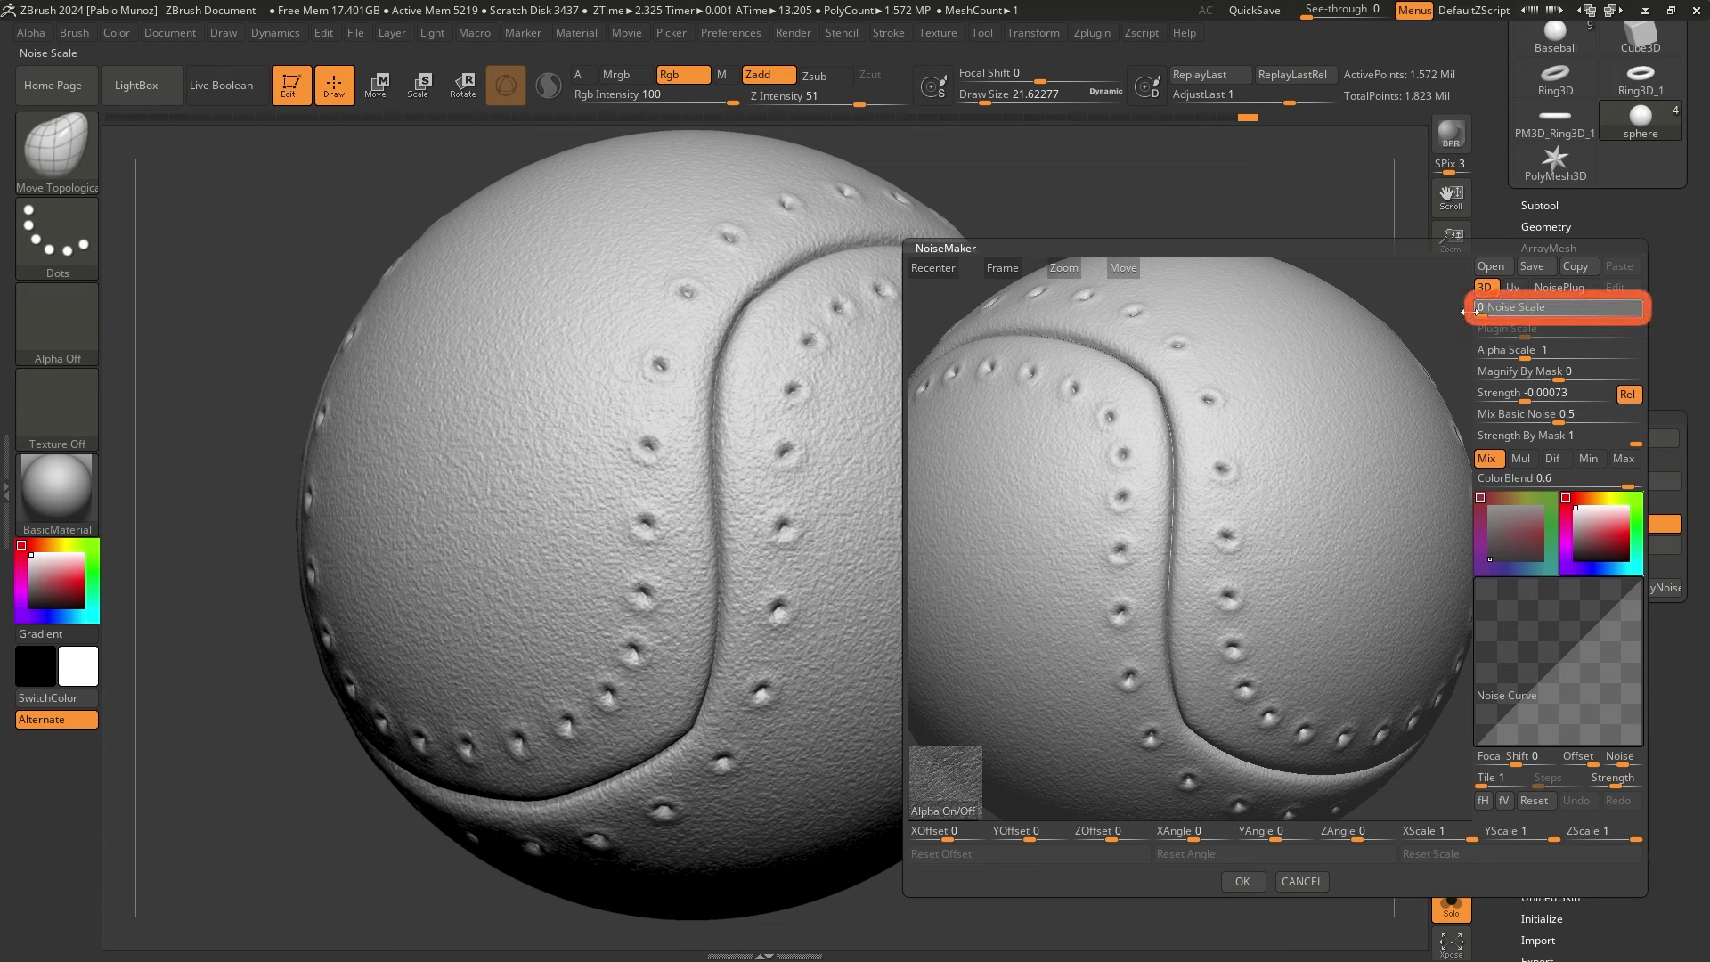
left_click(1512, 417)
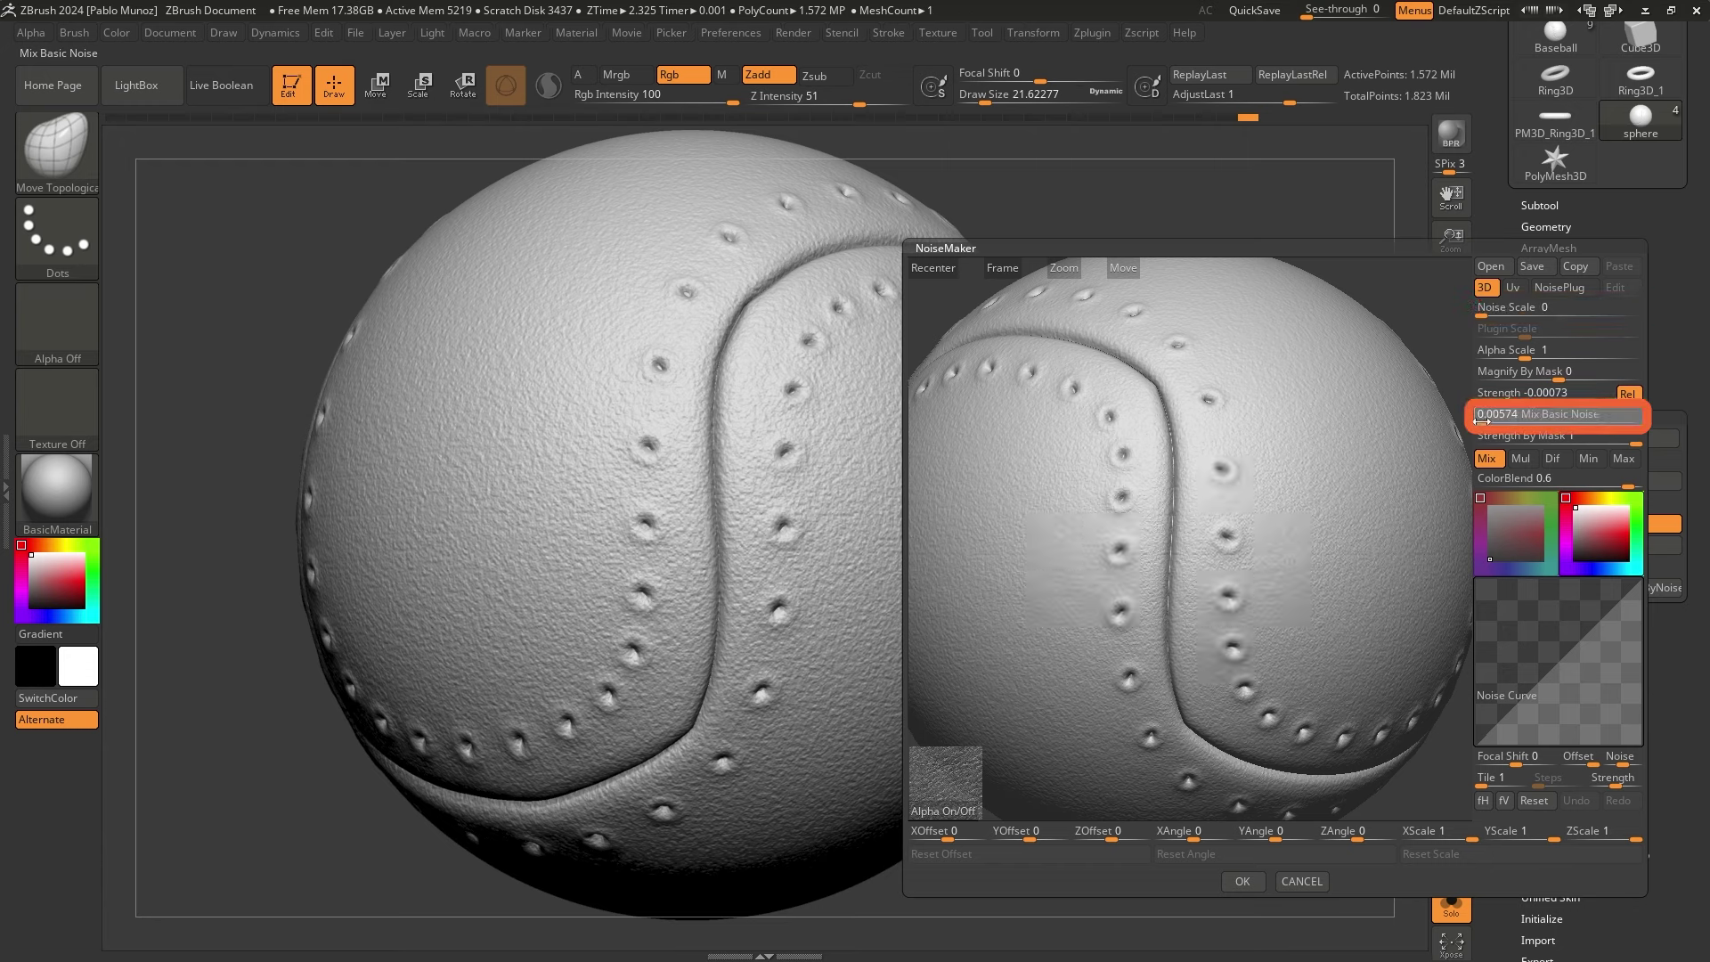
left_click_drag(1482, 420, 1476, 421)
Set the alpha noise to a strength of 0.00433 and an alpha scale of 0.1941, and accept it
left_click_drag(1524, 360, 1526, 401)
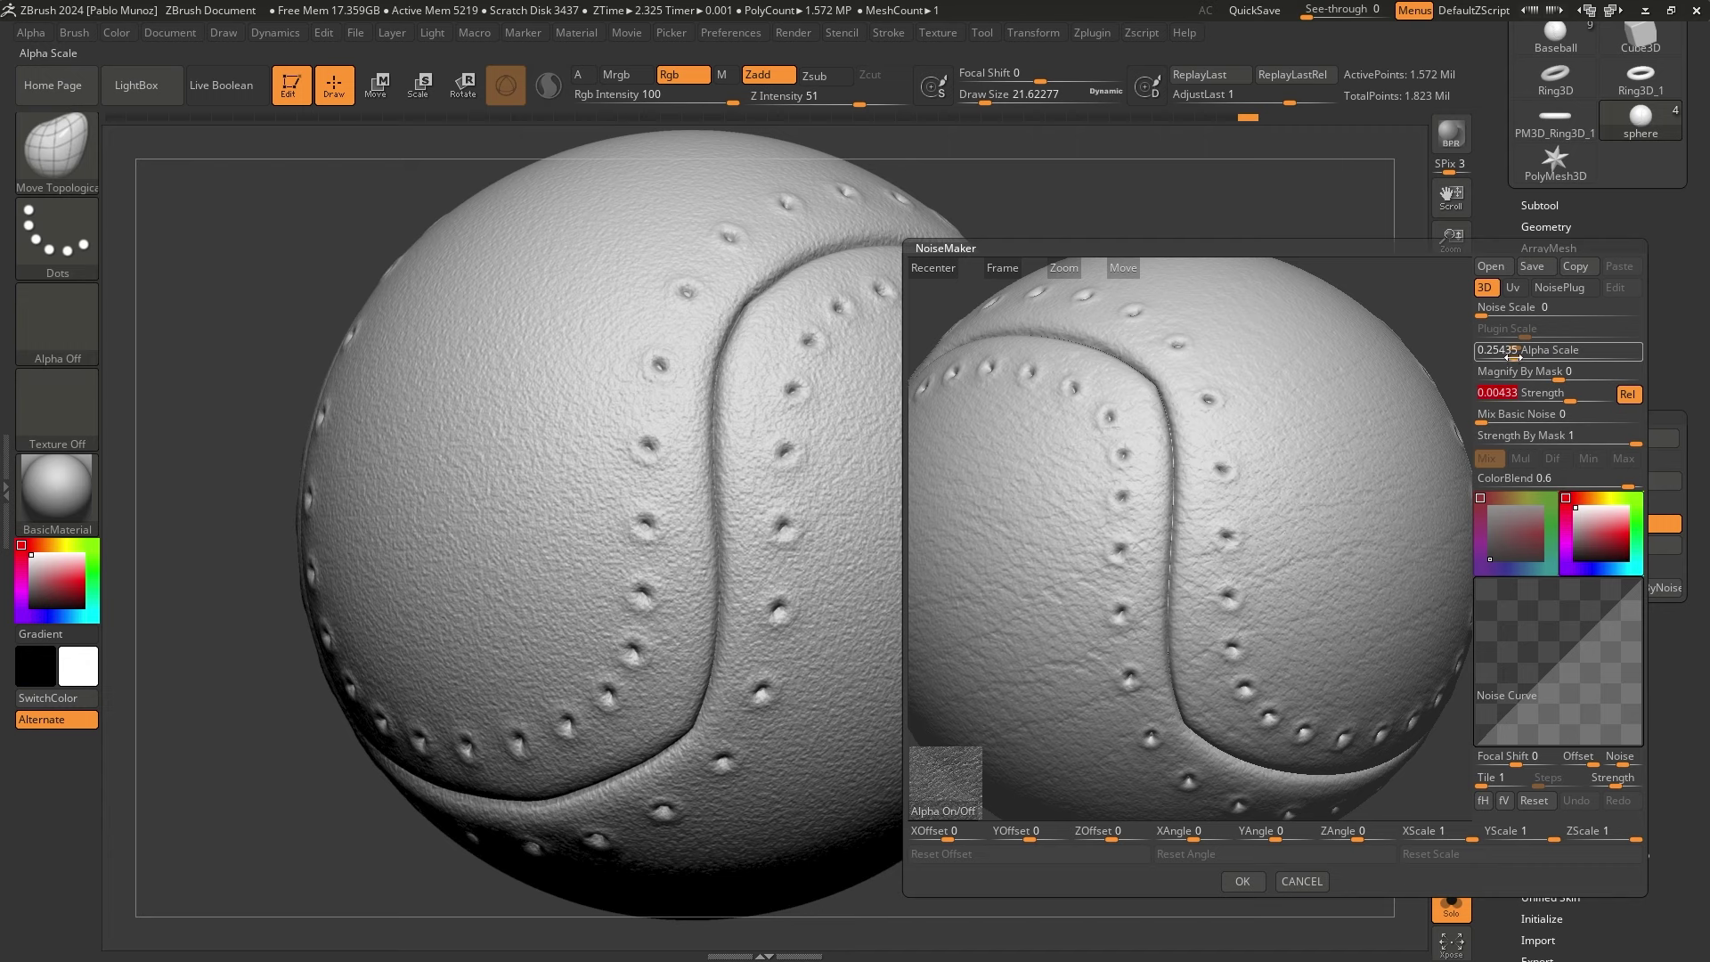
left_click_drag(1511, 354, 1509, 354)
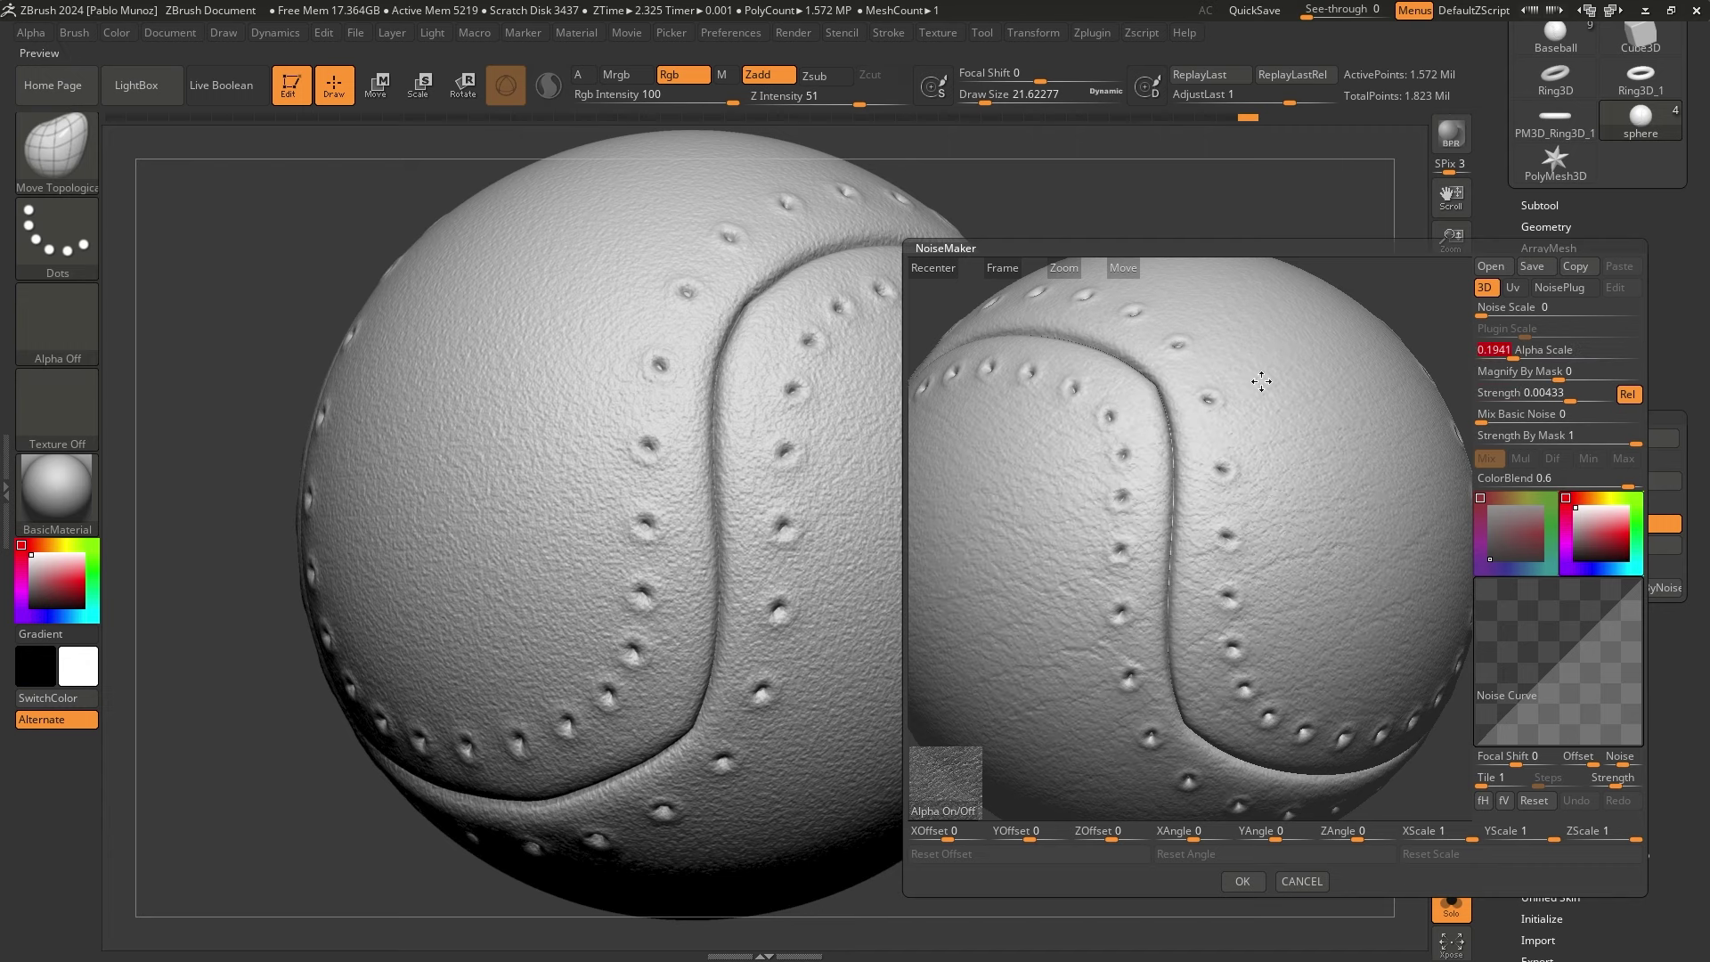
left_click(1241, 882)
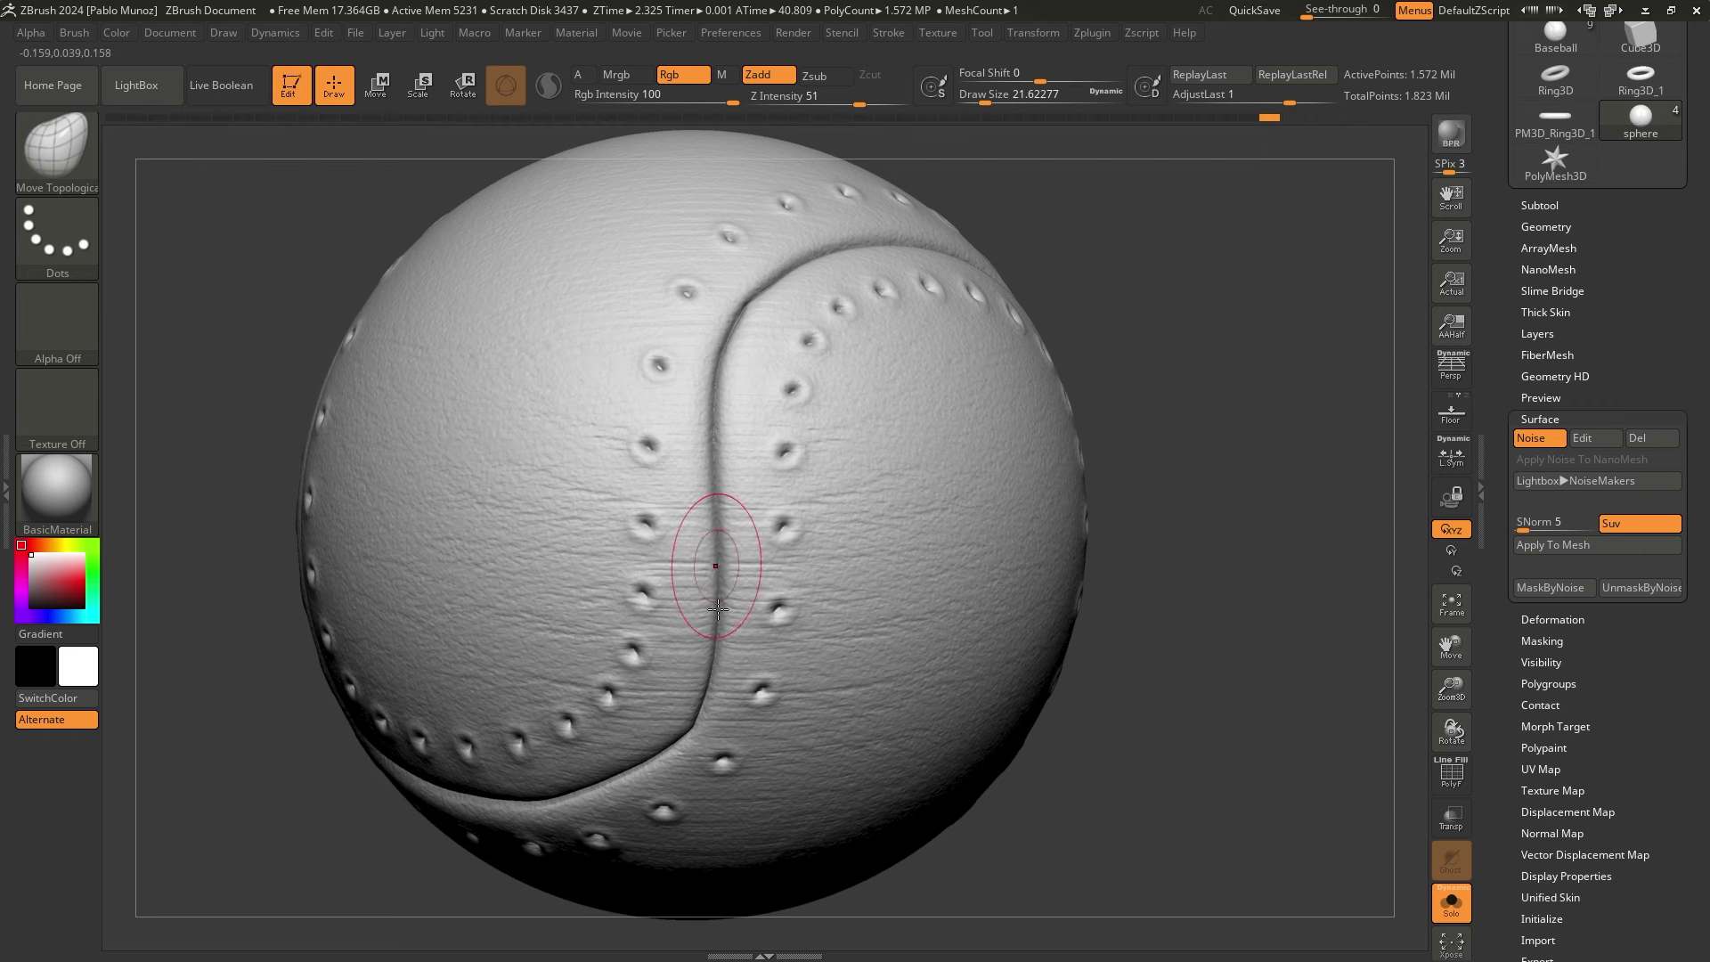
Switch the ball's alpha noise to UV projection and apply it to the mesh, then bring the stitches back into view
left_click(1599, 438)
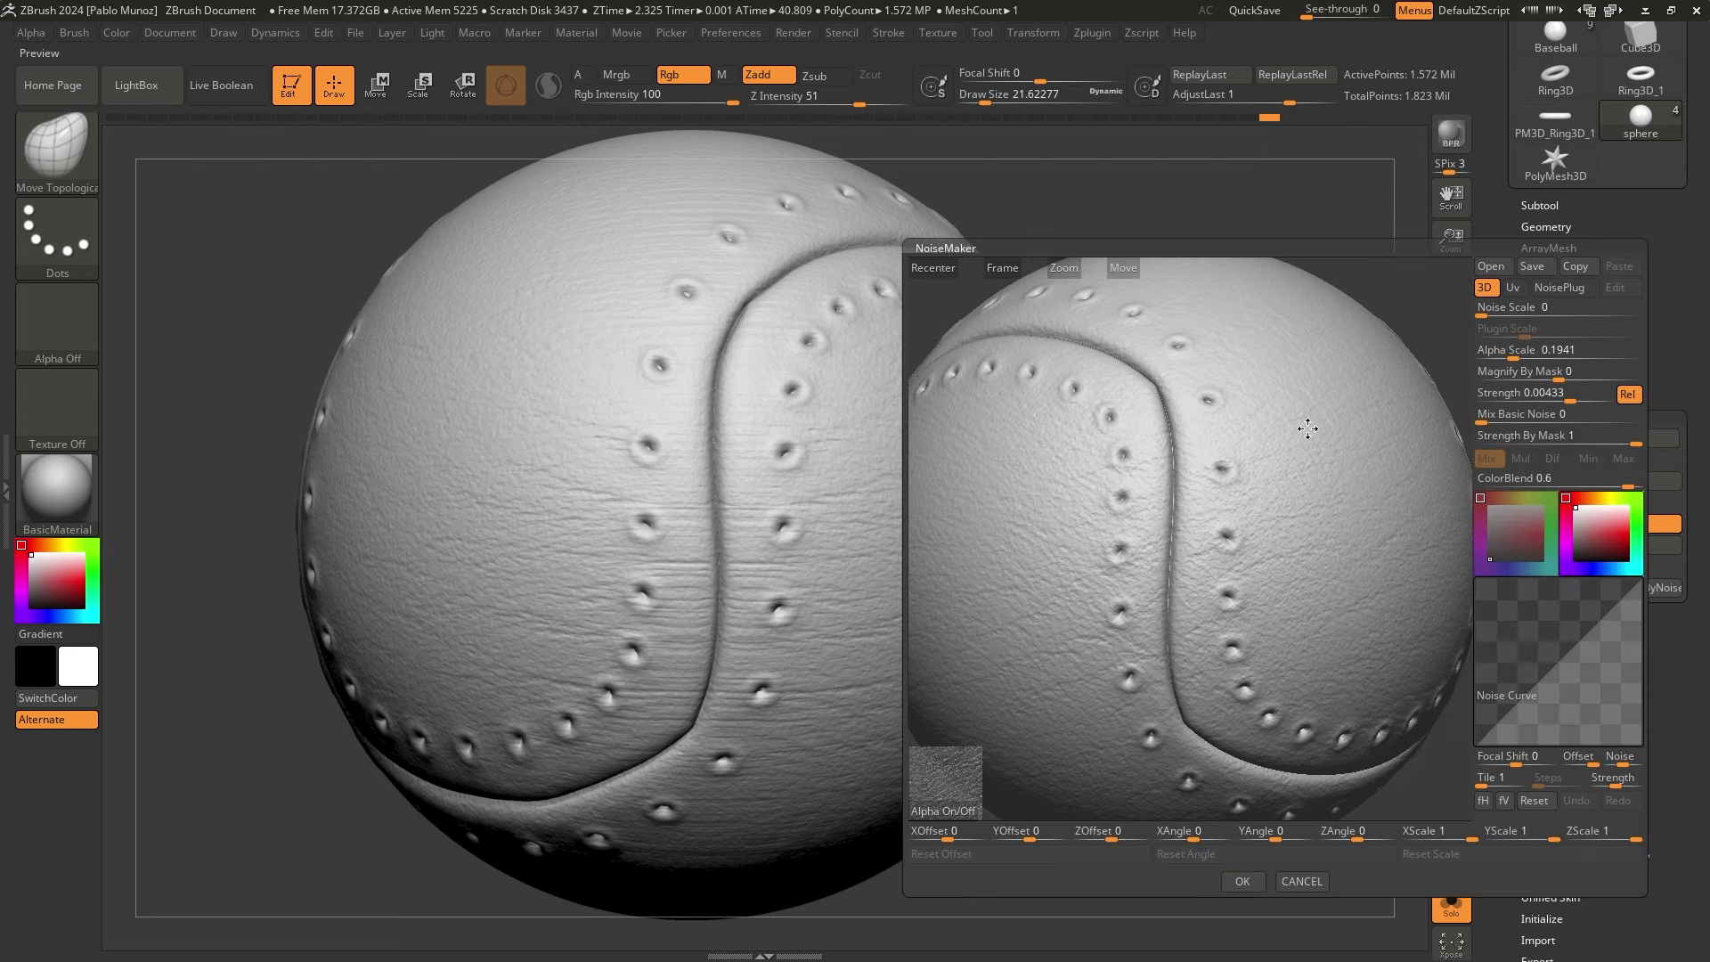
left_click(1512, 288)
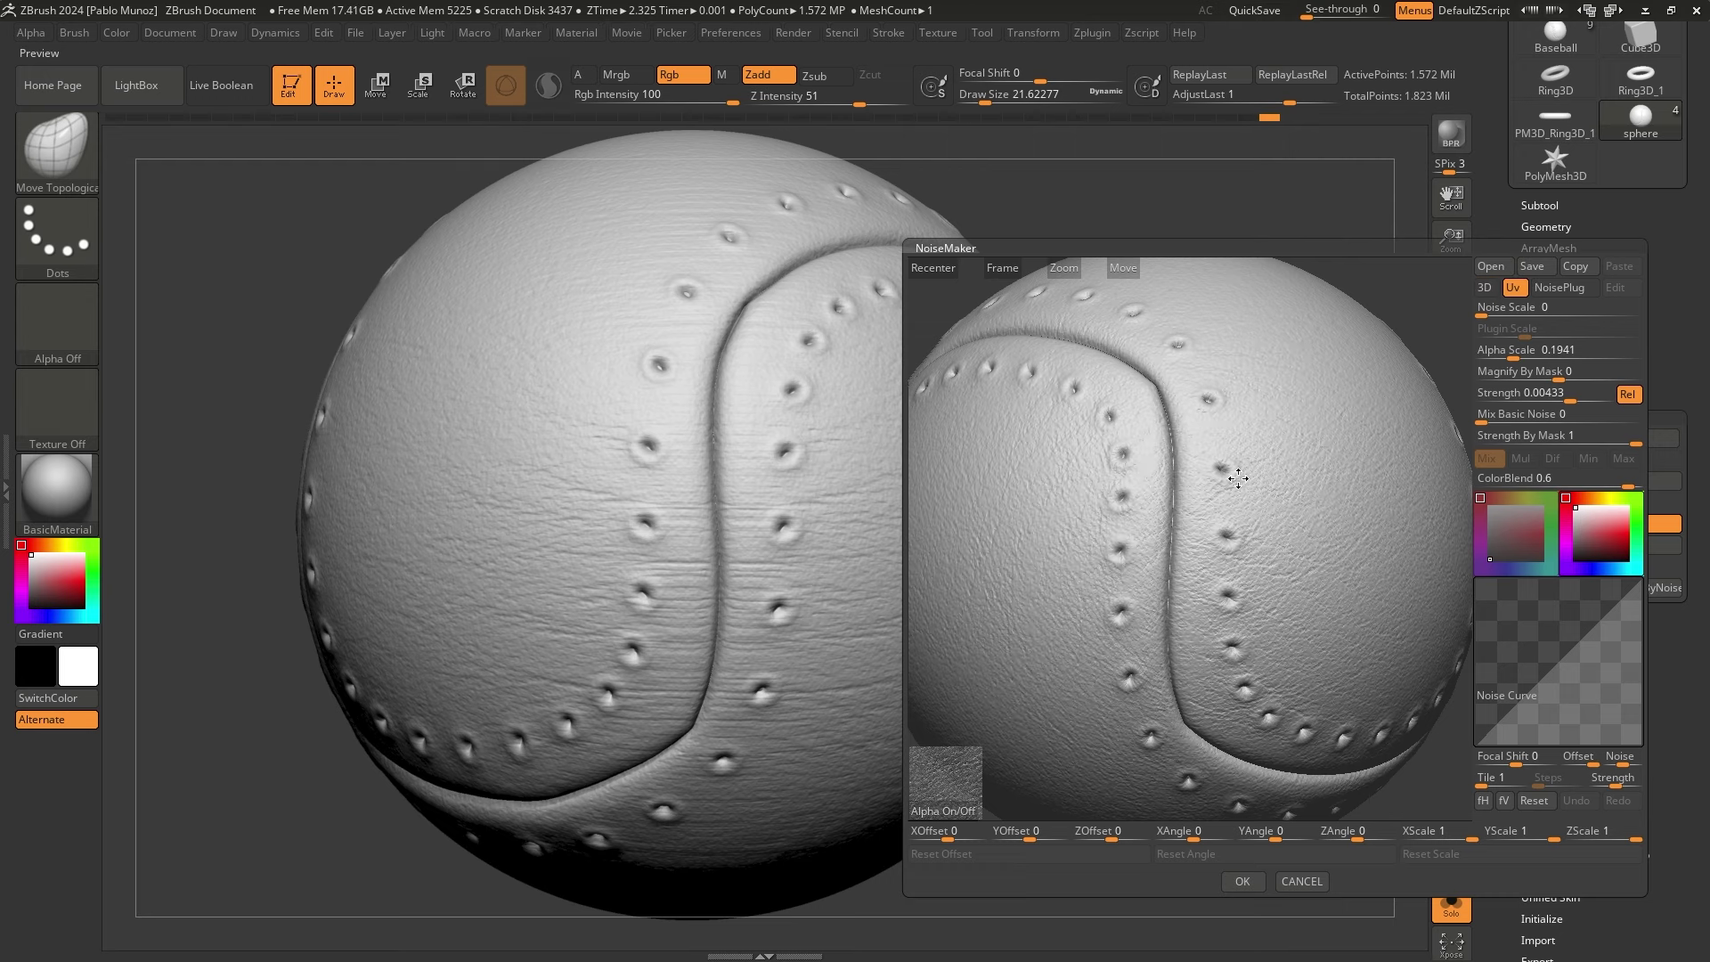
left_click_drag(1167, 353, 1209, 407)
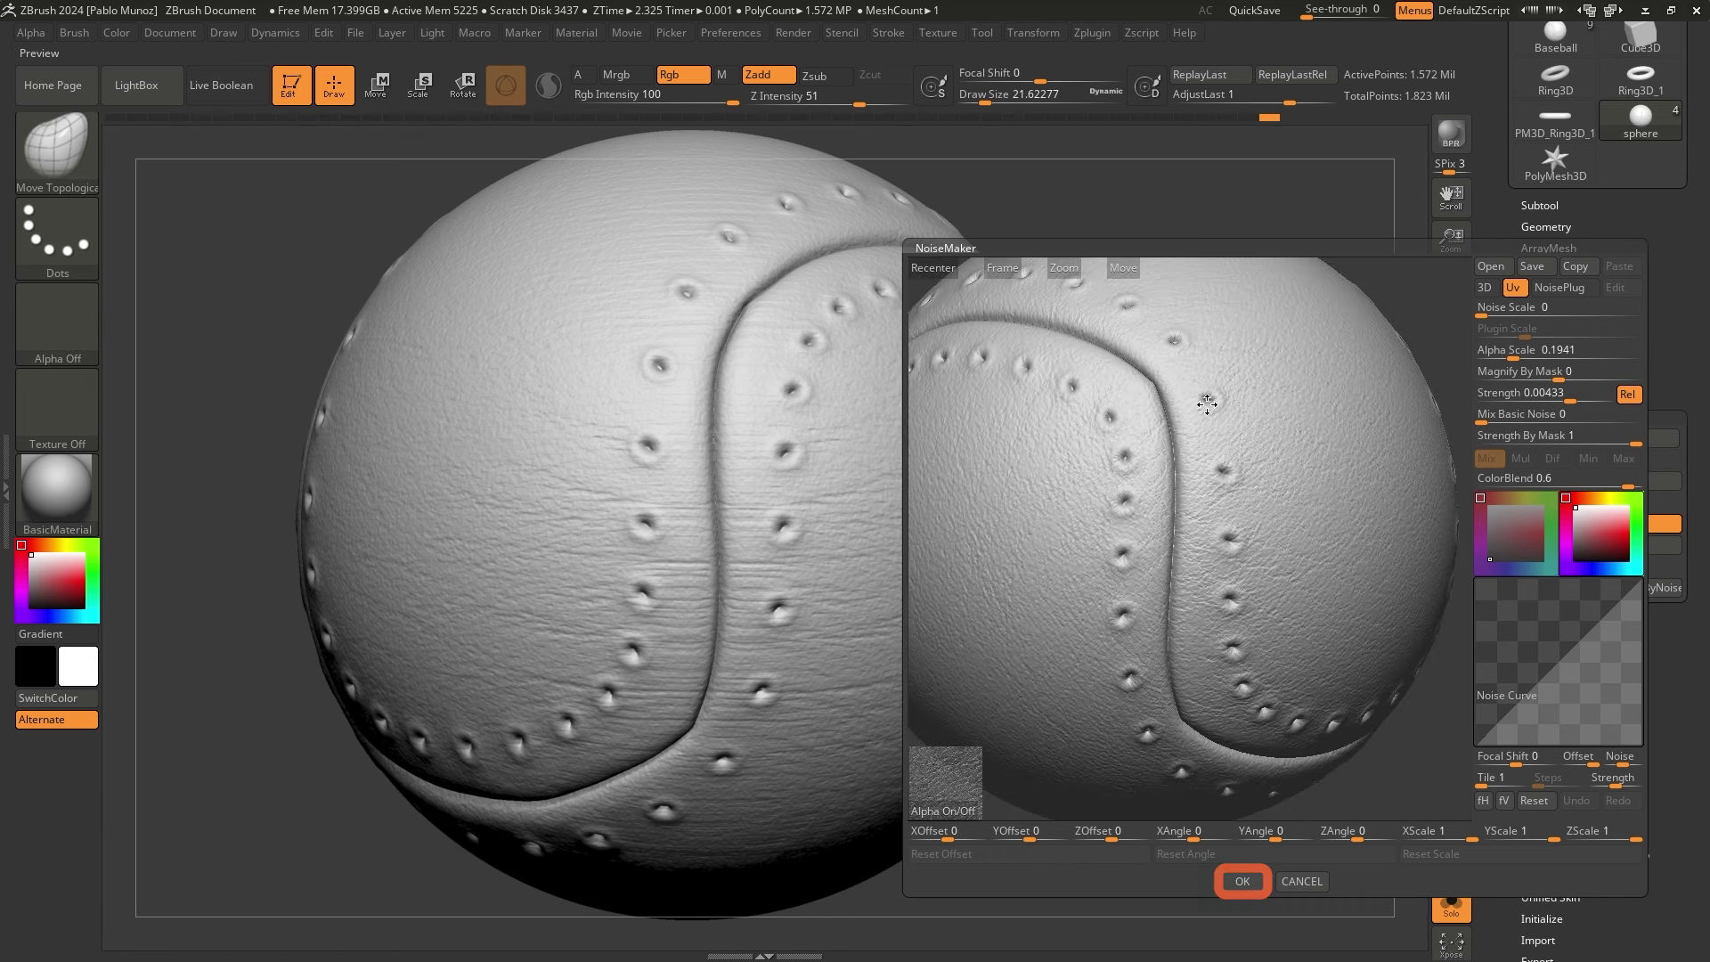
left_click(1242, 880)
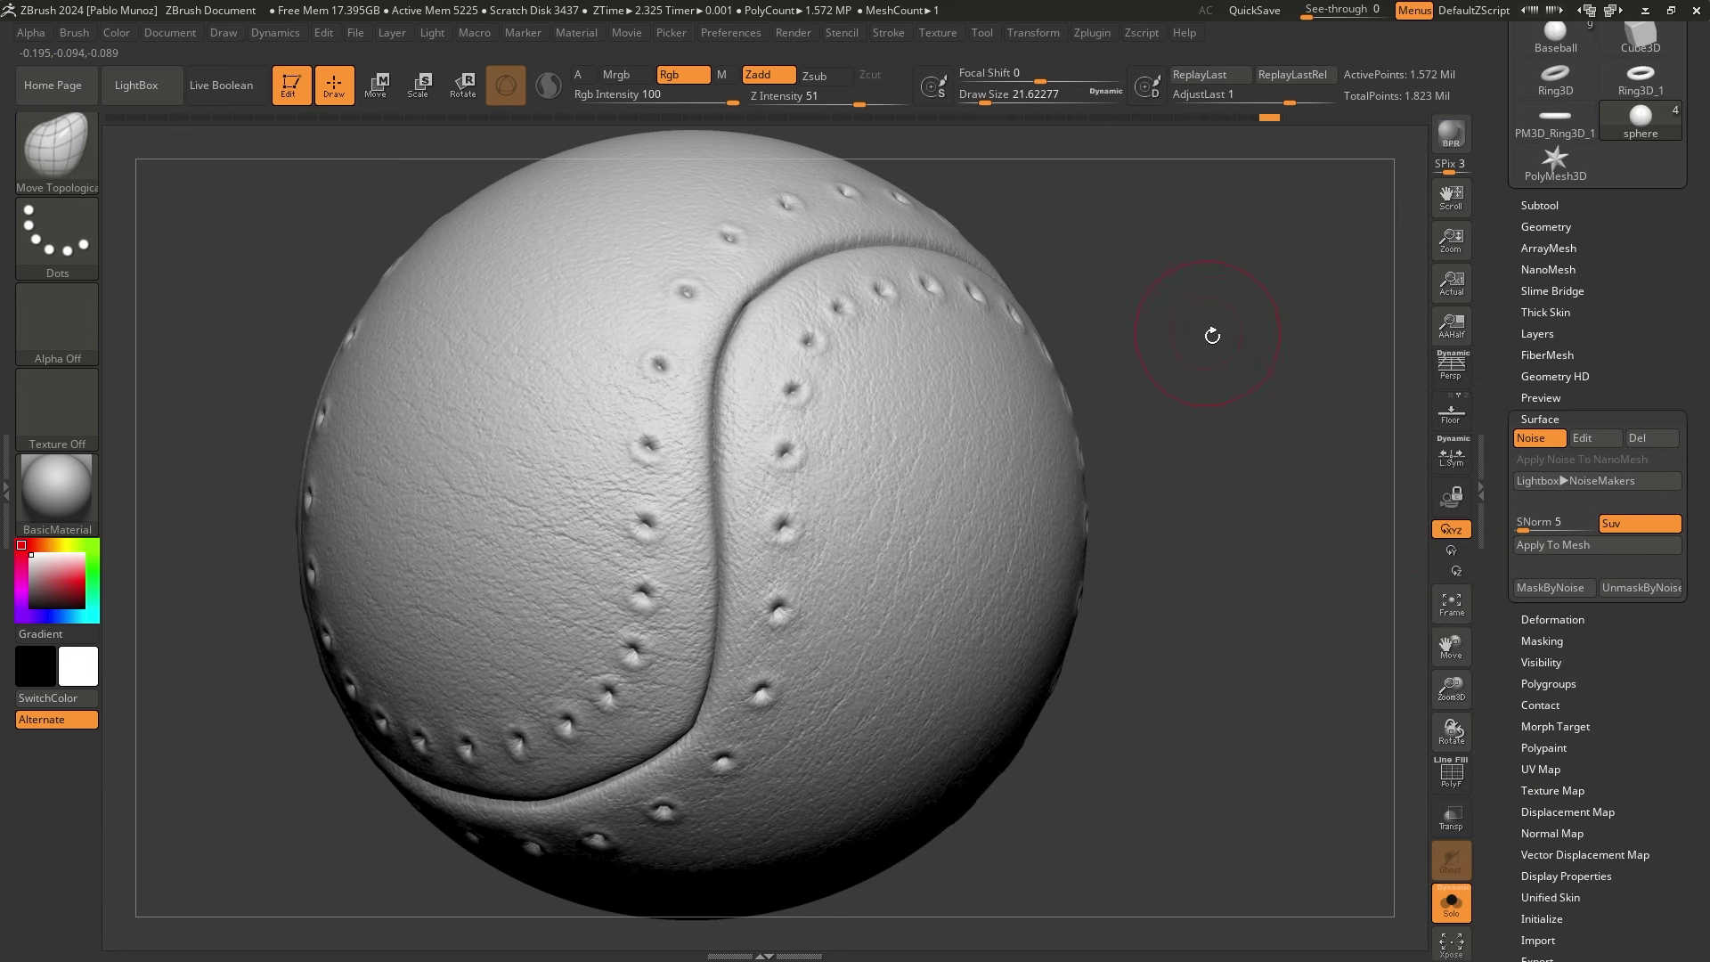
left_click(1585, 548)
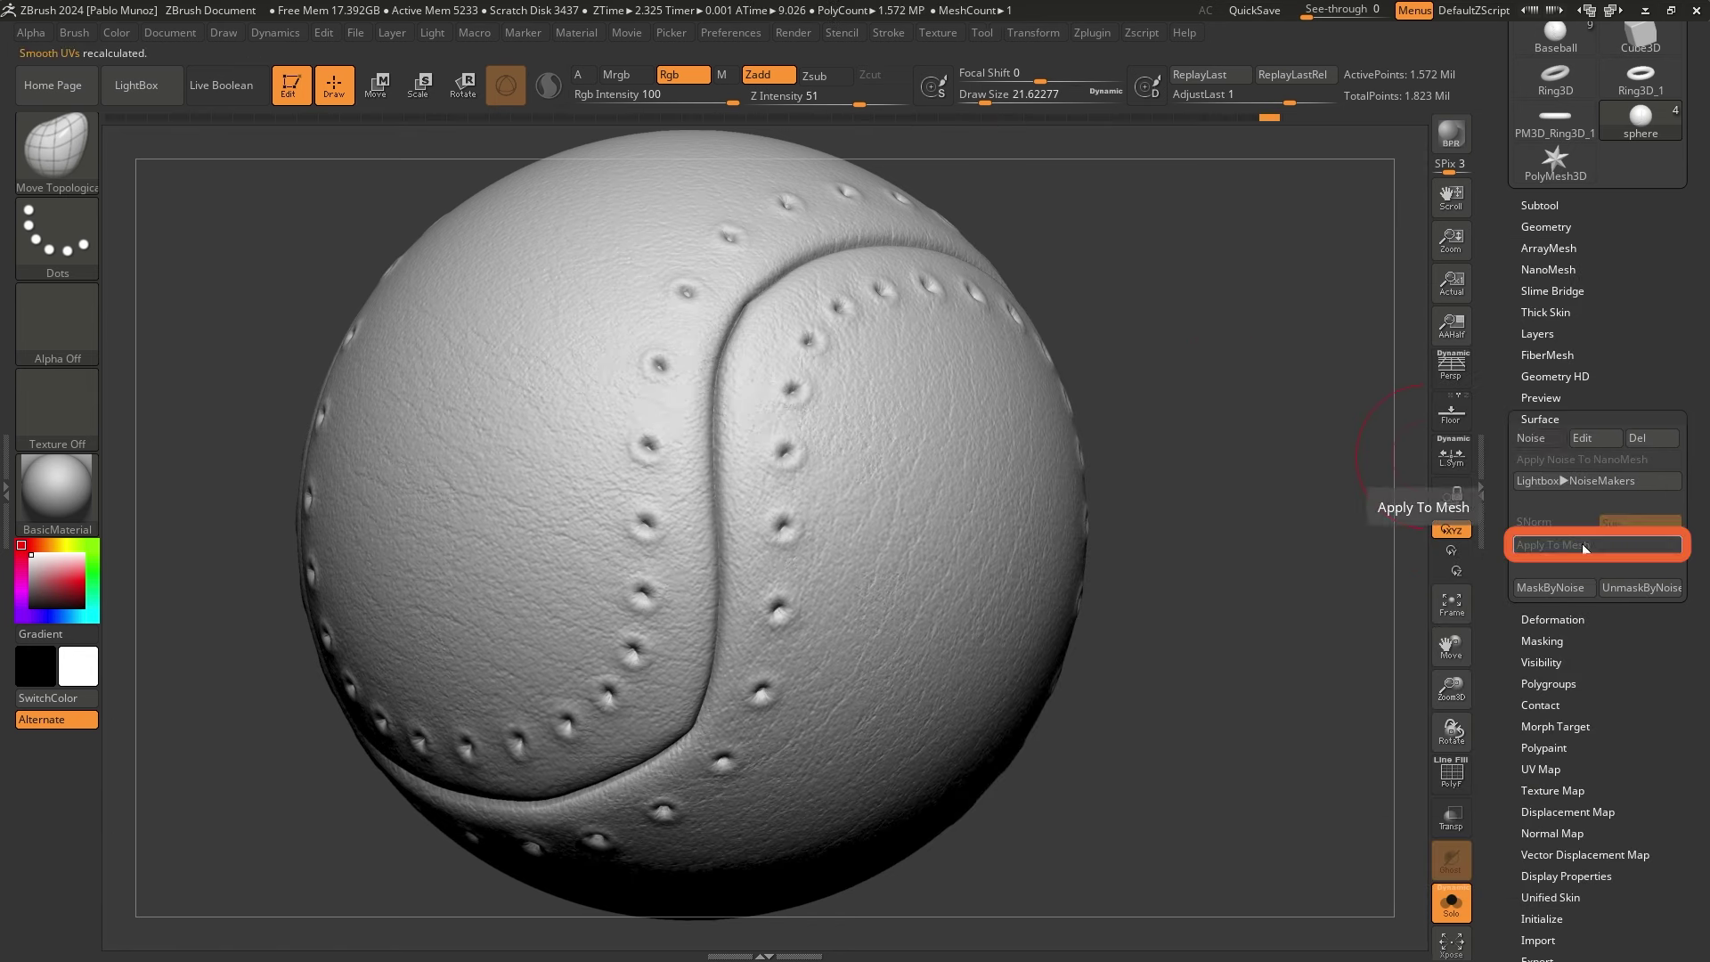
mouse_move(1129, 287)
left_mouse_down("alt")
mouse_move(1120, 264)
mouse_move(1088, 267)
mouse_move(1074, 299)
left_mouse_up("alt")
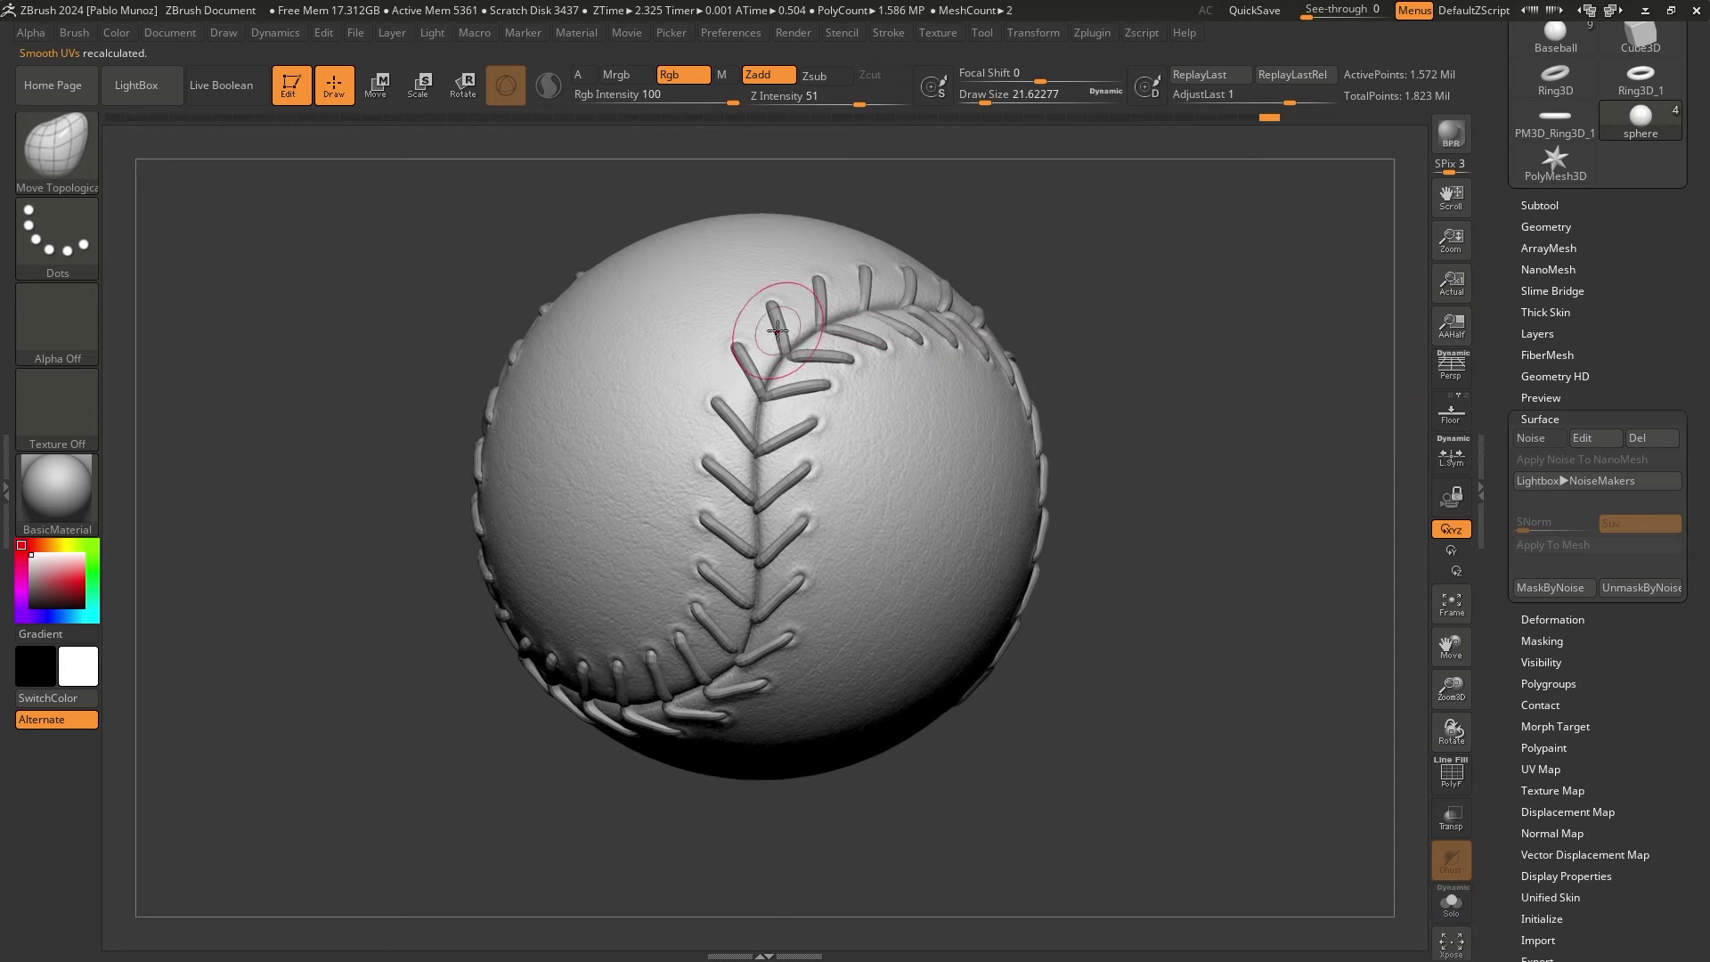
right_click_drag(773, 309, 775, 321, "alt")
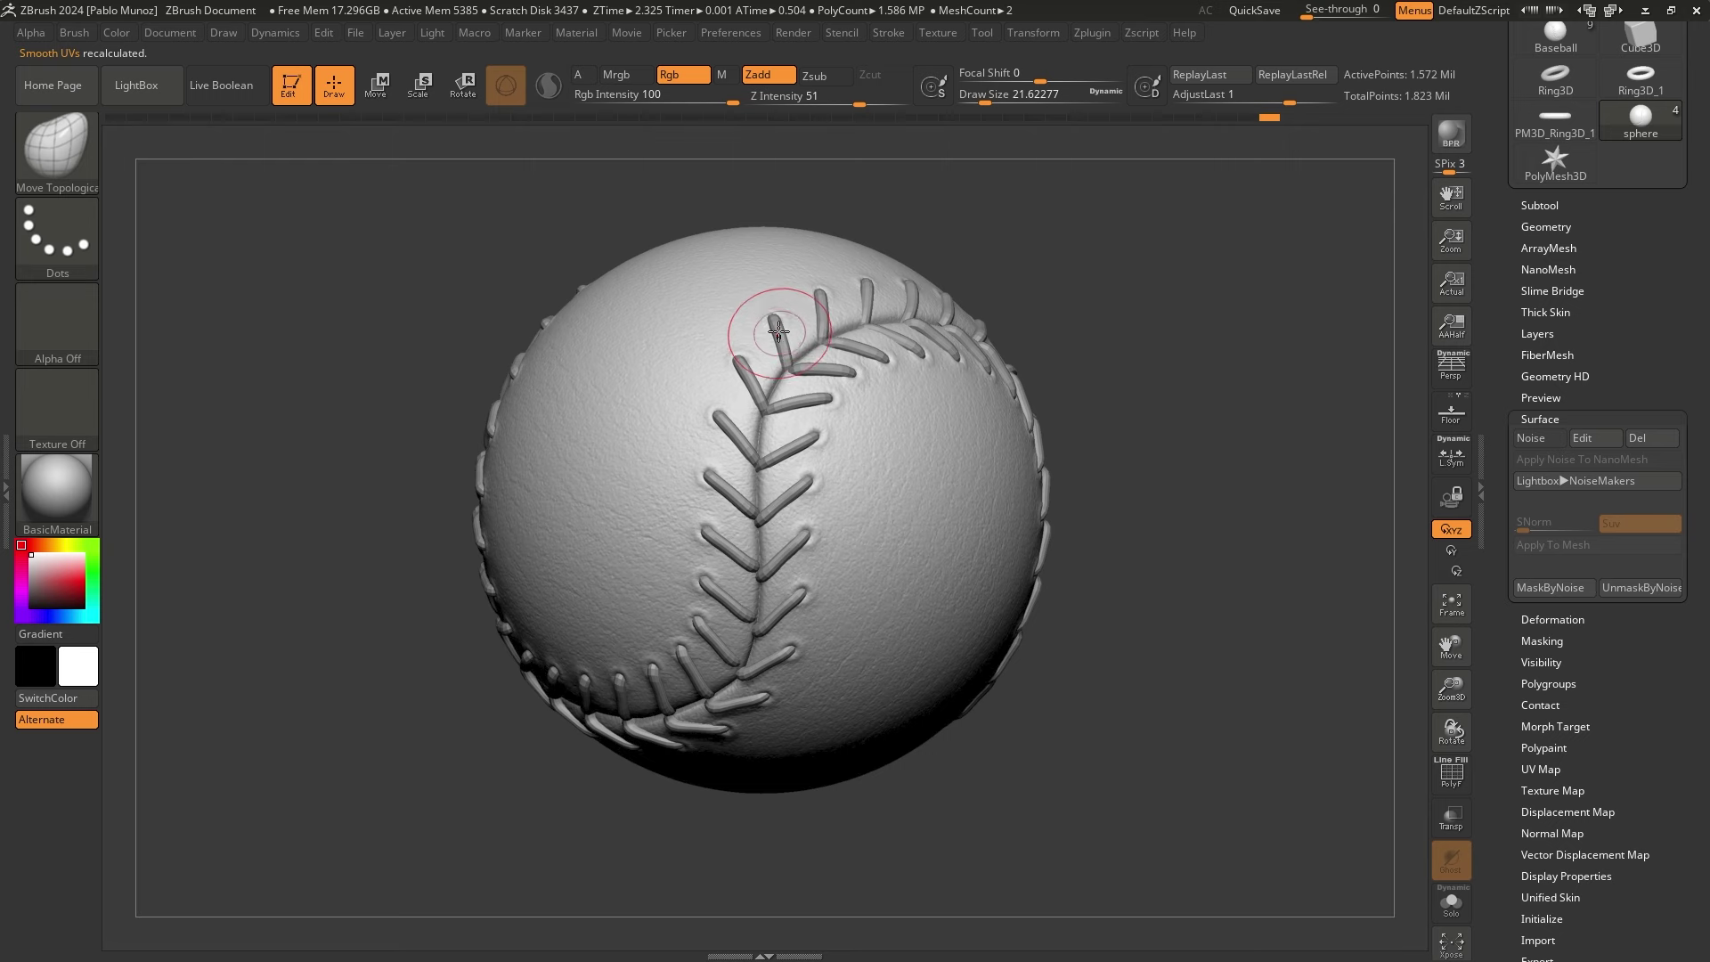
Switch to the finished Baseball tool and examine its leather grain, stitching and engraved logo
scroll(1559, 259, "up", 2)
left_click(1571, 164)
mouse_move(1230, 306)
right_mouse_down("alt")
mouse_move(1201, 268)
mouse_move(1331, 274)
mouse_move(1304, 307)
mouse_move(1168, 305)
right_mouse_up("alt")
left_click_drag(1168, 305, 872, 351)
right_click_drag(872, 352, 880, 440, "alt")
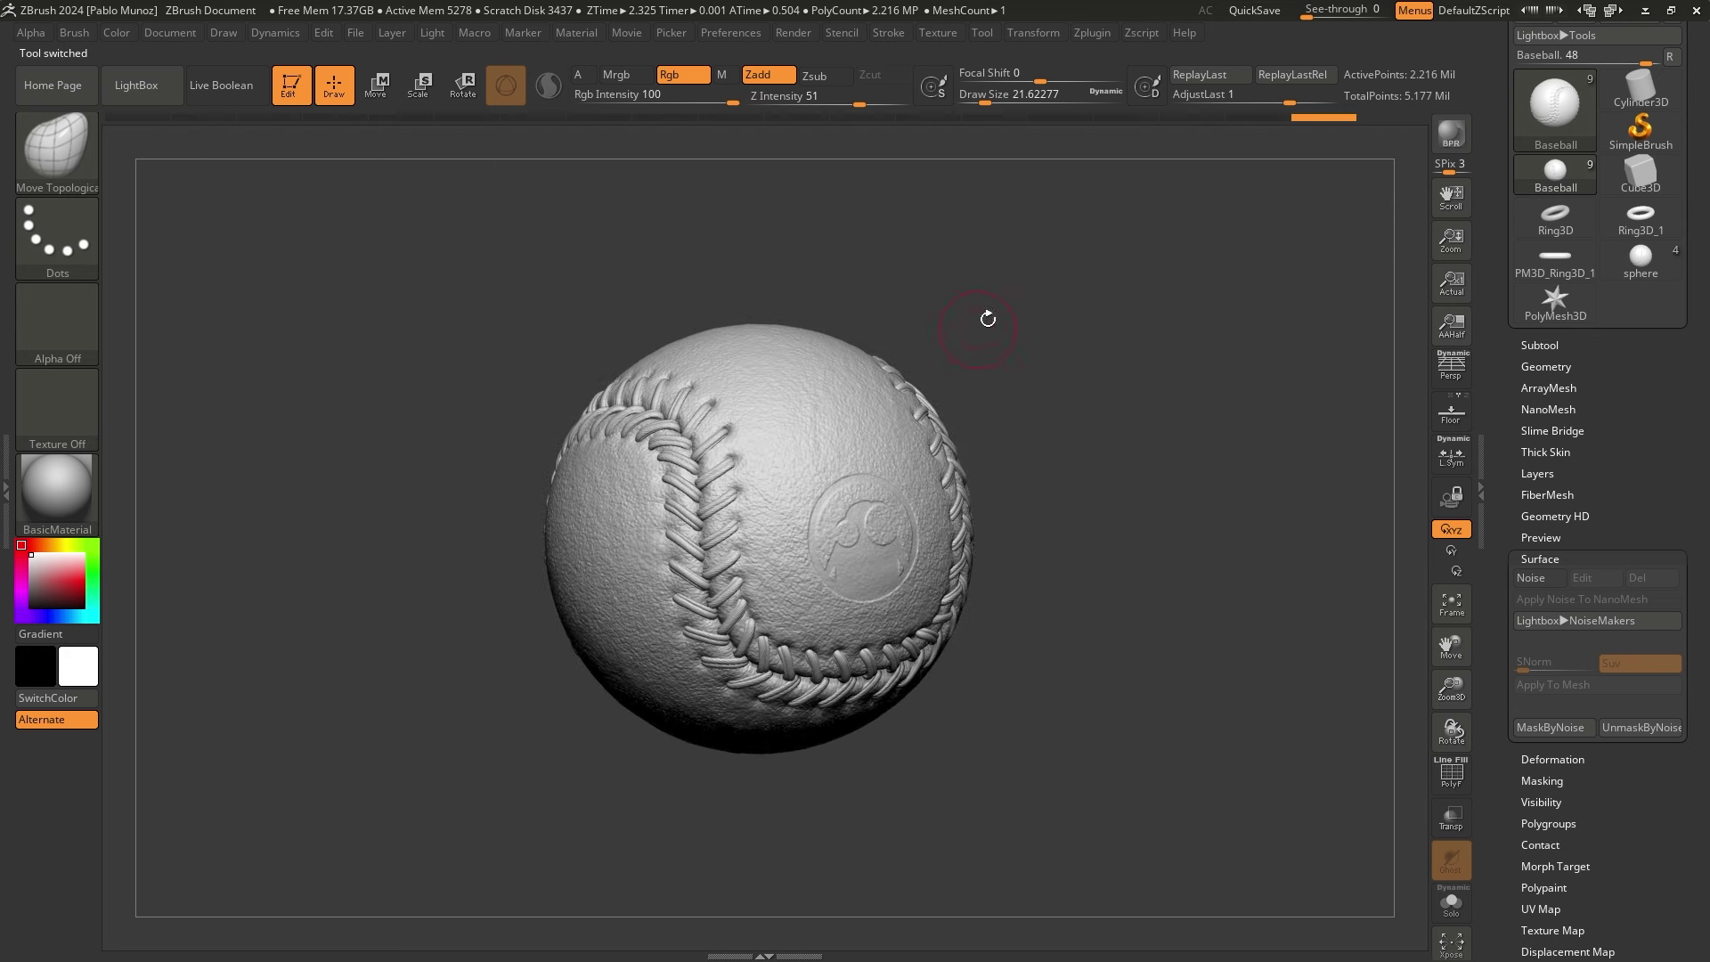
right_click_drag(988, 317, 1160, 297, "ctrl")
right_click_drag(1107, 361, 1134, 306, "alt")
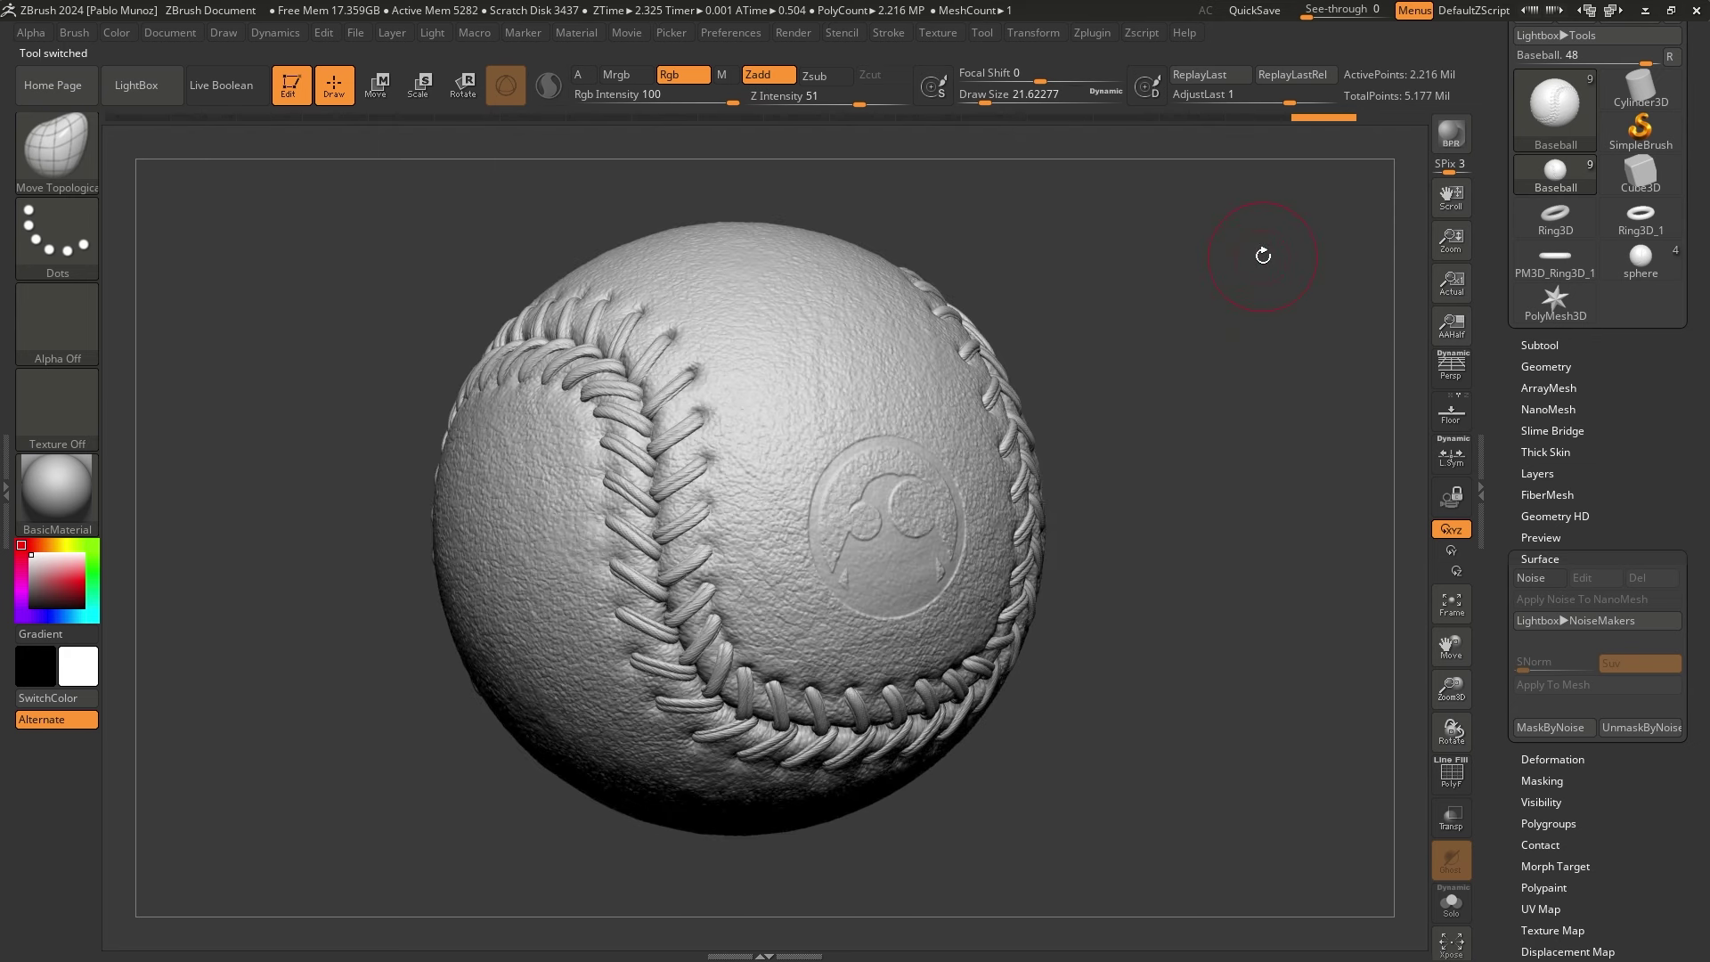